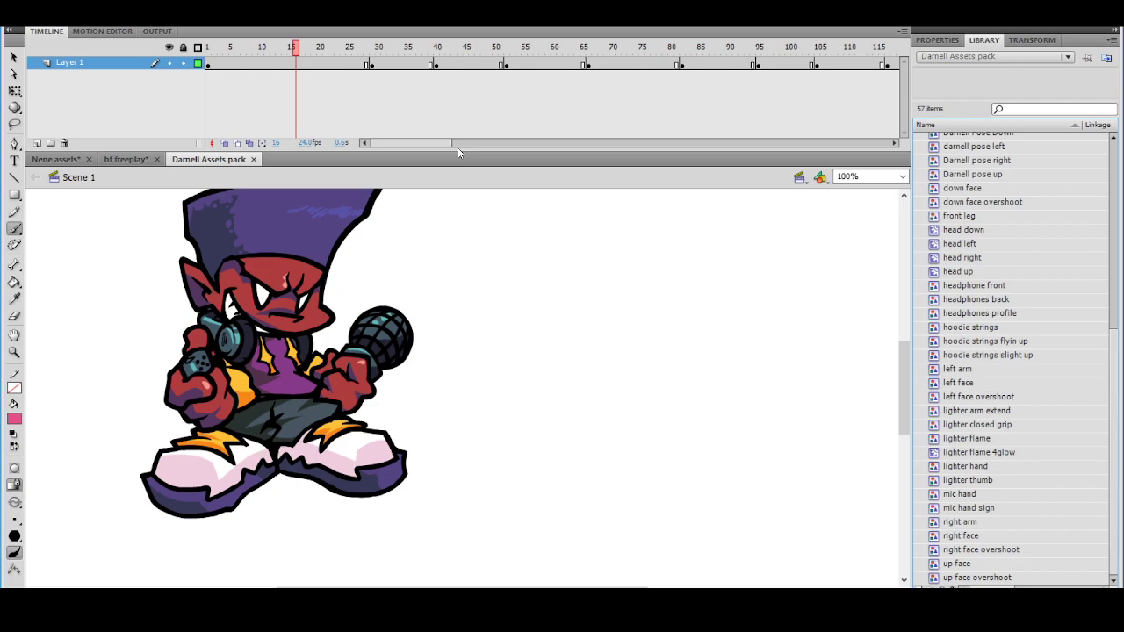
Switch to the Nene assets document and go to frame 17 of the laugh nene sketch symbol
click(13, 58)
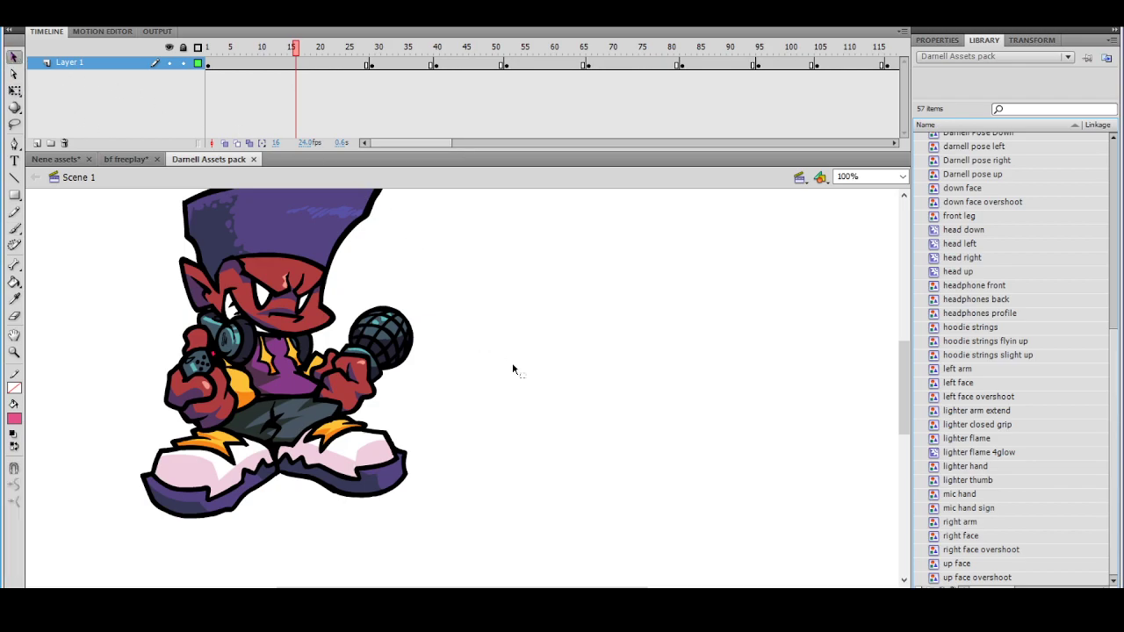
scroll(492, 391, up, 3)
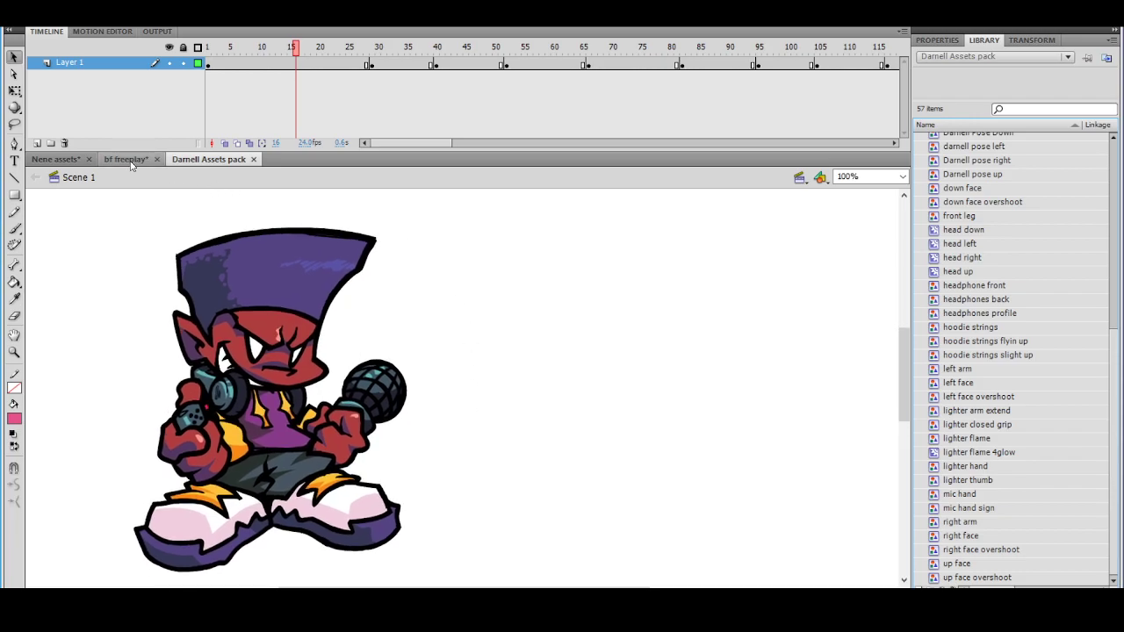
click(130, 161)
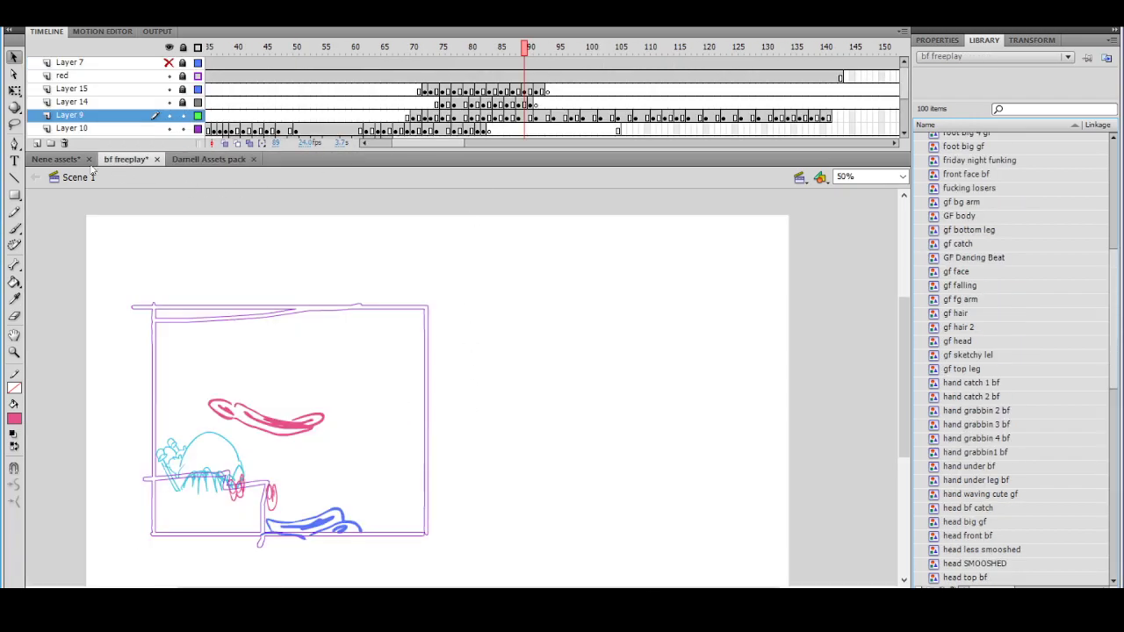
click(74, 161)
mouse_move(511, 334)
mouse_down()
mouse_move(535, 341)
mouse_move(576, 329)
mouse_up()
key(ctrl+equal)
key(ctrl+minus)
mouse_move(308, 67)
mouse_down()
mouse_move(289, 68)
mouse_move(343, 72)
mouse_move(300, 74)
mouse_up()
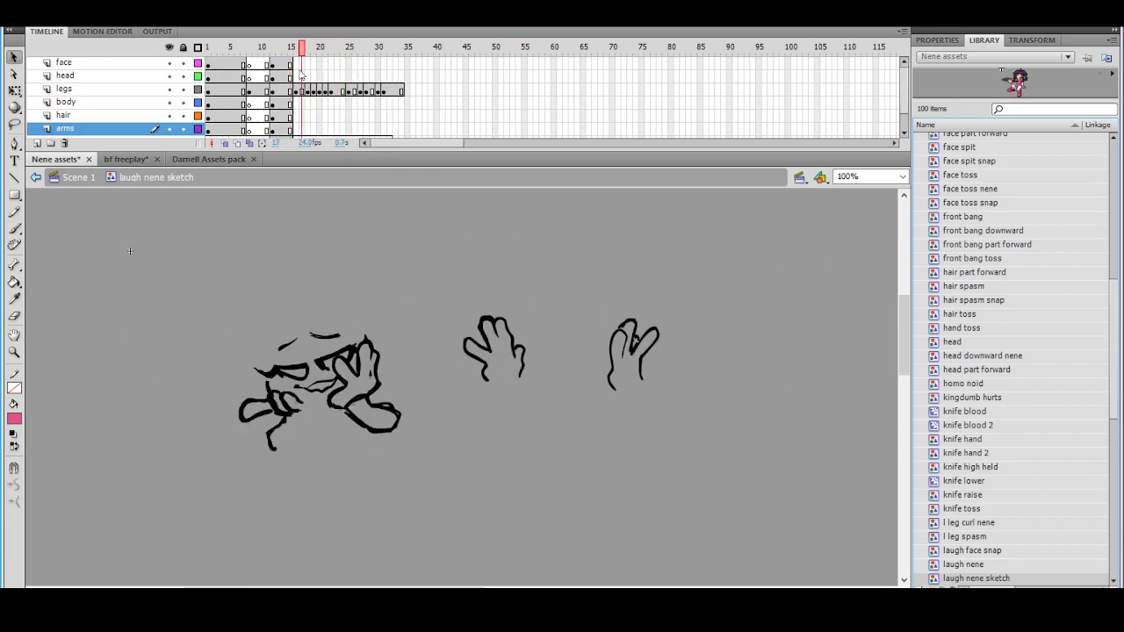
drag(397, 299, 442, 295)
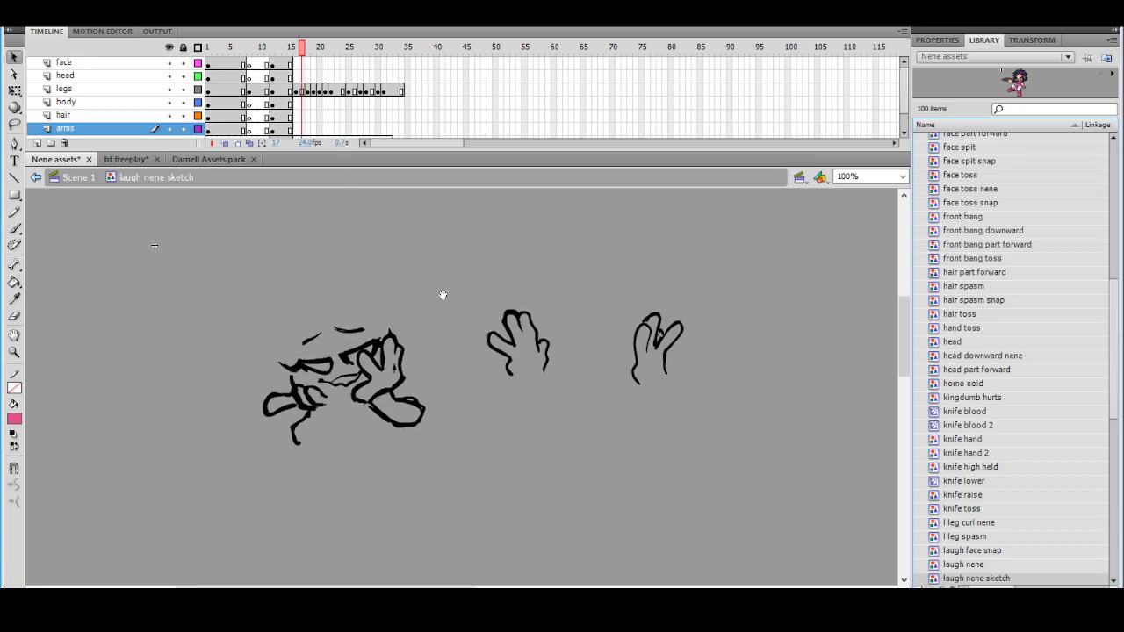
Insert a blank keyframe at frame 18 of the legs layer and turn on onion skinning with a range narrowed to the nearest frames
key(ctrl+equal)
right_click(304, 95)
click(306, 93)
right_click(308, 92)
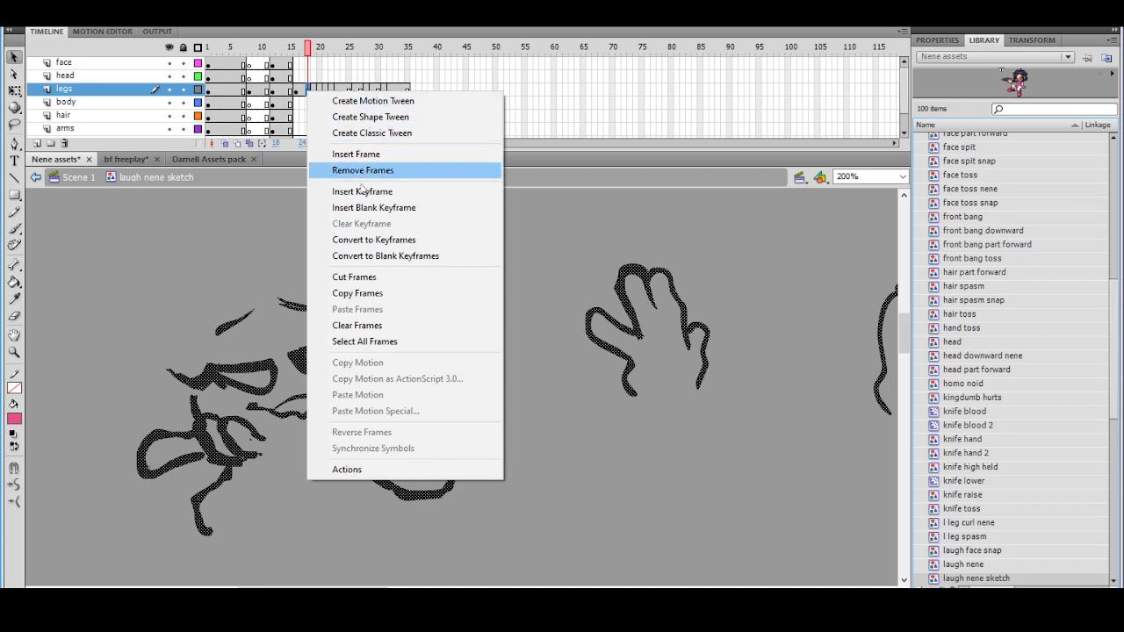
click(389, 209)
click(225, 143)
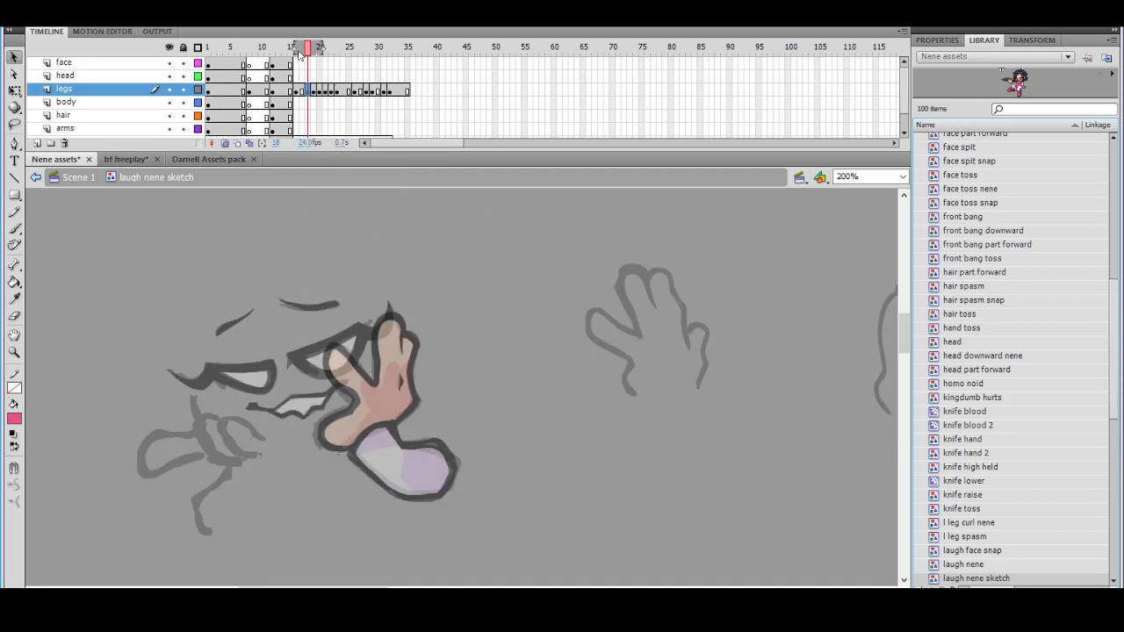
drag(322, 50, 310, 50)
Set the fill color to black and brush the heel and first finger of the open hand over the onion-skinned sketch
key(ctrl+minus)
drag(506, 341, 410, 304)
click(13, 420)
click(12, 437)
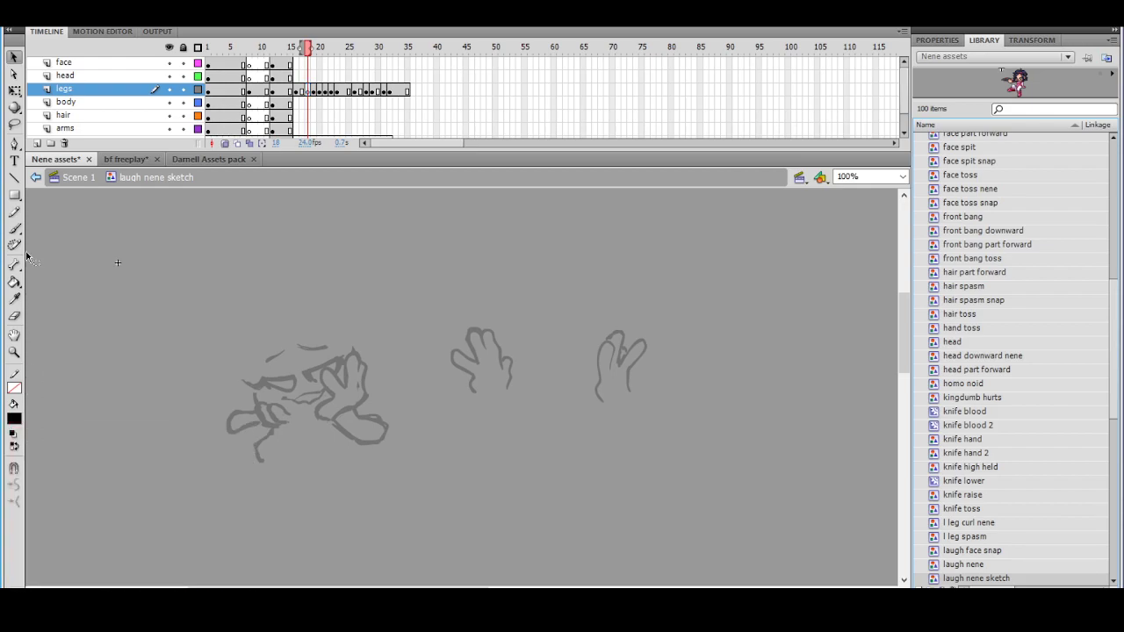
click(14, 229)
scroll(401, 378, up, 2)
drag(402, 377, 413, 279)
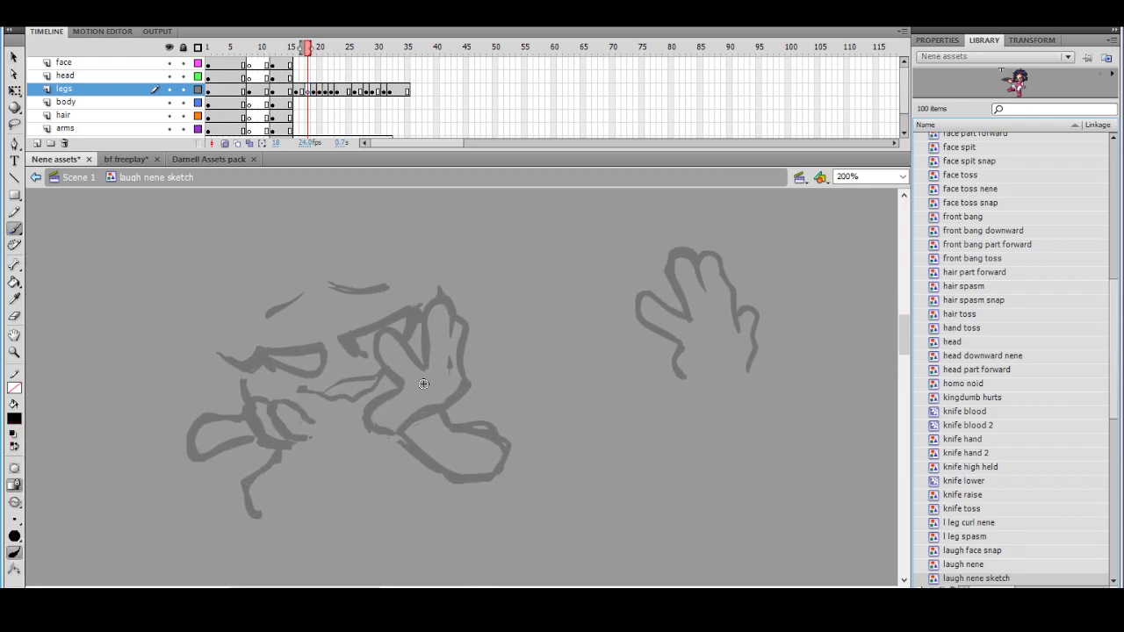
mouse_move(391, 433)
mouse_down()
mouse_move(365, 412)
mouse_move(398, 392)
mouse_move(384, 346)
mouse_move(420, 355)
mouse_move(418, 381)
mouse_up()
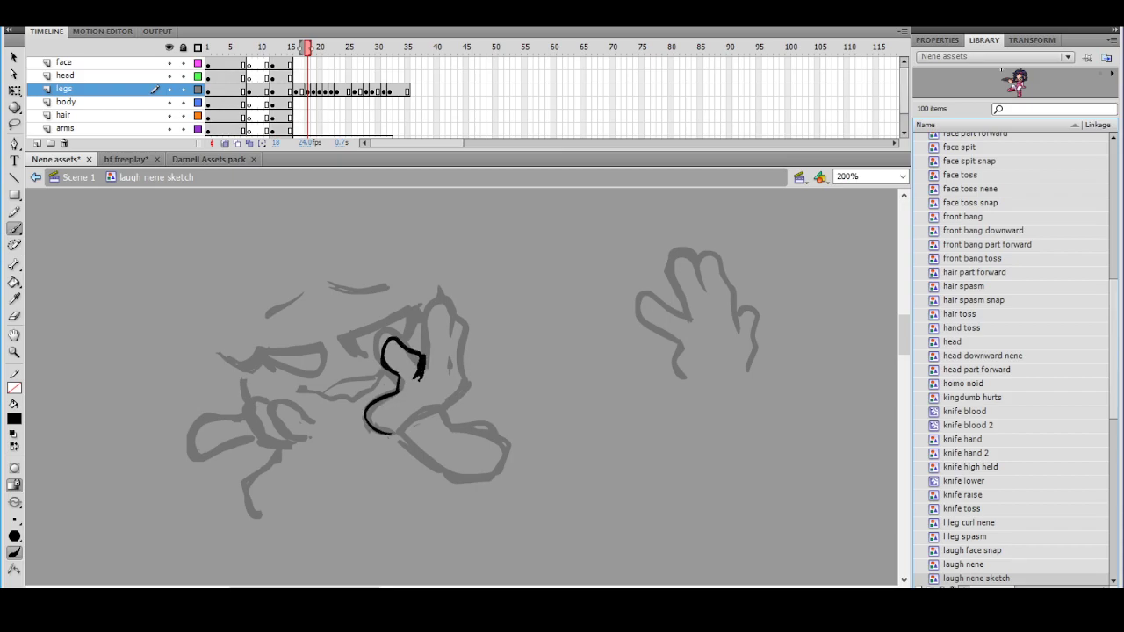
Erase the excess ink at the first finger's base and trace the open hand's upright fingers and outer edge
click(14, 316)
drag(416, 381, 422, 357)
click(14, 228)
mouse_move(421, 358)
mouse_down()
mouse_move(419, 378)
mouse_move(432, 302)
mouse_up()
mouse_move(447, 340)
mouse_down()
mouse_move(444, 299)
mouse_move(425, 346)
mouse_move(466, 328)
mouse_move(450, 402)
mouse_up()
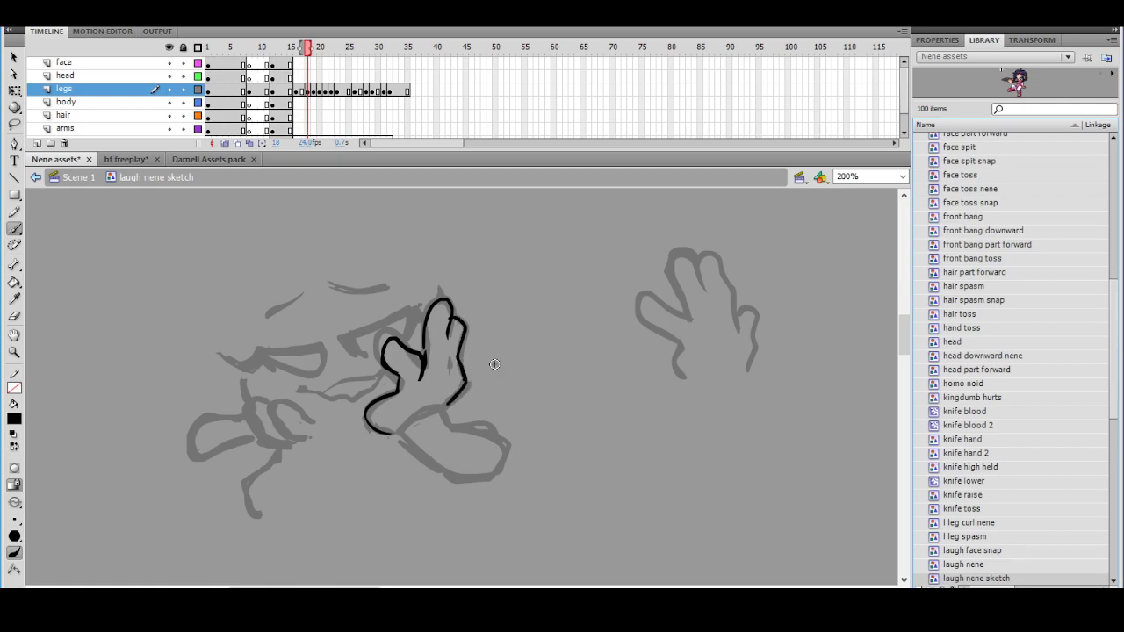
ctrl+shift+click(501, 350)
drag(502, 351, 439, 376)
ctrl+click(434, 387)
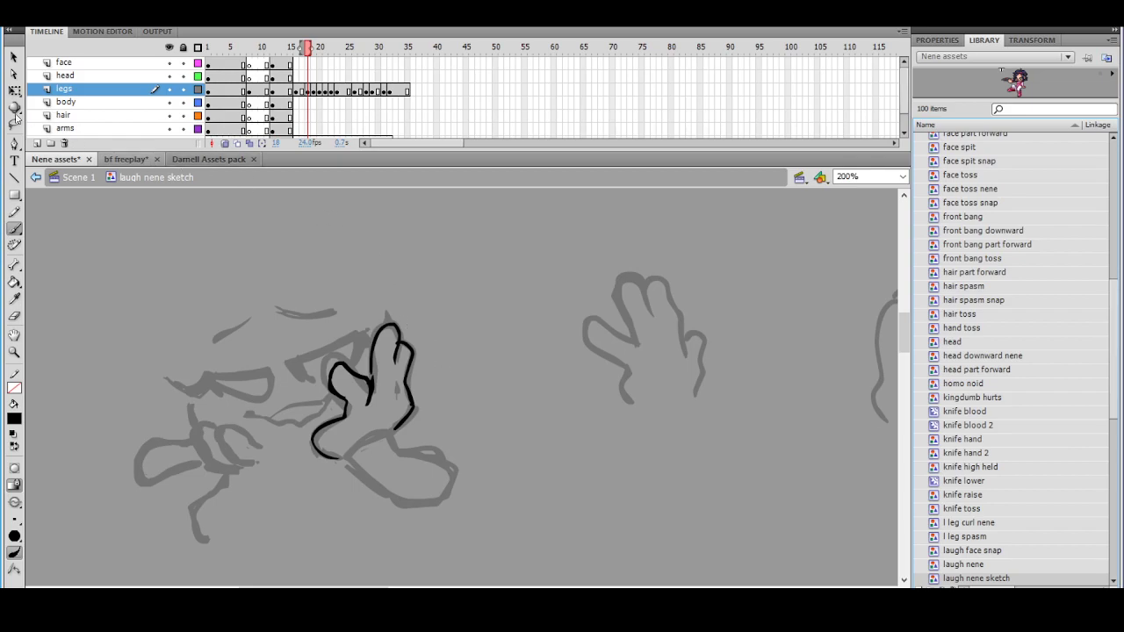
Lasso the open hand's first finger and adjust it with Free Transform so it sits closer to the upright fingers
key(l)
mouse_move(361, 351)
mouse_down()
mouse_move(326, 390)
mouse_move(364, 411)
mouse_move(377, 388)
mouse_move(356, 349)
mouse_move(344, 413)
mouse_up()
key(q)
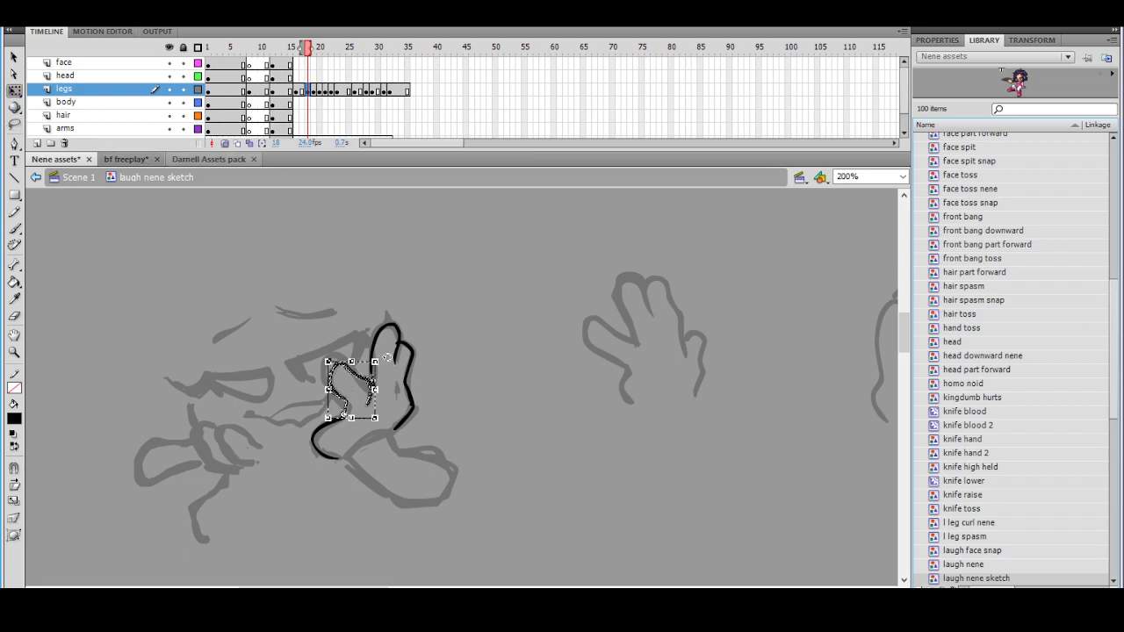
drag(380, 357, 391, 364)
click(441, 325)
ctrl+shift+click(450, 329)
drag(477, 349, 428, 305)
ctrl+click(430, 348)
drag(429, 353, 416, 344)
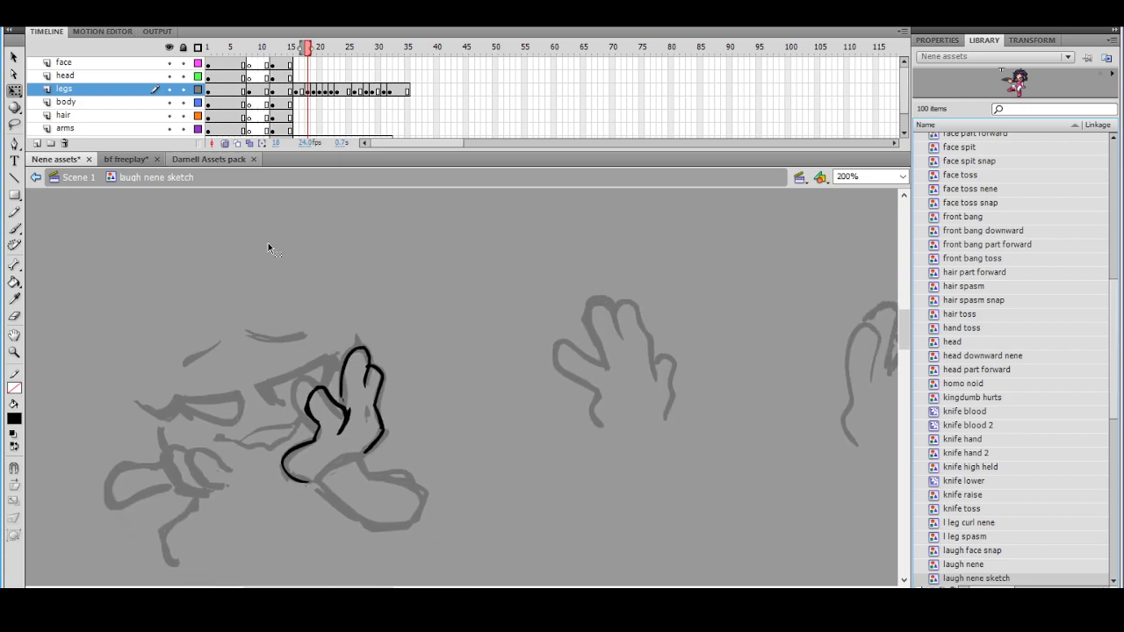
Brush a small crease line into the open hand below its upright fingers
click(14, 229)
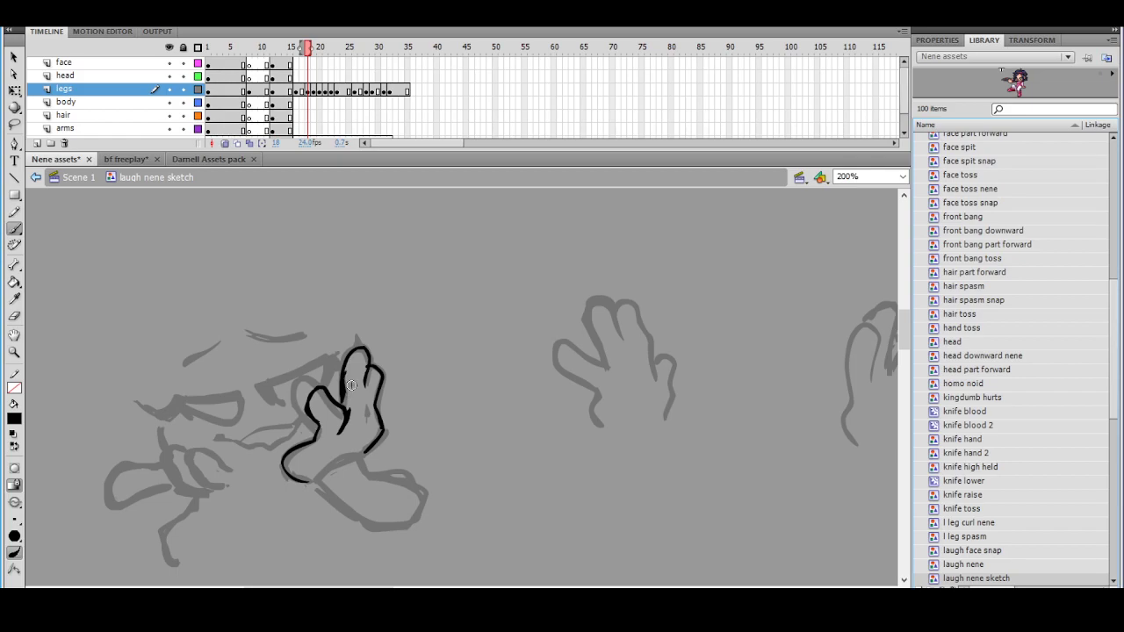
ctrl+shift+click(413, 342)
ctrl+click(462, 409)
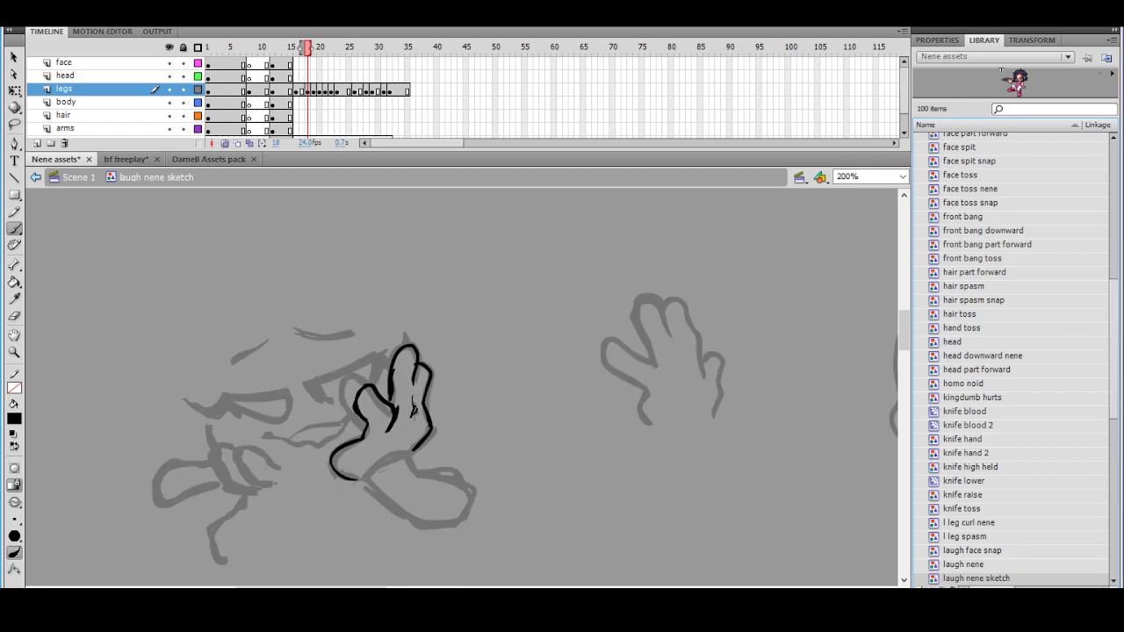
scroll(465, 369, down, 1)
scroll(456, 386, up, 1)
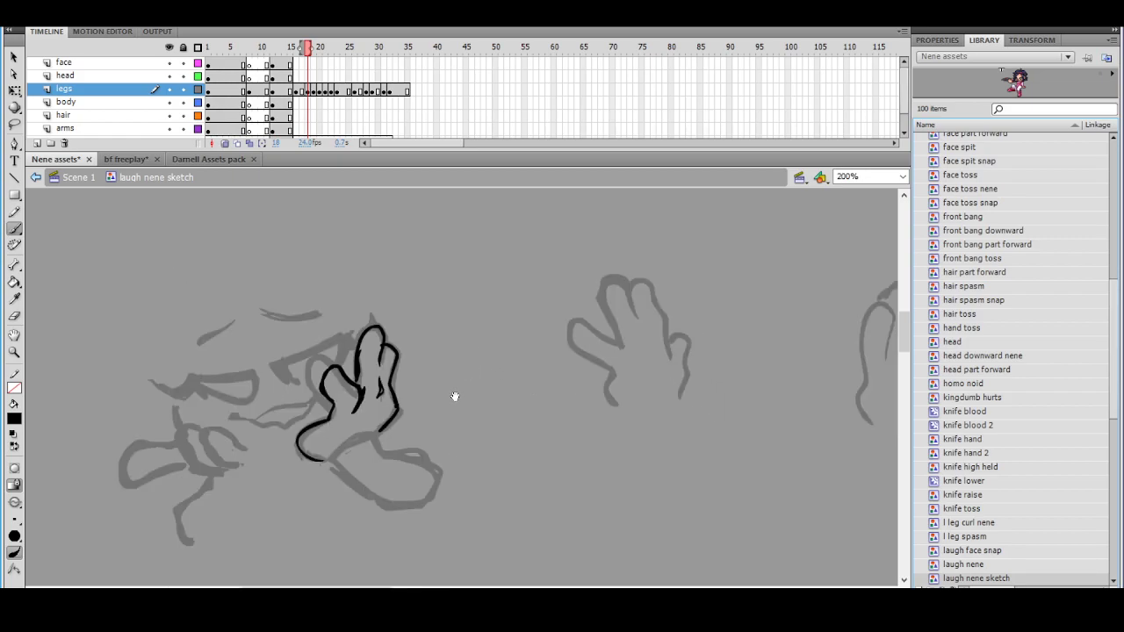
drag(454, 397, 463, 393)
Draw two curled fingers for the other hand below the face sketch, undoing unwanted strokes and thickening the raised finger's outline
mouse_move(187, 419)
mouse_down()
mouse_move(169, 439)
mouse_move(217, 450)
mouse_move(181, 411)
mouse_move(159, 420)
mouse_move(179, 405)
mouse_move(185, 448)
mouse_move(165, 410)
mouse_move(184, 449)
mouse_up()
key(ctrl+z)
key(ctrl+z)
key(ctrl+z)
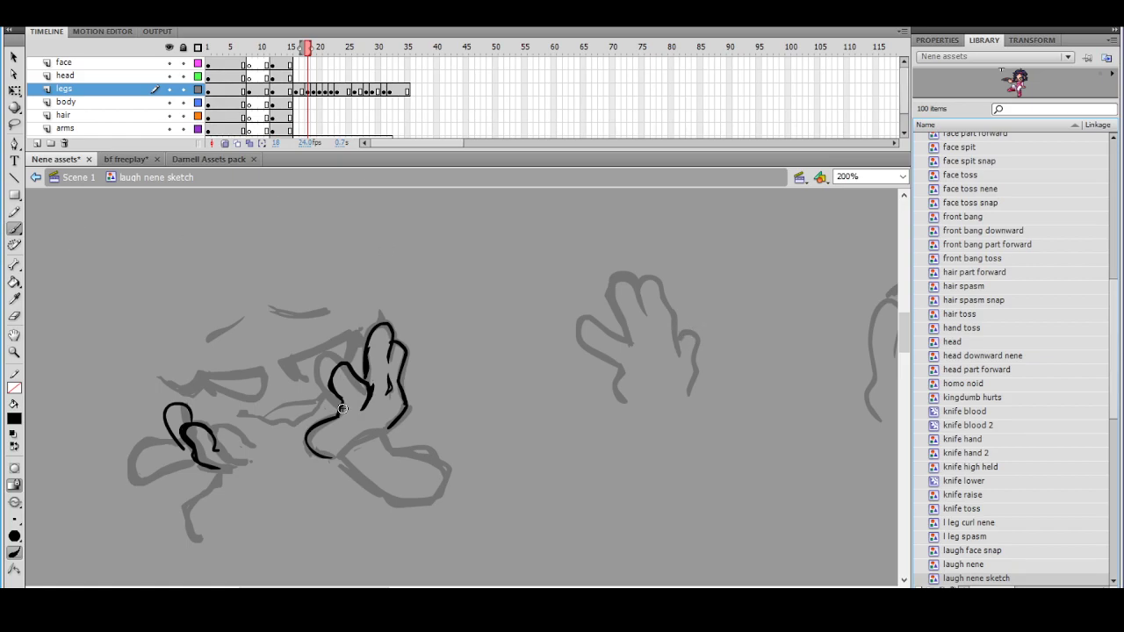
drag(345, 395, 342, 415)
drag(451, 347, 469, 342)
key(ctrl+z)
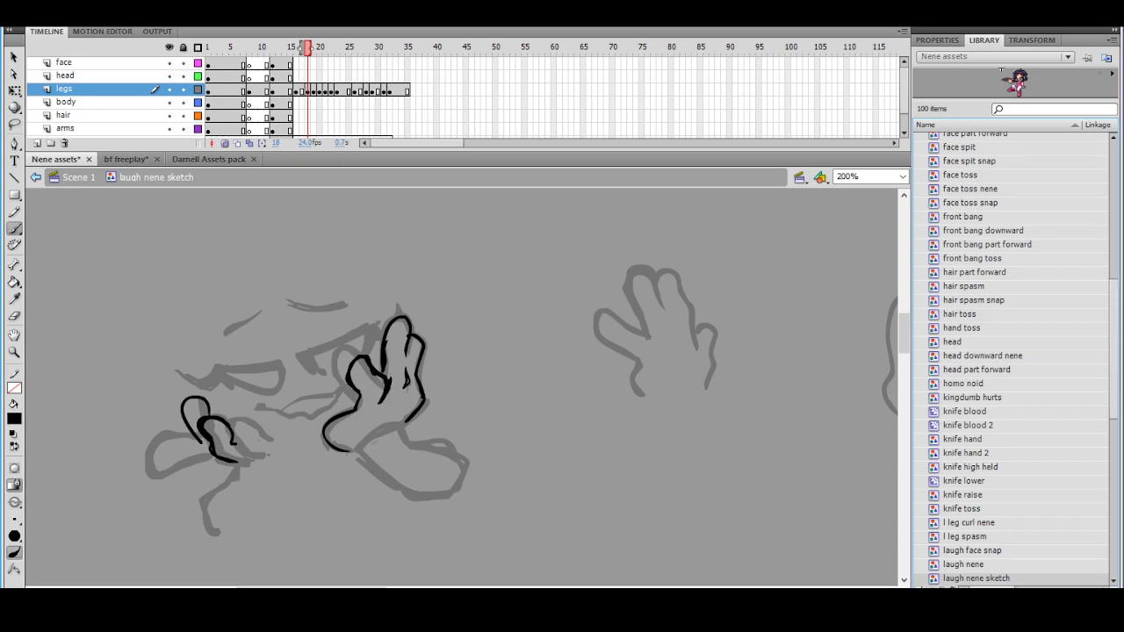
drag(370, 336, 364, 325)
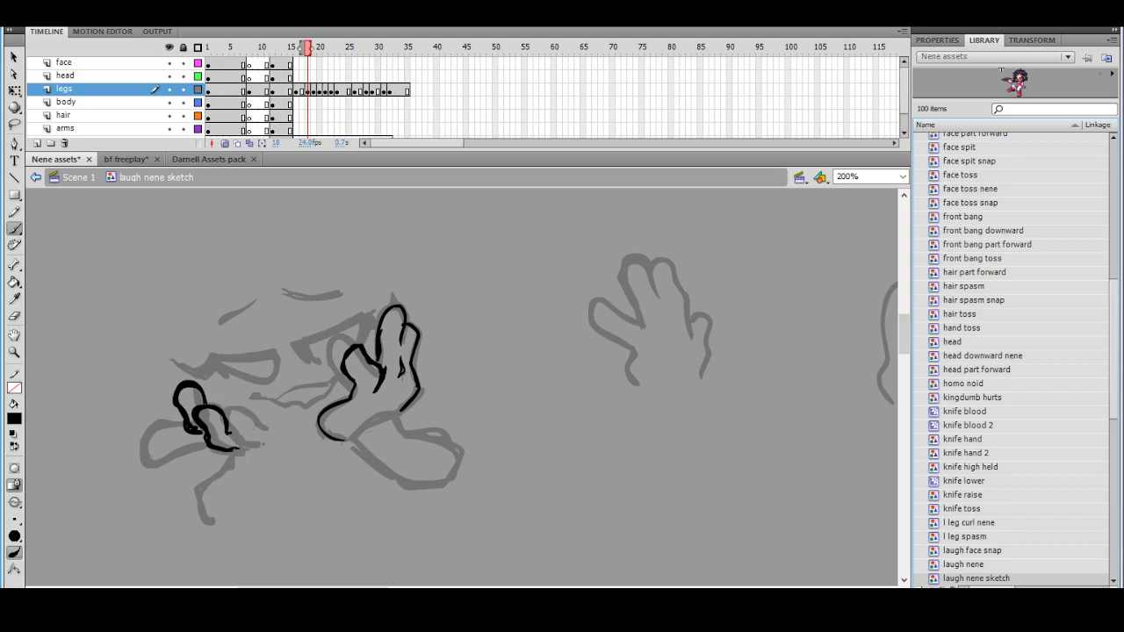
Try to extend the curled hand's line downward from its fingers, and undo the strokes
mouse_move(235, 451)
mouse_down()
mouse_move(255, 446)
mouse_move(230, 497)
mouse_move(230, 430)
mouse_move(224, 492)
mouse_up()
key(ctrl+minus)
mouse_move(375, 392)
mouse_down()
mouse_move(421, 392)
mouse_move(360, 380)
mouse_move(416, 378)
mouse_up()
key(ctrl+equal)
key(ctrl+z)
key(ctrl+z)
key(ctrl+z)
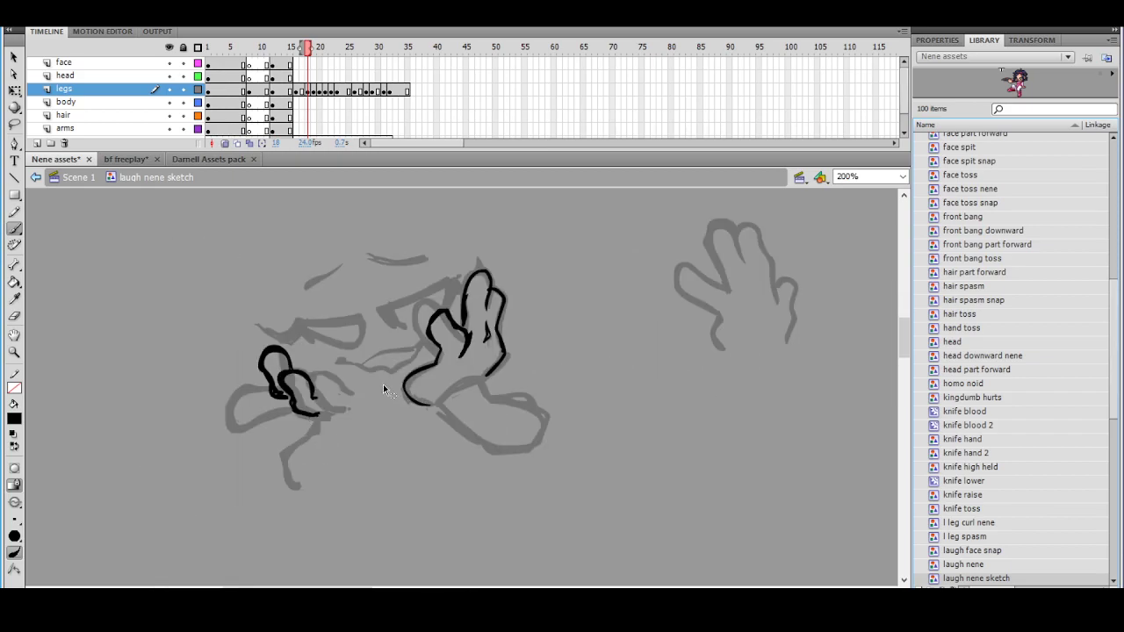
key(ctrl+z)
key(ctrl+z)
Doodle a small face with a tiny hand in the empty area beside the sketch, undoing the last stroke
drag(197, 337, 285, 367)
mouse_move(115, 277)
mouse_down()
mouse_move(200, 299)
mouse_move(181, 318)
mouse_move(158, 300)
mouse_move(153, 310)
mouse_move(173, 294)
mouse_up()
drag(240, 282, 231, 314)
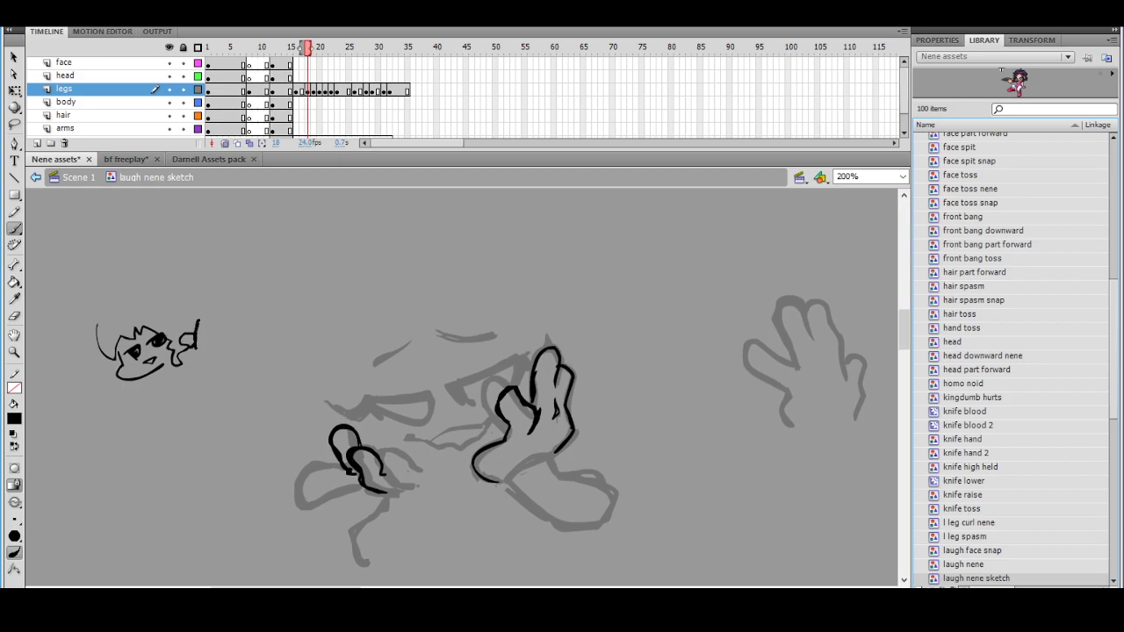
key(ctrl+z)
Lasso the small loop beside the doodled face and nudge it closer to the face
click(14, 123)
mouse_move(190, 320)
mouse_down()
mouse_move(179, 351)
mouse_move(186, 323)
mouse_up()
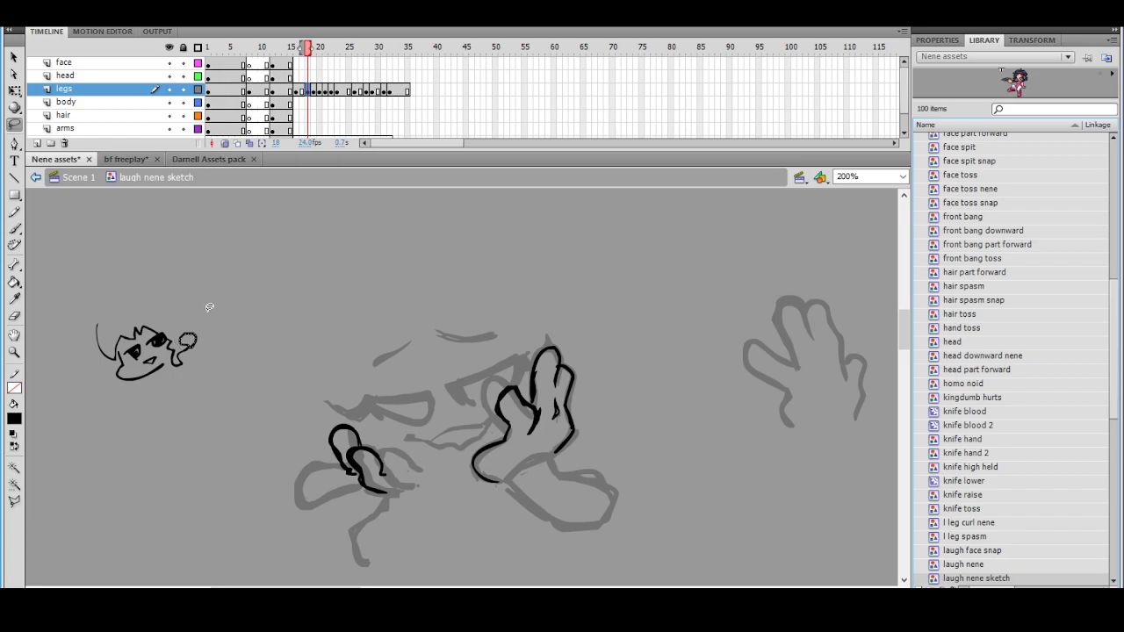
key(Left)
key(Left)
key(Left)
key(Left)
key(Left)
key(Left)
key(Left)
key(Left)
key(Up)
key(Up)
key(Up)
key(Down)
key(Down)
click(205, 318)
Undo the short stroke by the doodled face and draw long vertical lines beside it instead
click(14, 228)
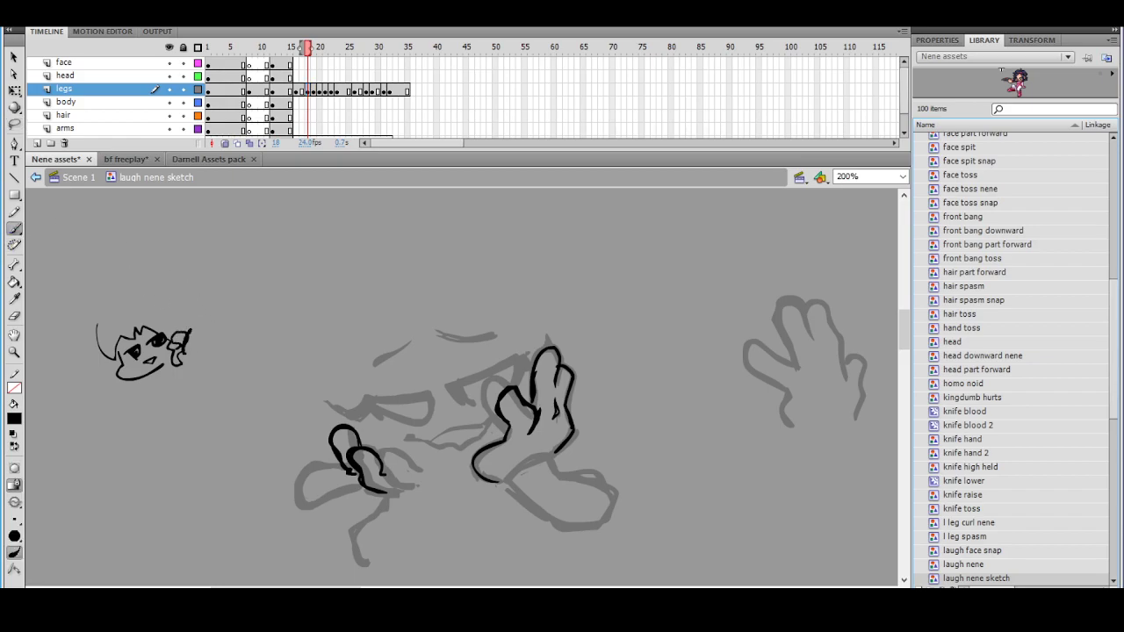
key(ctrl+z)
drag(181, 283, 180, 278)
drag(193, 362, 193, 363)
drag(203, 304, 196, 277)
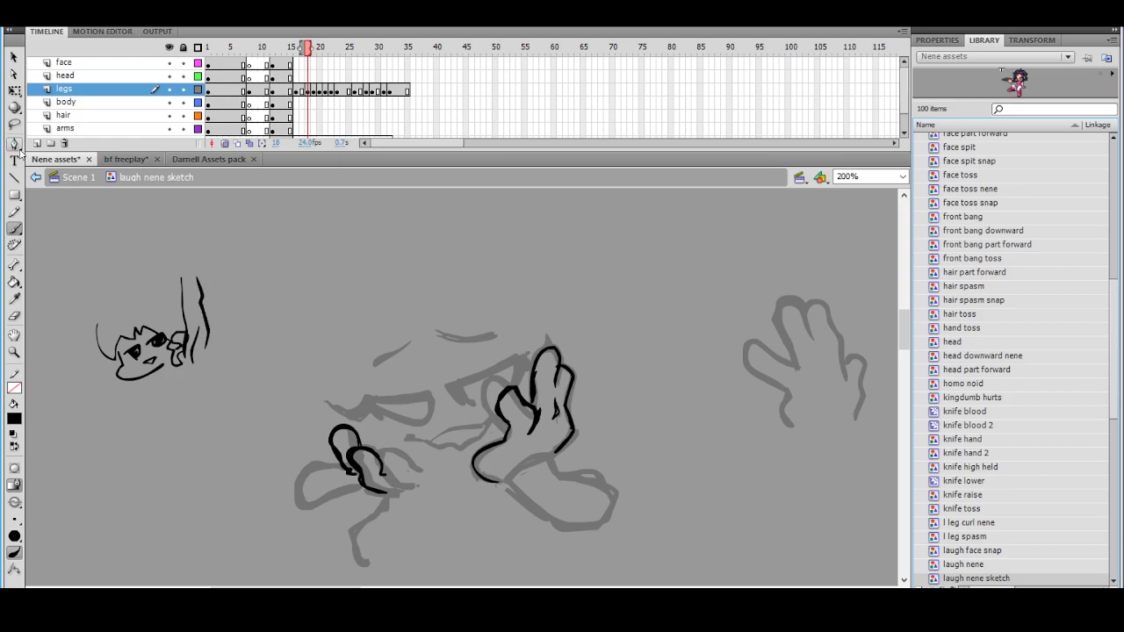
Lasso the whole face doodle and delete it
click(14, 124)
mouse_move(200, 261)
mouse_down()
mouse_move(88, 273)
mouse_move(188, 406)
mouse_move(227, 234)
mouse_up()
key(Delete)
key(b)
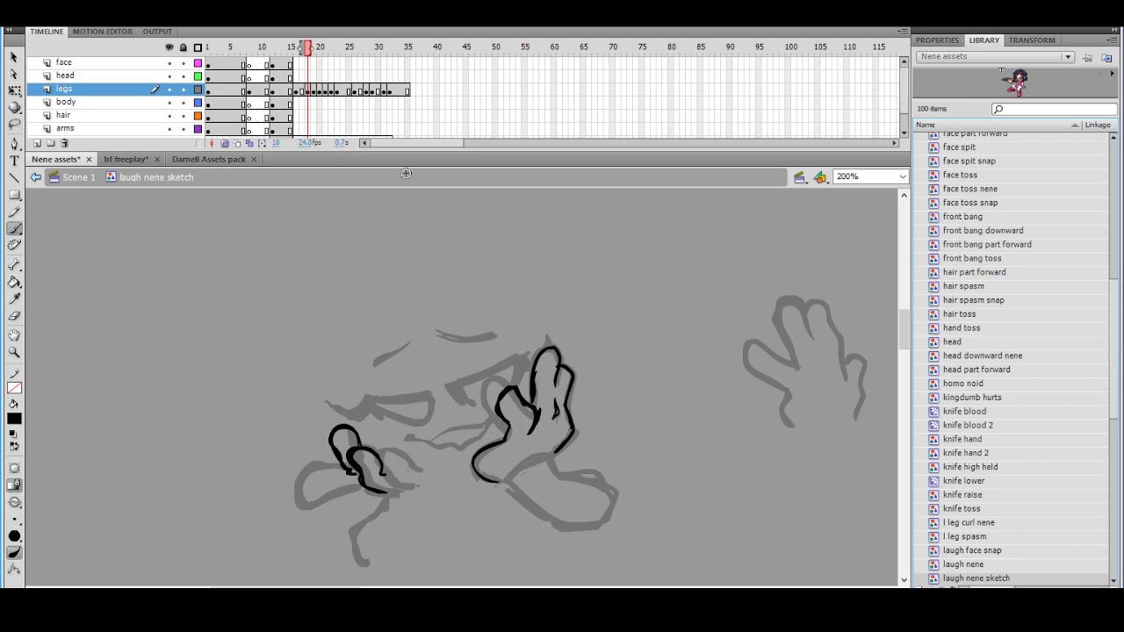
Lasso the two curled fingers and shift them down toward the onion-skinned hand
drag(421, 451, 309, 395)
click(14, 123)
mouse_move(230, 332)
mouse_down()
mouse_move(263, 362)
mouse_move(220, 343)
mouse_up()
click(14, 91)
drag(248, 405, 269, 419)
click(352, 255)
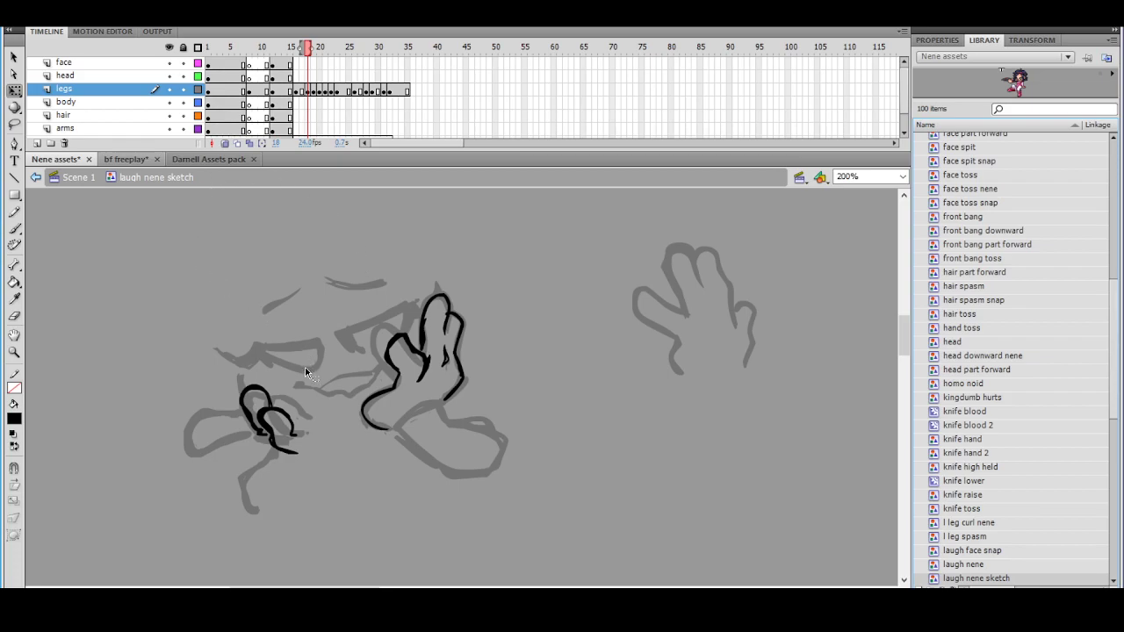
Select the curled fingers again and rotate and reshape them with Free Transform into a flatter, wider pose
click(14, 123)
mouse_move(284, 360)
mouse_down()
mouse_move(263, 369)
mouse_move(286, 362)
mouse_up()
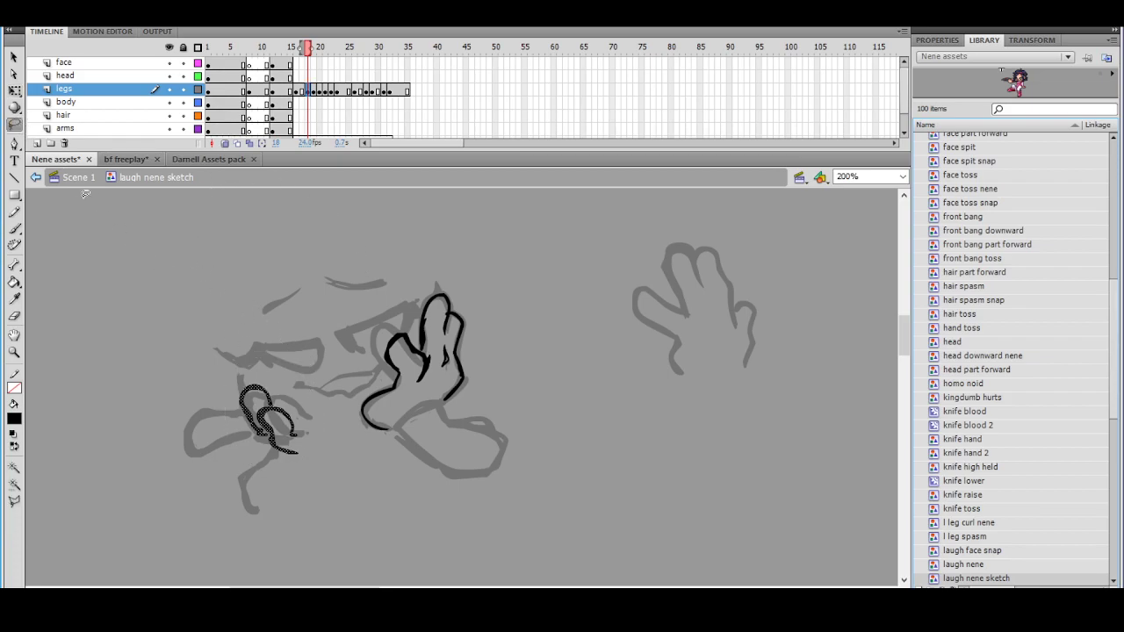
key(q)
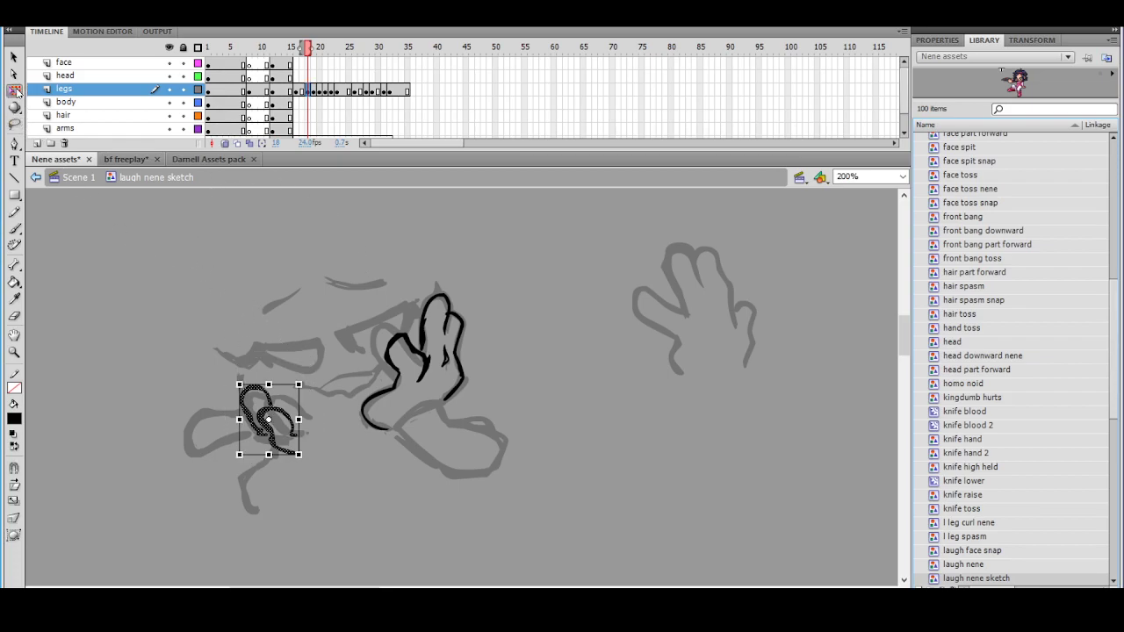
drag(307, 383, 293, 365)
drag(285, 415, 291, 425)
click(305, 395)
click(294, 420)
drag(299, 387, 303, 375)
click(338, 321)
Brush the rounded oval shape attached to the curled hand over the sketch and thicken the outlines of its fingers
key(b)
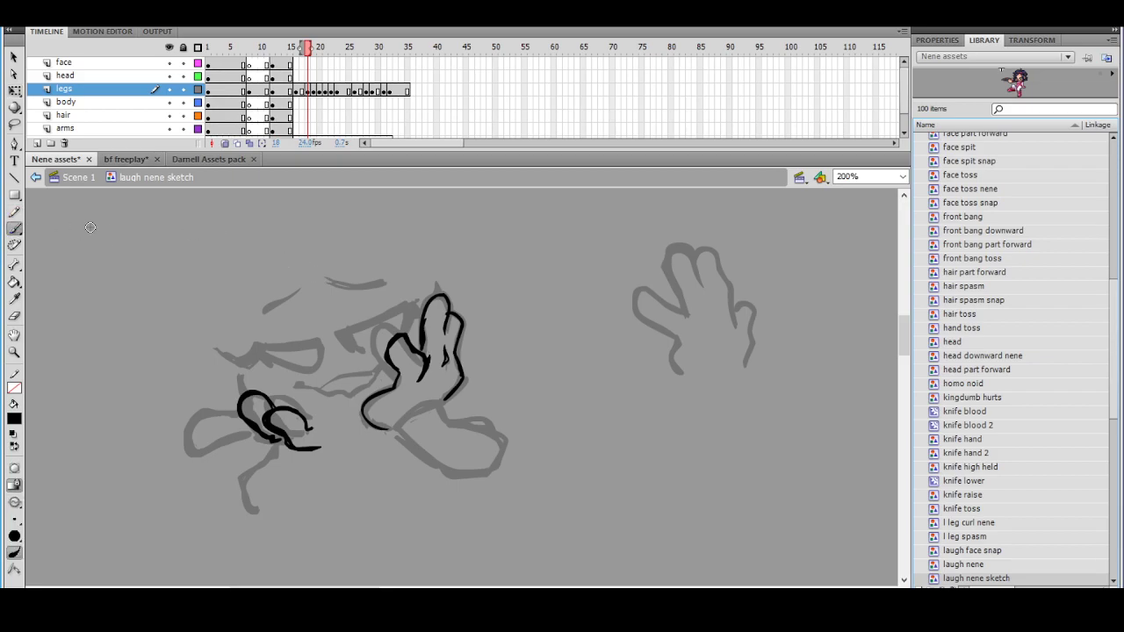
mouse_move(213, 451)
mouse_down()
mouse_move(253, 432)
mouse_move(207, 455)
mouse_move(248, 429)
mouse_move(199, 421)
mouse_move(194, 453)
mouse_up()
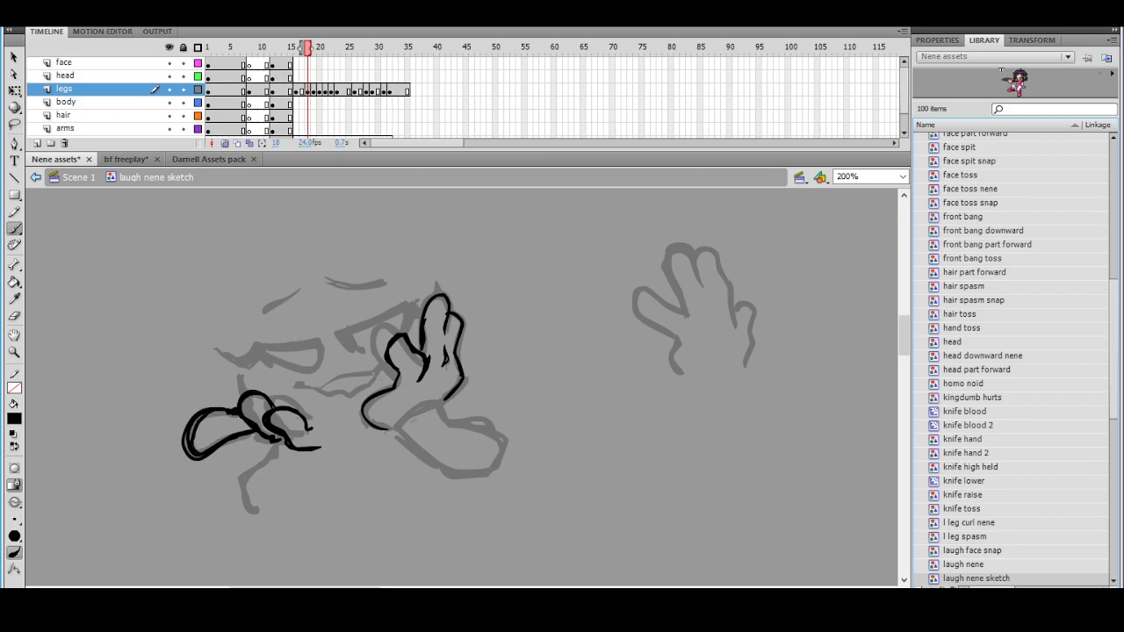
ctrl+alt+click(414, 361)
drag(442, 357, 361, 347)
key(ctrl+equal)
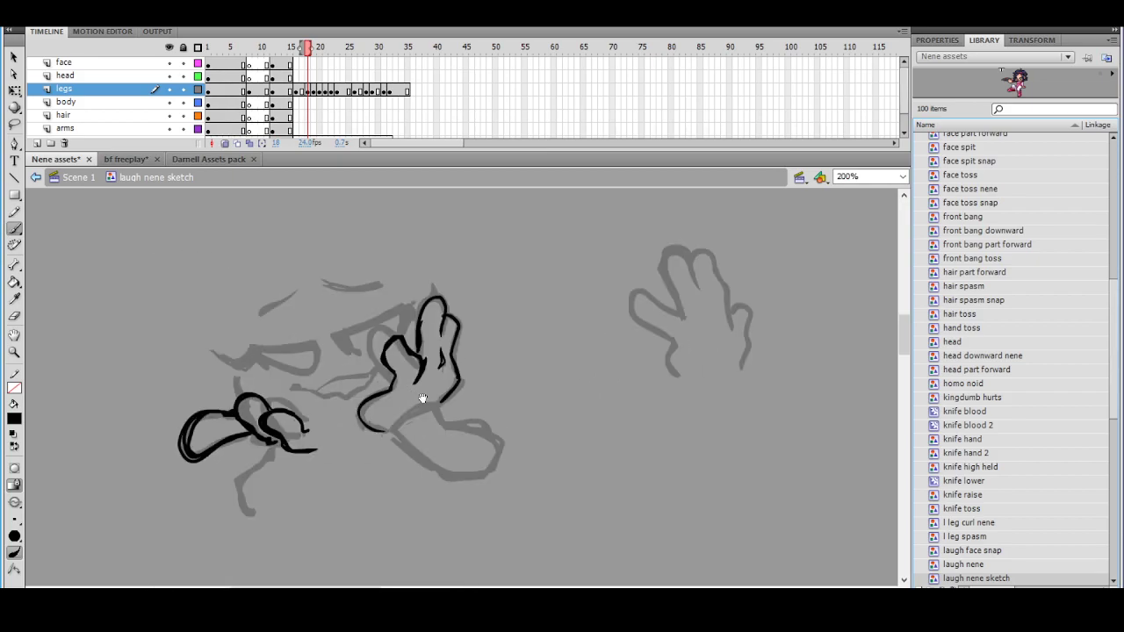
drag(257, 442, 305, 425)
drag(268, 424, 312, 447)
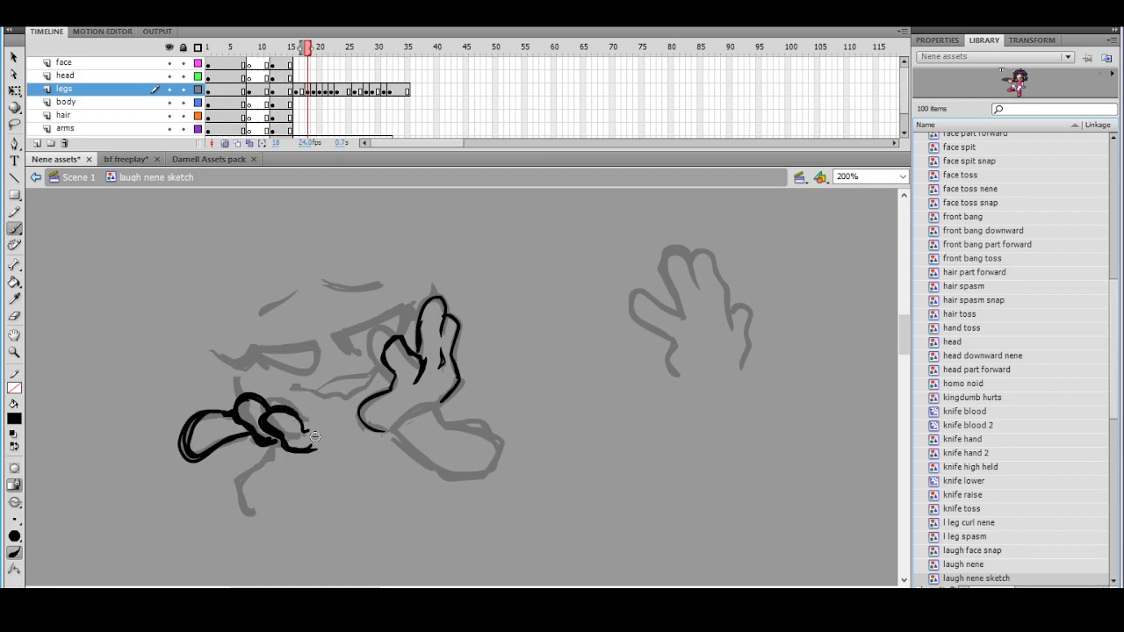
Trace the rounded cuff below the open hand over the onion-skinned sketch, undoing and redrawing unwanted strokes
drag(442, 378, 415, 381)
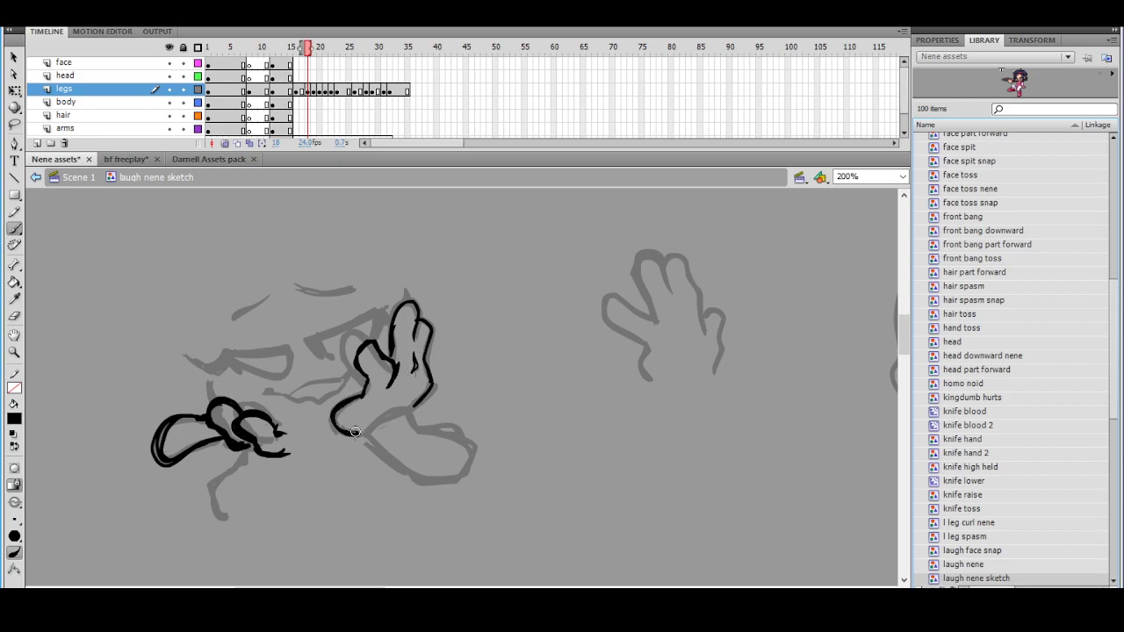
mouse_move(367, 434)
mouse_down()
mouse_move(409, 410)
mouse_move(370, 428)
mouse_move(411, 428)
mouse_move(411, 474)
mouse_up()
key(ctrl+z)
key(ctrl+z)
mouse_move(403, 414)
mouse_down()
mouse_move(417, 431)
mouse_move(468, 446)
mouse_move(458, 480)
mouse_move(467, 459)
mouse_up()
drag(423, 430, 469, 445)
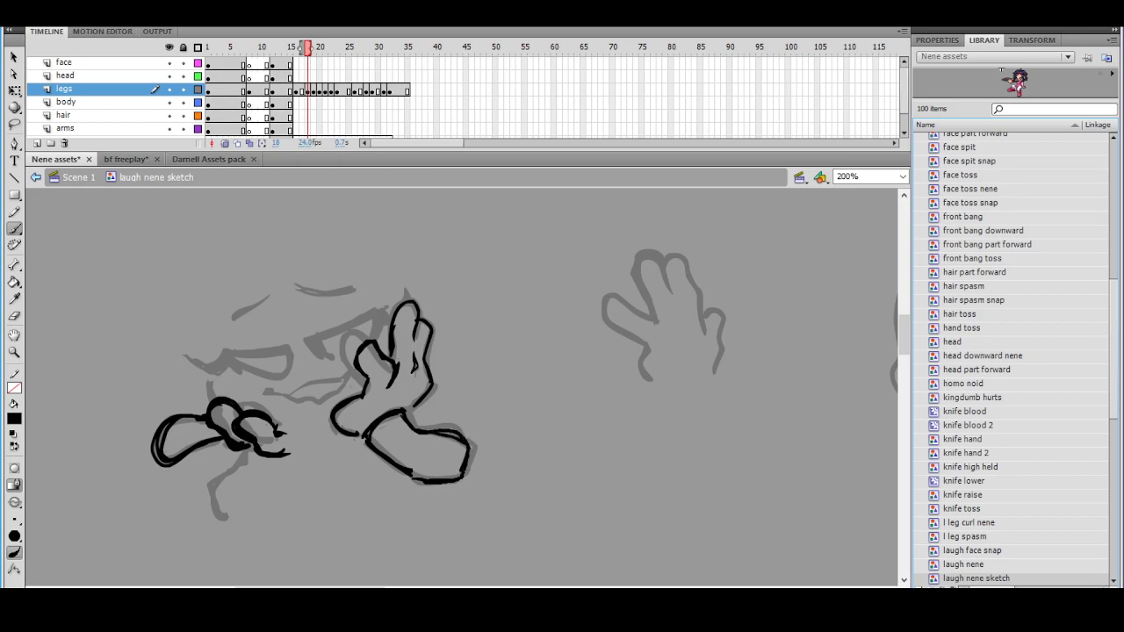
Brush the bent line extending below the curled hand over the onion-skinned sketch
key(ctrl+minus)
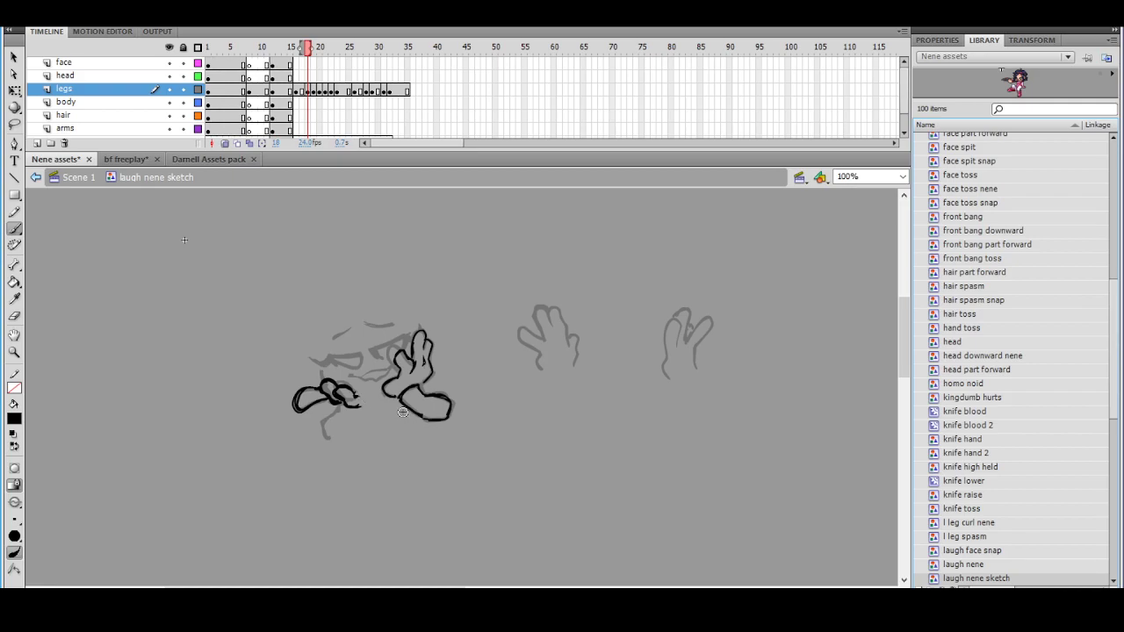
key(ctrl+equal)
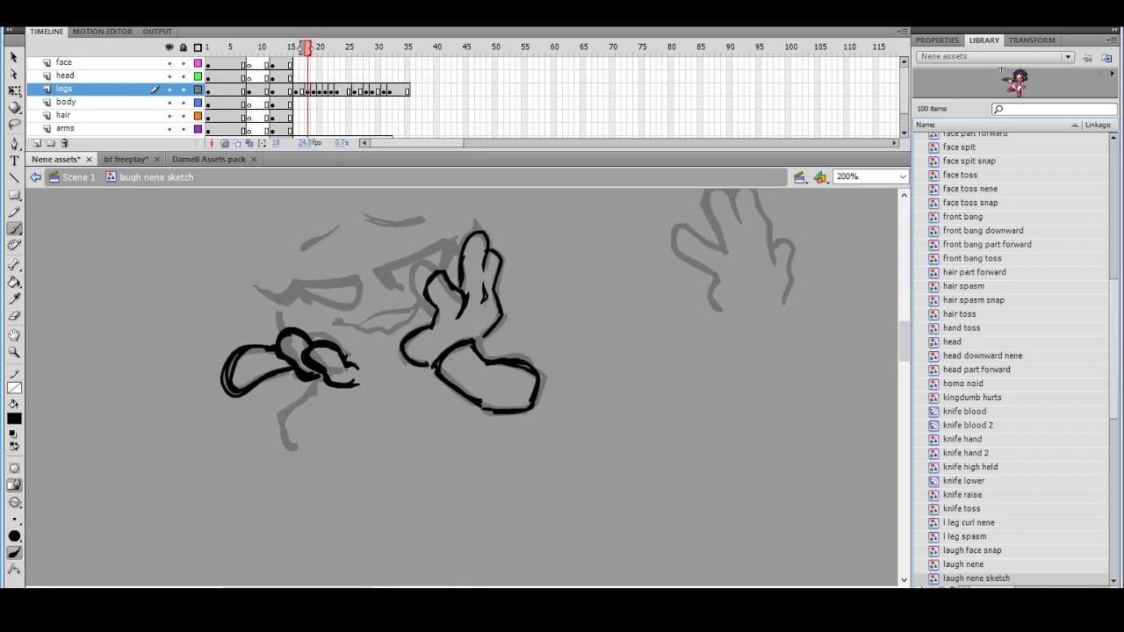
mouse_move(320, 370)
mouse_down()
mouse_move(279, 416)
mouse_move(313, 391)
mouse_move(281, 415)
mouse_move(294, 447)
mouse_move(286, 422)
mouse_up()
key(ctrl+z)
key(ctrl+minus)
mouse_move(484, 397)
mouse_down()
mouse_move(392, 432)
mouse_move(416, 386)
mouse_up()
ctrl+click(407, 409)
drag(334, 358, 392, 381)
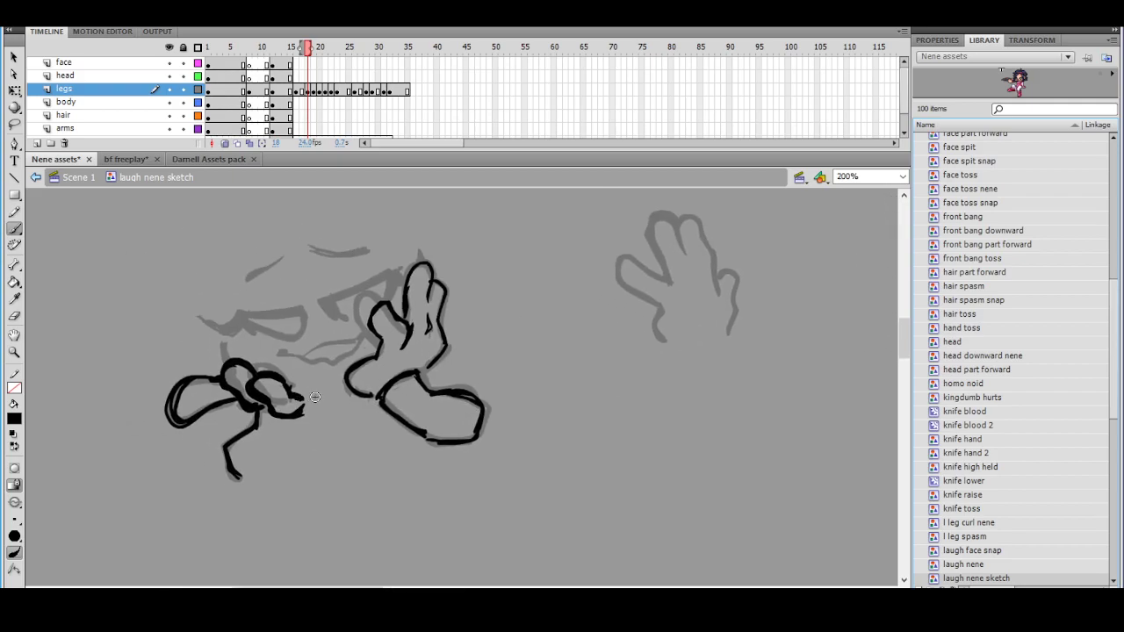
Close the outline at the curled hand's fingertips, undoing unwanted brush strokes
drag(409, 358, 396, 376)
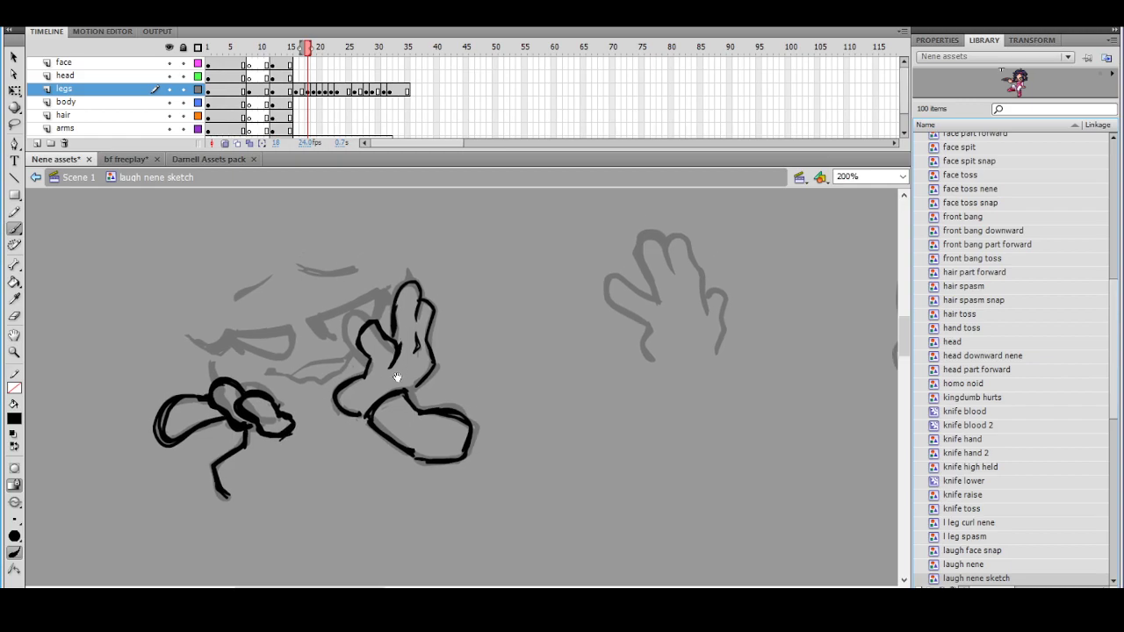
drag(293, 422, 330, 407)
key(ctrl+z)
key(ctrl+z)
drag(541, 352, 509, 345)
mouse_move(578, 327)
mouse_down()
mouse_move(557, 331)
mouse_move(568, 325)
mouse_move(592, 353)
mouse_up()
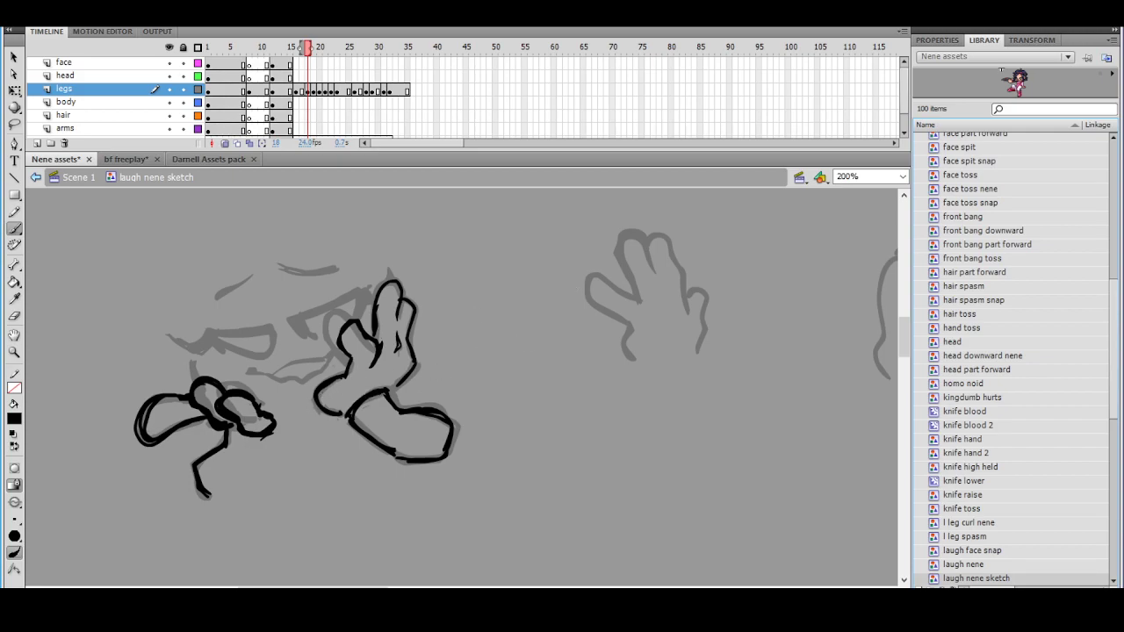
Thicken the open hand's outline and join its wrist to the cuff with brush strokes
drag(433, 346, 422, 389)
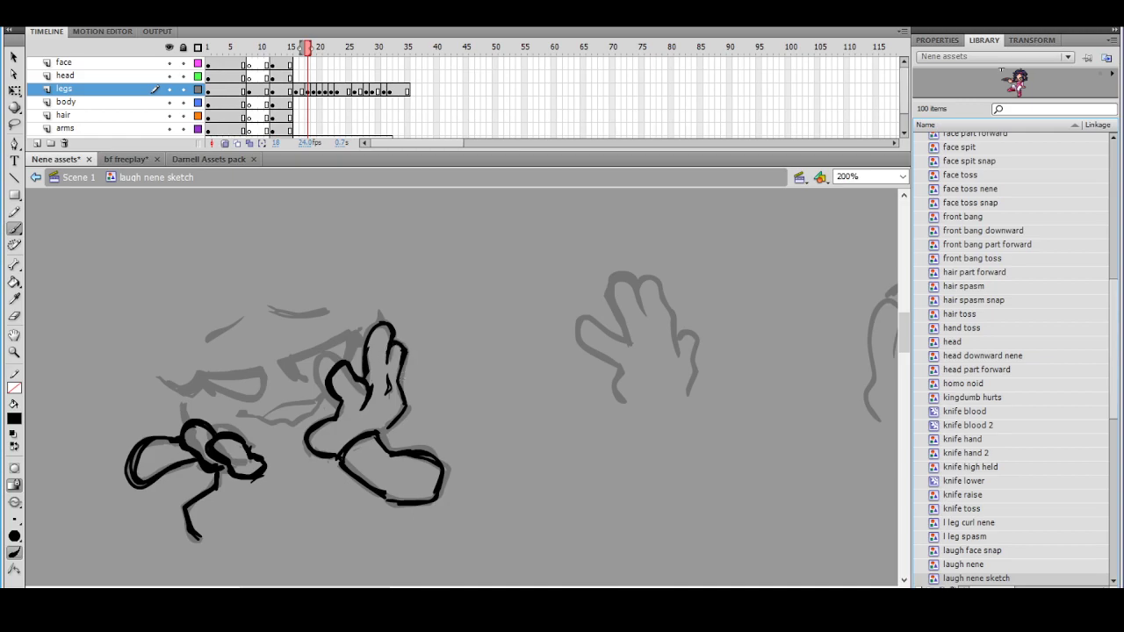
mouse_move(446, 367)
mouse_down()
mouse_move(491, 372)
mouse_move(522, 339)
mouse_up()
ctrl+shift+click(504, 339)
drag(495, 394, 475, 363)
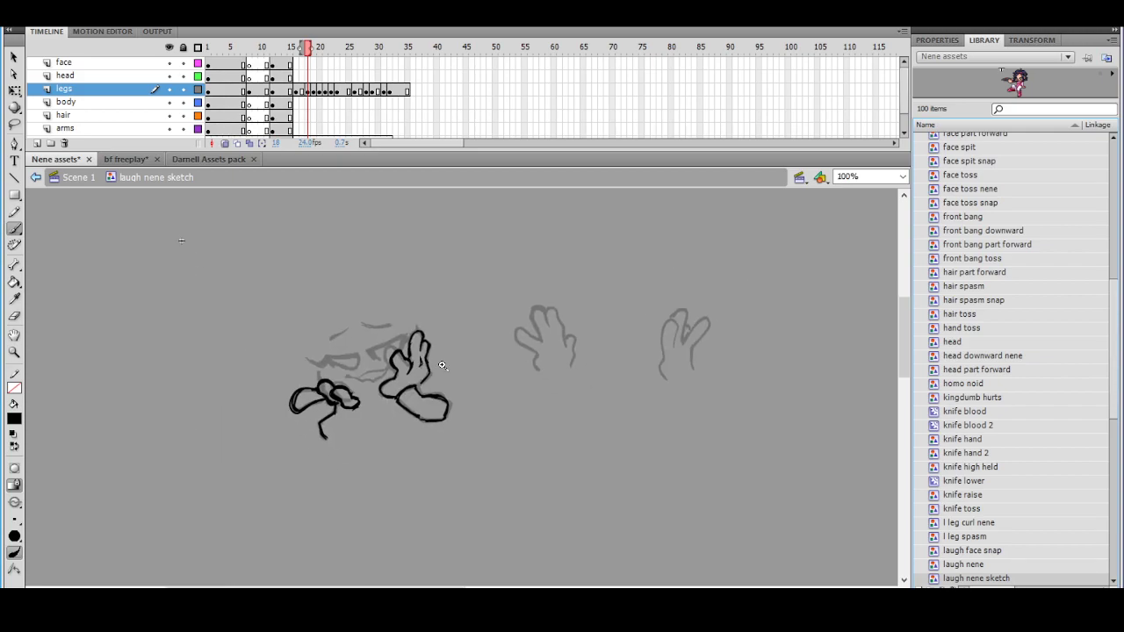
ctrl+click(442, 374)
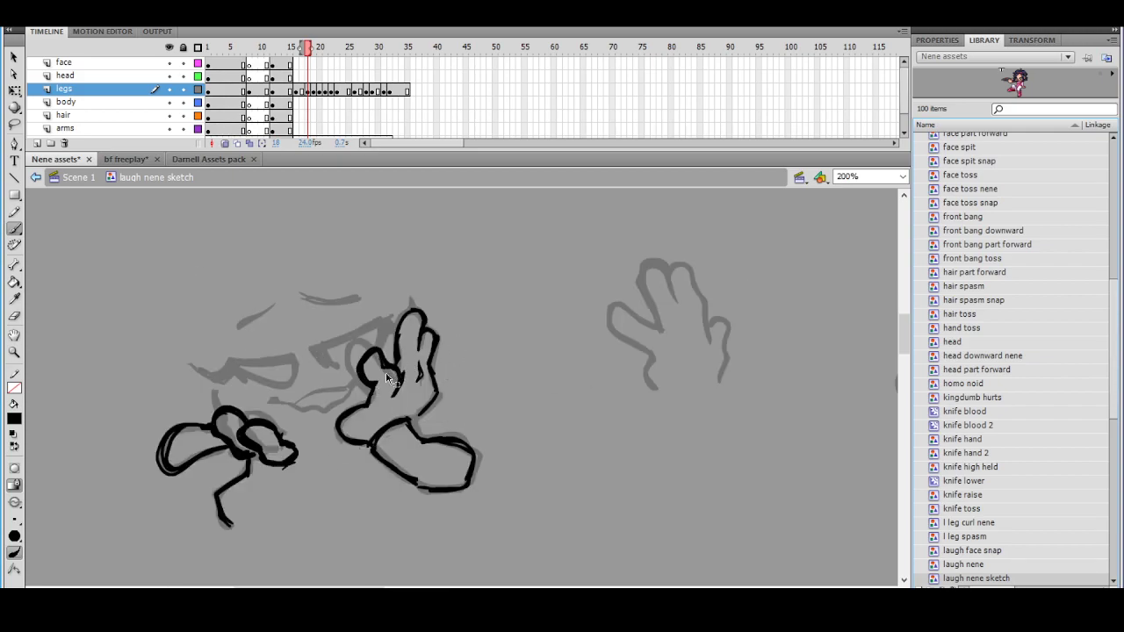
ctrl+shift+click(482, 365)
drag(493, 378, 475, 369)
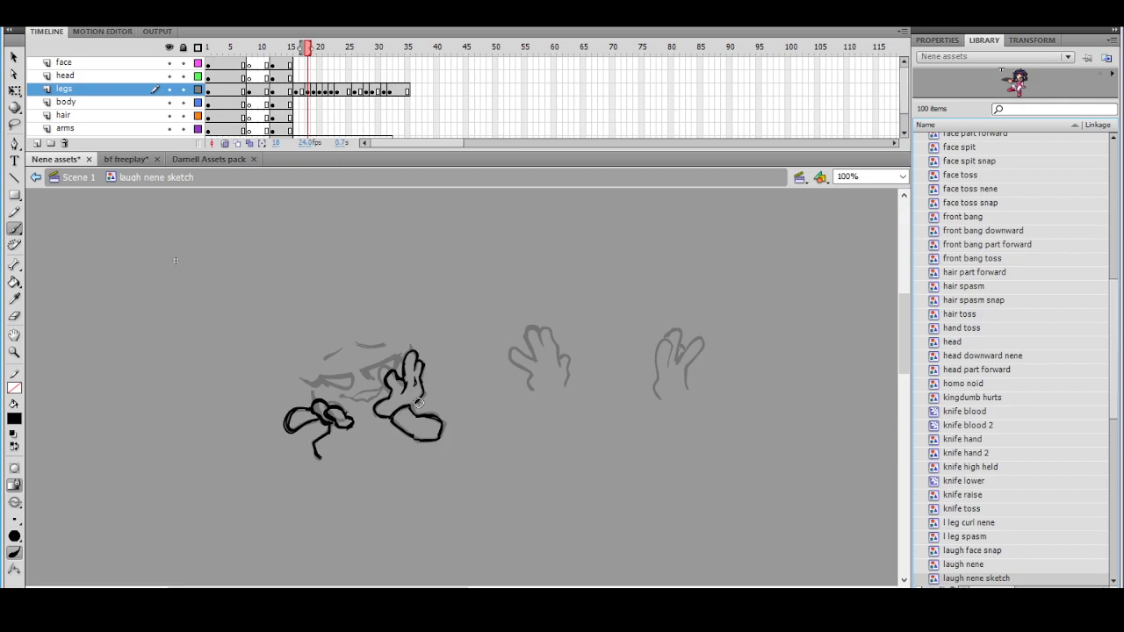
ctrl+click(445, 398)
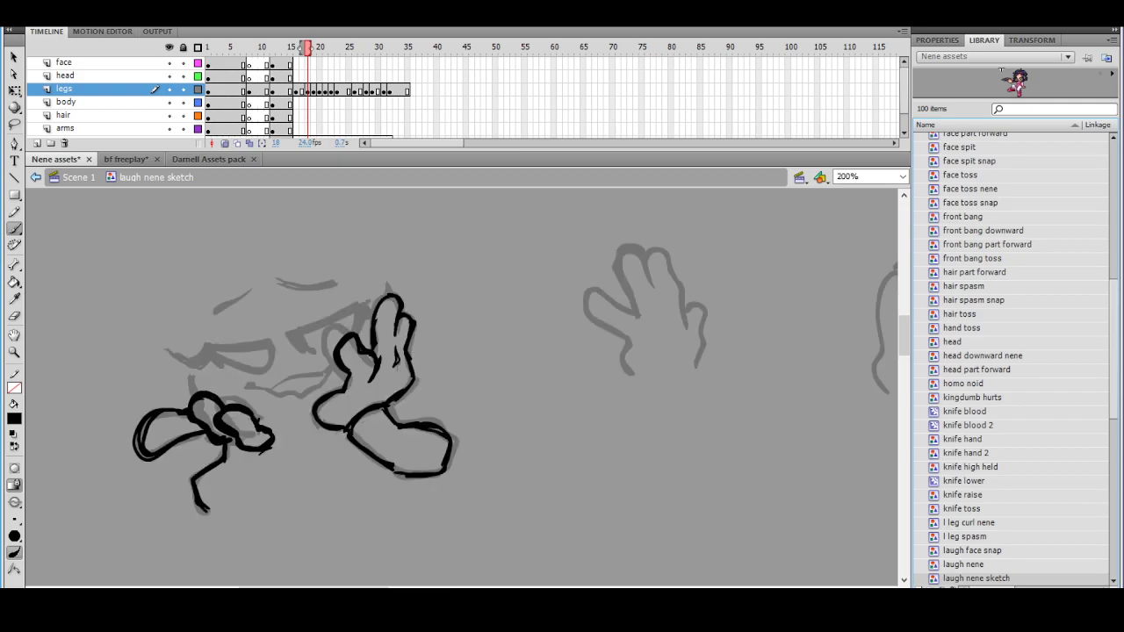
Trim stray line edges where the open hand's wrist meets the cuff with the Eraser
key(e)
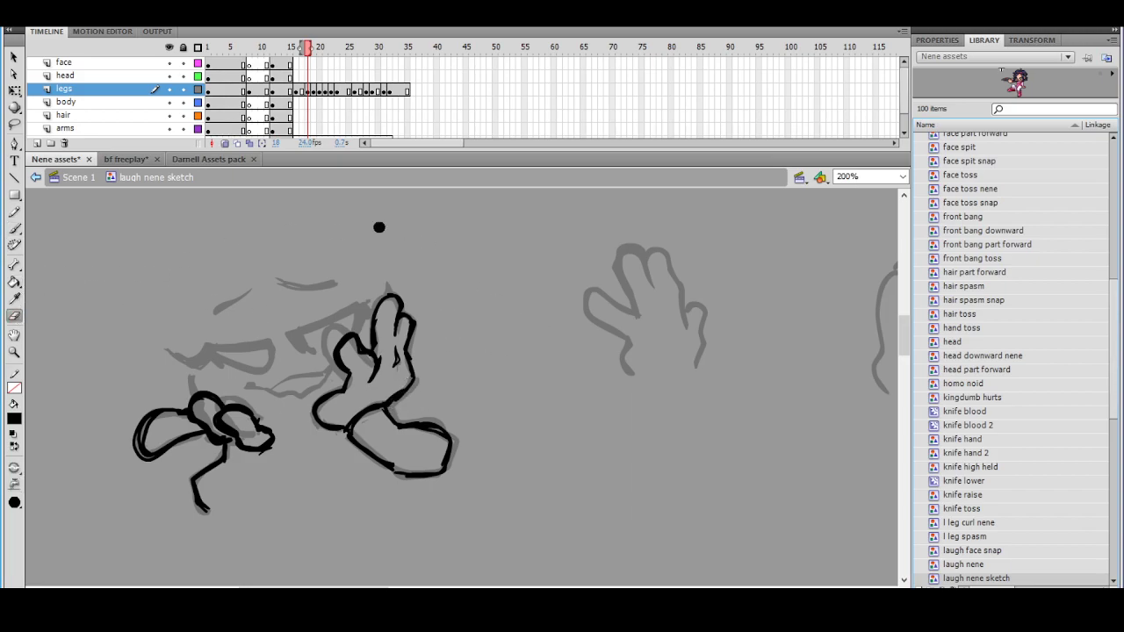
drag(407, 405, 416, 393)
drag(477, 356, 470, 373)
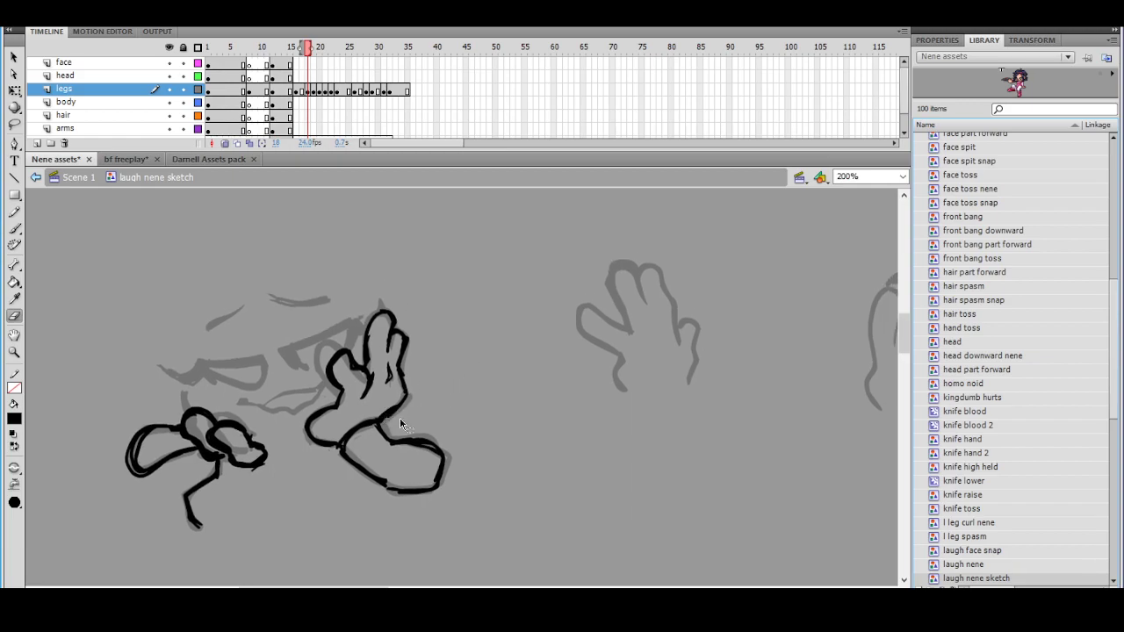
key(ctrl+minus)
drag(511, 372, 483, 377)
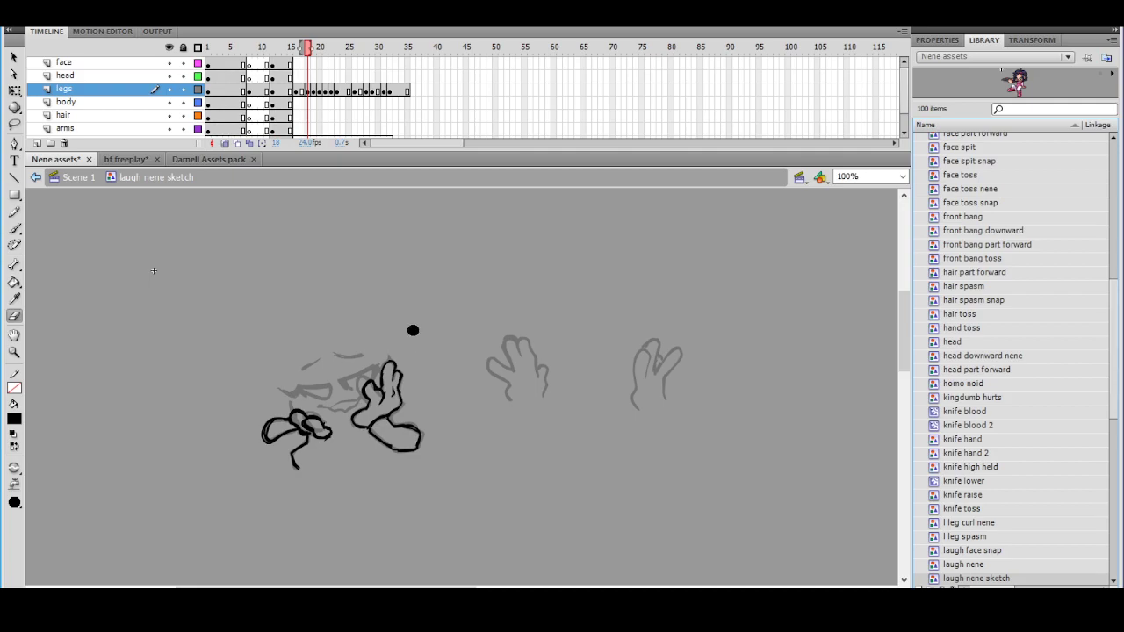
click(16, 229)
key(ctrl+equal)
drag(340, 420, 434, 398)
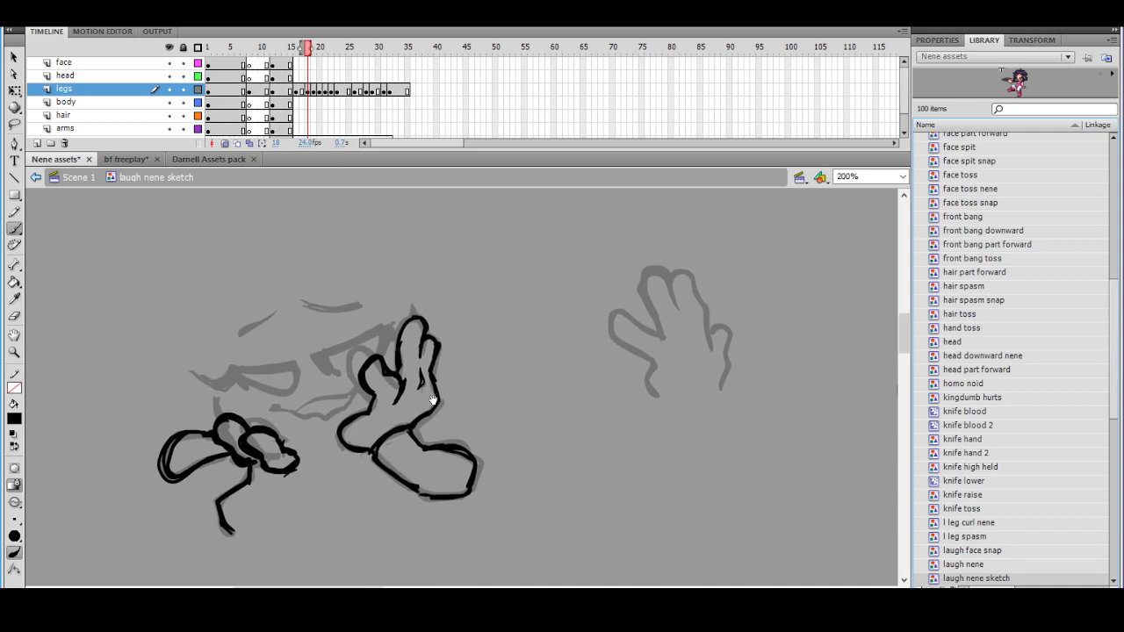
mouse_move(309, 50)
mouse_down()
mouse_move(259, 53)
mouse_move(309, 69)
mouse_up()
key(ctrl+minus)
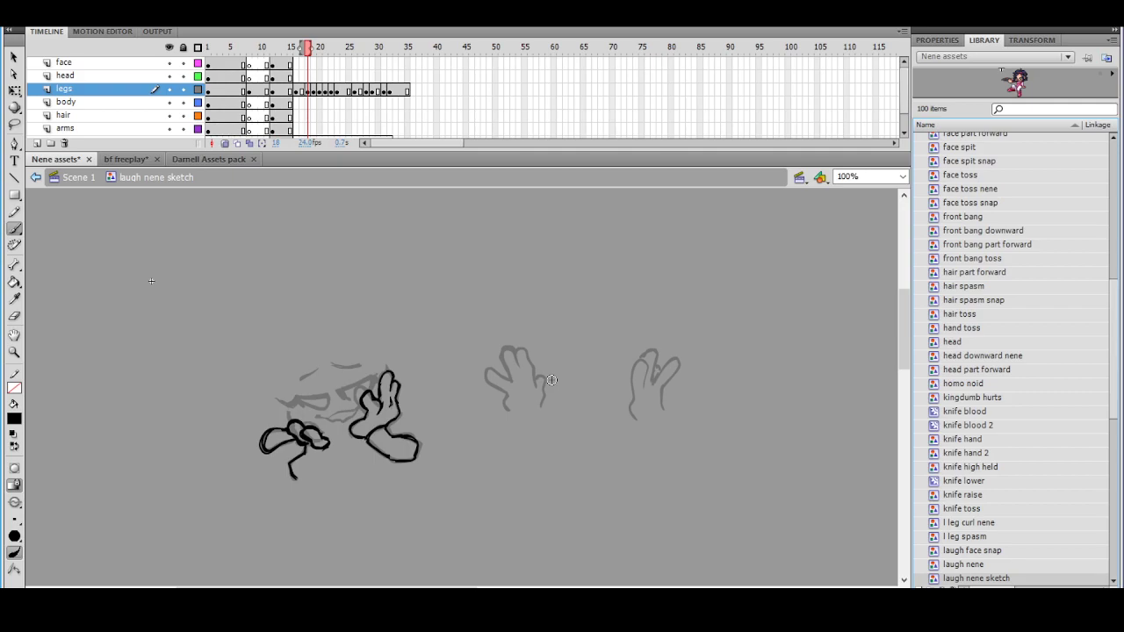
drag(331, 401, 349, 455)
key(ctrl+z)
key(ctrl+=)
drag(463, 396, 471, 421)
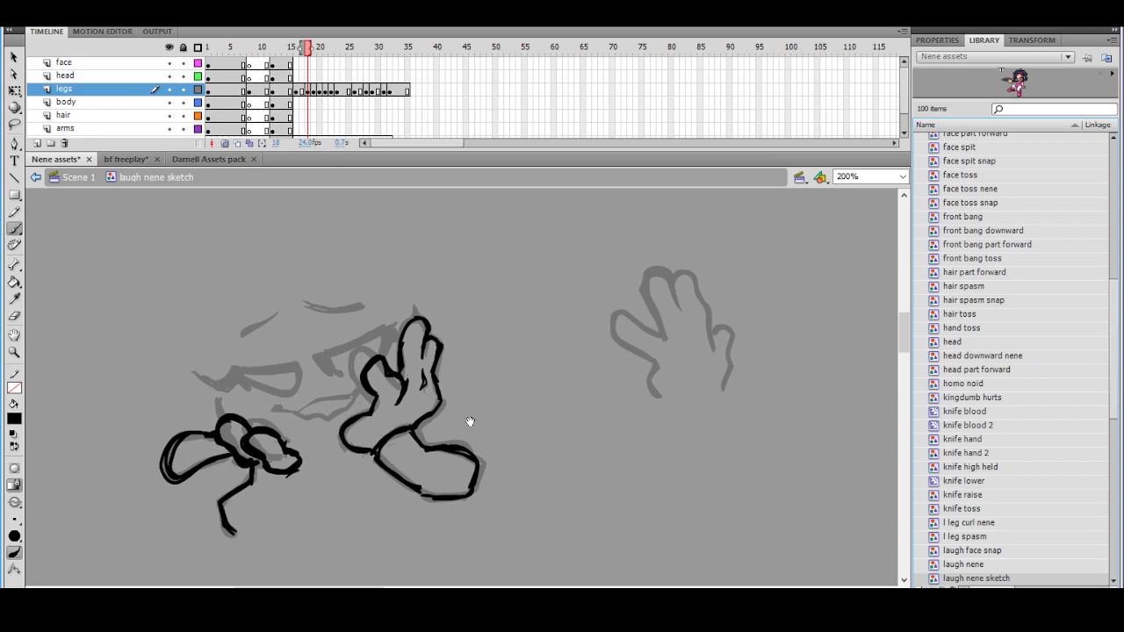
mouse_move(310, 60)
mouse_down()
mouse_move(267, 65)
mouse_move(314, 69)
mouse_move(307, 82)
mouse_up()
key(ctrl+minus)
drag(502, 321, 447, 321)
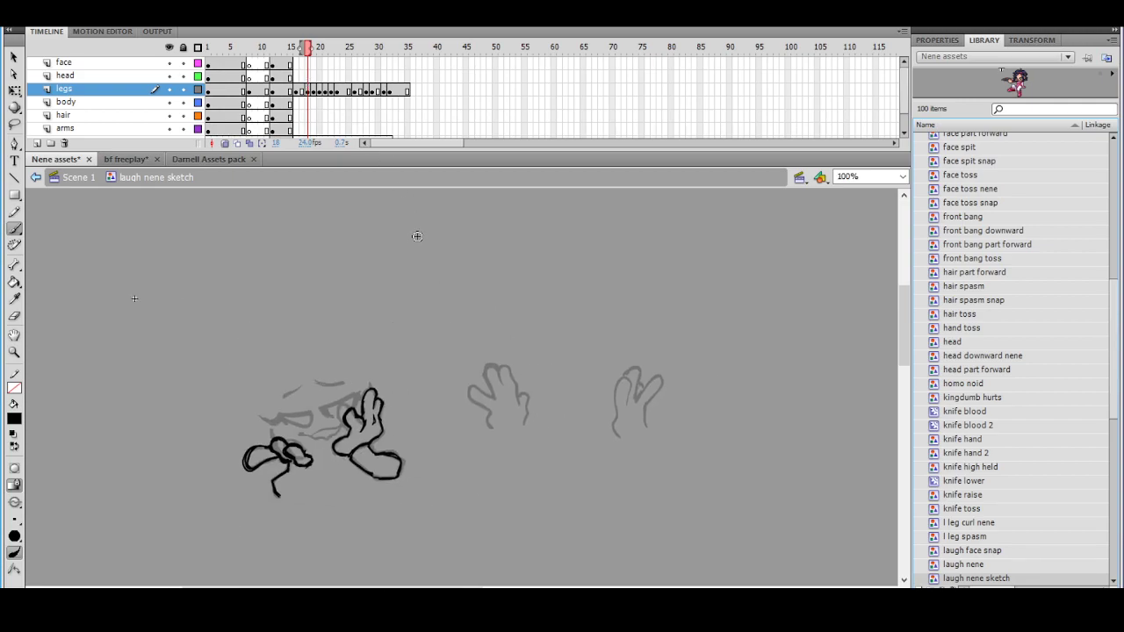
Select the head and all hair pieces without the face on frame 13 and copy them
drag(321, 63, 279, 63)
click(14, 90)
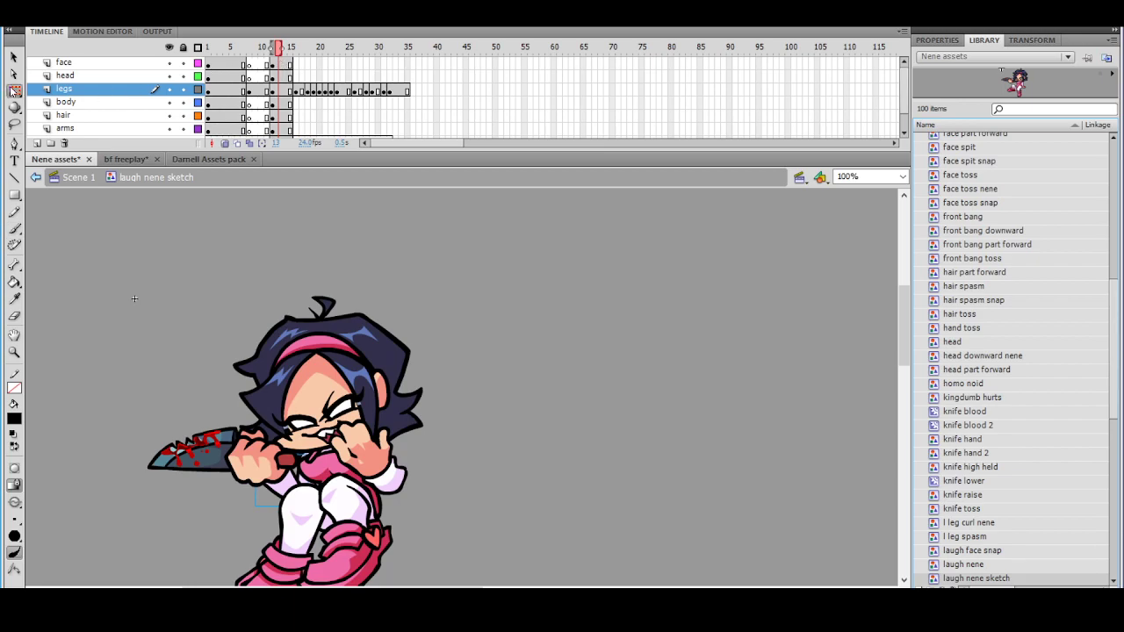
click(327, 352)
click(356, 367)
shift+click(351, 364)
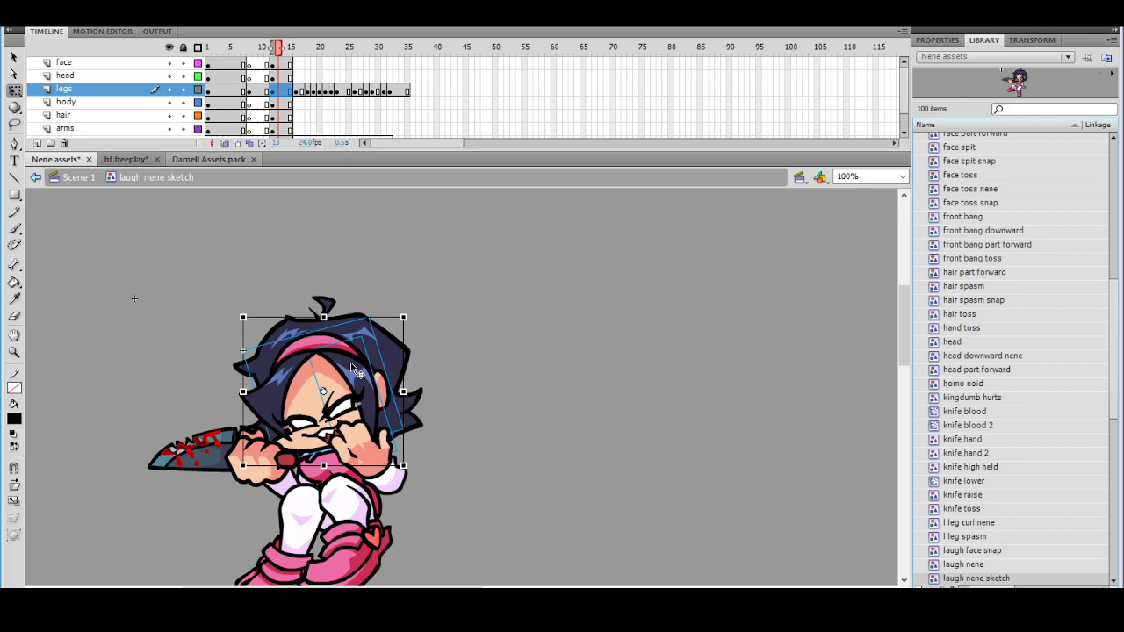
shift+click(282, 369)
shift+click(329, 307)
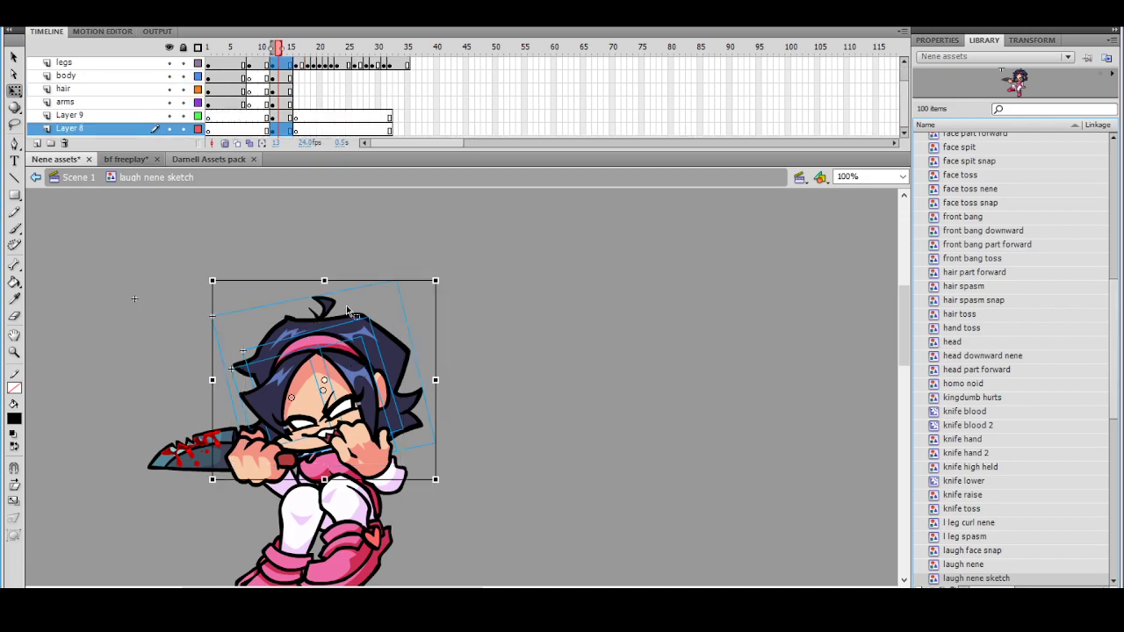
right_click(392, 352)
click(437, 106)
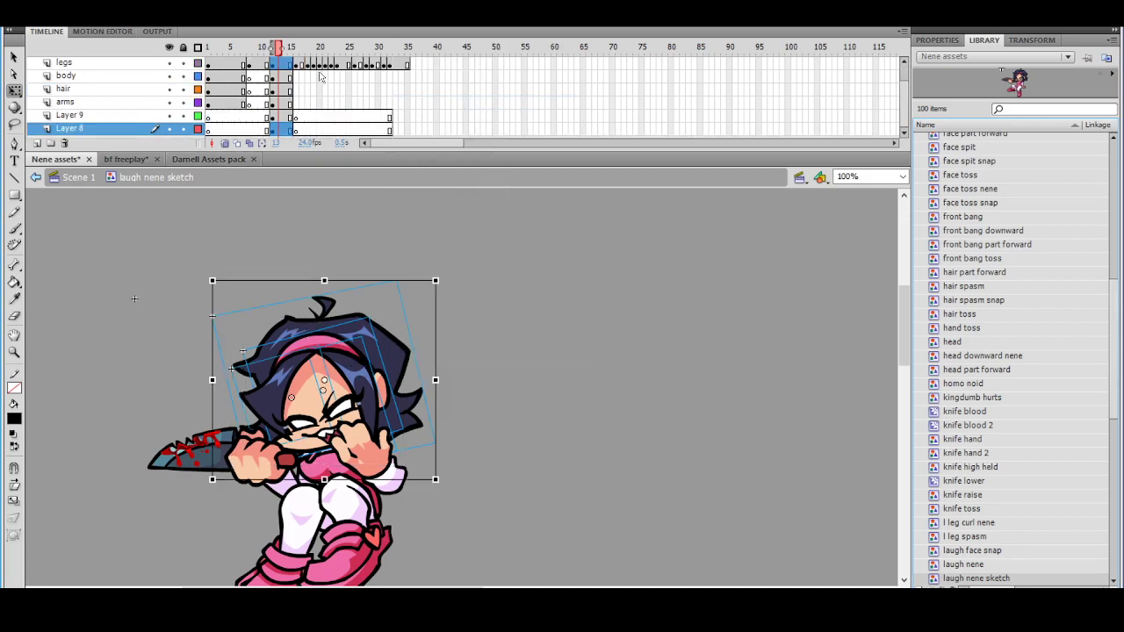
Insert extra frames after the sketch on the legs layer and make frames 17 and 18 keyframes
click(299, 61)
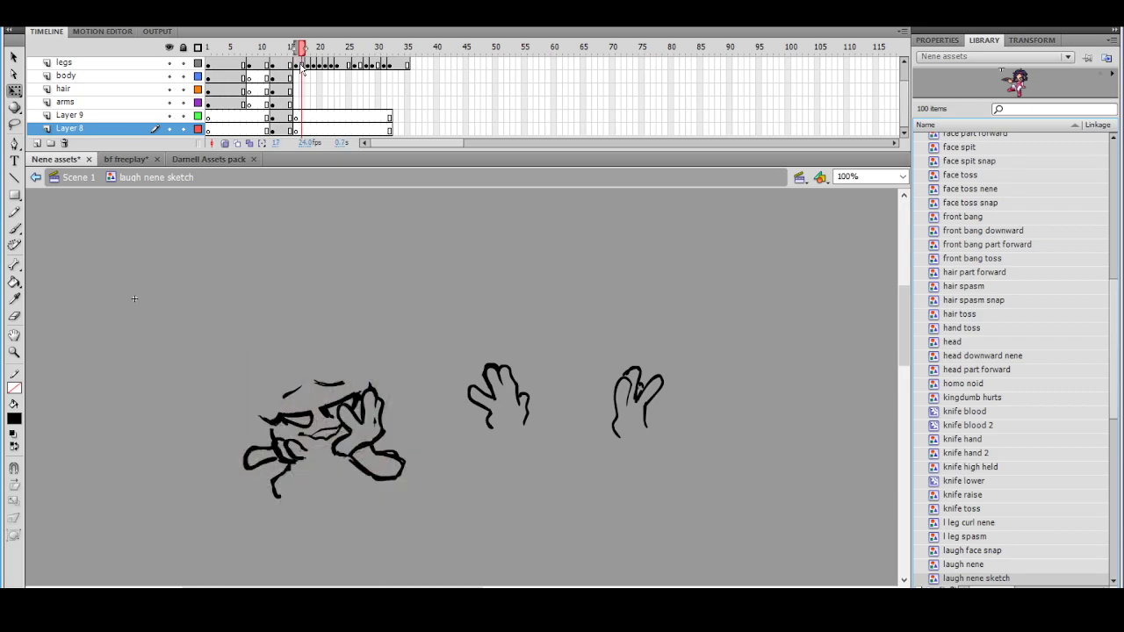
right_click(301, 66)
click(332, 128)
click(305, 65)
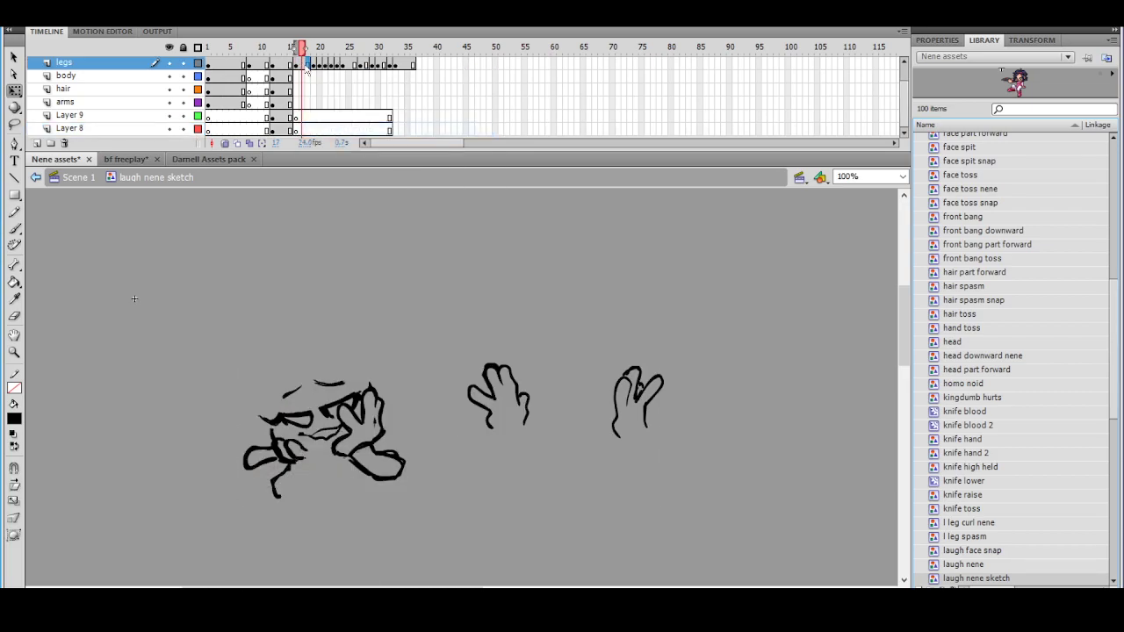
right_click(306, 66)
click(355, 127)
click(308, 67)
right_click(309, 65)
click(376, 213)
Delete the sketch on frame 17 of the legs layer and paste the copied head and hair there
click(302, 65)
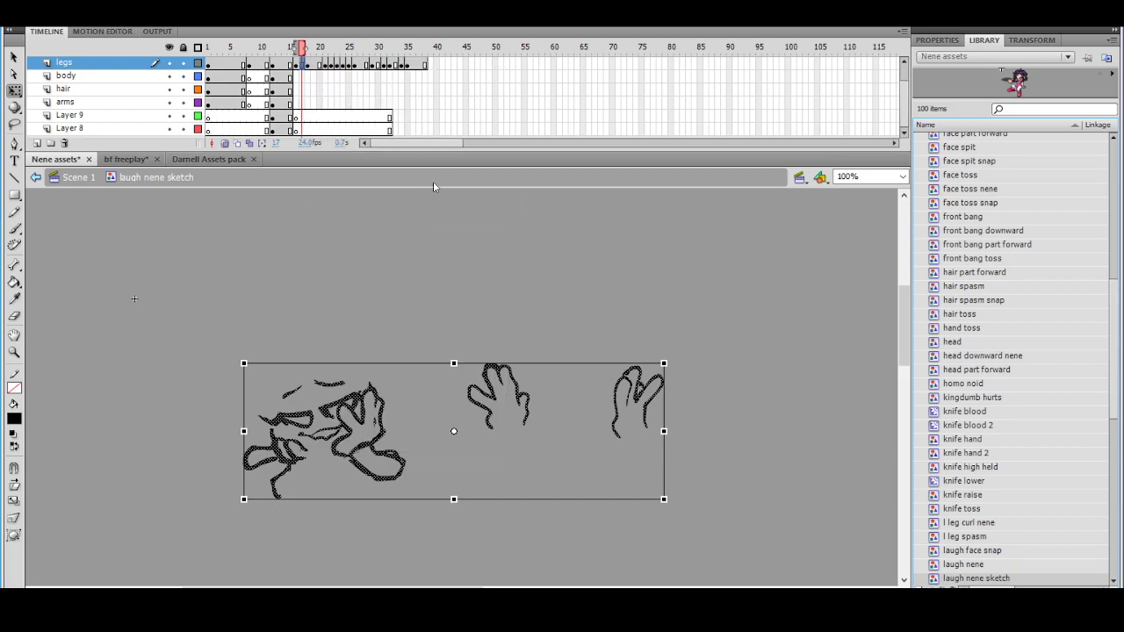
key(Delete)
right_click(457, 268)
click(494, 316)
drag(513, 358, 376, 356)
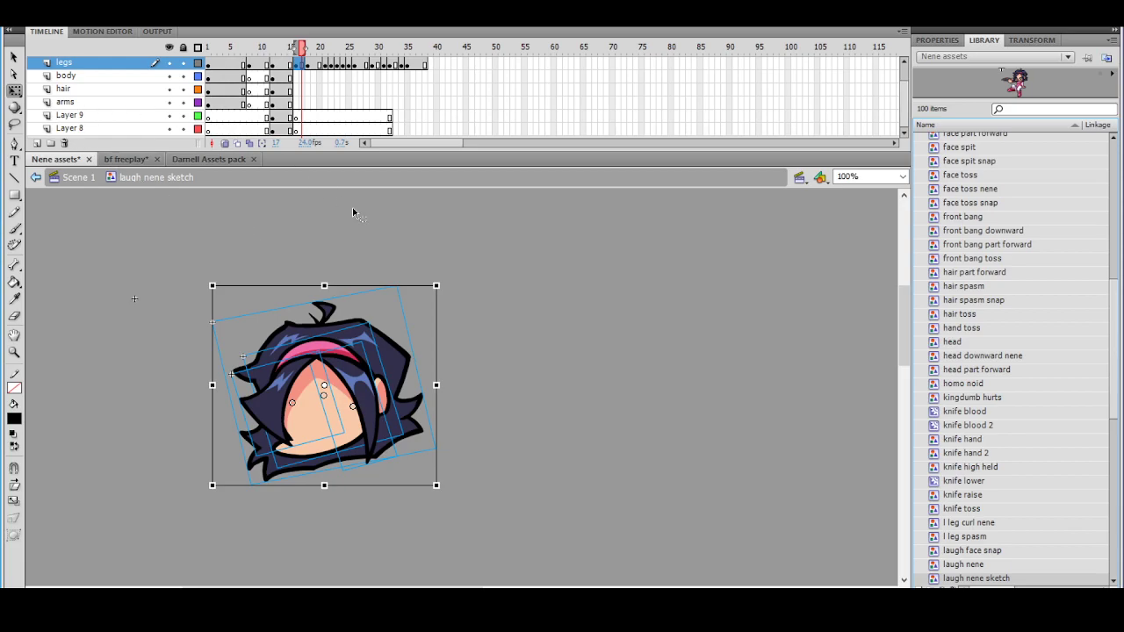
Rotate the pasted head and hair slightly clockwise with Free Transform and shift them sideways away from the knife-hand side
drag(446, 287, 462, 324)
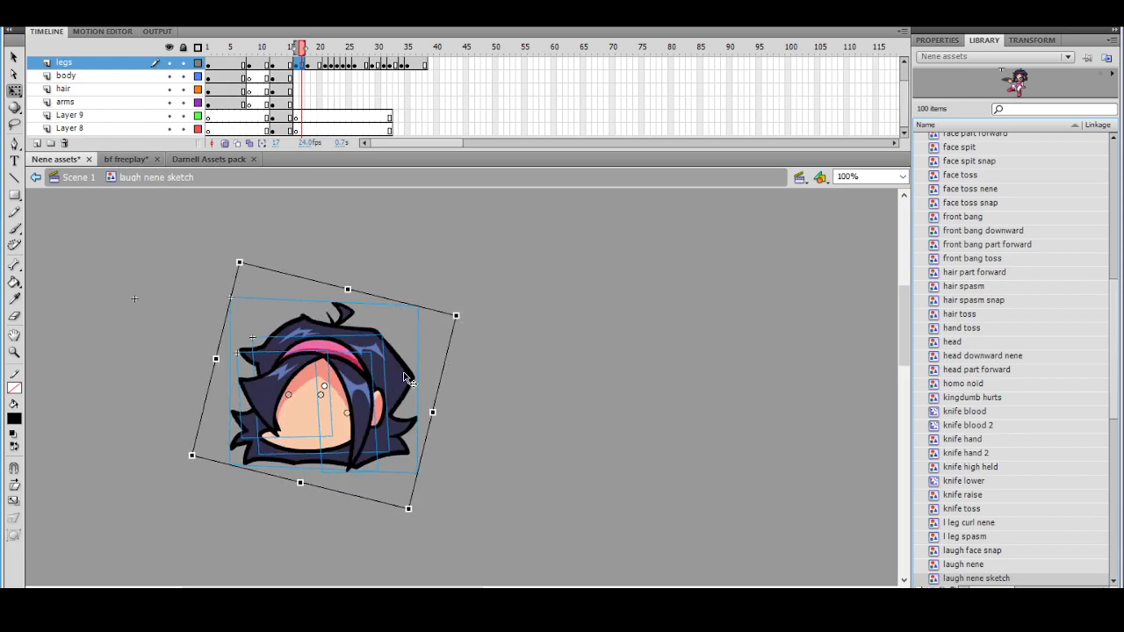
drag(404, 372, 425, 378)
click(464, 367)
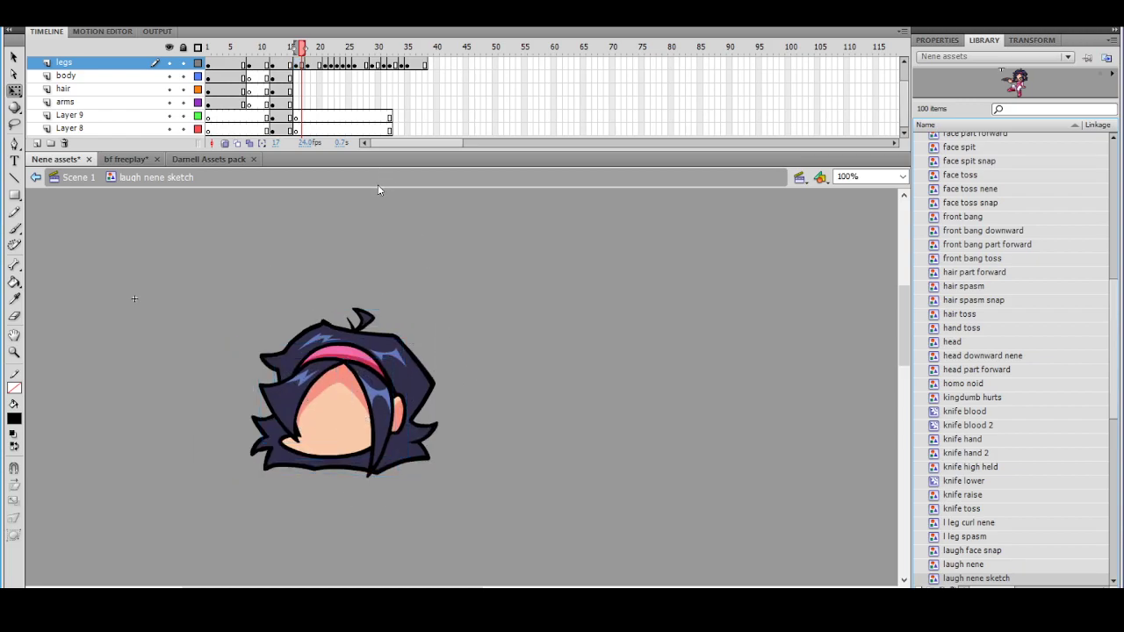
Rotate the whole sketch on frame 18 clockwise and move it so the face fits the onion-skinned head
click(308, 67)
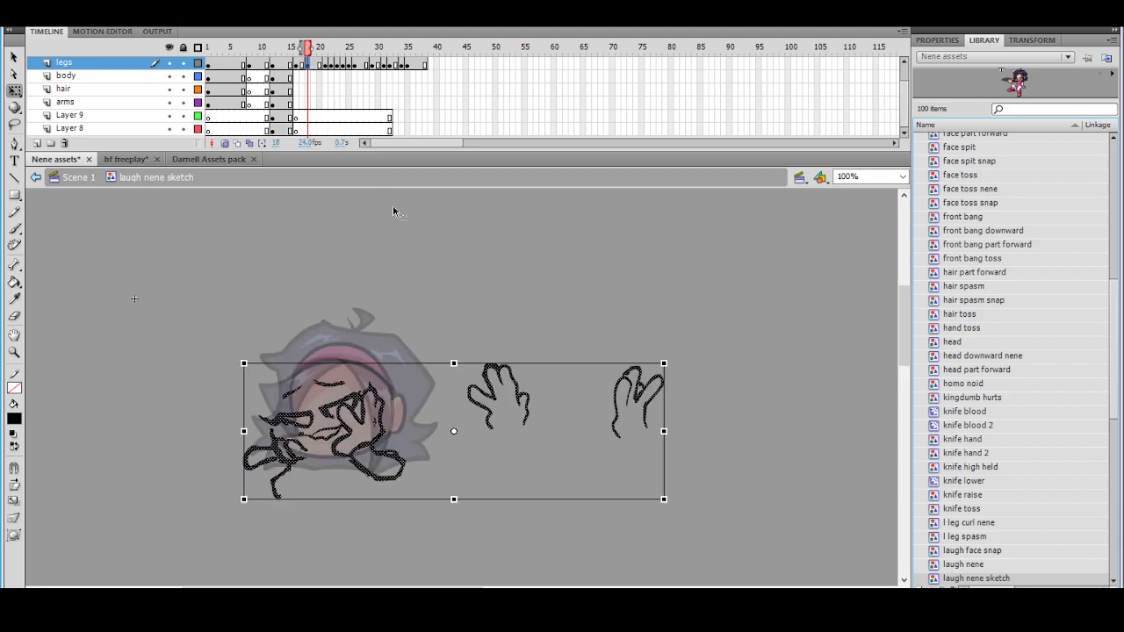
drag(672, 362, 673, 418)
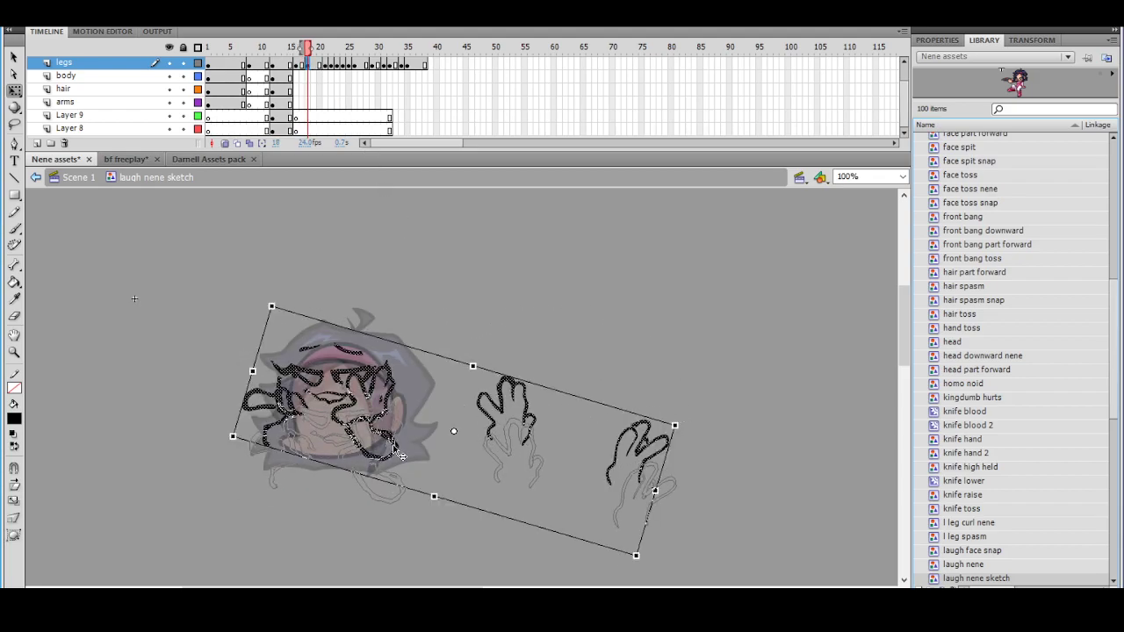
drag(393, 411, 399, 450)
drag(692, 466, 694, 455)
key(ctrl+equal)
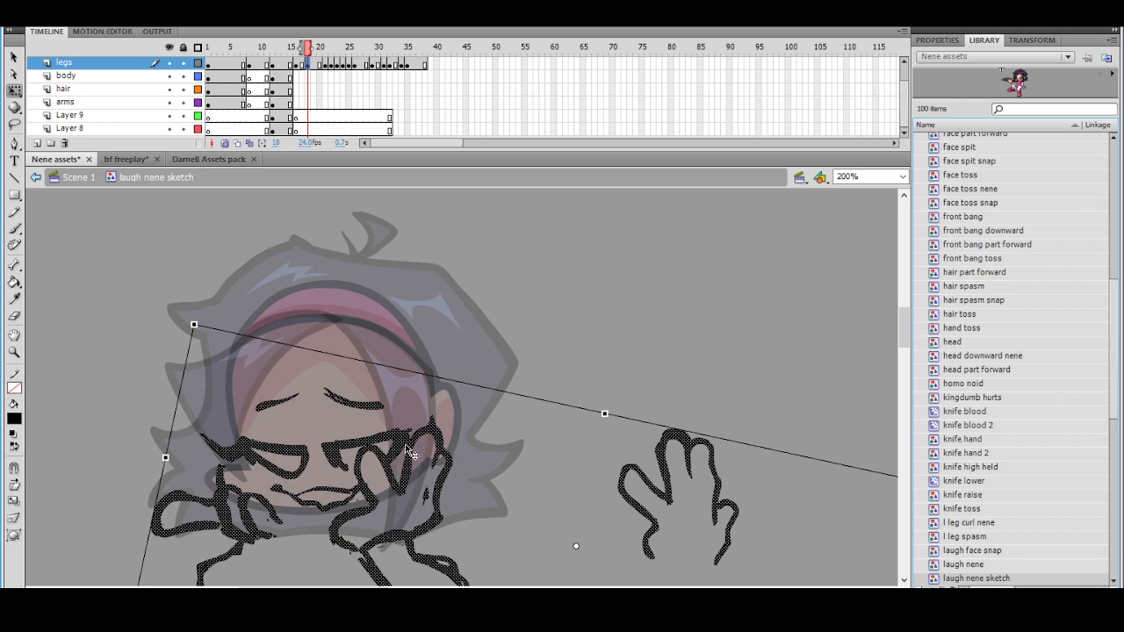
drag(423, 446, 423, 439)
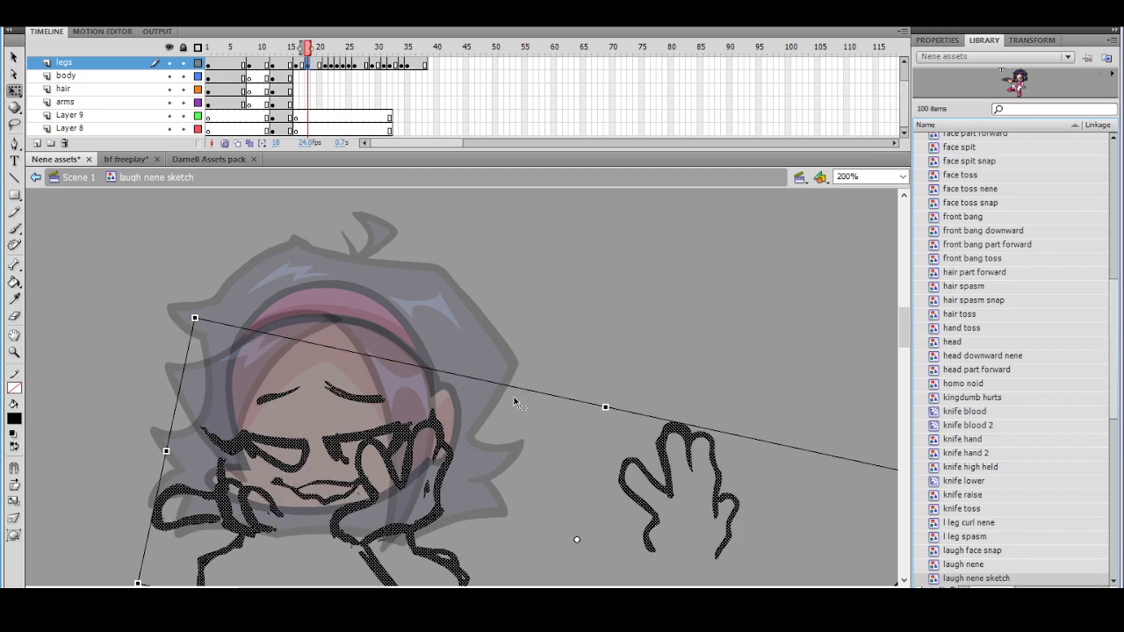
click(554, 373)
Copy the colored open hand with its cuff from frame 15
mouse_move(521, 412)
mouse_down()
mouse_move(545, 325)
mouse_move(534, 343)
mouse_up()
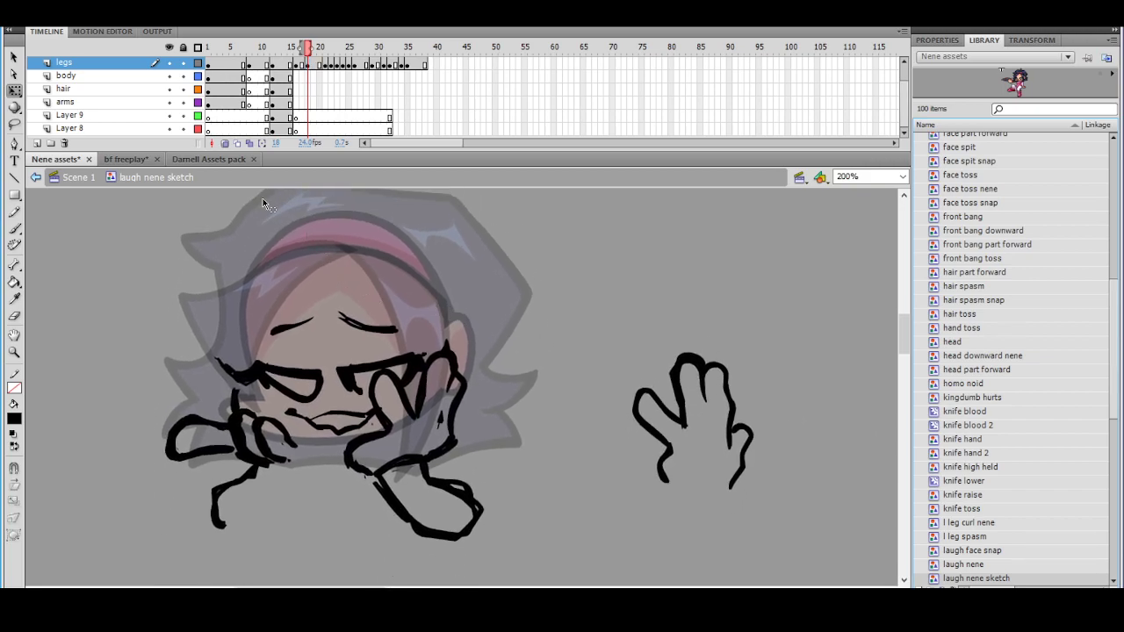
drag(307, 51, 290, 48)
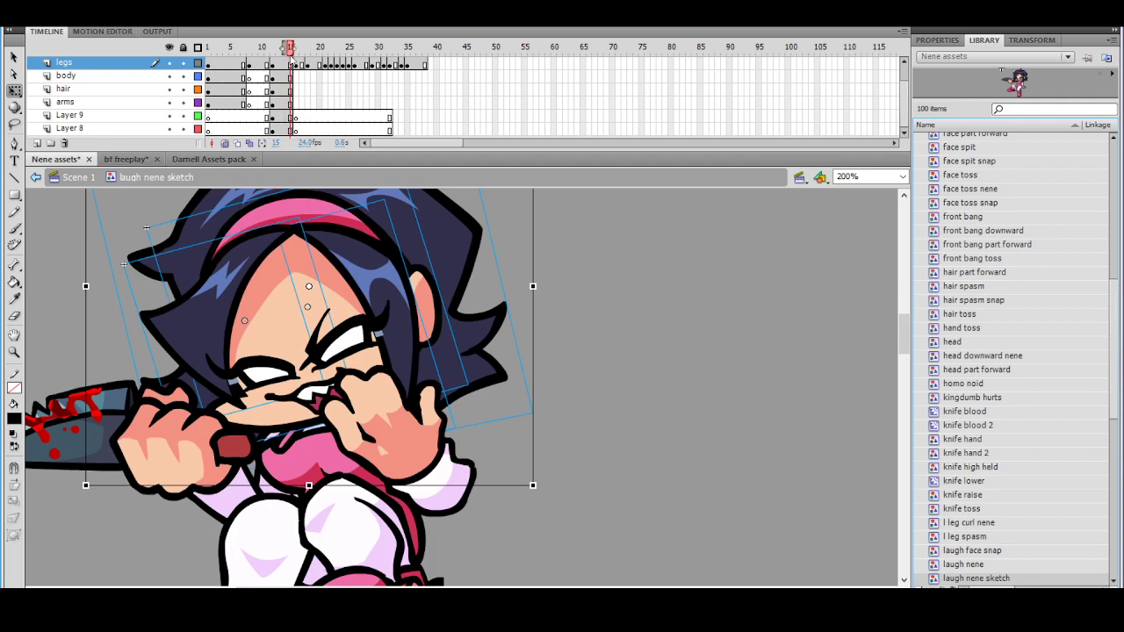
click(411, 429)
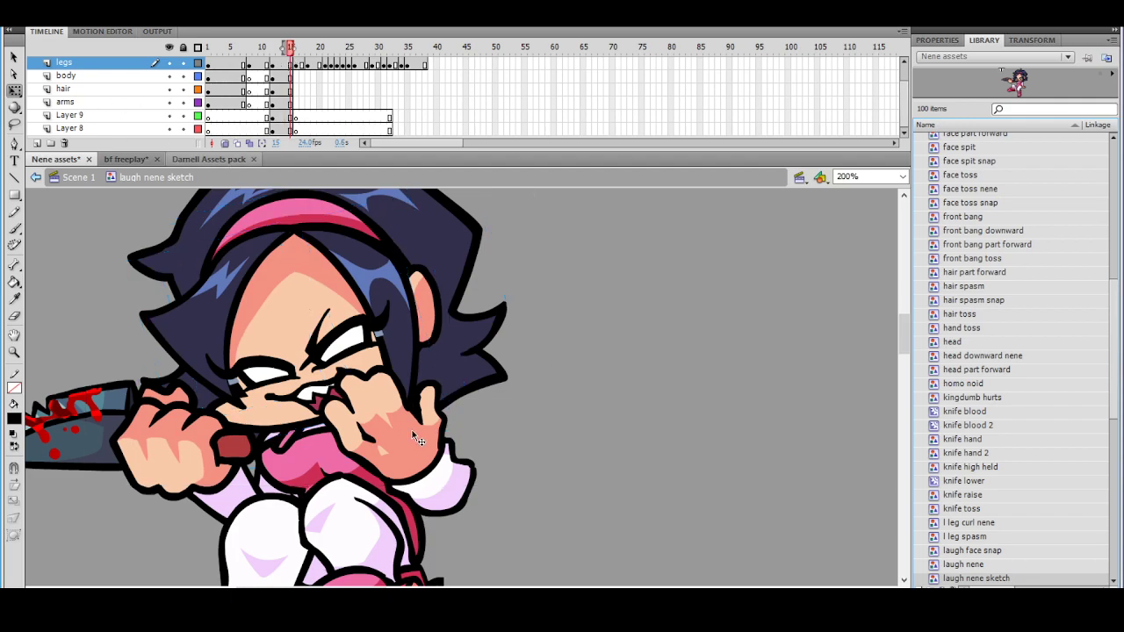
right_click(411, 429)
click(433, 176)
Paste the copied hand on frame 18 of the legs layer and move it beside the sketched open hand
click(307, 90)
right_click(550, 260)
click(589, 300)
mouse_move(478, 384)
mouse_down()
mouse_move(432, 452)
mouse_move(497, 393)
mouse_up()
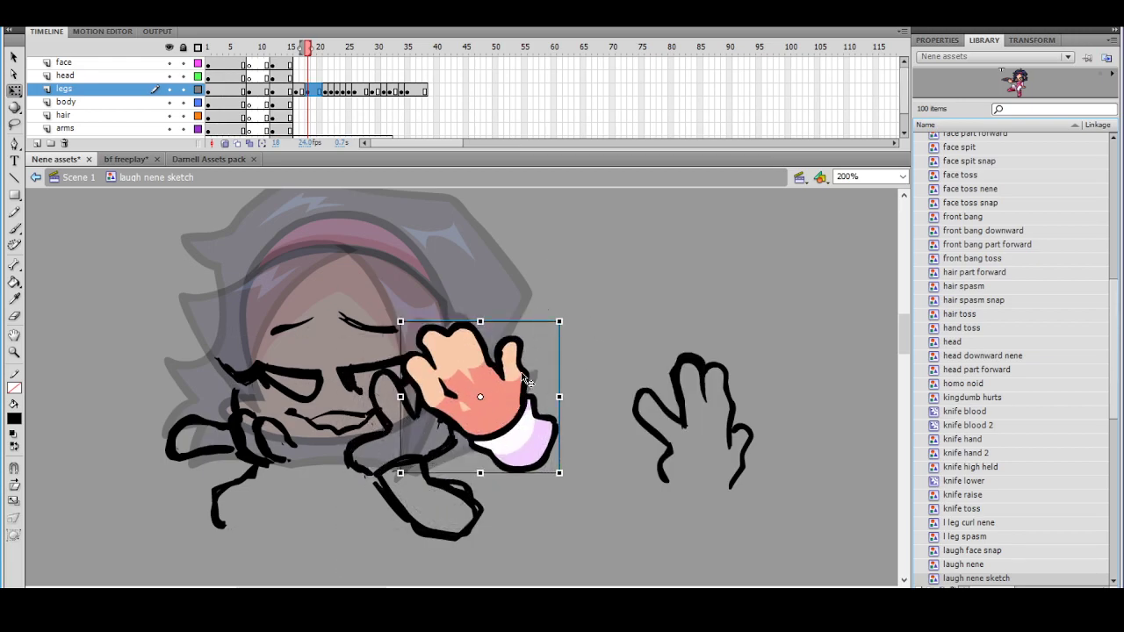
Delete the pasted open hand from frame 18 and copy the gritted-teeth face from frame 12
key(Delete)
click(270, 106)
click(231, 104)
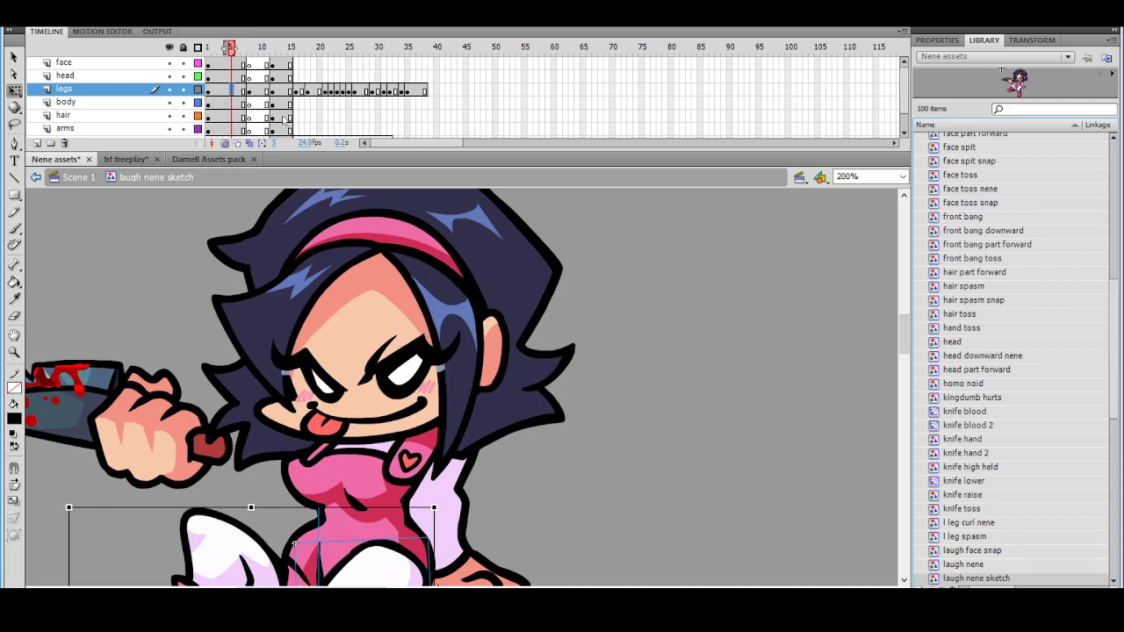
click(254, 94)
click(264, 91)
click(272, 91)
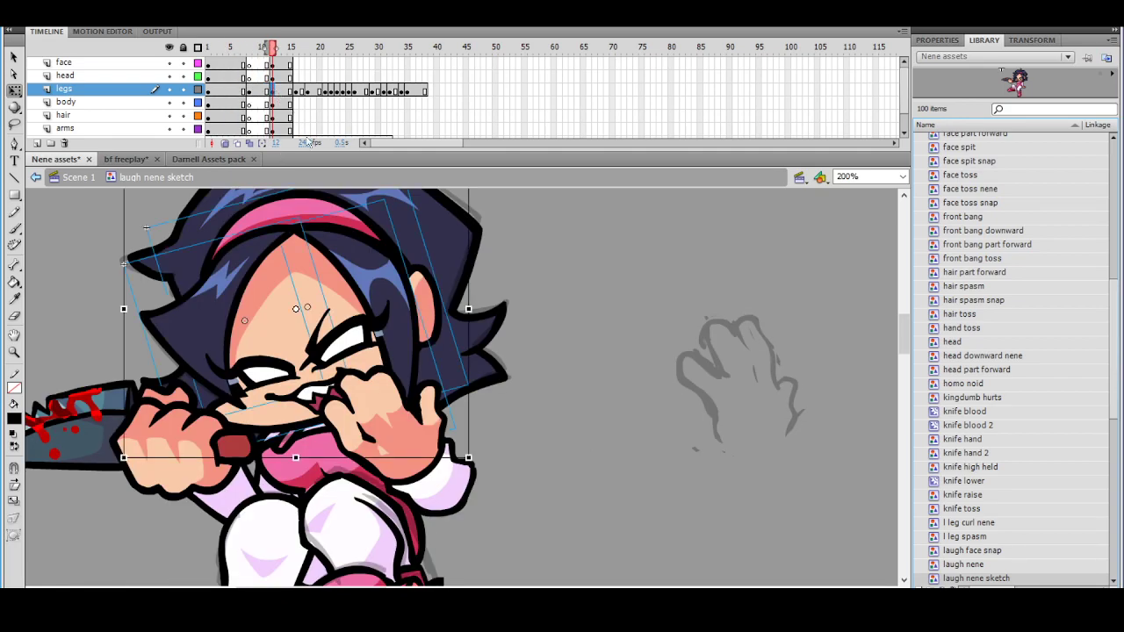
click(573, 264)
right_click(358, 344)
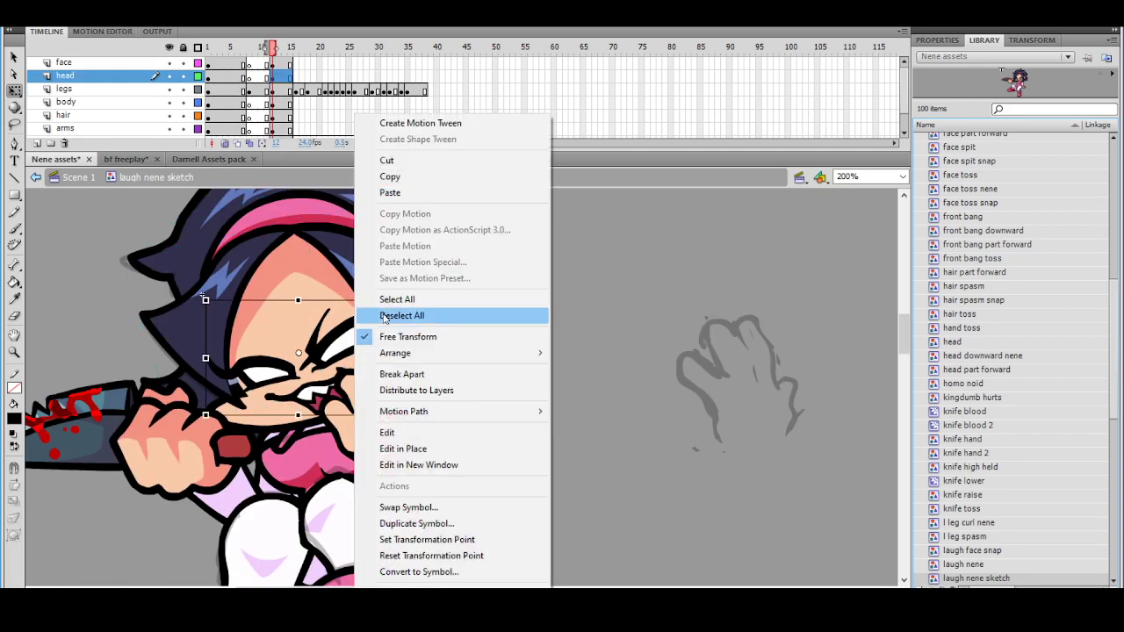
click(386, 174)
Try the copied face on frame 18 of the legs layer, placed over the sketched face, and undo the paste
click(304, 91)
right_click(550, 254)
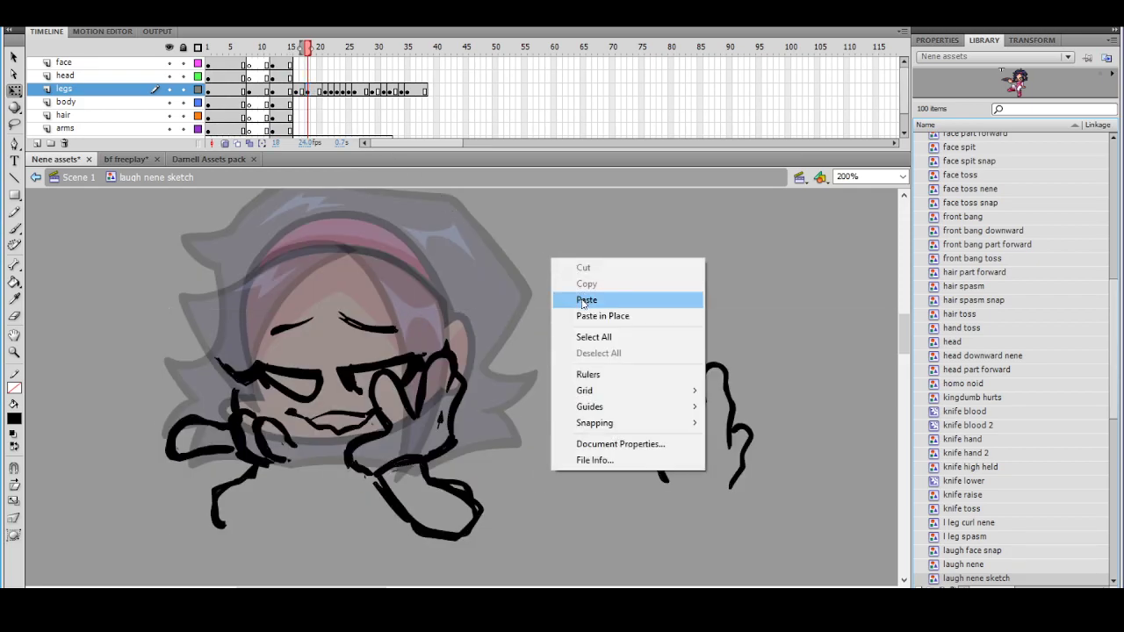
click(577, 296)
drag(532, 377, 397, 371)
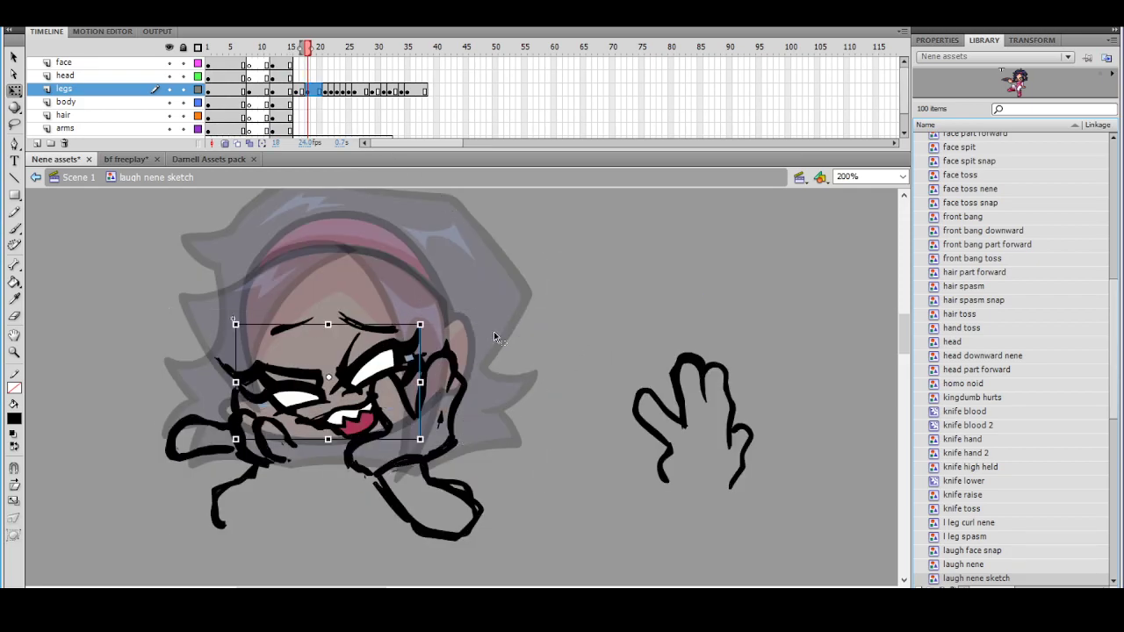
key(ctrl+z)
key(ctrl+z)
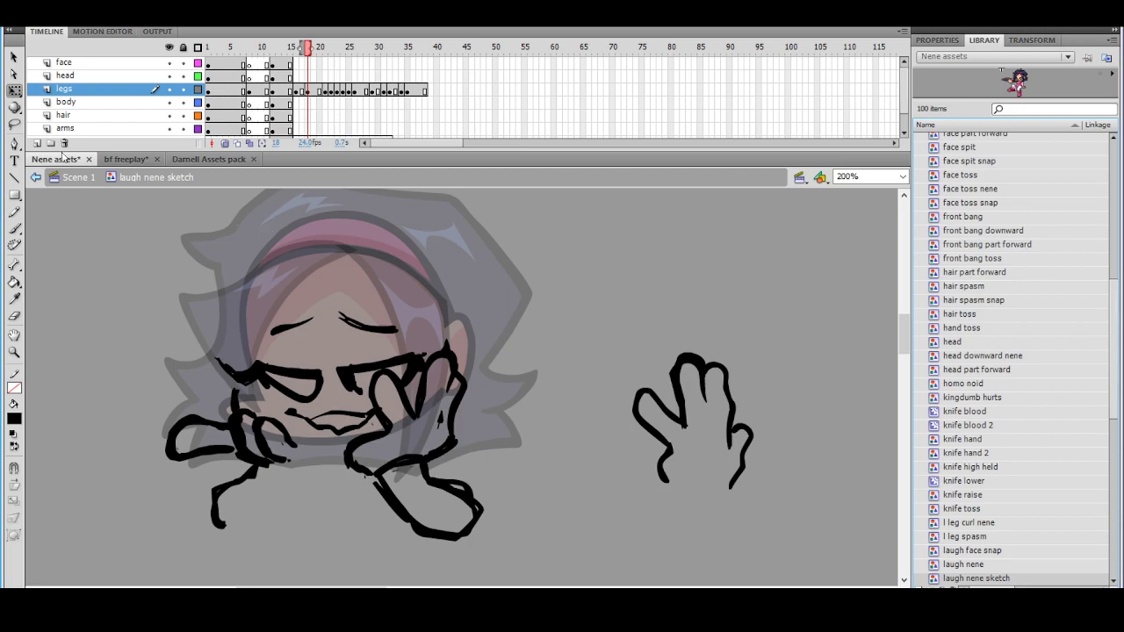
Lasso the short cheek stroke above the sketched knife hand on frame 18 and delete it
key(l)
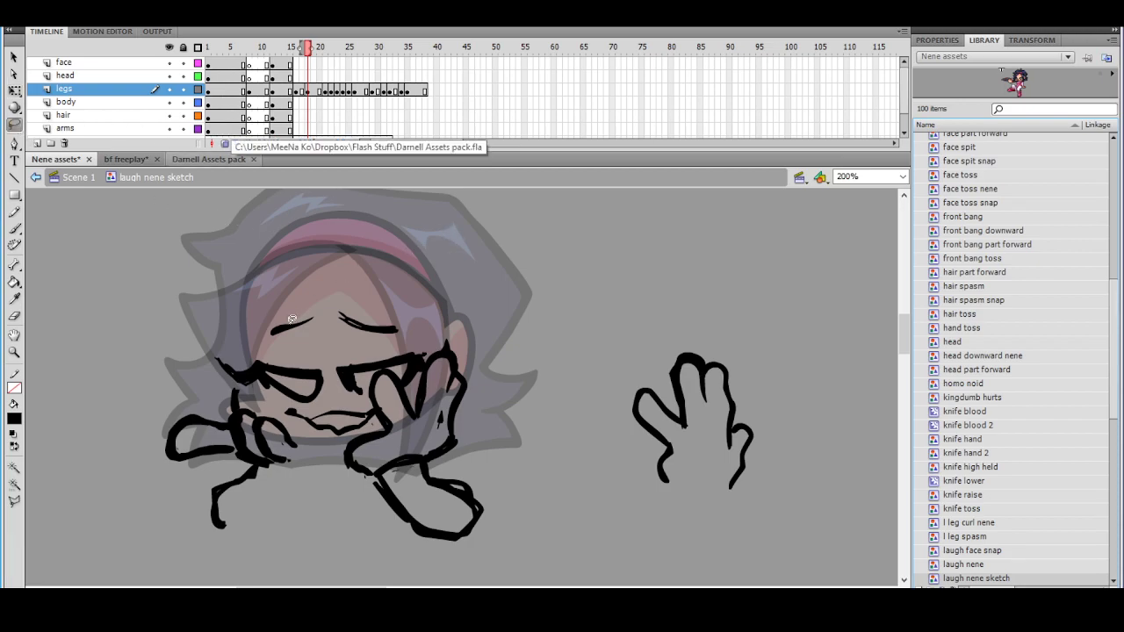
mouse_move(320, 295)
mouse_down()
mouse_move(216, 363)
mouse_move(231, 380)
mouse_move(226, 400)
mouse_up()
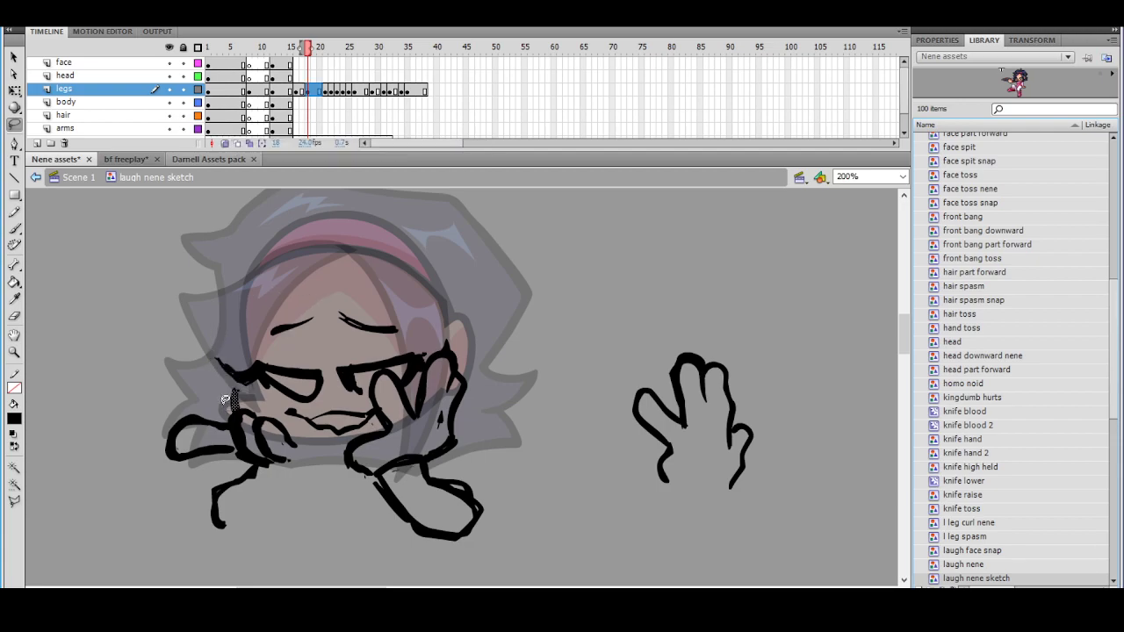
key(Delete)
Make frame 20 of the legs layer a blank keyframe following the sketch
click(316, 91)
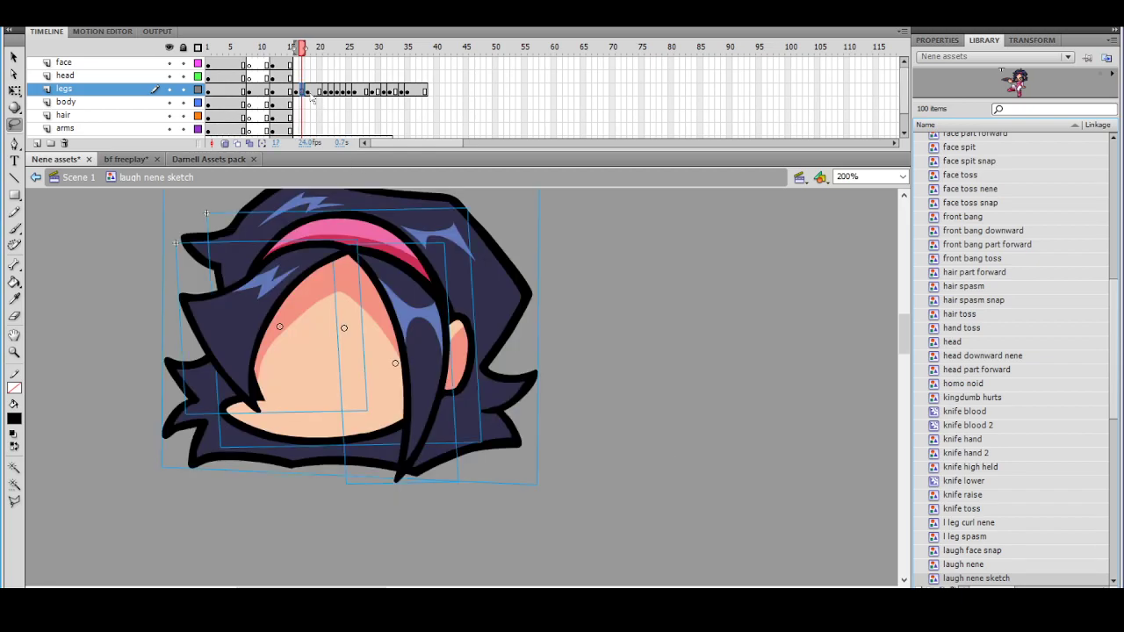
click(306, 92)
click(316, 92)
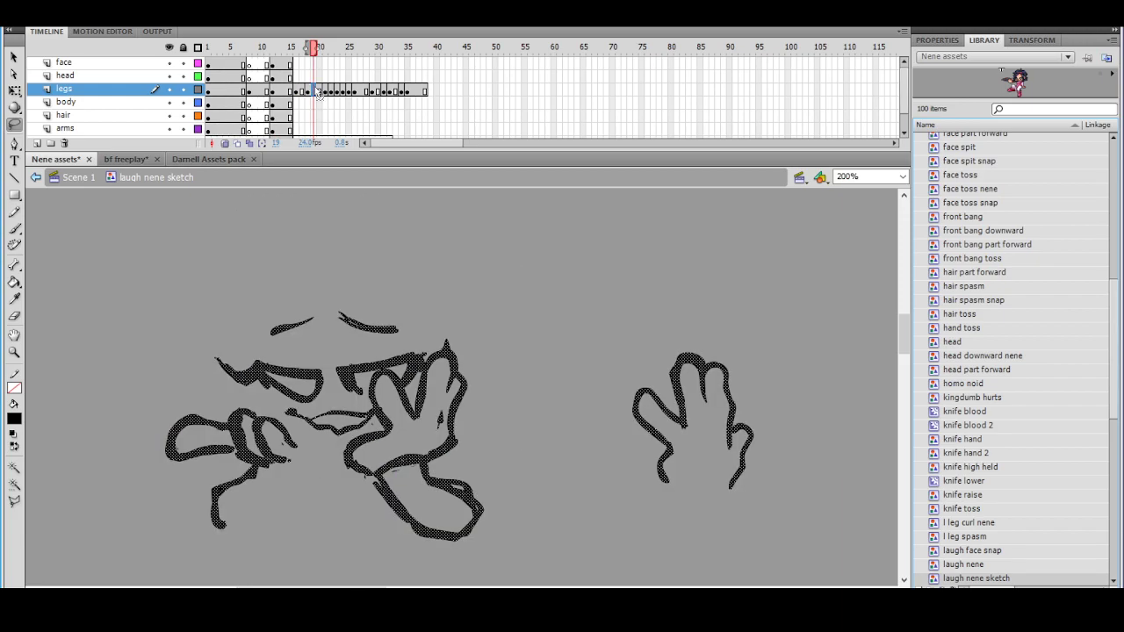
right_click(318, 92)
click(362, 206)
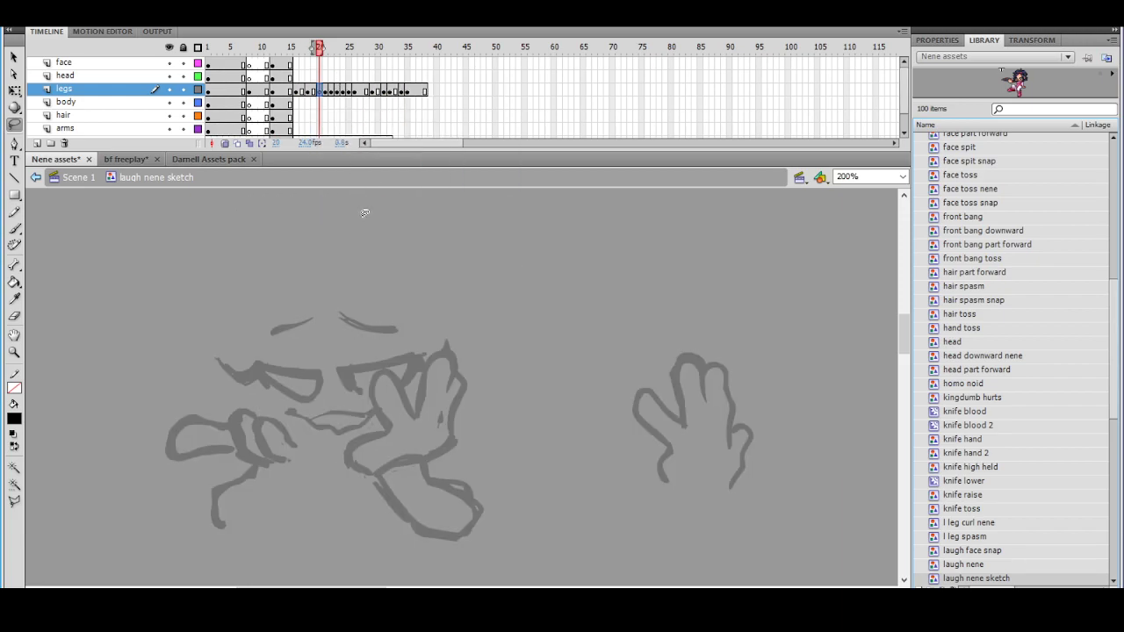
Trace the outer lash of the eye on the knife-hand side with thin Brush strokes over the onion-skinned sketch
click(415, 376)
click(18, 228)
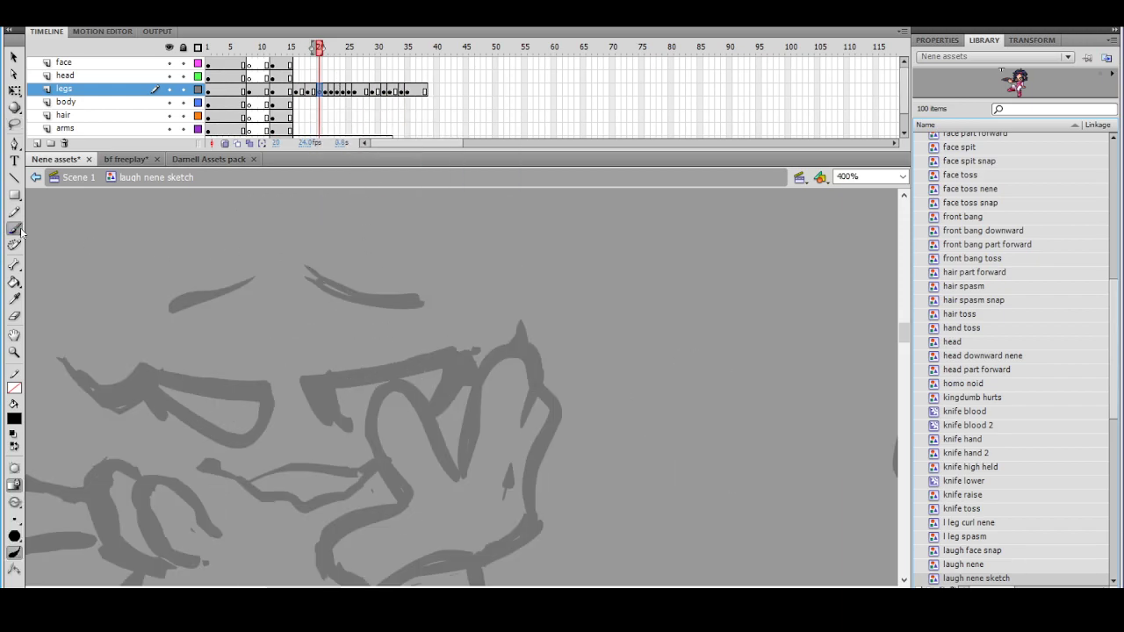
drag(294, 290, 350, 281)
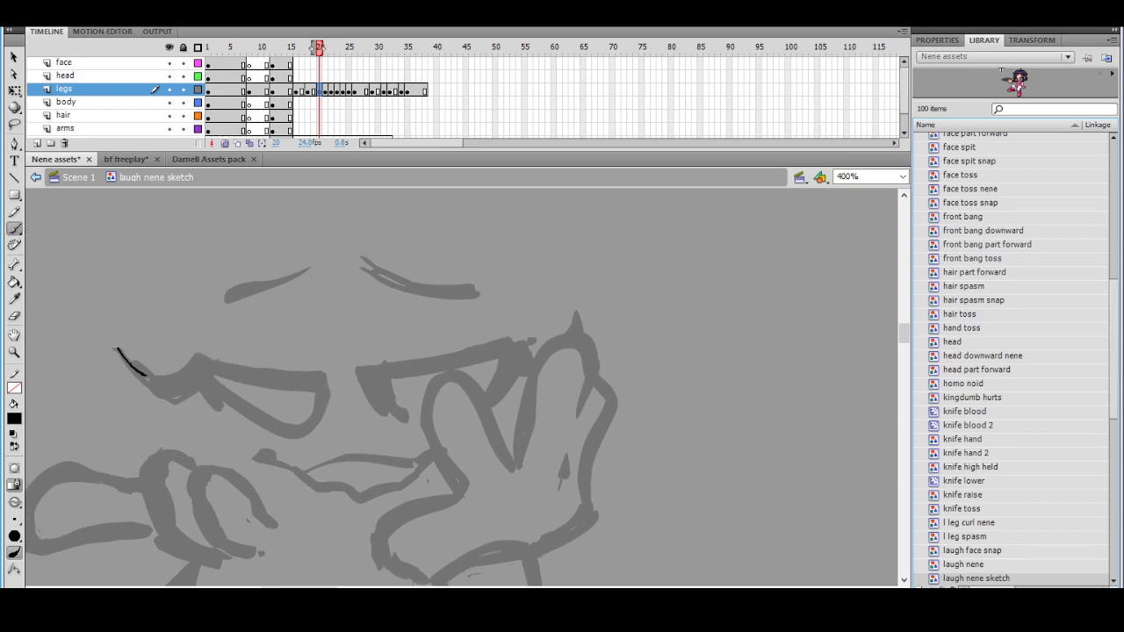
key(ctrl+z)
drag(196, 354, 197, 354)
key(ctrl+z)
mouse_move(120, 351)
mouse_down()
mouse_move(171, 398)
mouse_move(232, 366)
mouse_move(289, 373)
mouse_up()
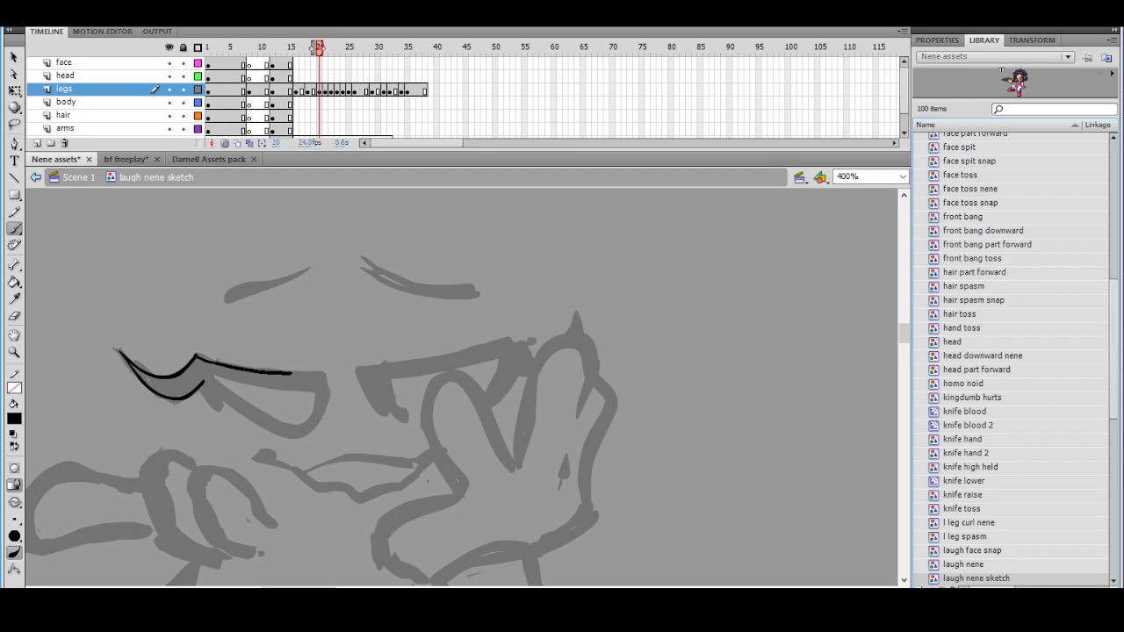
Trace the outer edges of the upper and lower lids of the knife-hand-side eye, redoing strokes until they fit the sketch
key(ctrl+z)
drag(195, 354, 330, 377)
key(ctrl+z)
drag(195, 355, 324, 371)
key(ctrl+z)
drag(197, 355, 304, 377)
key(ctrl+z)
mouse_move(195, 355)
mouse_down()
mouse_move(261, 374)
mouse_move(321, 373)
mouse_up()
key(ctrl+z)
drag(195, 355, 312, 376)
key(ctrl+z)
drag(228, 365, 321, 375)
drag(205, 384, 284, 434)
key(ctrl+z)
key(ctrl+z)
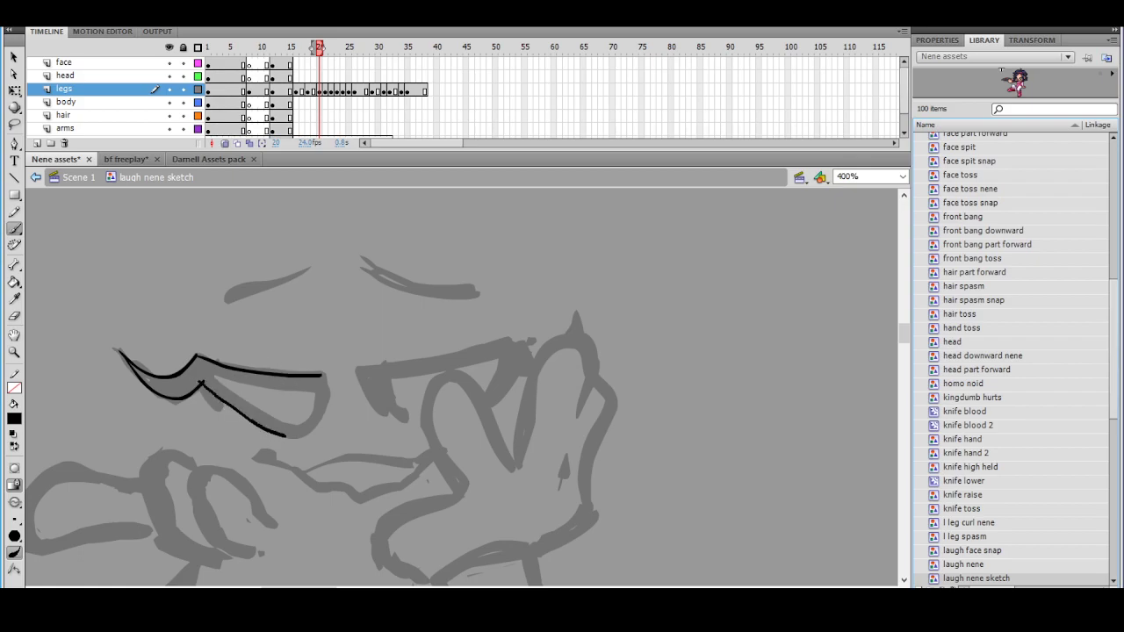
Close the knife-hand-side eye's outline and trace the outer contour and lash of the eye on the open-hand side
drag(320, 377, 507, 340)
mouse_move(354, 373)
mouse_down()
mouse_move(424, 427)
mouse_move(477, 416)
mouse_move(512, 356)
mouse_up()
key(ctrl+z)
mouse_move(352, 371)
mouse_down()
mouse_move(375, 401)
mouse_move(426, 426)
mouse_move(493, 401)
mouse_move(516, 369)
mouse_up()
key(ctrl+z)
mouse_move(353, 372)
mouse_down()
mouse_move(394, 411)
mouse_move(436, 429)
mouse_move(493, 403)
mouse_move(522, 368)
mouse_move(513, 345)
mouse_move(551, 353)
mouse_move(575, 315)
mouse_up()
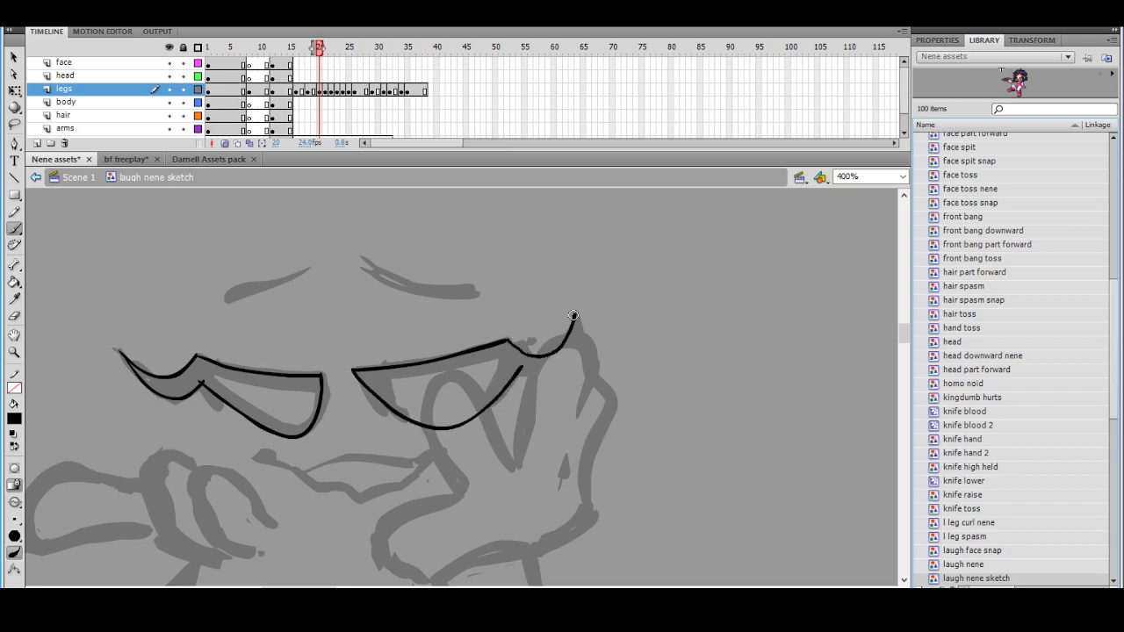
mouse_move(514, 371)
mouse_down()
mouse_move(567, 364)
mouse_move(574, 308)
mouse_up()
Draw the inner contour of the knife-hand-side eye parallel to its upper and lower lids
drag(201, 376, 318, 389)
key(ctrl+z)
drag(202, 373, 316, 387)
key(ctrl+z)
drag(203, 369, 317, 393)
drag(211, 379, 297, 427)
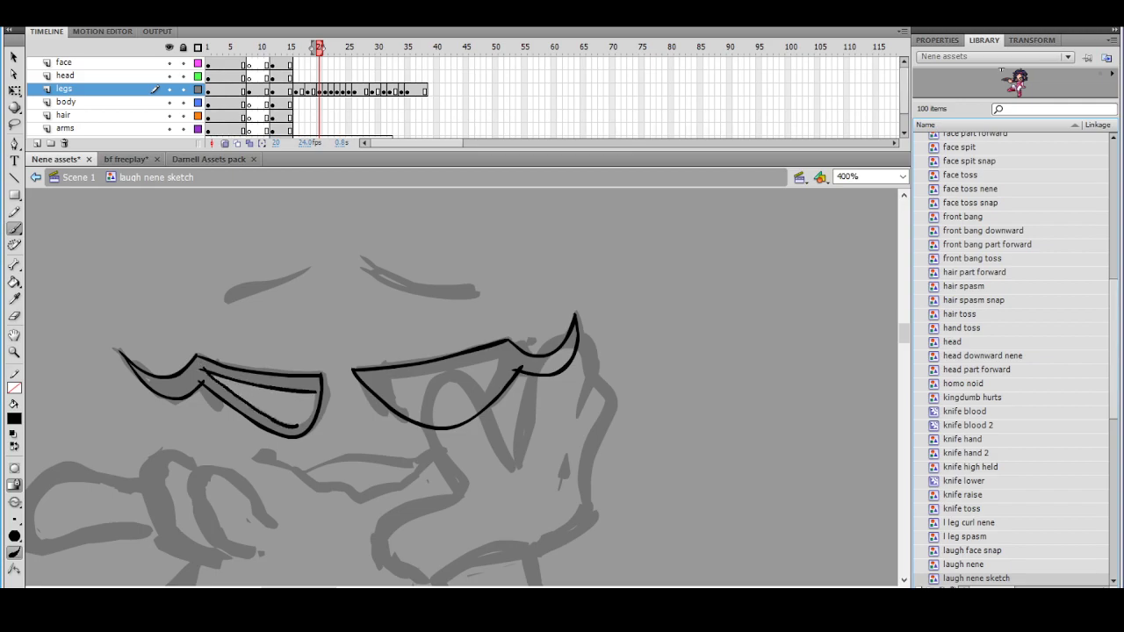
Draw the inner upper-lid line of the open-hand-side eye and a first lower curve beneath it
drag(371, 381, 517, 351)
mouse_move(382, 384)
mouse_down()
mouse_move(425, 411)
mouse_move(484, 402)
mouse_move(504, 362)
mouse_up()
key(ctrl+z)
mouse_move(403, 401)
mouse_down()
mouse_move(461, 410)
mouse_move(502, 352)
mouse_up()
key(ctrl+z)
mouse_move(370, 379)
mouse_down()
mouse_move(417, 406)
mouse_move(456, 412)
mouse_move(503, 356)
mouse_up()
key(ctrl+z)
mouse_move(386, 383)
mouse_down()
mouse_move(434, 414)
mouse_move(480, 394)
mouse_move(508, 346)
mouse_up()
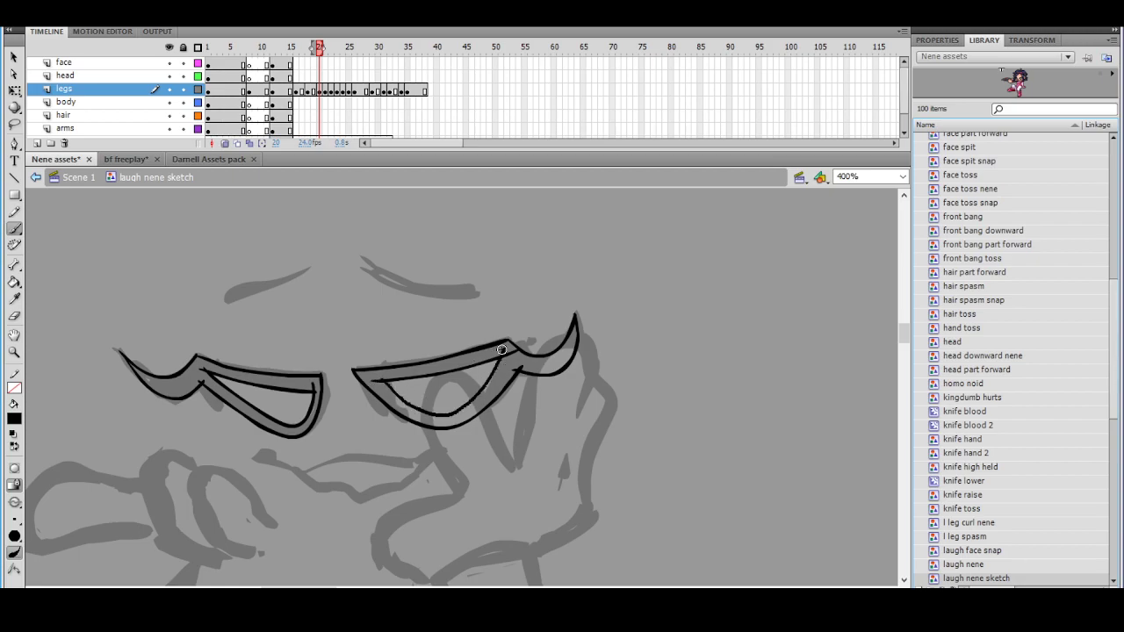
Redraw the inner lower curve of the open-hand-side eye until it follows the outer contour and meets the upper lid
key(ctrl+z)
mouse_move(379, 384)
mouse_down()
mouse_move(439, 415)
mouse_move(502, 358)
mouse_up()
key(ctrl+z)
drag(407, 404, 502, 363)
key(ctrl+z)
drag(400, 402, 497, 378)
key(ctrl+z)
mouse_move(379, 380)
mouse_down()
mouse_move(416, 413)
mouse_move(504, 352)
mouse_up()
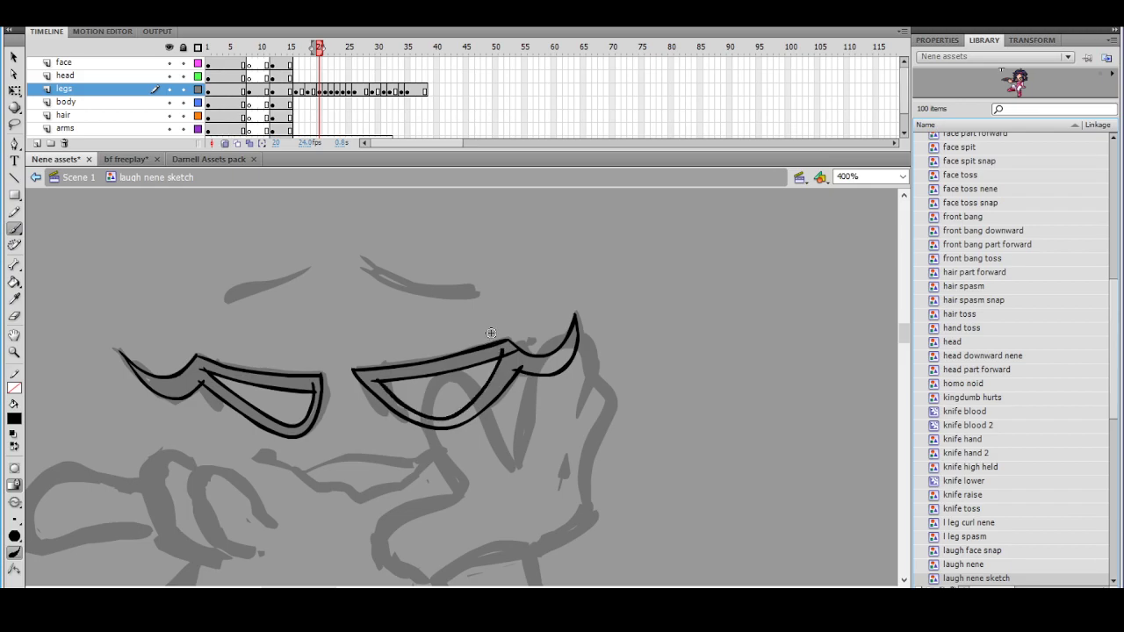
key(ctrl+z)
mouse_move(378, 383)
mouse_down()
mouse_move(450, 414)
mouse_move(502, 358)
mouse_move(388, 388)
mouse_move(431, 419)
mouse_up()
key(ctrl+z)
key(ctrl+z)
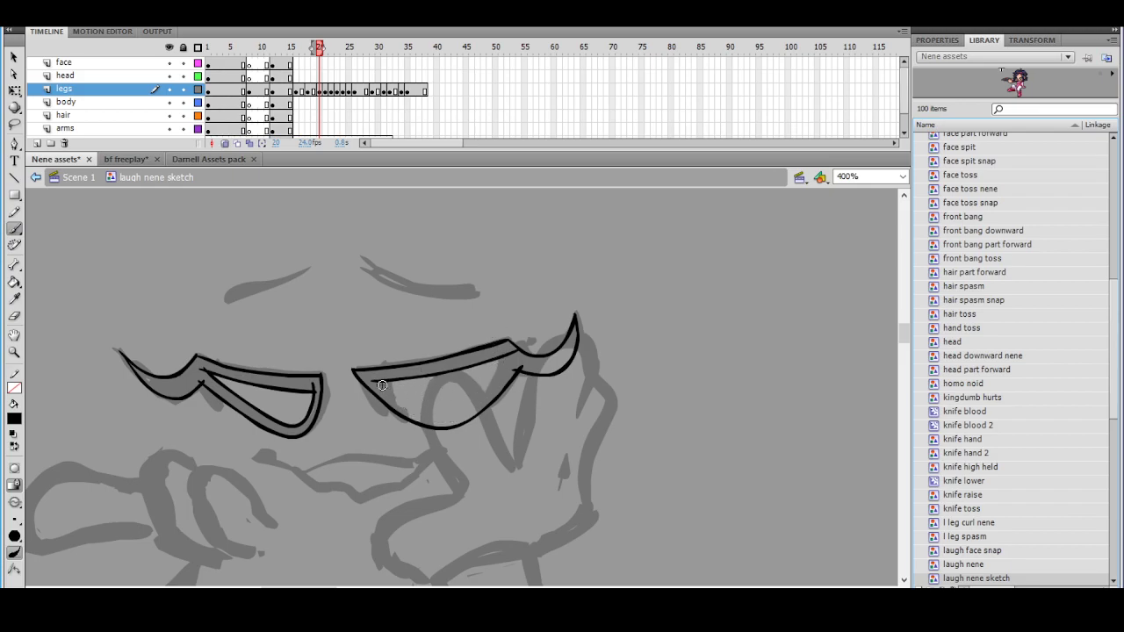
mouse_move(401, 401)
mouse_down()
mouse_move(457, 418)
mouse_move(501, 354)
mouse_up()
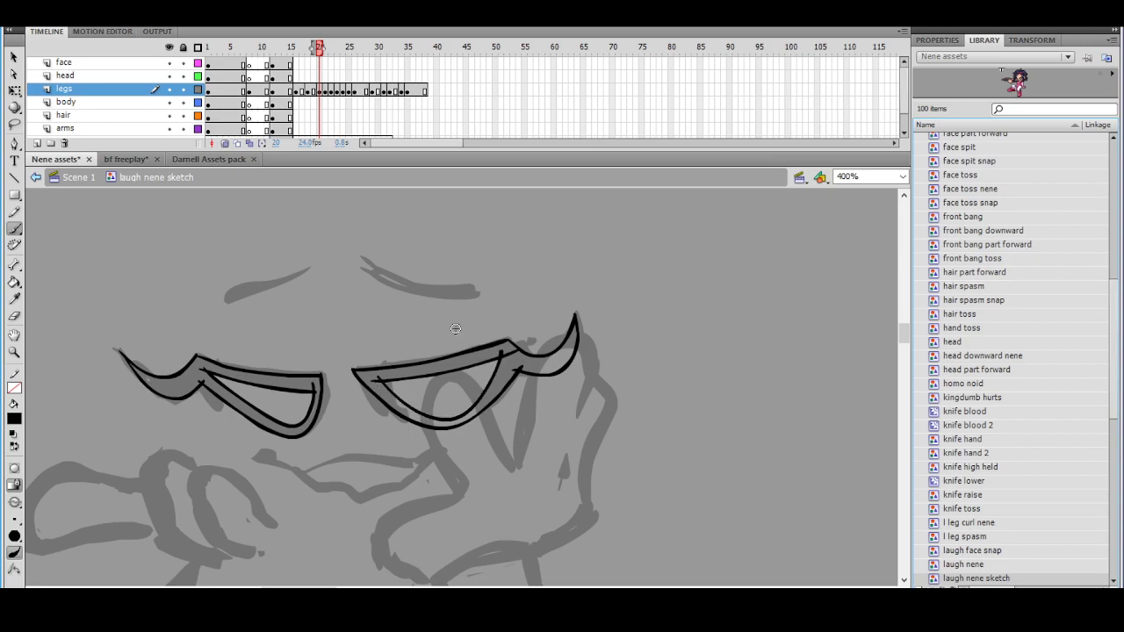
Fill the lid and lash outlines of both eyes with black using the Paint Bucket, leaving the eye openings empty
click(15, 281)
click(223, 368)
click(371, 376)
ctrl+shift+click(518, 355)
ctrl+click(449, 394)
drag(420, 377, 426, 374)
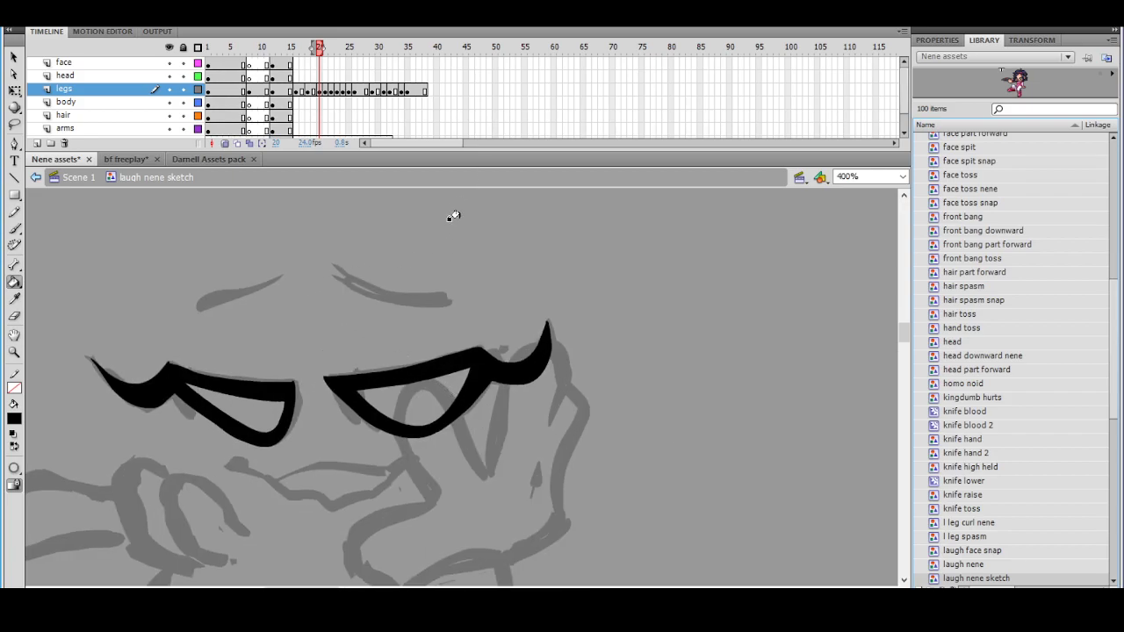
Try to thicken the inner edges of both upper lids with a larger brush size
click(14, 124)
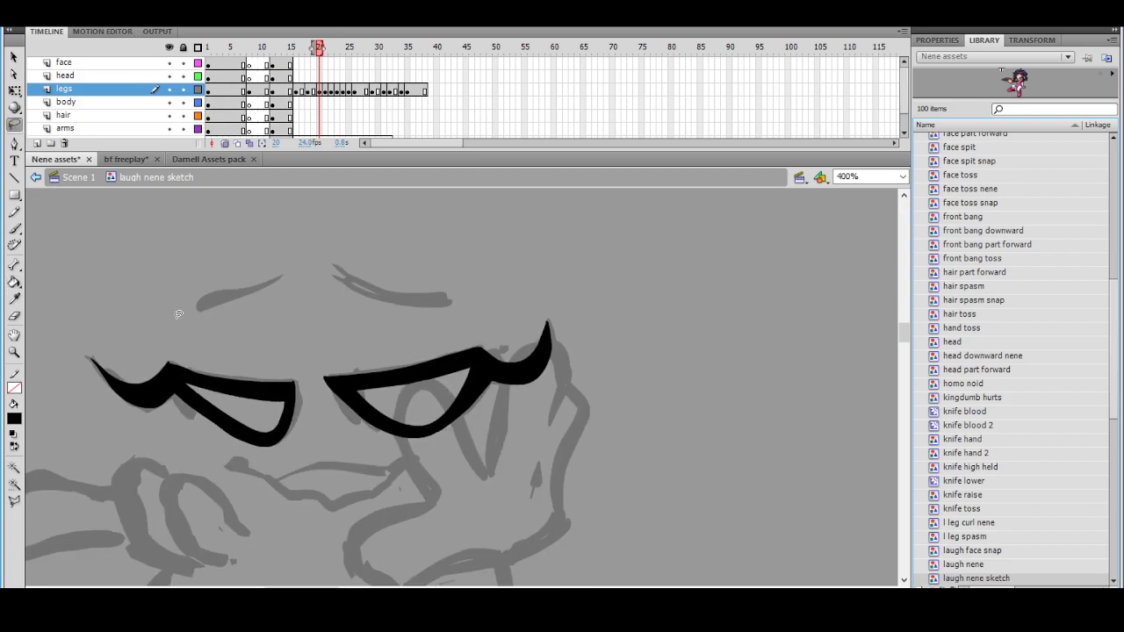
click(15, 228)
click(14, 519)
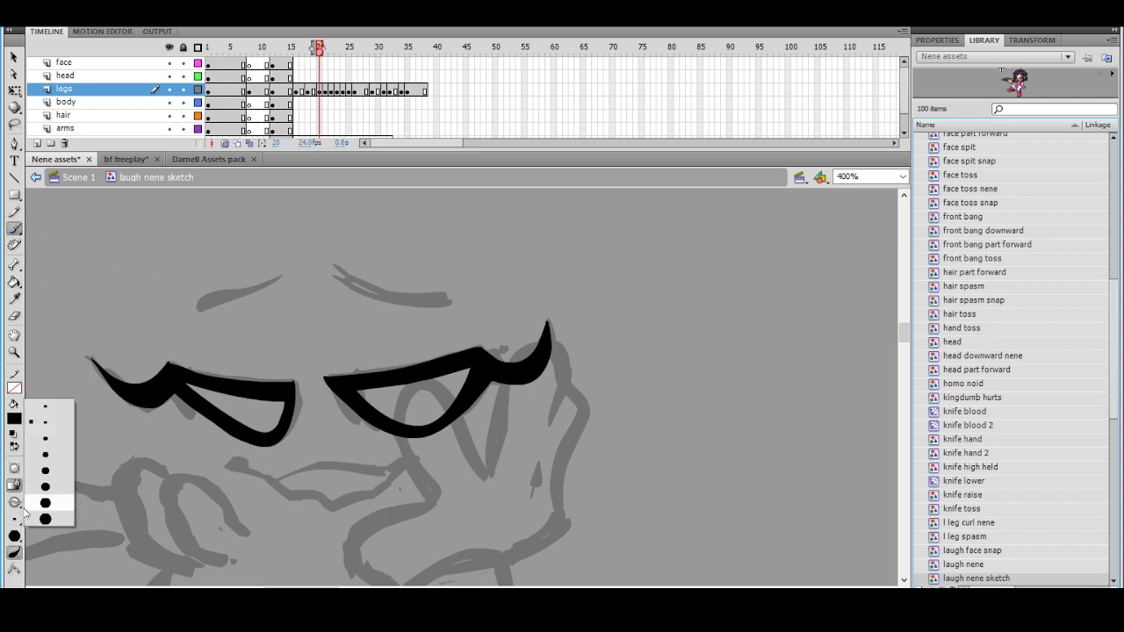
click(53, 444)
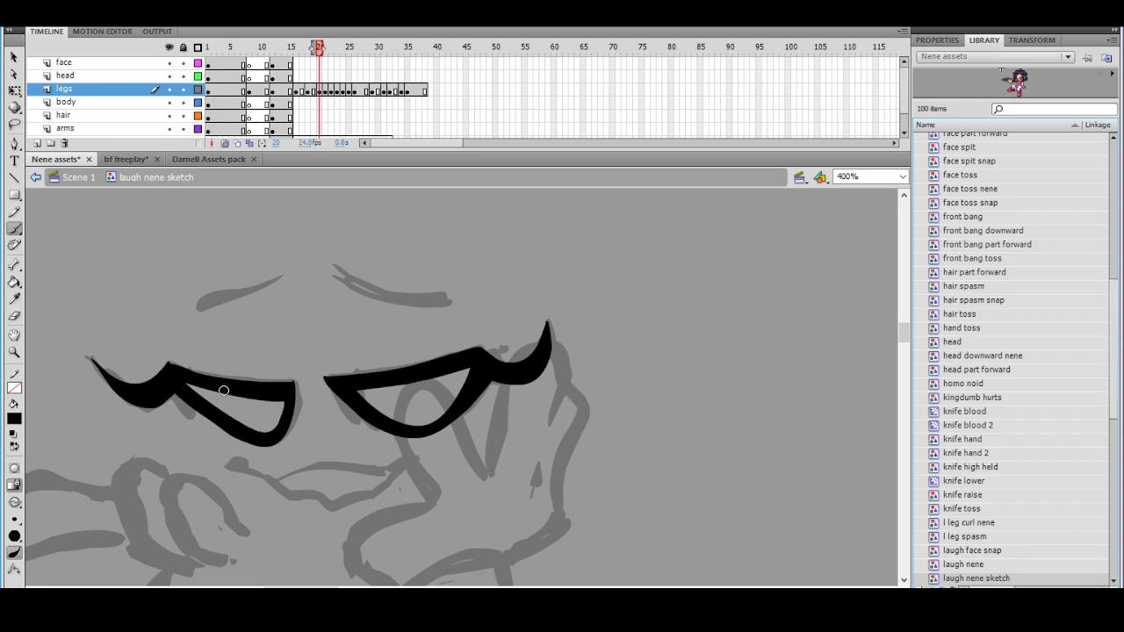
drag(190, 386, 270, 400)
key(ctrl+z)
drag(189, 386, 270, 397)
key(ctrl+z)
drag(353, 387, 471, 369)
key(ctrl+z)
drag(354, 389, 471, 368)
key(ctrl+z)
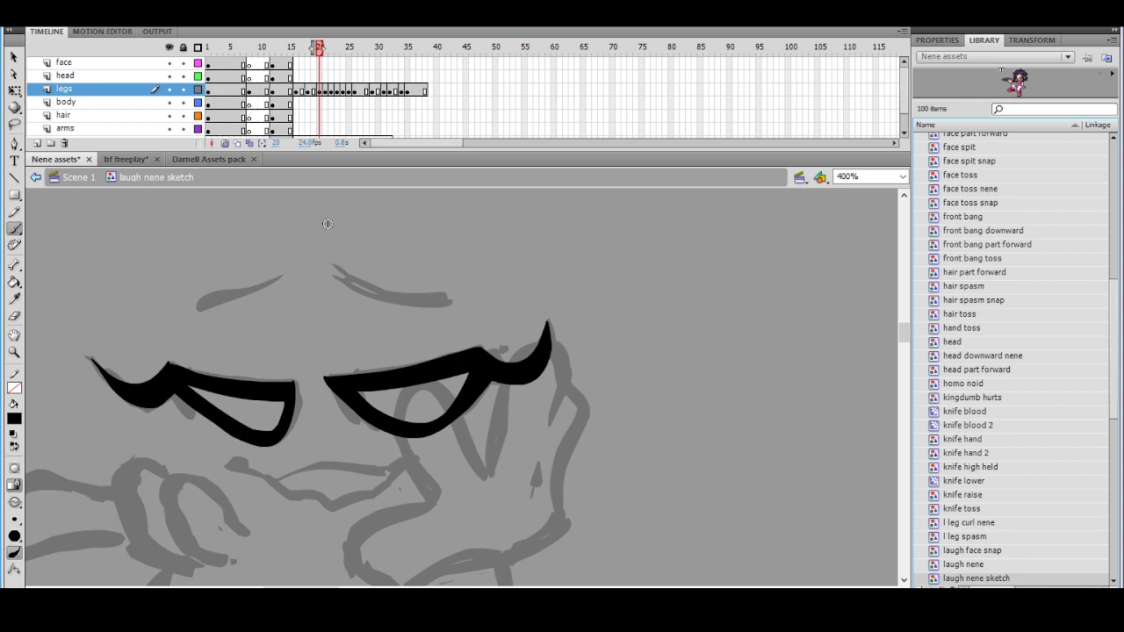
Try to trace the eyebrow above the open-hand-side eye with the Brush and undo the stroke
mouse_move(335, 266)
mouse_down()
mouse_move(443, 309)
mouse_move(489, 346)
mouse_move(462, 325)
mouse_up()
key(ctrl+z)
key(ctrl+minus)
mouse_move(319, 48)
mouse_down()
mouse_move(284, 50)
mouse_move(272, 66)
mouse_move(319, 67)
mouse_up()
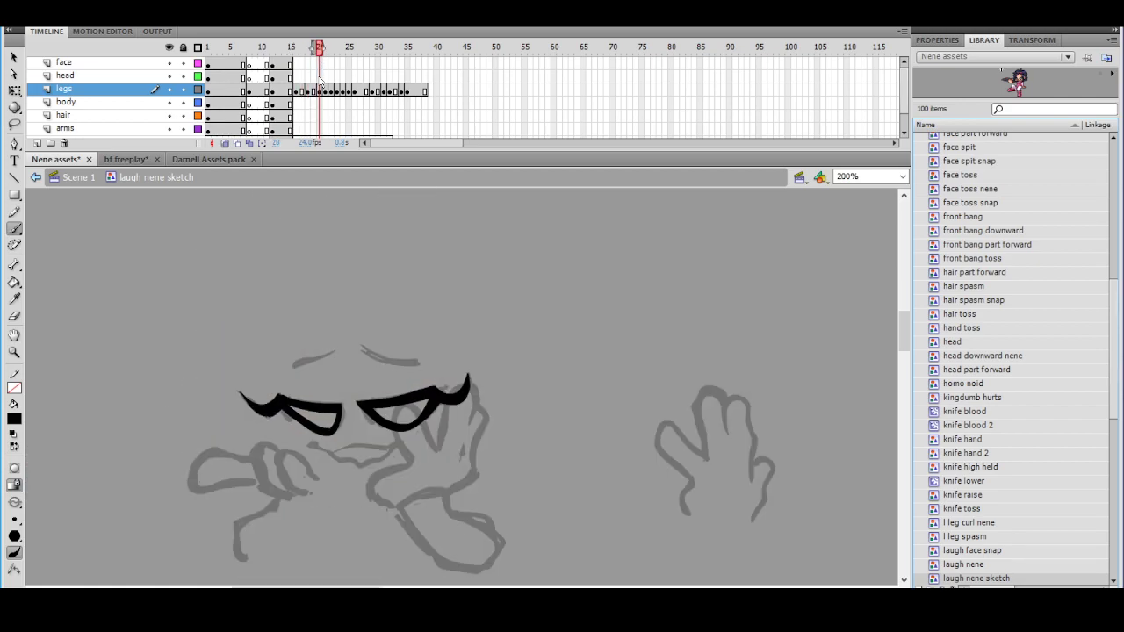
ctrl+click(396, 412)
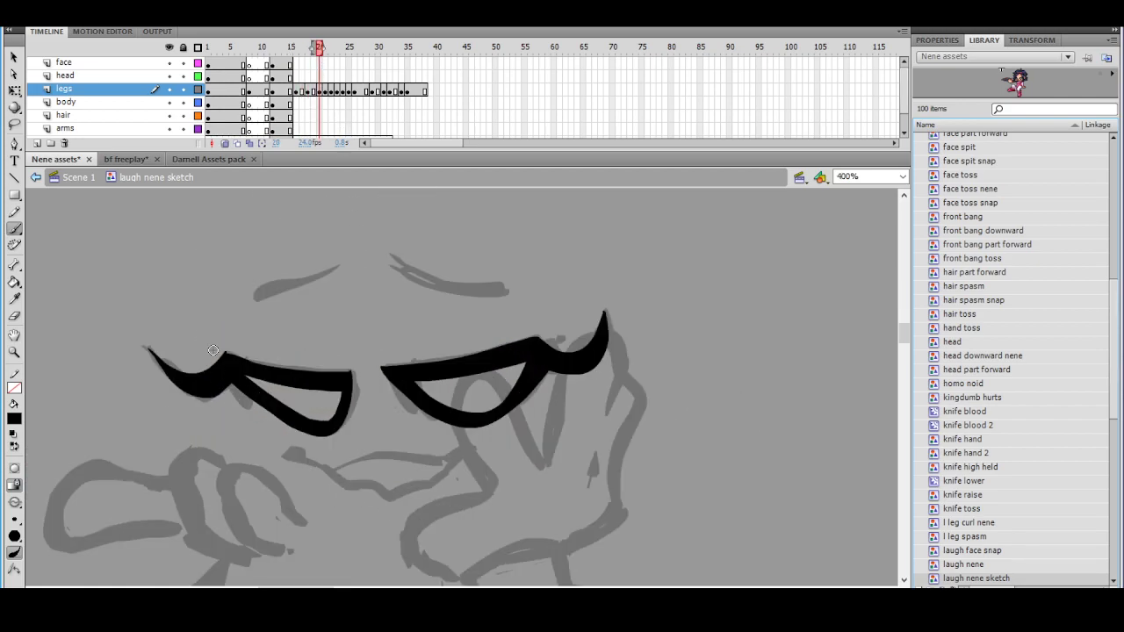
Lasso the outer lash of the knife-hand-side eye and smooth that section
click(15, 124)
drag(153, 349, 186, 393)
key(v)
click(106, 382)
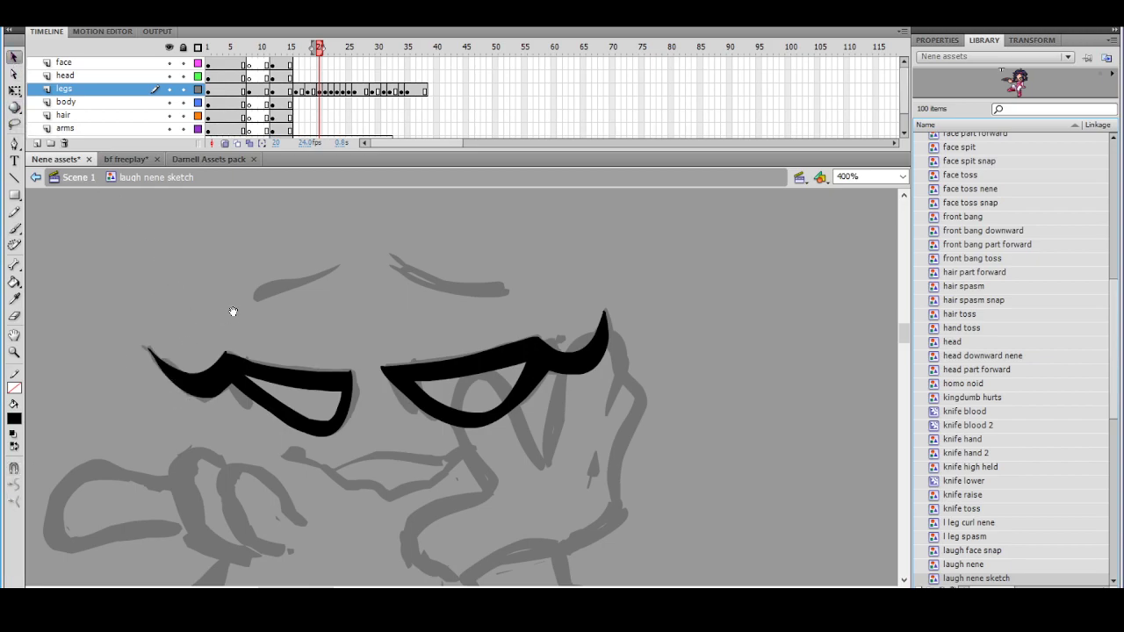
drag(281, 310, 234, 304)
drag(325, 326, 293, 326)
Lasso and smooth the upper lid of the open-hand-side eye and the base of its outer lash
key(l)
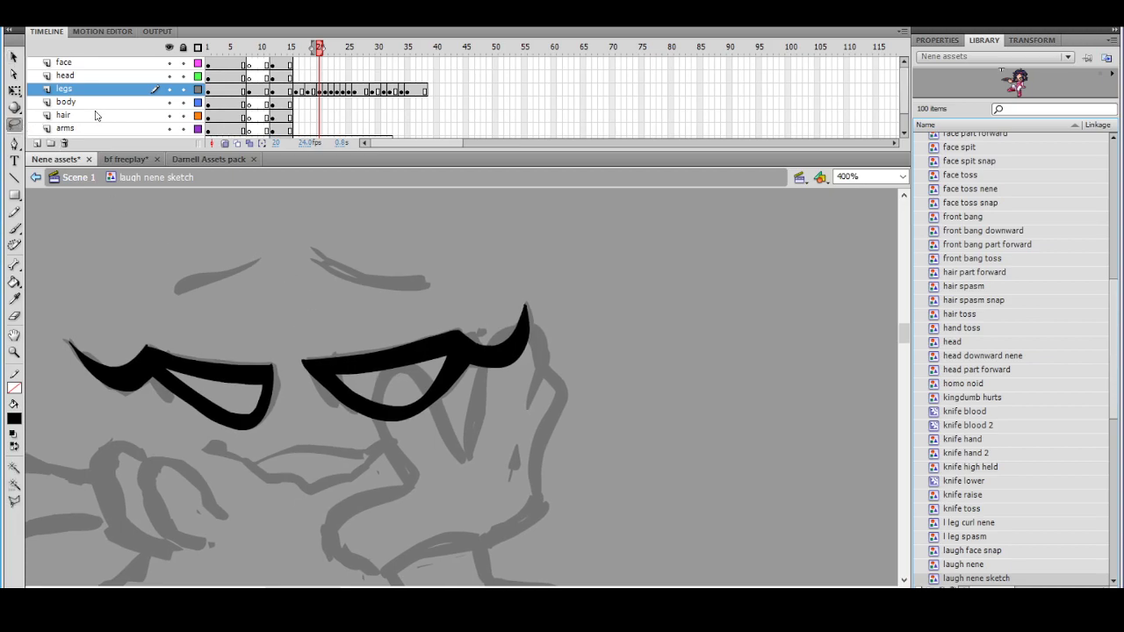
mouse_move(339, 369)
mouse_down()
mouse_move(446, 327)
mouse_move(345, 373)
mouse_up()
click(15, 59)
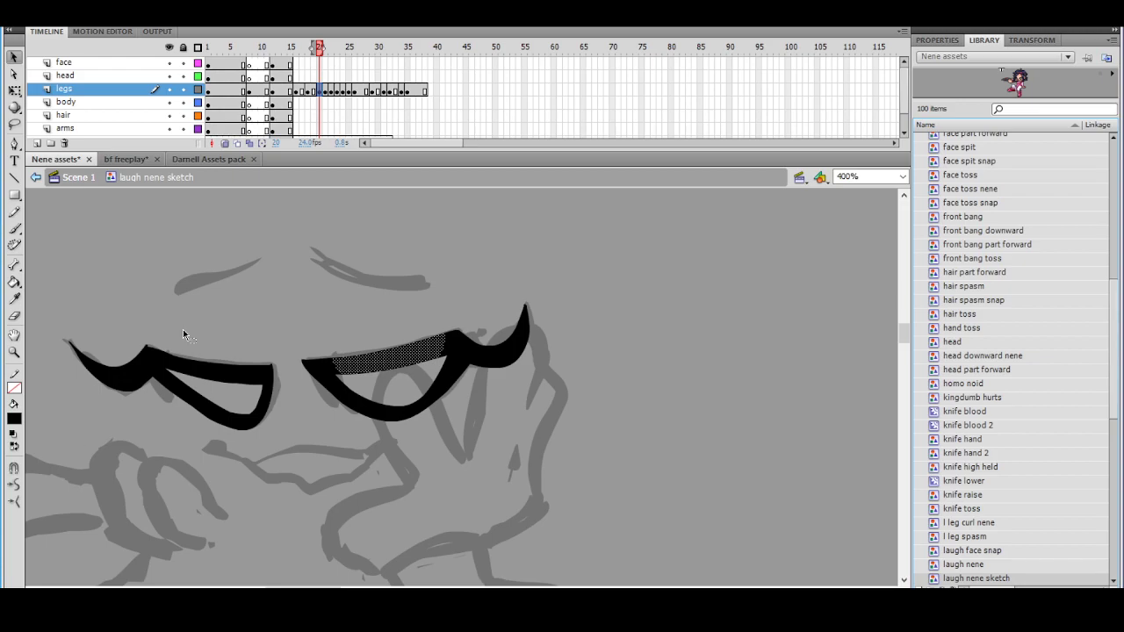
click(387, 273)
drag(387, 273, 403, 272)
click(14, 124)
mouse_move(480, 336)
mouse_down()
mouse_move(467, 344)
mouse_move(481, 334)
mouse_up()
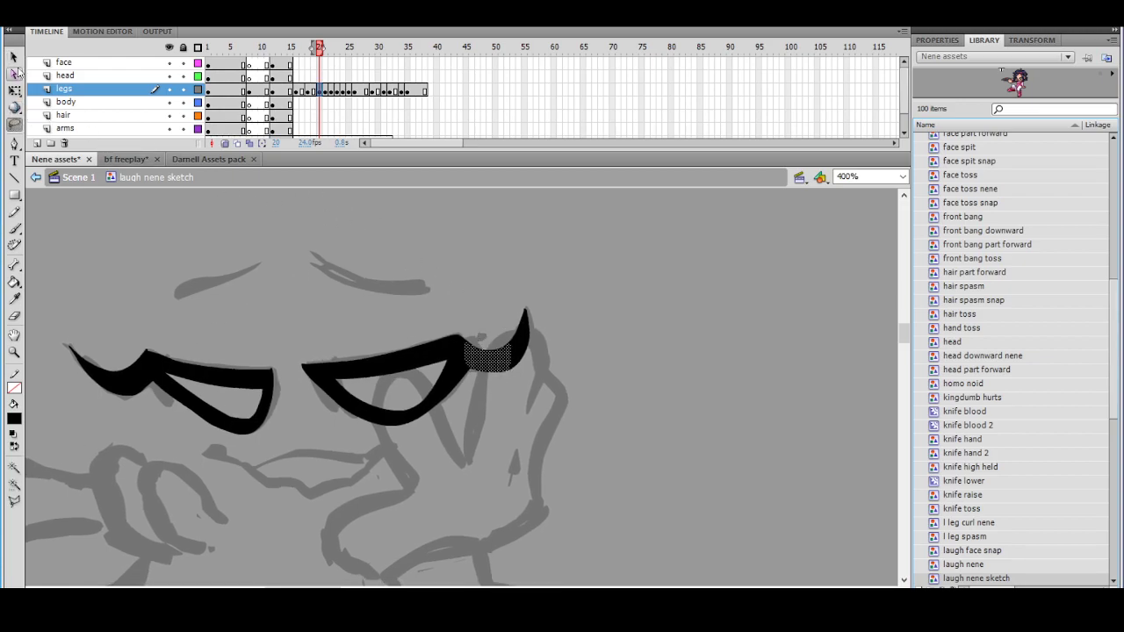
click(14, 57)
click(252, 309)
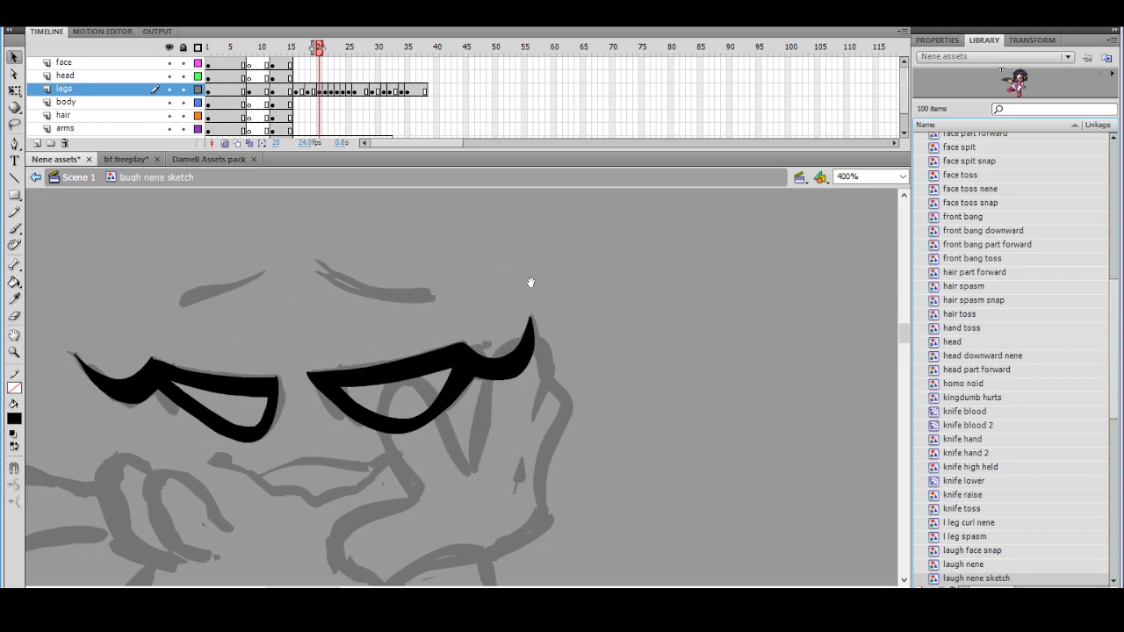
Lasso the slanted lower lid of the knife-hand-side eye and smooth it
key(l)
mouse_move(215, 393)
mouse_down()
mouse_move(185, 421)
mouse_move(239, 409)
mouse_up()
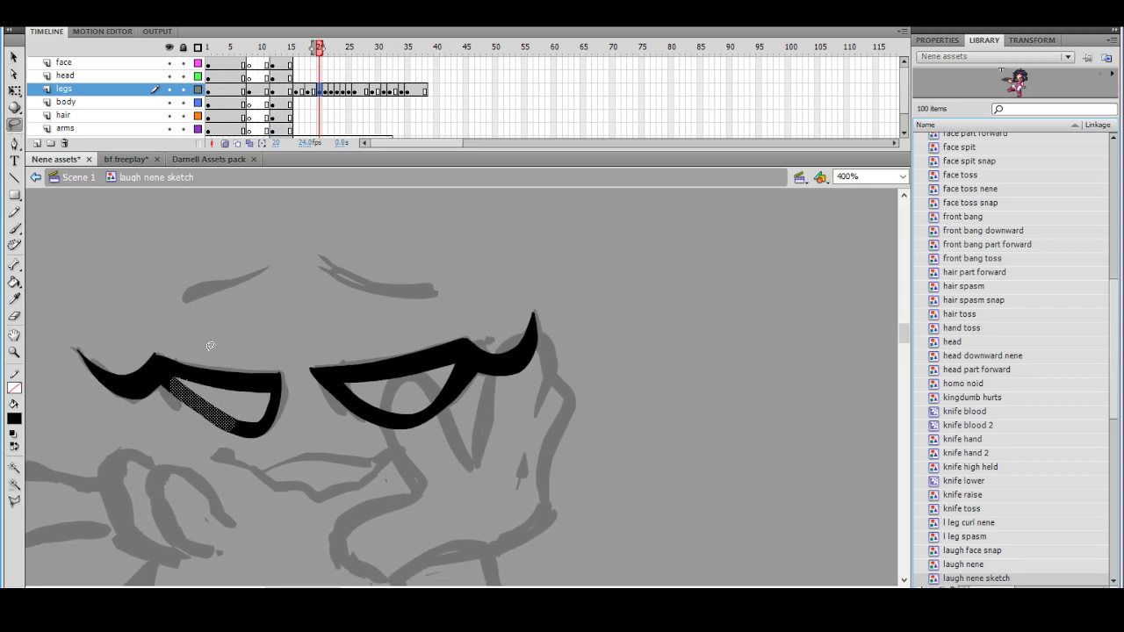
click(14, 57)
click(14, 485)
click(205, 306)
drag(268, 286, 236, 298)
Lasso the upper lid of the knife-hand-side eye and smooth that section
click(14, 123)
mouse_move(170, 399)
mouse_down()
mouse_move(145, 385)
mouse_move(163, 351)
mouse_move(234, 386)
mouse_up()
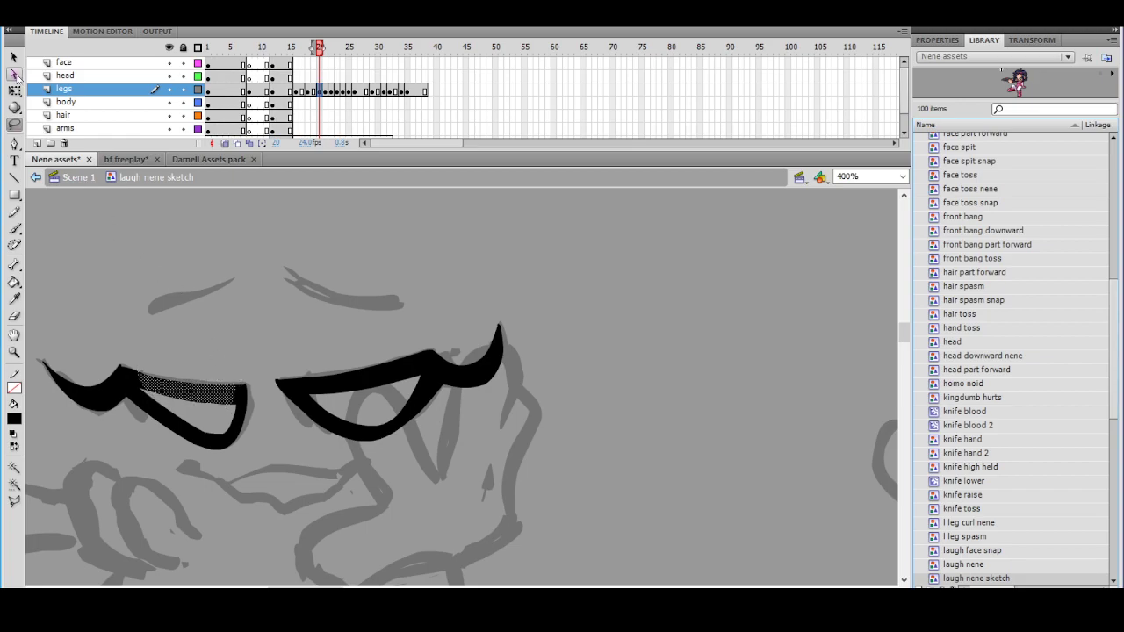
click(14, 56)
click(344, 283)
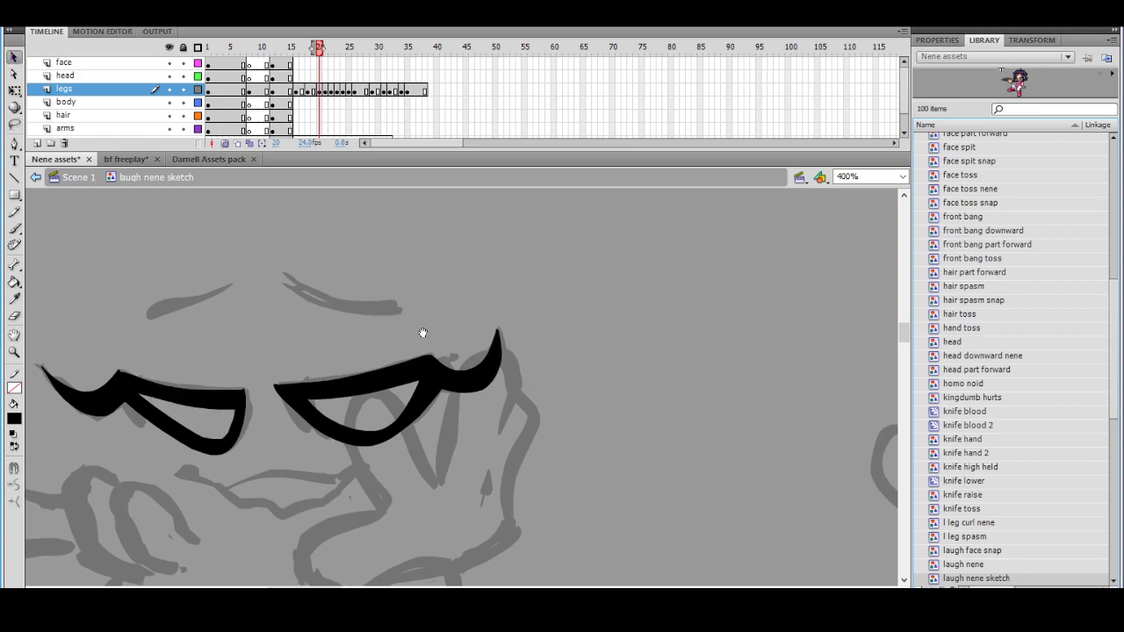
Lasso the upper lid of the open-hand-side eye between its two corners and smooth it
click(14, 123)
mouse_move(315, 402)
mouse_down()
mouse_move(420, 332)
mouse_move(394, 392)
mouse_move(309, 399)
mouse_up()
click(14, 56)
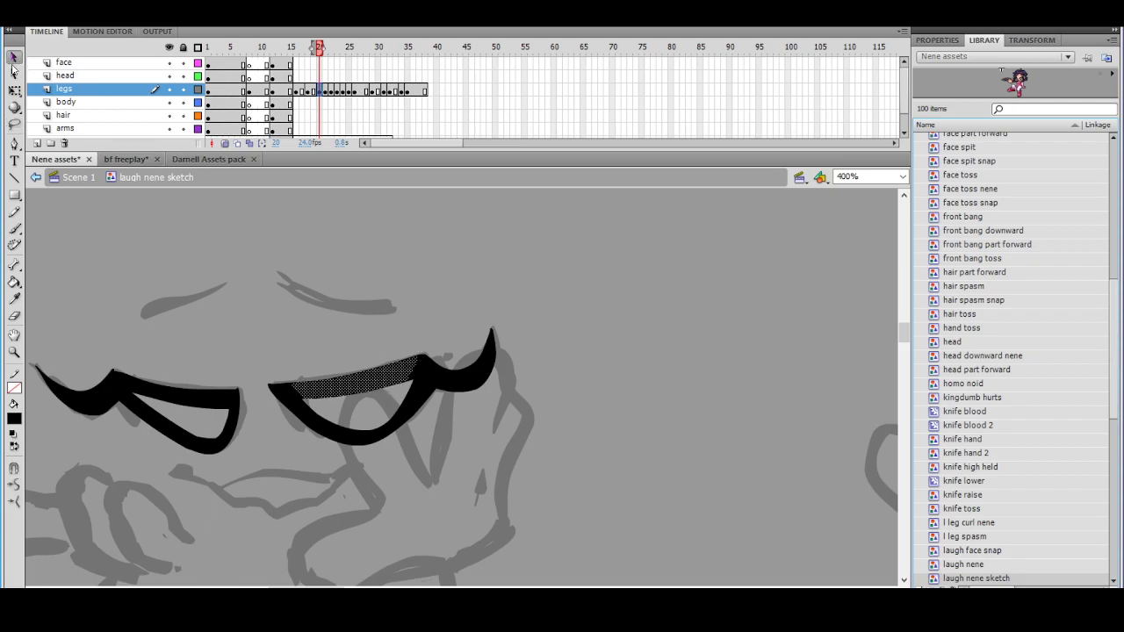
click(14, 484)
click(354, 298)
Thicken the inner corner and upper lid of the open-hand-side eye with the Brush
ctrl+shift+click(444, 334)
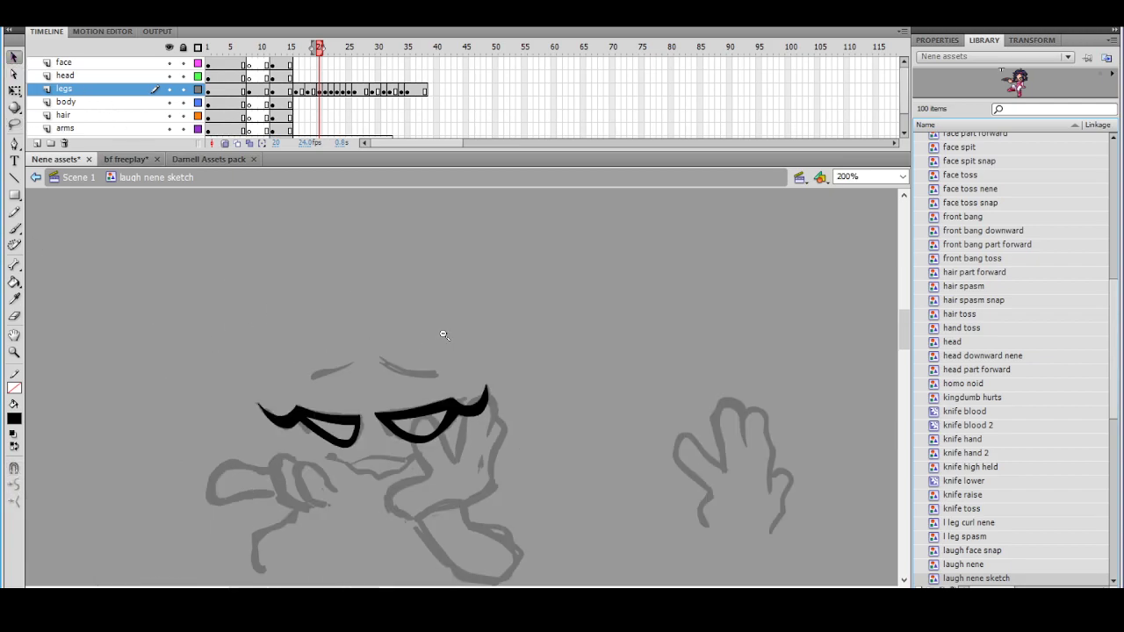
click(472, 378)
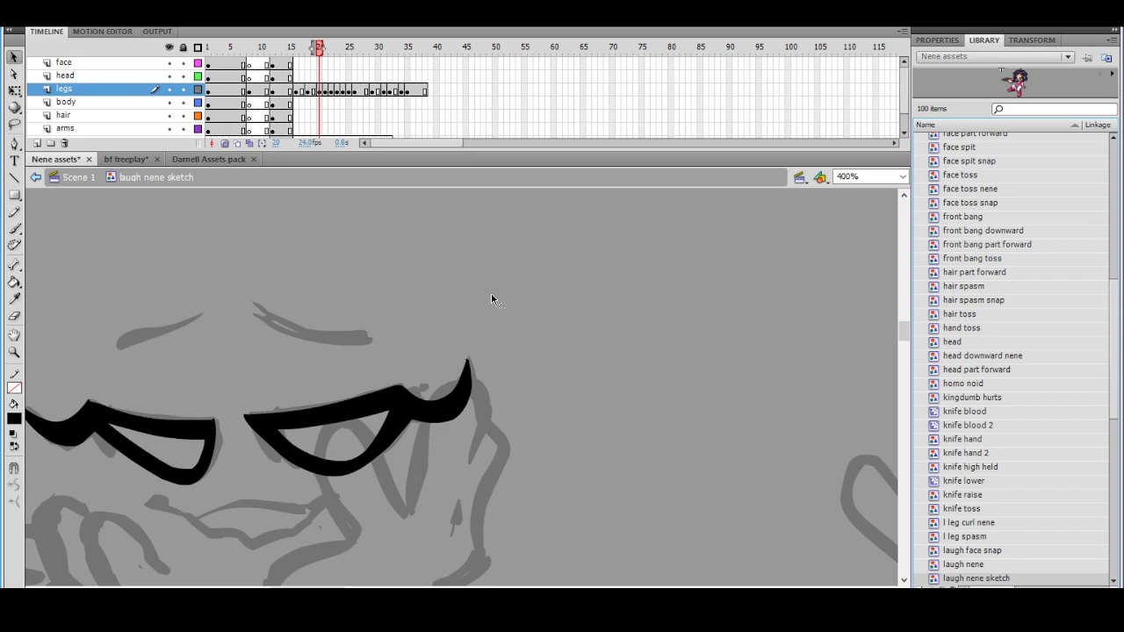
click(15, 229)
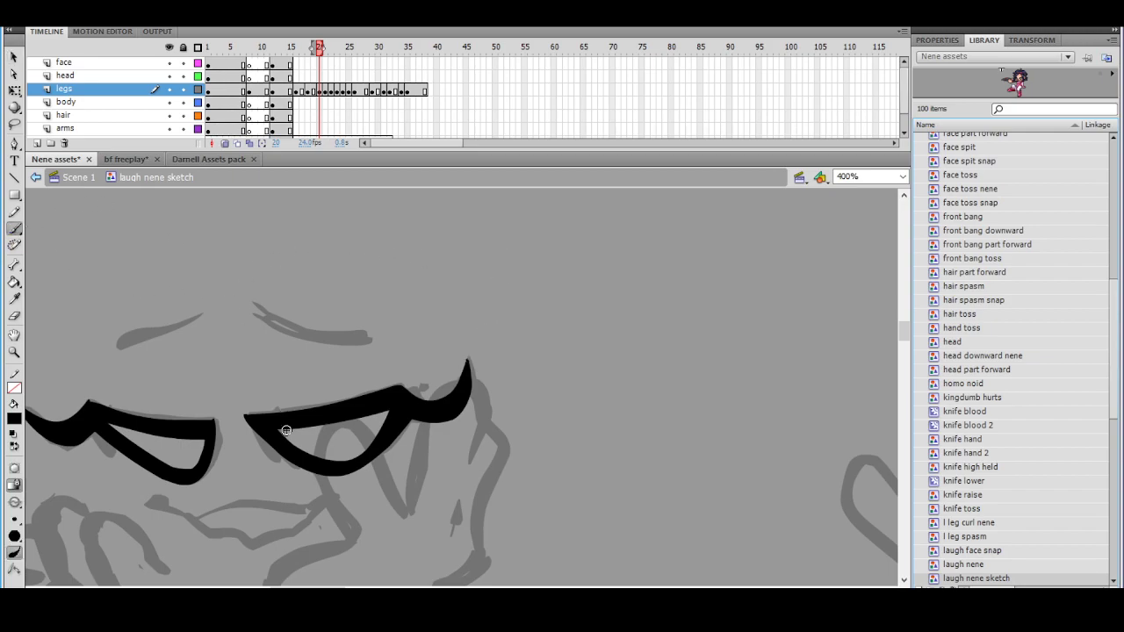
drag(283, 433, 352, 458)
drag(345, 413, 399, 395)
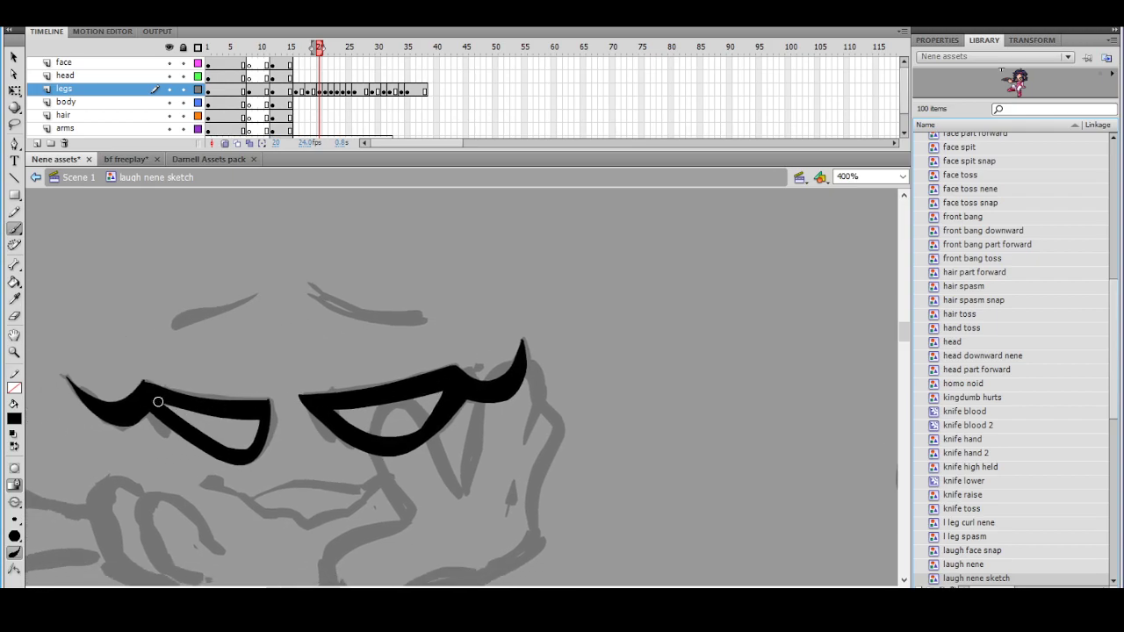
ctrl+shift+click(407, 375)
drag(475, 368, 427, 369)
key(ctrl+equal)
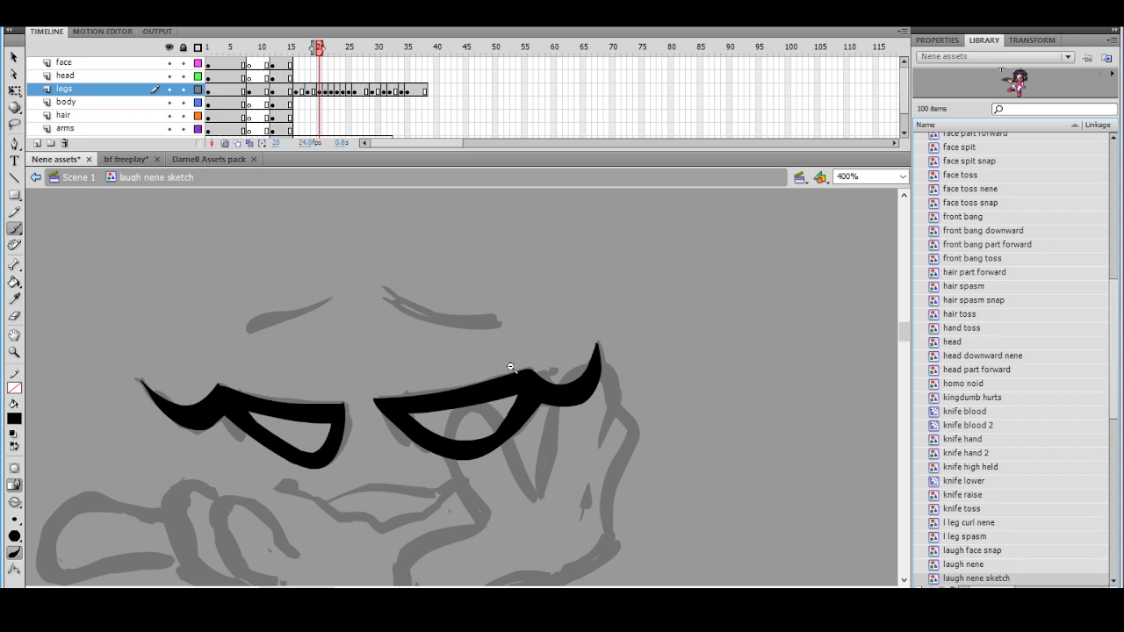
Trace both eyebrows over the sketch with the Brush, undoing and redrawing the strokes until they fit
key(ctrl+minus)
key(ctrl+minus)
key(ctrl+equal)
drag(471, 384, 409, 398)
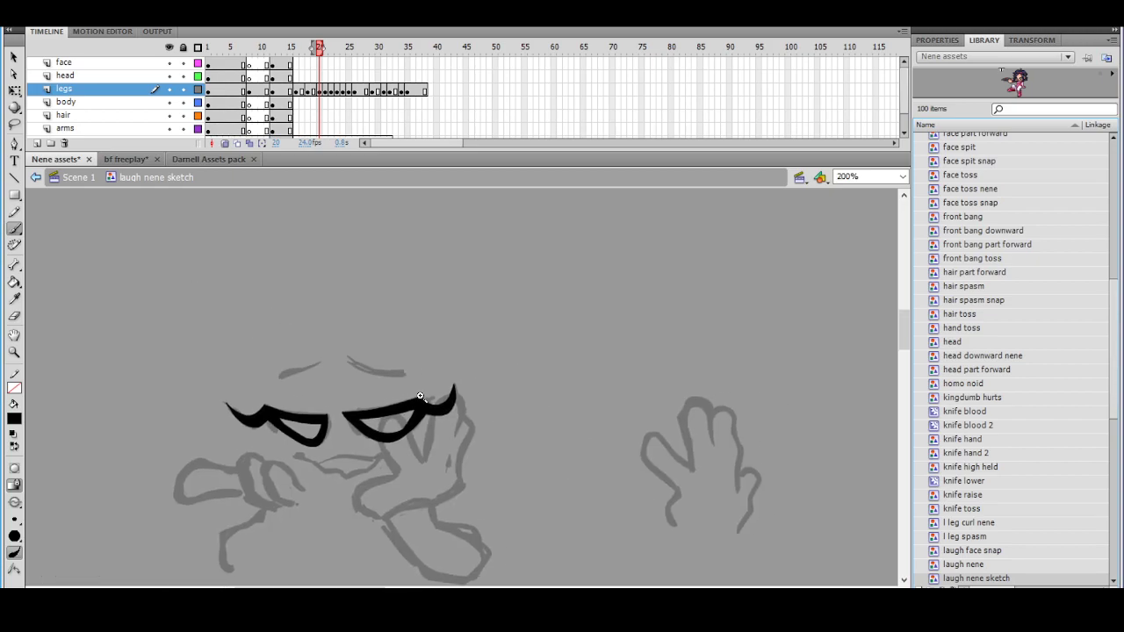
drag(319, 363, 286, 377)
key(ctrl+z)
key(ctrl+z)
mouse_move(343, 357)
mouse_down()
mouse_move(372, 376)
mouse_move(346, 360)
mouse_move(397, 375)
mouse_move(346, 357)
mouse_move(402, 376)
mouse_up()
key(ctrl+z)
key(ctrl+z)
key(ctrl+z)
drag(343, 356, 404, 375)
key(ctrl+z)
mouse_move(343, 356)
mouse_down()
mouse_move(402, 372)
mouse_move(346, 359)
mouse_move(405, 375)
mouse_up()
key(ctrl+z)
click(430, 371)
click(455, 387)
drag(474, 391, 374, 372)
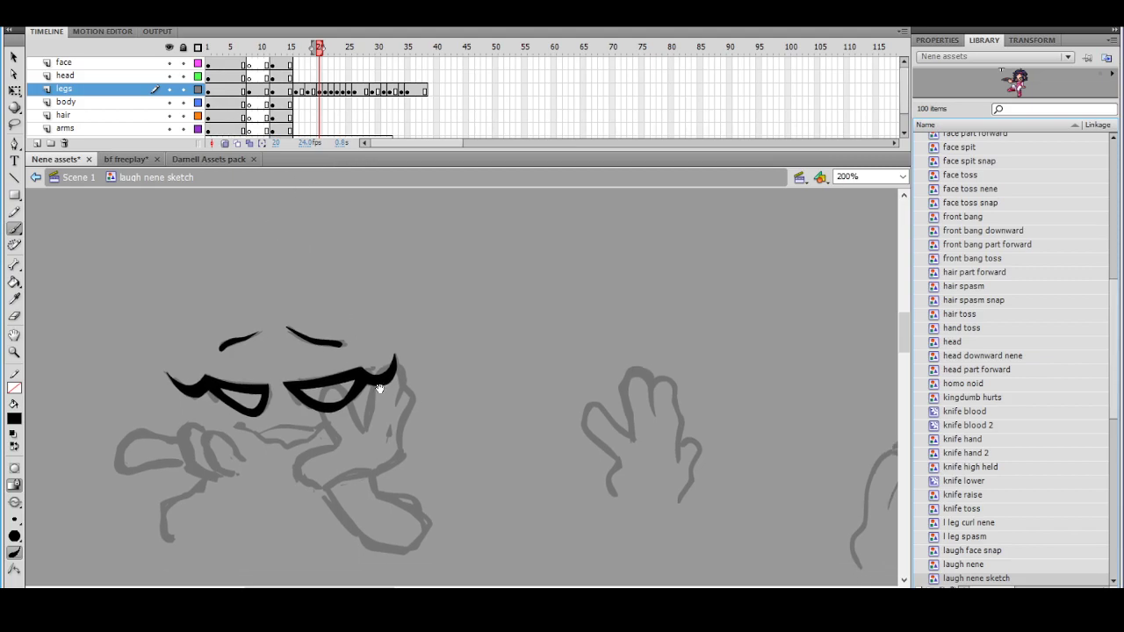
Lasso the outer half of the open-hand-side eye's lower lid and smooth it
key(ctrl+equal)
key(ctrl+minus)
key(ctrl+equal)
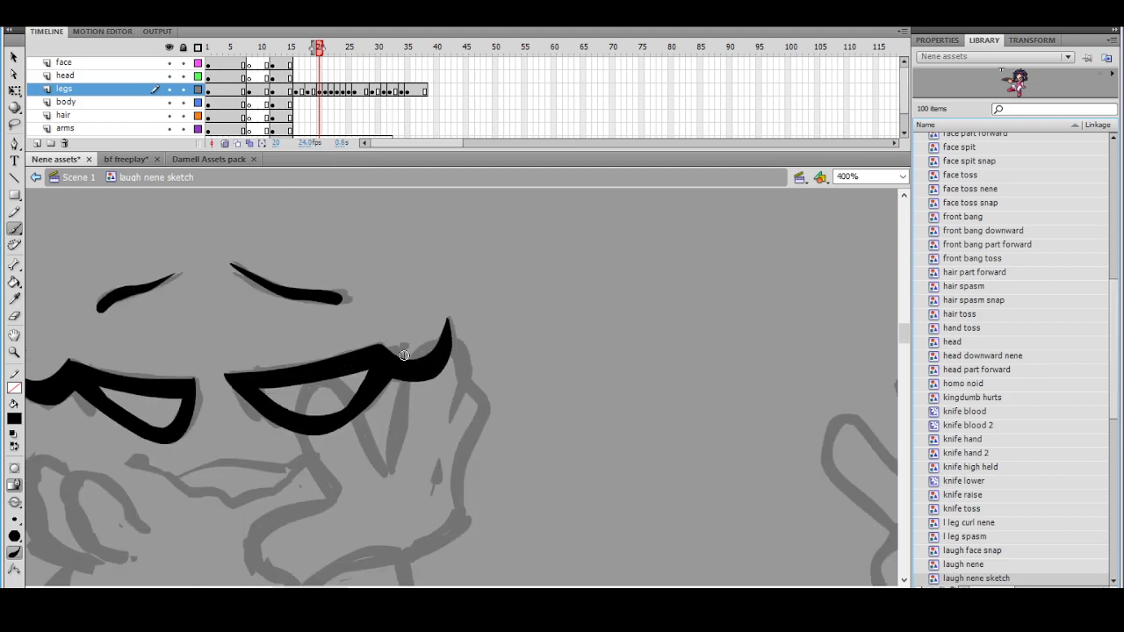
key(l)
mouse_move(343, 387)
mouse_down()
mouse_move(384, 409)
mouse_move(389, 379)
mouse_move(376, 366)
mouse_move(349, 386)
mouse_up()
key(v)
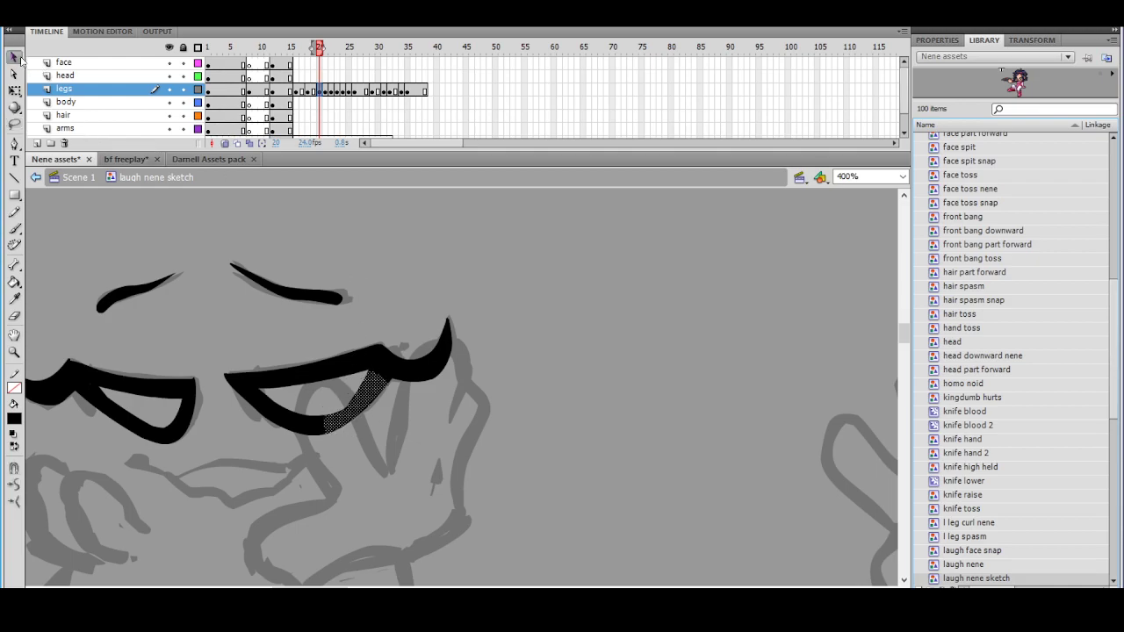
click(401, 295)
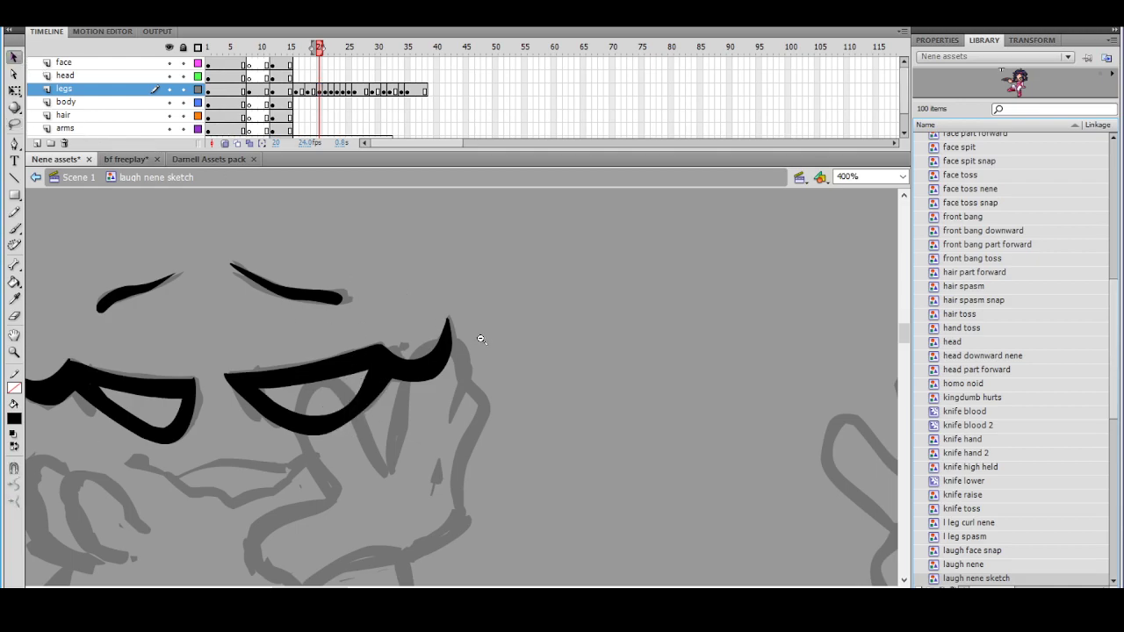
key(ctrl+minus)
key(ctrl+equal)
Save the Nene assets document
click(15, 228)
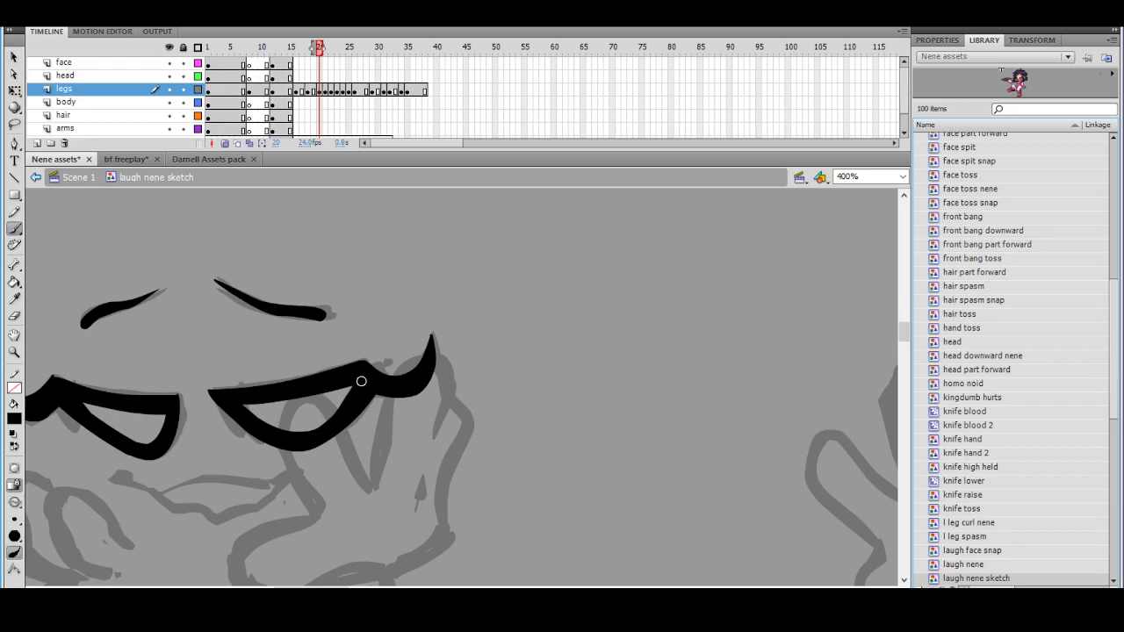
key(ctrl+minus)
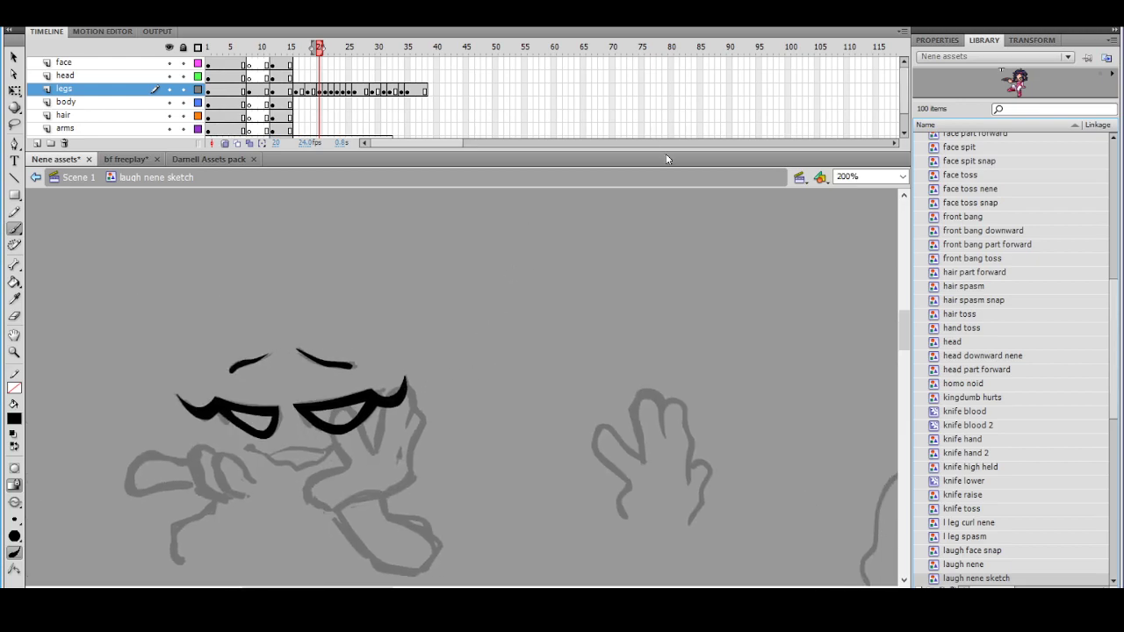
click(42, 18)
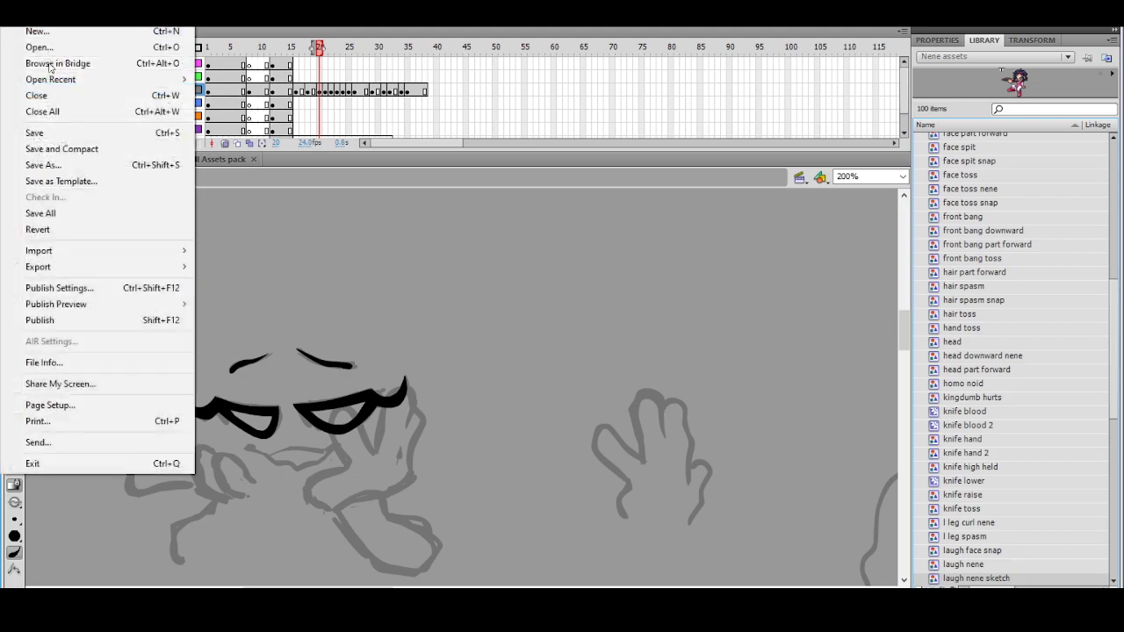
click(51, 136)
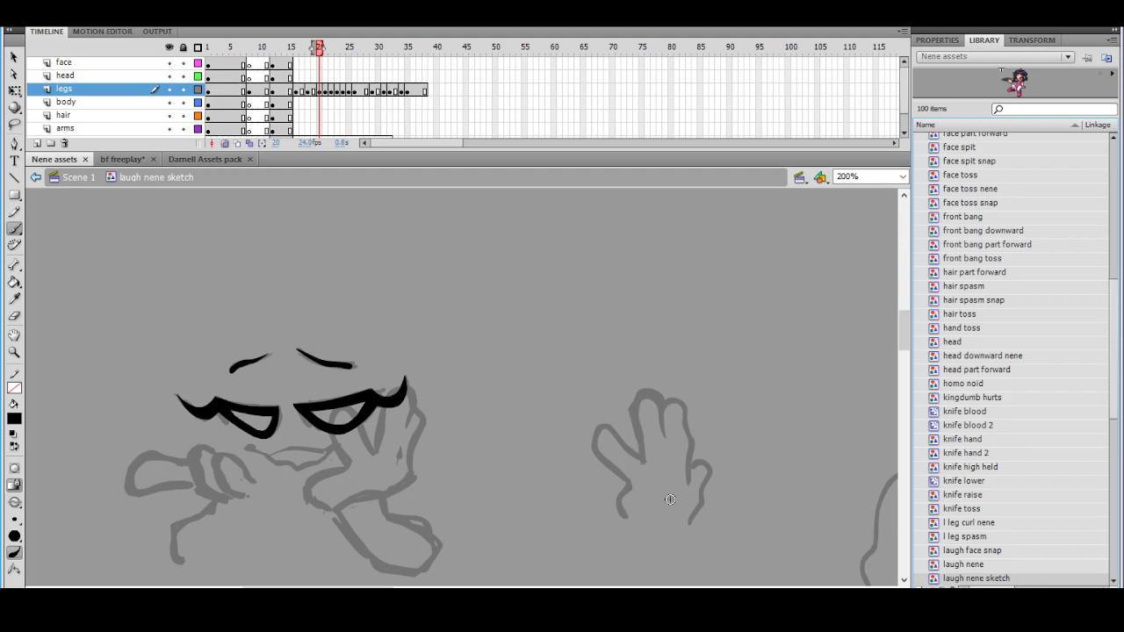
Thicken the inner curve of the open-hand-side eye's lower lid with Brush strokes
key(l)
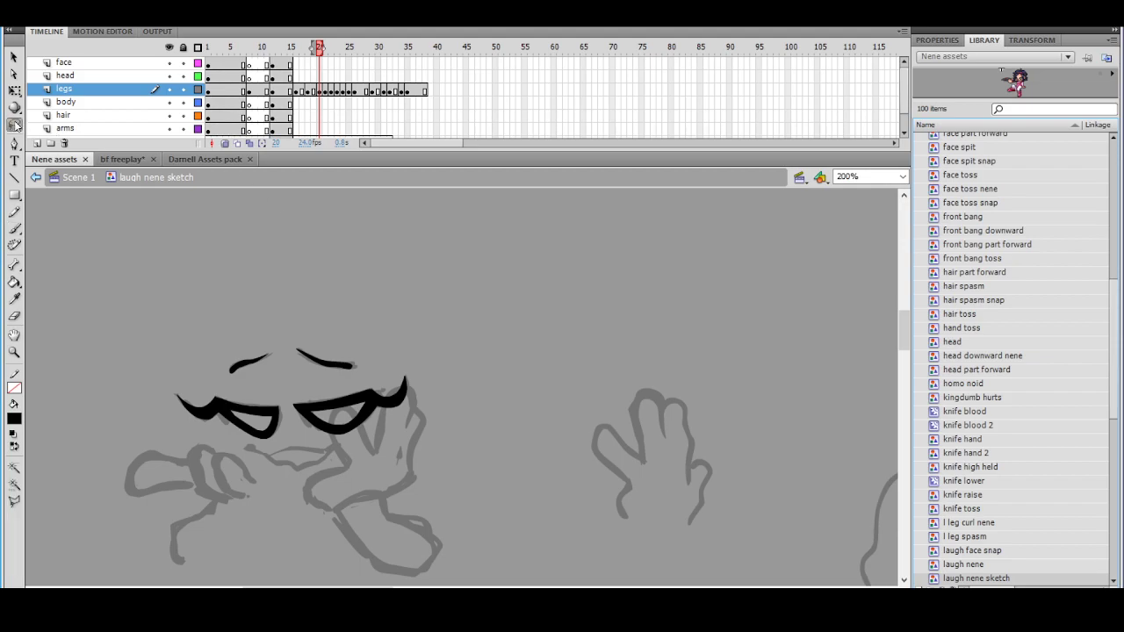
drag(436, 385, 458, 353)
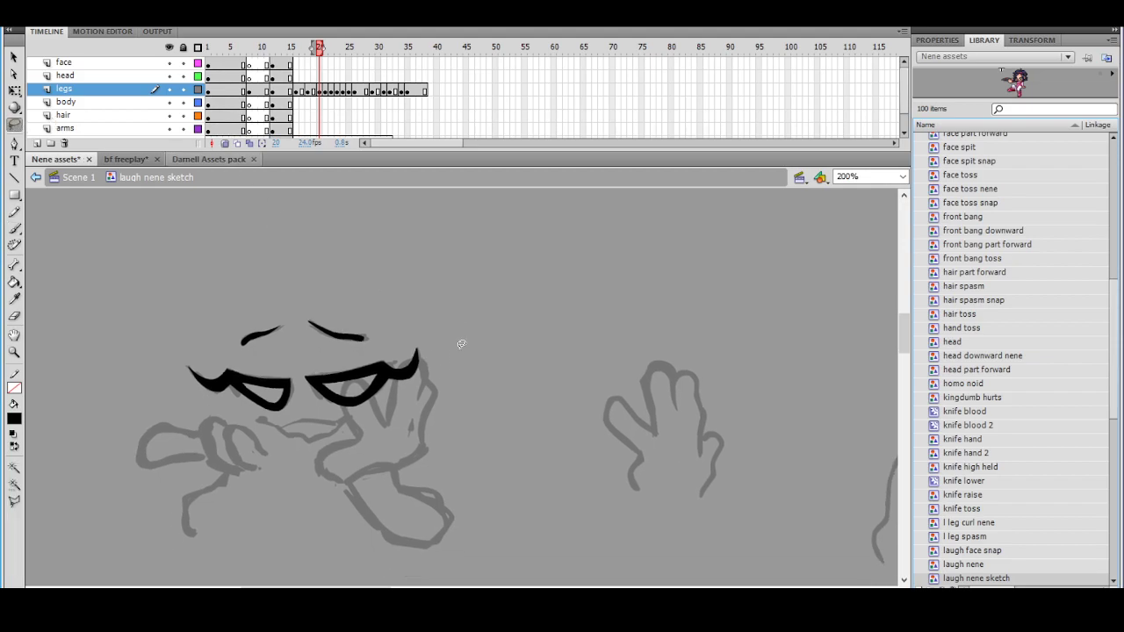
drag(463, 418, 447, 376)
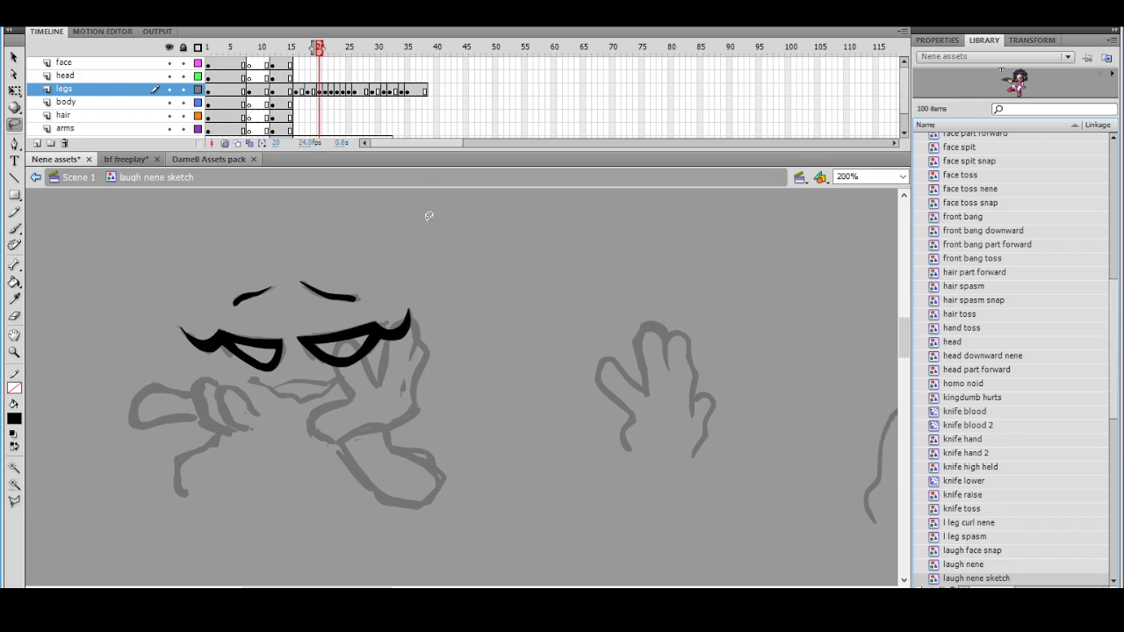
drag(318, 53, 319, 62)
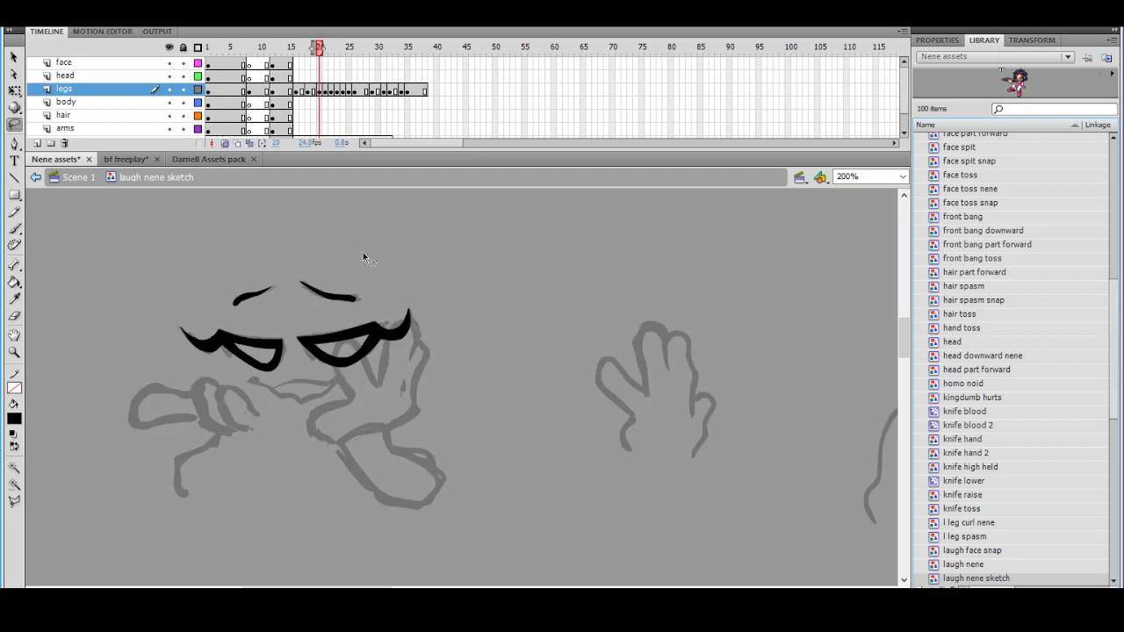
ctrl+click(372, 367)
drag(382, 375, 359, 361)
click(14, 228)
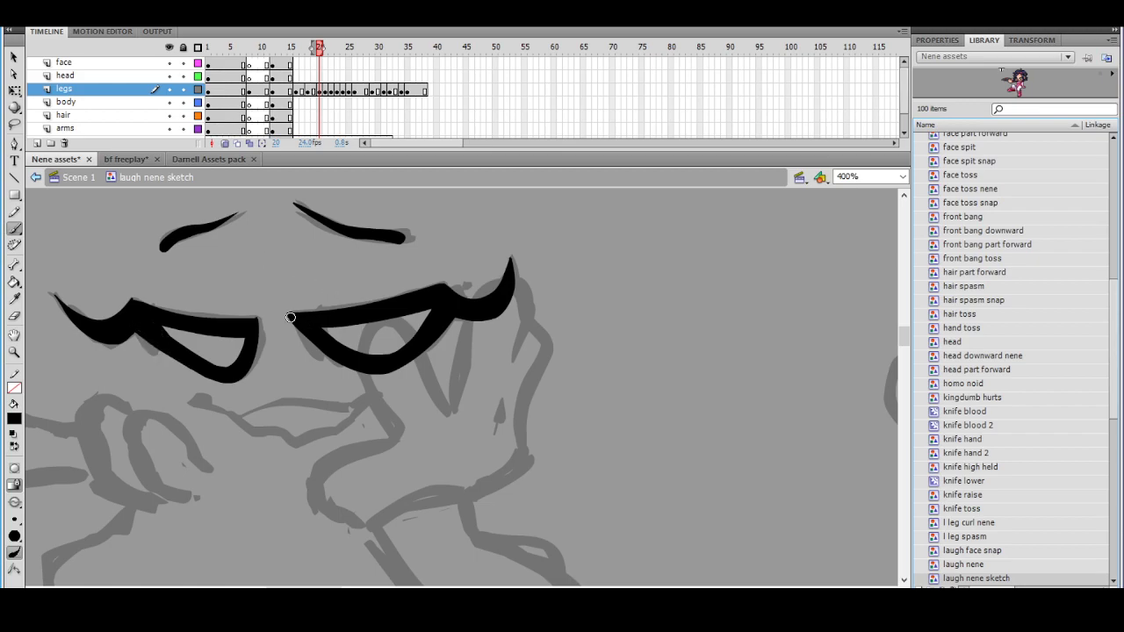
mouse_move(320, 49)
mouse_down()
mouse_move(309, 50)
mouse_move(319, 53)
mouse_up()
drag(302, 337, 326, 367)
mouse_move(290, 318)
mouse_down()
mouse_move(308, 342)
mouse_move(377, 380)
mouse_move(437, 322)
mouse_up()
drag(313, 343, 341, 367)
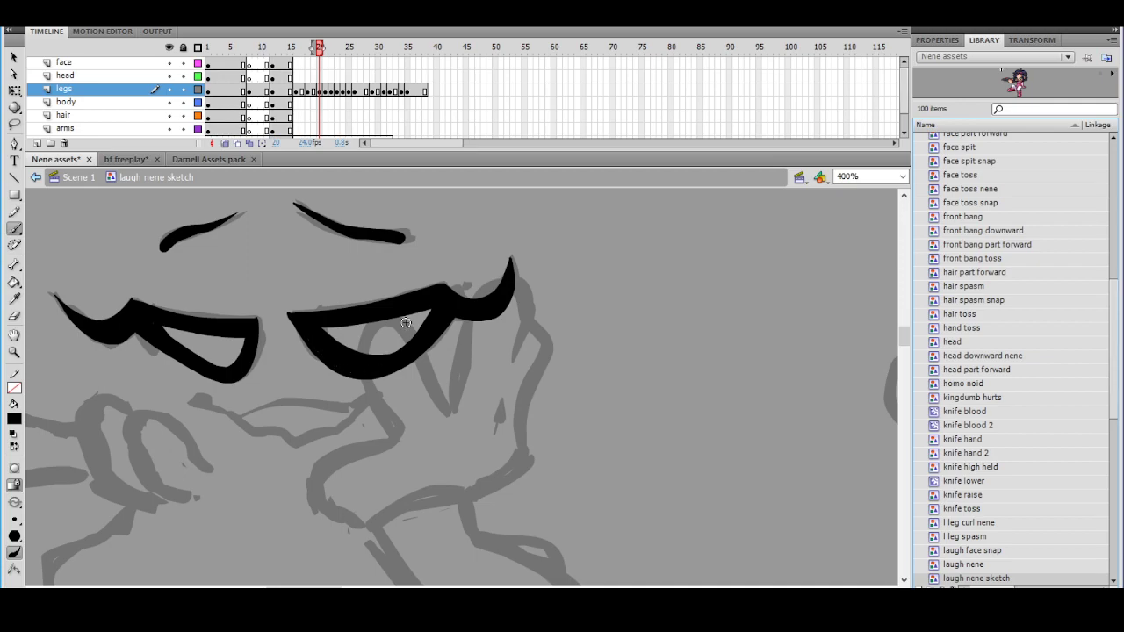
Lasso the inner edge of the open-hand-side eye's thickened lower lid and smooth it
key(v)
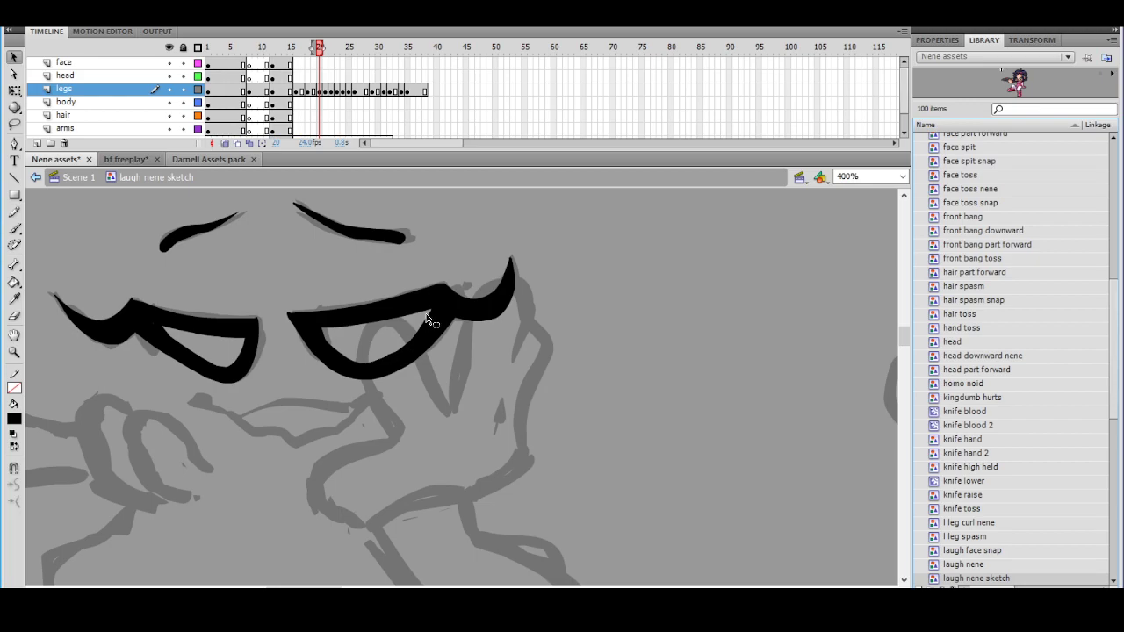
click(14, 123)
mouse_move(339, 332)
mouse_down()
mouse_move(328, 324)
mouse_move(318, 352)
mouse_up()
click(14, 57)
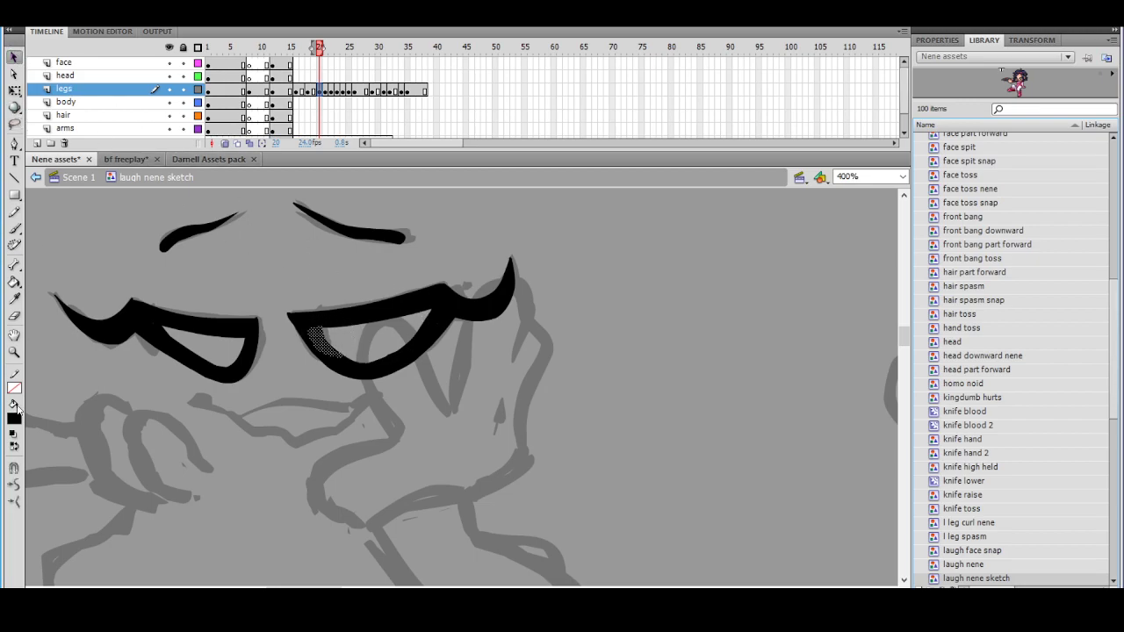
click(17, 488)
click(323, 267)
drag(409, 285, 390, 269)
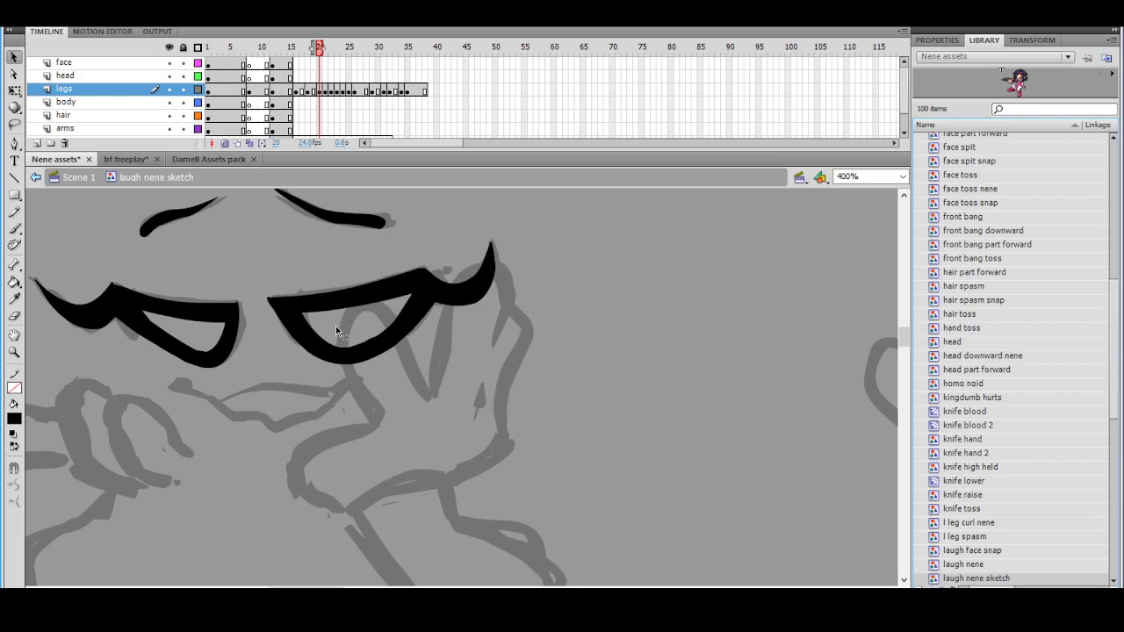
Lasso the bottom curve of the open-hand-side eye's lower lid and smooth it
click(14, 124)
mouse_move(369, 320)
mouse_down()
mouse_move(373, 375)
mouse_move(387, 327)
mouse_up()
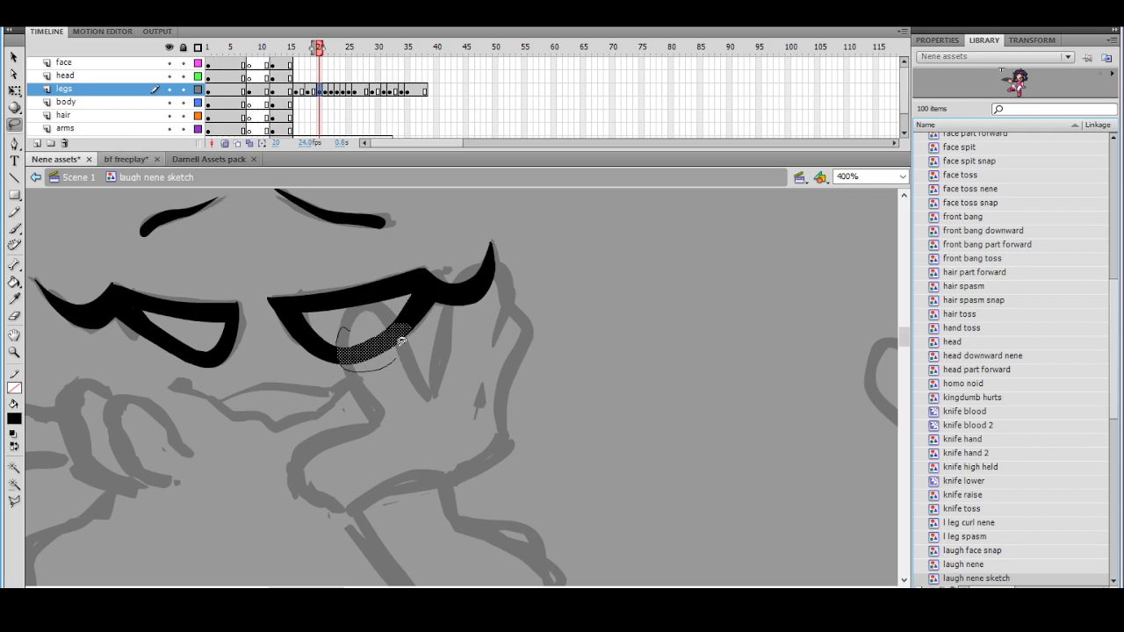
click(14, 57)
click(17, 489)
click(403, 247)
ctrl+shift+click(501, 303)
drag(439, 407, 481, 322)
ctrl+click(454, 334)
ctrl+shift+click(480, 331)
drag(472, 360, 469, 312)
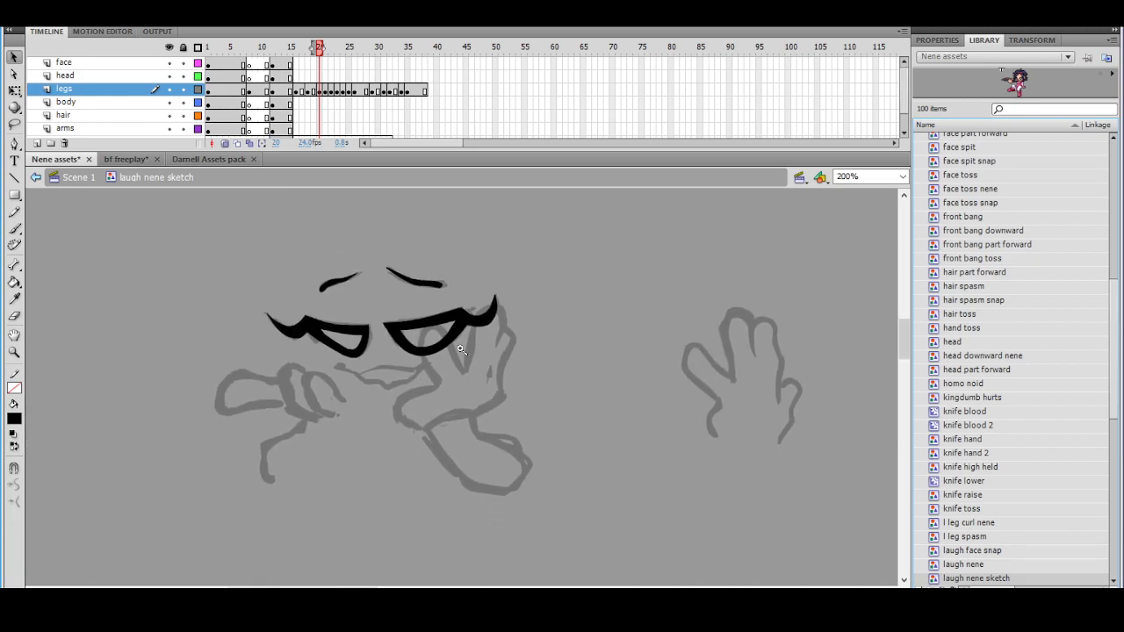
Ink the open smiling mouth over the sketch on frame 20 of the legs layer with Brush strokes
click(463, 347)
scroll(469, 359, down, 2)
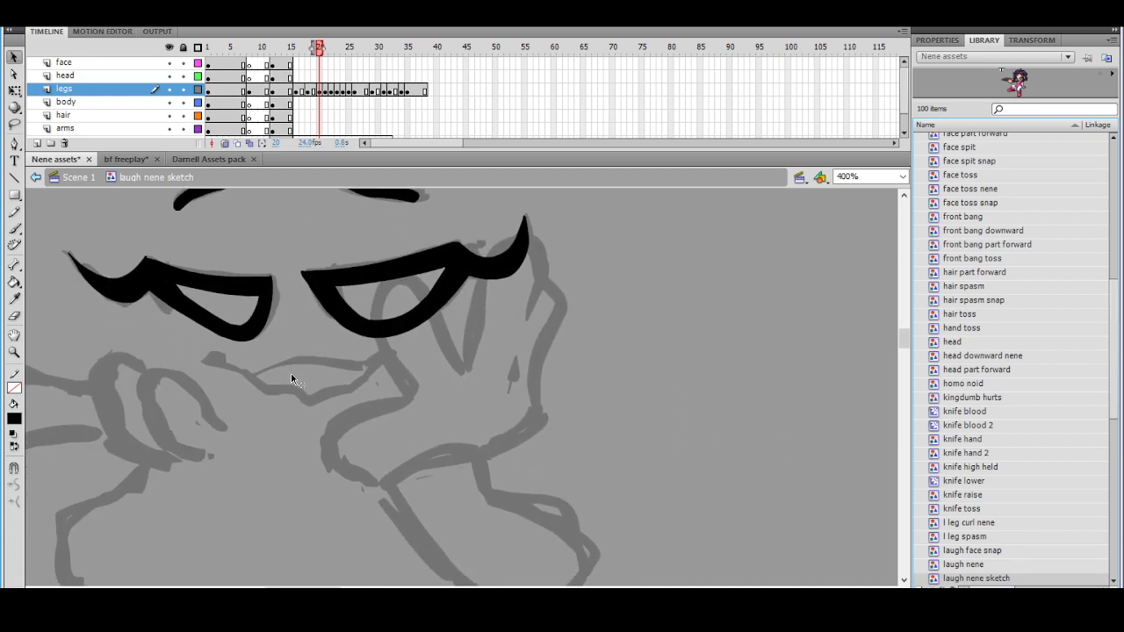
drag(482, 362, 529, 339)
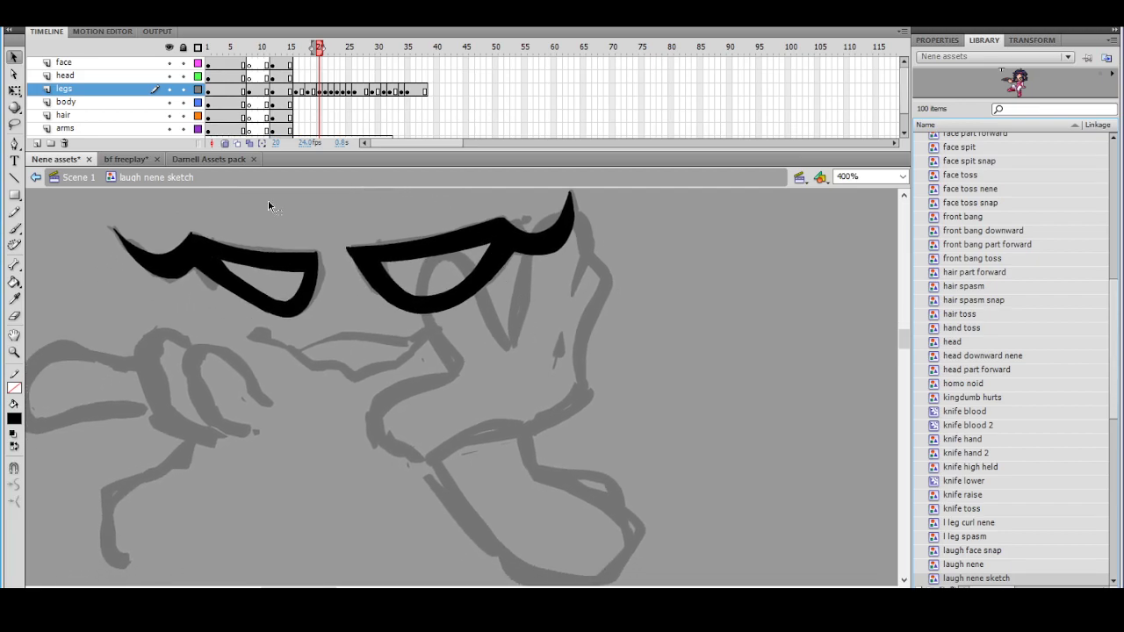
click(15, 228)
ctrl+shift+click(501, 311)
drag(498, 300, 458, 291)
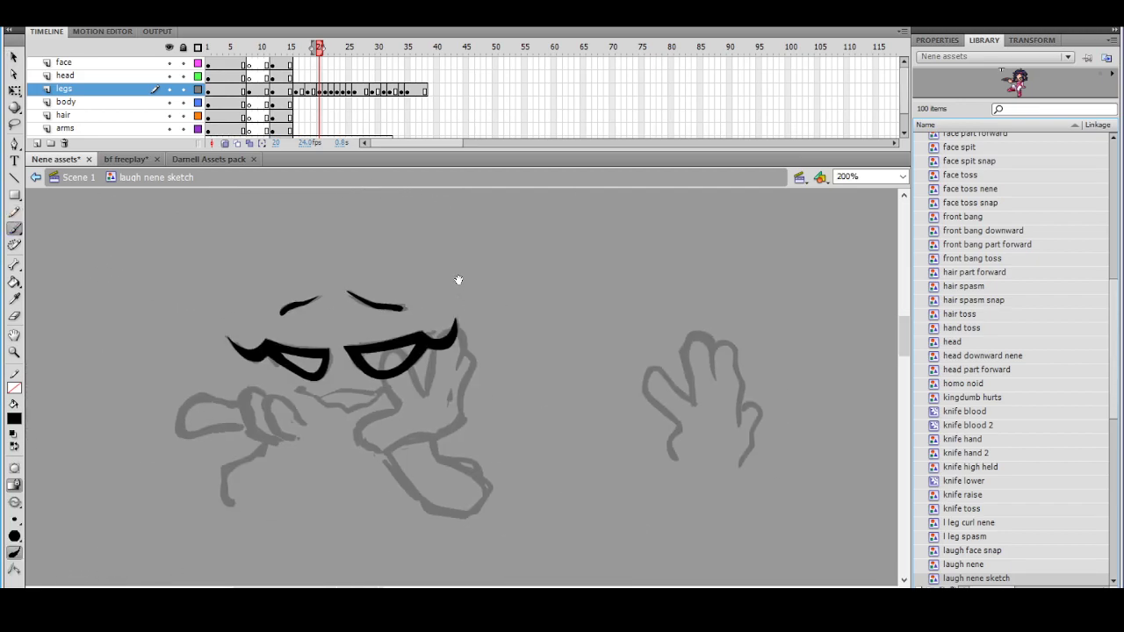
drag(318, 50, 316, 58)
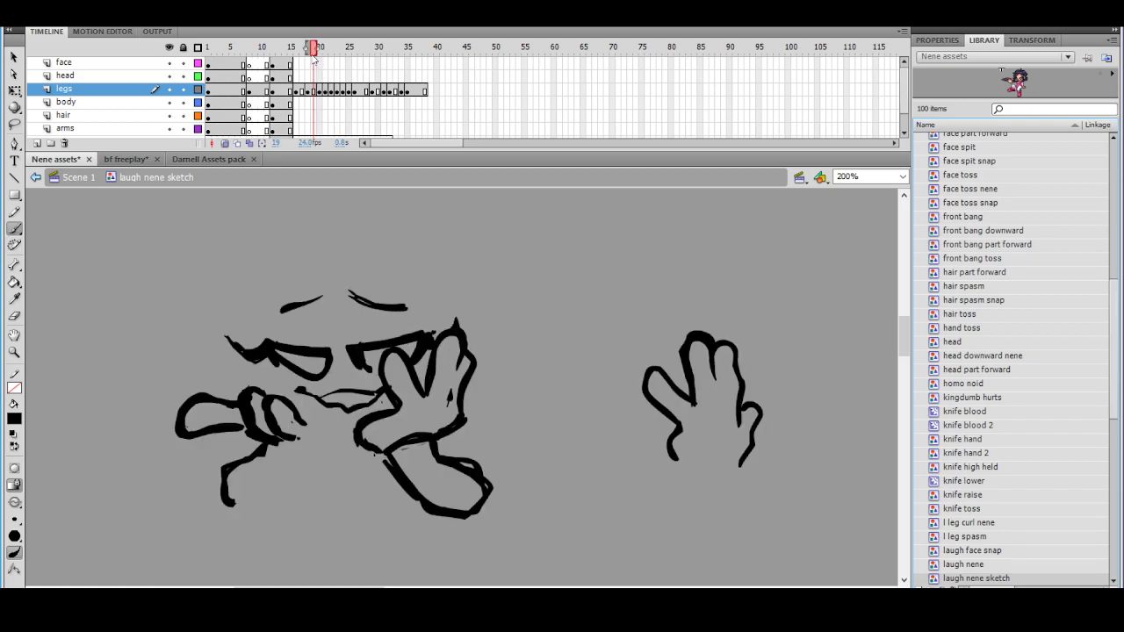
click(319, 93)
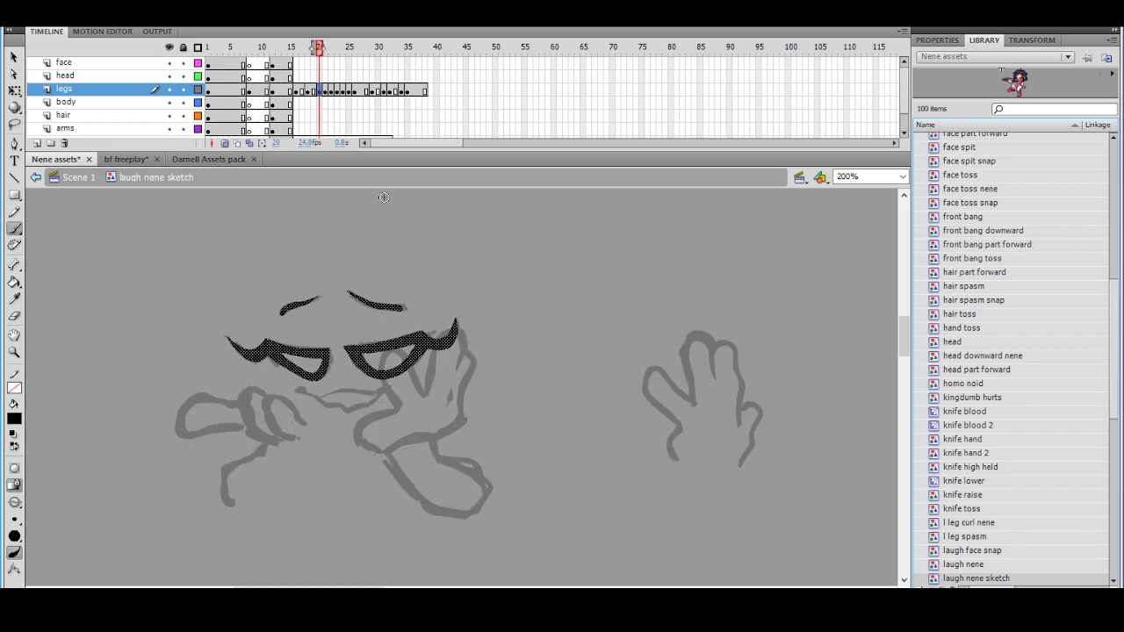
ctrl+click(409, 391)
drag(409, 391, 420, 359)
key(ctrl+minus)
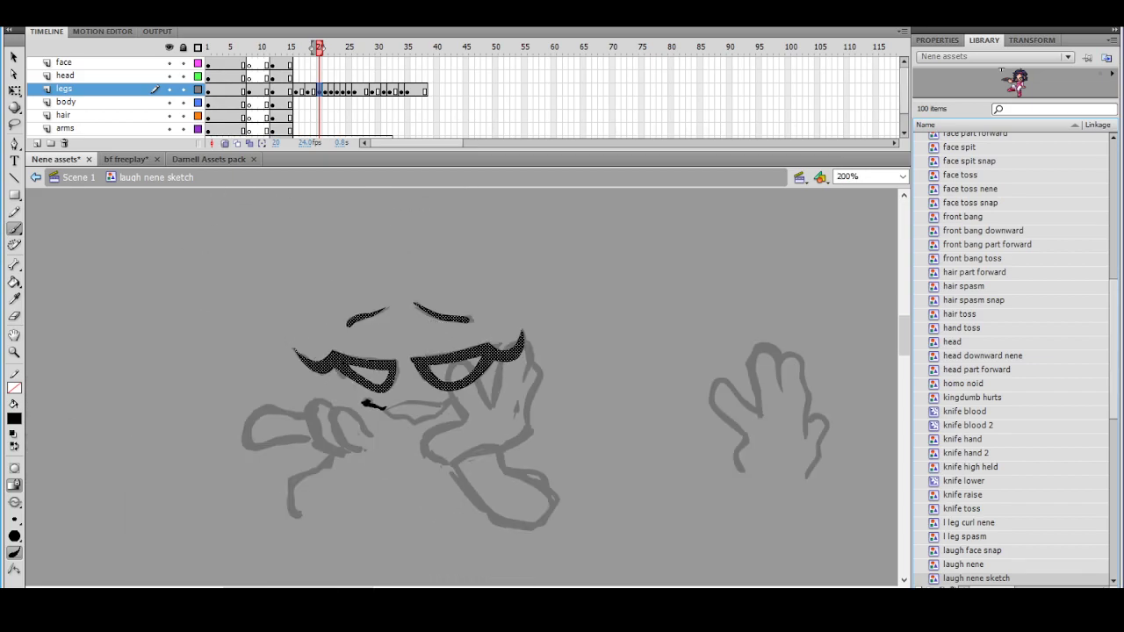
drag(409, 404, 458, 399)
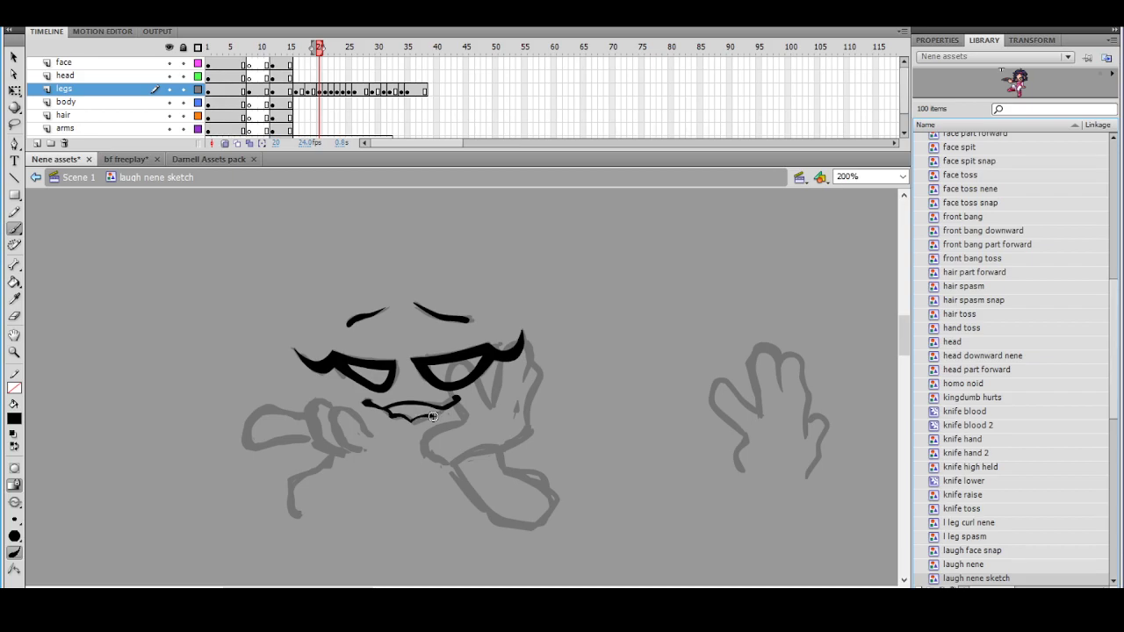
ctrl+click(463, 401)
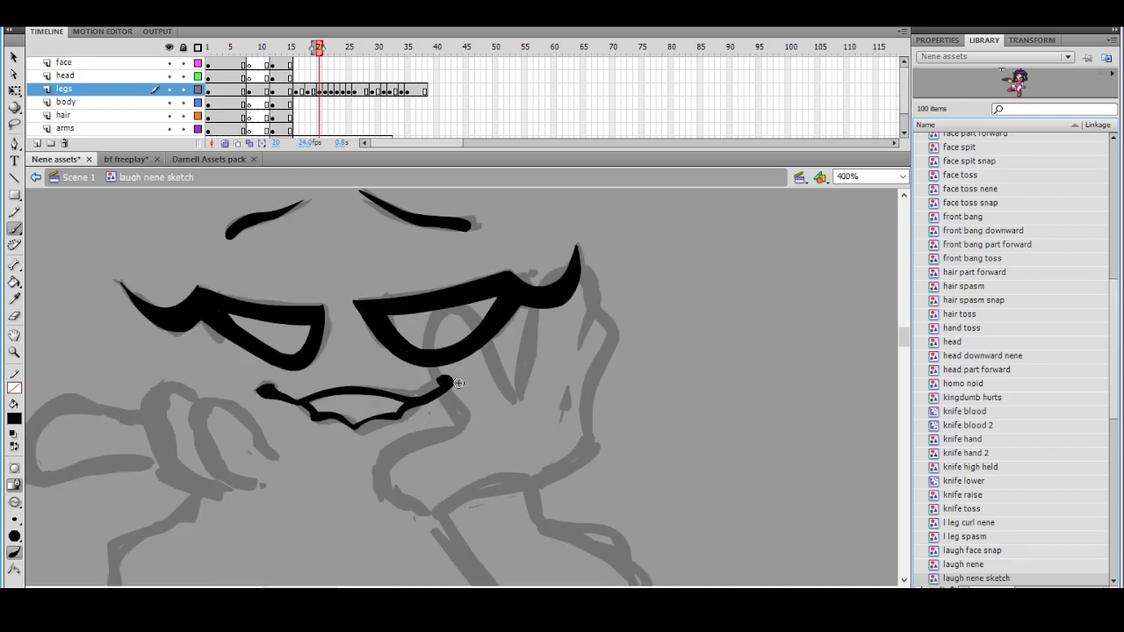
alt+click(458, 383)
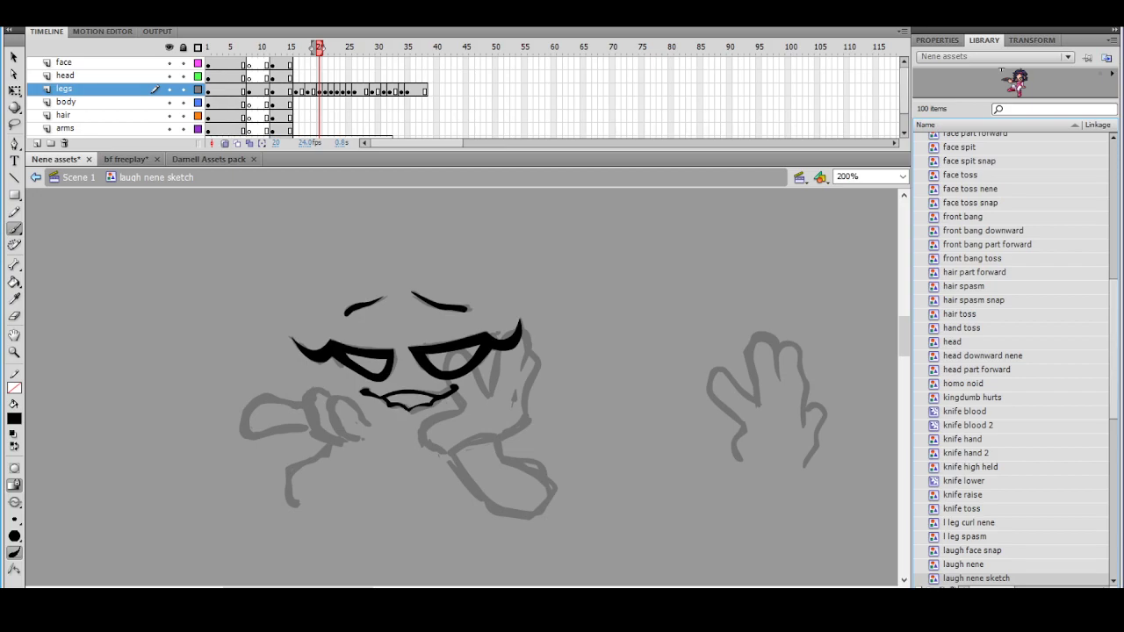
drag(434, 413, 404, 408)
ctrl+shift+click(513, 358)
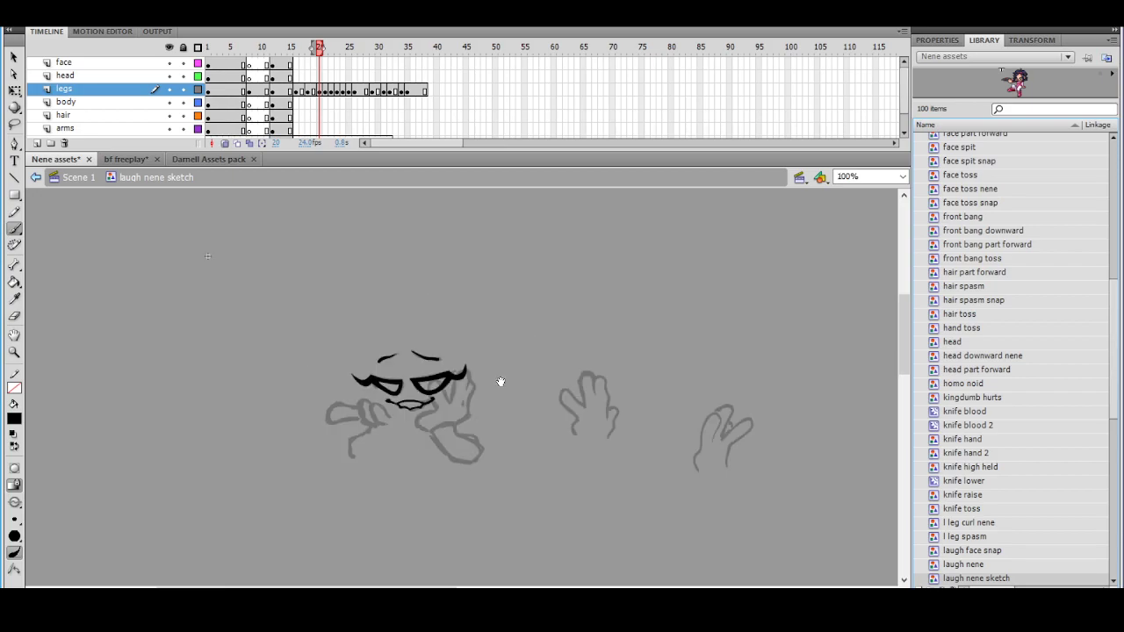
Thicken the inked mouth on frame 20 with Expand Fill at a distance of 0.3 px
ctrl+click(484, 392)
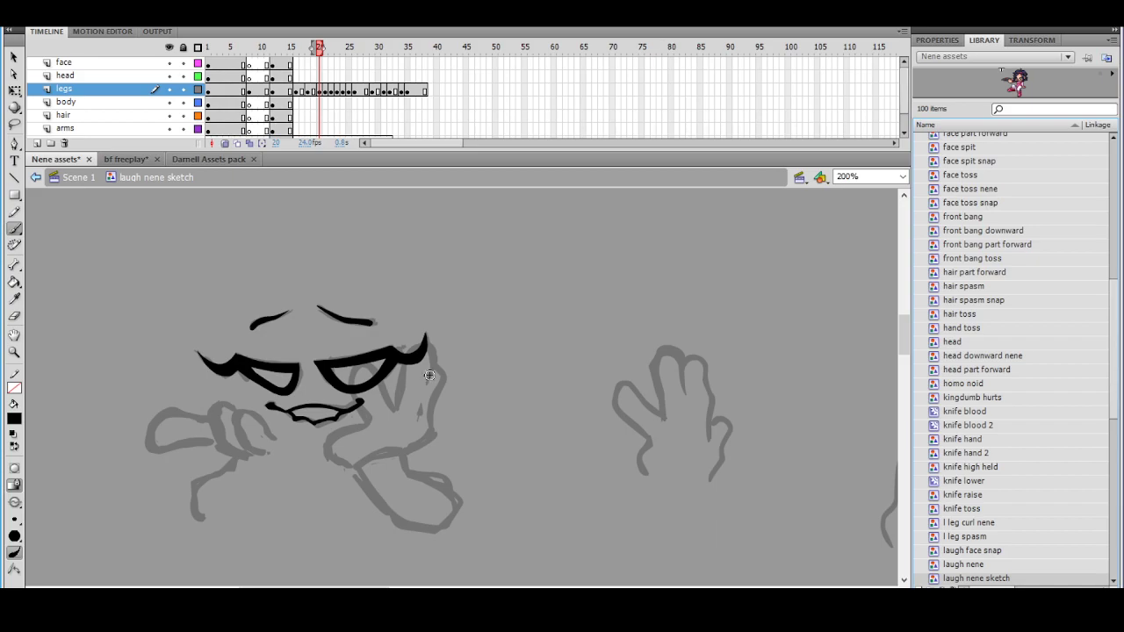
click(14, 90)
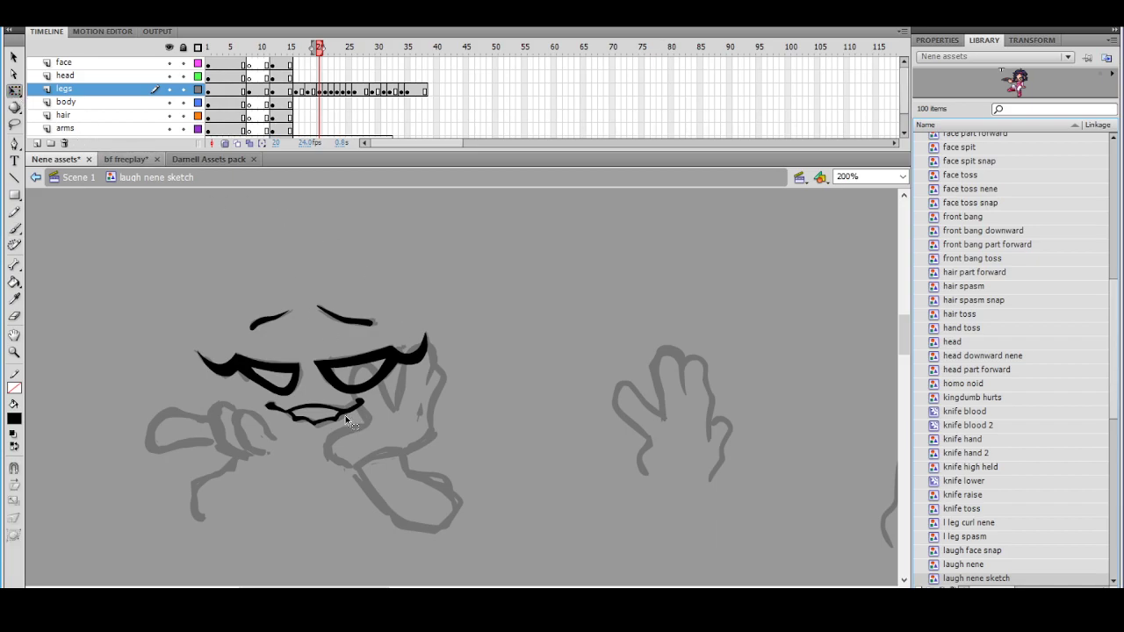
click(350, 413)
click(175, 16)
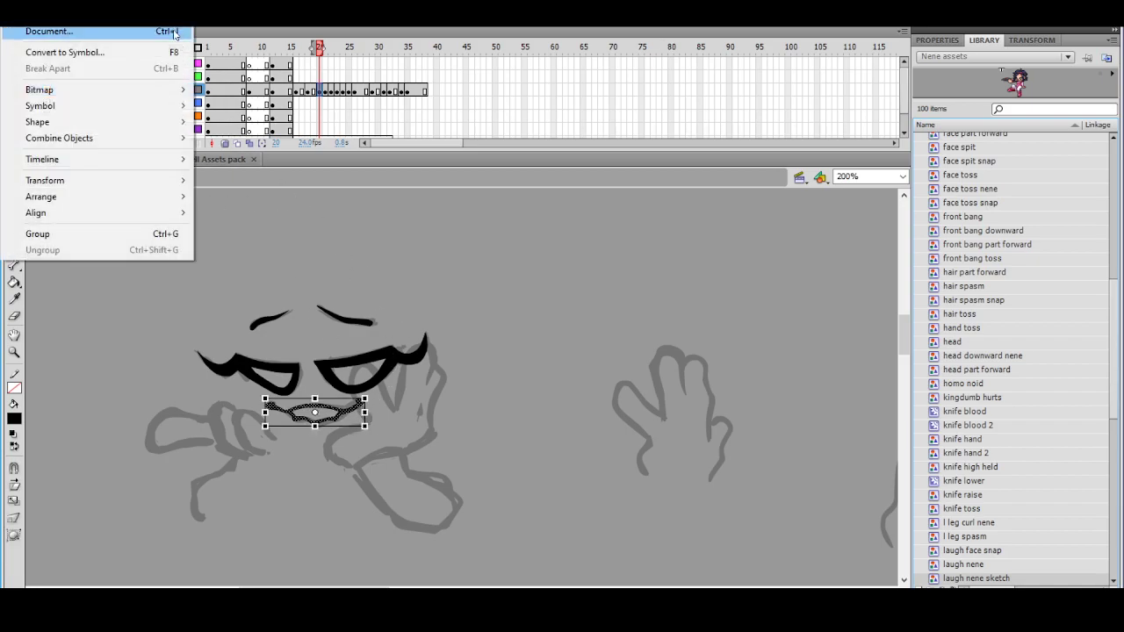
mouse_move(136, 122)
click(238, 192)
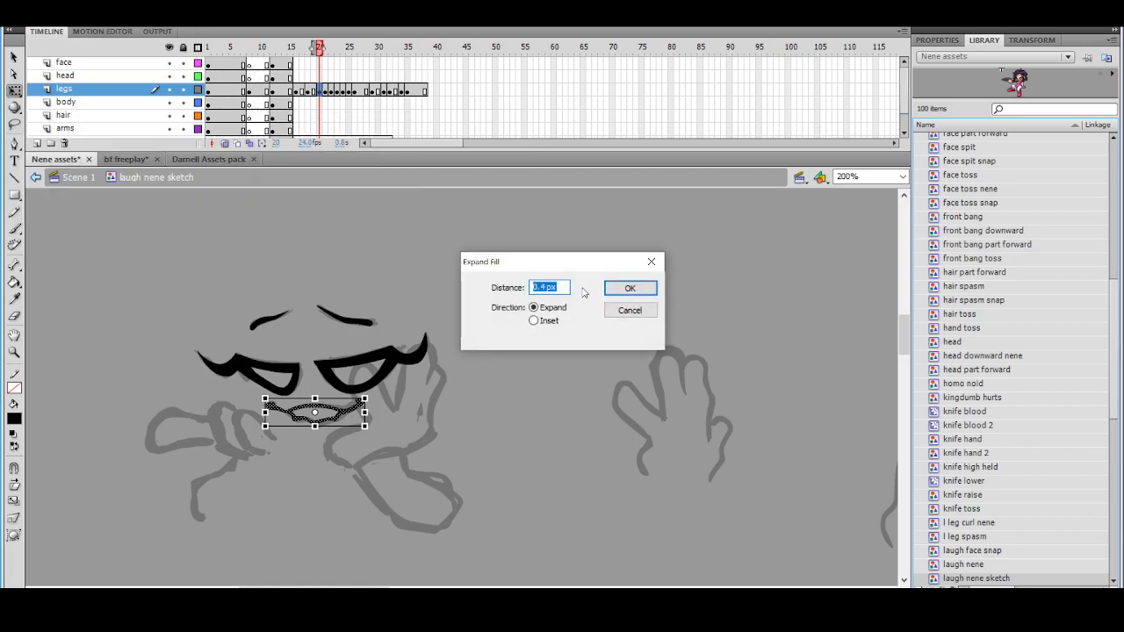
click(543, 287)
key(BackSpace)
text(3)
click(637, 292)
click(617, 317)
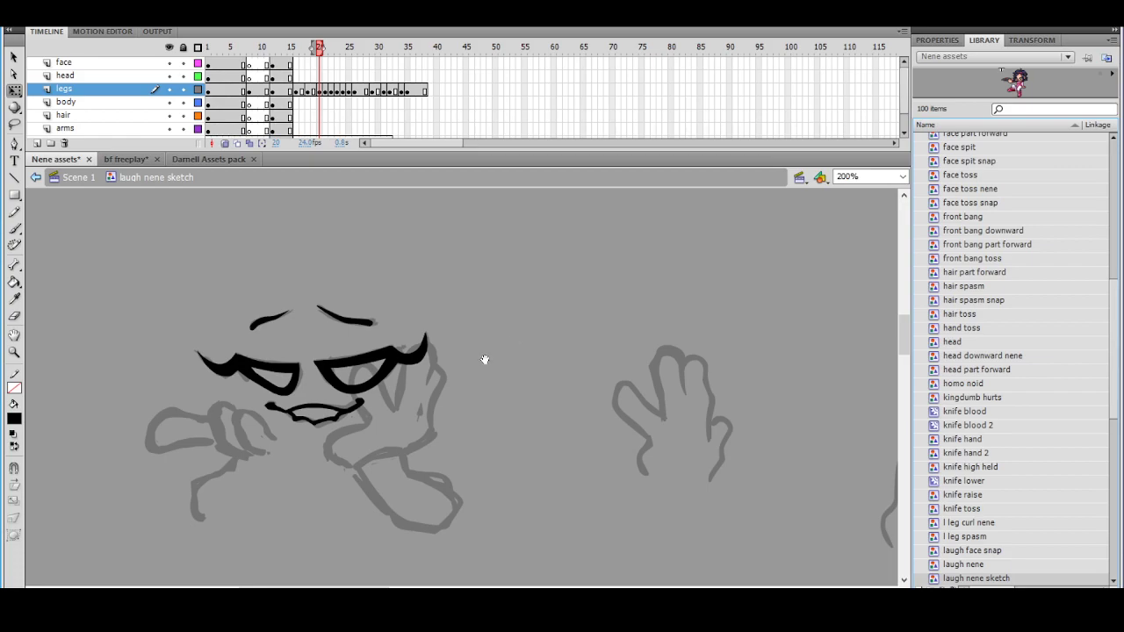
Insert an extra frame after frame 20 on the legs layer and make frame 21 a blank keyframe
drag(469, 364, 474, 353)
drag(318, 52, 318, 53)
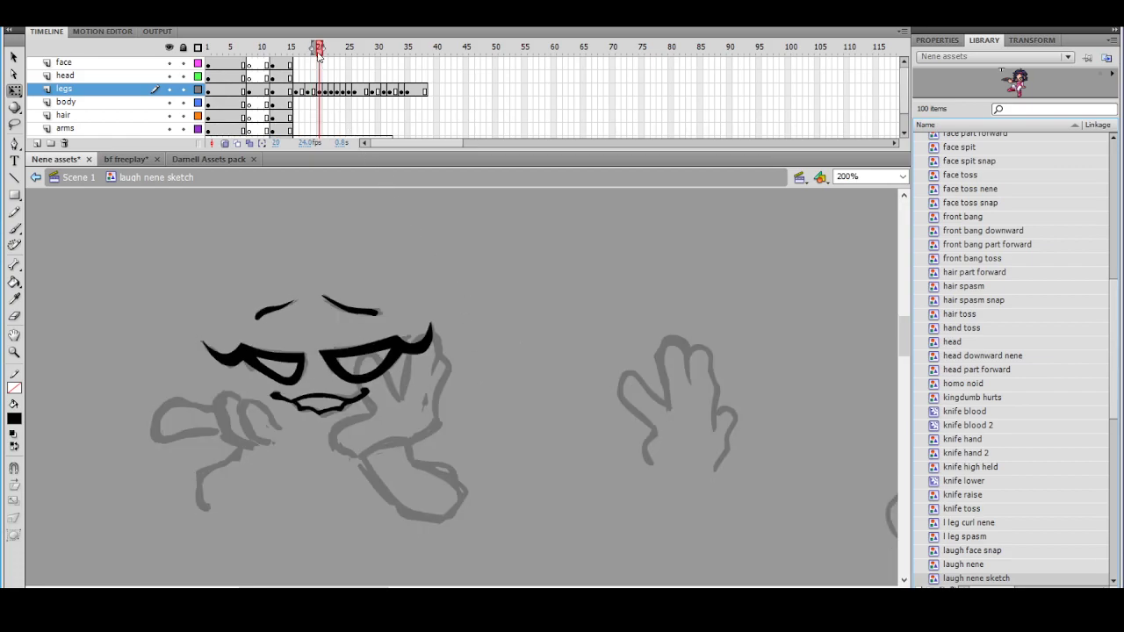
right_click(321, 92)
click(355, 158)
right_click(326, 91)
click(367, 205)
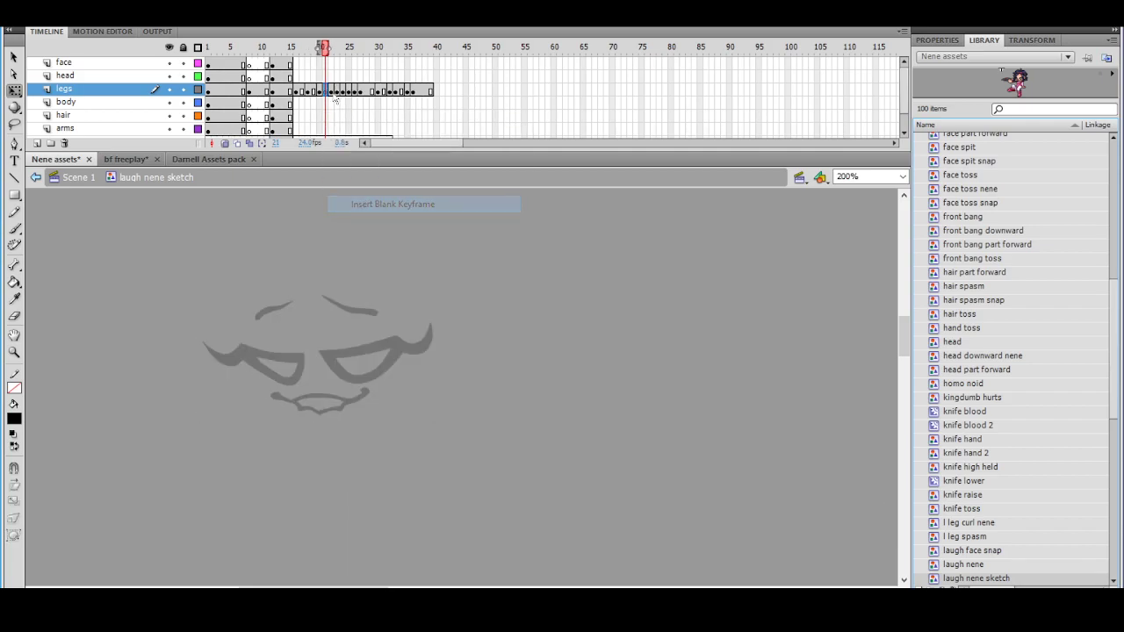
Adjust the onion-skin range around blank frame 21 so it covers frames 20 and 22
click(318, 46)
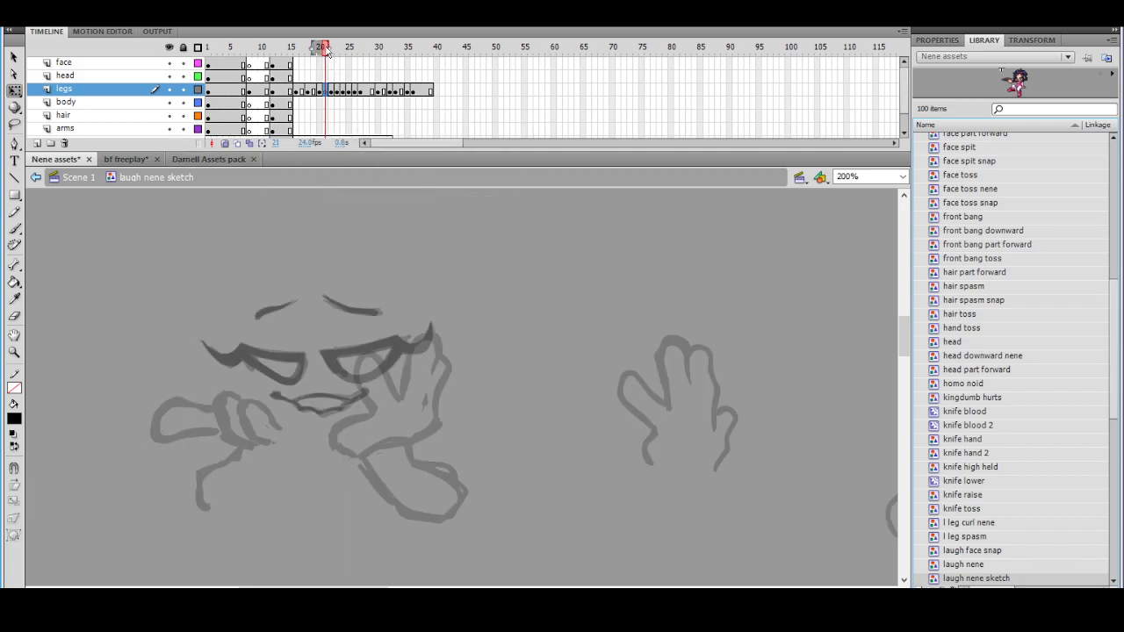
click(334, 92)
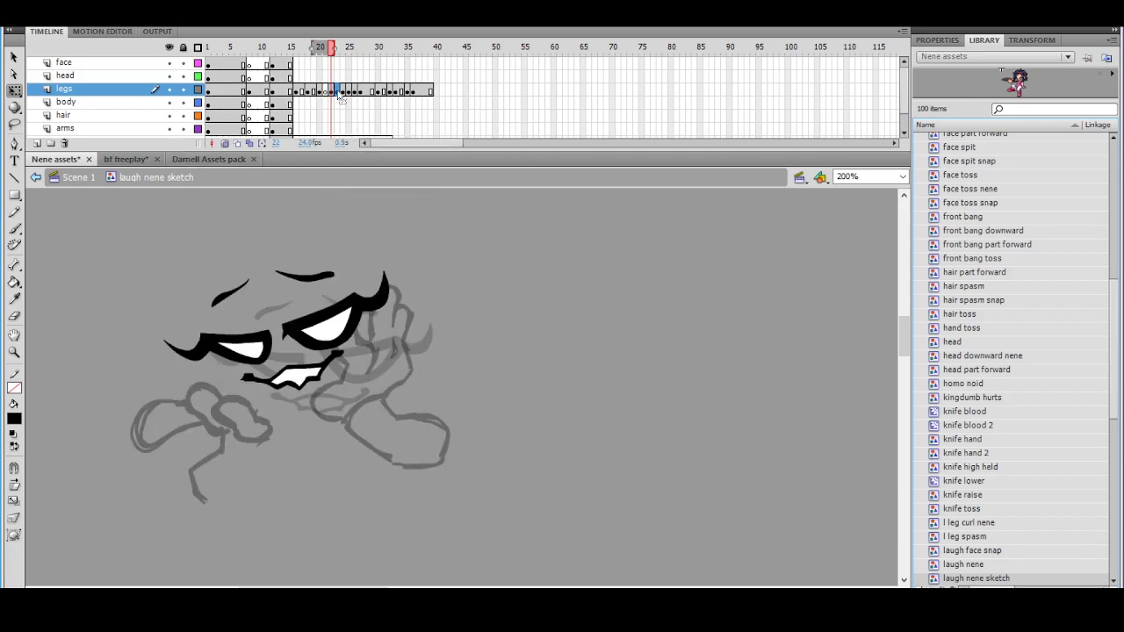
click(331, 93)
click(326, 92)
drag(307, 48, 336, 50)
mouse_move(422, 294)
mouse_down()
mouse_move(410, 252)
mouse_move(415, 297)
mouse_up()
click(303, 91)
click(325, 93)
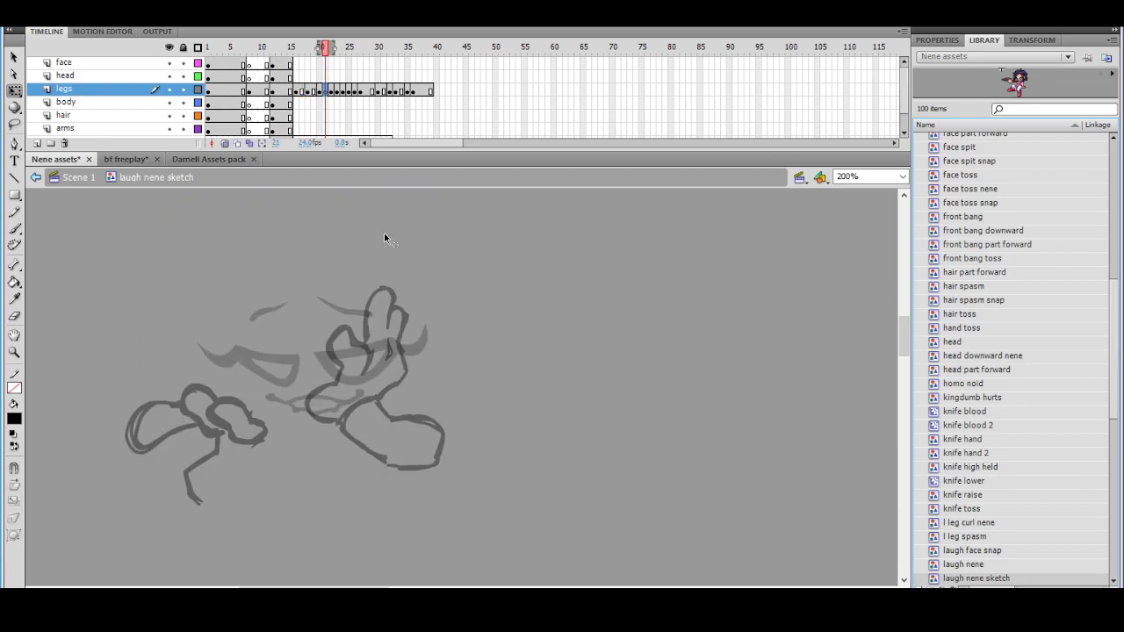
Set the zoom to 125% and choose the third-smallest brush size, testing strokes beside the head on frame 16
key(b)
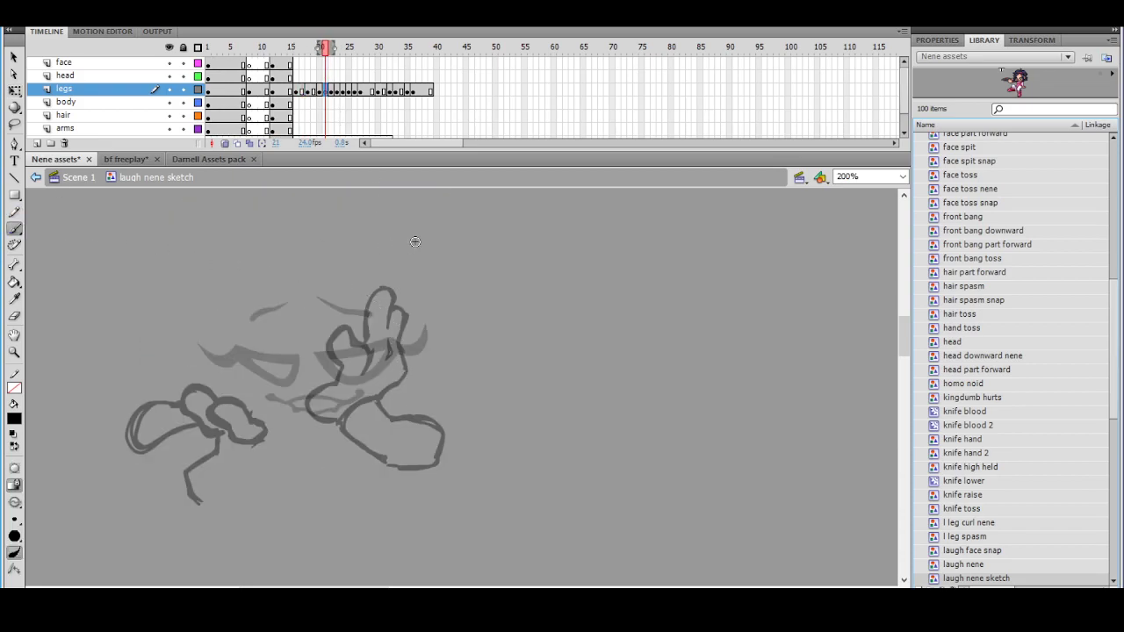
click(297, 92)
drag(543, 269, 511, 342)
key(ctrl+z)
click(866, 179)
text(125)
key(Return)
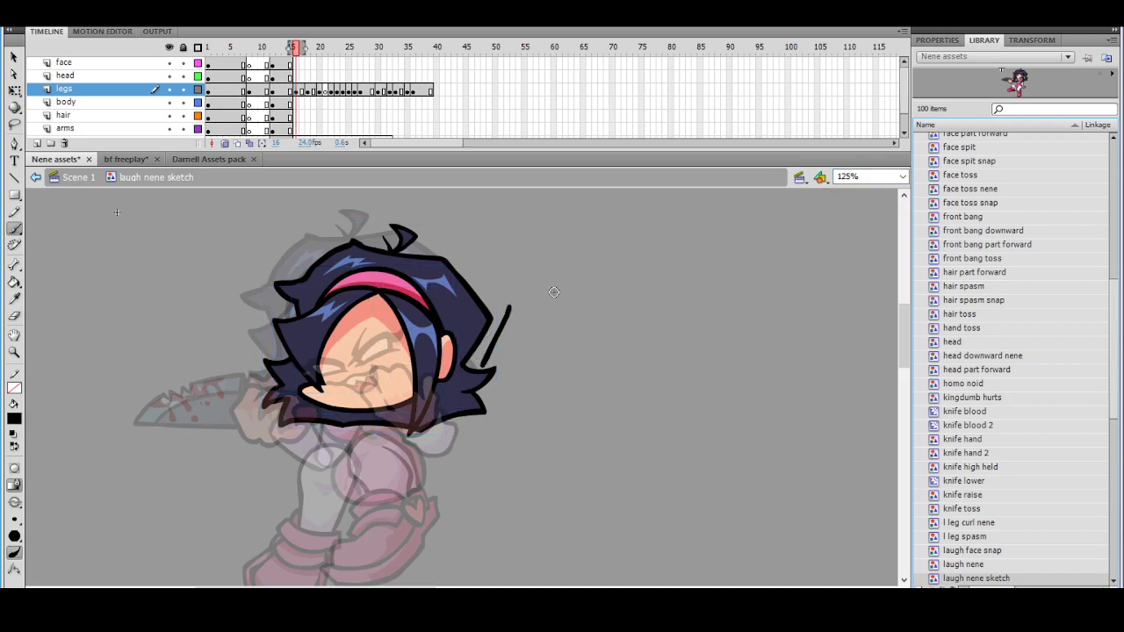
click(14, 519)
click(58, 456)
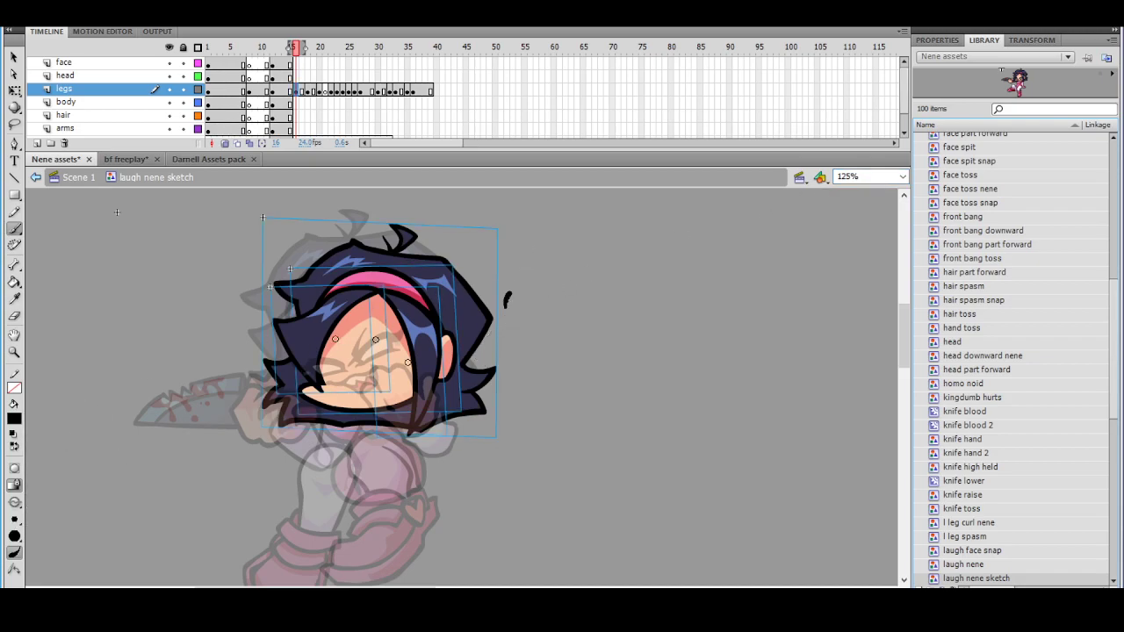
click(14, 519)
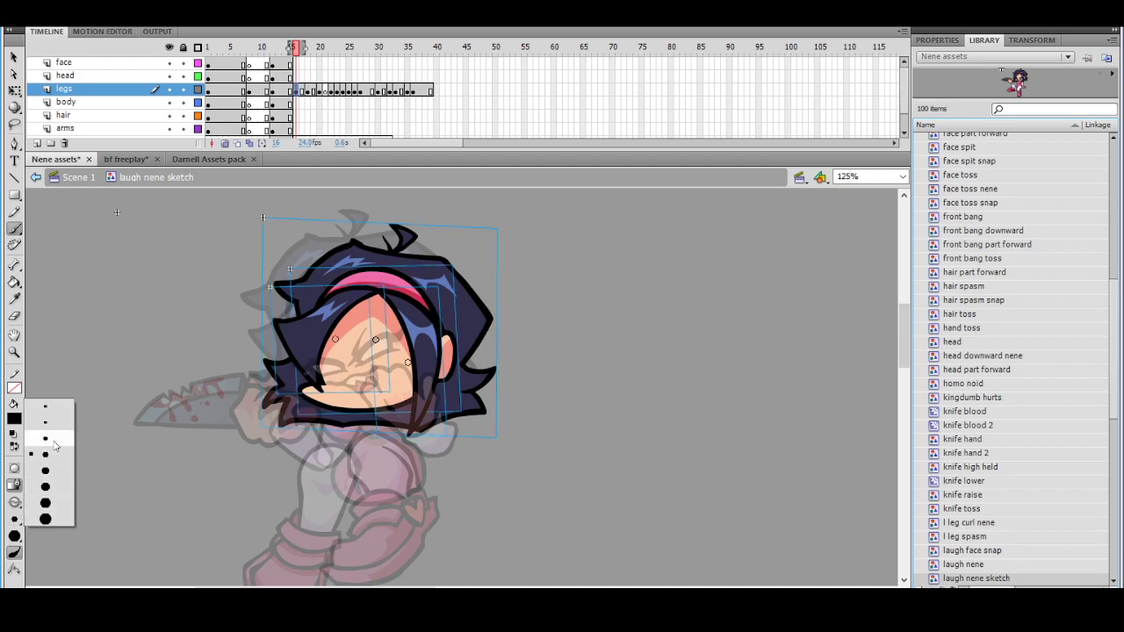
click(61, 440)
mouse_move(507, 303)
mouse_down()
mouse_move(476, 355)
mouse_move(414, 321)
mouse_up()
key(ctrl+z)
click(328, 91)
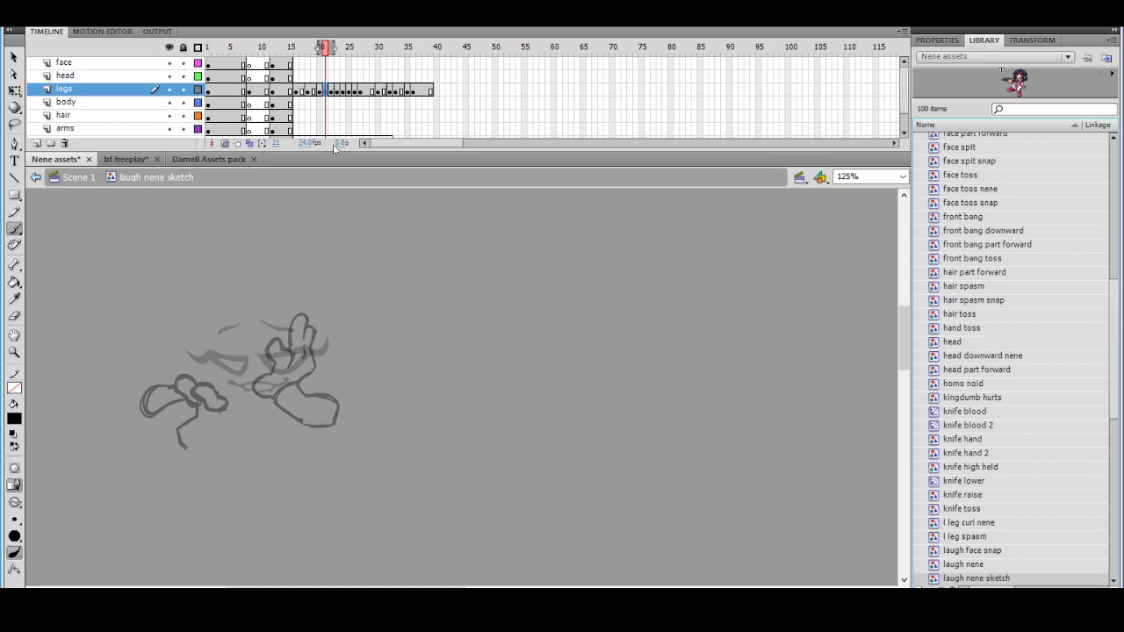
Ink the open hand and its sleeve over the sketch on frame 21, undoing stray strokes
drag(298, 389, 309, 375)
drag(313, 341, 303, 330)
key(ctrl+z)
mouse_move(278, 337)
mouse_down()
mouse_move(272, 372)
mouse_move(255, 385)
mouse_move(271, 397)
mouse_move(281, 386)
mouse_move(274, 404)
mouse_move(338, 406)
mouse_move(309, 428)
mouse_move(334, 423)
mouse_move(367, 327)
mouse_move(427, 348)
mouse_up()
key(ctrl+z)
mouse_move(346, 376)
mouse_down()
mouse_move(371, 340)
mouse_move(439, 336)
mouse_up()
key(ctrl+z)
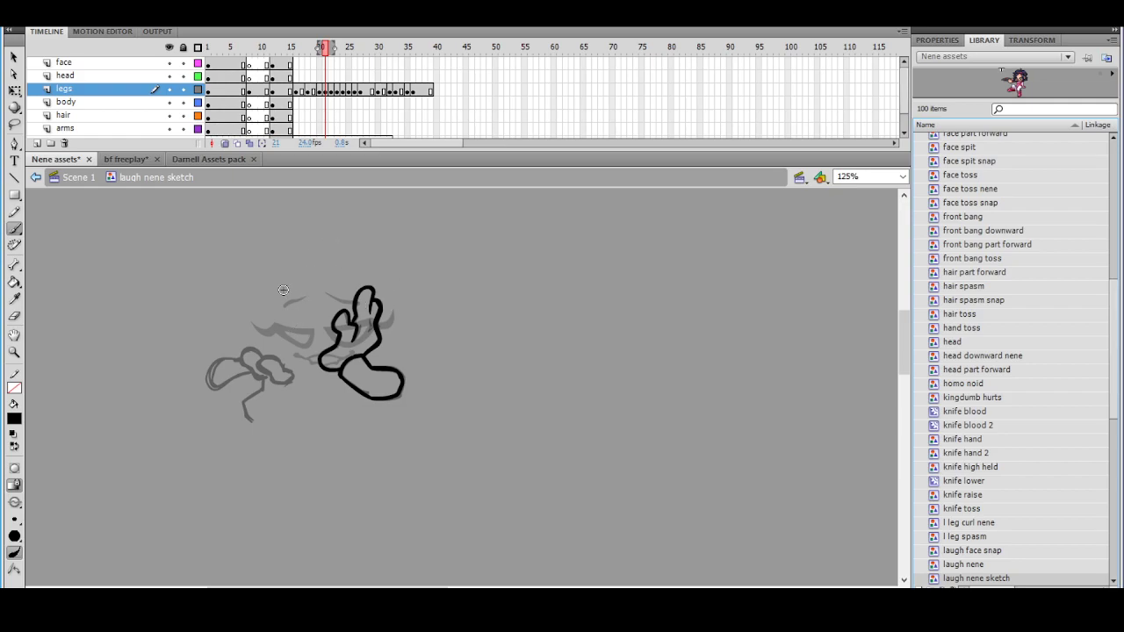
Ink the closed hand's fingers and thumb over the sketch on frame 21, redrawing strokes that miss the line
mouse_move(287, 375)
mouse_down()
mouse_move(256, 365)
mouse_move(261, 375)
mouse_move(290, 378)
mouse_move(269, 355)
mouse_move(257, 364)
mouse_move(267, 378)
mouse_move(281, 380)
mouse_move(282, 367)
mouse_move(292, 380)
mouse_move(262, 363)
mouse_move(291, 380)
mouse_move(264, 375)
mouse_move(293, 373)
mouse_up()
key(ctrl+z)
key(ctrl+z)
key(ctrl+z)
key(ctrl+z)
mouse_move(284, 371)
mouse_down()
mouse_move(259, 364)
mouse_move(281, 363)
mouse_move(259, 362)
mouse_move(288, 384)
mouse_move(283, 358)
mouse_move(241, 351)
mouse_move(266, 376)
mouse_move(263, 359)
mouse_up()
key(ctrl+z)
mouse_move(239, 360)
mouse_down()
mouse_move(209, 379)
mouse_move(235, 384)
mouse_move(252, 372)
mouse_up()
key(ctrl+z)
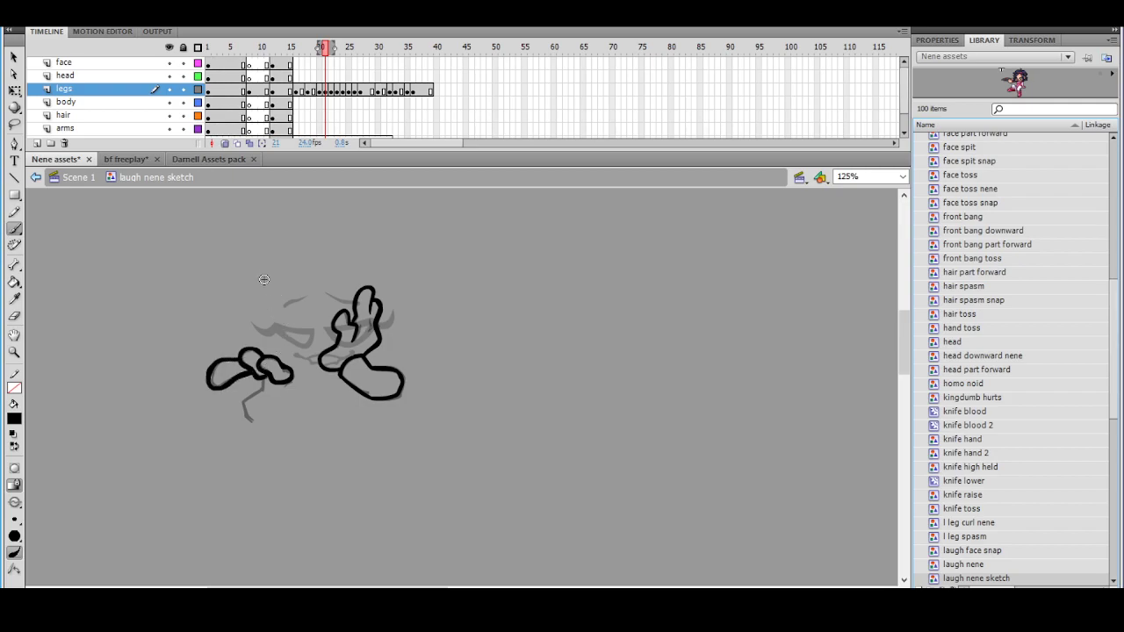
key(ctrl+z)
mouse_move(239, 359)
mouse_down()
mouse_move(210, 380)
mouse_move(256, 375)
mouse_up()
key(ctrl+z)
mouse_move(239, 357)
mouse_down()
mouse_move(211, 368)
mouse_move(218, 386)
mouse_move(254, 375)
mouse_up()
Add a small crease to the open hand's palm with Brush strokes
ctrl+click(343, 365)
drag(344, 372, 345, 353)
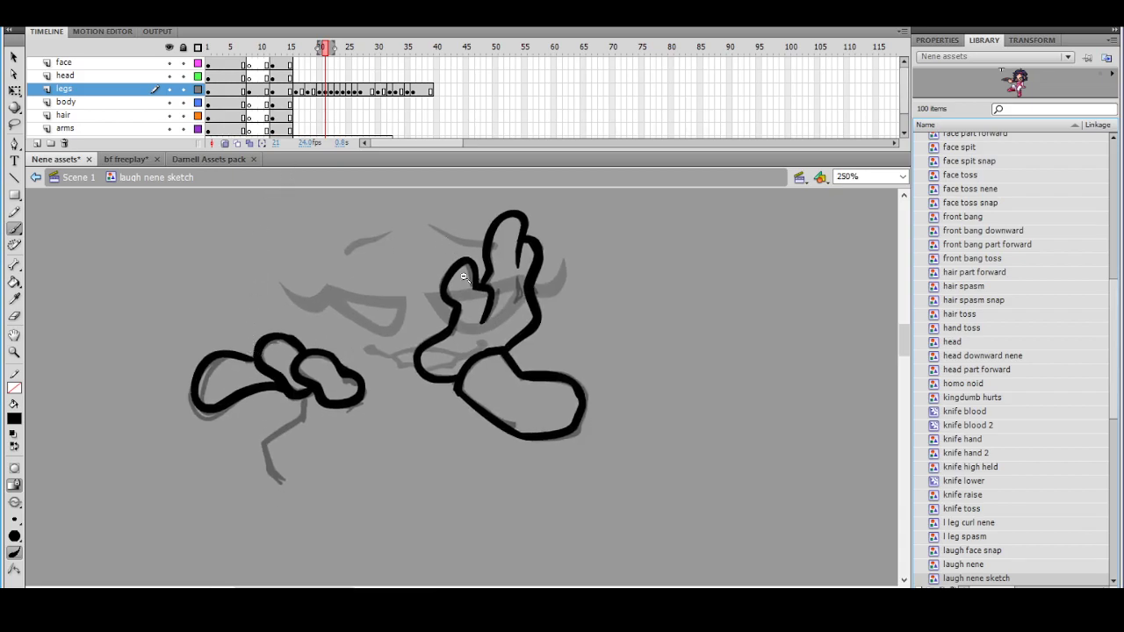
ctrl+alt+click(485, 296)
drag(486, 334, 446, 296)
ctrl+click(455, 362)
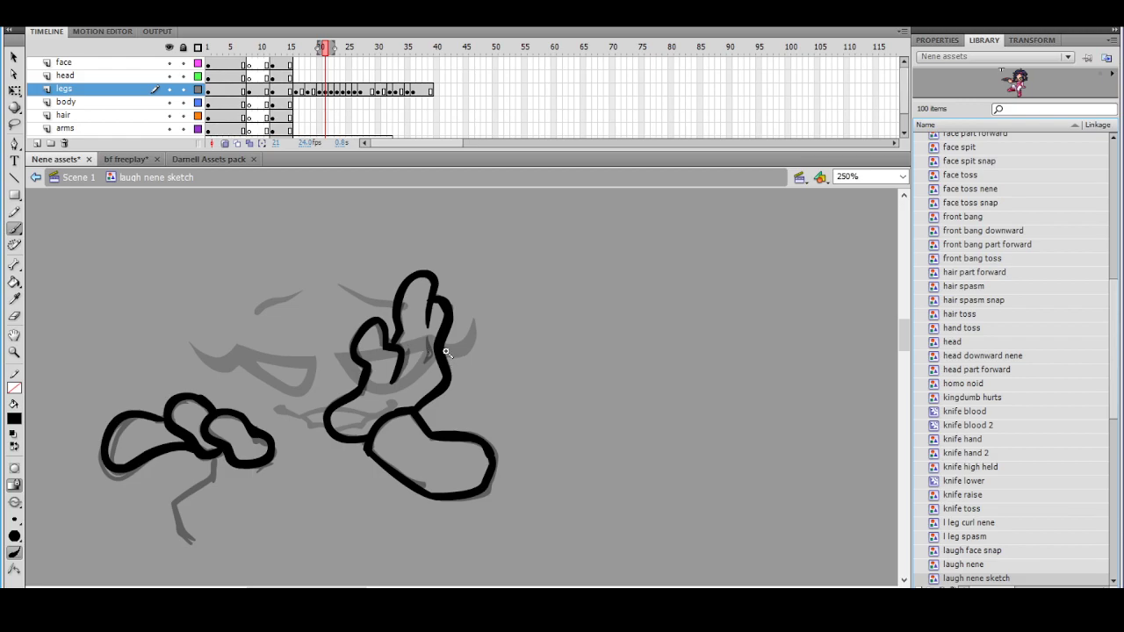
drag(428, 339, 425, 358)
key(ctrl+z)
drag(426, 339, 430, 356)
key(v)
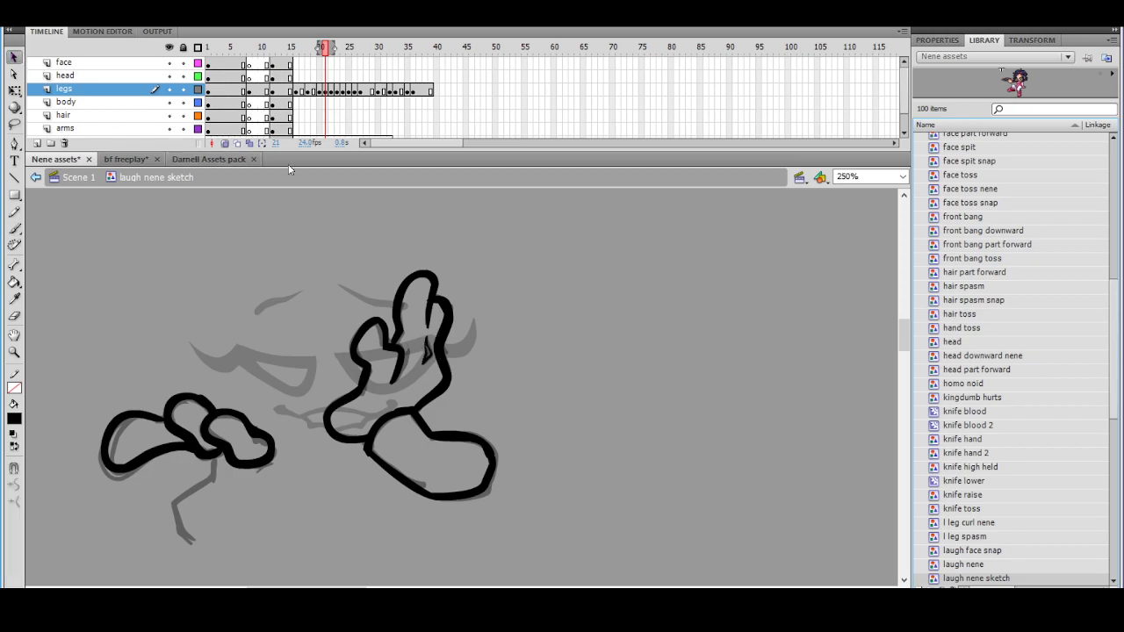
ctrl+shift+click(465, 349)
ctrl+click(461, 400)
drag(462, 399, 460, 384)
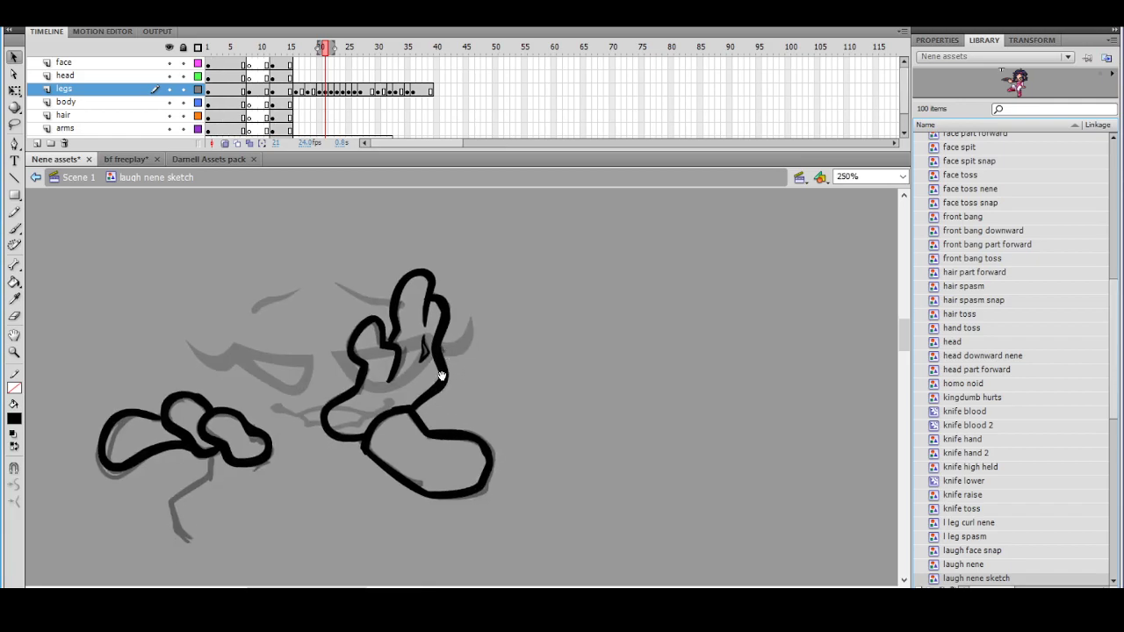
scroll(455, 351, down, 3)
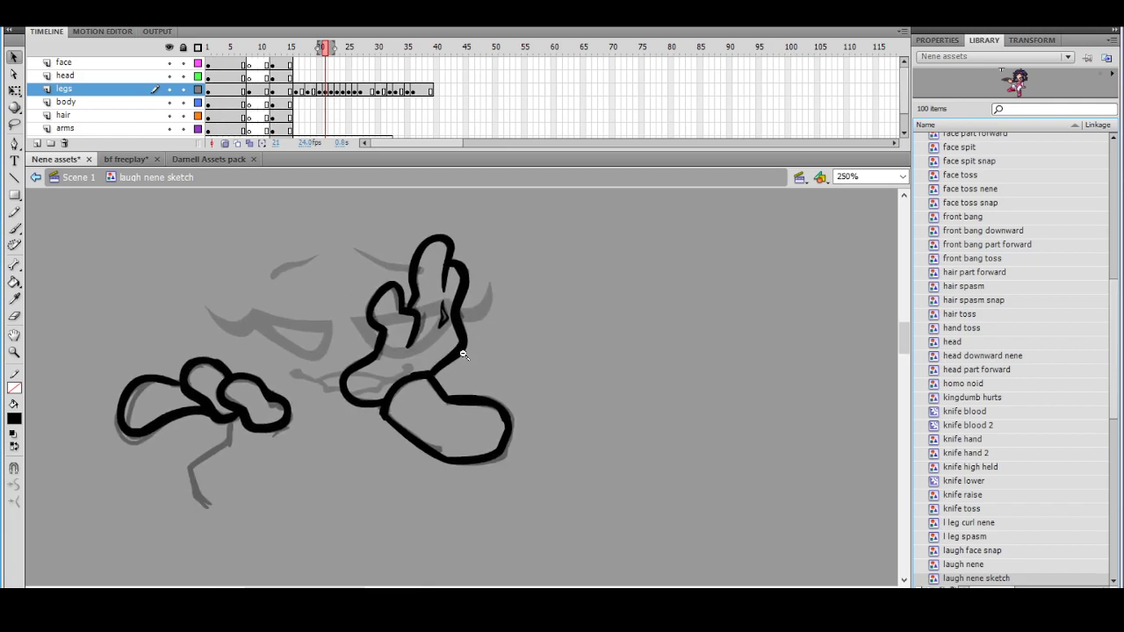
click(14, 229)
drag(295, 383, 321, 373)
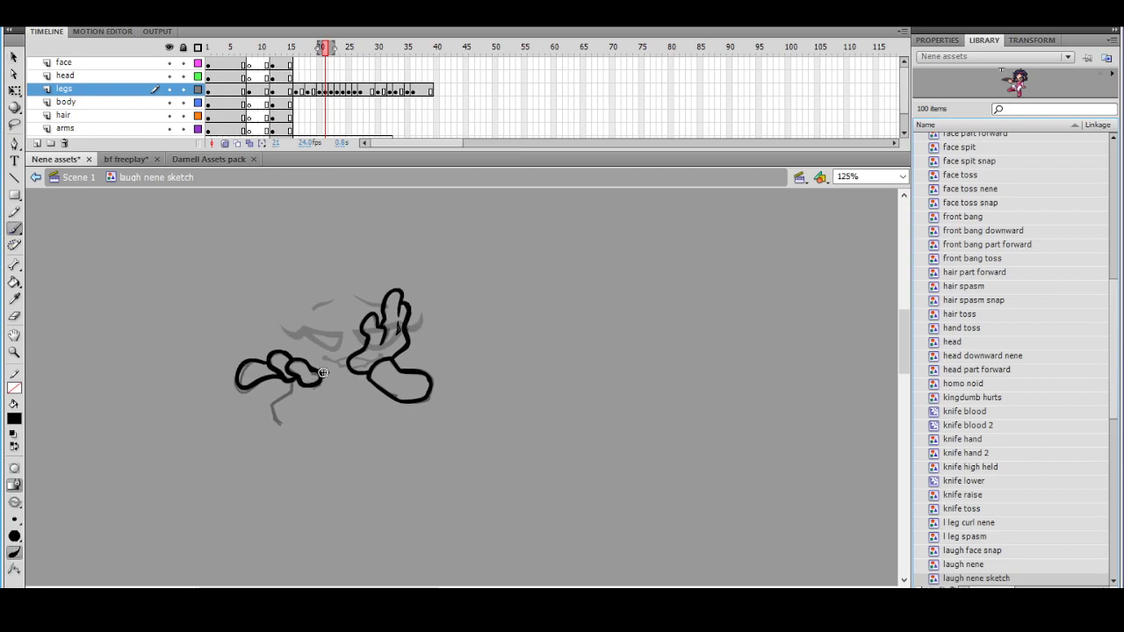
drag(442, 380, 413, 391)
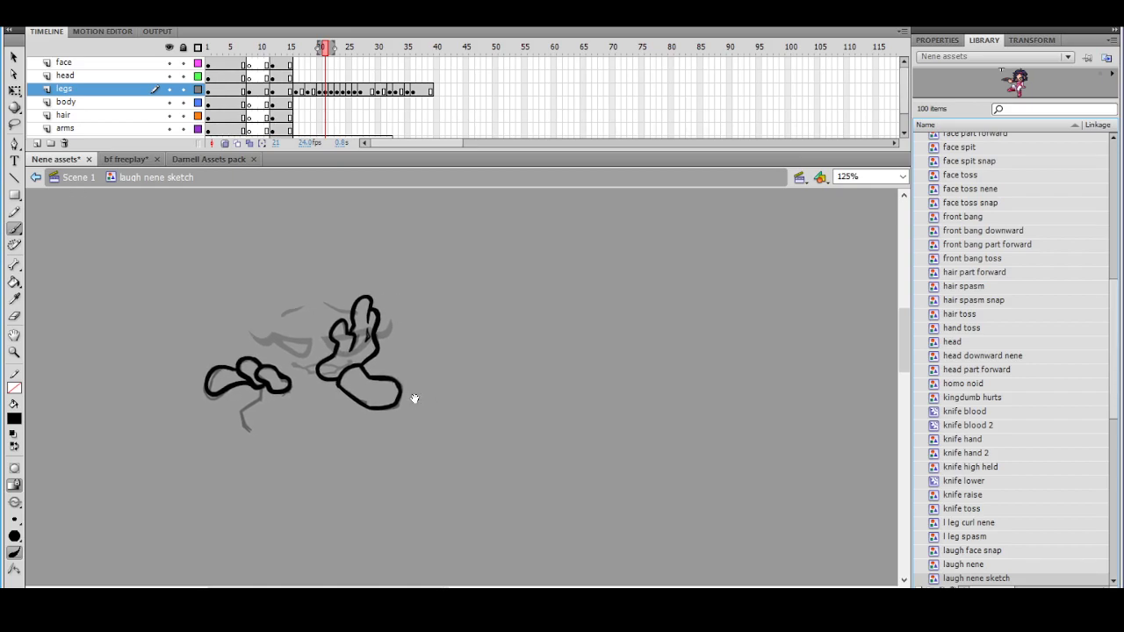
key(ctrl+equal)
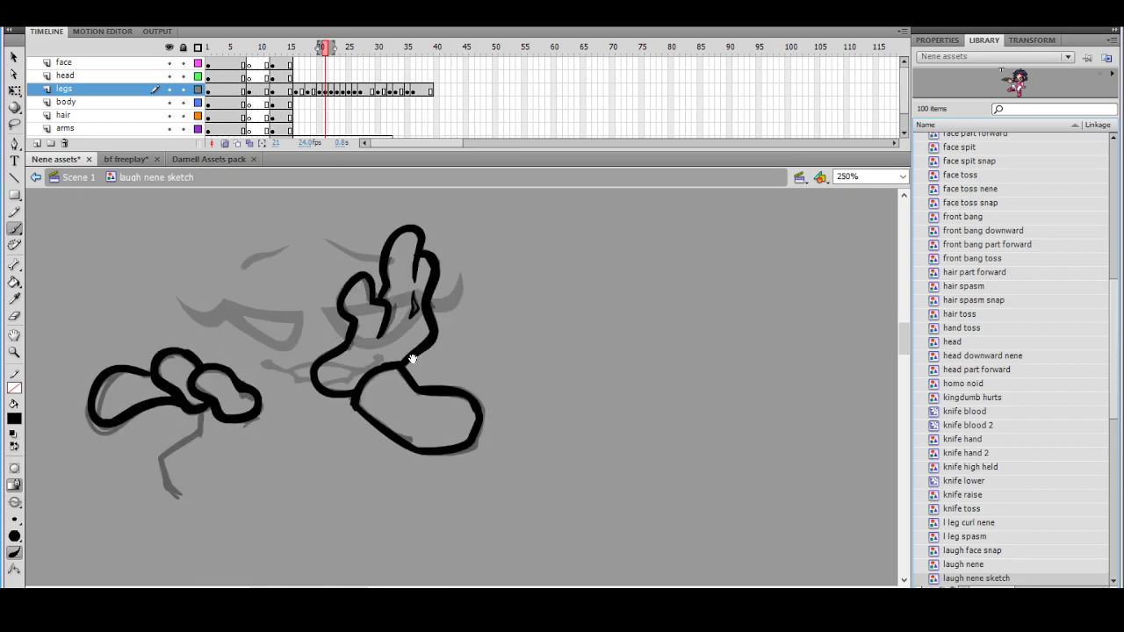
Check the inked open and closed hands against the onion-skinned sketch on frame 21
click(14, 57)
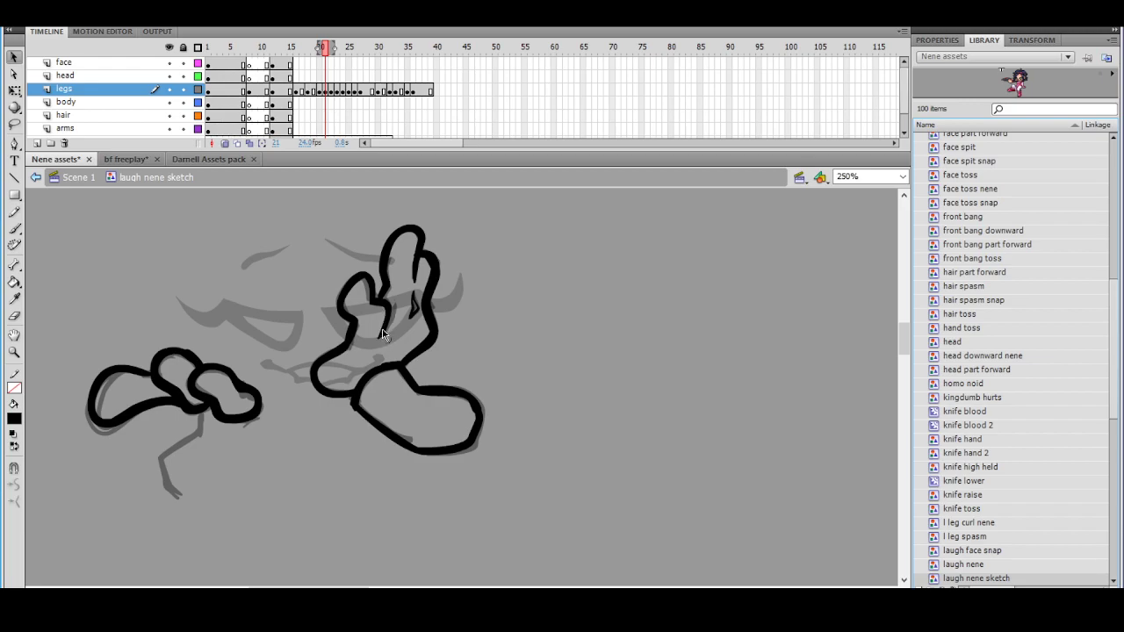
key(ctrl+minus)
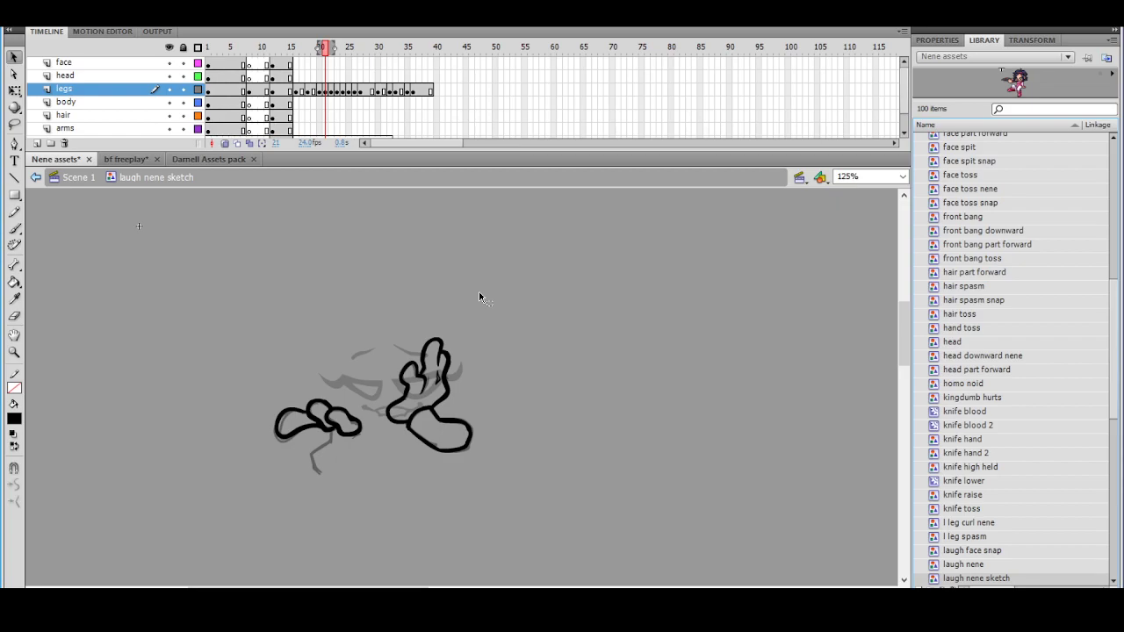
key(b)
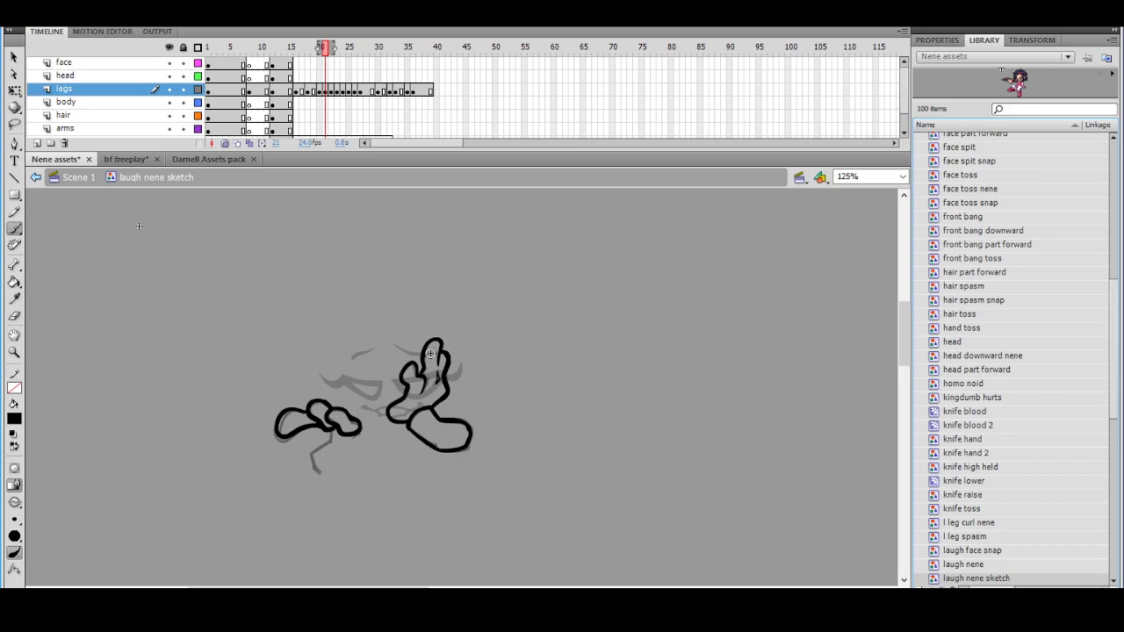
ctrl+click(359, 412)
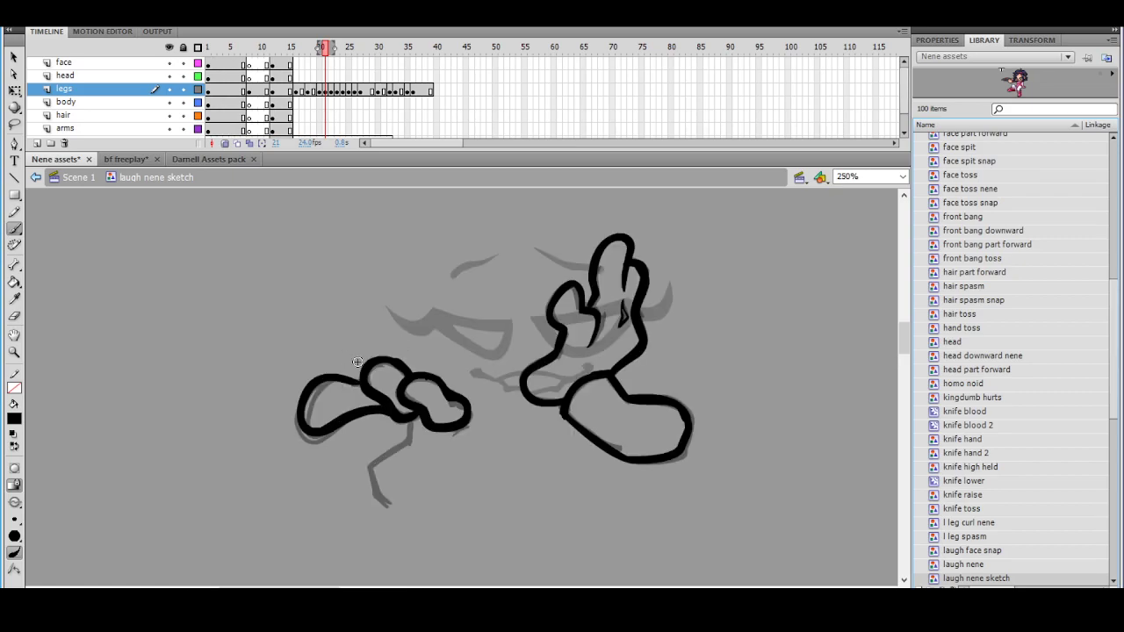
drag(304, 421, 299, 414)
key(ctrl+minus)
drag(542, 331, 520, 304)
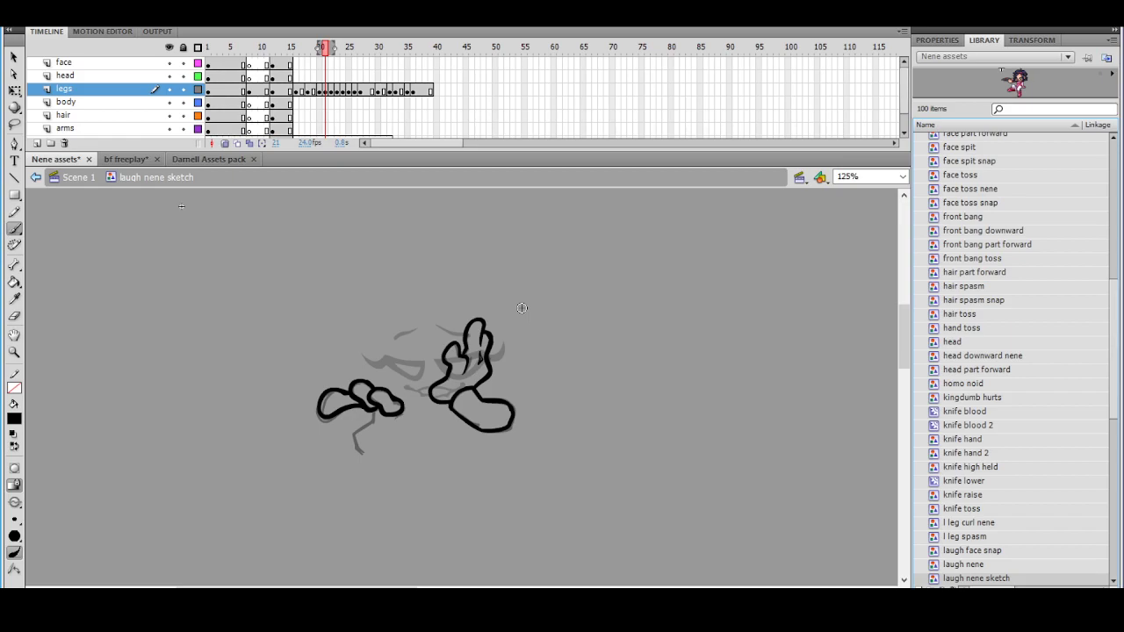
key(v)
ctrl+click(415, 383)
drag(430, 392, 428, 378)
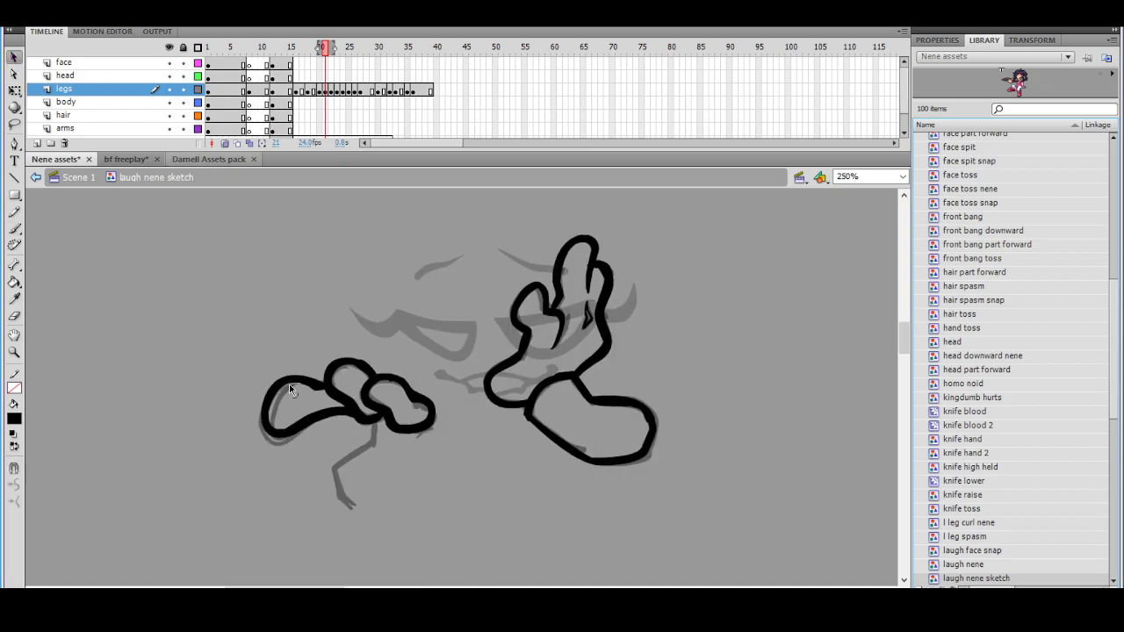
alt+click(454, 322)
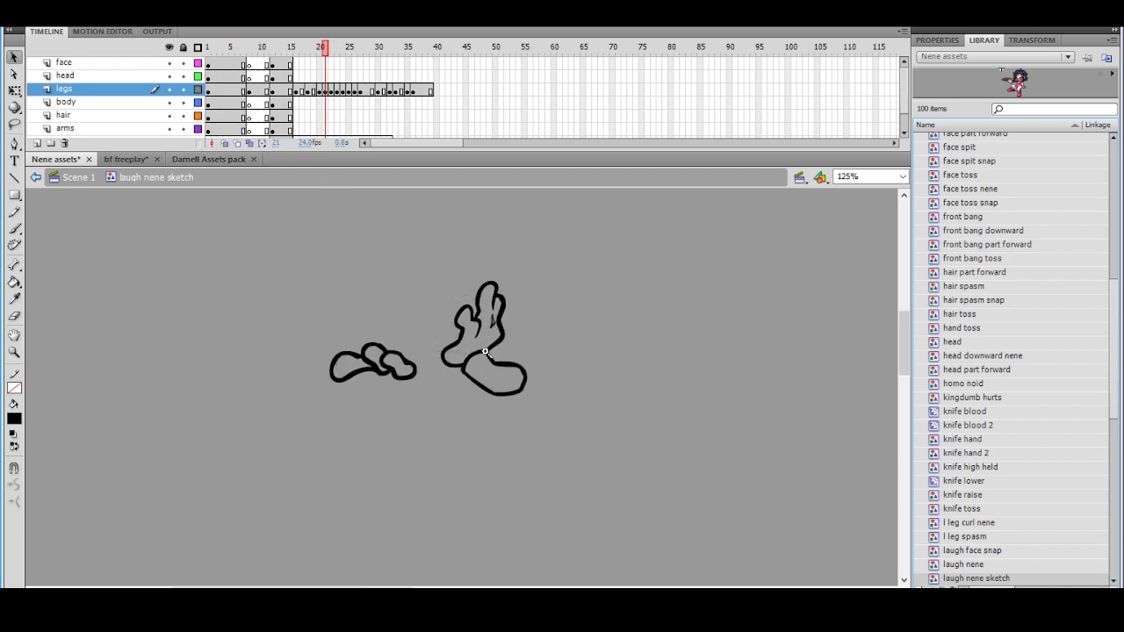
Lasso the upper outline of the closed hand's middle finger and smooth it
click(485, 350)
click(373, 337)
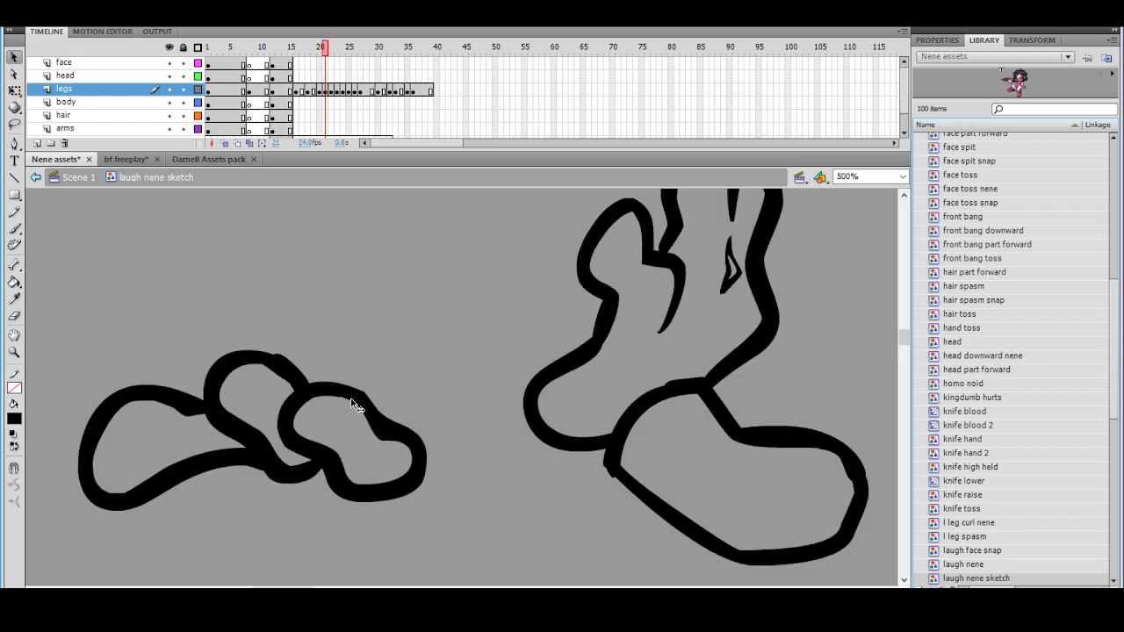
click(14, 124)
drag(281, 327, 295, 372)
key(v)
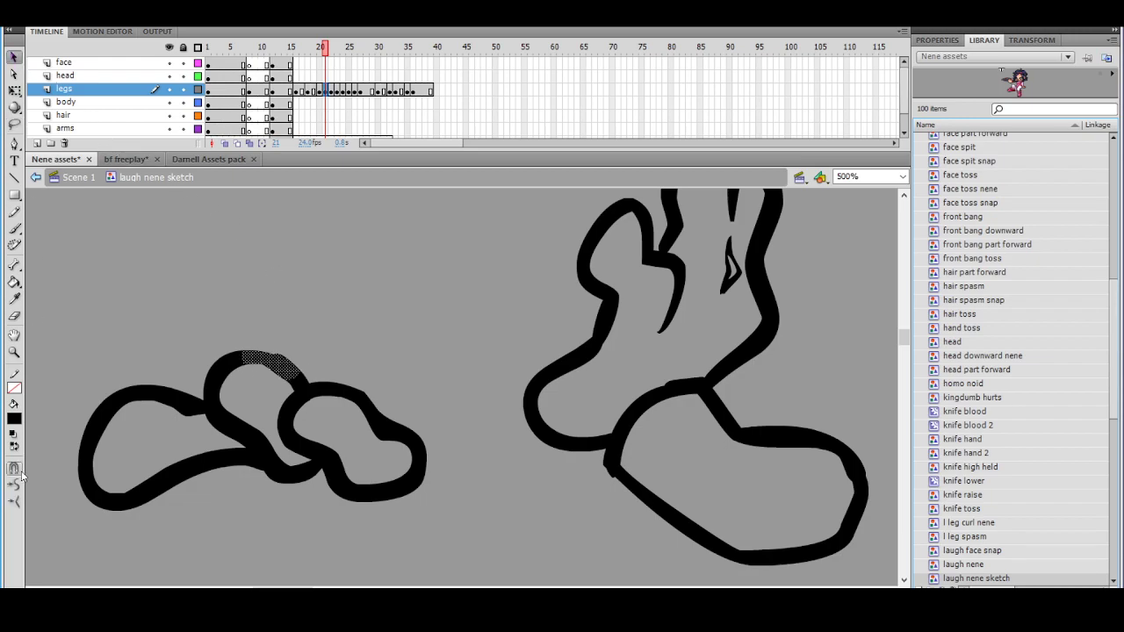
click(213, 254)
Lasso the top edge of the closed hand's rightmost finger and smooth that outline
drag(321, 266, 279, 231)
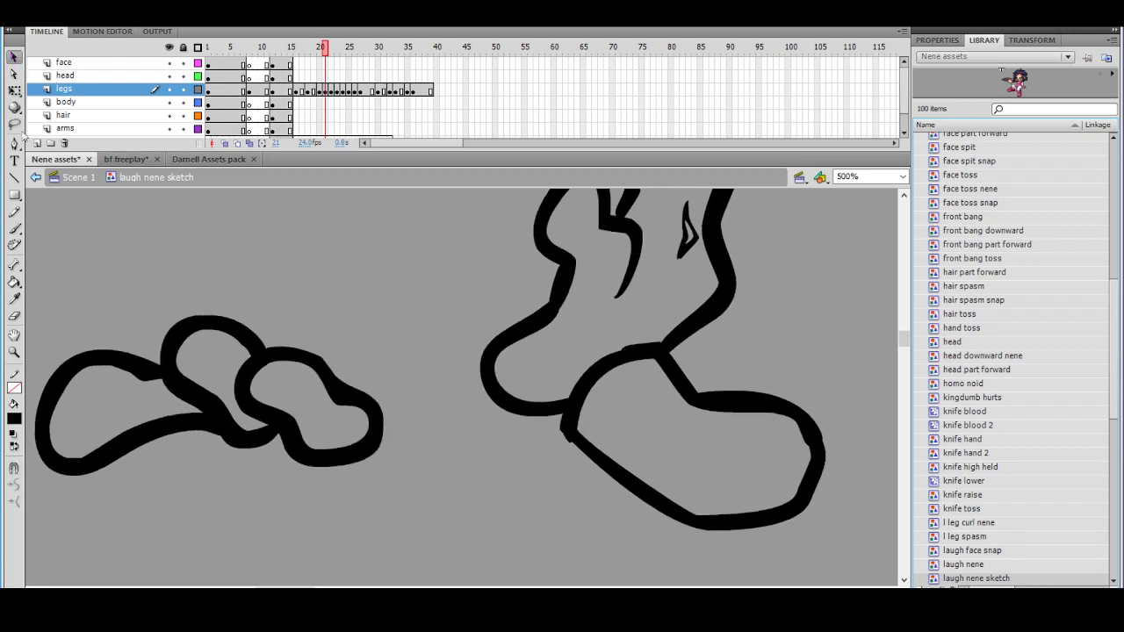
click(16, 124)
mouse_move(291, 336)
mouse_down()
mouse_move(276, 367)
mouse_move(278, 259)
mouse_up()
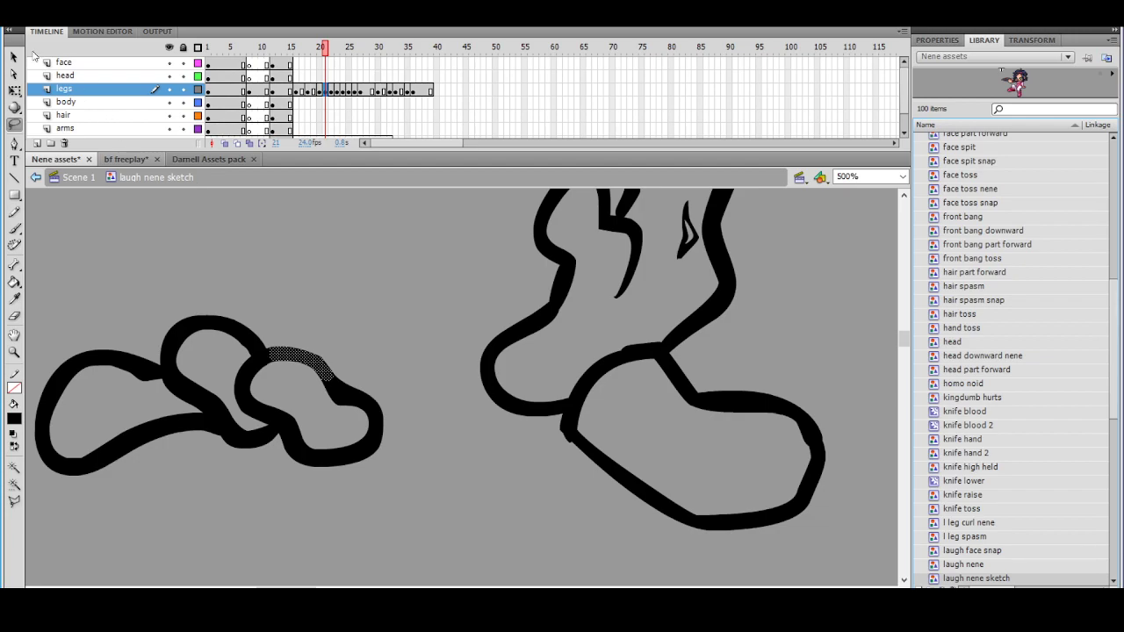
click(15, 58)
click(15, 486)
click(271, 271)
Lasso the line where the open hand meets its sleeve and smooth it
drag(697, 255, 583, 323)
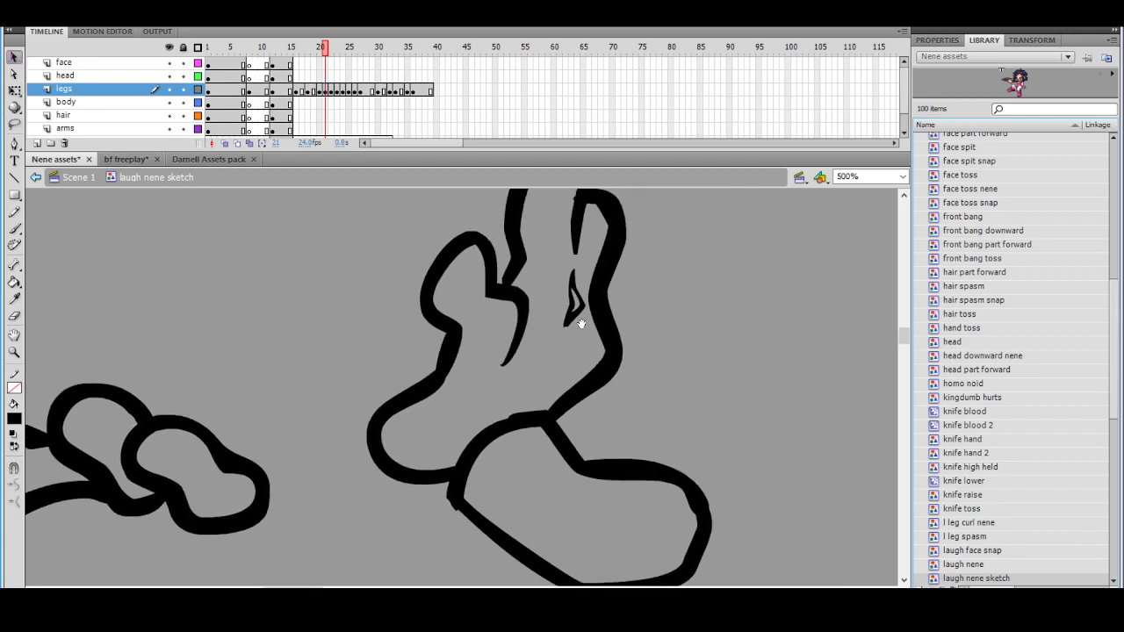
ctrl+alt+click(582, 335)
ctrl+click(481, 384)
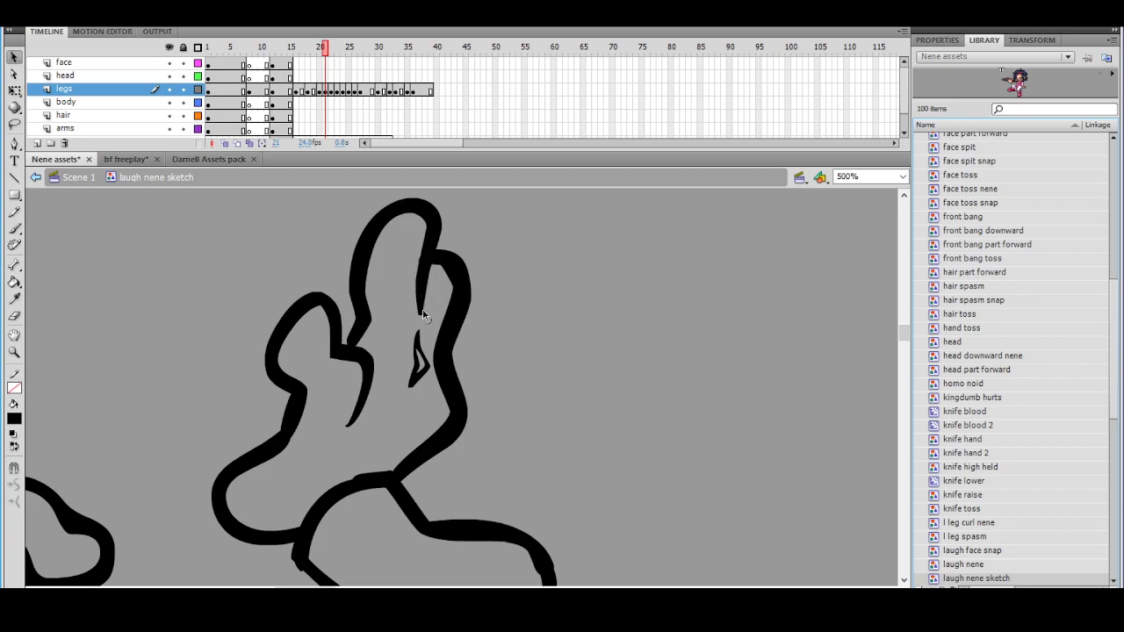
key(ctrl+minus)
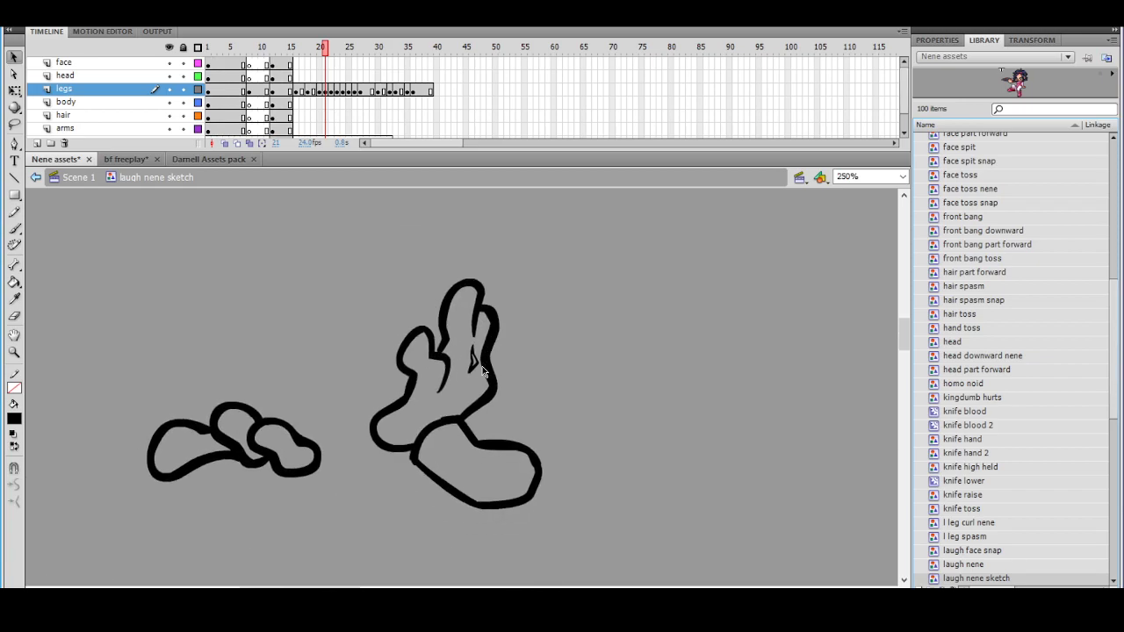
mouse_move(494, 383)
mouse_down()
mouse_move(448, 359)
mouse_move(382, 406)
mouse_move(397, 393)
mouse_up()
click(15, 124)
click(14, 57)
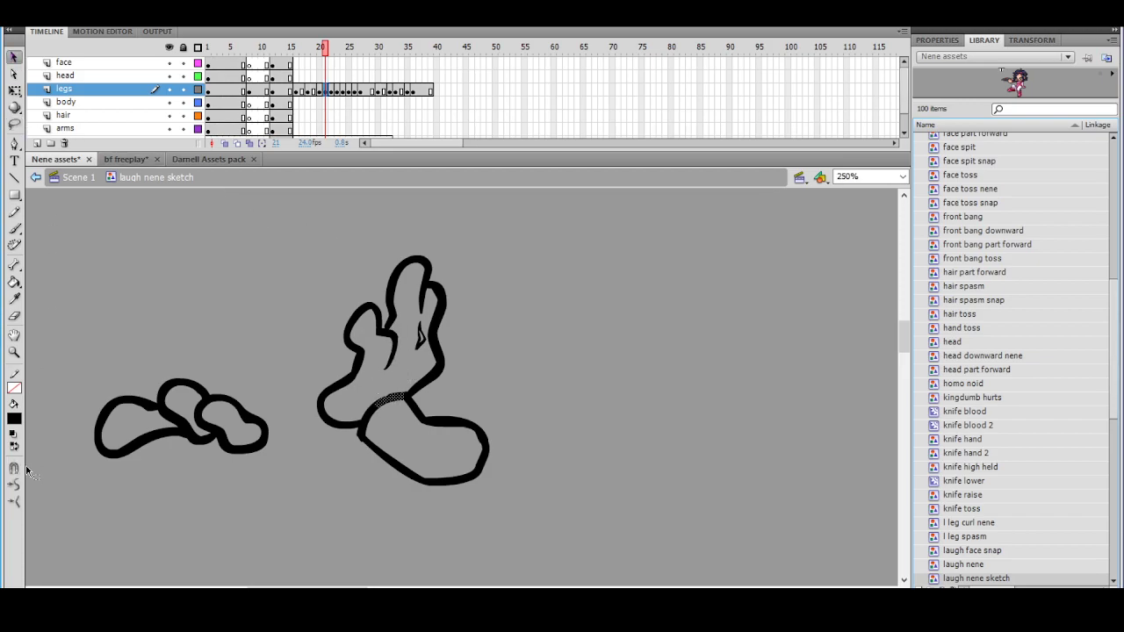
click(19, 488)
click(308, 291)
Review the cleaned-up hands on frame 21 by scrubbing through the neighbouring frames
drag(465, 318, 562, 333)
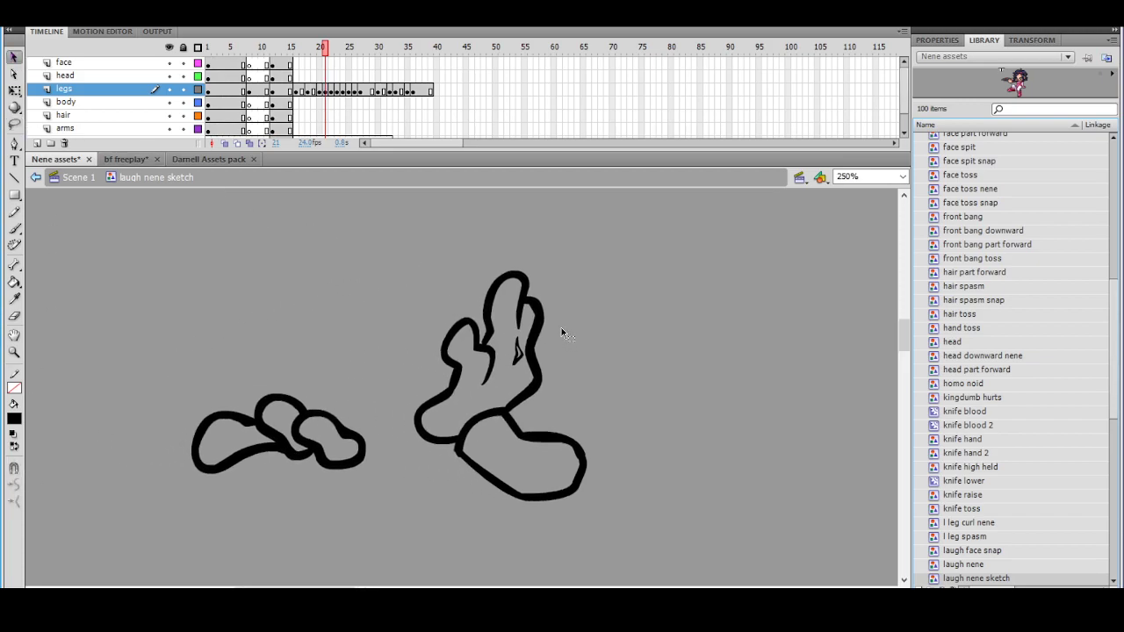
key(b)
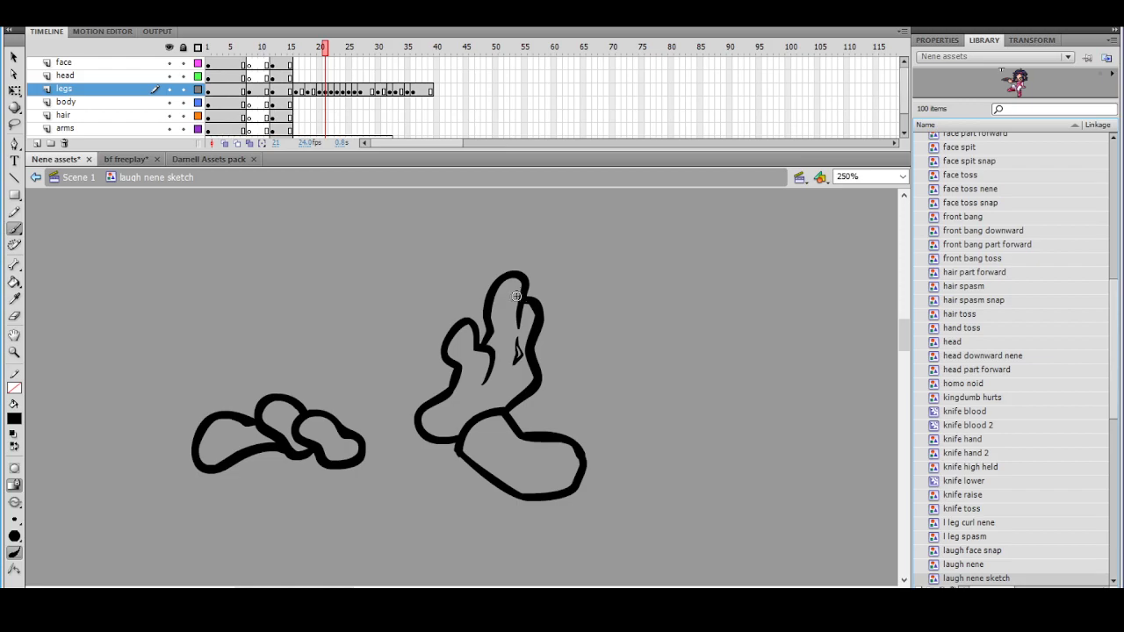
key(ctrl+minus)
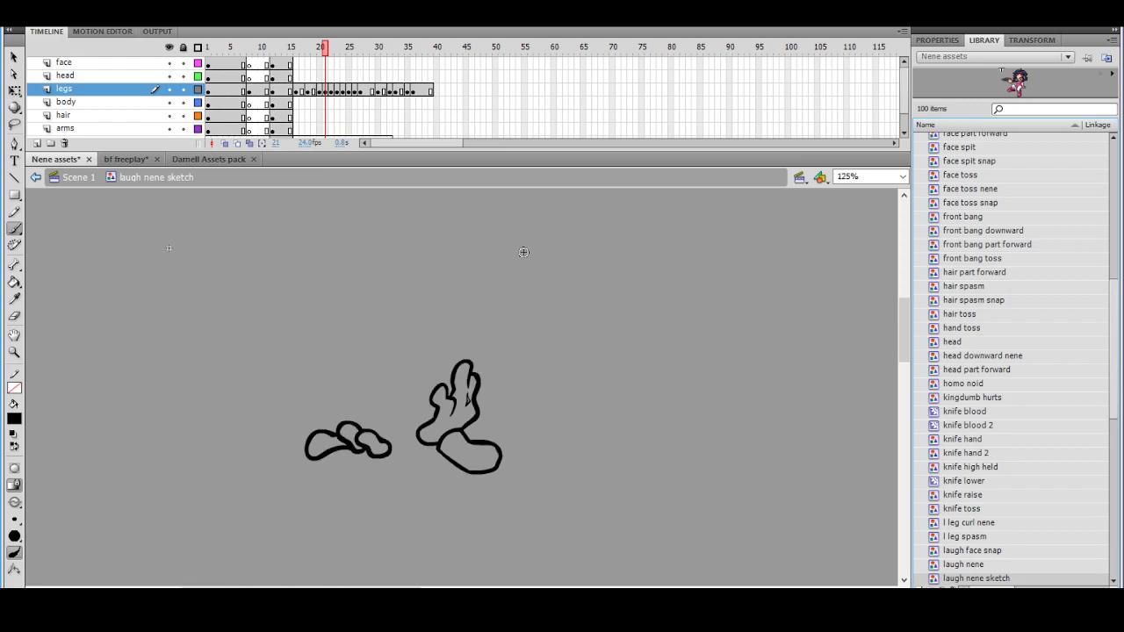
key(ctrl+equal)
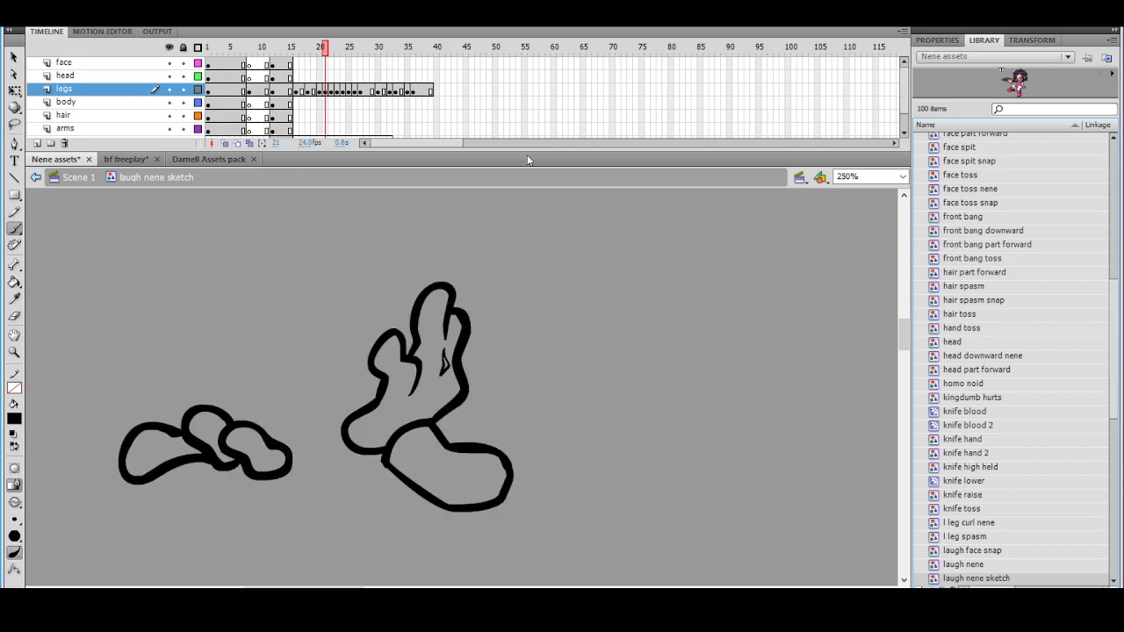
drag(324, 51, 324, 51)
mouse_move(321, 46)
mouse_down()
mouse_move(338, 63)
mouse_move(326, 61)
mouse_up()
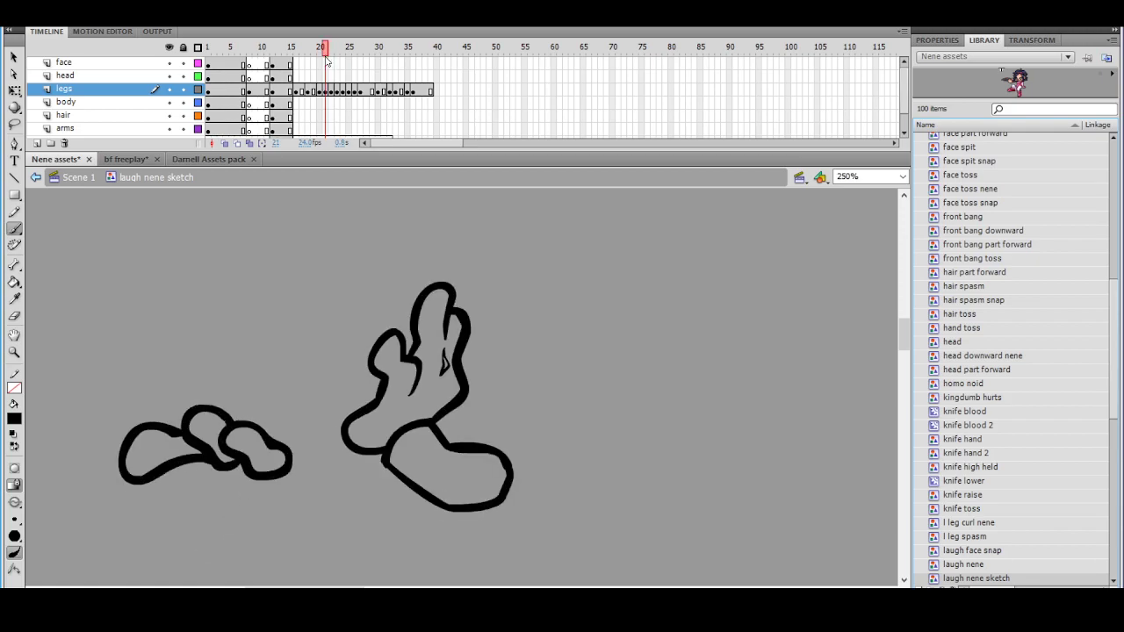
Try a Brush stroke on the open hand's short finger with onion skinning on, and undo it
click(228, 143)
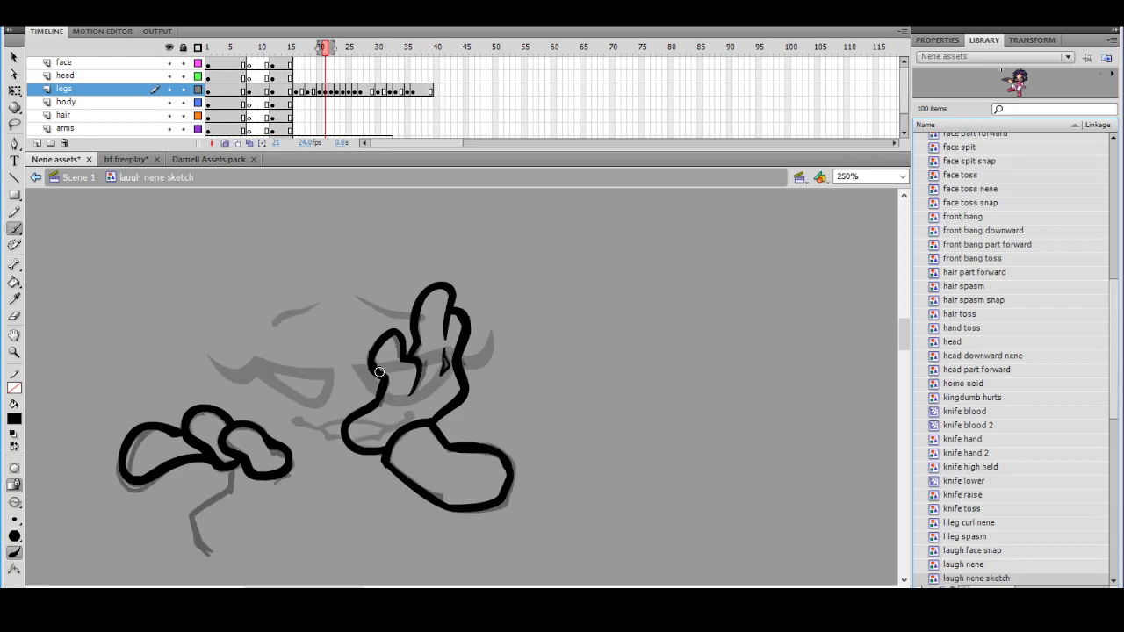
key(v)
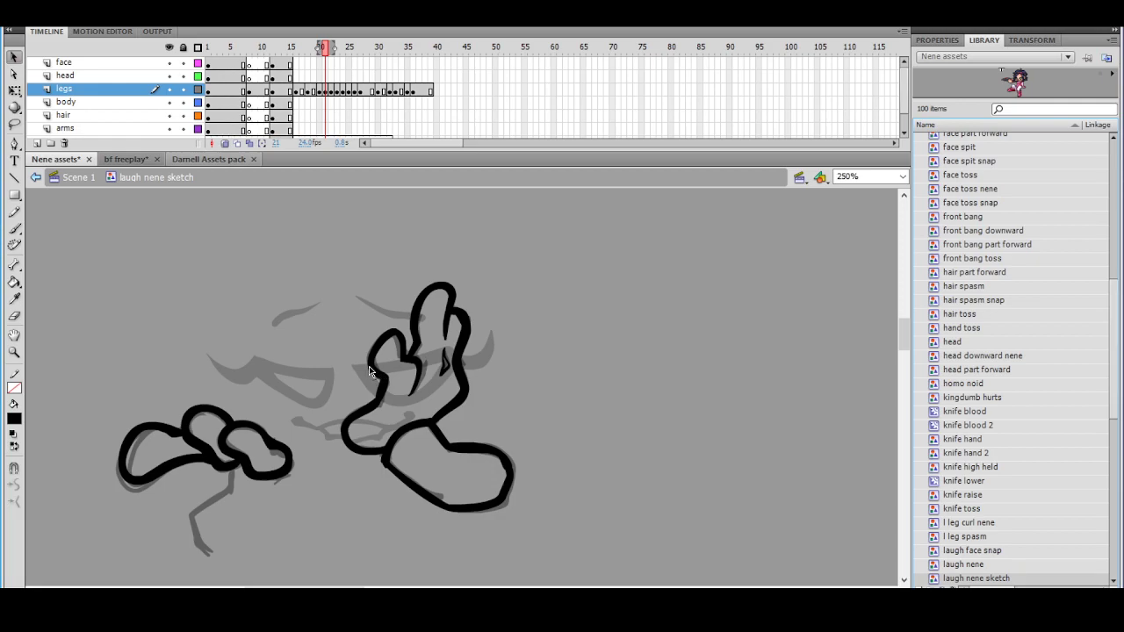
key(b)
drag(397, 335, 403, 351)
key(ctrl+z)
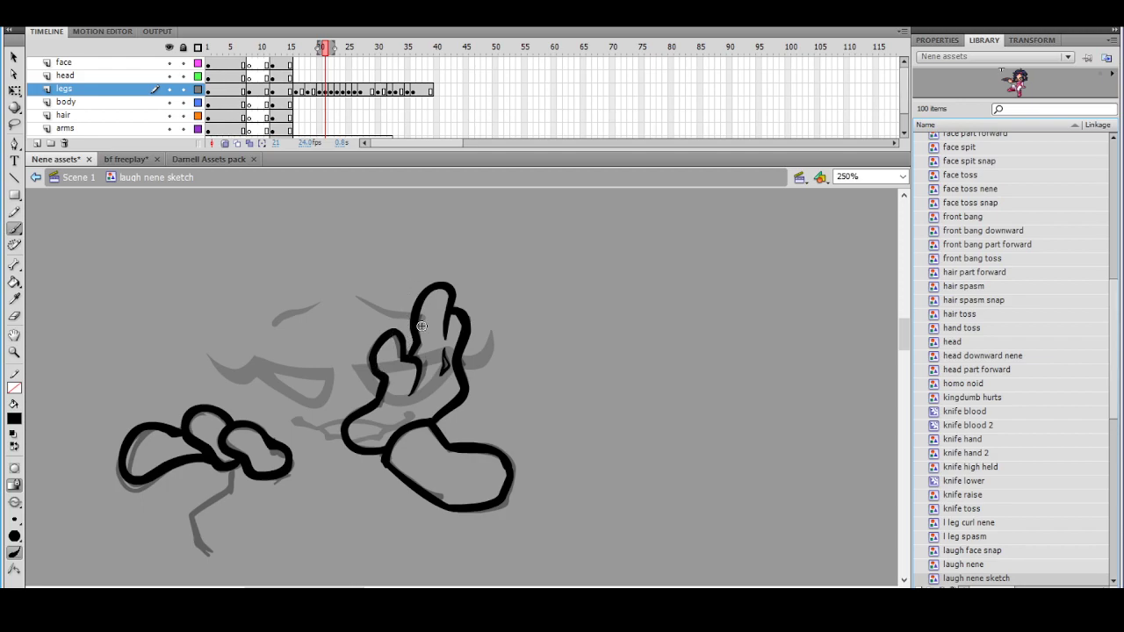
ctrl+shift+click(471, 324)
drag(483, 352, 453, 319)
ctrl+click(442, 373)
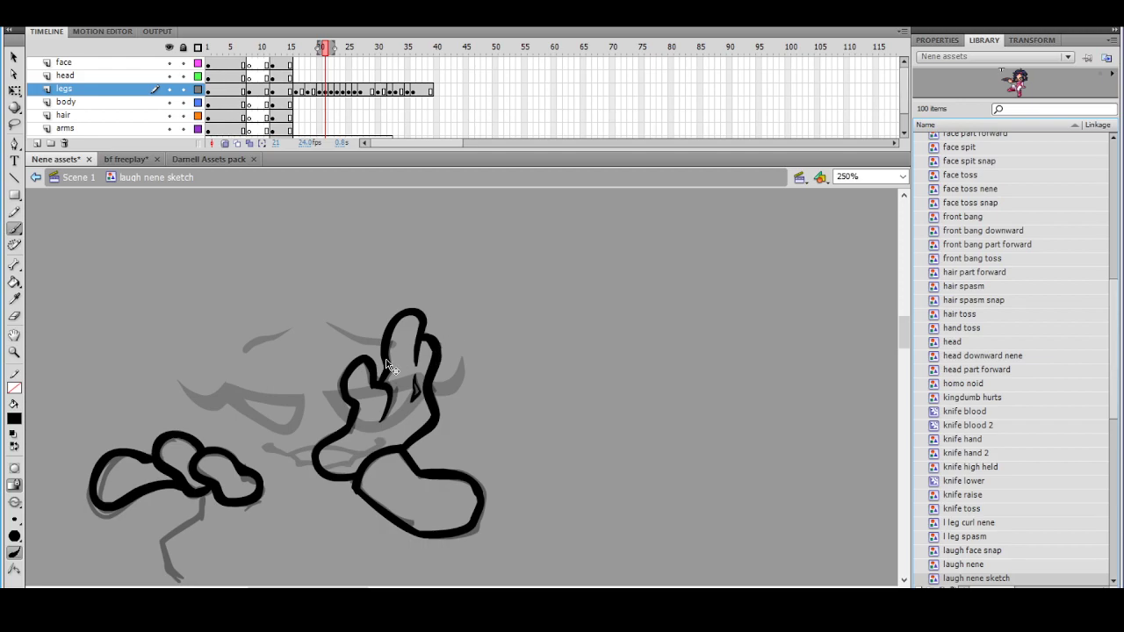
ctrl+shift+click(444, 361)
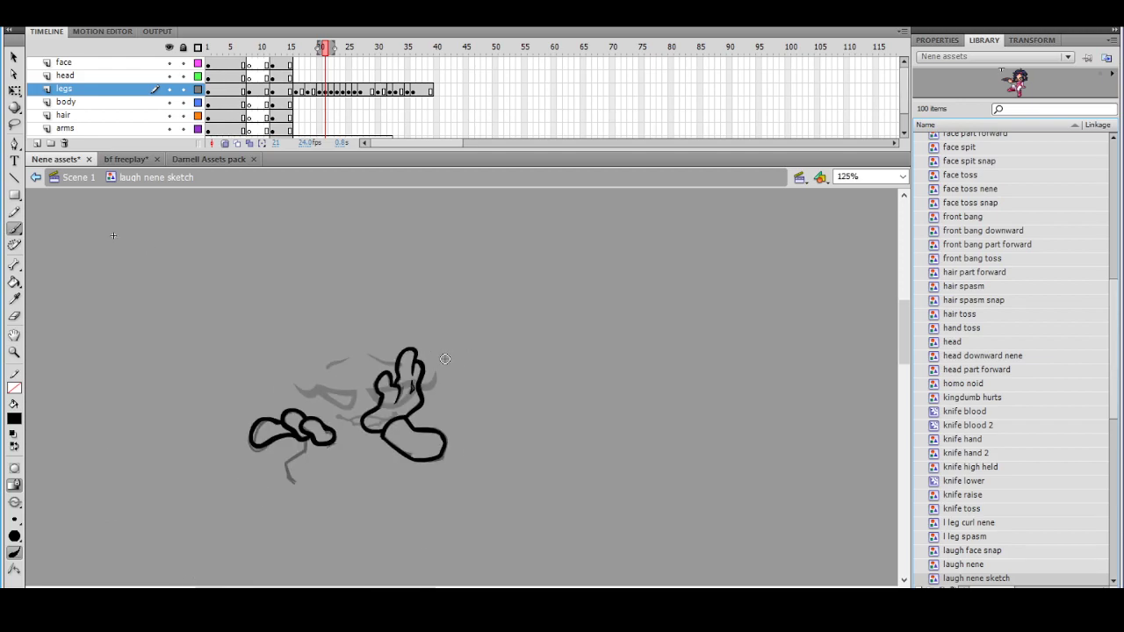
click(225, 143)
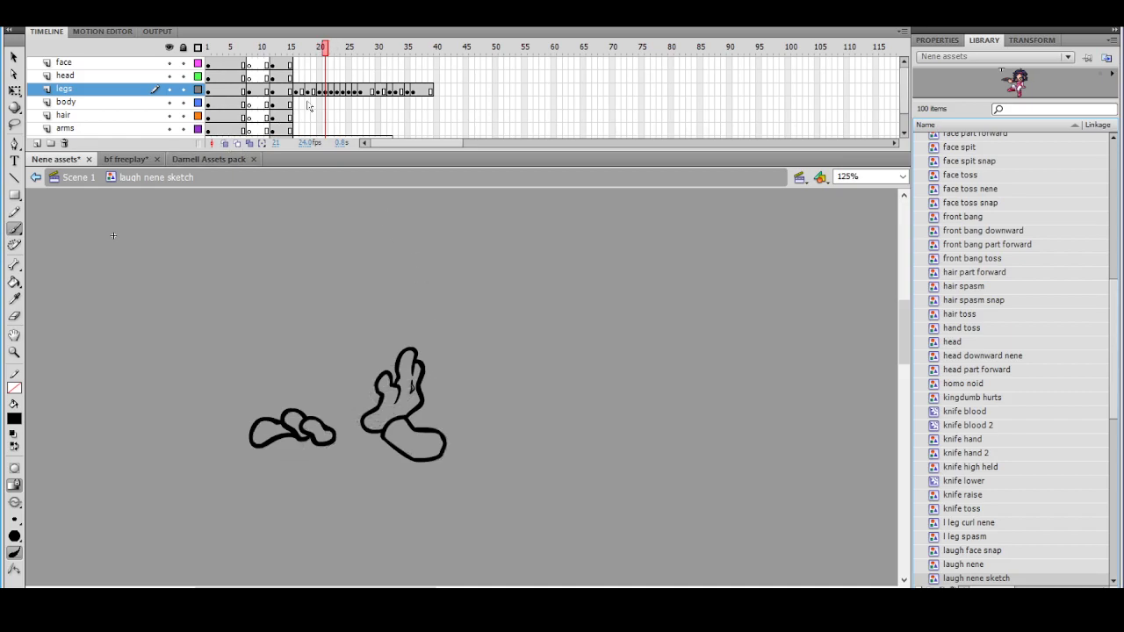
Lasso the upper corner at the far end of the open hand's sleeve and smooth its outline
ctrl+click(424, 389)
ctrl+click(431, 399)
ctrl+click(471, 391)
ctrl+shift+click(492, 405)
ctrl+alt+click(492, 405)
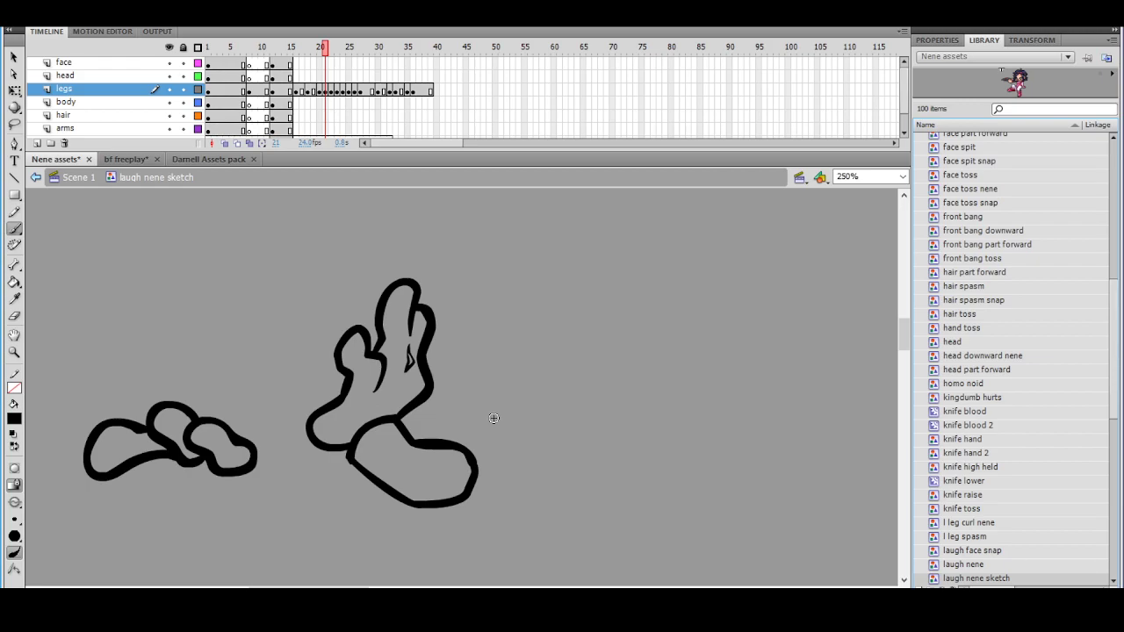
click(14, 123)
mouse_move(488, 449)
mouse_down()
mouse_move(460, 445)
mouse_move(468, 479)
mouse_up()
click(14, 57)
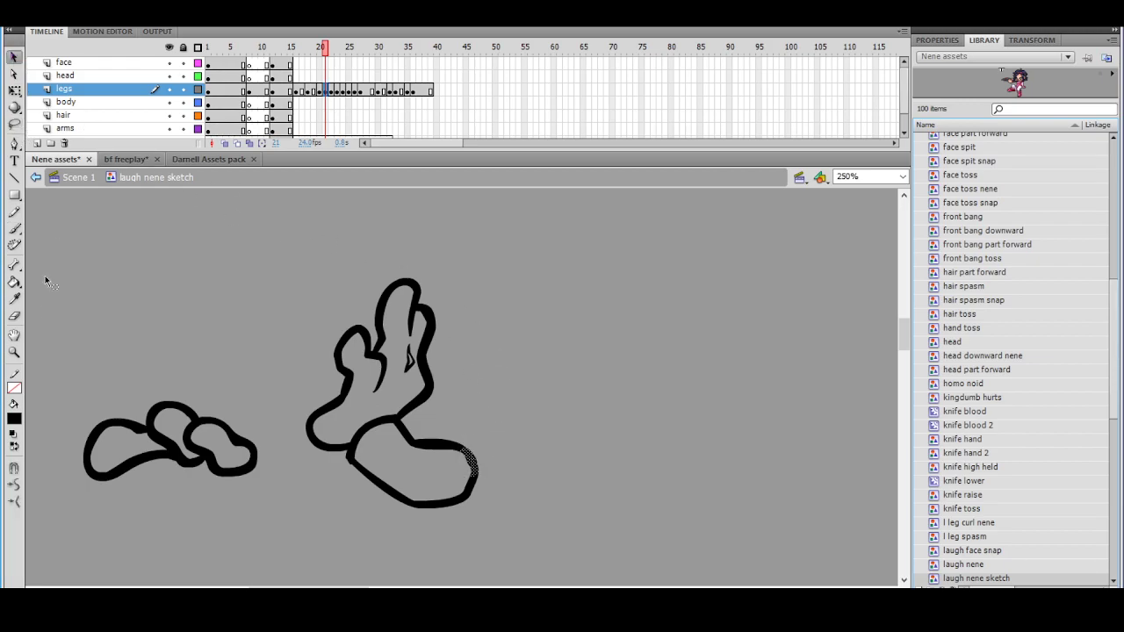
click(15, 488)
click(261, 314)
ctrl+alt+click(511, 402)
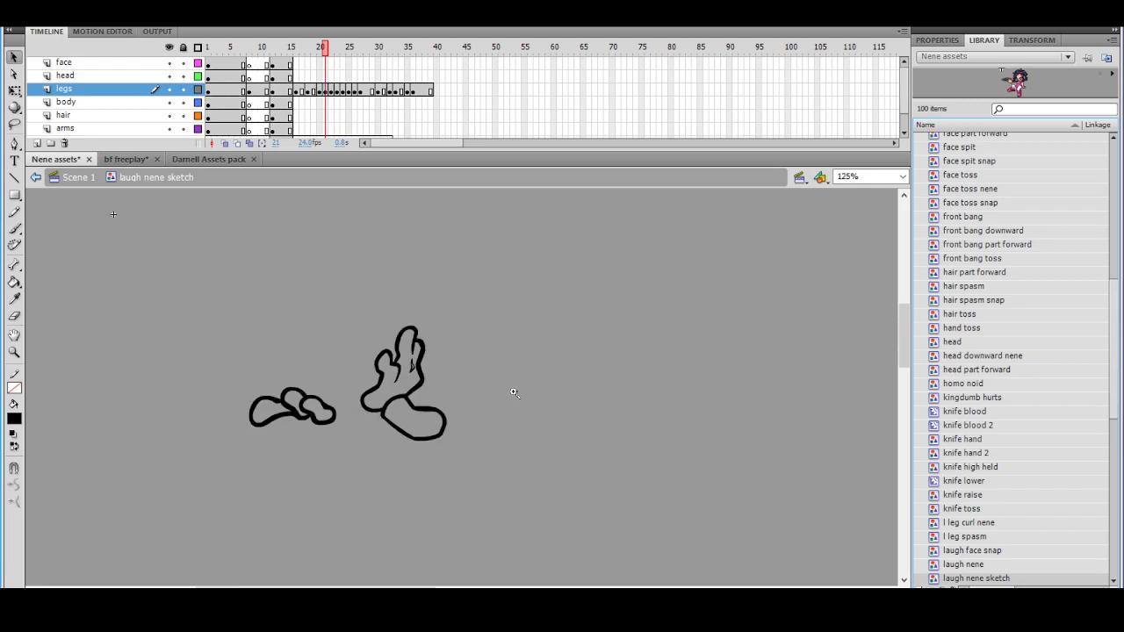
Inspect the smoothed sleeve and scrub between frames 20 and 21 to compare the face and hands
ctrl+click(466, 389)
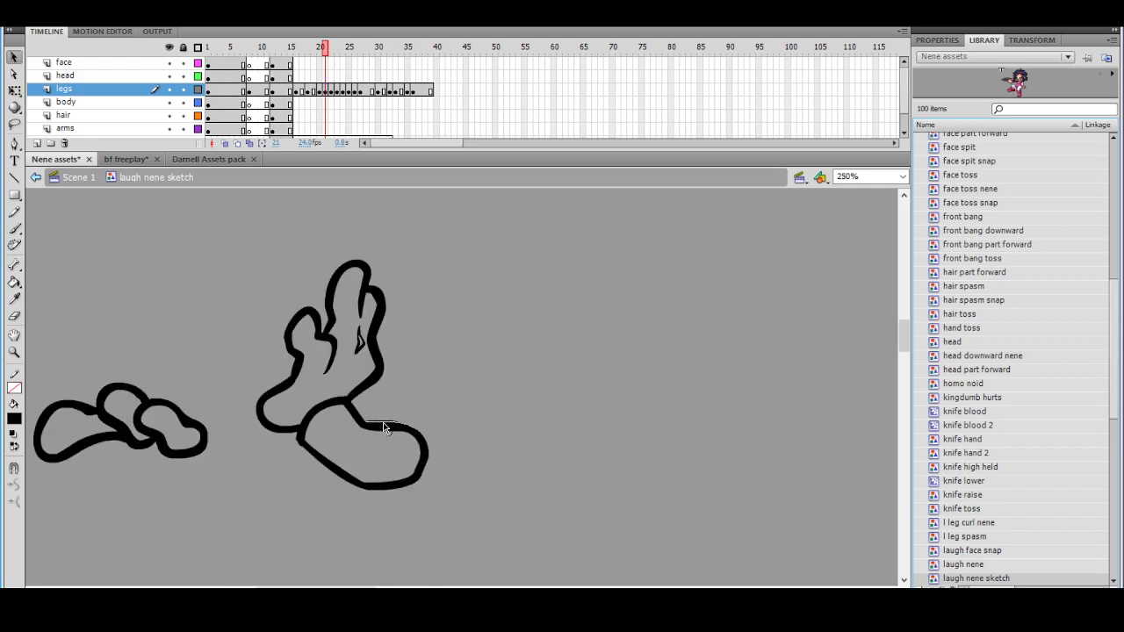
drag(433, 358, 506, 383)
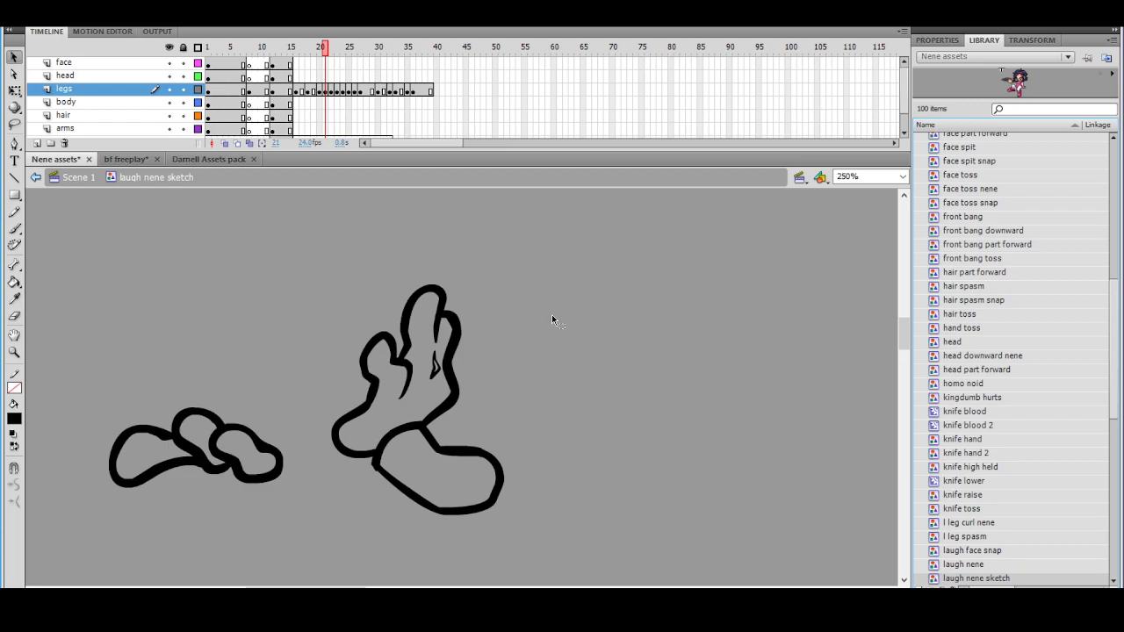
mouse_move(327, 51)
mouse_down()
mouse_move(332, 77)
mouse_move(308, 78)
mouse_move(328, 81)
mouse_up()
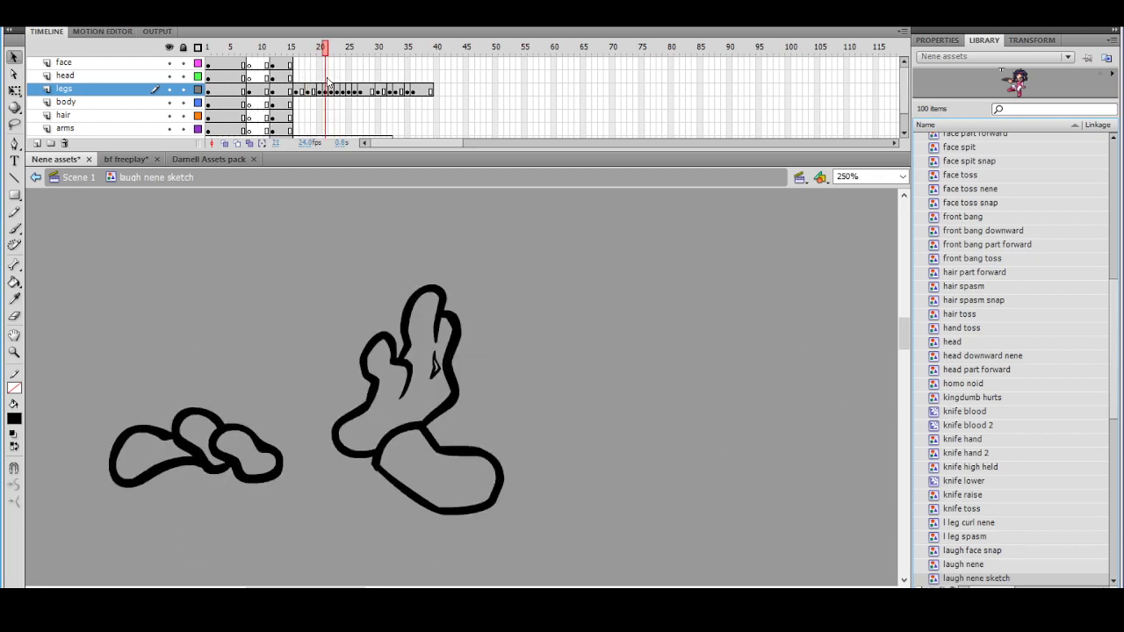
alt+click(464, 263)
click(317, 55)
drag(317, 54, 326, 55)
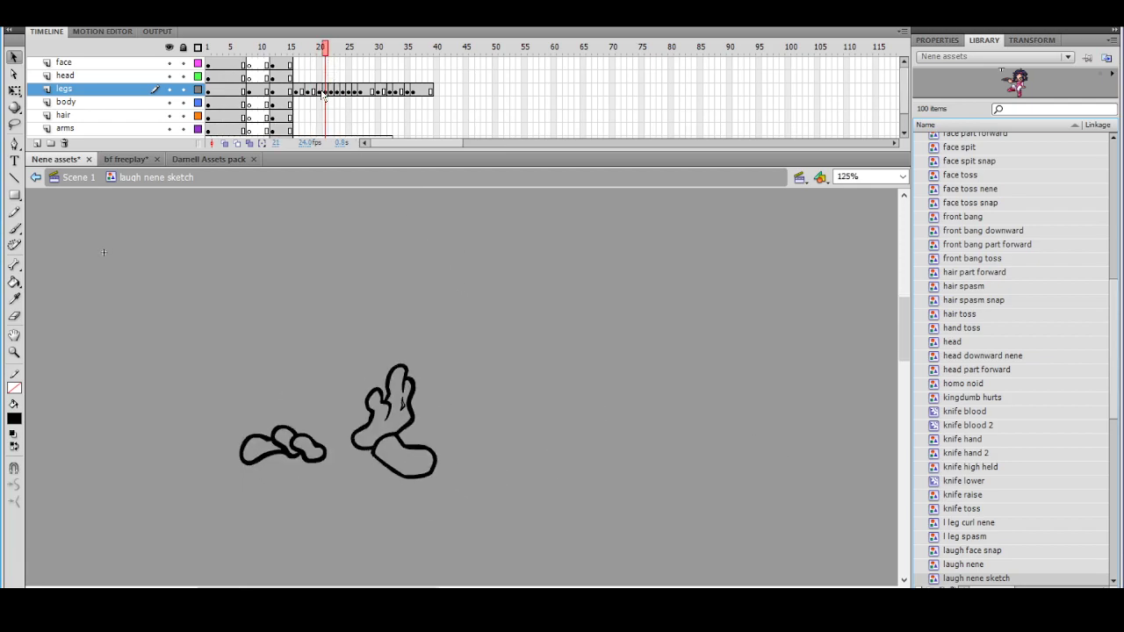
On the legs layer, insert a frame after frame 20's face drawing and make frame 21 a blank keyframe
right_click(324, 92)
click(376, 151)
right_click(329, 91)
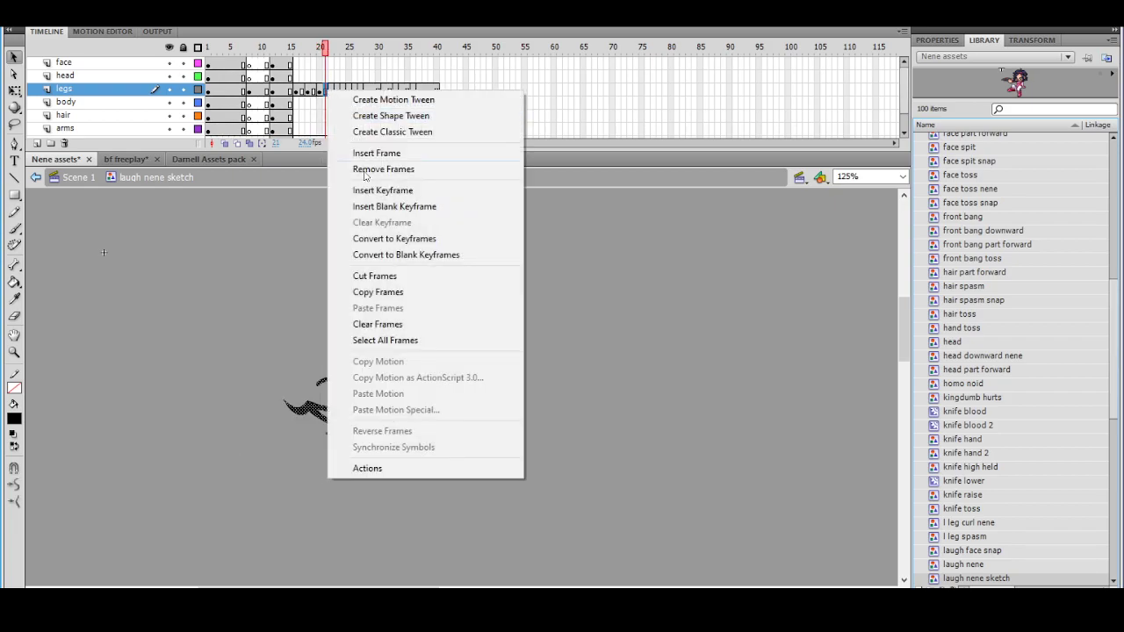
click(395, 207)
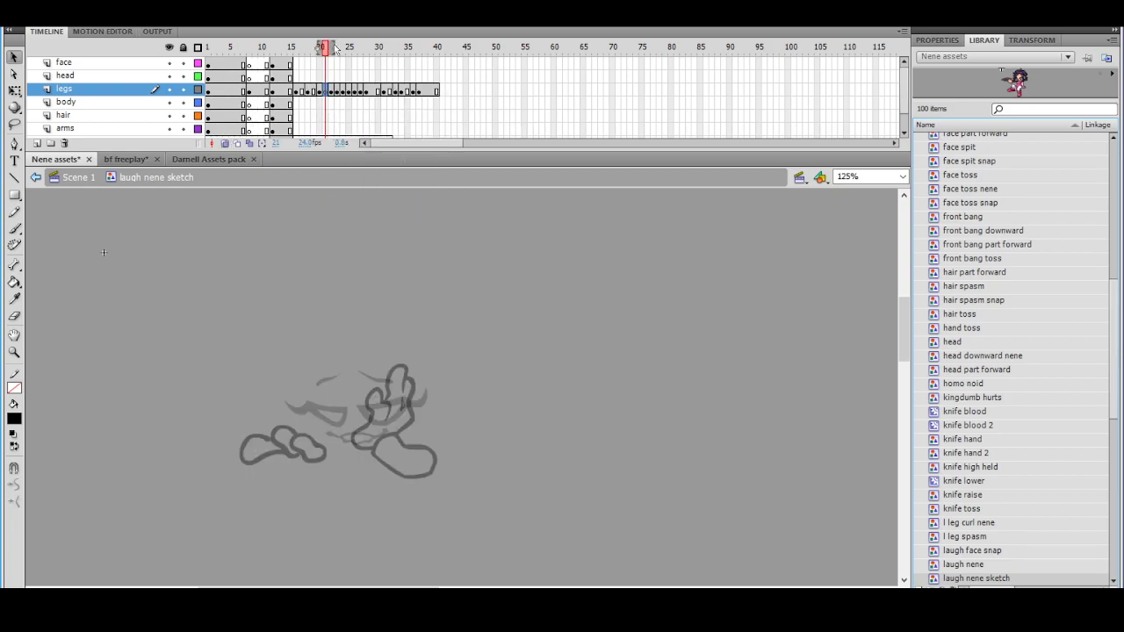
On frame 21 with the onion skin range extended, brush a rounded black sleeve outline below the closed hand, undoing the first stroke
drag(335, 46, 340, 47)
ctrl+click(359, 476)
ctrl+shift+click(459, 399)
drag(485, 363, 267, 406)
click(14, 229)
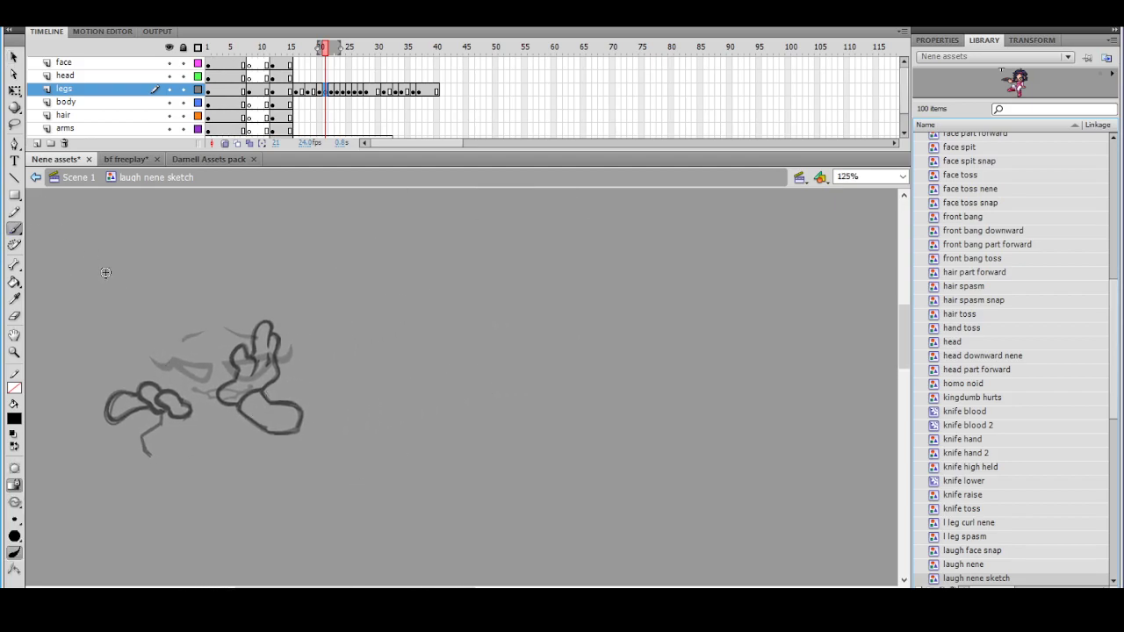
drag(141, 433, 150, 455)
key(ctrl+z)
drag(161, 406, 147, 433)
drag(326, 346, 377, 373)
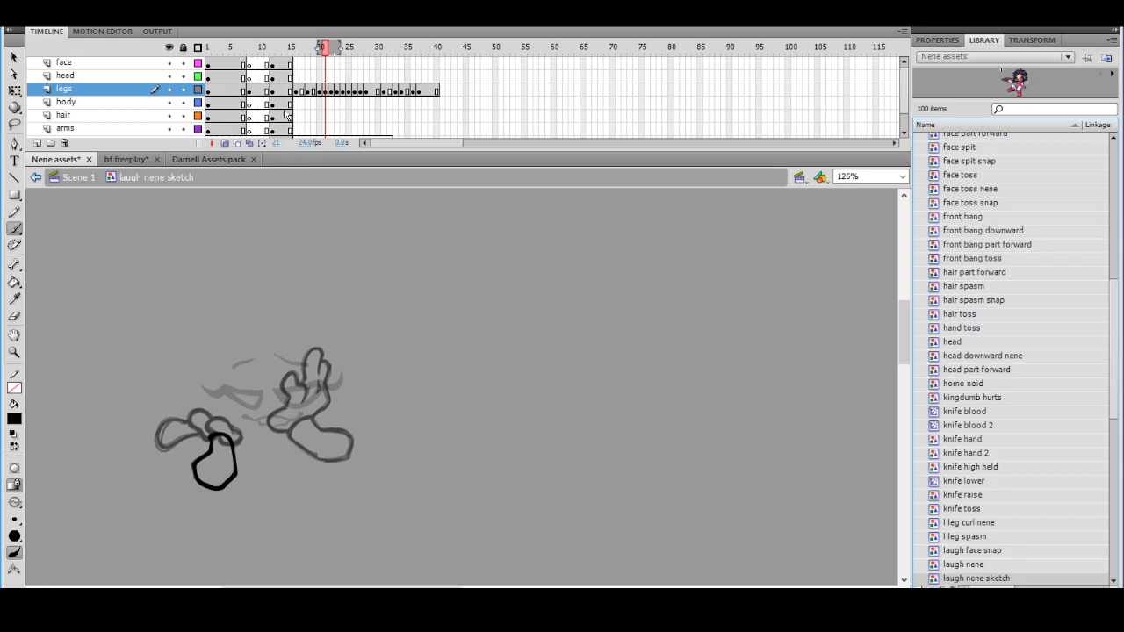
On frame 7, raise the character's bent leg slightly with Free Transform and fine-tune its height in small nudges
mouse_move(323, 61)
mouse_down()
mouse_move(301, 67)
mouse_move(397, 81)
mouse_move(284, 83)
mouse_move(377, 95)
mouse_move(208, 102)
mouse_move(232, 109)
mouse_up()
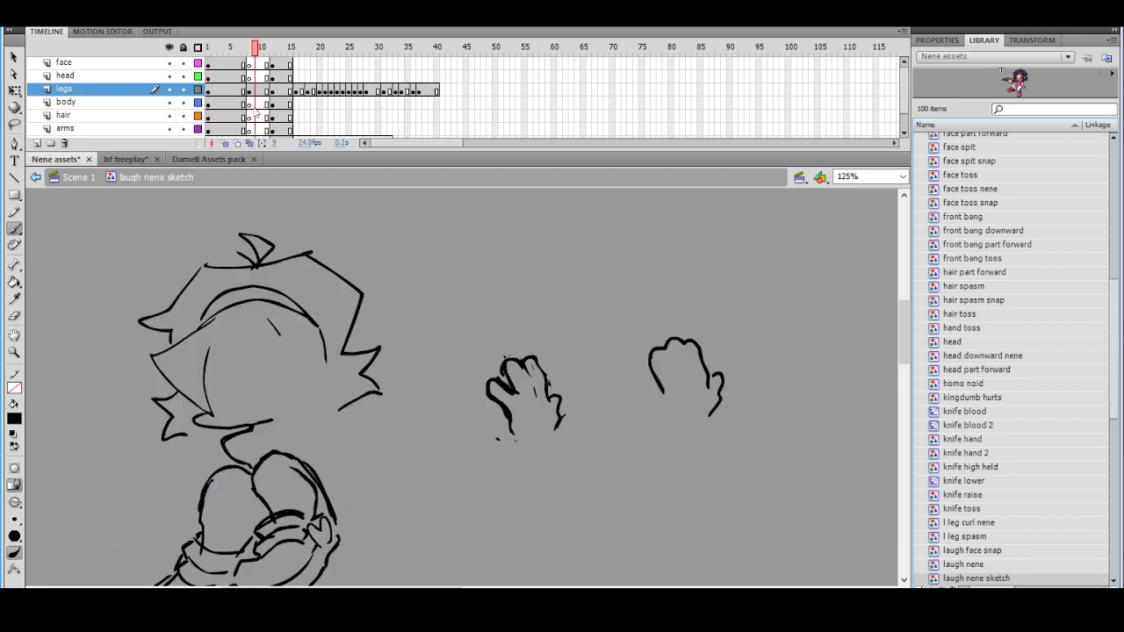
drag(337, 321, 367, 238)
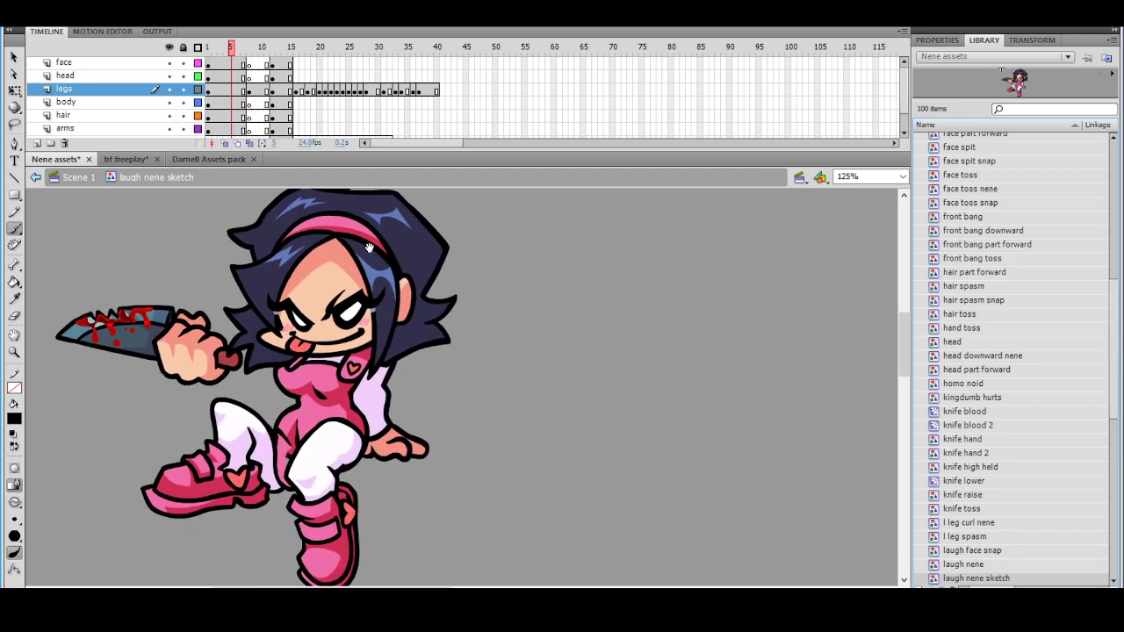
click(249, 51)
mouse_move(252, 53)
mouse_down()
mouse_move(318, 68)
mouse_move(245, 79)
mouse_up()
key(q)
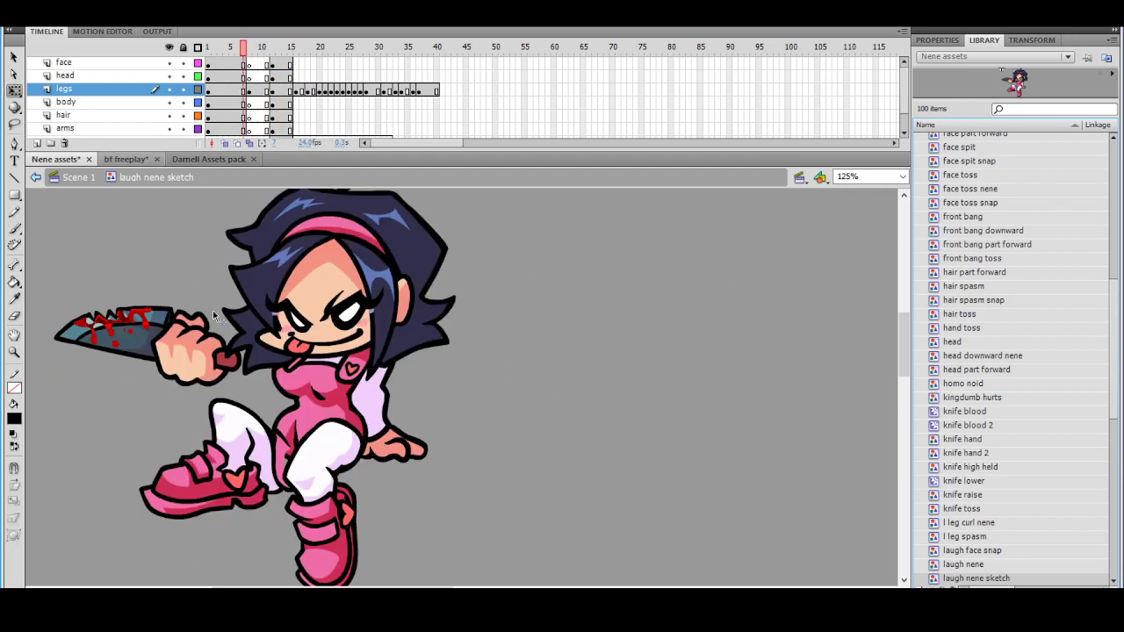
click(274, 426)
drag(279, 435, 279, 406)
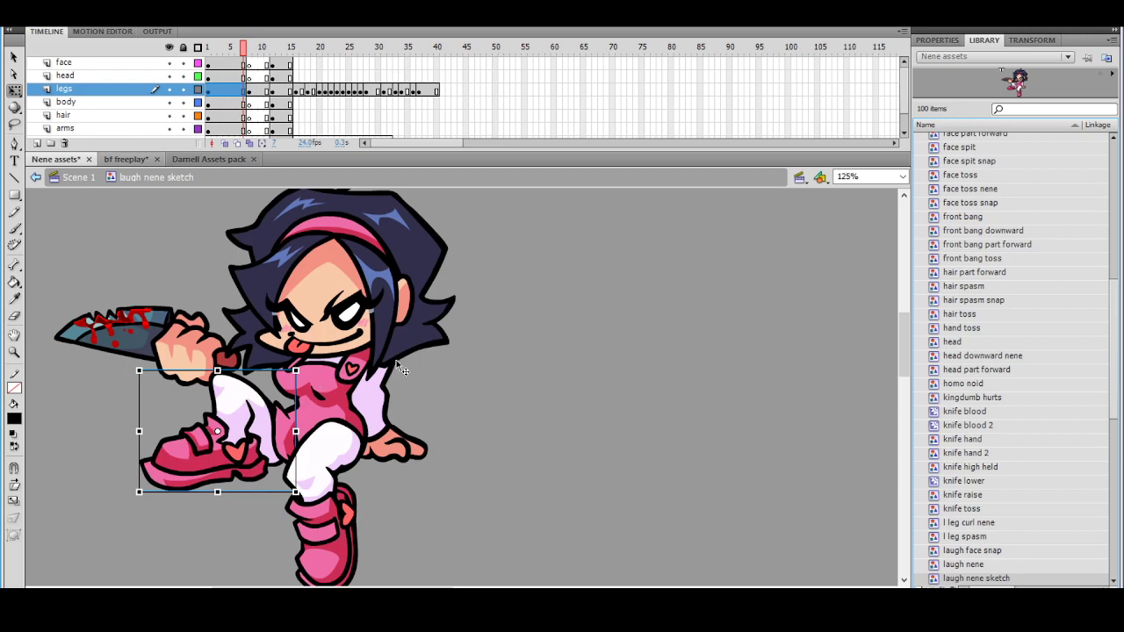
key(Up)
key(Up)
key(Up)
key(Up)
key(Up)
key(Up)
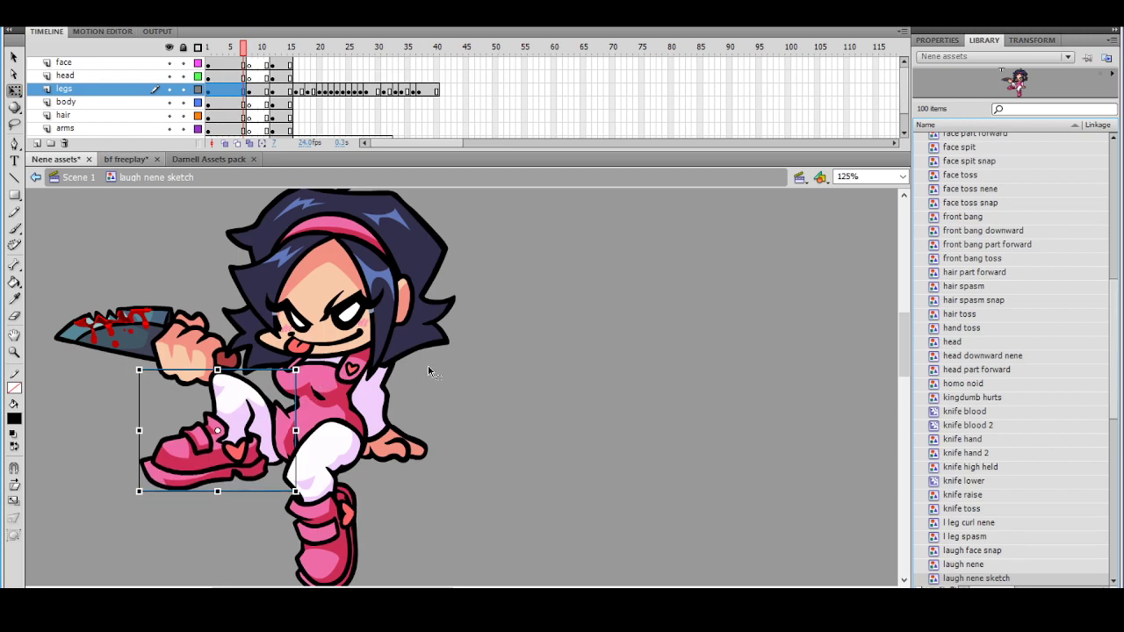
key(Up)
click(436, 365)
click(286, 419)
key(Down)
key(Down)
key(Up)
key(Up)
click(452, 350)
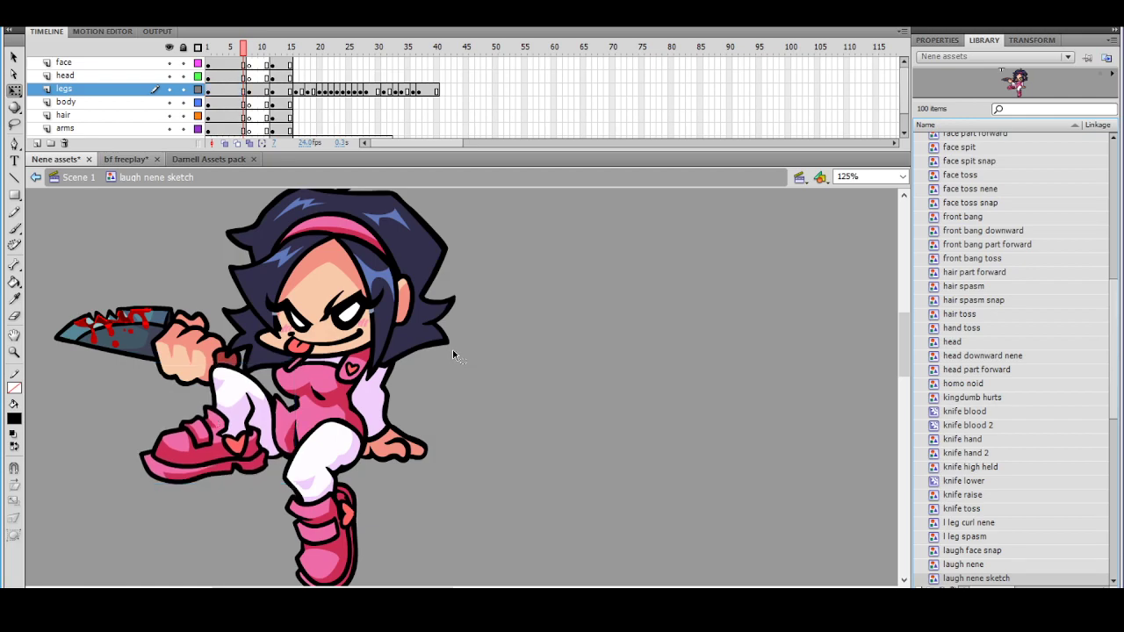
Select all of the character's parts on frame 7 and copy them
key(ctrl+minus)
drag(470, 348, 403, 351)
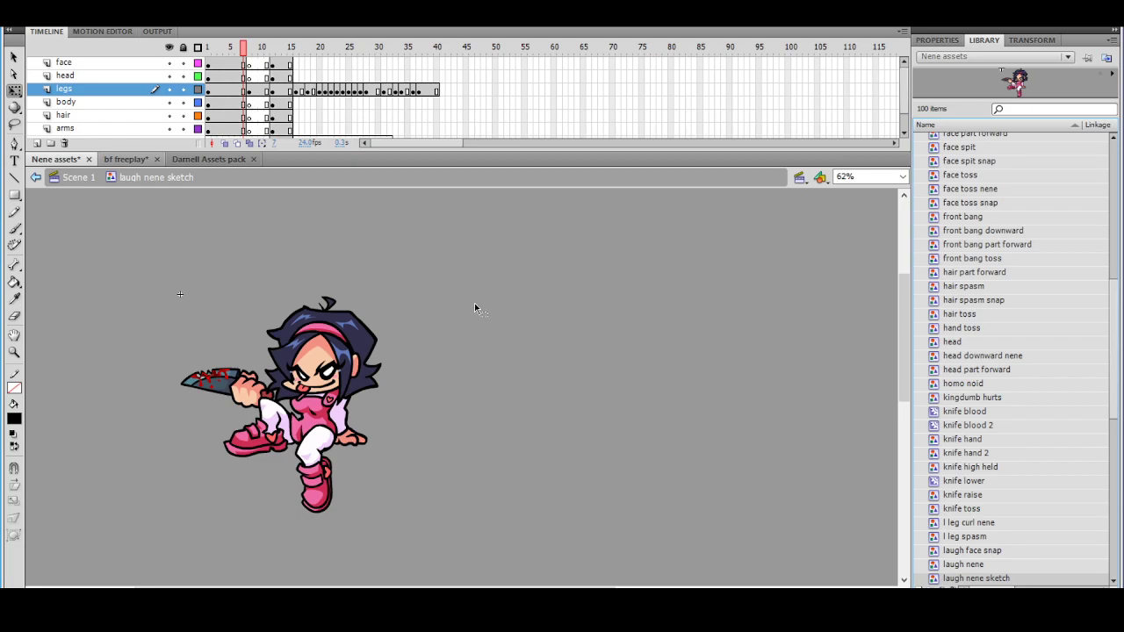
drag(450, 301, 202, 531)
key(ctrl+equal)
right_click(474, 328)
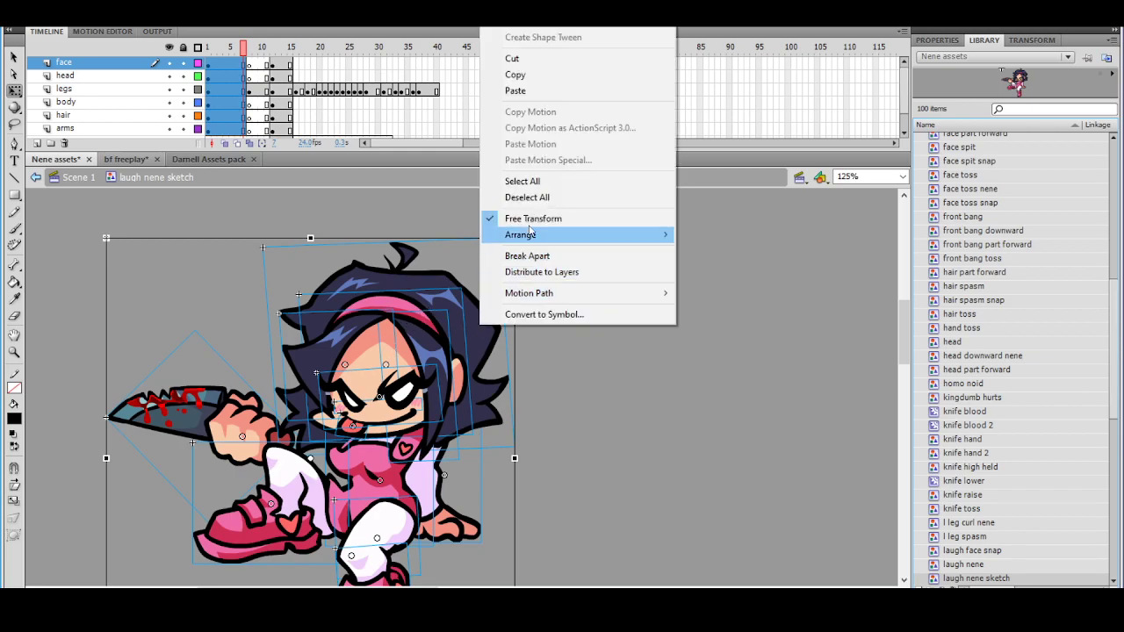
click(527, 76)
click(569, 254)
On frame 20 of the legs layer, fill both eyes and the mouth with white using the Paint Bucket
mouse_move(244, 46)
mouse_down()
mouse_move(302, 67)
mouse_move(251, 73)
mouse_move(402, 81)
mouse_move(273, 83)
mouse_move(320, 92)
mouse_up()
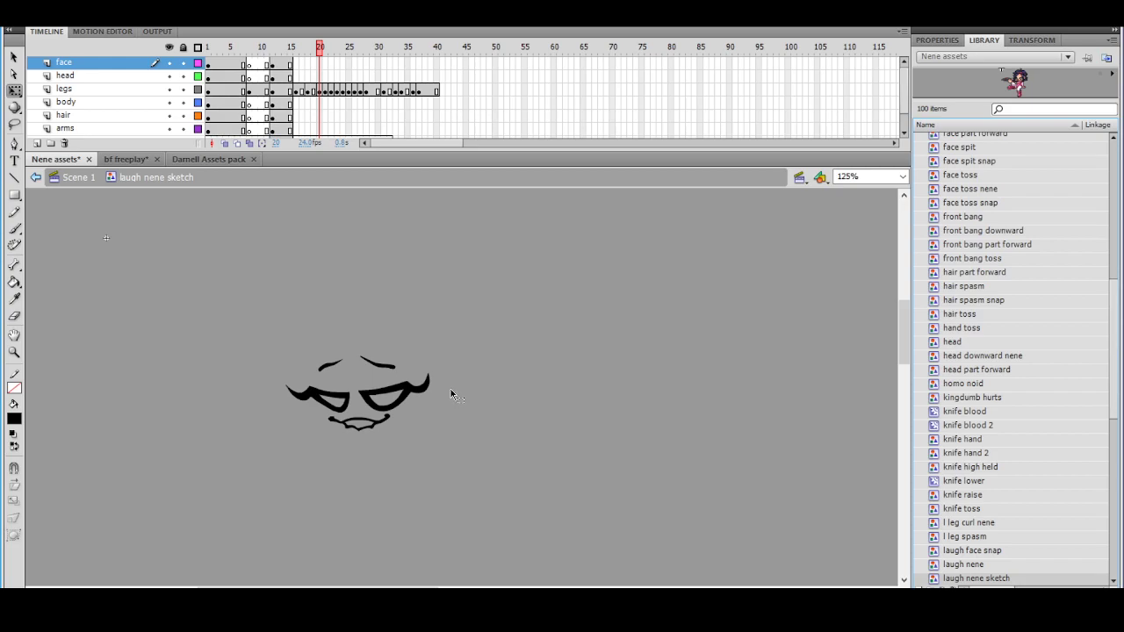
ctrl+click(436, 391)
ctrl+shift+click(437, 388)
drag(500, 384, 438, 381)
click(412, 388)
click(14, 419)
click(26, 502)
key(k)
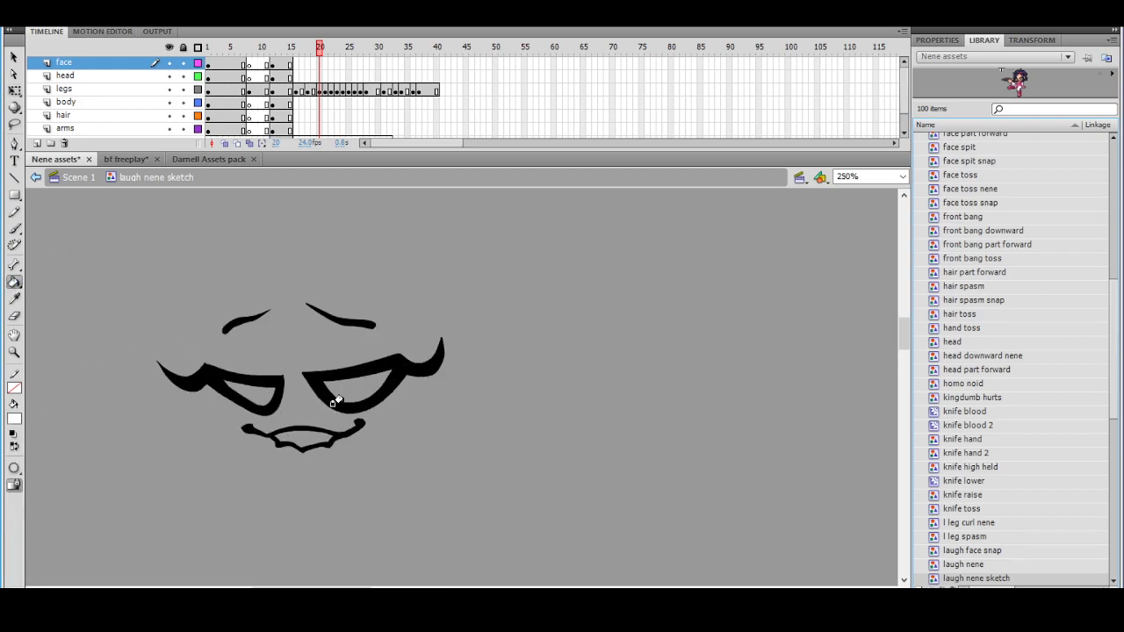
click(319, 93)
click(14, 57)
click(70, 272)
click(14, 282)
click(260, 397)
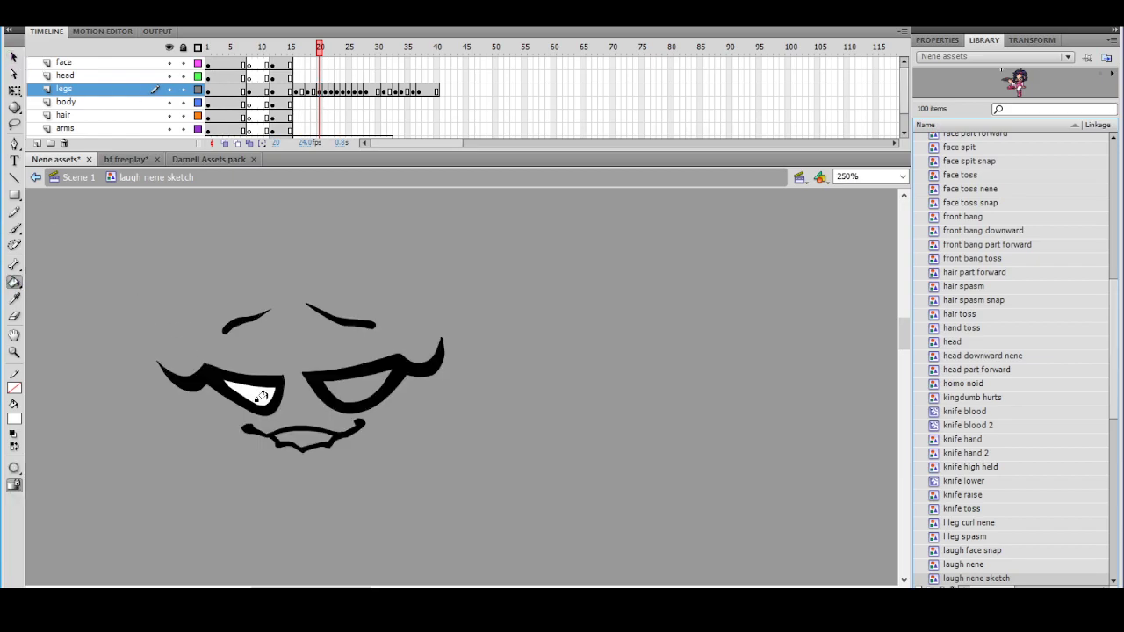
click(303, 437)
click(346, 387)
key(ctrl+minus)
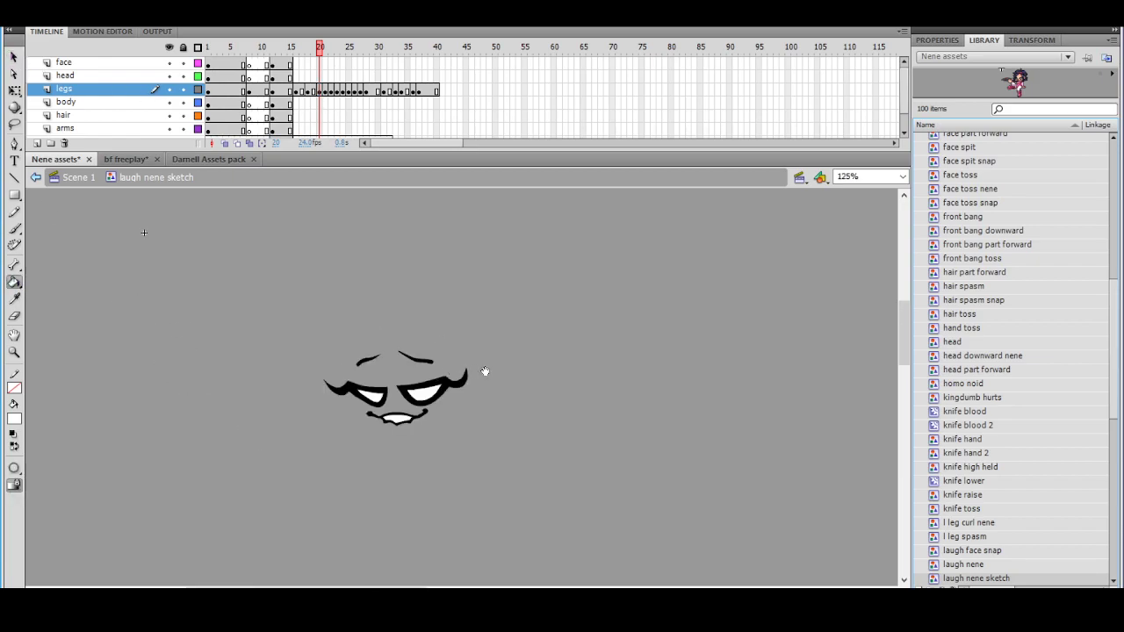
drag(481, 373, 444, 375)
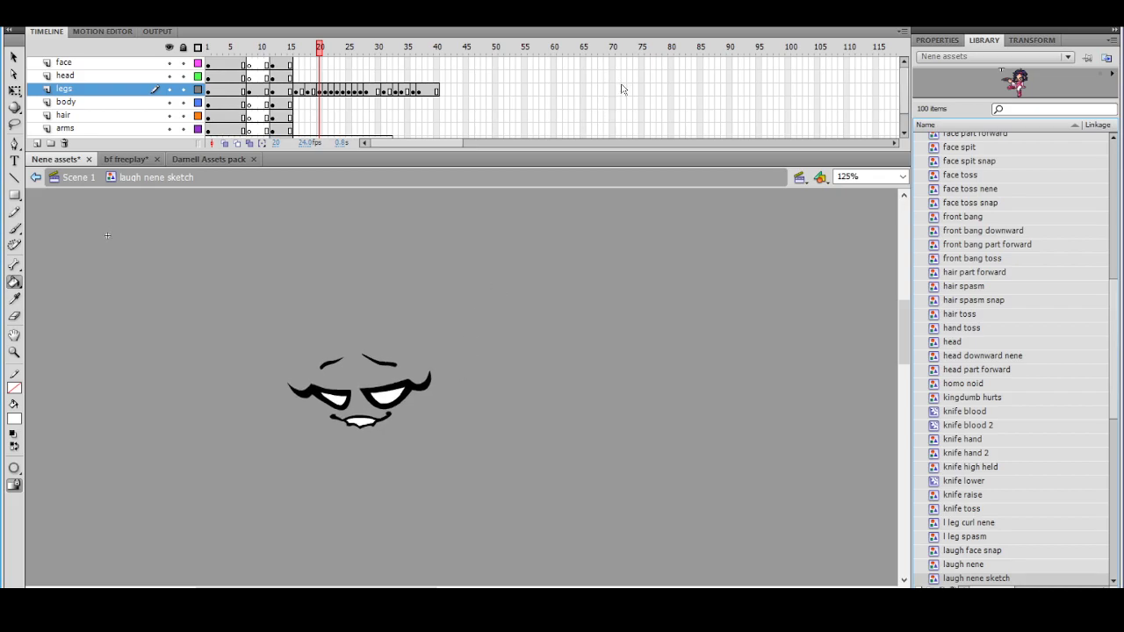
On frame 25, lasso the whole coloured open hand with its sleeve and copy it
click(458, 413)
mouse_move(318, 50)
mouse_down()
mouse_move(348, 66)
mouse_move(328, 95)
mouse_move(374, 89)
mouse_move(349, 96)
mouse_up()
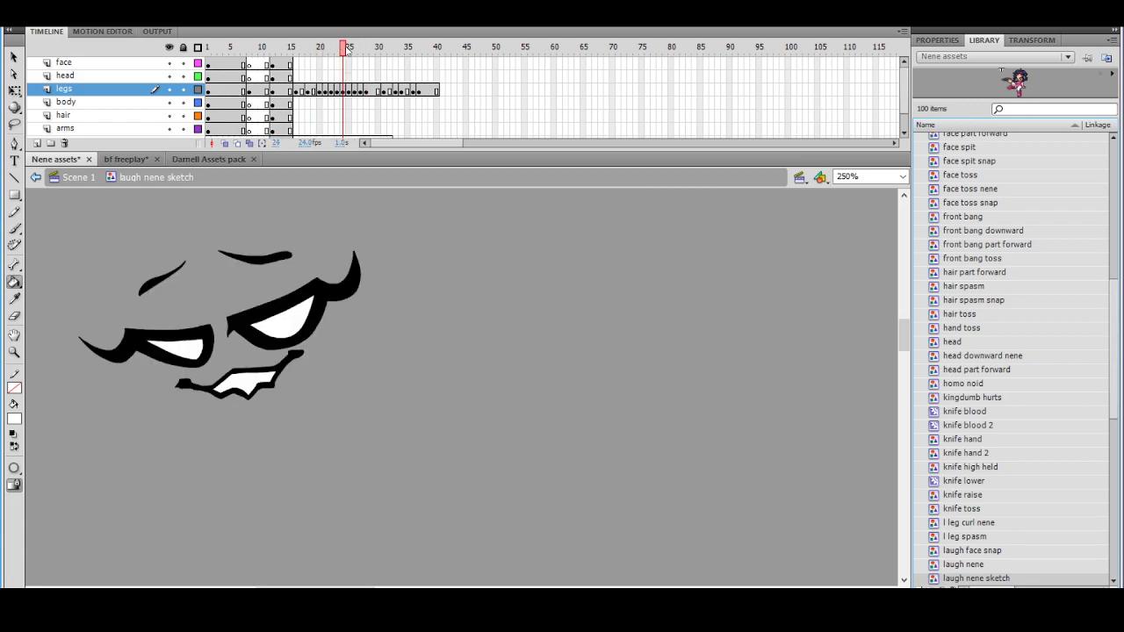
drag(346, 50, 346, 55)
click(15, 125)
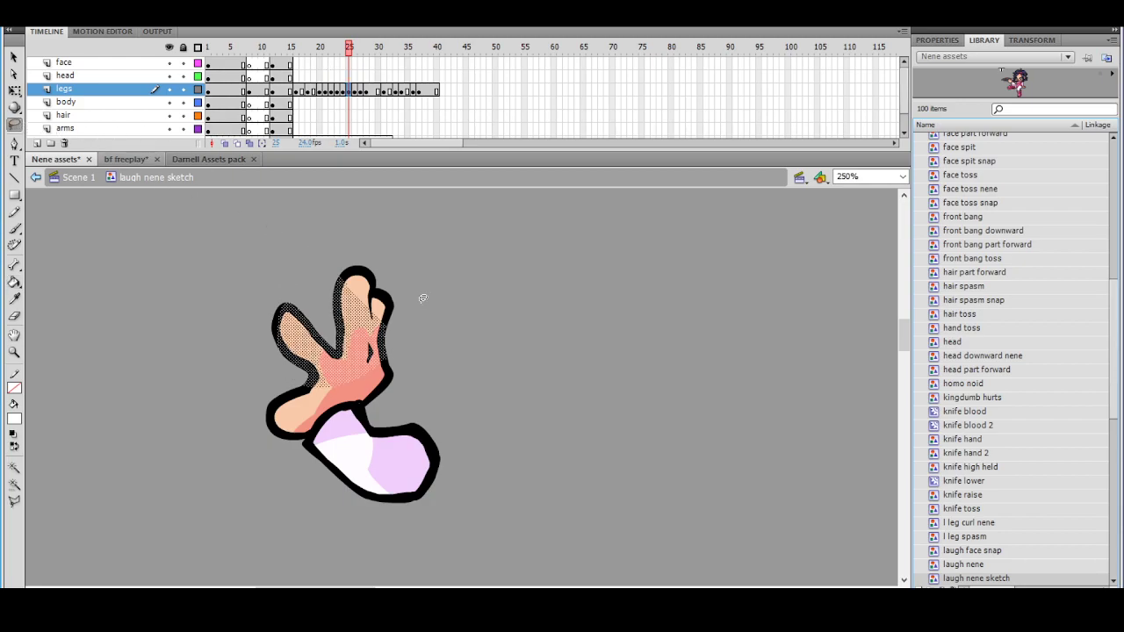
mouse_move(373, 251)
mouse_down()
mouse_move(424, 544)
mouse_move(474, 265)
mouse_up()
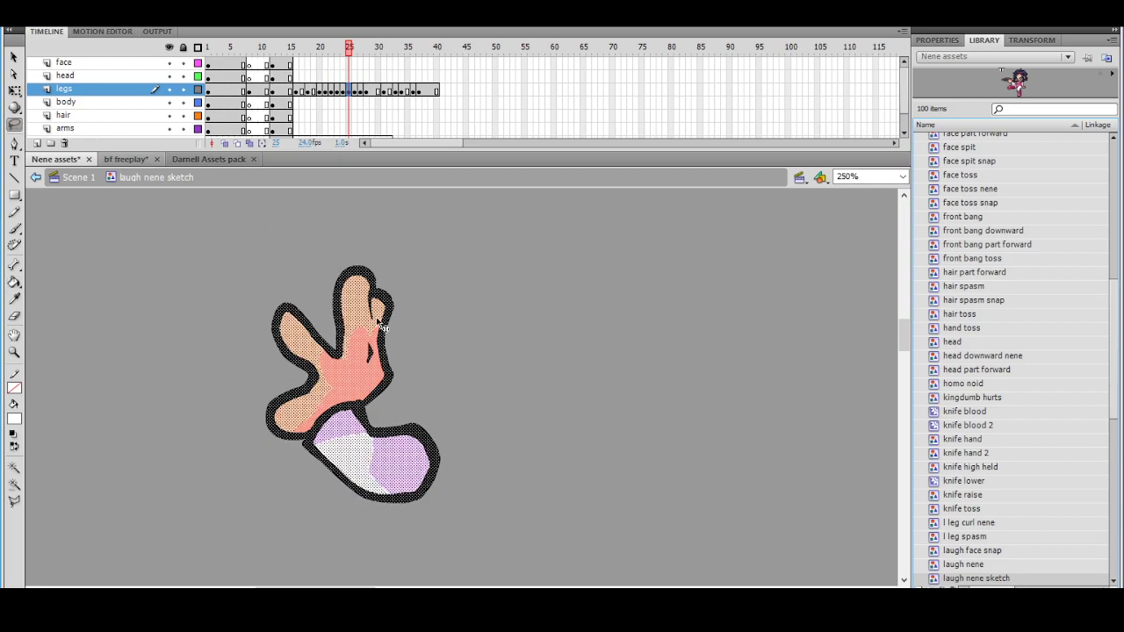
right_click(370, 274)
click(403, 337)
Paste the coloured hand into frame 22 and place it beside the uncoloured open hand as a colour reference
mouse_move(349, 51)
mouse_down()
mouse_move(320, 60)
mouse_move(331, 60)
mouse_up()
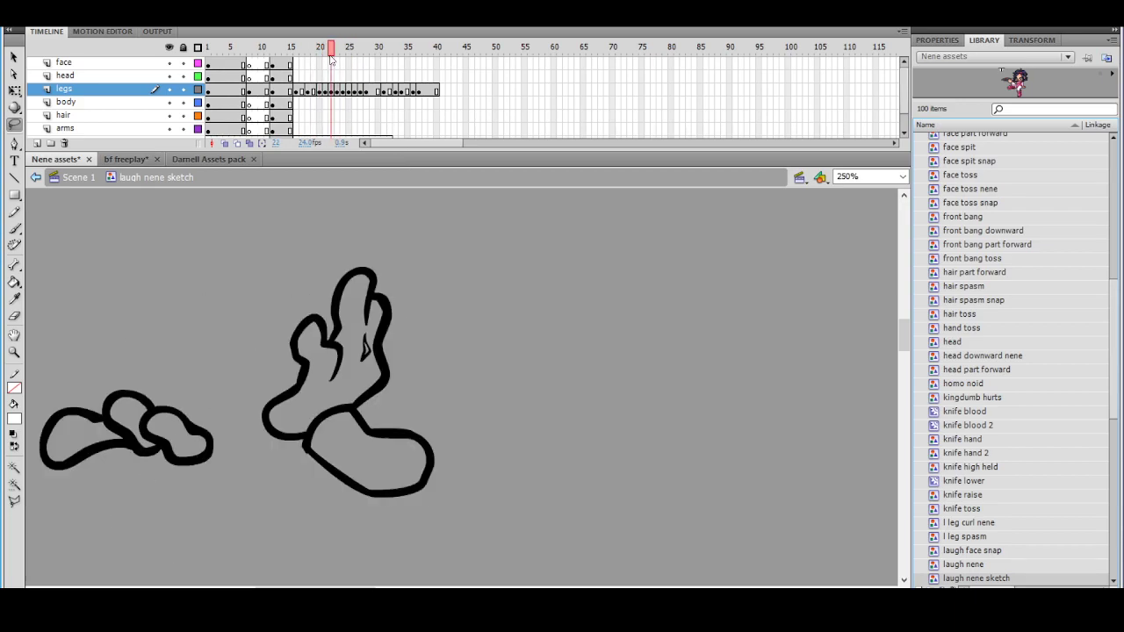
right_click(606, 329)
click(641, 382)
drag(484, 378, 707, 358)
click(650, 346)
Sample the light skin tone from the reference hand and fill the uncoloured open hand with it
click(14, 299)
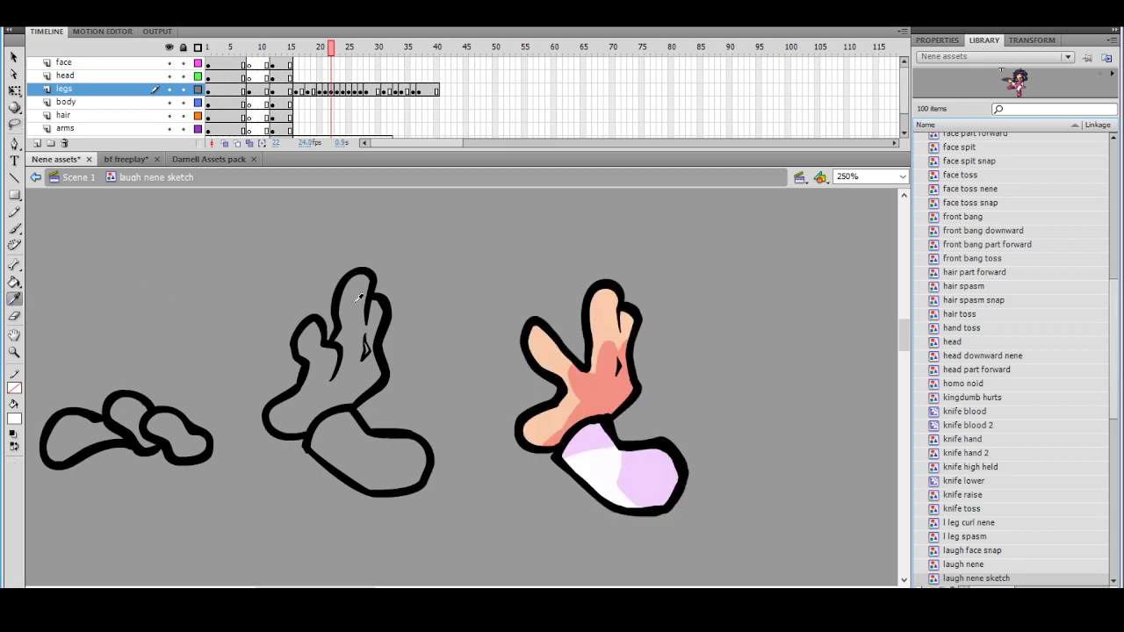
click(605, 327)
click(327, 369)
drag(643, 303, 652, 297)
mouse_move(338, 55)
mouse_down()
mouse_move(253, 54)
mouse_move(386, 70)
mouse_move(295, 81)
mouse_move(334, 81)
mouse_up()
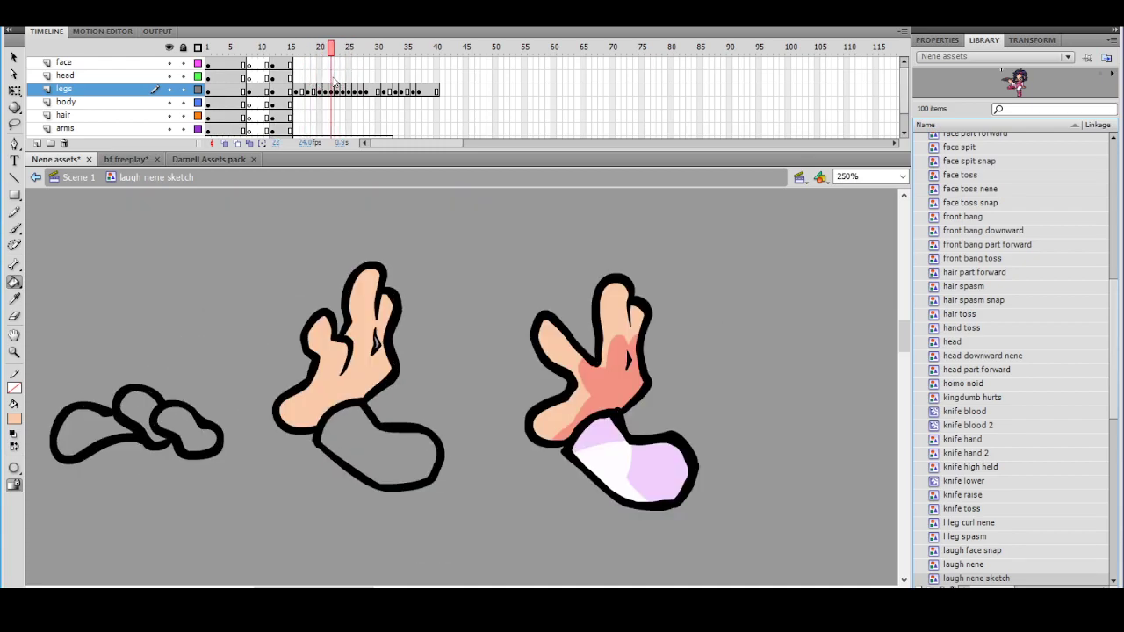
drag(522, 281, 553, 288)
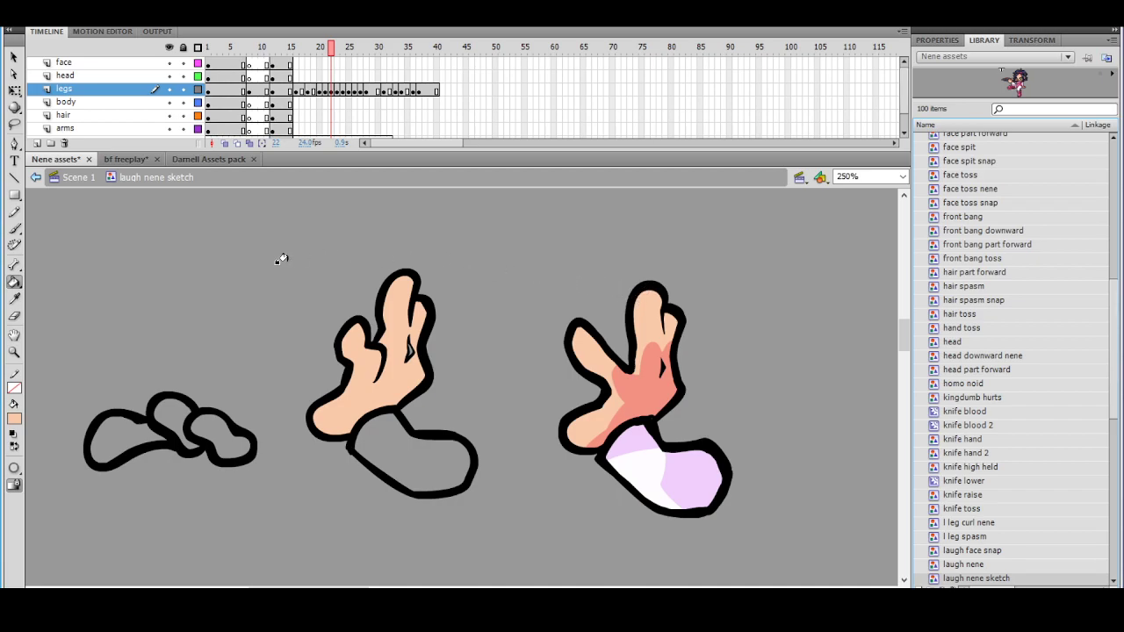
Fill the small crease in the open hand's palm with the darker skin shade sampled from the reference hand
key(i)
click(640, 392)
click(407, 349)
Draw a green Pencil shading line across the open hand from the thumb into the palm, redoing the first attempt
click(14, 211)
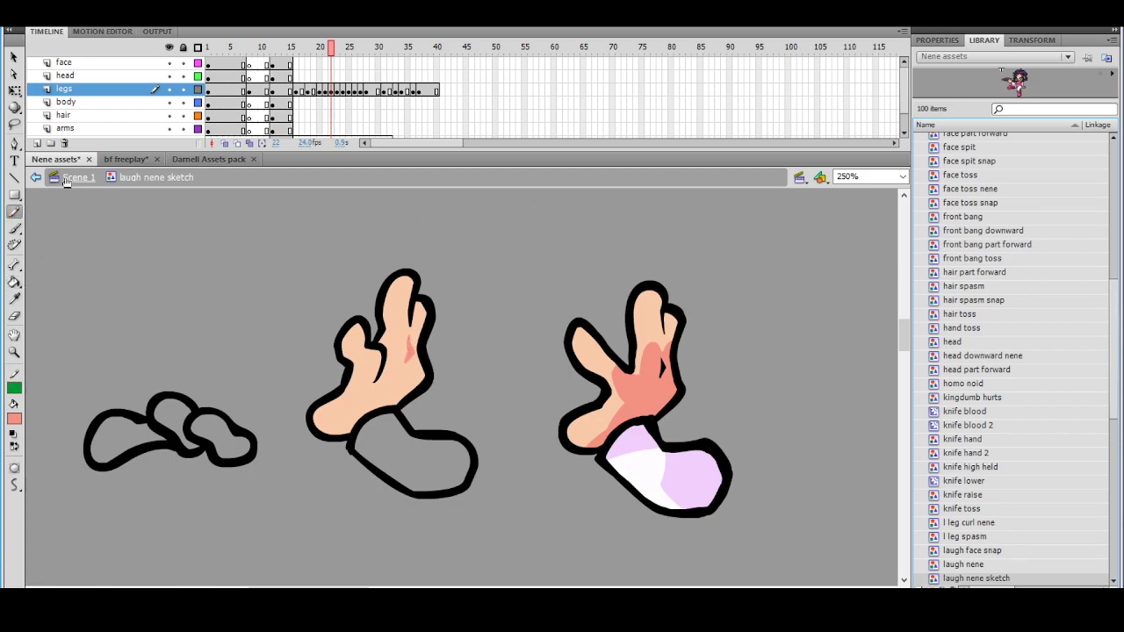
mouse_move(319, 435)
mouse_down()
mouse_move(377, 393)
mouse_move(356, 396)
mouse_up()
key(ctrl+z)
drag(389, 360, 386, 365)
Sample the black outline colour and fill the small crease in the open hand's palm with it
key(i)
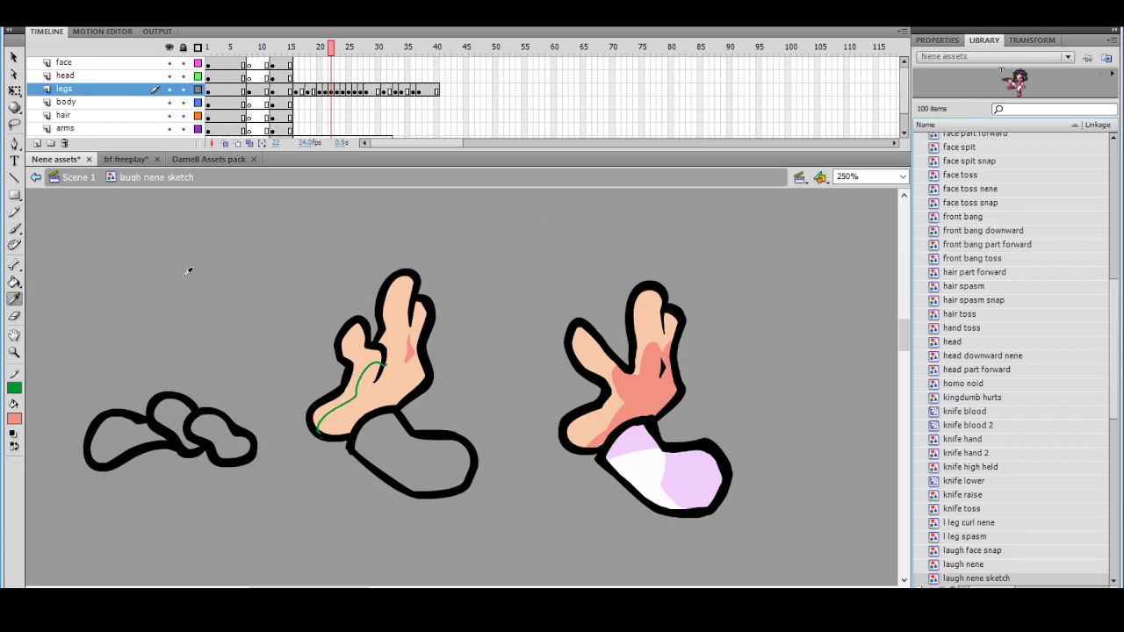
click(426, 354)
click(410, 350)
Pencil shading lines across the closed hand's fingers, and fill the shadow areas of both hands with the reference hand's darker skin shade
click(15, 213)
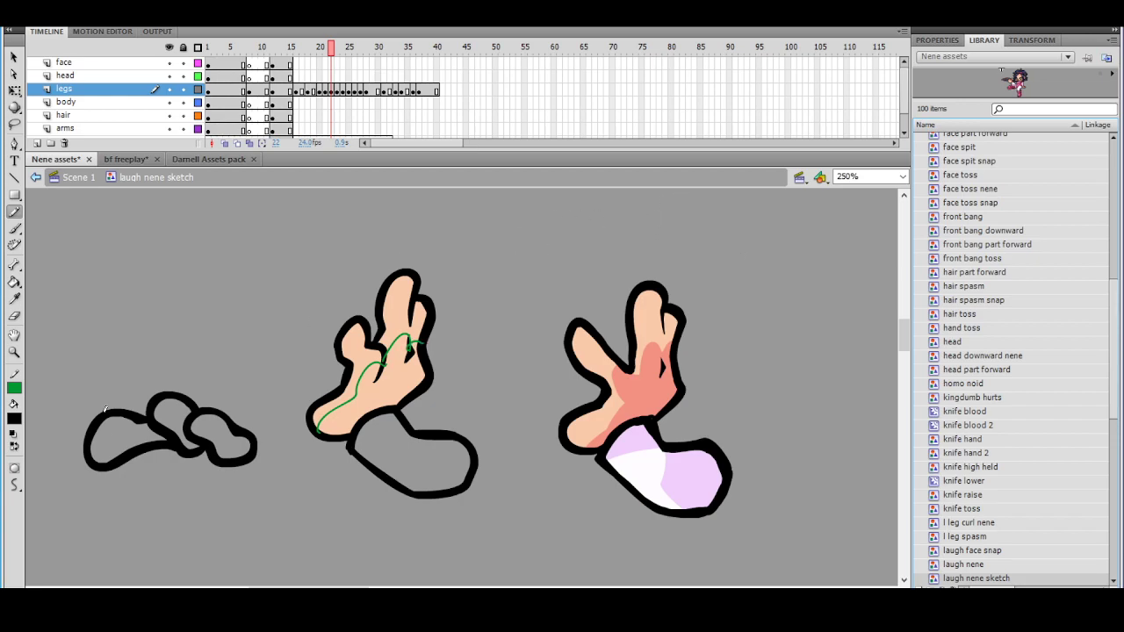
mouse_move(95, 440)
mouse_down()
mouse_move(135, 446)
mouse_move(162, 418)
mouse_up()
key(i)
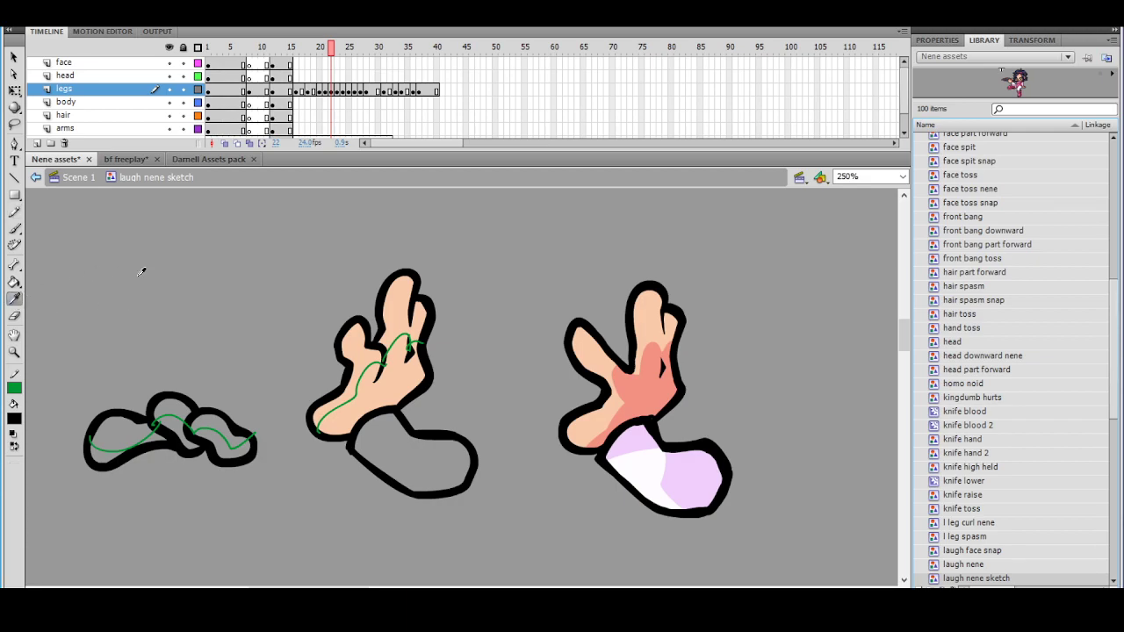
click(621, 387)
click(415, 371)
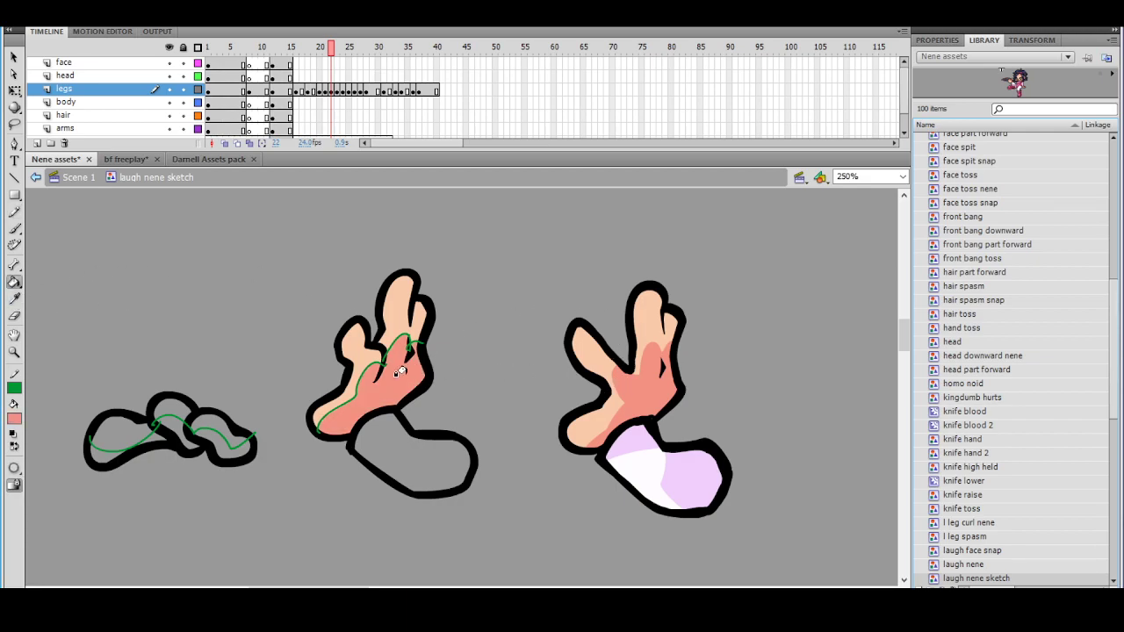
click(163, 432)
click(180, 435)
click(209, 430)
Lasso the closed hand and set its stroke colour to none to remove the green shading lines
key(l)
mouse_move(118, 352)
mouse_down()
mouse_move(224, 529)
mouse_move(235, 332)
mouse_up()
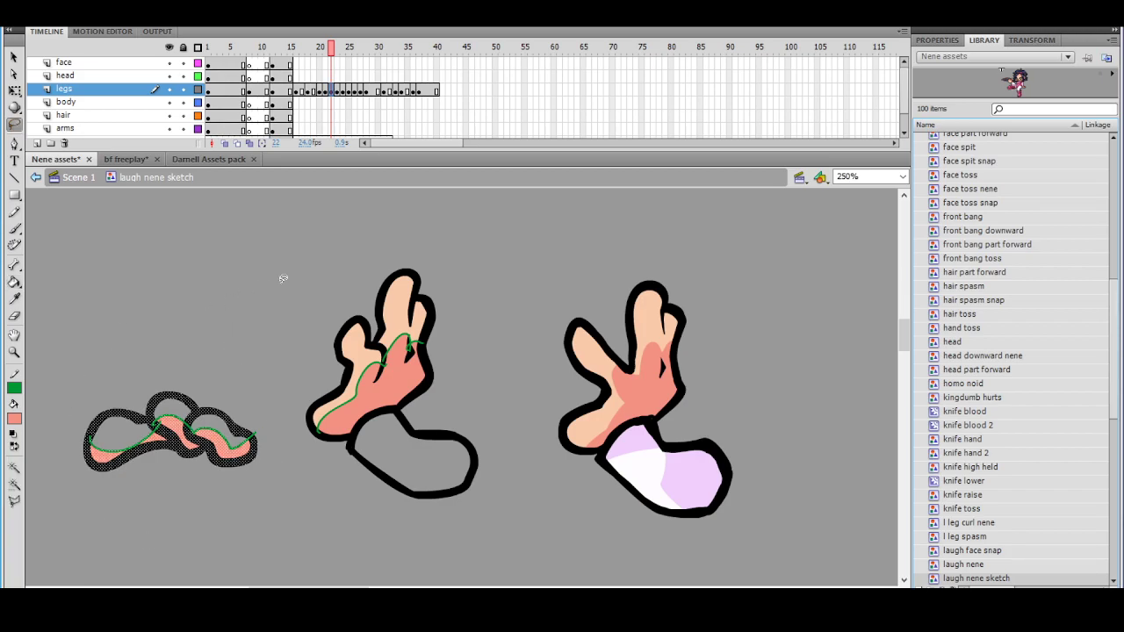
click(14, 387)
click(230, 407)
mouse_move(440, 254)
mouse_down()
mouse_move(382, 450)
mouse_move(454, 336)
mouse_up()
click(456, 339)
Sample the reference hand's light skin tone and fill the closed hand's three remaining finger areas with it
click(14, 299)
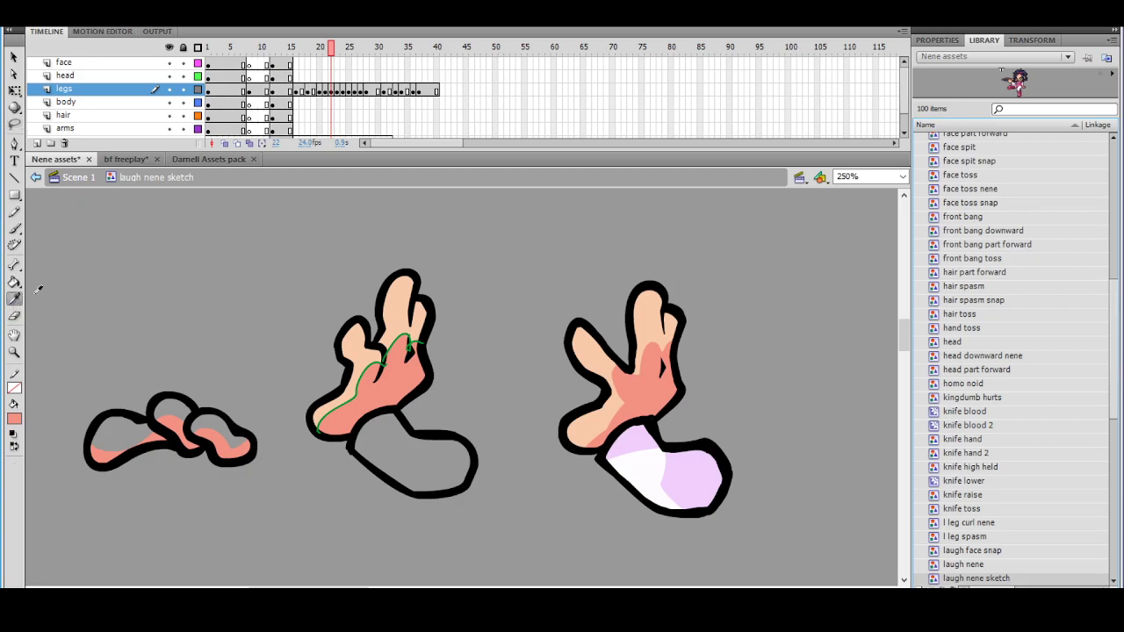
click(638, 308)
click(172, 411)
click(215, 432)
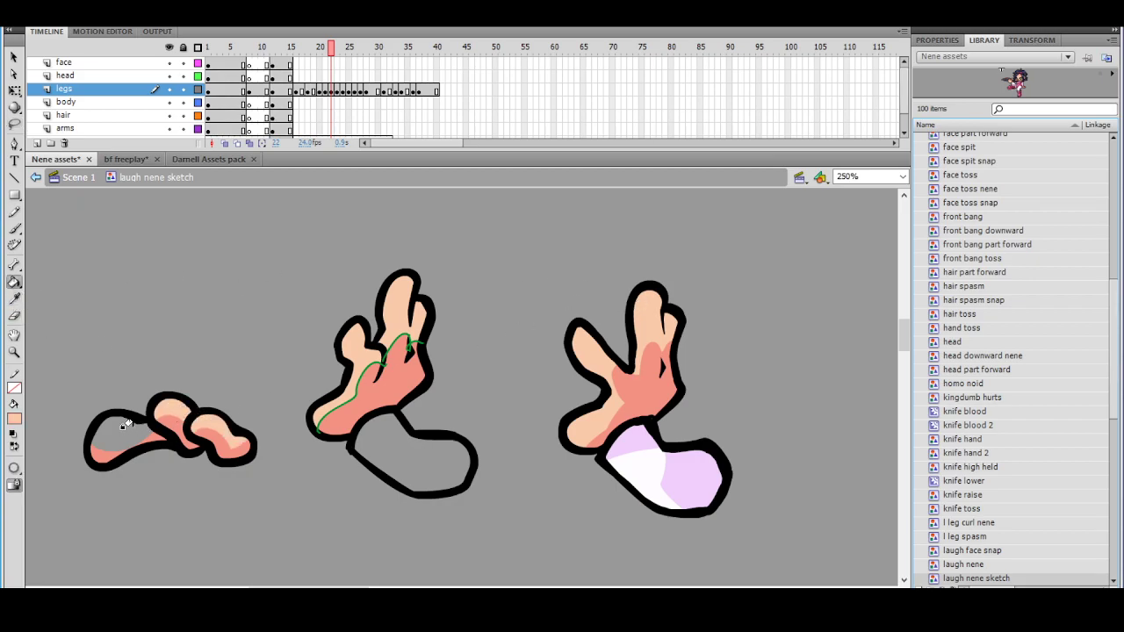
click(121, 432)
Sample white from the reference sleeve and fill the open hand's sleeve with it
drag(356, 341, 333, 336)
click(17, 299)
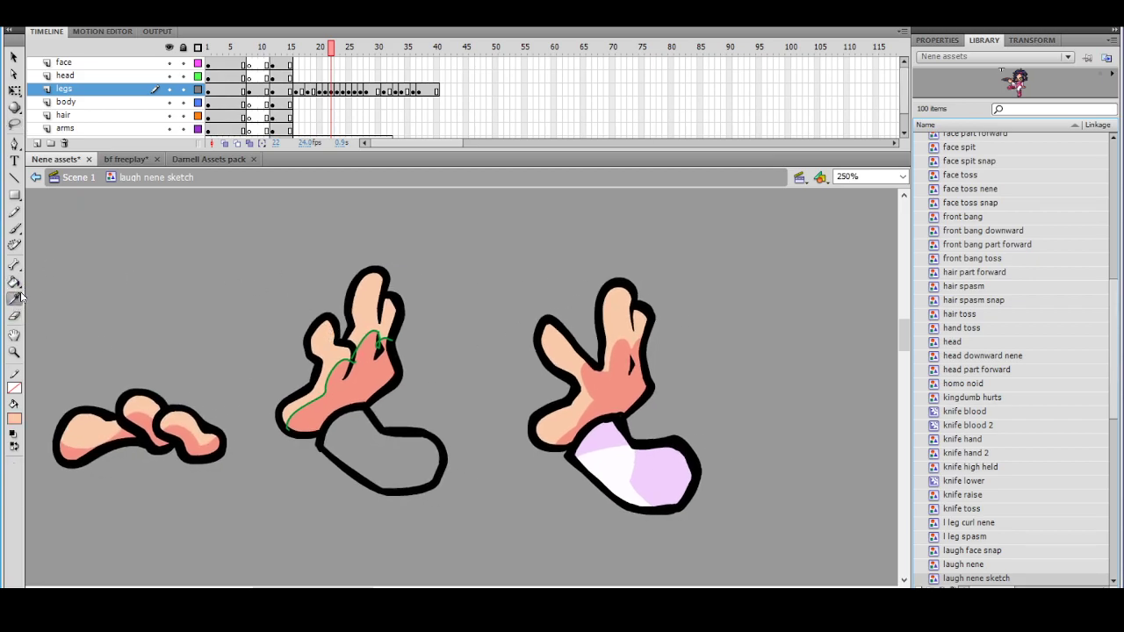
click(614, 457)
click(413, 455)
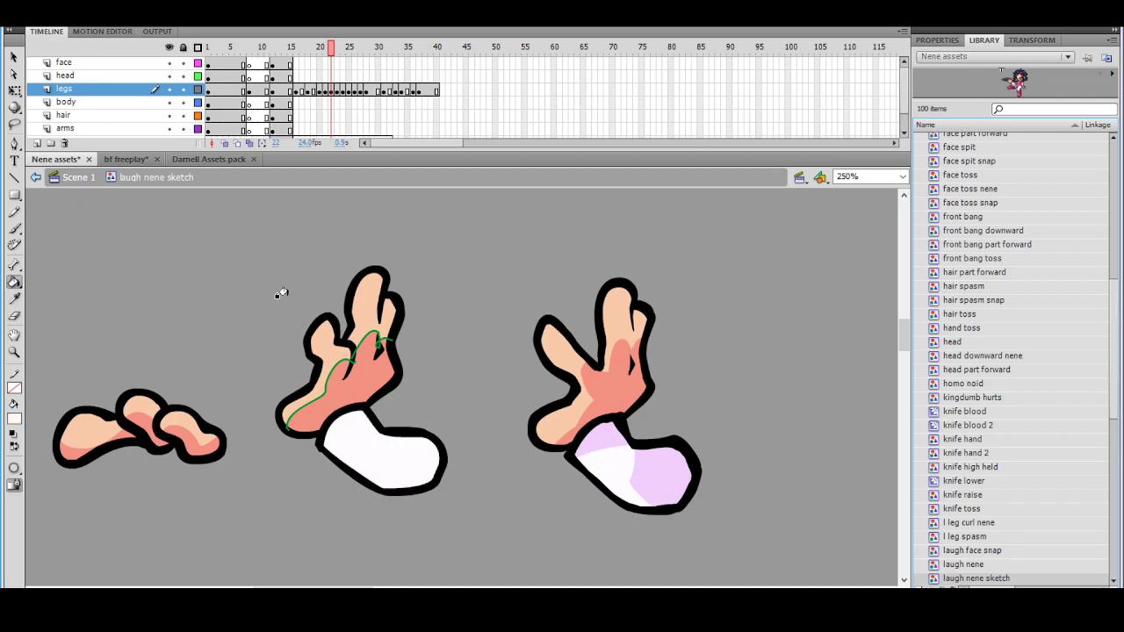
Pencil green shading lines across the open hand's sleeve and fill its cuff and far-end shadows with lavender sampled from the reference sleeve
click(15, 214)
mouse_move(320, 446)
mouse_down()
mouse_move(399, 425)
mouse_move(372, 459)
mouse_move(413, 485)
mouse_move(451, 487)
mouse_up()
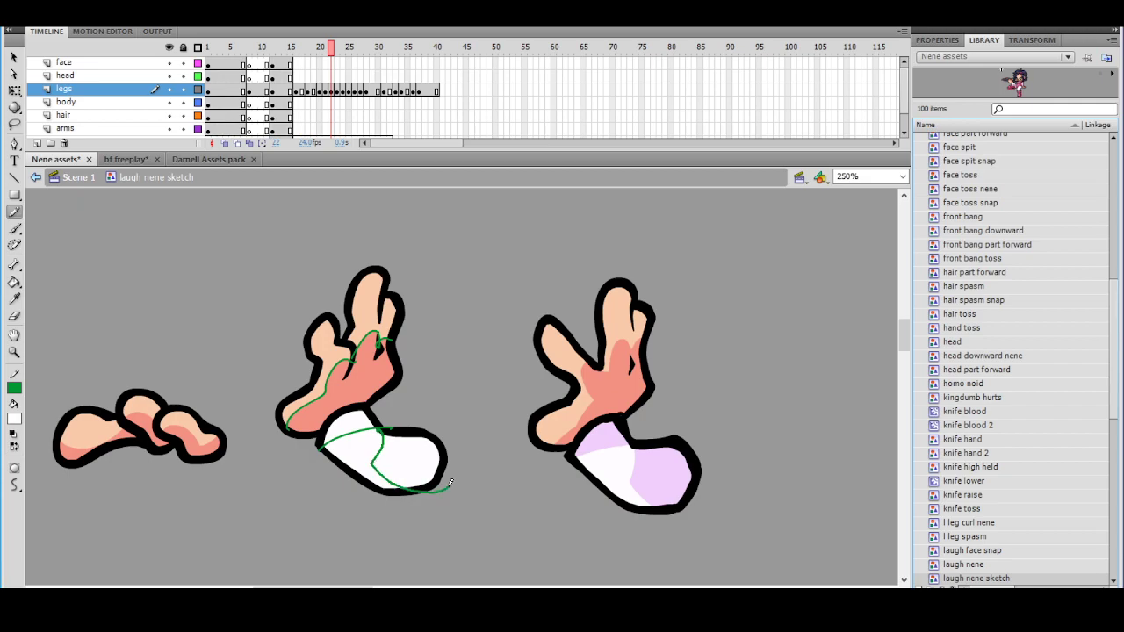
click(16, 300)
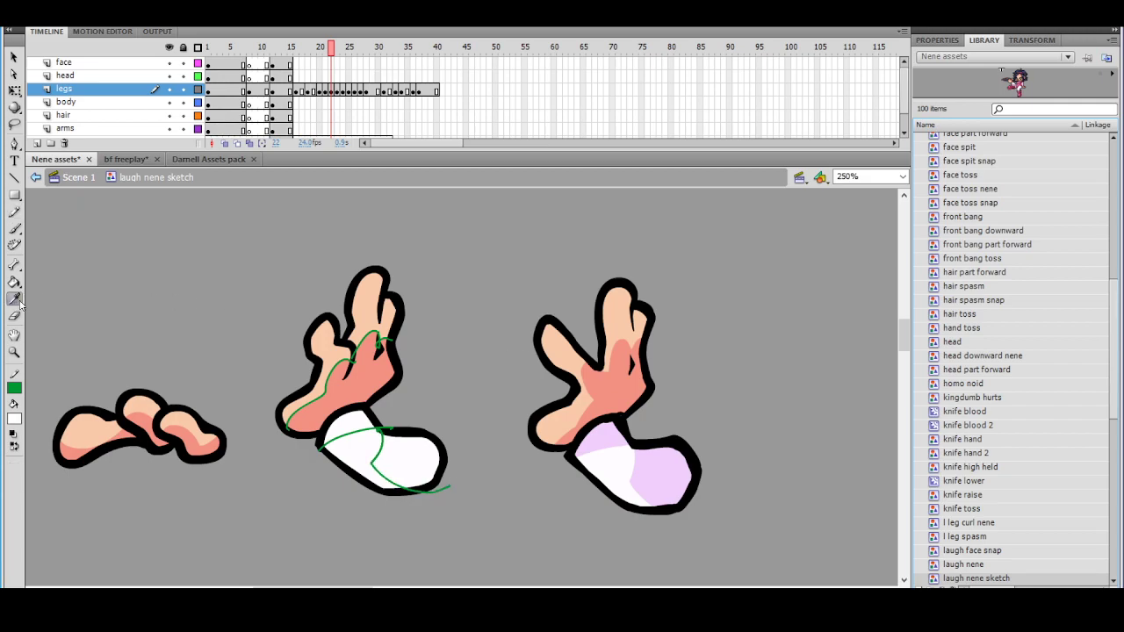
click(656, 472)
click(361, 427)
click(412, 447)
key(ctrl+minus)
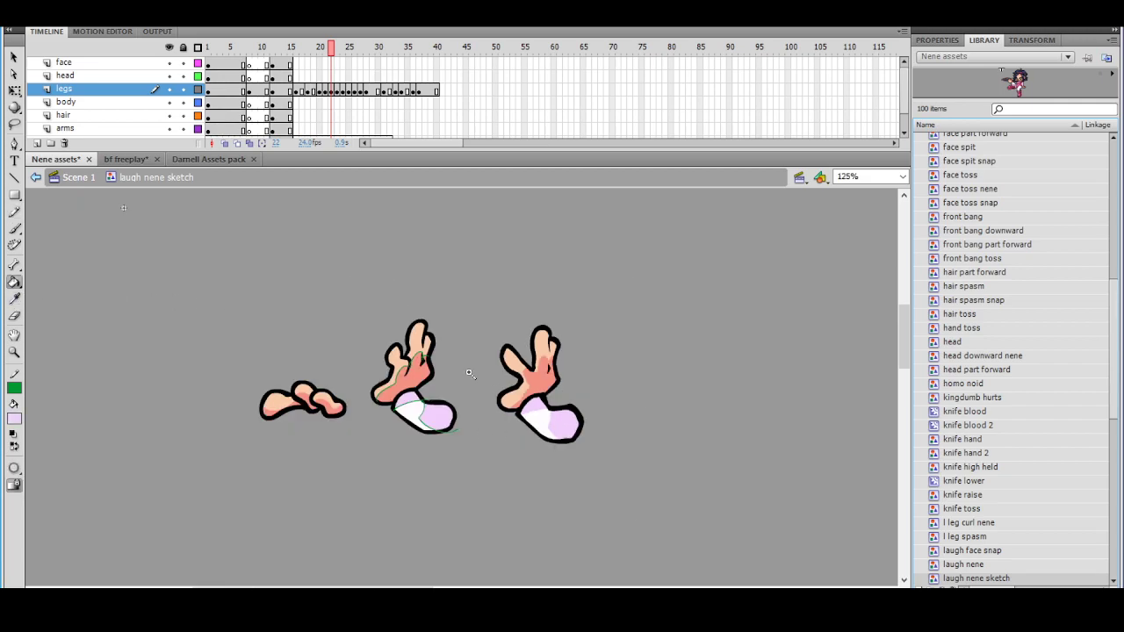
Lasso the open hand with its sleeve and set its stroke colour to none to remove the green shading lines
key(ctrl+equal)
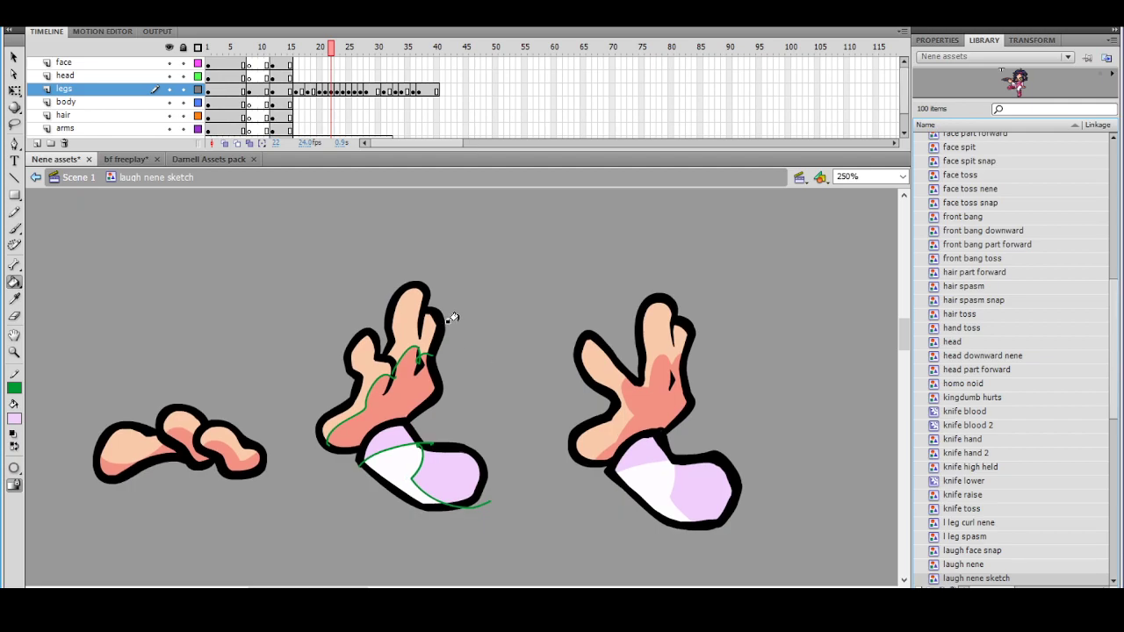
drag(457, 331, 475, 319)
click(15, 124)
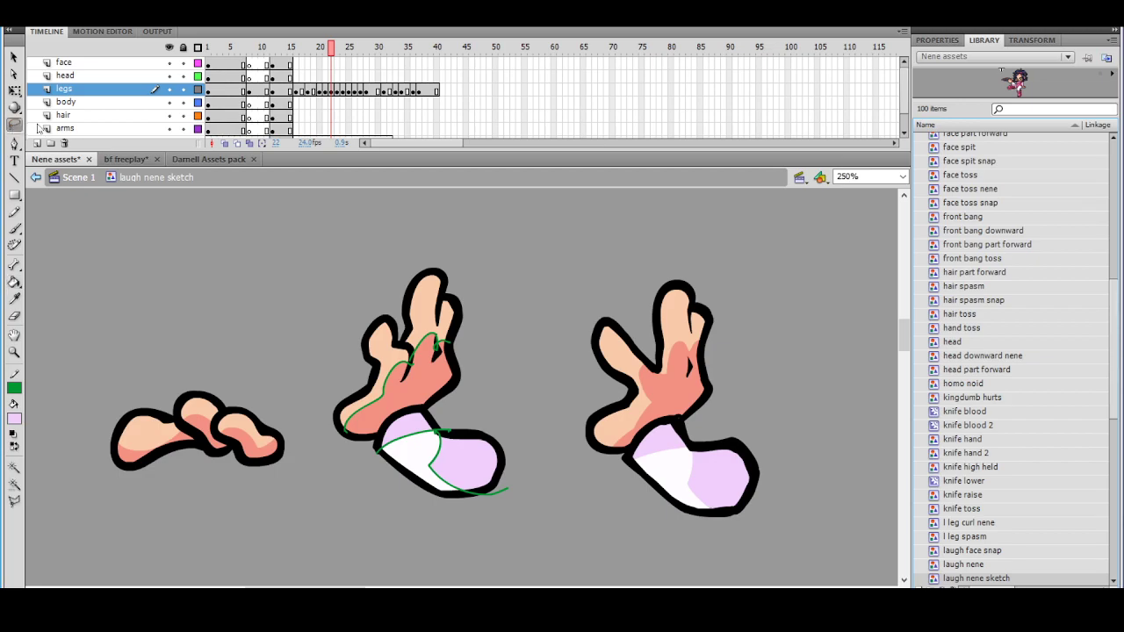
mouse_move(470, 232)
mouse_down()
mouse_move(561, 320)
mouse_move(482, 215)
mouse_up()
click(15, 389)
click(219, 406)
click(278, 363)
ctrl+shift+click(497, 378)
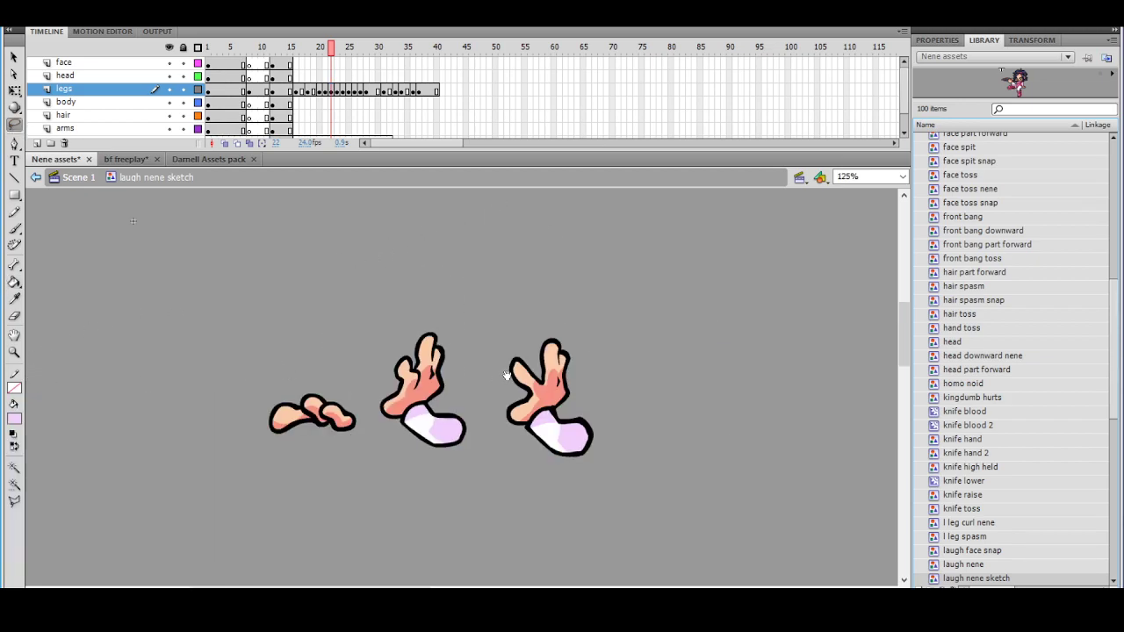
scroll(506, 376, up, 2)
Try a small shadow on the open hand's bent finger using the palm's darker skin tone, without its green outline
key(v)
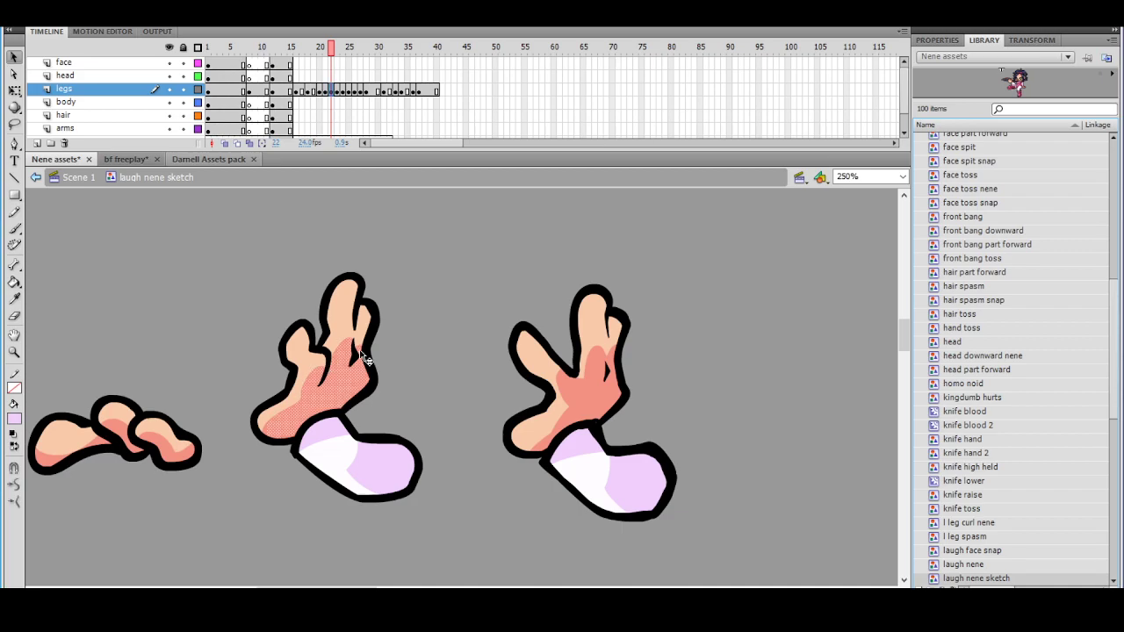
key(y)
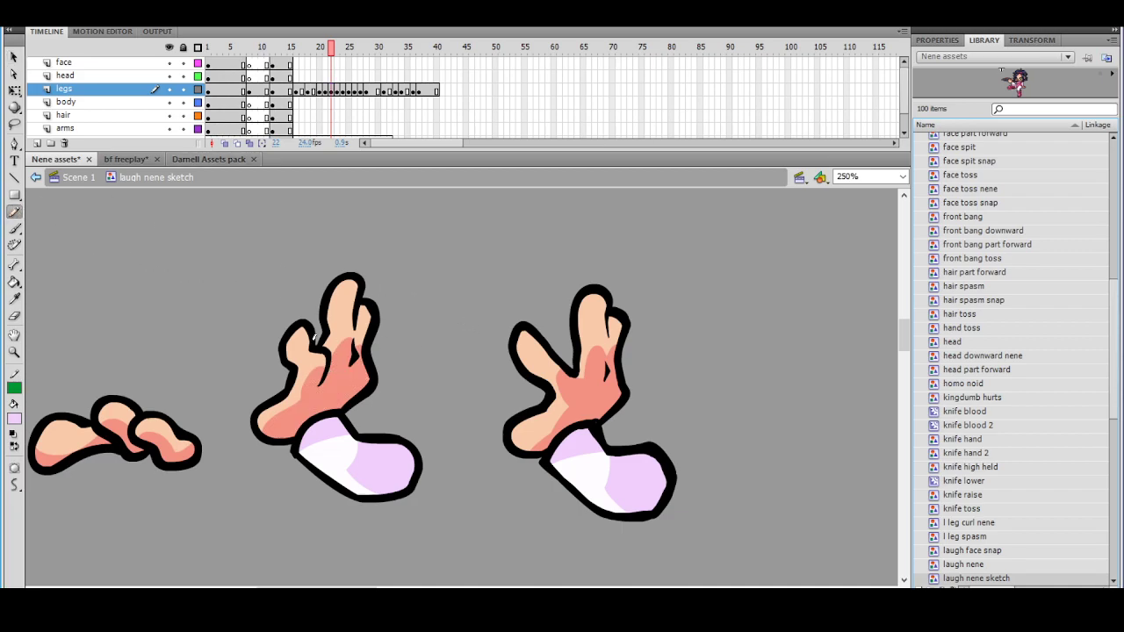
mouse_move(324, 344)
mouse_down()
mouse_move(295, 345)
mouse_move(322, 341)
mouse_up()
key(ctrl+z)
click(14, 299)
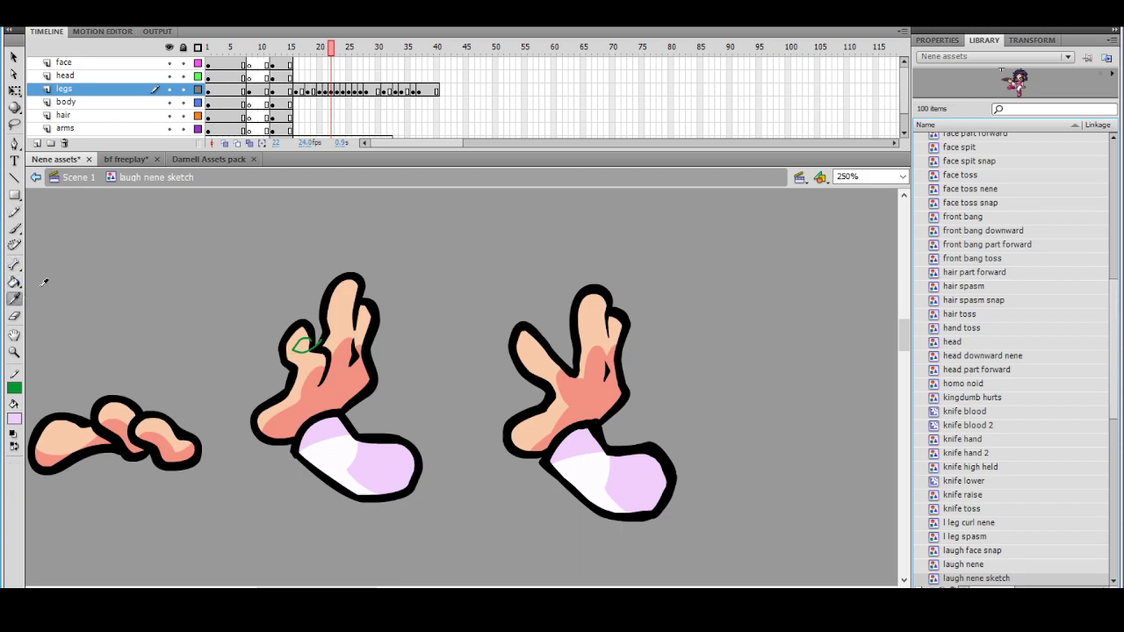
click(347, 386)
key(l)
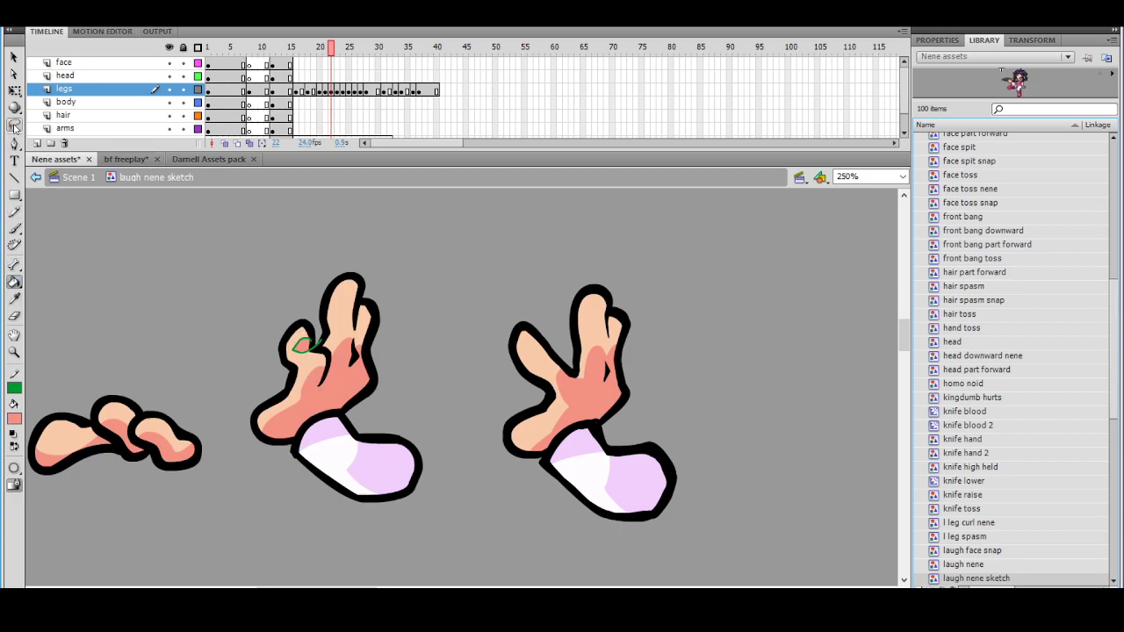
drag(287, 300, 290, 296)
click(14, 386)
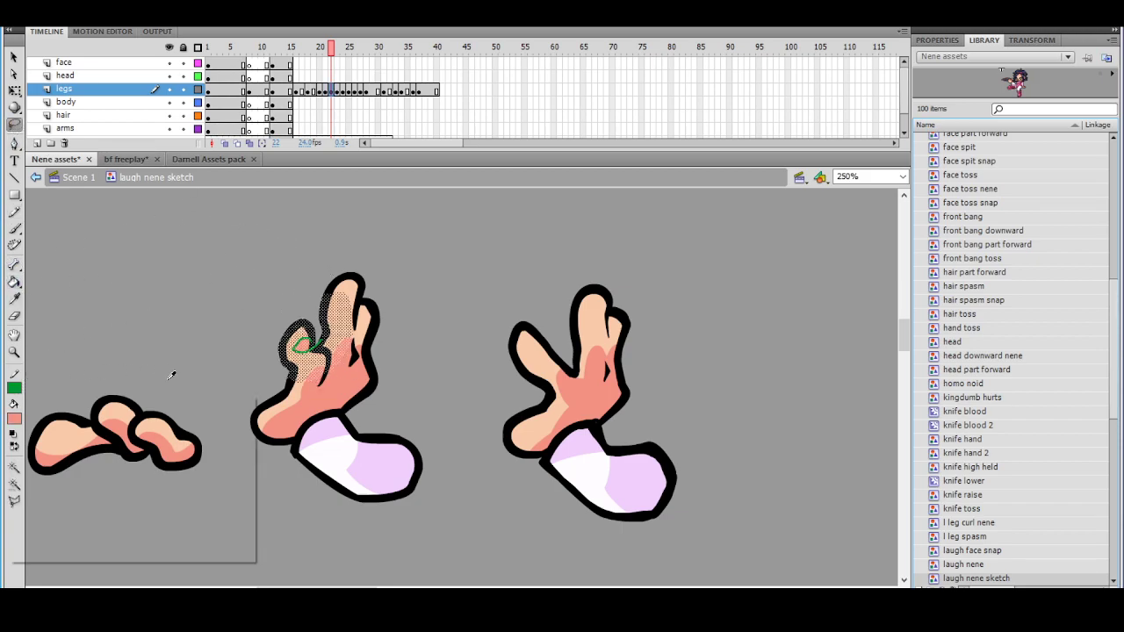
click(228, 405)
key(ctrl+minus)
key(ctrl+equal)
key(ctrl+equal)
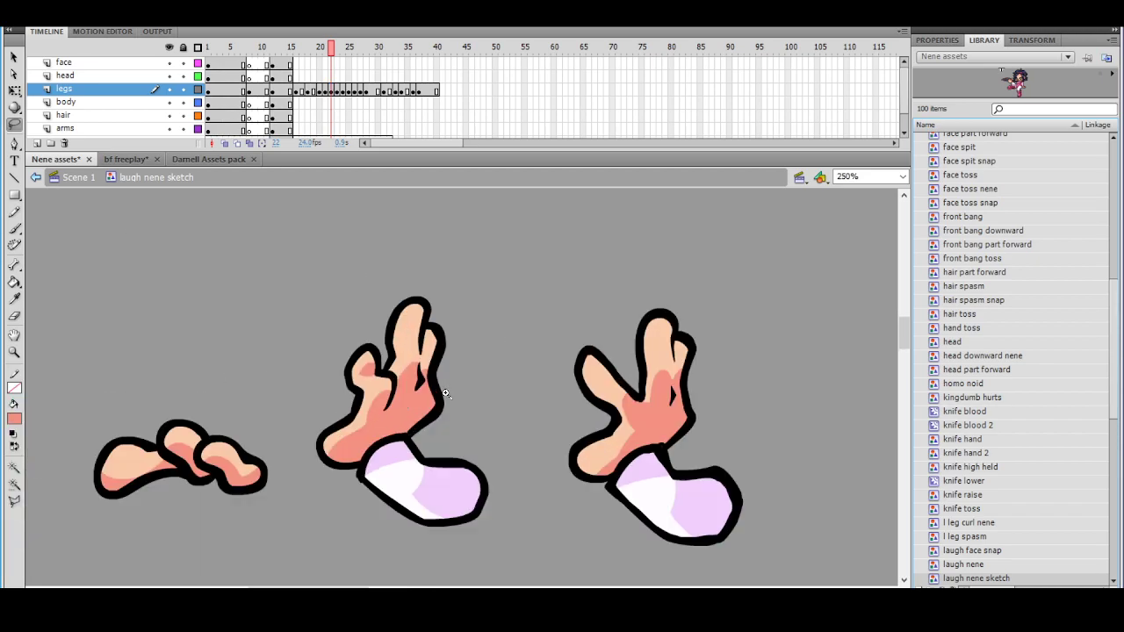
Undo the outline removal, the fill and the pencil lines of the bent finger's shadow
key(ctrl+z)
key(ctrl+z)
key(ctrl+z)
key(ctrl+z)
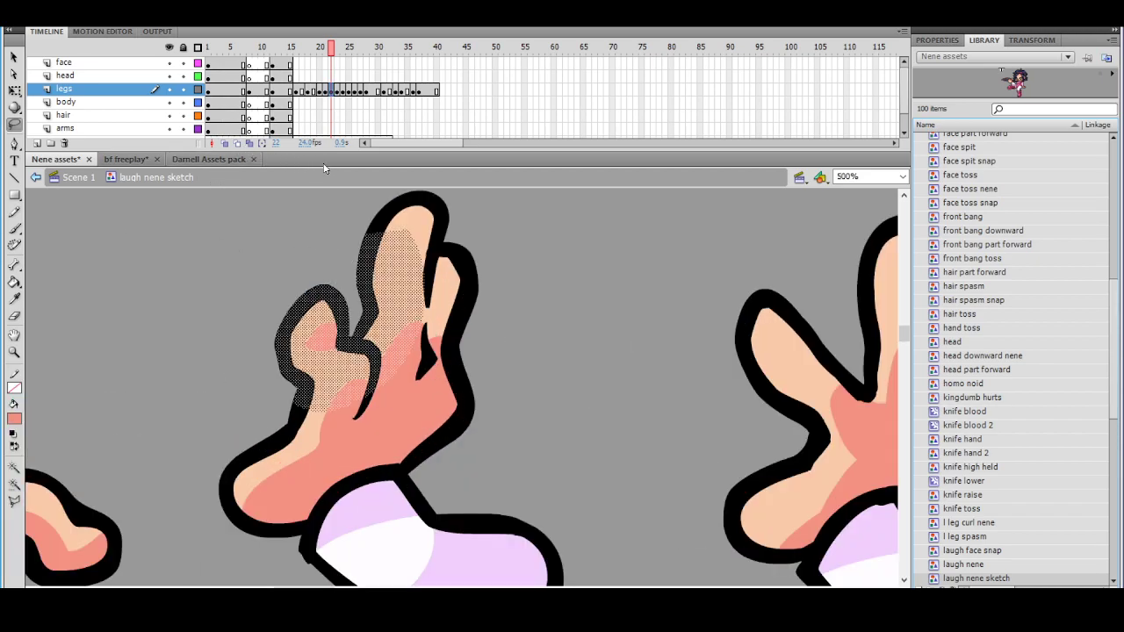
key(ctrl+z)
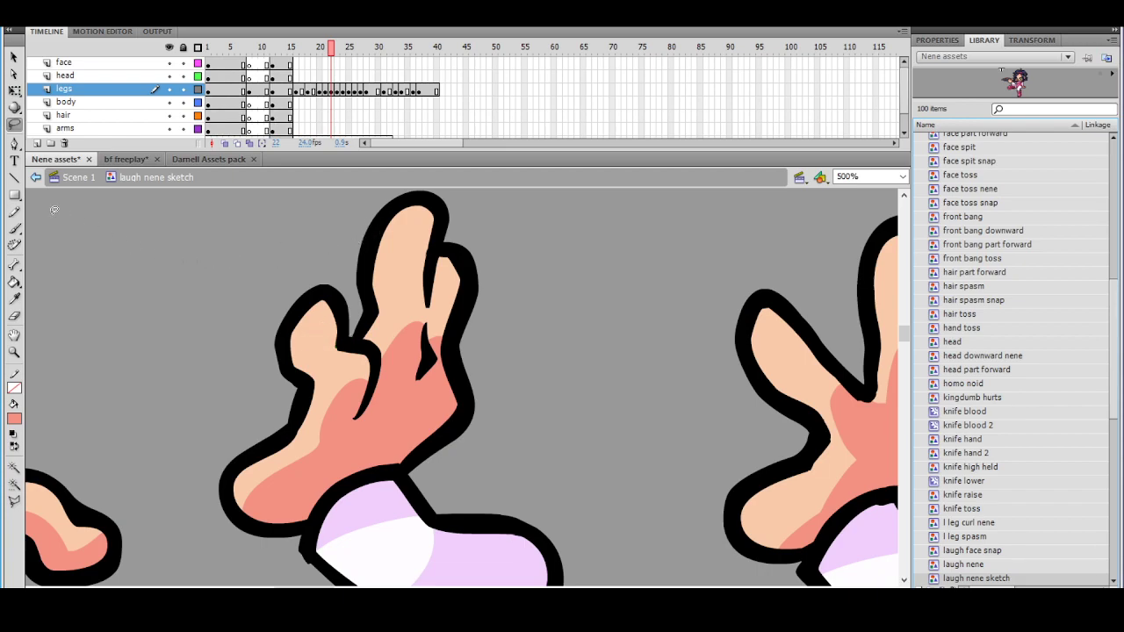
Pencil a new shadow on the open hand's bent finger, fill it with the palm's darker skin tone and remove the green outline
key(y)
mouse_move(349, 335)
mouse_down()
mouse_move(311, 339)
mouse_move(328, 351)
mouse_move(356, 328)
mouse_move(308, 345)
mouse_move(356, 331)
mouse_up()
key(ctrl+z)
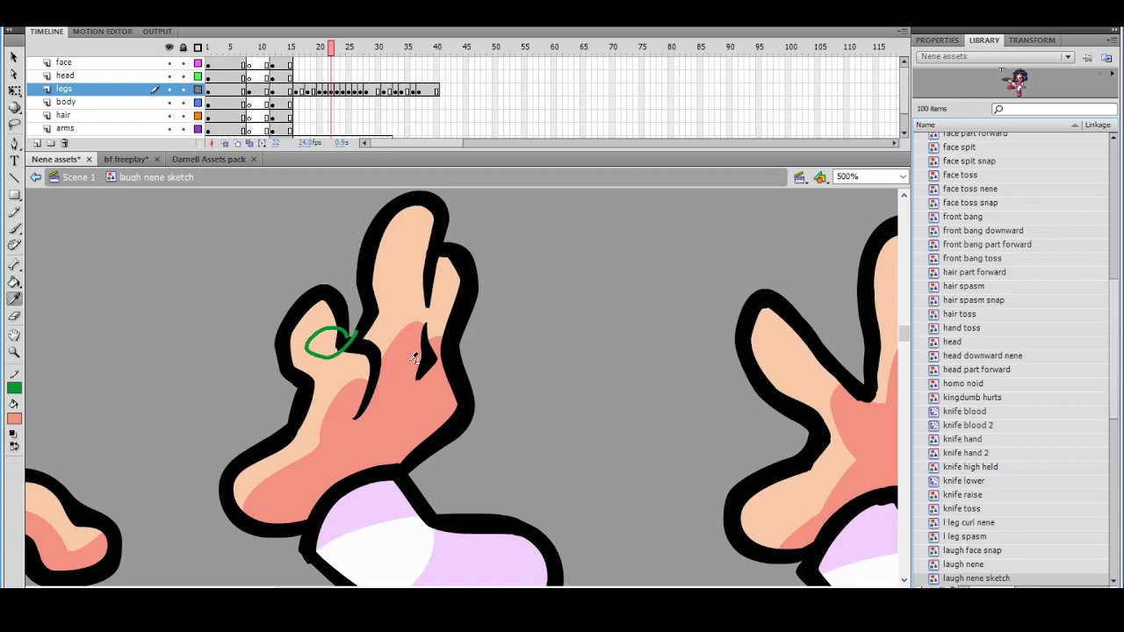
click(14, 124)
mouse_move(342, 239)
mouse_down()
mouse_move(369, 395)
mouse_move(344, 243)
mouse_up()
click(14, 387)
click(229, 404)
click(243, 354)
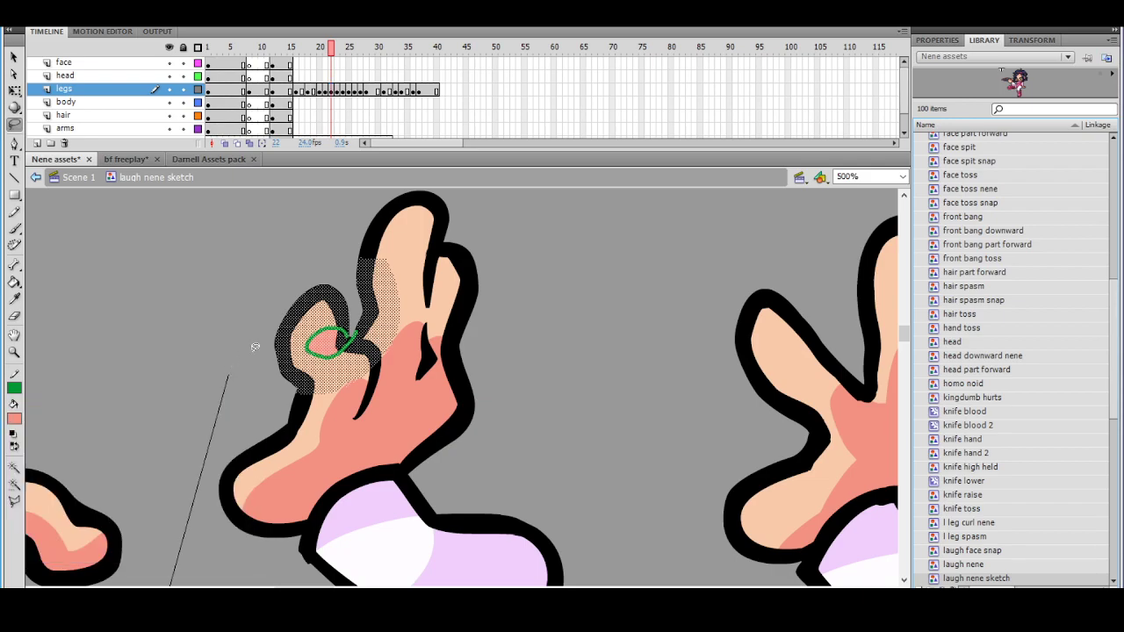
ctrl+shift+click(440, 318)
ctrl+shift+click(479, 348)
ctrl+shift+click(496, 371)
scroll(439, 400, up, 2)
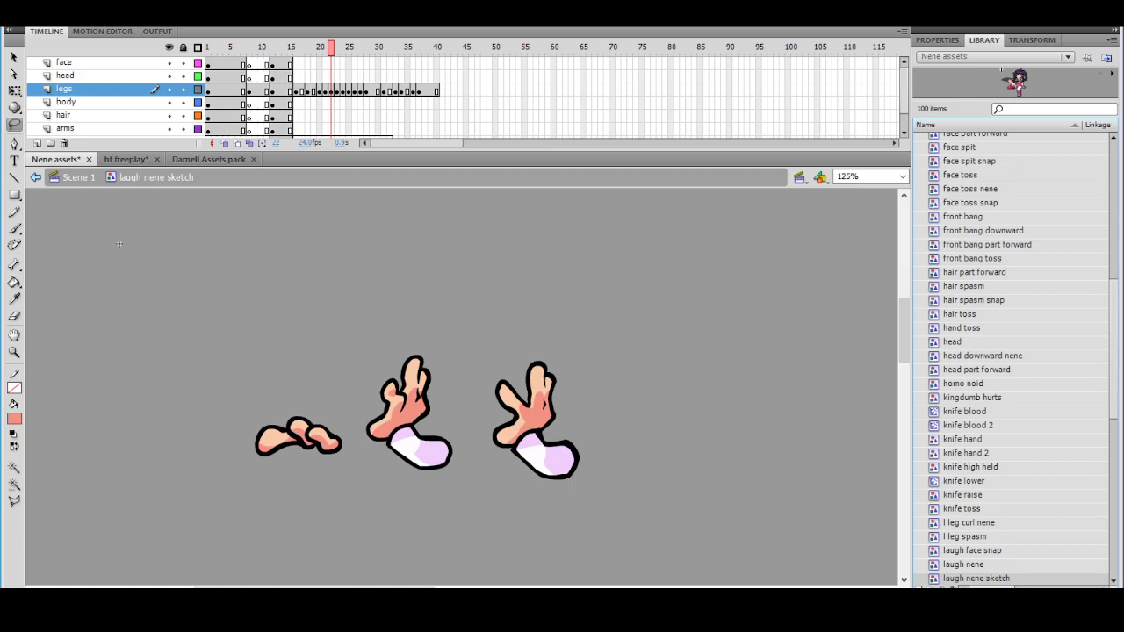
Convert the closed hand in frame 22 to a graphic symbol named "palm face nene"
mouse_move(332, 49)
mouse_down()
mouse_move(316, 51)
mouse_move(337, 63)
mouse_move(319, 66)
mouse_move(341, 69)
mouse_move(322, 75)
mouse_move(407, 100)
mouse_move(295, 96)
mouse_move(342, 97)
mouse_move(306, 101)
mouse_move(331, 103)
mouse_up()
mouse_move(334, 103)
mouse_down()
mouse_move(378, 101)
mouse_move(279, 104)
mouse_move(333, 104)
mouse_up()
mouse_move(297, 376)
mouse_down()
mouse_move(363, 459)
mouse_move(308, 371)
mouse_up()
right_click(315, 441)
click(369, 419)
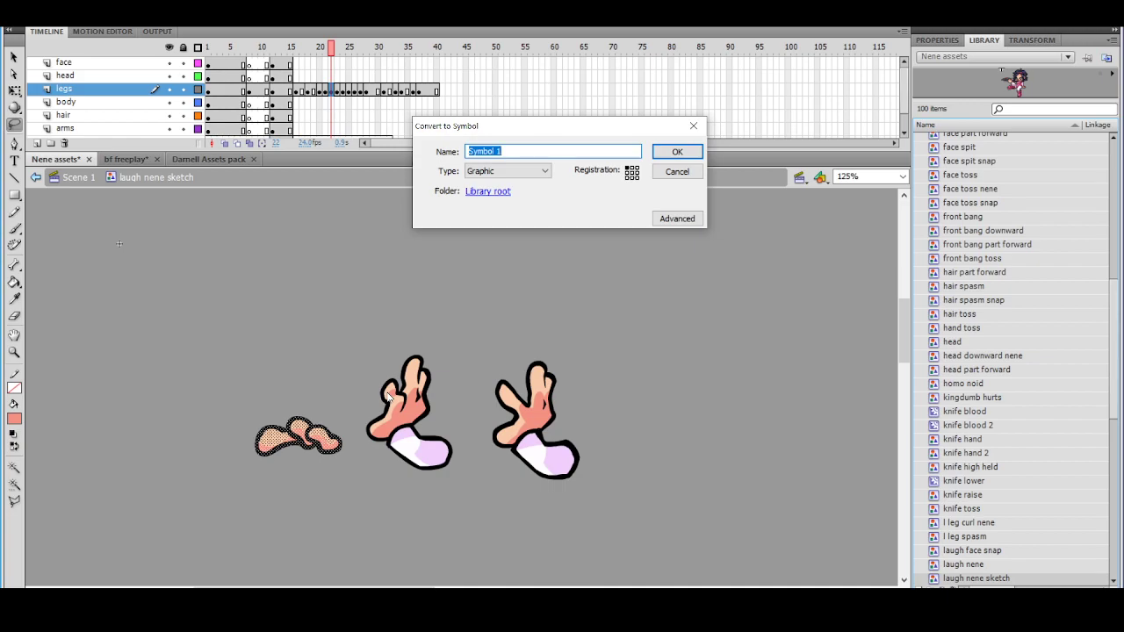
text(palm face nene)
key(Return)
Convert the finished open hand with its sleeve to a graphic symbol named "palm face full arm nene"
mouse_move(430, 329)
mouse_down()
mouse_move(361, 454)
mouse_move(466, 489)
mouse_move(437, 330)
mouse_up()
right_click(411, 393)
click(477, 378)
text(palm face )
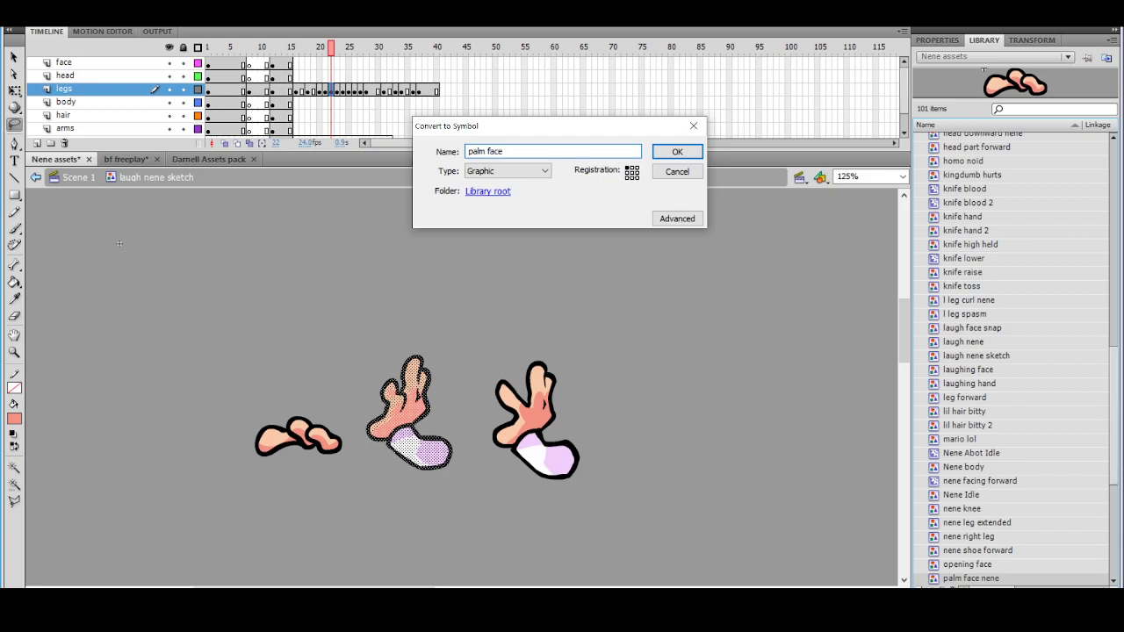
text(full arm ene)
key(BackSpace)
key(BackSpace)
key(BackSpace)
text(nene)
key(Return)
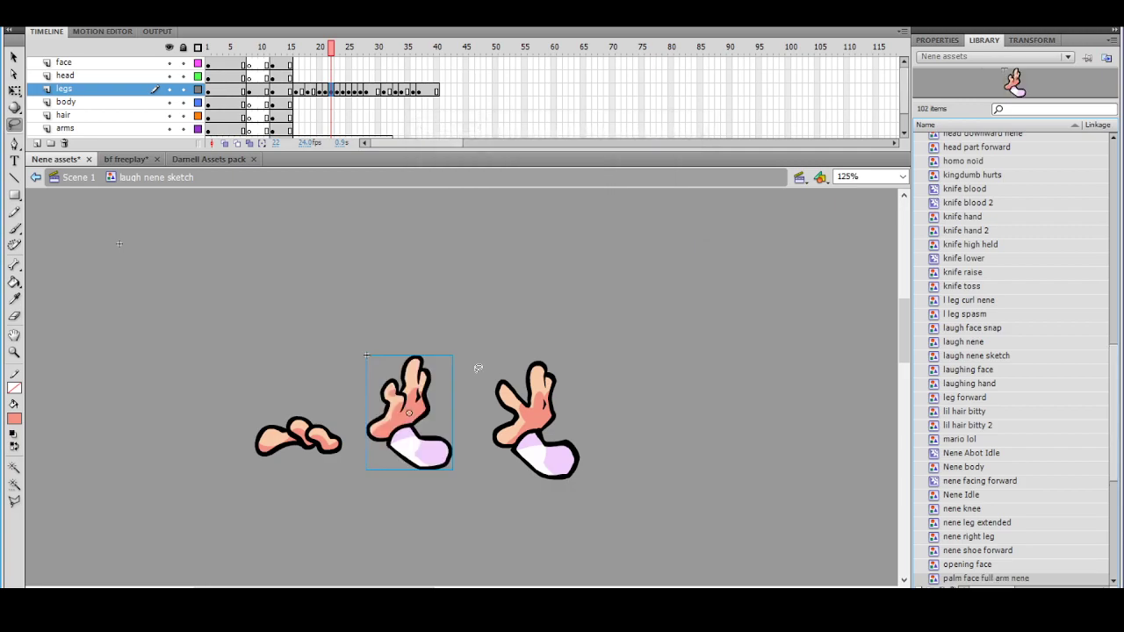
Lasso the coloured sleeve of the hand in frame 25 and copy it as a colour reference
click(327, 91)
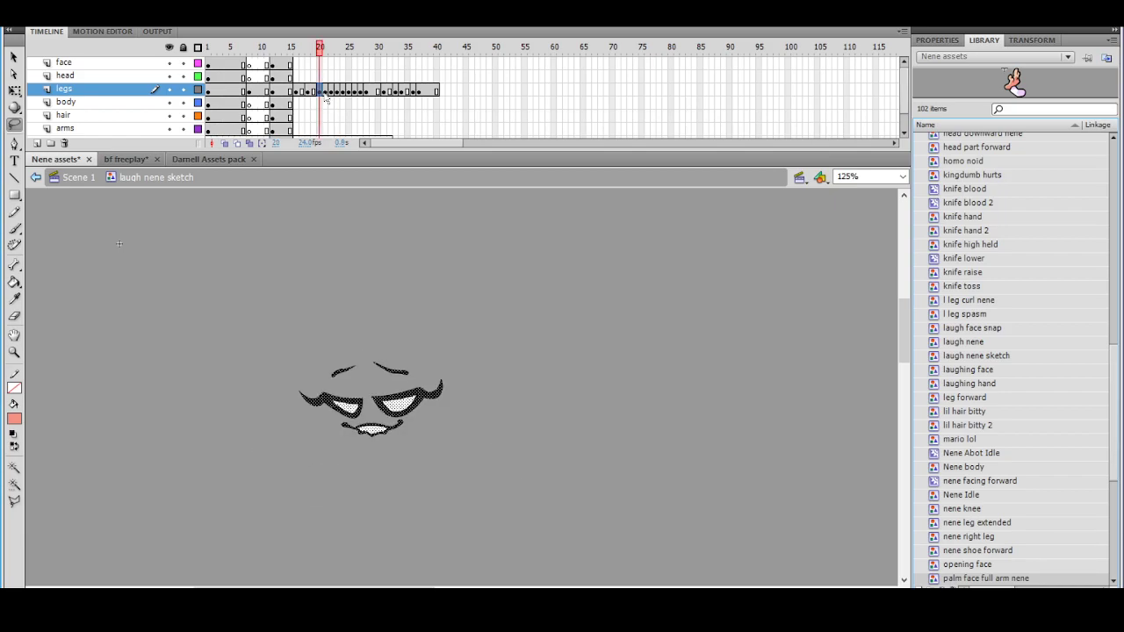
click(345, 54)
drag(346, 58, 351, 61)
right_click(410, 407)
click(461, 424)
mouse_move(469, 428)
mouse_down()
mouse_move(439, 418)
mouse_move(469, 421)
mouse_up()
right_click(441, 460)
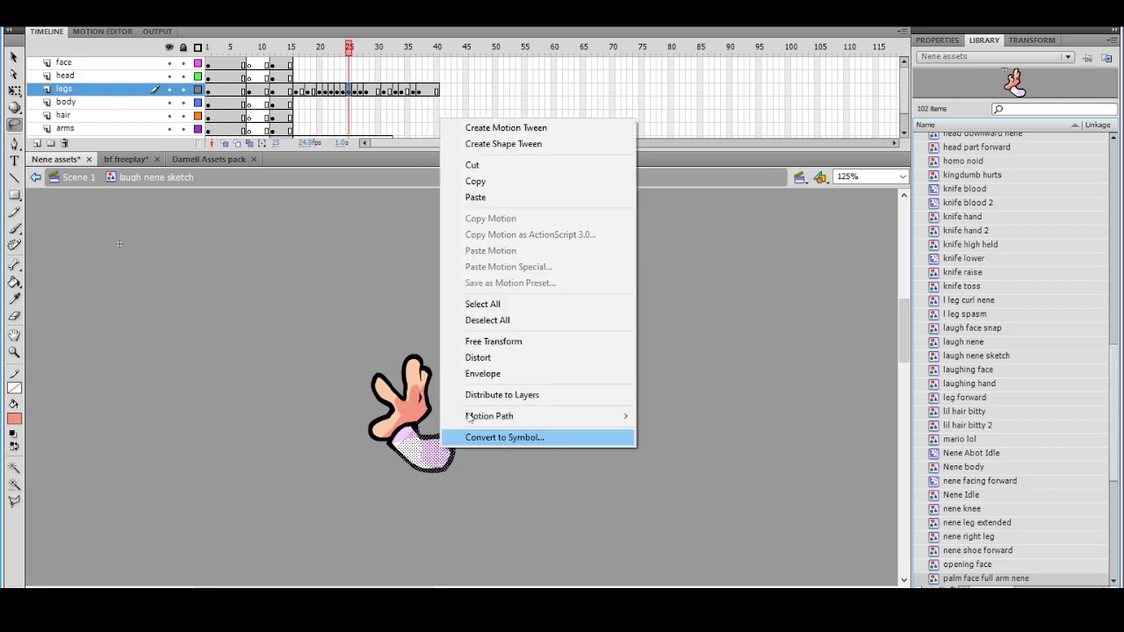
click(493, 183)
Paste the copied sleeve into frame 21 and place it beside the uncoloured sleeve outline
drag(351, 60, 325, 62)
right_click(341, 269)
click(378, 313)
drag(446, 388, 210, 396)
click(299, 395)
ctrl+click(341, 407)
drag(399, 407, 276, 323)
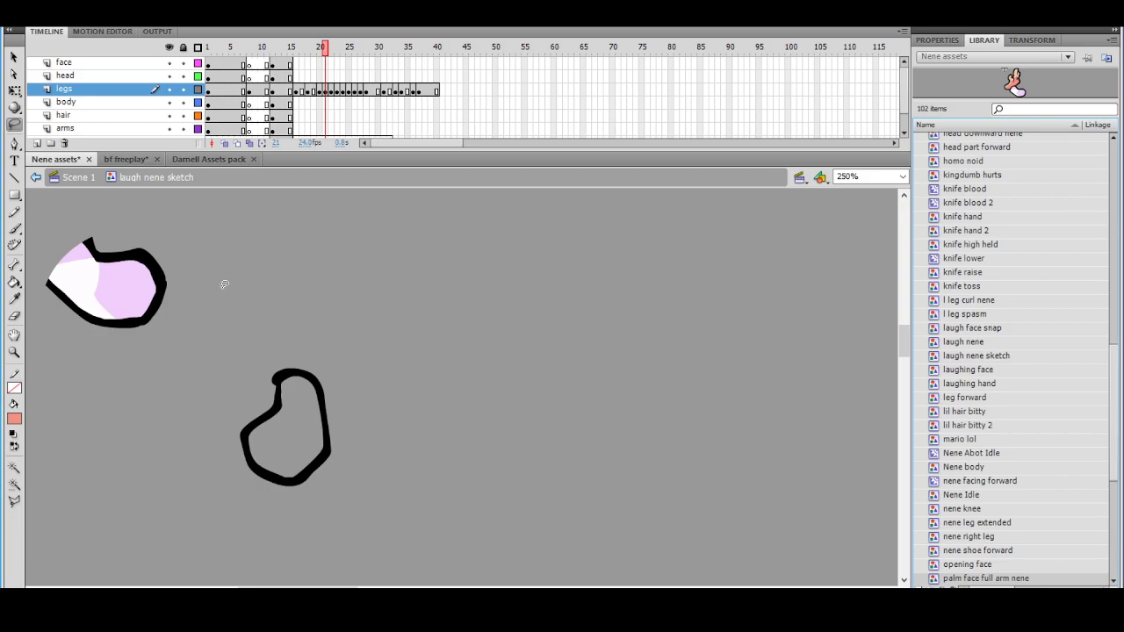
Fill the outlined sleeve with white sampled from the pasted sleeve and pencil a green shading line across it
click(14, 300)
click(75, 288)
click(278, 432)
click(14, 212)
mouse_move(274, 388)
mouse_down()
mouse_move(299, 437)
mouse_move(260, 462)
mouse_move(228, 478)
mouse_up()
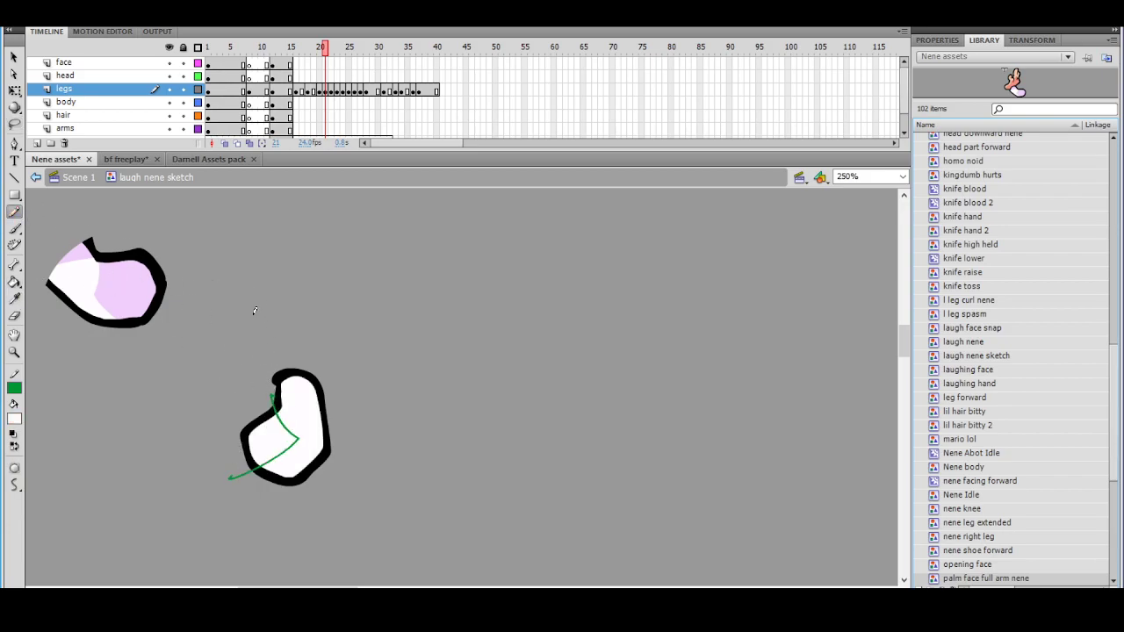
key(ctrl+z)
mouse_move(276, 384)
mouse_down()
mouse_move(300, 433)
mouse_move(271, 455)
mouse_move(225, 464)
mouse_up()
Fill the sleeve's shadow area with lavender sampled from the pasted sleeve and set the green line's stroke to none
click(14, 298)
click(136, 287)
click(301, 404)
mouse_move(289, 332)
mouse_down()
mouse_move(258, 337)
mouse_move(361, 360)
mouse_move(263, 323)
mouse_move(331, 363)
mouse_move(254, 323)
mouse_move(350, 352)
mouse_up()
click(15, 124)
click(14, 387)
click(235, 401)
Delete the pasted reference sleeve and convert the newly coloured sleeve to a graphic symbol named "palm arm part nene"
mouse_move(249, 254)
mouse_down()
mouse_move(154, 230)
mouse_move(233, 384)
mouse_move(289, 230)
mouse_up()
key(Delete)
mouse_move(399, 367)
mouse_down()
mouse_move(459, 527)
mouse_move(404, 356)
mouse_up()
right_click(400, 433)
click(492, 425)
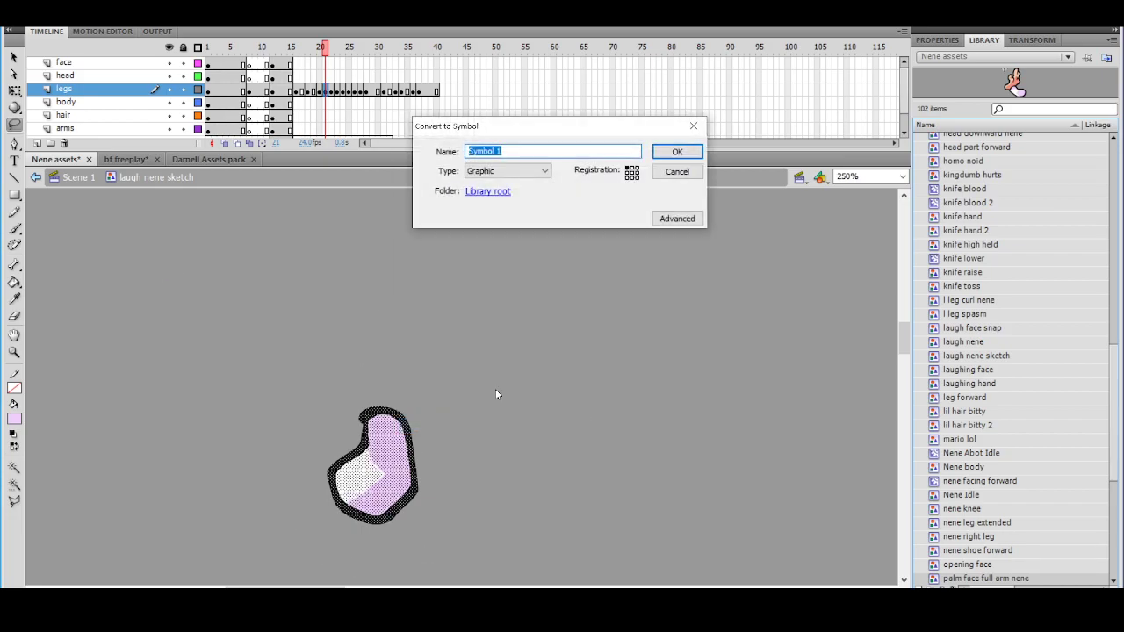
text(palm  arm part nene)
key(Return)
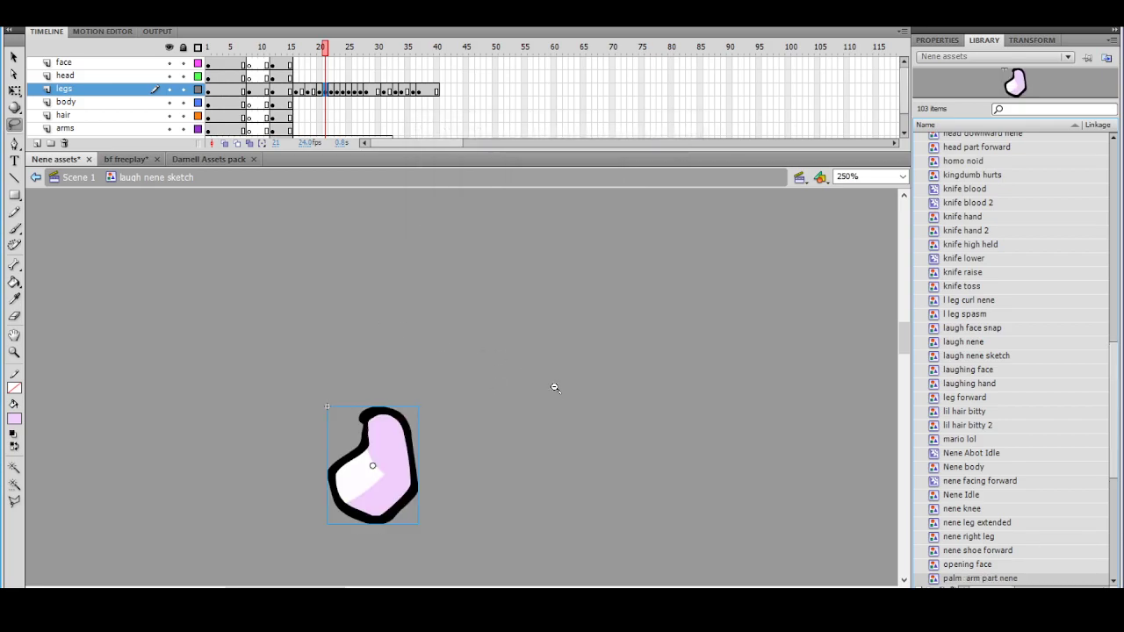
key(ctrl+minus)
drag(560, 412, 489, 395)
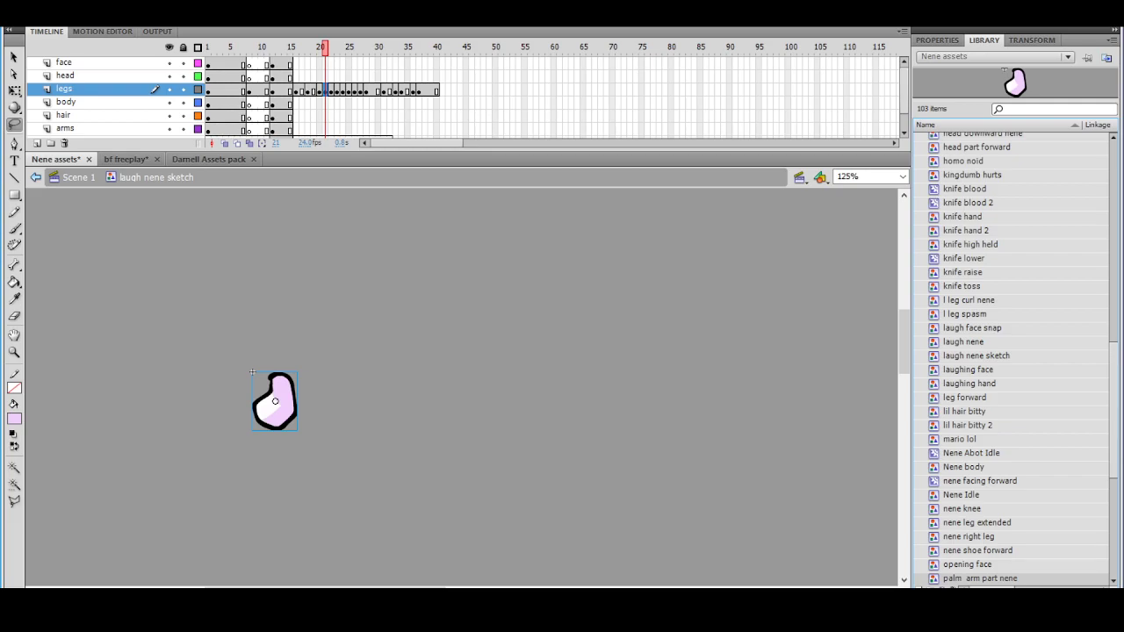
Examine the seated knife-holding pose in the animation's opening frames
mouse_move(331, 68)
mouse_down()
mouse_move(208, 79)
mouse_move(237, 76)
mouse_up()
click(239, 90)
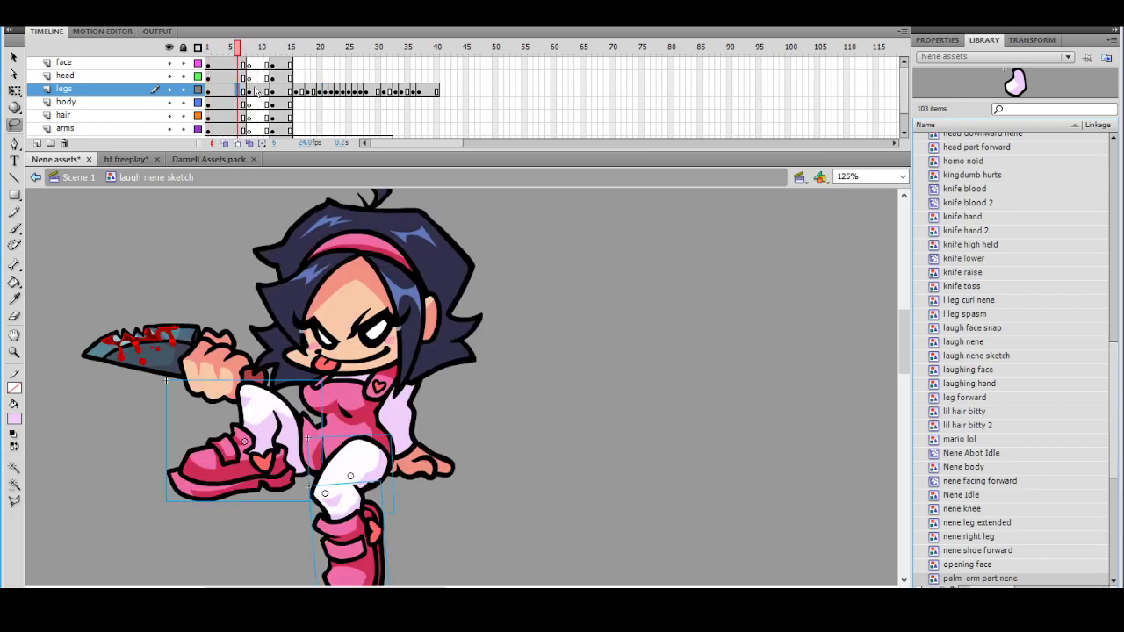
click(231, 91)
key(q)
click(227, 91)
click(487, 297)
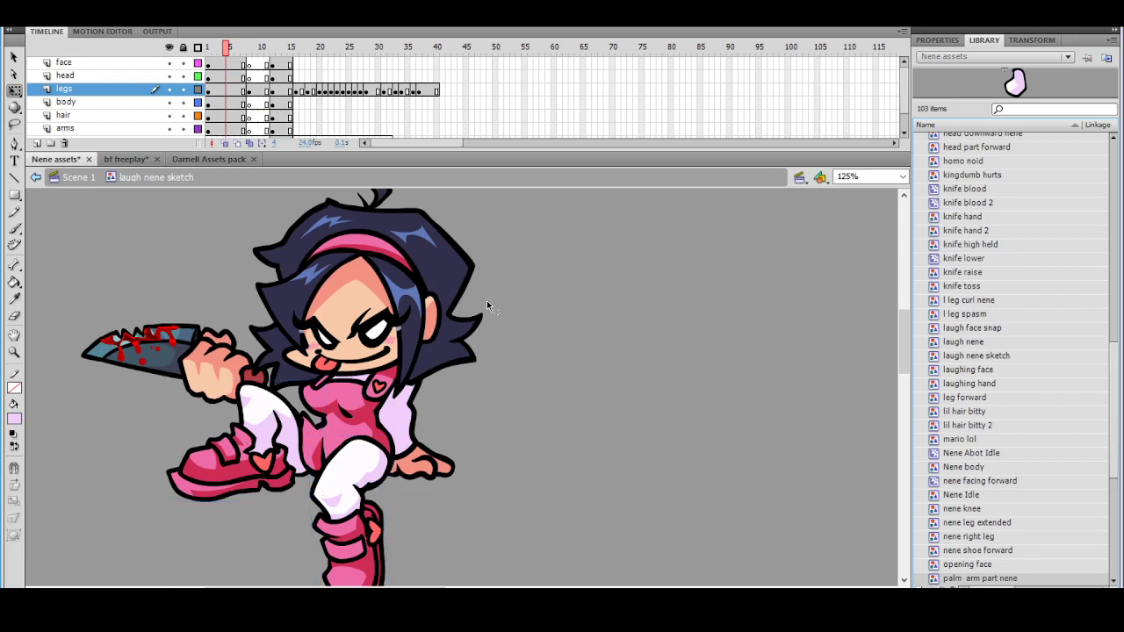
ctrl+shift+click(475, 331)
drag(475, 332, 400, 311)
mouse_move(229, 47)
mouse_down()
mouse_move(280, 66)
mouse_move(238, 72)
mouse_move(288, 70)
mouse_move(223, 70)
mouse_move(289, 75)
mouse_move(234, 92)
mouse_up()
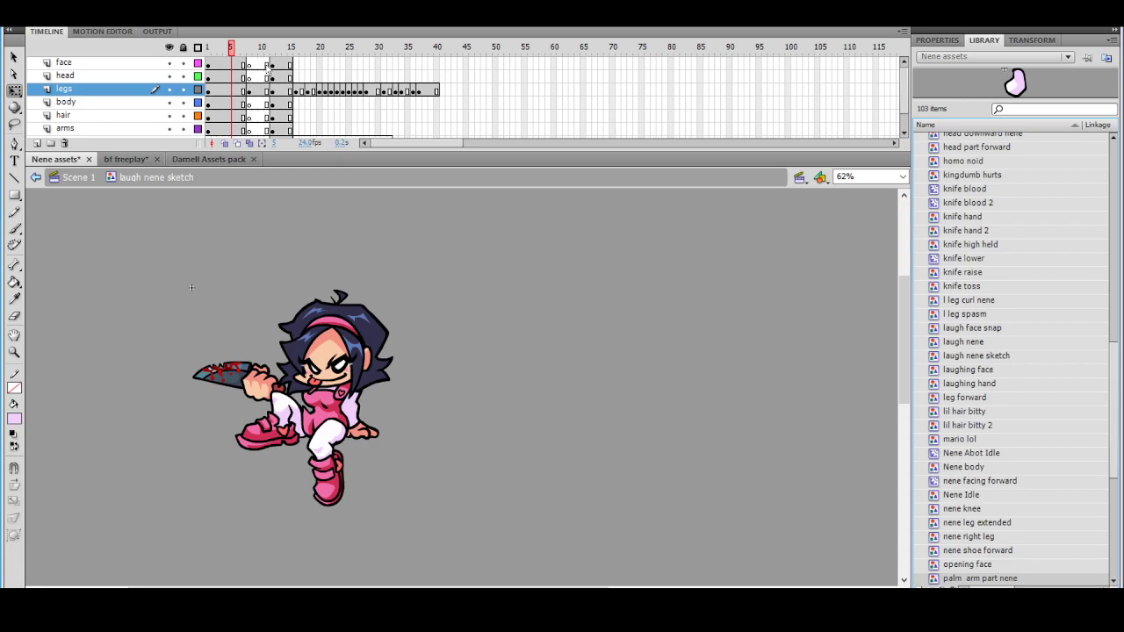
mouse_move(229, 63)
mouse_down()
mouse_move(201, 65)
mouse_move(262, 76)
mouse_move(232, 77)
mouse_move(256, 55)
mouse_move(287, 58)
mouse_move(238, 79)
mouse_move(271, 88)
mouse_move(230, 88)
mouse_move(263, 89)
mouse_move(241, 90)
mouse_up()
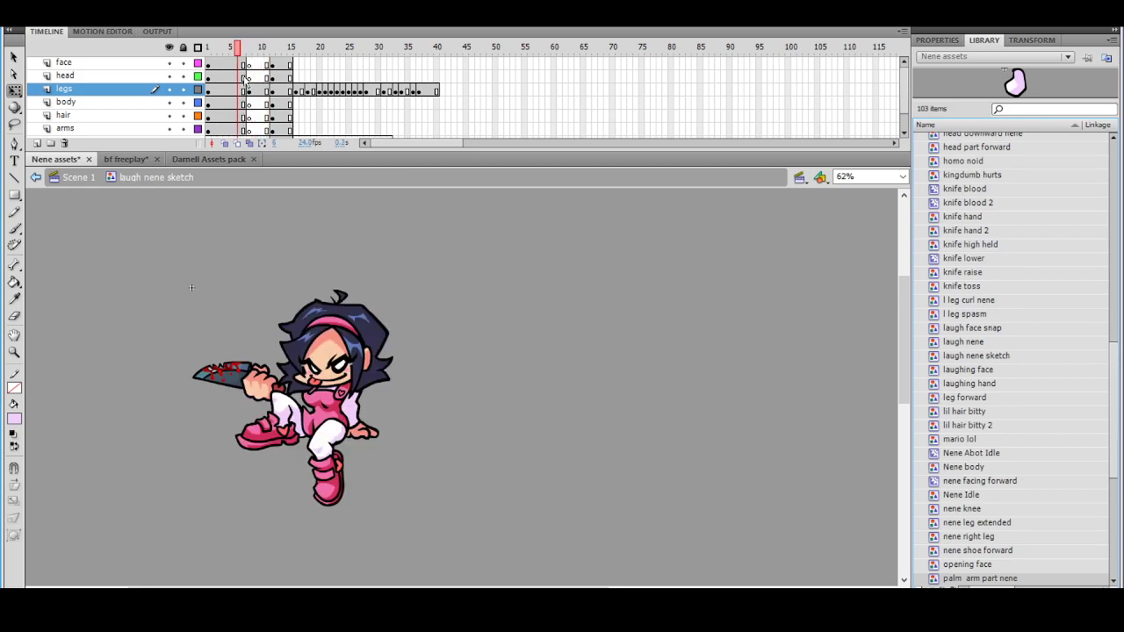
Insert a keyframe at frame 10 of the legs layer and delete the old sketch from frame 8
click(250, 91)
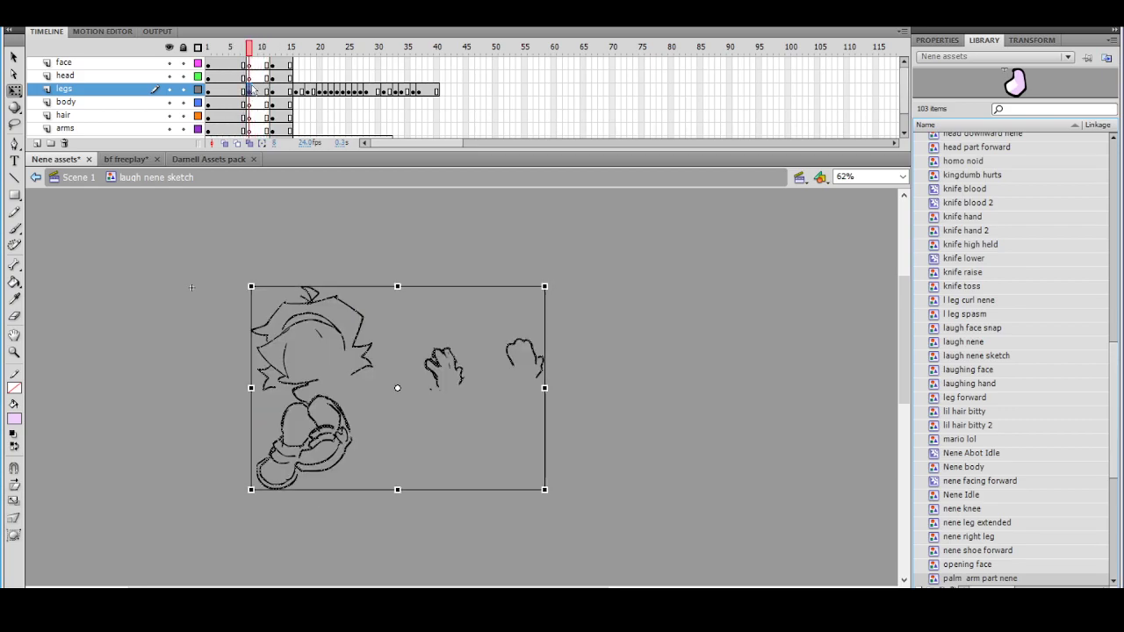
click(260, 103)
right_click(261, 91)
click(325, 236)
click(251, 91)
key(Delete)
Turn on onion skinning with its range ending at frame 8, and set the Brush tool's fill colour to black
click(225, 143)
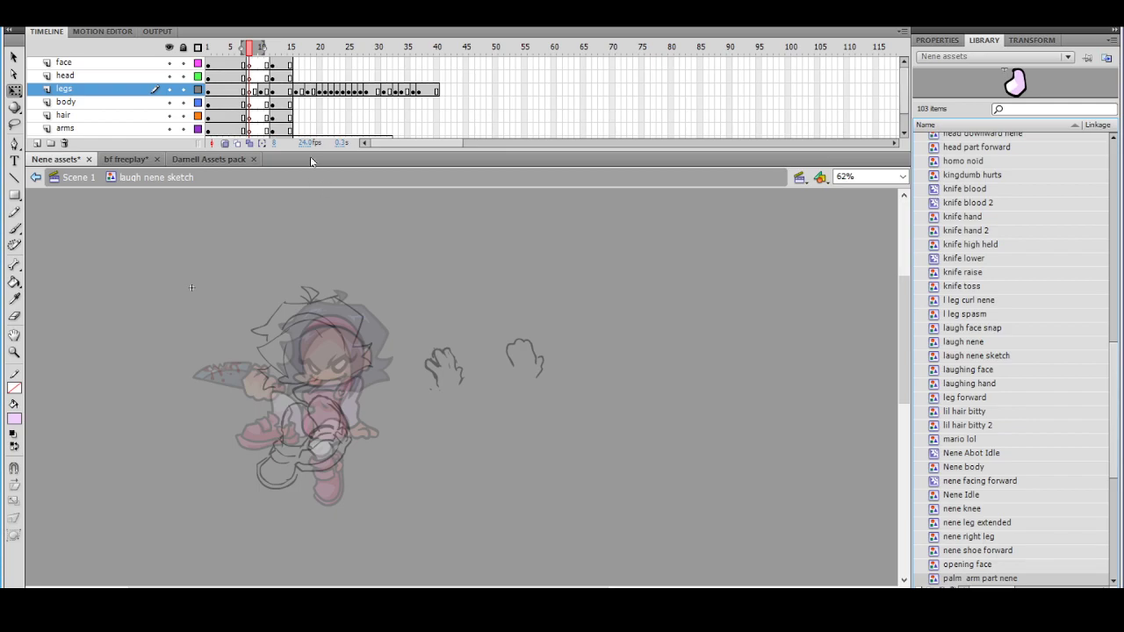
drag(264, 48, 249, 49)
click(15, 229)
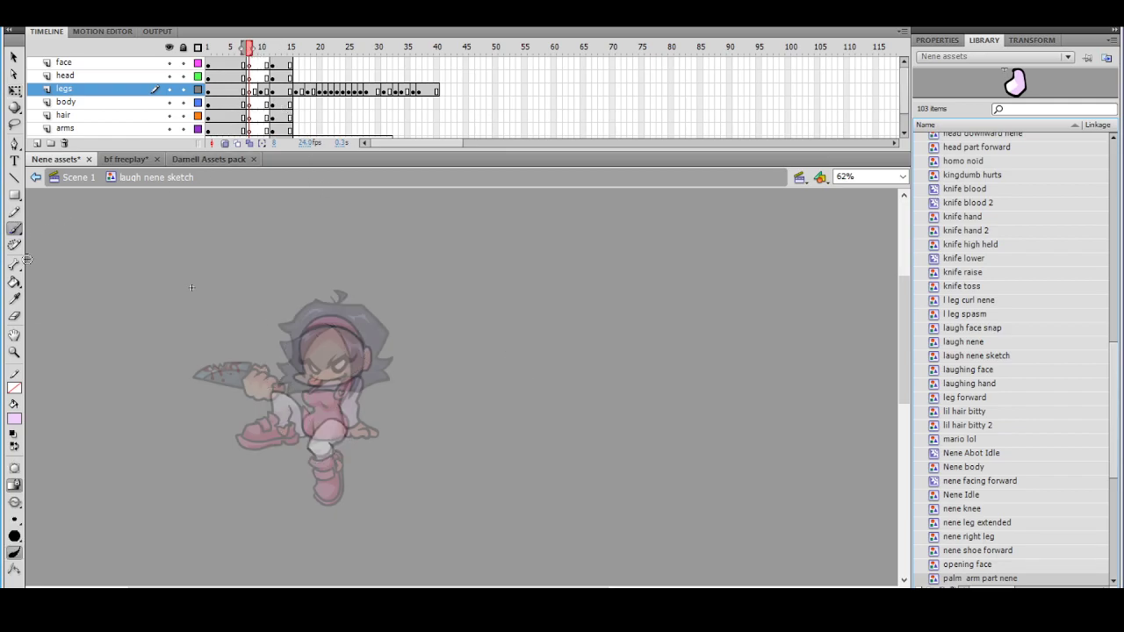
click(14, 419)
click(12, 446)
Brush the headband and the spiky outer hair outline over the onion-skinned pose in frame 8
click(357, 361)
mouse_move(274, 262)
mouse_down()
mouse_move(378, 268)
mouse_move(267, 263)
mouse_move(225, 303)
mouse_move(196, 308)
mouse_move(225, 315)
mouse_move(227, 337)
mouse_move(207, 344)
mouse_move(229, 390)
mouse_move(261, 411)
mouse_move(264, 353)
mouse_move(291, 319)
mouse_move(320, 312)
mouse_move(378, 354)
mouse_up()
key(ctrl+z)
mouse_move(256, 321)
mouse_down()
mouse_move(284, 298)
mouse_move(365, 337)
mouse_up()
mouse_move(367, 272)
mouse_down()
mouse_move(418, 324)
mouse_move(424, 375)
mouse_move(422, 418)
mouse_up()
mouse_move(222, 386)
mouse_down()
mouse_move(221, 451)
mouse_move(262, 438)
mouse_up()
drag(333, 403, 332, 377)
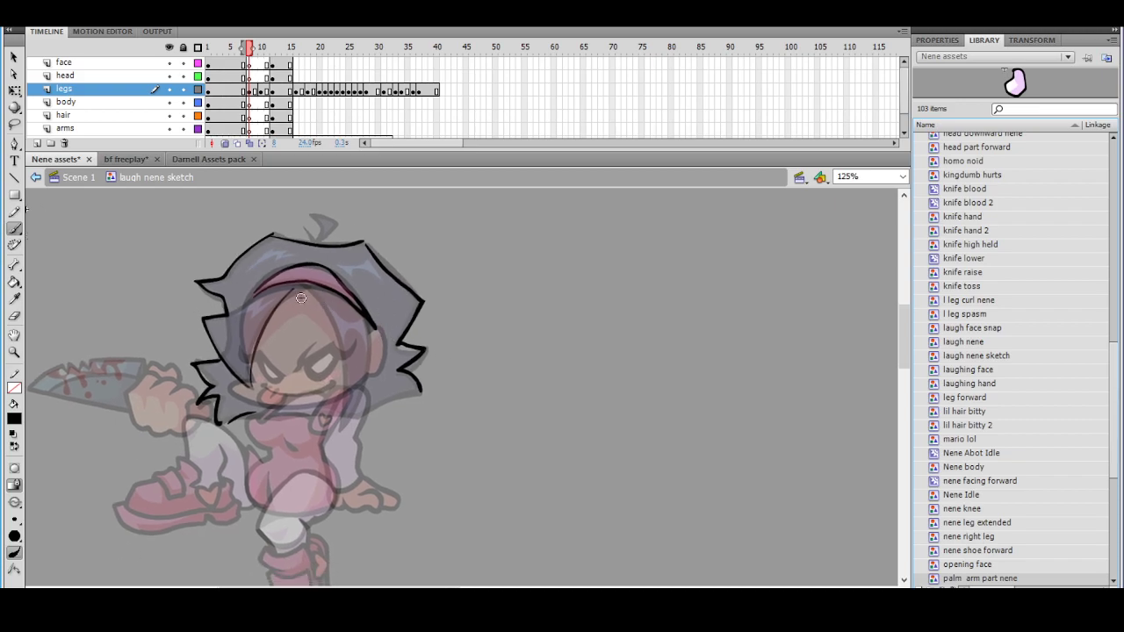
Brush the long inner hair strand beside the face and the outline of the ear
mouse_move(323, 300)
mouse_down()
mouse_move(344, 431)
mouse_move(348, 367)
mouse_move(340, 428)
mouse_move(340, 387)
mouse_move(368, 342)
mouse_move(364, 318)
mouse_up()
key(ctrl+z)
key(ctrl+z)
drag(367, 375, 368, 339)
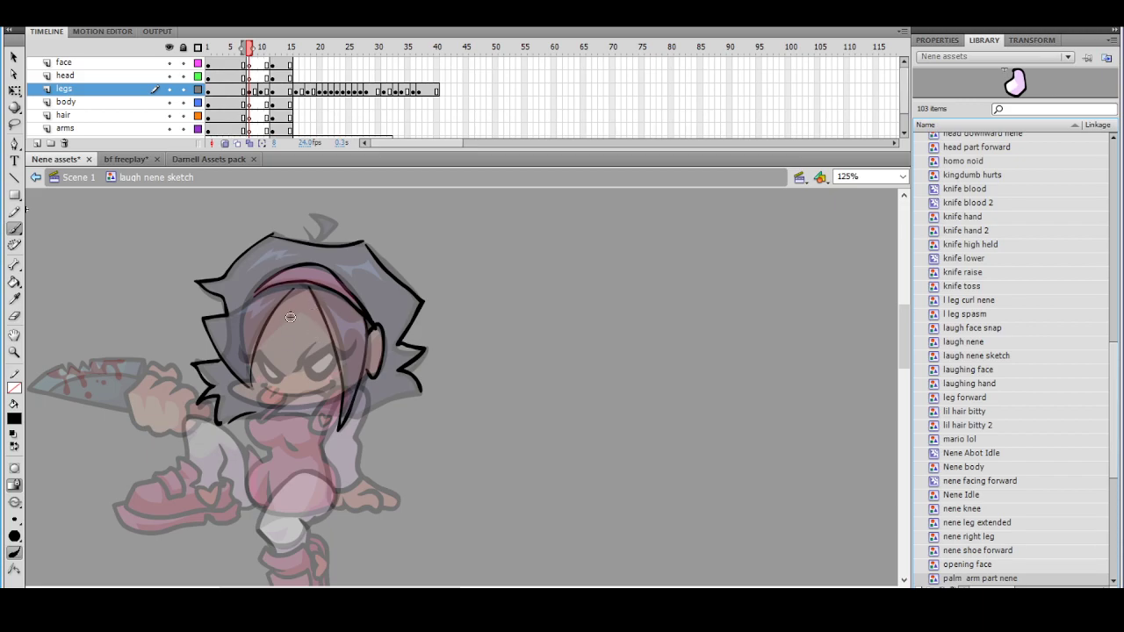
Brush tightly squeezed eyes with slanted brows on the sketched face, undoing and redrawing unsatisfactory strokes
mouse_move(296, 371)
mouse_down()
mouse_move(310, 351)
mouse_move(325, 352)
mouse_move(305, 367)
mouse_move(329, 376)
mouse_up()
key(ctrl+z)
key(ctrl+z)
mouse_move(323, 337)
mouse_down()
mouse_move(296, 371)
mouse_move(333, 378)
mouse_up()
key(ctrl+z)
drag(320, 337, 333, 378)
drag(261, 342, 287, 371)
key(ctrl+z)
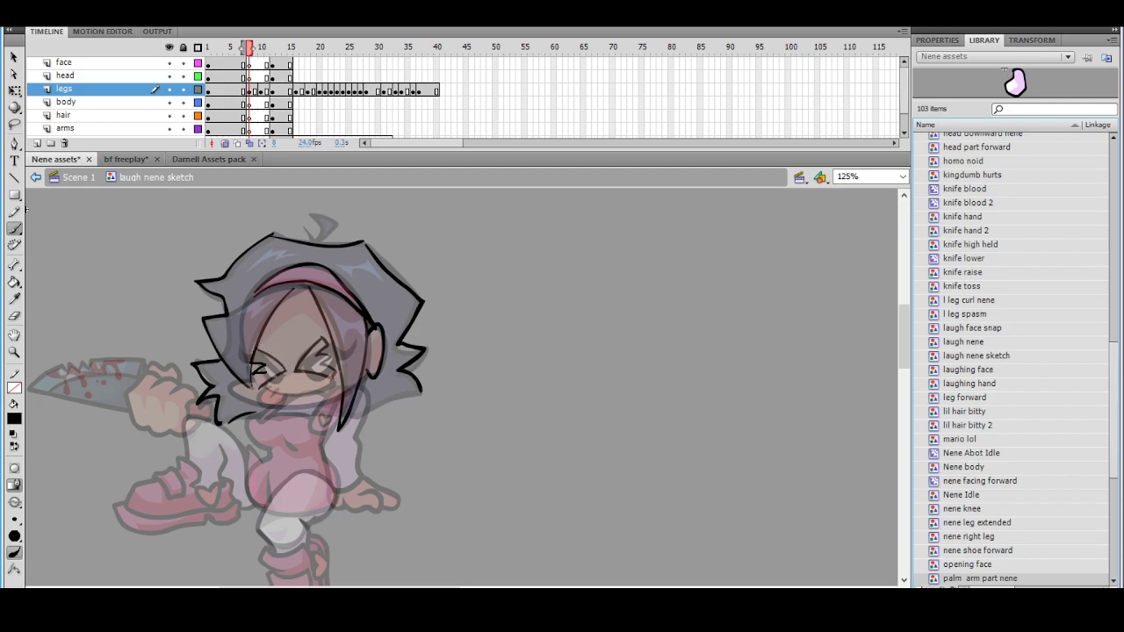
Brush the nose and a wide curved mouth across the lower face, undoing and redrawing unsatisfactory strokes
click(277, 387)
mouse_move(277, 384)
mouse_down()
mouse_move(307, 380)
mouse_move(285, 404)
mouse_move(299, 405)
mouse_move(340, 385)
mouse_up()
key(ctrl+z)
key(ctrl+z)
key(ctrl+z)
mouse_move(231, 384)
mouse_down()
mouse_move(338, 397)
mouse_move(349, 386)
mouse_up()
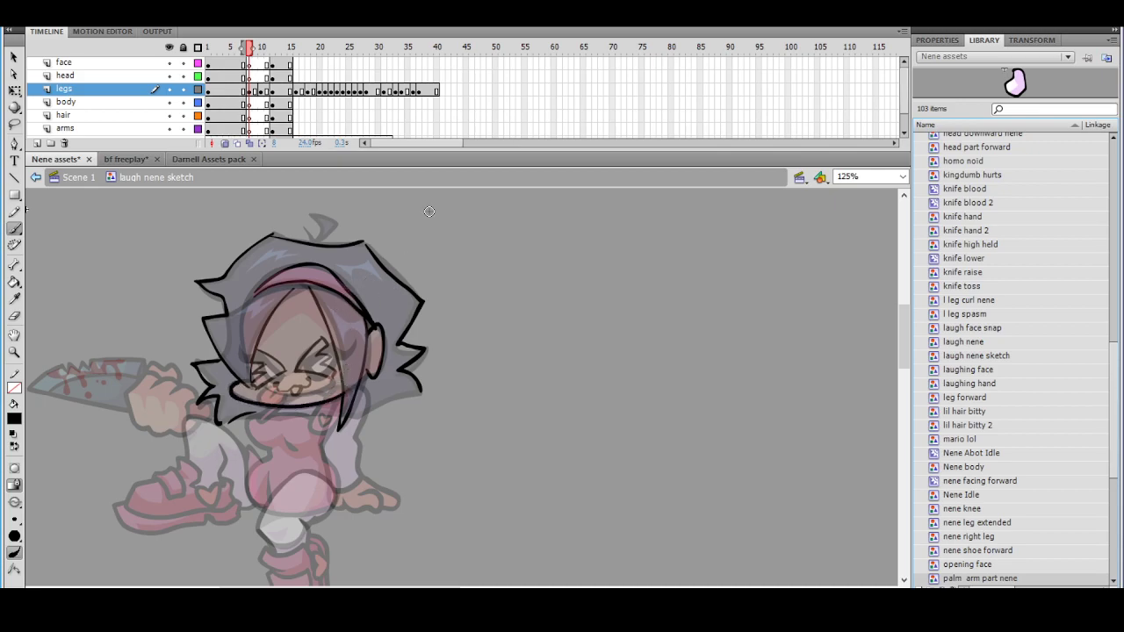
Fill the squeezed eye nearest the ear with black, adjusting the gap-closing option, and hide the onion skins
scroll(394, 342, down, 2)
click(15, 281)
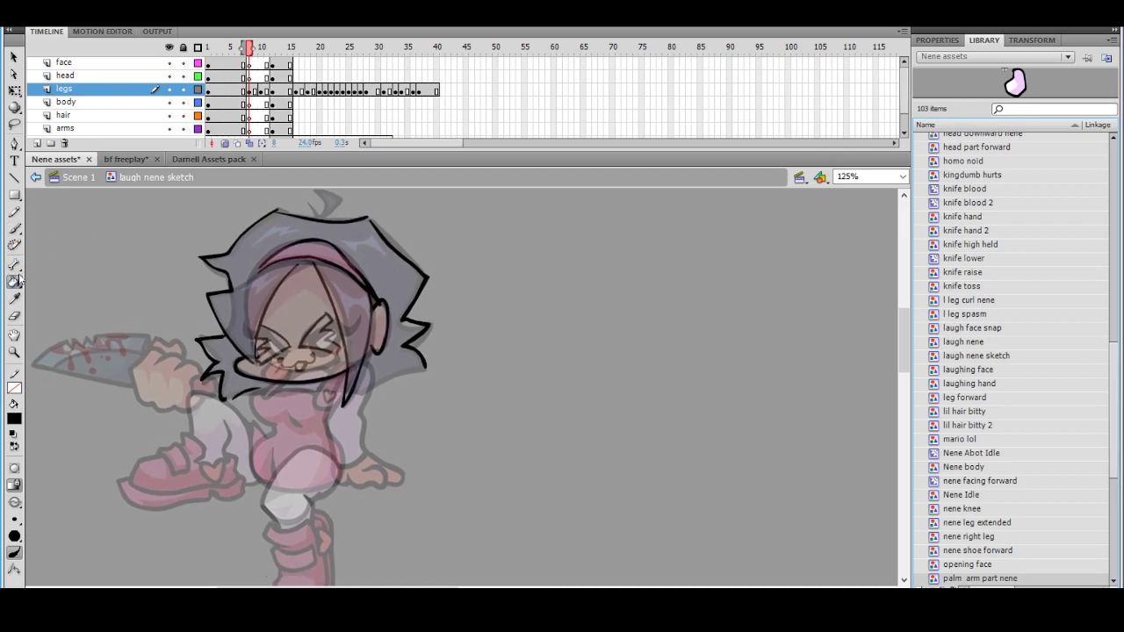
click(14, 468)
click(55, 485)
click(14, 468)
click(54, 501)
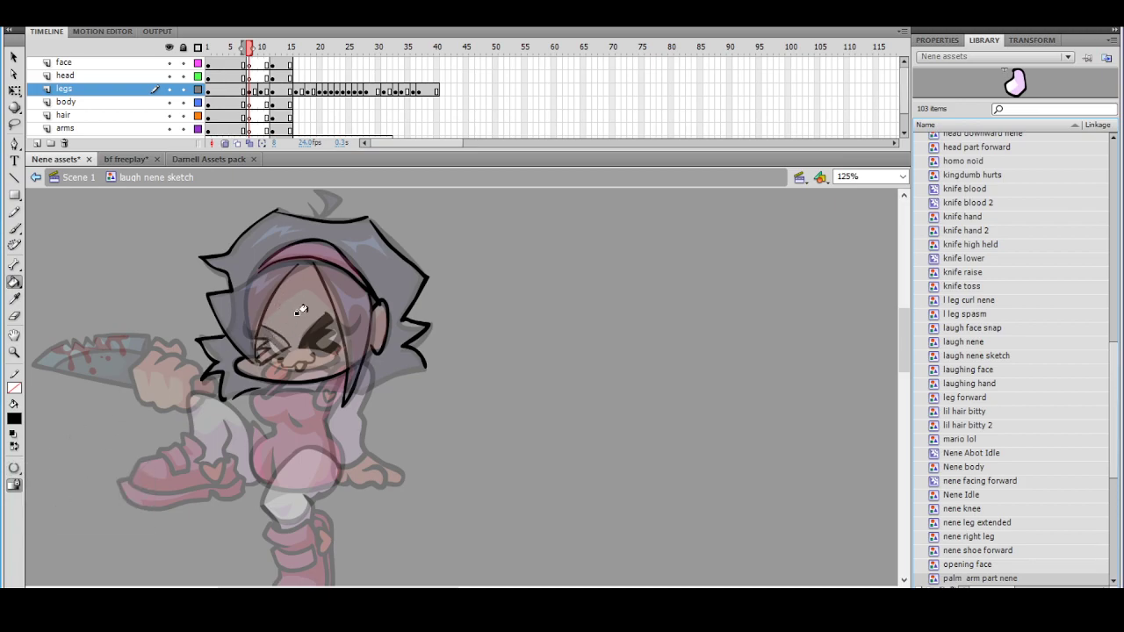
drag(391, 277, 345, 298)
click(224, 143)
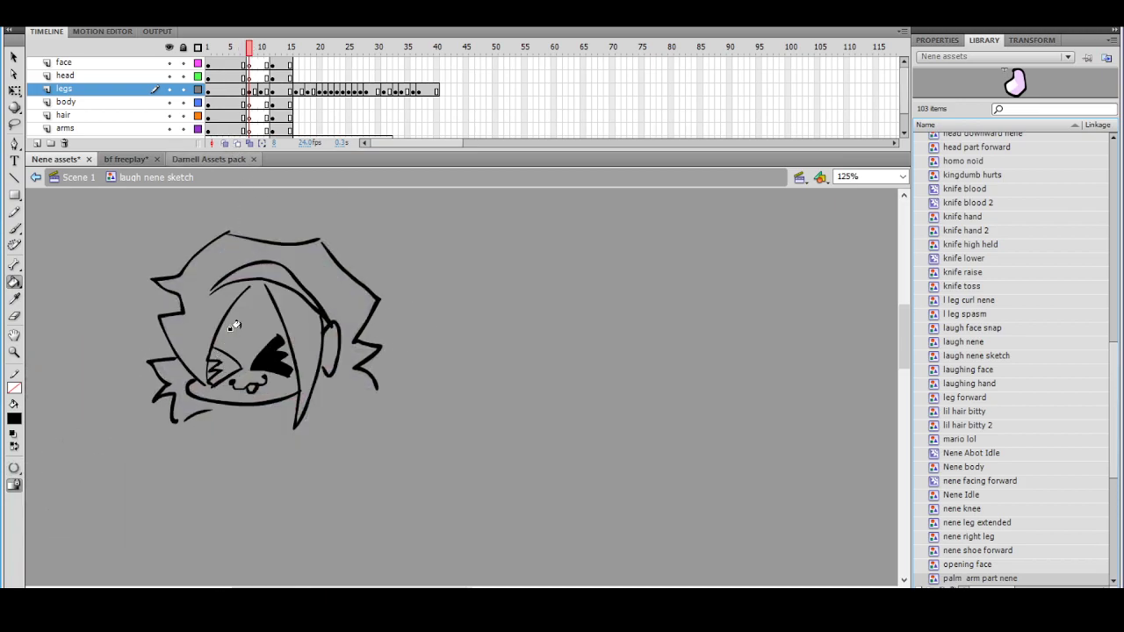
click(15, 229)
mouse_move(209, 369)
mouse_down()
mouse_move(209, 381)
mouse_move(219, 372)
mouse_up()
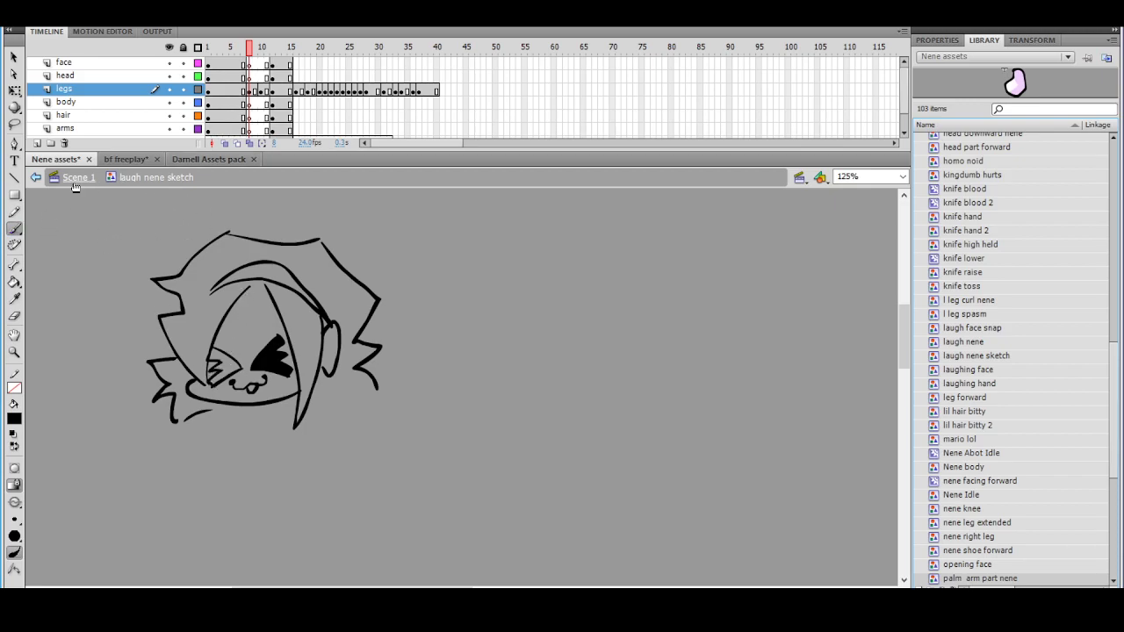
Lasso both squeezed eyes on the sketched face and delete them
click(14, 123)
mouse_move(226, 334)
mouse_down()
mouse_move(209, 378)
mouse_move(247, 364)
mouse_move(258, 329)
mouse_move(250, 371)
mouse_move(282, 377)
mouse_move(294, 357)
mouse_move(290, 321)
mouse_up()
key(Delete)
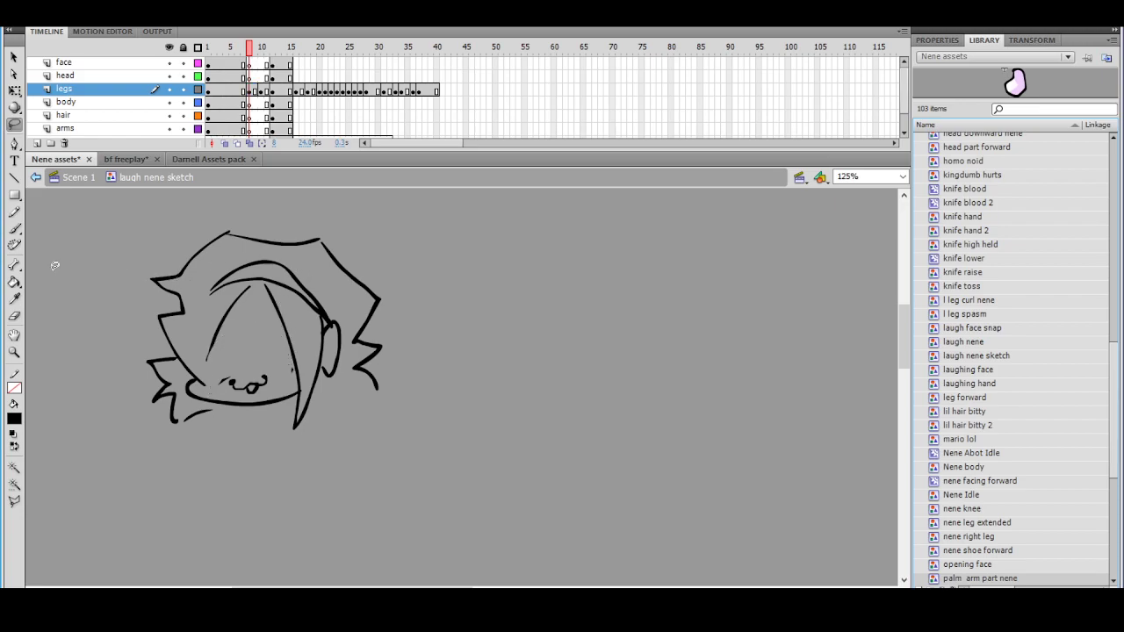
Brush a new pair of narrower, tightly squeezed eyes above the nose
click(15, 229)
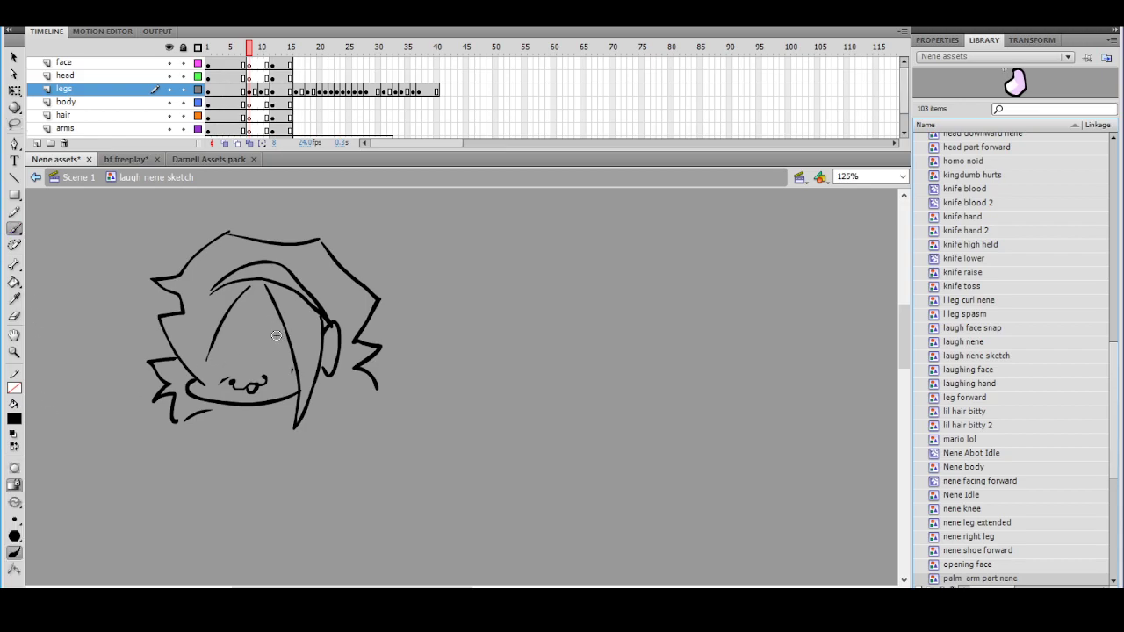
click(14, 282)
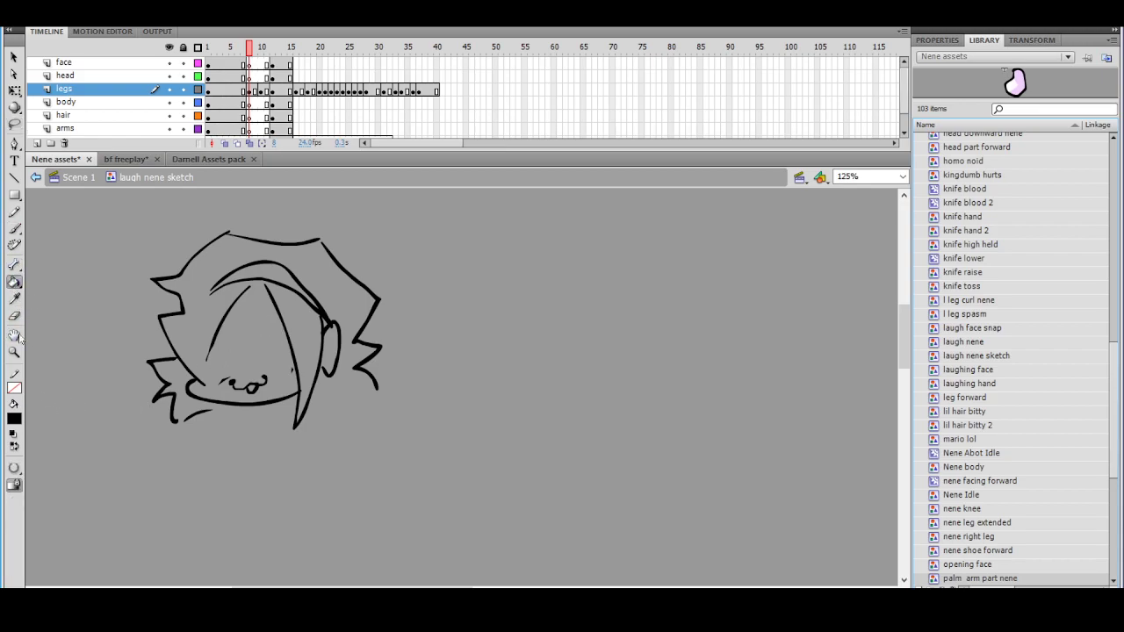
click(15, 469)
click(40, 383)
click(15, 229)
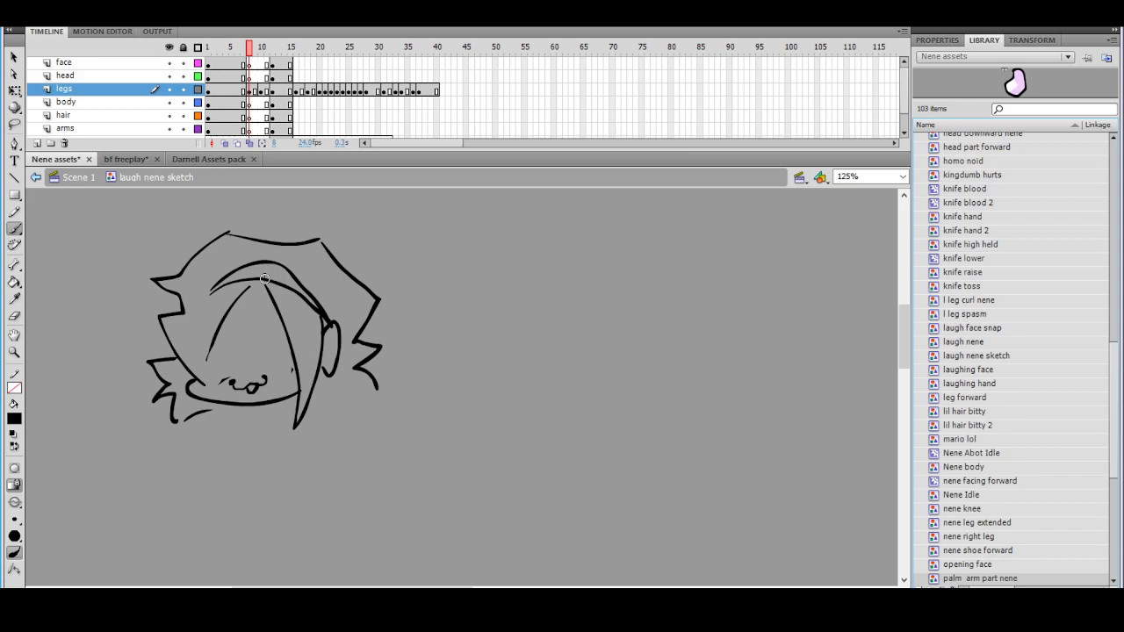
mouse_move(281, 337)
mouse_down()
mouse_move(253, 361)
mouse_move(292, 365)
mouse_move(276, 363)
mouse_move(290, 362)
mouse_move(282, 341)
mouse_up()
mouse_move(207, 350)
mouse_down()
mouse_move(239, 362)
mouse_move(202, 381)
mouse_move(237, 360)
mouse_up()
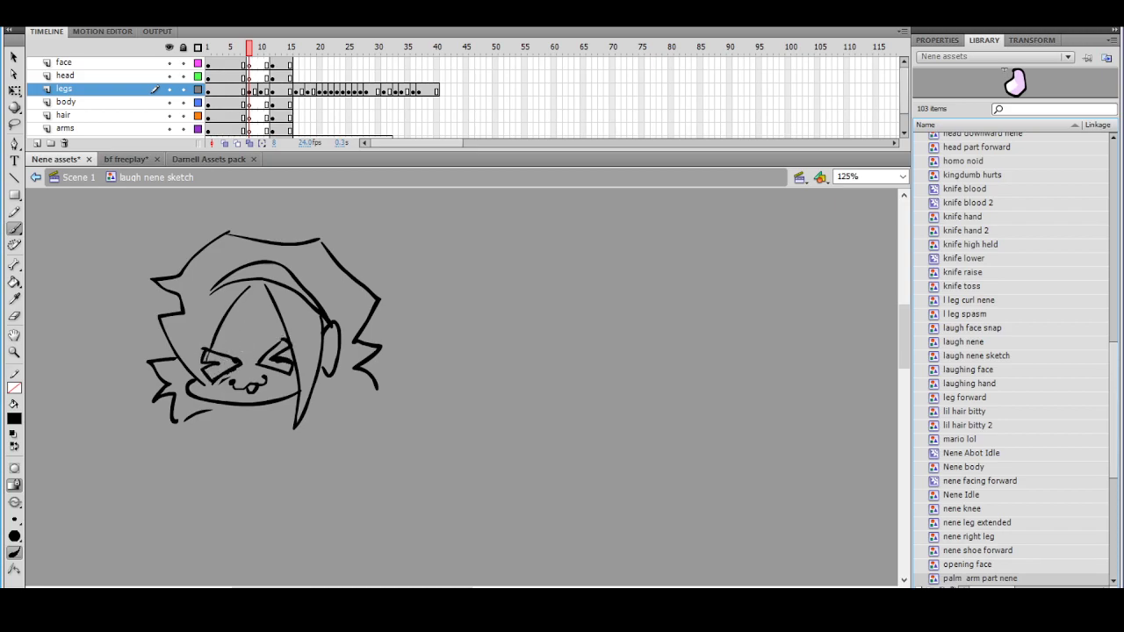
Fill both redrawn squeezed eyes with solid black
click(14, 282)
click(219, 362)
click(253, 360)
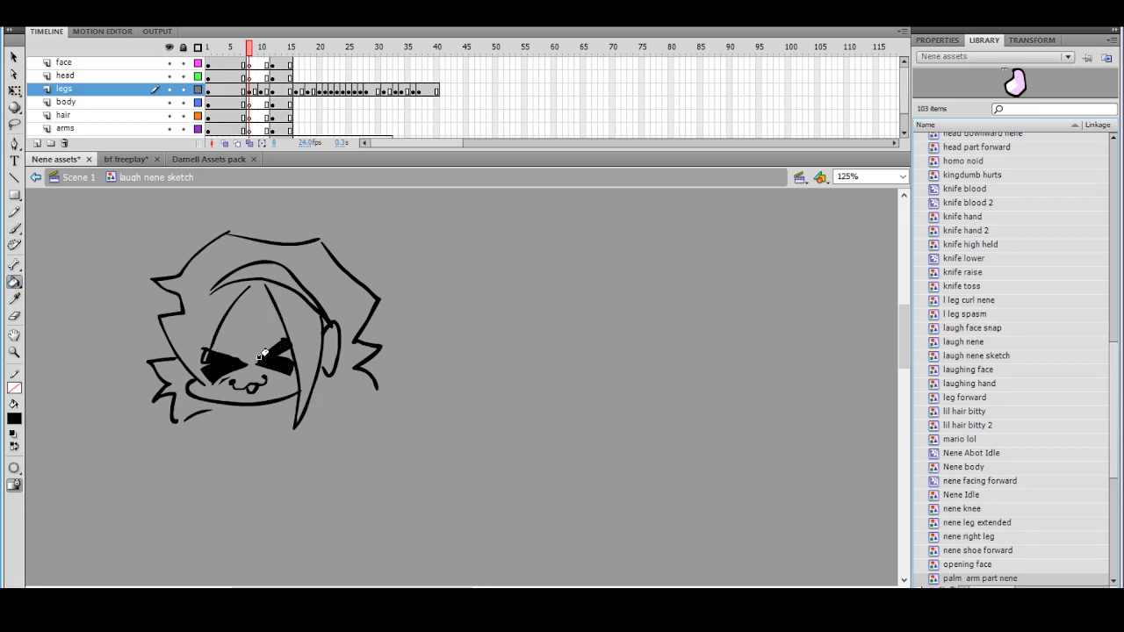
click(14, 228)
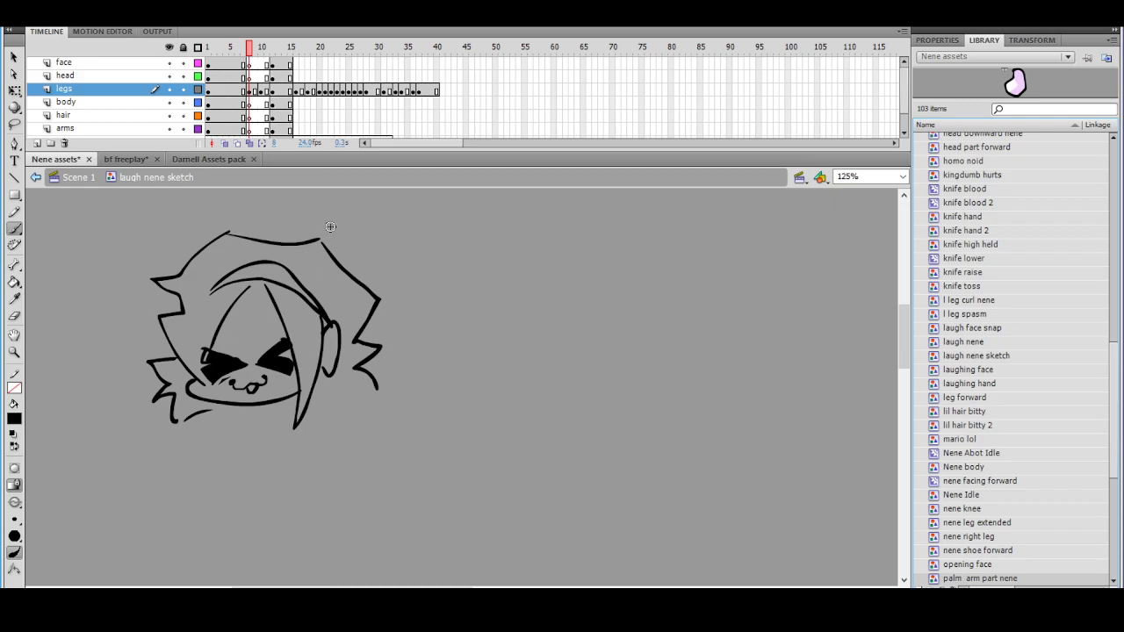
Undo the redrawn, filled eyes back to the earlier deleted pair
click(14, 124)
key(ctrl+z)
key(ctrl+z)
key(ctrl+z)
key(ctrl+z)
key(ctrl+z)
key(ctrl+z)
key(ctrl+z)
key(ctrl+z)
key(ctrl+z)
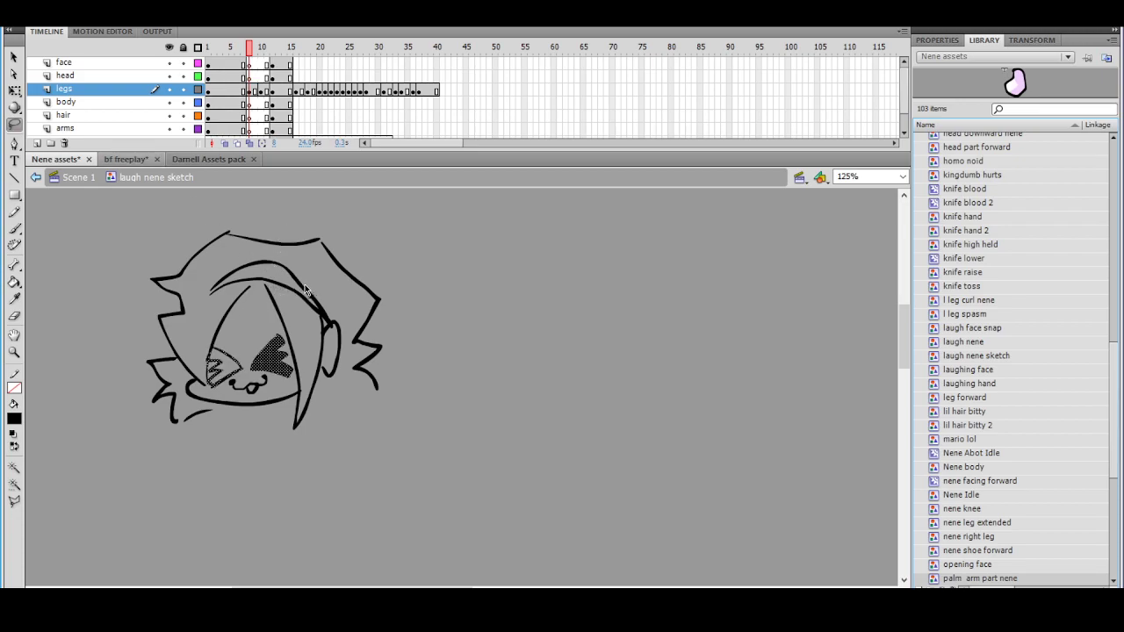
Remove the squeezed eyes by undoing their strokes, keeping the nose by copying it and pasting it back in place
click(14, 90)
right_click(255, 388)
click(291, 135)
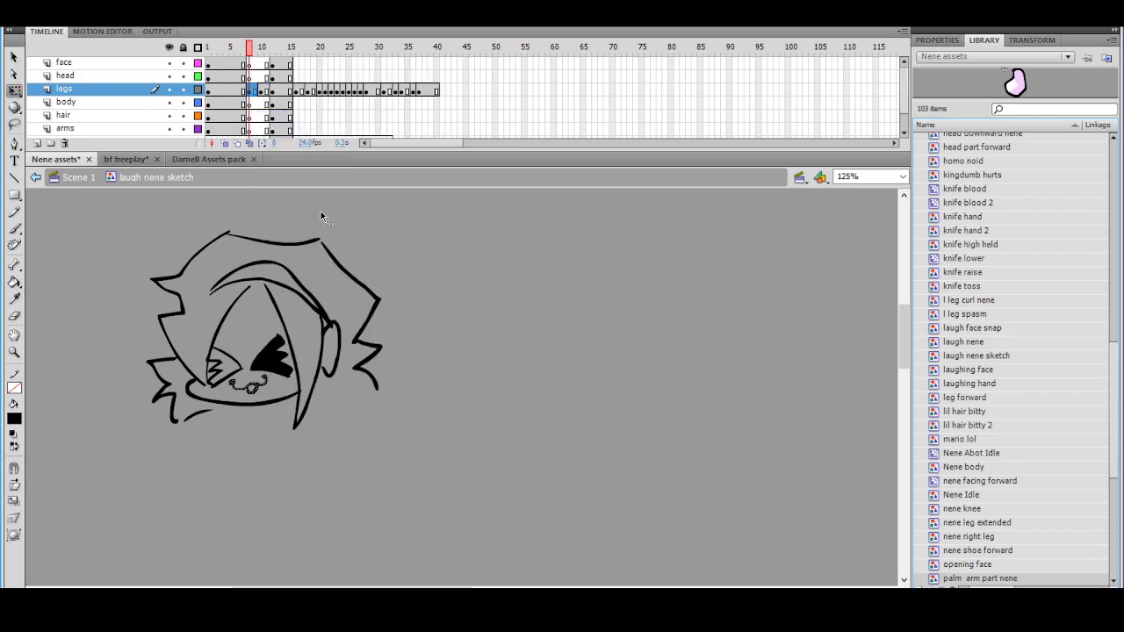
key(ctrl+z)
key(ctrl+z)
key(ctrl+z)
key(ctrl+z)
key(ctrl+z)
key(ctrl+z)
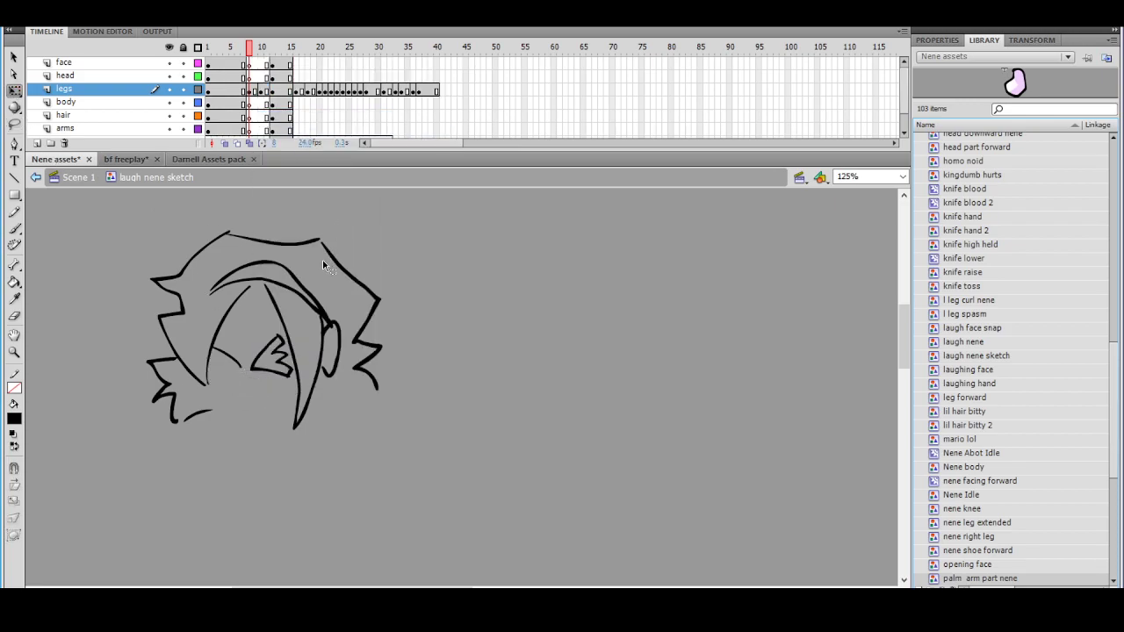
right_click(378, 258)
click(439, 293)
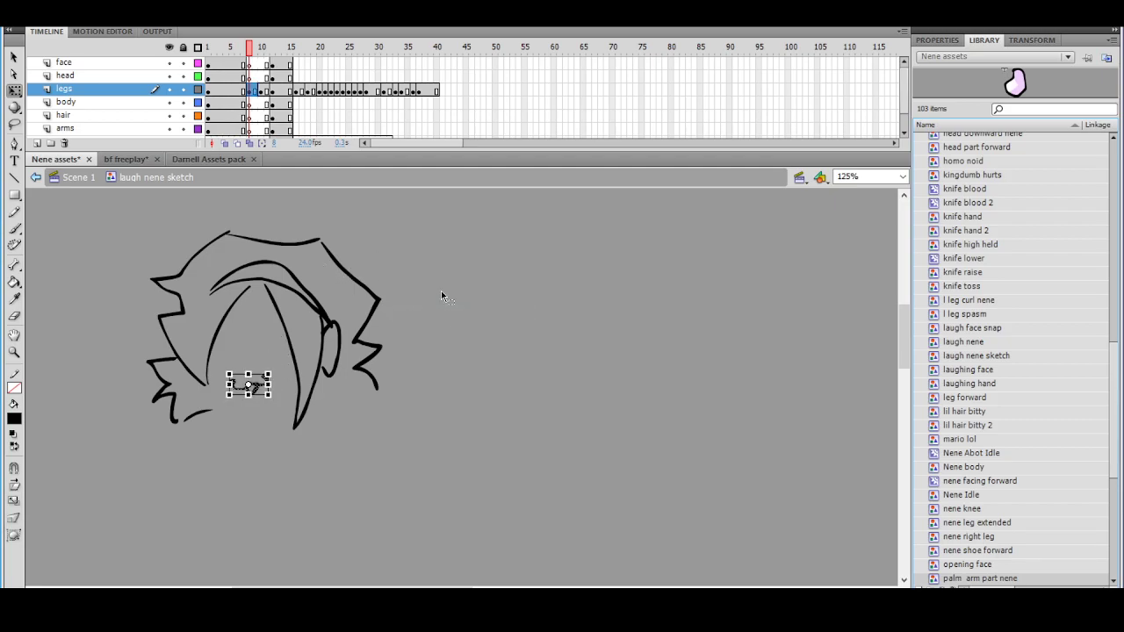
Show the onion skins and brush the wide mouth and arched closed eyes with outer lashes, undoing unsatisfactory strokes
click(225, 143)
click(14, 229)
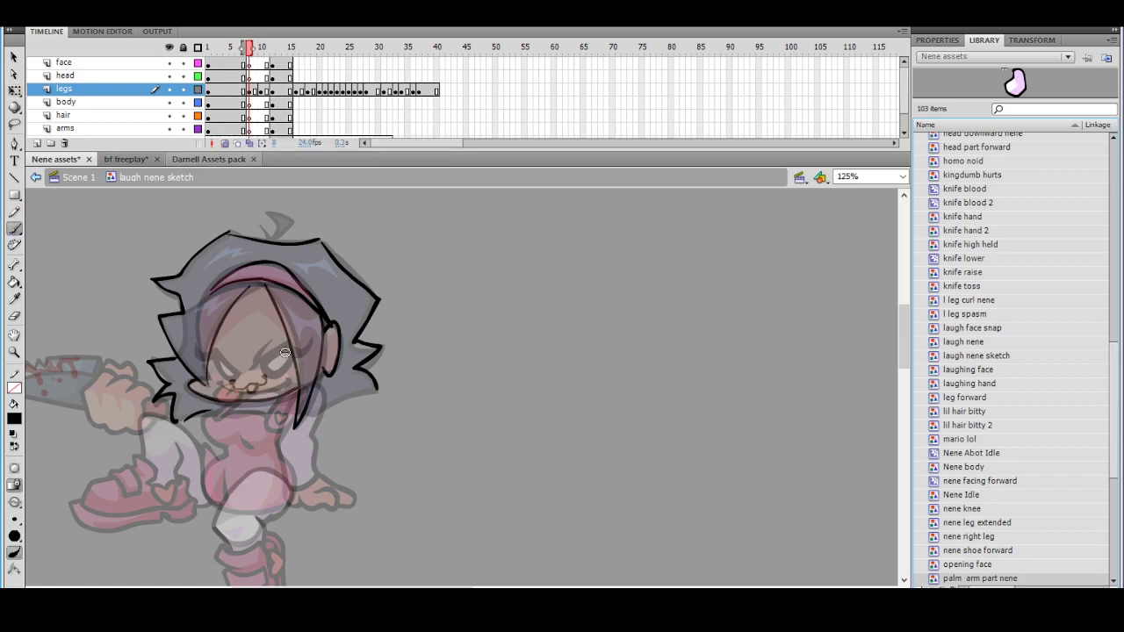
key(ctrl+z)
mouse_move(286, 353)
mouse_down()
mouse_move(252, 366)
mouse_move(263, 346)
mouse_move(256, 368)
mouse_move(285, 365)
mouse_up()
key(ctrl+z)
mouse_move(259, 371)
mouse_down()
mouse_move(290, 362)
mouse_move(276, 343)
mouse_move(288, 350)
mouse_move(304, 337)
mouse_move(287, 359)
mouse_move(243, 370)
mouse_move(202, 358)
mouse_move(227, 353)
mouse_move(215, 359)
mouse_move(242, 369)
mouse_up()
key(ctrl+z)
Fill the arched closed eyes and lashes with black, and hide the onion skins to check the face
click(14, 282)
click(195, 358)
click(216, 358)
click(230, 354)
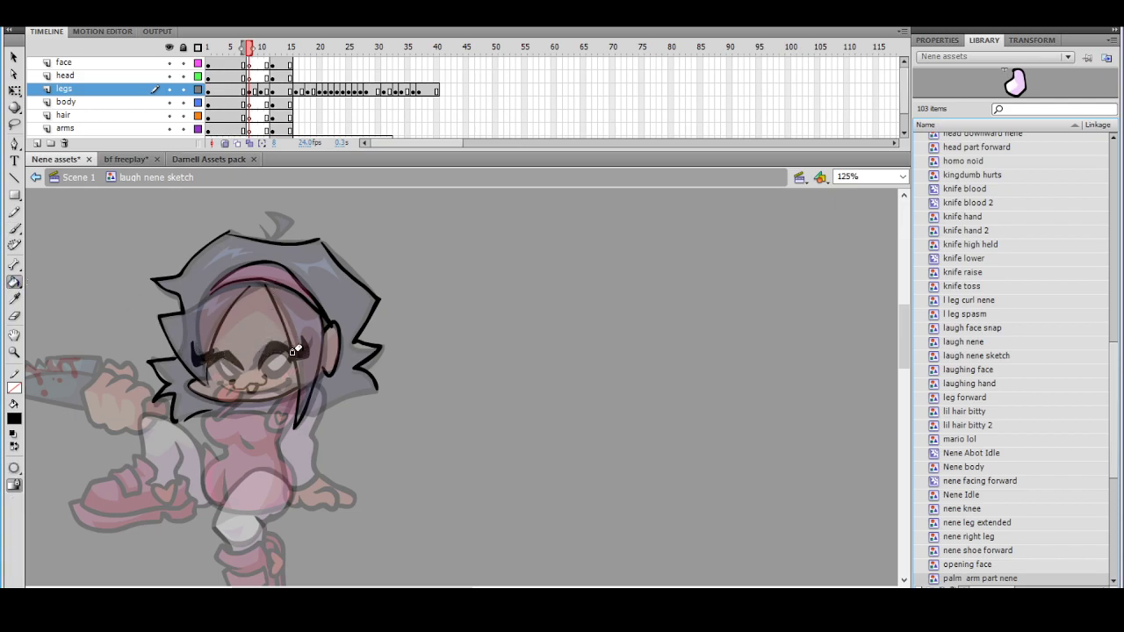
click(225, 143)
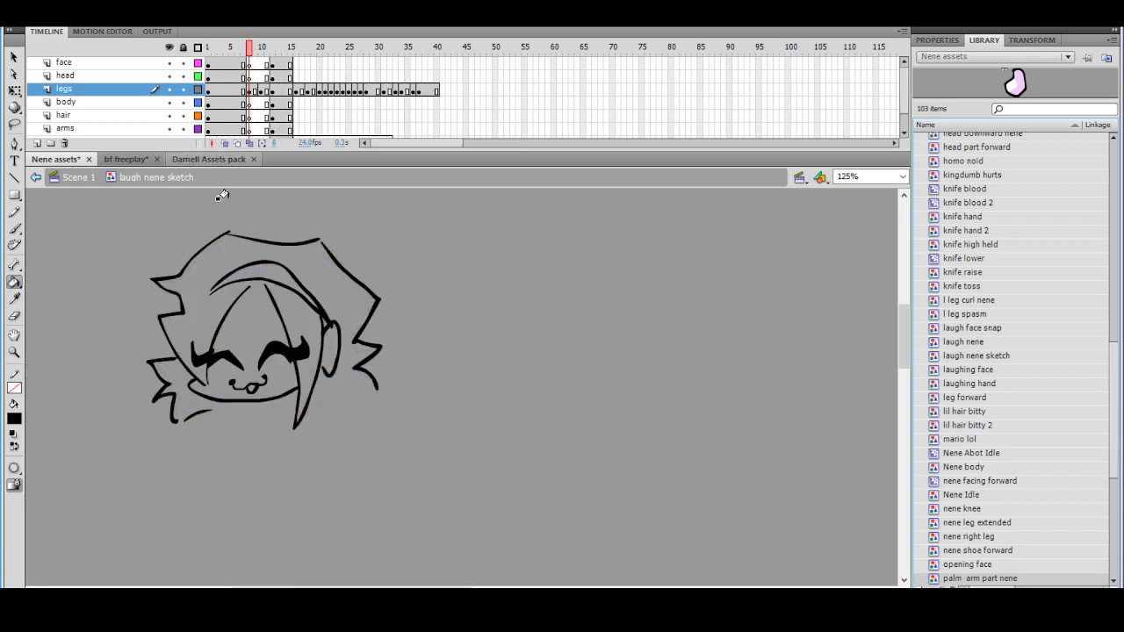
Over the onion-skinned pose, brush the missing lower hair edge beneath the ear and the curled tuft atop the head
click(14, 228)
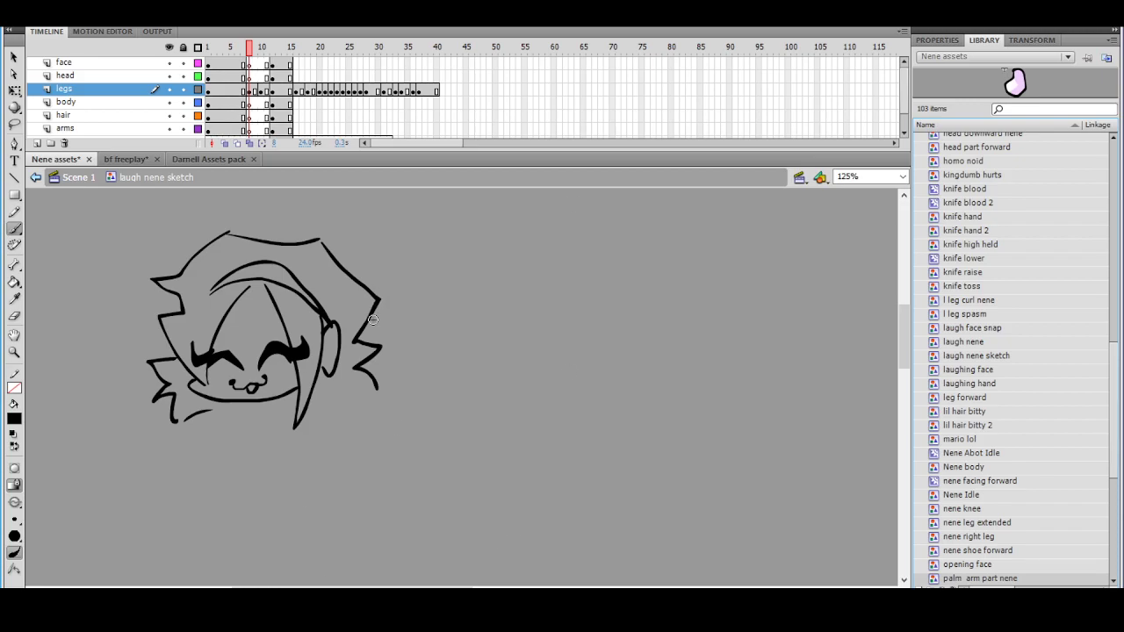
click(225, 143)
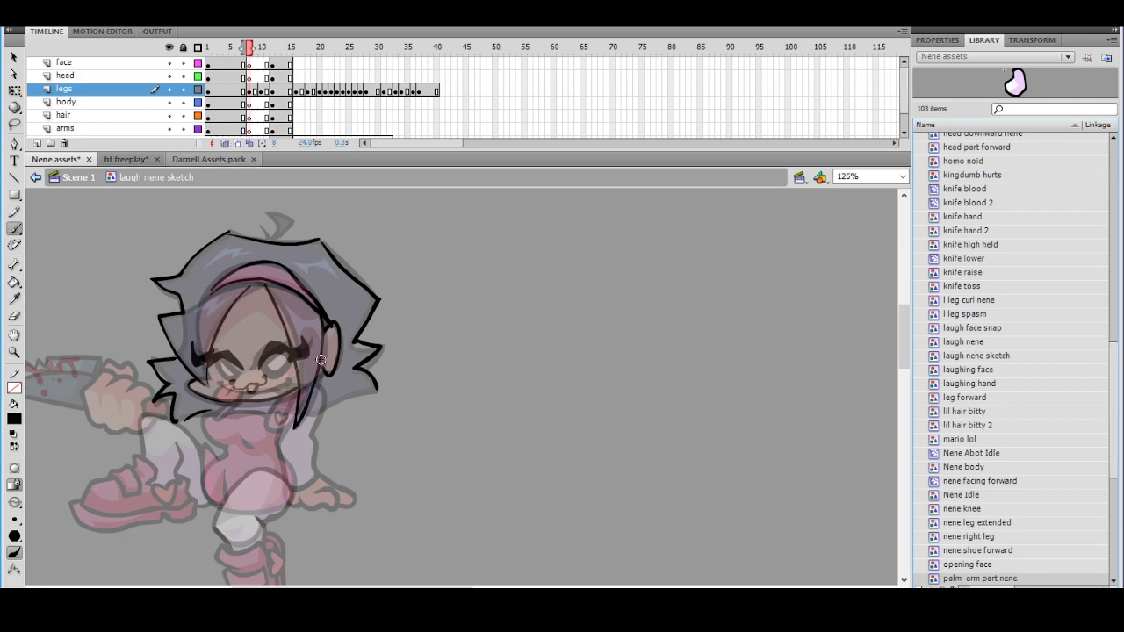
drag(327, 404, 379, 391)
mouse_move(289, 226)
mouse_down()
mouse_move(275, 241)
mouse_move(266, 212)
mouse_move(266, 240)
mouse_up()
key(ctrl+z)
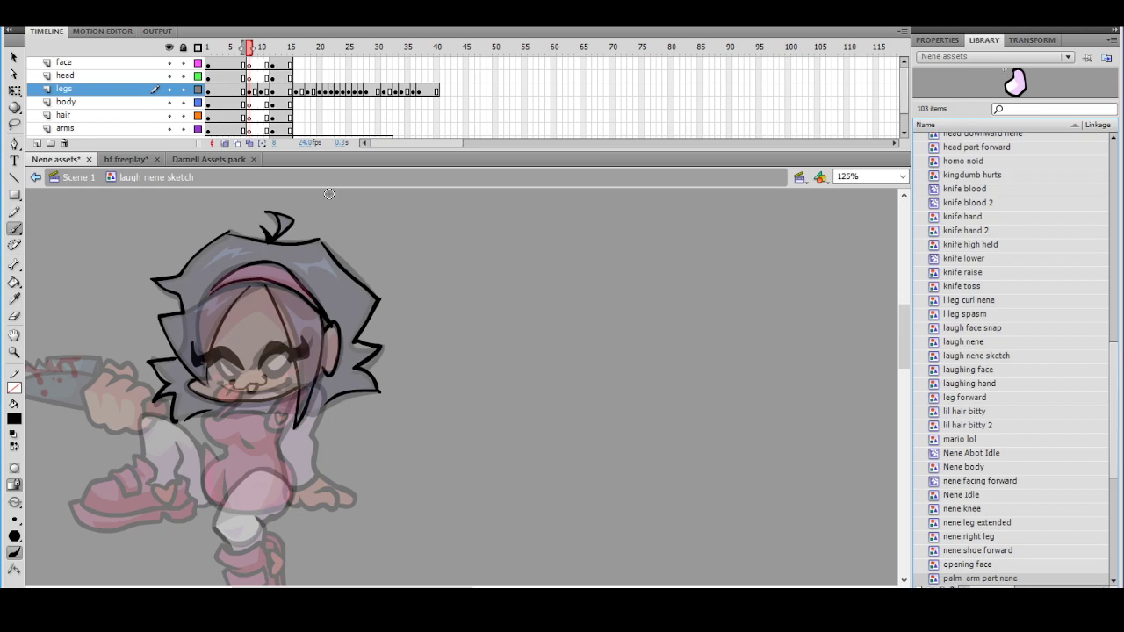
Try to brush a small curled hand beneath the mouth, undoing and redrawing its strokes
drag(347, 363, 366, 332)
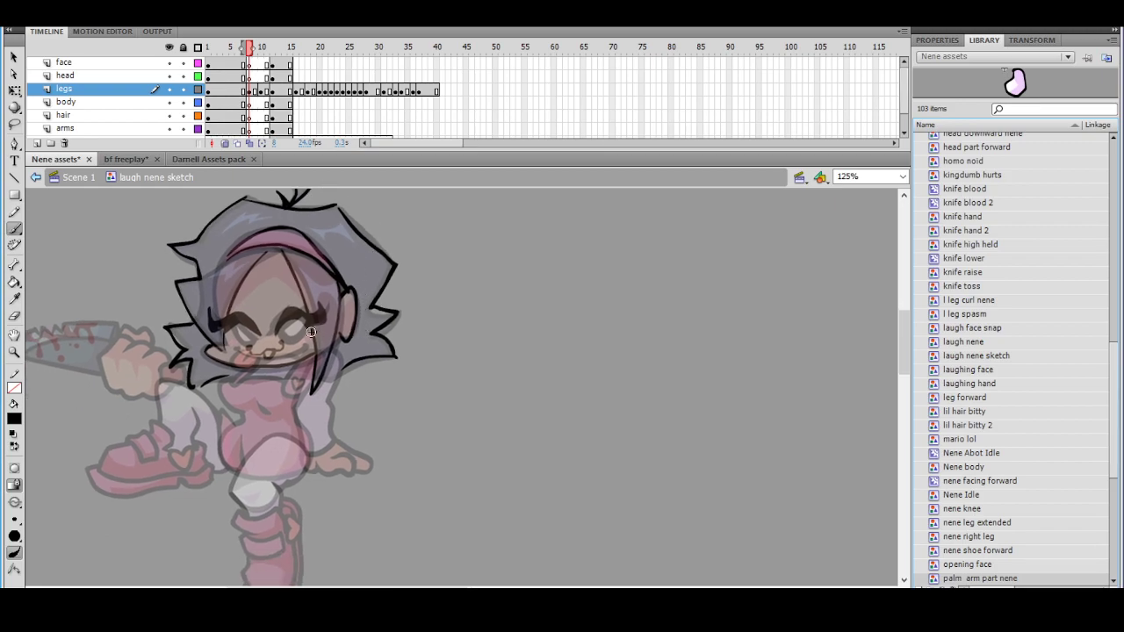
mouse_move(272, 370)
mouse_down()
mouse_move(309, 351)
mouse_move(282, 383)
mouse_move(317, 361)
mouse_move(289, 385)
mouse_move(305, 399)
mouse_move(288, 388)
mouse_up()
key(ctrl+z)
key(ctrl+z)
key(ctrl+z)
mouse_move(287, 313)
mouse_down()
mouse_move(345, 314)
mouse_move(354, 325)
mouse_up()
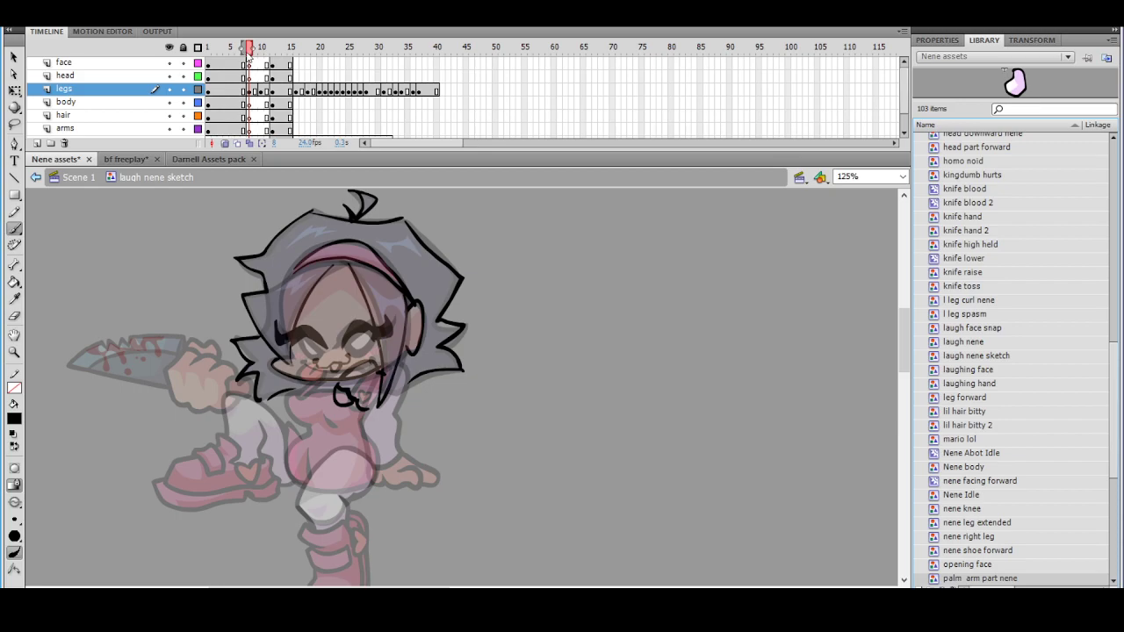
mouse_move(250, 51)
mouse_down()
mouse_move(342, 59)
mouse_move(250, 85)
mouse_up()
key(ctrl+z)
key(ctrl+z)
key(ctrl+z)
key(ctrl+z)
Try to brush the curved upper edge of a hand against the corner of the mouth
drag(334, 383, 372, 364)
key(e)
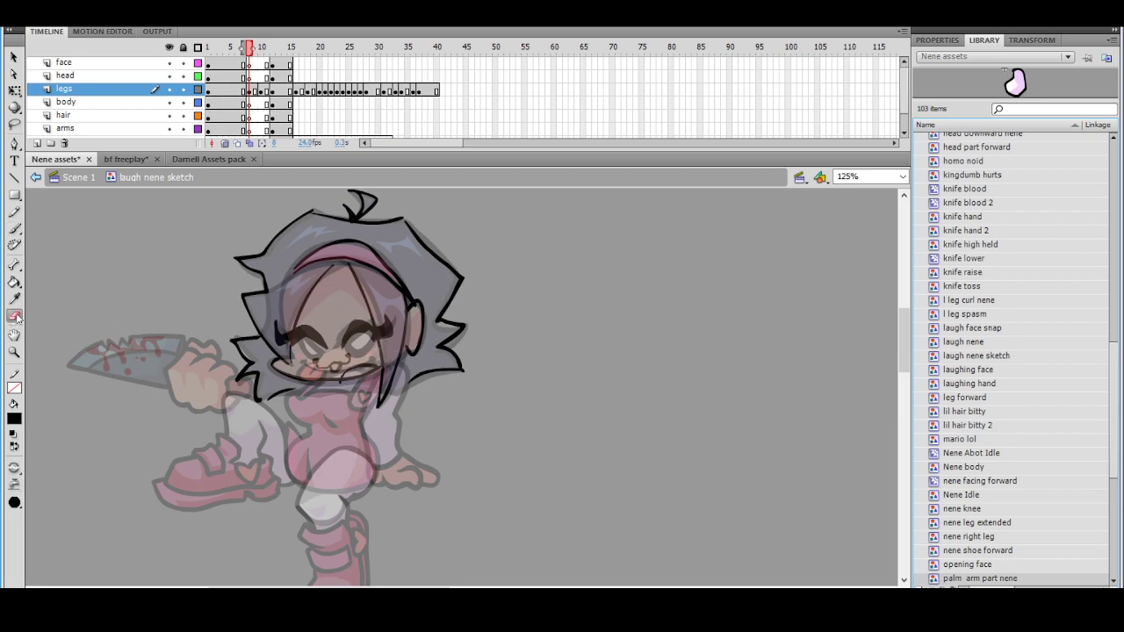
key(b)
mouse_move(337, 377)
mouse_down()
mouse_move(368, 368)
mouse_move(341, 379)
mouse_up()
key(ctrl+z)
key(ctrl+z)
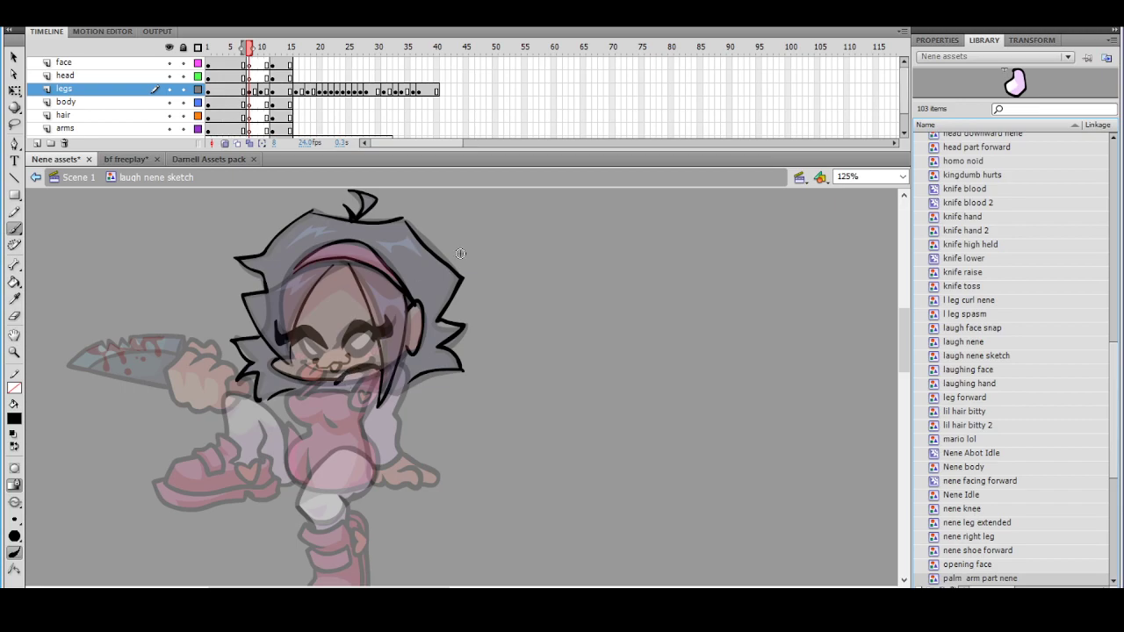
Try to brush a fist with curled fingers under the mouth, repeatedly undoing and redrawing the finger strokes
key(ctrl+z)
mouse_move(372, 368)
mouse_down()
mouse_move(340, 380)
mouse_move(382, 368)
mouse_move(340, 387)
mouse_move(343, 398)
mouse_move(335, 390)
mouse_move(355, 395)
mouse_move(332, 387)
mouse_move(361, 423)
mouse_up()
key(ctrl+z)
key(ctrl+z)
key(ctrl+z)
key(ctrl+z)
key(ctrl+z)
key(ctrl+z)
key(ctrl+z)
key(ctrl+z)
key(ctrl+z)
key(ctrl+z)
key(ctrl+z)
key(ctrl+z)
mouse_move(336, 385)
mouse_down()
mouse_move(376, 387)
mouse_move(363, 399)
mouse_move(355, 381)
mouse_move(381, 381)
mouse_move(362, 377)
mouse_move(349, 405)
mouse_move(337, 392)
mouse_move(375, 413)
mouse_move(353, 416)
mouse_move(349, 403)
mouse_move(359, 422)
mouse_move(371, 414)
mouse_move(348, 409)
mouse_move(376, 421)
mouse_up()
key(ctrl+z)
key(ctrl+z)
key(ctrl+z)
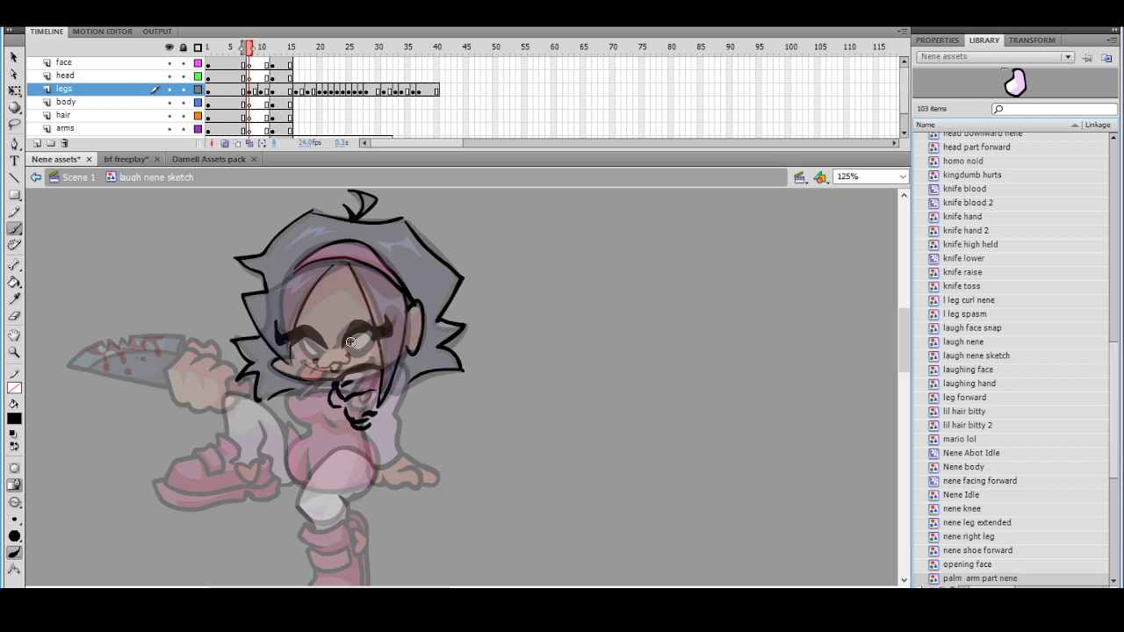
Lasso the lower finger strokes of the sketched fist and nudge them upward
click(14, 124)
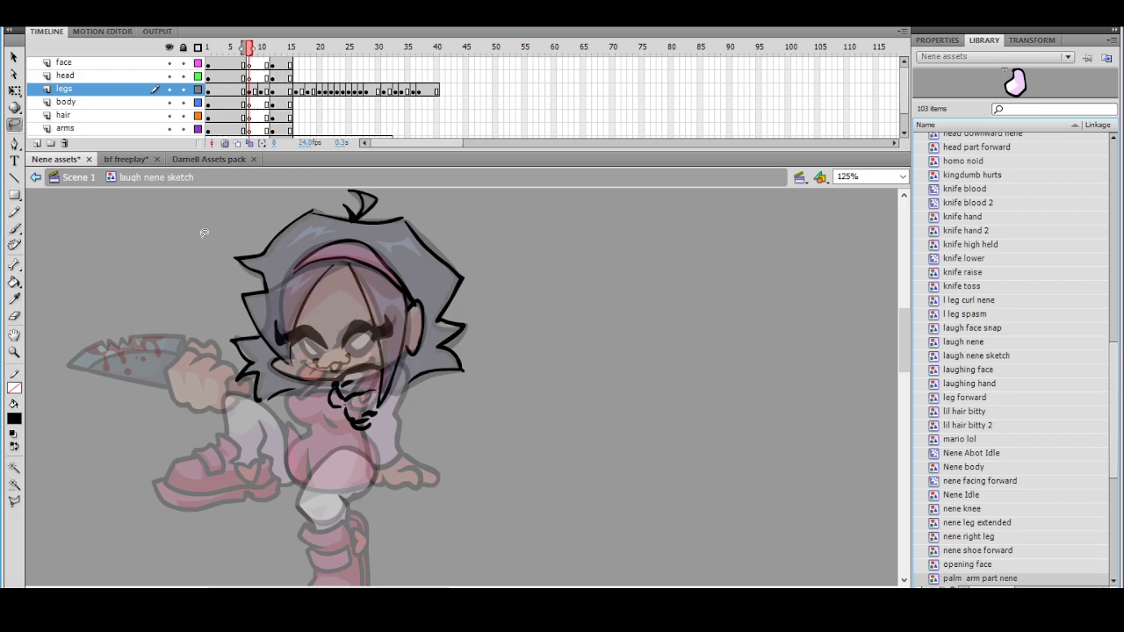
mouse_move(361, 397)
mouse_down()
mouse_move(343, 416)
mouse_move(382, 418)
mouse_up()
drag(368, 399, 376, 396)
key(Up)
key(Up)
key(Up)
key(Up)
key(Up)
click(418, 380)
mouse_move(372, 413)
mouse_down()
mouse_move(360, 417)
mouse_move(377, 413)
mouse_up()
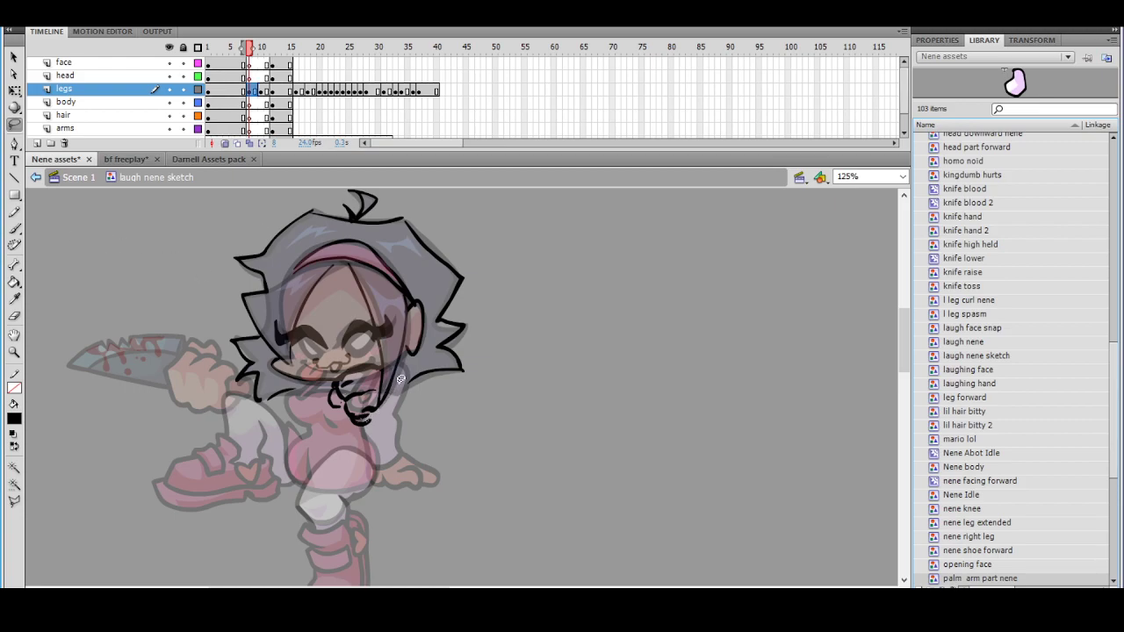
Undo the fist strokes beneath the mouth, including the upper edge of the hand
click(14, 227)
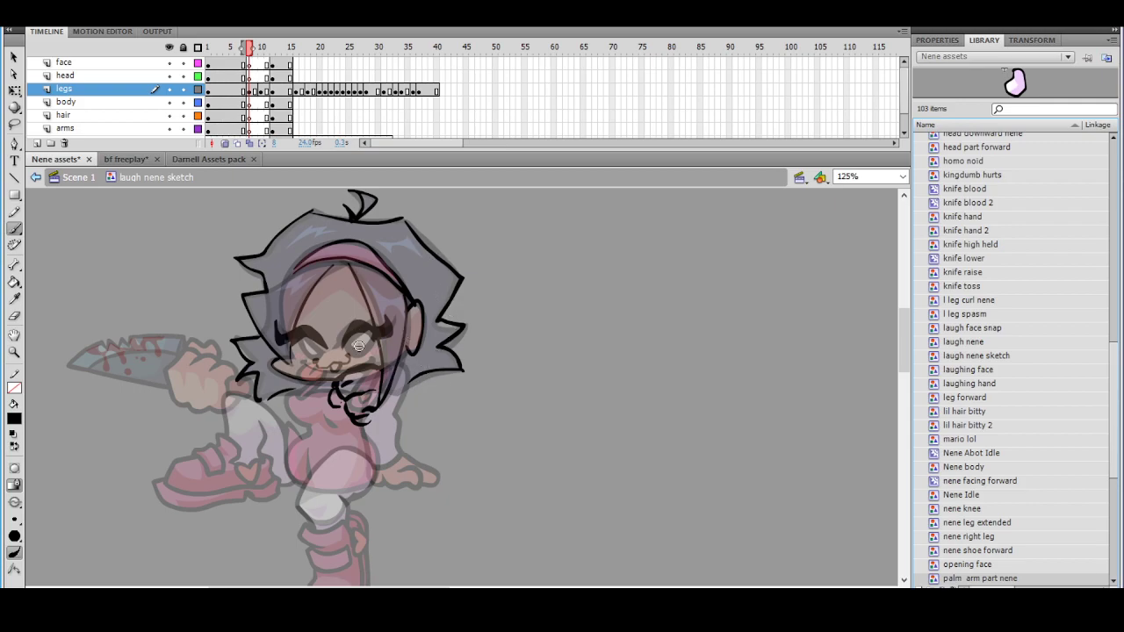
key(ctrl+z)
key(ctrl+z)
key(ctrl+z)
key(ctrl+z)
key(ctrl+z)
key(ctrl+z)
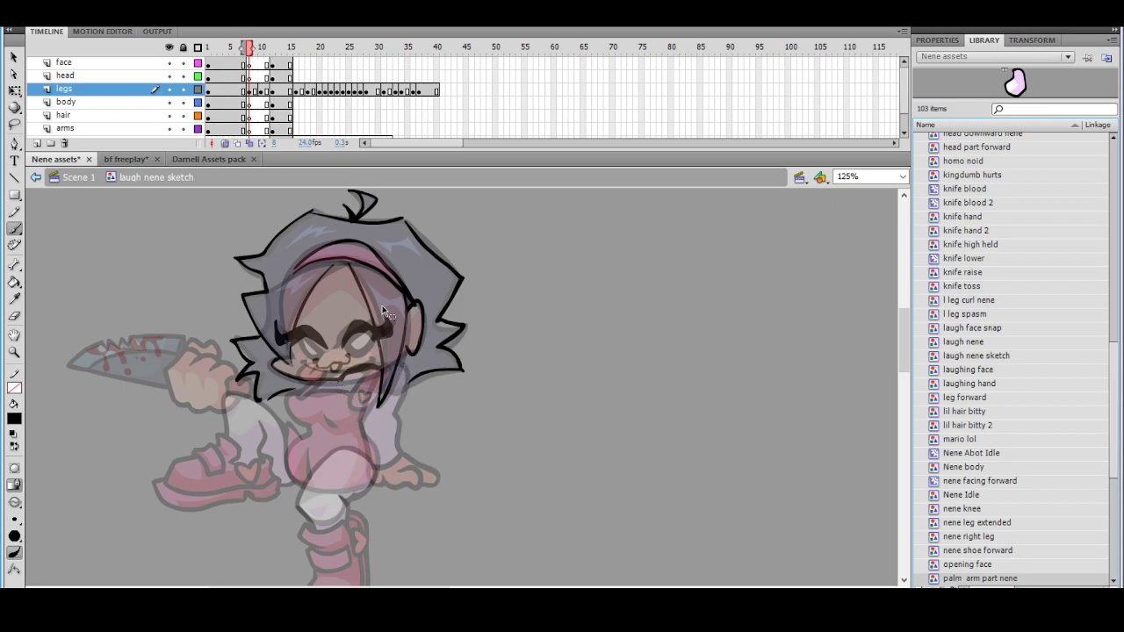
key(ctrl+z)
Brush the outer contour of curled fingers below the corner of the mouth on frame 8
mouse_move(375, 372)
mouse_down()
mouse_move(342, 387)
mouse_move(354, 397)
mouse_up()
click(14, 124)
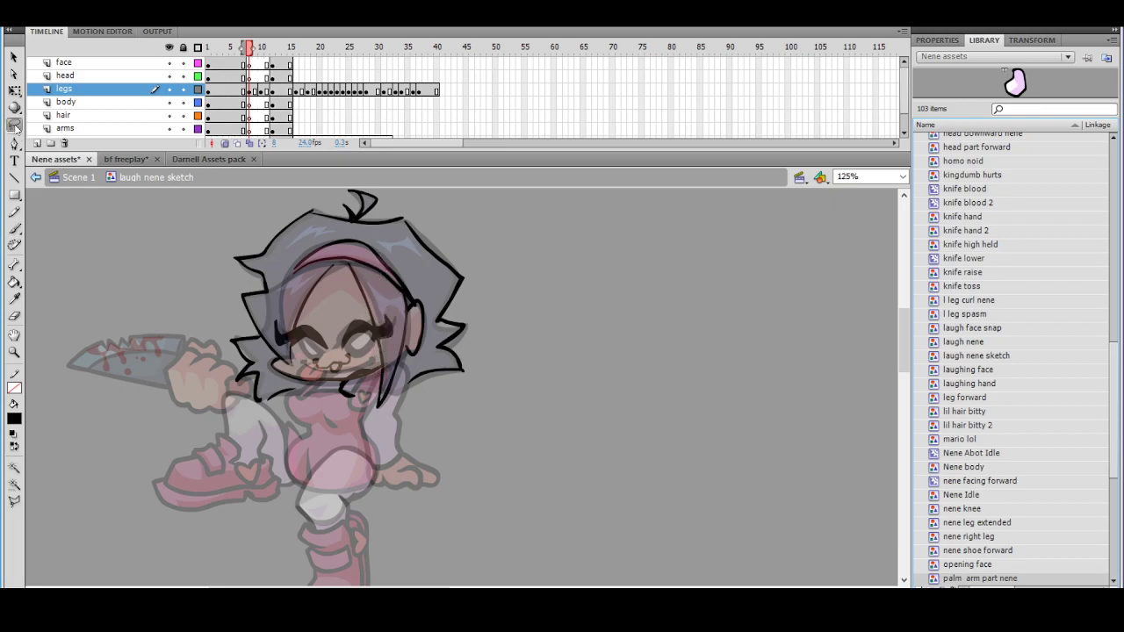
drag(349, 379, 383, 374)
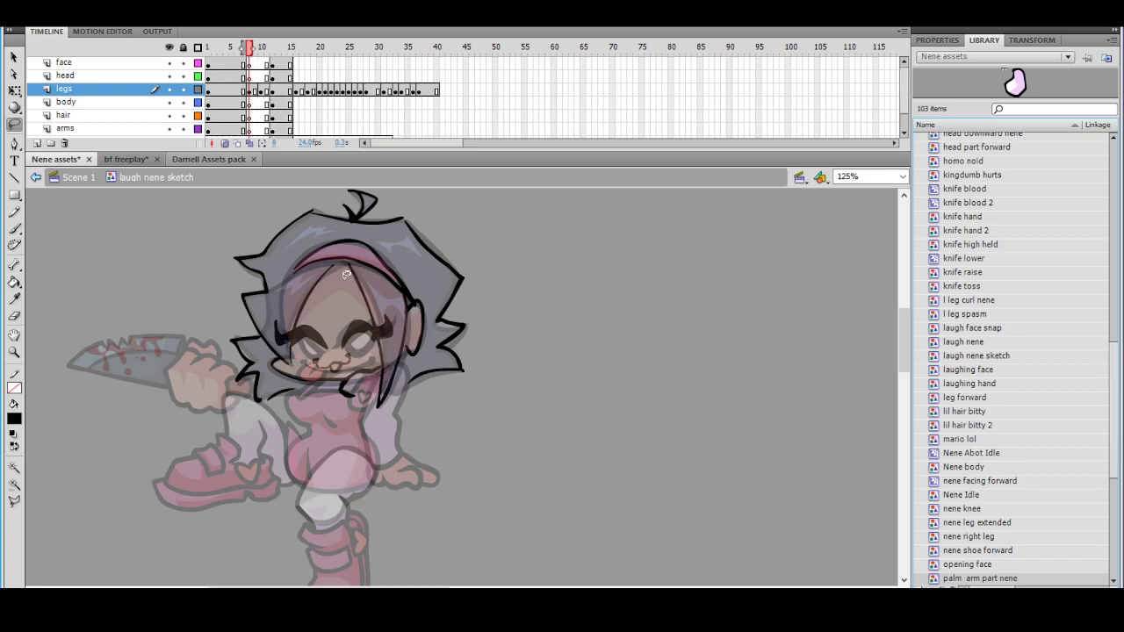
click(14, 228)
click(15, 316)
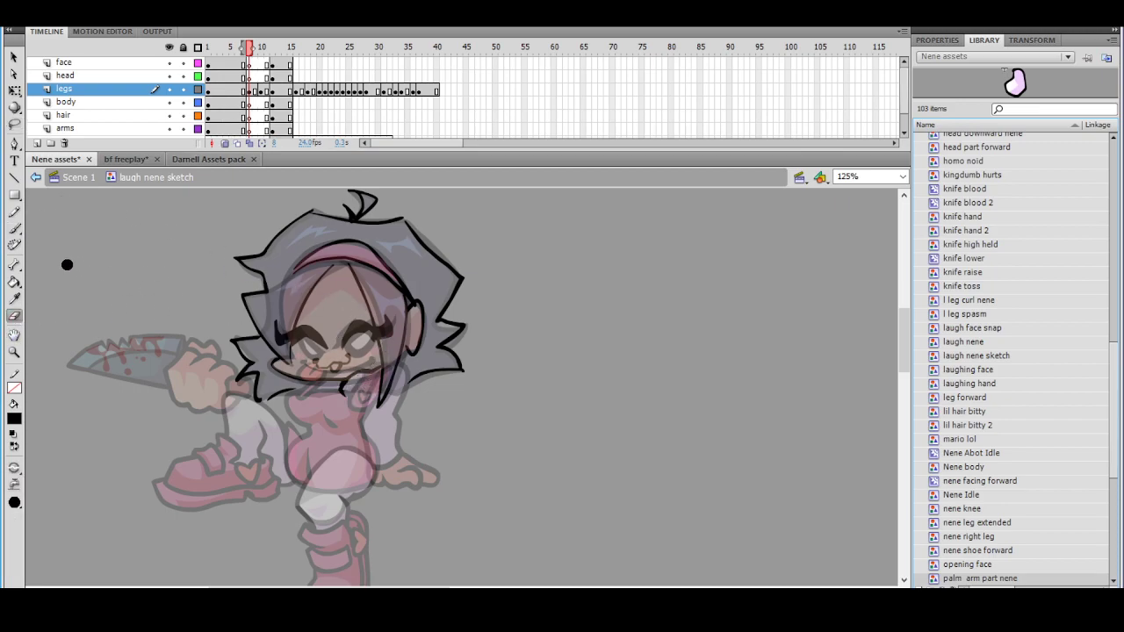
click(14, 228)
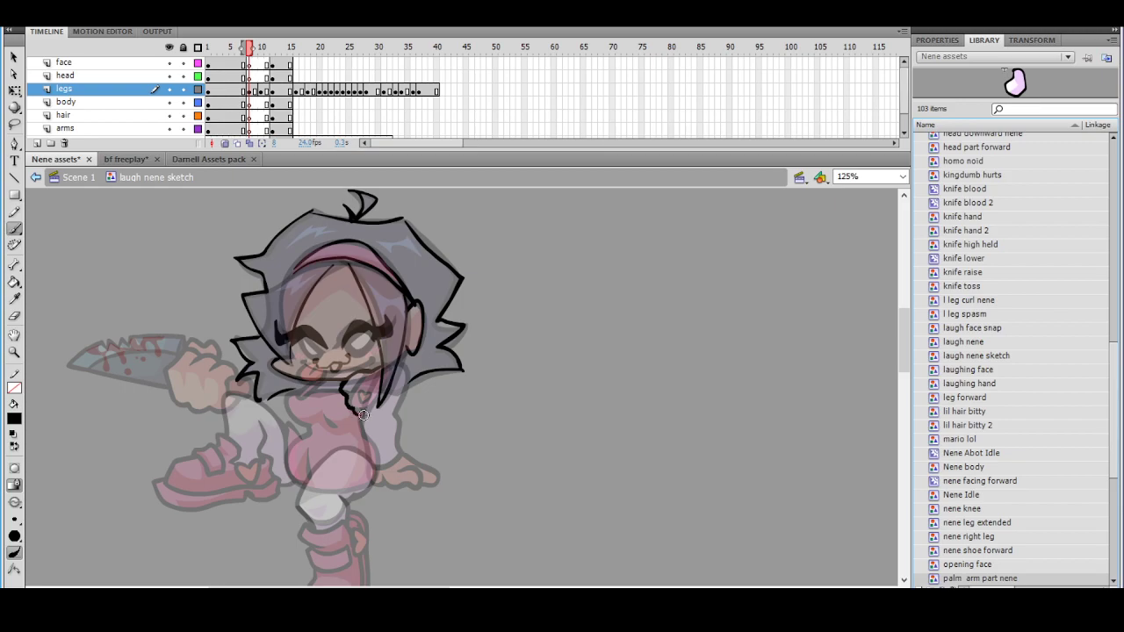
drag(343, 396, 350, 412)
Clean up the fist sketch beneath the mouth and brush its lower edge and the side nearest the hair
click(14, 316)
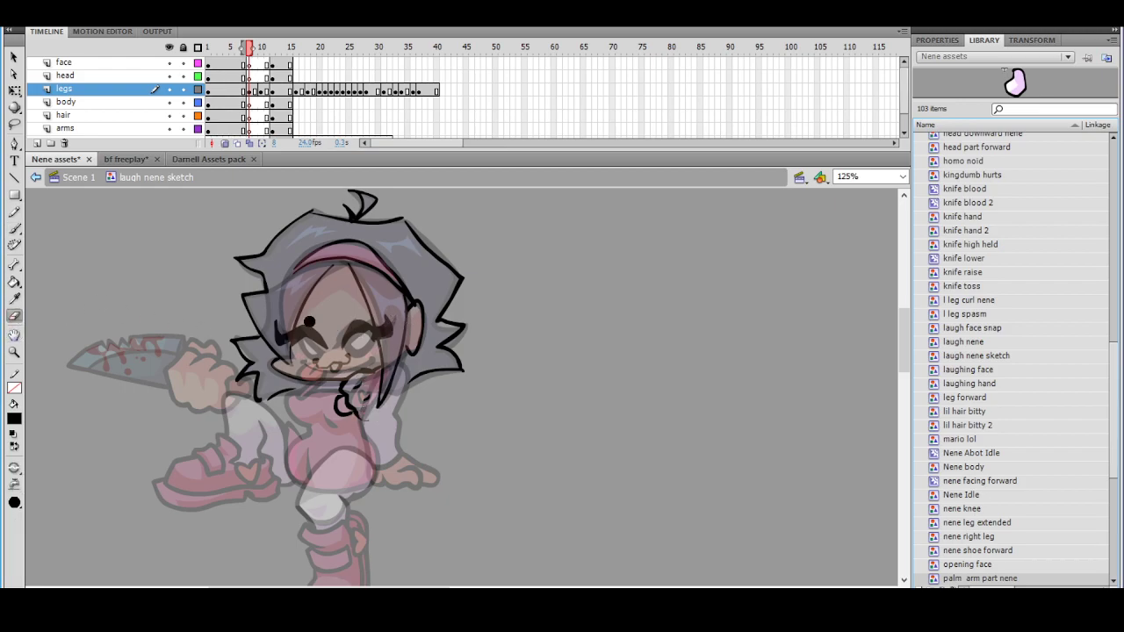
click(14, 228)
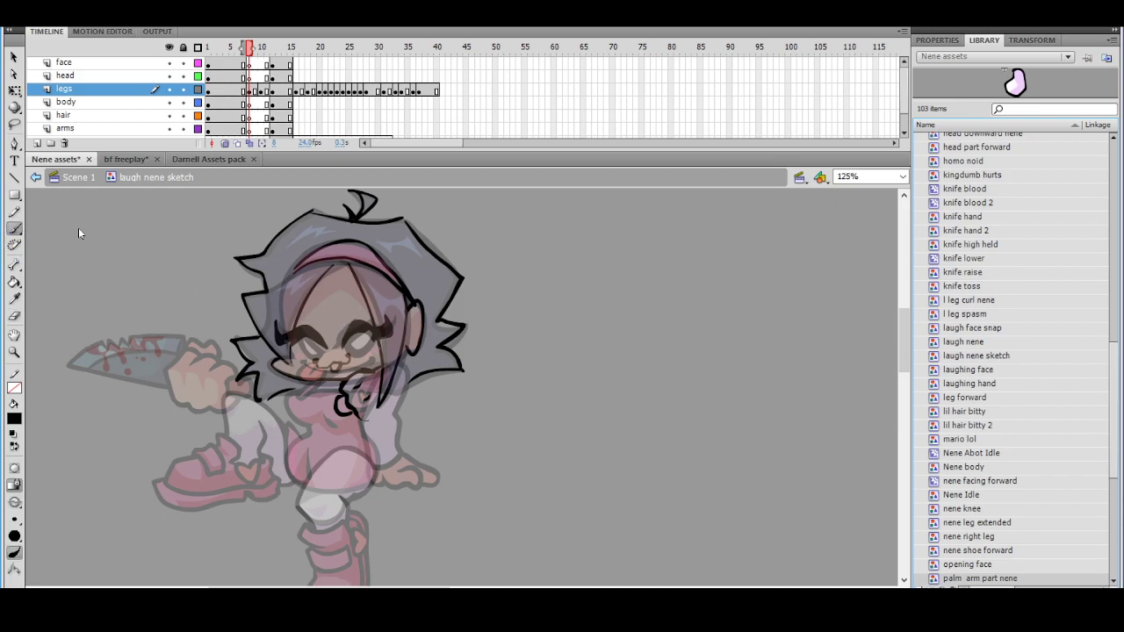
drag(356, 411, 360, 419)
drag(355, 417, 383, 412)
drag(374, 374, 379, 385)
On the legs layer, insert an extra frame at frame 22 and a blank keyframe at frame 23
drag(249, 54, 335, 77)
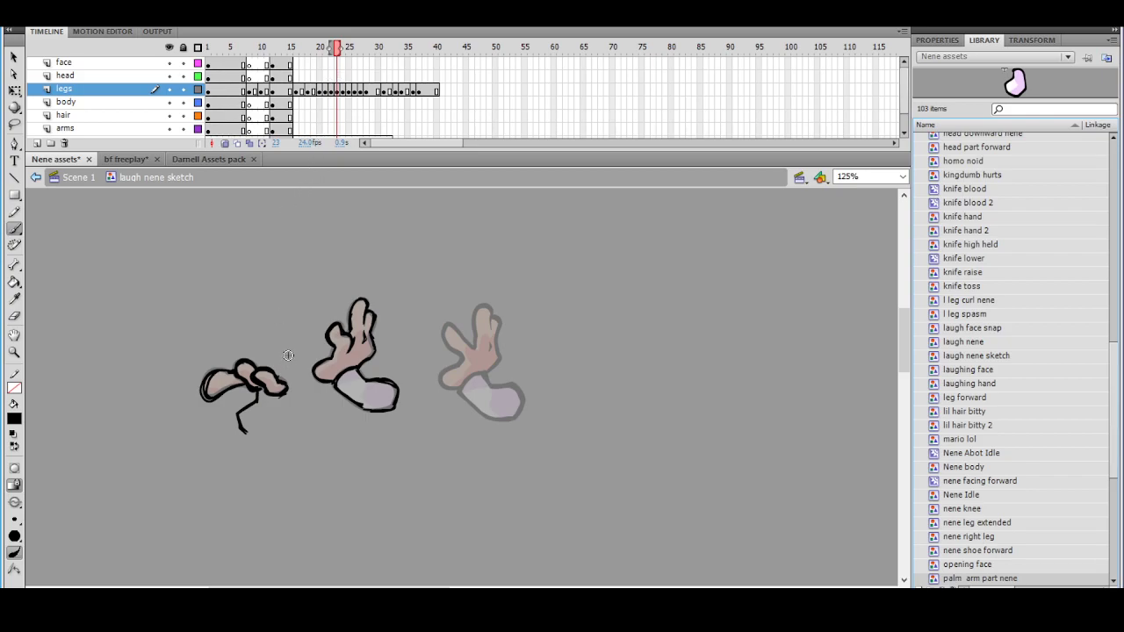
click(333, 91)
click(337, 92)
click(342, 93)
click(332, 92)
click(332, 93)
click(335, 99)
right_click(332, 91)
click(371, 156)
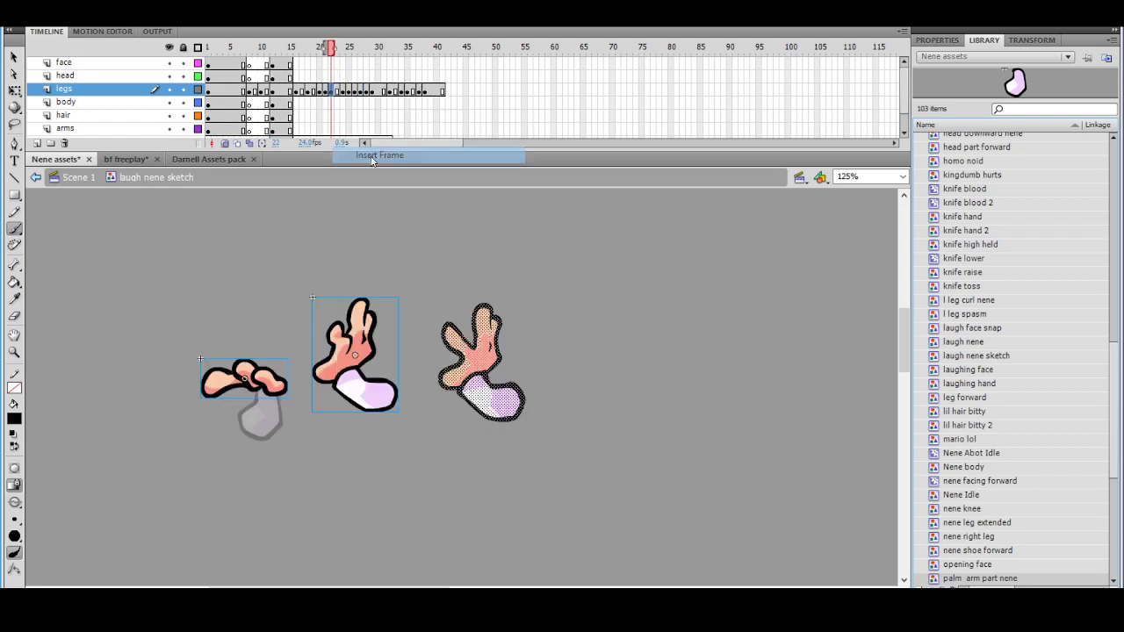
right_click(340, 92)
click(386, 206)
On the legs layer, insert a blank keyframe at frame 19, extend frame 18 by one frame and widen the onion-skin range behind frame 20
mouse_move(332, 48)
mouse_down()
mouse_move(345, 54)
mouse_move(322, 51)
mouse_move(356, 53)
mouse_move(311, 53)
mouse_move(314, 76)
mouse_move(299, 55)
mouse_move(319, 58)
mouse_up()
right_click(312, 94)
click(351, 208)
right_click(308, 92)
click(337, 154)
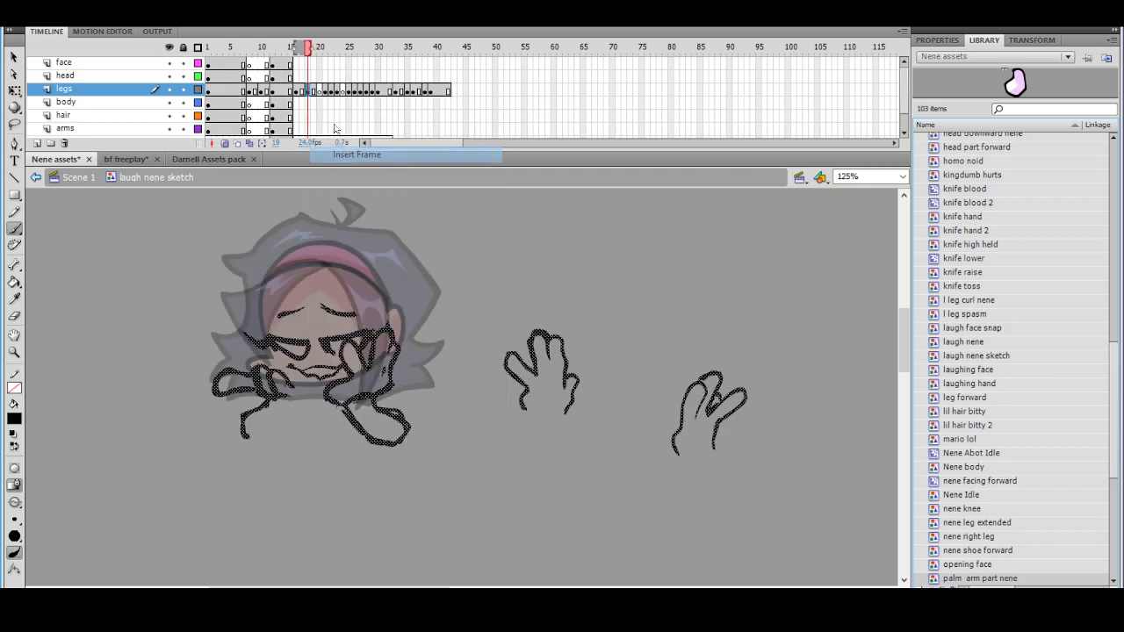
click(321, 91)
drag(306, 50, 299, 50)
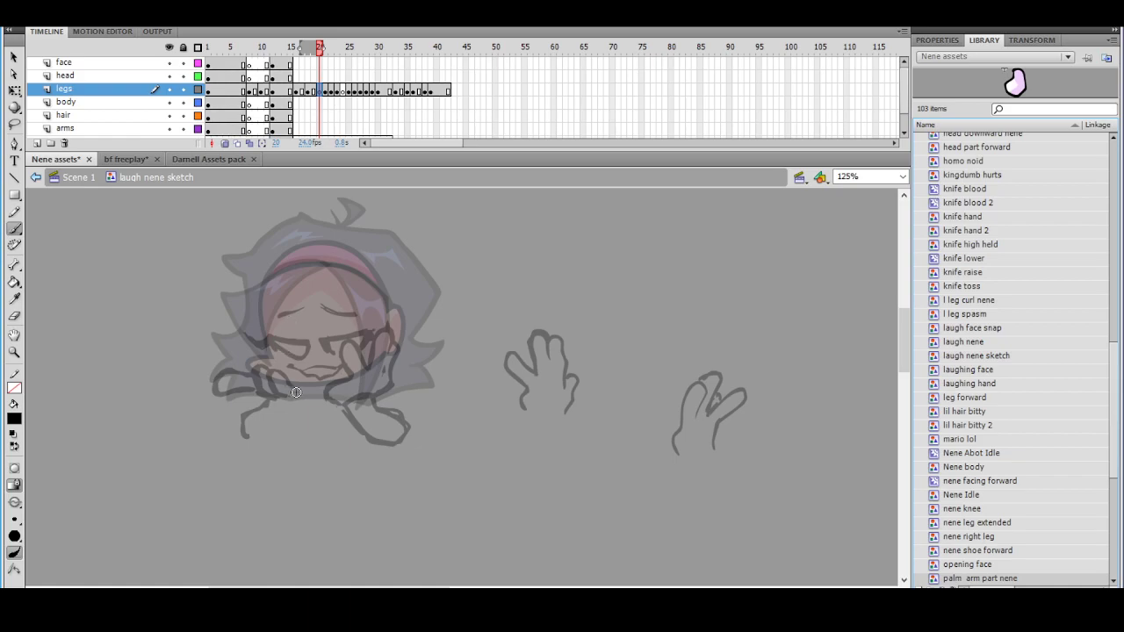
Brush the small handle of a knife beneath the chin on frame 20, undoing stray strokes
mouse_move(297, 379)
mouse_down()
mouse_move(287, 375)
mouse_move(306, 391)
mouse_up()
key(ctrl+z)
key(ctrl+z)
key(ctrl+z)
key(ctrl+z)
mouse_move(286, 371)
mouse_down()
mouse_move(295, 387)
mouse_move(211, 345)
mouse_move(260, 361)
mouse_up()
key(ctrl+z)
drag(171, 341, 156, 341)
key(ctrl+z)
Brush the pointed knife blade extending outward from the handle, undoing and redrawing its curved upper edge
drag(243, 350, 167, 376)
key(ctrl+z)
mouse_move(246, 349)
mouse_down()
mouse_move(172, 374)
mouse_move(269, 384)
mouse_up()
key(ctrl+z)
key(ctrl+z)
mouse_move(247, 347)
mouse_down()
mouse_move(172, 375)
mouse_move(271, 389)
mouse_move(238, 344)
mouse_move(180, 369)
mouse_move(303, 386)
mouse_up()
key(ctrl+z)
key(ctrl+z)
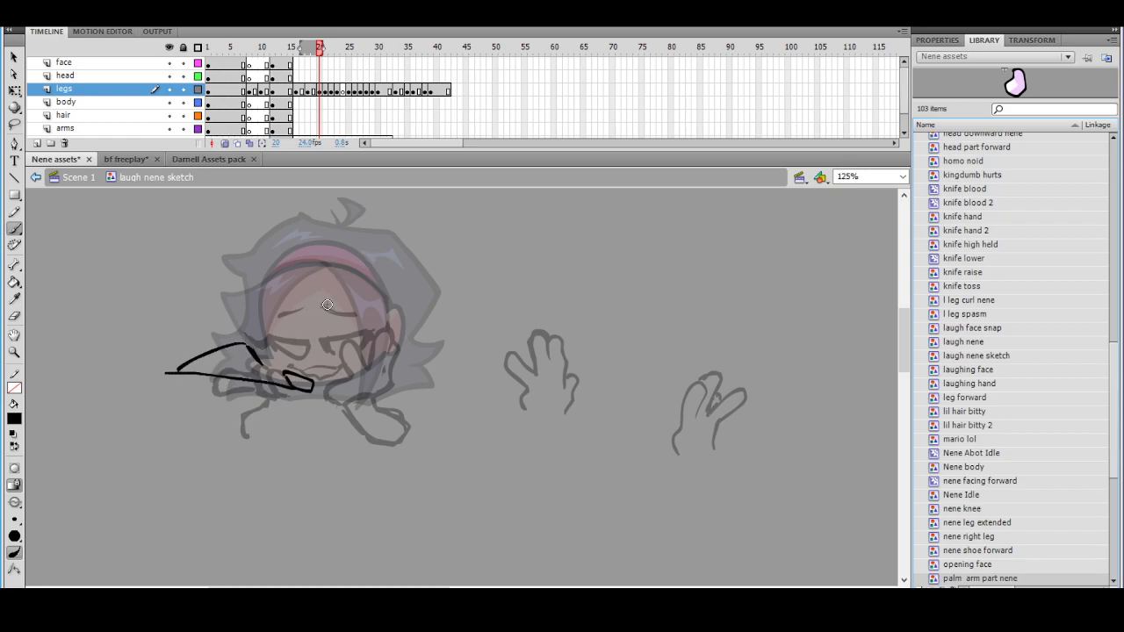
drag(379, 297, 389, 306)
drag(254, 353, 179, 378)
key(ctrl+z)
drag(238, 352, 169, 382)
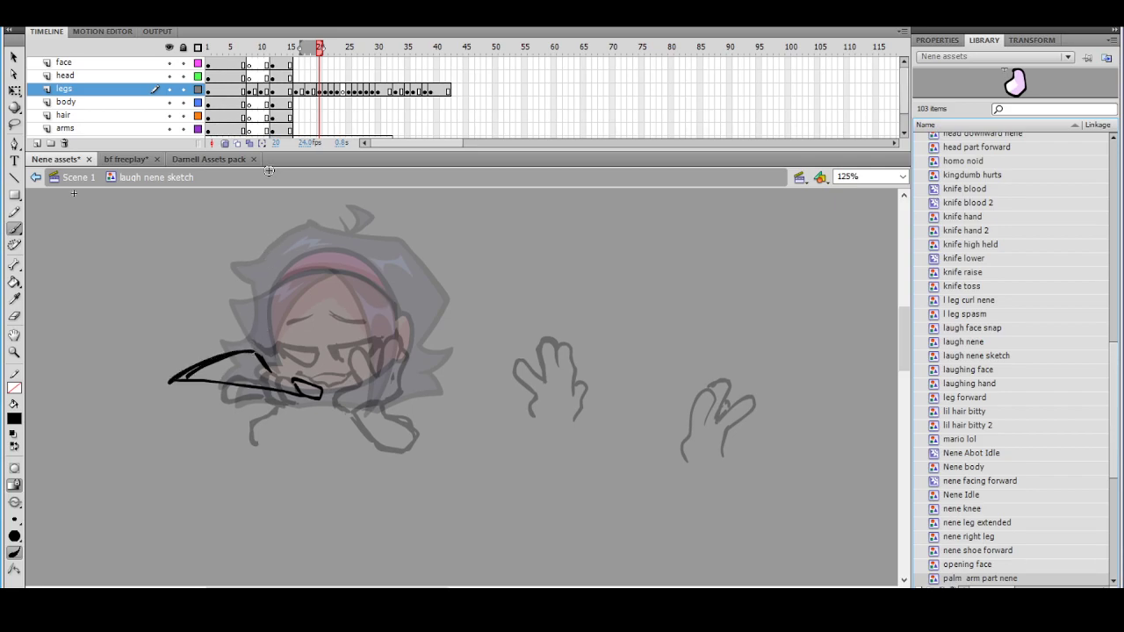
Return to Scene 1, go to the raised-knife pose at frame 393 and open the knife raise symbol
click(77, 177)
key(v)
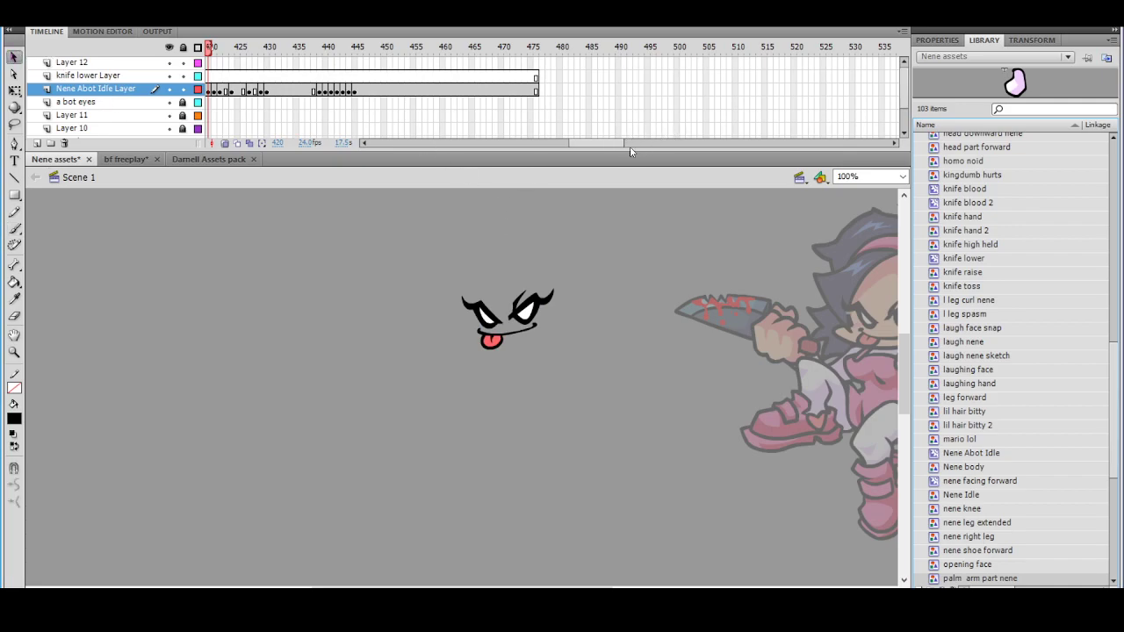
scroll(510, 104, left, 5)
drag(424, 51, 533, 114)
drag(531, 219, 396, 334)
click(14, 91)
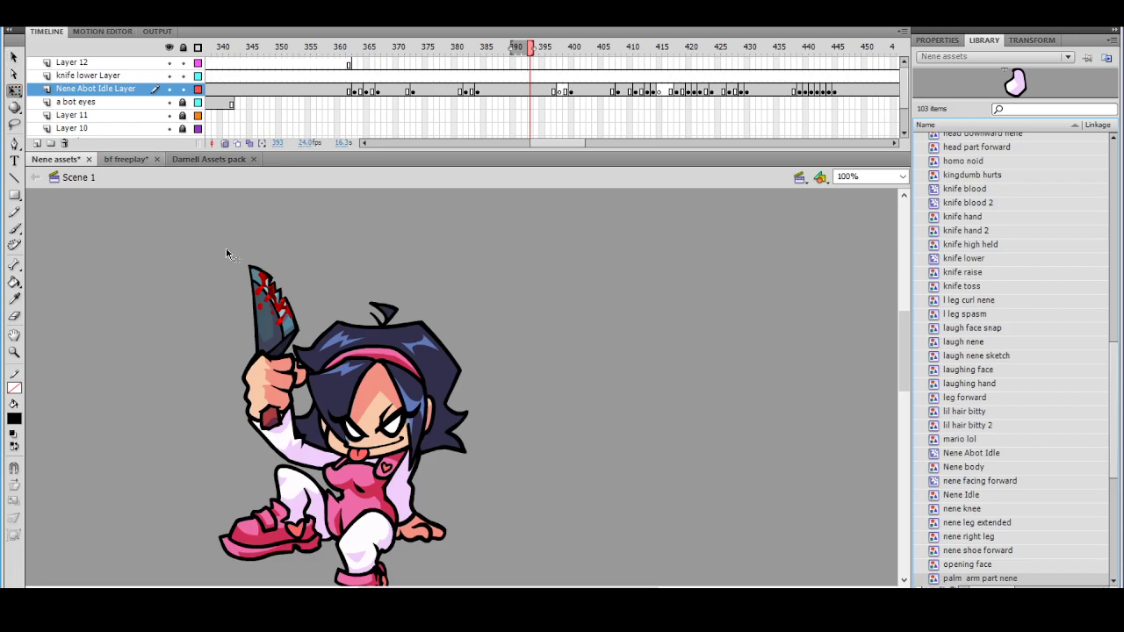
click(266, 298)
double_click(283, 310)
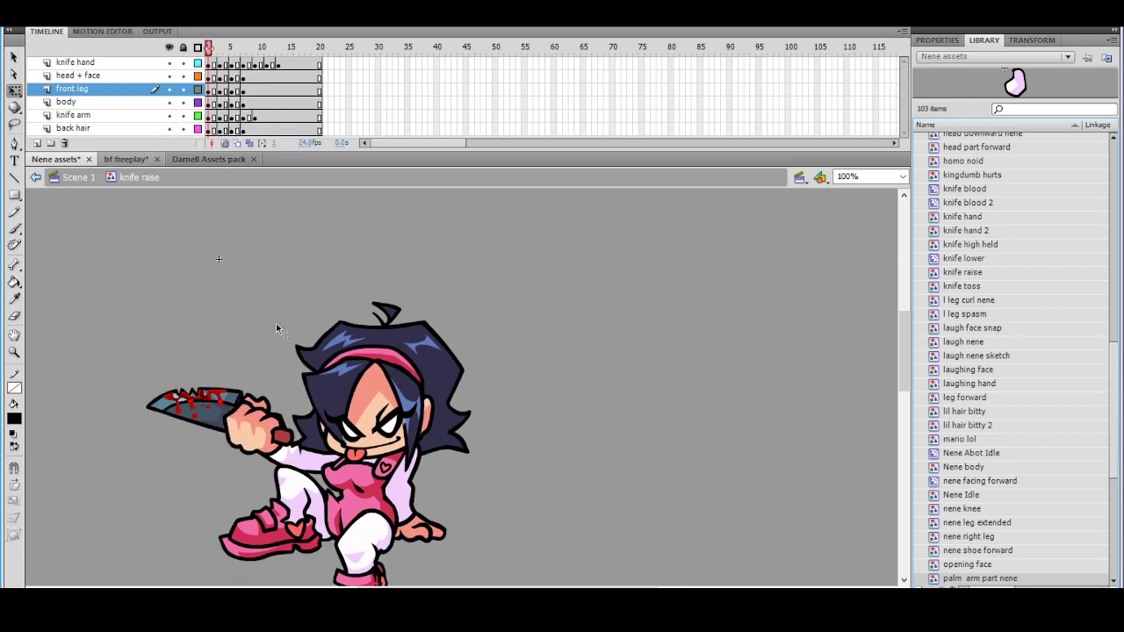
Copy the raised knife hand from frame 19 of the knife raise symbol
drag(276, 49, 313, 48)
click(290, 323)
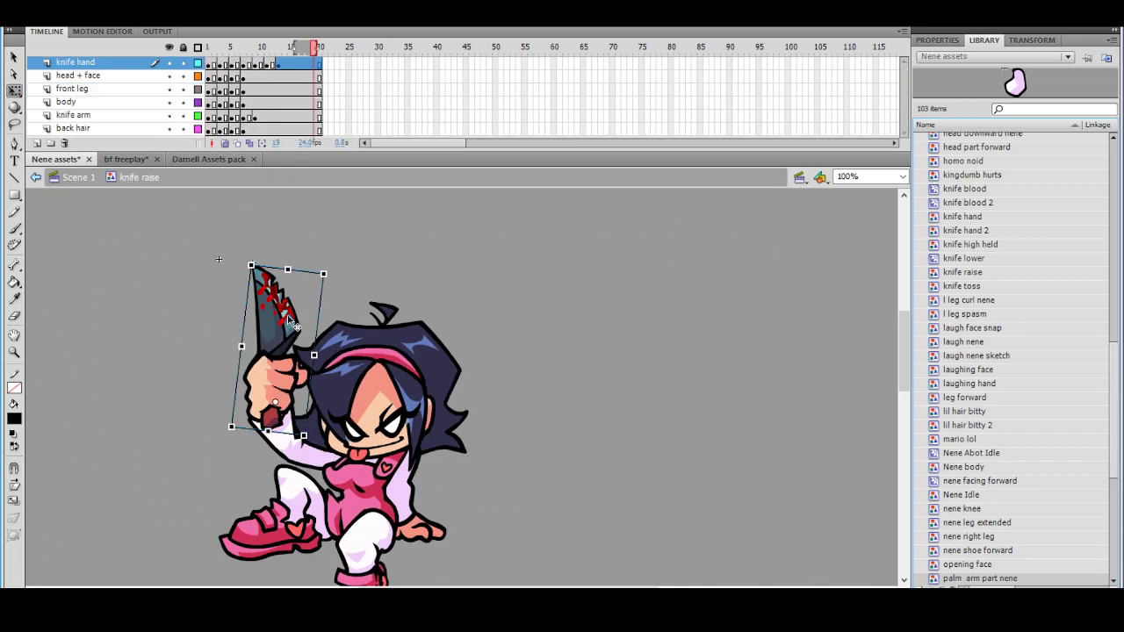
right_click(290, 323)
click(316, 177)
click(308, 223)
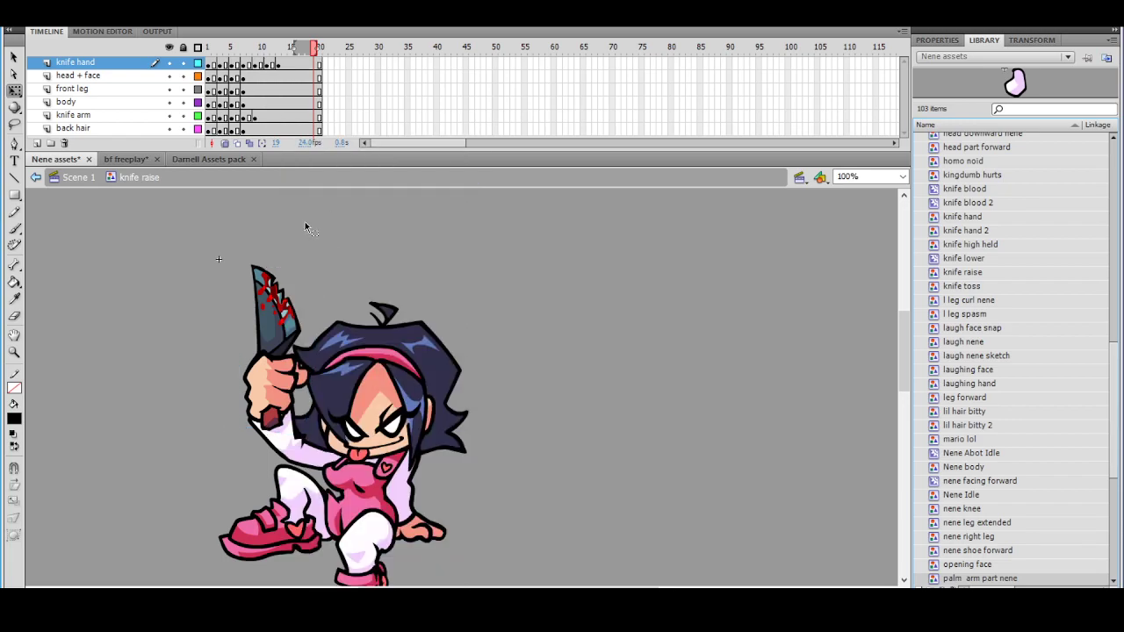
Return to Scene 1, go to the laughing sketch at frame 427 and look through the library's symbols
click(35, 176)
mouse_move(439, 50)
mouse_down()
mouse_move(454, 49)
mouse_move(314, 48)
mouse_move(338, 85)
mouse_move(406, 84)
mouse_up()
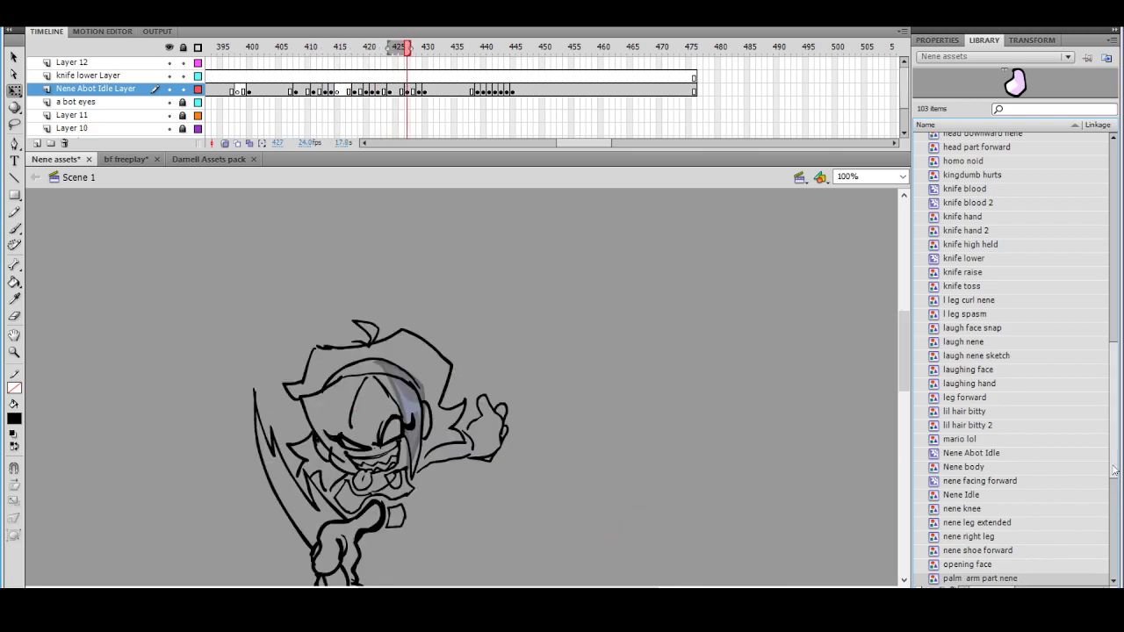
drag(1117, 456, 1106, 566)
scroll(1097, 495, up, 6)
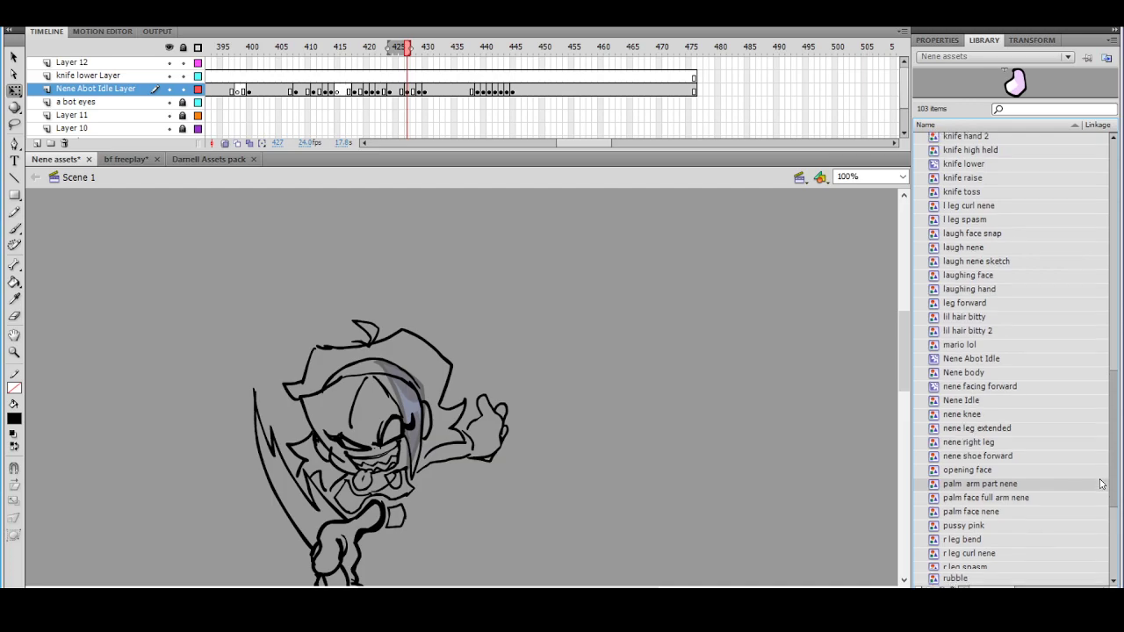
Place the laugh nene sketch symbol on the stage at frame 416 of the Nene Abot Idle Layer
right_click(999, 267)
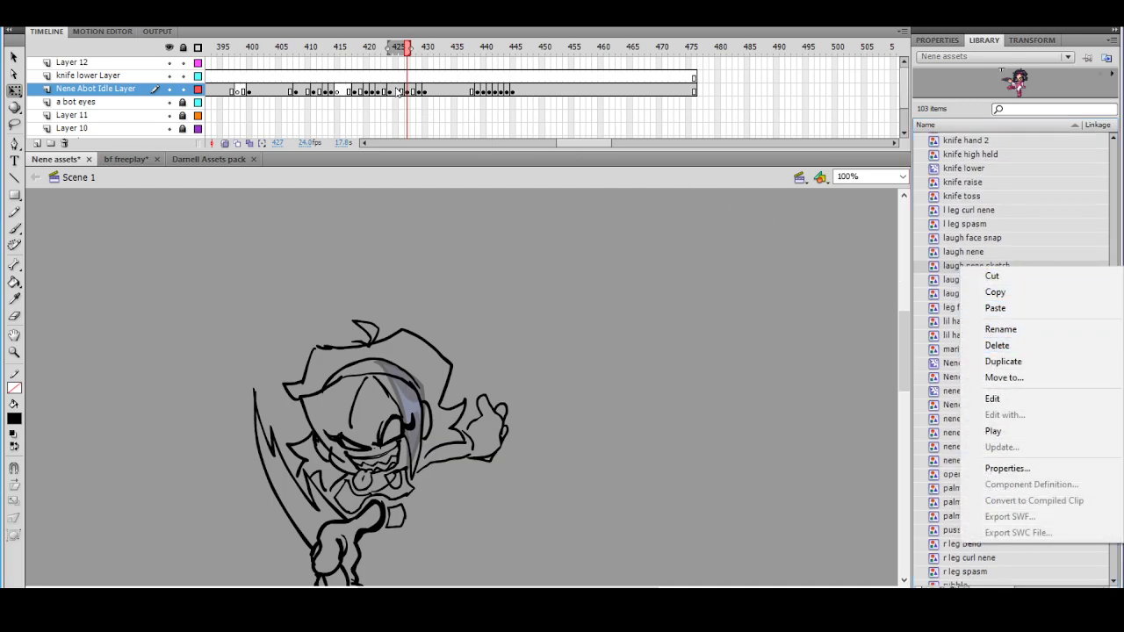
click(345, 91)
mouse_move(969, 268)
mouse_down()
mouse_move(744, 255)
mouse_move(421, 325)
mouse_up()
right_click(454, 280)
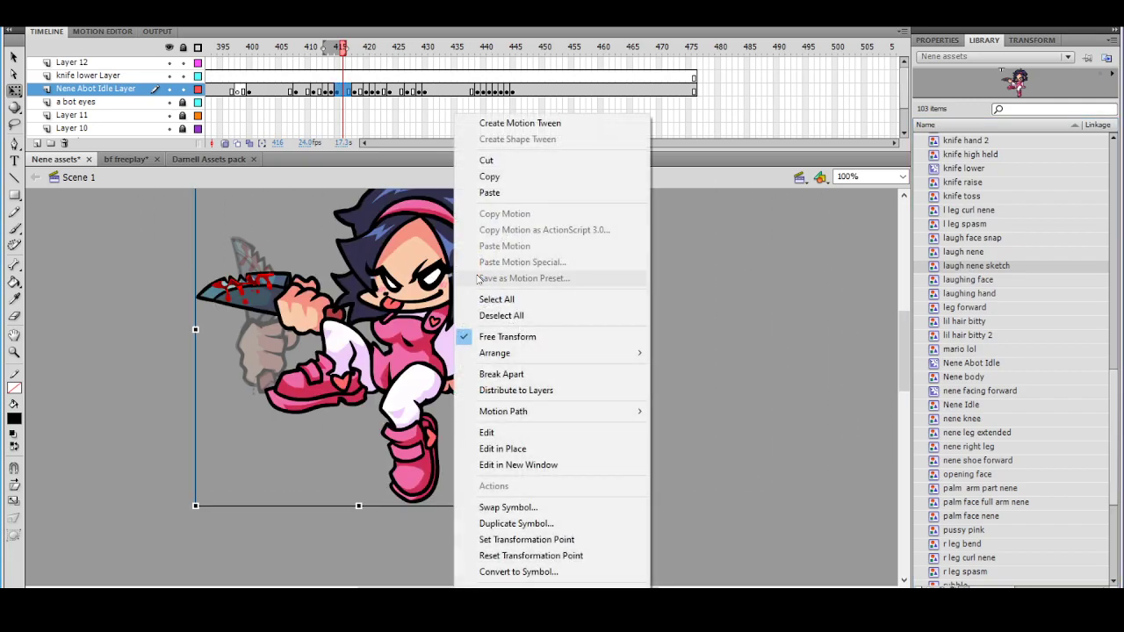
click(643, 312)
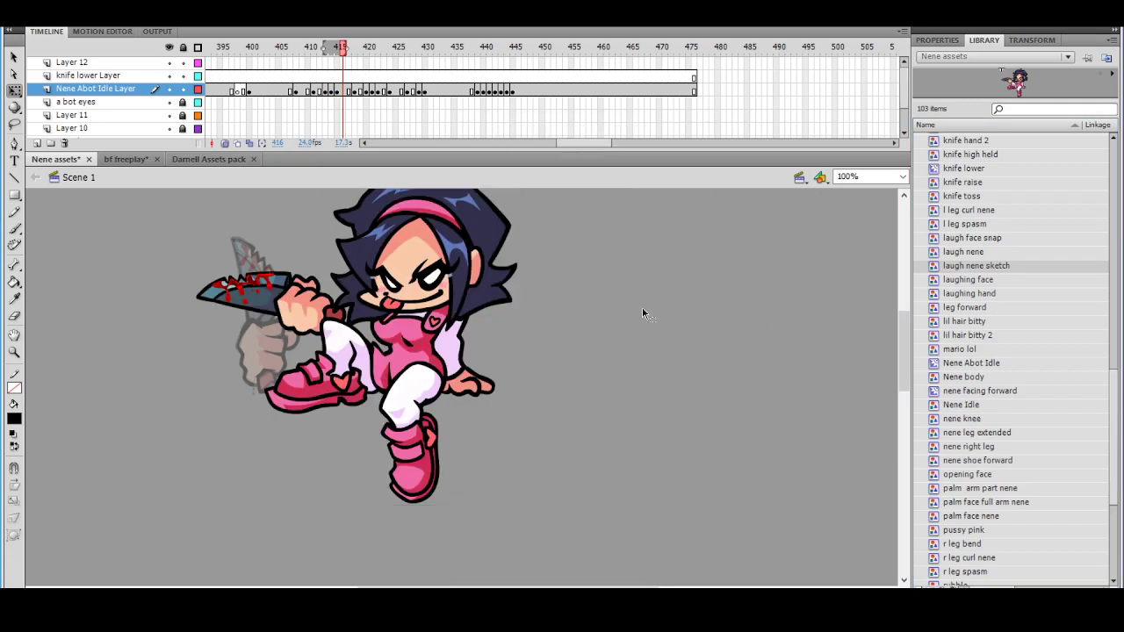
Brush a red note reading "THIS" with an arrow pointing at the faded knife hand
click(14, 419)
click(27, 513)
click(15, 227)
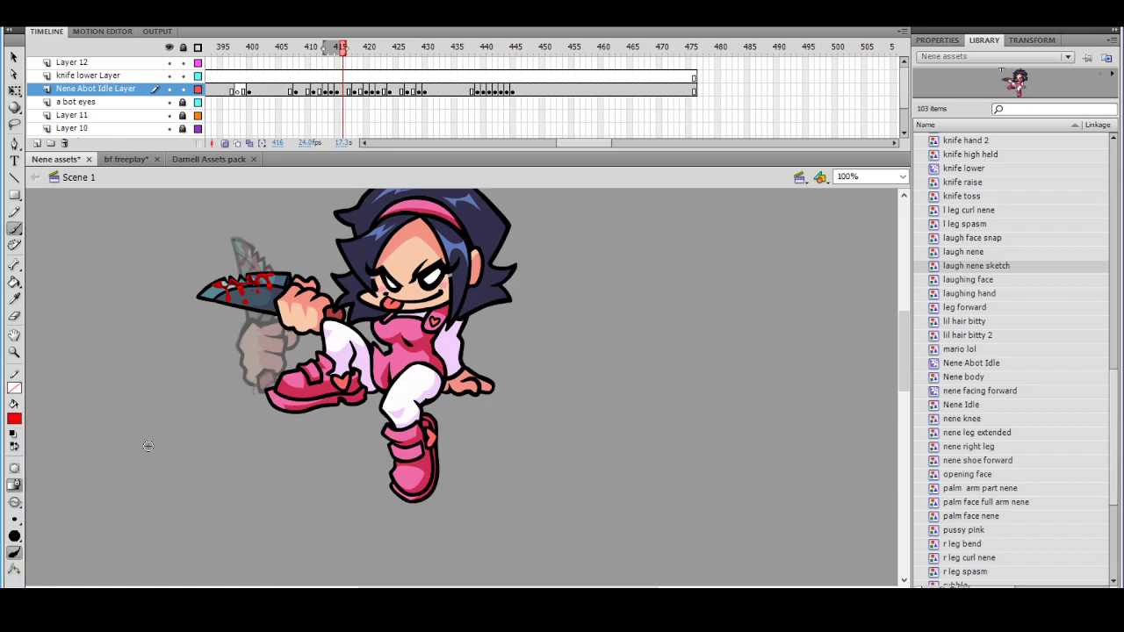
drag(162, 450, 172, 458)
mouse_move(162, 433)
mouse_down()
mouse_move(200, 427)
mouse_move(221, 454)
mouse_up()
drag(197, 410, 242, 393)
drag(224, 385, 236, 408)
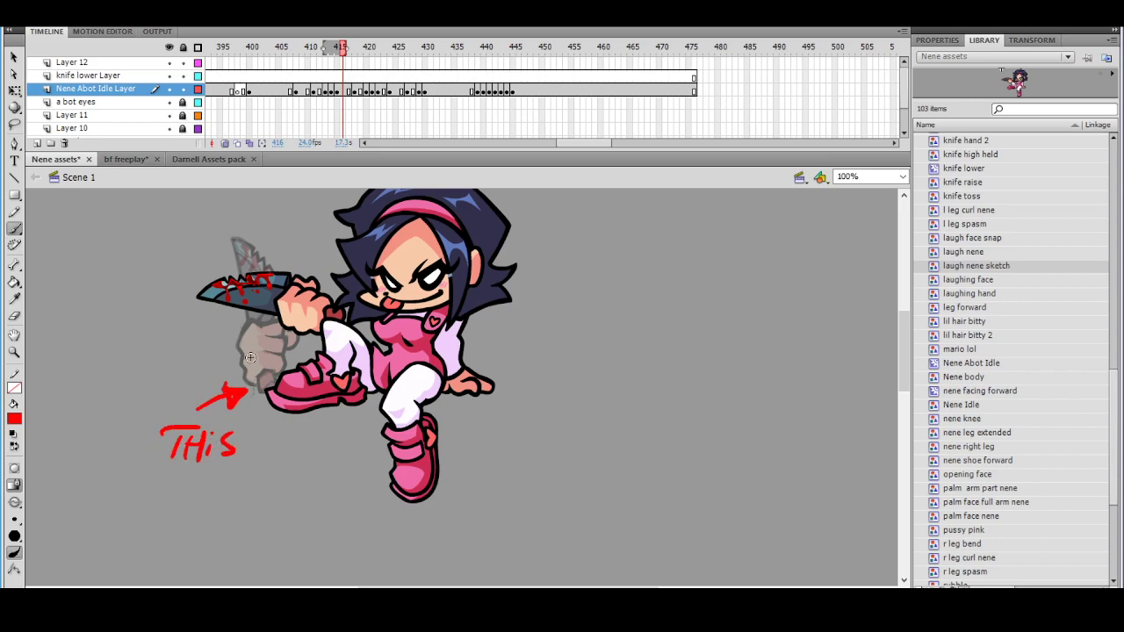
Open the placed laugh nene sketch symbol for editing
click(14, 56)
click(411, 309)
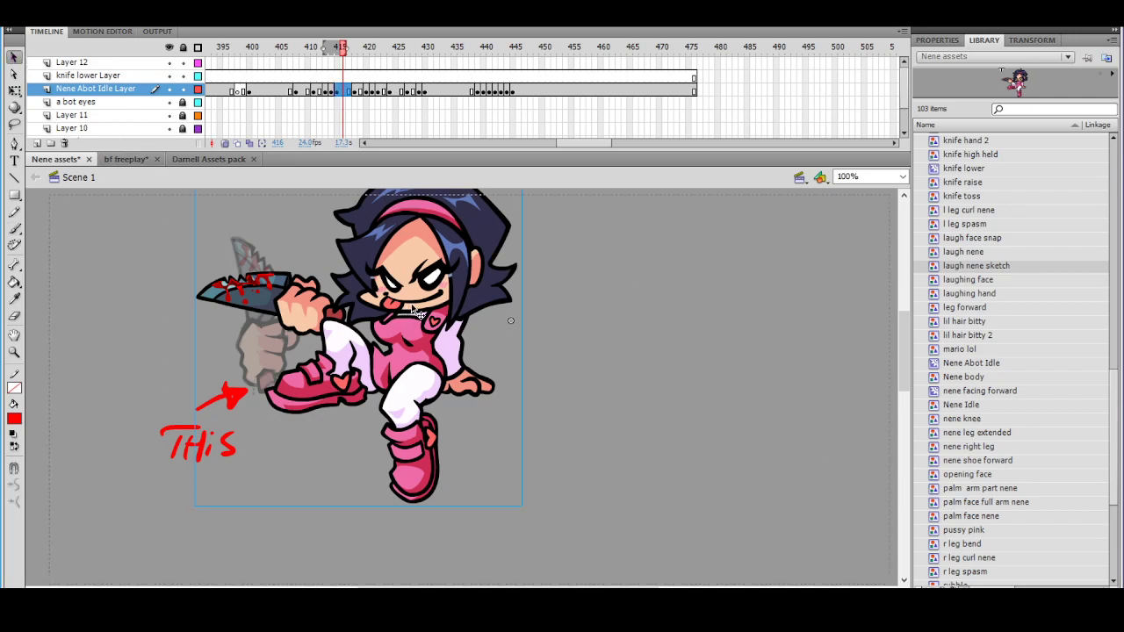
double_click(410, 310)
Insert a blank keyframe at frame 21 of the legs layer
mouse_move(302, 50)
mouse_down()
mouse_move(264, 54)
mouse_move(332, 60)
mouse_move(322, 60)
mouse_up()
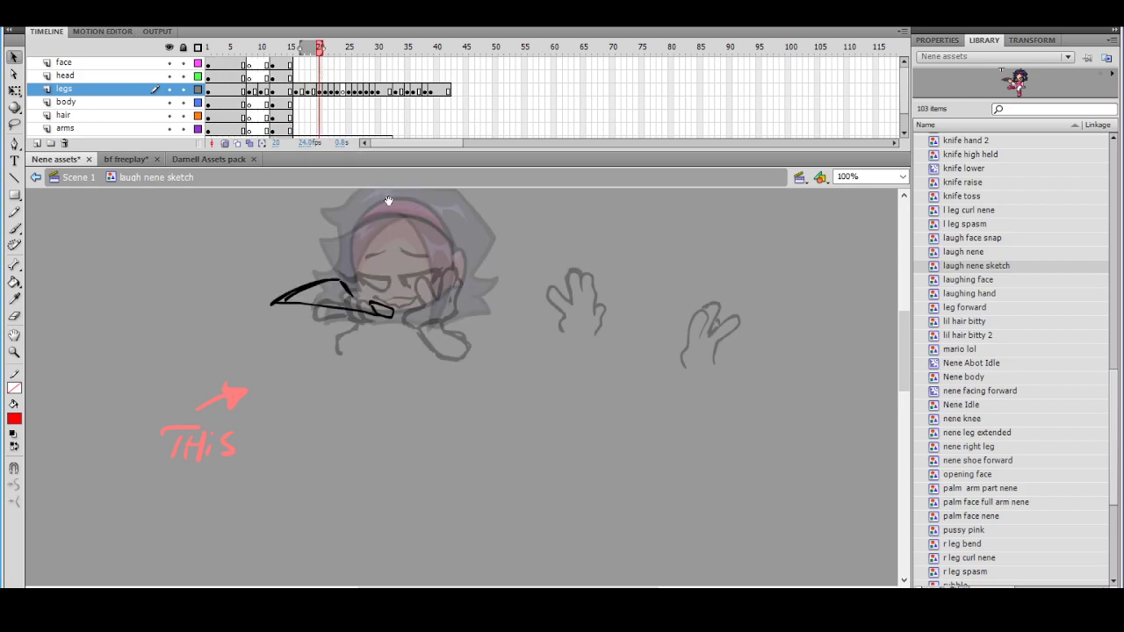
drag(351, 219, 246, 343)
click(14, 93)
right_click(324, 91)
right_click(324, 91)
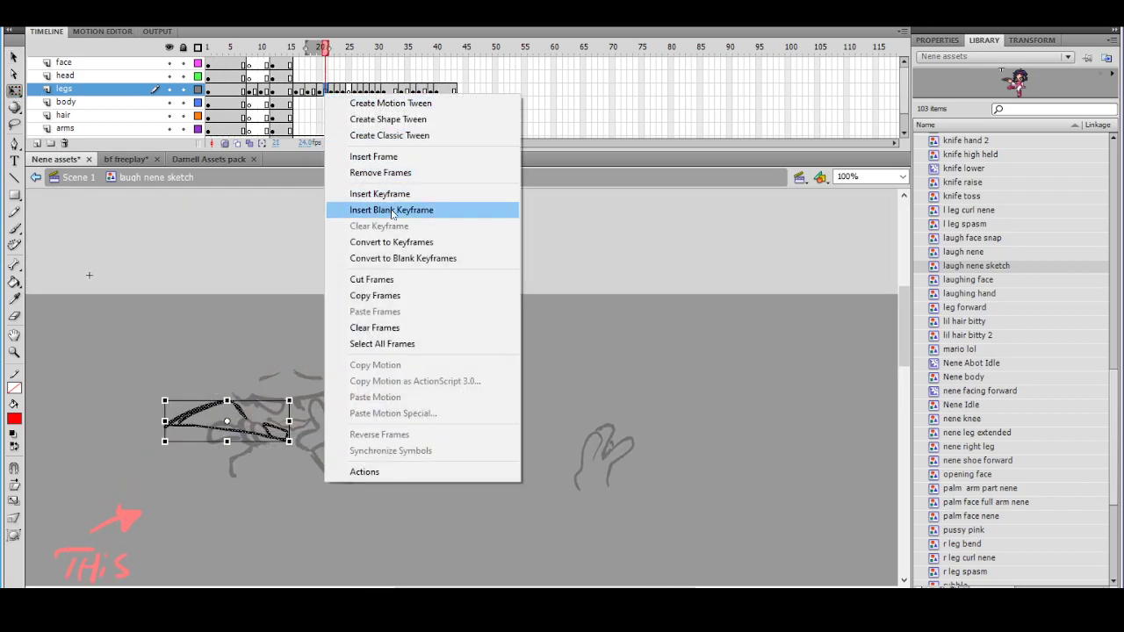
click(391, 211)
Paste the coloured knife hand at frame 21 and rotate and move it over the sketched knife
right_click(477, 294)
click(528, 338)
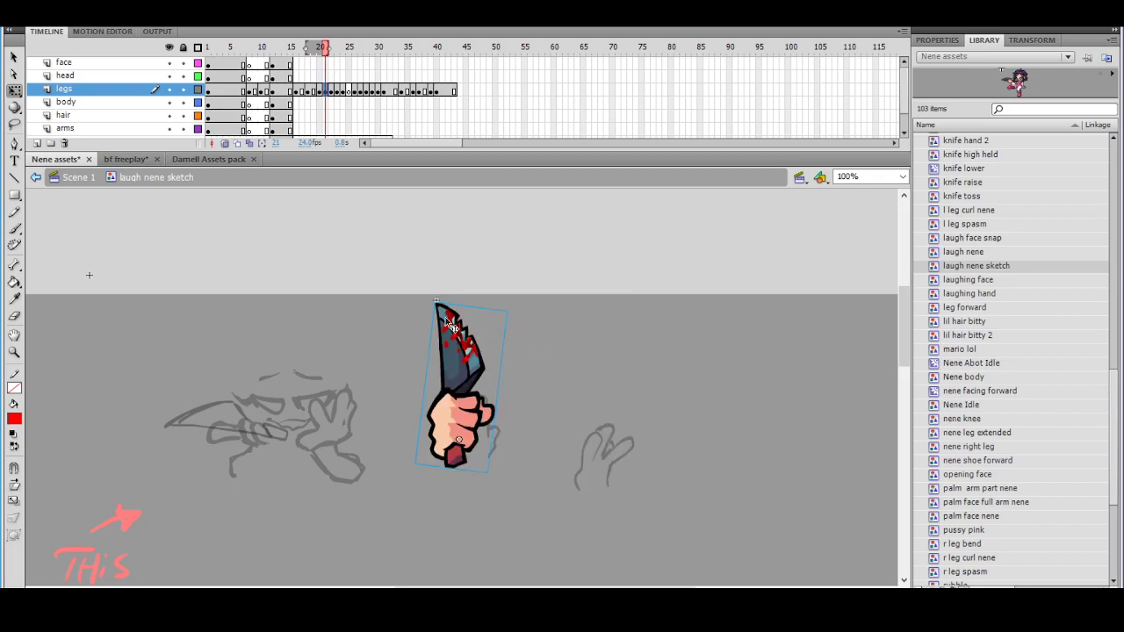
click(14, 90)
drag(516, 309, 345, 376)
drag(456, 436, 342, 415)
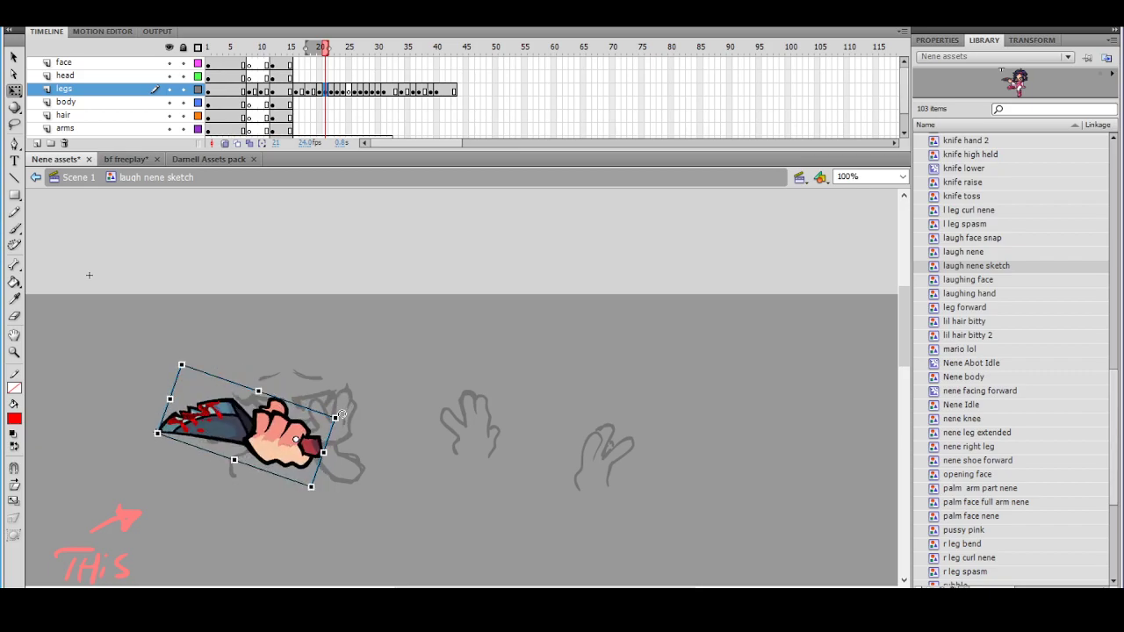
click(343, 413)
Duplicate the knife hand 2 symbol in the library as "knife against face"
key(ctrl+=)
drag(415, 415, 369, 439)
right_click(323, 428)
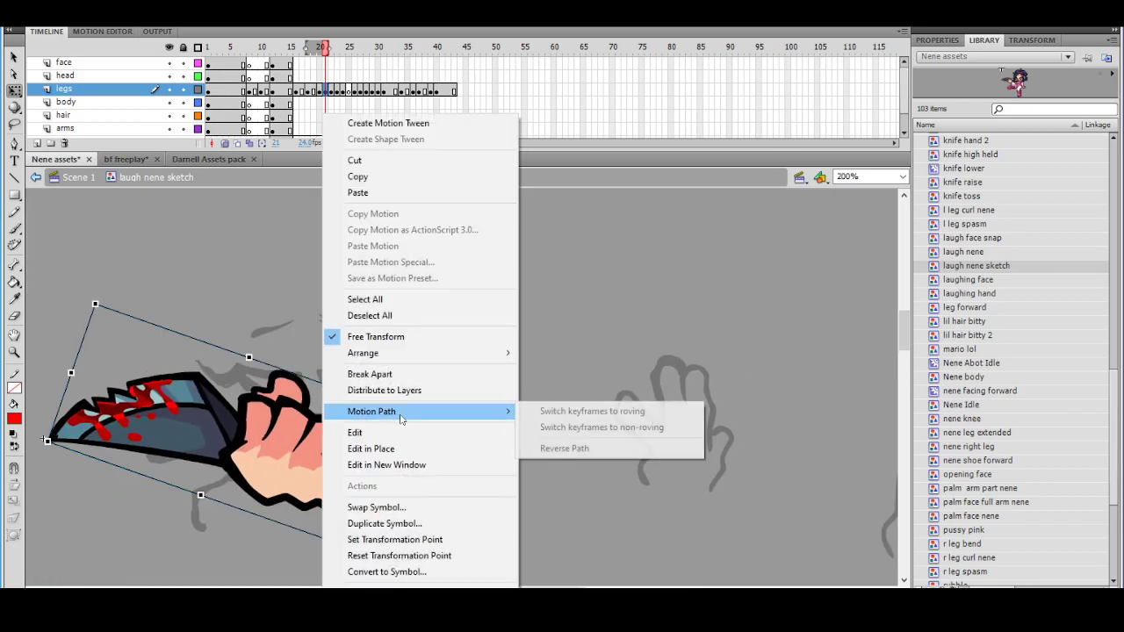
click(546, 325)
right_click(326, 429)
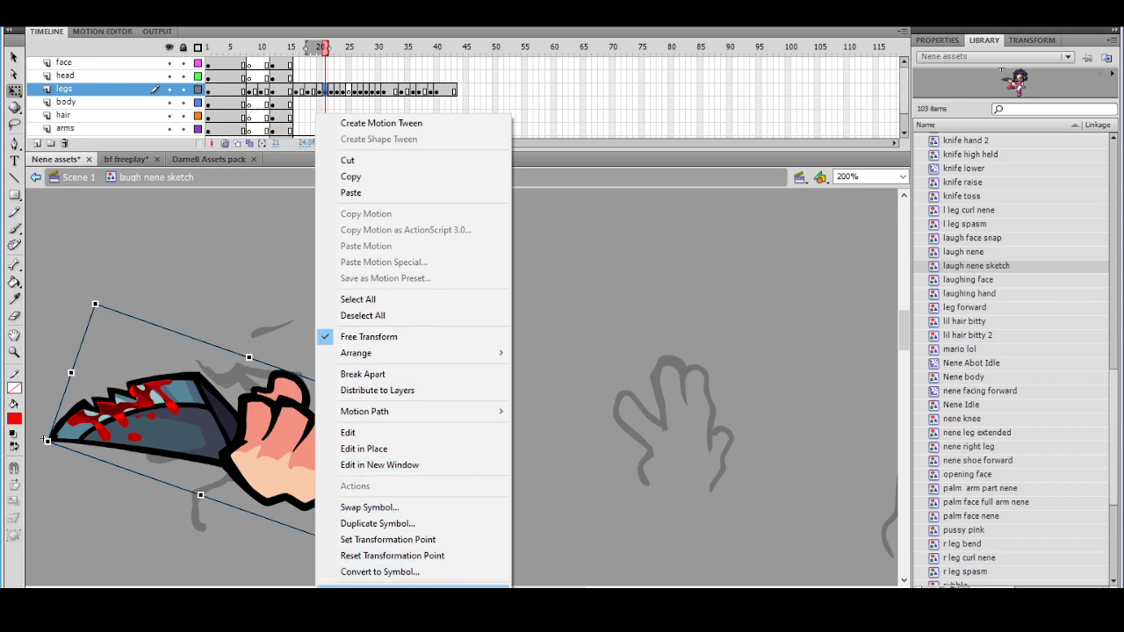
click(479, 548)
right_click(993, 143)
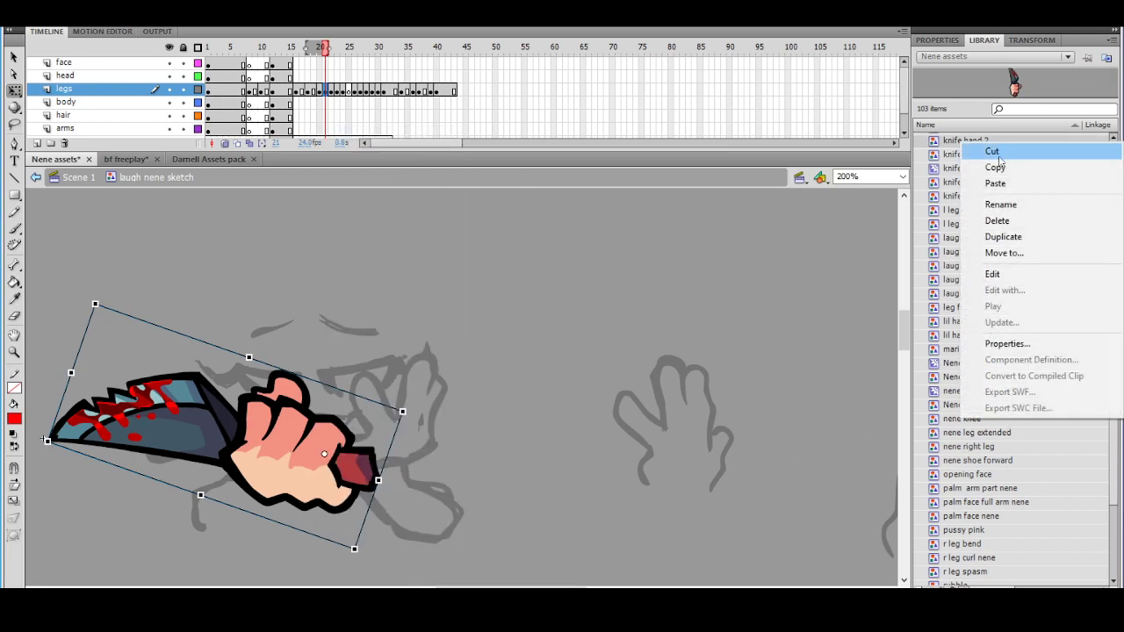
click(1019, 245)
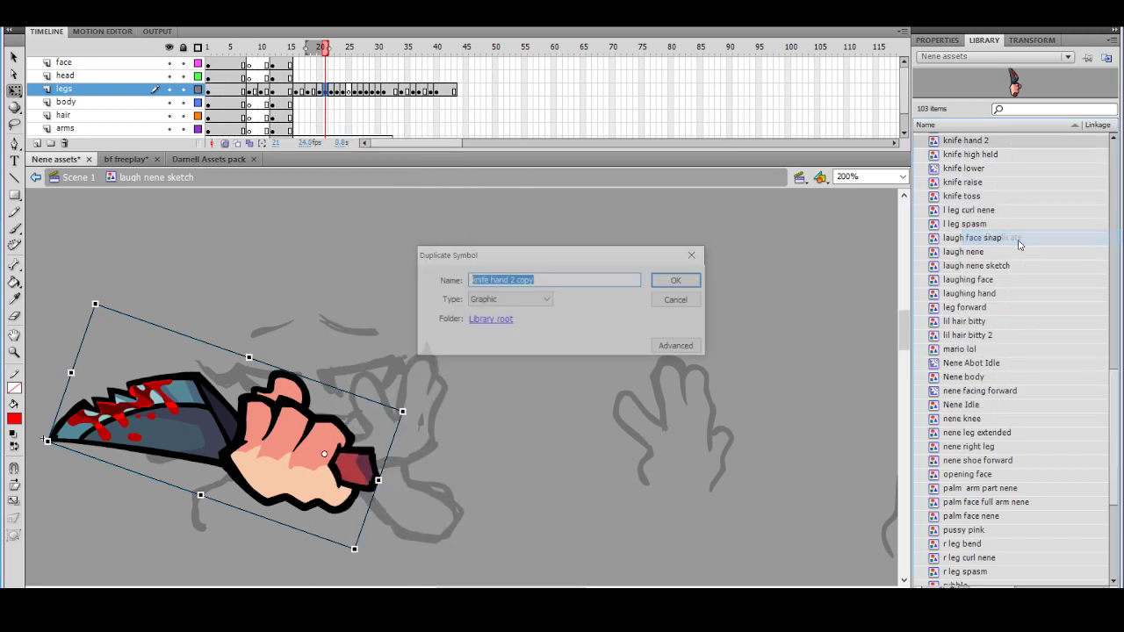
click(551, 279)
drag(547, 279, 495, 277)
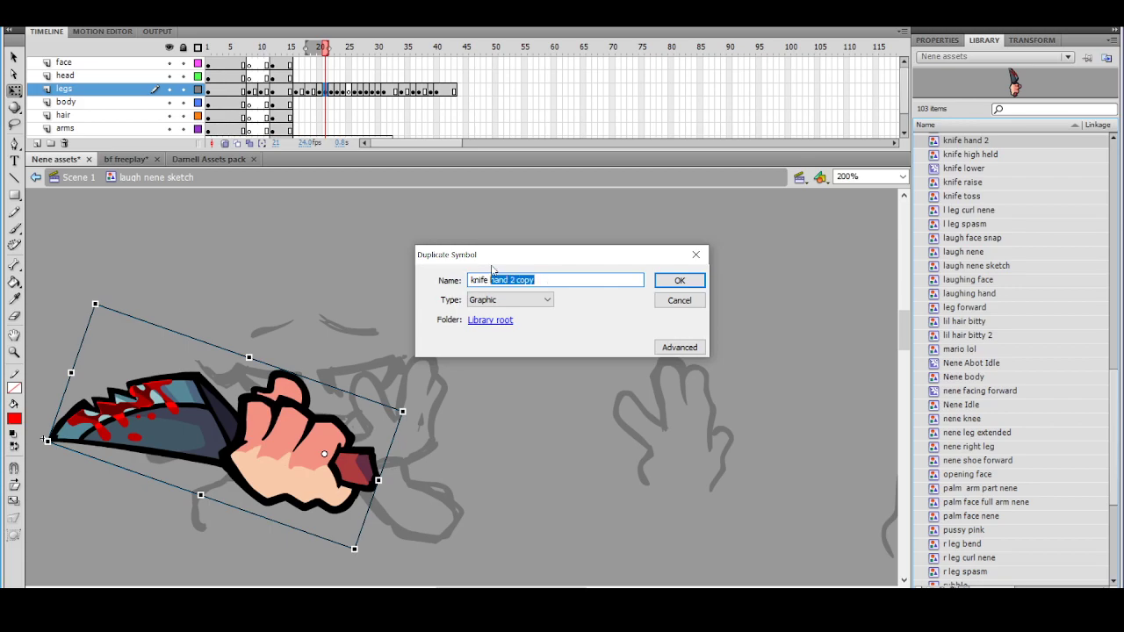
text(against)
key(Return)
Open the knife against face symbol for editing, lock Layer 3 and Layer 2, and make Layer 1 active
right_click(1022, 148)
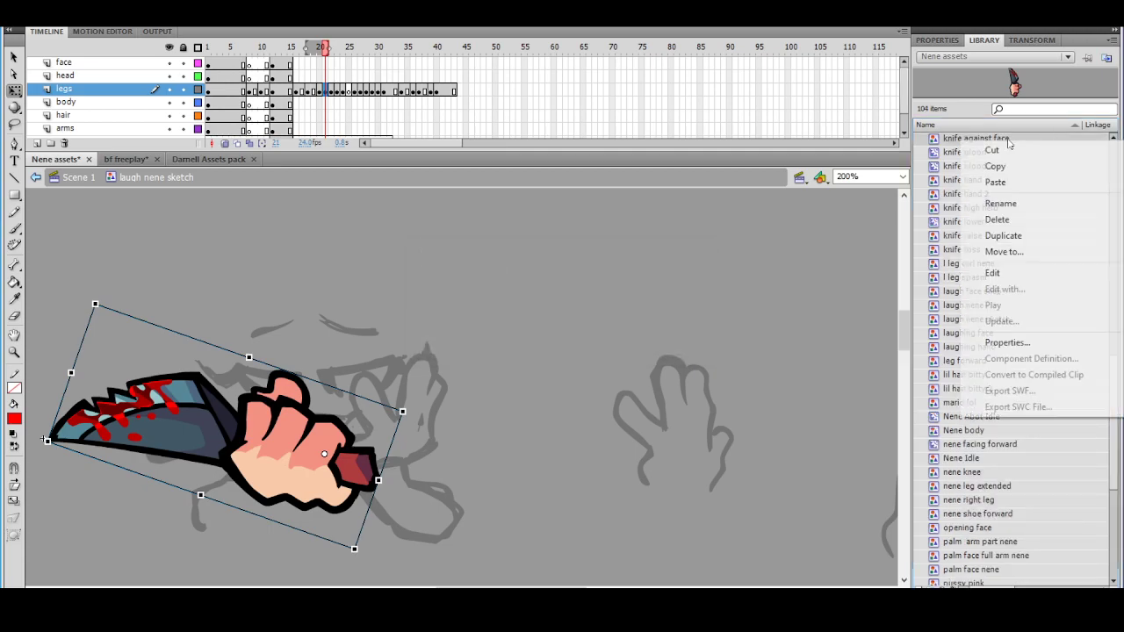
click(977, 274)
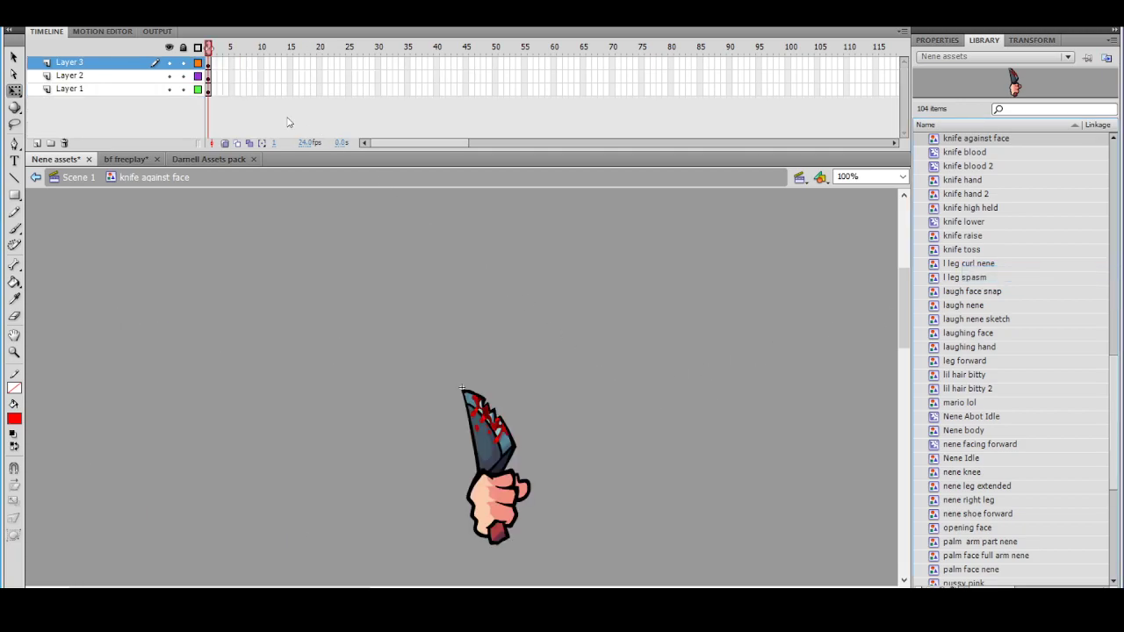
click(170, 64)
click(171, 64)
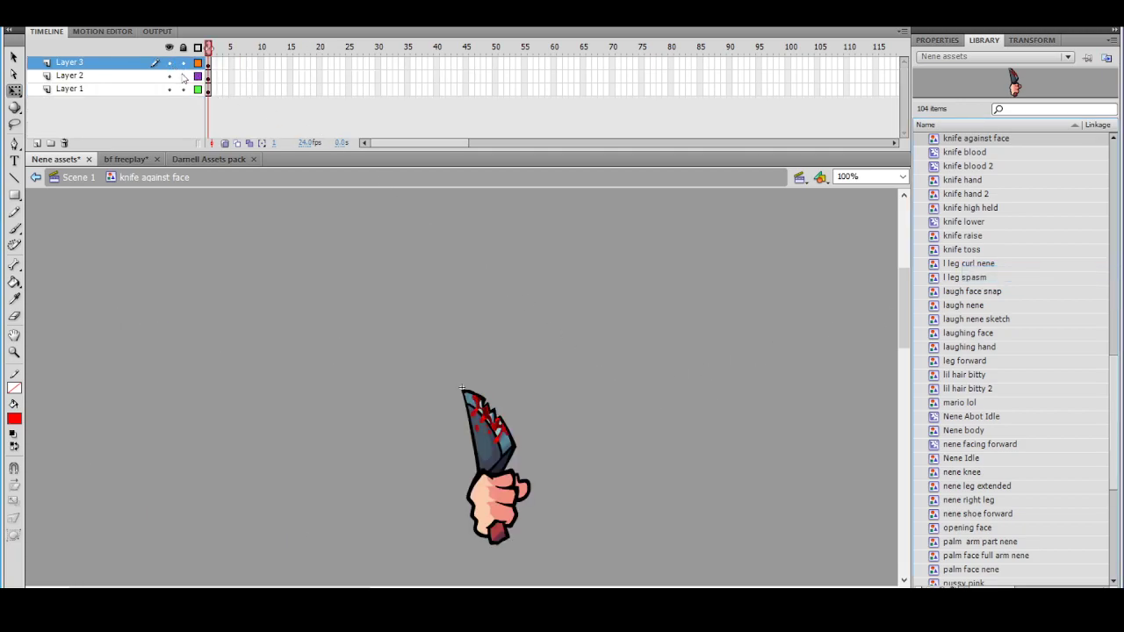
click(536, 454)
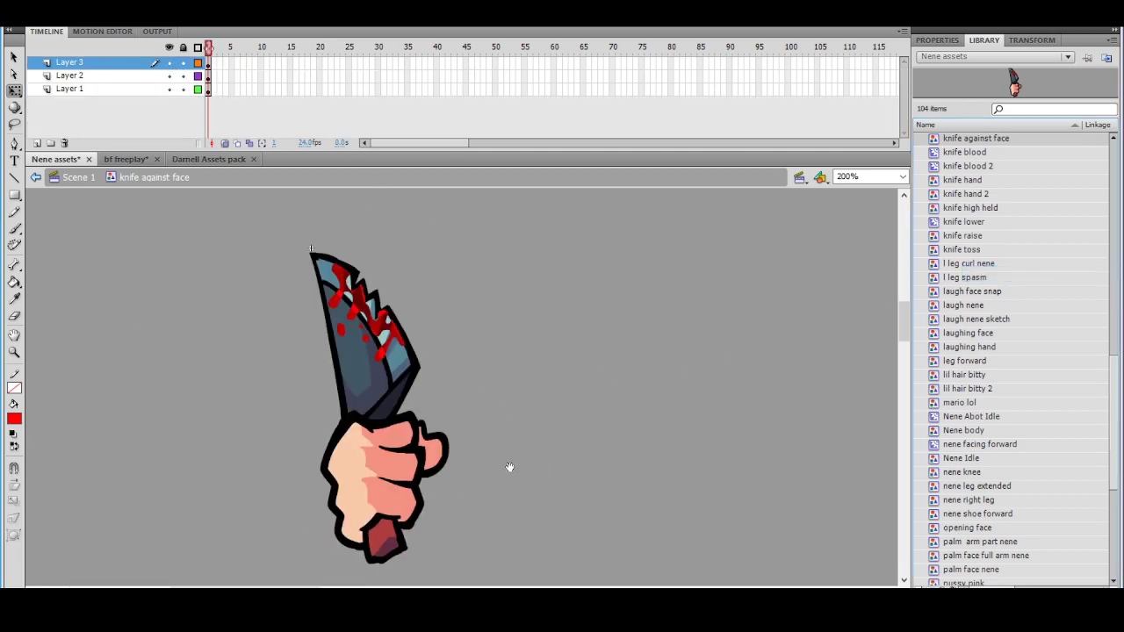
click(208, 89)
click(349, 269)
click(209, 91)
Cut the finger outline away from the blade on Layer 1 and delete the hand's pink and peach fills
click(417, 308)
click(384, 405)
drag(385, 405, 315, 354)
ctrl+click(315, 354)
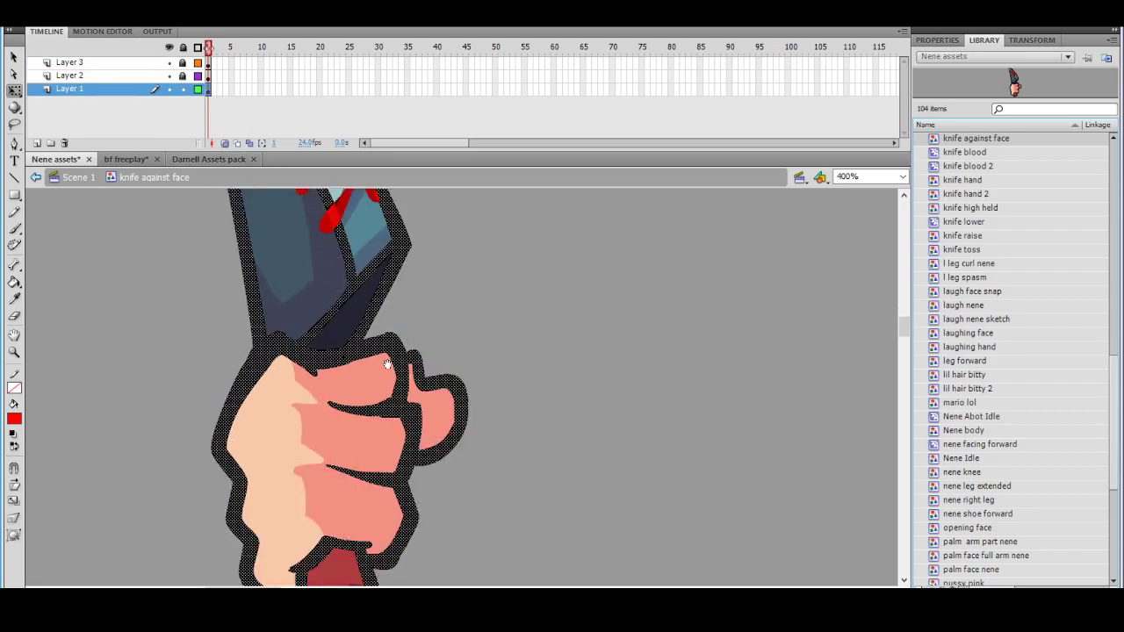
drag(385, 365, 299, 294)
click(398, 283)
click(14, 58)
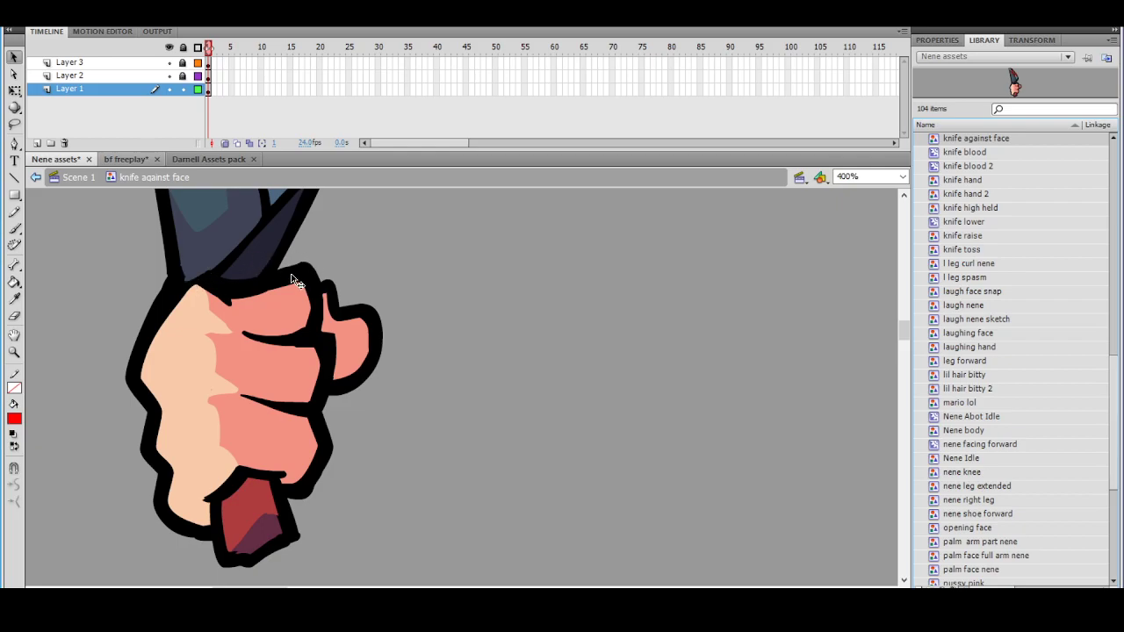
drag(282, 272, 268, 308)
click(313, 300)
key(Delete)
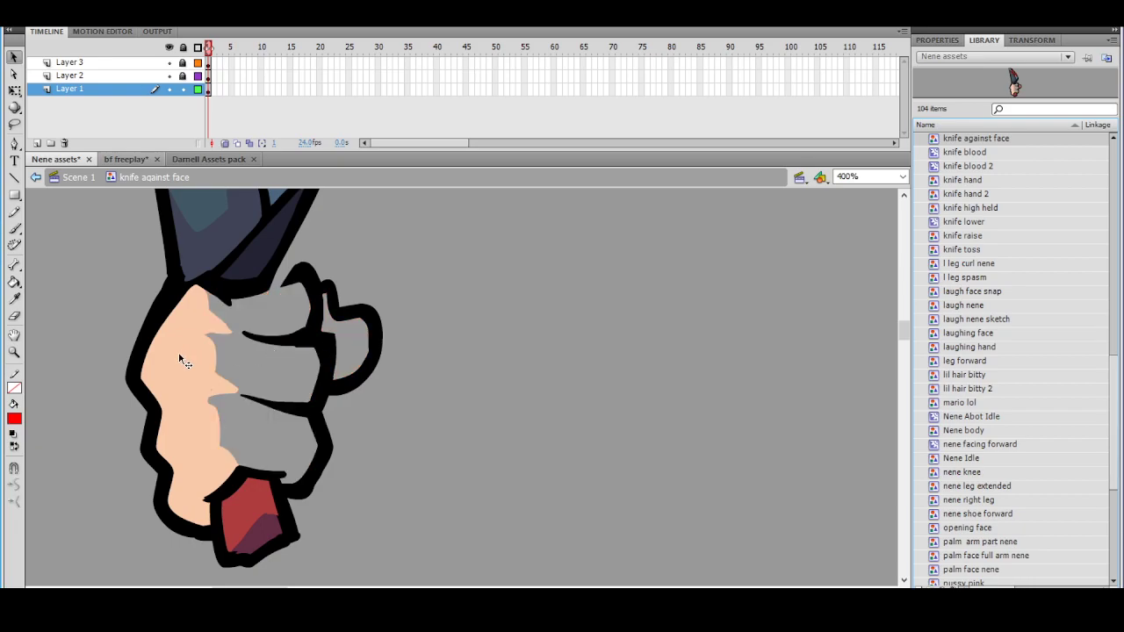
click(180, 358)
key(Delete)
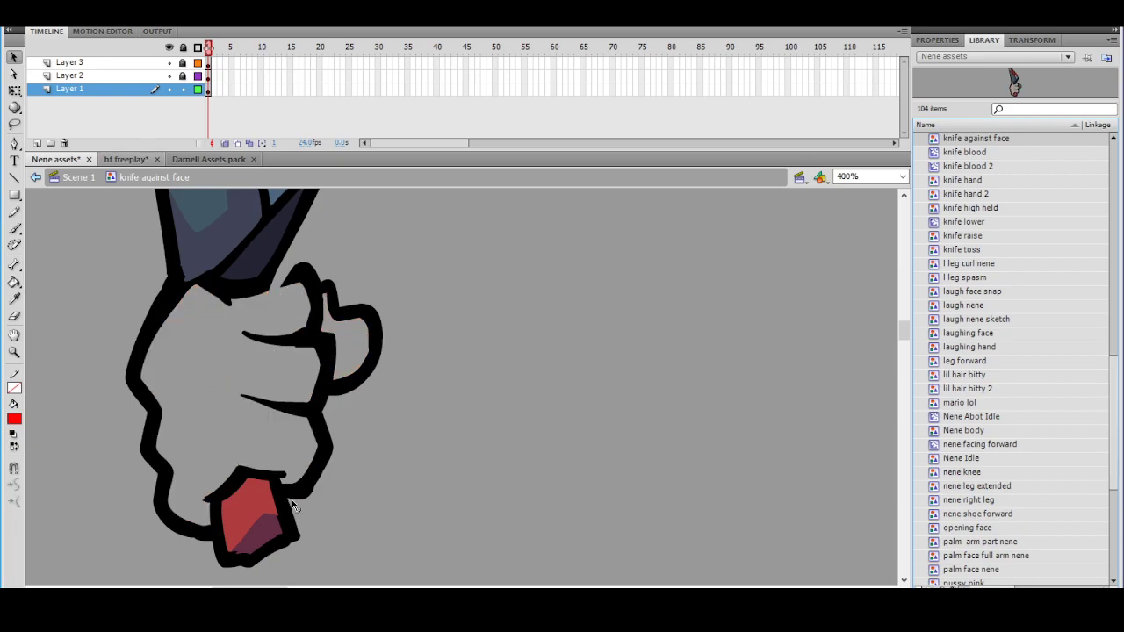
Separate the remaining hand outline from the handle and blade and delete it, keeping only the knife parts
drag(290, 498, 271, 421)
double_click(331, 453)
key(Delete)
click(208, 537)
key(Delete)
drag(208, 456, 216, 497)
drag(186, 292, 117, 313)
drag(168, 282, 173, 330)
click(146, 364)
key(Delete)
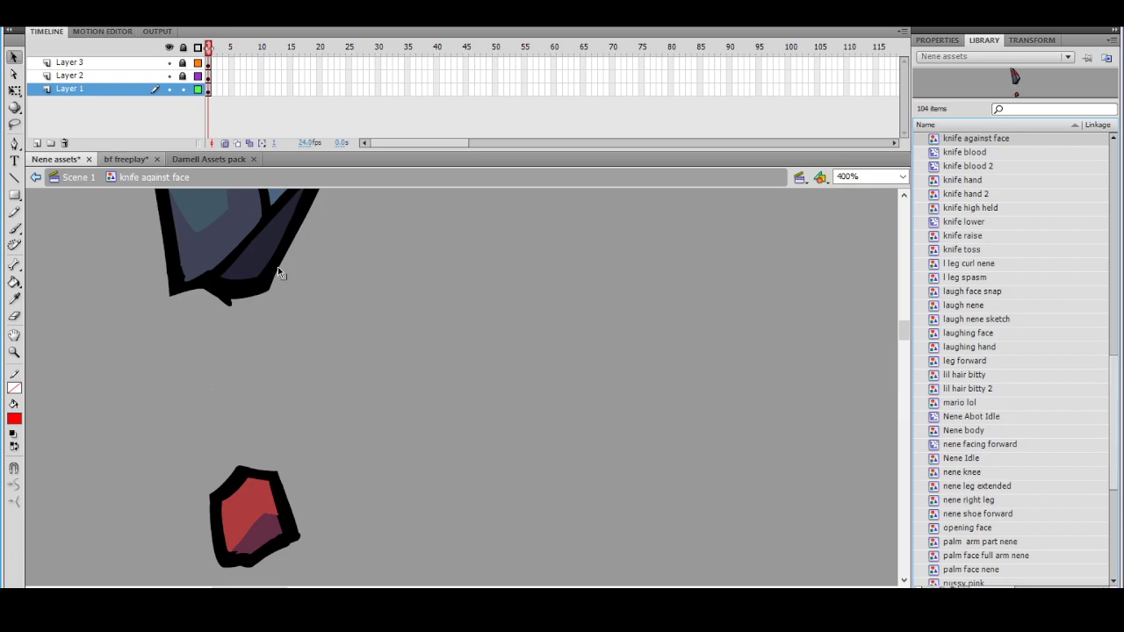
Reshape the outline at the blade's lower-left corner and sample the blade's dark blue-grey as the fill colour
drag(299, 309, 283, 407)
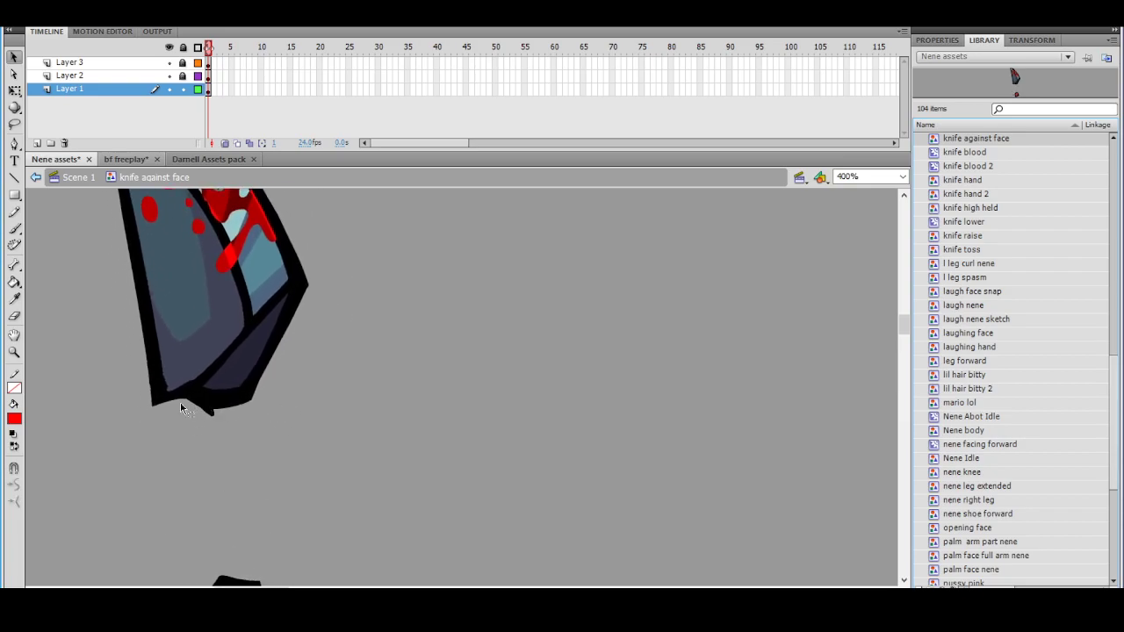
drag(157, 418, 155, 421)
drag(167, 401, 167, 400)
ctrl+click(235, 379)
drag(364, 348, 263, 372)
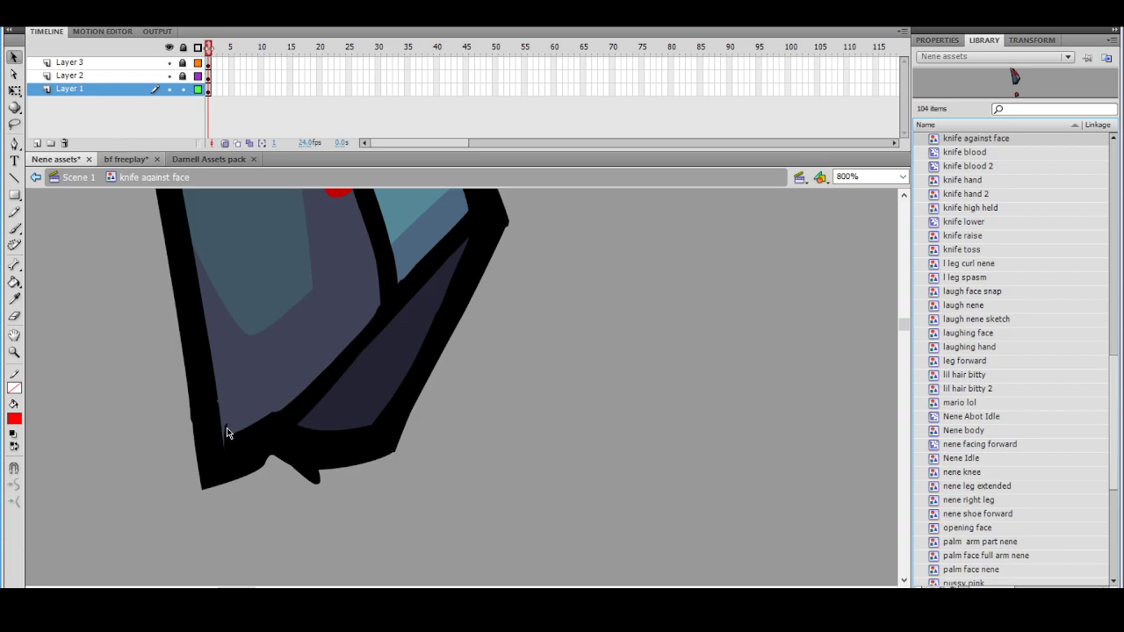
click(14, 298)
click(258, 381)
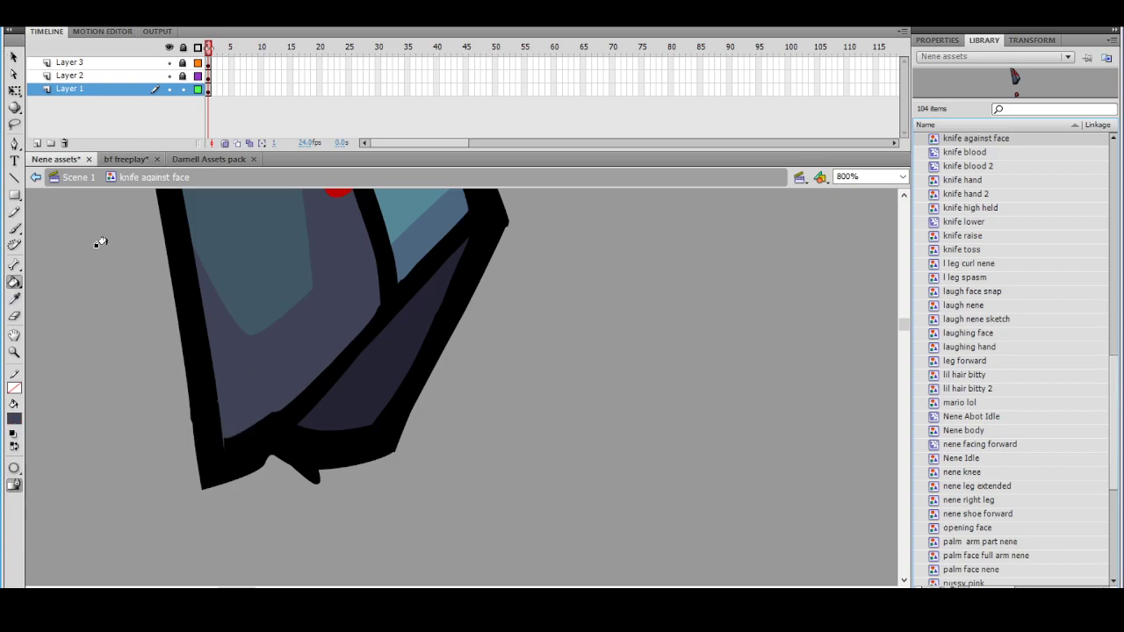
click(14, 55)
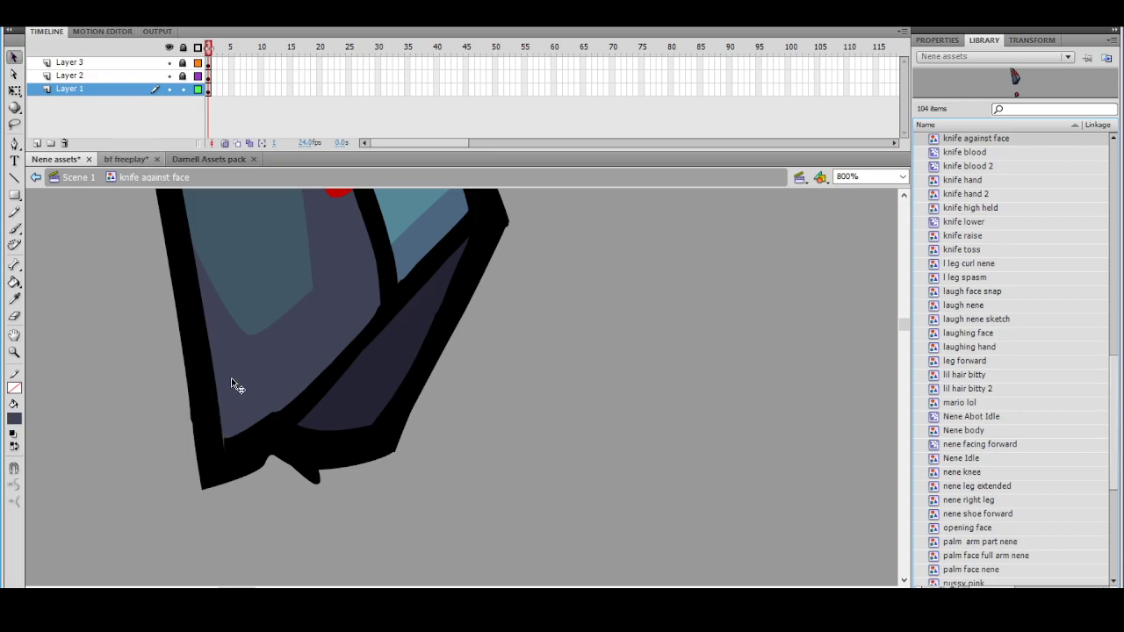
Sample the outline's black and reshape the inner outline edges where they meet at the blade's lower corner
click(14, 299)
click(306, 396)
key(v)
click(208, 89)
click(248, 486)
click(252, 480)
key(Escape)
drag(223, 450, 219, 448)
drag(274, 412, 222, 454)
click(276, 418)
key(Escape)
click(277, 420)
key(Escape)
drag(277, 413, 226, 454)
drag(266, 421, 283, 401)
mouse_move(368, 385)
mouse_down()
mouse_move(318, 390)
mouse_move(351, 407)
mouse_move(359, 379)
mouse_up()
ctrl+click(306, 416)
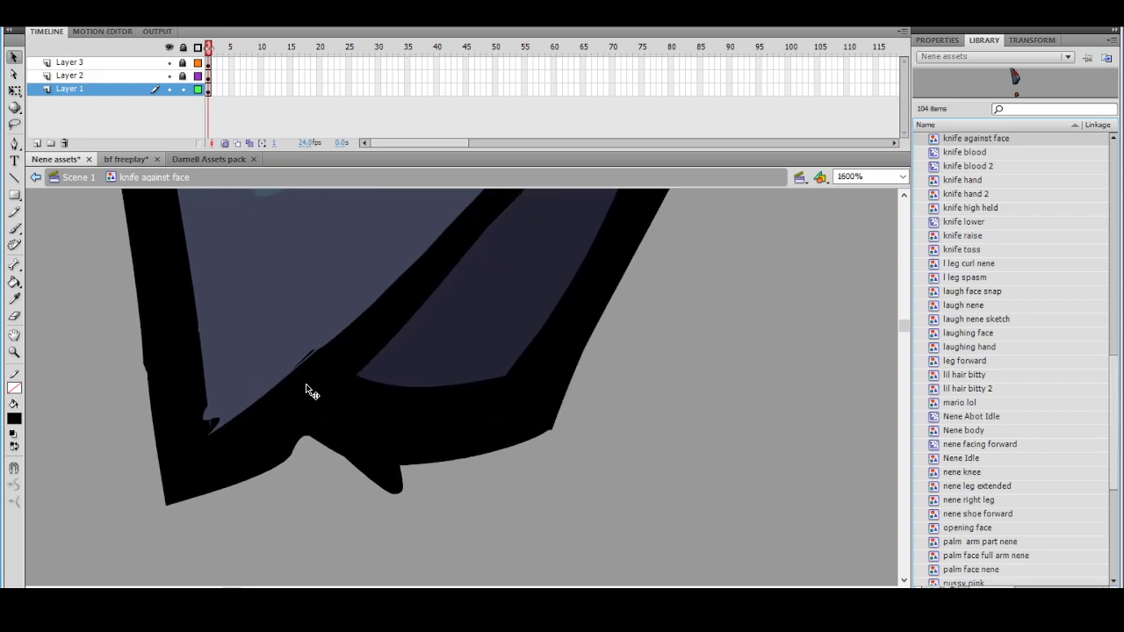
Sample the blade's dark blue-grey and fill the stray sliver along the inner edge of the lower corner
click(14, 300)
click(289, 276)
click(307, 349)
ctrl+shift+click(328, 355)
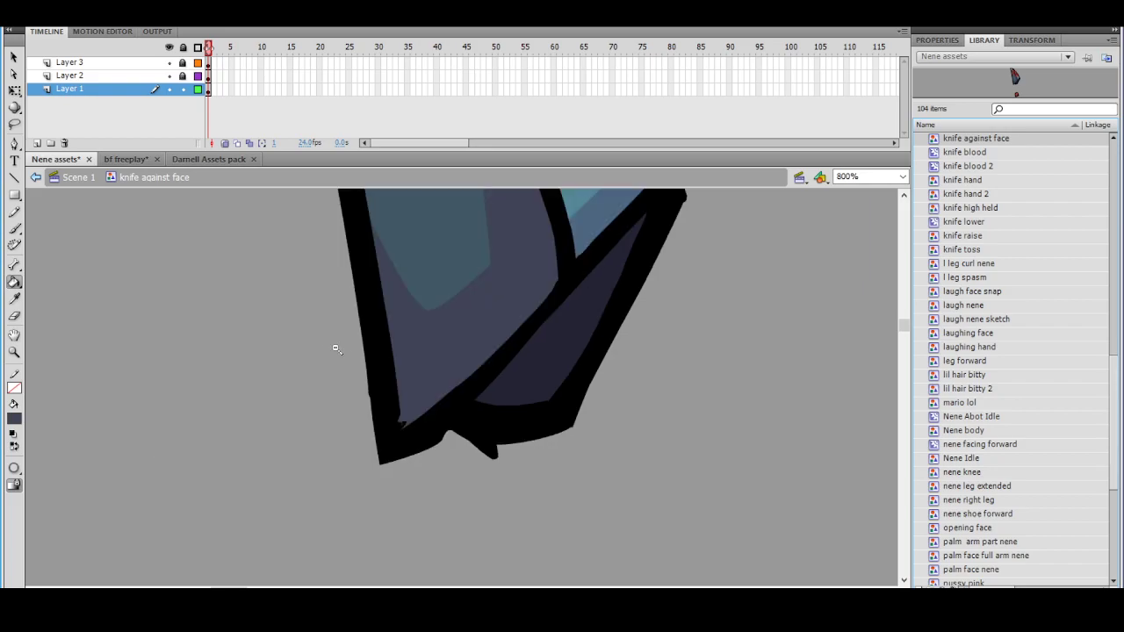
Paint and fill the blade's bottom edge in black and reshape it into a straight outline without the leftover bump
drag(477, 328, 346, 356)
ctrl+shift+click(346, 355)
drag(508, 355, 309, 389)
key(i)
click(215, 360)
key(b)
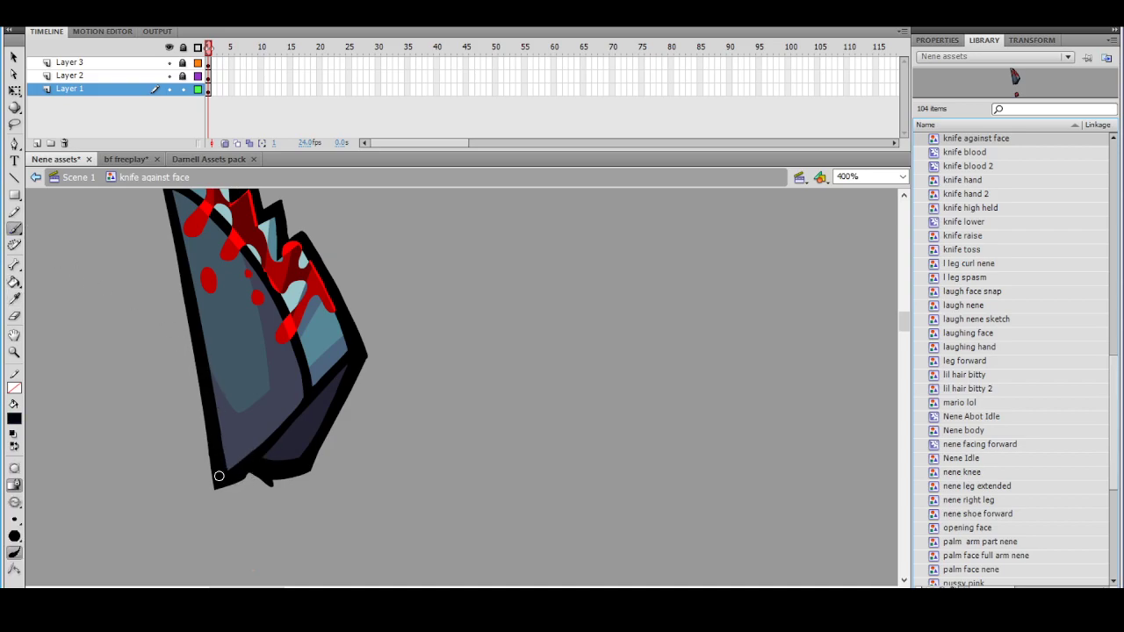
drag(221, 485, 307, 469)
key(i)
click(255, 468)
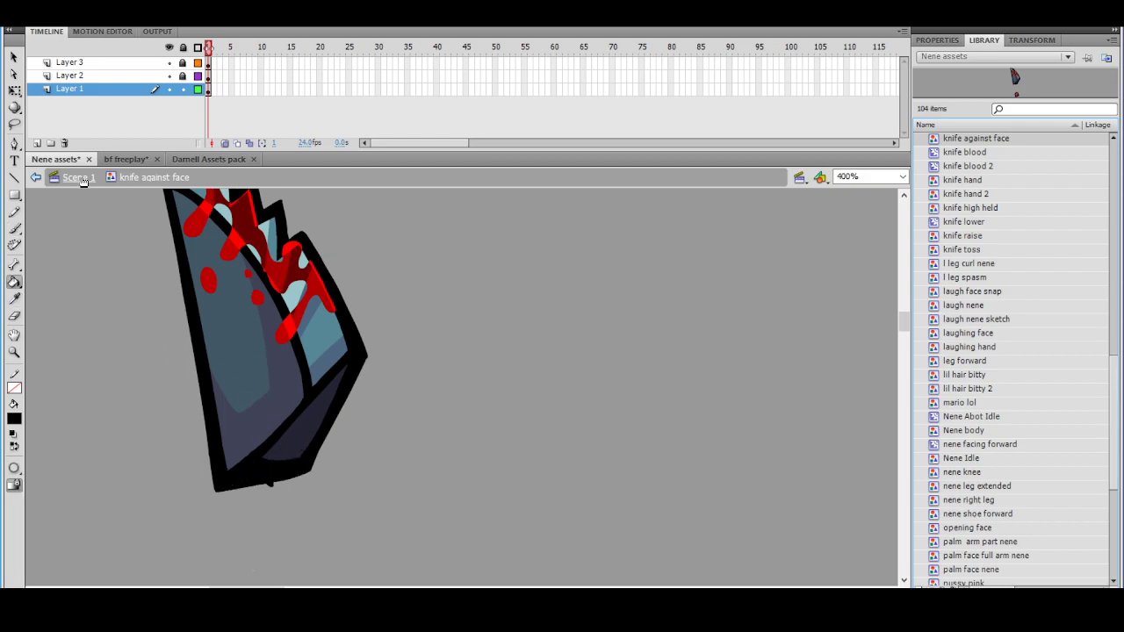
click(14, 58)
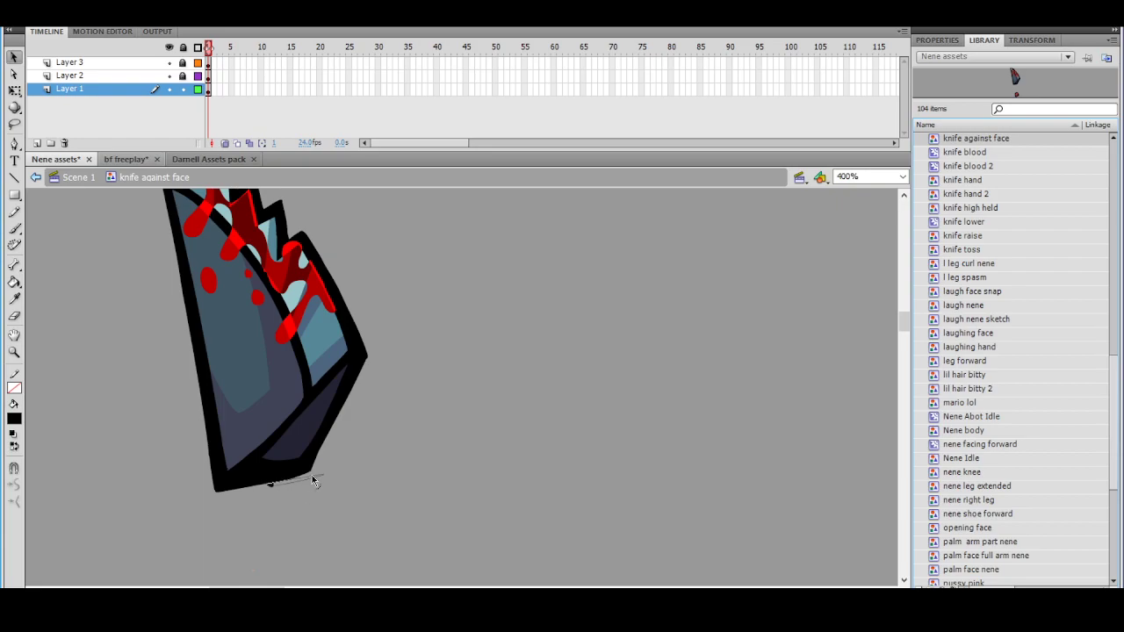
drag(263, 459, 303, 471)
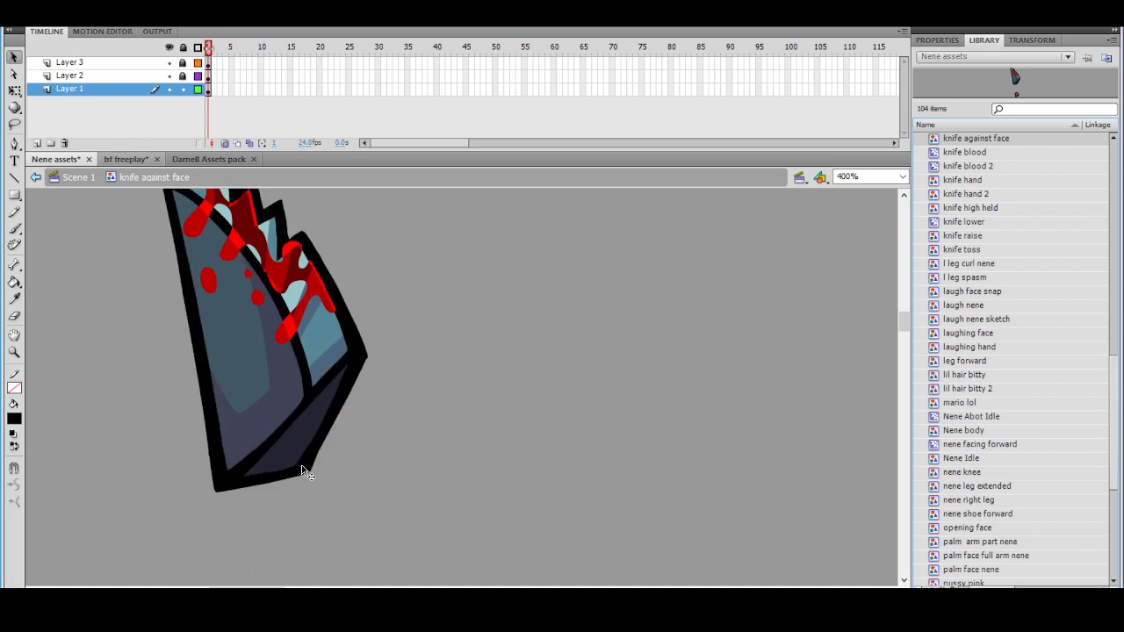
Reshape the upper corner of the red handle end's inner outline and return to the main scene
ctrl+shift+click(375, 404)
ctrl+click(464, 388)
drag(455, 444, 441, 252)
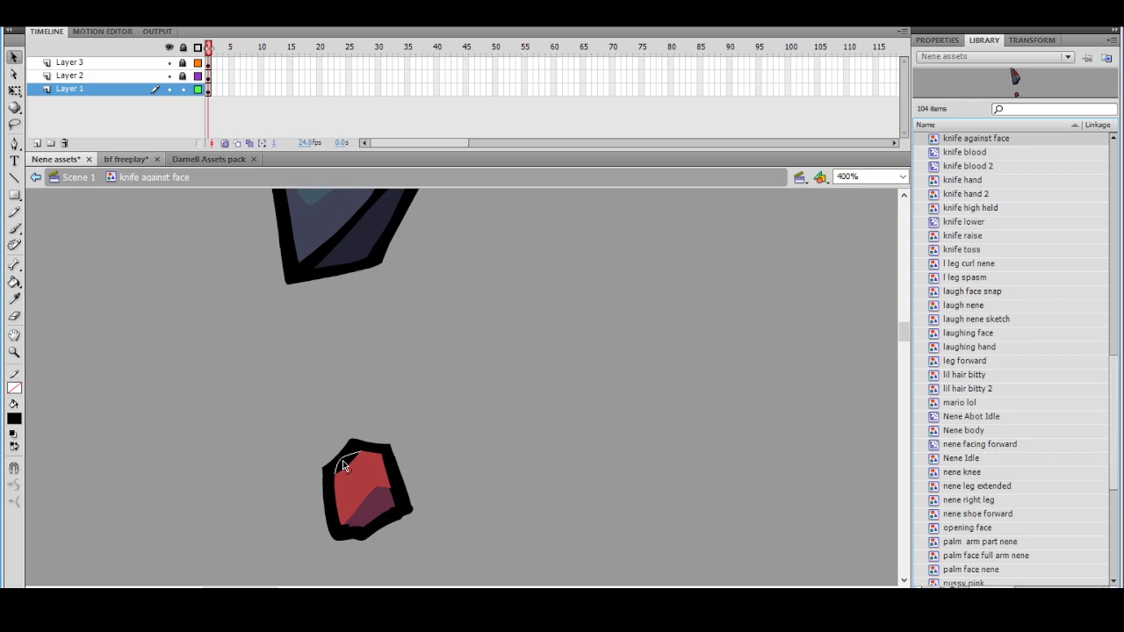
alt+click(426, 386)
drag(486, 366, 359, 427)
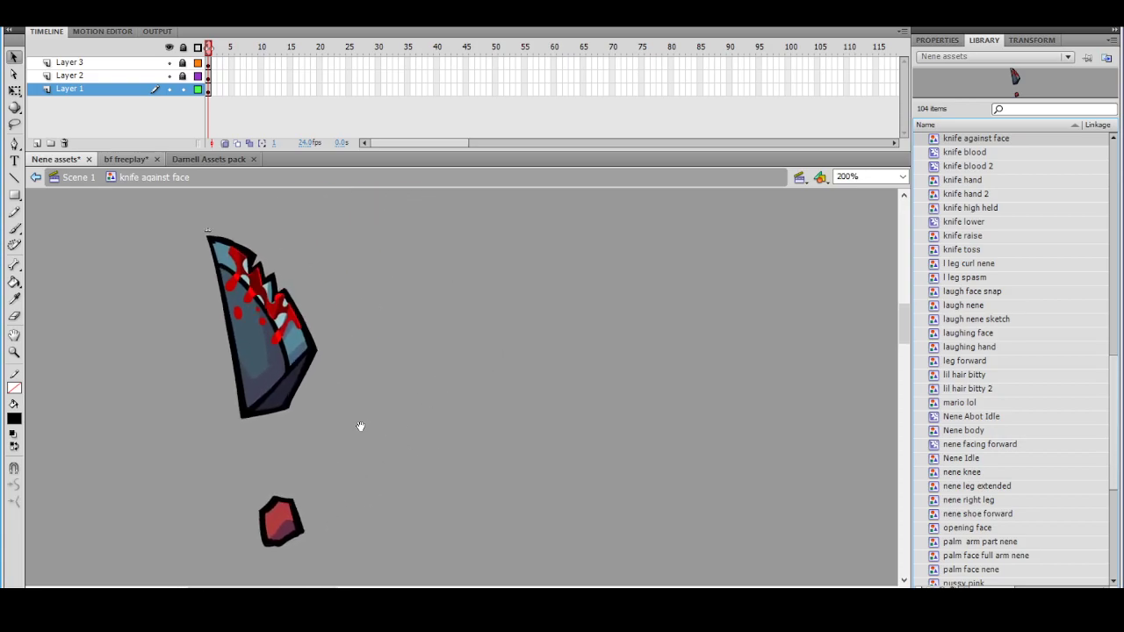
click(35, 178)
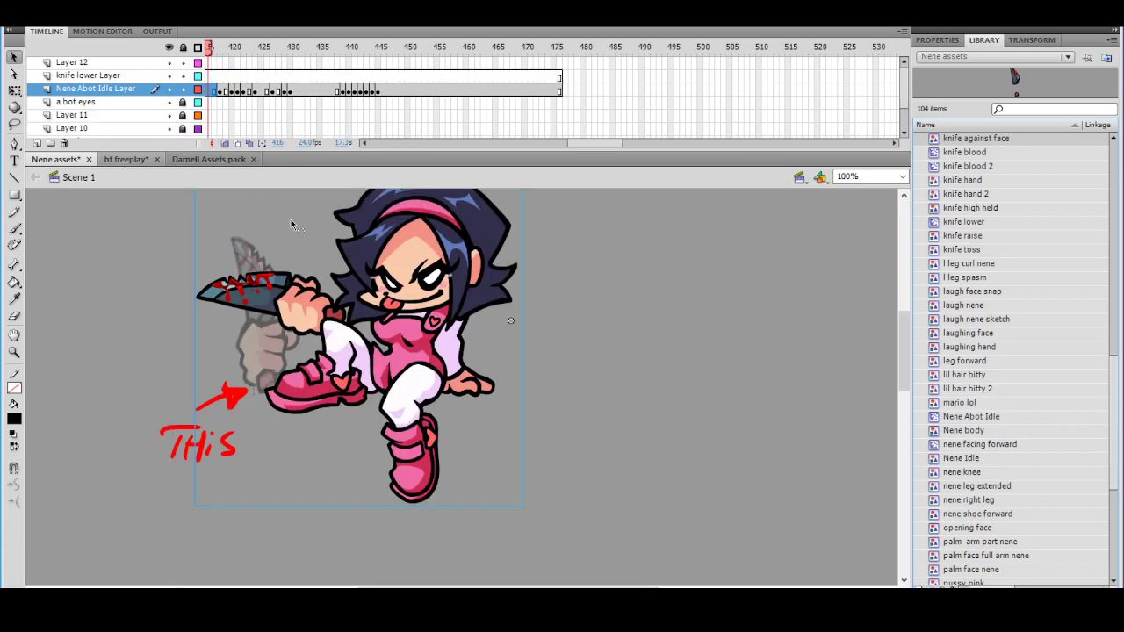
Open the laugh nene sketch symbol and delete the old knife hand from frame 21 of the legs layer
double_click(453, 278)
click(256, 92)
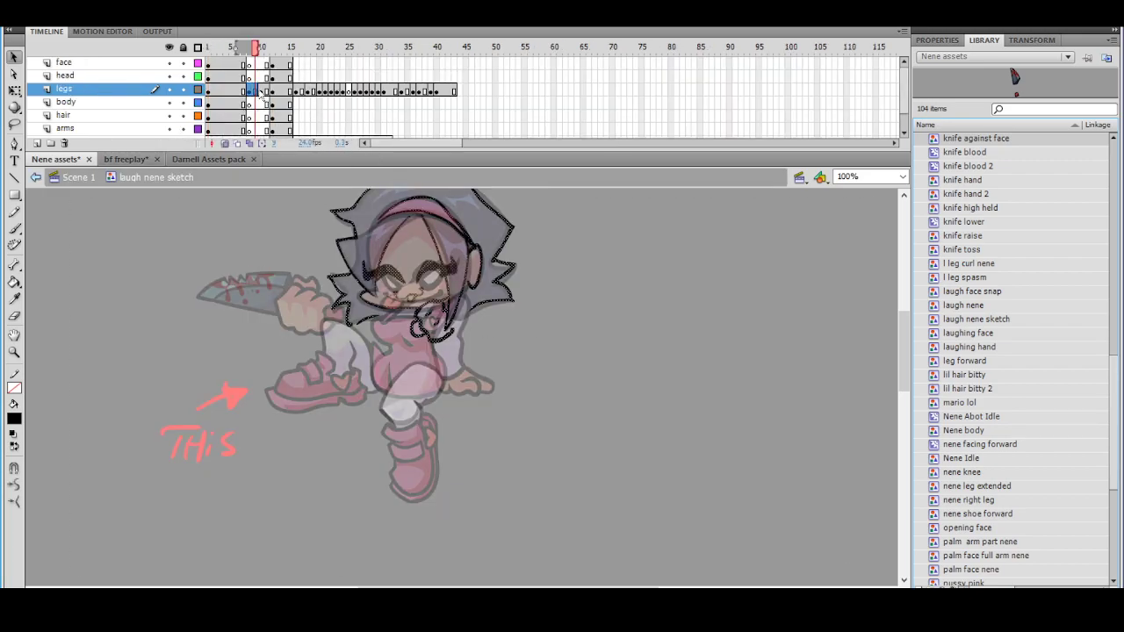
click(330, 95)
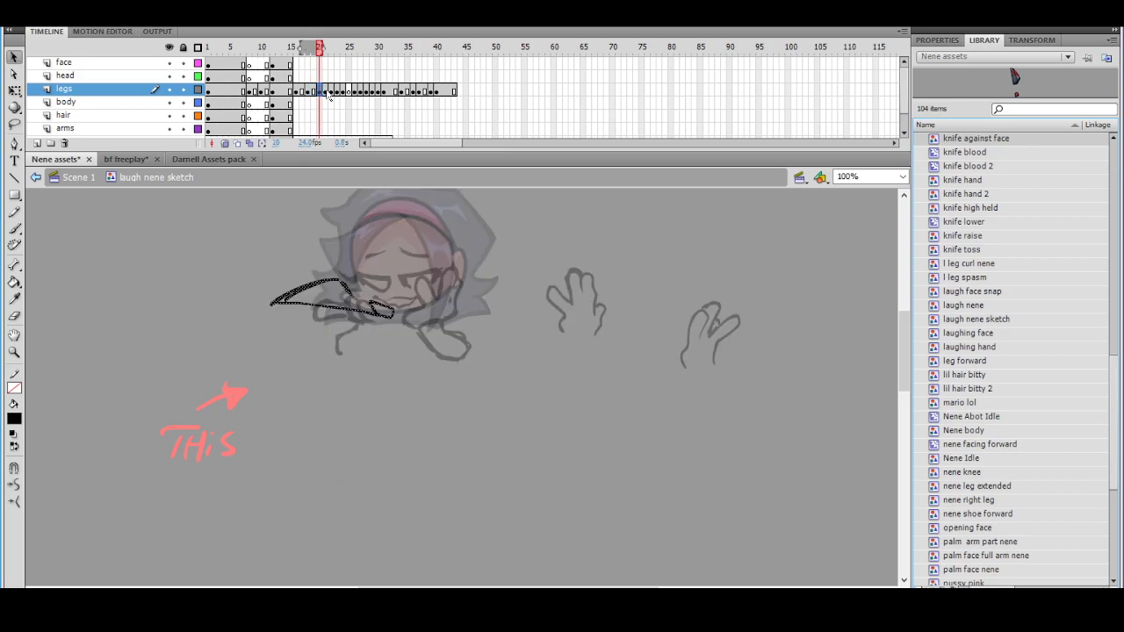
drag(450, 237, 390, 309)
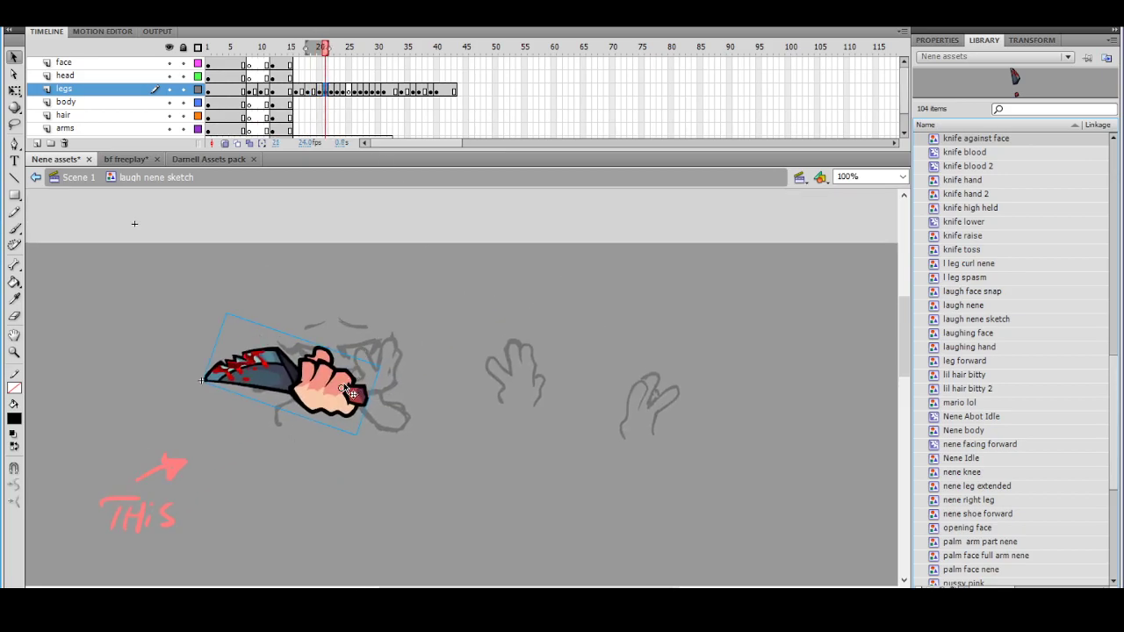
key(Delete)
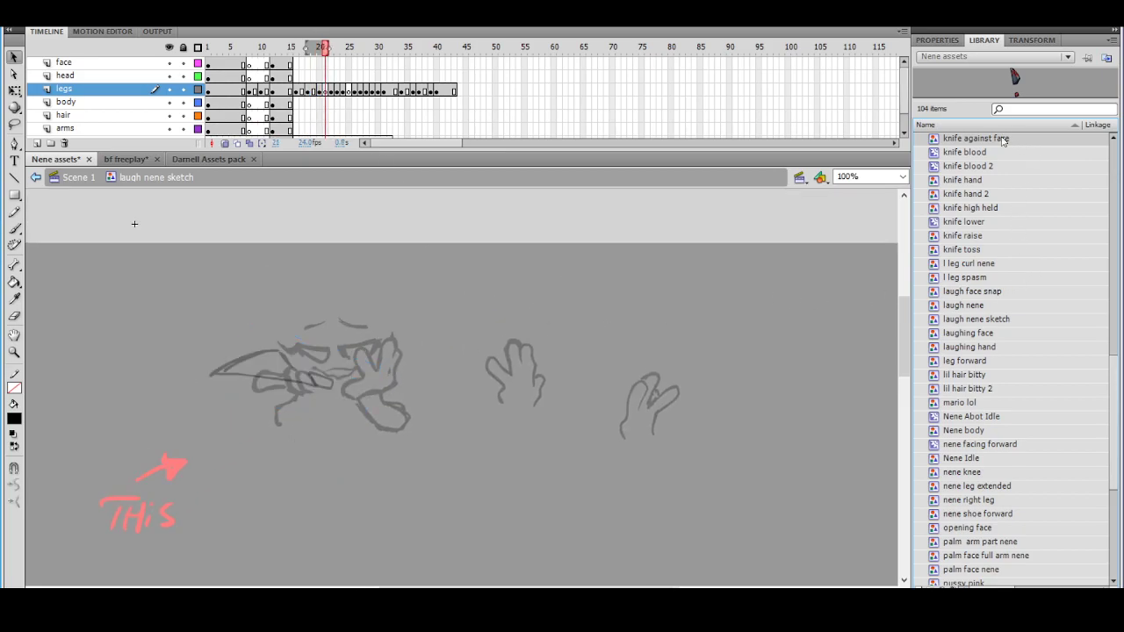
Place the knife against face symbol in frame 21 and rotate and position it over the sketched knife
drag(929, 167, 398, 398)
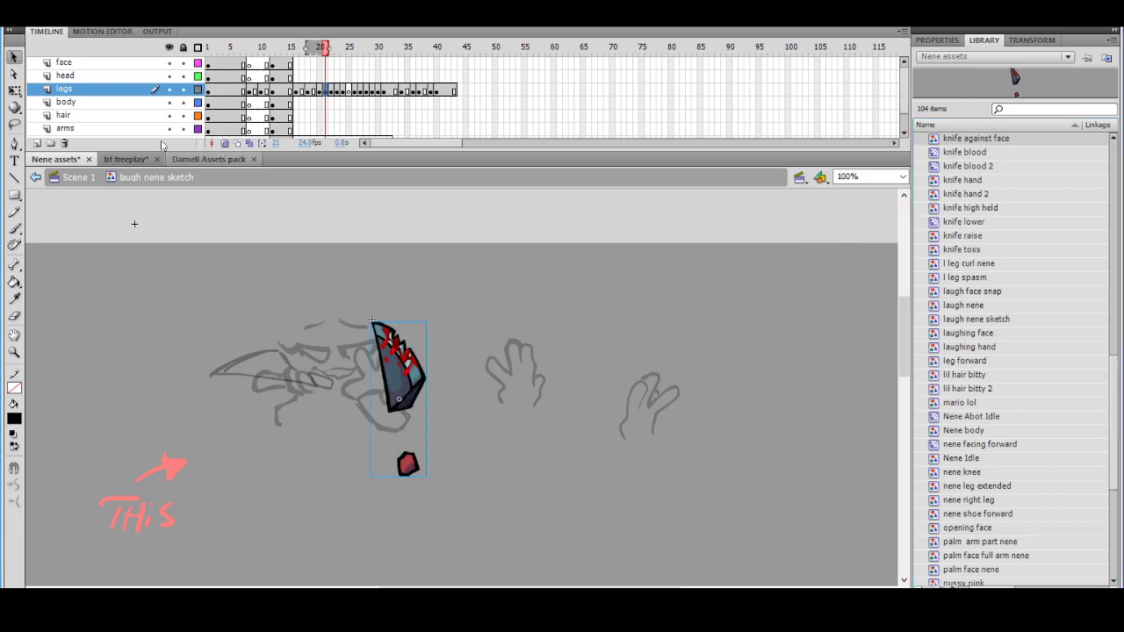
click(14, 90)
mouse_move(437, 321)
mouse_down()
mouse_move(422, 309)
mouse_move(281, 333)
mouse_up()
drag(465, 399, 340, 372)
key(ctrl+equal)
drag(395, 345, 409, 397)
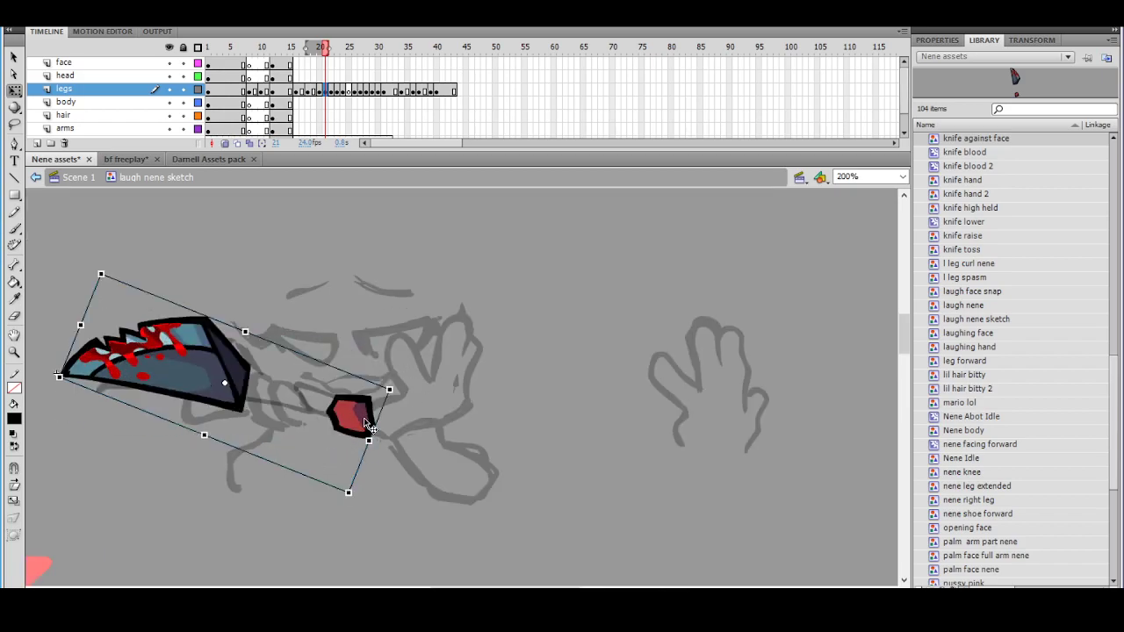
key(ctrl+z)
key(ctrl+z)
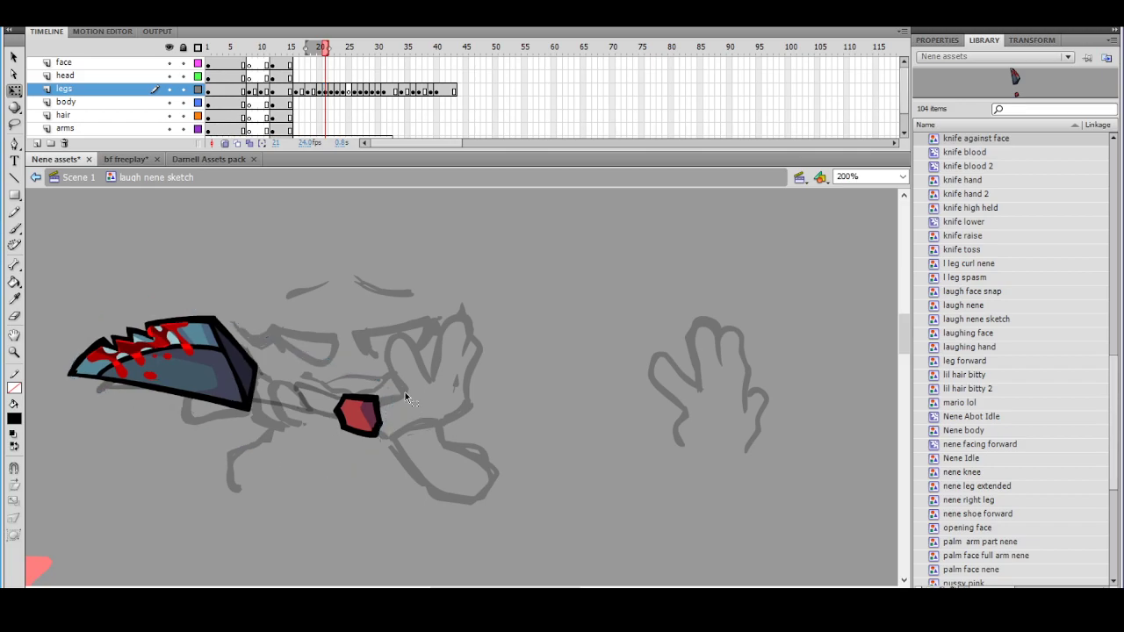
Cut the placed knife from frame 21 of the legs layer
drag(323, 50, 345, 72)
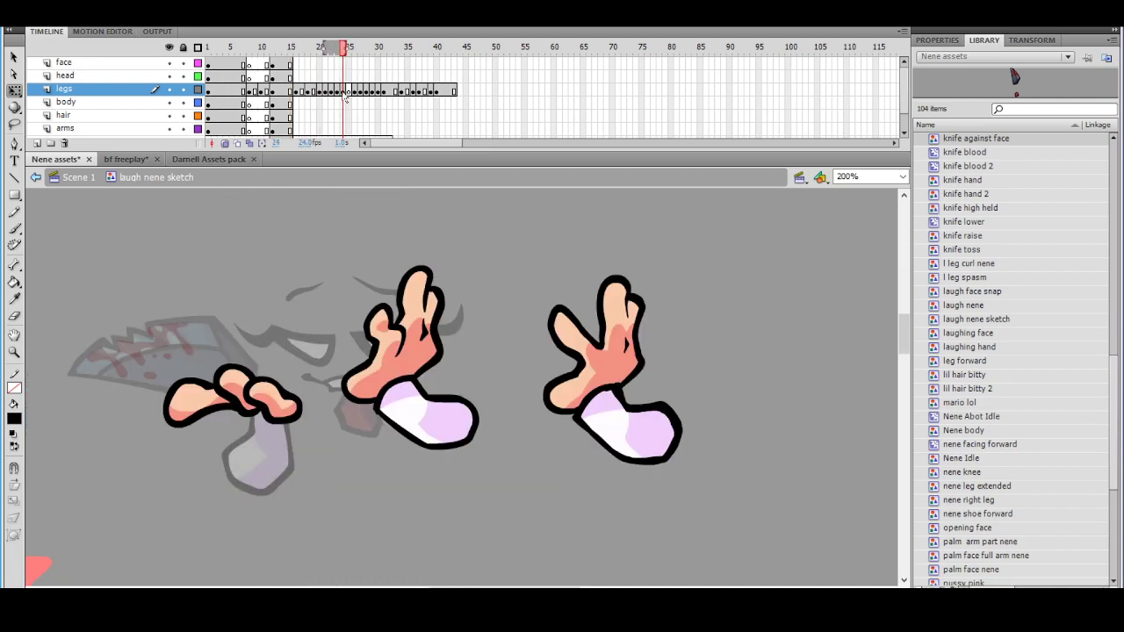
click(319, 93)
click(325, 93)
right_click(359, 419)
click(378, 162)
Paste the cut knife into the empty frame 25 of the legs layer
click(349, 92)
right_click(405, 262)
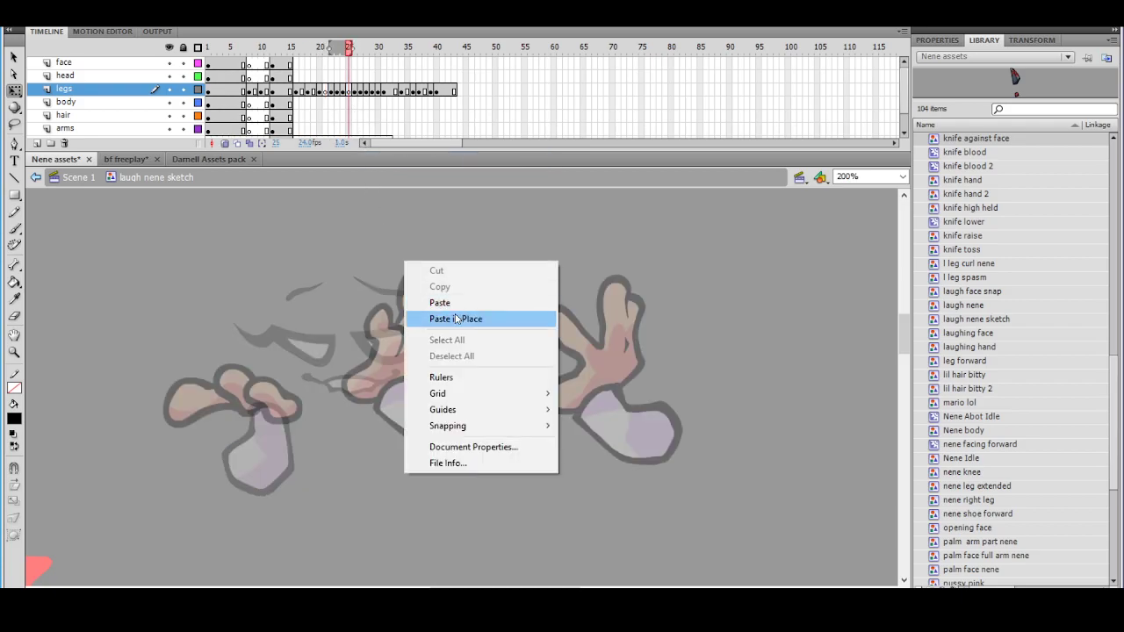
click(349, 97)
click(326, 93)
click(334, 93)
click(343, 93)
click(349, 94)
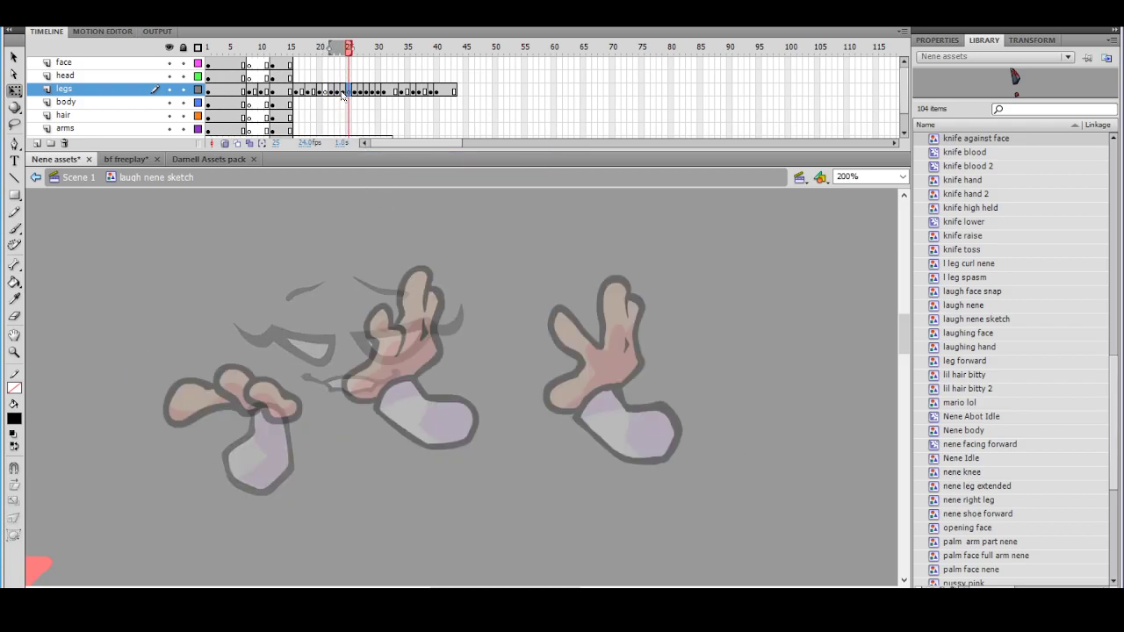
right_click(383, 266)
click(412, 307)
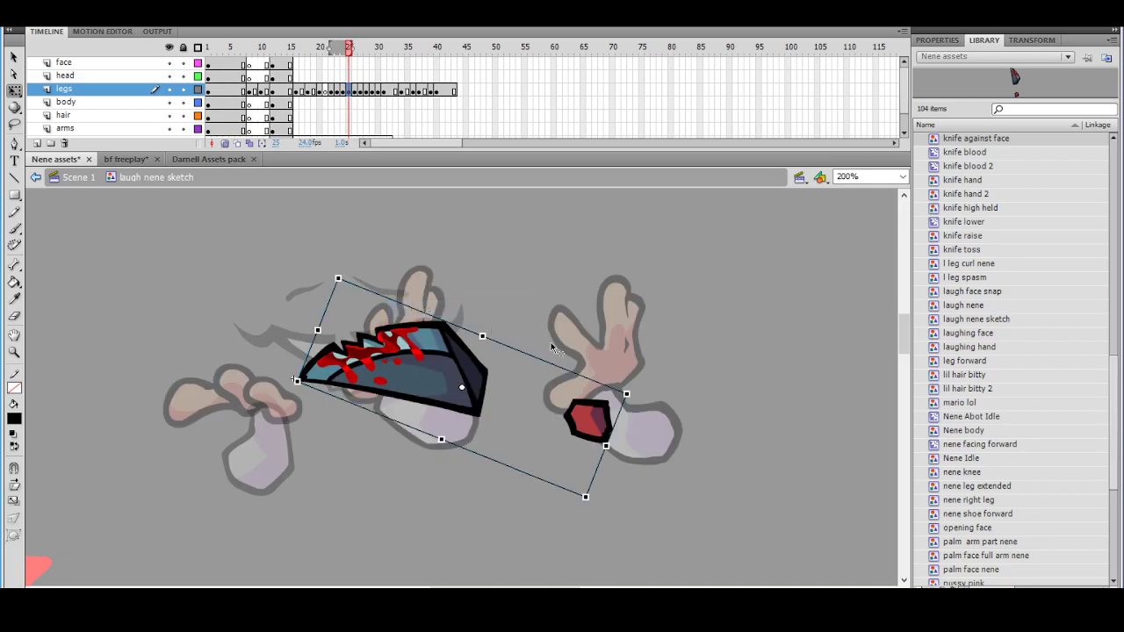
Rotate the pasted knife slightly and move it so its handle runs through the curled hand
drag(636, 394, 636, 377)
mouse_move(600, 409)
mouse_down()
mouse_move(334, 415)
mouse_move(314, 405)
mouse_up()
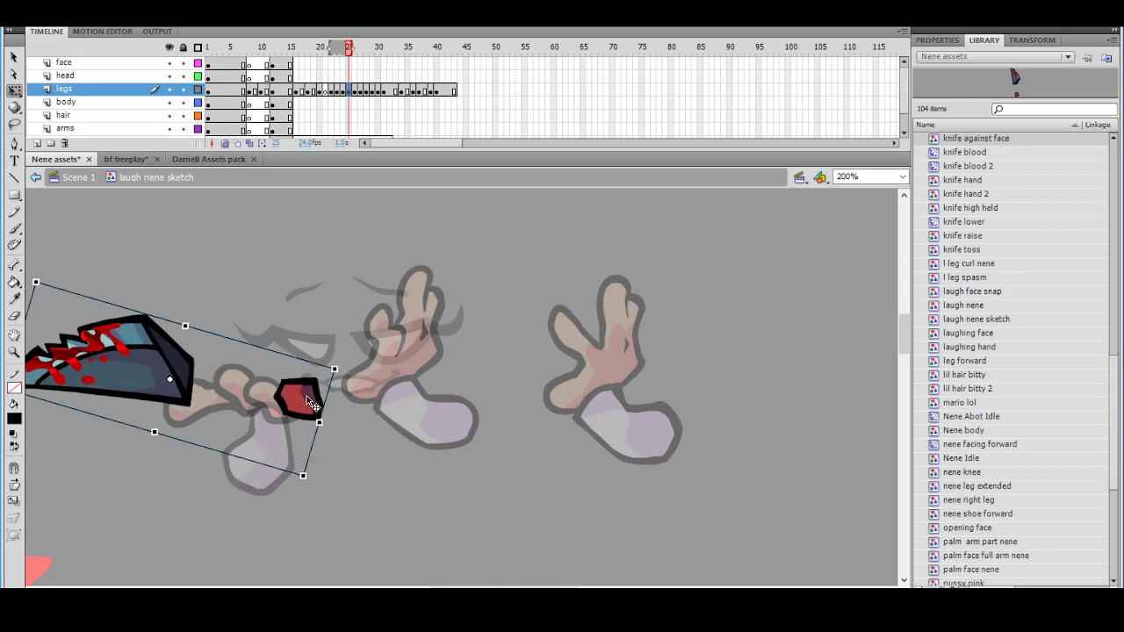
click(355, 403)
drag(336, 381, 466, 399)
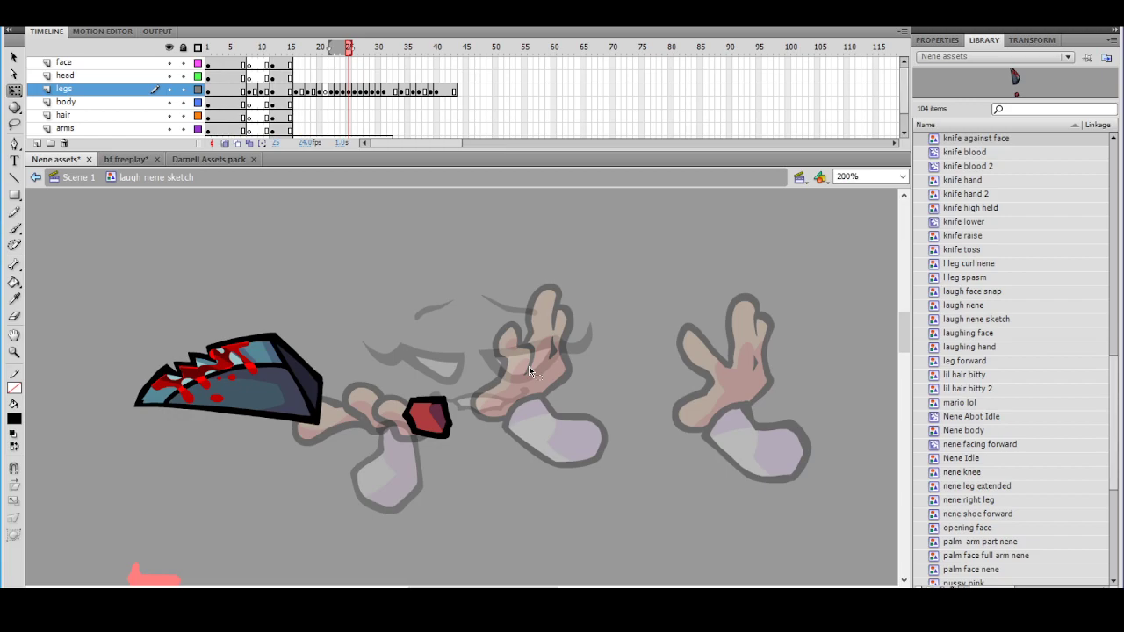
Edit the knife against face symbol in place and rotate and distort the red handle end into a longer shape
double_click(444, 424)
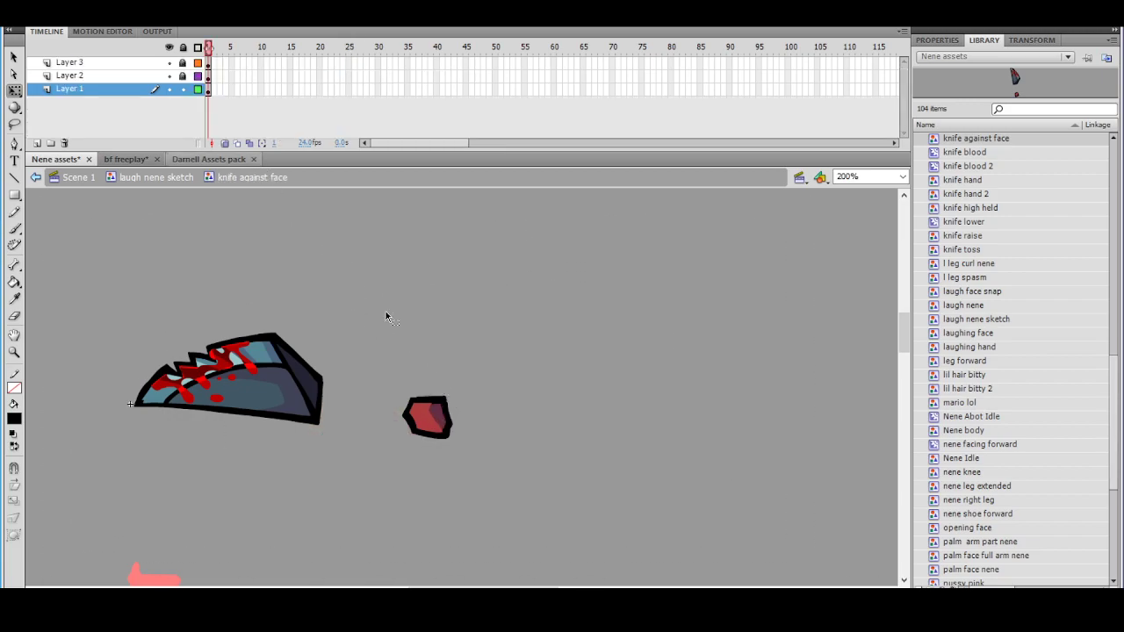
click(427, 418)
drag(463, 386, 459, 422)
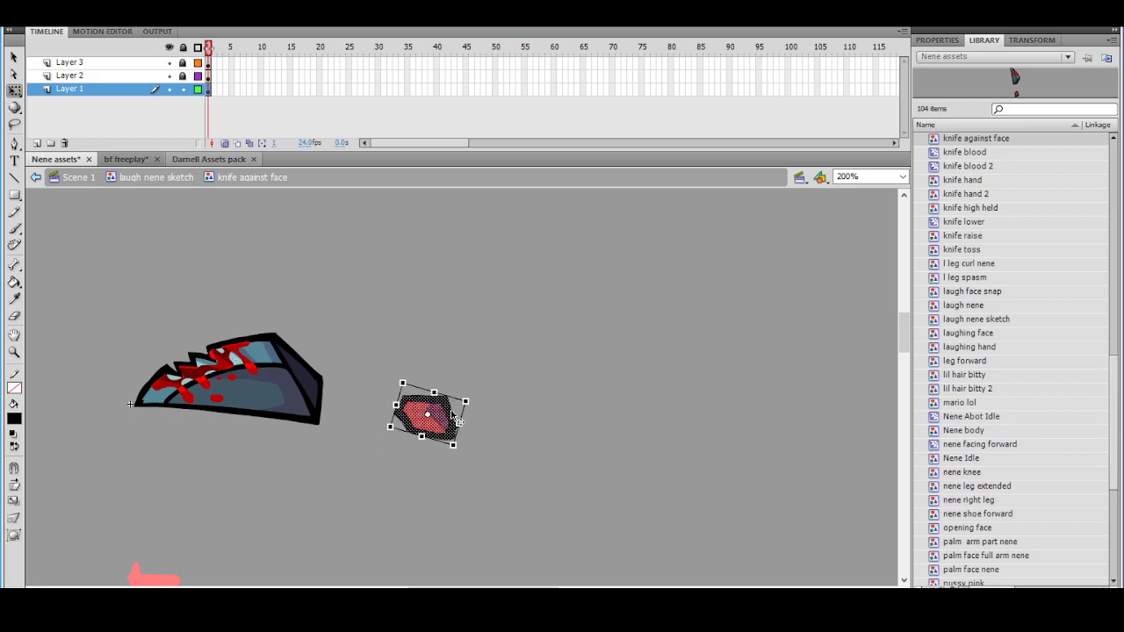
drag(397, 397, 397, 400)
right_click(441, 425)
click(488, 319)
drag(464, 401, 404, 388)
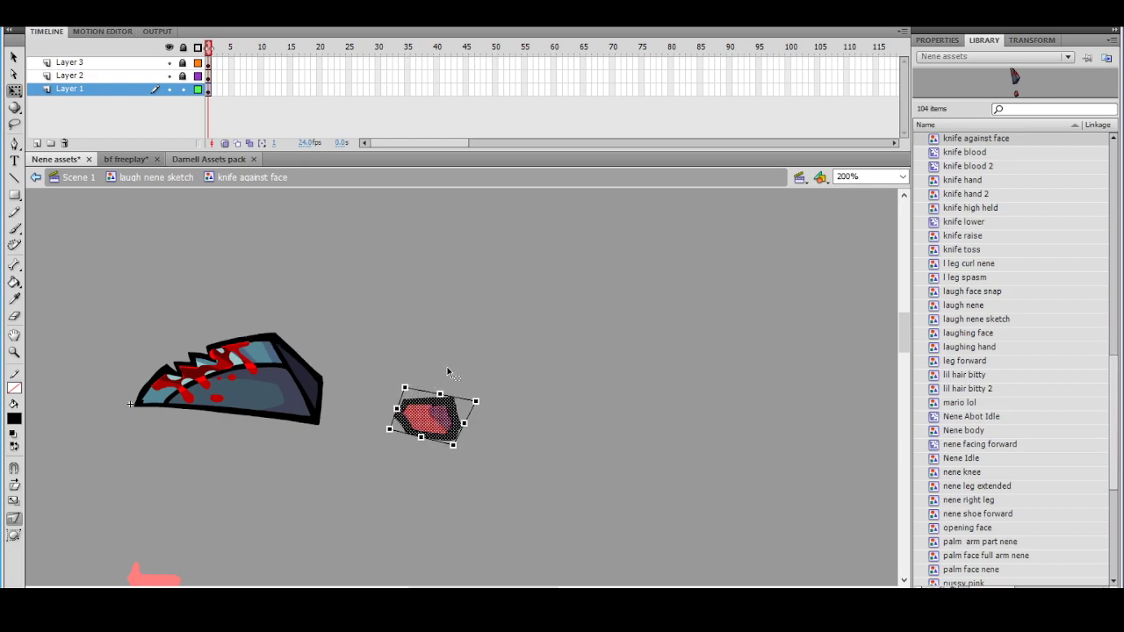
click(447, 369)
Clean up the outline of the red handle end with the Eraser
ctrl+click(480, 403)
drag(484, 413, 409, 462)
click(14, 315)
drag(408, 364, 441, 430)
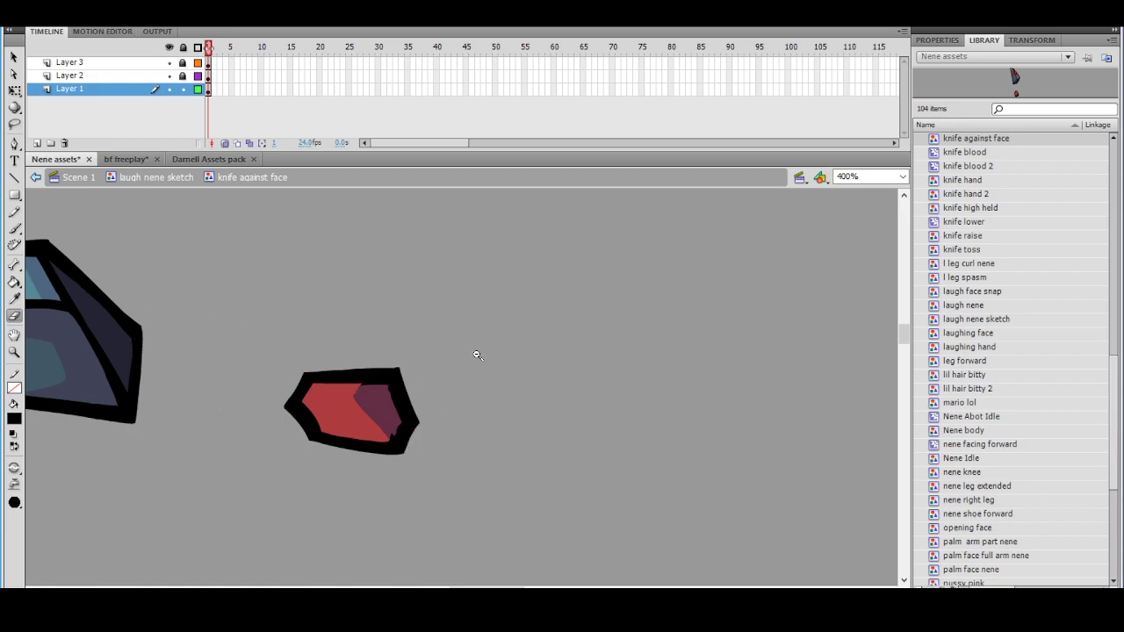
key(ctrl+minus)
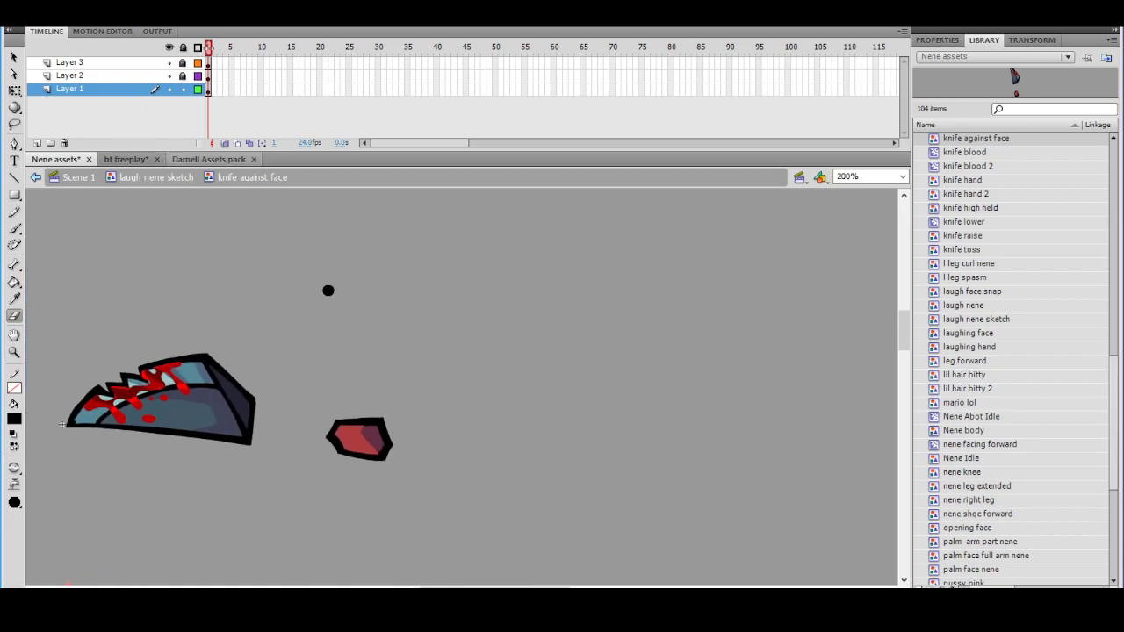
key(ctrl+equal)
key(v)
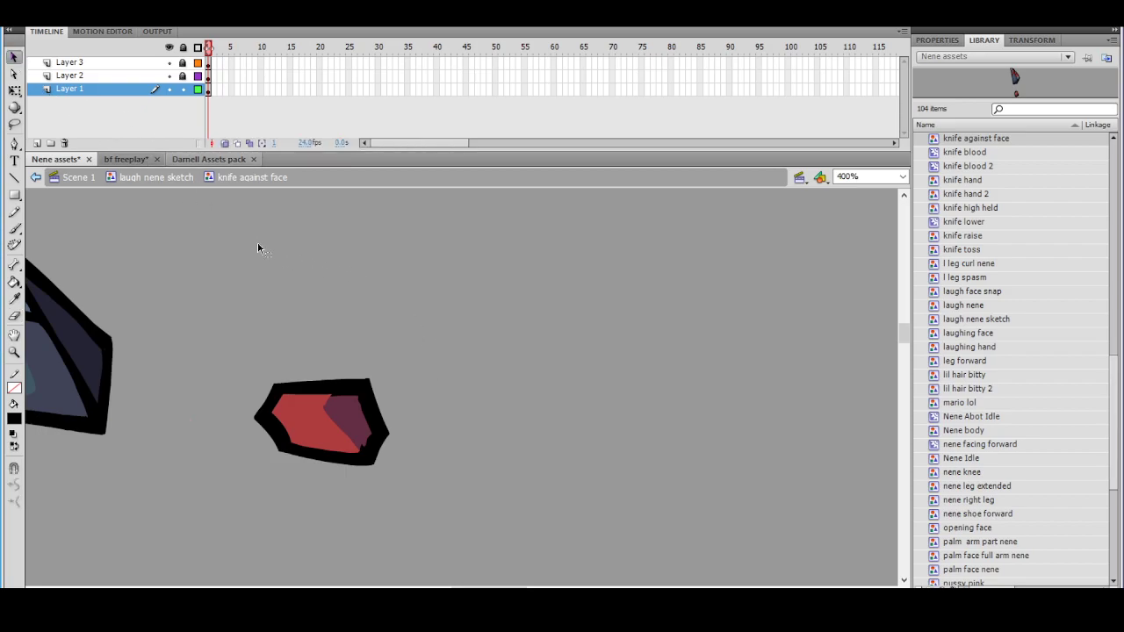
Reshape the edge of the handle end's purple shading into a pointed facet and sample its red as the fill colour
drag(331, 402, 332, 435)
click(13, 299)
click(318, 408)
key(ctrl+minus)
drag(507, 362, 420, 375)
scroll(343, 425, left, 1)
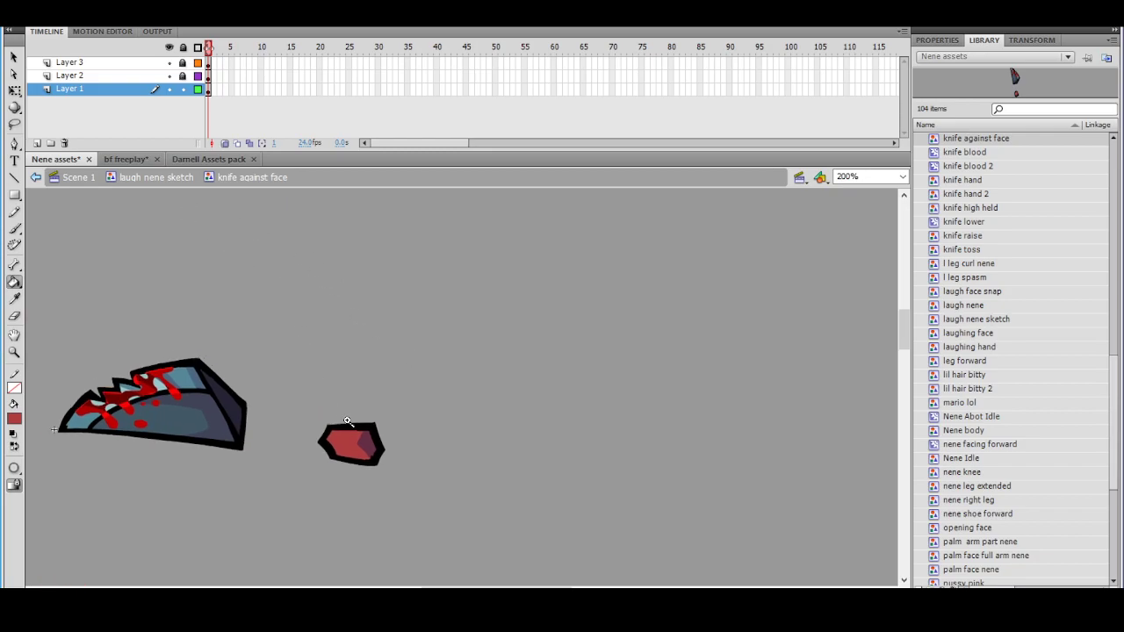
Sample the outline's black and brush a pointed extension onto the blade's back corner, undoing the stray strokes
key(ctrl+equal)
click(14, 299)
click(225, 440)
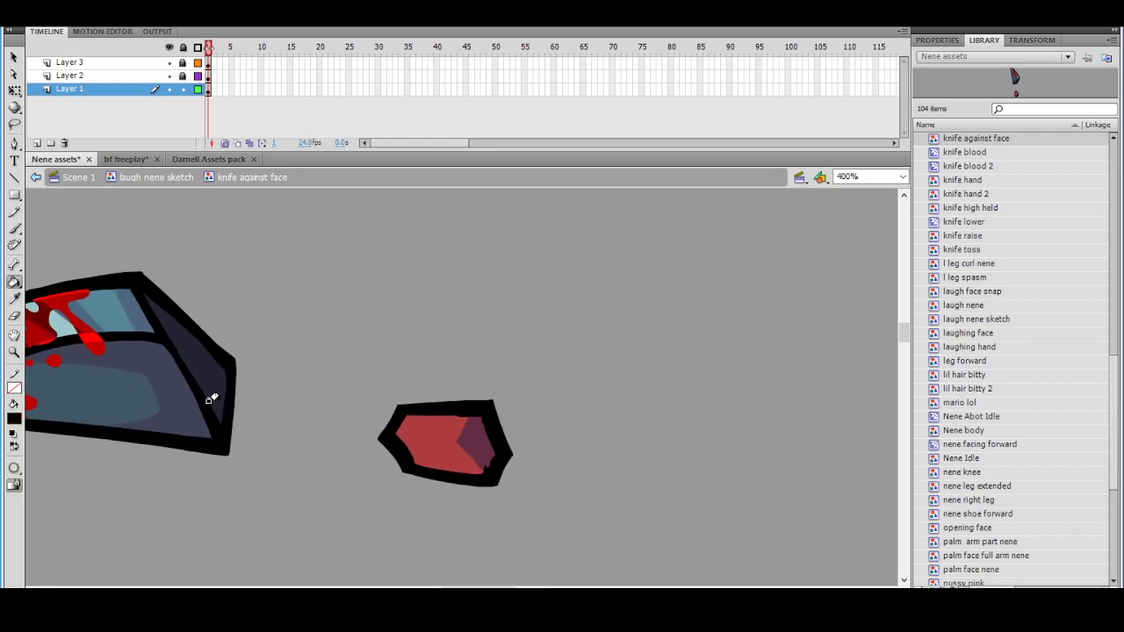
click(14, 229)
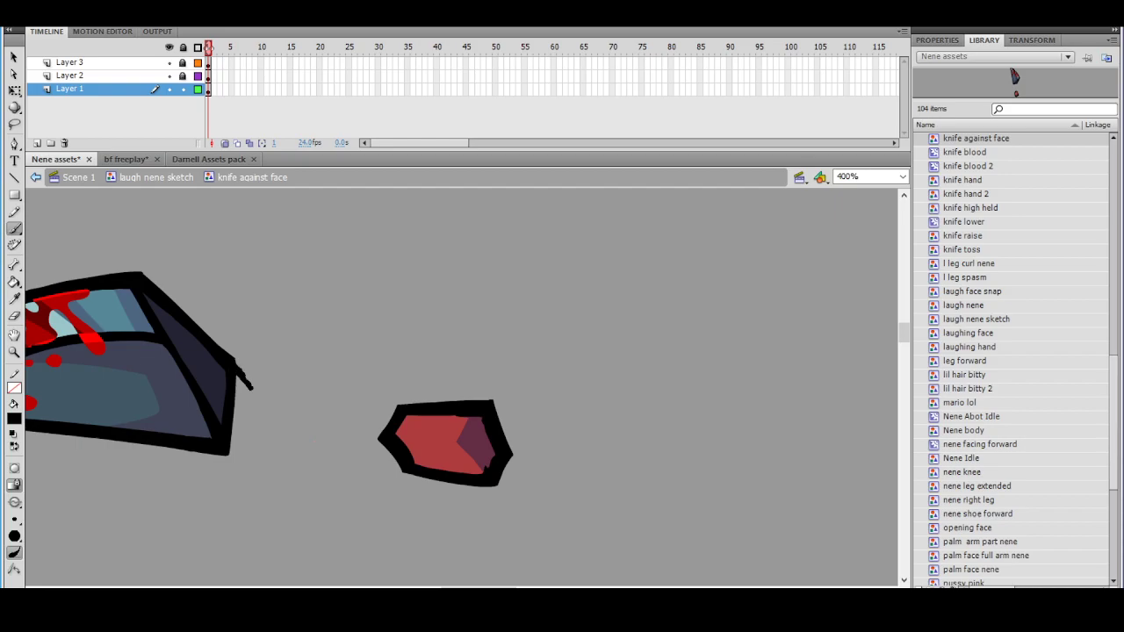
drag(251, 388, 232, 361)
drag(233, 444, 250, 398)
mouse_move(228, 454)
mouse_down()
mouse_move(254, 393)
mouse_move(233, 362)
mouse_move(259, 389)
mouse_move(238, 362)
mouse_move(233, 442)
mouse_move(258, 389)
mouse_up()
key(ctrl+z)
drag(234, 440, 254, 393)
key(ctrl+z)
mouse_move(237, 437)
mouse_down()
mouse_move(258, 399)
mouse_move(232, 450)
mouse_up()
key(ctrl+z)
Sample the dark navy of the blade's back facet and fill the new corner extension with it
click(18, 297)
click(219, 381)
click(14, 58)
key(k)
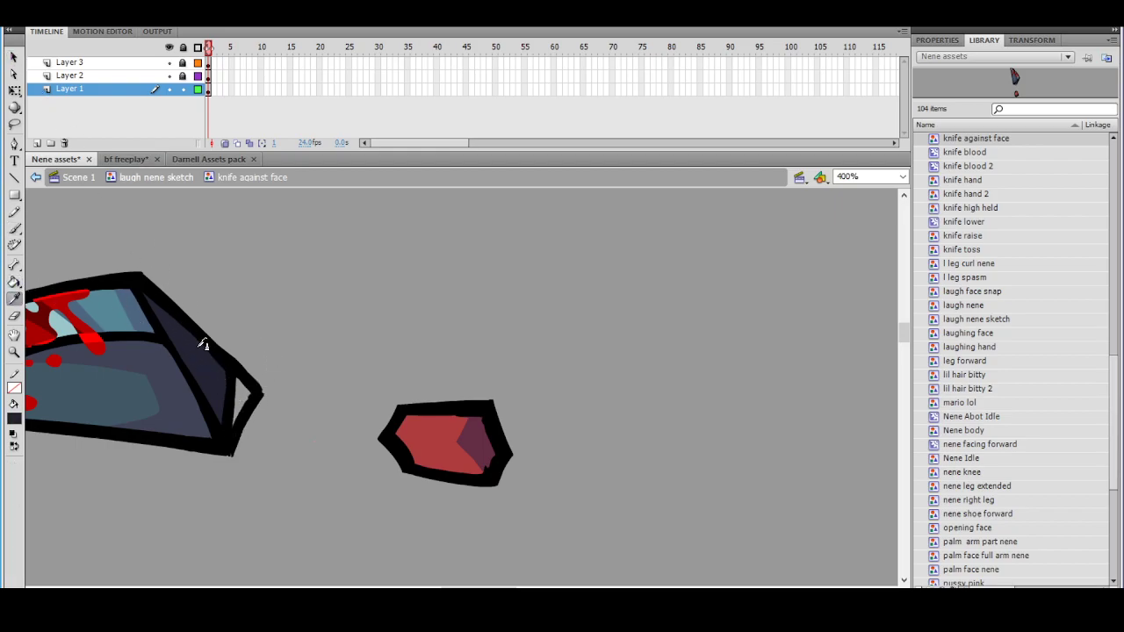
click(237, 397)
Reshape the leftover inner black line at the blade's back corner so the navy facet is continuous
key(v)
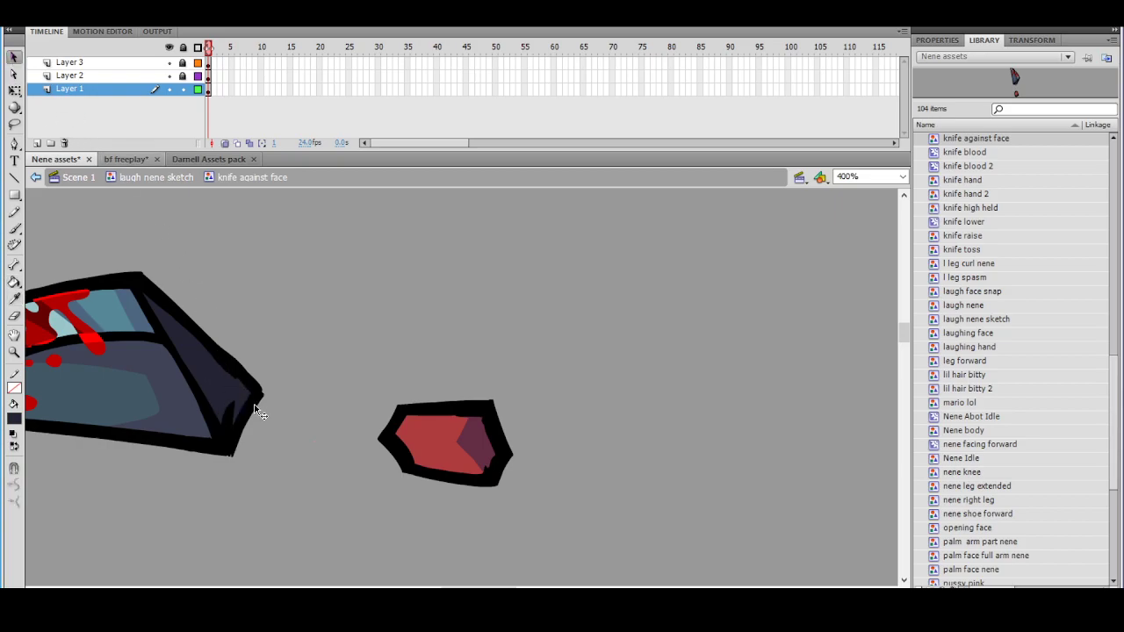
drag(225, 422, 233, 444)
click(375, 374)
drag(409, 354, 340, 369)
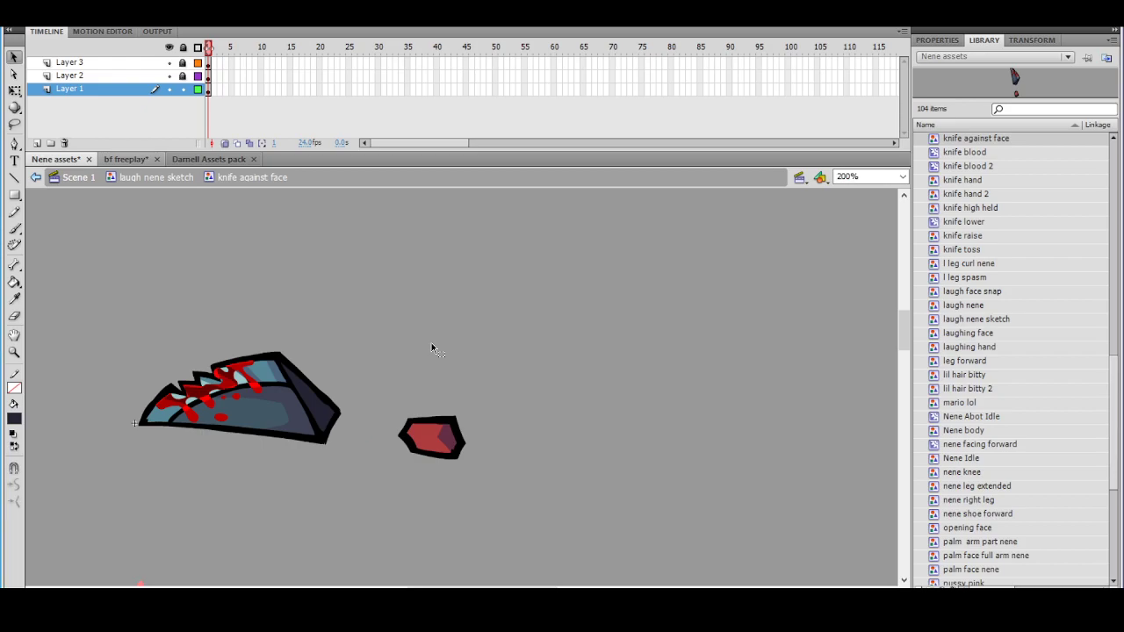
Doodle a round worried face with raised eyebrows, eyes and a frowning mouth in the empty area above the knife
click(14, 227)
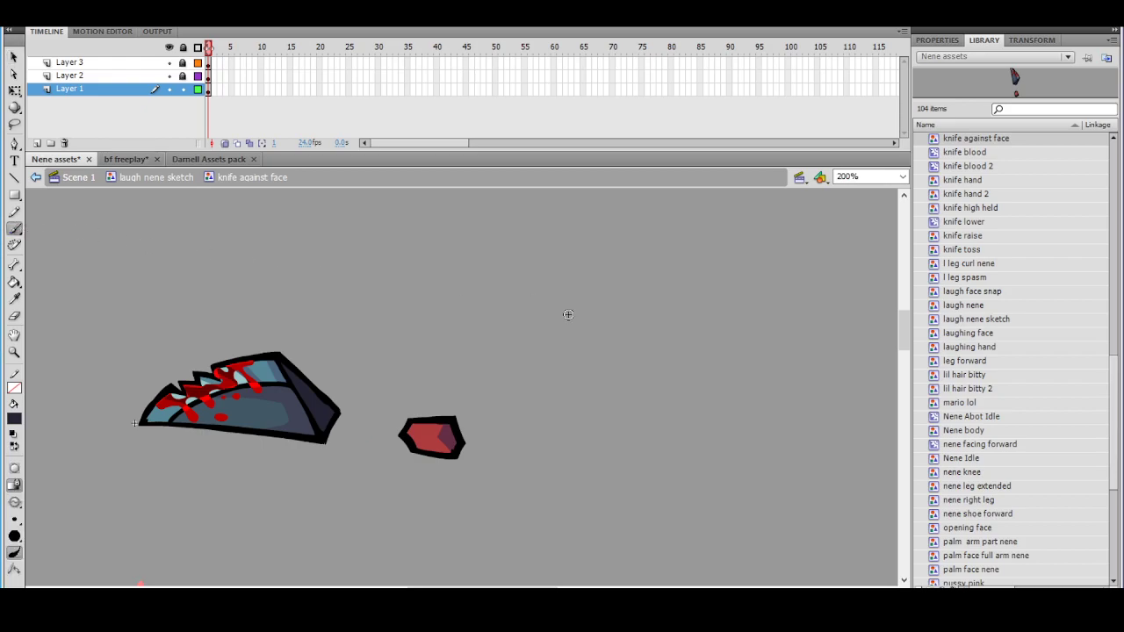
mouse_move(576, 320)
mouse_down()
mouse_move(547, 384)
mouse_move(551, 520)
mouse_up()
drag(543, 344, 511, 505)
drag(525, 363, 483, 470)
mouse_move(386, 261)
mouse_down()
mouse_move(340, 262)
mouse_move(367, 242)
mouse_up()
drag(346, 361, 439, 356)
drag(352, 317, 418, 312)
mouse_move(345, 295)
mouse_down()
mouse_move(391, 280)
mouse_move(434, 301)
mouse_up()
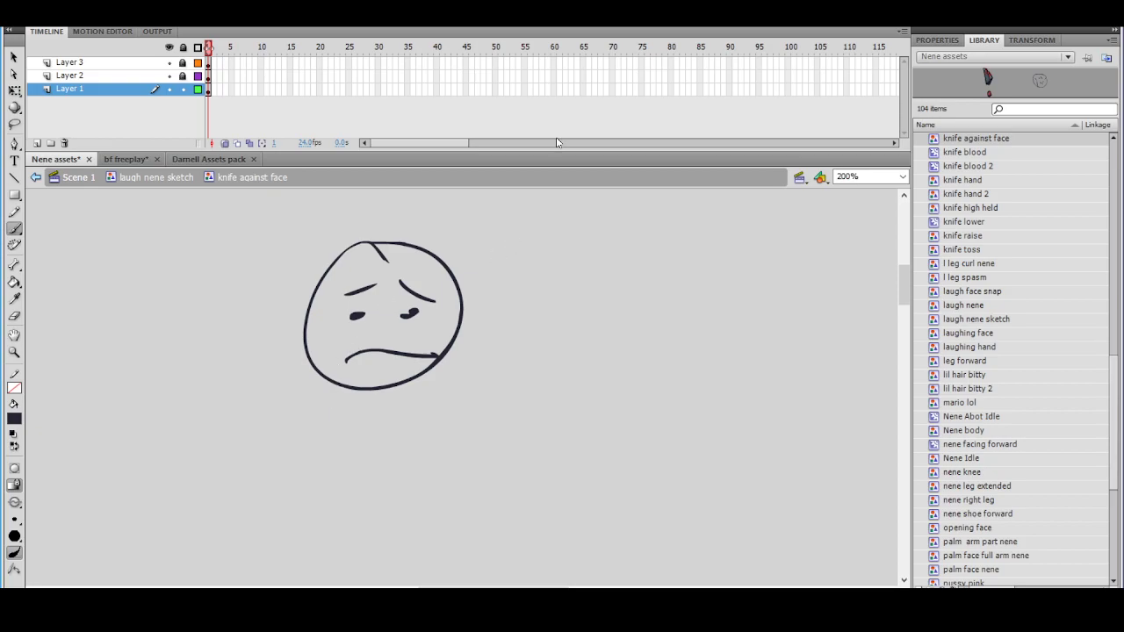
Add chin stubble and two body lines to the doodled face
drag(371, 371, 379, 378)
mouse_move(391, 372)
mouse_down()
mouse_move(437, 425)
mouse_move(450, 489)
mouse_up()
drag(346, 419, 319, 501)
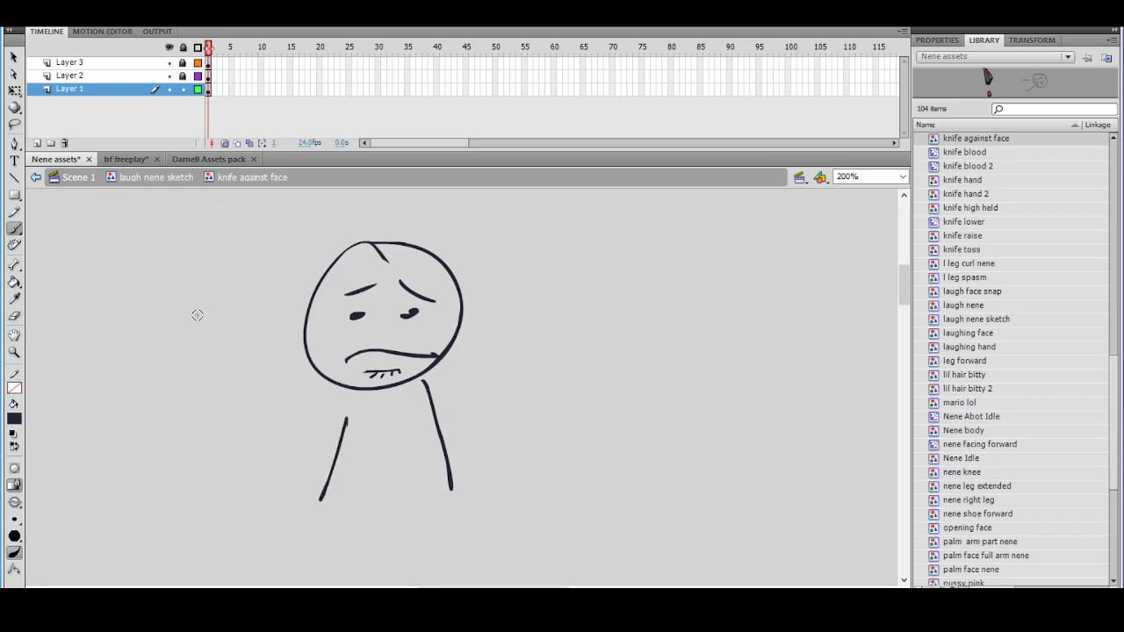
Doodle a hand holding a pistol beside the face, with its barrel pointing at the head
mouse_move(208, 311)
mouse_down()
mouse_move(215, 335)
mouse_move(226, 308)
mouse_move(276, 263)
mouse_move(185, 270)
mouse_move(160, 295)
mouse_up()
mouse_move(150, 341)
mouse_down()
mouse_move(135, 295)
mouse_move(161, 309)
mouse_up()
drag(208, 360, 201, 372)
drag(151, 344, 154, 378)
drag(211, 284, 176, 277)
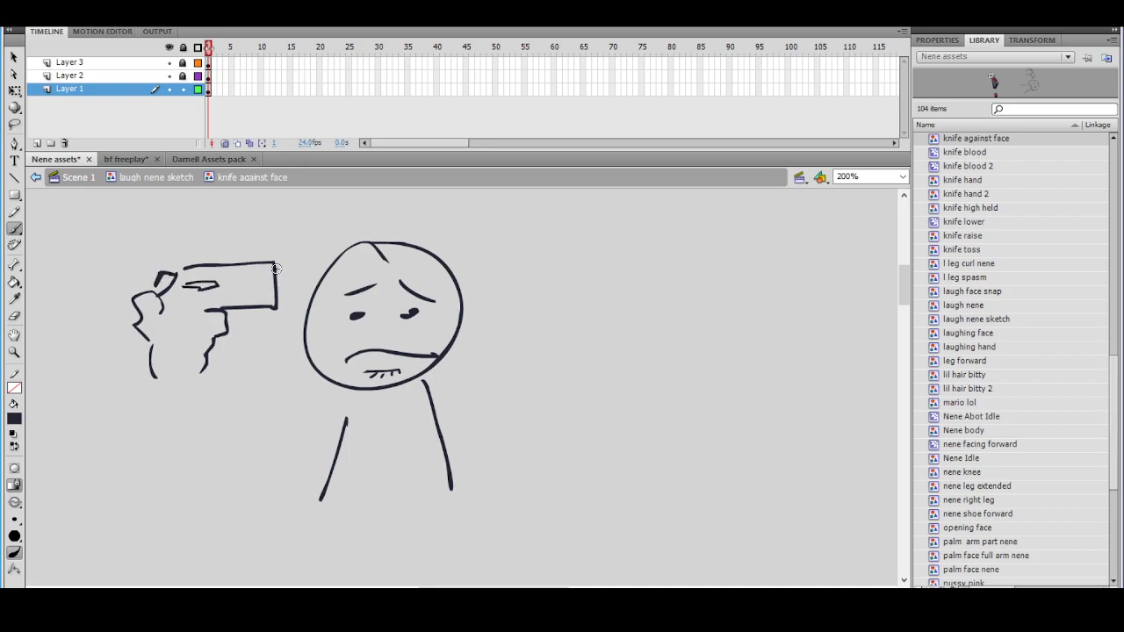
drag(278, 279, 281, 294)
Undo the trial arm stroke, then lasso the pistol hand and move it against the head
mouse_move(165, 397)
mouse_down()
mouse_move(302, 453)
mouse_move(320, 426)
mouse_up()
key(ctrl+z)
click(14, 123)
mouse_move(193, 225)
mouse_down()
mouse_move(258, 370)
mouse_move(260, 217)
mouse_move(196, 224)
mouse_up()
drag(278, 275, 299, 280)
click(326, 245)
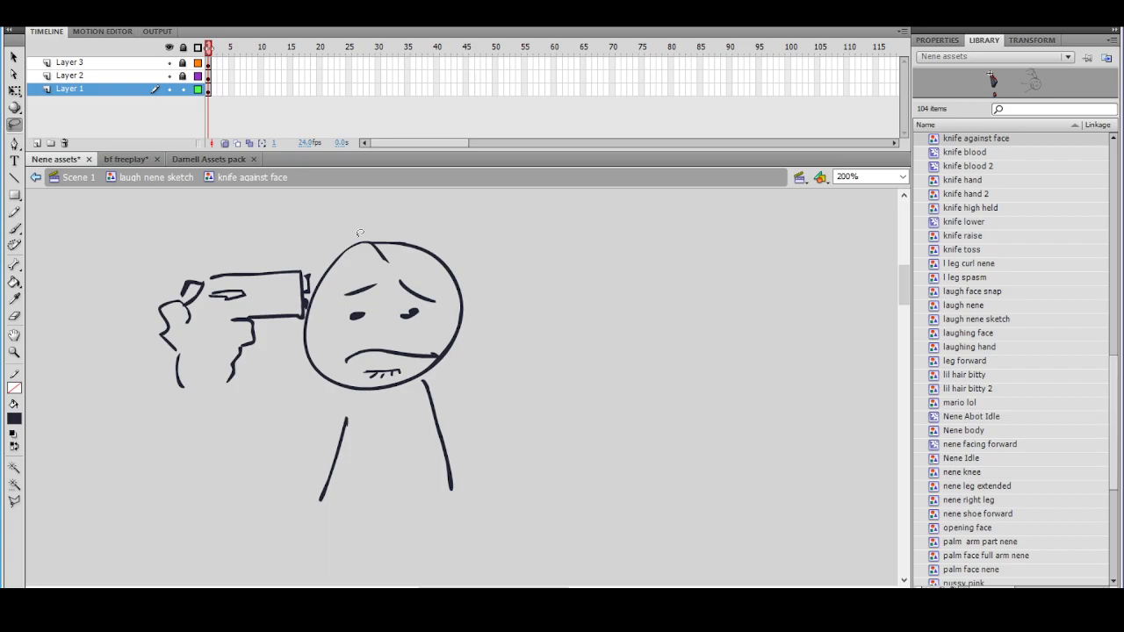
Brush two curved arm lines joining the pistol hand to the doodled figure's body
click(14, 229)
drag(190, 375, 318, 429)
drag(261, 392, 308, 402)
Beside the first doodled figure, brush a wide rounded shape with small curls beneath it for a second figure's face
drag(592, 346, 332, 318)
drag(422, 271, 511, 311)
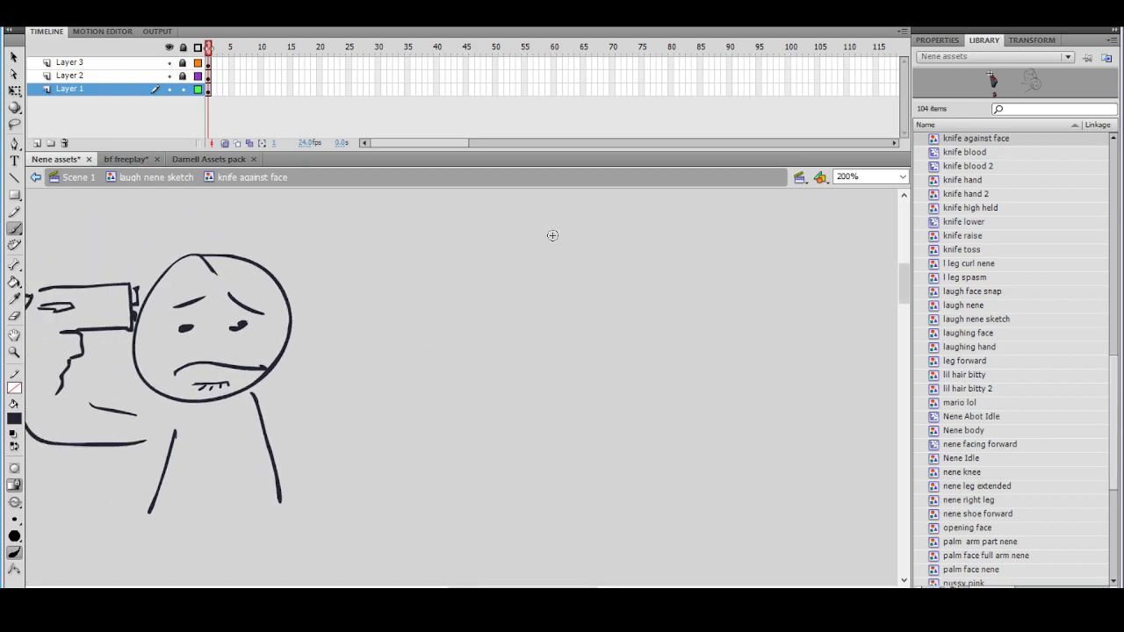
mouse_move(503, 266)
mouse_down()
mouse_move(511, 274)
mouse_move(505, 262)
mouse_up()
key(ctrl+z)
mouse_move(567, 370)
mouse_down()
mouse_move(597, 379)
mouse_move(459, 378)
mouse_move(504, 428)
mouse_move(602, 381)
mouse_up()
drag(481, 436, 508, 425)
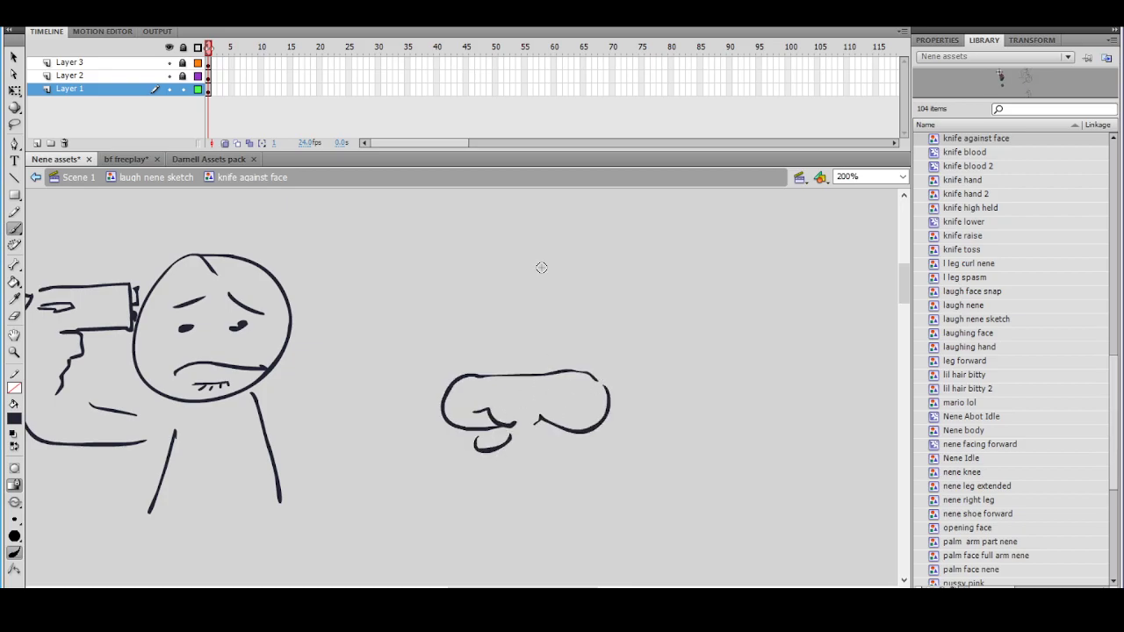
Brush a domed head outline above the rounded shape and two slanted body lines below it
mouse_move(432, 399)
mouse_down()
mouse_move(422, 327)
mouse_move(574, 289)
mouse_move(587, 368)
mouse_up()
mouse_move(622, 330)
mouse_down()
mouse_move(655, 346)
mouse_move(648, 307)
mouse_up()
drag(487, 423, 470, 505)
drag(581, 420, 605, 501)
drag(516, 305, 557, 313)
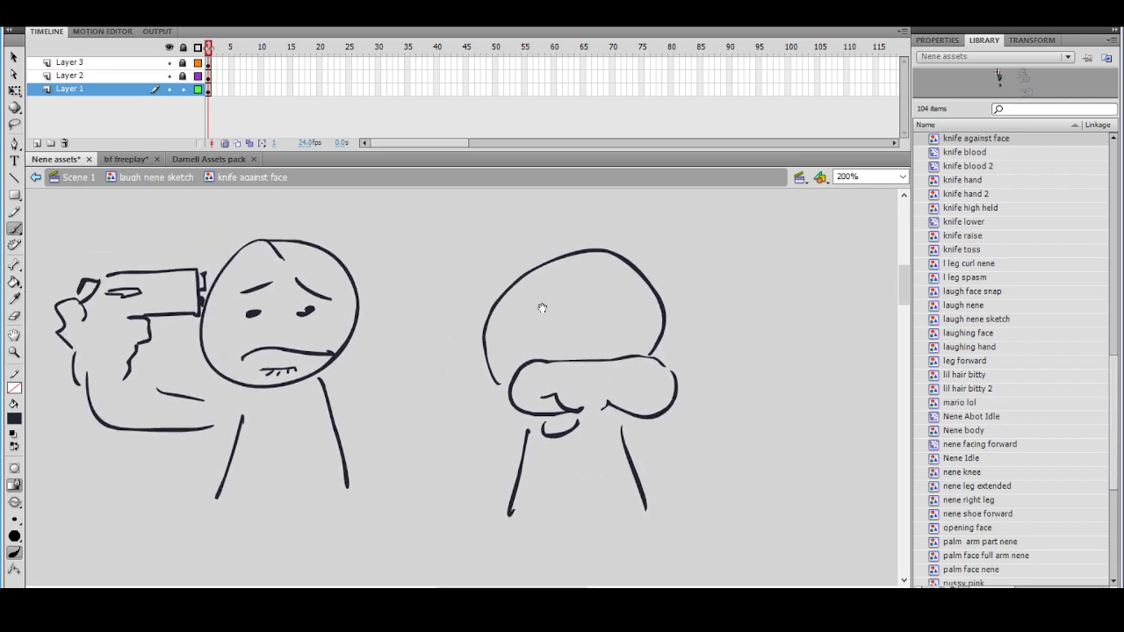
Lasso and copy the first figure's pistol arm, and move the second doodled figure farther away to make room
click(15, 125)
mouse_move(184, 216)
mouse_down()
mouse_move(185, 459)
mouse_move(265, 449)
mouse_move(236, 334)
mouse_move(251, 320)
mouse_move(248, 237)
mouse_move(257, 263)
mouse_up()
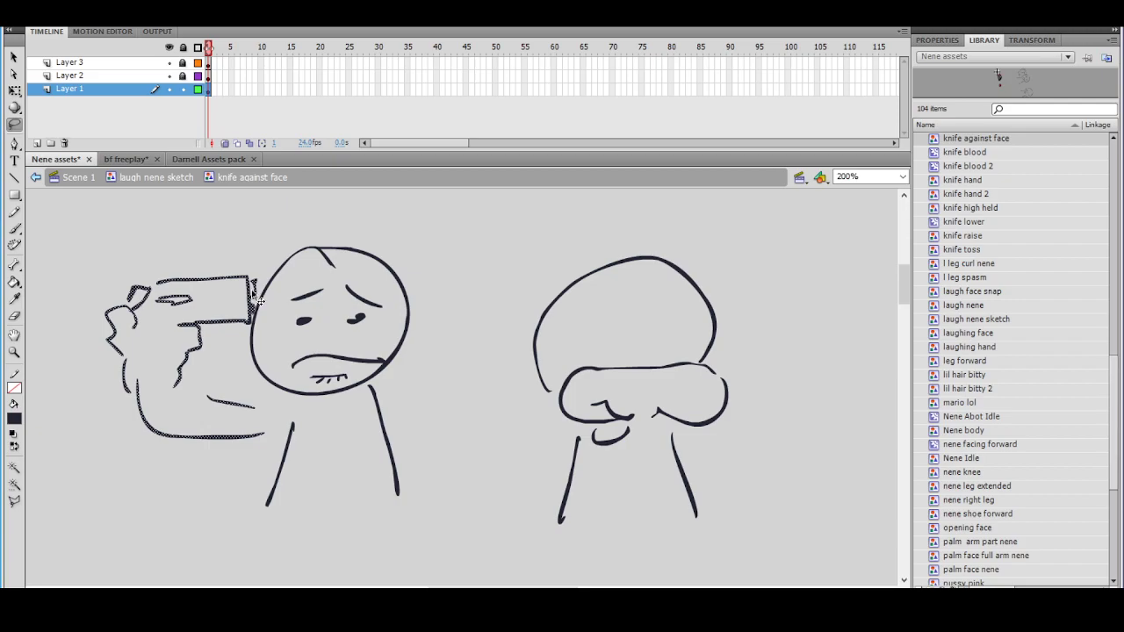
drag(482, 249, 383, 235)
right_click(162, 288)
click(189, 334)
mouse_move(605, 209)
mouse_down()
mouse_move(428, 525)
mouse_move(456, 518)
mouse_up()
drag(515, 263, 643, 258)
Copy the pistol arm, paste it, and place the duplicate beside the second figure's head
drag(269, 265, 369, 268)
mouse_move(250, 230)
mouse_down()
mouse_move(112, 256)
mouse_move(281, 410)
mouse_move(253, 241)
mouse_up()
right_click(250, 269)
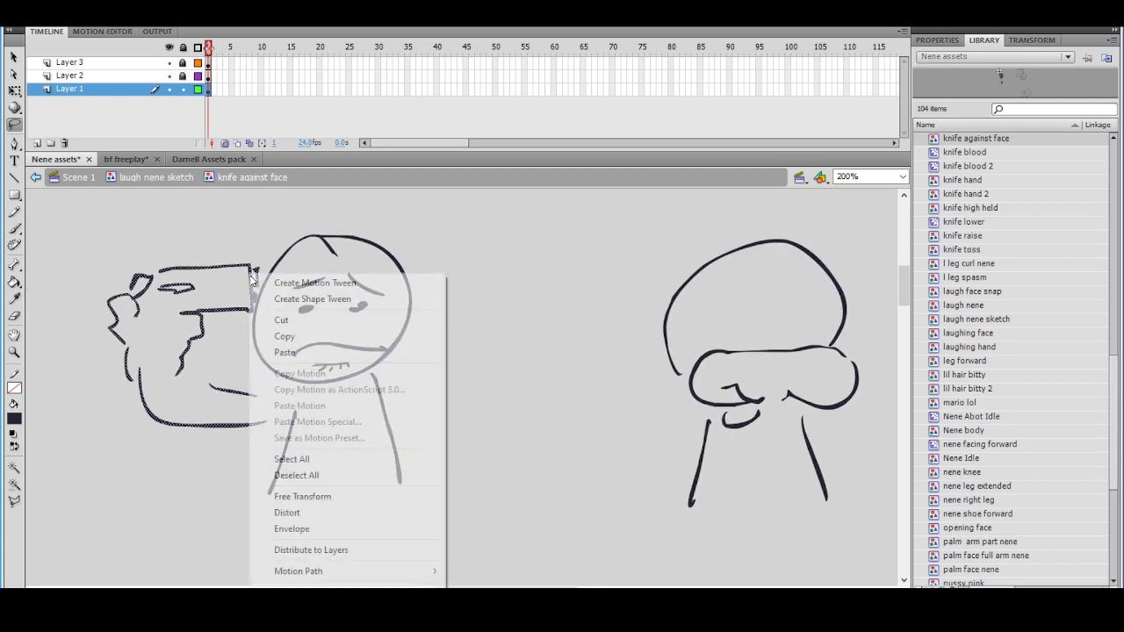
click(290, 334)
drag(540, 255, 432, 253)
right_click(439, 265)
click(562, 324)
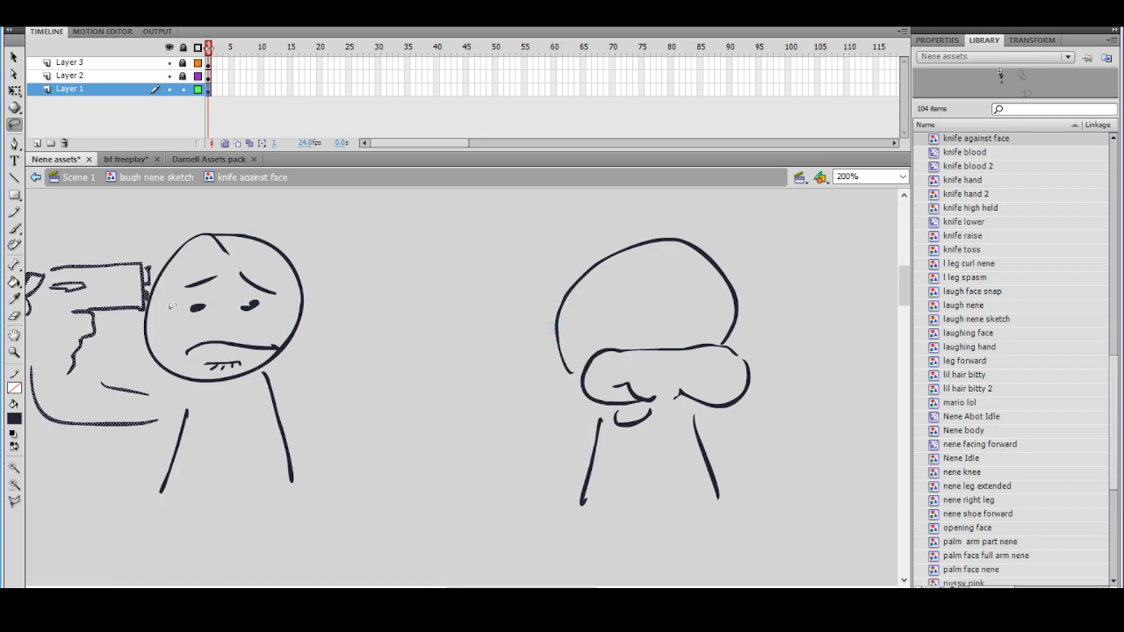
drag(149, 303, 552, 329)
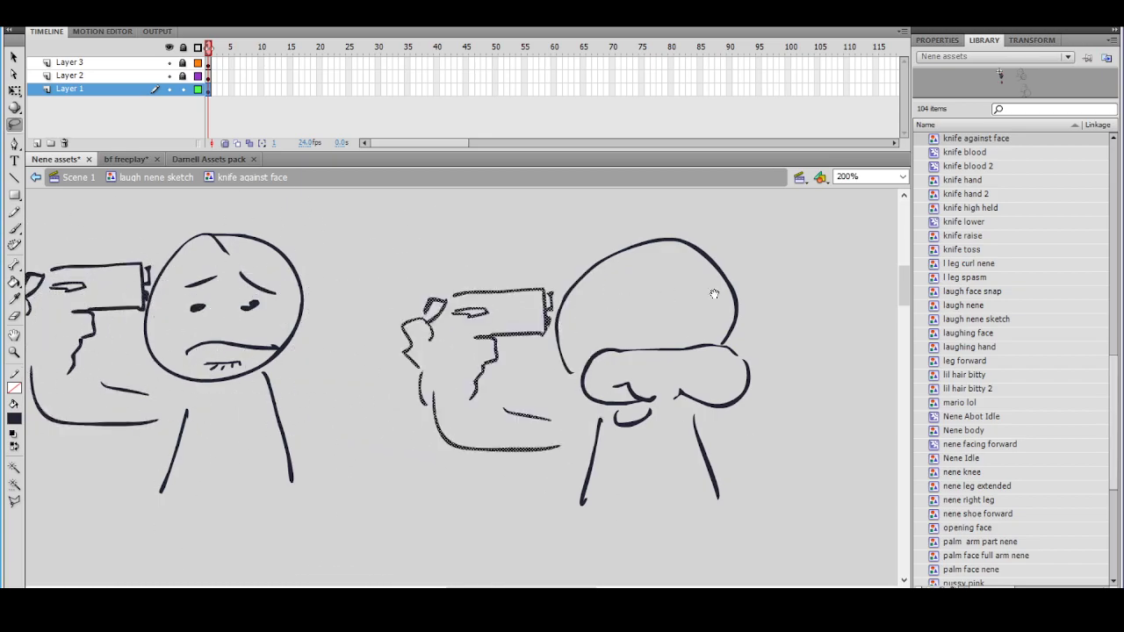
Delete the pasted pistol arm, paste it again, and position it with the barrel against the second figure's head
drag(637, 310, 513, 316)
key(Delete)
right_click(405, 306)
click(448, 364)
drag(392, 318, 577, 330)
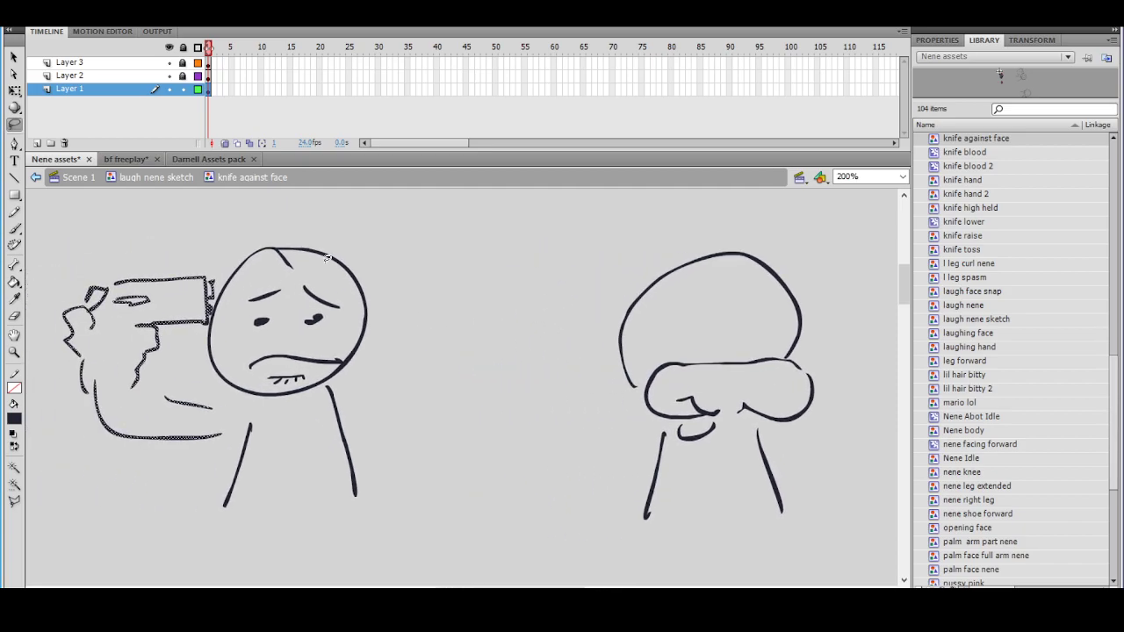
drag(212, 306, 625, 315)
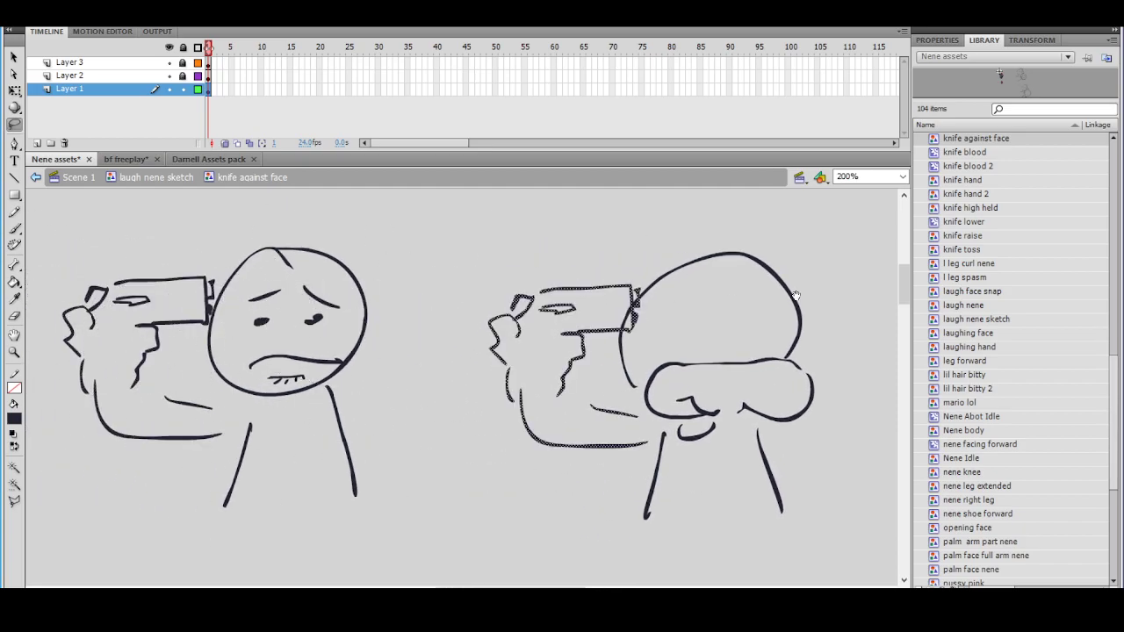
drag(809, 297, 524, 280)
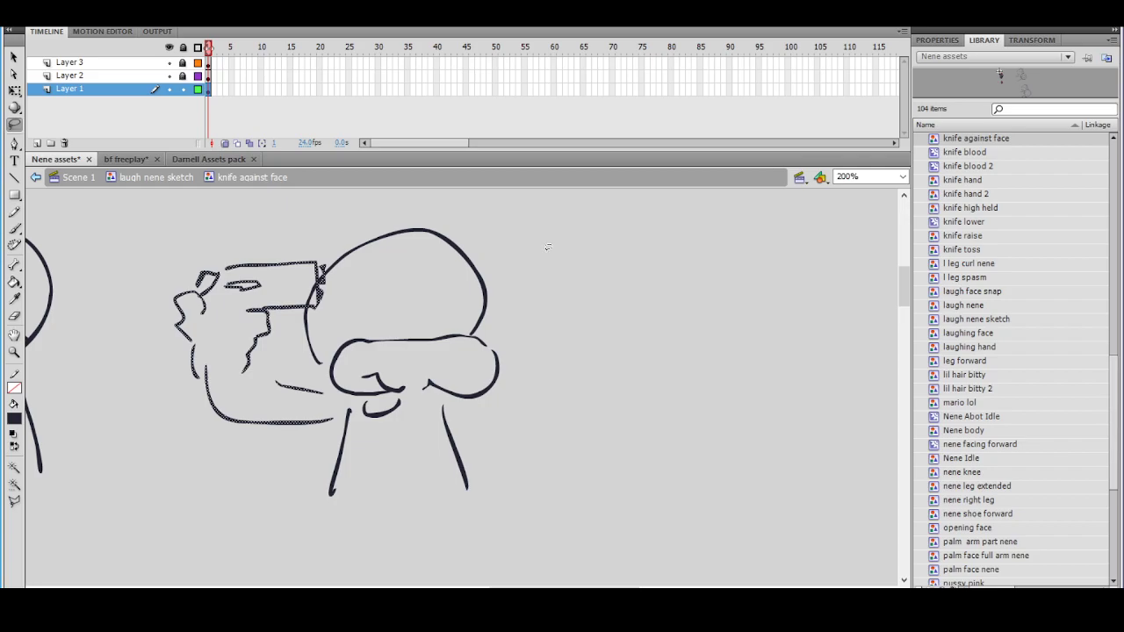
Brush a third round head with angry V-shaped brows, two small eyes and a straight mouth
click(21, 228)
scroll(537, 311, right, 5)
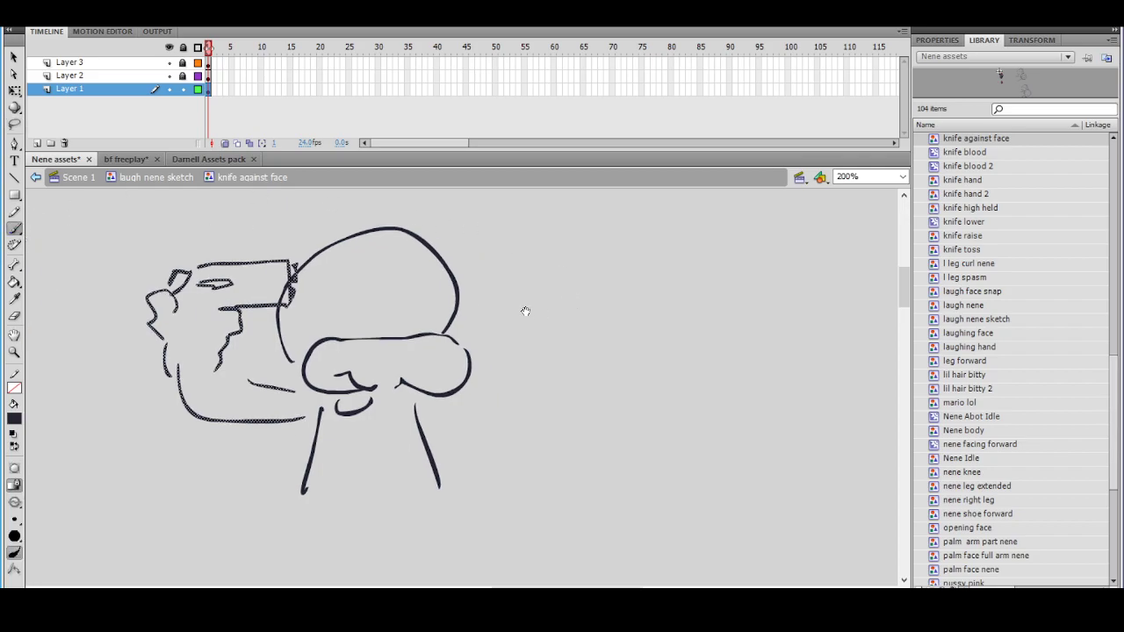
mouse_move(675, 237)
mouse_down()
mouse_move(562, 294)
mouse_move(671, 218)
mouse_up()
drag(607, 263, 706, 256)
drag(634, 310, 629, 309)
drag(627, 352, 692, 351)
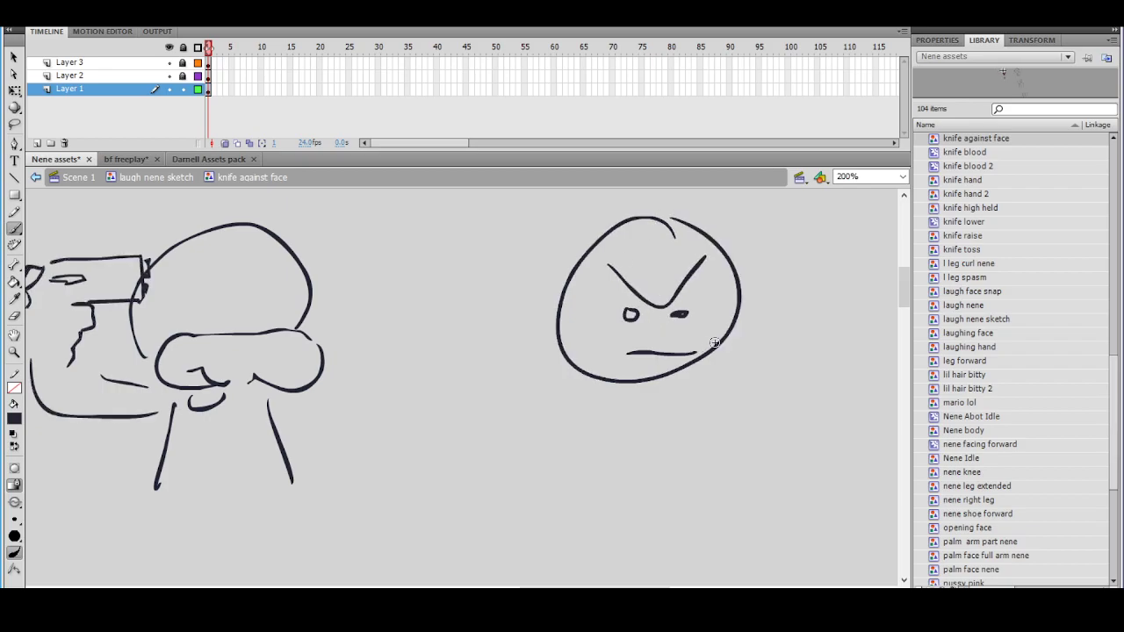
Add a lower lip to the angry face and doodle a hand beside it holding an upright rectangular shape with two circles
scroll(646, 333, down, 1)
scroll(646, 334, right, 1)
mouse_move(587, 354)
mouse_down()
mouse_move(626, 356)
mouse_move(645, 339)
mouse_up()
mouse_move(457, 295)
mouse_down()
mouse_move(499, 292)
mouse_move(457, 290)
mouse_up()
mouse_move(473, 307)
mouse_down()
mouse_move(492, 312)
mouse_move(471, 308)
mouse_up()
drag(469, 314, 475, 314)
drag(475, 353, 482, 353)
mouse_move(477, 399)
mouse_down()
mouse_move(488, 393)
mouse_move(483, 420)
mouse_up()
mouse_move(488, 391)
mouse_down()
mouse_move(488, 459)
mouse_move(517, 433)
mouse_move(510, 387)
mouse_up()
Brush the angry figure's body and arm lines, connecting one arm to the raised hand
drag(645, 353, 696, 488)
drag(539, 390, 570, 371)
mouse_move(575, 419)
mouse_down()
mouse_move(515, 458)
mouse_move(555, 491)
mouse_up()
mouse_move(630, 430)
mouse_down()
mouse_move(646, 501)
mouse_move(669, 474)
mouse_up()
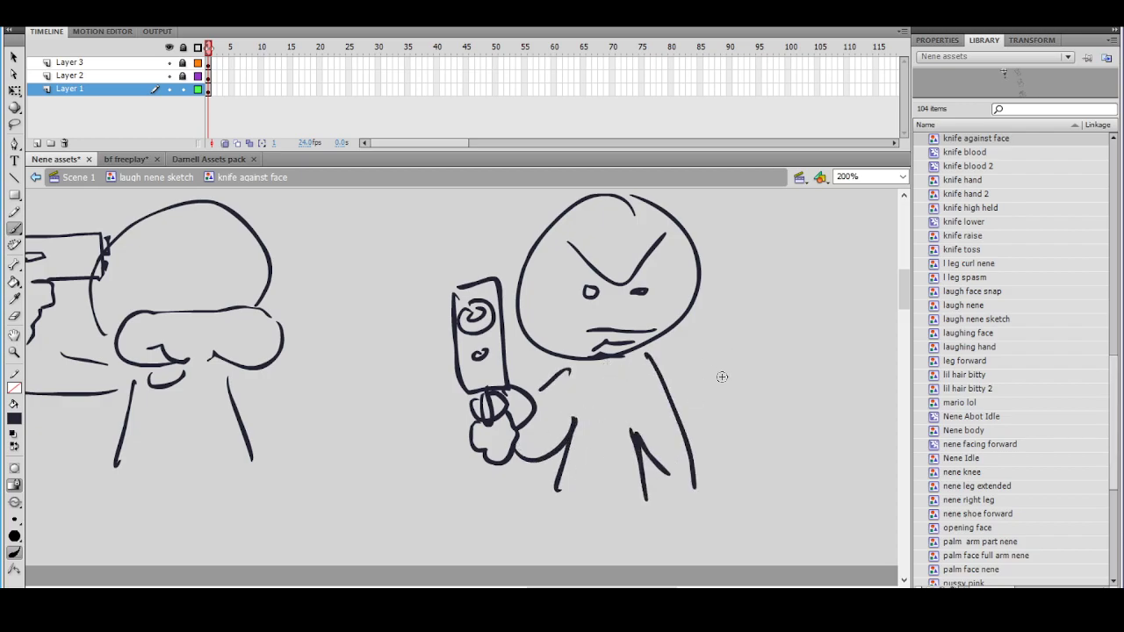
drag(722, 376, 660, 387)
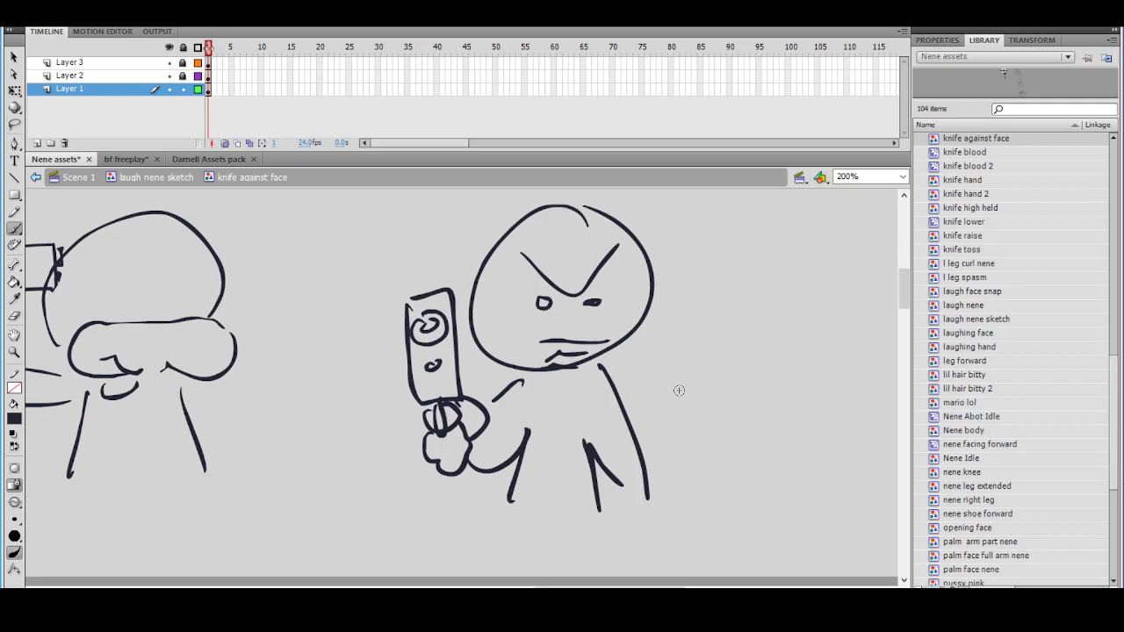
Lasso the angry figure's raised hand and its rectangular object, enlarge them with Free Transform and reposition them
drag(679, 390, 386, 264)
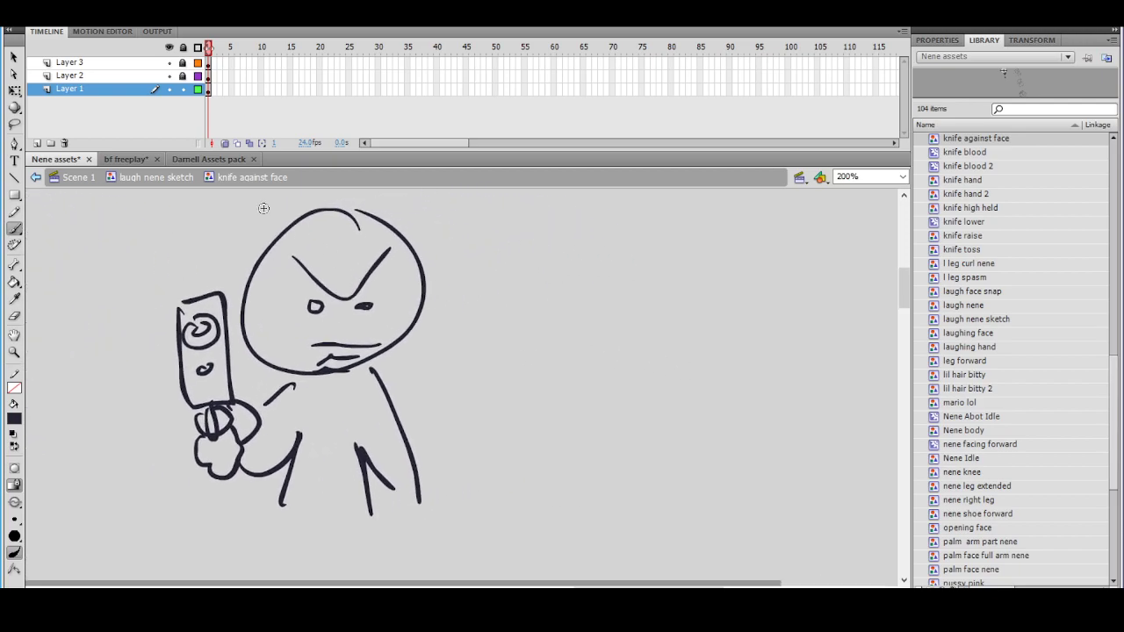
click(14, 124)
mouse_move(197, 234)
mouse_down()
mouse_move(264, 481)
mouse_move(250, 263)
mouse_up()
click(15, 89)
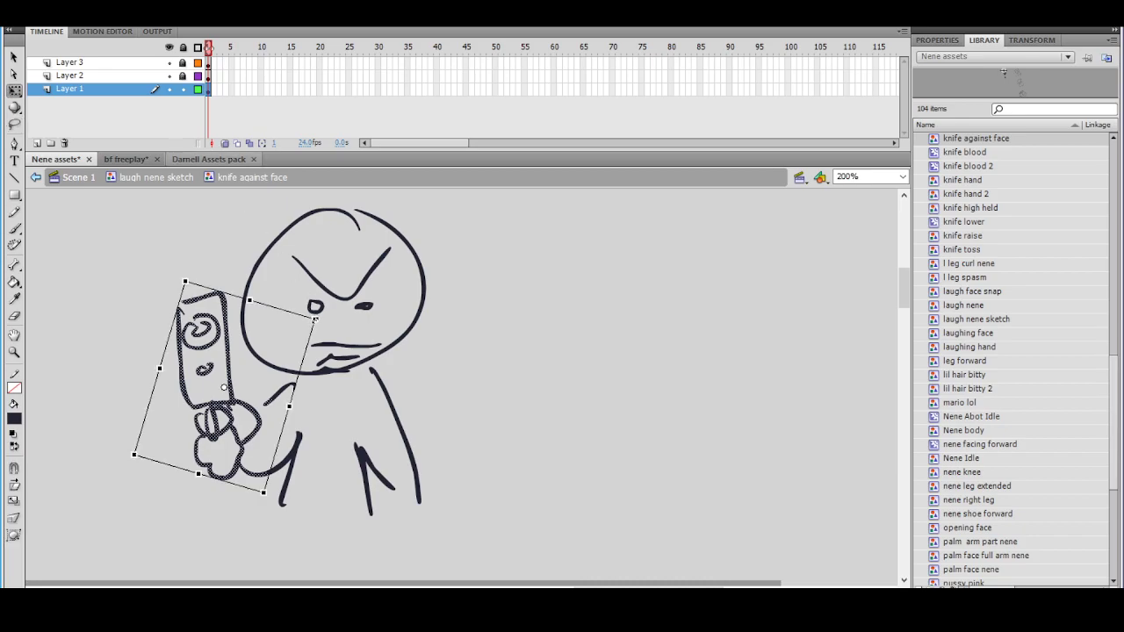
drag(316, 320, 363, 285)
drag(267, 401, 248, 396)
click(528, 338)
drag(500, 354, 570, 378)
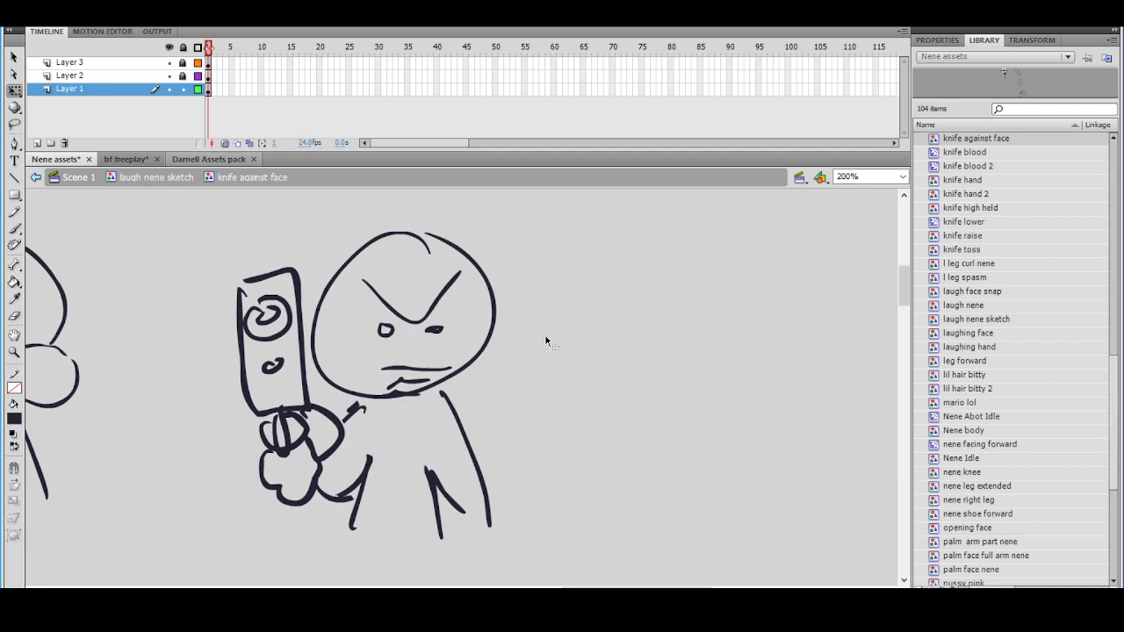
Brush large jagged spikes bursting around the rectangular object in the angry figure's hand
click(11, 232)
mouse_move(219, 226)
mouse_down()
mouse_move(407, 189)
mouse_move(306, 356)
mouse_move(243, 237)
mouse_move(252, 206)
mouse_up()
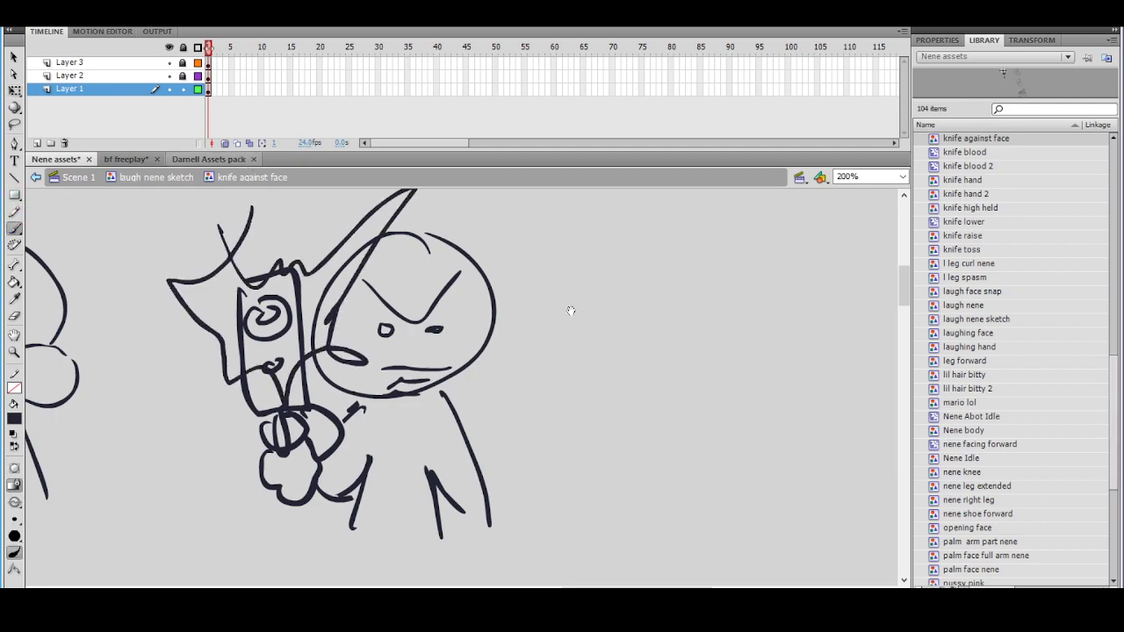
drag(570, 309, 515, 364)
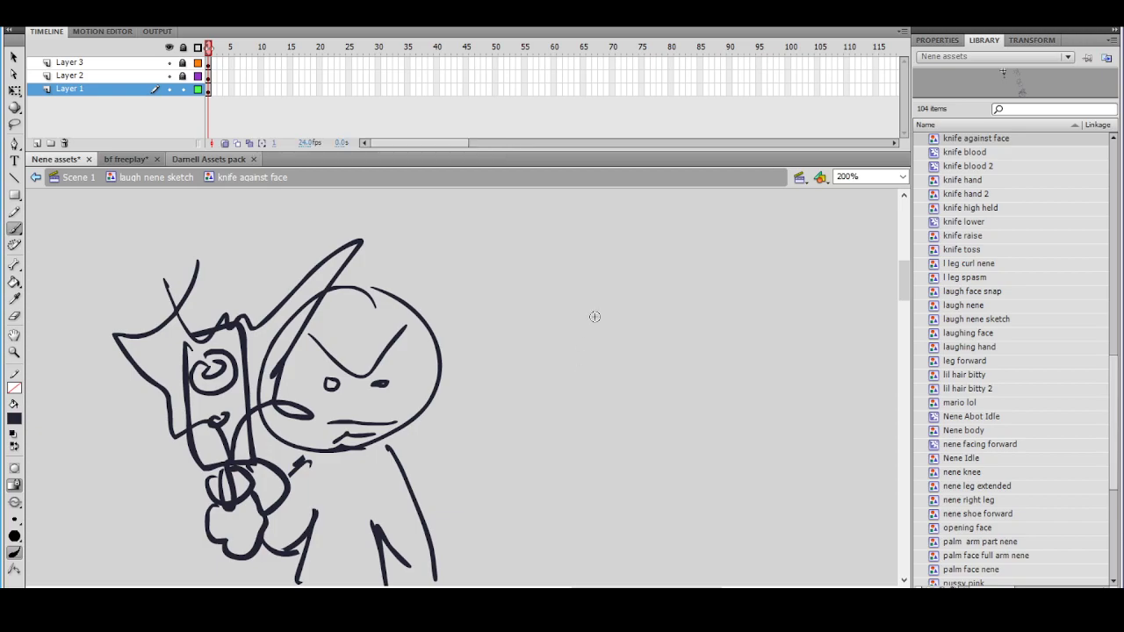
Lasso all three doodled figures and delete them from Layer 1
ctrl+alt+click(529, 361)
drag(447, 367, 673, 352)
drag(539, 328, 579, 328)
key(l)
mouse_move(204, 273)
mouse_down()
mouse_move(123, 271)
mouse_move(422, 525)
mouse_move(740, 301)
mouse_move(699, 291)
mouse_up()
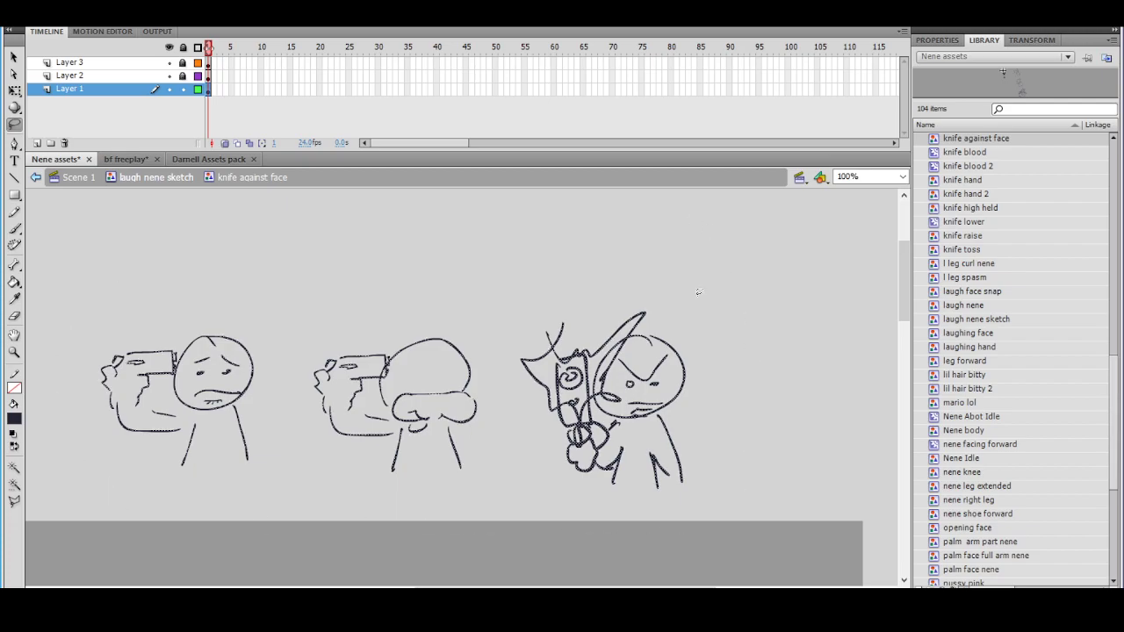
key(Delete)
Return to the laugh nene sketch symbol, then slightly rotate and shift the knife against face symbol over the gripping hand
scroll(576, 392, down, 5)
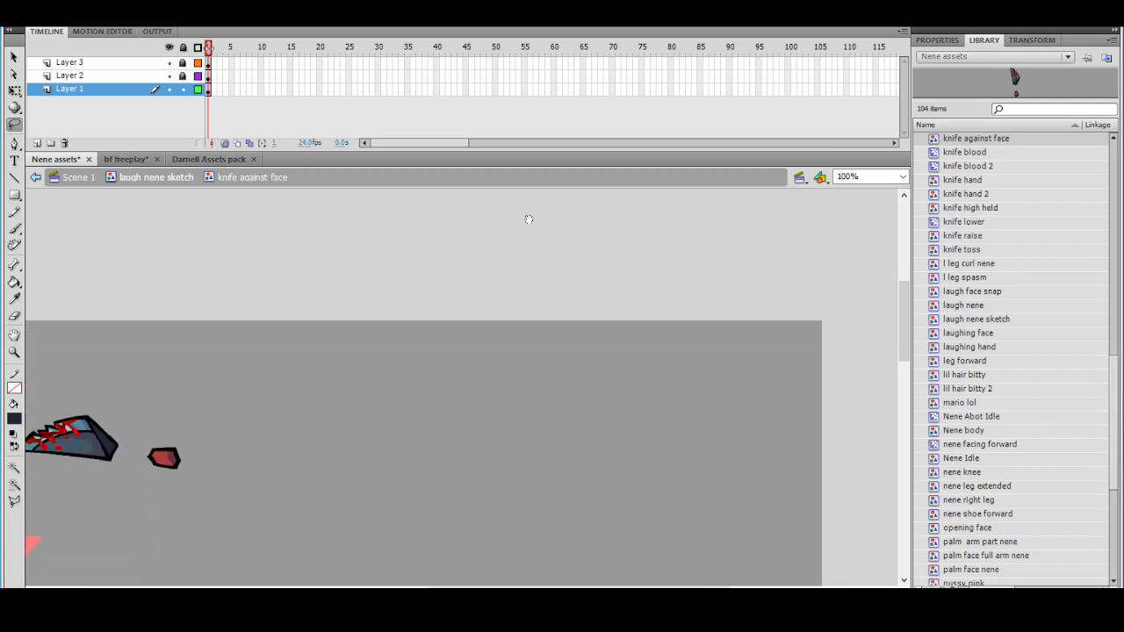
ctrl+click(353, 405)
drag(353, 421, 410, 353)
drag(539, 361, 521, 399)
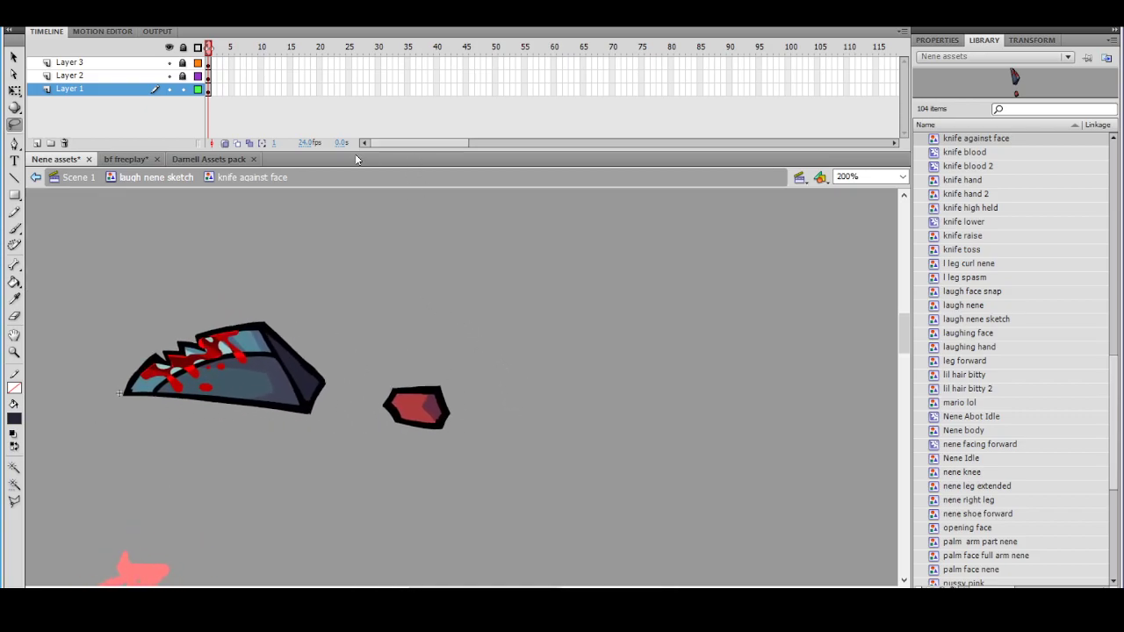
click(35, 176)
click(14, 56)
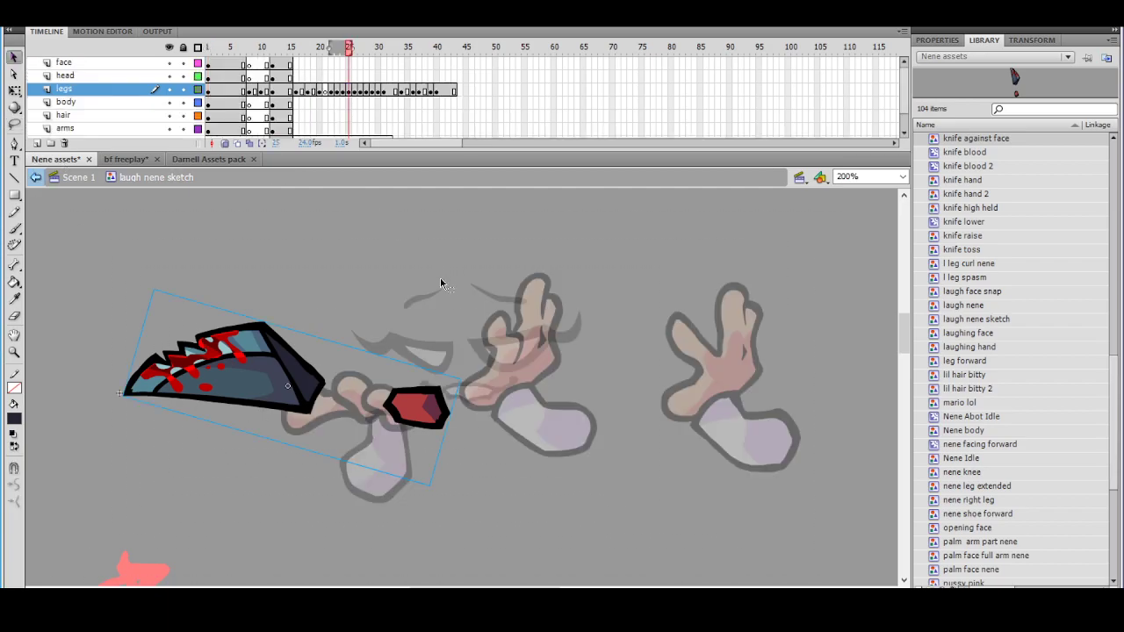
drag(440, 275, 380, 318)
click(14, 89)
click(361, 388)
drag(389, 360, 388, 349)
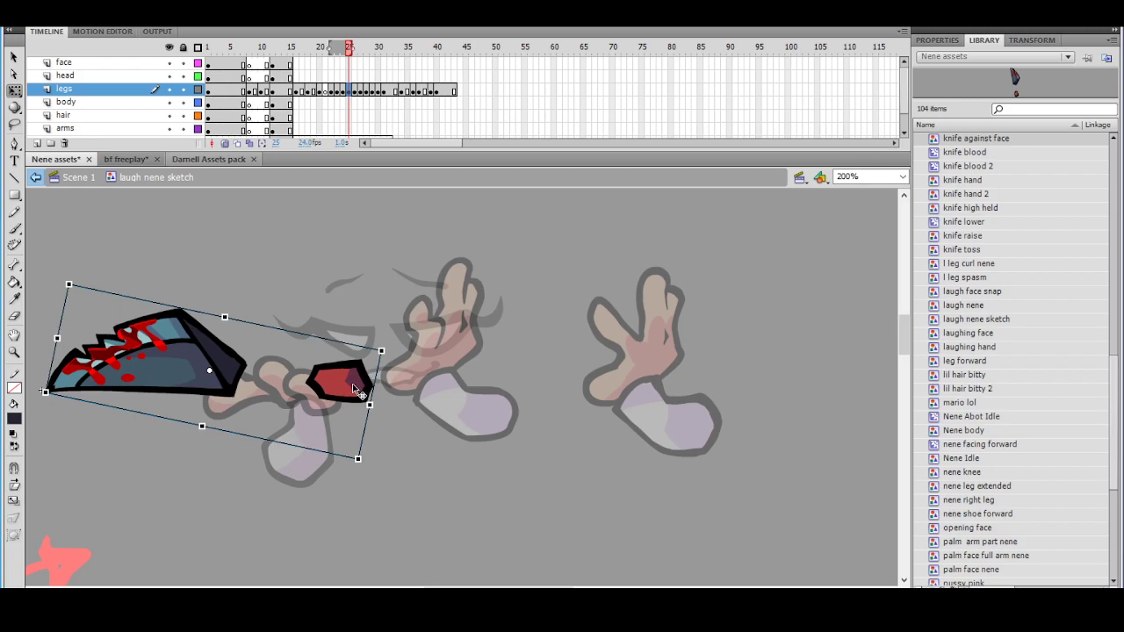
mouse_move(362, 389)
mouse_down()
mouse_move(372, 400)
mouse_move(360, 398)
mouse_up()
Inside the knife against face symbol, move the red handle piece closer to the blade, then return to laugh nene sketch
click(359, 351)
click(355, 384)
double_click(356, 395)
mouse_move(432, 320)
mouse_down()
mouse_move(372, 356)
mouse_move(289, 454)
mouse_up()
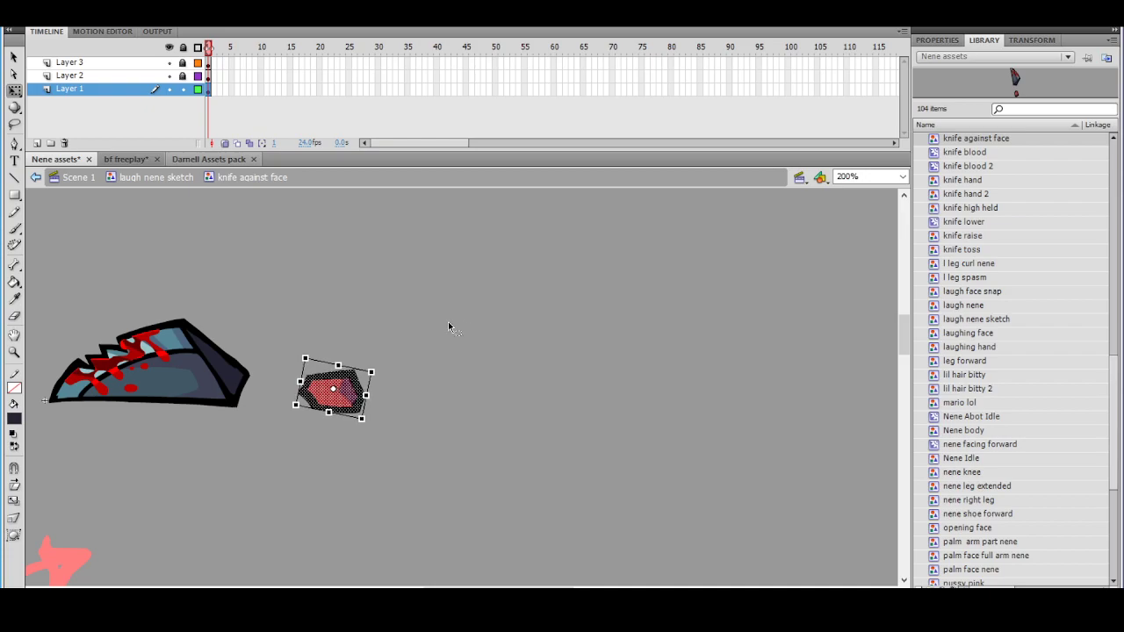
click(386, 308)
click(41, 177)
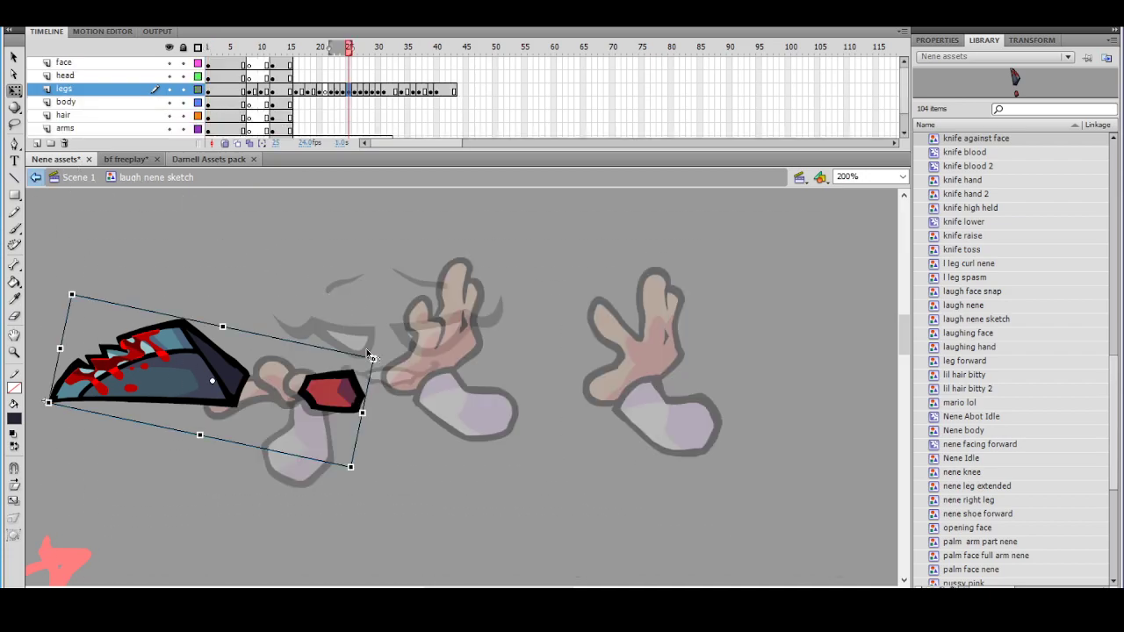
Reposition the knife over the faded gripping hand, nudge it into line, and rotate it slightly so the handle tips downward
drag(348, 394, 367, 392)
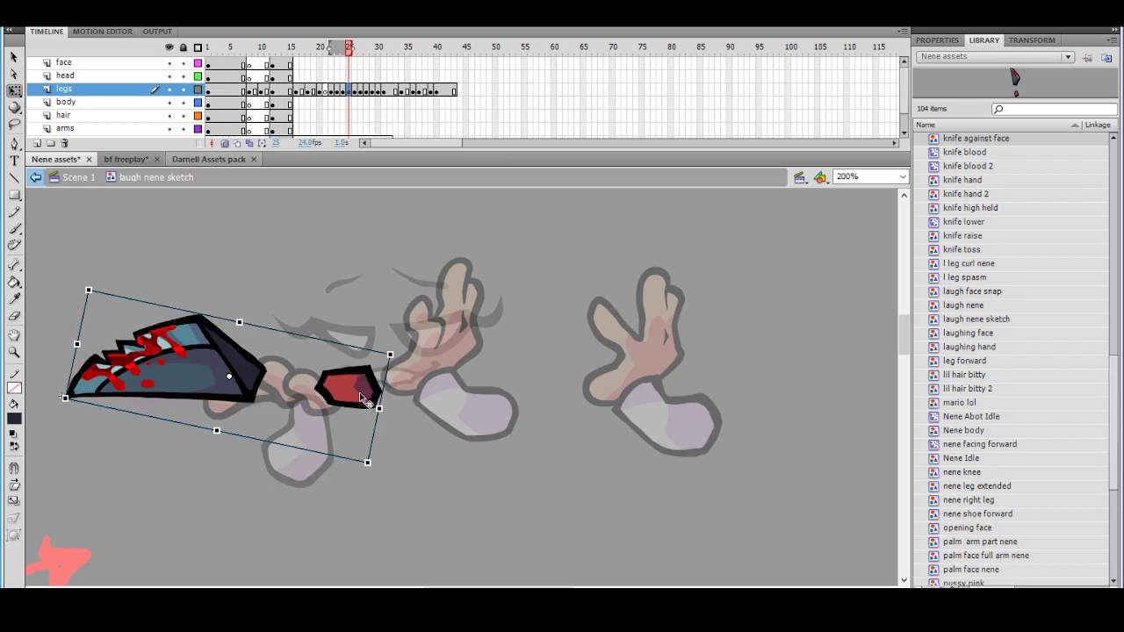
drag(368, 393, 366, 397)
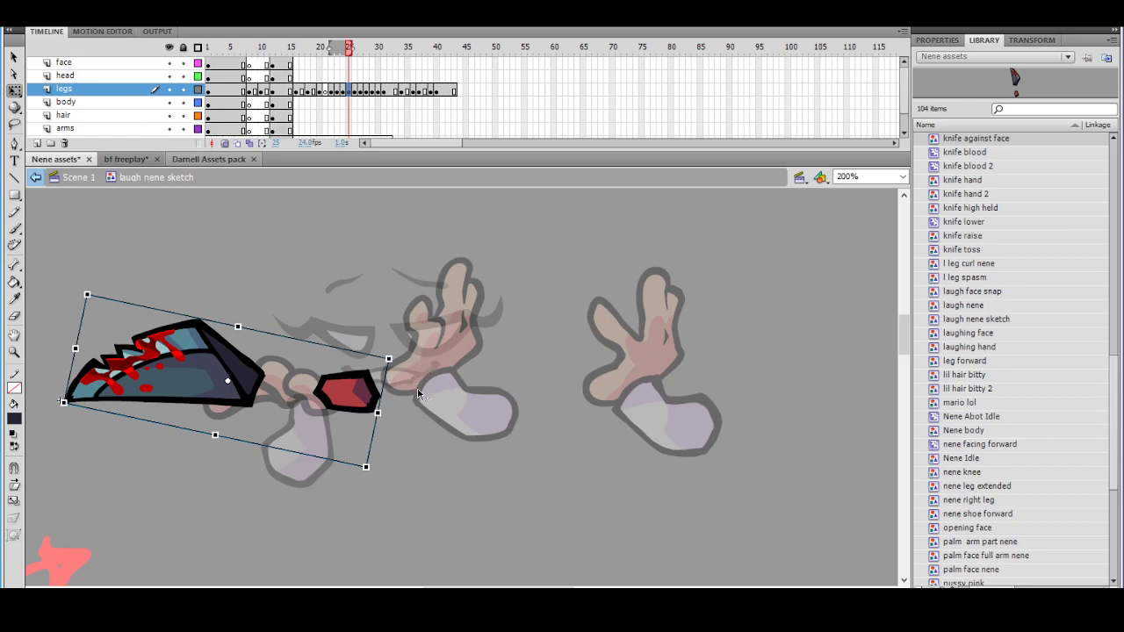
key(Left)
key(Left)
key(Left)
key(Up)
key(Up)
drag(397, 356, 405, 370)
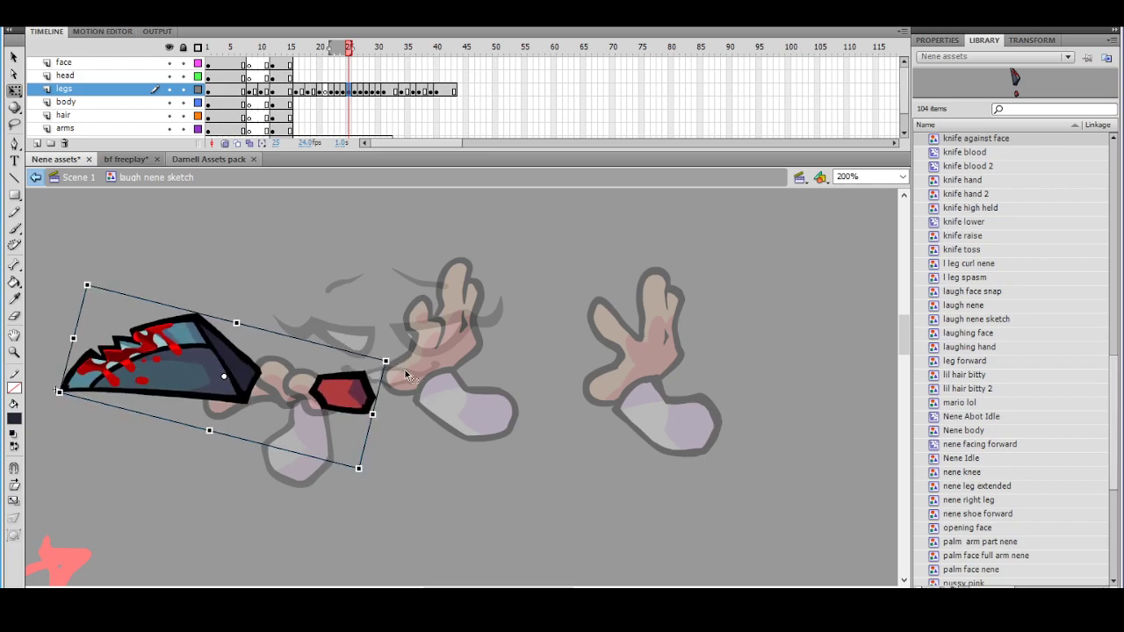
click(410, 372)
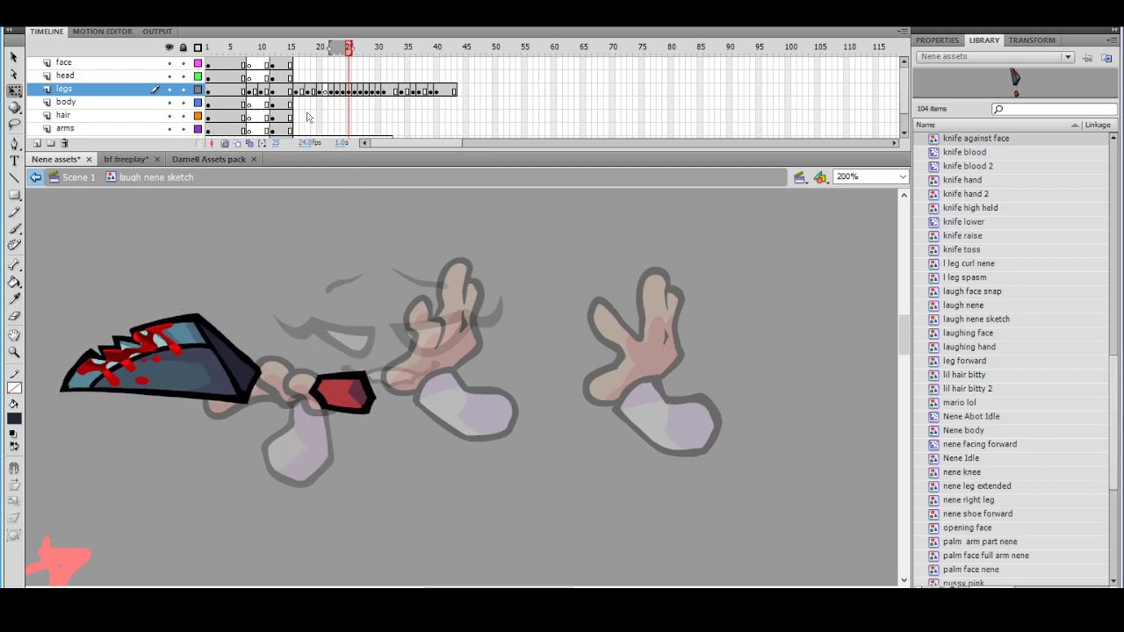
Copy the gripping fingers from frame 24 of the legs layer and paste them in place over the knife in frame 25
click(342, 92)
click(340, 384)
right_click(310, 386)
click(353, 179)
click(348, 92)
right_click(343, 226)
click(404, 287)
ctrl+shift+click(410, 304)
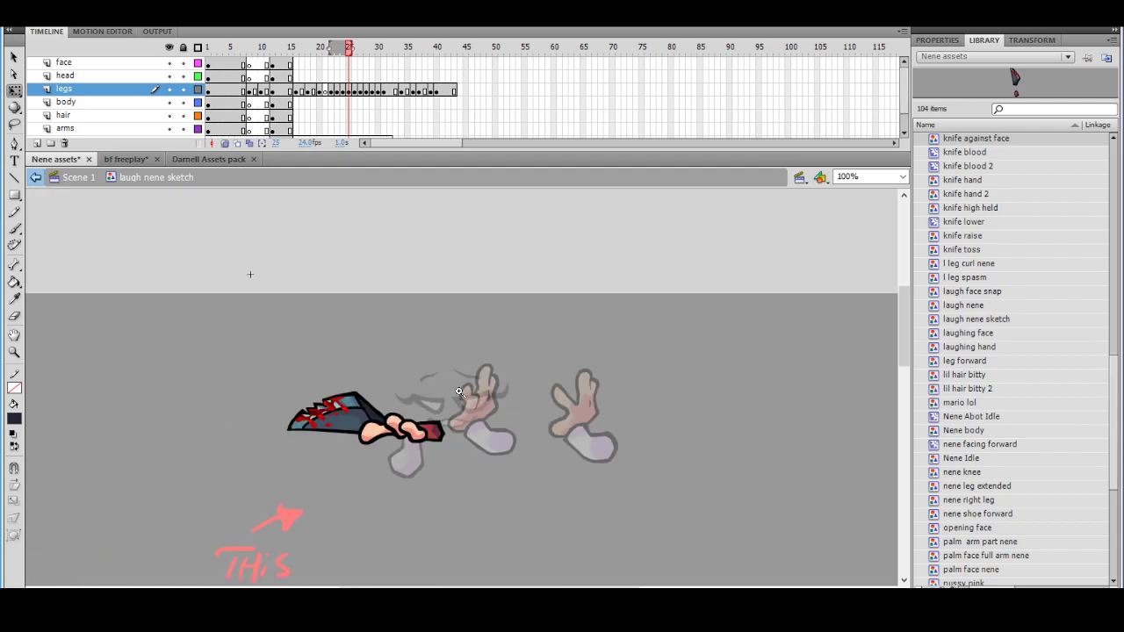
Reopen the knife against face symbol, select its blade and handle shapes, and undo a trial transform
key(ctrl+equal)
drag(446, 402, 357, 401)
click(331, 416)
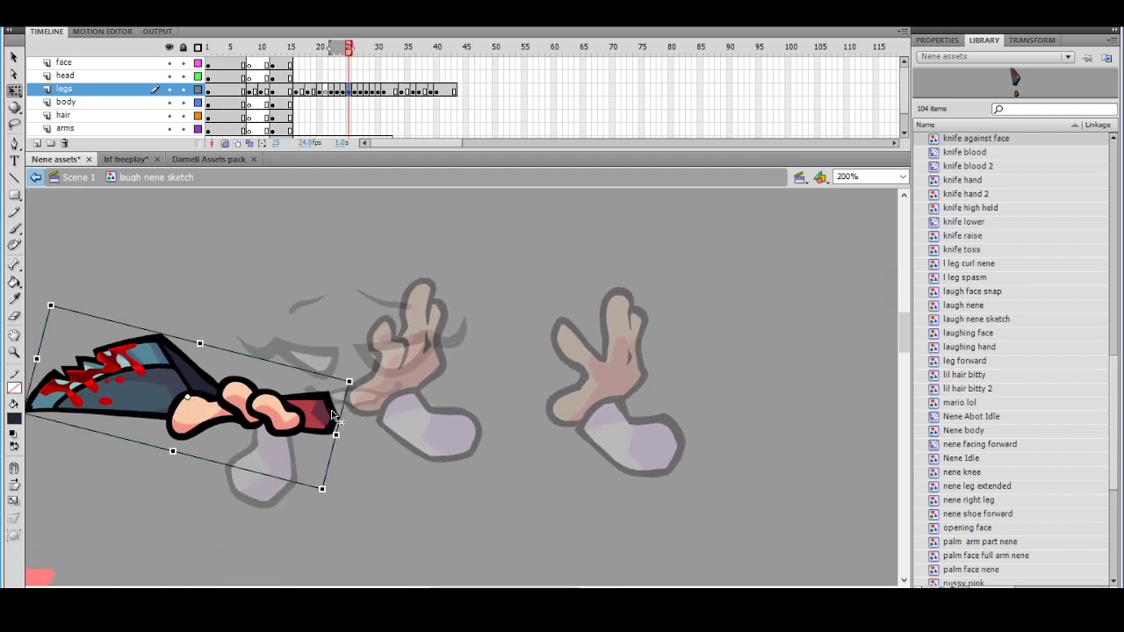
double_click(336, 419)
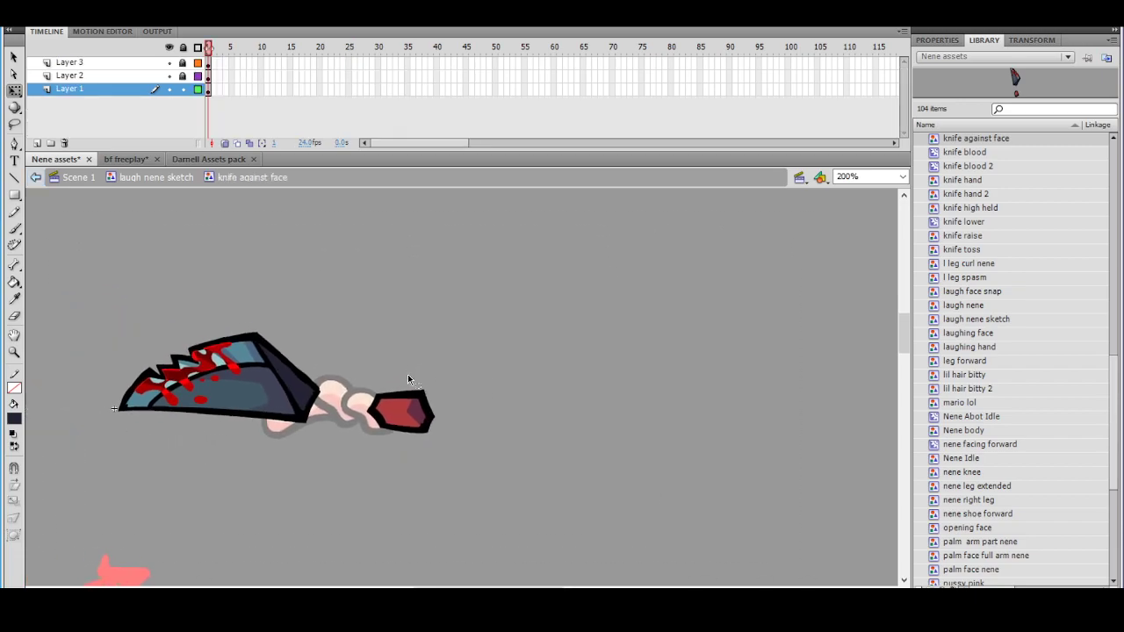
drag(115, 297, 473, 522)
drag(384, 480, 409, 485)
key(ctrl+z)
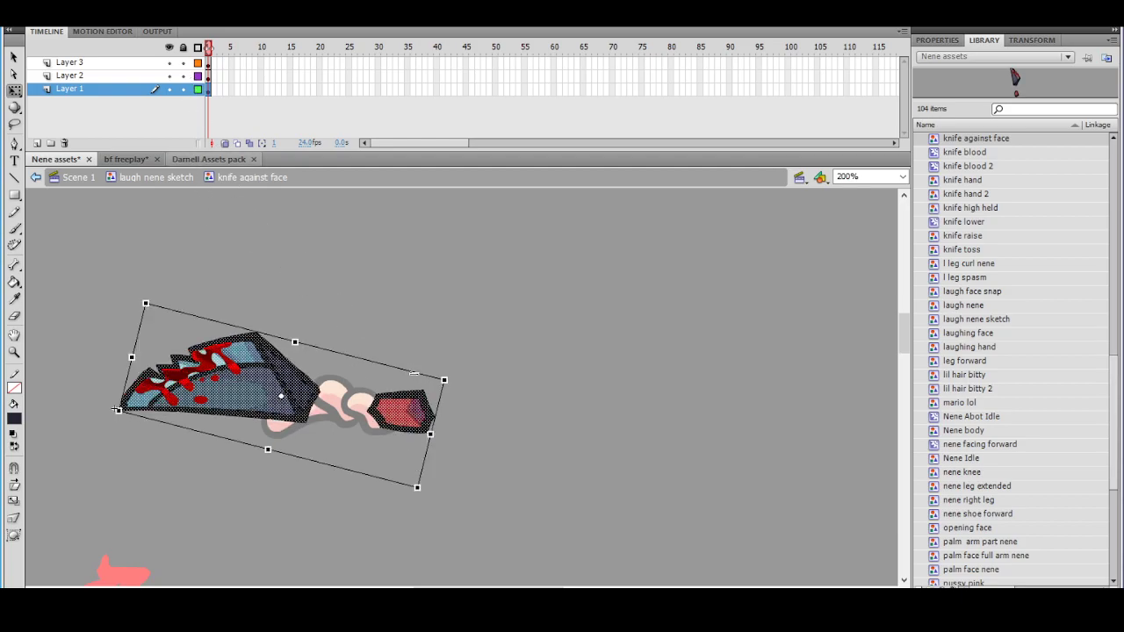
Skew the selected blade and handle along the upper edge and nudge them back toward the fingers
drag(411, 370, 457, 366)
key(Left)
key(Left)
key(Left)
key(Left)
Flatten the blade and handle from their lower and upper edges, nudging them vertically to line up with the fingers
drag(264, 449, 265, 442)
key(Down)
key(Down)
key(Down)
key(Up)
key(Up)
drag(289, 344, 287, 349)
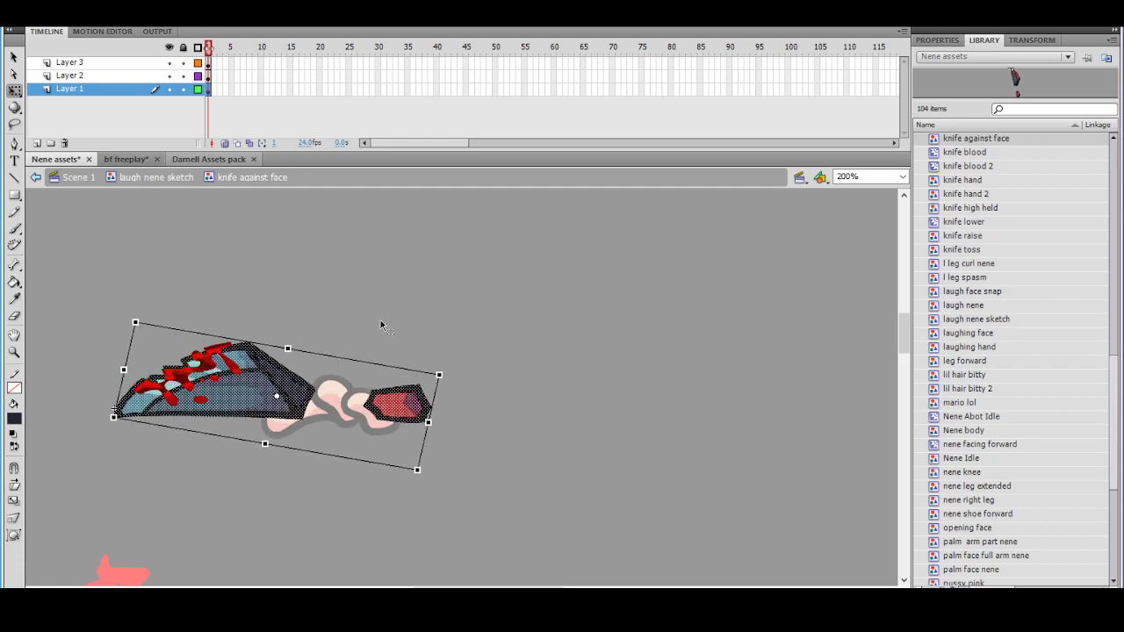
Reopen the knife against face symbol, shift the handle slightly toward the fingers, and return to the laugh nene sketch
click(469, 367)
click(36, 178)
click(492, 338)
ctrl+shift+click(489, 343)
drag(503, 350, 448, 339)
ctrl+click(410, 381)
double_click(385, 425)
drag(470, 385, 325, 494)
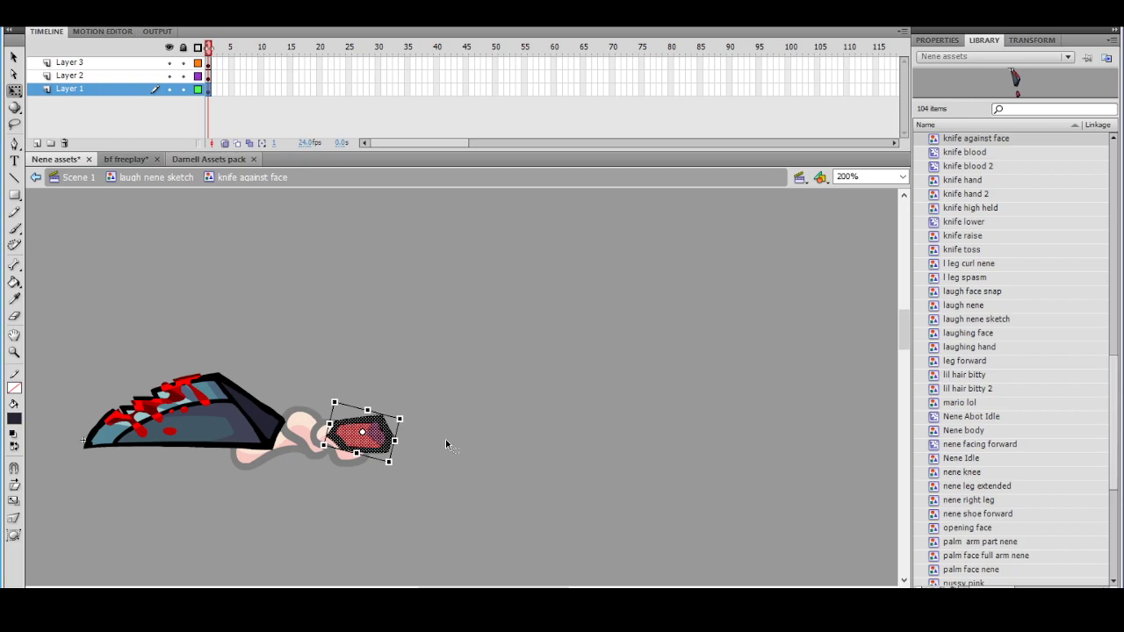
click(390, 383)
click(36, 179)
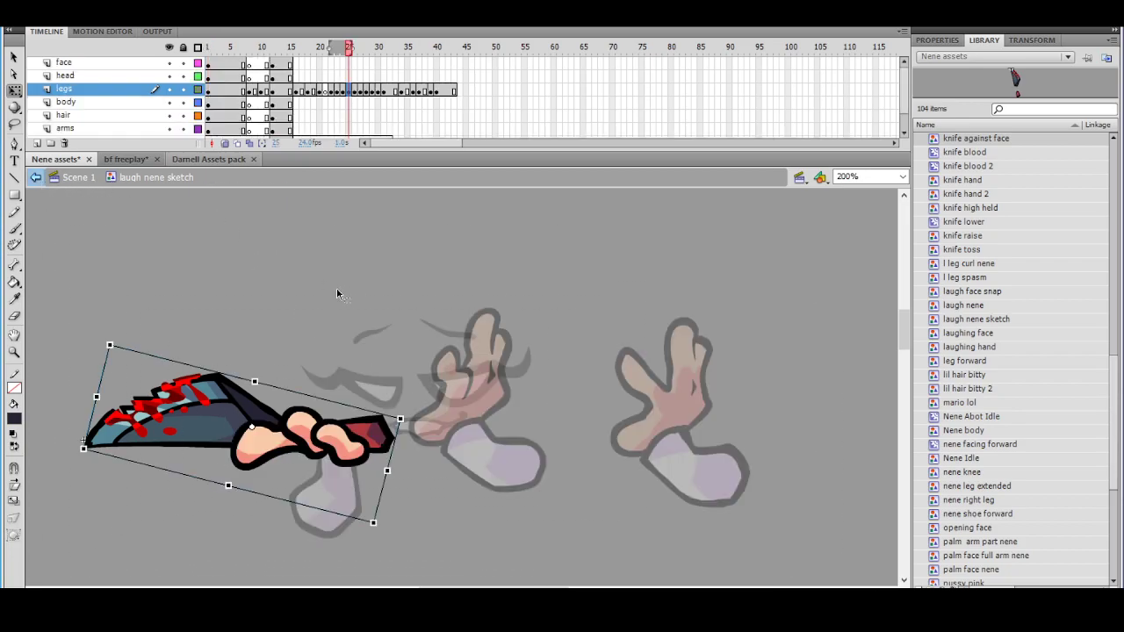
Nudge the knife up behind the gripping fingers and rotate it slightly clockwise in frame 25
key(Up)
key(Right)
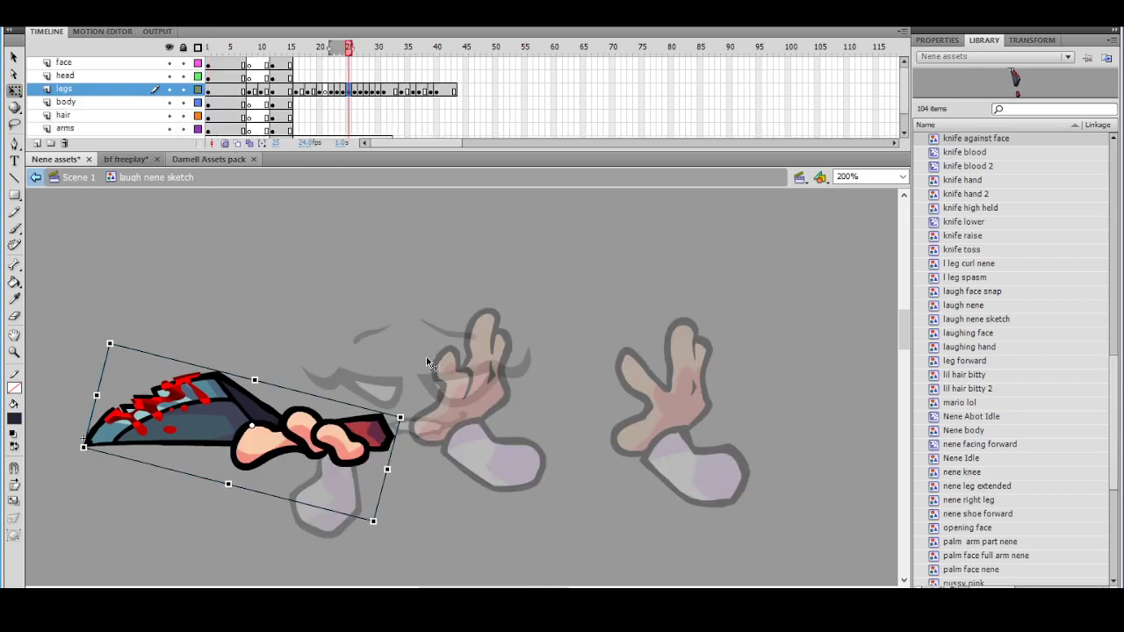
click(429, 358)
click(391, 429)
drag(410, 412, 412, 421)
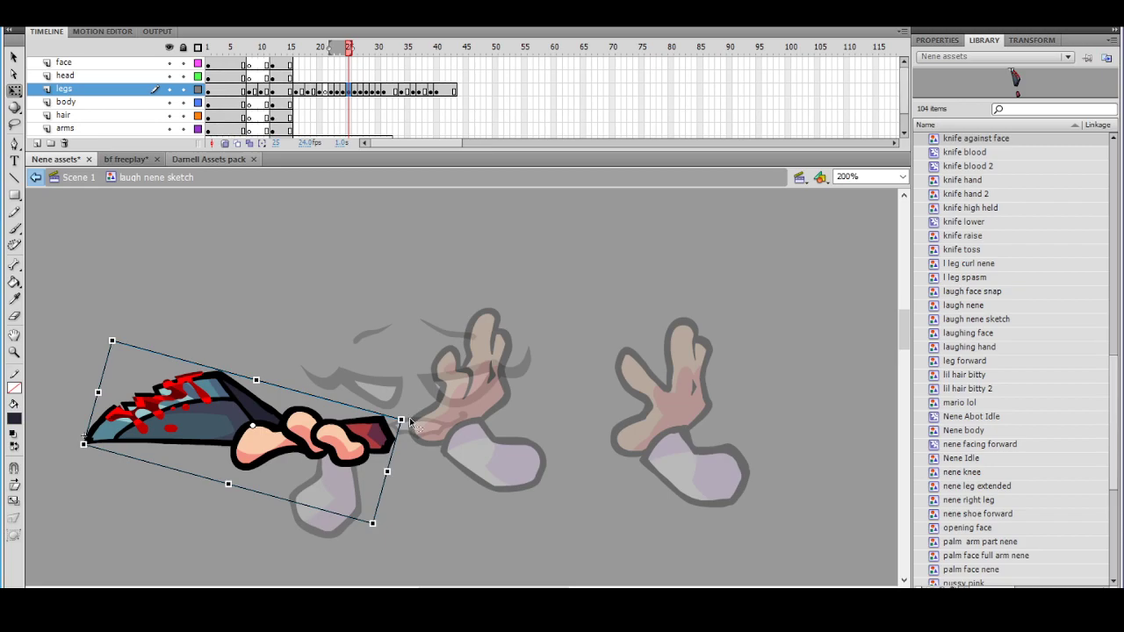
click(435, 384)
click(436, 385)
drag(513, 371, 437, 383)
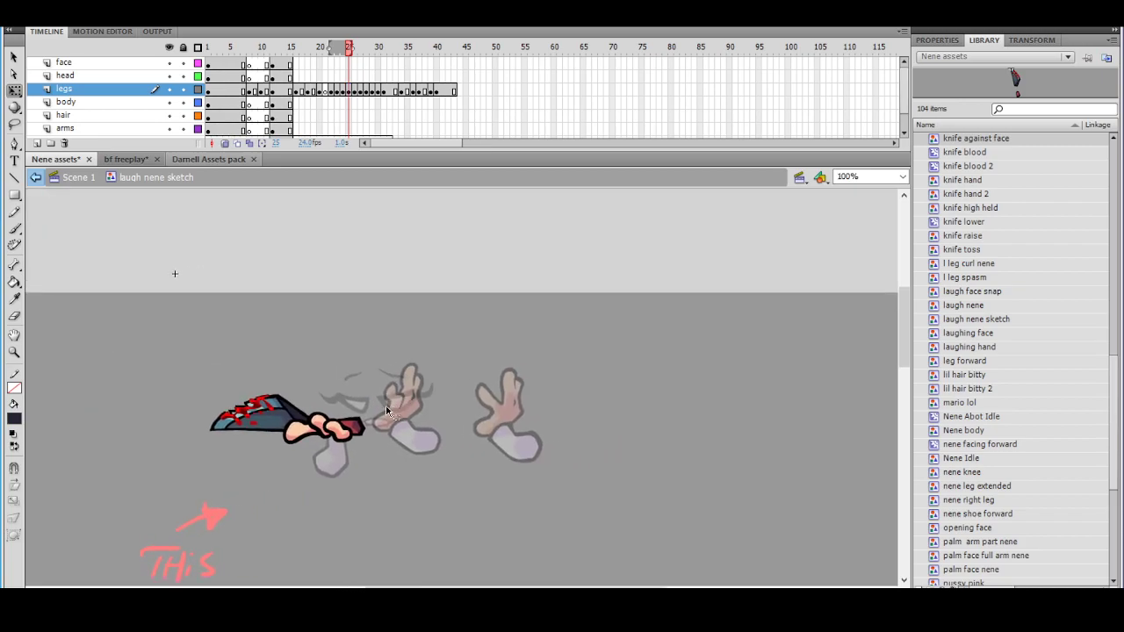
Reopen the knife against face symbol and stretch the red handle lengthwise beyond the fingers
click(360, 426)
double_click(360, 427)
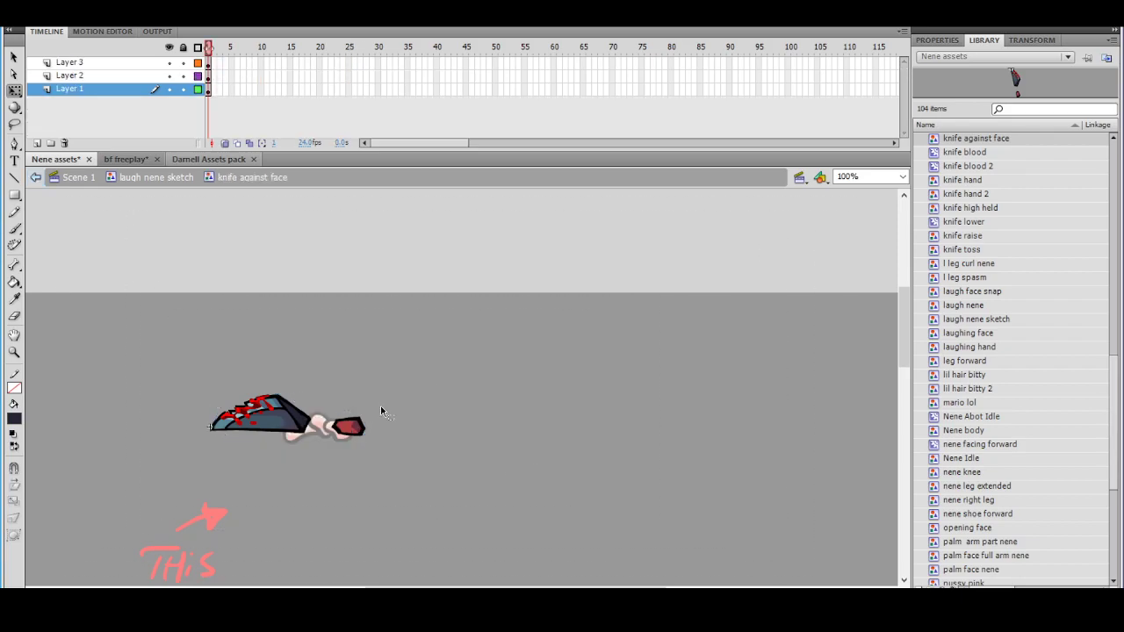
key(ctrl+equal)
drag(349, 393, 454, 494)
drag(410, 441, 329, 411)
drag(420, 422, 422, 416)
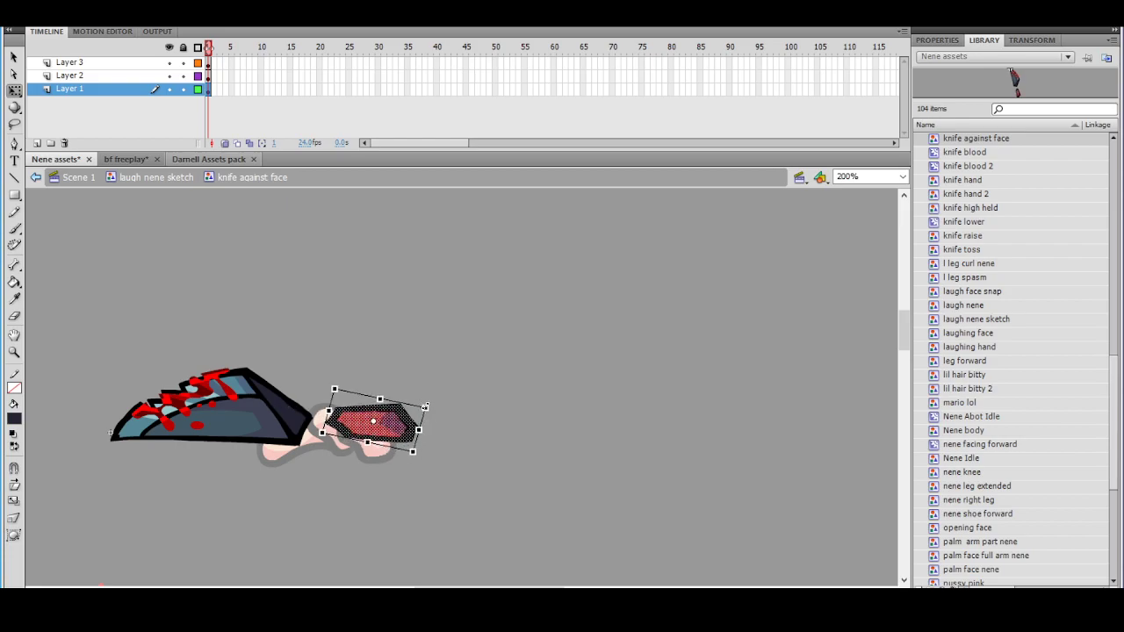
click(435, 394)
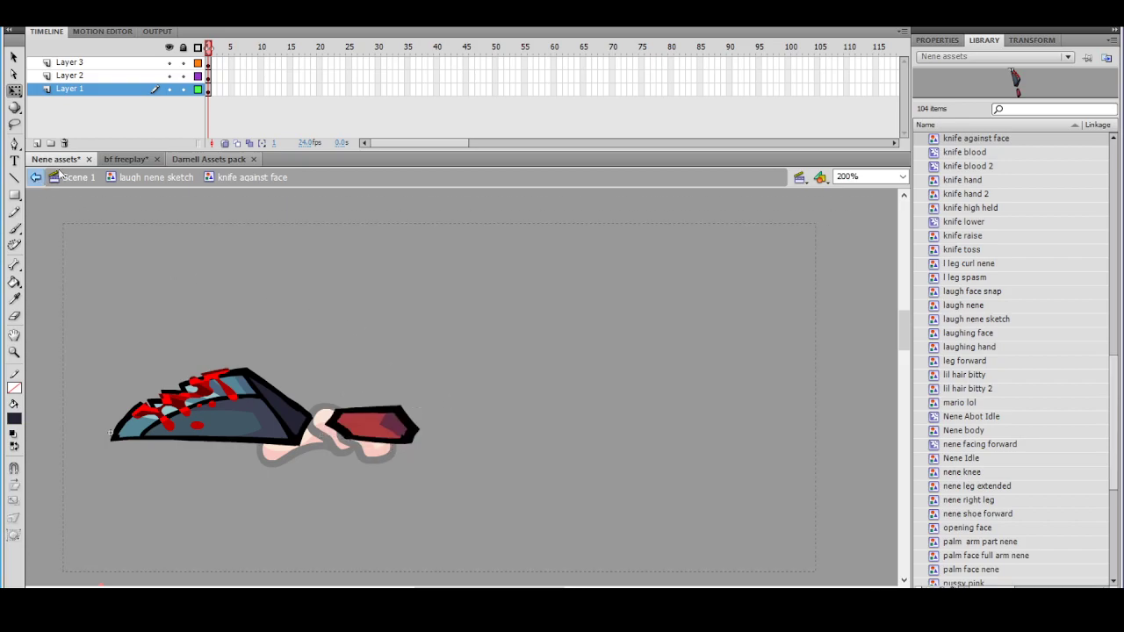
Return to the laugh nene sketch and rotate the whole knife a little further clockwise behind the fingers
double_click(434, 331)
click(481, 384)
drag(485, 381, 442, 396)
ctrl+alt+click(452, 386)
ctrl+alt+click(462, 385)
ctrl+click(441, 396)
mouse_move(347, 52)
mouse_down()
mouse_move(323, 53)
mouse_move(336, 65)
mouse_move(325, 74)
mouse_move(348, 81)
mouse_up()
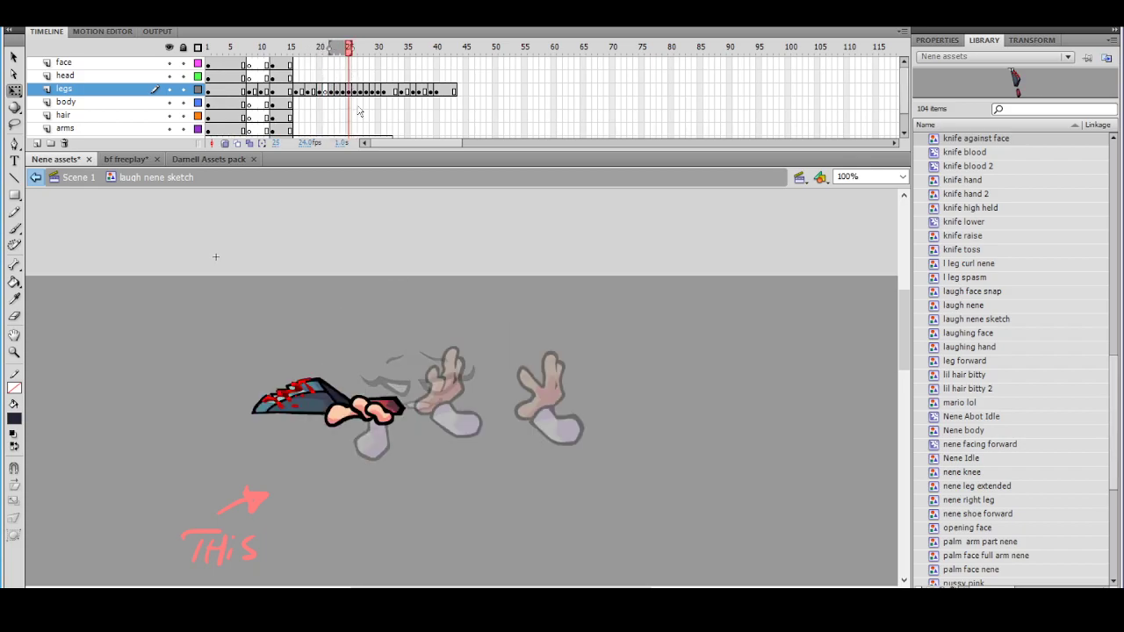
drag(433, 399, 398, 402)
ctrl+click(394, 393)
click(392, 398)
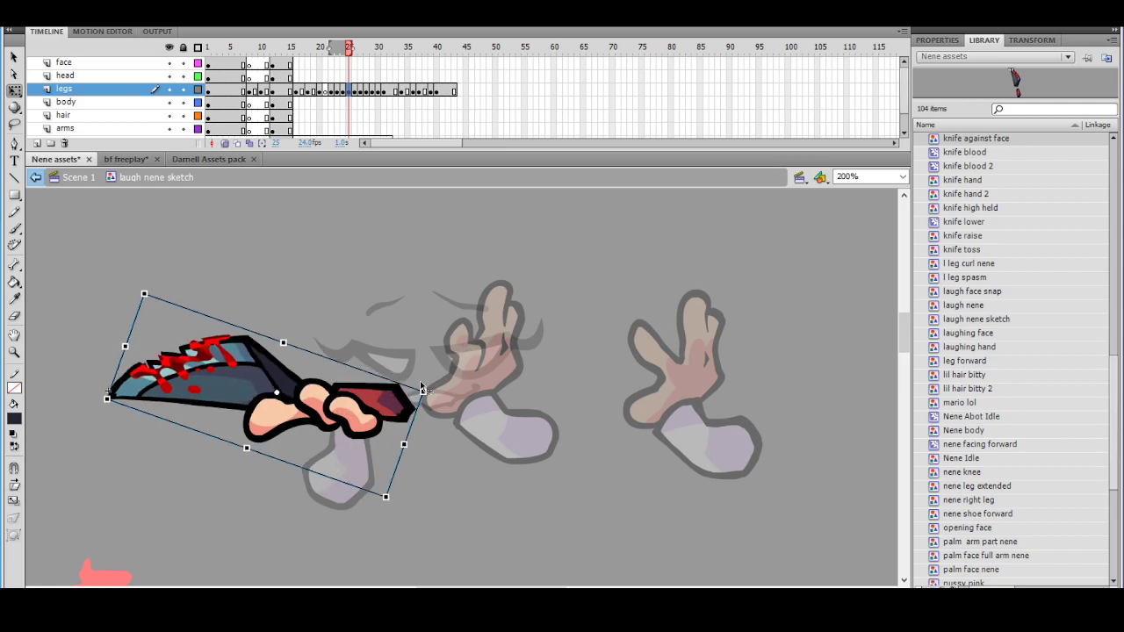
click(447, 379)
Examine the knife's fit in the gripping fingers at frame 25 and compare it with the neighbouring frames
key(ctrl+minus)
drag(549, 334, 485, 353)
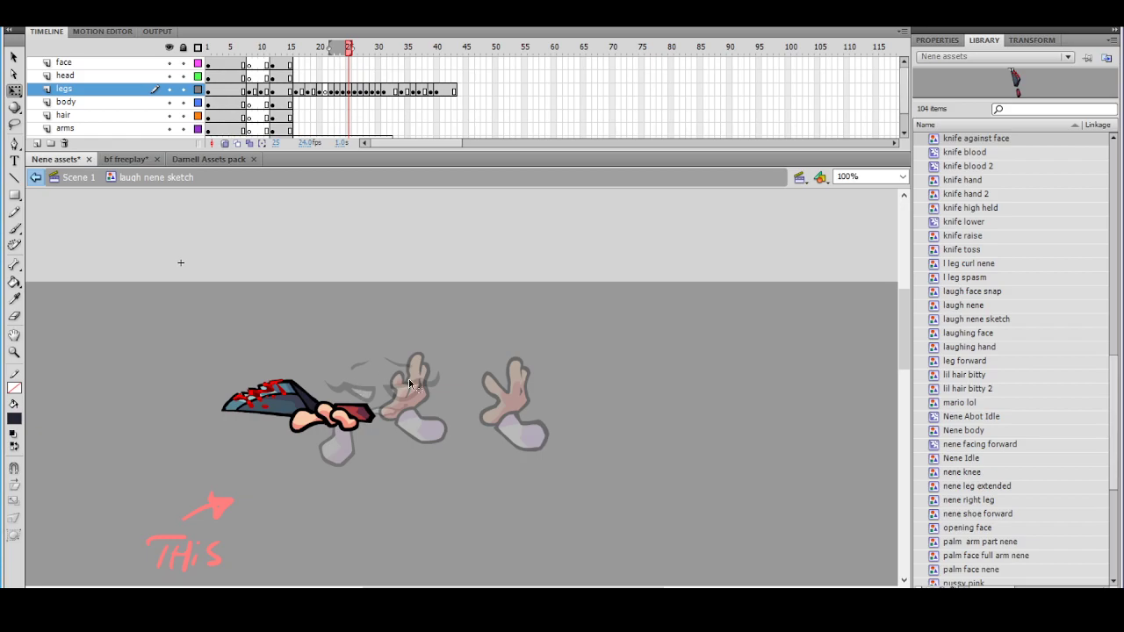
key(ctrl+equal)
click(378, 411)
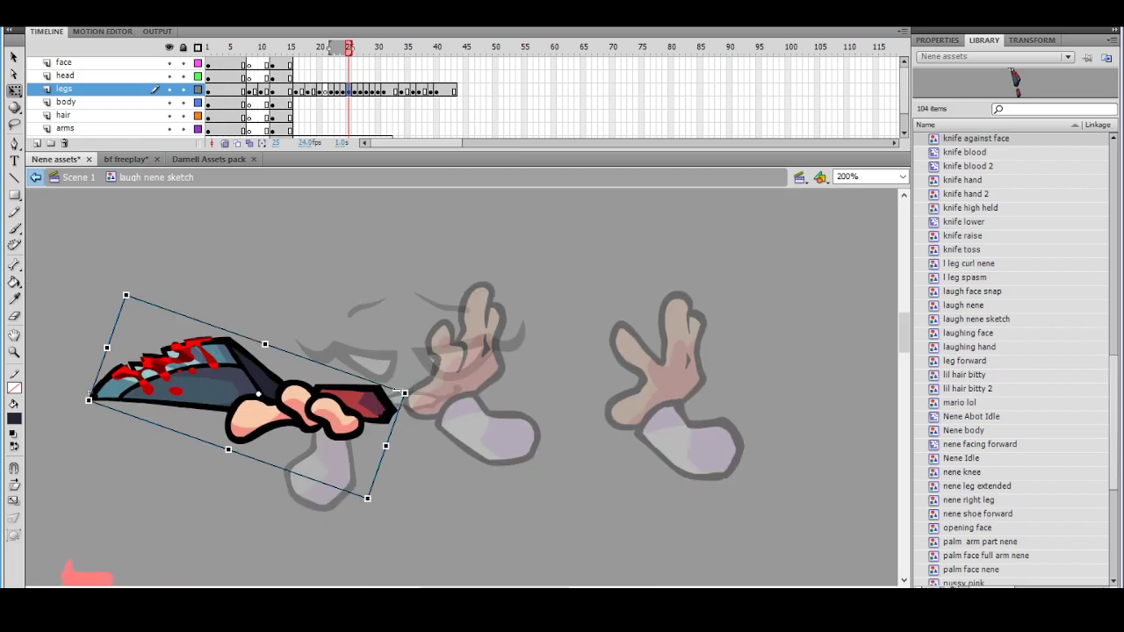
click(412, 309)
key(ctrl+minus)
drag(469, 309, 460, 304)
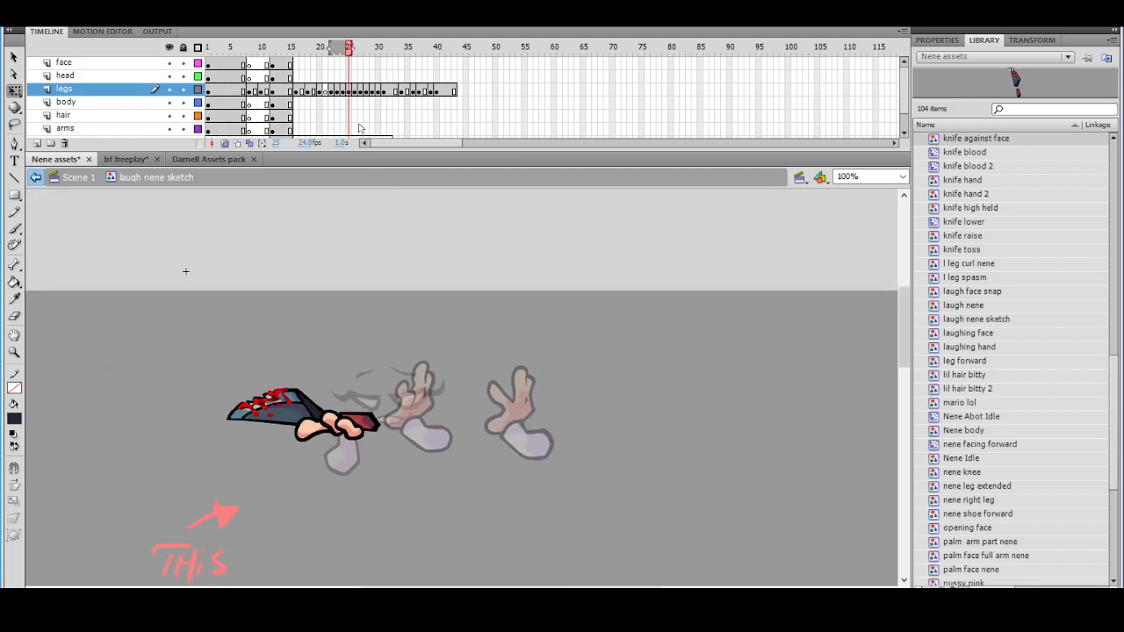
mouse_move(323, 99)
mouse_down()
mouse_move(296, 91)
mouse_move(348, 104)
mouse_move(291, 91)
mouse_move(356, 93)
mouse_move(350, 101)
mouse_up()
key(period)
key(period)
key(period)
key(period)
key(period)
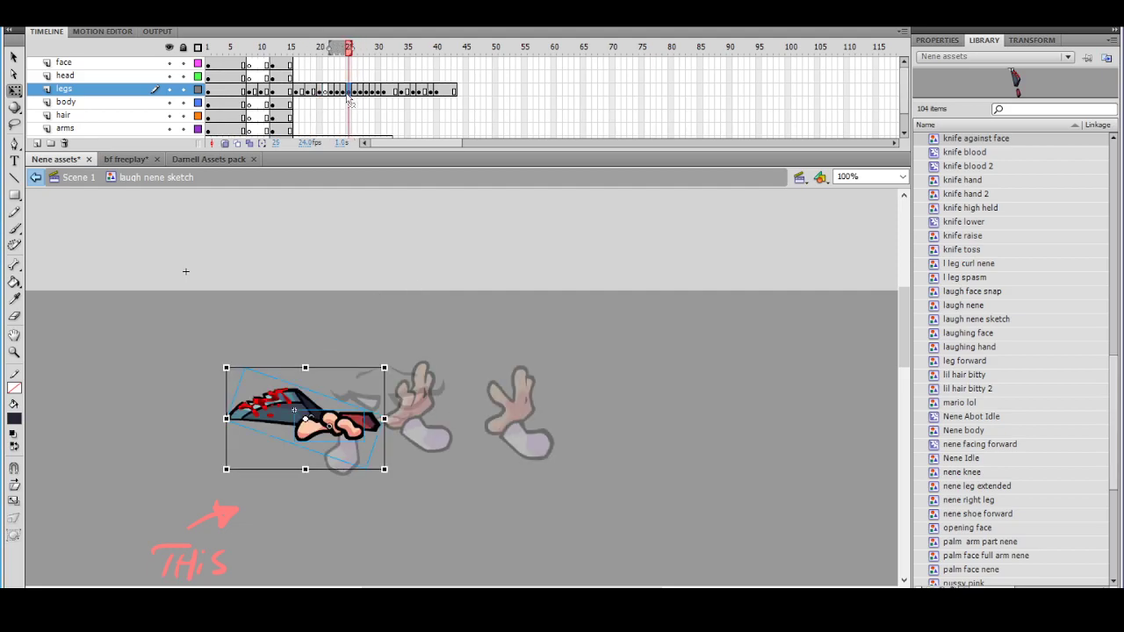
Copy the knife and gripping fingers from frame 25, go to frame 17 of the legs layer, and turn off onion skinning
right_click(346, 433)
click(373, 168)
click(297, 98)
click(320, 94)
click(307, 98)
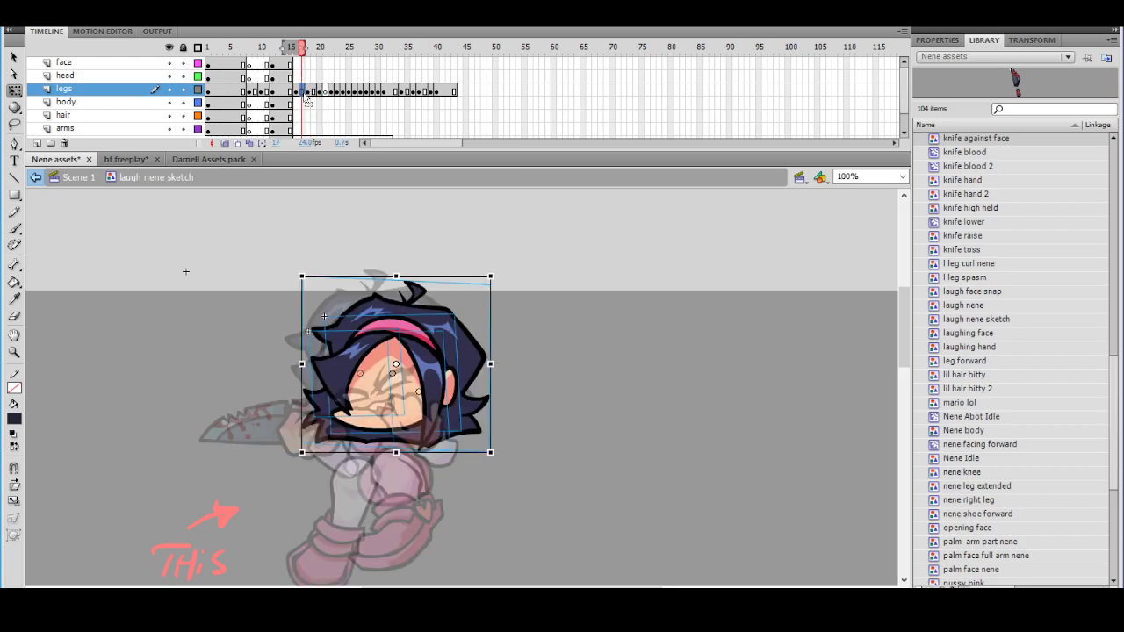
right_click(301, 94)
click(282, 189)
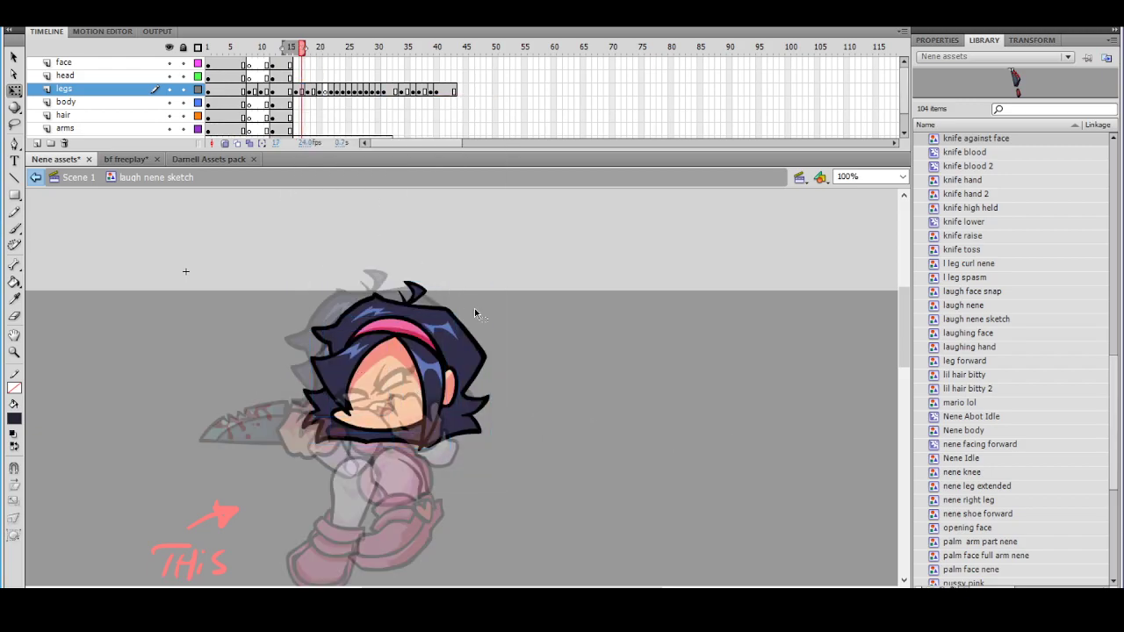
click(225, 144)
Paste the knife and fingers in place over the head in frame 17, then rotate and position them along the chin
right_click(484, 238)
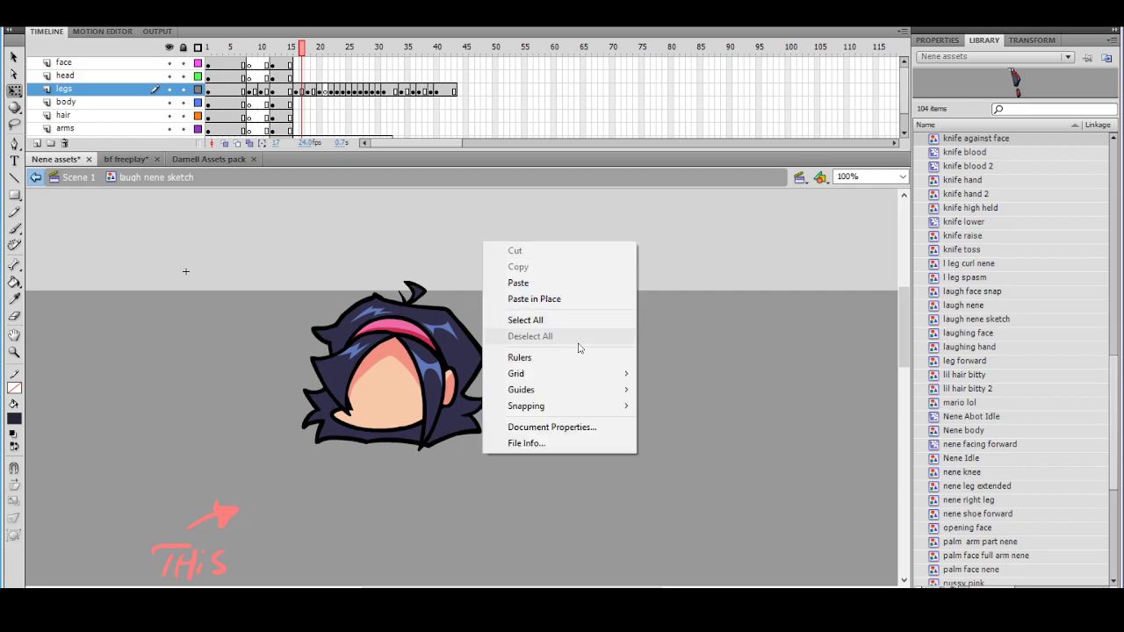
click(562, 299)
drag(392, 364, 404, 388)
drag(365, 437, 379, 431)
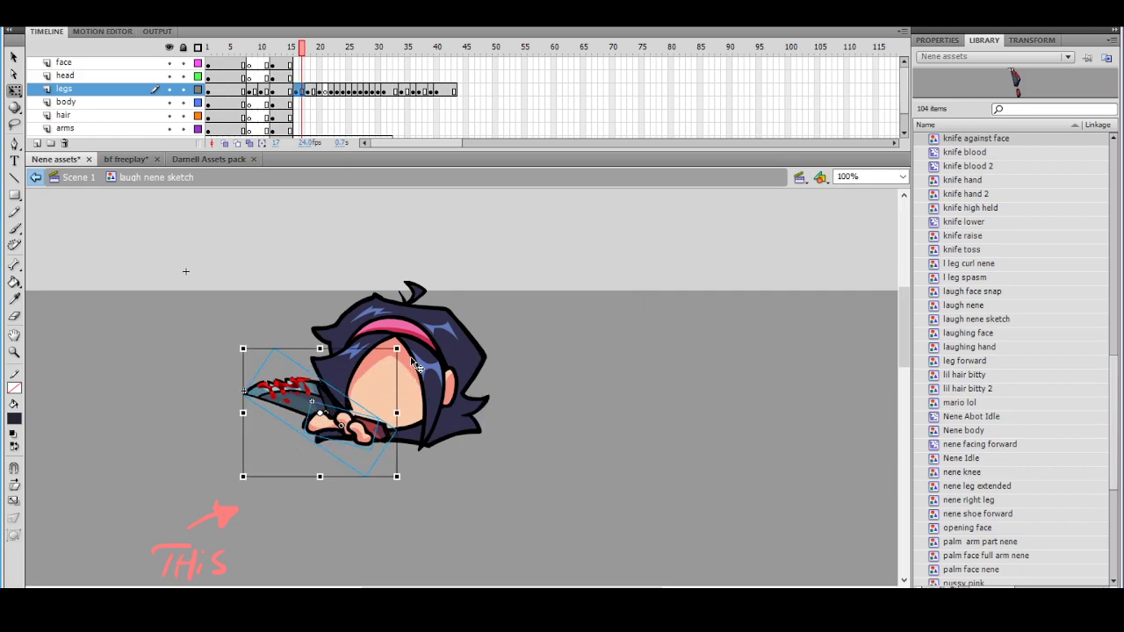
drag(404, 344, 445, 348)
click(513, 315)
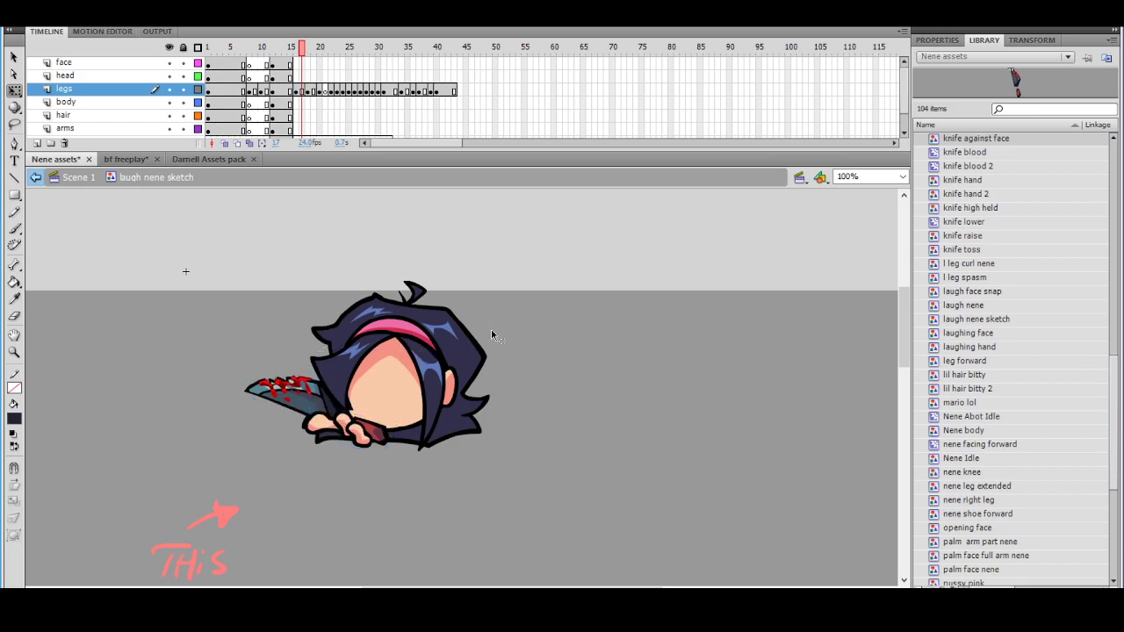
Check the knife pose against the face, then delete the pasted knife and fingers from frame 17
ctrl+click(437, 377)
ctrl+shift+click(423, 391)
ctrl+shift+click(446, 394)
ctrl+click(460, 384)
scroll(465, 391, up, 1)
scroll(465, 391, down, 1)
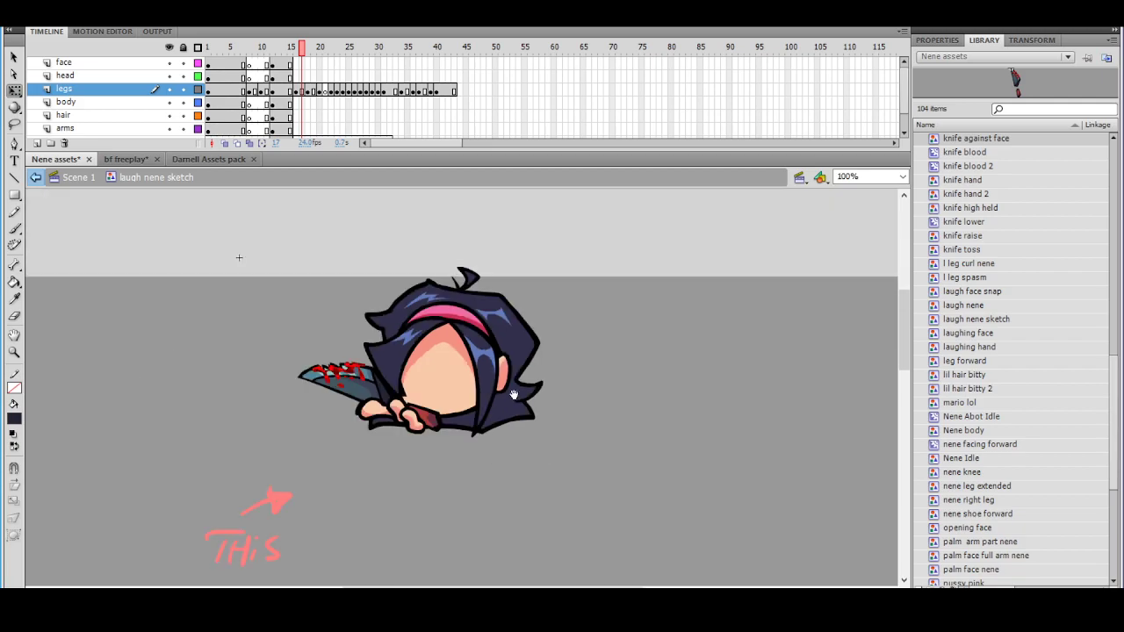
click(387, 423)
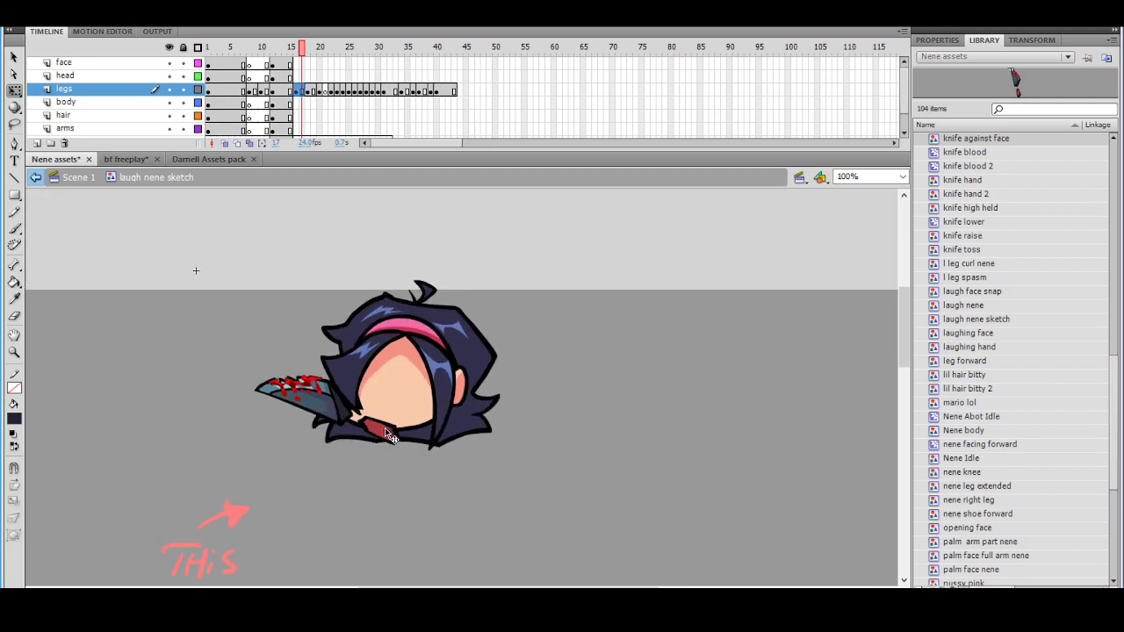
key(Delete)
Examine the hand and face parts stored in frames 22 to 25 of the legs layer
mouse_move(304, 57)
mouse_down()
mouse_move(298, 66)
mouse_move(394, 80)
mouse_move(344, 85)
mouse_up()
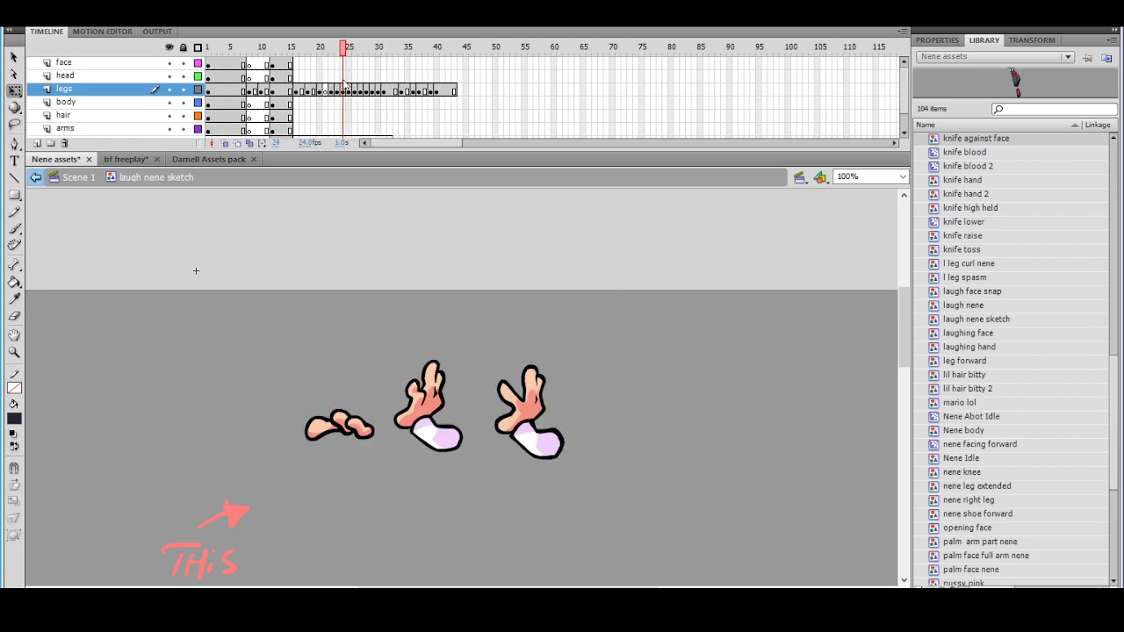
click(436, 388)
right_click(435, 391)
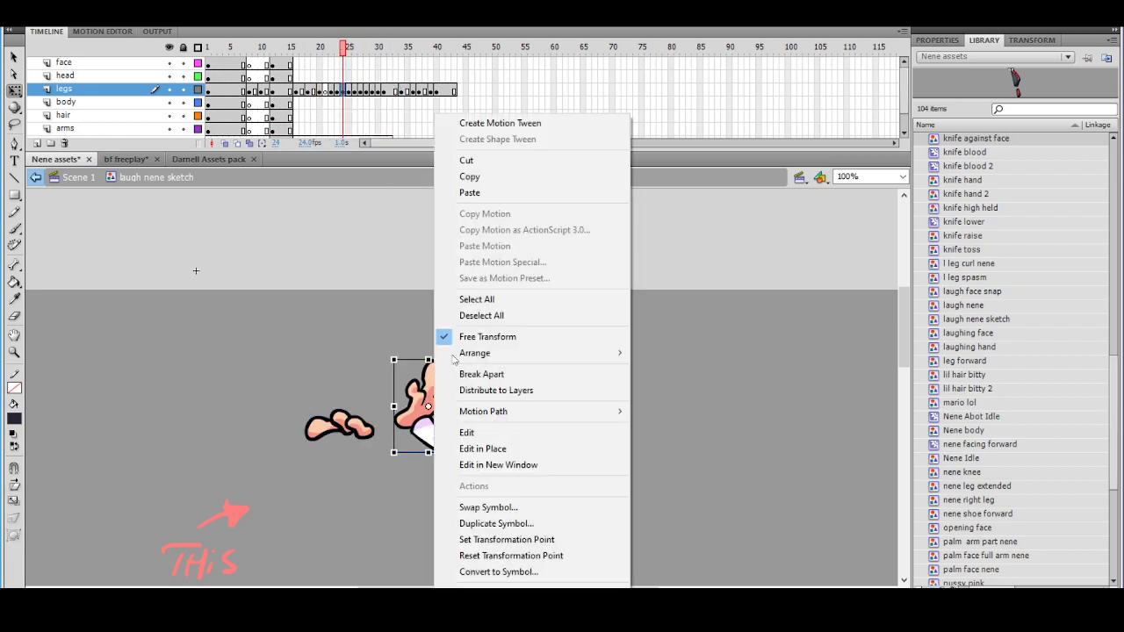
click(470, 192)
click(339, 91)
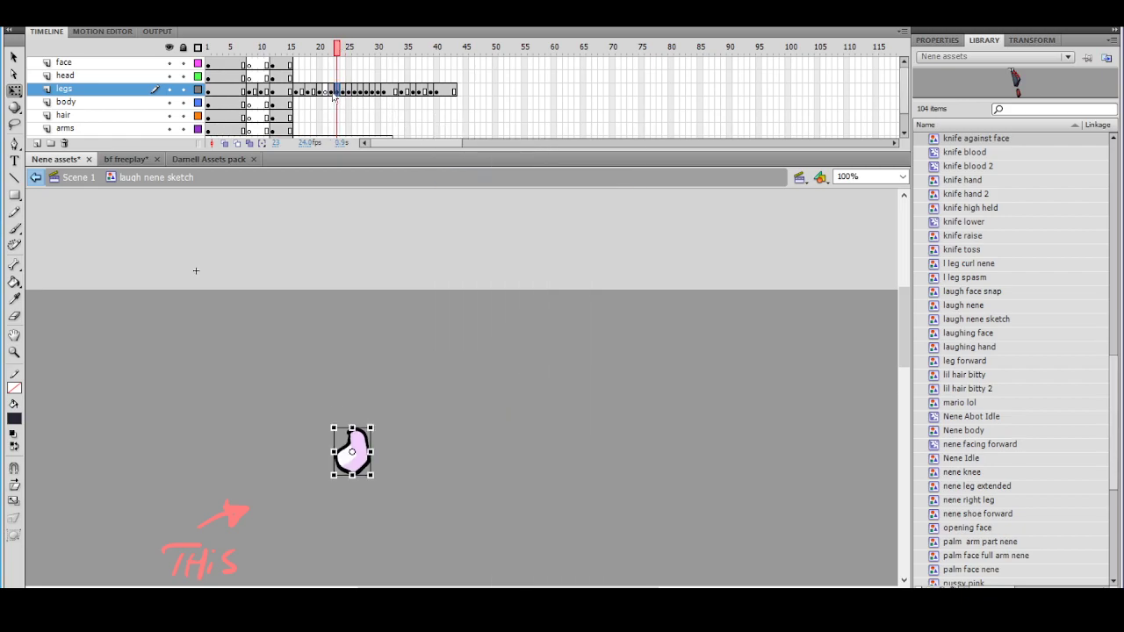
click(332, 94)
click(348, 93)
click(337, 92)
click(332, 92)
Convert all the facial features in frame 22 into a graphic symbol named "segs face nene"
click(471, 386)
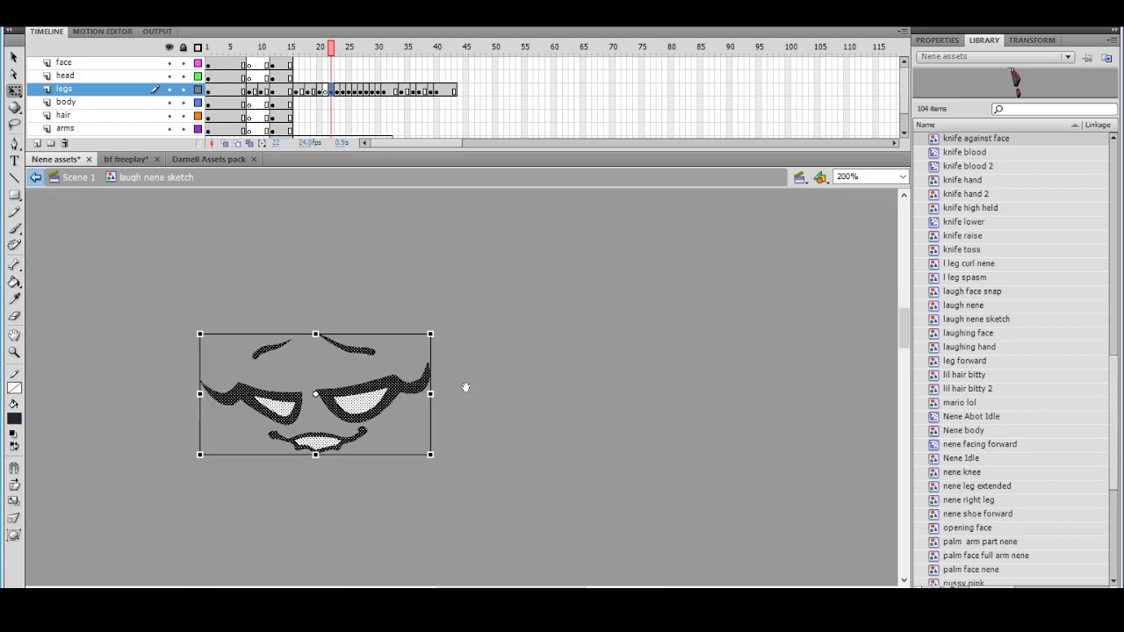
click(430, 400)
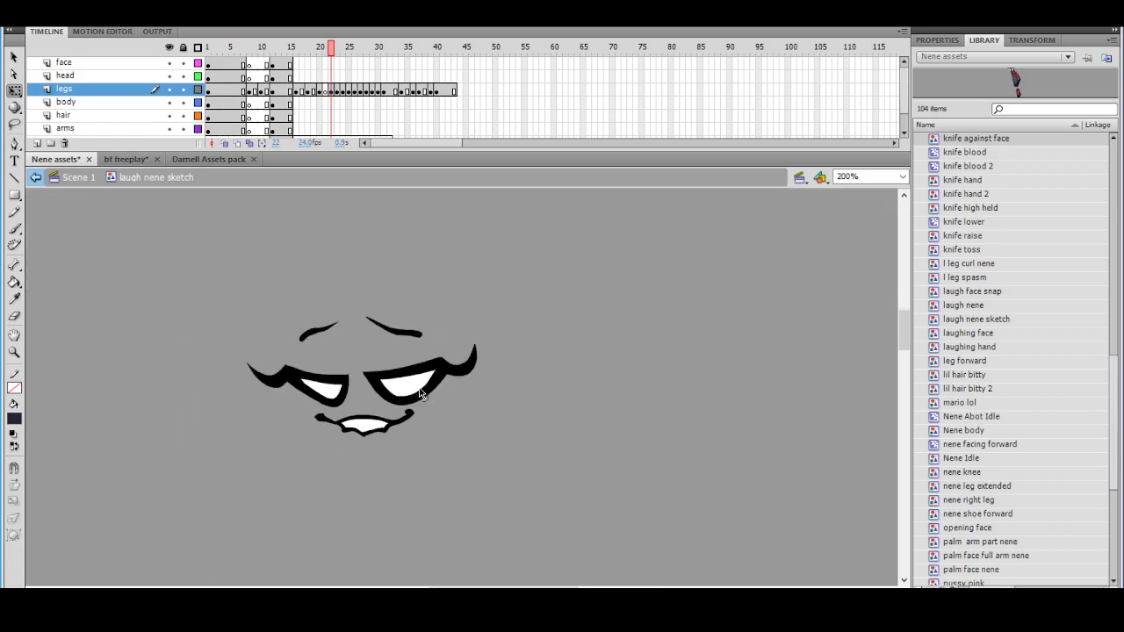
mouse_move(216, 260)
mouse_down()
mouse_move(394, 358)
mouse_move(542, 538)
mouse_up()
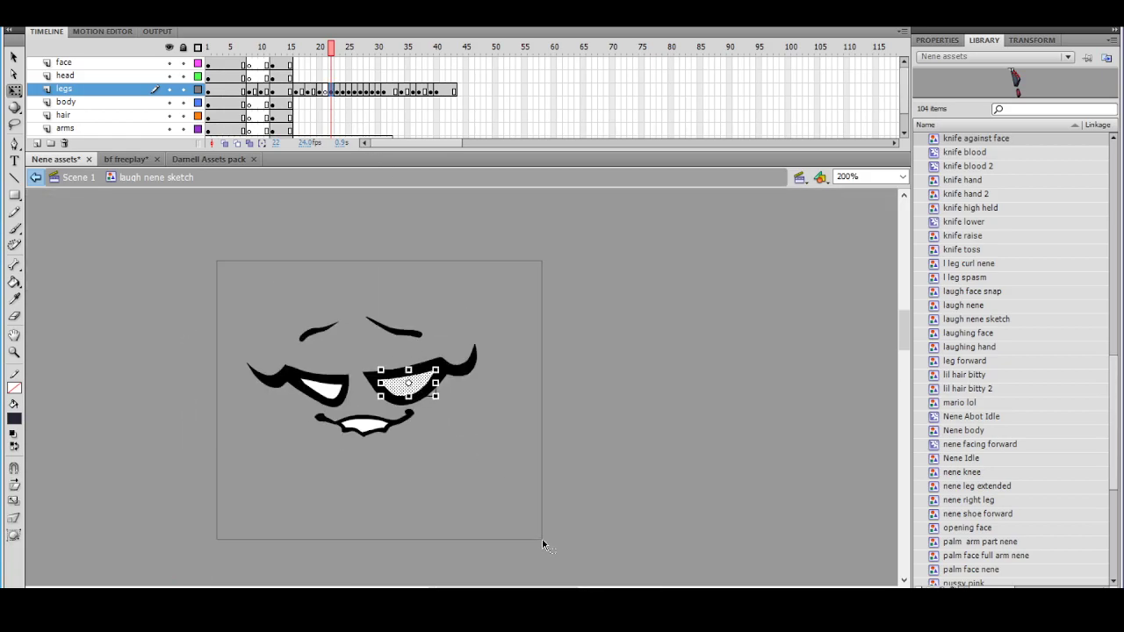
right_click(428, 381)
click(465, 361)
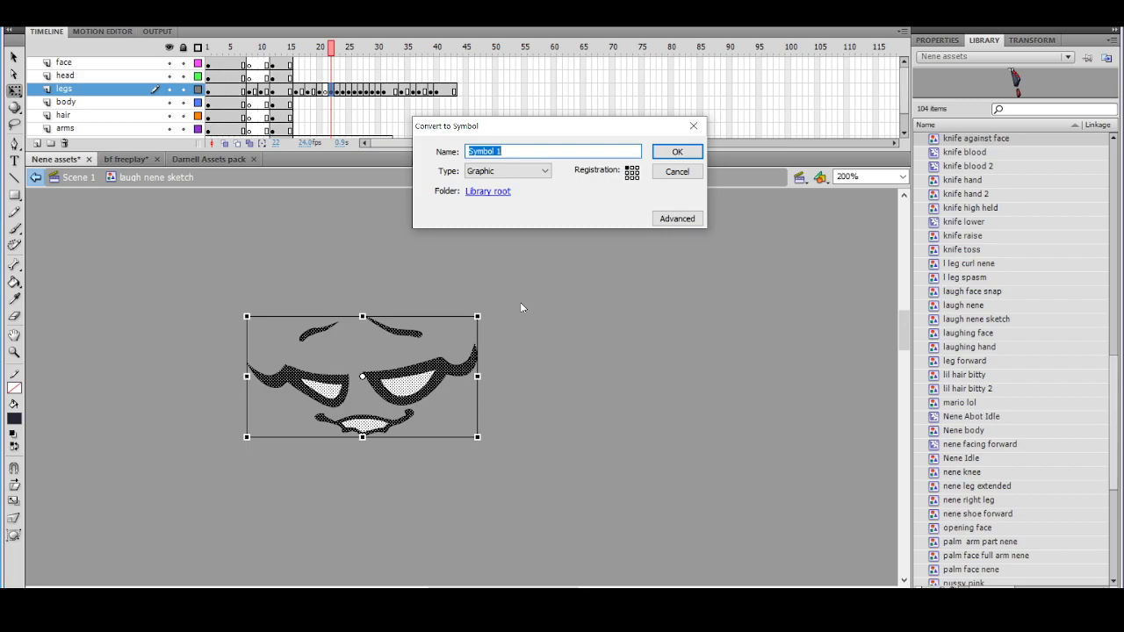
text(e)
text(se)
key(Return)
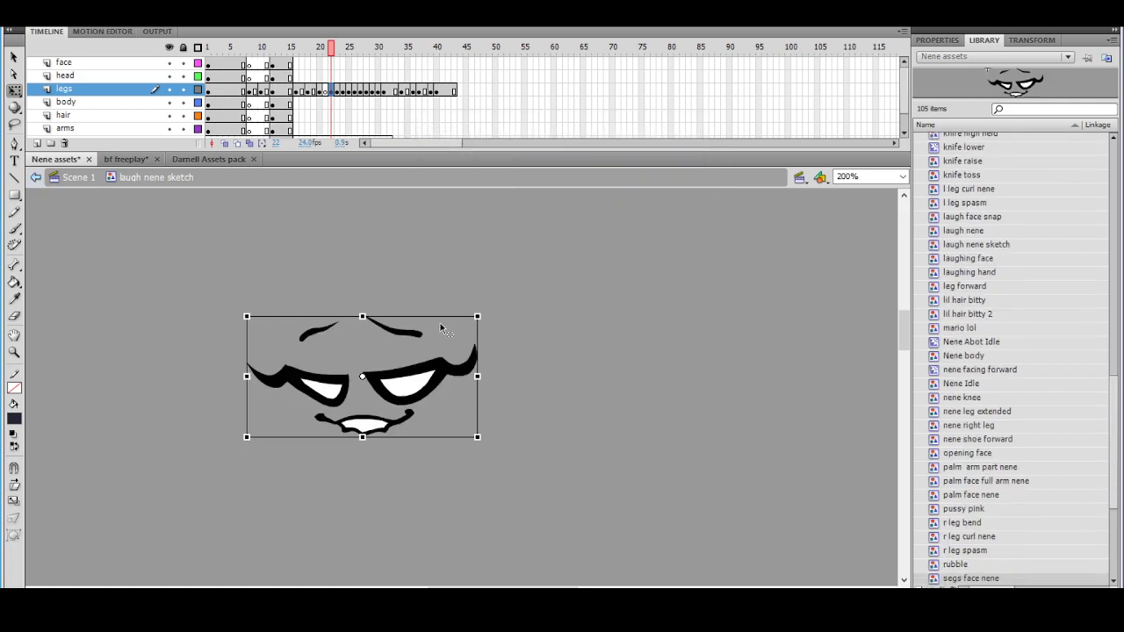
Copy the segs face nene symbol from frame 22 and paste it in place on the blank head in frame 17
right_click(411, 370)
click(458, 177)
click(302, 90)
right_click(639, 297)
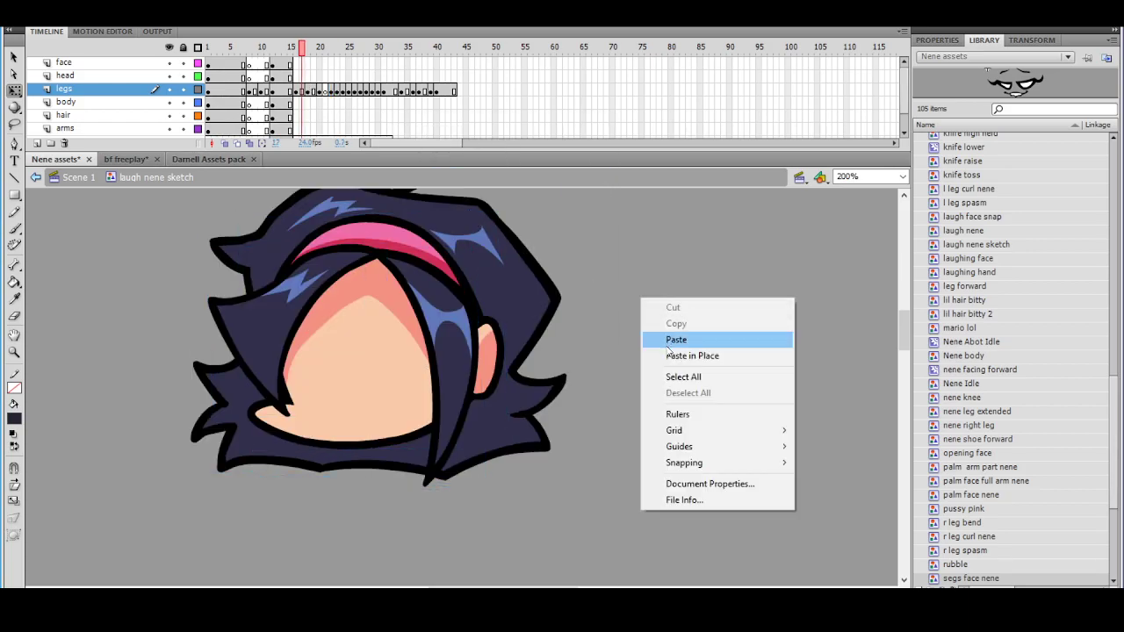
click(667, 354)
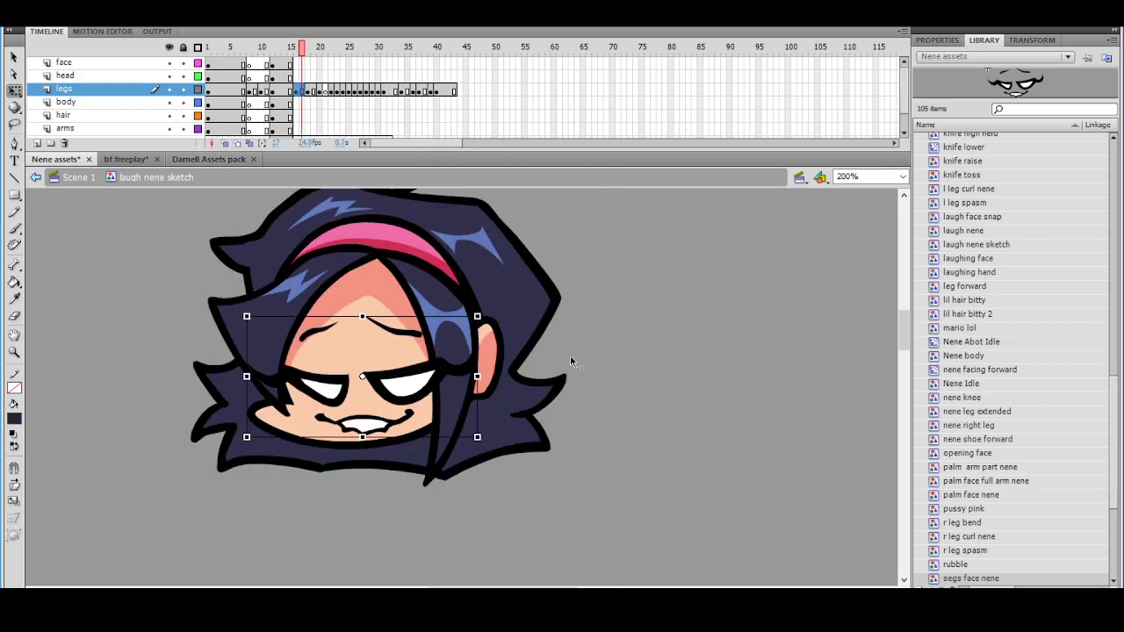
Open the segs face nene symbol, select all its facial features, and scale them down slightly to fit the head
double_click(438, 385)
click(630, 306)
click(457, 370)
drag(458, 379, 513, 400)
key(ctrl+equal)
key(ctrl+minus)
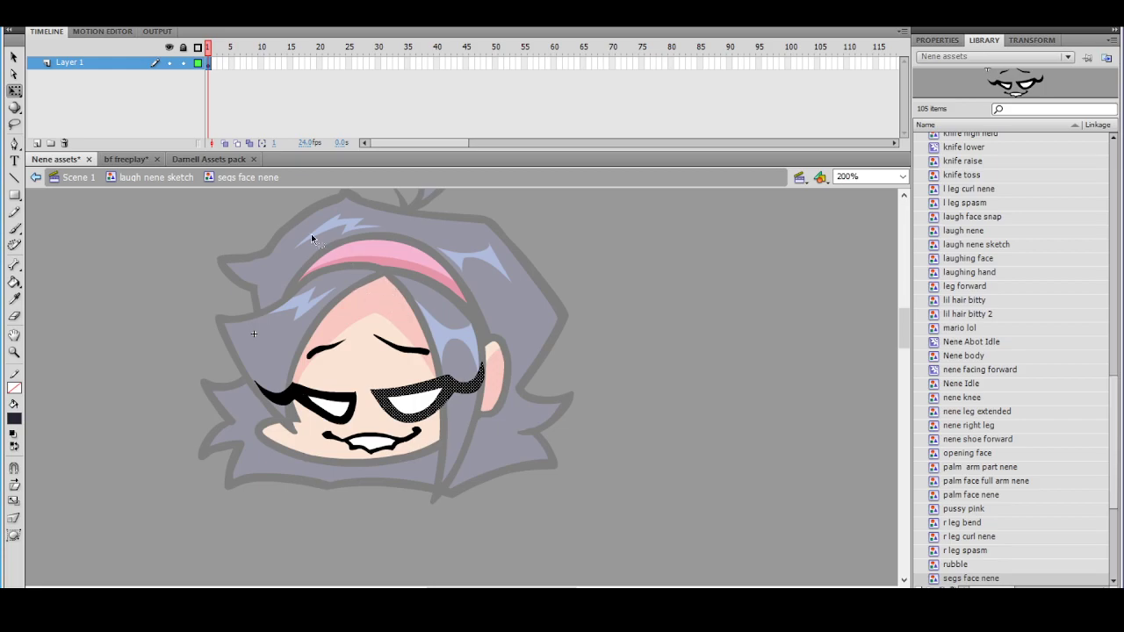
click(14, 90)
click(79, 91)
drag(216, 269, 553, 553)
click(14, 57)
click(14, 90)
drag(483, 336, 465, 347)
Nudge the scaled facial features right and down into position on the face, then return to the laugh nene sketch
key(Right)
key(Right)
key(Right)
key(Right)
key(Down)
key(Left)
key(Down)
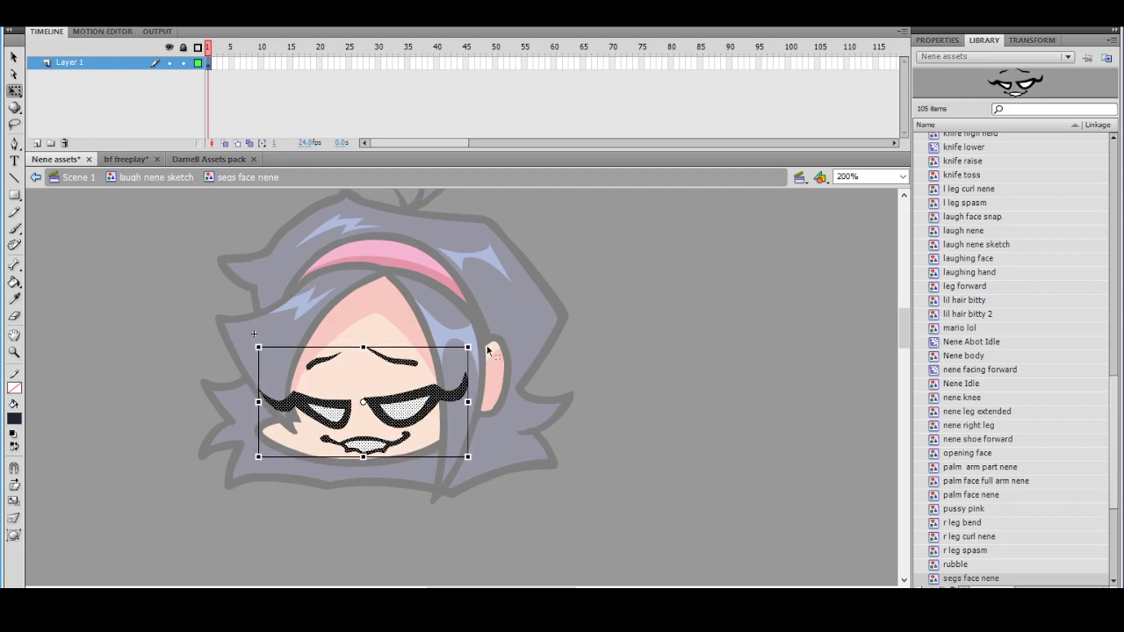
click(579, 331)
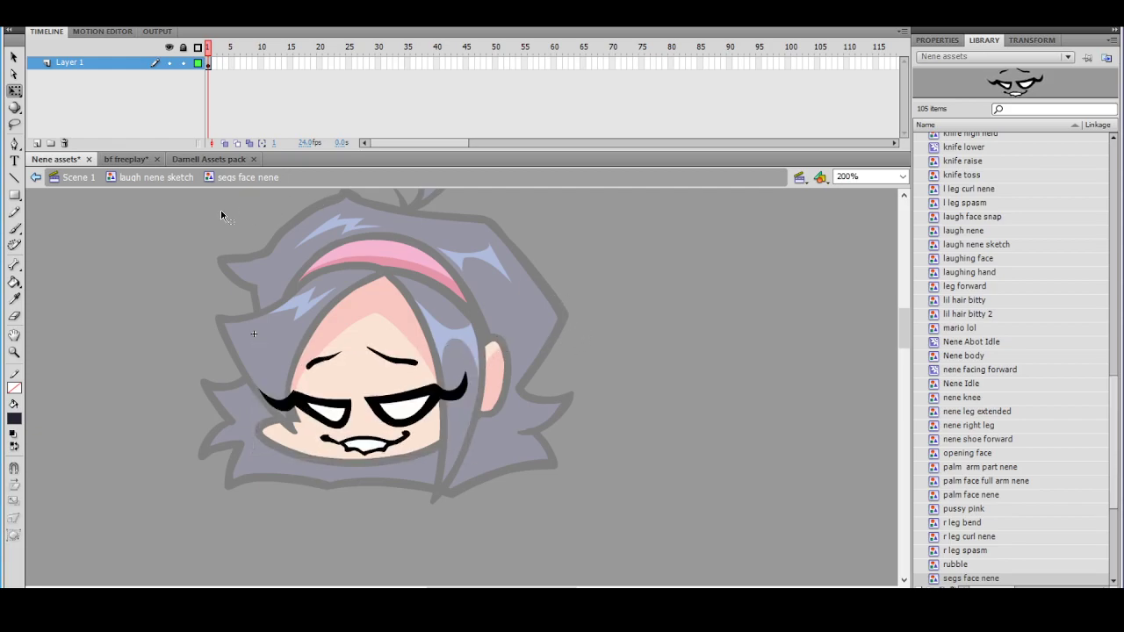
click(36, 178)
ctrl+shift+click(526, 354)
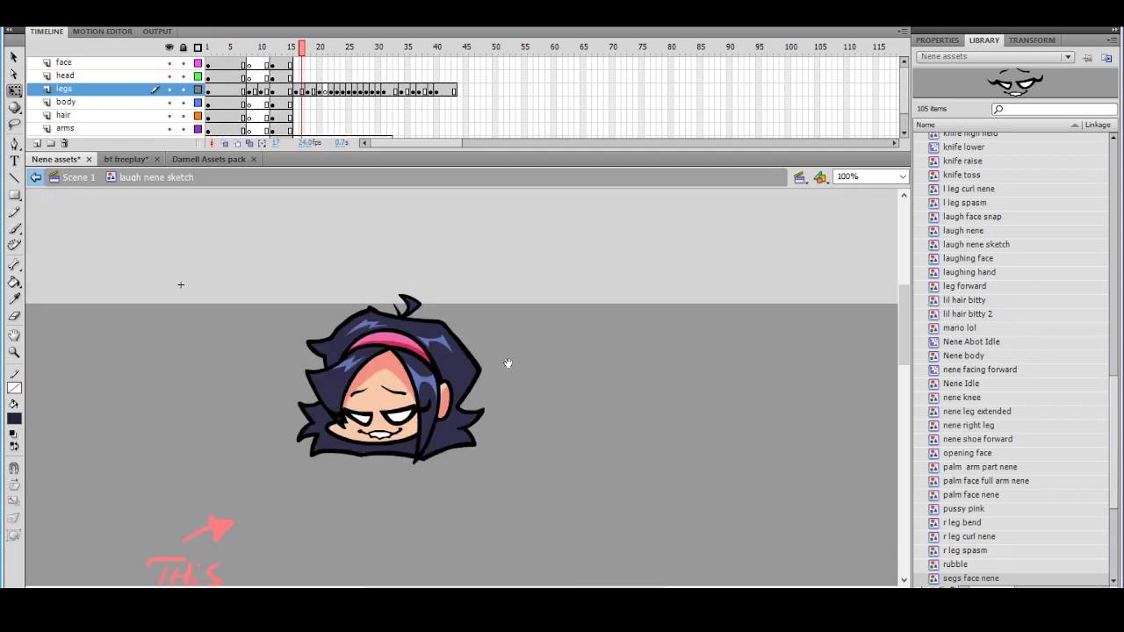
Nudge the segs face nene symbol slightly right and up on the head in frame 17
click(438, 403)
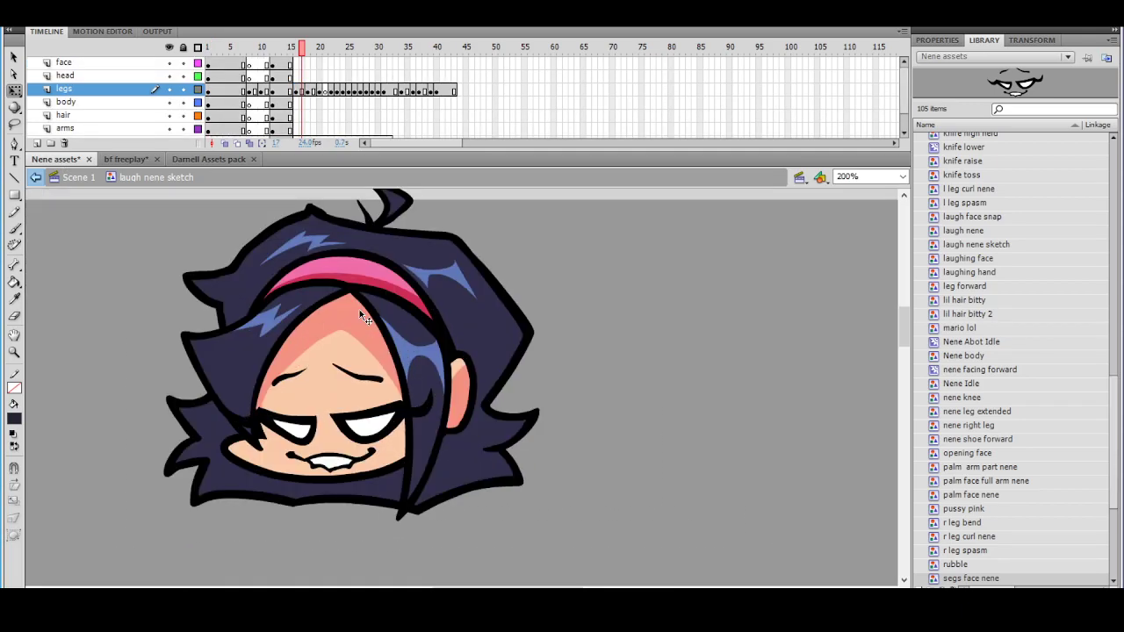
key(Right)
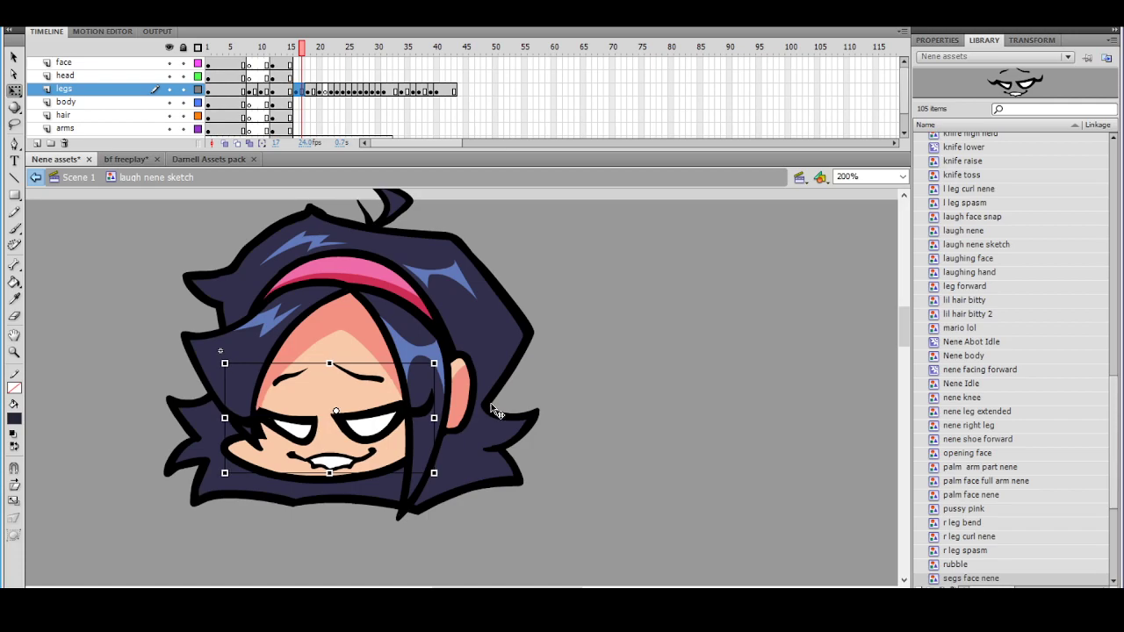
key(Up)
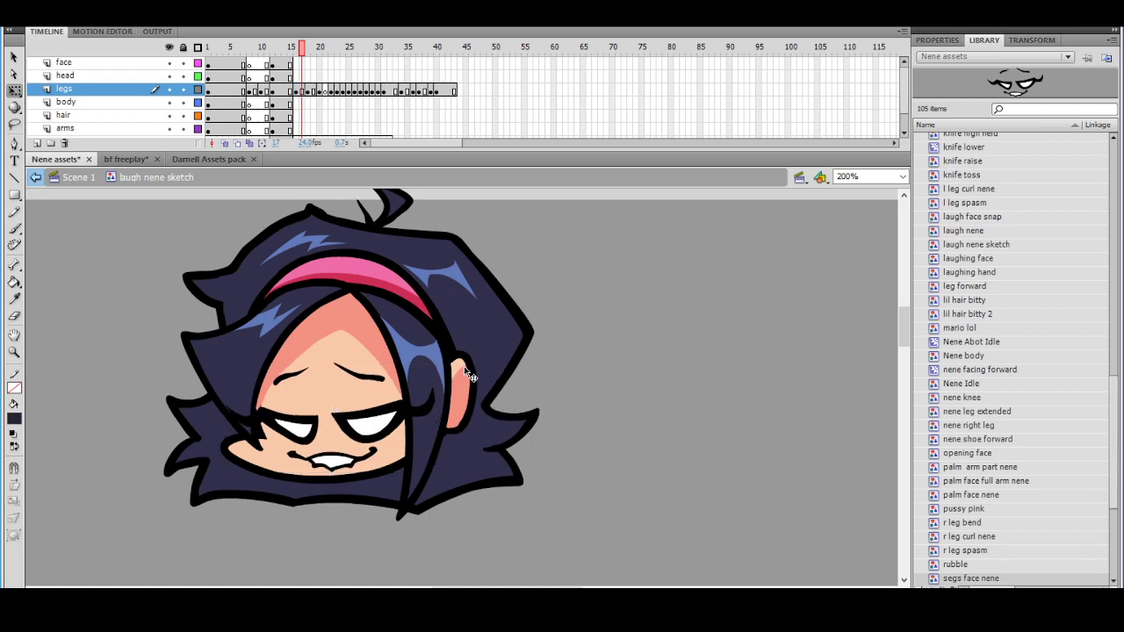
Inside the segs face nene symbol, select the outer lash of the left eye, shorten it horizontally, and return to the laugh nene sketch
double_click(350, 408)
ctrl+click(352, 409)
drag(361, 352, 348, 319)
click(14, 125)
mouse_move(253, 372)
mouse_down()
mouse_move(263, 335)
mouse_move(237, 299)
mouse_move(192, 381)
mouse_move(263, 386)
mouse_up()
click(14, 91)
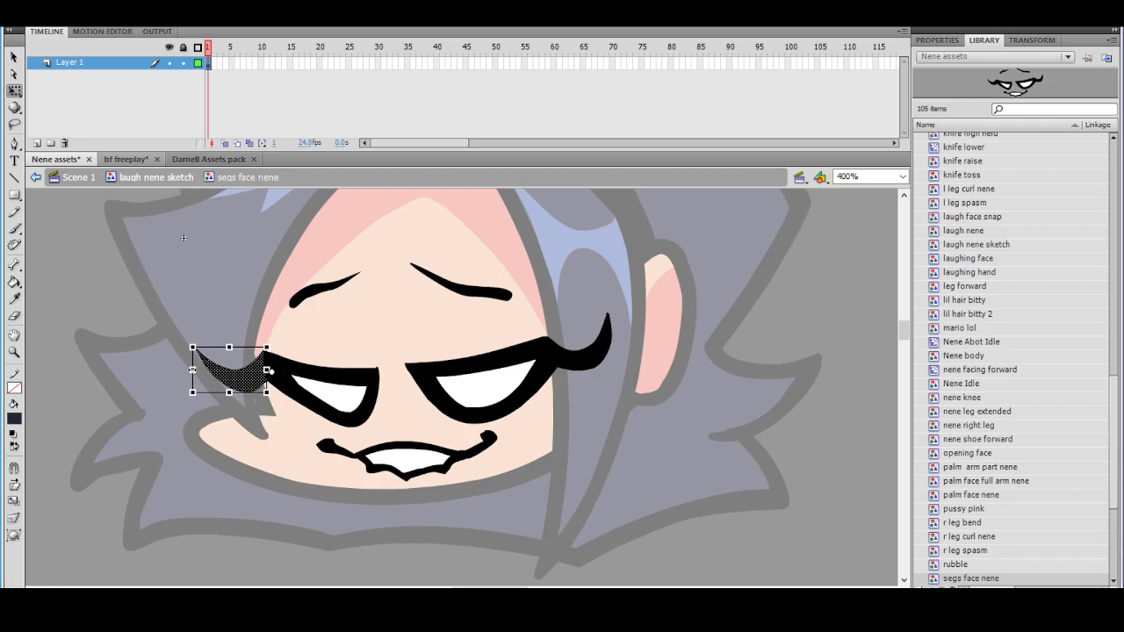
drag(192, 370, 208, 369)
click(330, 314)
ctrl+alt+click(515, 317)
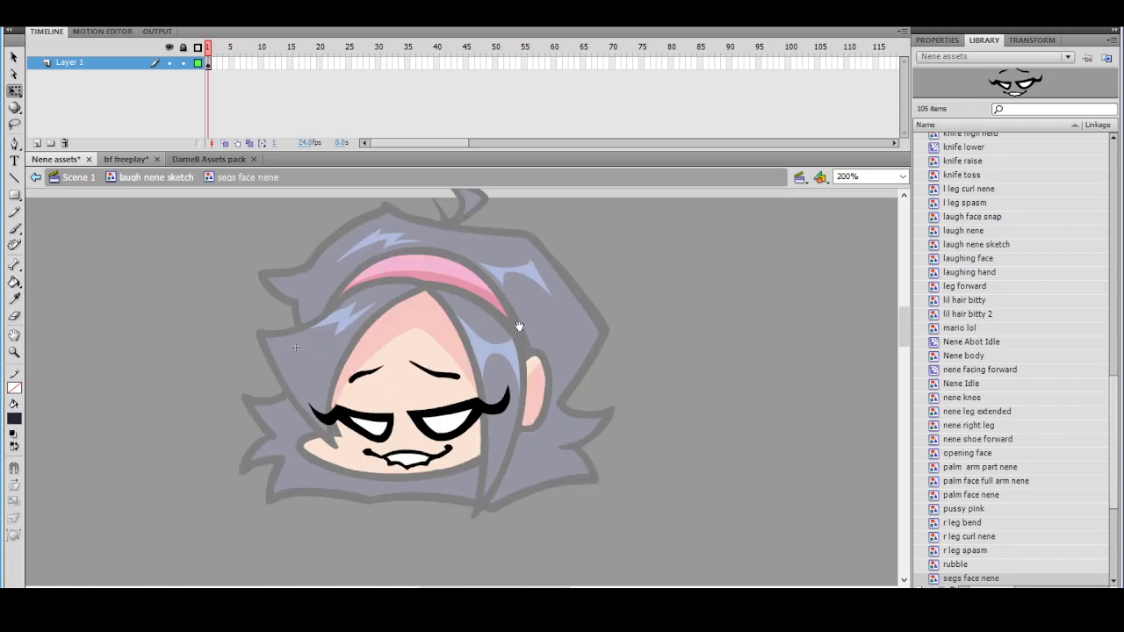
drag(520, 324, 431, 306)
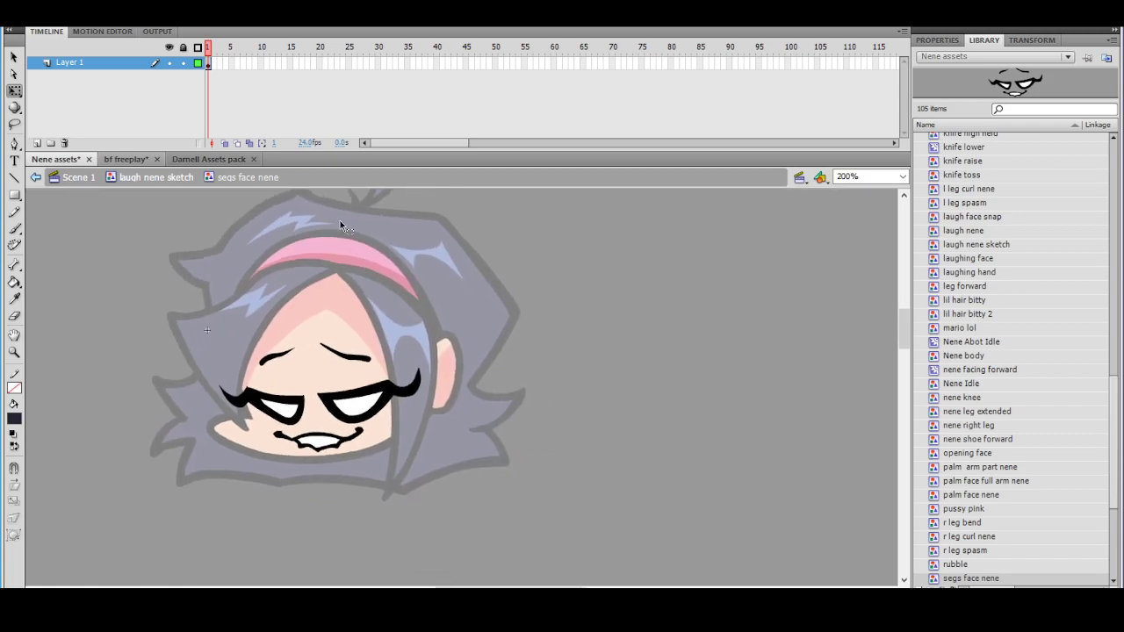
click(36, 179)
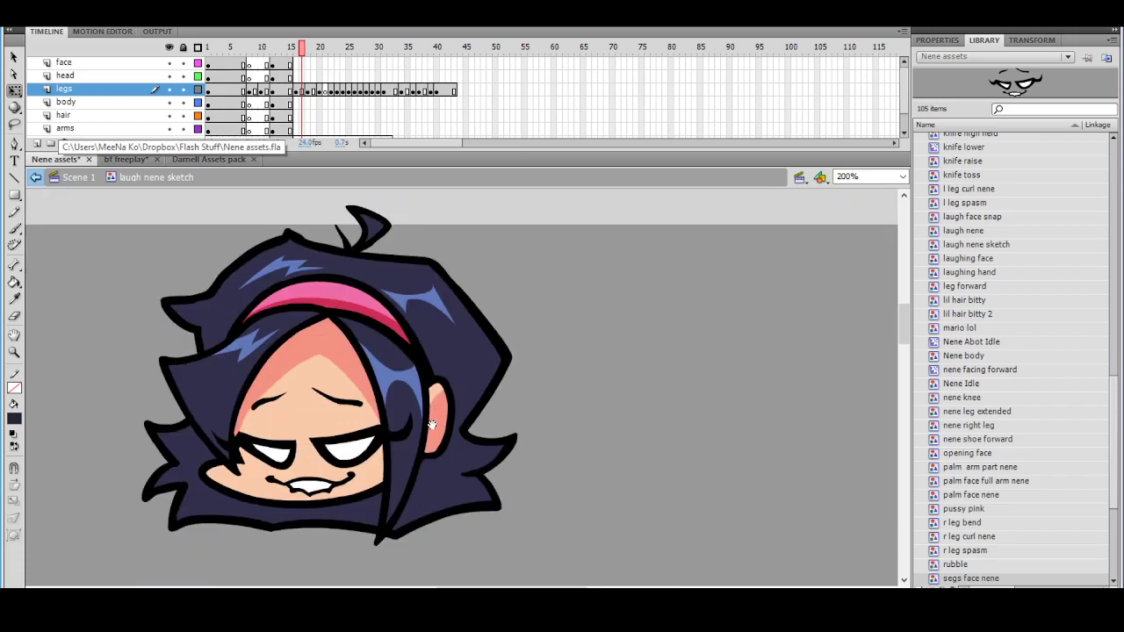
In frame 16, open the face symbol, narrow all its features slightly, nudge them left and down, and return to the laugh nene sketch
click(249, 47)
mouse_move(248, 59)
mouse_down()
mouse_move(284, 69)
mouse_move(227, 79)
mouse_move(371, 96)
mouse_move(297, 97)
mouse_up()
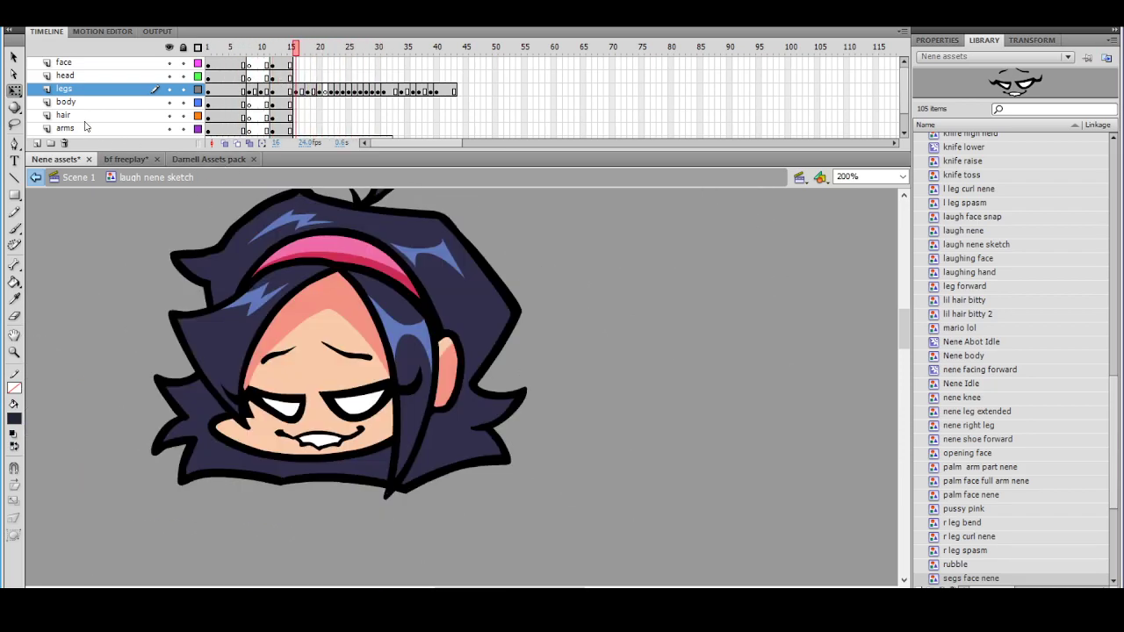
click(14, 90)
double_click(433, 360)
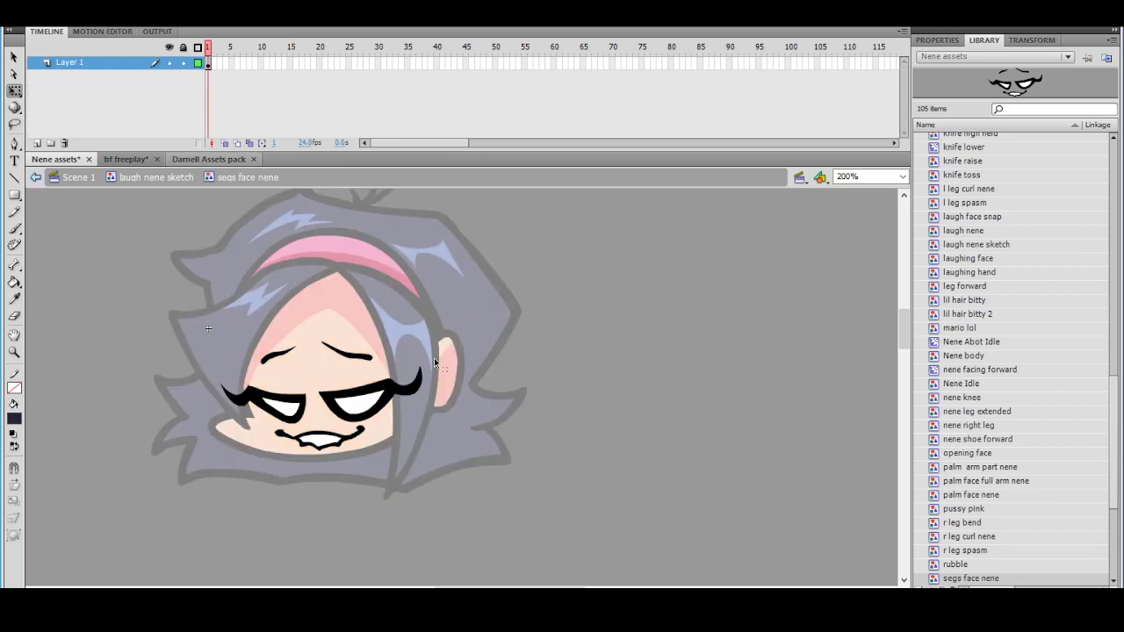
drag(179, 302, 492, 520)
drag(422, 396, 418, 400)
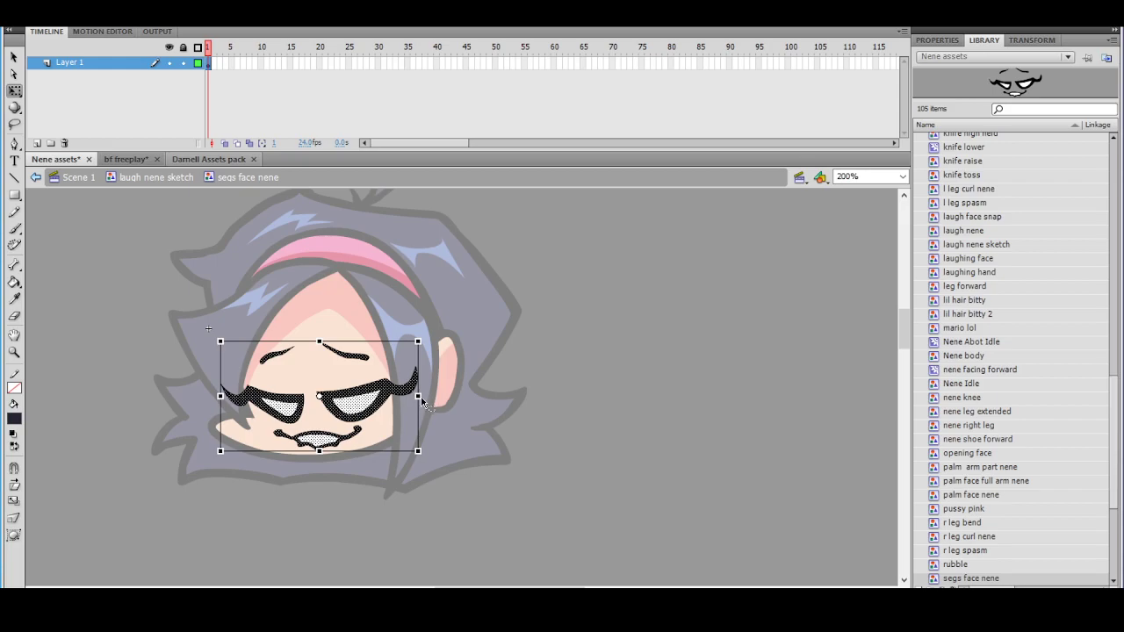
key(Left)
key(Down)
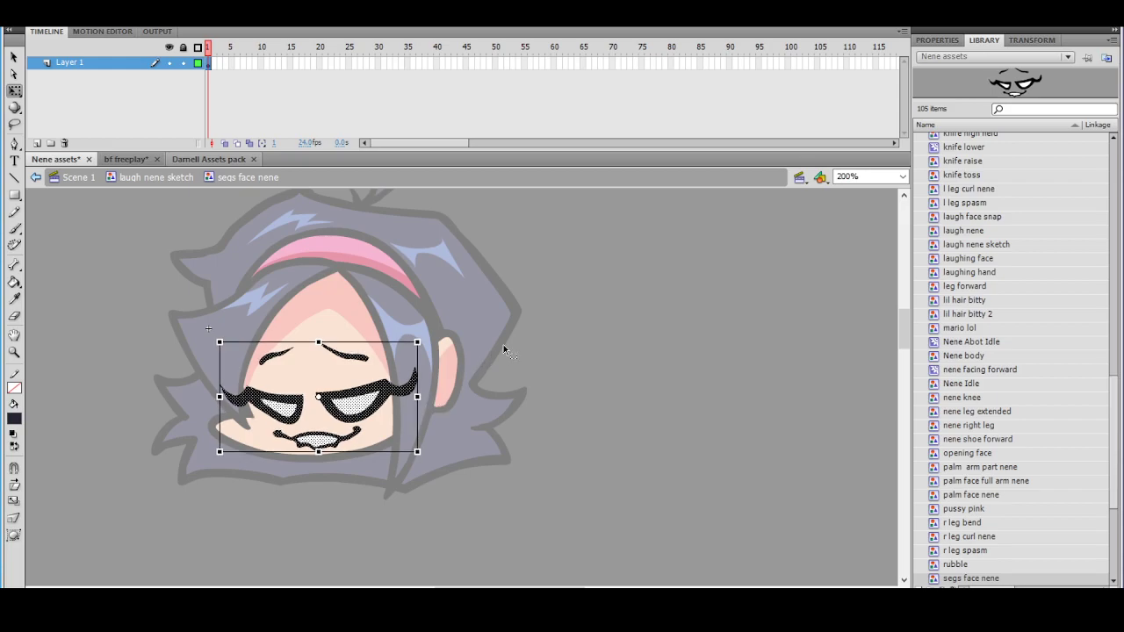
click(526, 335)
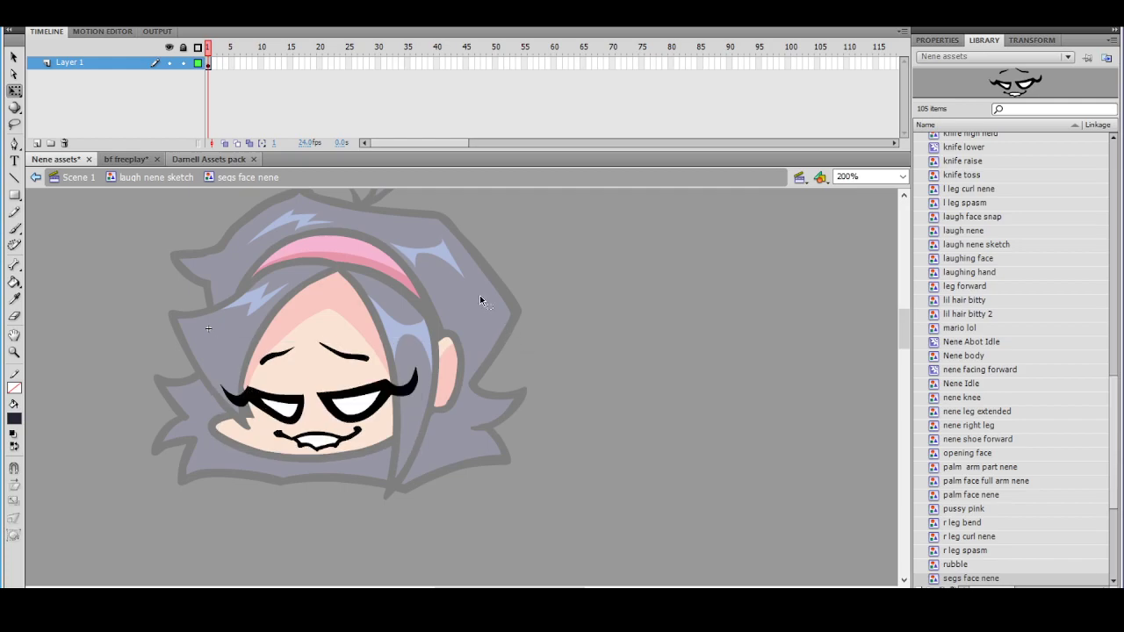
click(35, 177)
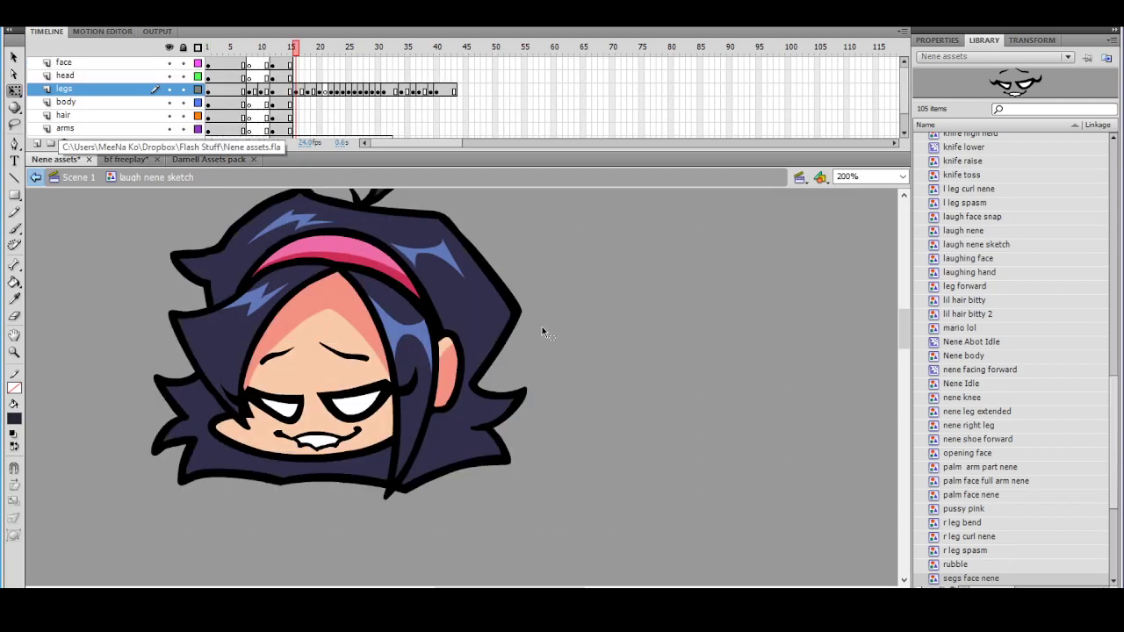
Inside the face symbol, thicken both eyebrows with an Expand Fill of 0.2 px, and return to the laugh nene sketch
ctrl+shift+click(412, 396)
ctrl+click(444, 388)
drag(446, 387, 374, 373)
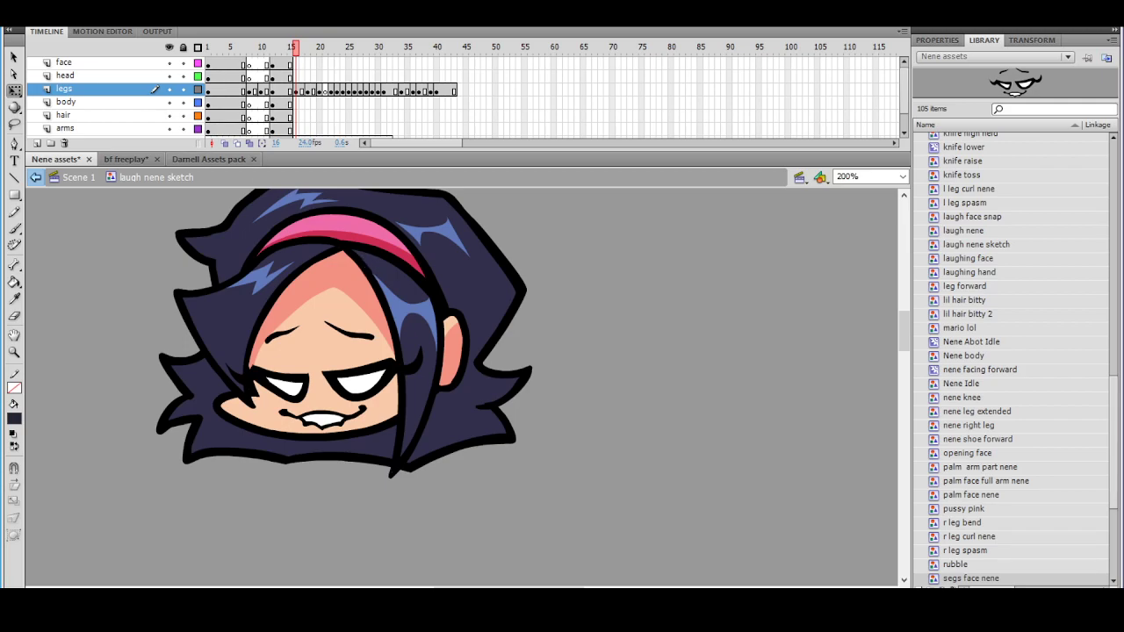
click(14, 57)
click(368, 379)
double_click(368, 380)
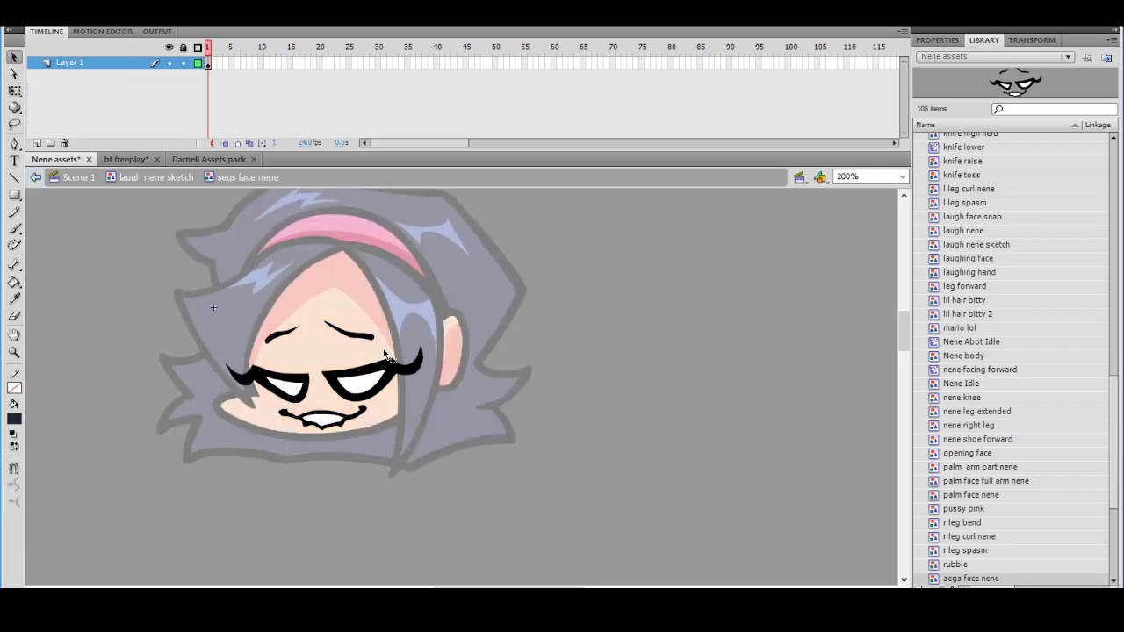
click(368, 334)
shift+click(281, 332)
click(178, 18)
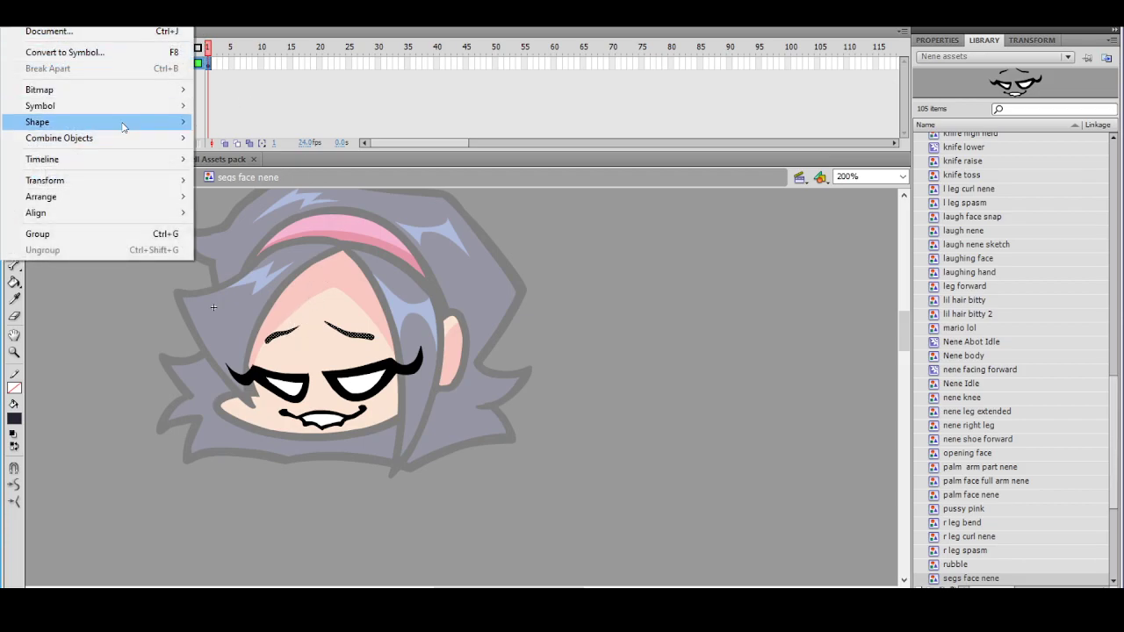
mouse_move(132, 122)
click(263, 189)
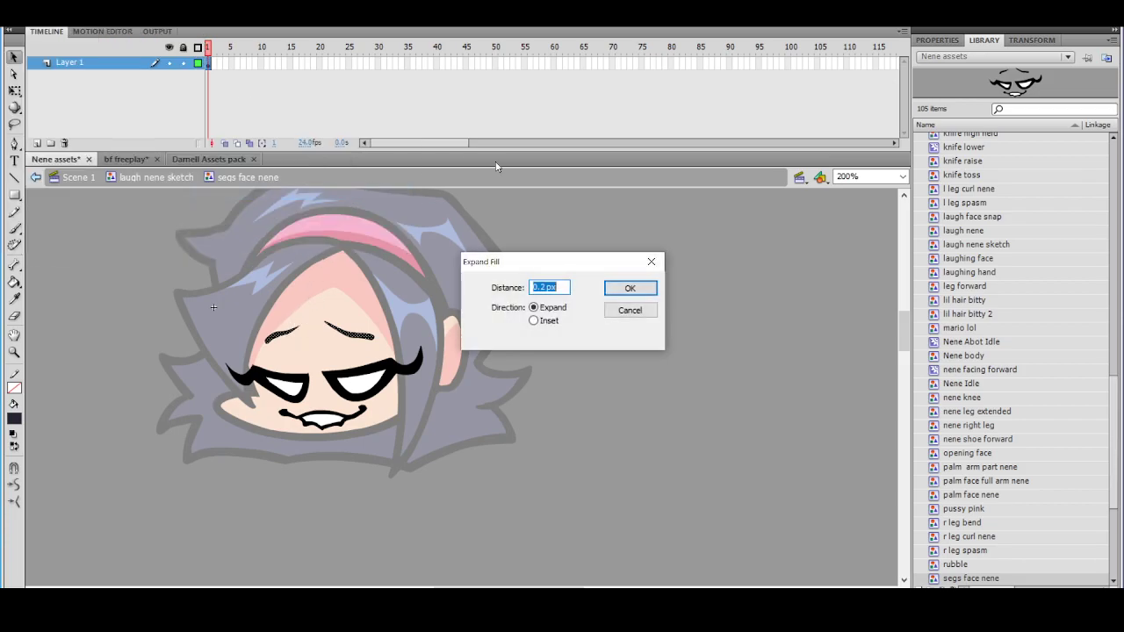
click(634, 289)
click(233, 96)
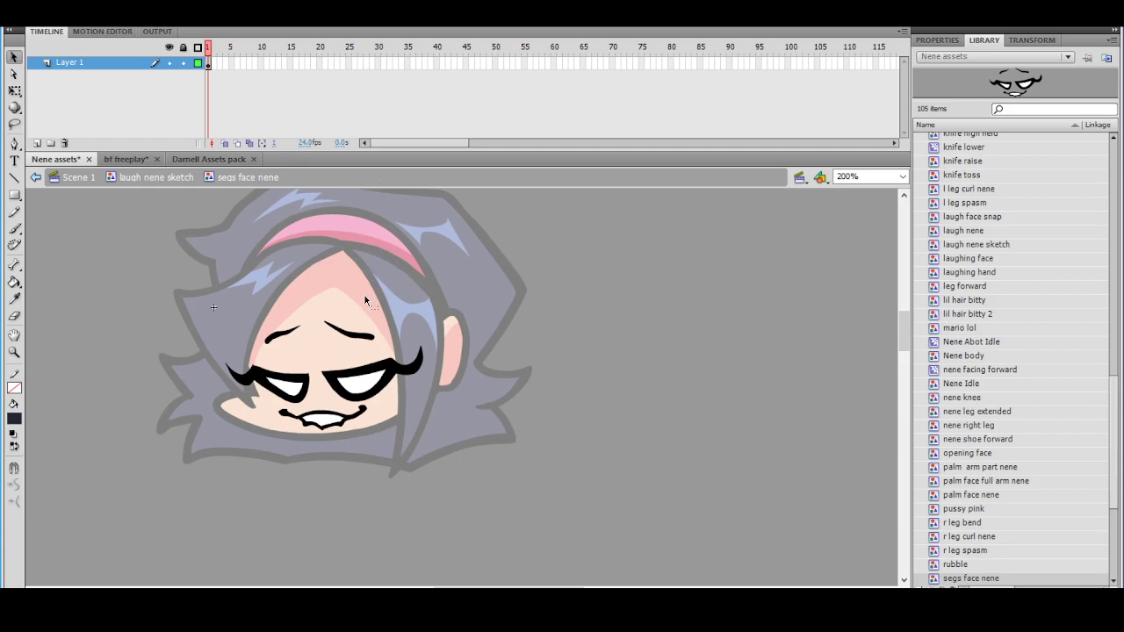
click(35, 177)
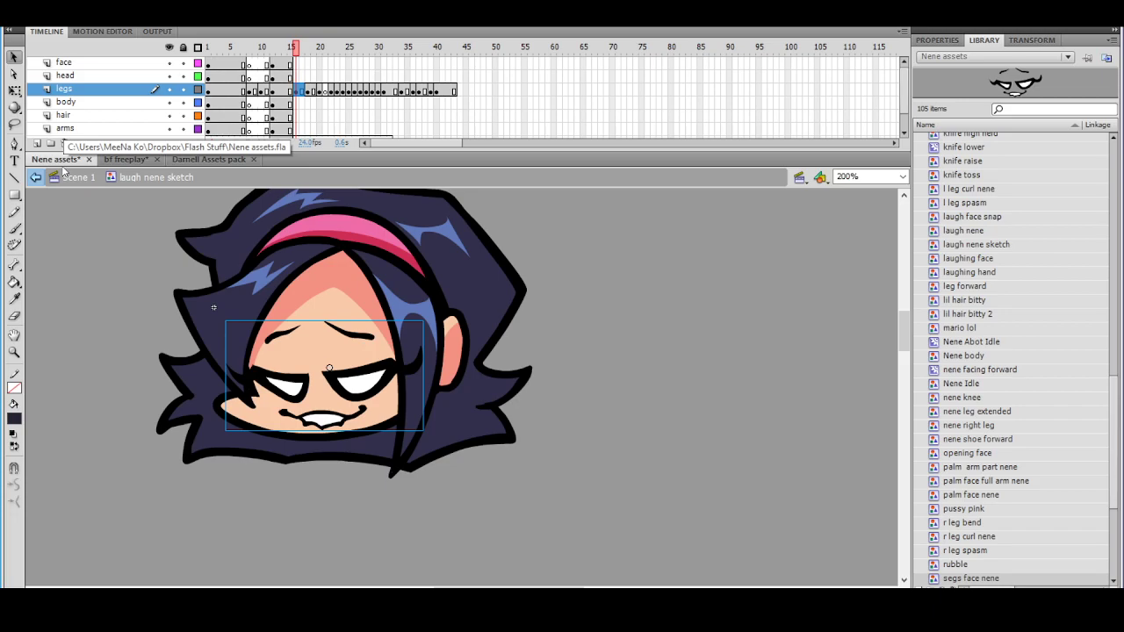
Reopen the face symbol, lasso the whole left eye with its lash, and scale it up slightly
click(538, 327)
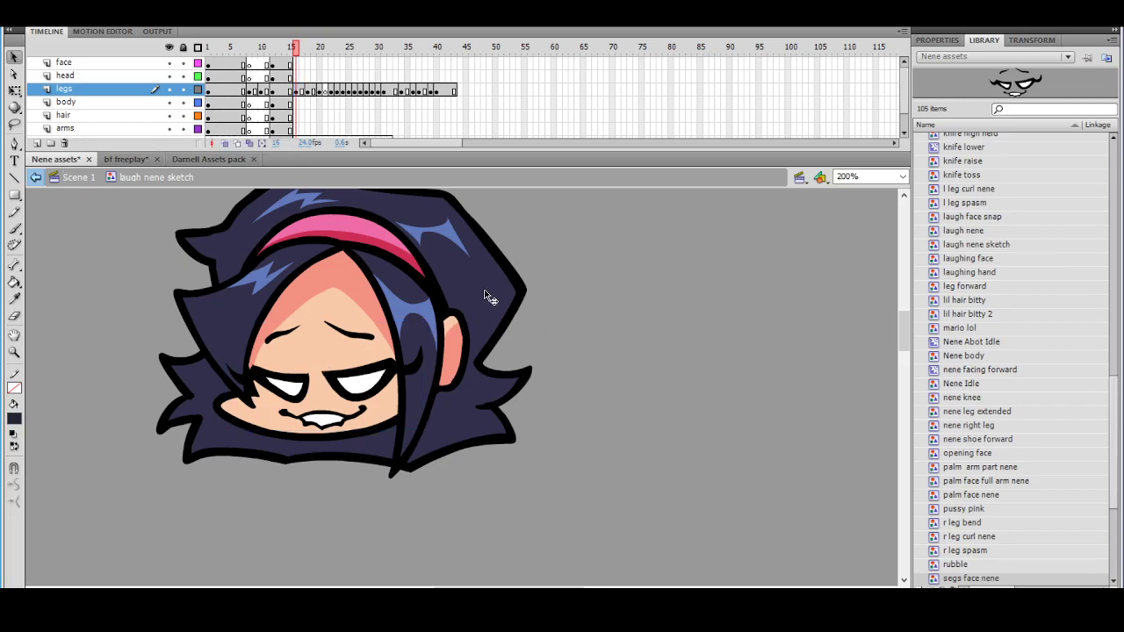
key(ctrl+1)
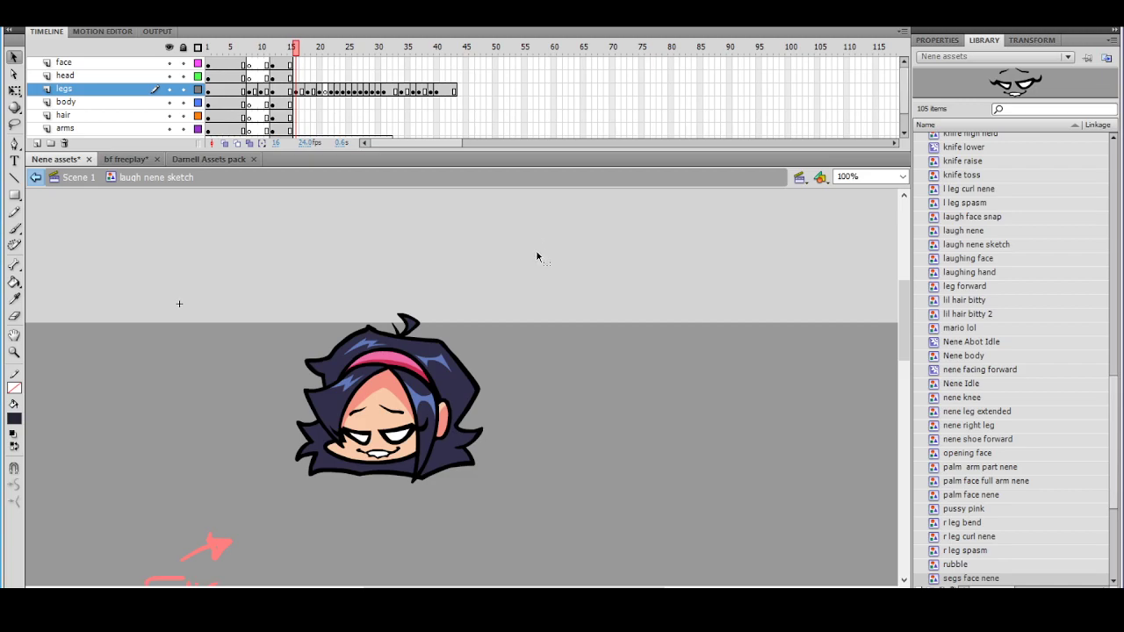
ctrl+click(448, 410)
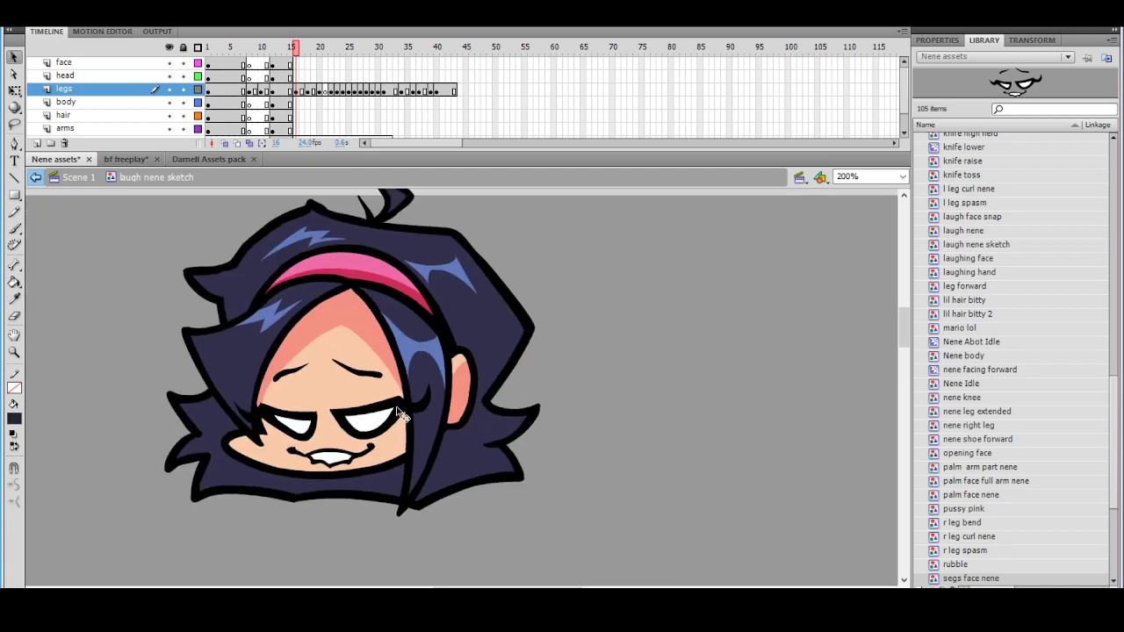
double_click(402, 413)
scroll(405, 422, up, 1)
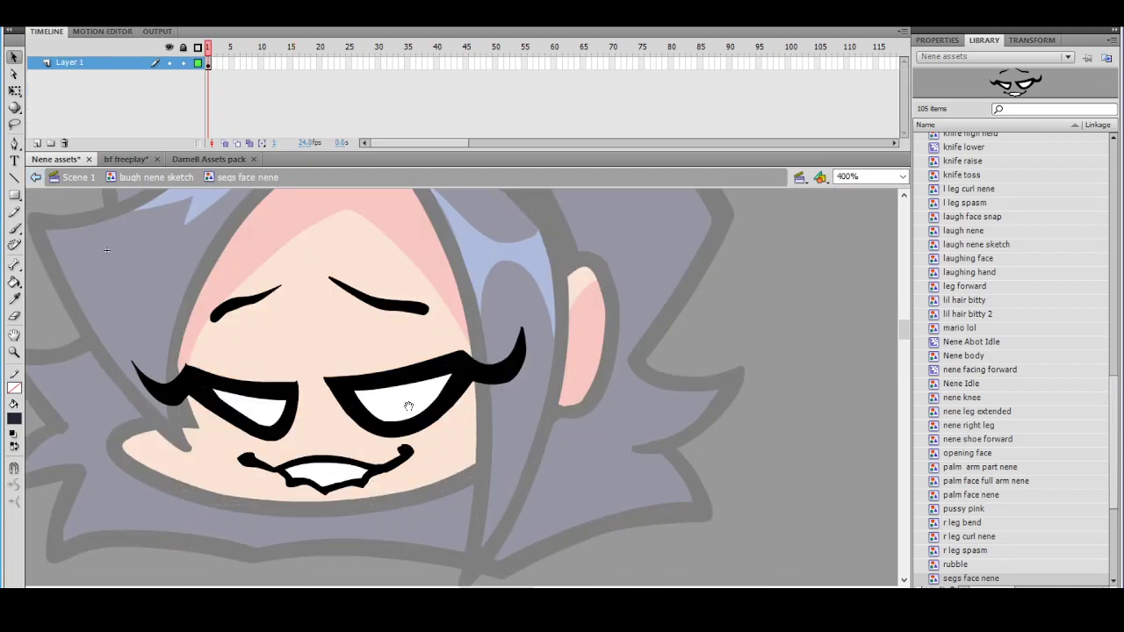
click(15, 123)
mouse_move(273, 350)
mouse_down()
mouse_move(211, 435)
mouse_move(305, 431)
mouse_move(342, 365)
mouse_up()
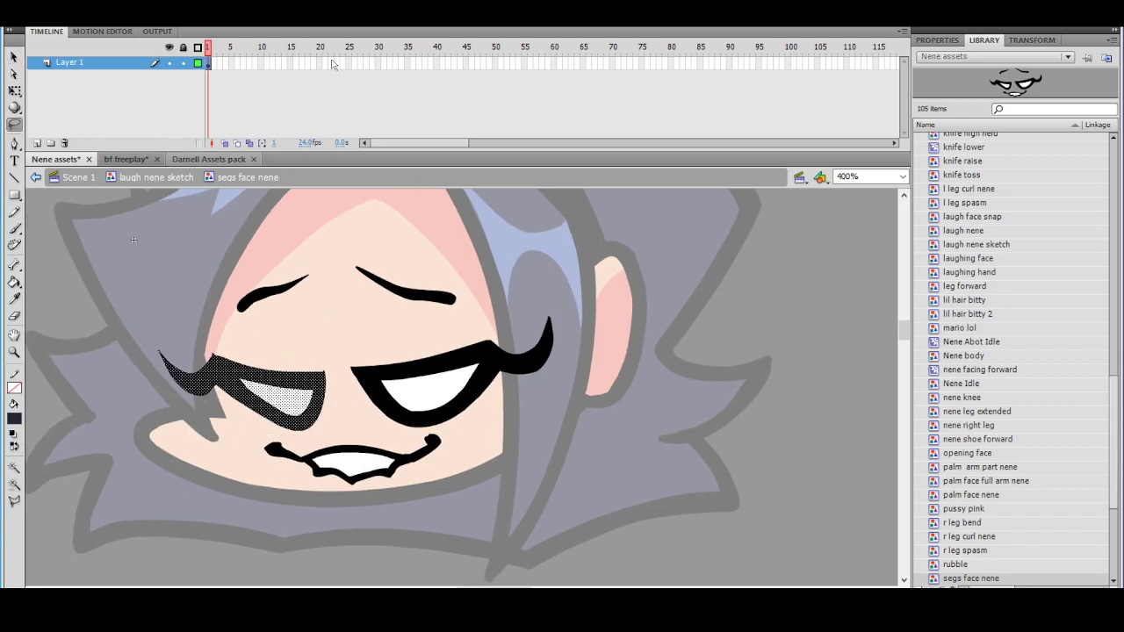
click(15, 91)
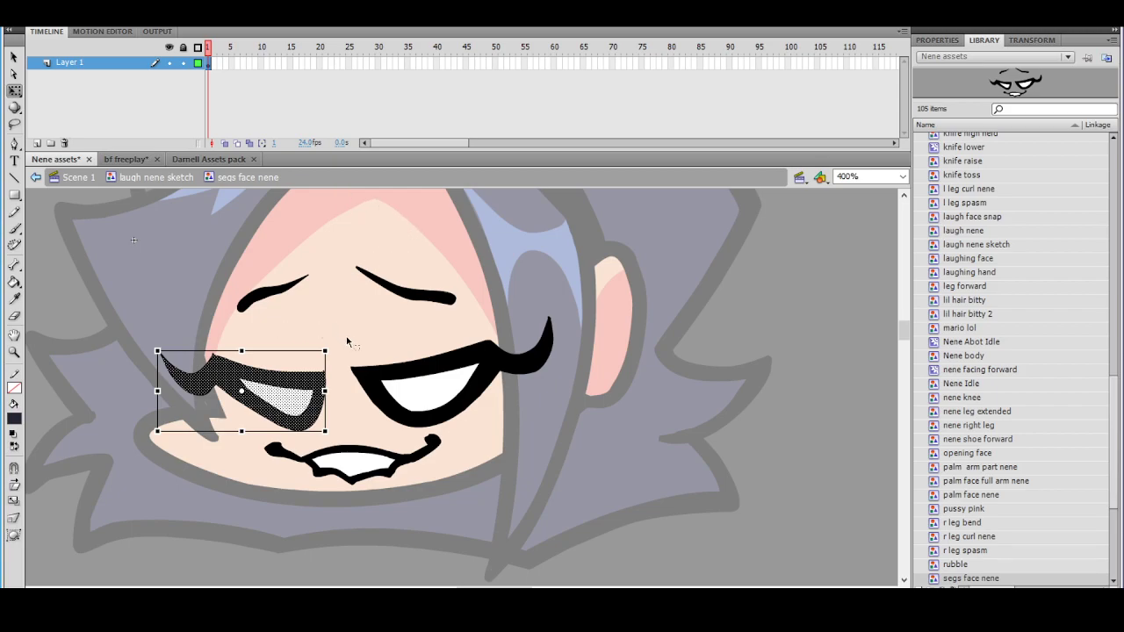
drag(263, 350, 268, 349)
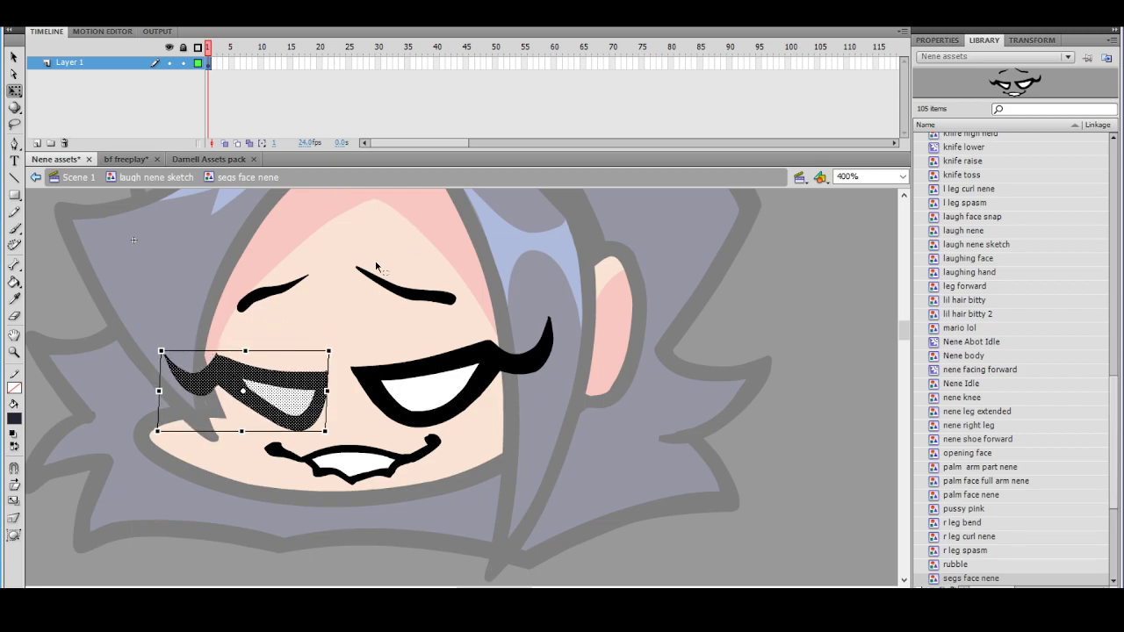
key(ctrl+z)
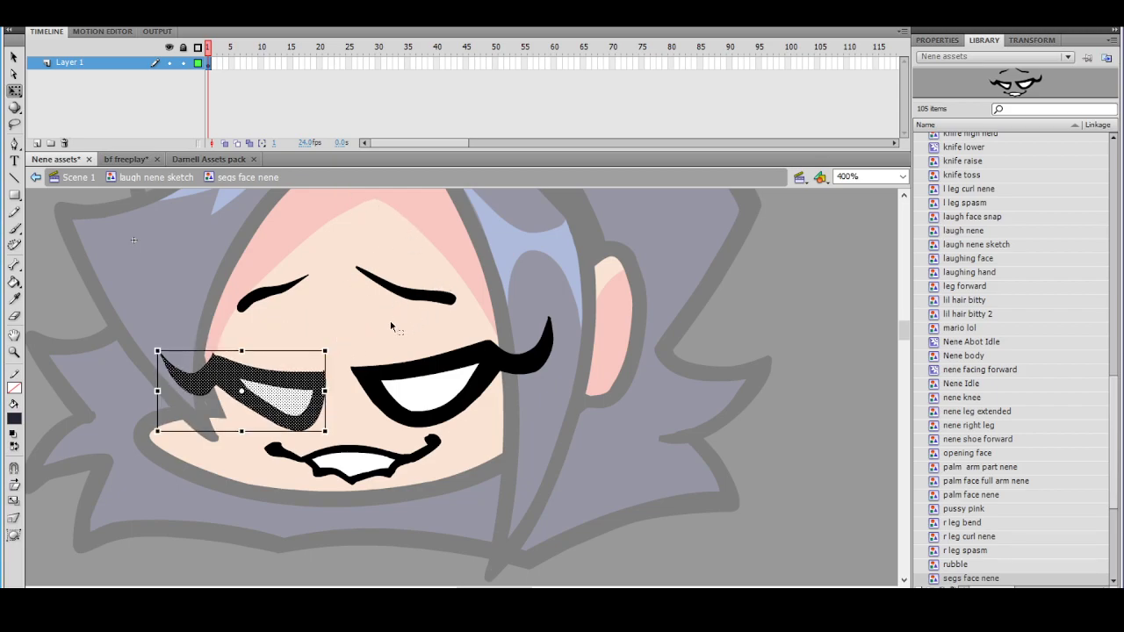
drag(326, 350, 329, 348)
click(431, 318)
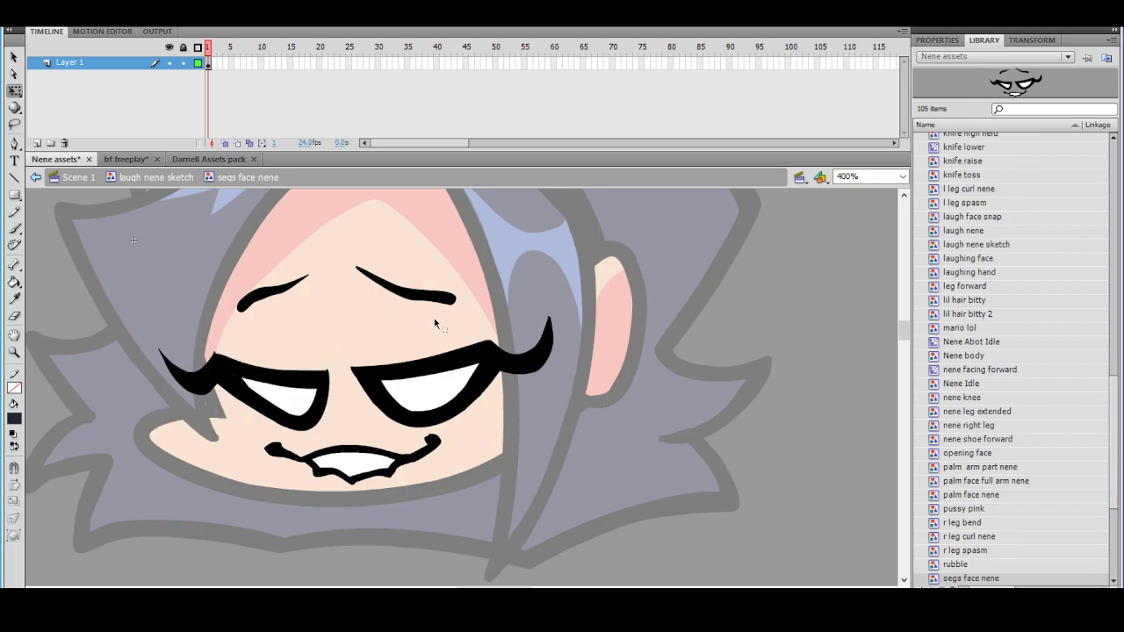
Lasso the left eye again, nudge it down slightly, and return to the laugh nene sketch
key(ctrl+minus)
key(ctrl+minus)
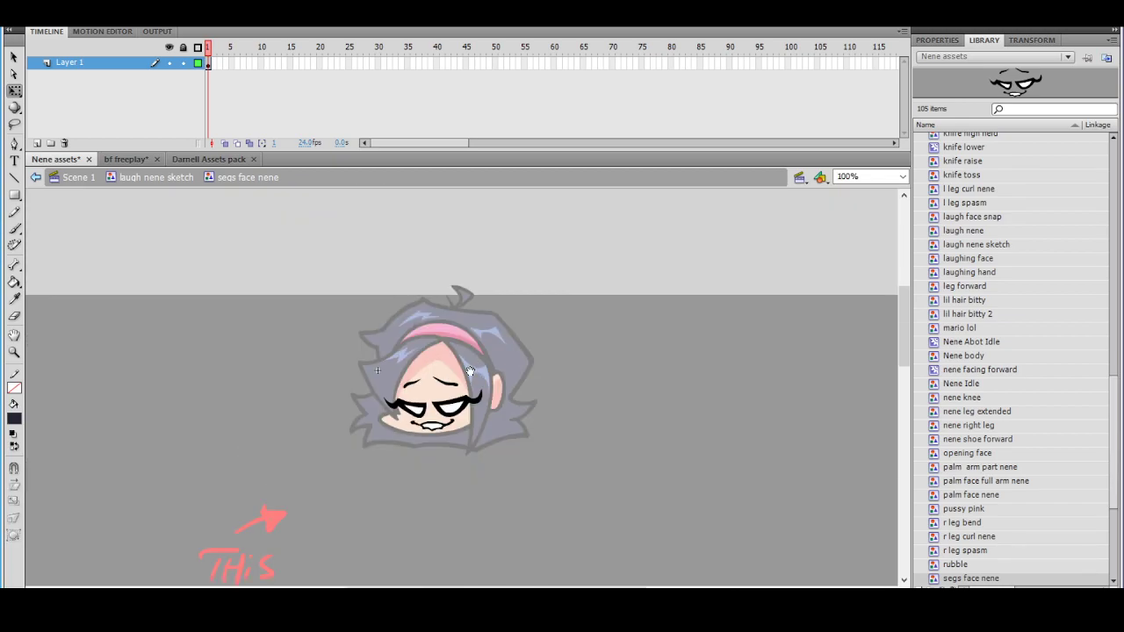
key(ctrl+equal)
key(ctrl+equal)
drag(463, 422, 515, 348)
key(l)
mouse_move(208, 330)
mouse_down()
mouse_move(151, 372)
mouse_move(252, 422)
mouse_move(352, 410)
mouse_move(327, 341)
mouse_up()
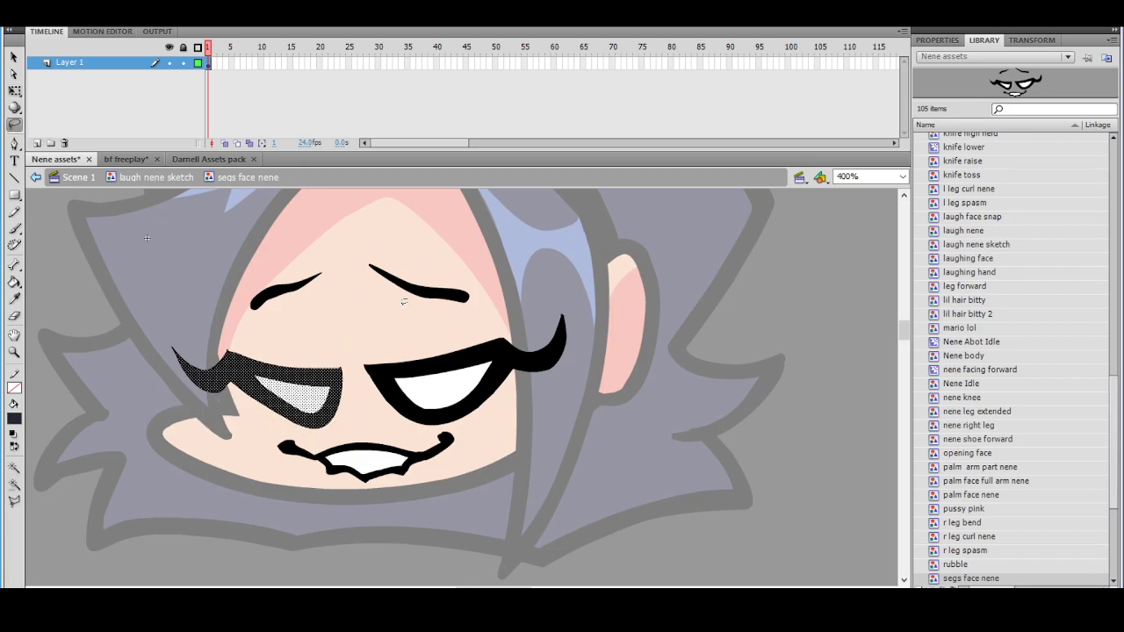
click(508, 305)
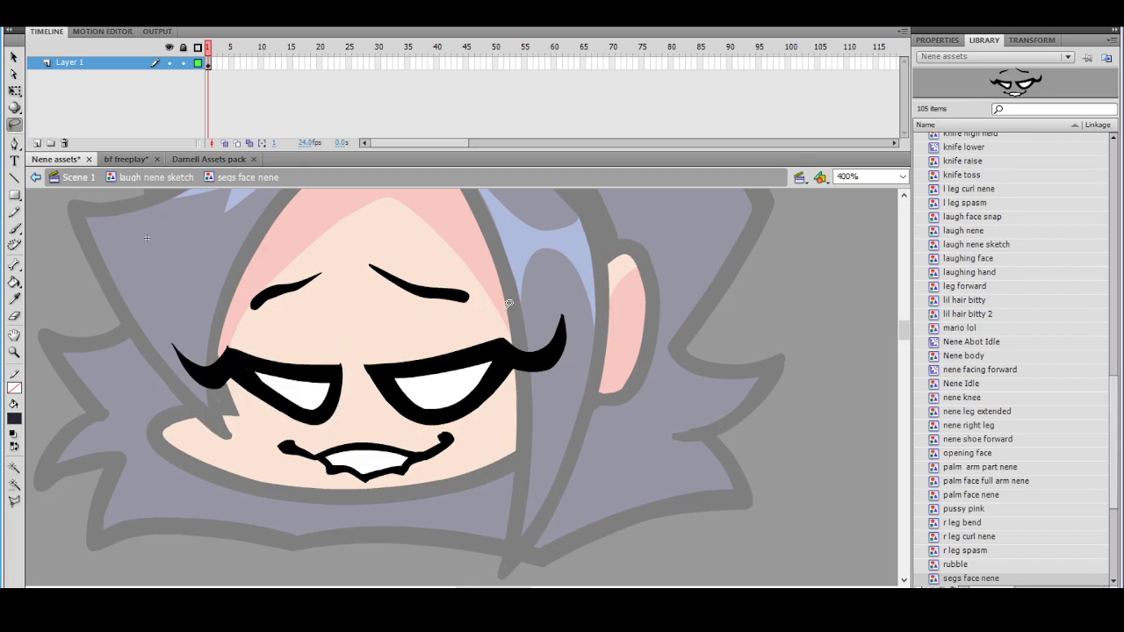
key(ctrl+z)
key(Down)
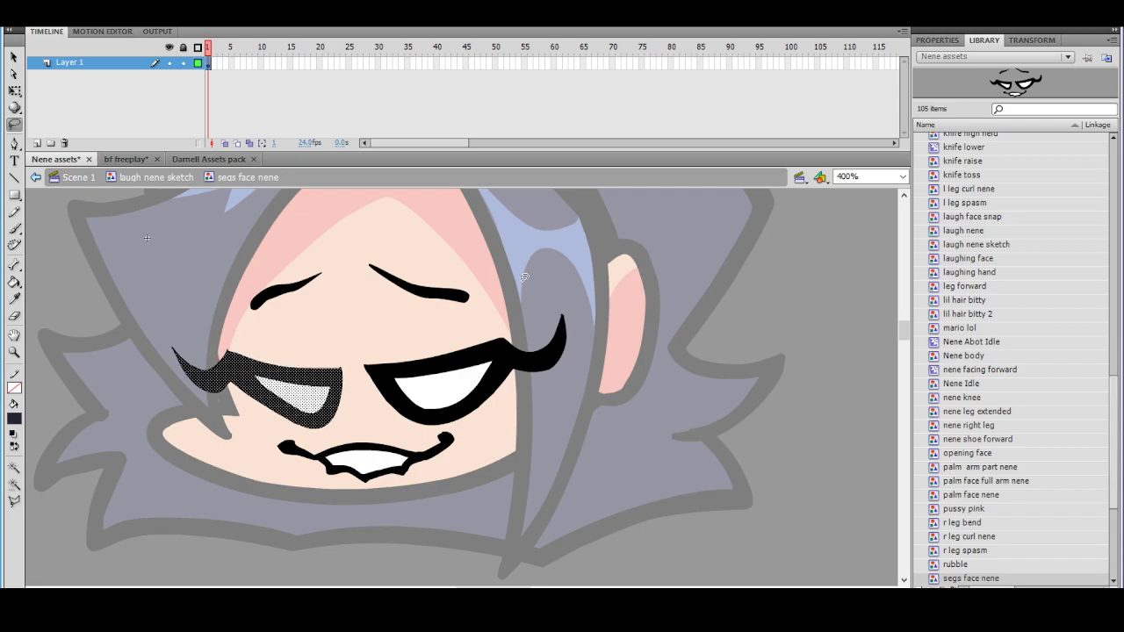
ctrl+shift+click(505, 305)
drag(499, 338, 467, 323)
key(v)
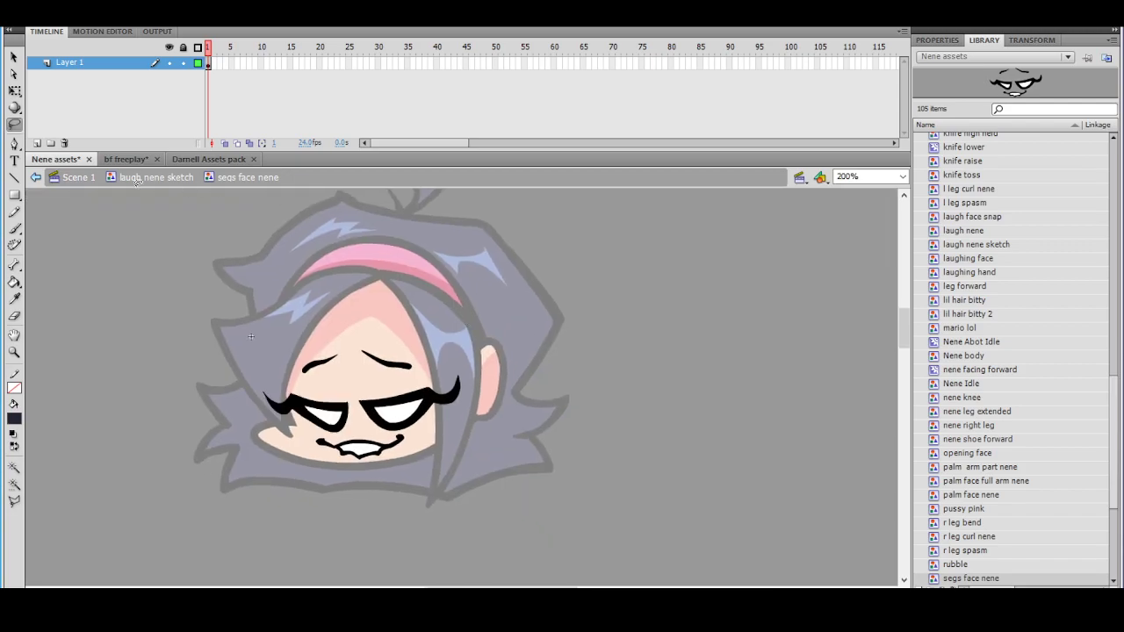
double_click(563, 289)
click(575, 292)
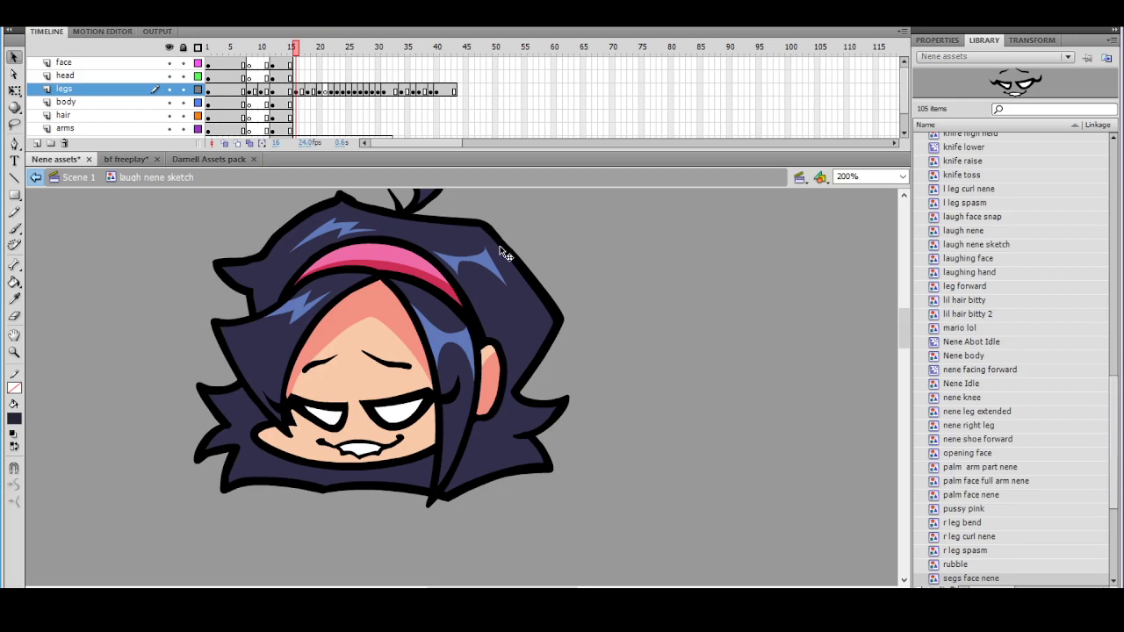
click(489, 333)
drag(459, 376, 459, 329)
click(440, 355)
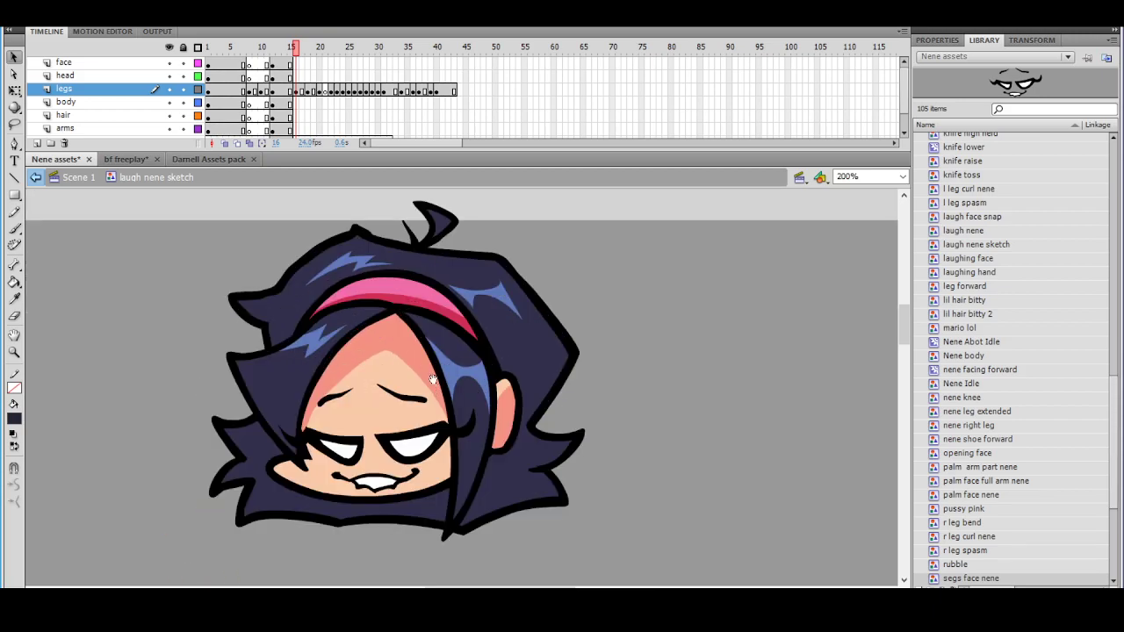
Open the face symbol in frame 16 and thicken both eyebrows with an Expand Fill of 0.2 px
drag(432, 387, 425, 350)
double_click(409, 362)
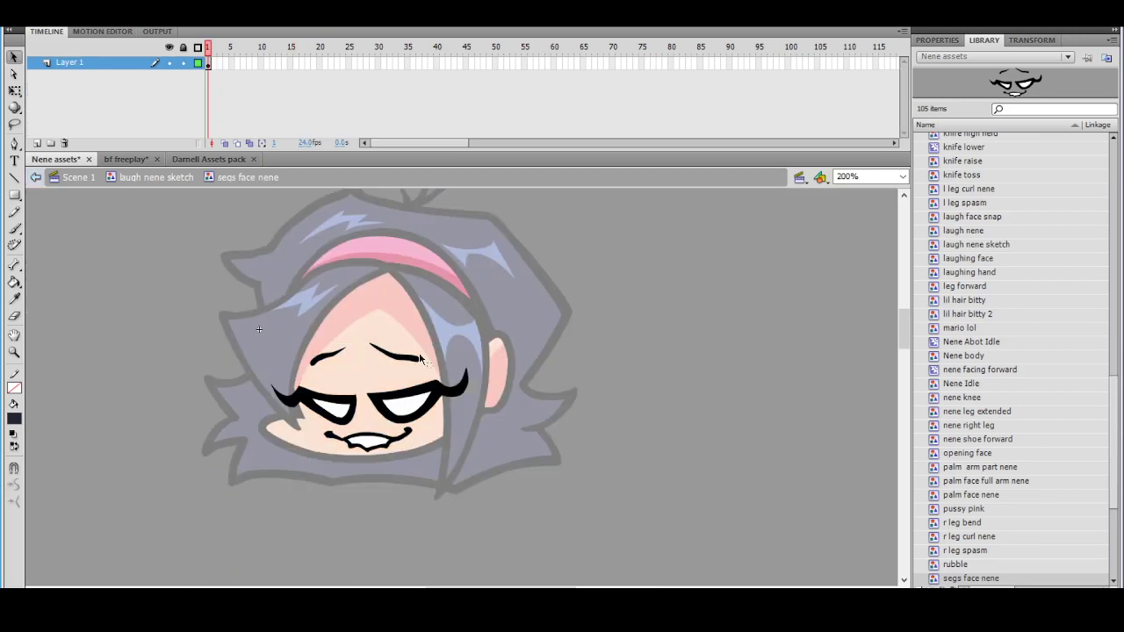
click(326, 357)
shift+click(405, 357)
click(171, 16)
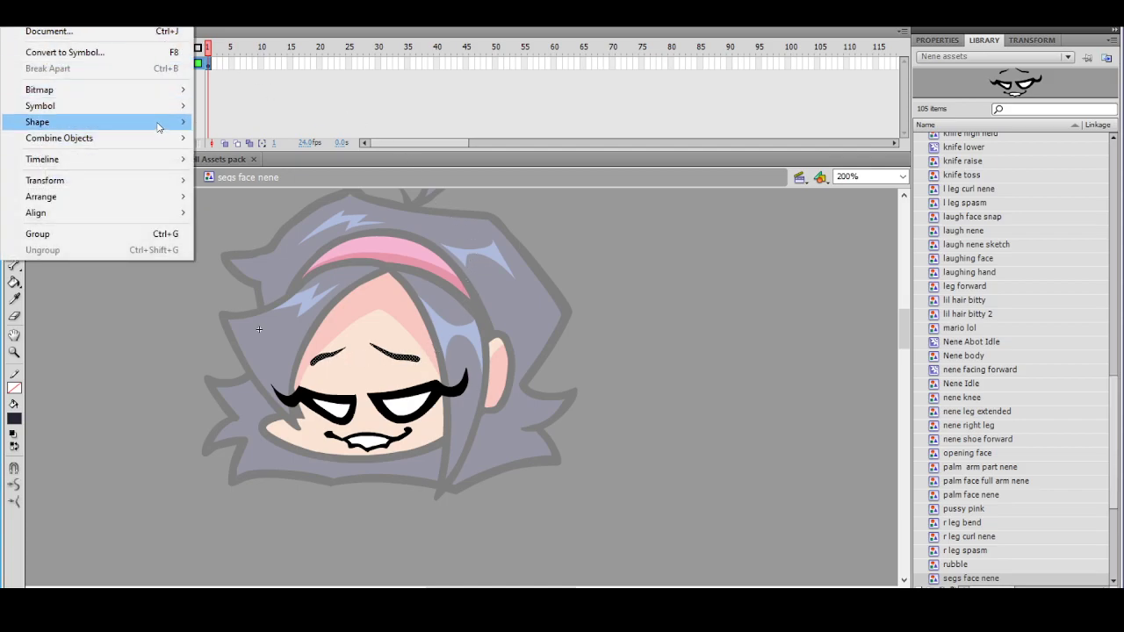
mouse_move(162, 126)
click(239, 191)
text(0.5)
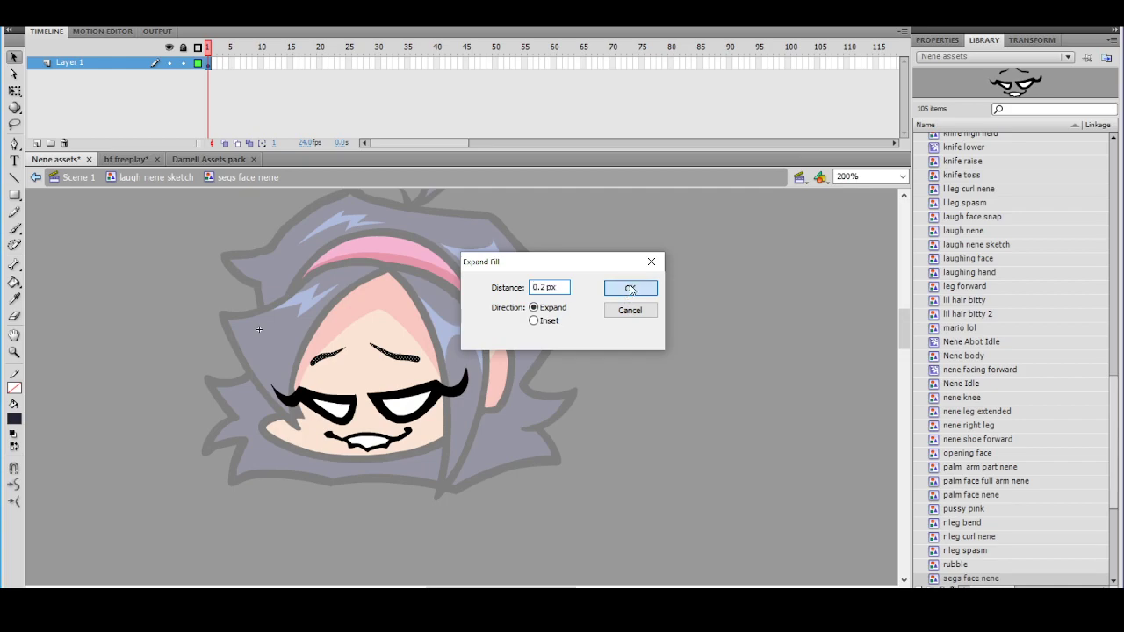
click(630, 290)
click(552, 327)
Erase the blunt outer ends of both eyebrows so that they taper to a point
click(466, 370)
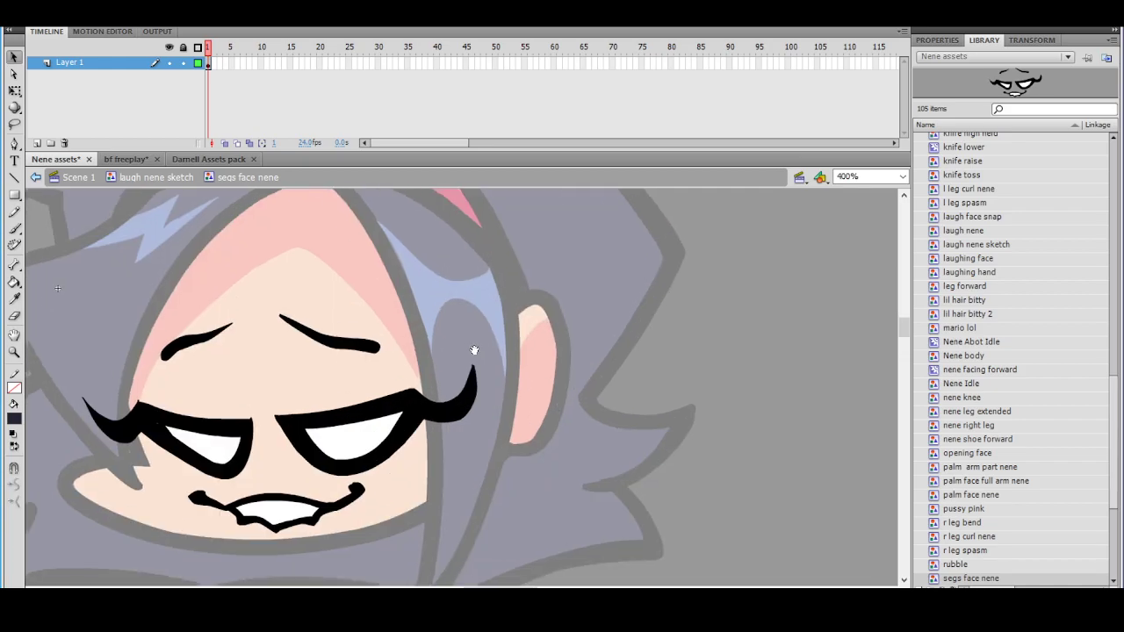
key(e)
drag(409, 345, 379, 317)
mouse_move(179, 377)
mouse_down()
mouse_move(202, 340)
mouse_move(185, 385)
mouse_up()
ctrl+shift+click(445, 307)
ctrl+shift+click(460, 343)
drag(473, 396, 431, 347)
ctrl+click(454, 356)
Select both eyebrows together and nudge them slightly to the left
key(q)
mouse_move(268, 348)
mouse_down()
mouse_move(318, 378)
mouse_move(410, 386)
mouse_up()
key(Left)
key(Left)
key(Left)
key(Left)
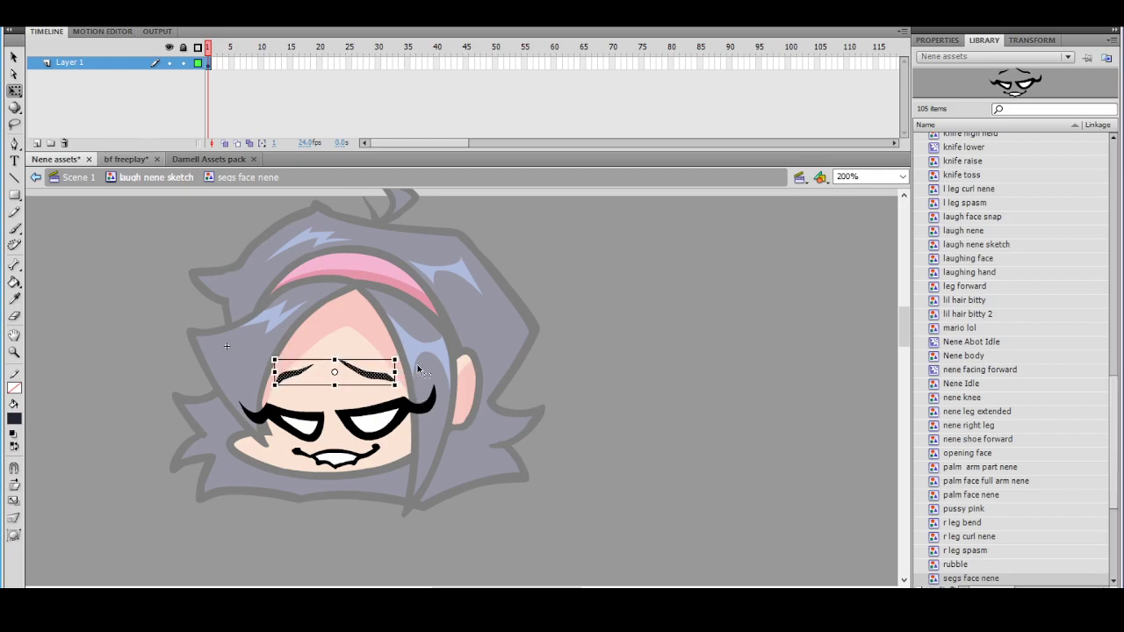
click(455, 354)
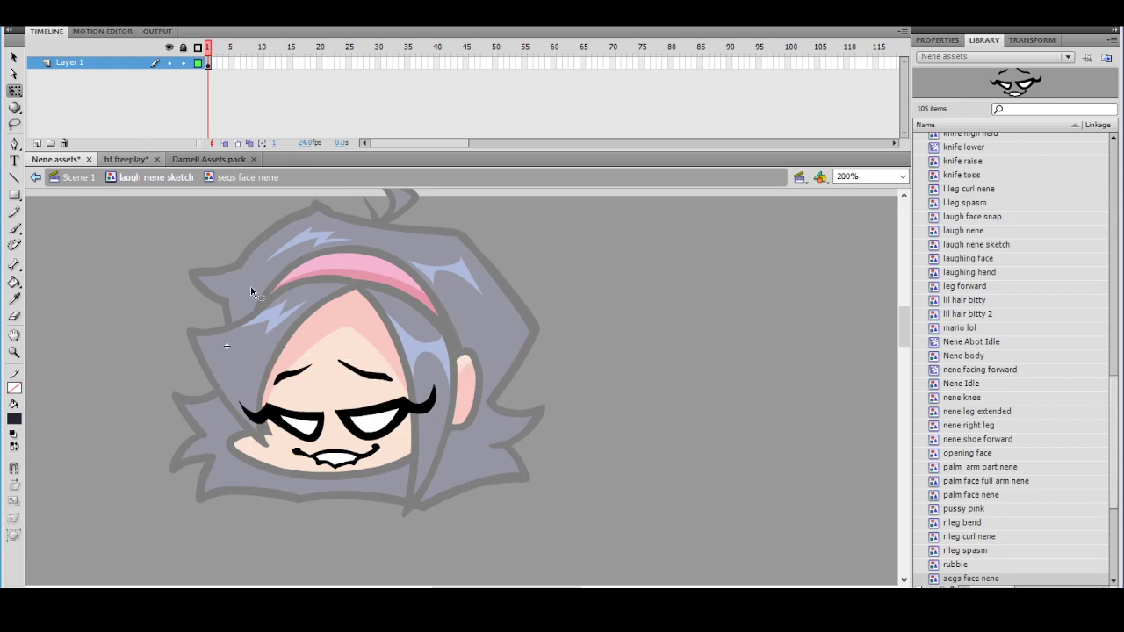
key(b)
drag(346, 387, 341, 399)
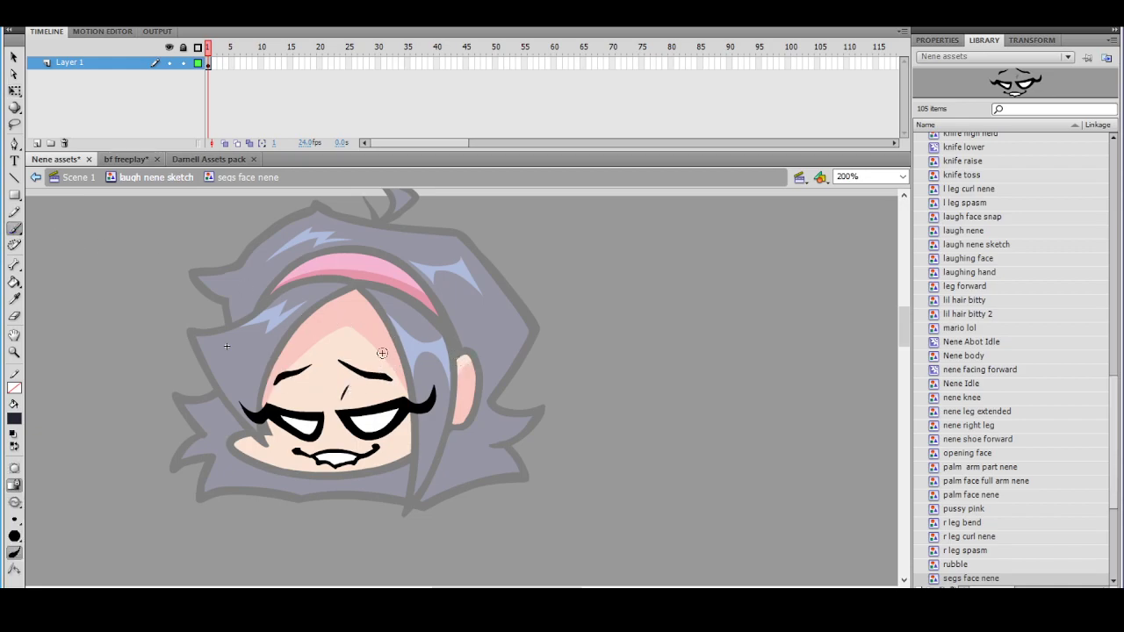
key(ctrl+z)
drag(349, 386, 341, 401)
key(ctrl+z)
key(ctrl+=)
key(ctrl+z)
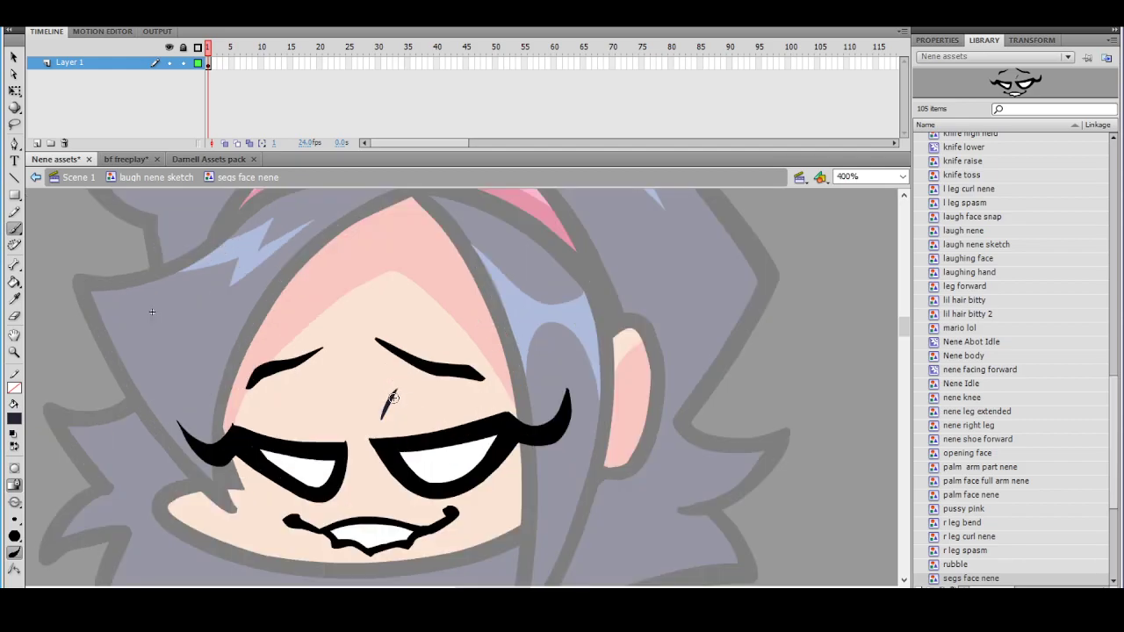
Brush a short slanted crease between the eyebrows, just above the eyes, and fill it with black
drag(396, 391, 382, 419)
mouse_move(396, 390)
mouse_down()
mouse_move(372, 414)
mouse_move(383, 421)
mouse_up()
click(14, 281)
click(379, 405)
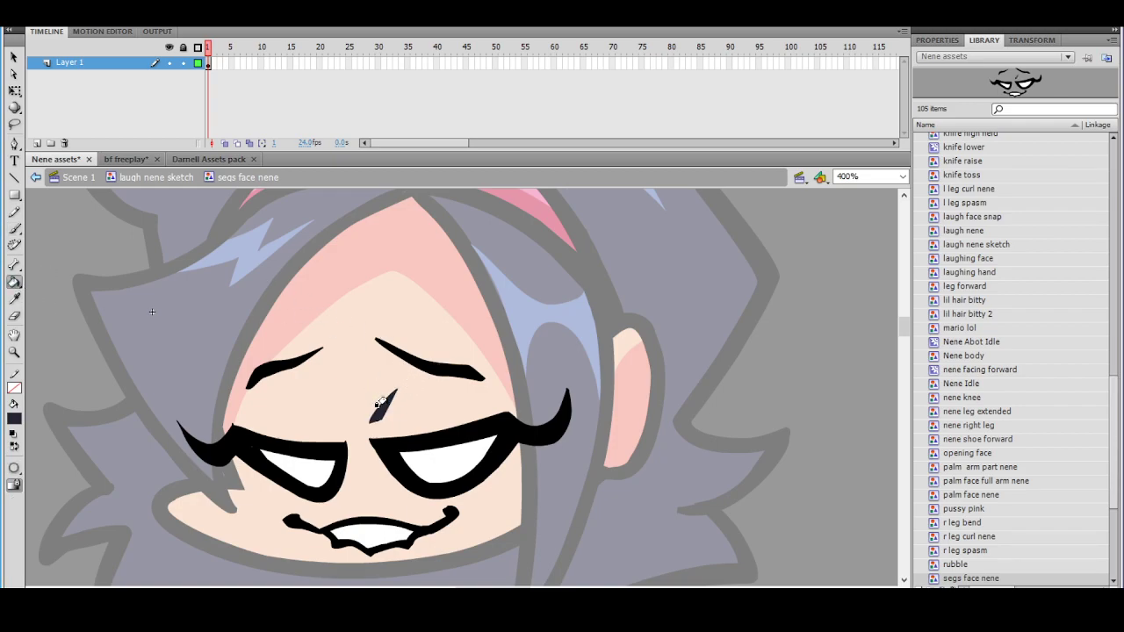
click(16, 419)
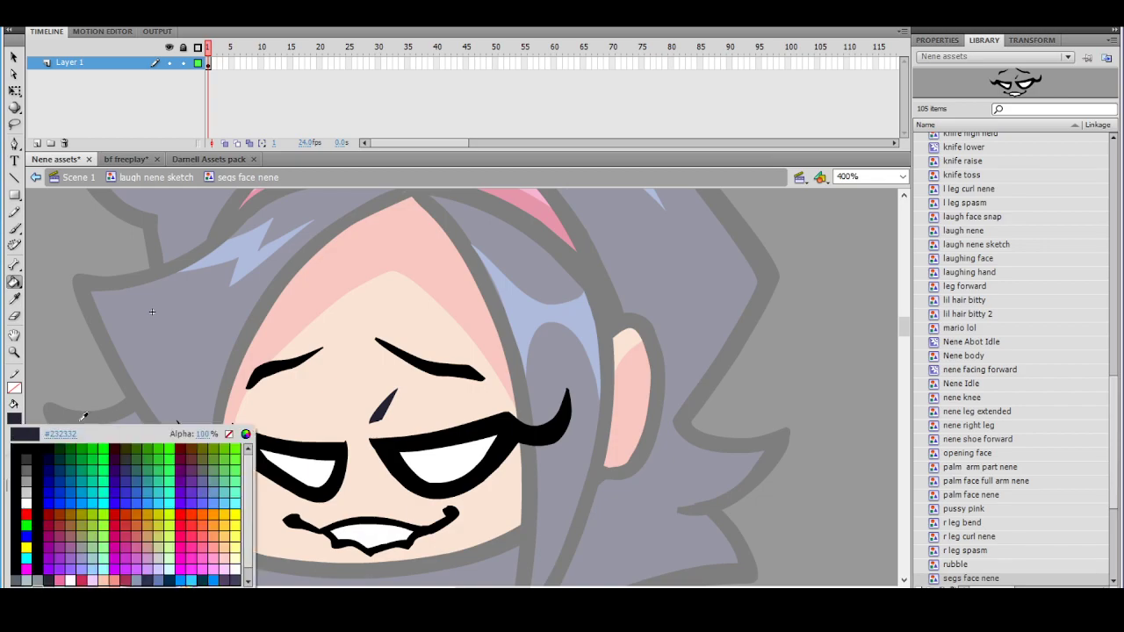
click(26, 448)
click(383, 404)
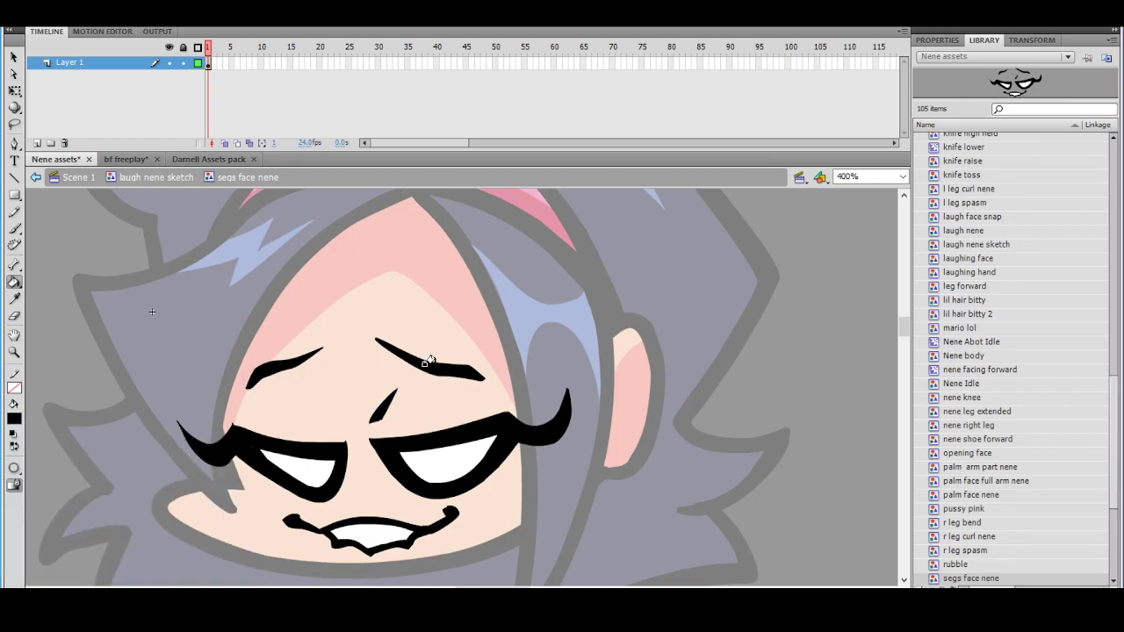
Refine the edges of the crease between the eyebrows with the Eraser, and return to the laugh nene sketch
click(15, 315)
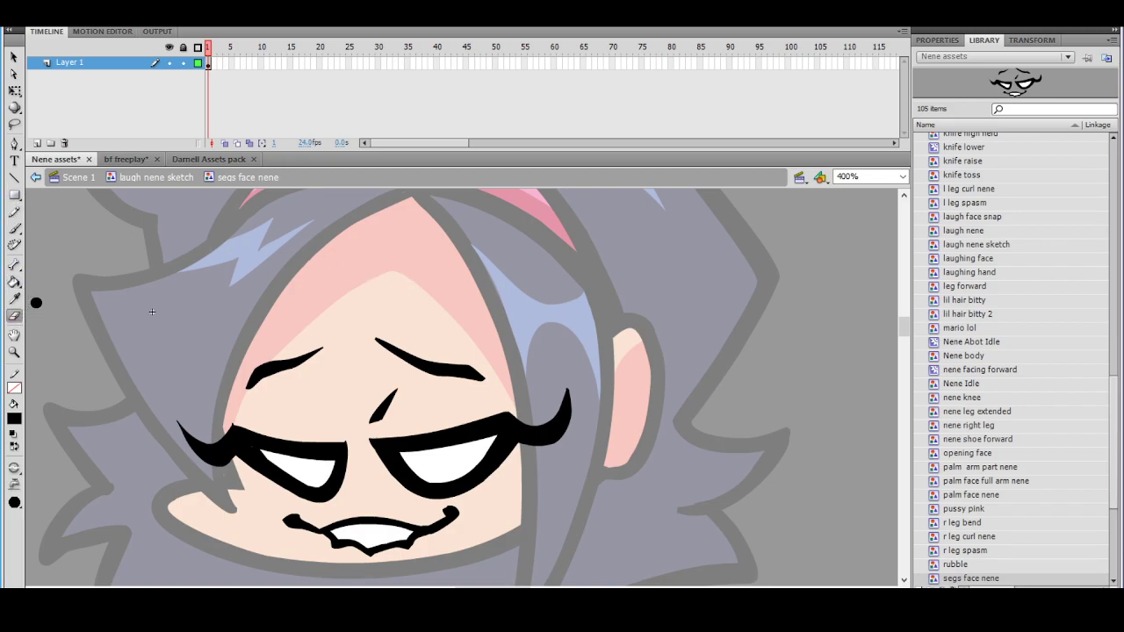
key(ctrl+=)
mouse_move(394, 420)
mouse_down()
mouse_move(434, 351)
mouse_move(387, 423)
mouse_move(410, 419)
mouse_up()
key(ctrl+minus)
key(ctrl+minus)
drag(506, 404, 456, 409)
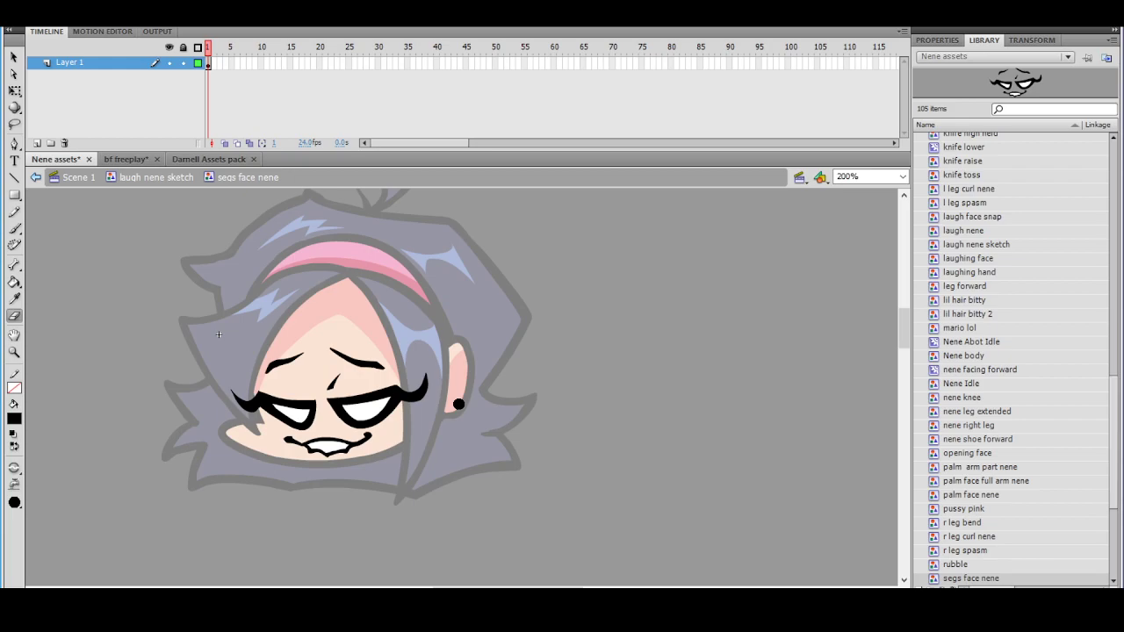
key(v)
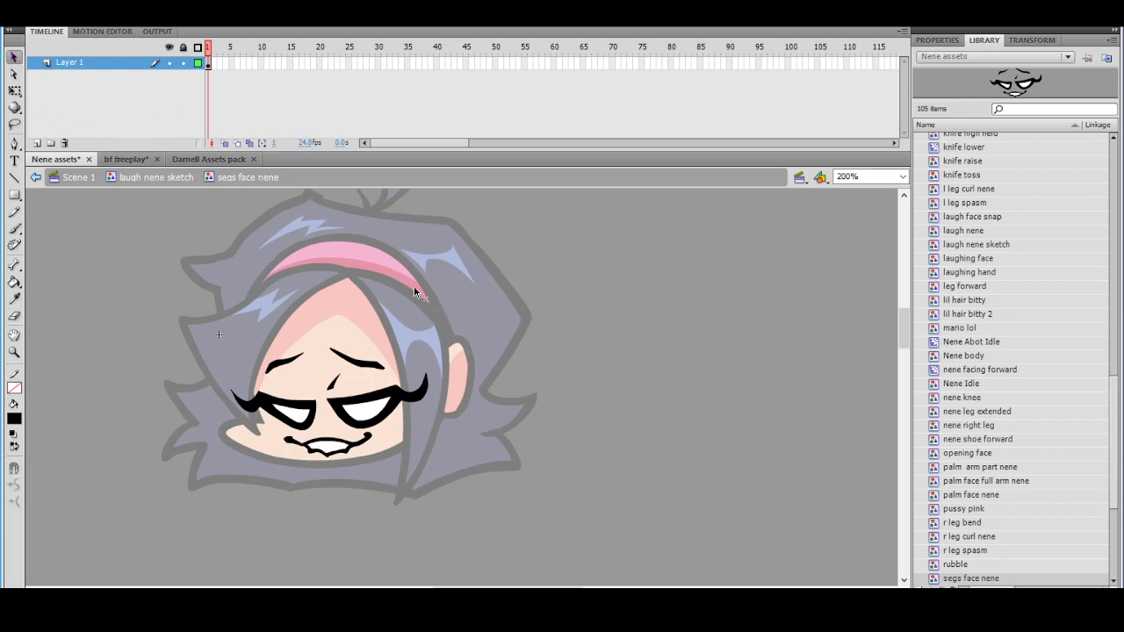
click(35, 177)
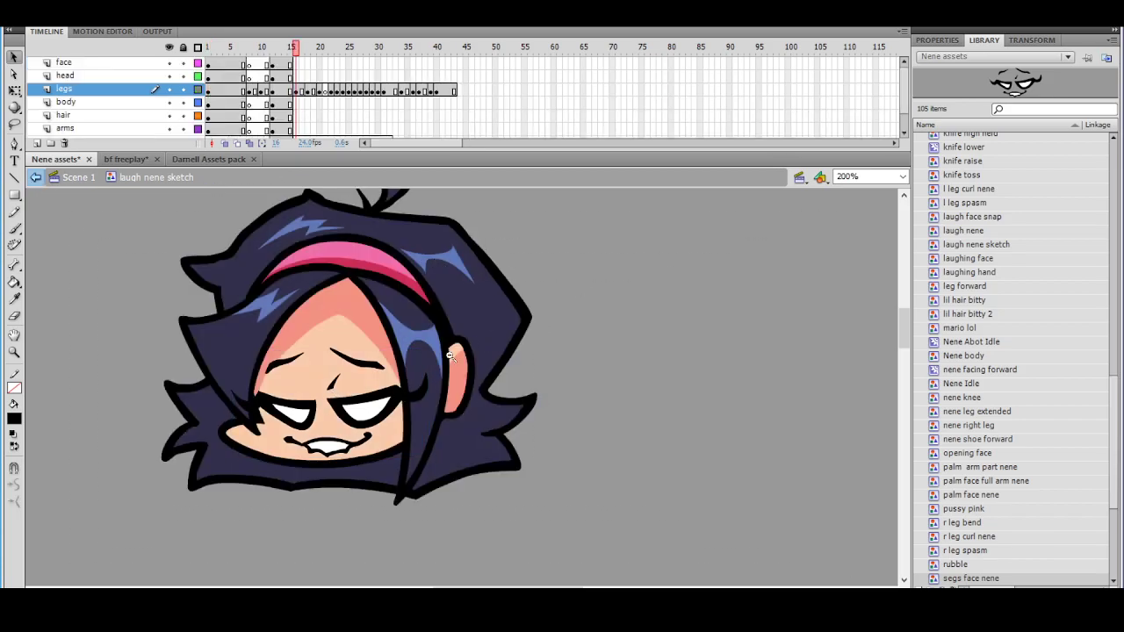
ctrl+shift+click(451, 354)
ctrl+click(446, 391)
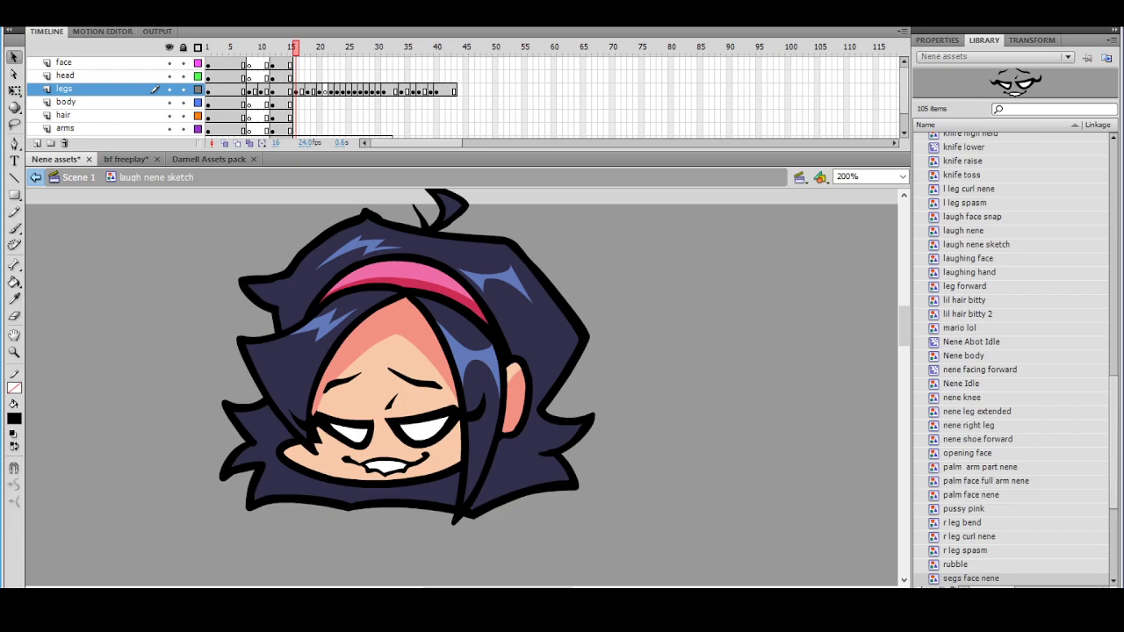
Go to frame 8, lasso the sketched hand under Nene's mouth, and delete it
mouse_move(291, 50)
mouse_down()
mouse_move(207, 77)
mouse_move(248, 79)
mouse_up()
key(ctrl+1)
space+drag(475, 384, 384, 297)
key(ctrl+equal)
space+drag(436, 392, 416, 372)
key(b)
key(ctrl+1)
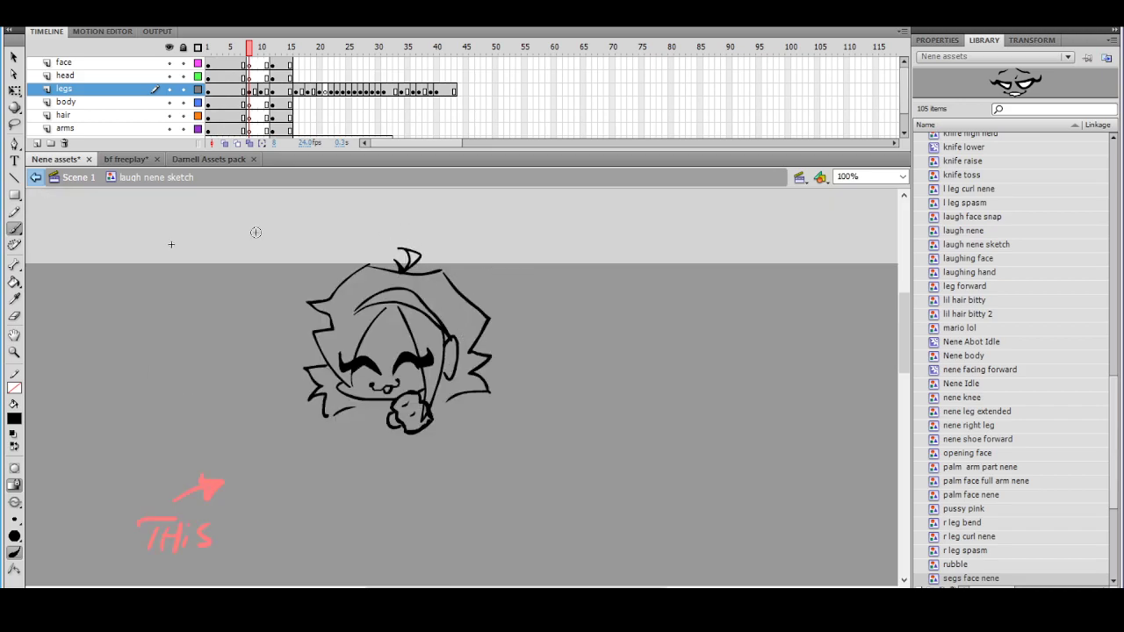
key(l)
mouse_move(446, 430)
mouse_down()
mouse_move(402, 379)
mouse_move(441, 434)
mouse_up()
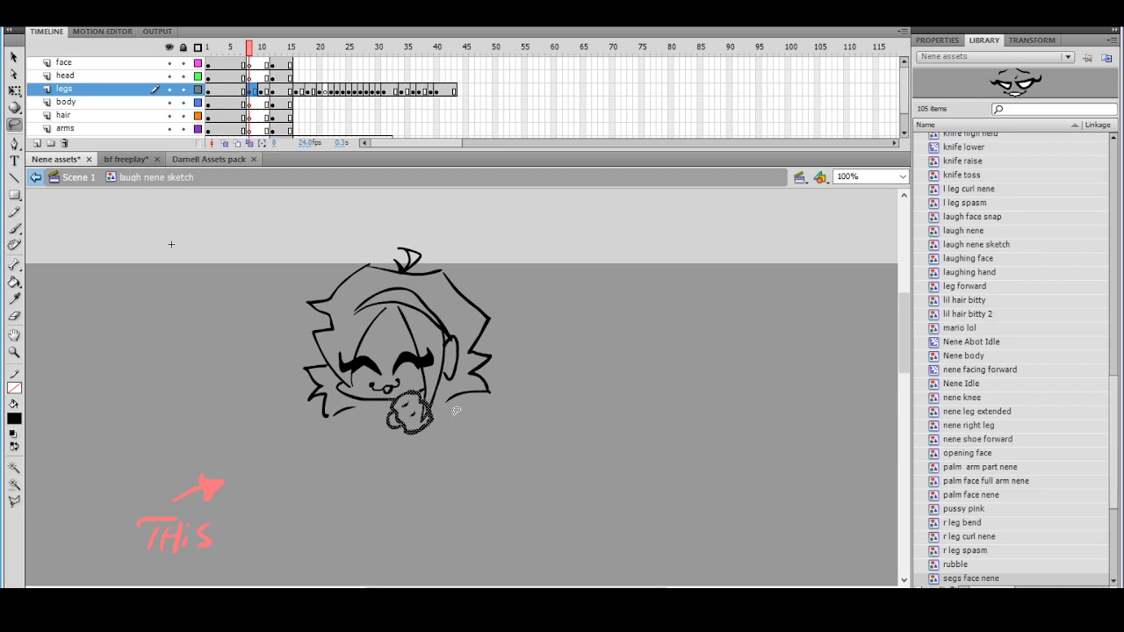
key(Delete)
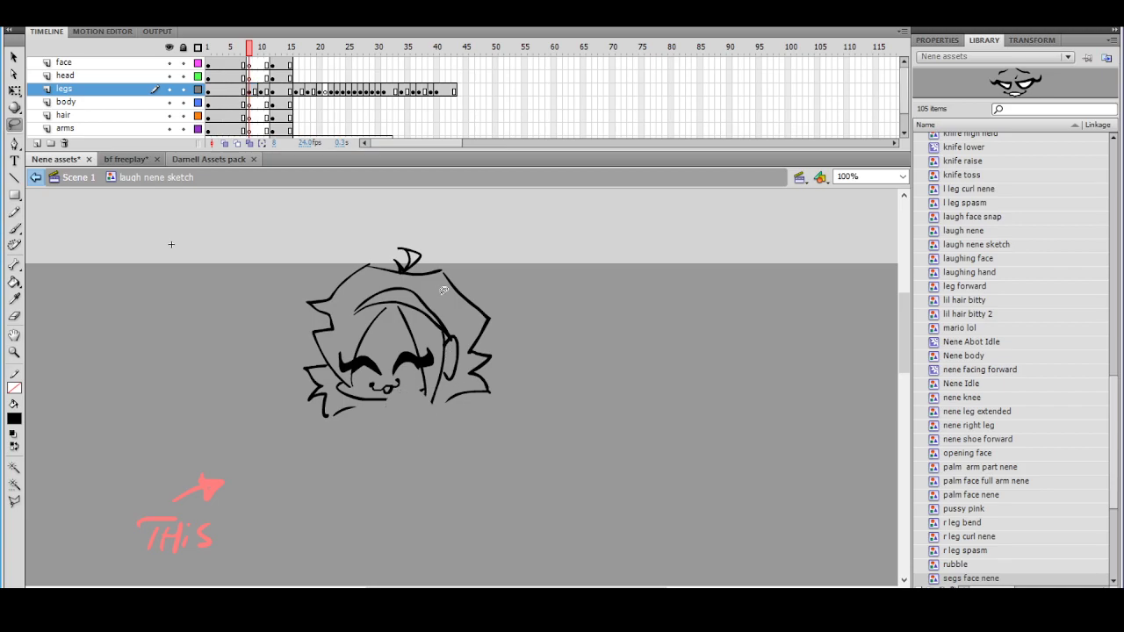
Turn on onion skinning for the previous frame and brush the first outlines of a new fist below Nene's mouth
click(224, 144)
drag(233, 49, 243, 49)
key(b)
ctrl+click(403, 362)
mouse_move(460, 397)
mouse_down()
mouse_move(447, 351)
mouse_move(355, 381)
mouse_up()
key(ctrl+z)
key(ctrl+z)
drag(407, 355, 355, 378)
drag(365, 397, 369, 406)
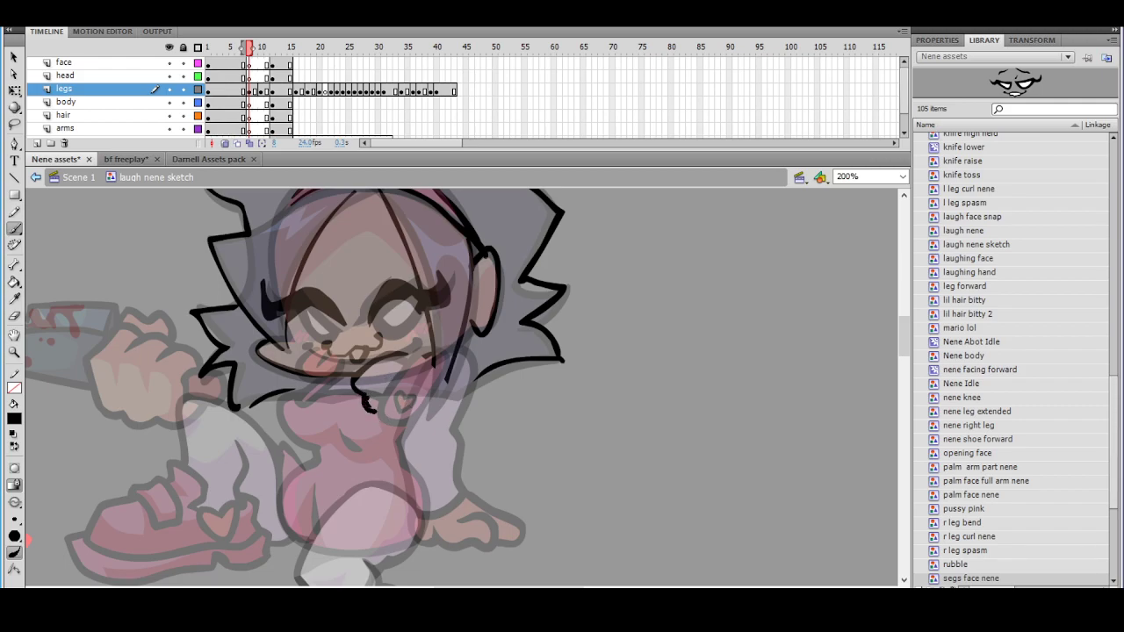
key(ctrl+z)
drag(456, 376, 434, 334)
drag(358, 372, 380, 394)
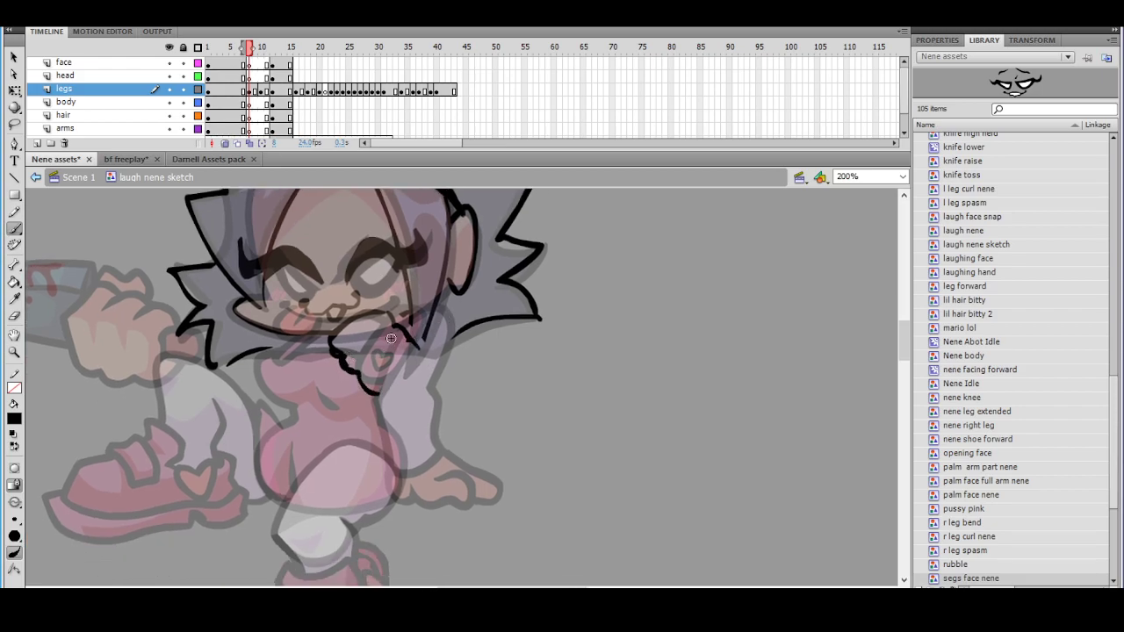
Rework the fist's finger outline and brush a small closed finger loop at its left edge
mouse_move(334, 354)
mouse_down()
mouse_move(324, 376)
mouse_move(353, 392)
mouse_move(325, 376)
mouse_move(354, 377)
mouse_move(330, 378)
mouse_up()
key(ctrl+z)
key(ctrl+z)
key(ctrl+z)
drag(421, 340, 465, 383)
key(ctrl+z)
drag(381, 413, 376, 436)
key(ctrl+minus)
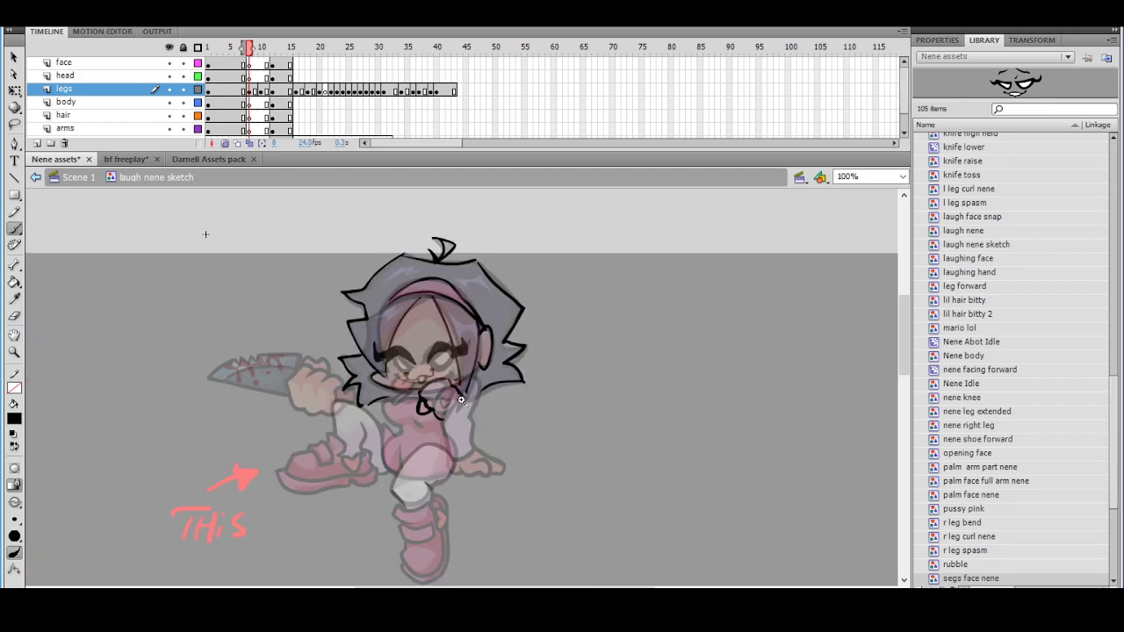
key(ctrl+equal)
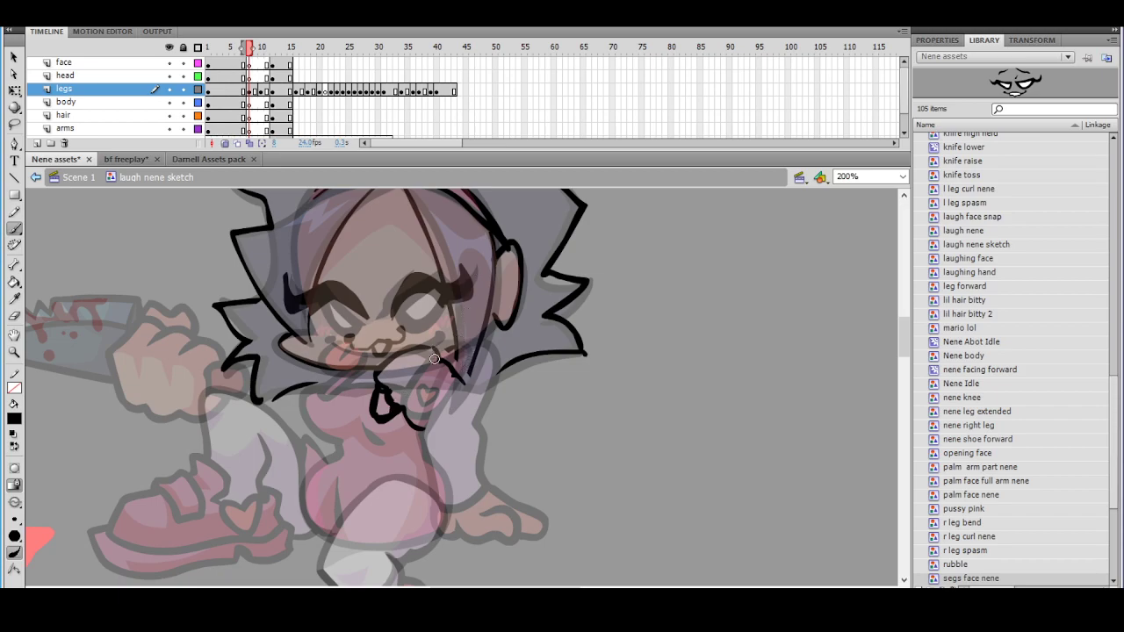
Brush the fist's lower edge, extend its wrist line, and add short finger creases inside it
drag(407, 419, 435, 422)
drag(456, 375, 464, 385)
drag(401, 382, 417, 373)
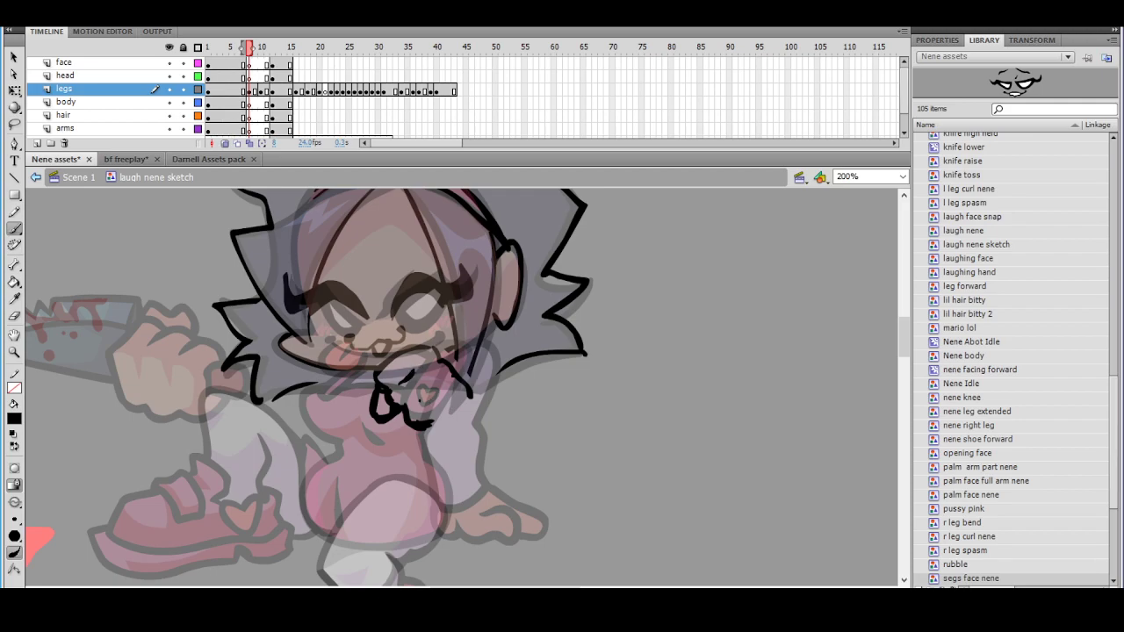
mouse_move(425, 393)
mouse_down()
mouse_move(372, 405)
mouse_move(400, 400)
mouse_move(390, 406)
mouse_up()
key(ctrl+minus)
key(ctrl+equal)
Undo the unsatisfactory strokes and brush the fist's right side to close its outline
key(ctrl+z)
key(ctrl+z)
key(ctrl+z)
key(ctrl+z)
key(ctrl+z)
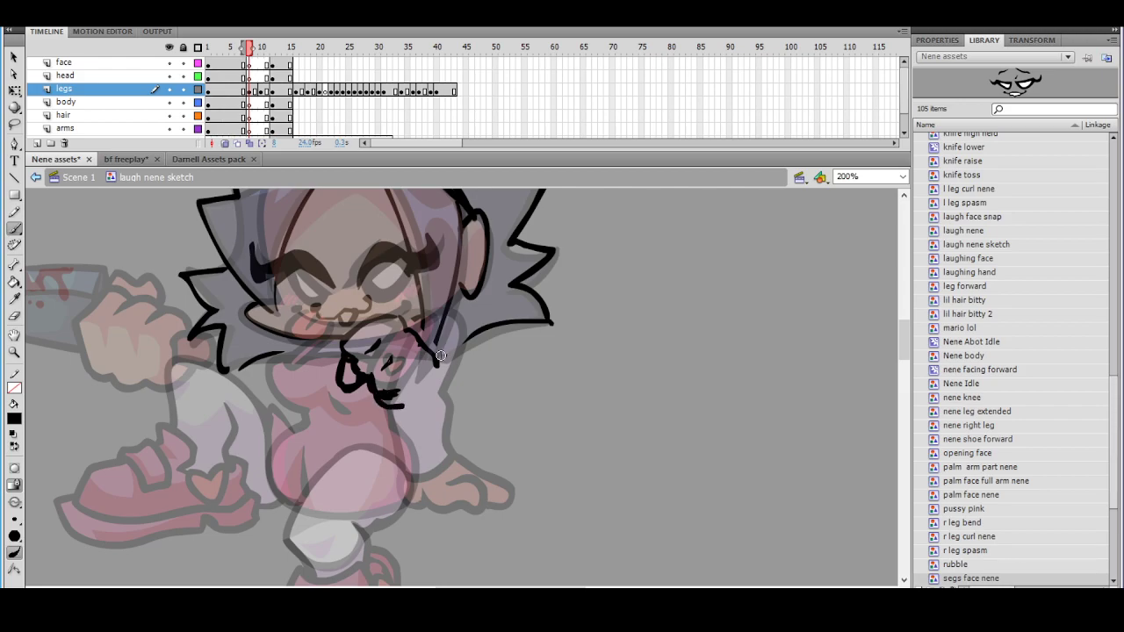
key(ctrl+z)
mouse_move(437, 362)
mouse_down()
mouse_move(428, 395)
mouse_move(437, 370)
mouse_move(429, 386)
mouse_move(460, 372)
mouse_up()
key(ctrl+z)
ctrl+shift+click(467, 338)
ctrl+click(478, 387)
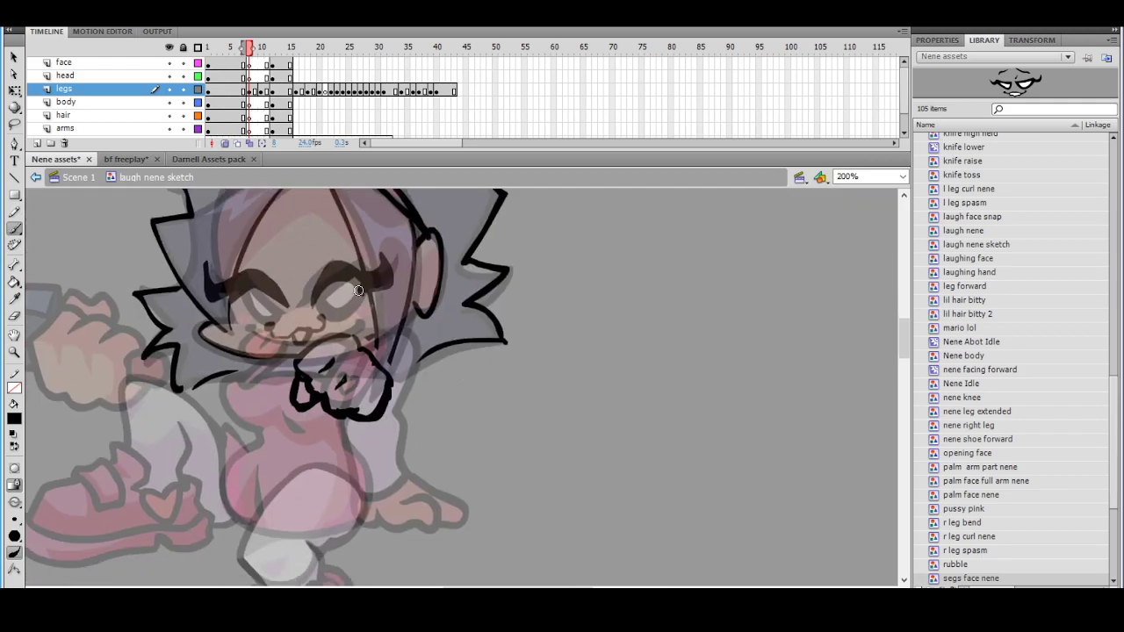
key(ctrl+minus)
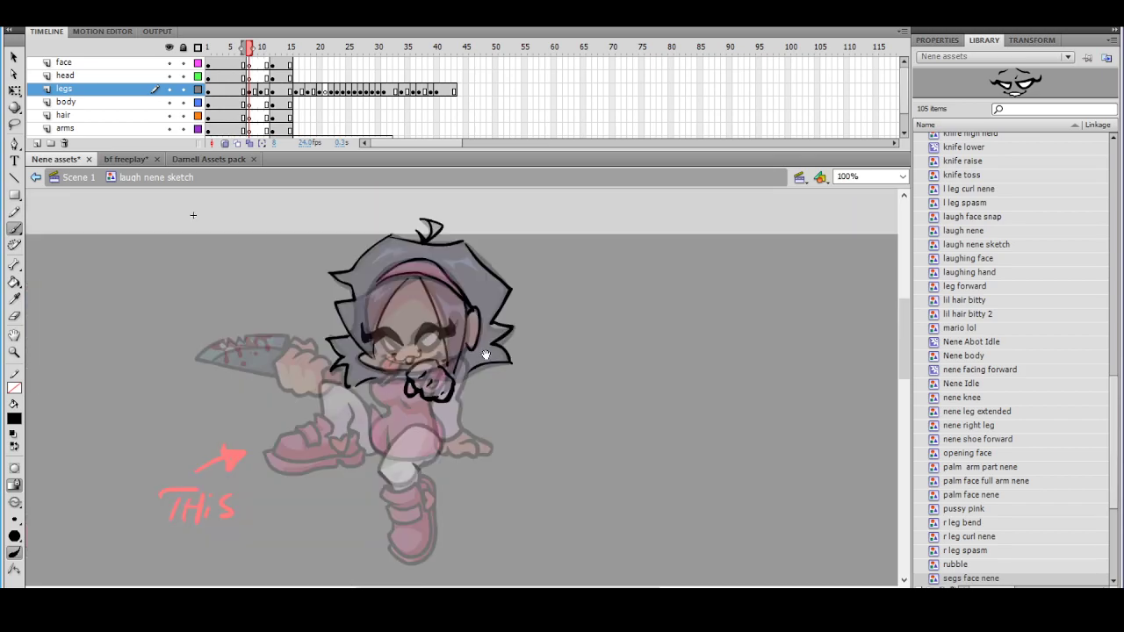
key(ctrl+equal)
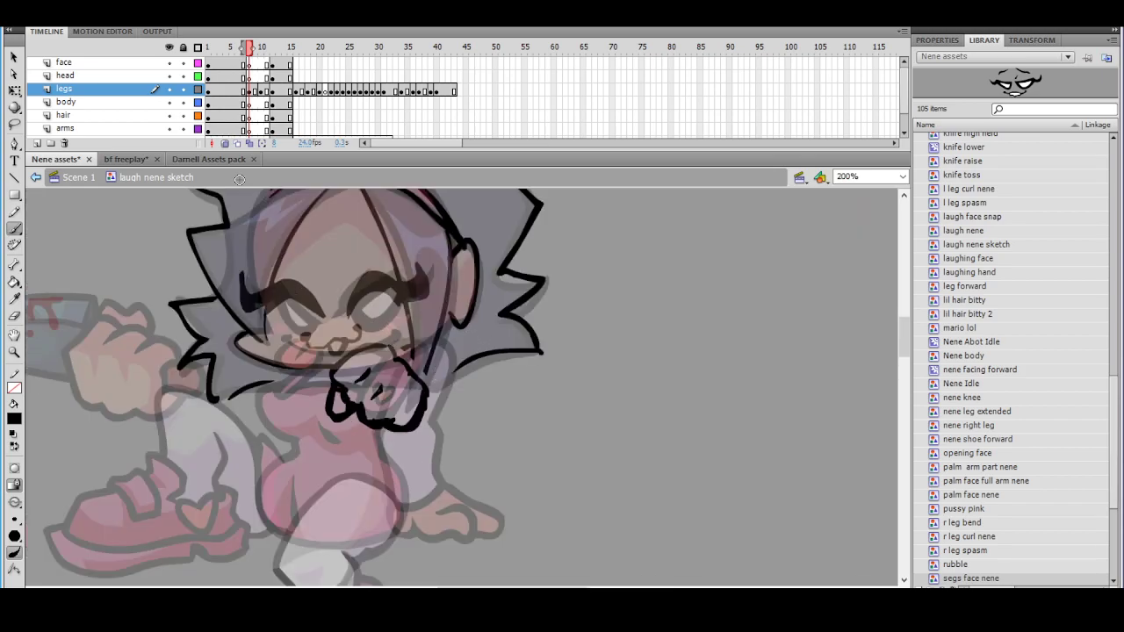
Thin the finger creases inside the fist with the Eraser and trim the outer edge of its outline
click(14, 317)
key(ctrl+equal)
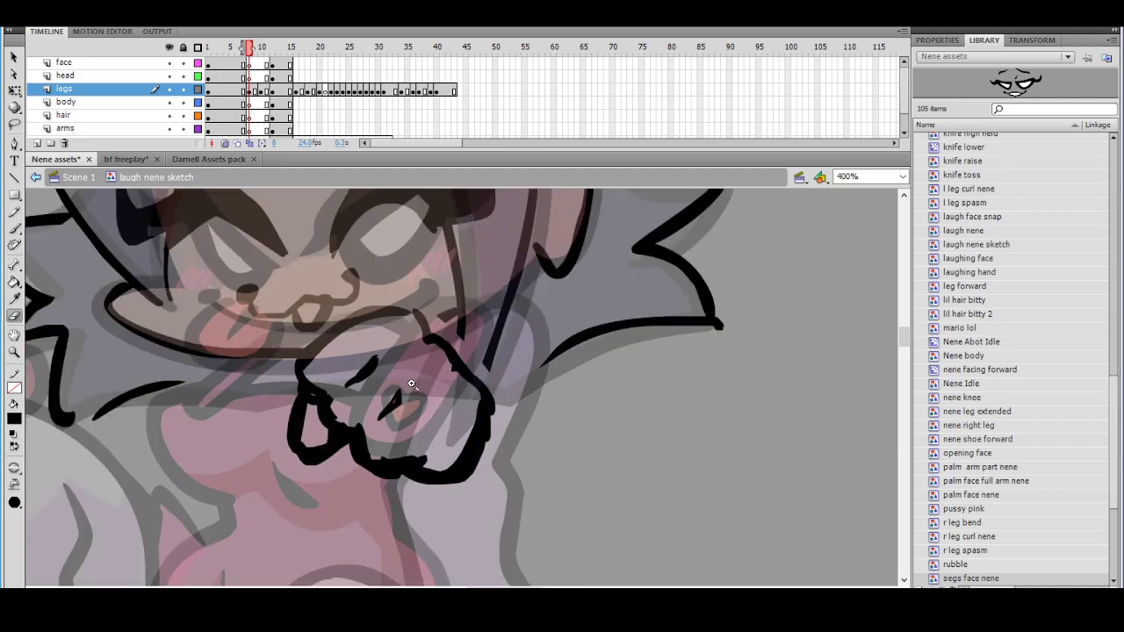
drag(370, 381, 378, 378)
drag(383, 376, 380, 359)
drag(389, 419, 410, 403)
key(b)
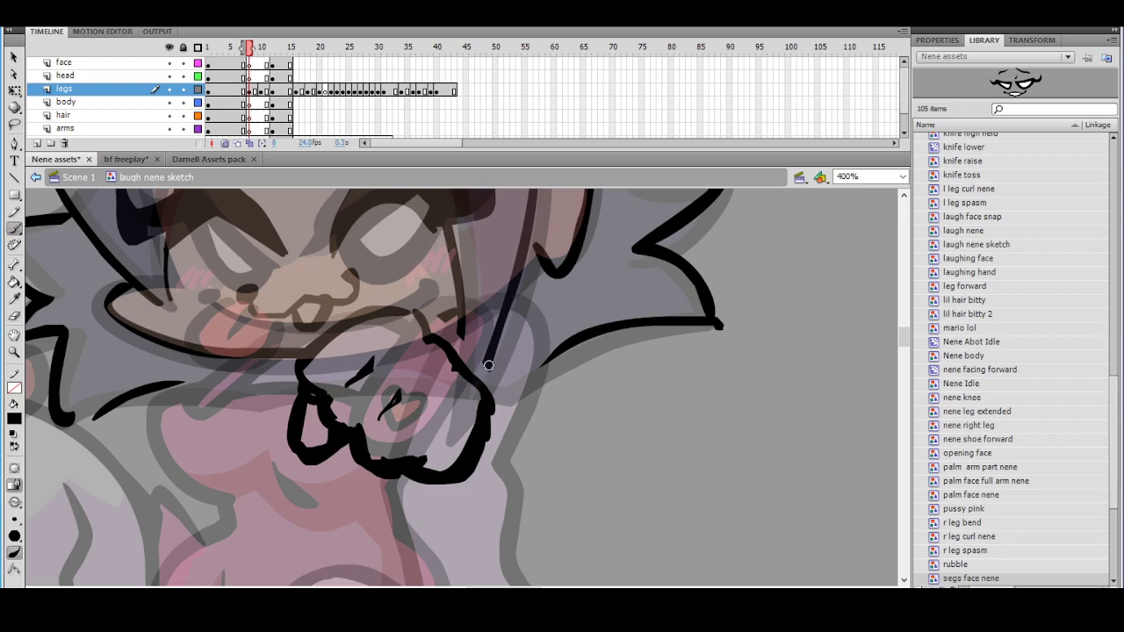
key(ctrl+minus)
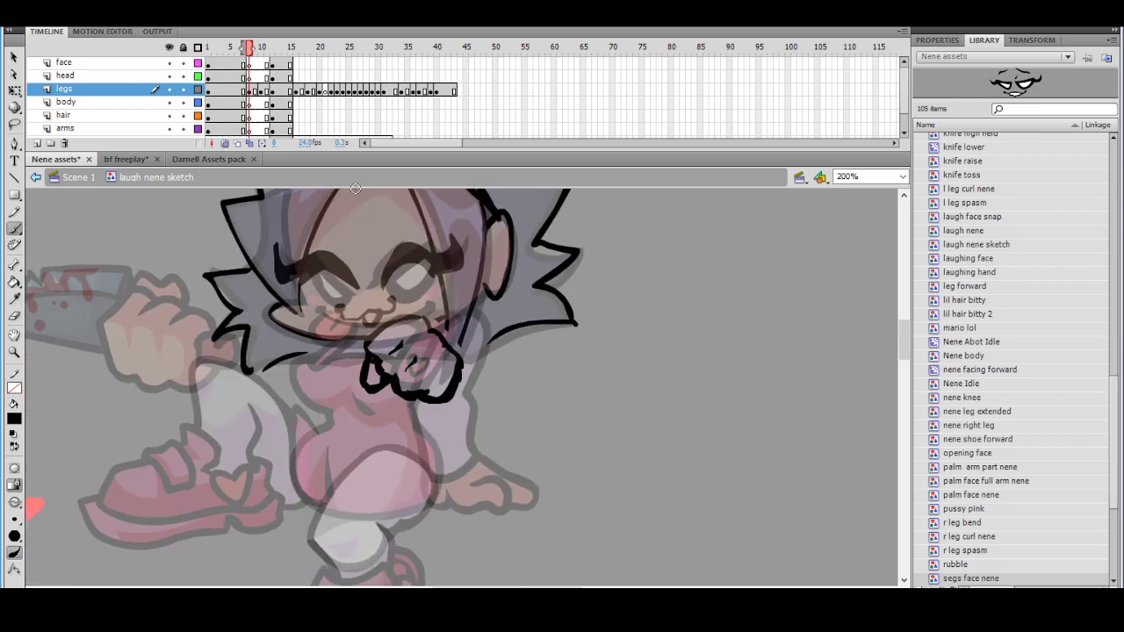
click(14, 316)
mouse_move(484, 369)
mouse_down()
mouse_move(508, 310)
mouse_move(499, 397)
mouse_move(494, 366)
mouse_up()
click(14, 229)
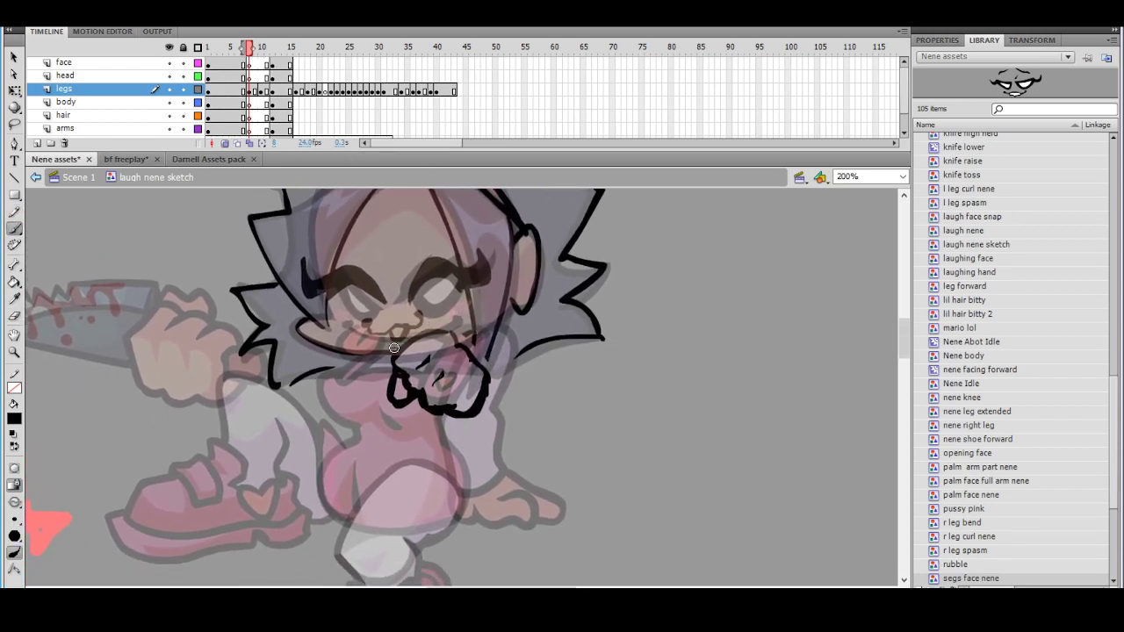
scroll(410, 290, down, 2)
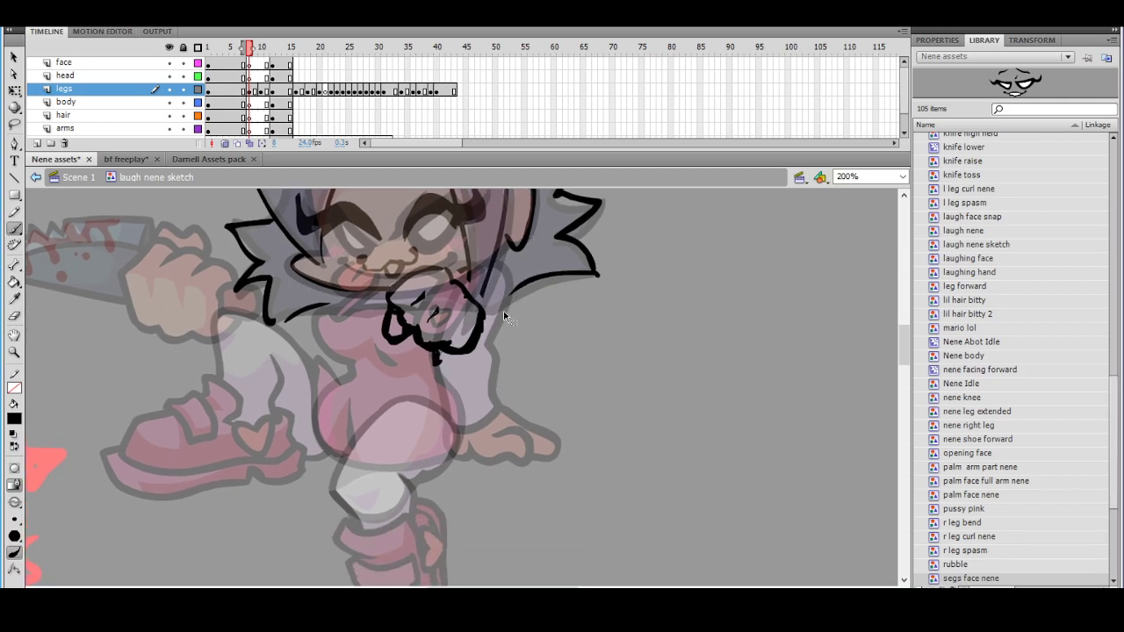
scroll(532, 371, up, 2)
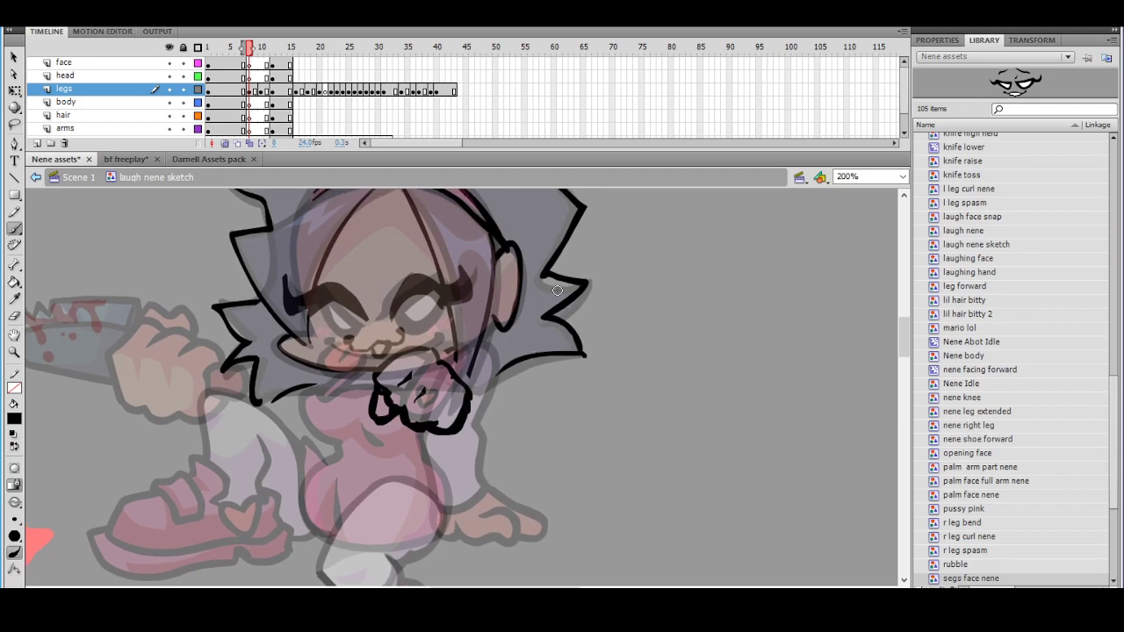
scroll(553, 333, right, 3)
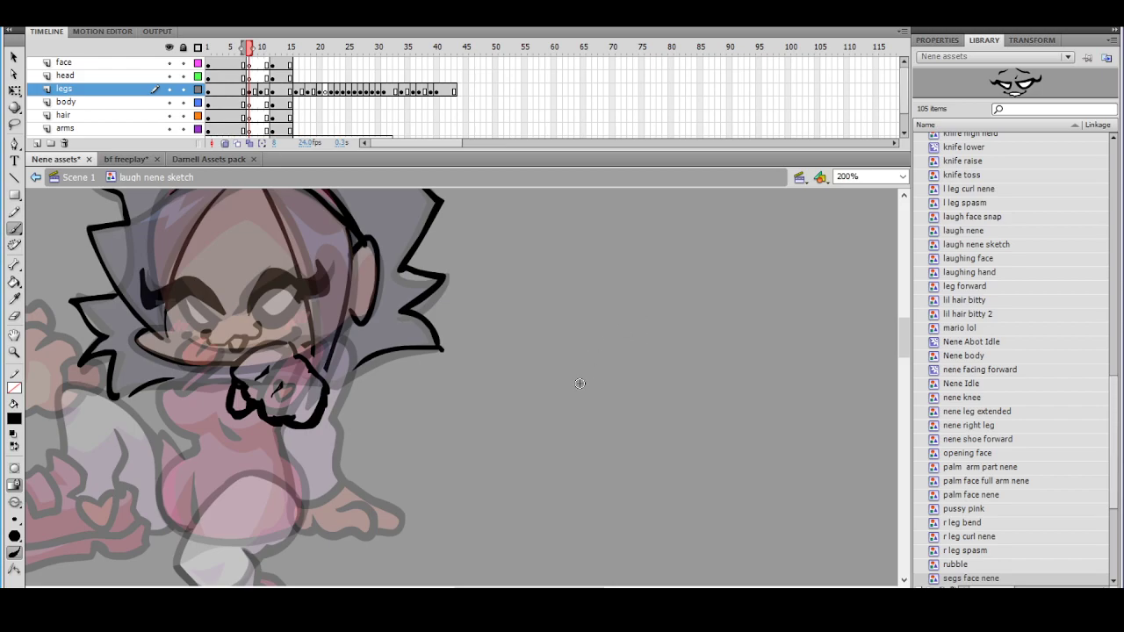
Brush a new hand sketch in the empty area beside Nene, outlining the thumb, palm base and first bent finger
drag(564, 347, 580, 380)
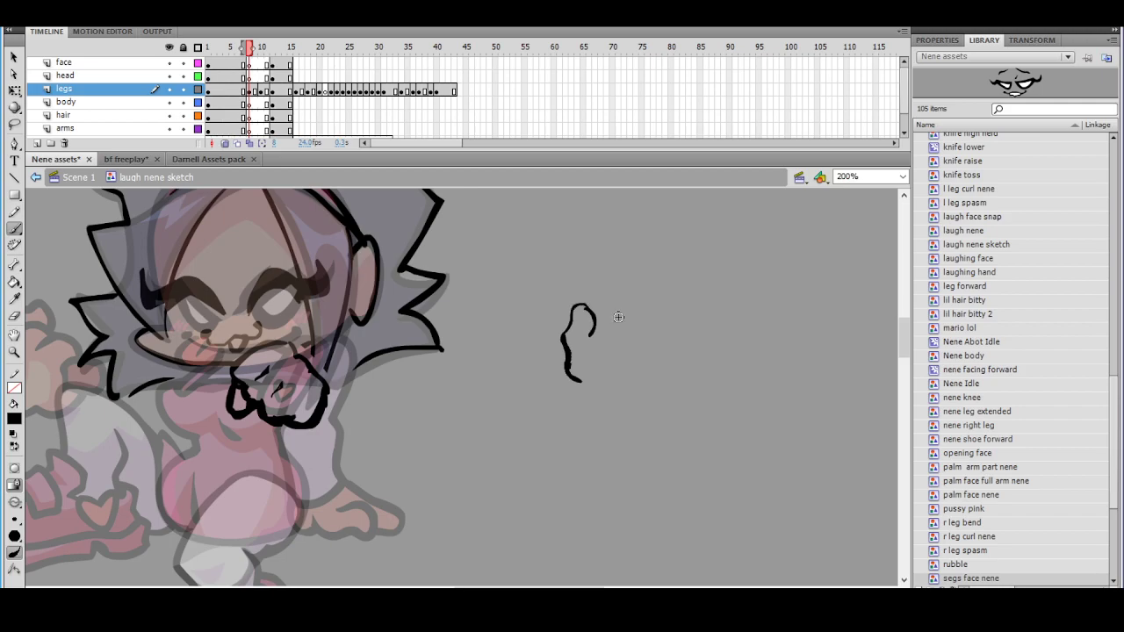
mouse_move(590, 409)
mouse_down()
mouse_move(613, 423)
mouse_move(618, 410)
mouse_move(602, 390)
mouse_up()
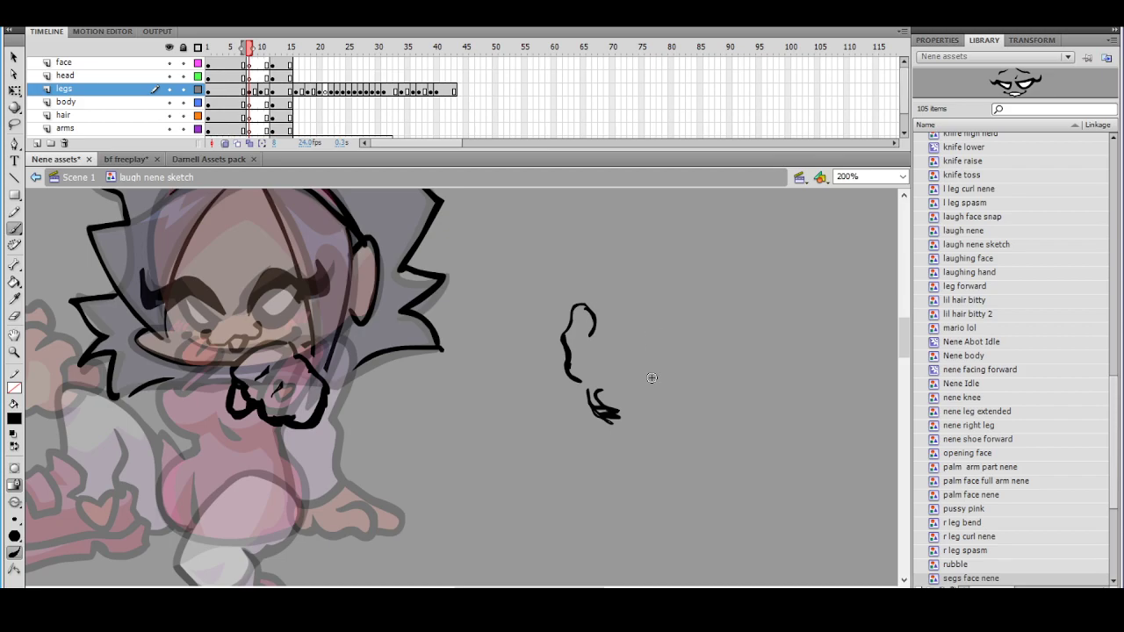
drag(642, 340, 631, 358)
click(658, 340)
mouse_move(665, 355)
mouse_down()
mouse_move(673, 362)
mouse_move(648, 315)
mouse_up()
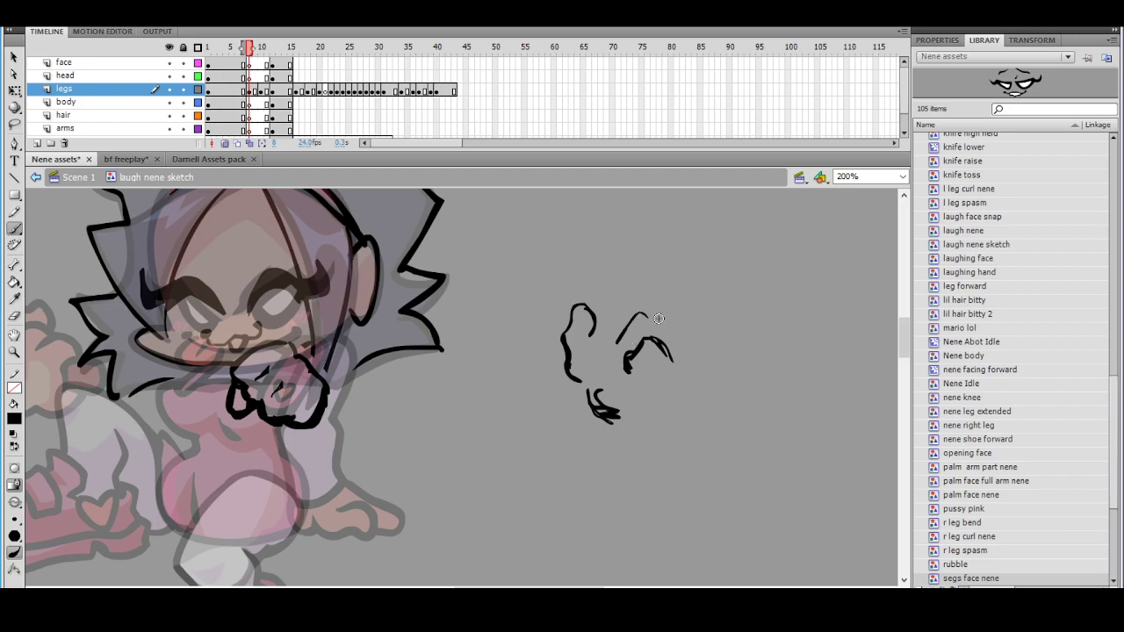
Undo the unsatisfactory finger strokes and brush stacked finger lines topped by a squared fingertip
key(ctrl+z)
mouse_move(617, 343)
mouse_down()
mouse_move(620, 355)
mouse_move(617, 342)
mouse_move(620, 353)
mouse_move(663, 340)
mouse_up()
key(ctrl+z)
mouse_move(625, 305)
mouse_down()
mouse_move(616, 340)
mouse_move(651, 316)
mouse_move(603, 304)
mouse_move(614, 317)
mouse_move(647, 306)
mouse_move(611, 320)
mouse_move(652, 291)
mouse_up()
key(ctrl+z)
mouse_move(605, 320)
mouse_down()
mouse_move(608, 289)
mouse_move(656, 309)
mouse_move(657, 323)
mouse_up()
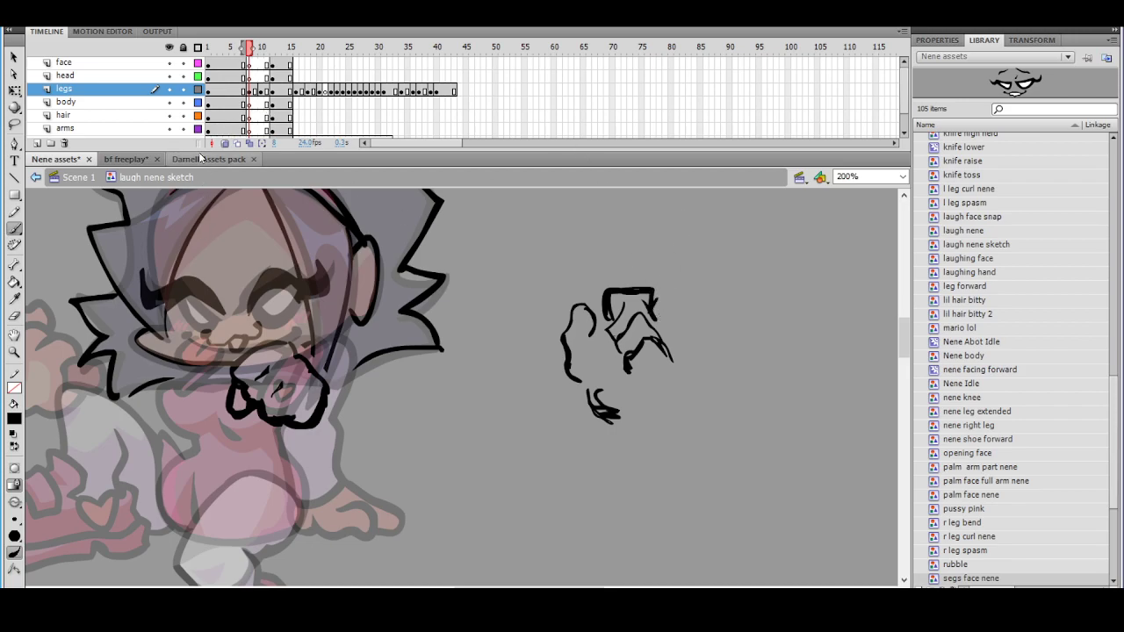
Thin the short strokes at the new hand's palm base with the Eraser
click(14, 315)
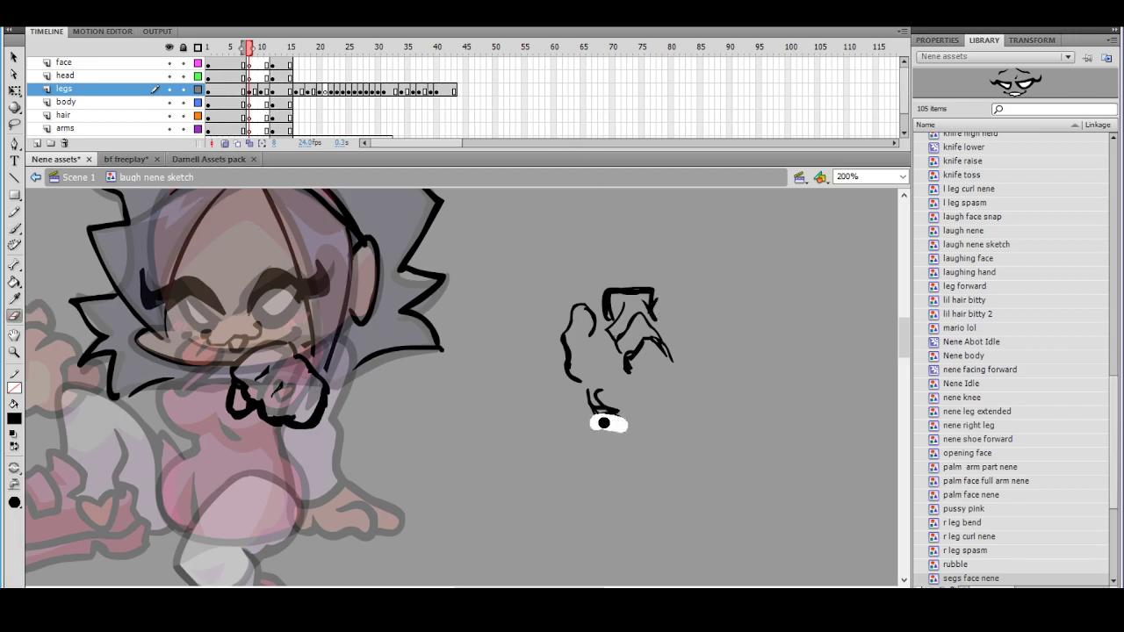
drag(603, 400, 604, 402)
drag(680, 323, 542, 312)
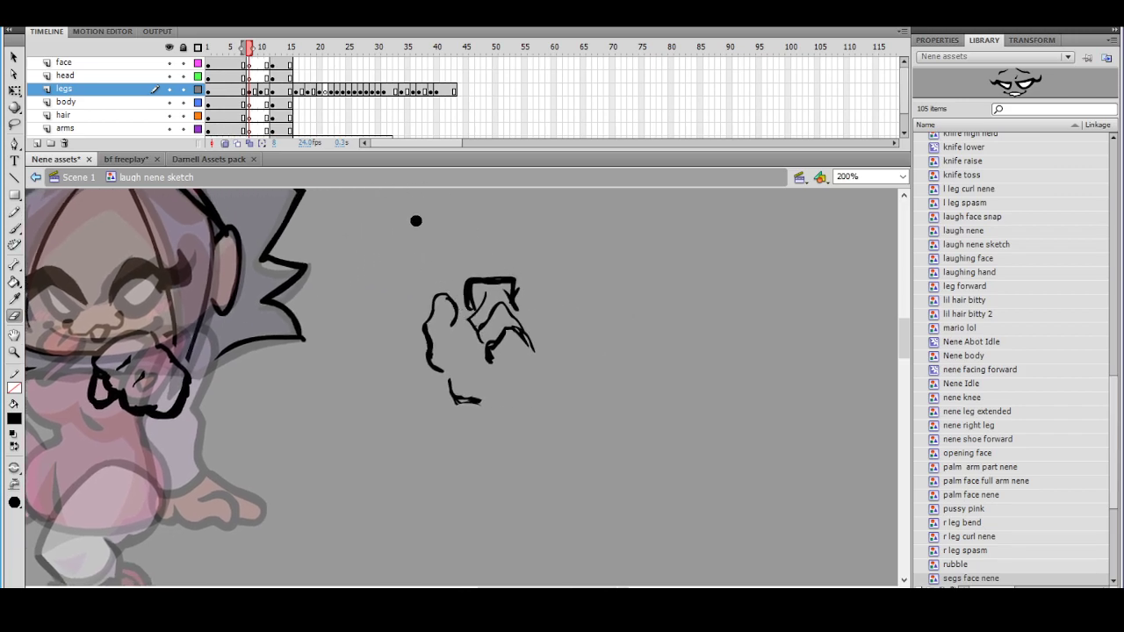
Select the new hand's finger strokes with the Lasso and nudge them closer to the thumb and slightly down
click(14, 124)
mouse_move(501, 260)
mouse_down()
mouse_move(456, 291)
mouse_move(545, 233)
mouse_move(525, 213)
mouse_up()
key(Down)
key(Down)
key(Left)
key(Left)
key(Down)
key(Left)
key(Right)
key(Right)
mouse_move(495, 261)
mouse_down()
mouse_move(455, 274)
mouse_move(461, 341)
mouse_move(544, 248)
mouse_up()
key(Left)
key(Left)
key(Left)
key(Left)
key(Left)
key(Left)
key(Left)
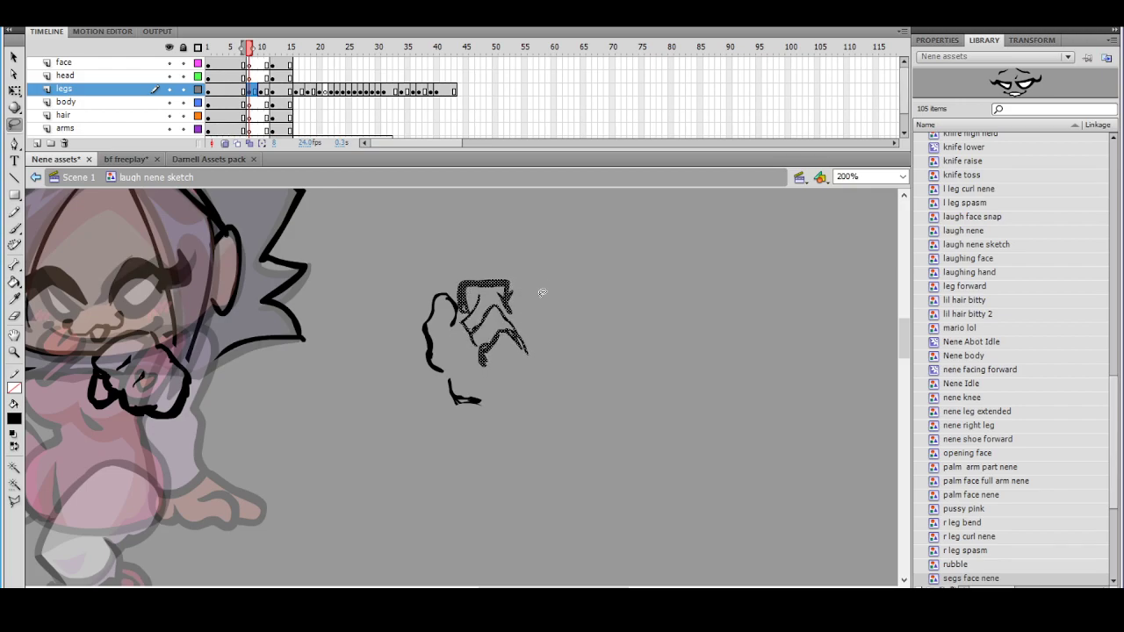
click(539, 299)
Brush the new hand's right edge down from the fingers and move the thumb outline slightly closer to them
key(b)
mouse_move(520, 369)
mouse_down()
mouse_move(526, 358)
mouse_move(596, 367)
mouse_move(608, 344)
mouse_up()
key(ctrl+z)
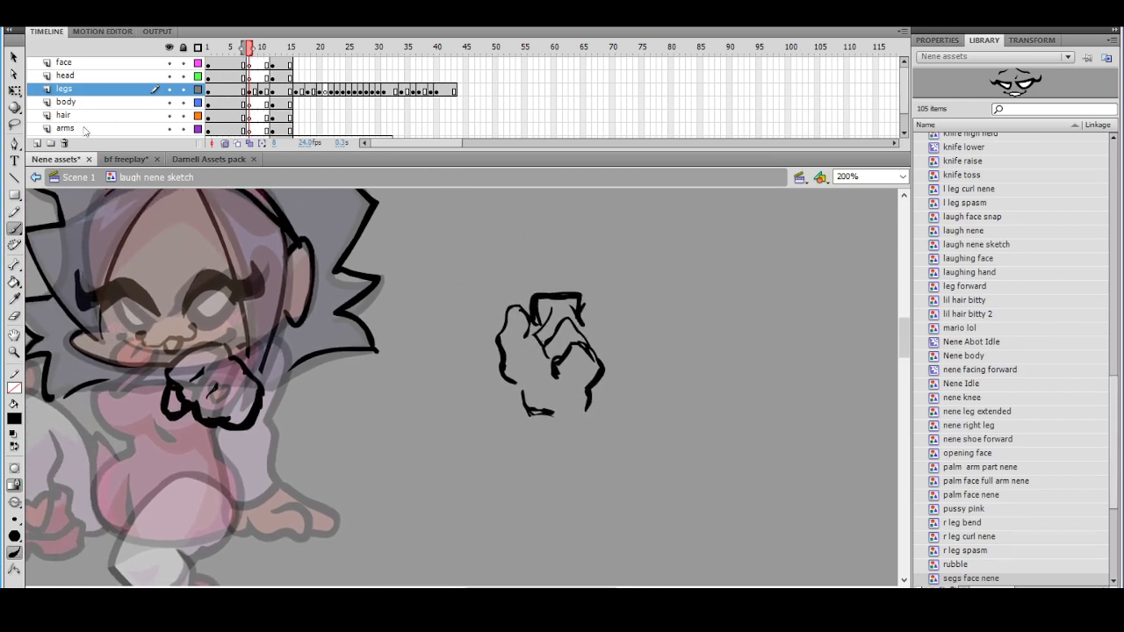
key(l)
mouse_move(519, 291)
mouse_down()
mouse_move(533, 314)
mouse_move(522, 371)
mouse_move(489, 337)
mouse_up()
mouse_move(527, 378)
mouse_down()
mouse_move(517, 406)
mouse_move(562, 413)
mouse_move(528, 383)
mouse_up()
click(598, 327)
Brush thicker lines between the thumb and fingers and add a small crease inside the palm
key(ctrl+=)
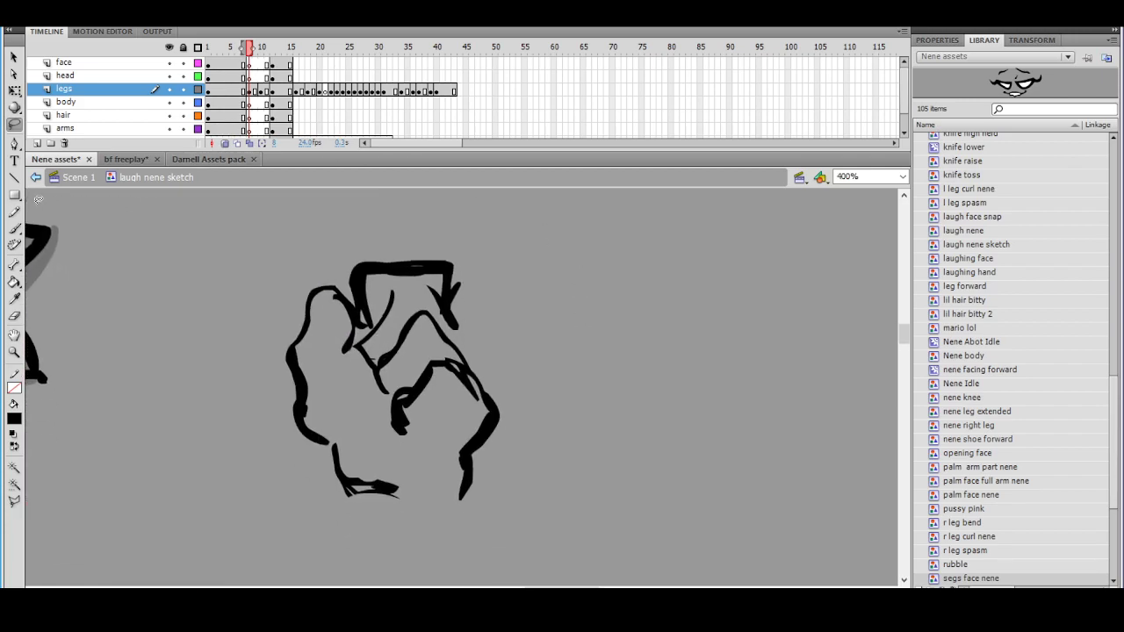
key(b)
mouse_move(381, 320)
mouse_down()
mouse_move(357, 344)
mouse_move(386, 396)
mouse_up()
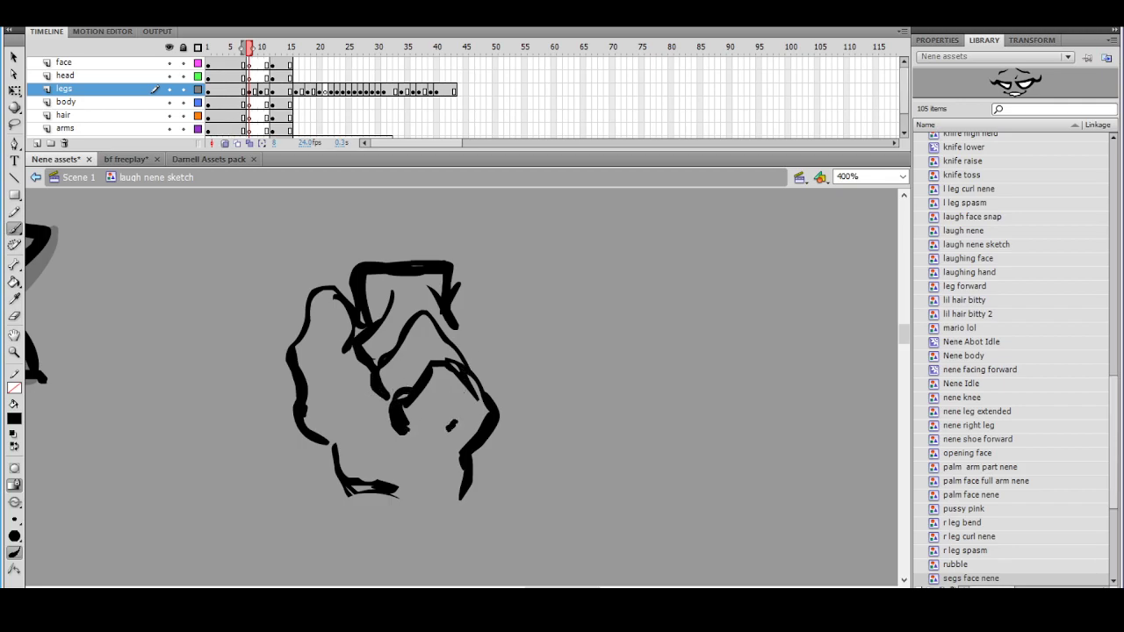
mouse_move(494, 360)
mouse_down()
mouse_move(447, 346)
mouse_move(460, 319)
mouse_up()
Thin the bent finger lines inside the new hand with the Eraser
click(15, 316)
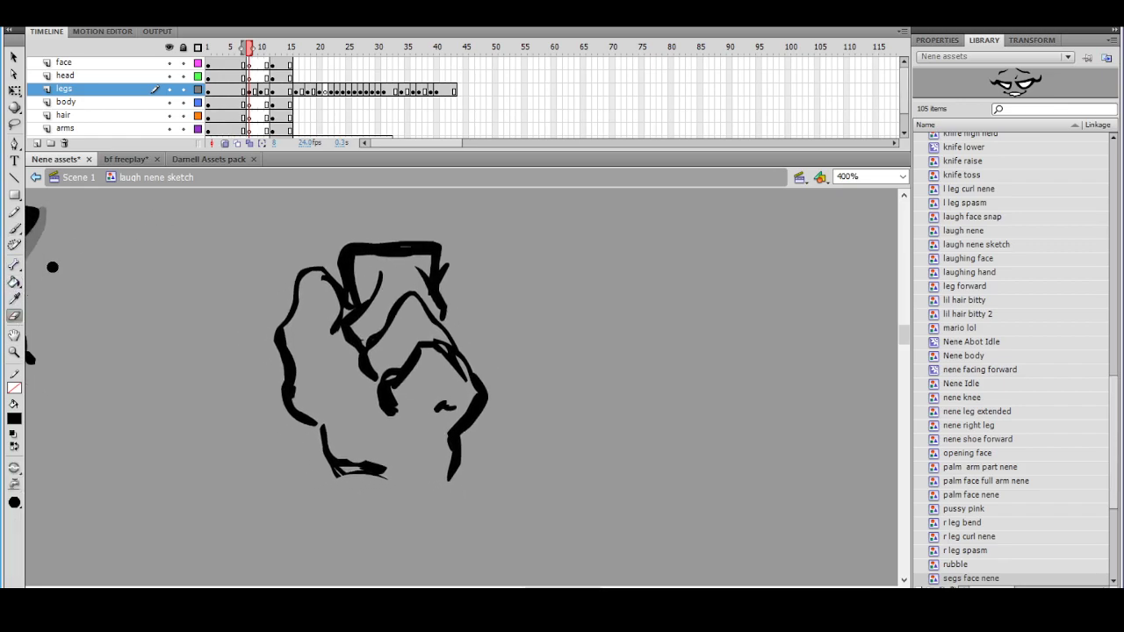
mouse_move(376, 329)
mouse_down()
mouse_move(394, 329)
mouse_move(387, 337)
mouse_up()
drag(385, 319, 408, 302)
mouse_move(387, 347)
mouse_down()
mouse_move(378, 352)
mouse_move(407, 352)
mouse_move(393, 371)
mouse_move(396, 405)
mouse_up()
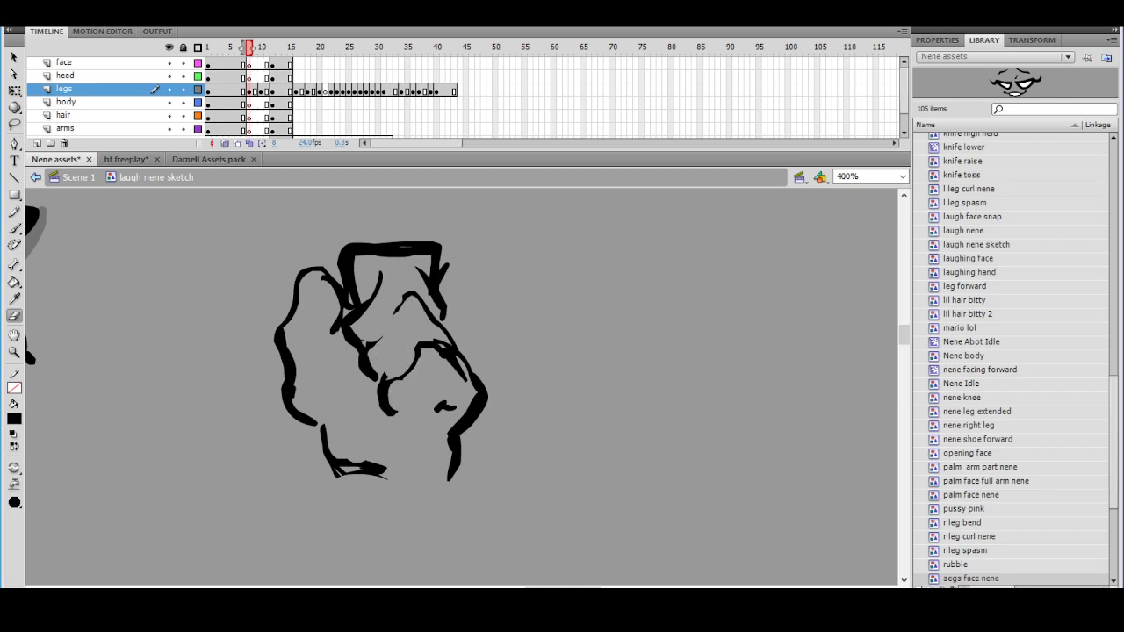
ctrl+alt+click(479, 355)
ctrl+alt+click(489, 366)
ctrl+click(453, 401)
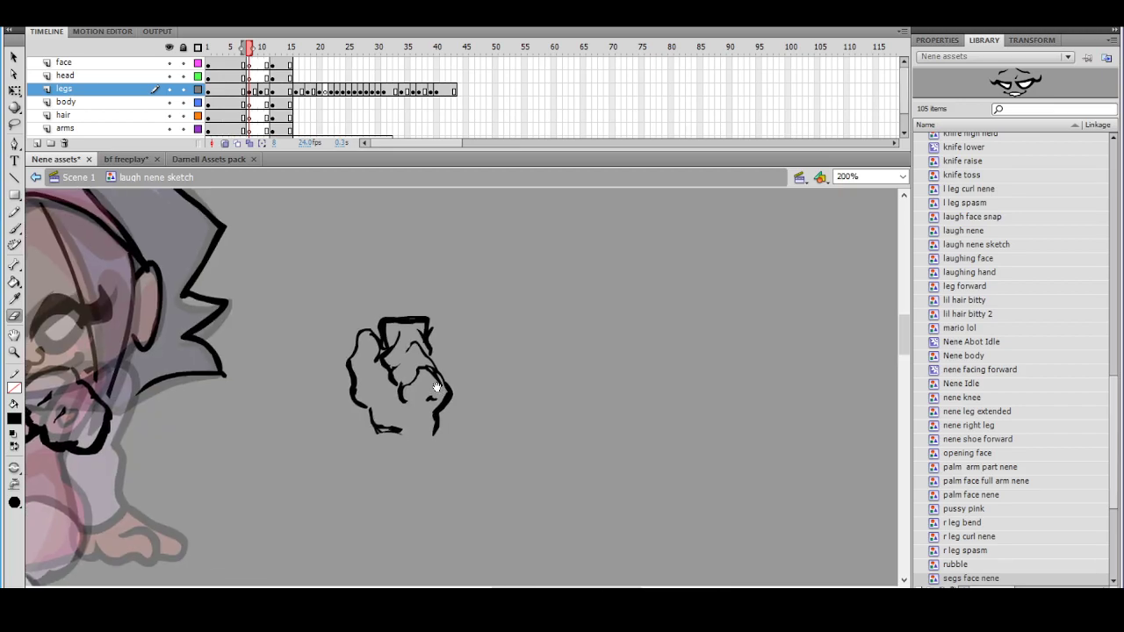
key(ctrl+equal)
drag(298, 330, 298, 393)
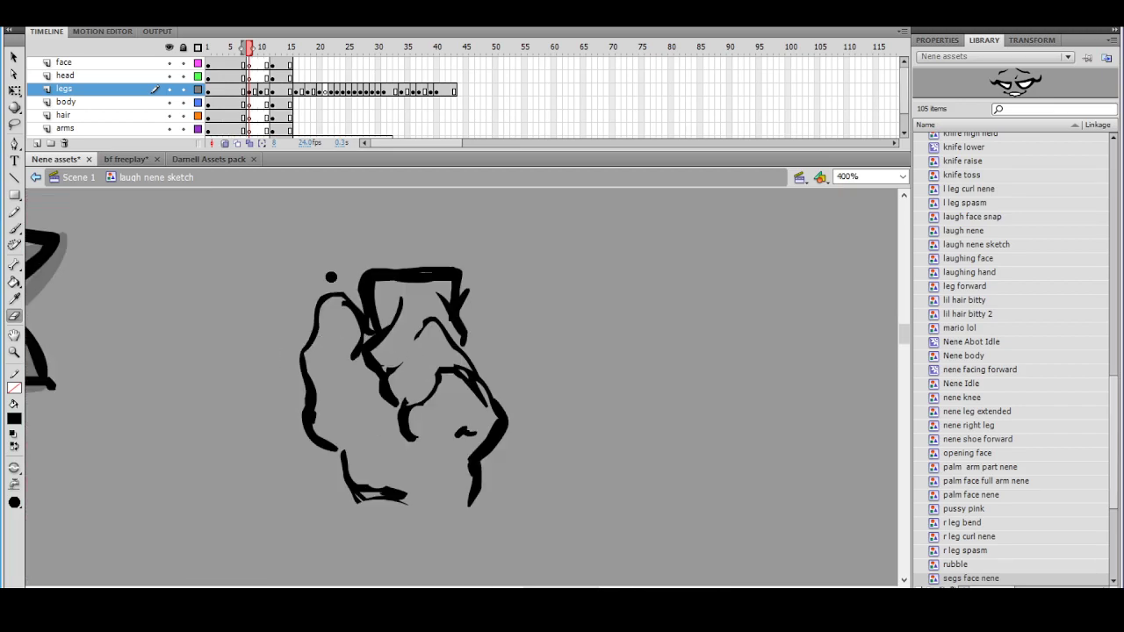
Trim the right edge of the squared finger on the new hand with the Eraser
key(ctrl+minus)
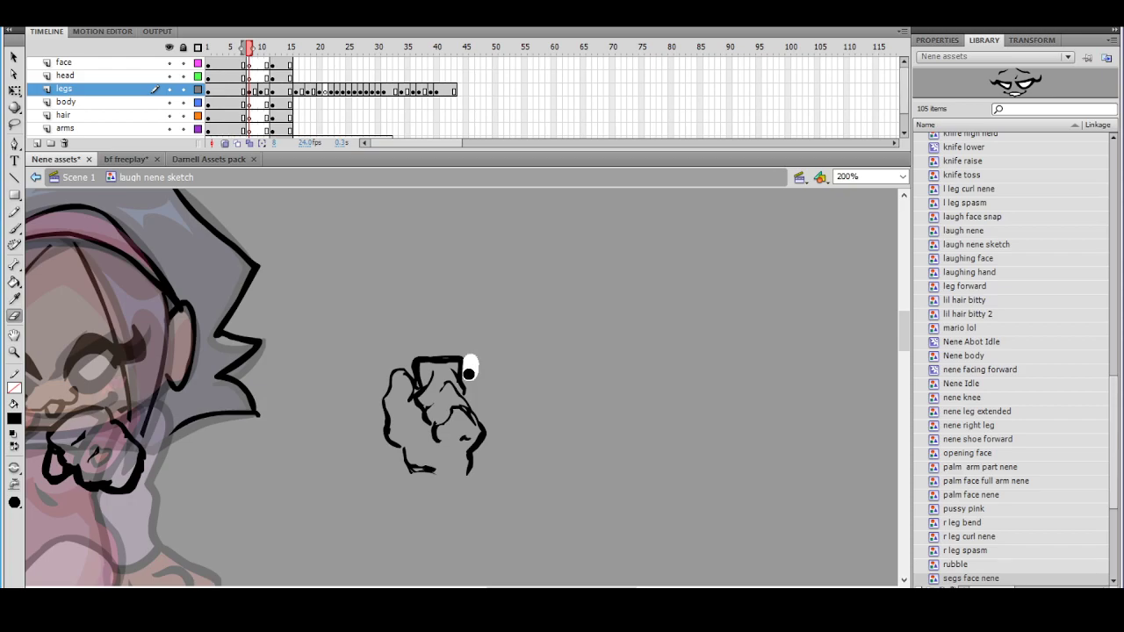
scroll(501, 334, down, 2)
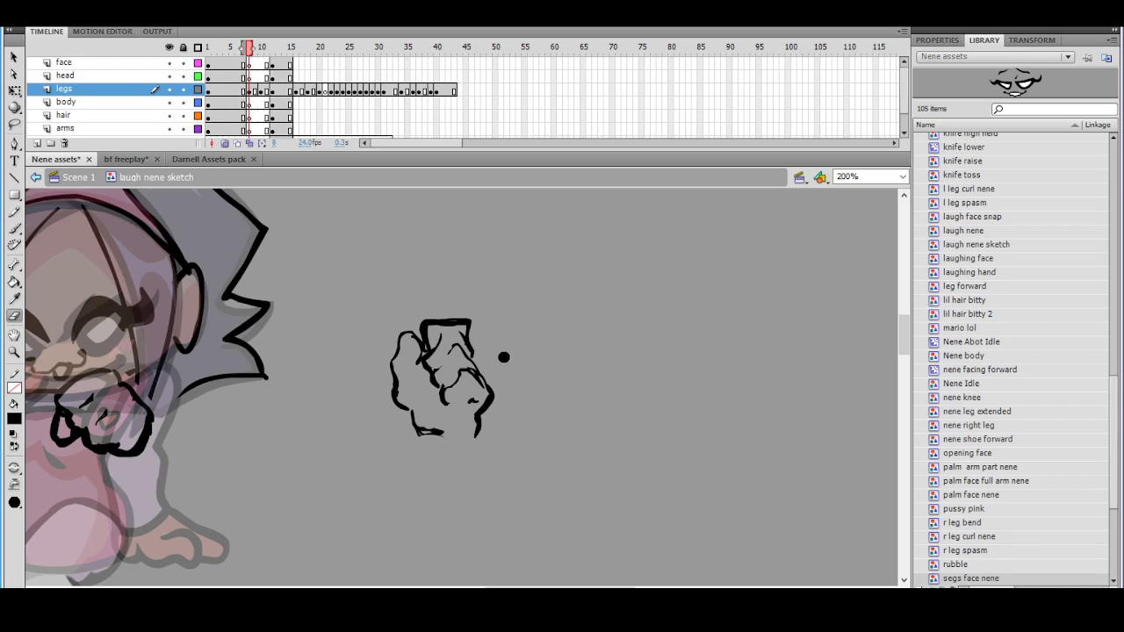
ctrl+click(479, 387)
drag(470, 384, 524, 367)
ctrl+shift+click(524, 365)
drag(468, 422, 462, 442)
mouse_move(495, 389)
mouse_down()
mouse_move(697, 381)
mouse_move(699, 394)
mouse_move(582, 402)
mouse_move(500, 373)
mouse_move(467, 402)
mouse_up()
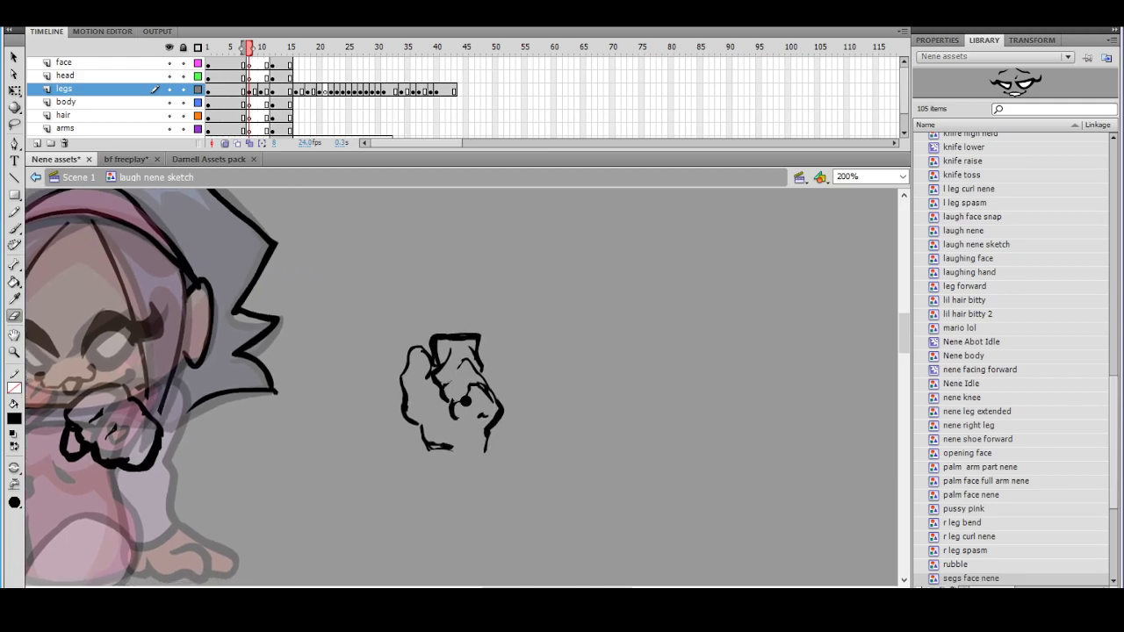
click(14, 228)
drag(564, 365, 586, 331)
drag(576, 384, 608, 405)
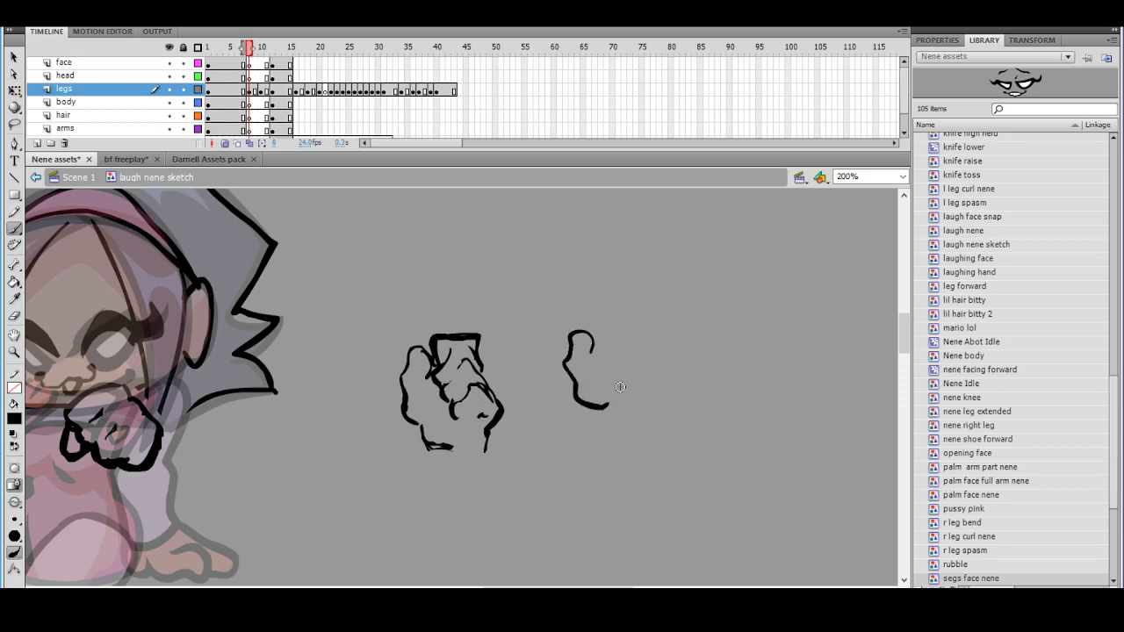
key(ctrl+z)
key(ctrl+z)
drag(501, 353, 664, 353)
drag(404, 397, 478, 439)
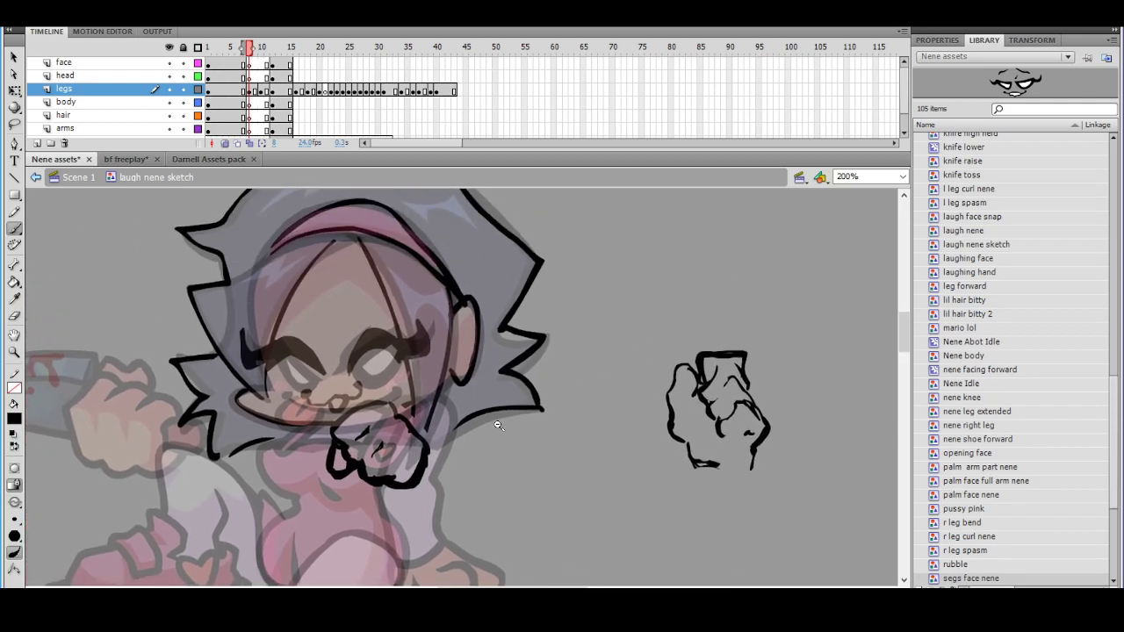
ctrl+shift+click(504, 420)
ctrl+click(465, 396)
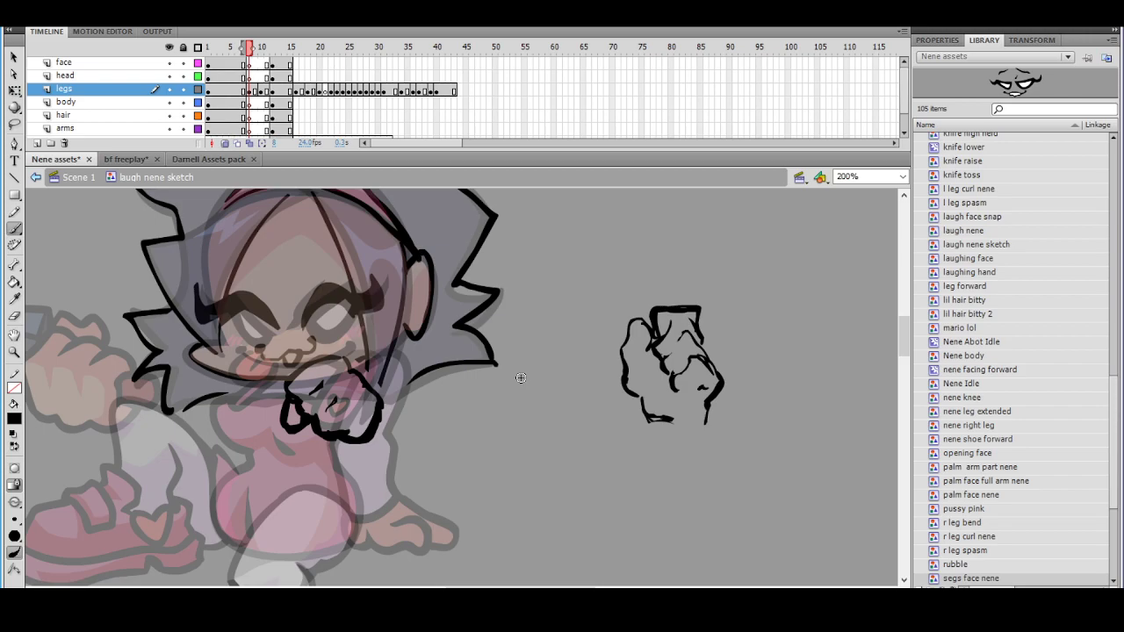
scroll(745, 298, right, 3)
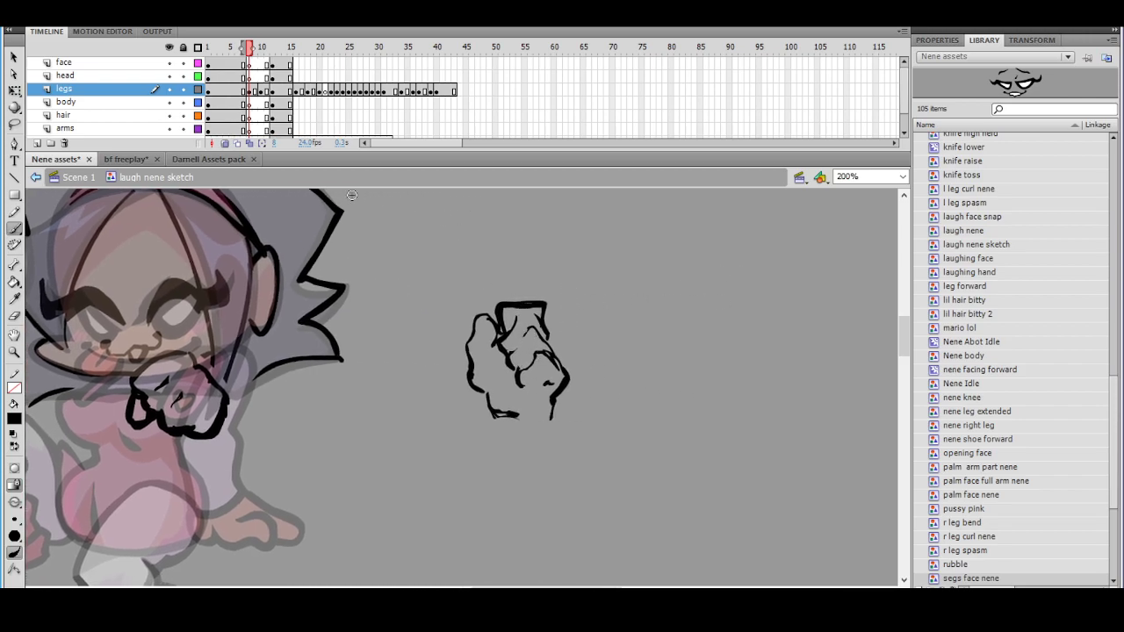
click(14, 124)
scroll(518, 306, right, 2)
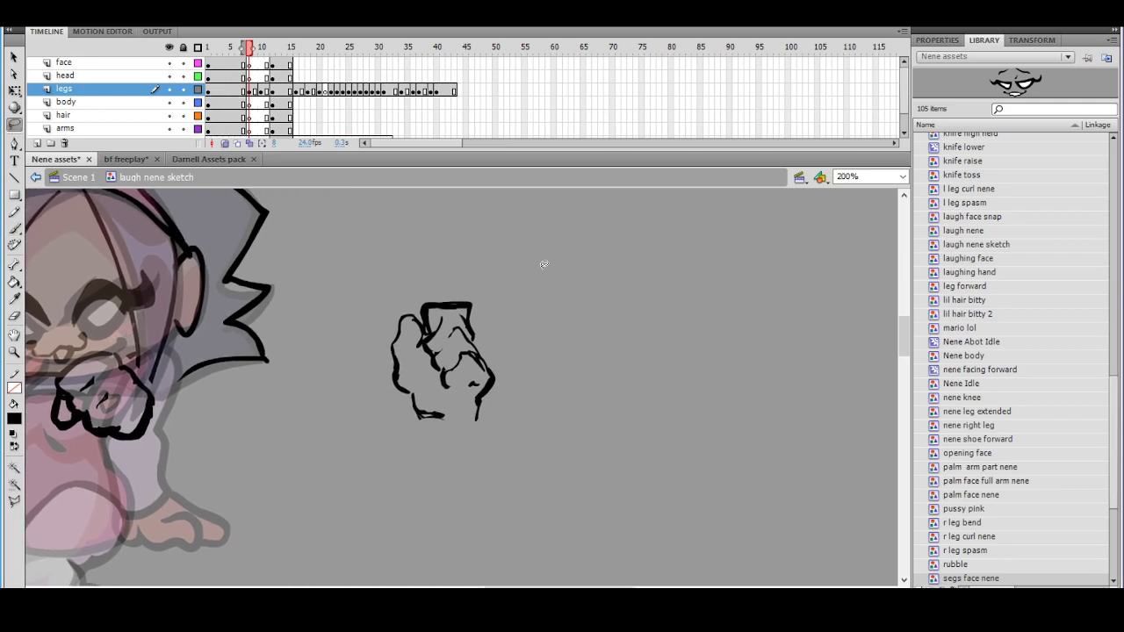
click(14, 228)
scroll(445, 360, right, 2)
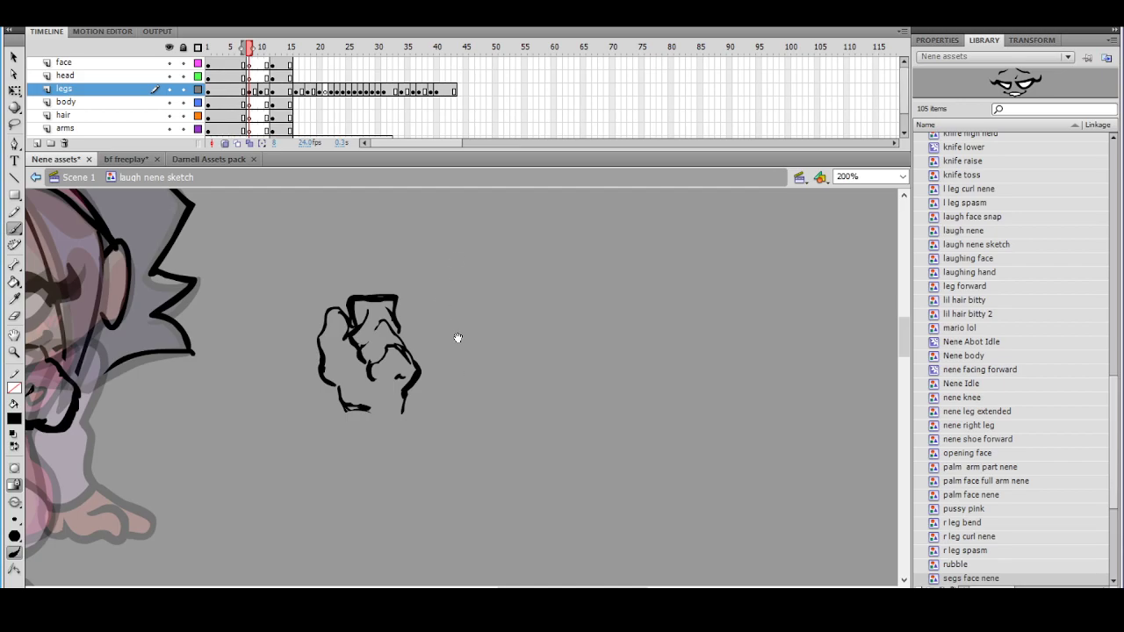
Try two rough rounded fist studies beside Nene's body and delete them
drag(450, 339, 587, 376)
mouse_move(469, 355)
mouse_down()
mouse_move(635, 329)
mouse_move(640, 271)
mouse_up()
drag(488, 333, 437, 396)
drag(423, 375, 463, 373)
mouse_move(427, 411)
mouse_down()
mouse_move(456, 452)
mouse_move(427, 407)
mouse_up()
mouse_move(399, 459)
mouse_down()
mouse_move(444, 433)
mouse_move(452, 460)
mouse_up()
drag(570, 374, 503, 367)
drag(480, 421, 482, 456)
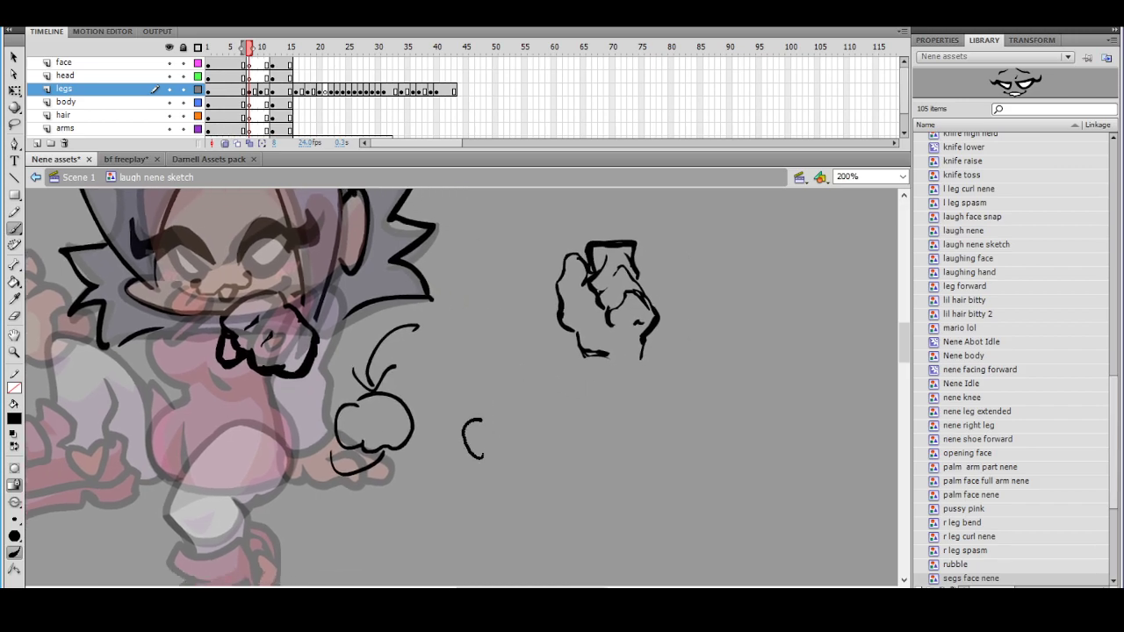
mouse_move(481, 407)
mouse_down()
mouse_move(499, 413)
mouse_move(493, 441)
mouse_move(550, 421)
mouse_move(505, 390)
mouse_up()
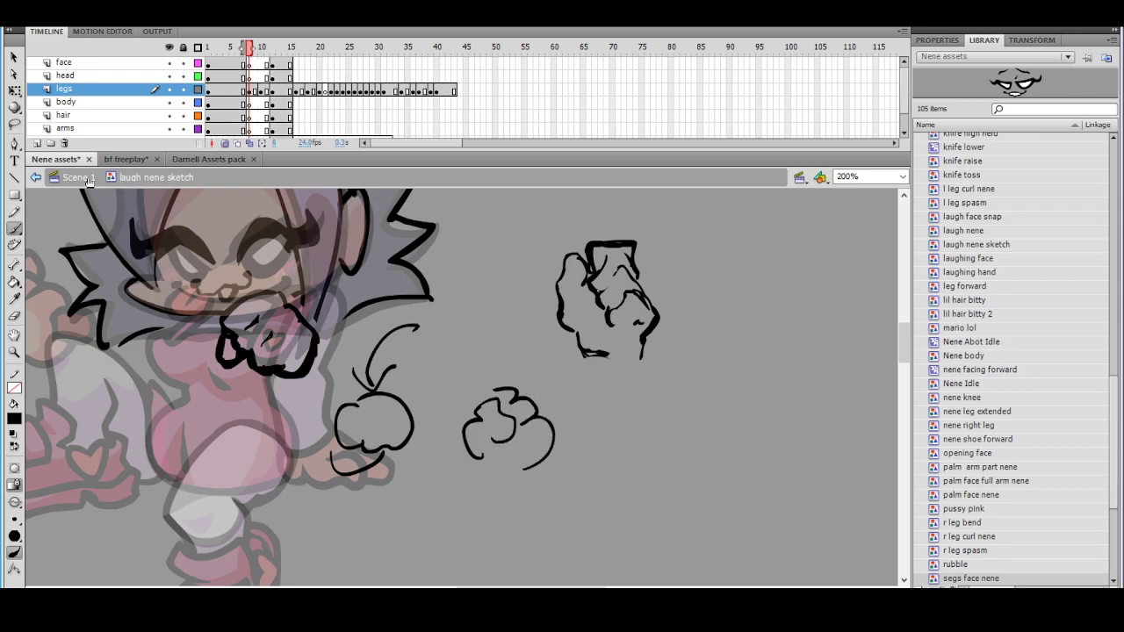
click(14, 124)
mouse_move(461, 351)
mouse_down()
mouse_move(368, 321)
mouse_move(301, 492)
mouse_move(550, 504)
mouse_move(572, 422)
mouse_move(507, 295)
mouse_move(518, 323)
mouse_up()
key(Delete)
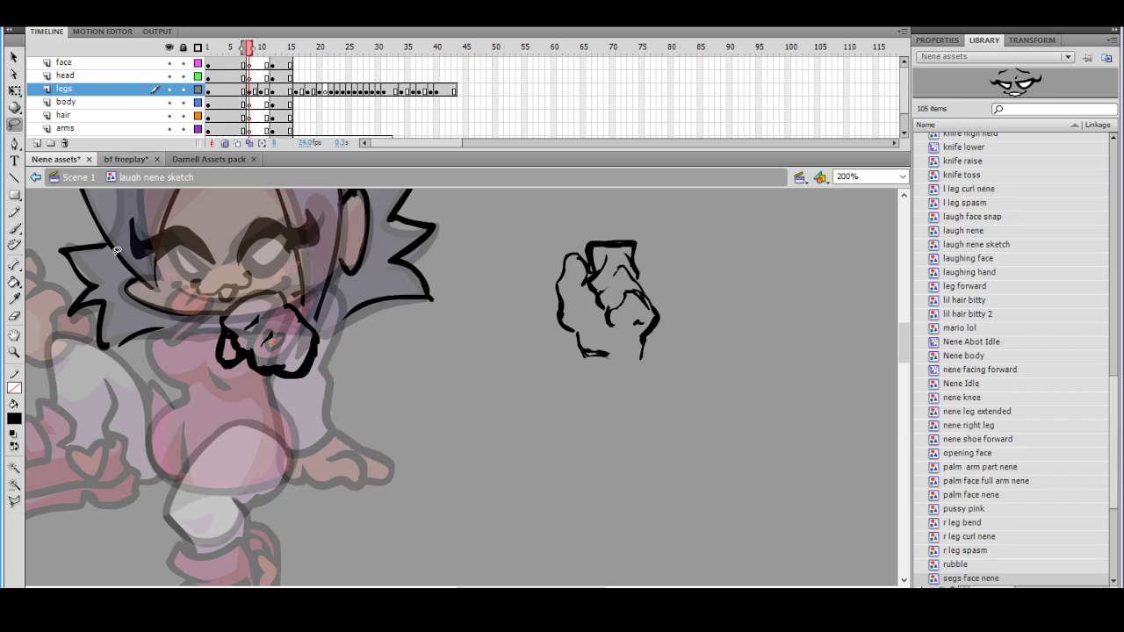
Brush a rounded fist sketch beside the first hand study, outlining its left edge and curved knuckles
key(b)
drag(376, 342, 243, 384)
drag(557, 354, 518, 365)
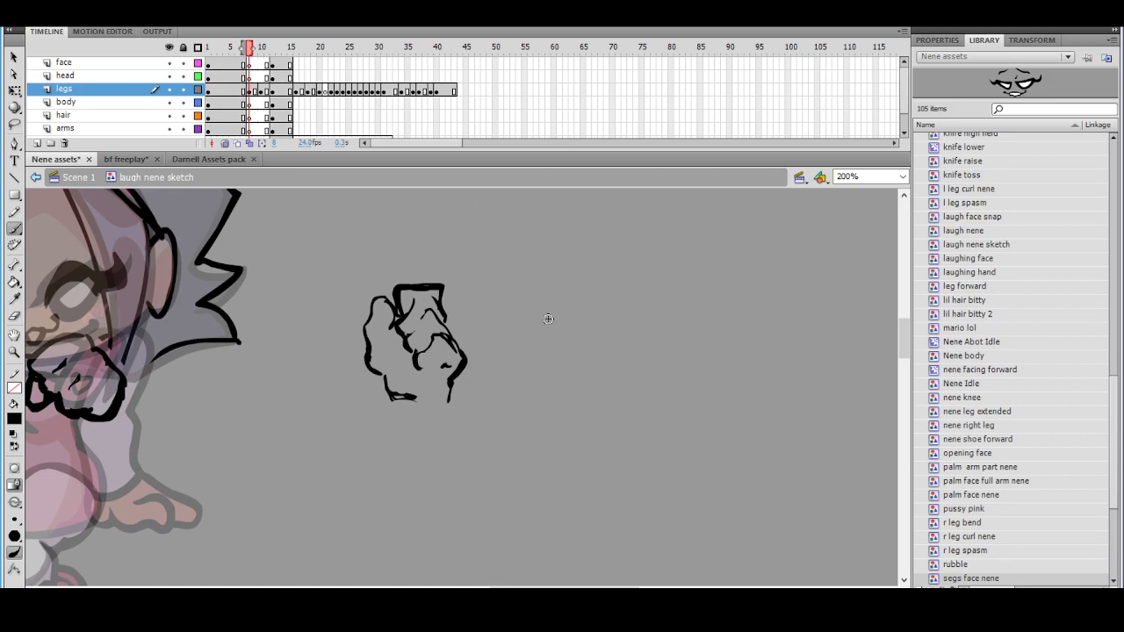
mouse_move(555, 307)
mouse_down()
mouse_move(534, 327)
mouse_move(558, 307)
mouse_move(579, 315)
mouse_move(539, 340)
mouse_move(556, 372)
mouse_up()
key(ctrl+z)
key(ctrl+z)
drag(629, 344, 628, 346)
mouse_move(609, 304)
mouse_down()
mouse_move(600, 287)
mouse_move(573, 312)
mouse_up()
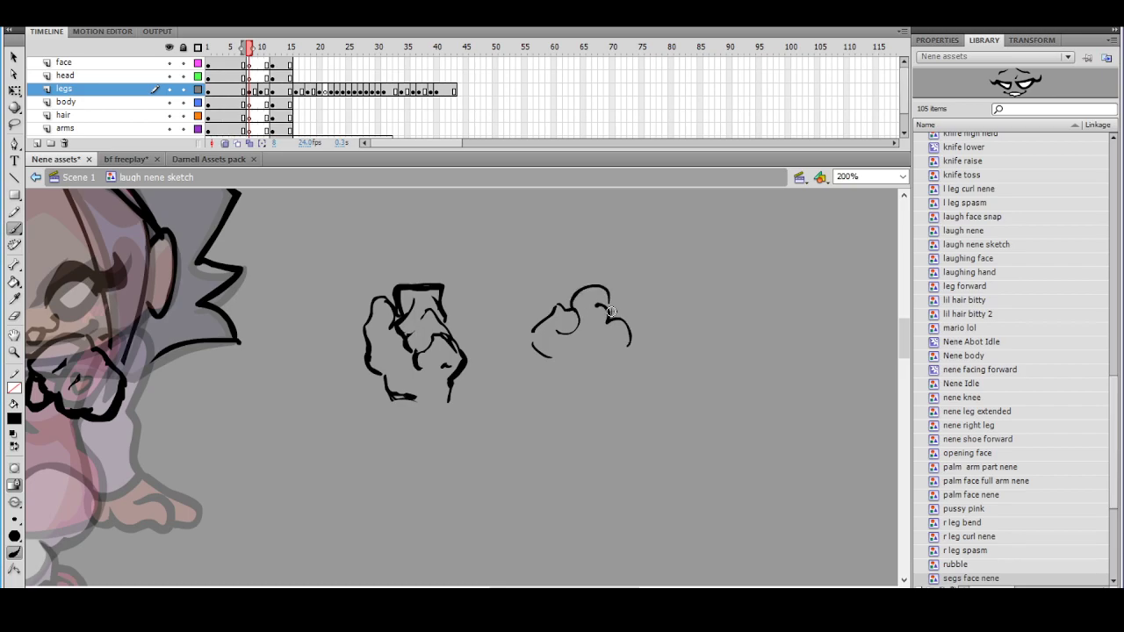
Brush the rounded fist's lower-left contour and right edge, and add curved finger lines beneath its knuckles
drag(572, 369, 602, 380)
key(ctrl+z)
drag(533, 334, 580, 372)
drag(610, 322, 623, 358)
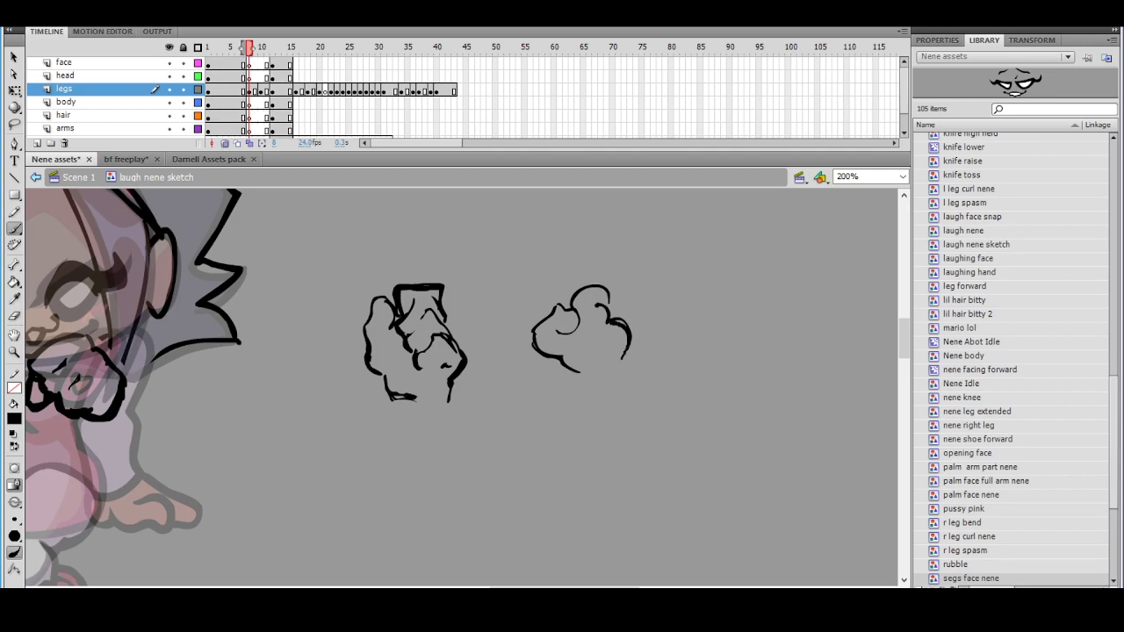
alt+click(607, 338)
drag(552, 348, 671, 326)
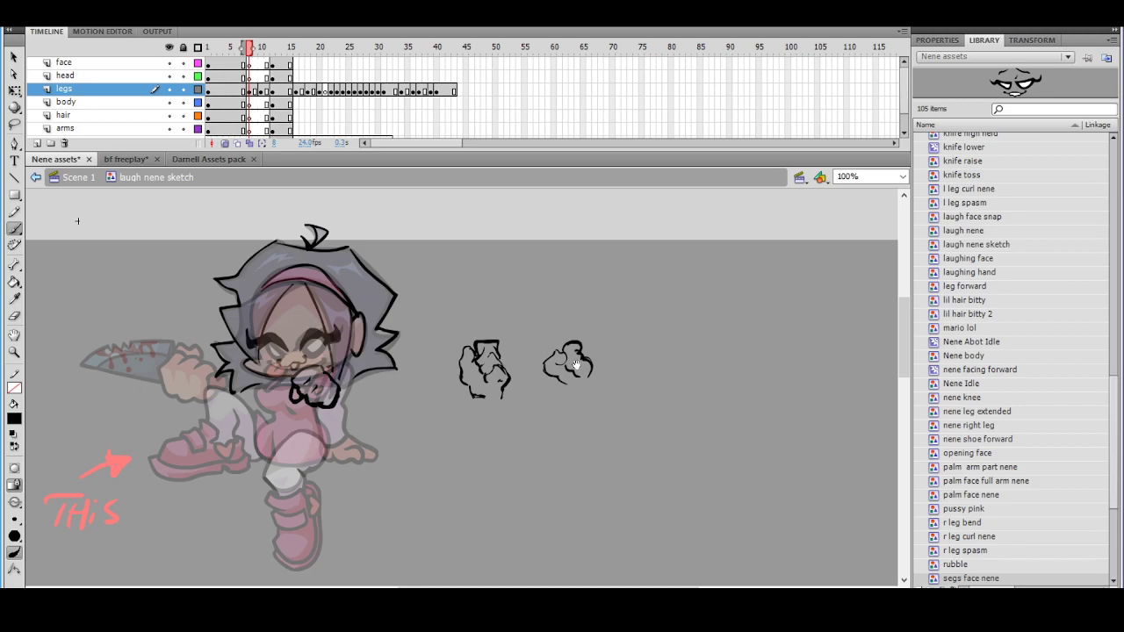
ctrl+click(571, 363)
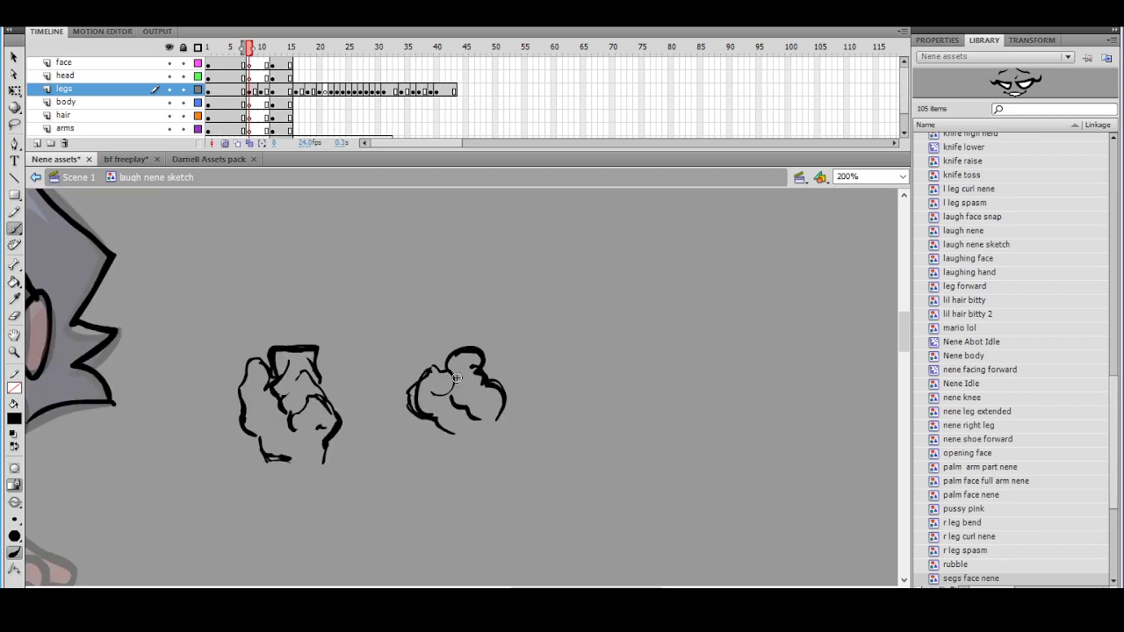
Rework the rounded fist's left outline with the Brush and trim its outer edge with the Eraser
drag(430, 368, 432, 417)
key(ctrl+z)
mouse_move(430, 369)
mouse_down()
mouse_move(425, 416)
mouse_move(444, 420)
mouse_up()
click(14, 316)
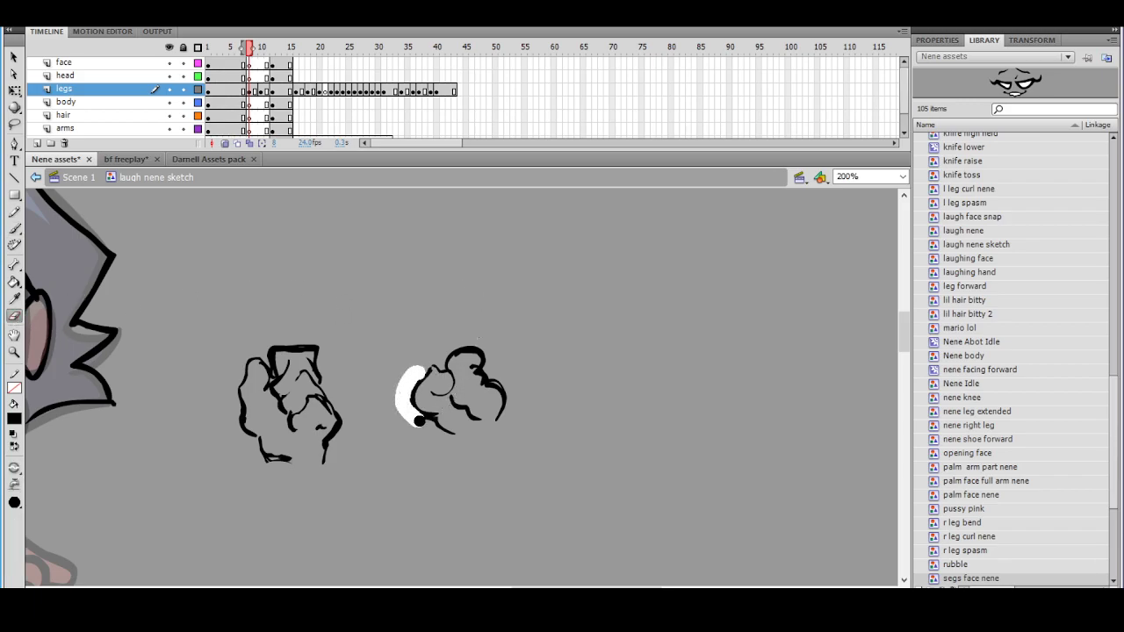
drag(467, 317, 662, 281)
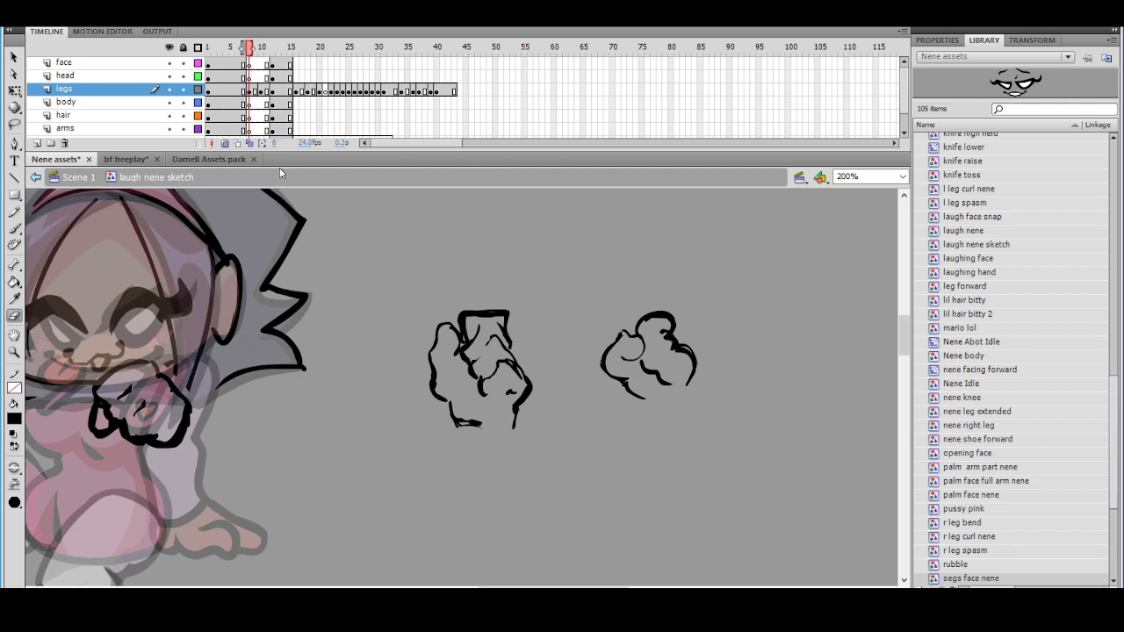
Select the rounded fist sketch with the Lasso and copy it
click(14, 124)
mouse_move(713, 298)
mouse_down()
mouse_move(603, 330)
mouse_move(682, 428)
mouse_move(703, 273)
mouse_up()
right_click(675, 273)
click(707, 337)
click(704, 277)
drag(403, 398, 659, 343)
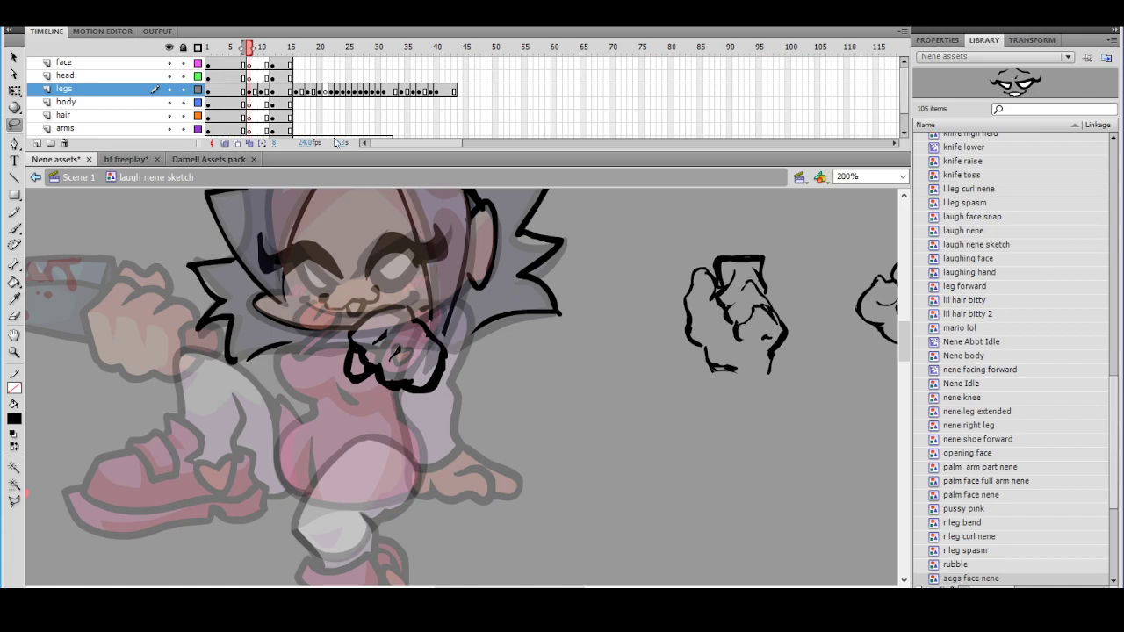
Remove the old fist at Nene's mouth and paste the copied rounded fist in its place
mouse_move(377, 299)
mouse_down()
mouse_move(339, 340)
mouse_move(417, 420)
mouse_move(461, 367)
mouse_move(425, 295)
mouse_up()
key(ctrl+x)
right_click(588, 267)
click(620, 314)
drag(508, 387, 439, 342)
key(ctrl+1)
drag(537, 339, 538, 299)
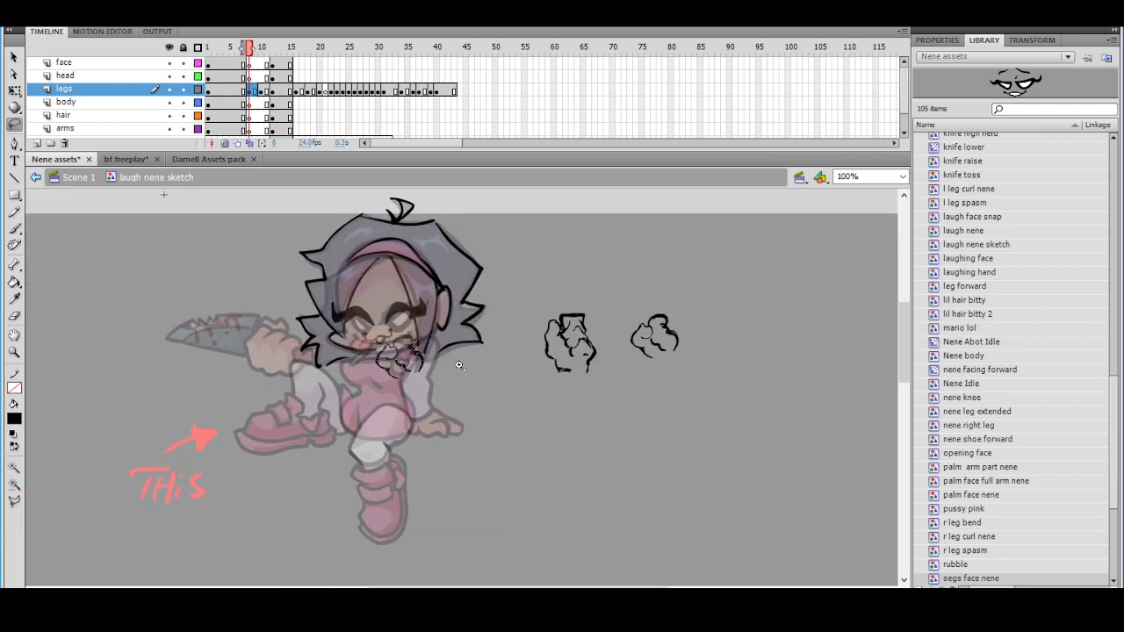
Select the pasted fist at Nene's mouth and fine-tune it slightly with Free Transform
ctrl+click(459, 364)
drag(465, 369, 478, 360)
key(q)
drag(420, 321, 422, 313)
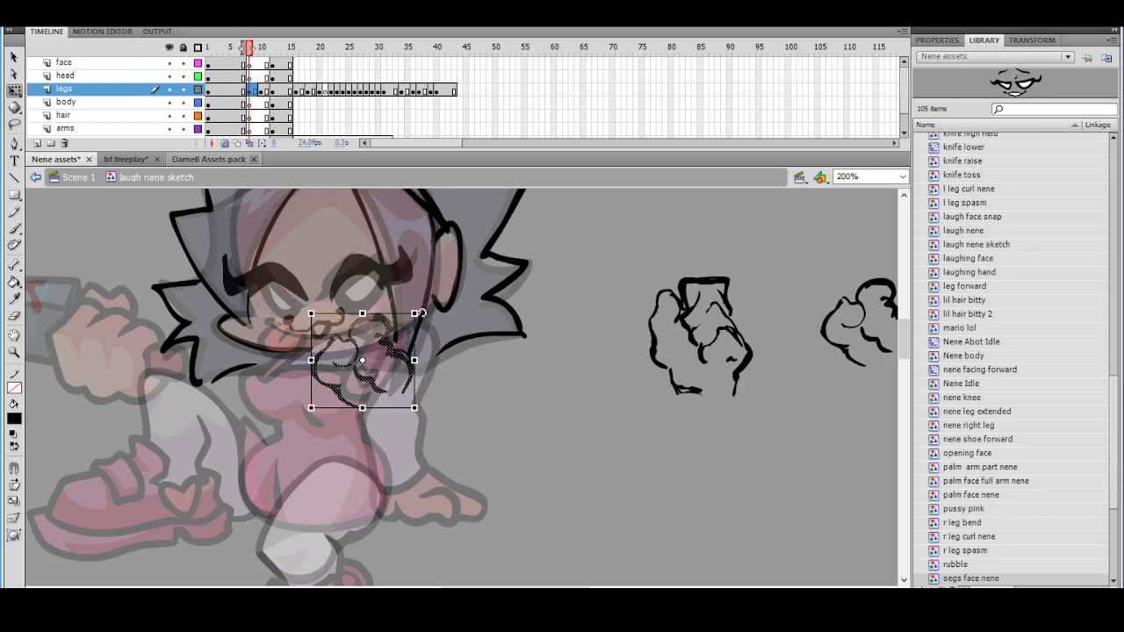
click(525, 265)
key(ctrl+1)
click(522, 313)
mouse_move(482, 350)
mouse_down()
mouse_move(477, 311)
mouse_move(473, 370)
mouse_up()
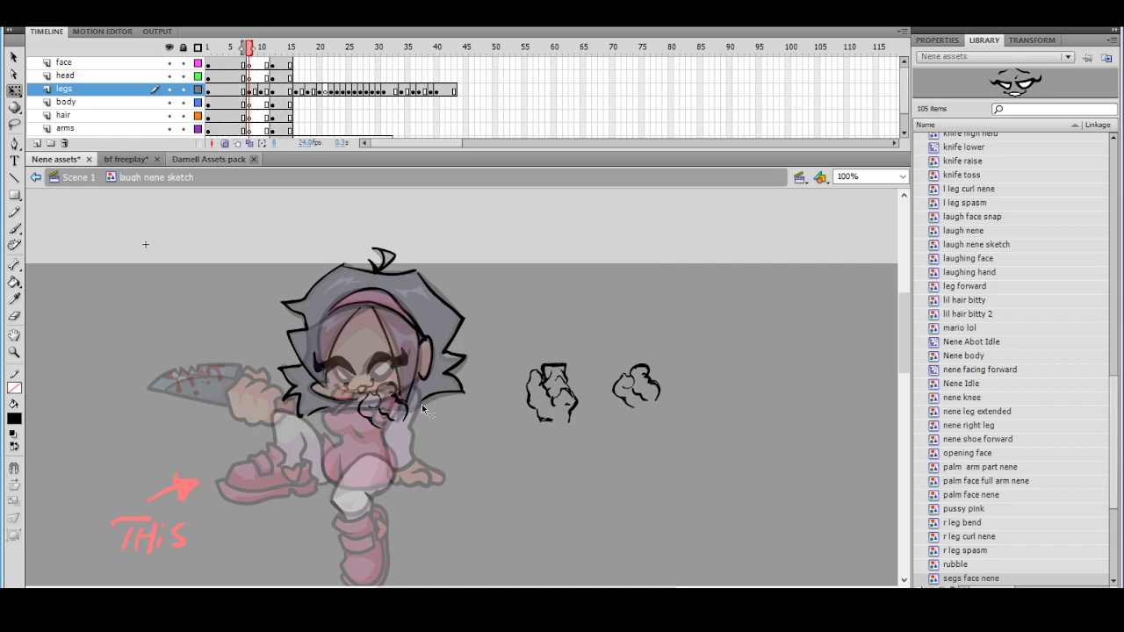
ctrl+click(419, 410)
ctrl+alt+click(435, 396)
drag(436, 396, 388, 335)
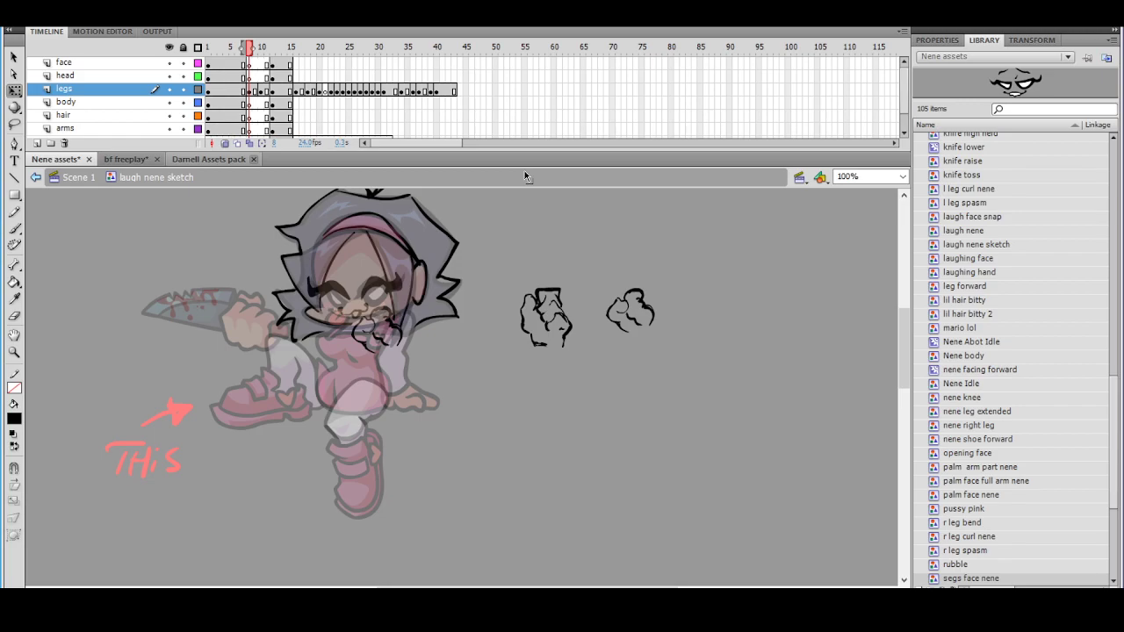
Select the fist at Nene's mouth with the Lasso and enlarge it slightly with Free Transform
key(l)
ctrl+click(422, 335)
mouse_move(367, 313)
mouse_down()
mouse_move(375, 276)
mouse_move(341, 390)
mouse_move(441, 351)
mouse_move(399, 281)
mouse_up()
key(q)
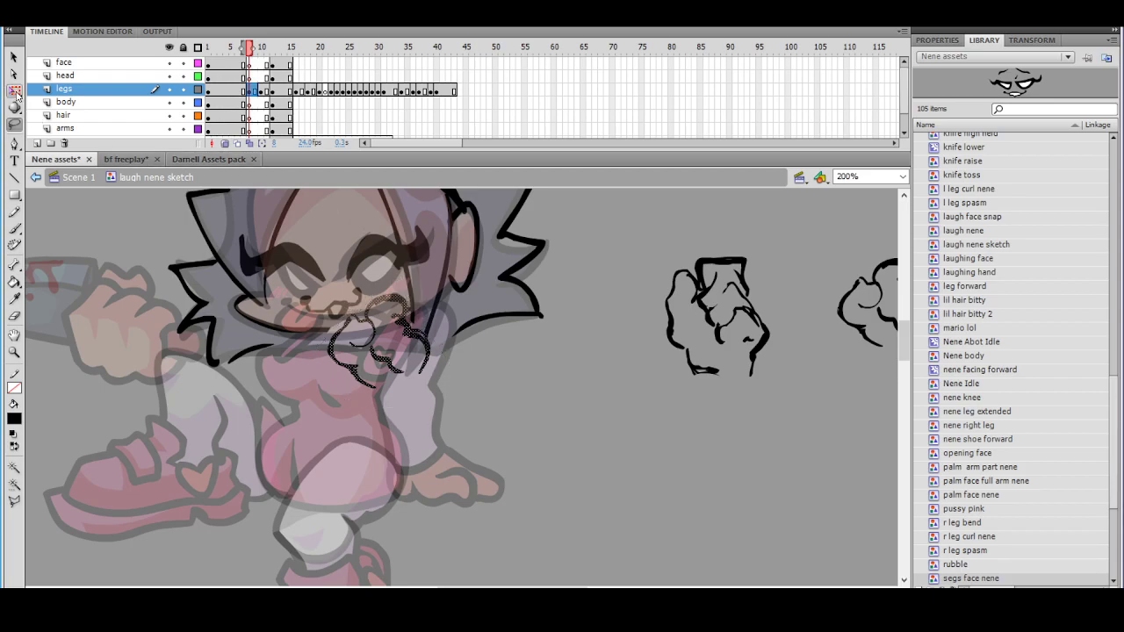
drag(329, 293, 326, 291)
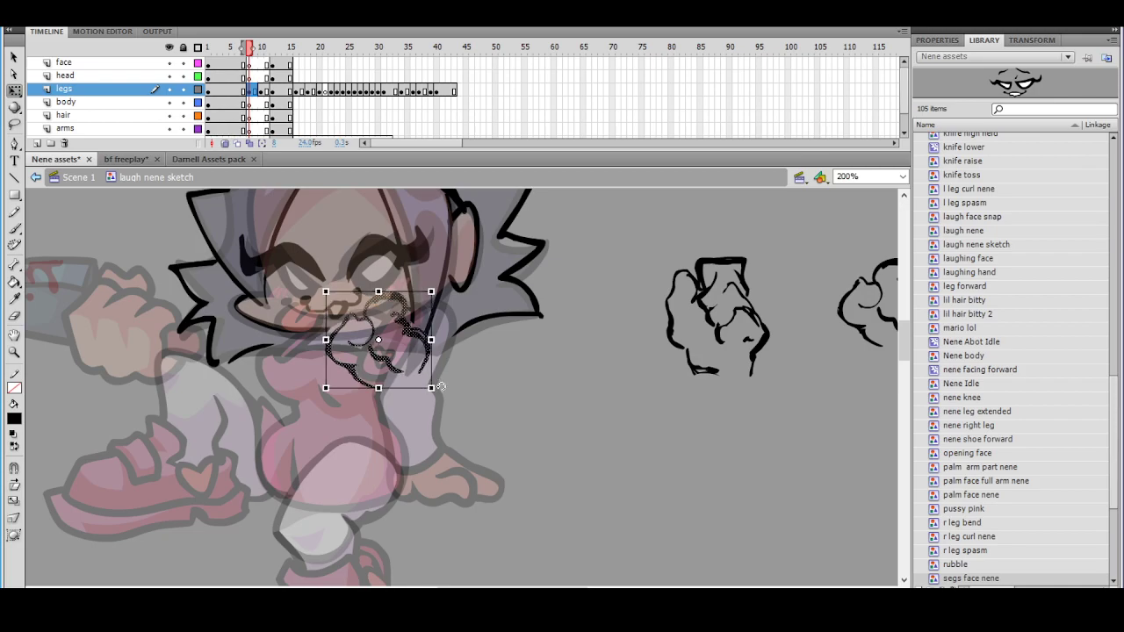
drag(432, 389, 438, 393)
click(471, 378)
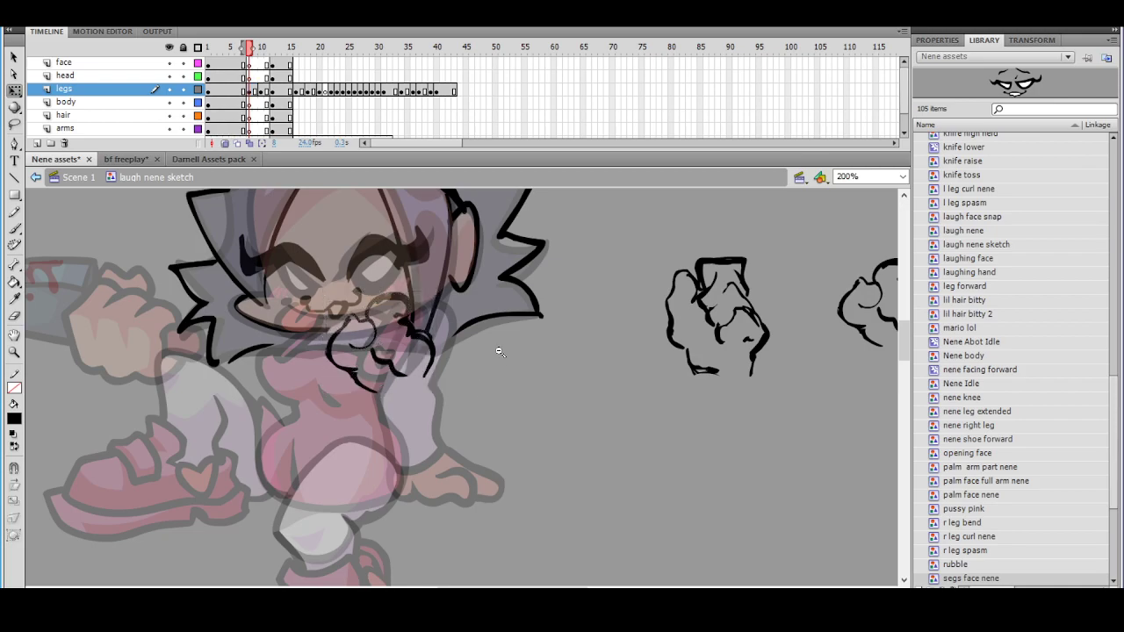
Reselect the enlarged fist and thicken its lines with Expand Fill
ctrl+alt+click(505, 351)
drag(504, 357, 474, 329)
key(ctrl+a)
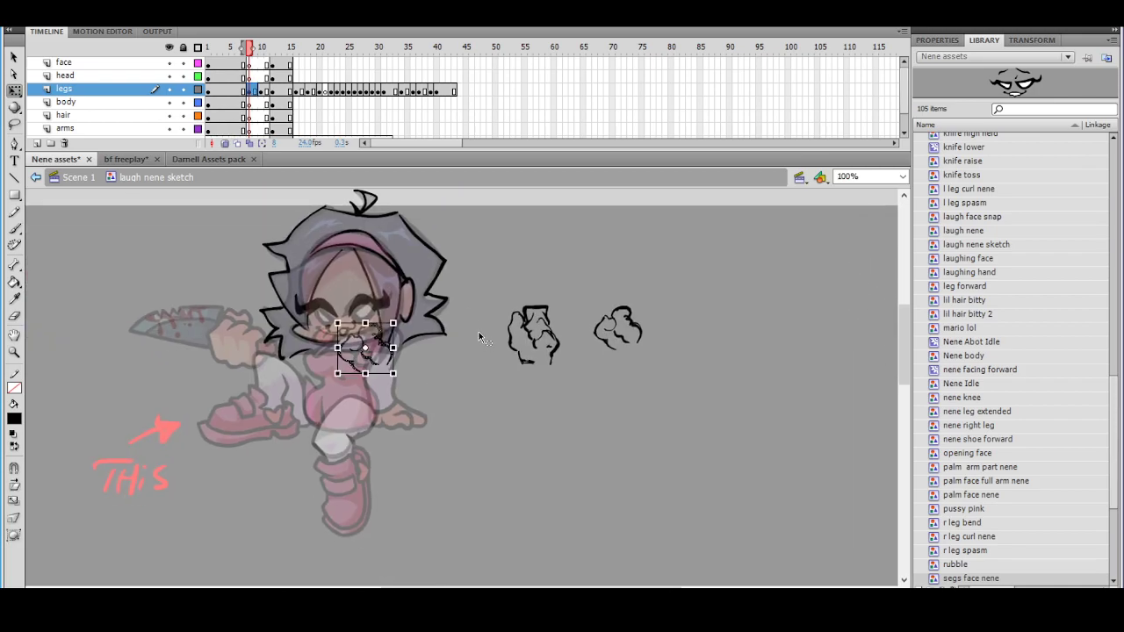
click(165, 18)
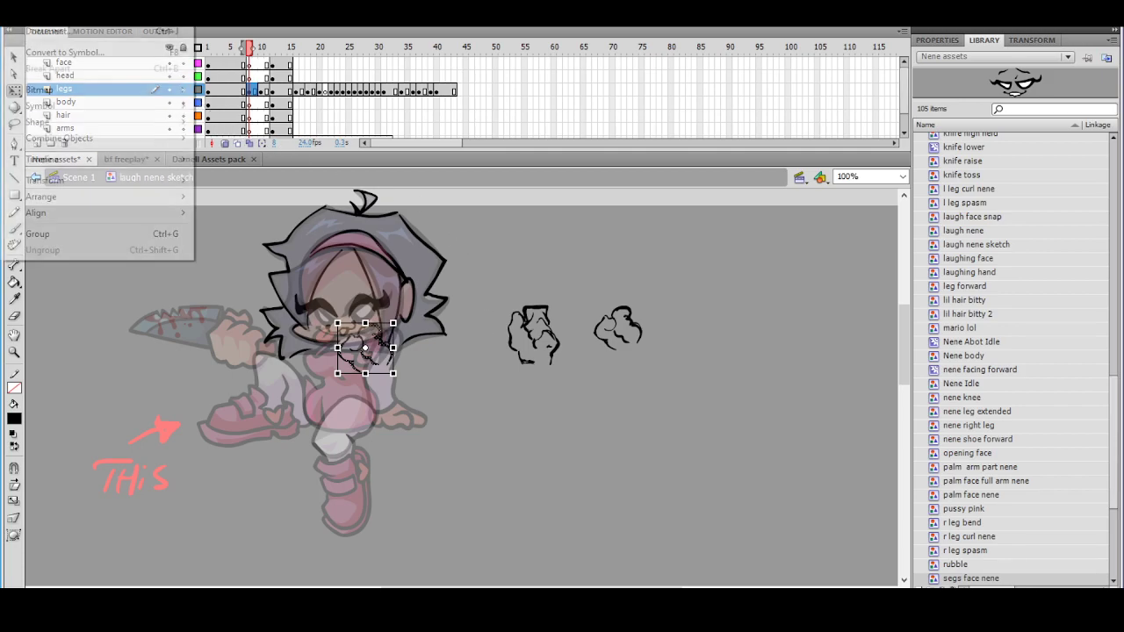
mouse_move(130, 128)
click(238, 191)
key(Return)
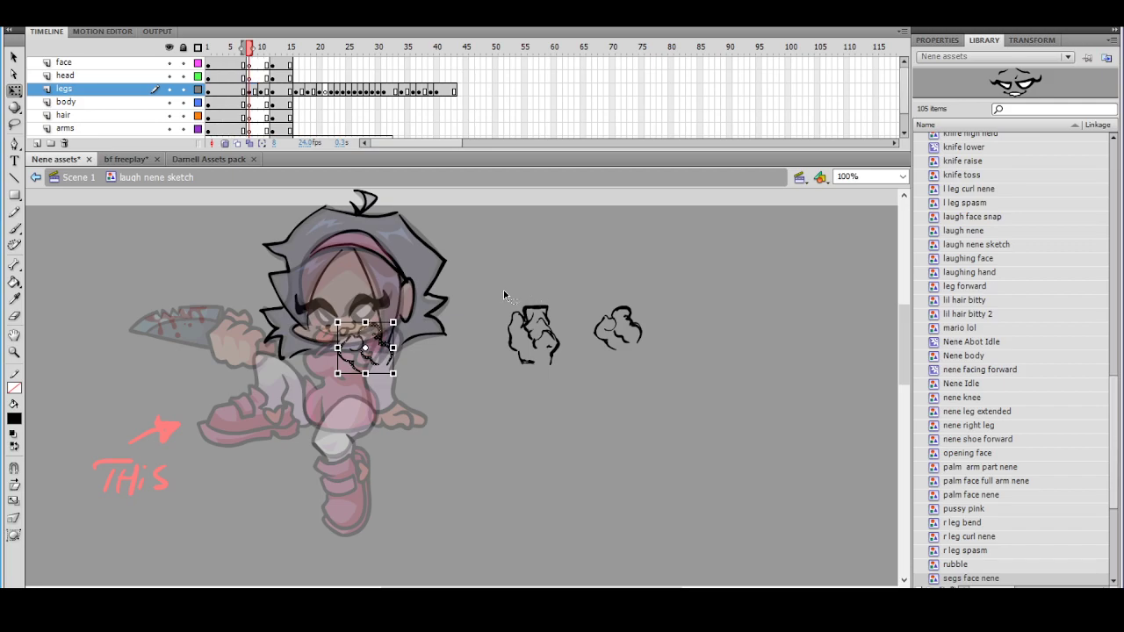
drag(473, 303, 435, 272)
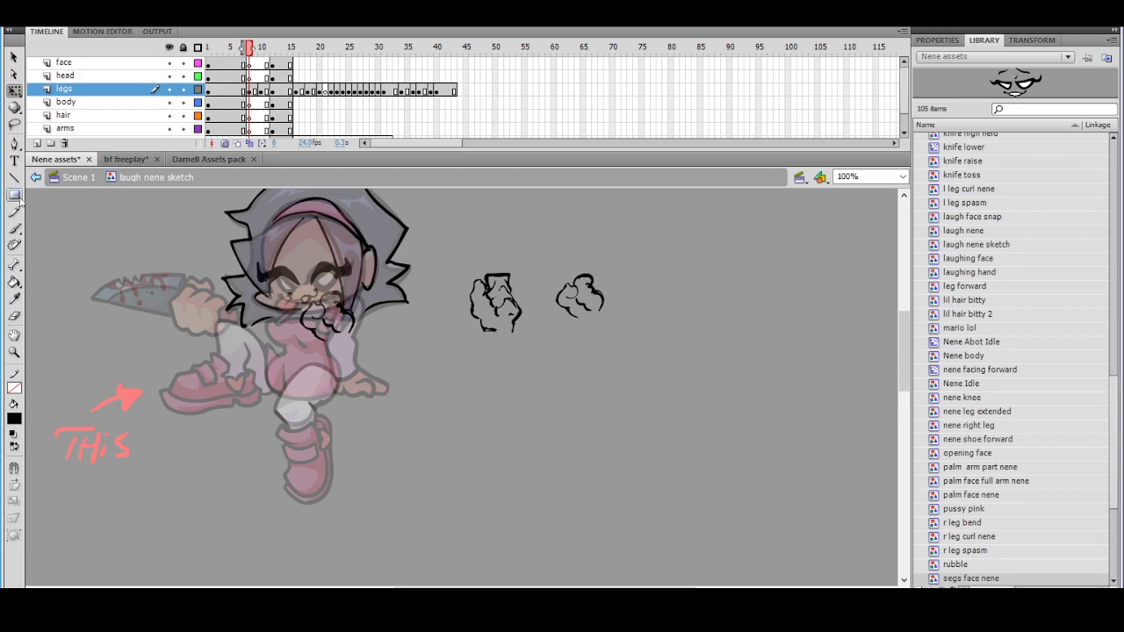
Brush heavier strokes on the fist's lower-left contour and right edge, and trim the excess ink inside with the Eraser
click(14, 229)
key(ctrl+=)
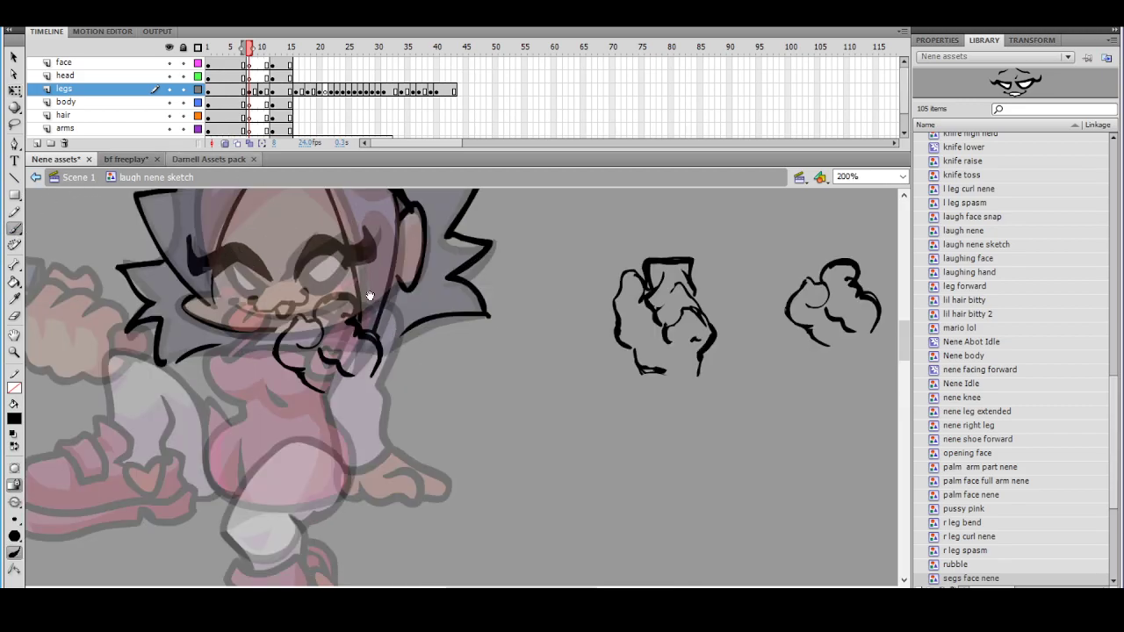
mouse_move(306, 373)
mouse_down()
mouse_move(334, 394)
mouse_move(315, 370)
mouse_move(317, 386)
mouse_up()
key(ctrl+z)
key(ctrl+z)
drag(384, 343, 381, 360)
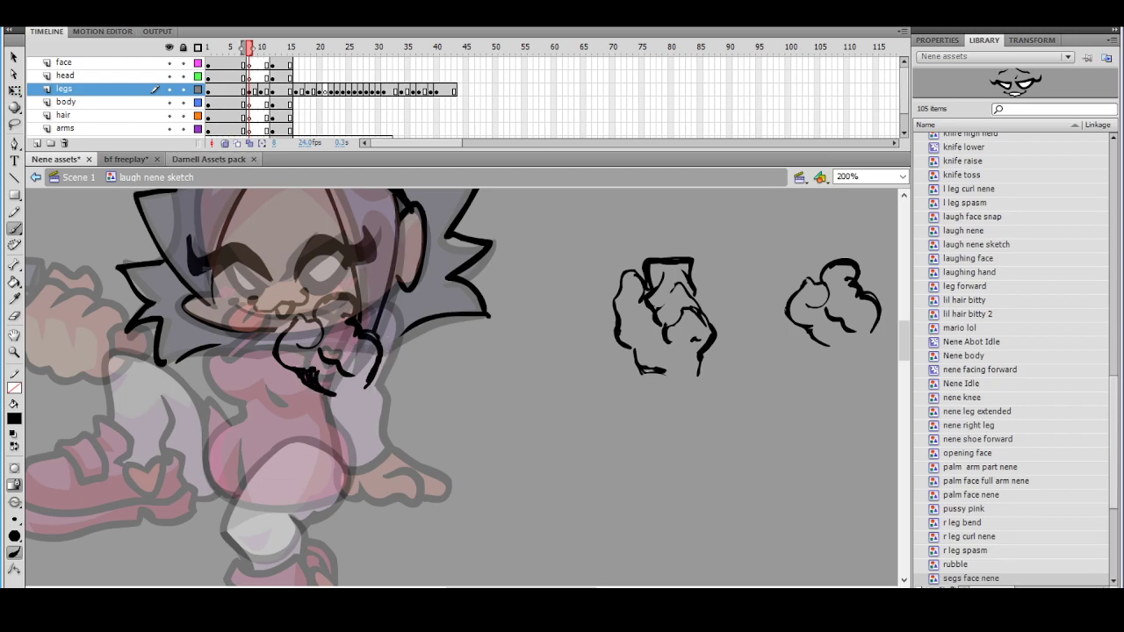
click(16, 316)
drag(302, 363, 321, 376)
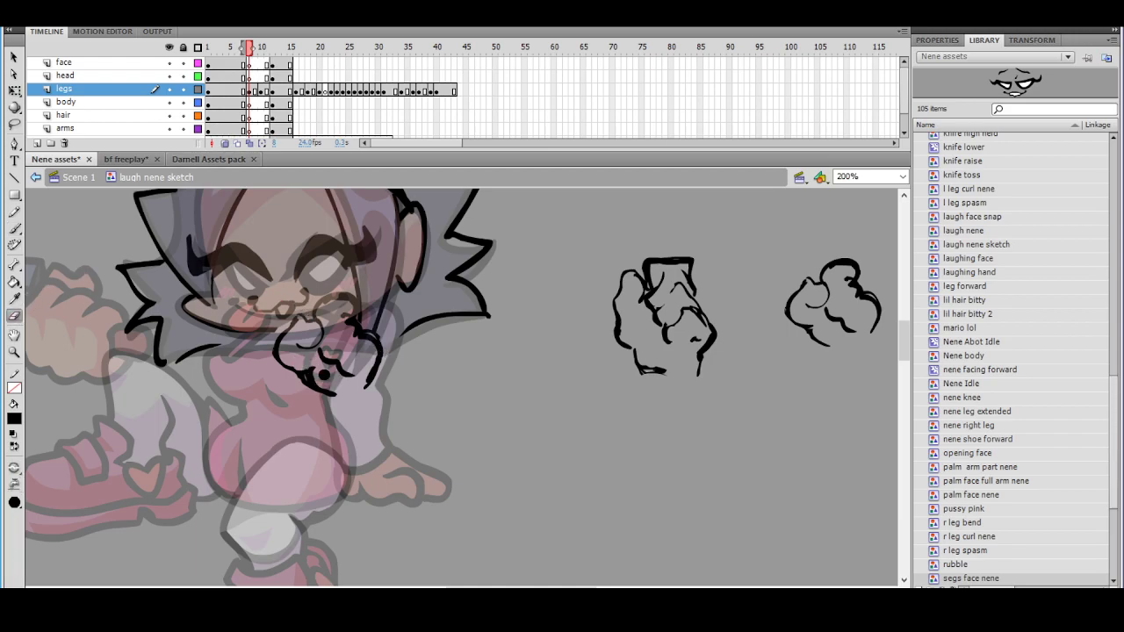
key(ctrl+minus)
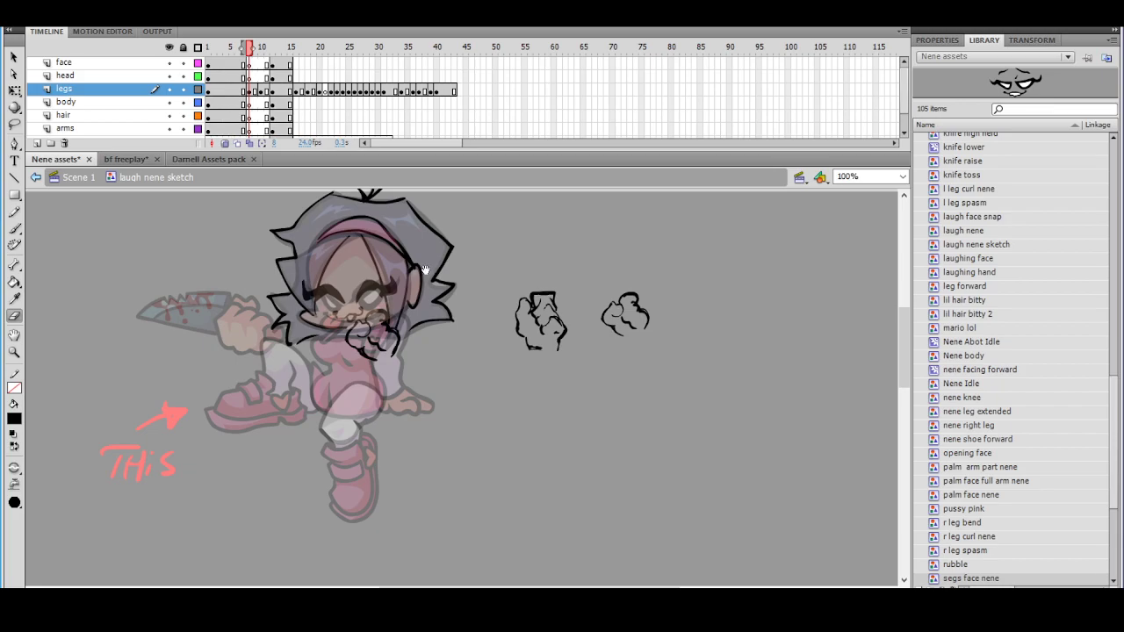
Rework the thumb line at the top of the fist with the Brush, undoing the unwanted stroke
key(ctrl+equal)
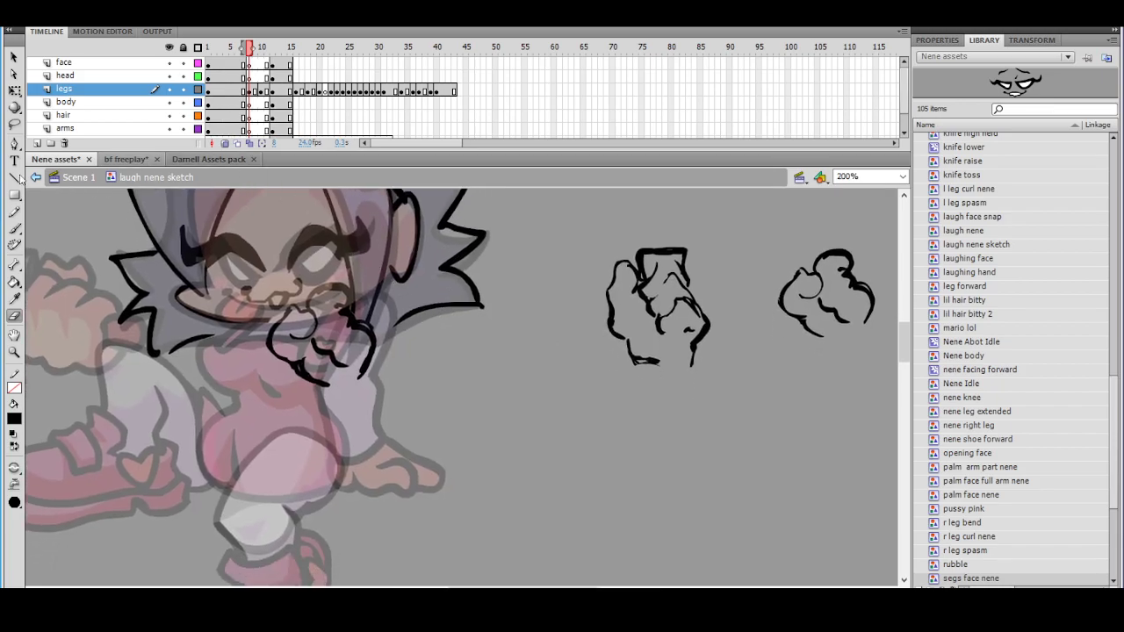
key(b)
drag(300, 322, 285, 304)
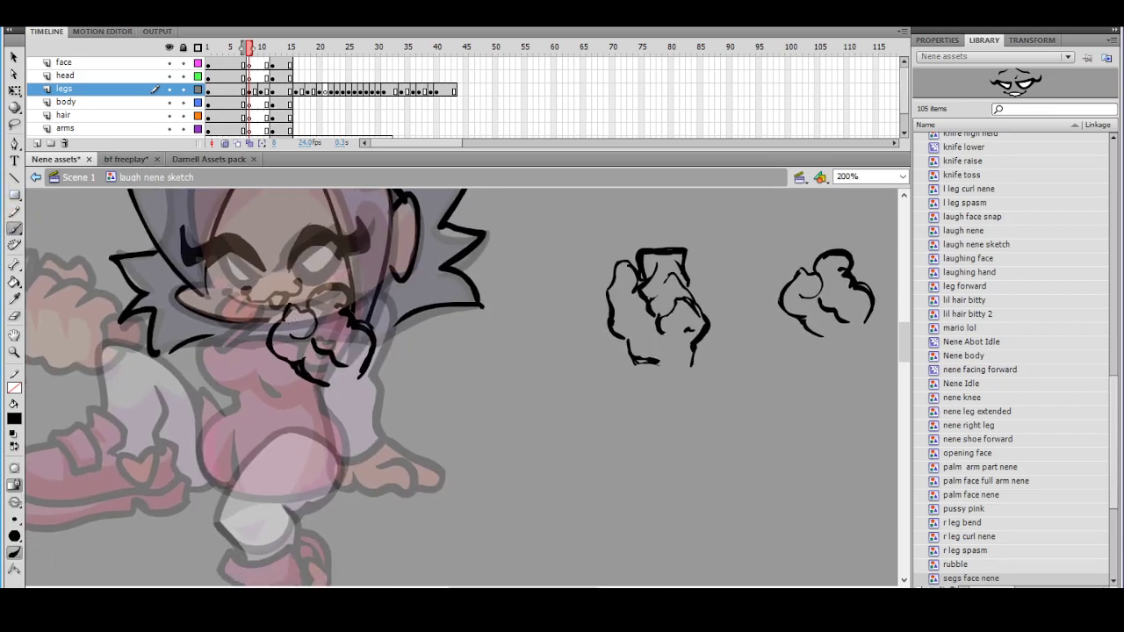
key(ctrl+z)
alt+click(465, 330)
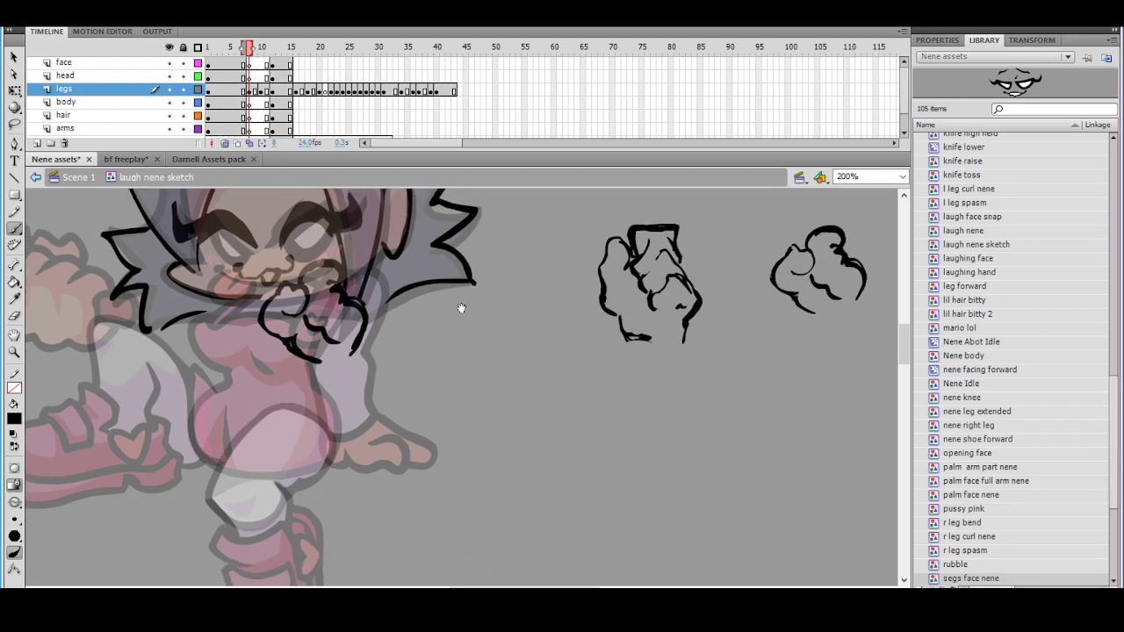
Clean up the inner side of the fist's lower-left line with the Eraser
mouse_move(452, 290)
mouse_down()
mouse_move(475, 260)
mouse_move(409, 253)
mouse_up()
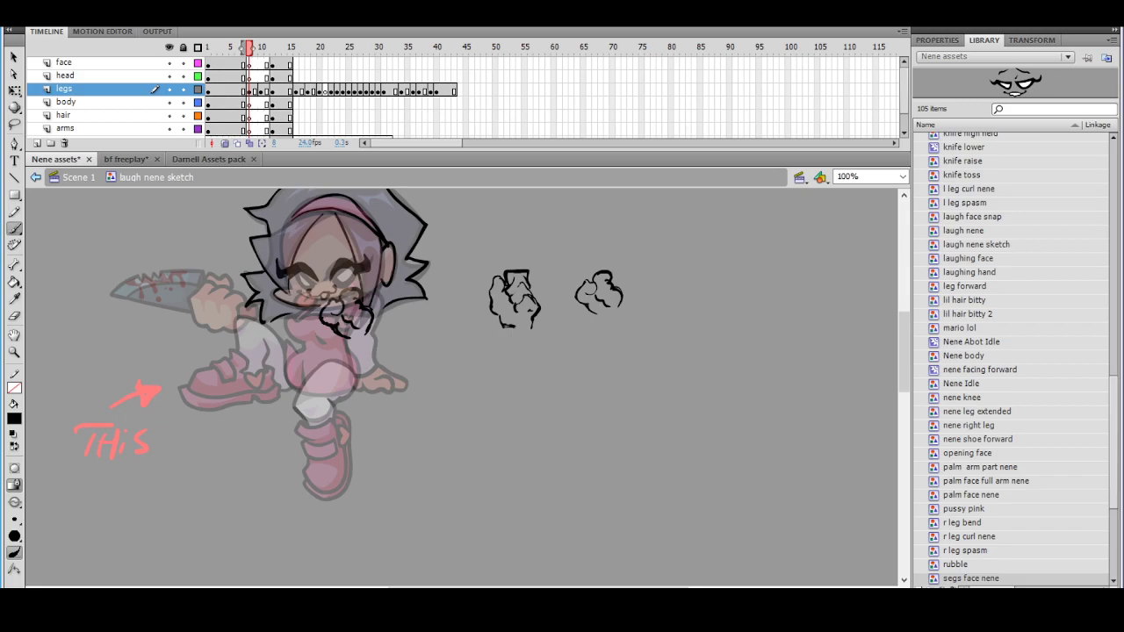
drag(404, 303, 387, 297)
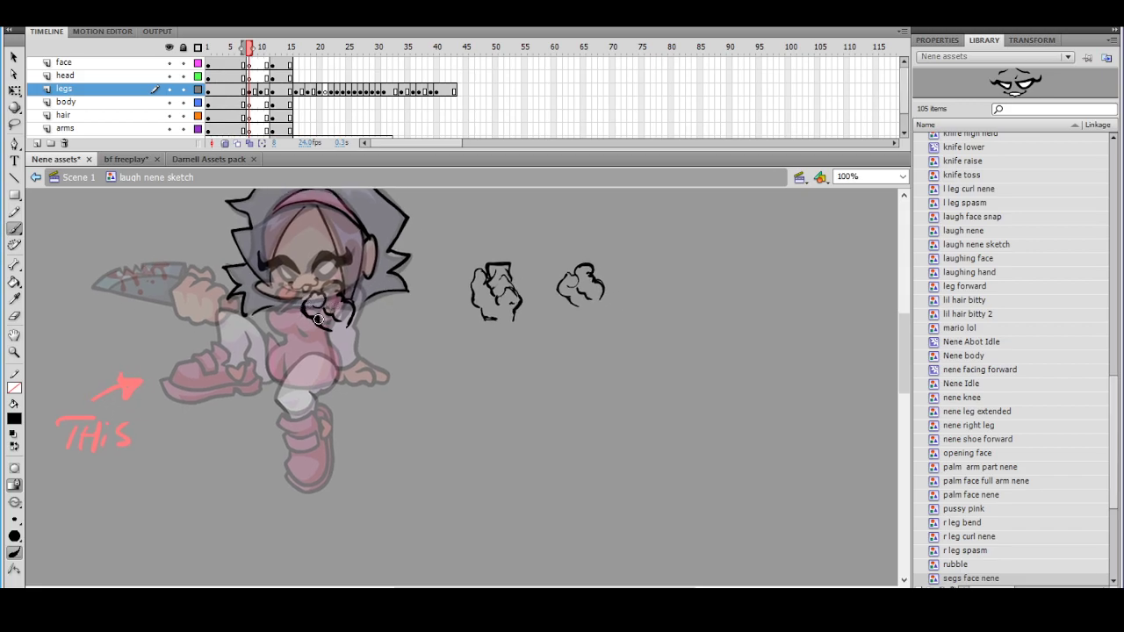
mouse_move(379, 297)
mouse_down()
mouse_move(382, 263)
mouse_move(412, 295)
mouse_up()
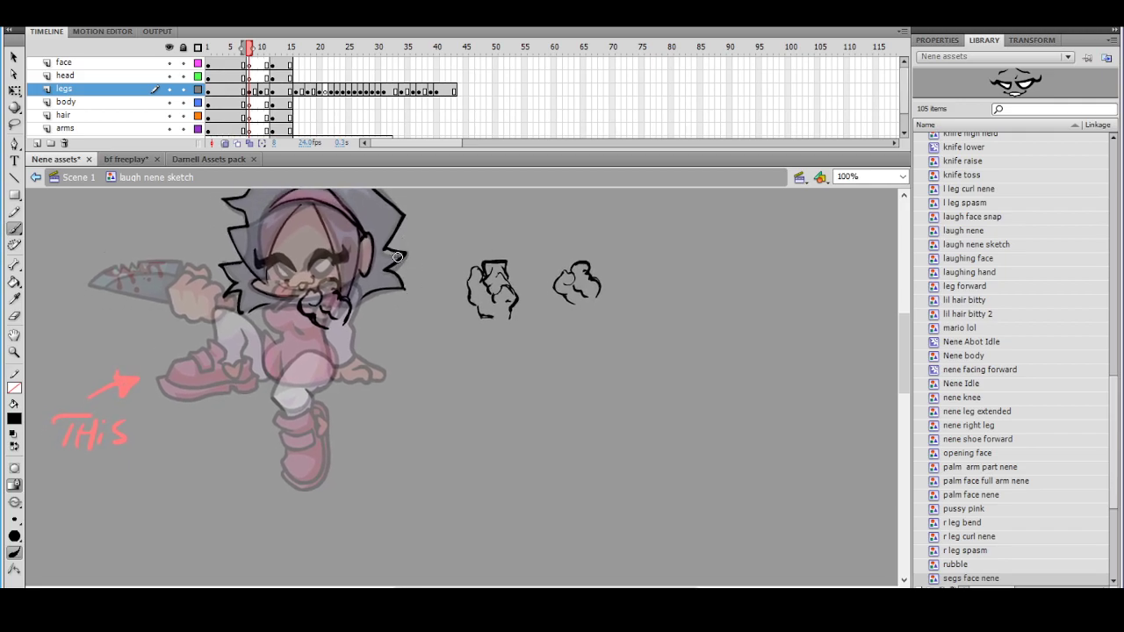
drag(388, 301, 368, 253)
ctrl+click(389, 305)
click(14, 316)
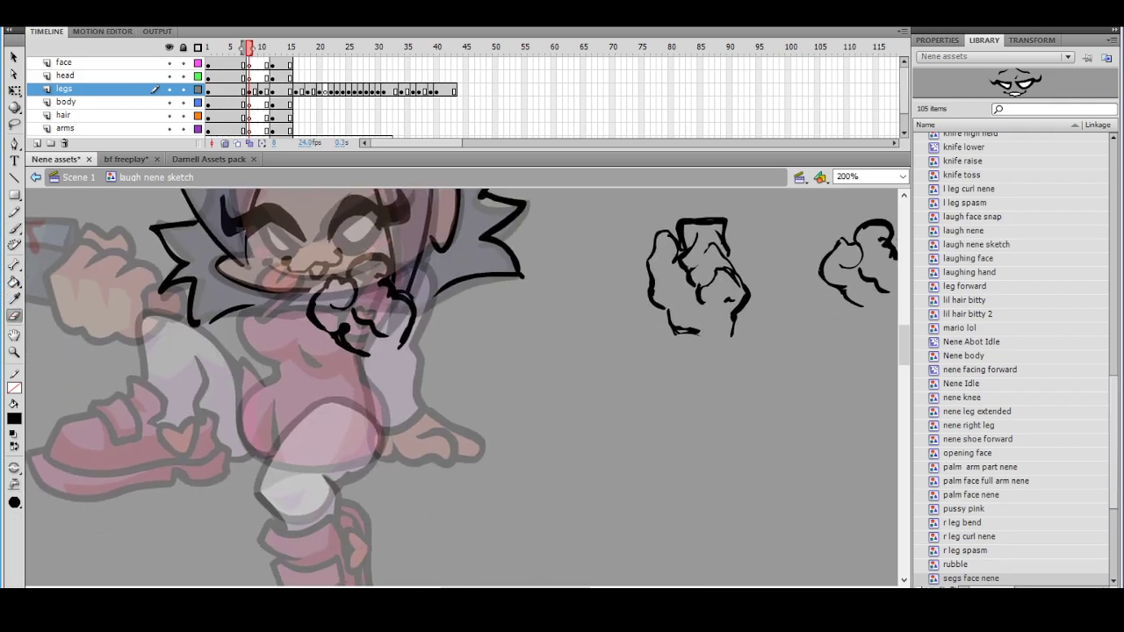
key(ctrl+minus)
drag(474, 309, 404, 267)
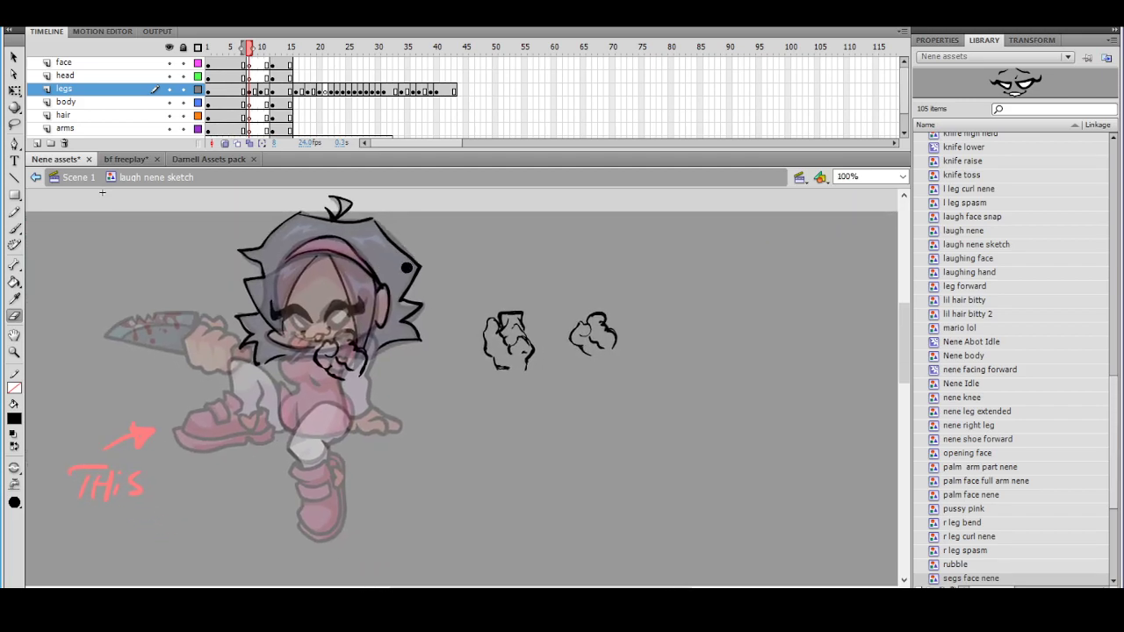
Examine the fist up close and at full view, and compare the frame 8 sketch with the coloured pose on frame 6
click(14, 227)
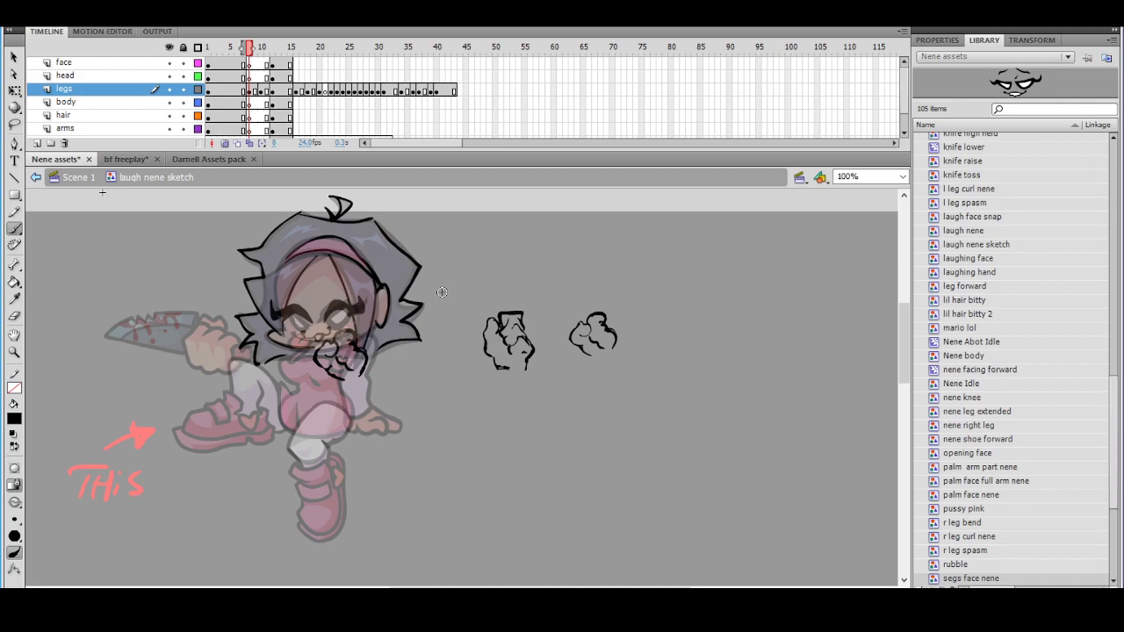
ctrl+click(381, 367)
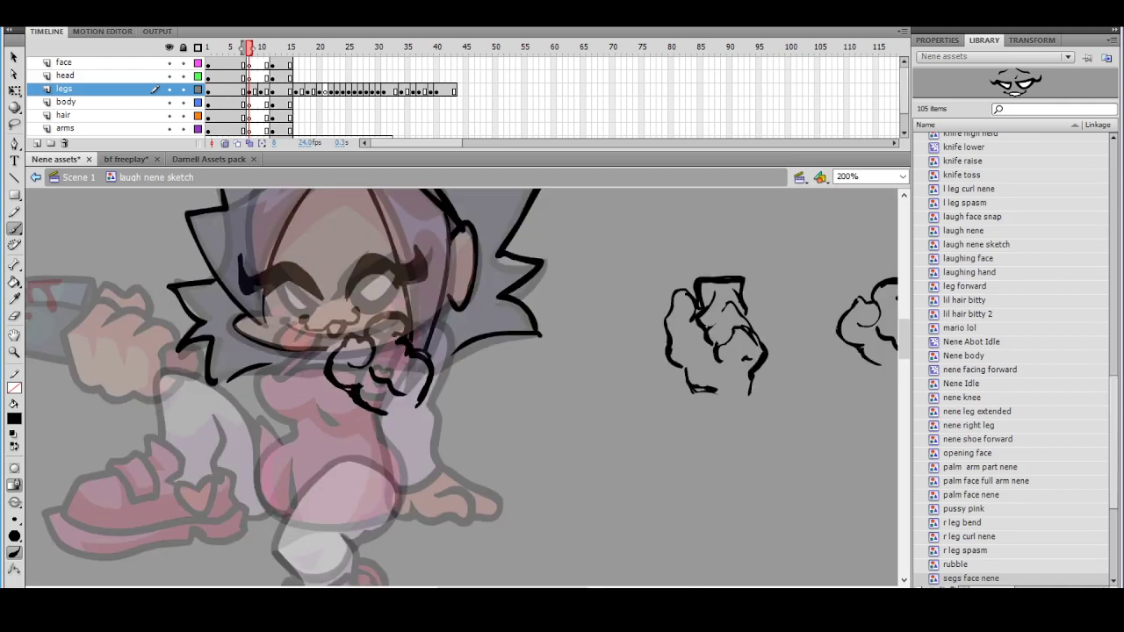
ctrl+shift+click(444, 363)
mouse_move(502, 378)
mouse_down()
mouse_move(418, 353)
mouse_move(397, 335)
mouse_up()
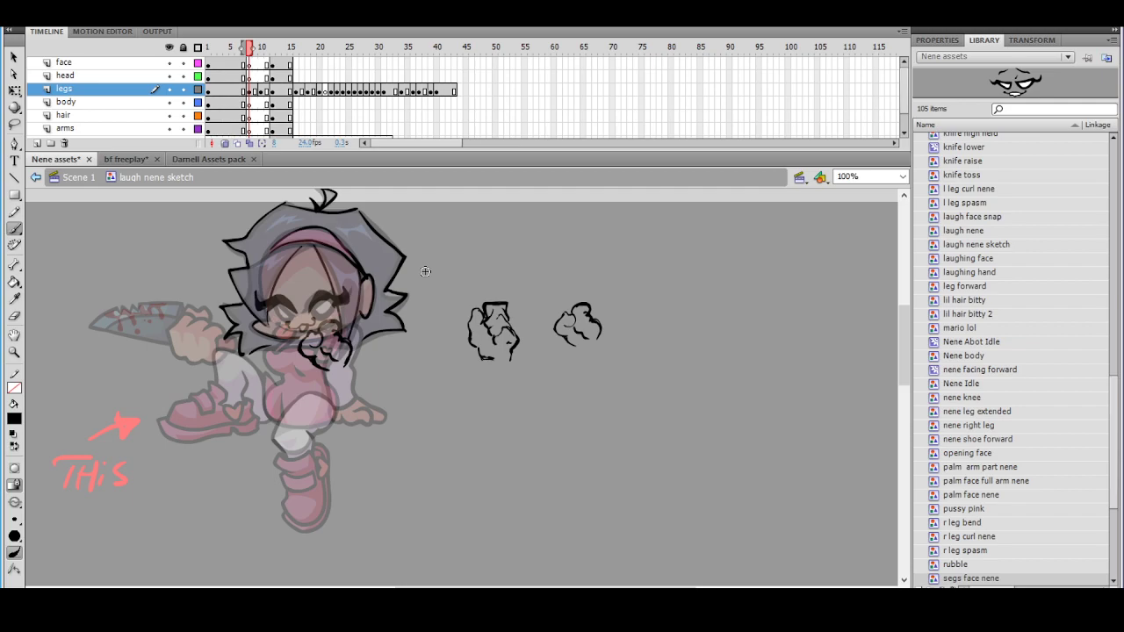
drag(405, 336, 383, 313)
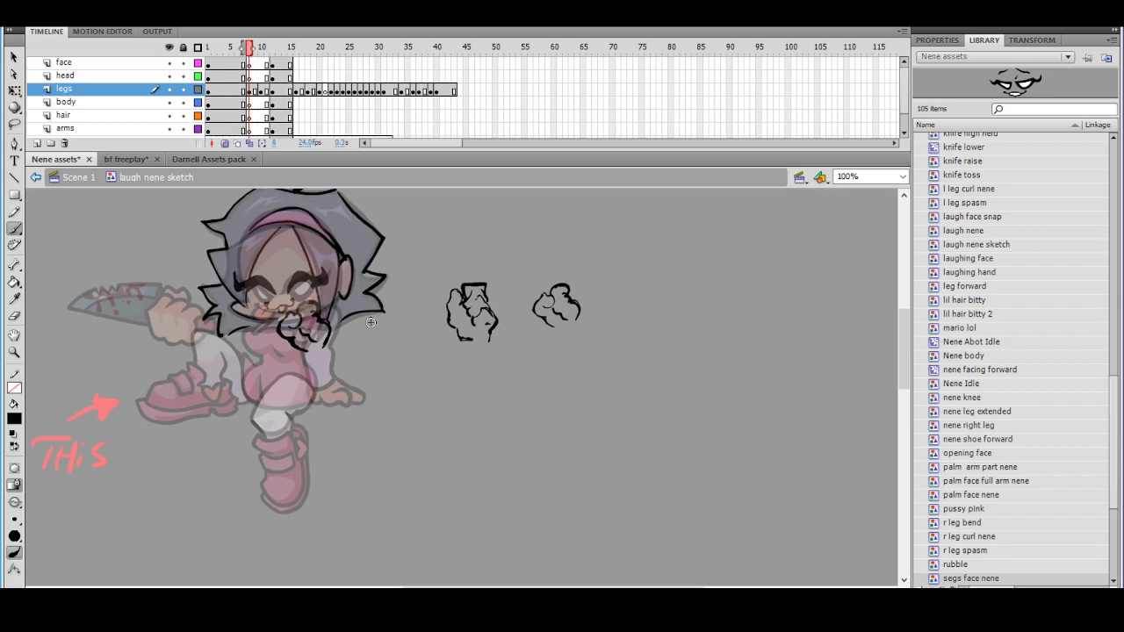
ctrl+click(371, 334)
ctrl+shift+click(417, 353)
mouse_move(452, 333)
mouse_down()
mouse_move(345, 281)
mouse_move(371, 277)
mouse_up()
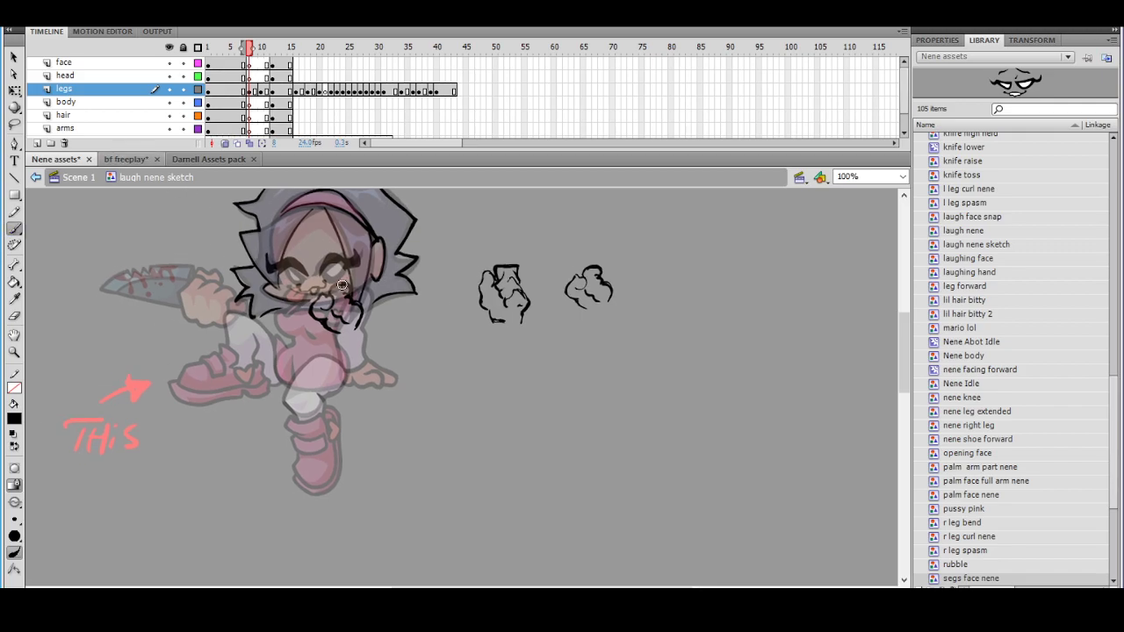
mouse_move(247, 49)
mouse_down()
mouse_move(284, 48)
mouse_move(258, 48)
mouse_move(301, 77)
mouse_move(240, 92)
mouse_up()
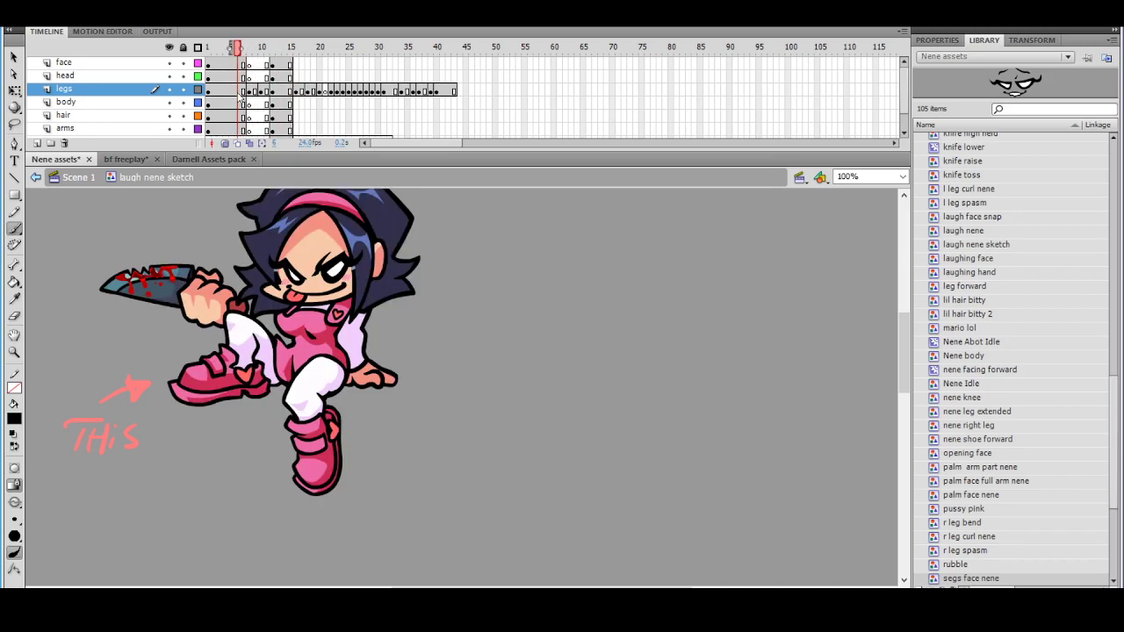
drag(244, 100, 254, 104)
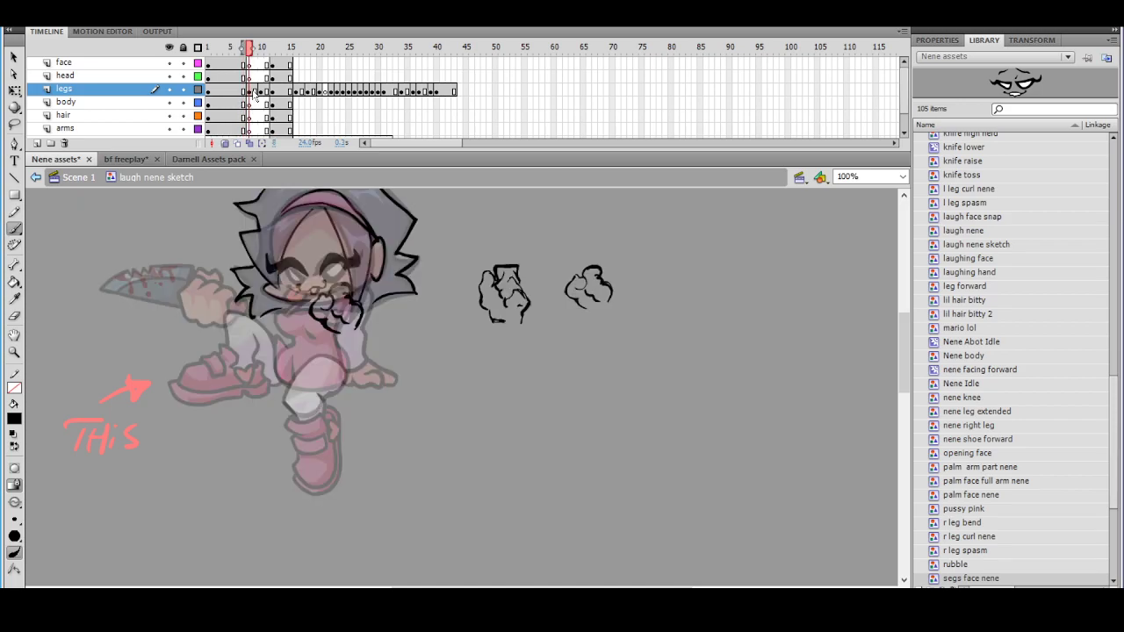
Undo the first forearm strokes and brush a rounded, heavy-bottomed sleeve shape beneath Nene's fist
drag(333, 324, 342, 335)
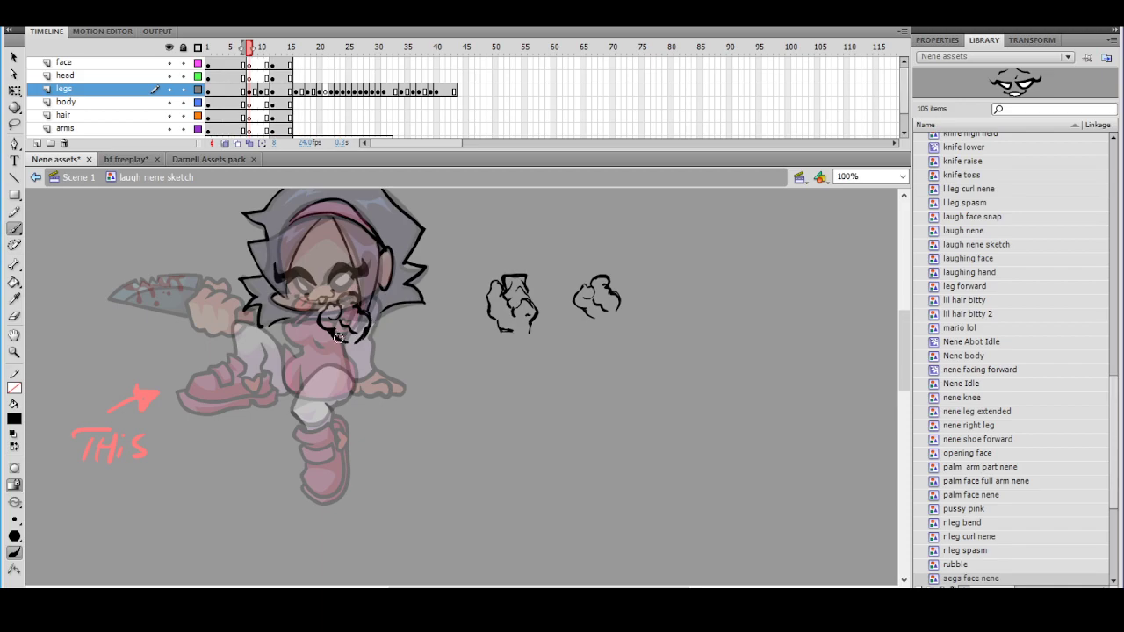
mouse_move(367, 365)
mouse_down()
mouse_move(377, 351)
mouse_move(353, 347)
mouse_move(364, 363)
mouse_move(341, 363)
mouse_move(356, 350)
mouse_move(359, 365)
mouse_move(363, 351)
mouse_move(361, 363)
mouse_move(334, 359)
mouse_move(359, 341)
mouse_up()
key(ctrl+z)
key(ctrl+z)
key(ctrl+z)
key(ctrl+z)
key(ctrl+z)
key(ctrl+z)
ctrl+alt+click(396, 335)
ctrl+click(438, 356)
drag(456, 342, 327, 221)
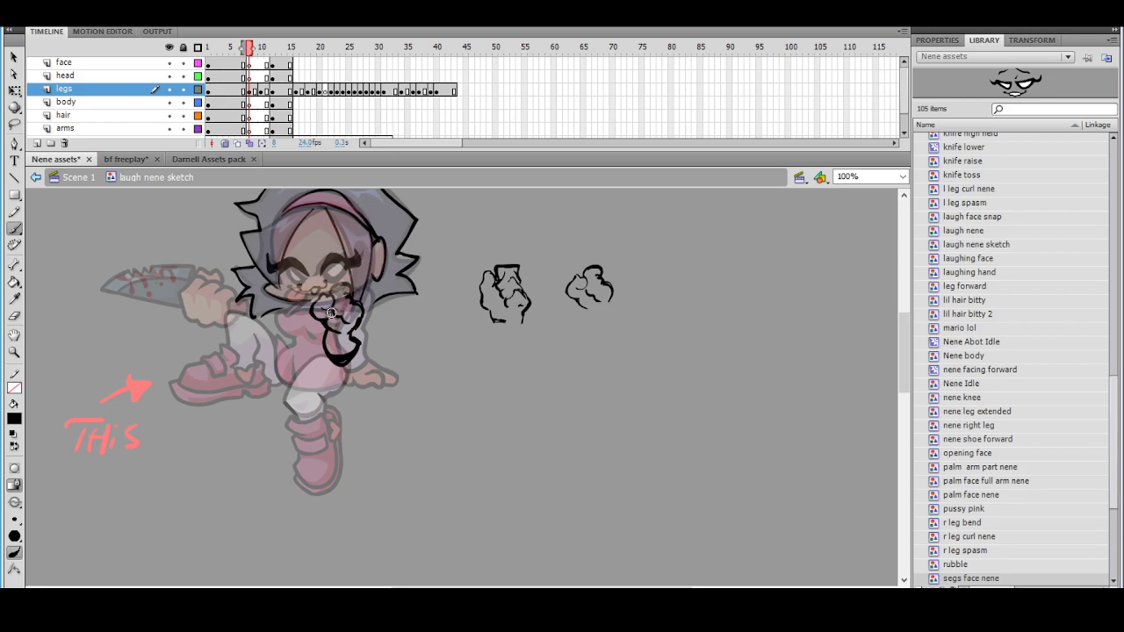
Brush curved knee lines across Nene's lap beside the sleeve and a short leg line on each side below
mouse_move(265, 352)
mouse_down()
mouse_move(323, 347)
mouse_move(337, 360)
mouse_up()
drag(274, 395, 276, 413)
drag(336, 391, 330, 411)
scroll(401, 342, up, 1)
drag(401, 339, 406, 335)
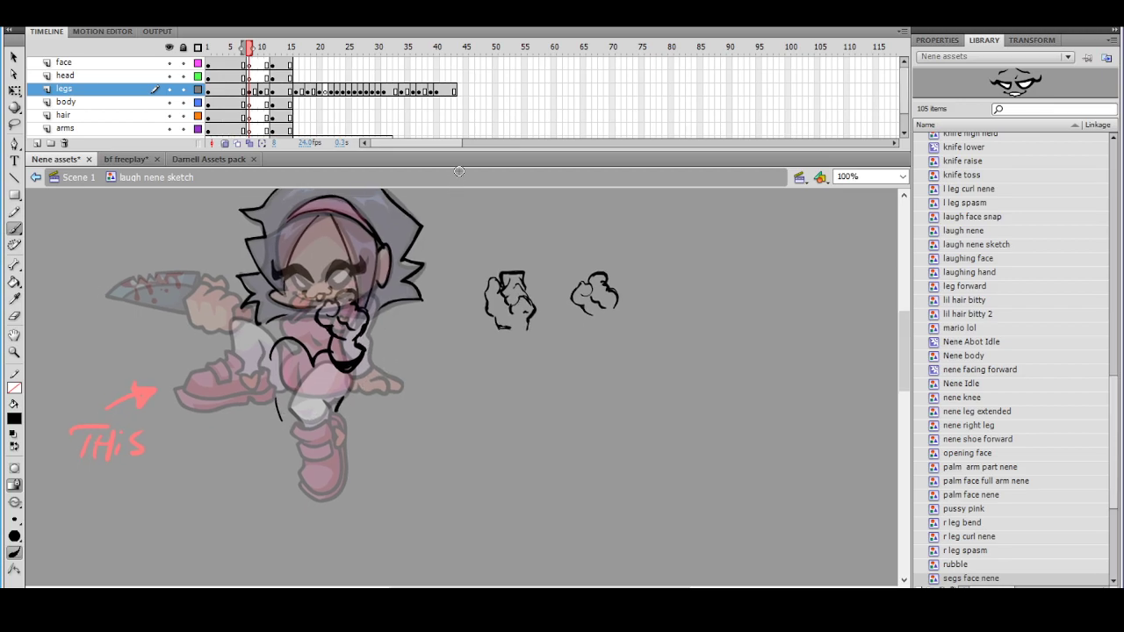
Convert frame 9 of the legs layer to a keyframe and delete the sketch from frame 8
mouse_move(249, 53)
mouse_down()
mouse_move(359, 76)
mouse_move(273, 88)
mouse_move(390, 96)
mouse_move(228, 108)
mouse_move(273, 110)
mouse_move(259, 112)
mouse_up()
right_click(256, 92)
click(323, 240)
click(252, 91)
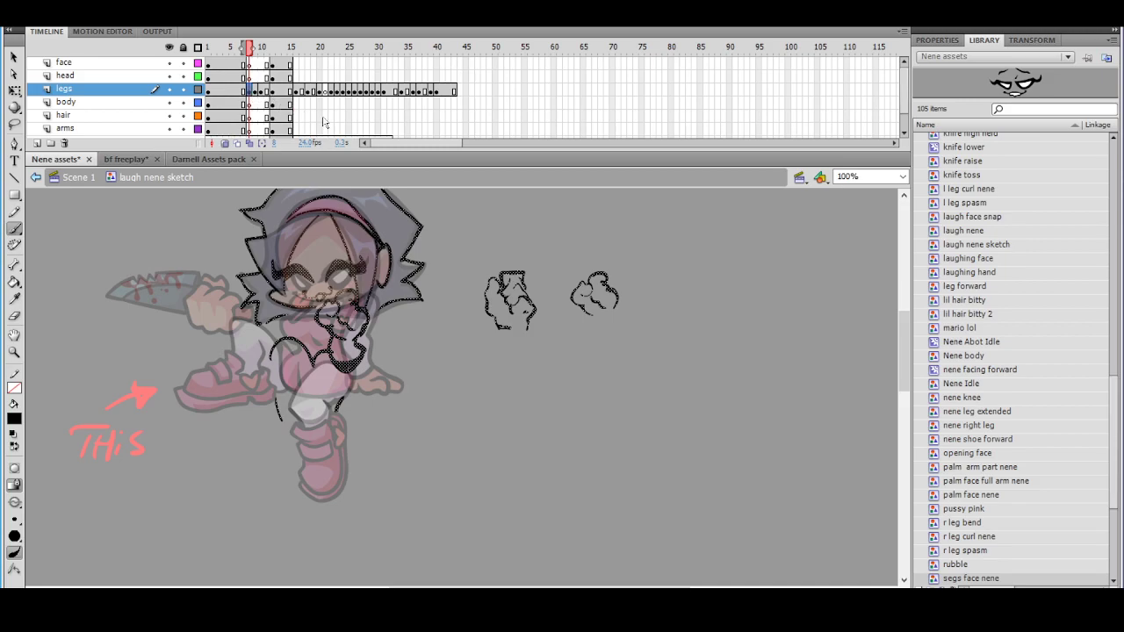
key(Delete)
Copy the sketched face and gesturing hands from frame 19 of the legs layer, leaving out the two spare hands beside them
drag(435, 308, 448, 334)
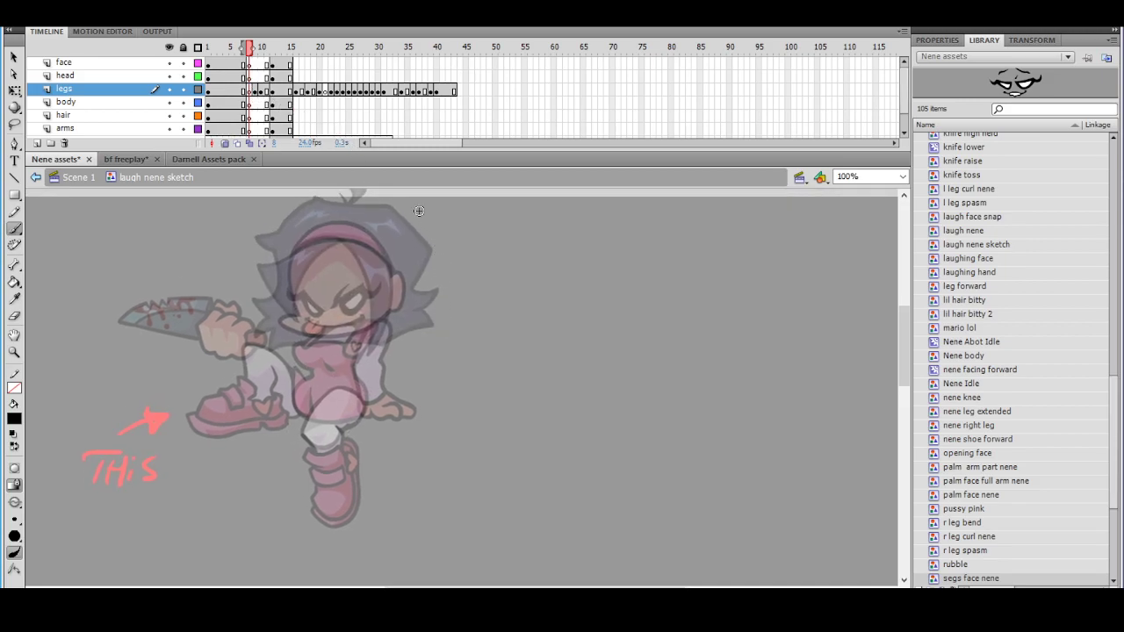
drag(317, 97, 338, 94)
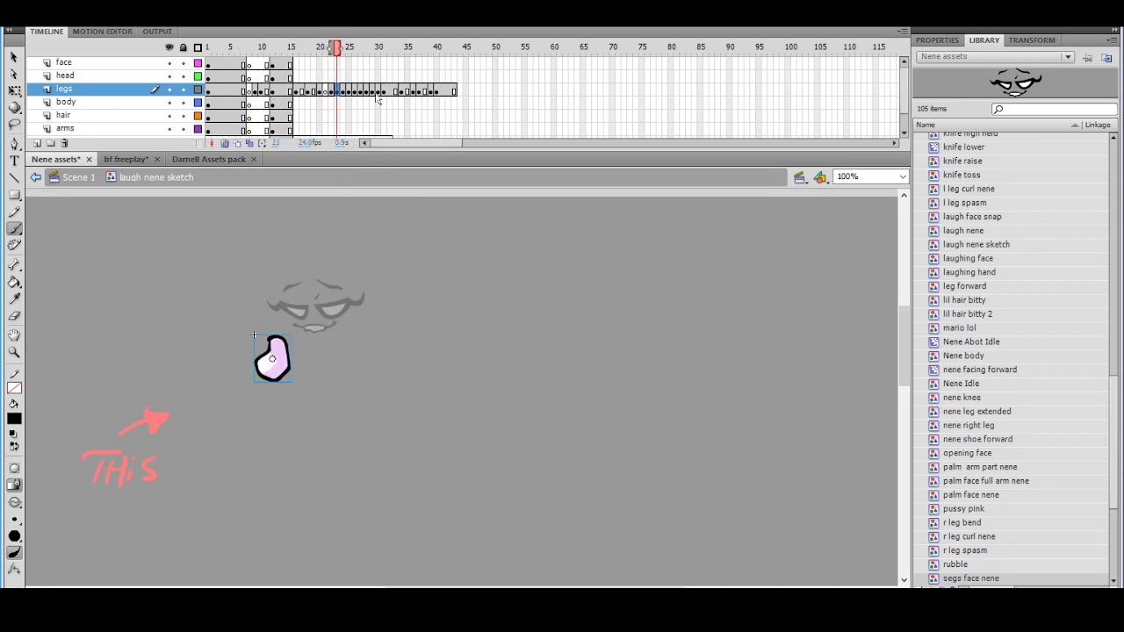
mouse_move(336, 50)
mouse_down()
mouse_move(392, 74)
mouse_move(313, 90)
mouse_up()
click(315, 92)
click(14, 91)
right_click(354, 299)
click(433, 250)
drag(208, 234, 446, 460)
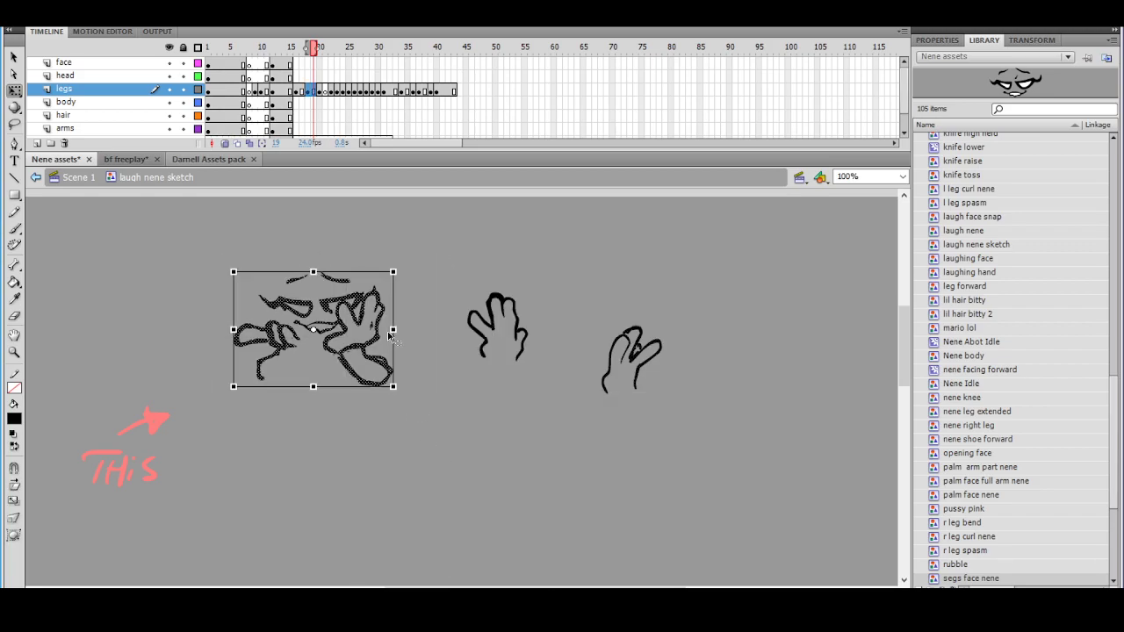
right_click(360, 274)
click(399, 335)
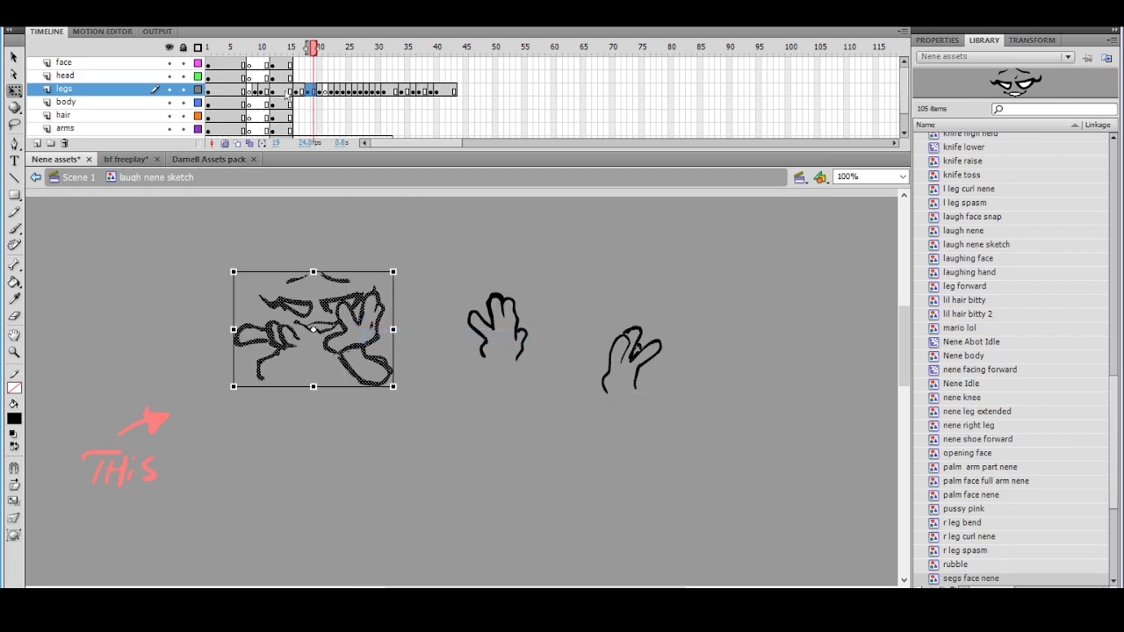
Paste the copied face and hands in place on frame 8 of the legs layer and shift them slightly right over Nene's face
click(254, 91)
right_click(403, 267)
click(435, 324)
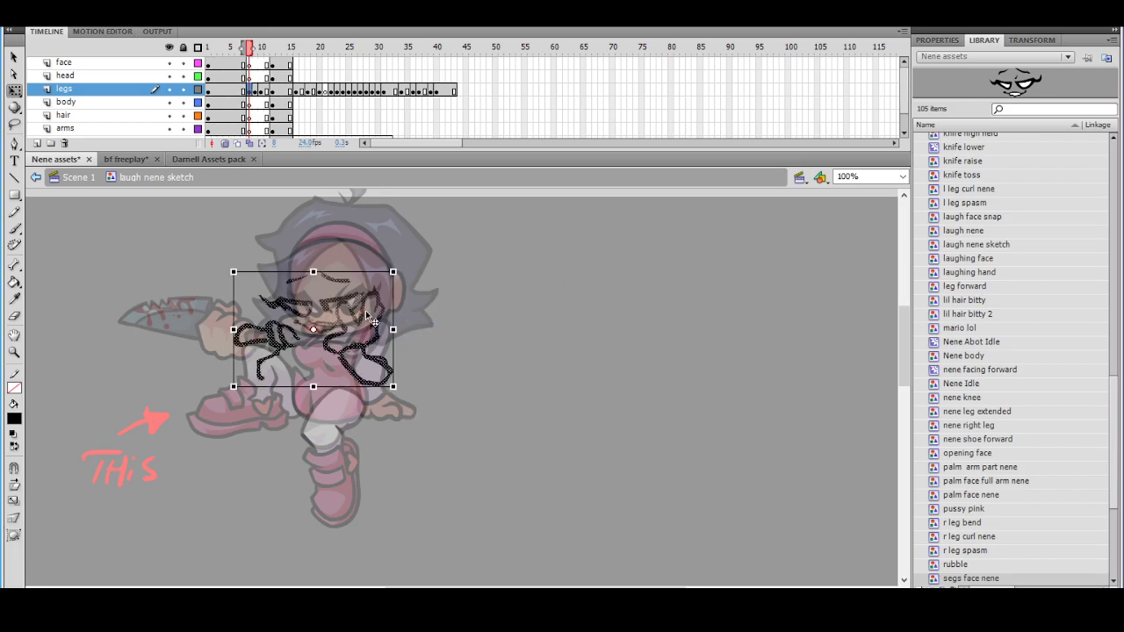
mouse_move(379, 303)
mouse_down()
mouse_move(400, 292)
mouse_move(404, 271)
mouse_move(371, 304)
mouse_up()
click(423, 297)
click(369, 299)
click(452, 283)
Brush Nene's spiky hair outline, headband and parted fringe around the pasted face, tracing the faded coloured pose
click(15, 227)
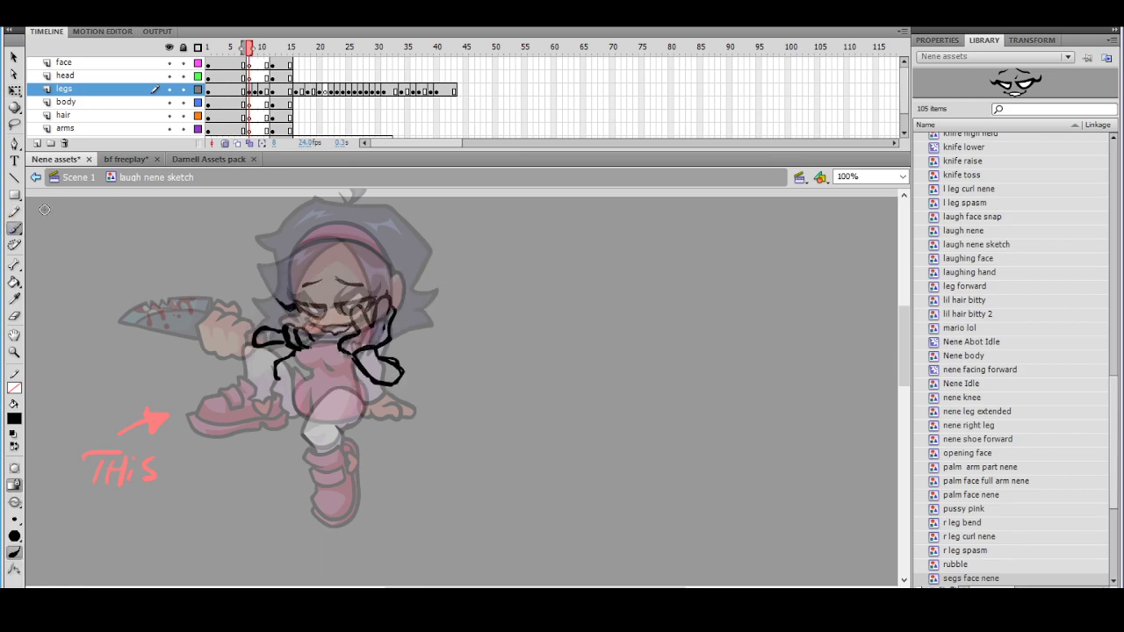
drag(312, 245, 263, 274)
drag(312, 239, 380, 256)
scroll(369, 237, up, 1)
mouse_move(313, 244)
mouse_down()
mouse_move(395, 245)
mouse_move(433, 364)
mouse_move(417, 367)
mouse_up()
mouse_move(394, 332)
mouse_down()
mouse_move(401, 312)
mouse_move(405, 337)
mouse_up()
mouse_move(314, 242)
mouse_down()
mouse_move(278, 271)
mouse_move(271, 367)
mouse_up()
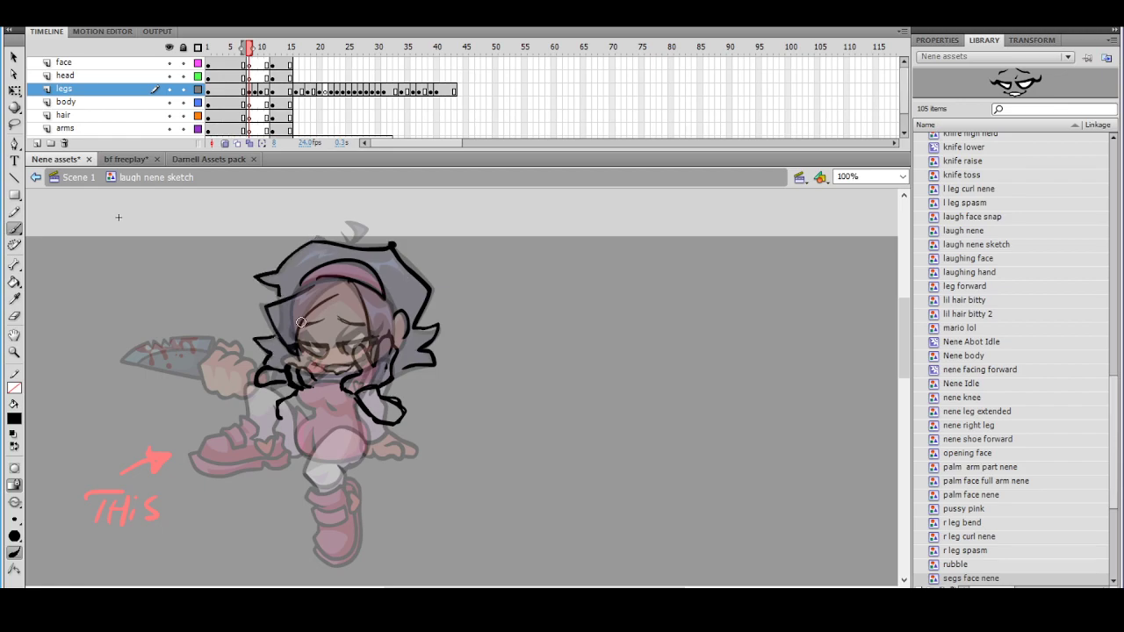
Brush the ear, the hair tuft on top, the second sleeve and short chest lines, undoing the extra chest stroke
drag(415, 308, 400, 332)
mouse_move(345, 271)
mouse_down()
mouse_move(334, 248)
mouse_move(343, 272)
mouse_up()
drag(394, 263, 386, 244)
scroll(395, 259, down, 3)
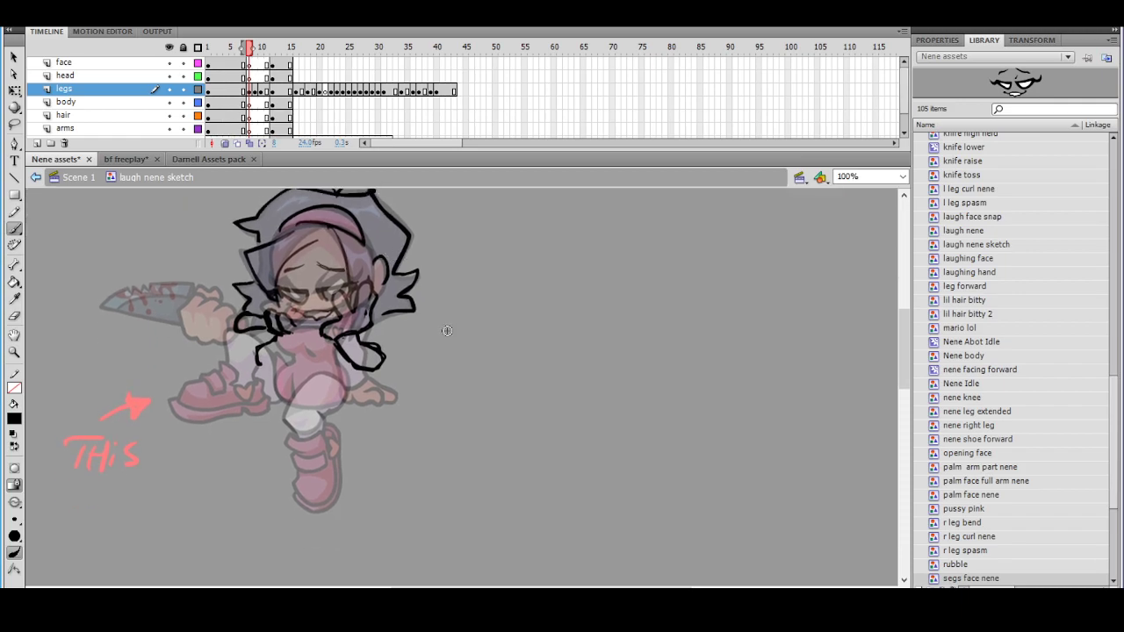
drag(441, 347, 477, 372)
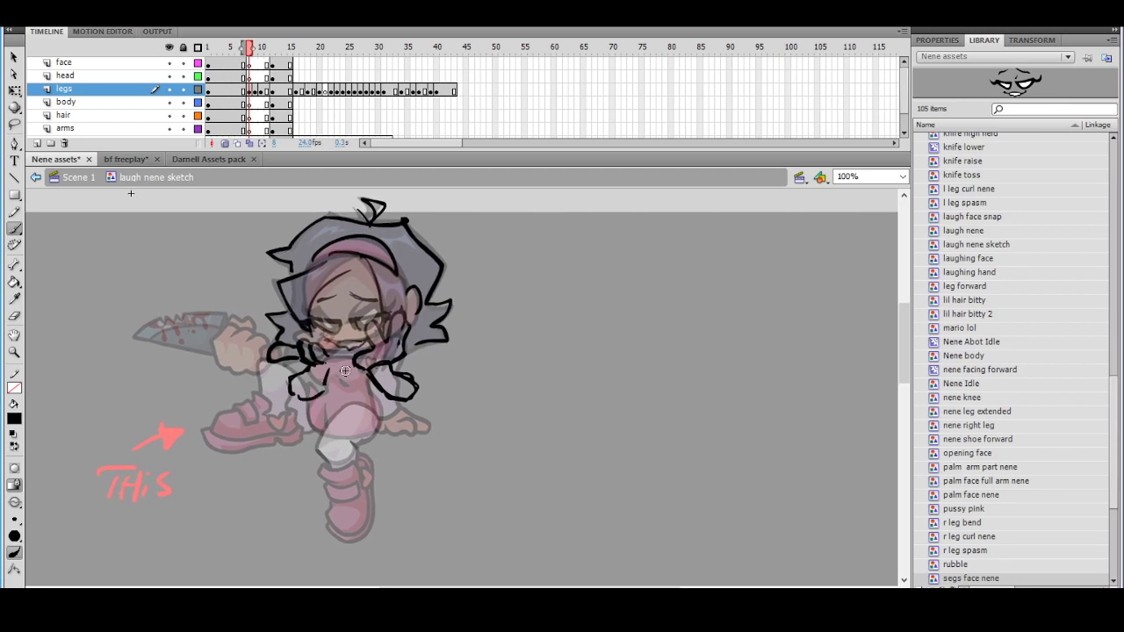
drag(425, 328, 428, 308)
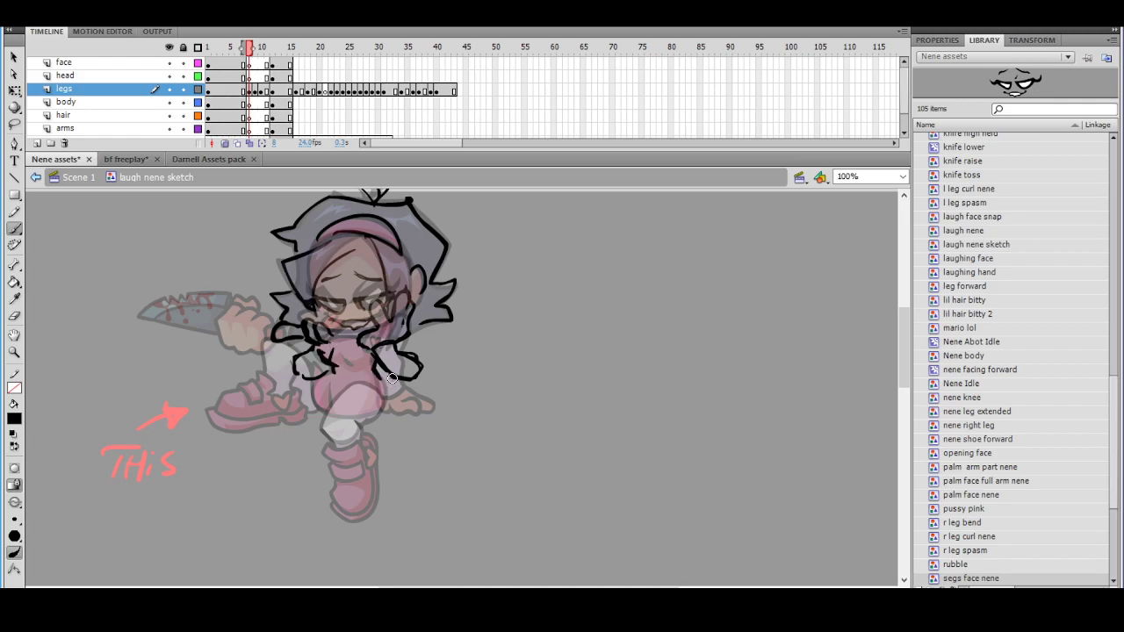
key(ctrl+z)
Brush the side of the torso, the front thigh and the boot below it over the faded pose
mouse_move(376, 364)
mouse_down()
mouse_move(371, 413)
mouse_move(434, 351)
mouse_move(460, 342)
mouse_up()
key(ctrl+z)
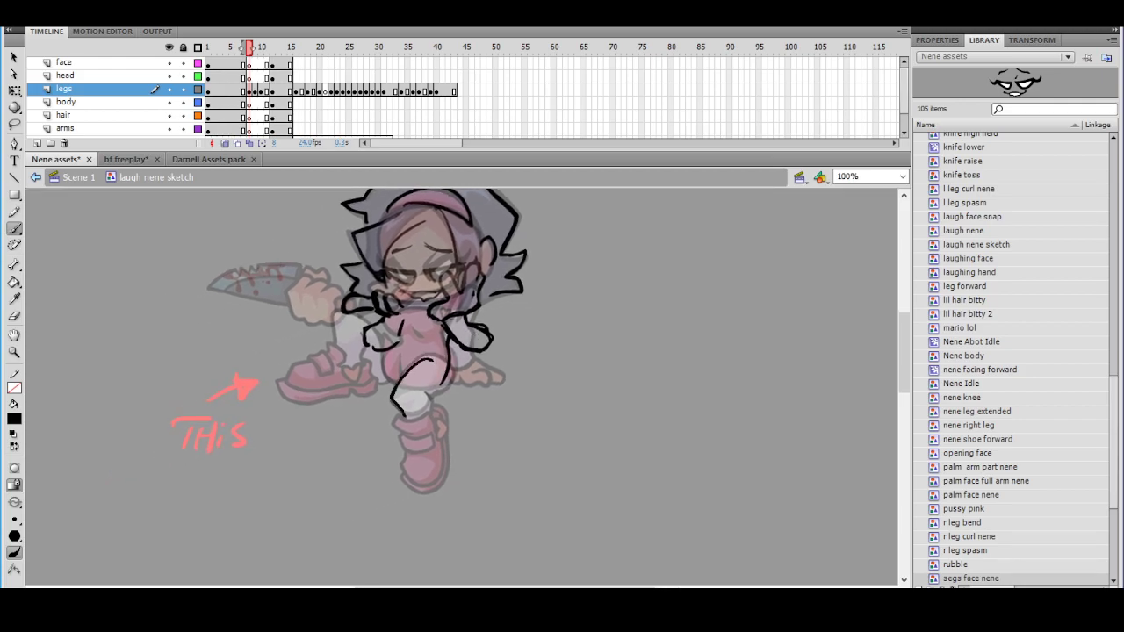
mouse_move(407, 481)
mouse_down()
mouse_move(430, 490)
mouse_move(445, 443)
mouse_move(430, 416)
mouse_move(407, 421)
mouse_move(431, 415)
mouse_up()
Select the front thigh and boot, rotate them slightly clockwise and reposition them beneath Nene's torso
click(14, 124)
mouse_move(423, 359)
mouse_down()
mouse_move(468, 468)
mouse_move(441, 398)
mouse_move(429, 358)
mouse_up()
key(q)
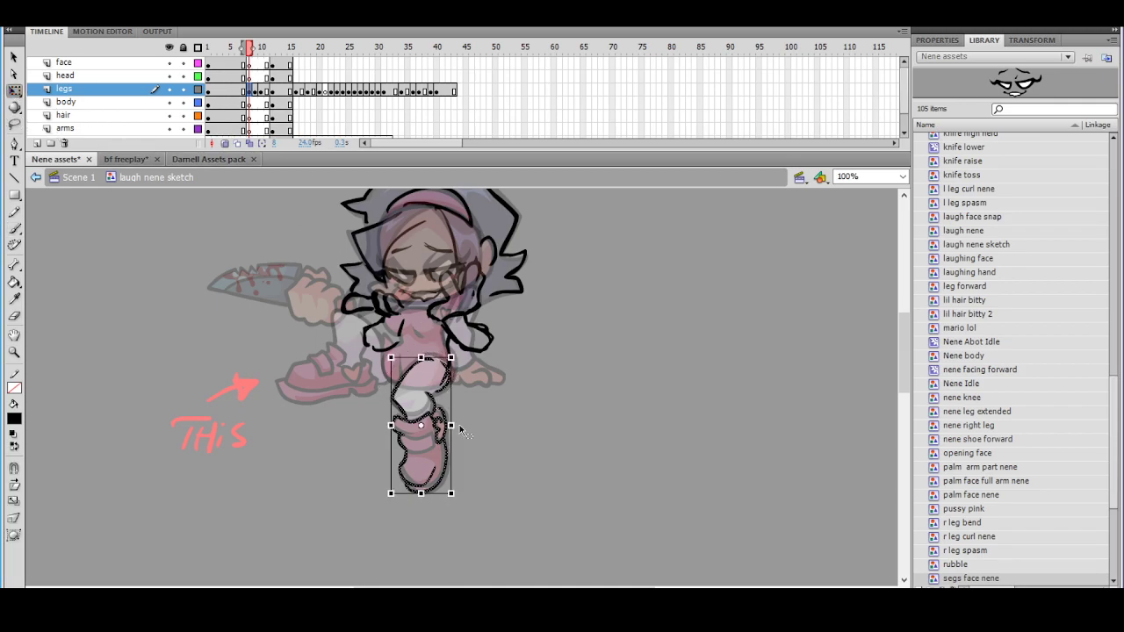
drag(459, 489, 449, 495)
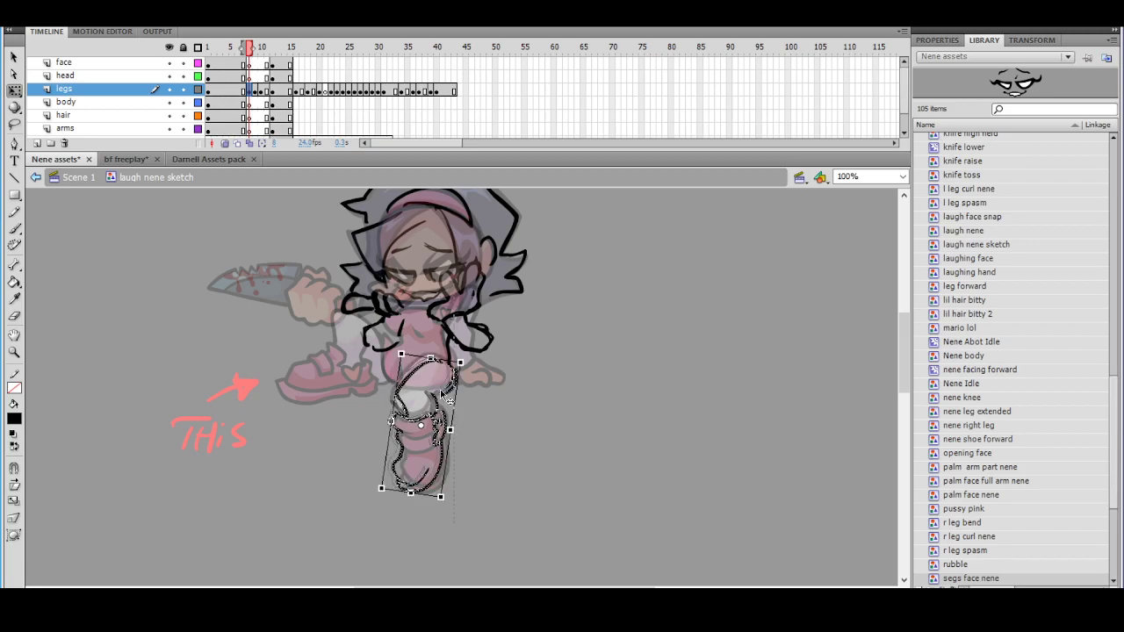
mouse_move(435, 392)
mouse_down()
mouse_move(422, 388)
mouse_move(445, 383)
mouse_move(480, 411)
mouse_move(477, 398)
mouse_up()
click(467, 381)
Brush the outstretched shoe with its heart detail and move it a little further away from Nene's body
key(b)
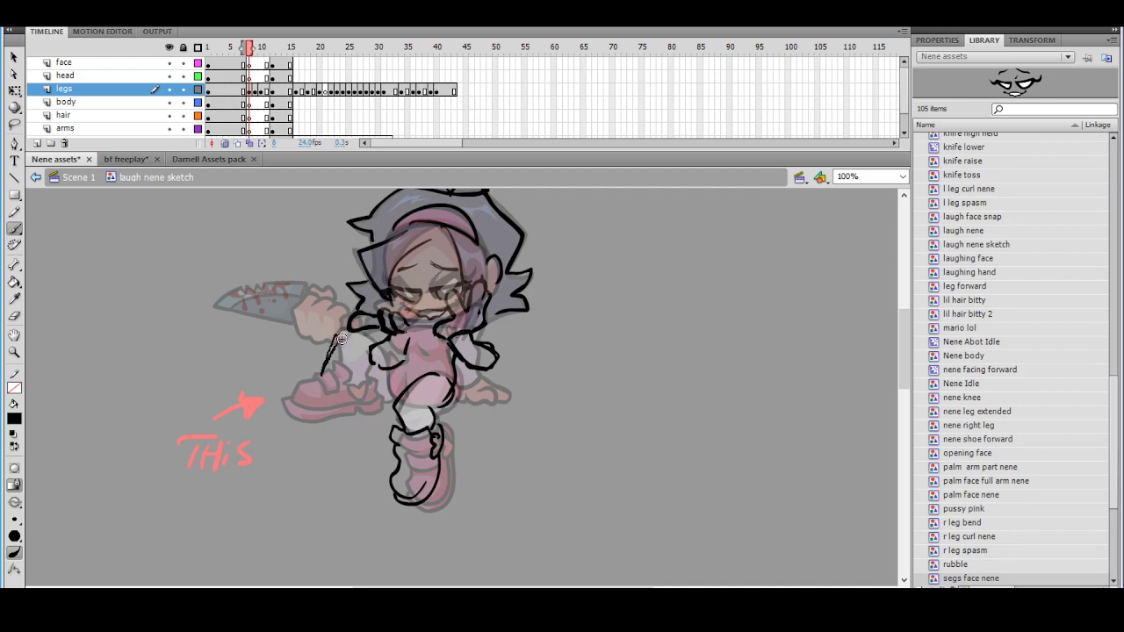
drag(348, 373, 351, 383)
mouse_move(384, 403)
mouse_down()
mouse_move(340, 355)
mouse_move(336, 375)
mouse_move(364, 400)
mouse_move(299, 409)
mouse_move(368, 399)
mouse_up()
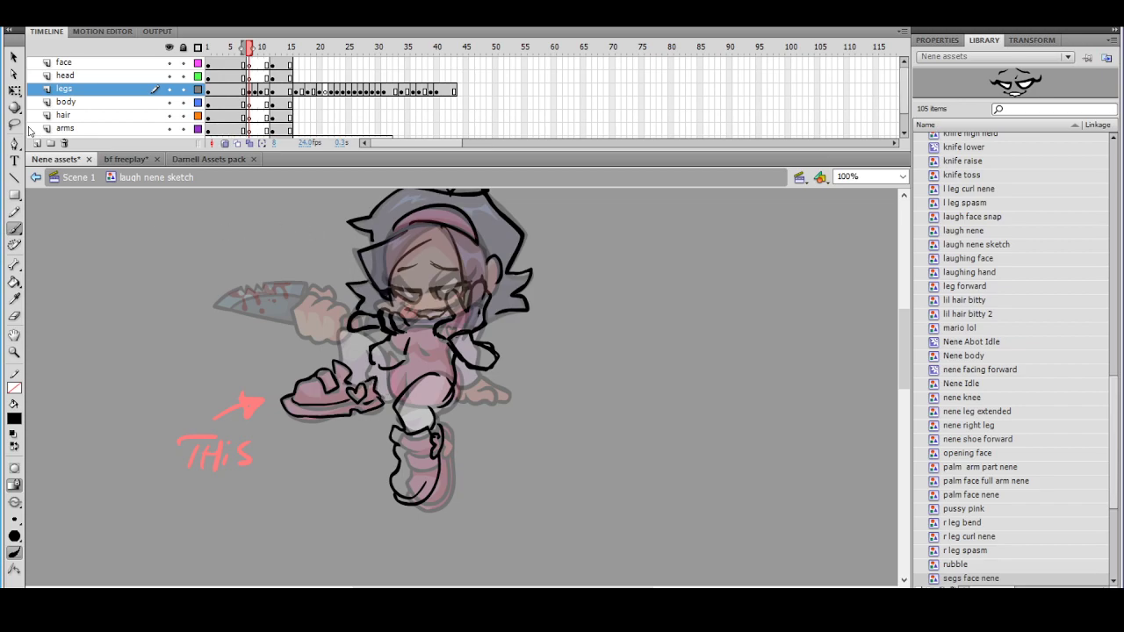
click(14, 123)
mouse_move(306, 361)
mouse_down()
mouse_move(362, 425)
mouse_move(382, 416)
mouse_move(388, 385)
mouse_move(336, 336)
mouse_up()
drag(356, 383, 326, 383)
click(392, 309)
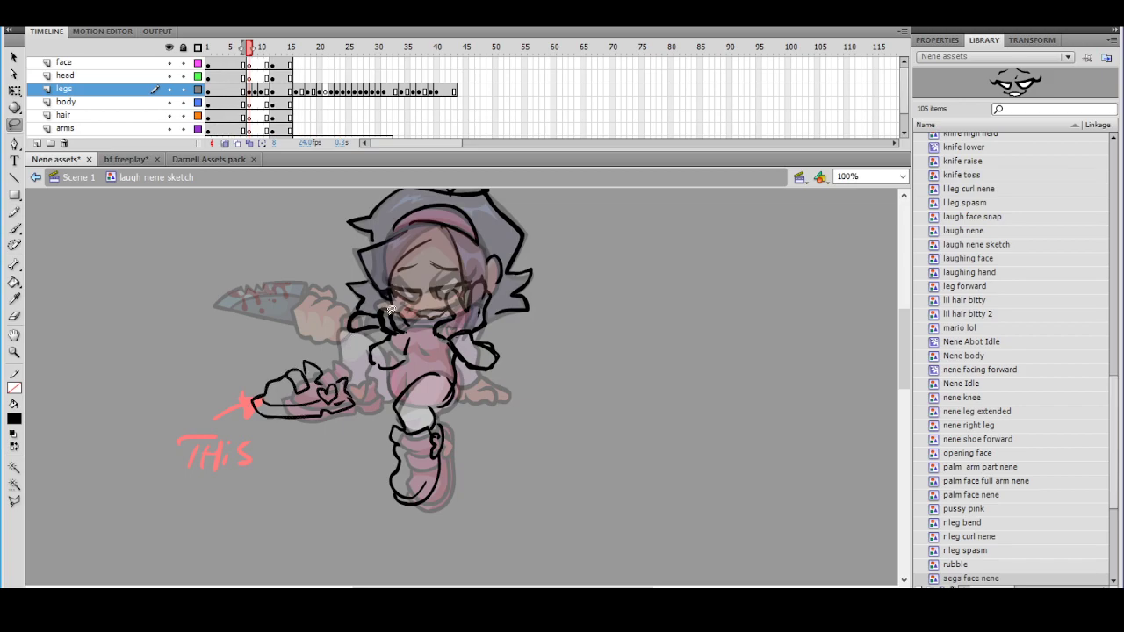
Select Nene's head, hair, arms and chest lines without the legs and nudge them slightly right
drag(527, 283, 450, 354)
mouse_move(397, 406)
mouse_down()
mouse_move(408, 429)
mouse_move(399, 474)
mouse_move(346, 562)
mouse_move(329, 537)
mouse_up()
drag(484, 376, 455, 428)
mouse_move(440, 249)
mouse_down()
mouse_move(263, 271)
mouse_move(258, 406)
mouse_move(312, 461)
mouse_move(382, 474)
mouse_move(474, 208)
mouse_up()
key(Right)
key(Right)
key(Right)
key(Right)
key(Right)
key(Right)
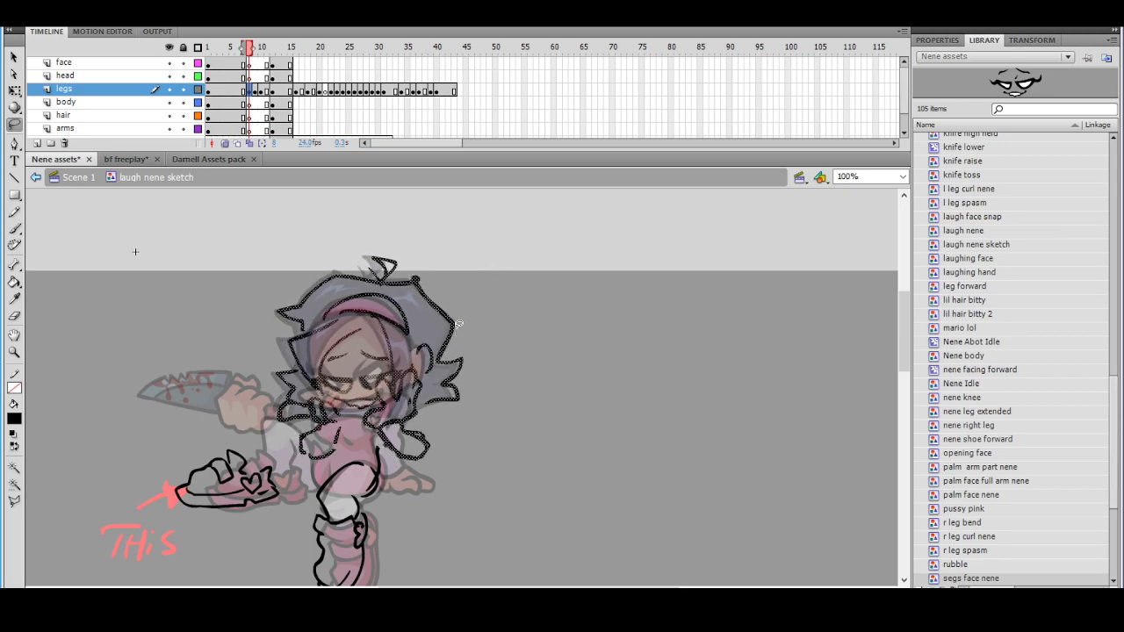
click(383, 440)
Touch up the torso line, then nudge the whole figure except the outstretched shoe slightly right and down
click(14, 228)
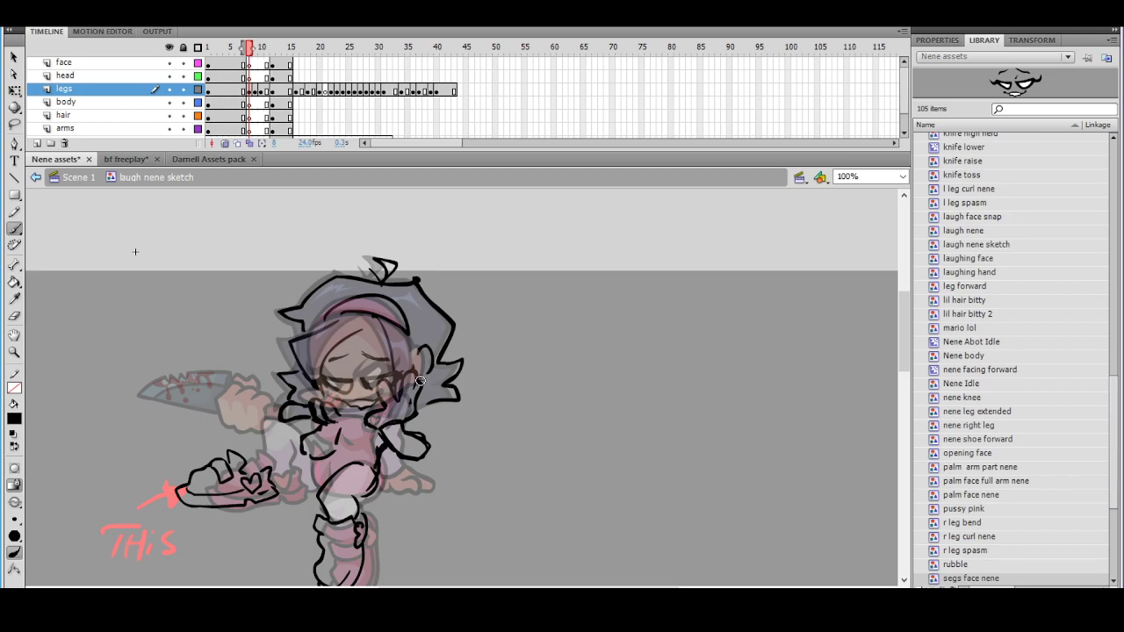
mouse_move(375, 345)
mouse_down()
mouse_move(292, 272)
mouse_move(297, 293)
mouse_up()
click(14, 124)
drag(368, 256, 386, 253)
mouse_move(378, 208)
mouse_down()
mouse_move(195, 254)
mouse_move(216, 384)
mouse_up()
mouse_move(264, 562)
mouse_down()
mouse_move(386, 211)
mouse_move(378, 208)
mouse_up()
key(Right)
key(Right)
key(Down)
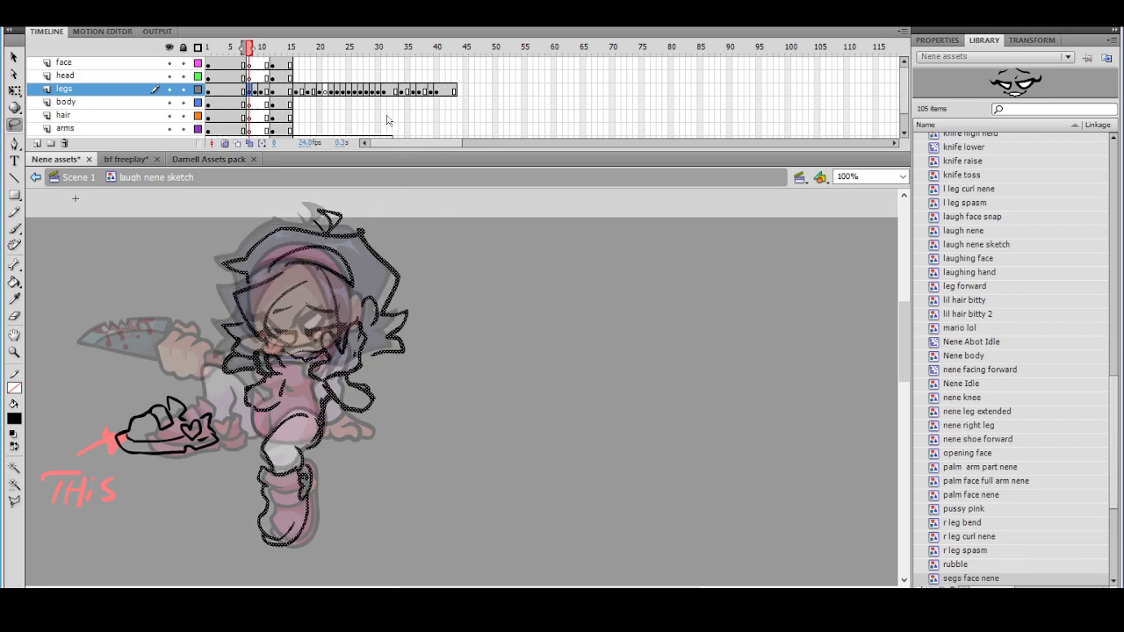
key(Right)
key(Right)
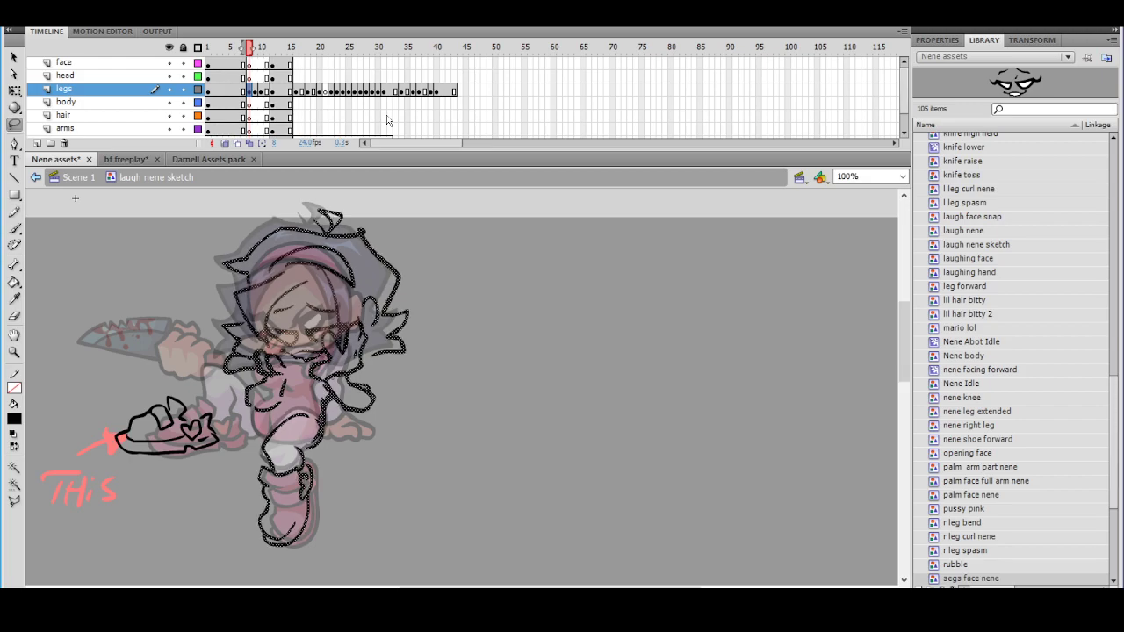
click(334, 423)
Release the front leg selection, select the outstretched shoe and nudge it slightly left
mouse_move(320, 414)
mouse_down()
mouse_move(336, 474)
mouse_move(237, 551)
mouse_move(259, 438)
mouse_up()
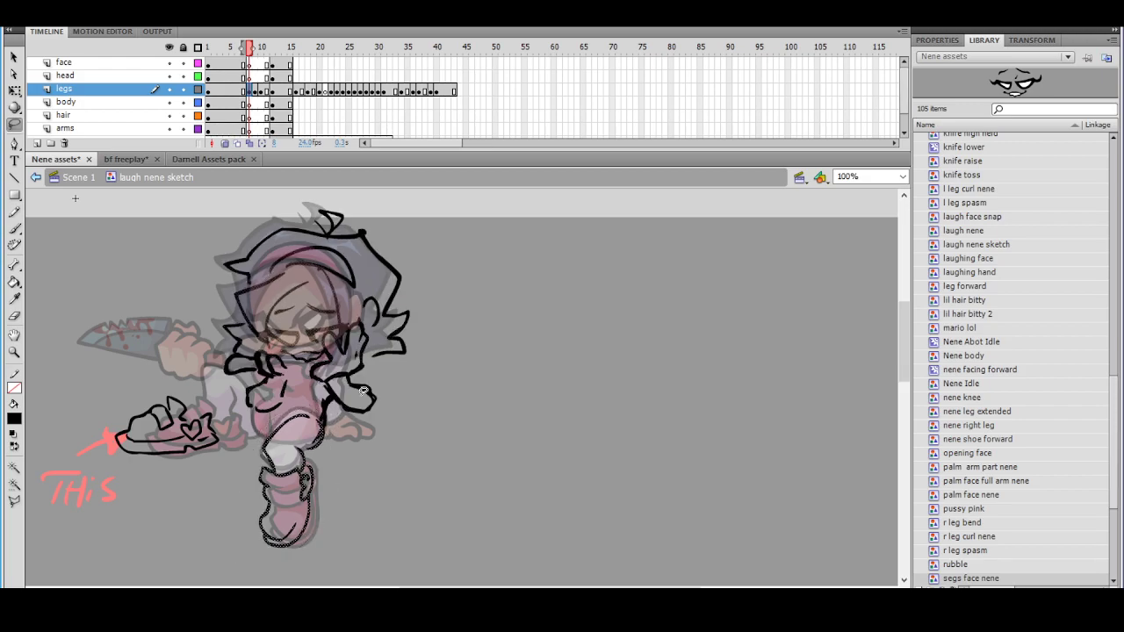
click(436, 355)
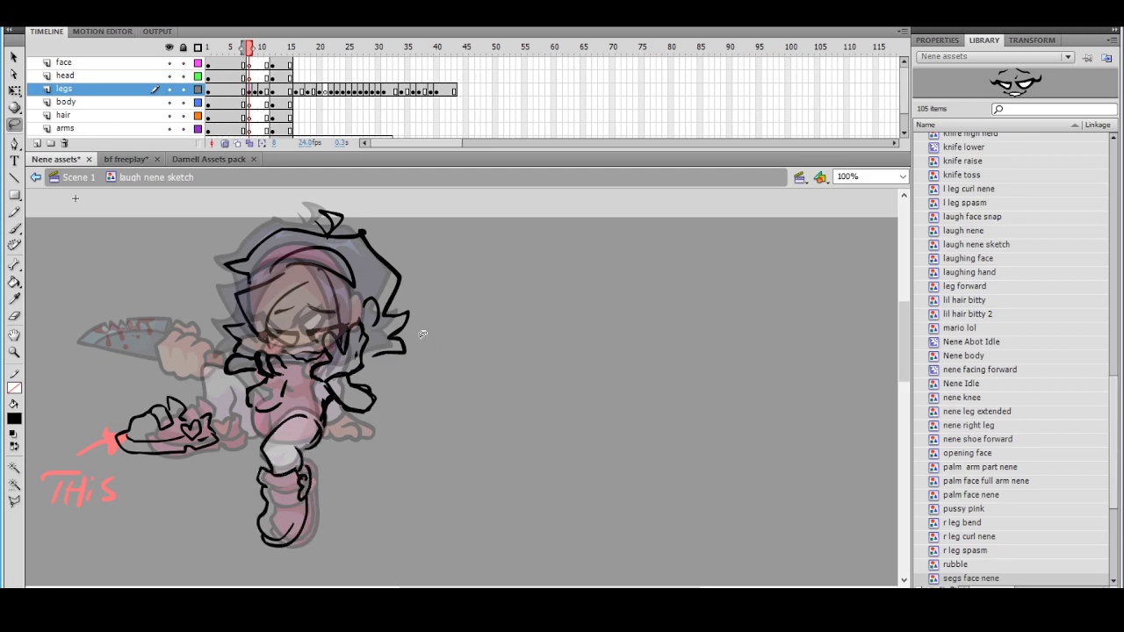
mouse_move(192, 380)
mouse_down()
mouse_move(95, 450)
mouse_move(223, 460)
mouse_move(198, 378)
mouse_move(242, 432)
mouse_move(211, 430)
mouse_up()
key(Left)
key(Left)
key(Left)
click(439, 374)
Brush the bent leg from the outstretched shoe up to the knee and back along the thigh to the hips
click(16, 230)
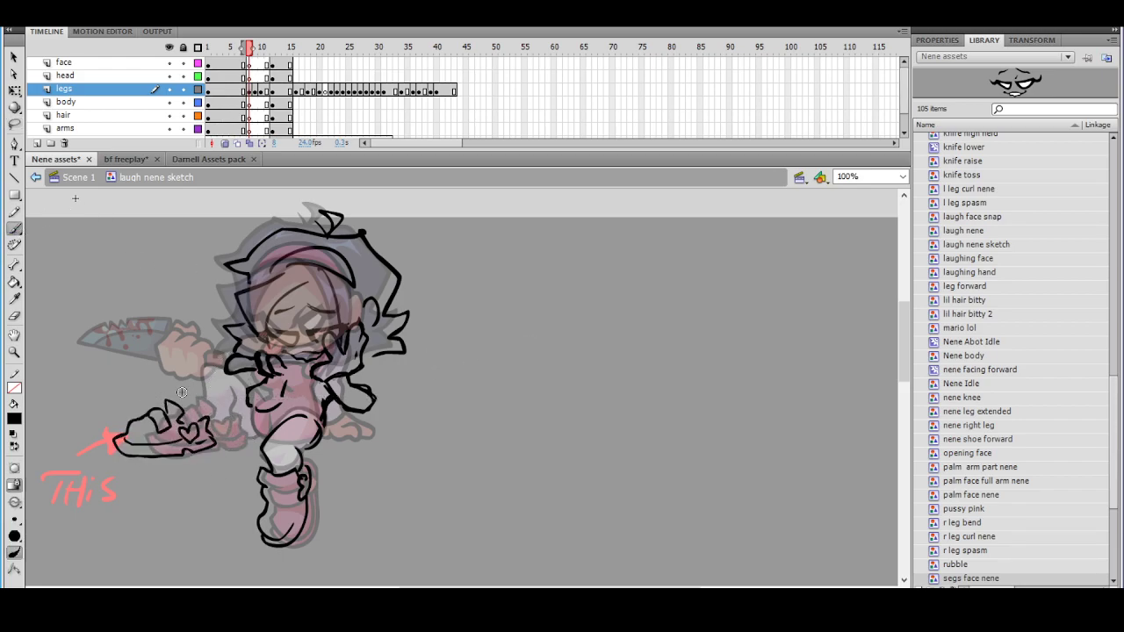
mouse_move(180, 406)
mouse_down()
mouse_move(214, 369)
mouse_move(222, 403)
mouse_move(200, 416)
mouse_up()
key(ctrl+z)
drag(221, 407, 264, 434)
drag(420, 328, 456, 348)
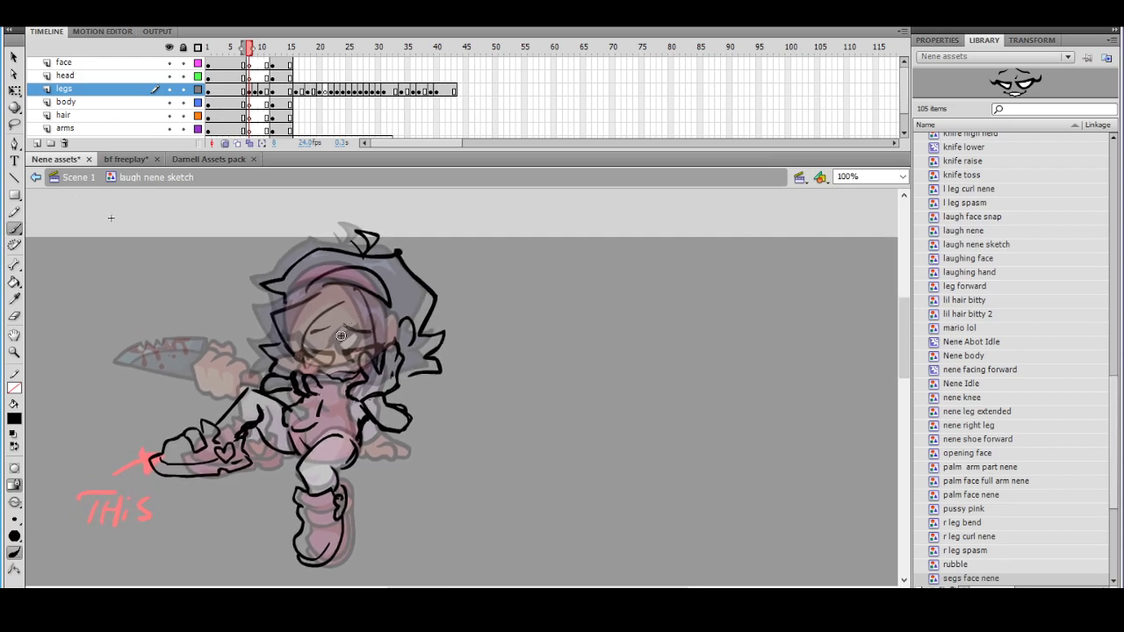
drag(455, 308, 442, 308)
Check the sketch without onion skinning and brush a small diamond on Nene's chest on frame 8 of the face layer
click(225, 143)
drag(250, 66, 251, 68)
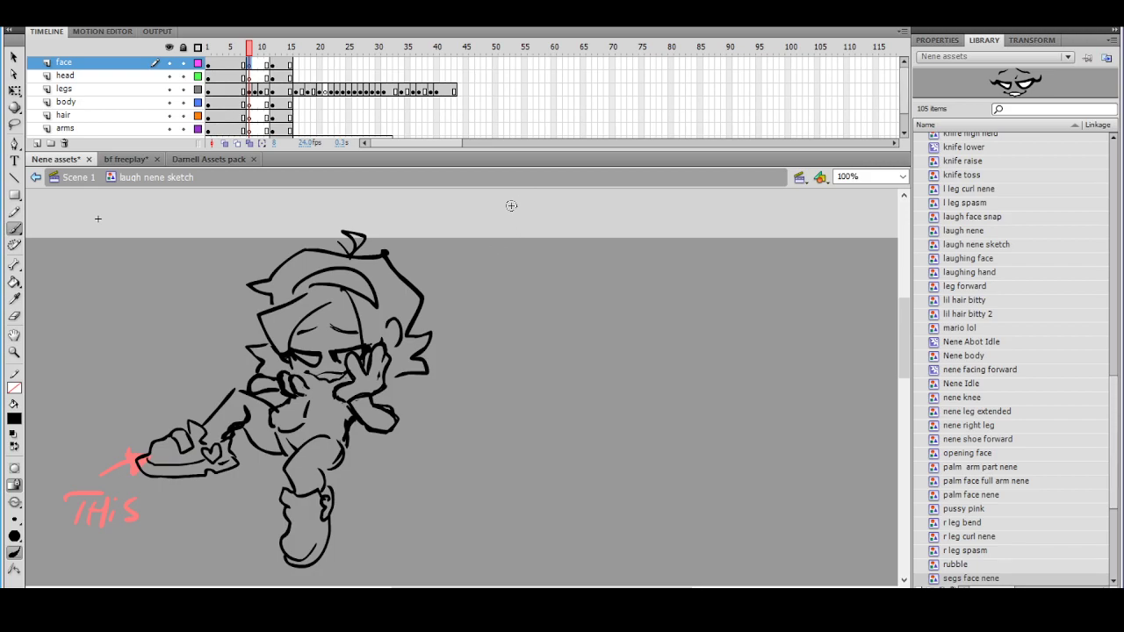
drag(251, 51, 250, 74)
click(224, 142)
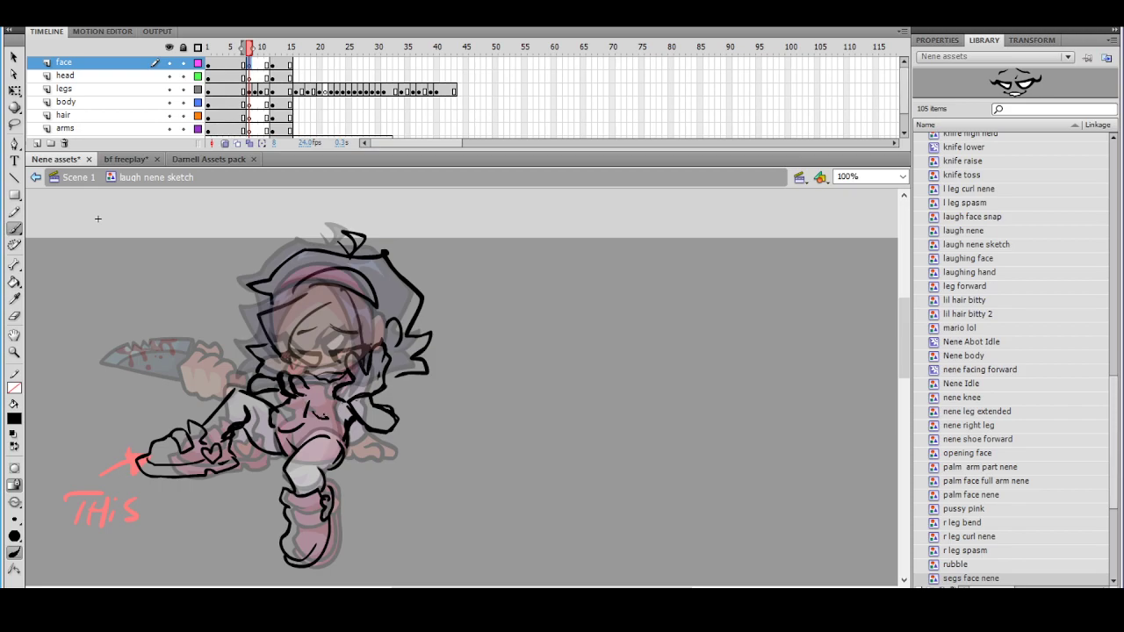
drag(401, 332, 378, 295)
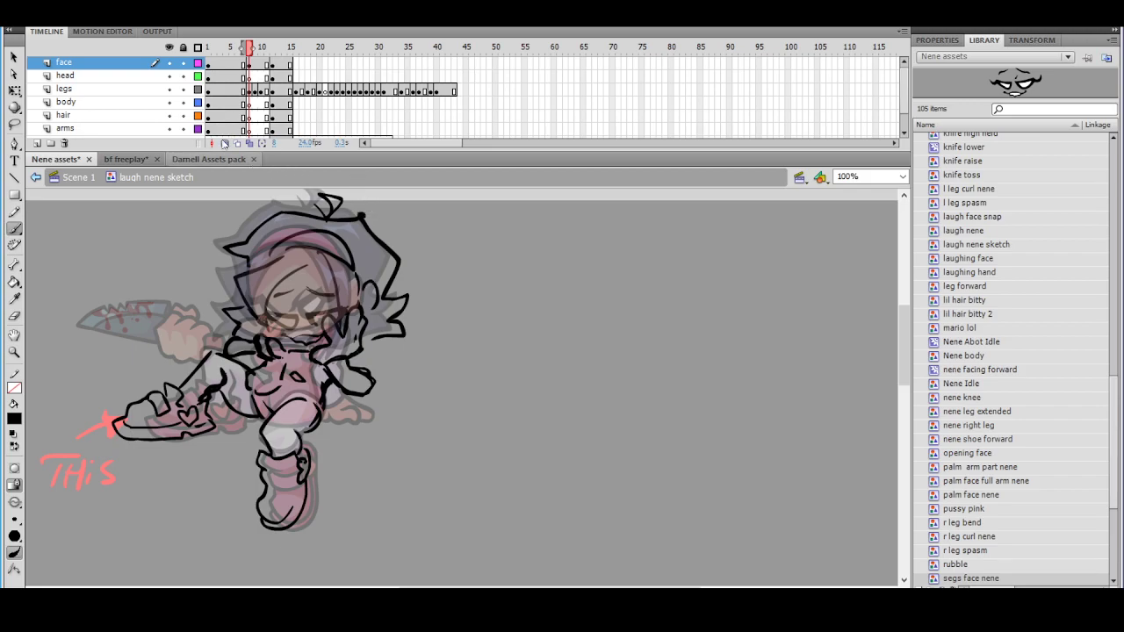
Turn off onion skinning and compare the fist sketch on frame 9 with the curled-up pose on frame 10
click(225, 143)
mouse_move(249, 48)
mouse_down()
mouse_move(259, 71)
mouse_move(343, 104)
mouse_move(215, 105)
mouse_move(295, 105)
mouse_move(264, 115)
mouse_up()
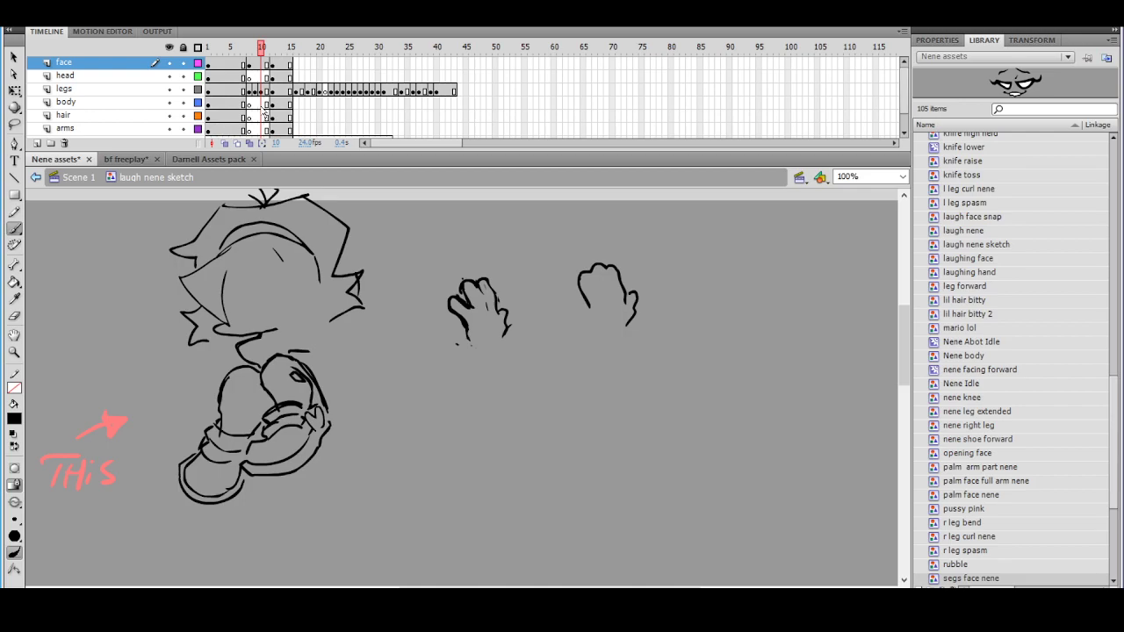
mouse_move(260, 53)
mouse_down()
mouse_move(249, 58)
mouse_move(262, 63)
mouse_up()
key(comma)
key(period)
key(comma)
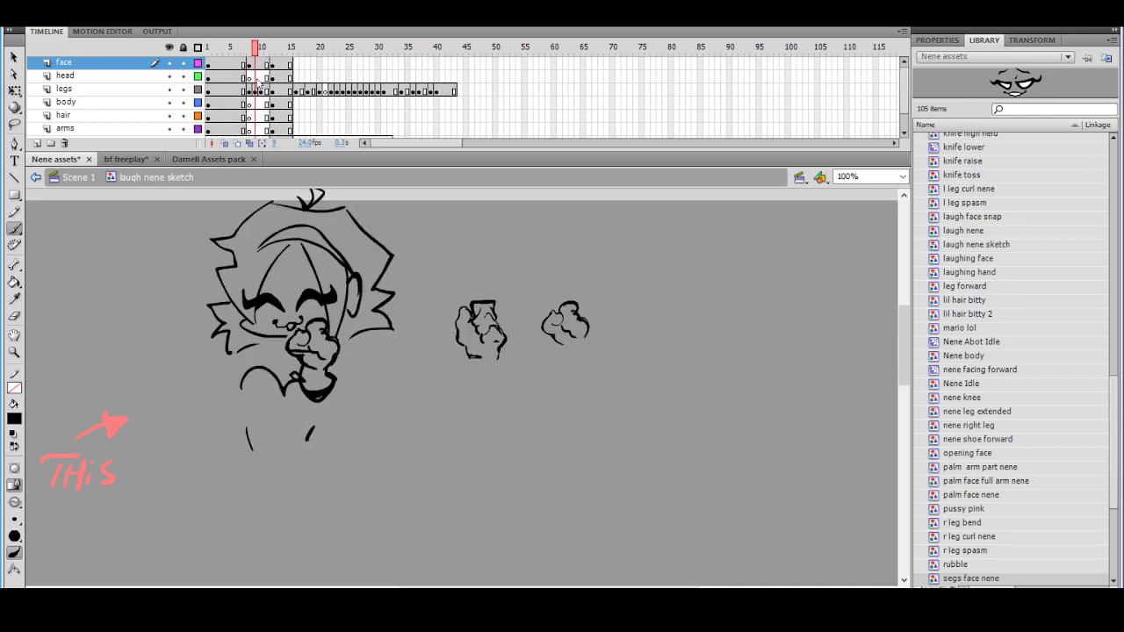
key(period)
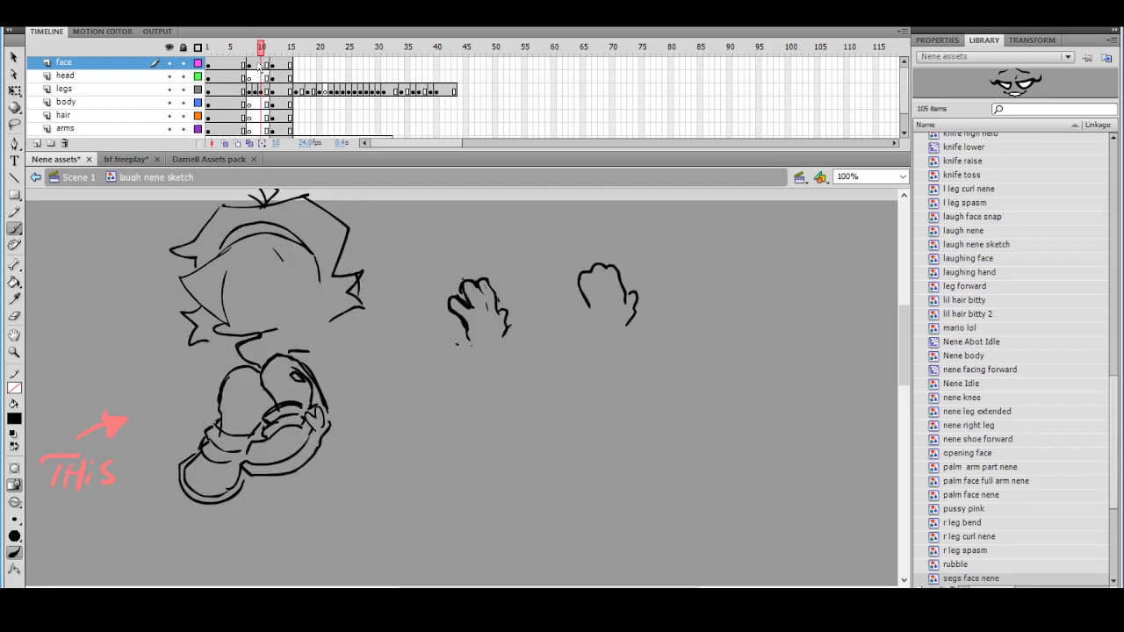
key(comma)
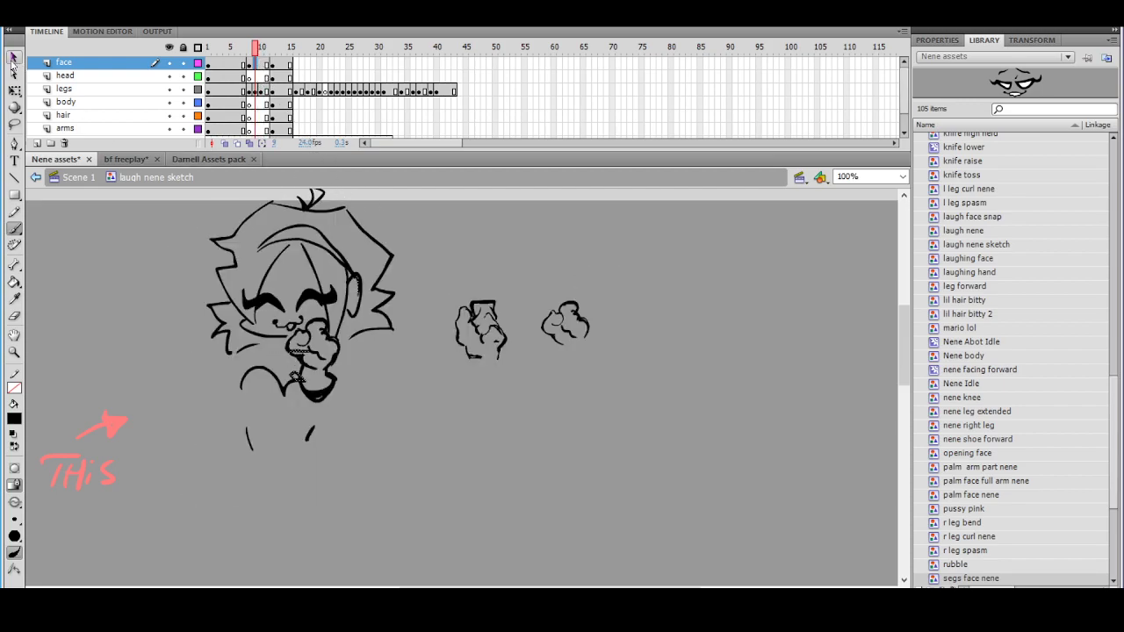
Enlarge the timeline to show all layers and insert a frame at frame 9 from the face layer through Layer 8
click(13, 58)
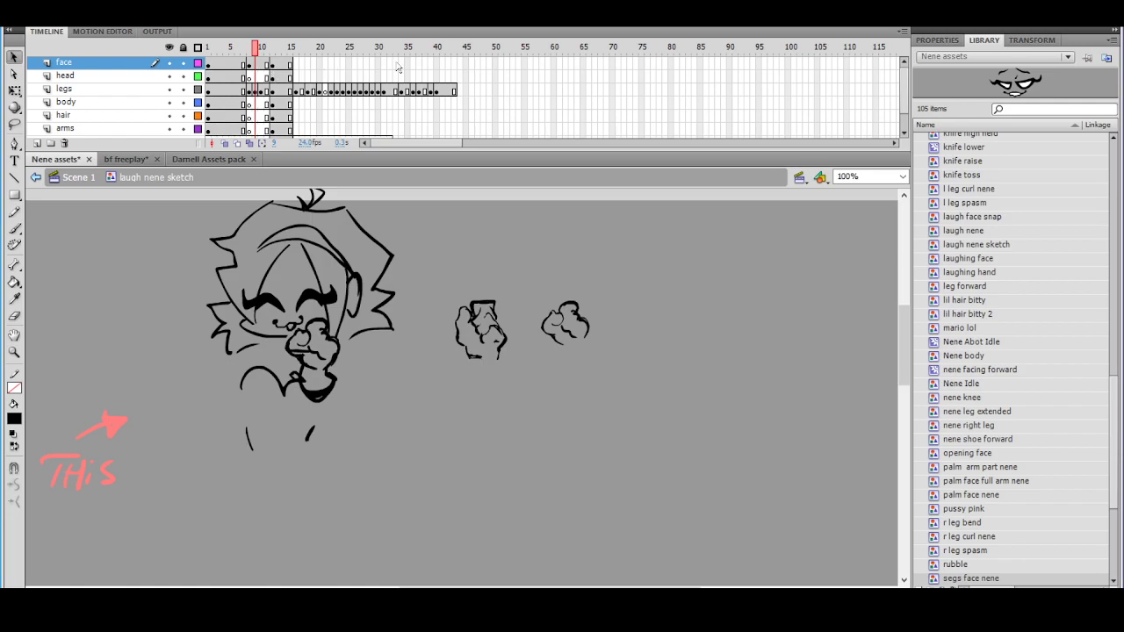
drag(557, 149, 557, 206)
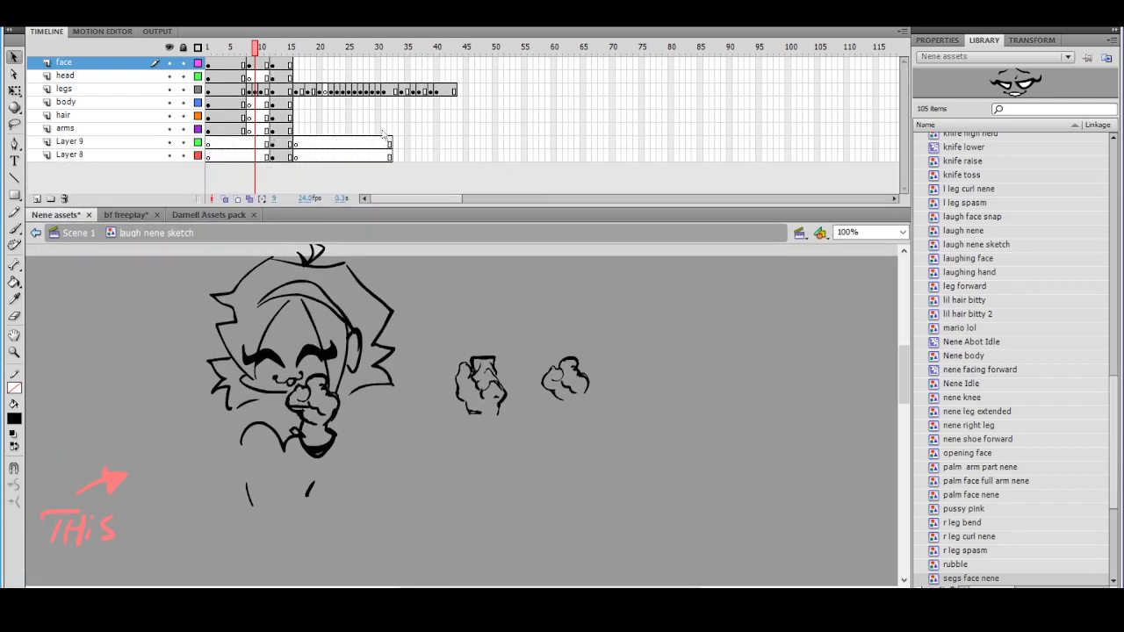
drag(256, 63, 258, 176)
right_click(253, 89)
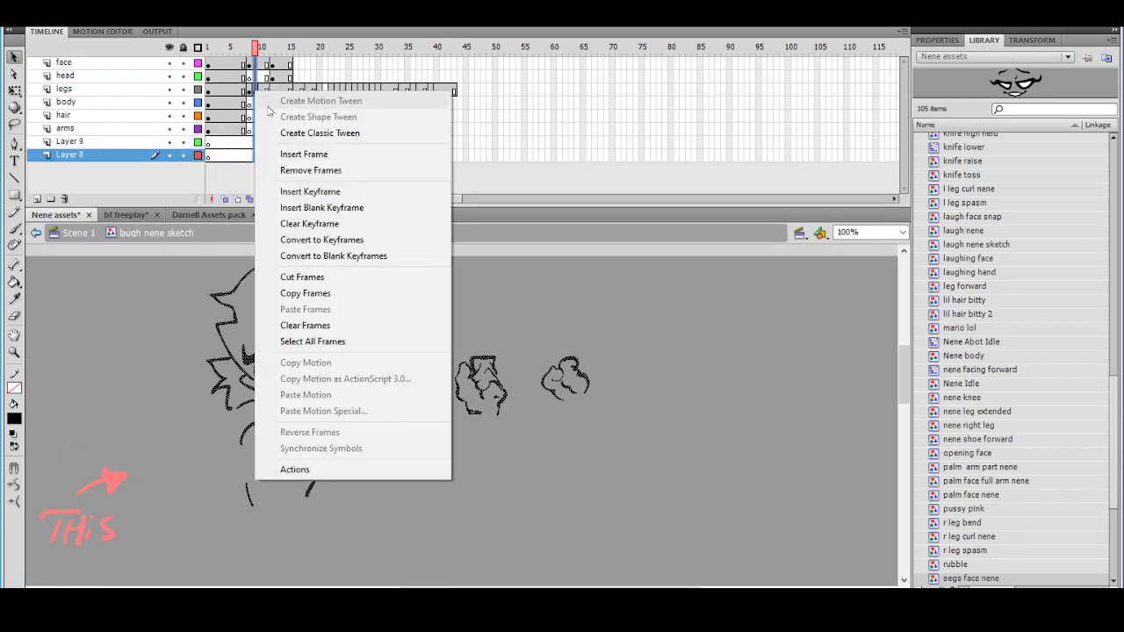
click(307, 155)
Insert more frames after frame 8 across all layers until the next keyframes sit at frame 15, and add a blank keyframe at legs frame 12
right_click(259, 90)
click(247, 181)
drag(257, 64, 258, 162)
right_click(260, 164)
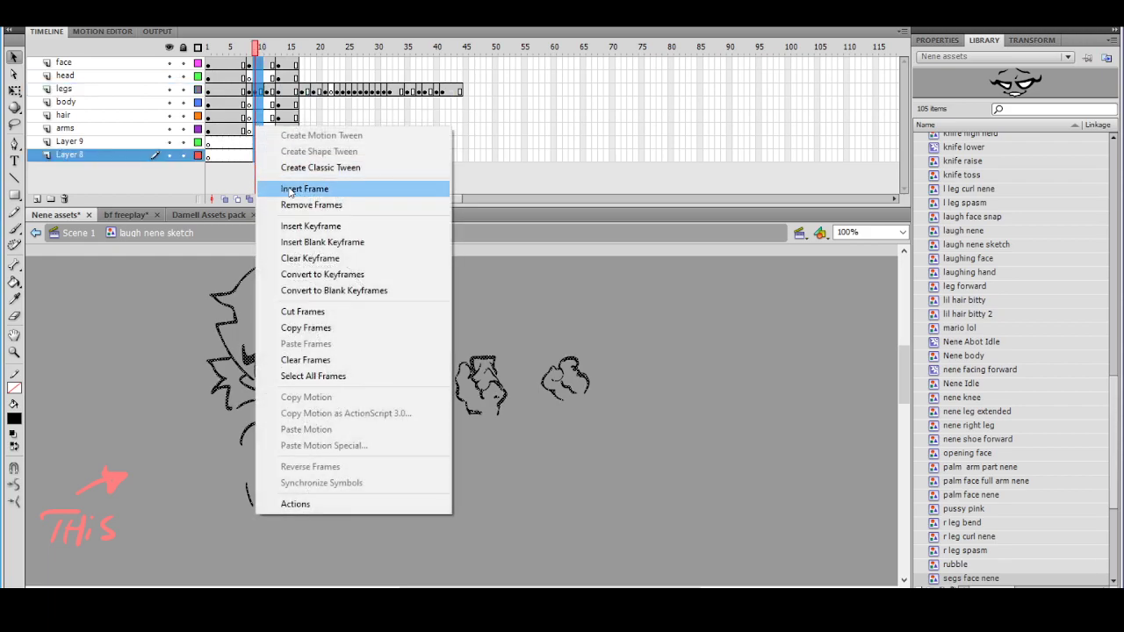
click(286, 185)
right_click(271, 91)
click(303, 206)
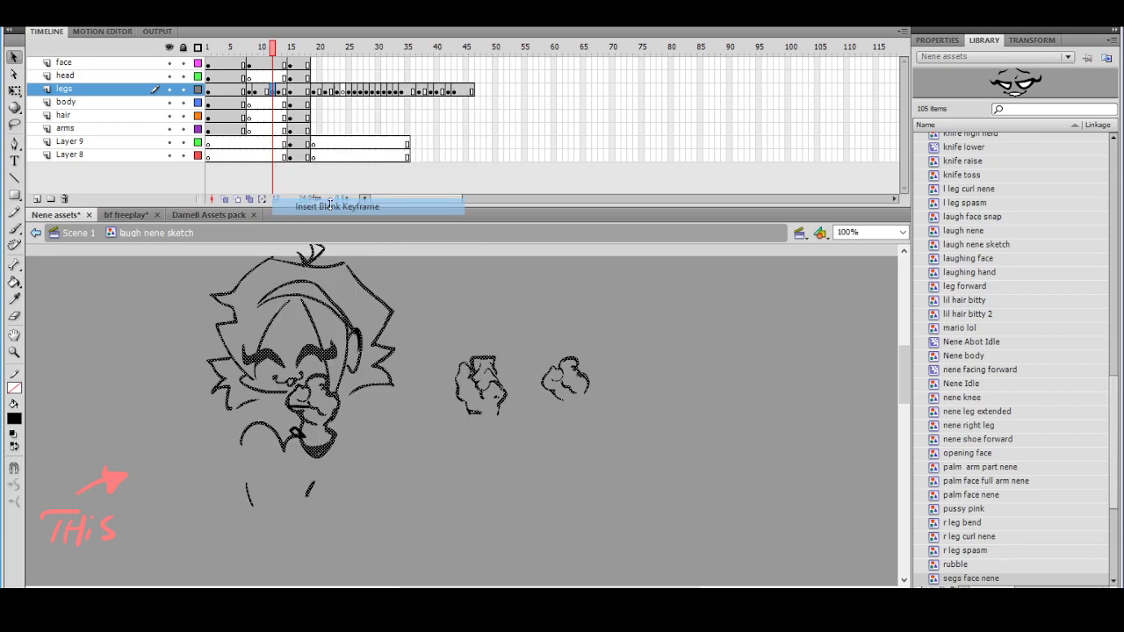
Cut the full-pose sketch from frame 8 of the face layer and paste it on frame 8 of the legs layer
click(262, 65)
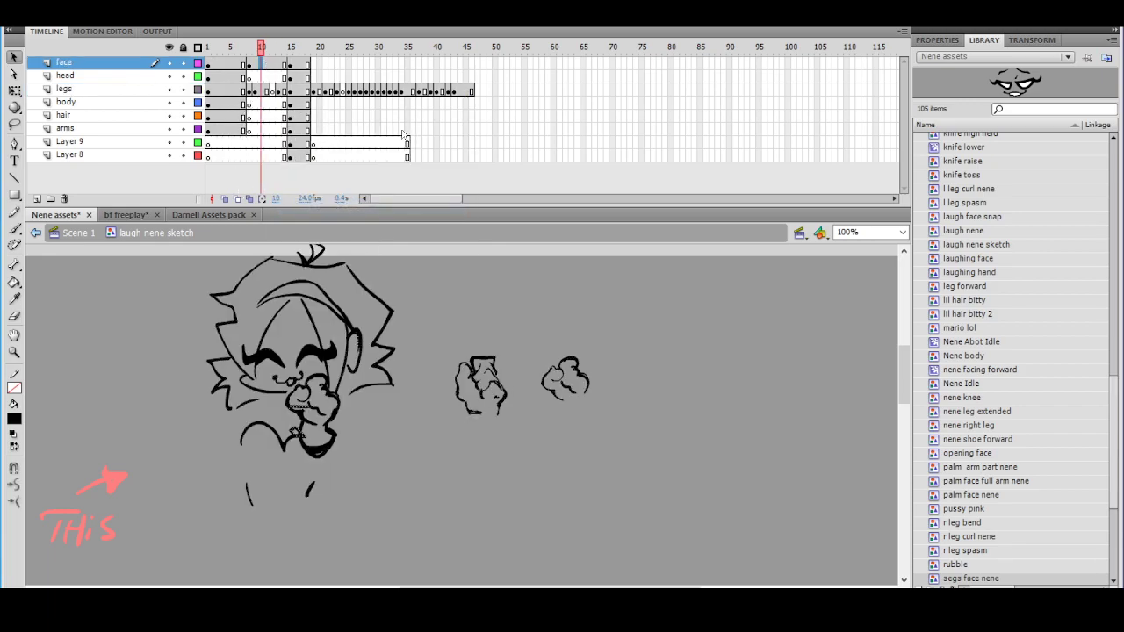
click(251, 91)
key(q)
click(252, 64)
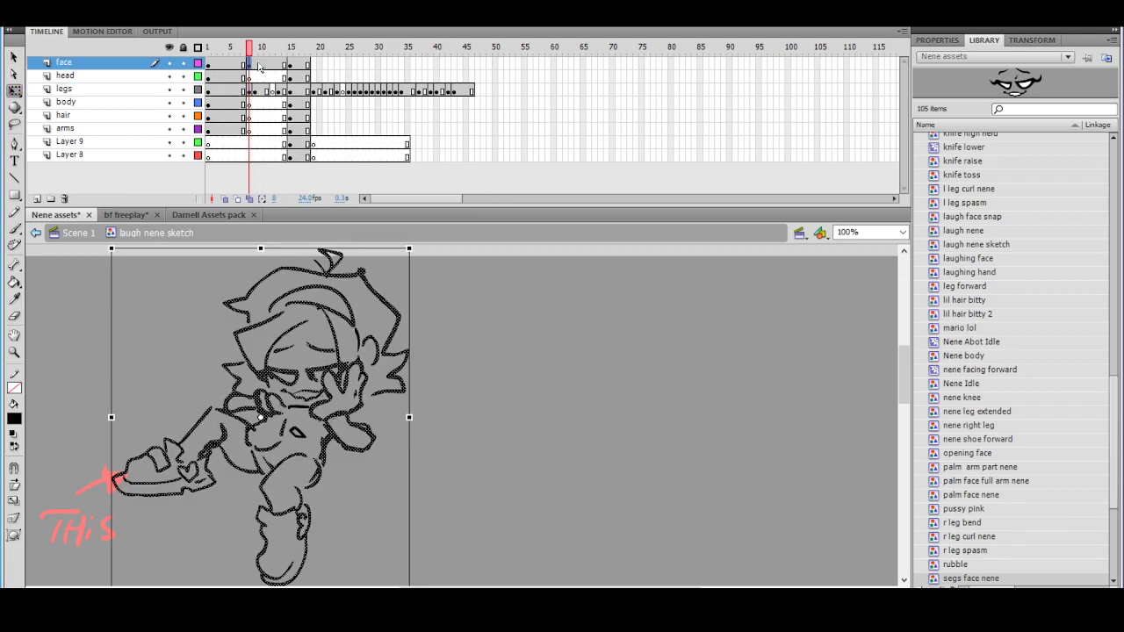
right_click(299, 411)
click(336, 124)
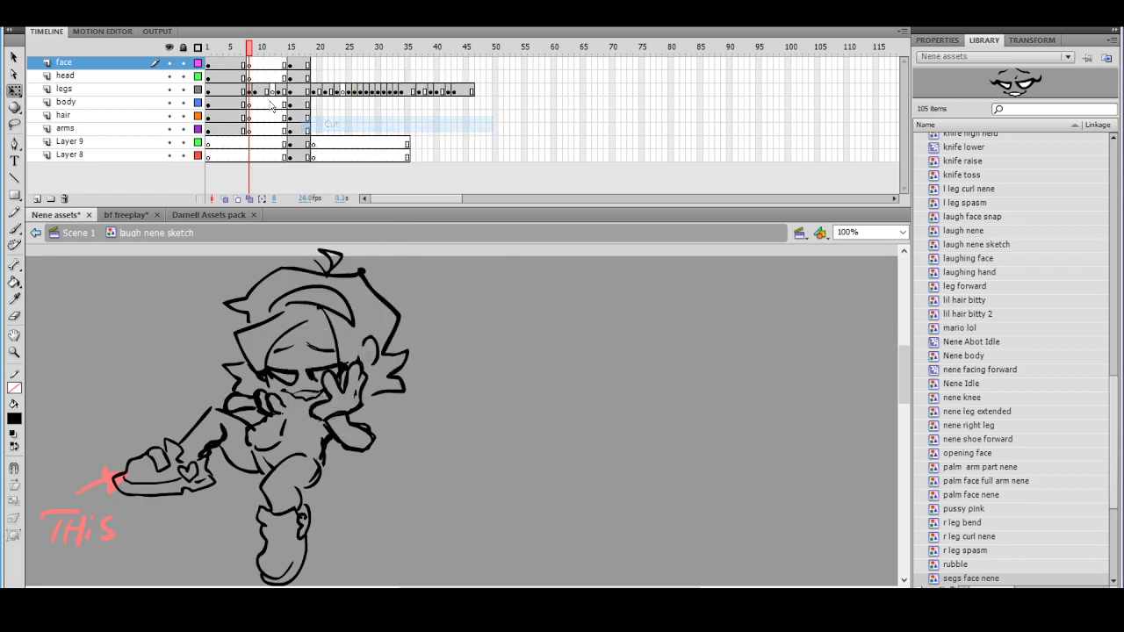
click(251, 91)
right_click(498, 331)
click(539, 386)
double_click(438, 376)
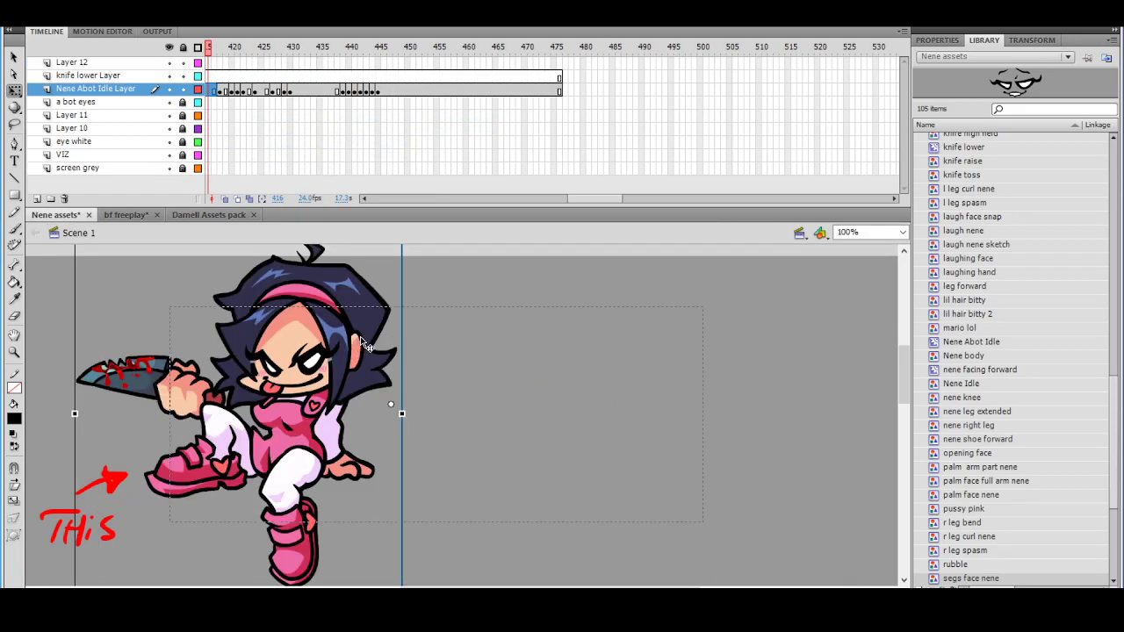
double_click(365, 345)
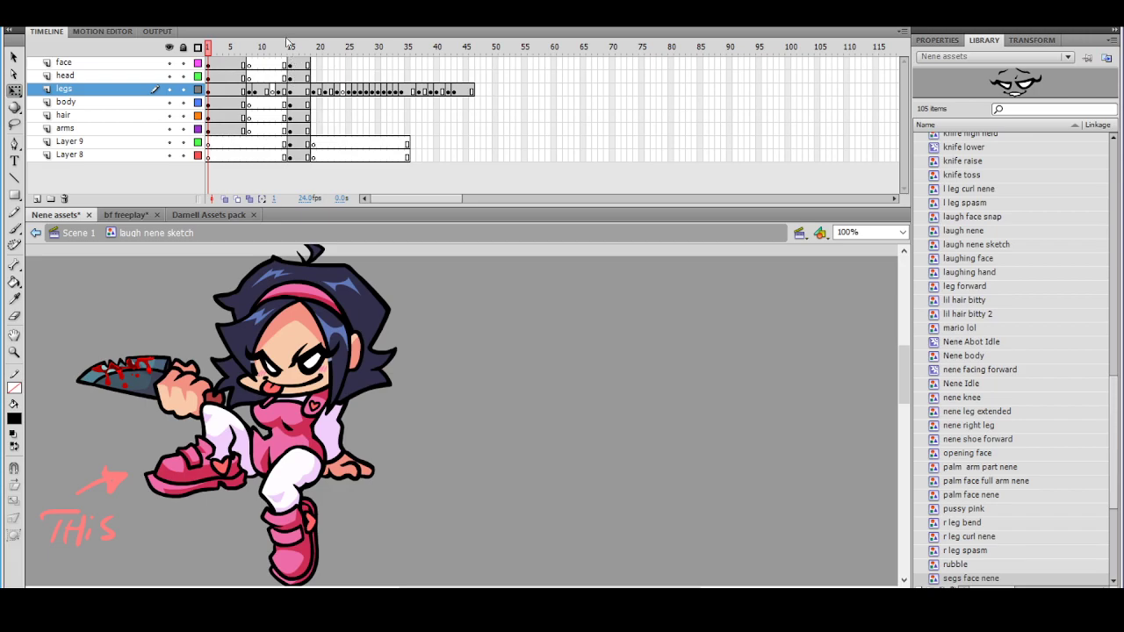
Turn on onion skinning at frame 12 of the laugh sketch and set the stage magnification to 125%
drag(262, 53, 272, 60)
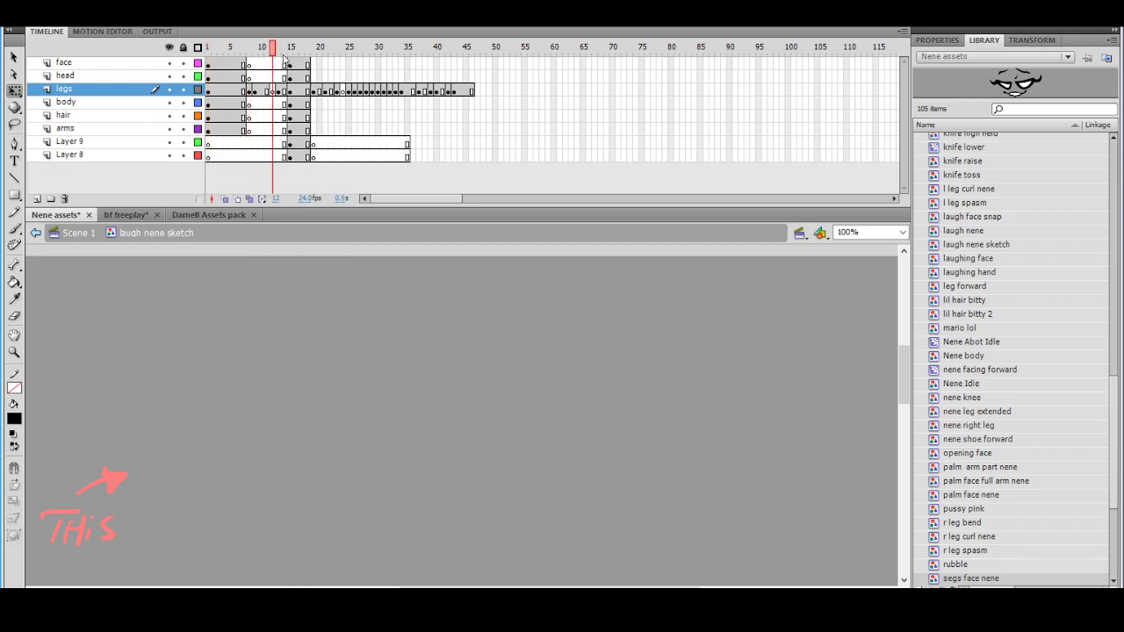
click(224, 199)
drag(361, 491, 273, 453)
click(847, 231)
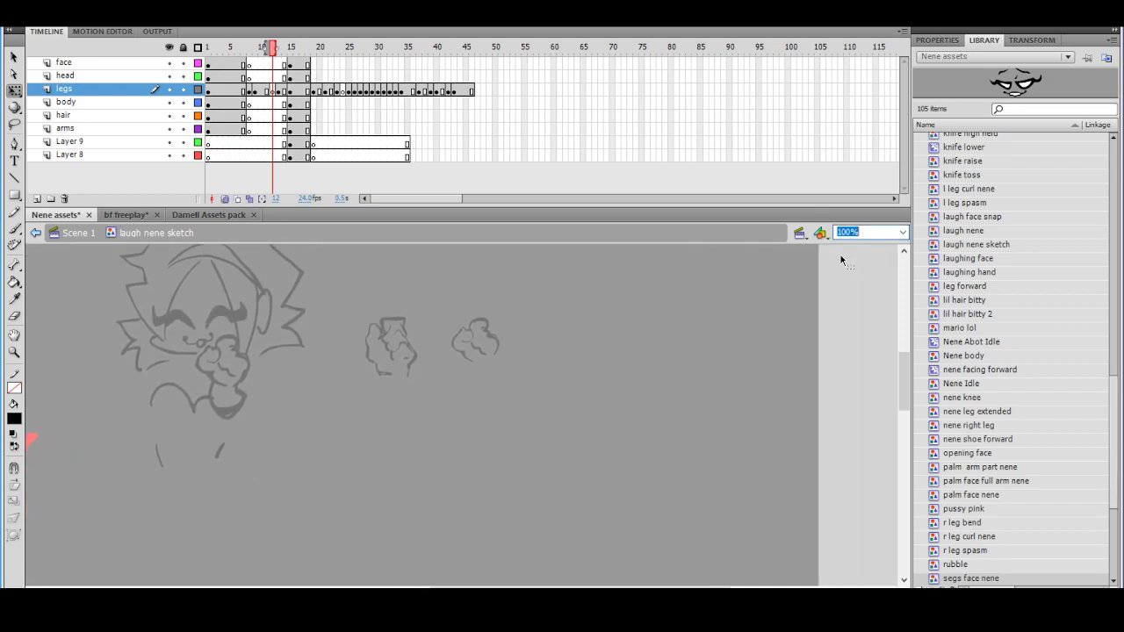
text(125)
key(Return)
drag(451, 378, 302, 384)
Brush the thumb and lower contour of the fist over the onion-skinned sketch on frame 12 of the legs layer
key(b)
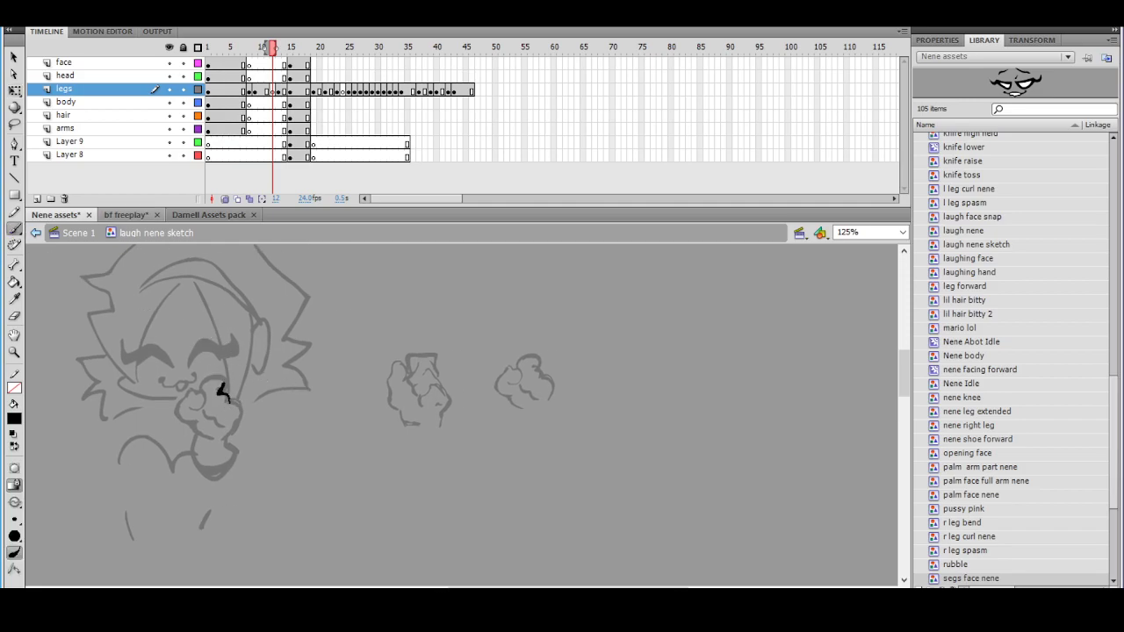
key(ctrl+z)
drag(206, 394, 200, 409)
drag(211, 440, 224, 440)
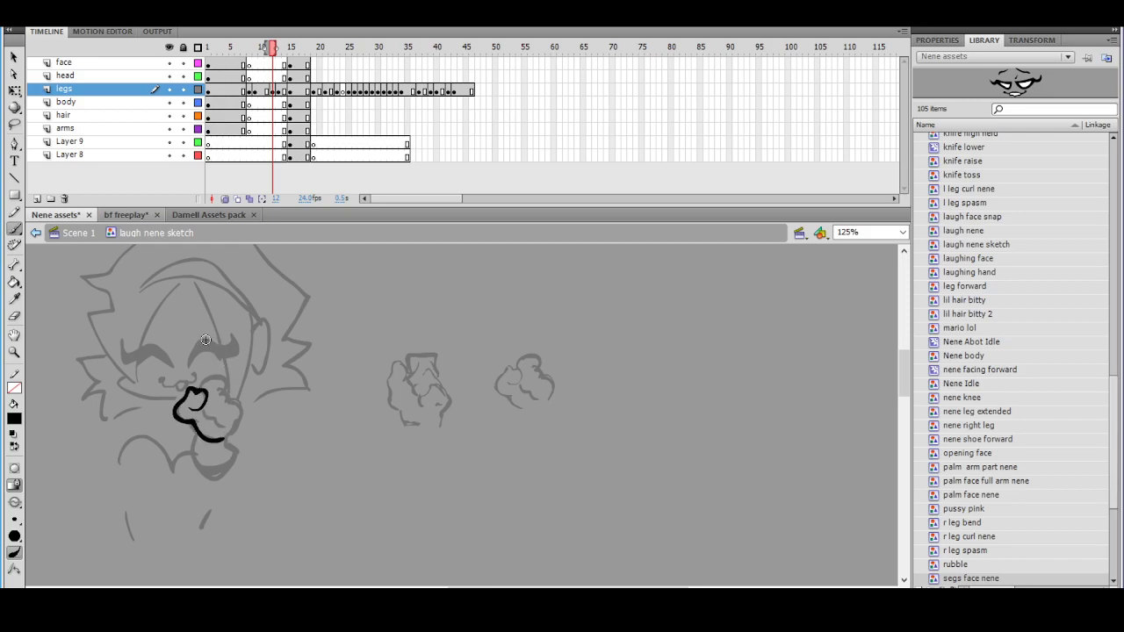
key(ctrl+z)
key(ctrl+z)
drag(195, 421, 196, 421)
drag(184, 423, 228, 435)
Brush the fist's upper knuckle and outer finger edge on frame 12, undoing strokes that miss the onion-skinned lines
drag(223, 388, 202, 379)
key(ctrl+z)
drag(239, 416, 231, 429)
key(ctrl+z)
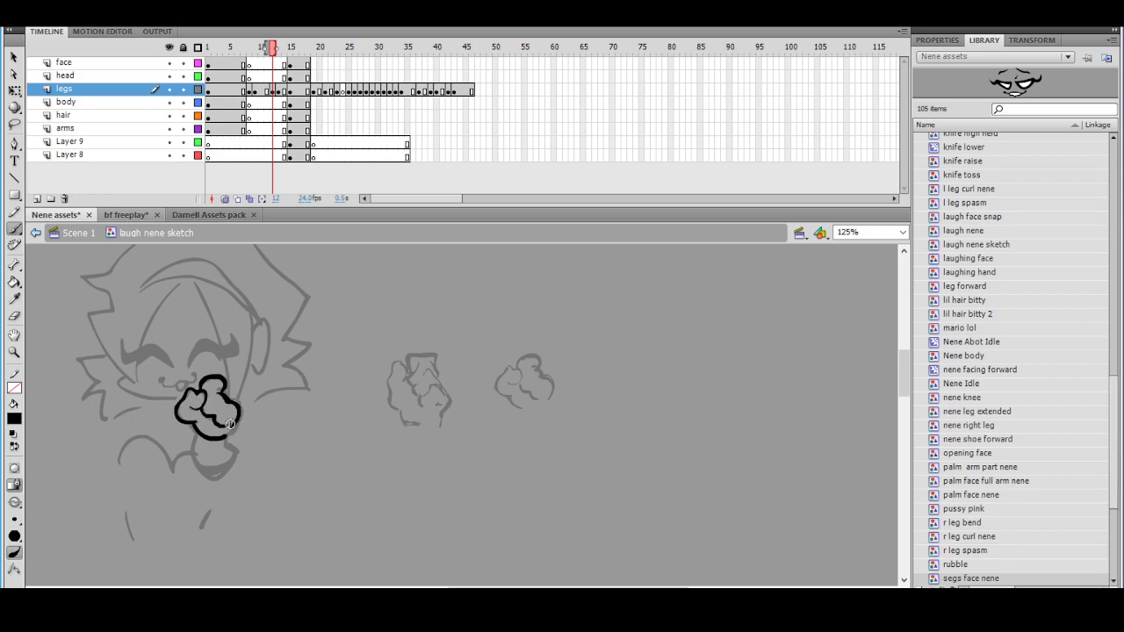
Undo the last brush stroke and ink the thumb crease inside the raised fist on the legs layer
scroll(286, 392, up, 2)
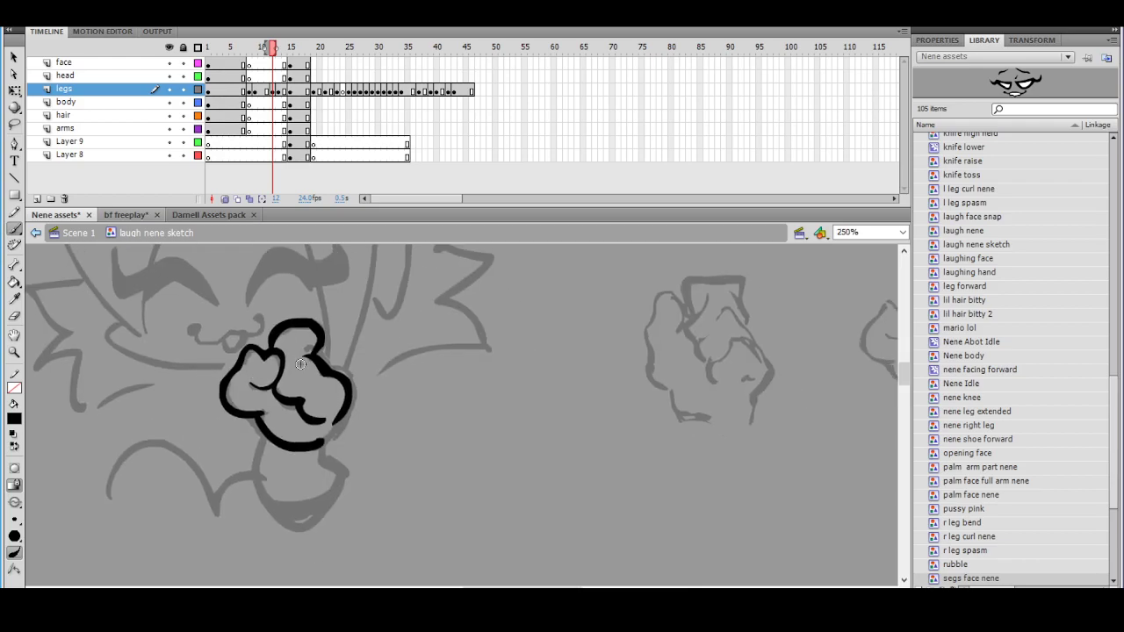
key(ctrl+z)
drag(249, 381, 251, 382)
drag(279, 348, 247, 379)
drag(370, 318, 334, 315)
Trim the inked knuckle line of the fist with a smaller eraser
click(15, 315)
mouse_move(211, 372)
mouse_down()
mouse_move(212, 393)
mouse_move(234, 381)
mouse_move(219, 372)
mouse_up()
key(ctrl+z)
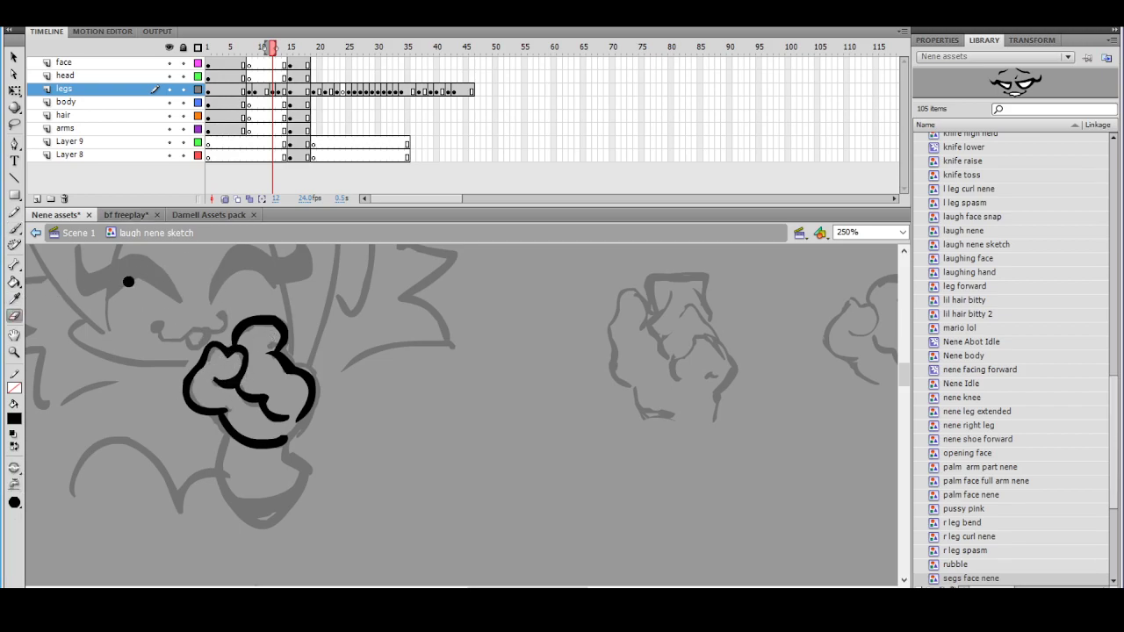
click(14, 502)
click(54, 357)
drag(300, 362, 281, 349)
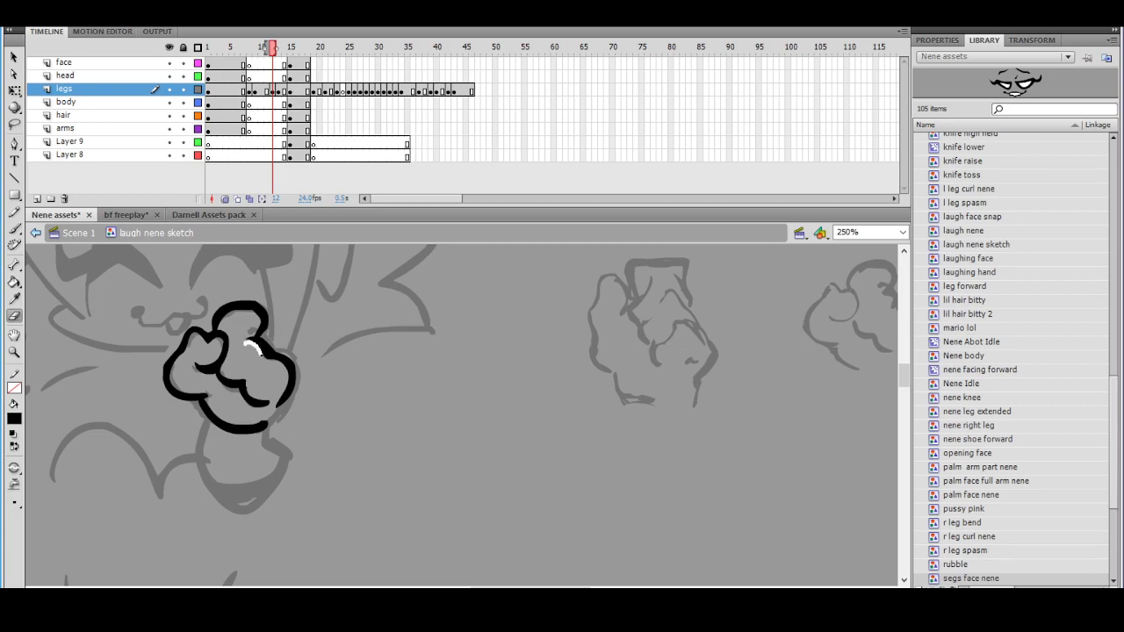
key(b)
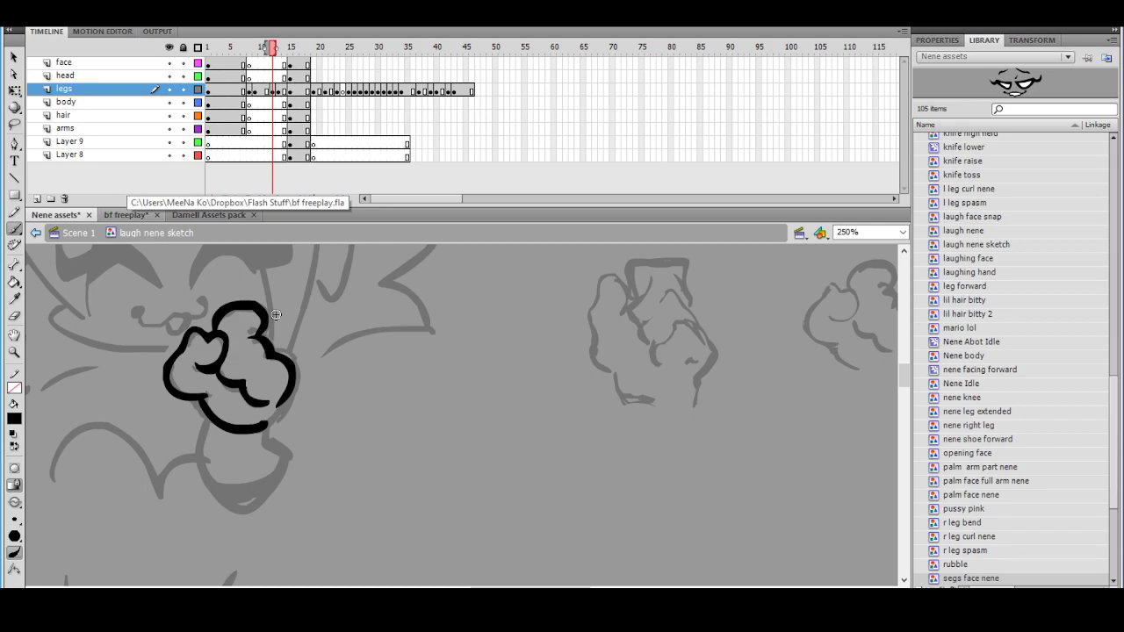
Examine the inked fist up close and from a distance to judge its line work against the sketch
key(ctrl+minus)
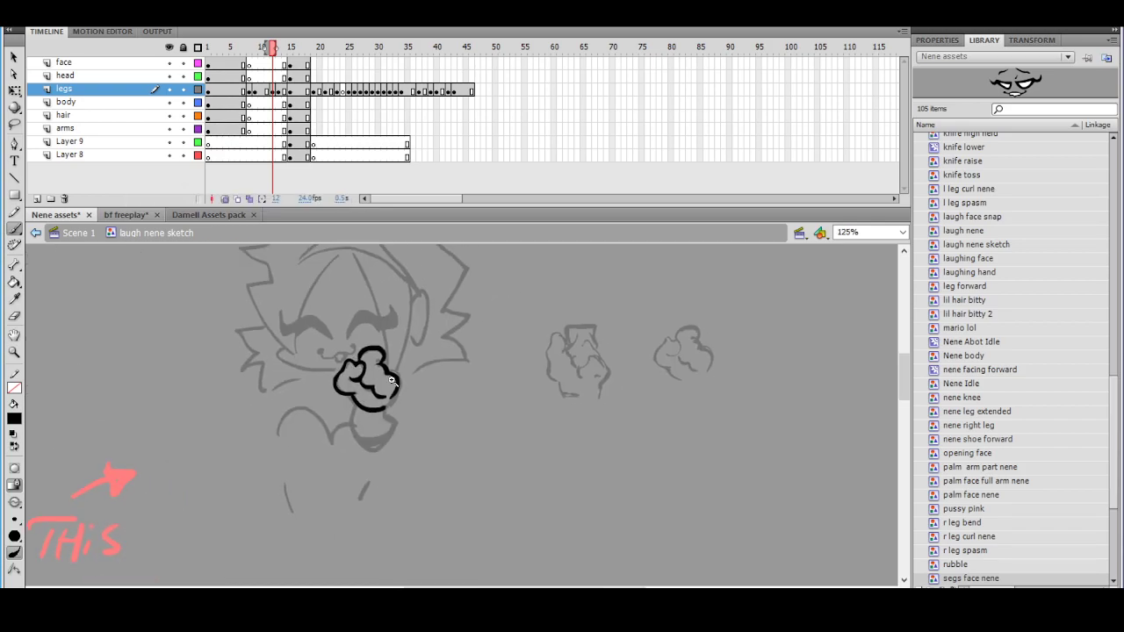
key(ctrl+equal)
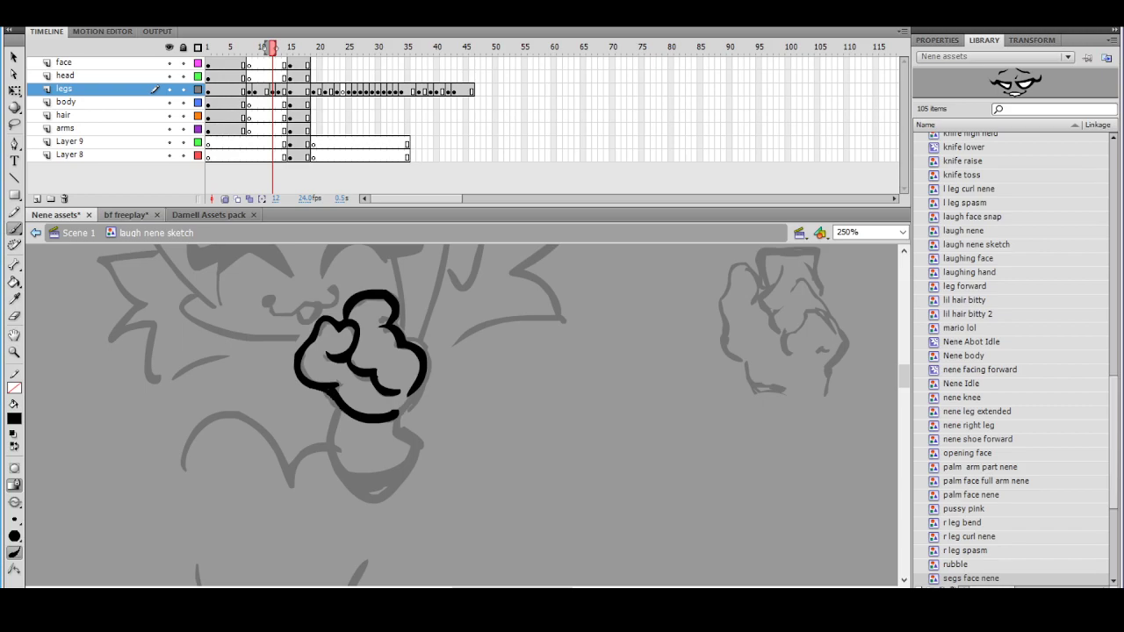
drag(381, 318, 302, 300)
click(14, 314)
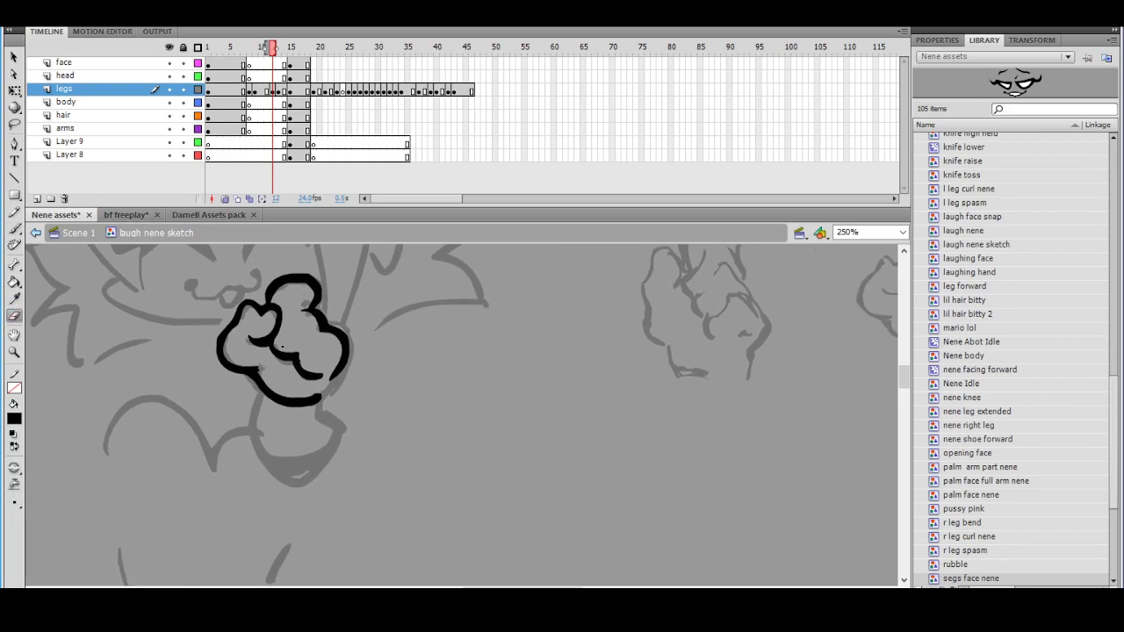
key(ctrl+minus)
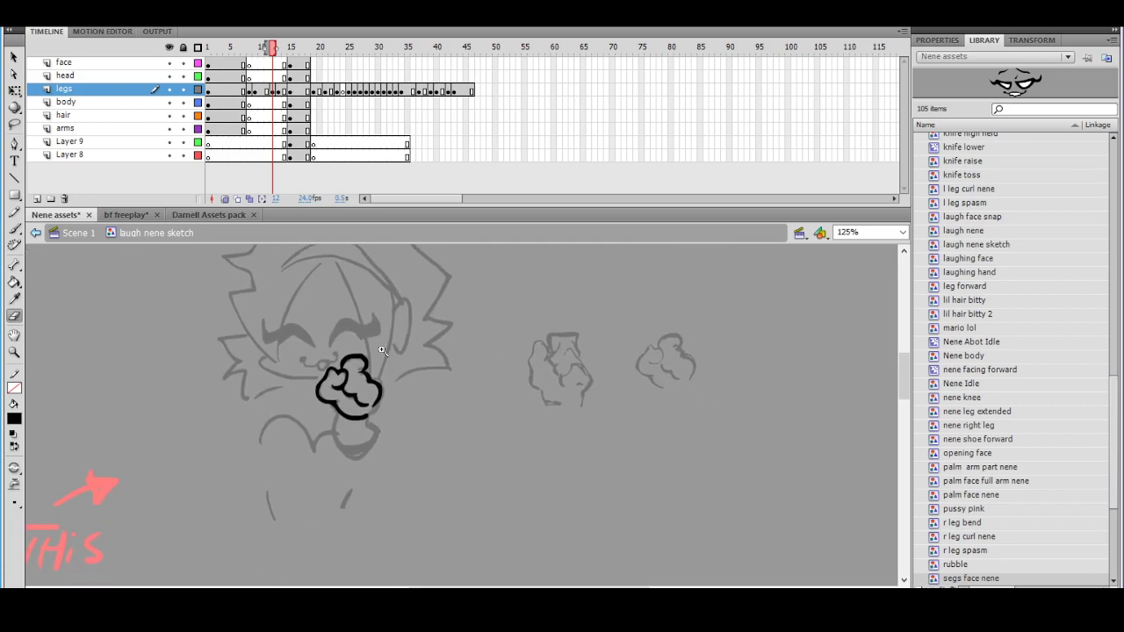
key(ctrl+equal)
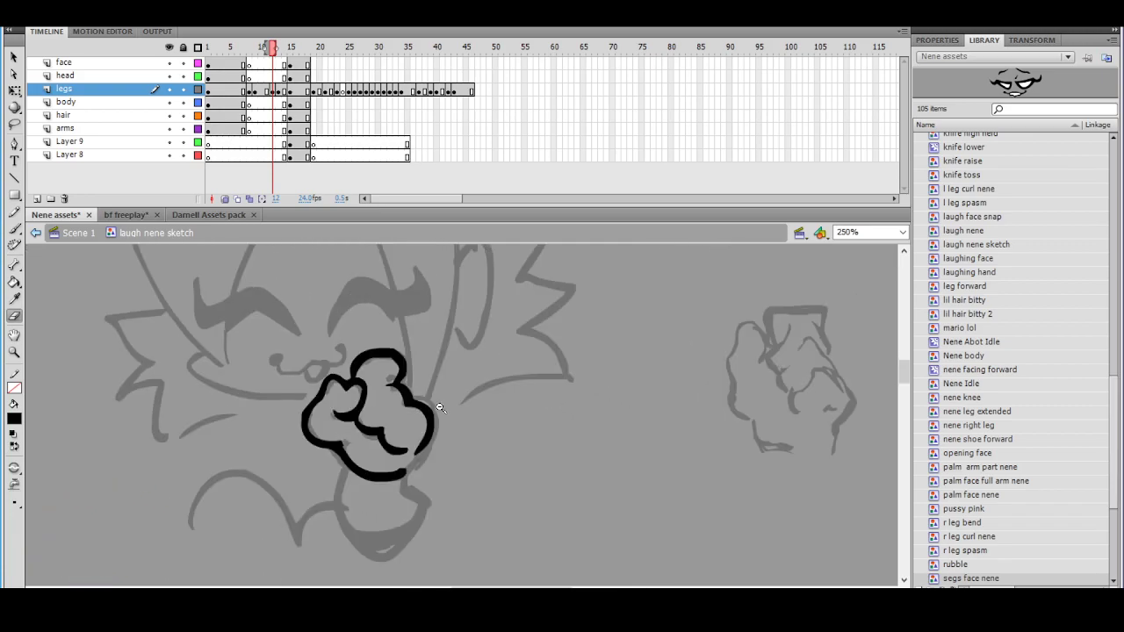
key(ctrl+minus)
drag(446, 384, 308, 364)
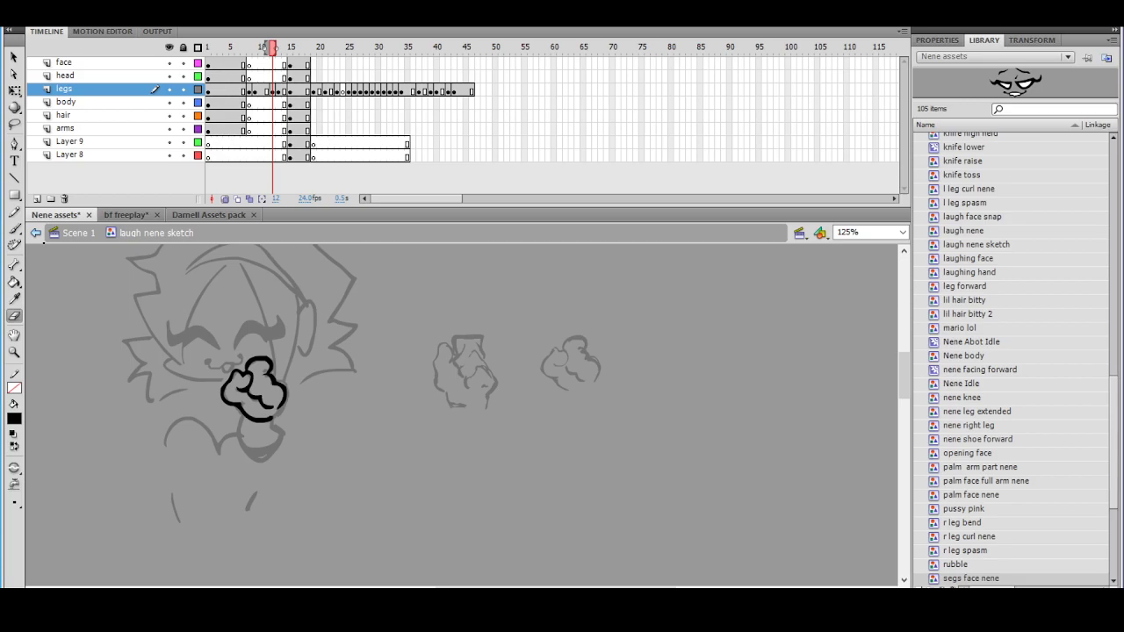
click(17, 227)
key(ctrl+equal)
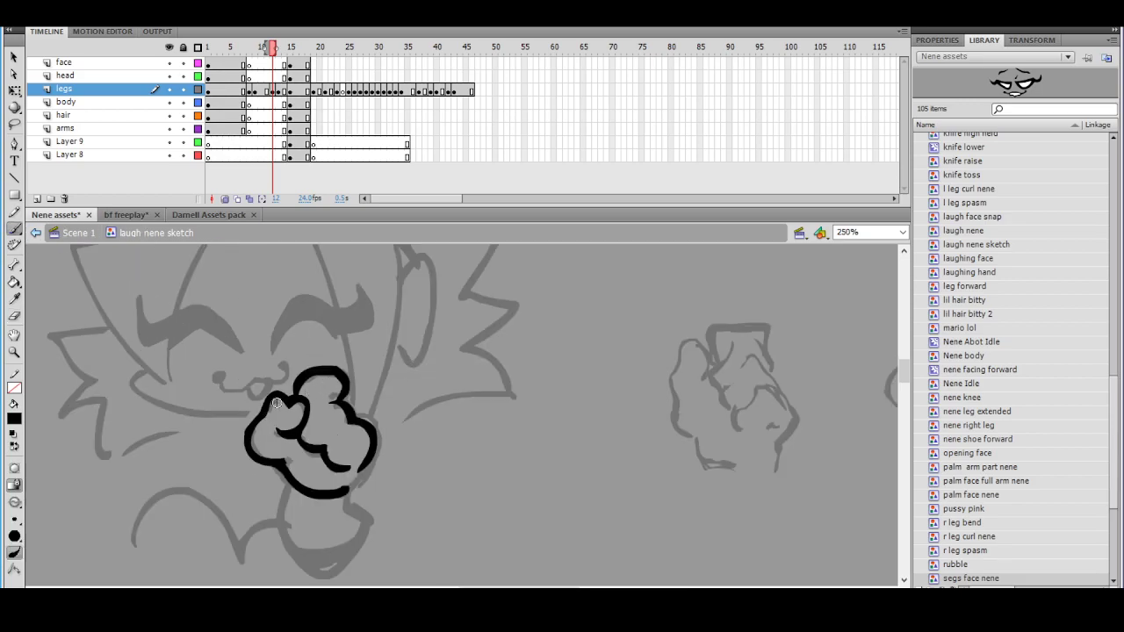
key(ctrl+minus)
drag(462, 409, 411, 391)
key(ctrl+equal)
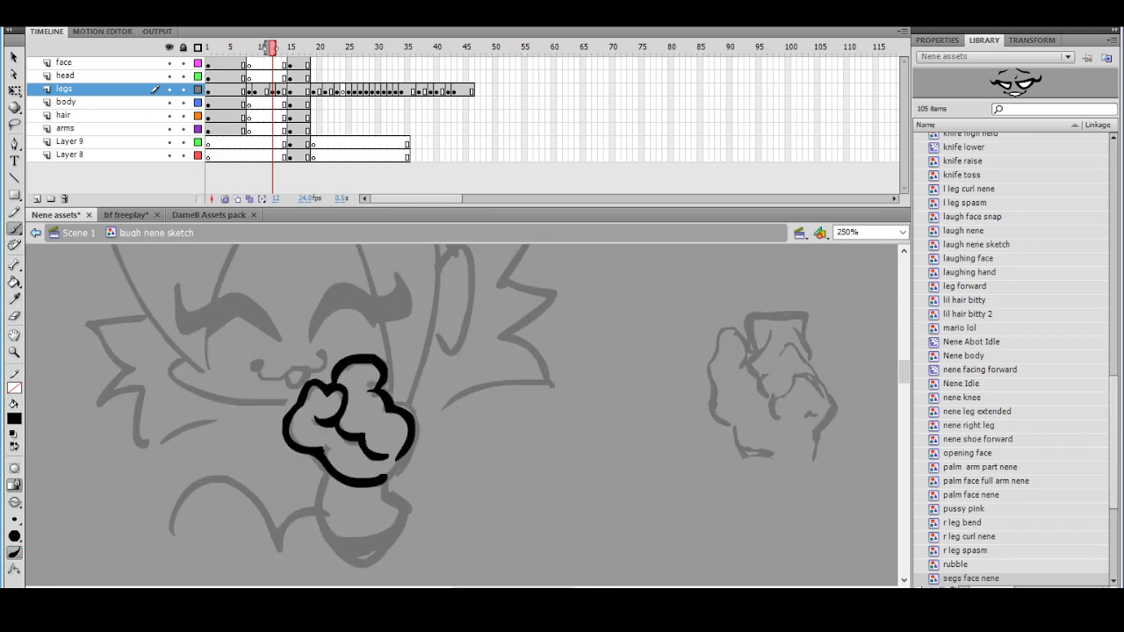
key(ctrl+minus)
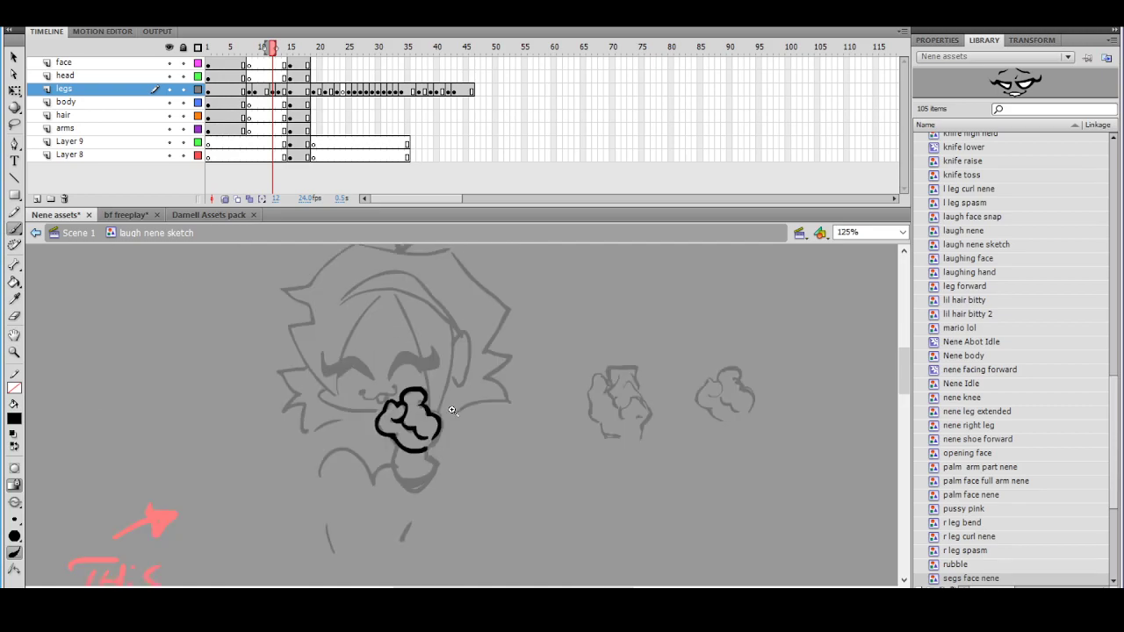
click(448, 412)
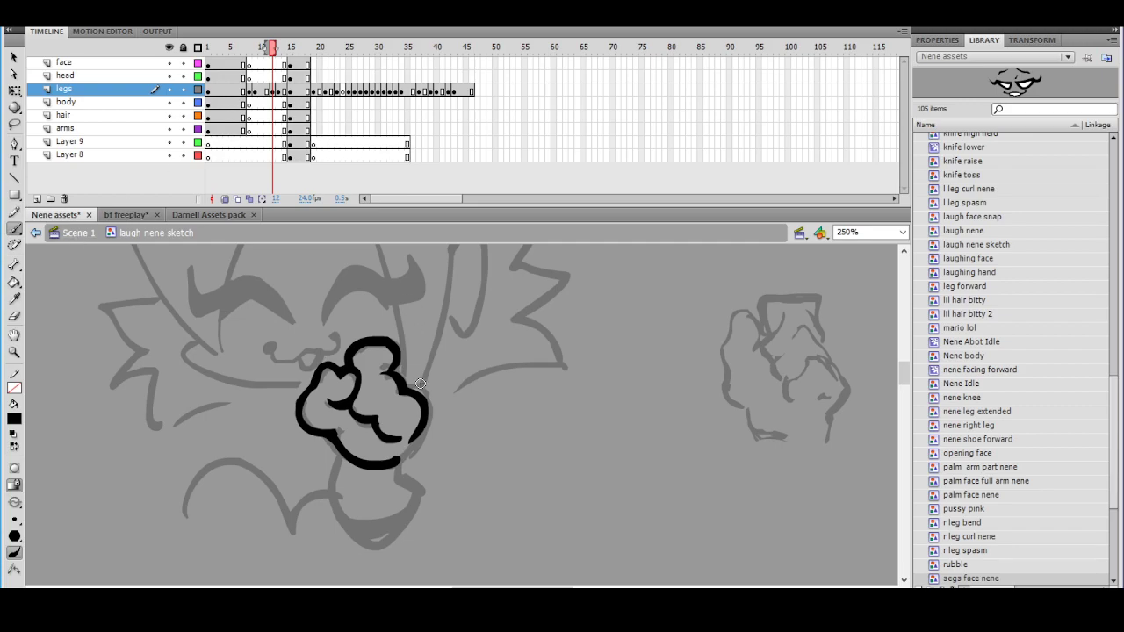
key(ctrl+minus)
drag(494, 421, 445, 423)
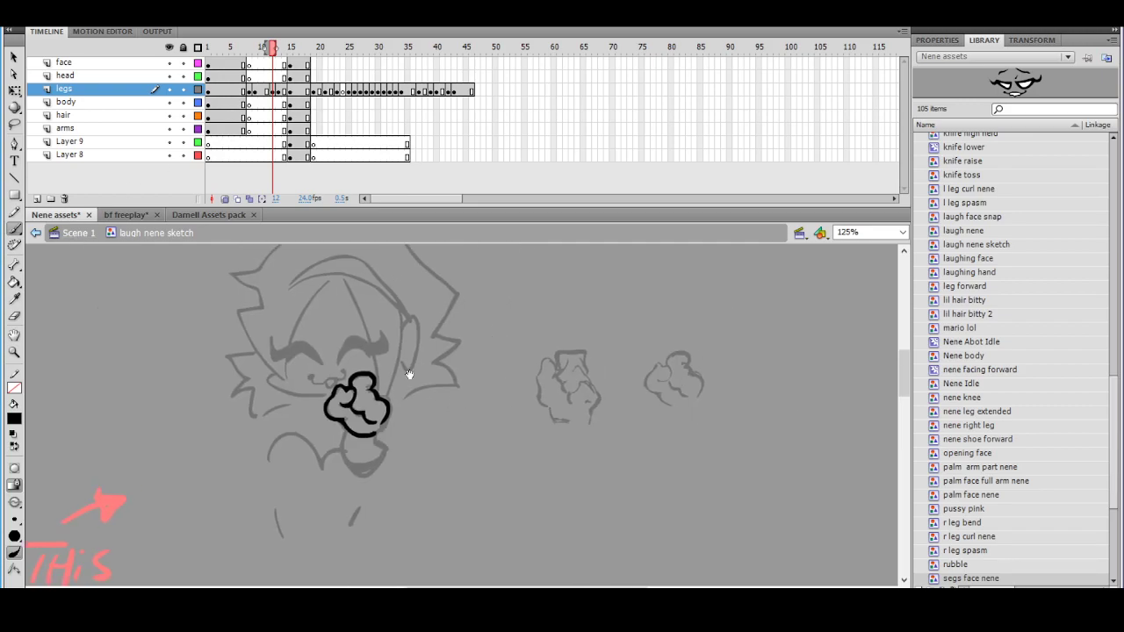
Ink the wrist shape below the fist, redrawing the strokes that miss the sketch
mouse_move(344, 432)
mouse_down()
mouse_move(366, 472)
mouse_move(343, 444)
mouse_move(350, 466)
mouse_move(375, 465)
mouse_move(386, 451)
mouse_move(376, 442)
mouse_move(340, 451)
mouse_move(354, 468)
mouse_move(343, 449)
mouse_move(350, 466)
mouse_move(384, 450)
mouse_move(346, 459)
mouse_move(368, 471)
mouse_move(383, 450)
mouse_move(381, 375)
mouse_move(375, 432)
mouse_up()
key(ctrl+z)
key(ctrl+z)
key(ctrl+z)
key(ctrl+z)
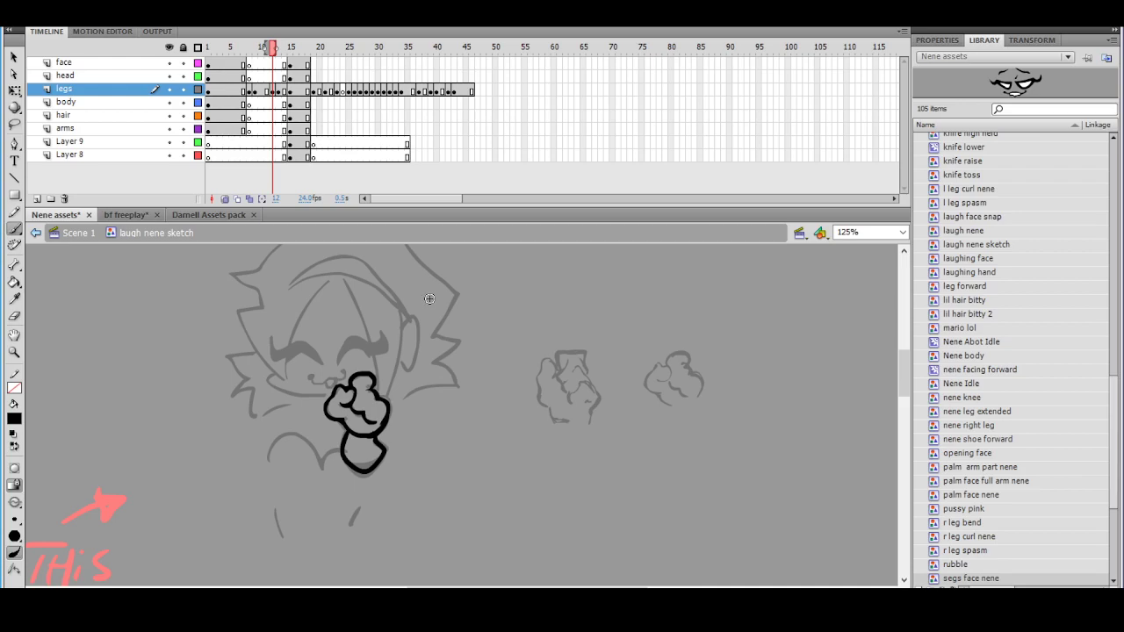
key(ctrl+equal)
key(ctrl+minus)
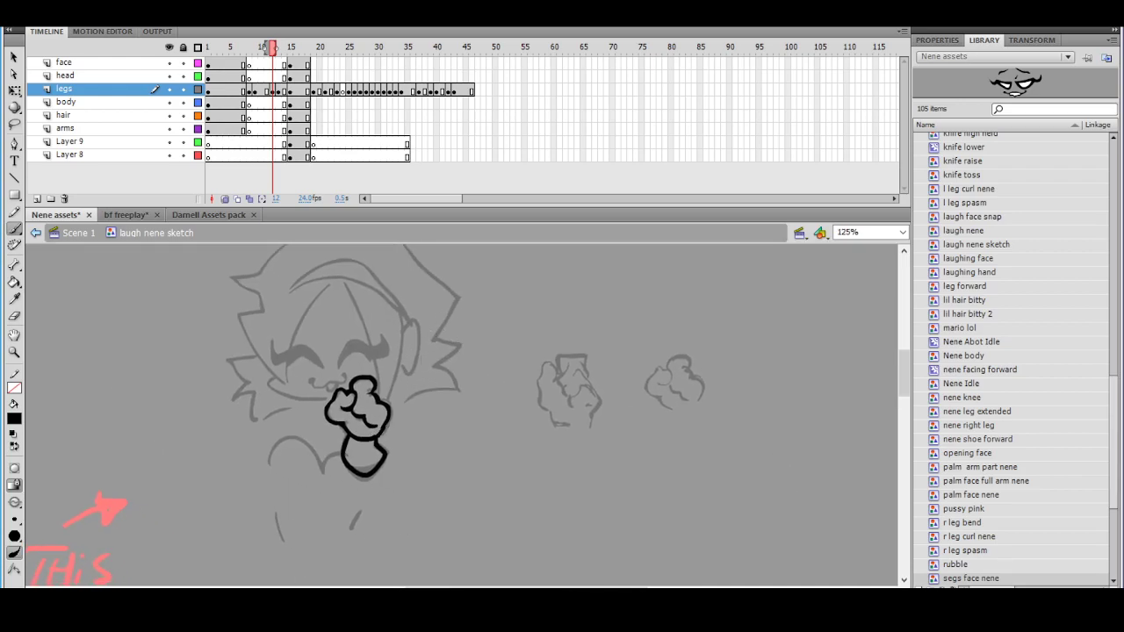
Insert a blank keyframe at frame 11 on the legs layer
ctrl+alt+click(426, 394)
ctrl+click(462, 423)
click(268, 91)
right_click(268, 90)
click(317, 206)
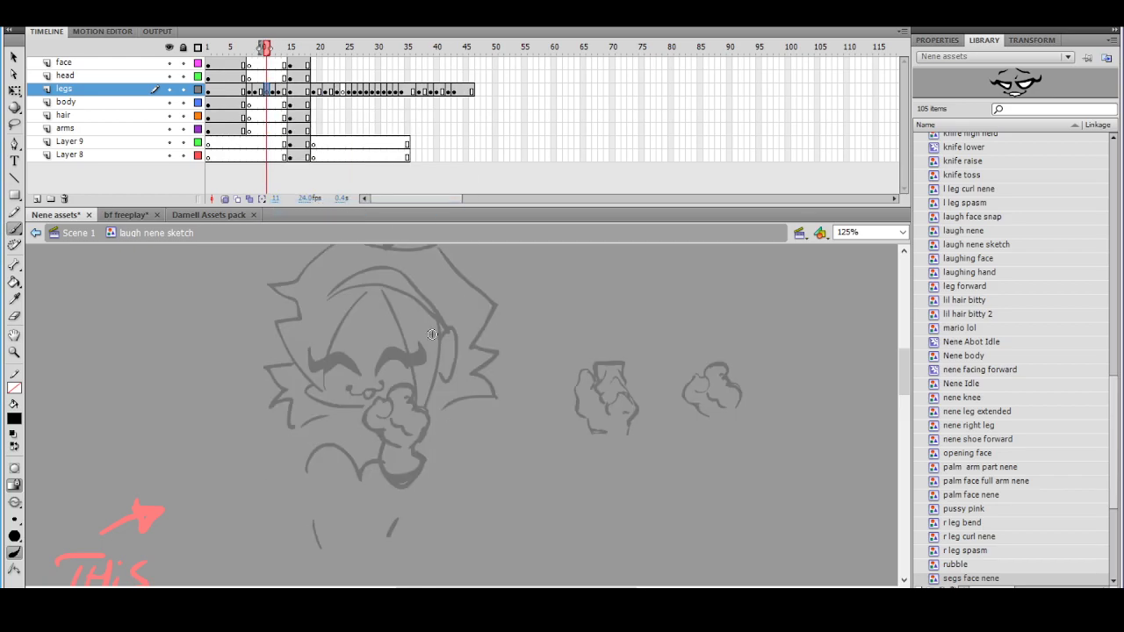
Ink the curled smiling mouth with the small tongue beneath its middle
ctrl+click(433, 391)
drag(357, 396, 362, 367)
mouse_move(305, 391)
mouse_down()
mouse_move(308, 396)
mouse_move(371, 376)
mouse_up()
key(ctrl+z)
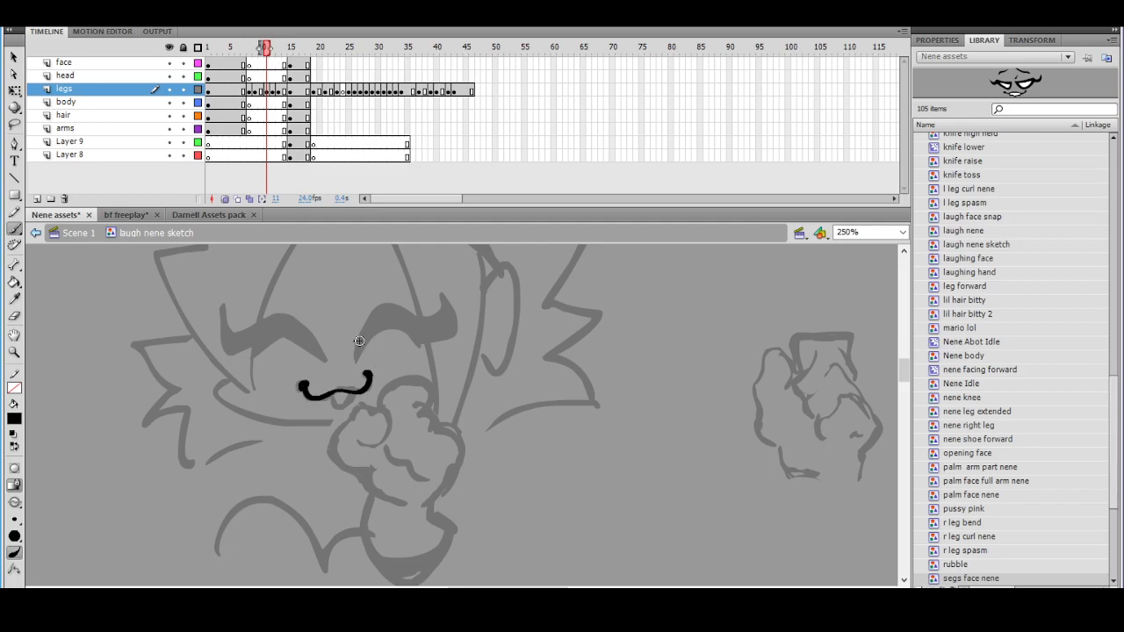
drag(331, 394, 346, 401)
key(ctrl+z)
ctrl+shift+click(448, 332)
drag(494, 405, 451, 360)
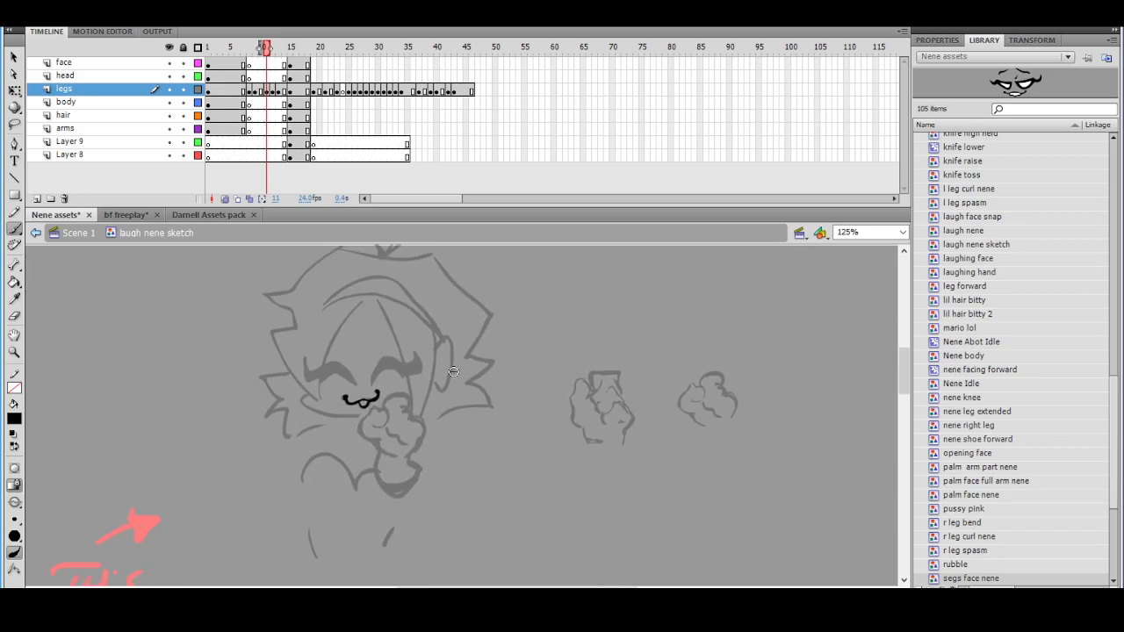
Outline the right closed eye with its flared lash, undoing and redrawing strokes to match the sketch
key(ctrl+equal)
mouse_move(442, 421)
mouse_down()
mouse_move(441, 397)
mouse_move(449, 404)
mouse_up()
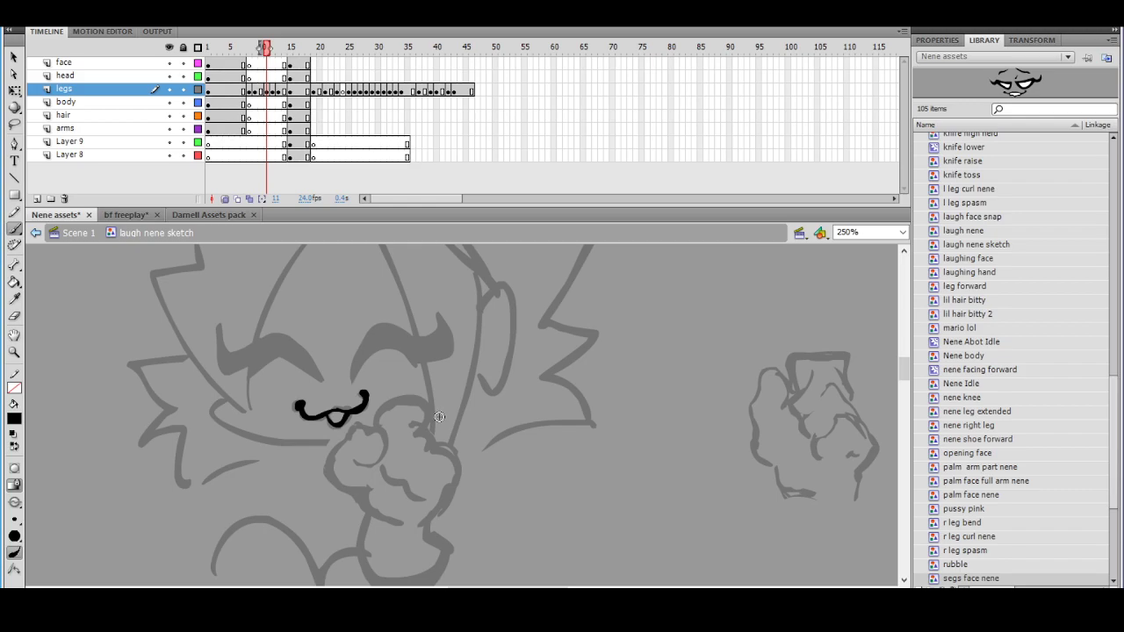
drag(364, 341, 350, 381)
mouse_move(365, 341)
mouse_down()
mouse_move(408, 332)
mouse_move(418, 346)
mouse_move(400, 351)
mouse_up()
key(ctrl+z)
key(ctrl+z)
mouse_move(348, 380)
mouse_down()
mouse_move(364, 338)
mouse_move(387, 326)
mouse_move(418, 346)
mouse_up()
drag(356, 369, 412, 347)
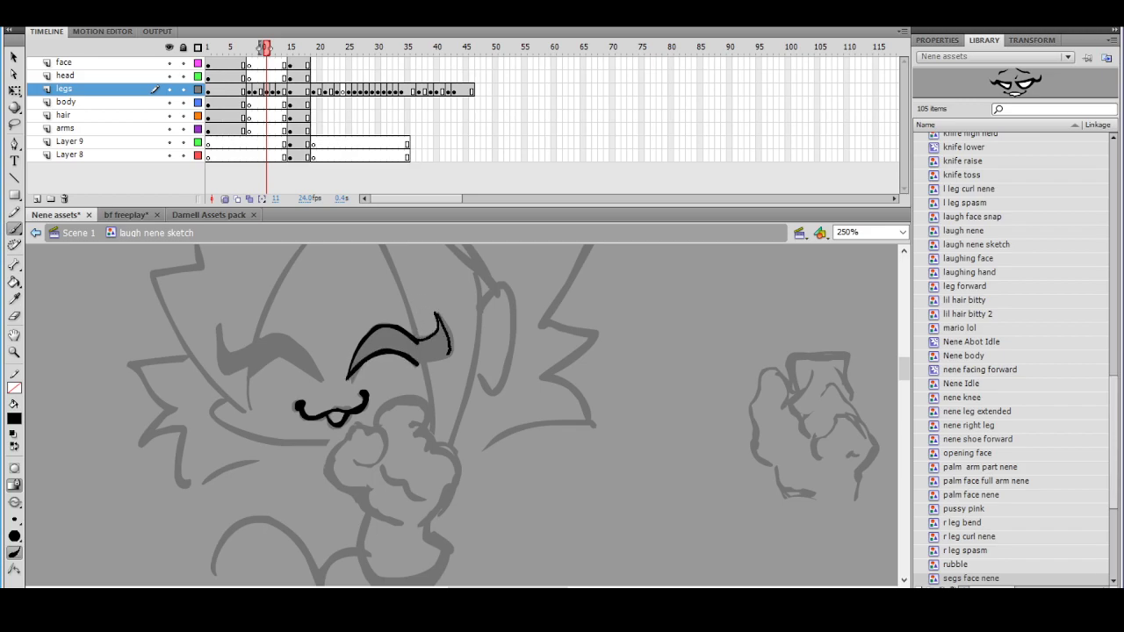
key(ctrl+z)
mouse_move(437, 314)
mouse_down()
mouse_move(450, 351)
mouse_move(419, 362)
mouse_move(445, 356)
mouse_move(445, 330)
mouse_move(423, 365)
mouse_move(449, 339)
mouse_up()
key(ctrl+z)
key(ctrl+z)
Outline the left closed eye with its flared lash, undoing and redrawing strokes to match the sketch
mouse_move(228, 351)
mouse_down()
mouse_move(247, 354)
mouse_move(219, 345)
mouse_move(296, 341)
mouse_move(323, 378)
mouse_up()
key(ctrl+z)
key(ctrl+z)
mouse_move(256, 346)
mouse_down()
mouse_move(281, 336)
mouse_move(318, 375)
mouse_up()
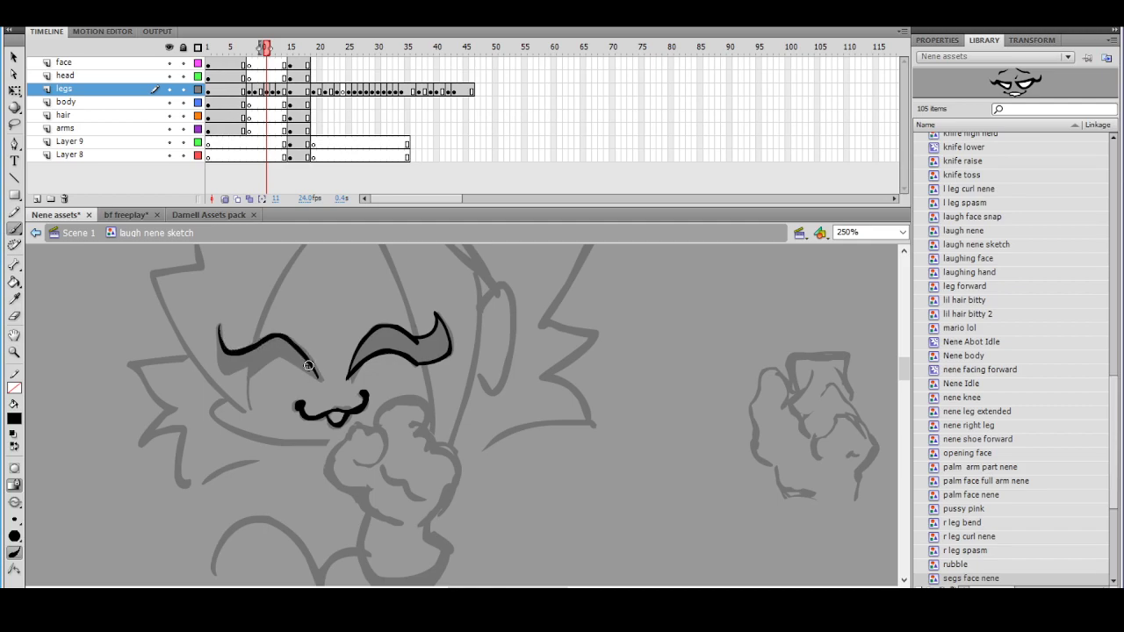
drag(219, 327, 215, 364)
key(ctrl+z)
mouse_move(218, 325)
mouse_down()
mouse_move(220, 365)
mouse_move(292, 356)
mouse_move(316, 378)
mouse_up()
key(ctrl+z)
key(ctrl+z)
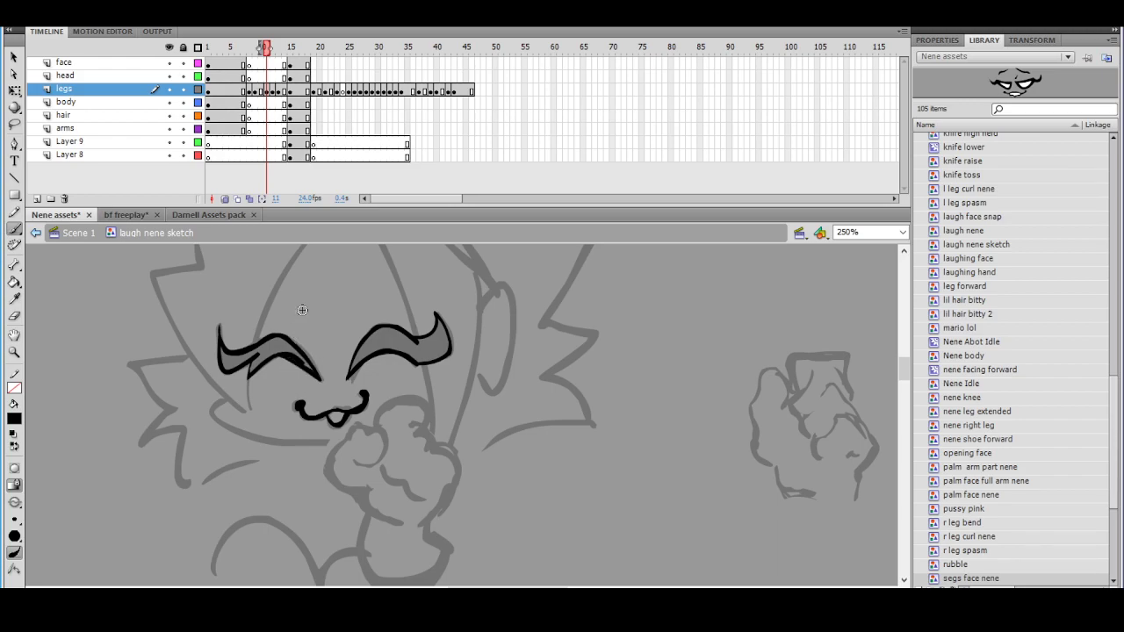
Fill the outlined left and right closed eyes with black
click(14, 281)
click(265, 349)
click(388, 339)
Touch up the outer edge of the left eye's lash with the brush
ctrl+shift+click(451, 347)
ctrl+shift+click(450, 417)
ctrl+click(457, 416)
ctrl+click(456, 418)
drag(475, 397, 449, 359)
key(ctrl+equal)
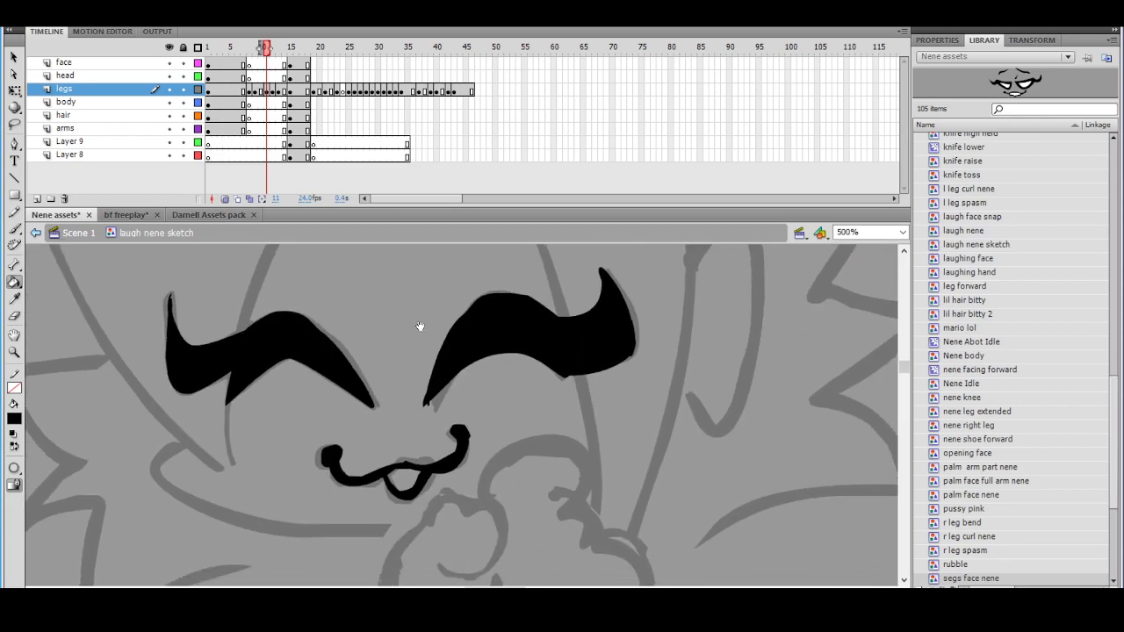
key(b)
mouse_move(167, 324)
mouse_down()
mouse_move(176, 392)
mouse_move(230, 379)
mouse_up()
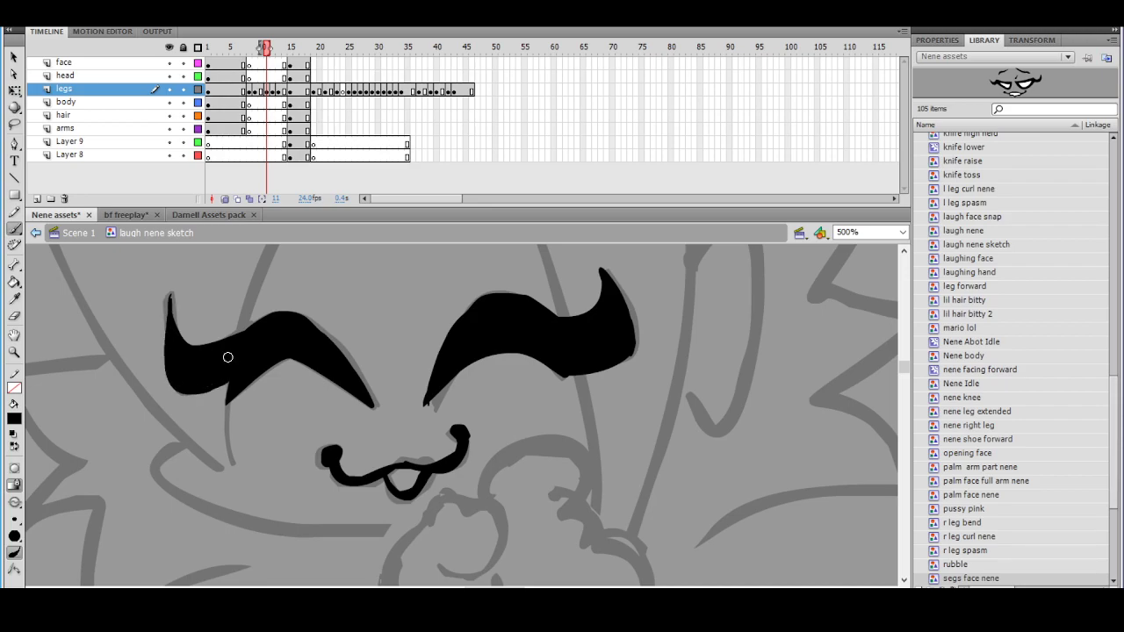
drag(384, 365, 427, 360)
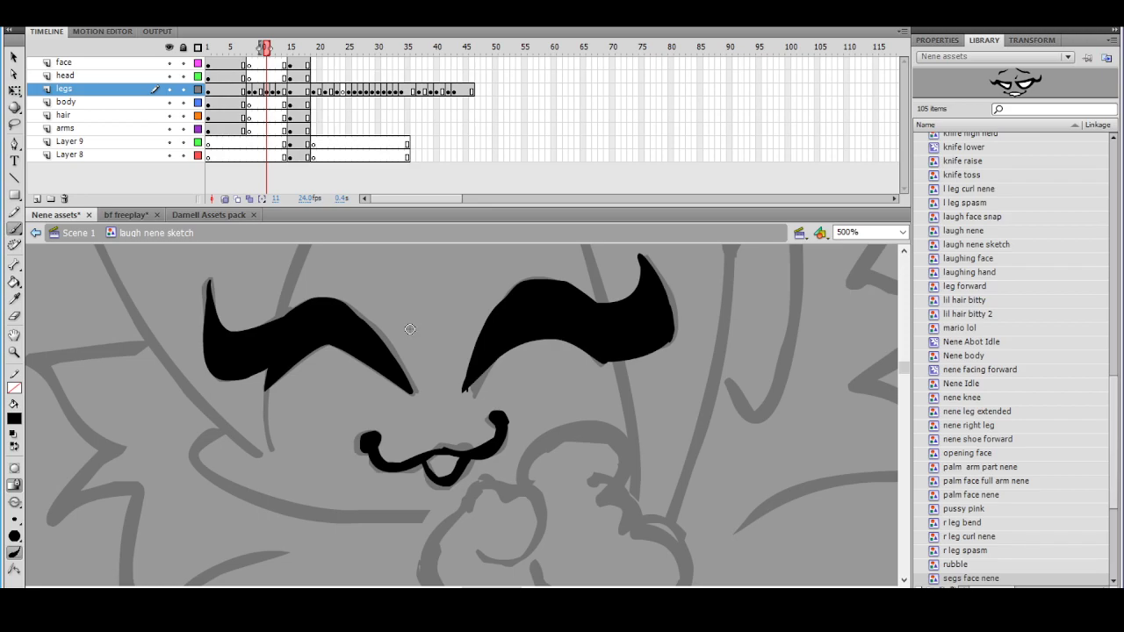
Lasso the upper curve of the right closed eye and smooth its edge
click(14, 124)
mouse_move(570, 263)
mouse_down()
mouse_move(482, 331)
mouse_move(591, 283)
mouse_up()
click(13, 57)
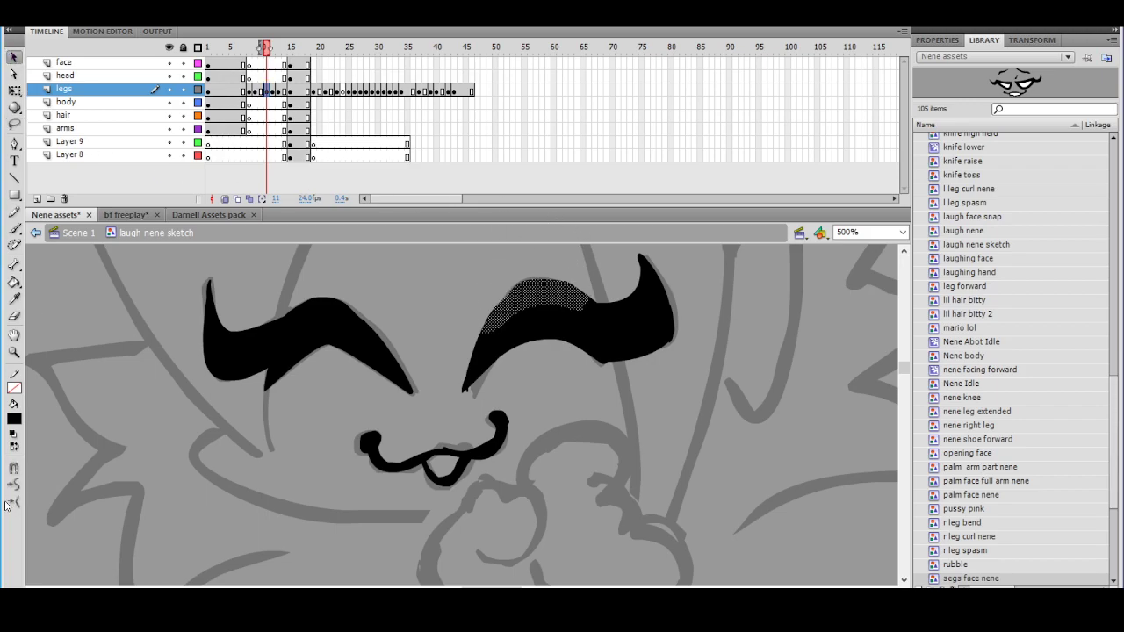
click(456, 289)
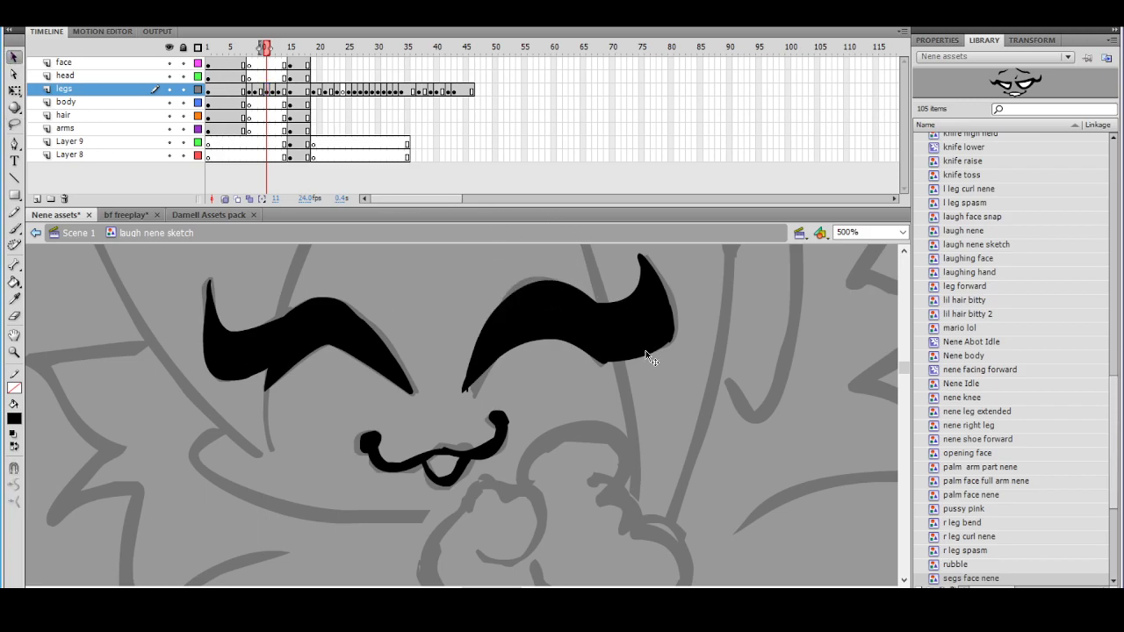
Lasso the outer edge of the right eye's flared lash and smooth it
drag(646, 356, 518, 322)
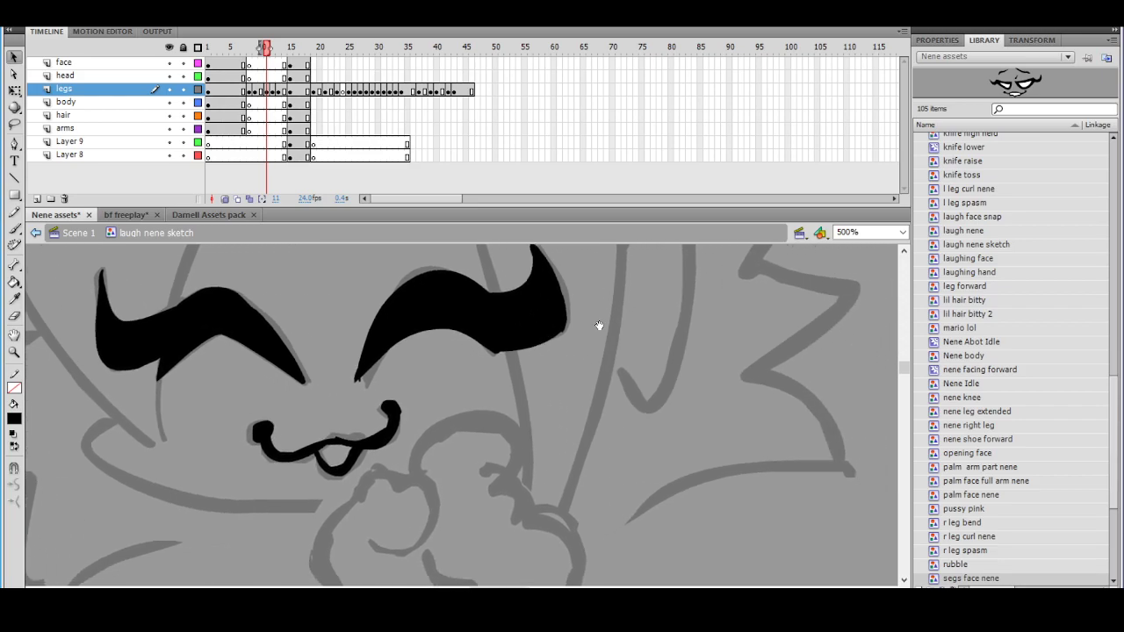
drag(601, 323, 625, 337)
key(l)
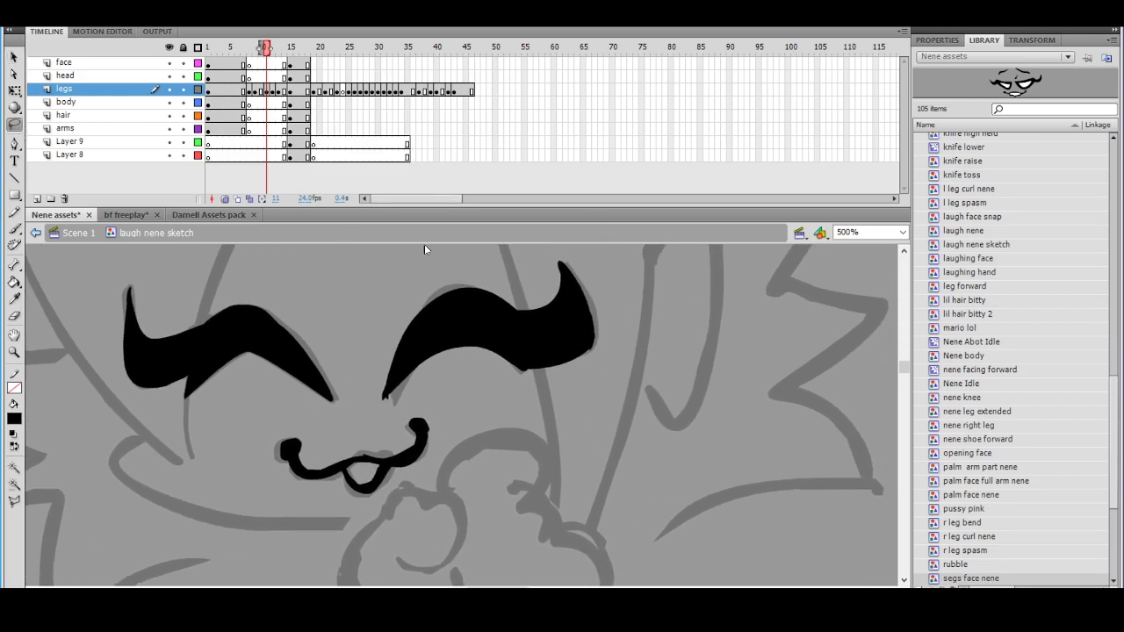
drag(590, 298, 566, 362)
key(v)
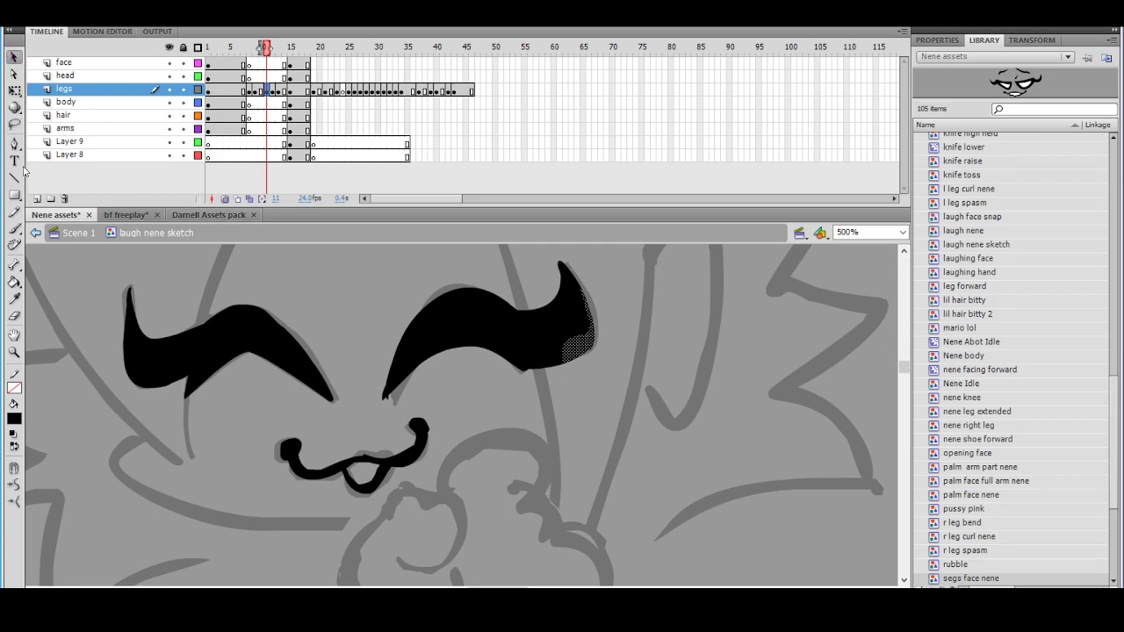
click(353, 300)
Trim the pointed tip of the left eye's lash with the eraser
drag(193, 366, 143, 384)
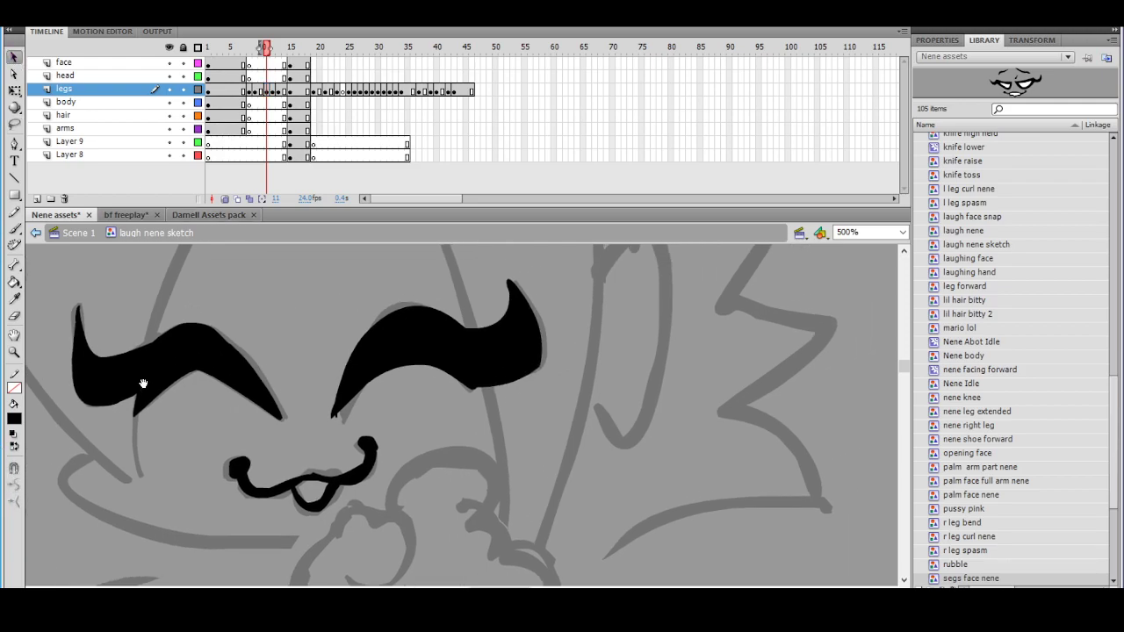
drag(507, 290, 582, 291)
key(b)
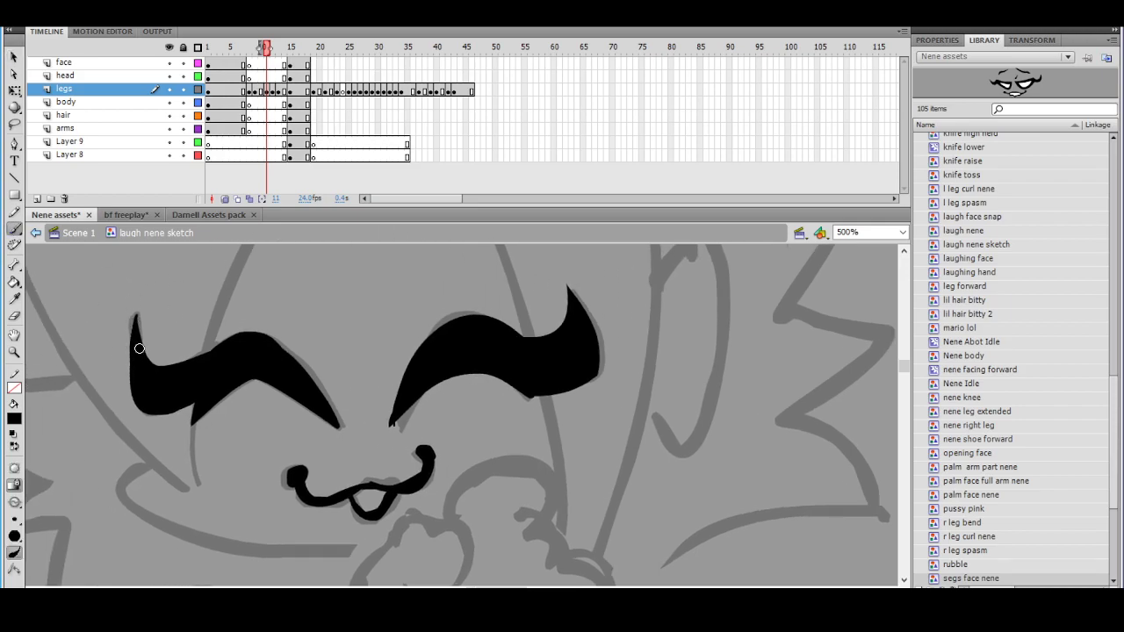
click(15, 317)
drag(138, 302, 148, 356)
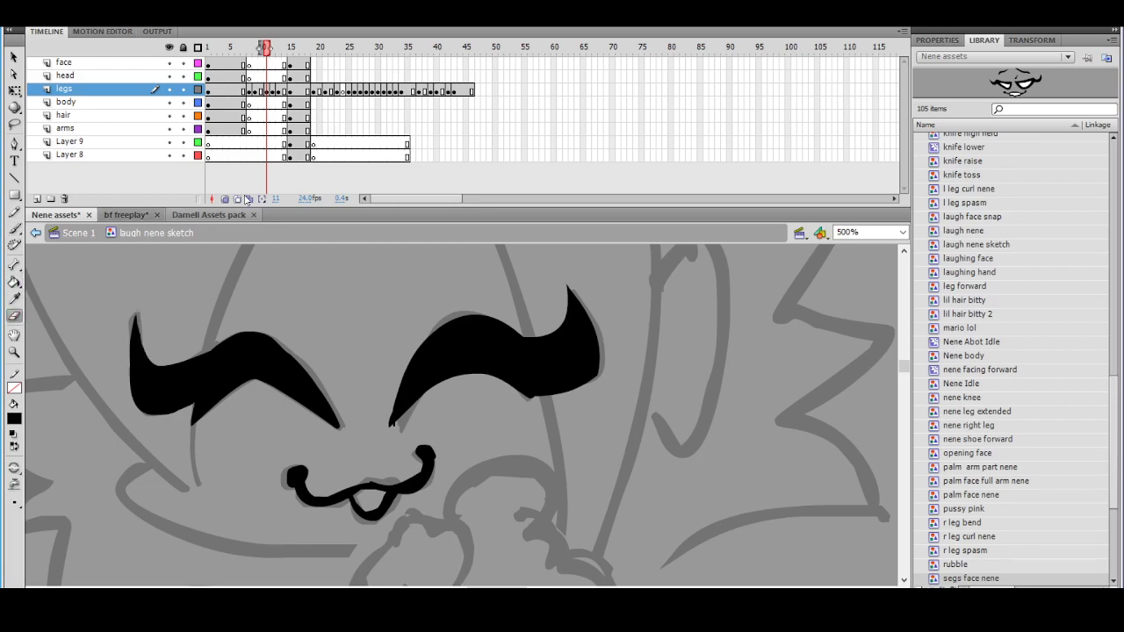
Lasso the inner slope of the left closed eye's curve and smooth its edge
click(15, 123)
mouse_move(297, 342)
mouse_down()
mouse_move(253, 324)
mouse_move(307, 376)
mouse_up()
click(14, 57)
click(17, 487)
click(292, 316)
mouse_move(482, 346)
mouse_down()
mouse_move(428, 318)
mouse_move(517, 341)
mouse_up()
Lasso the outer flare of the left eye's lash, smooth it, and touch up its outer edge with the brush
click(15, 124)
mouse_move(94, 316)
mouse_down()
mouse_move(124, 365)
mouse_move(111, 307)
mouse_up()
click(14, 57)
click(216, 283)
drag(335, 315, 321, 366)
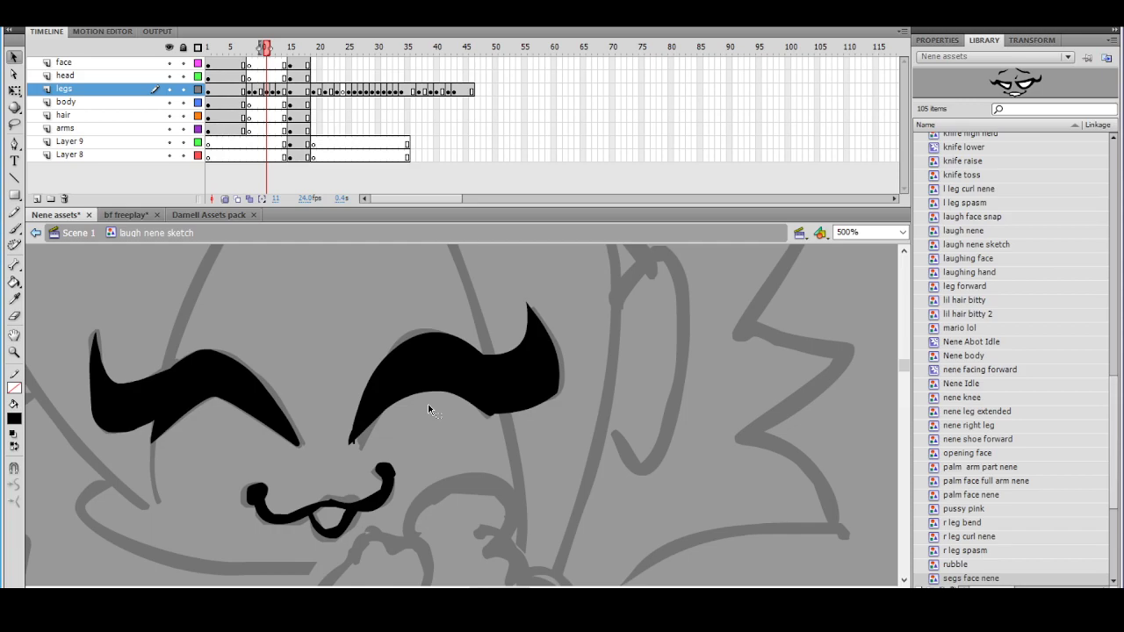
click(14, 229)
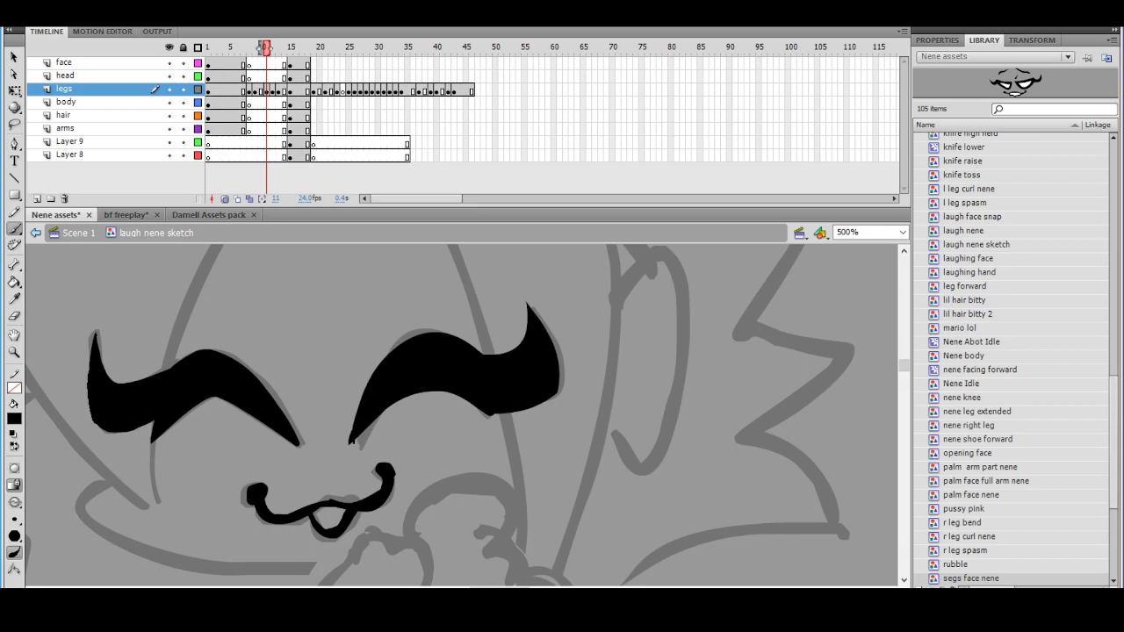
mouse_move(96, 344)
mouse_down()
mouse_move(100, 430)
mouse_move(154, 423)
mouse_up()
Examine the inked eyes and mouth on frame 11 against the grey sketch, up close and at reduced zoom
key(ctrl+minus)
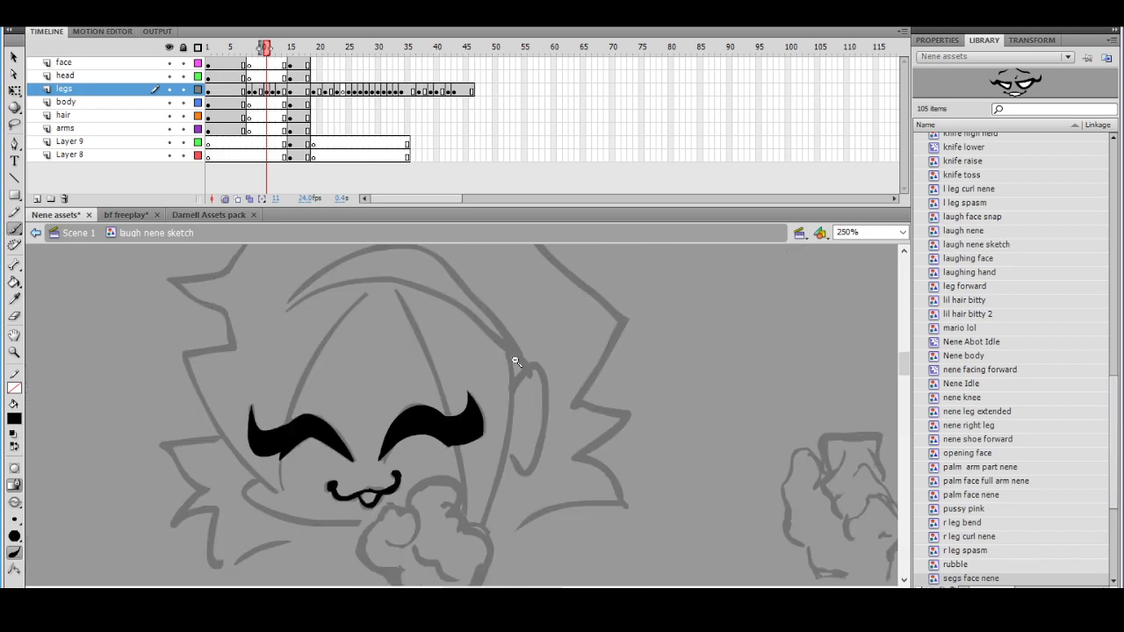
ctrl+shift+click(481, 416)
ctrl+click(475, 427)
ctrl+click(473, 431)
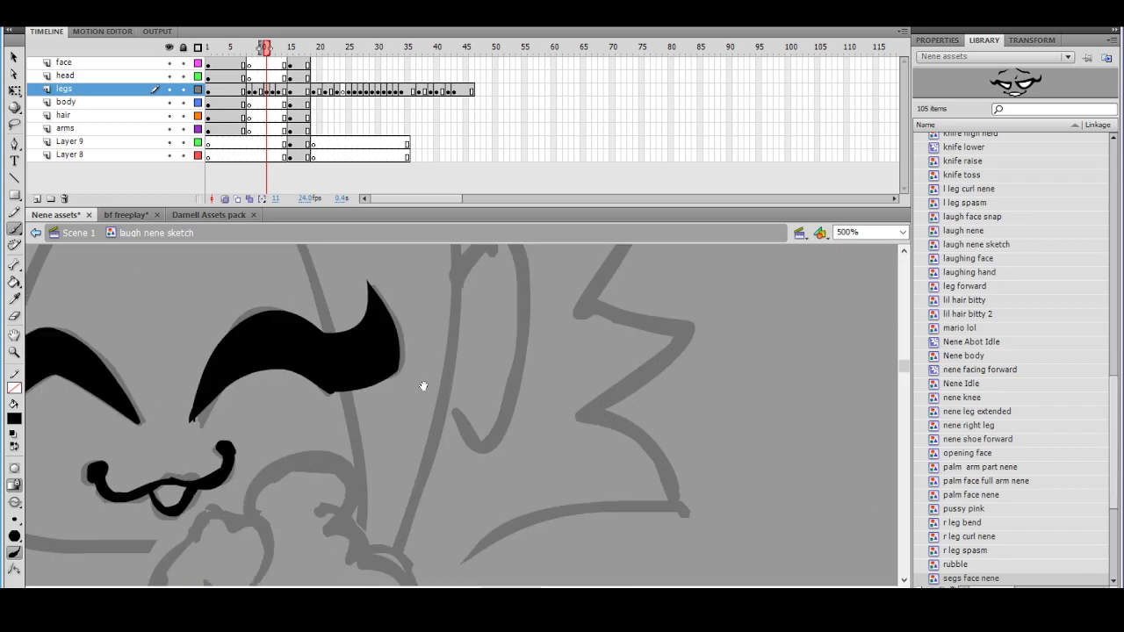
drag(428, 388, 574, 391)
key(ctrl+minus)
mouse_move(280, 413)
mouse_down()
mouse_move(276, 445)
mouse_move(304, 458)
mouse_up()
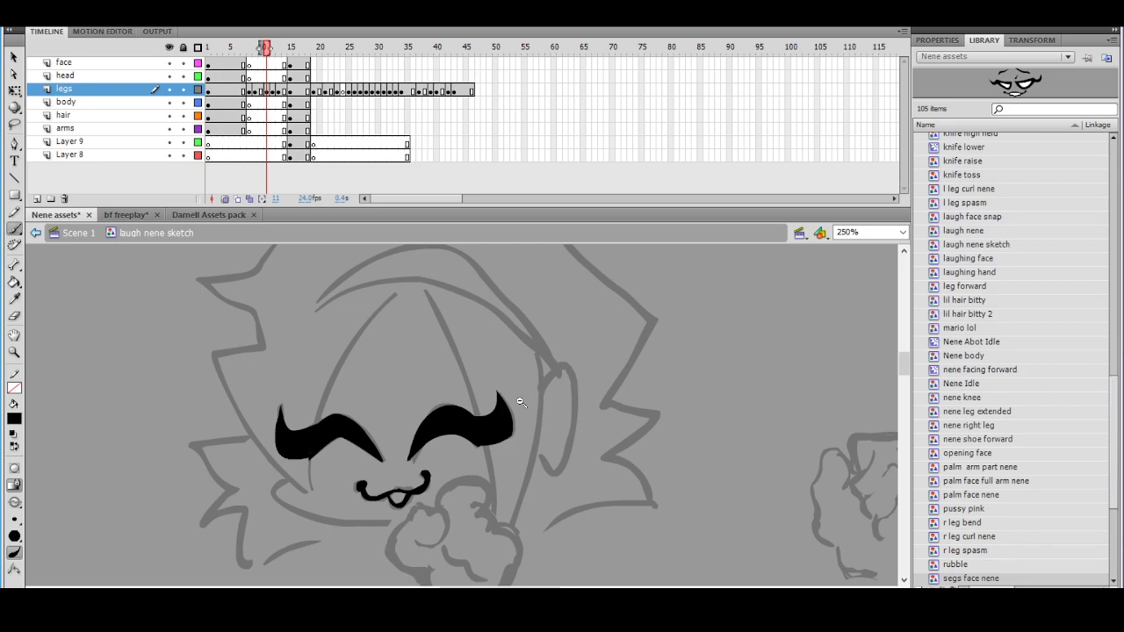
key(ctrl+minus)
drag(519, 405, 497, 381)
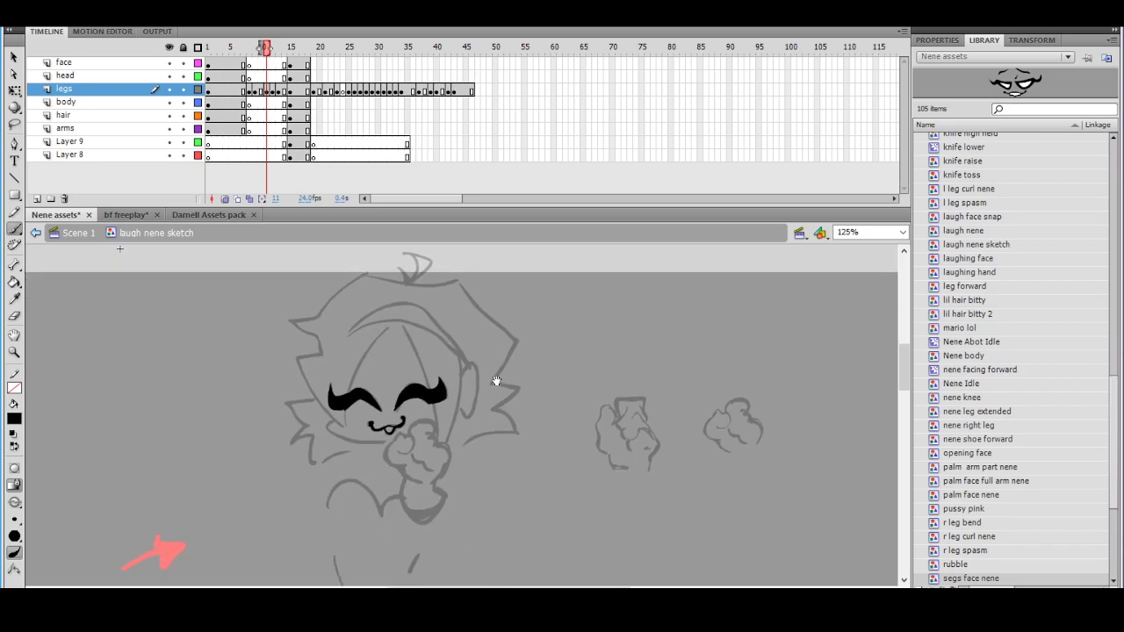
Cut a small lassoed notch out of the underside of each closed eye, where the lash meets the lid
click(452, 402)
click(388, 427)
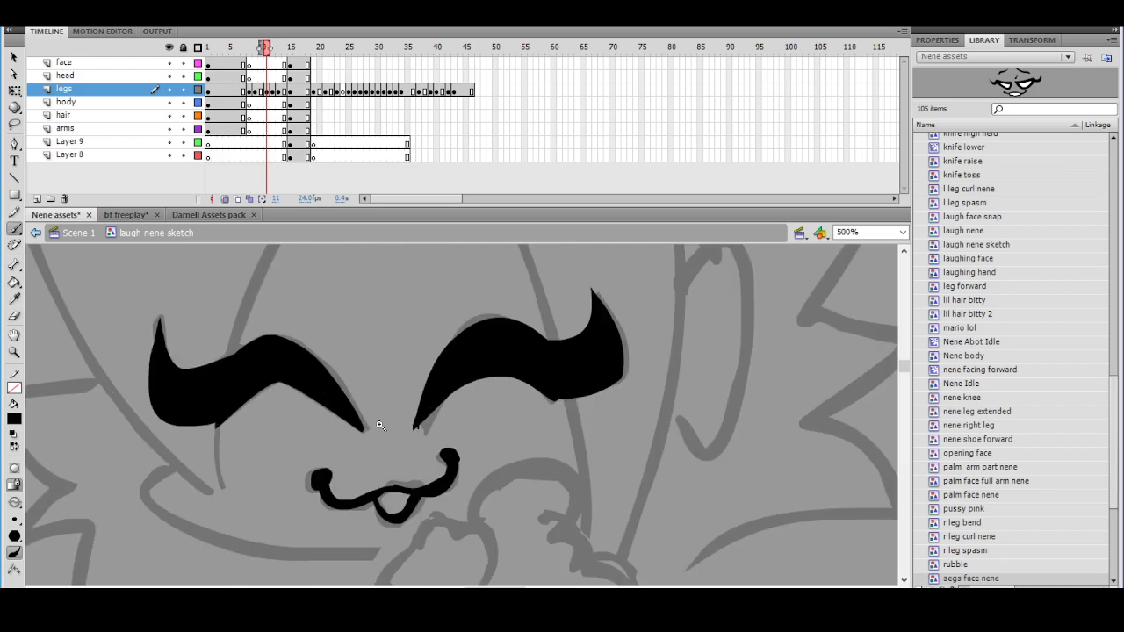
click(298, 386)
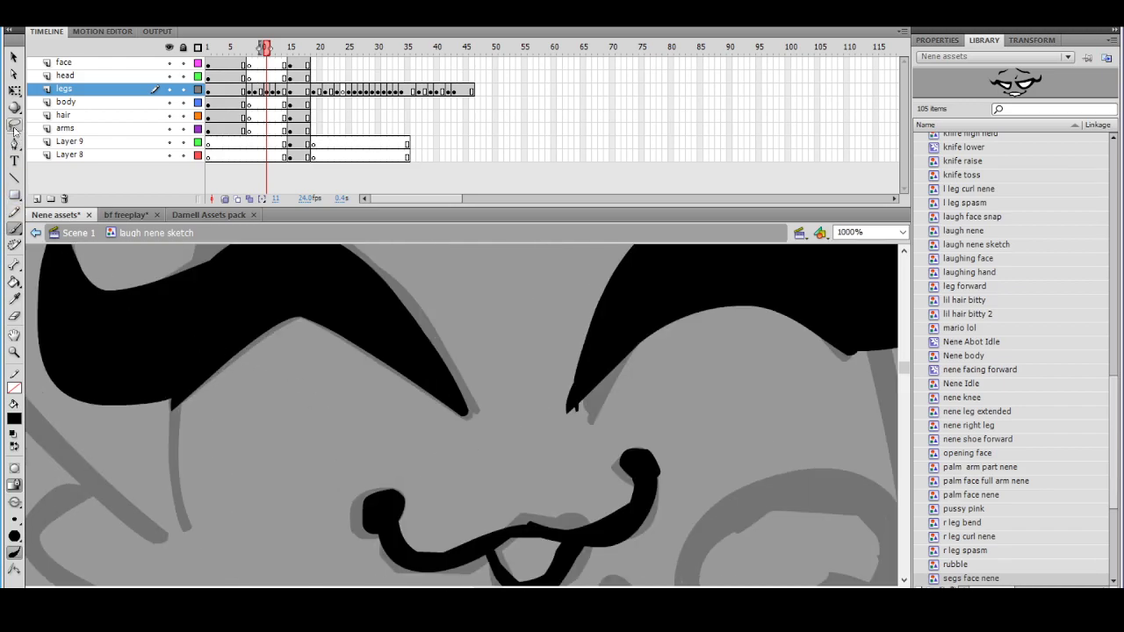
click(14, 125)
mouse_move(174, 410)
mouse_down()
mouse_move(185, 356)
mouse_move(138, 423)
mouse_up()
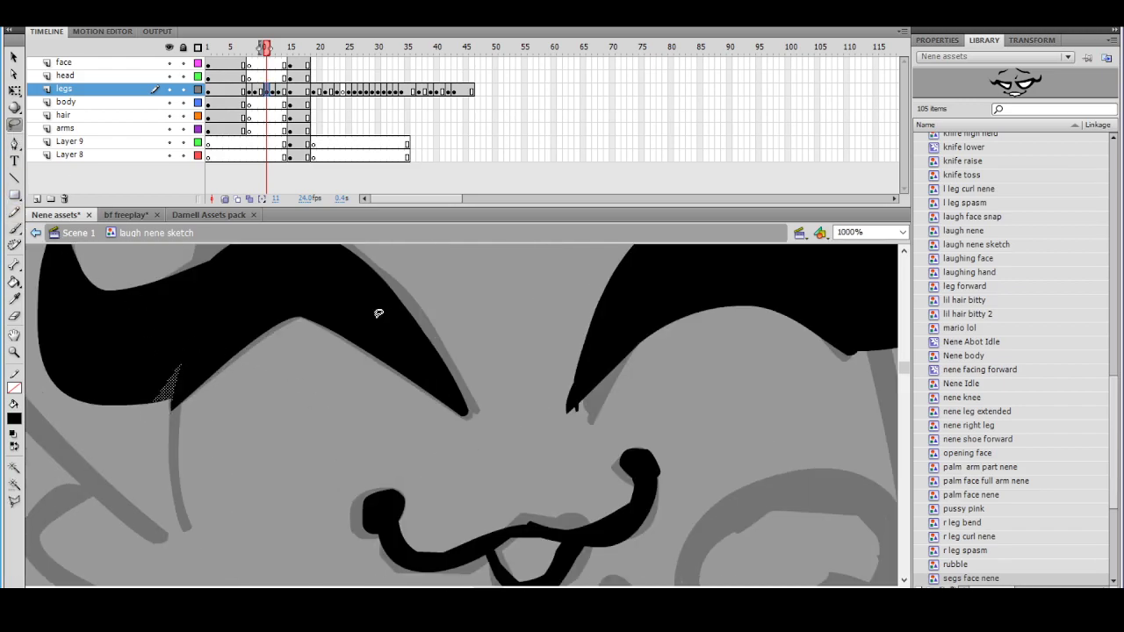
key(Delete)
drag(662, 355, 188, 417)
mouse_move(390, 427)
mouse_down()
mouse_move(374, 367)
mouse_move(389, 423)
mouse_move(375, 367)
mouse_move(411, 402)
mouse_up()
key(Delete)
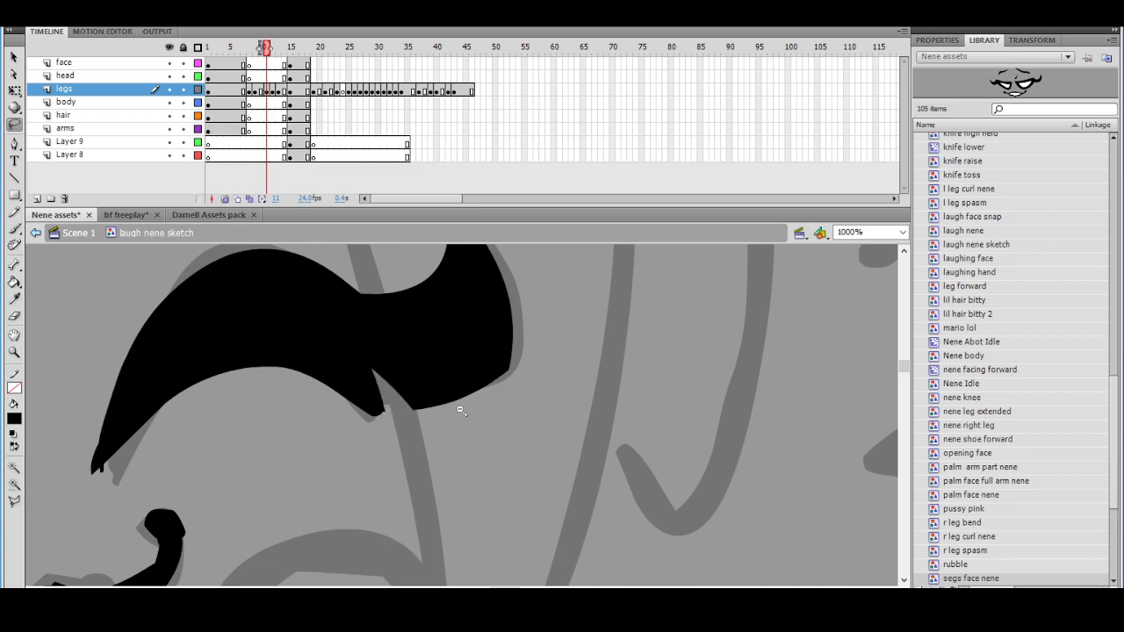
Turn off onion skinning so only the inked face on frame 11 is displayed
ctrl+shift+click(459, 409)
ctrl+shift+click(464, 413)
ctrl+shift+click(467, 420)
ctrl+click(474, 422)
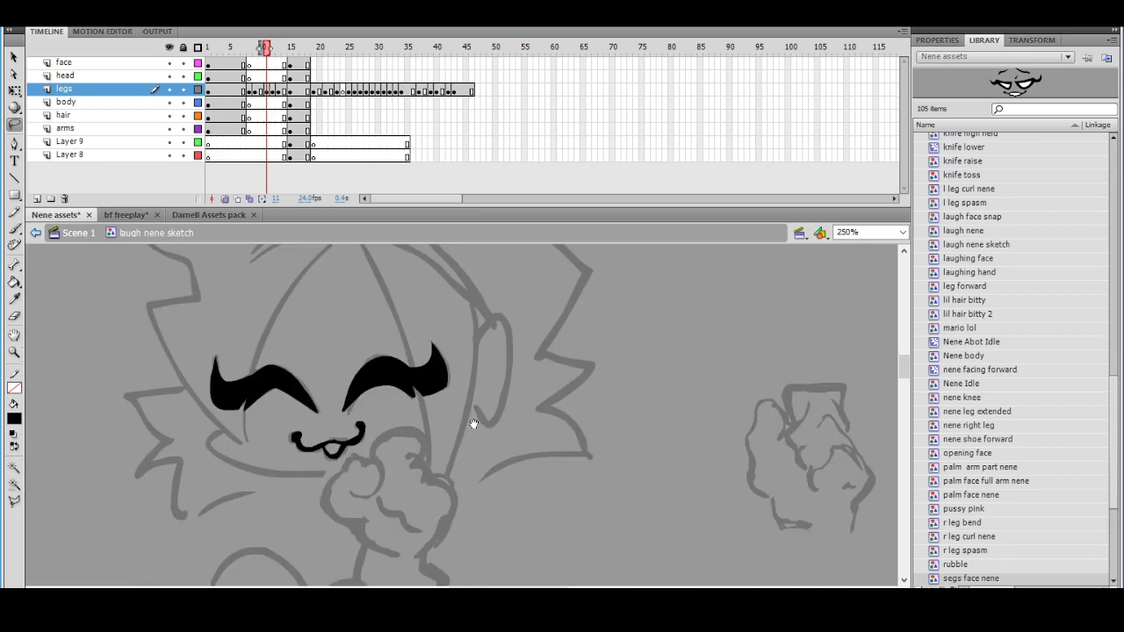
alt+click(475, 421)
click(444, 427)
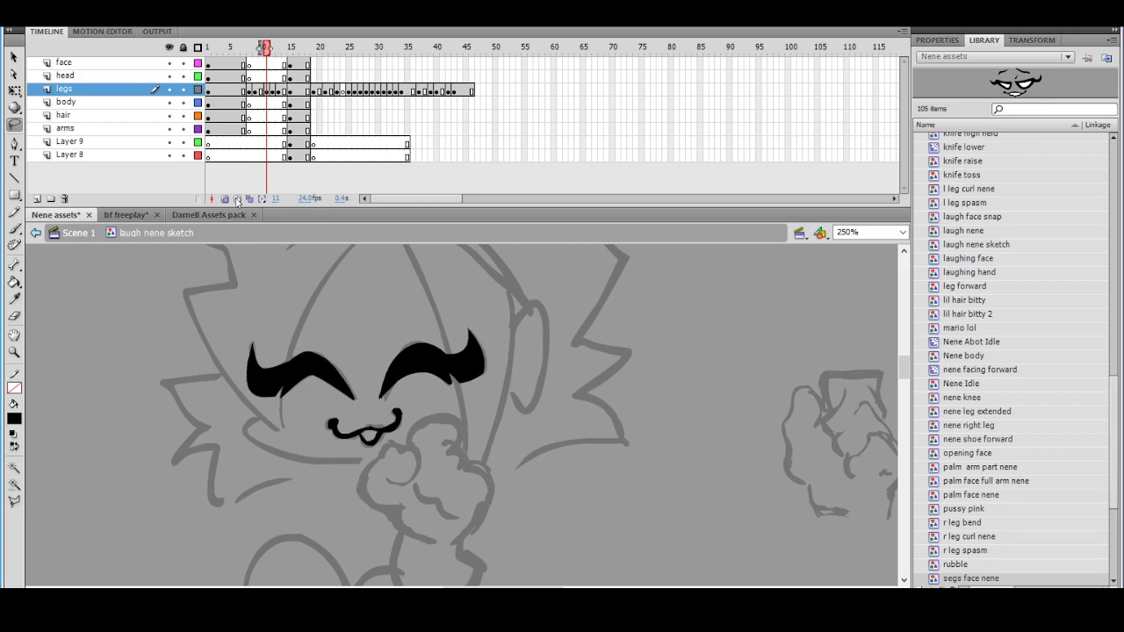
click(226, 199)
Lasso the middle of the mouth's upper line, smooth it, and pull its edge into a clean curve
click(431, 409)
click(395, 408)
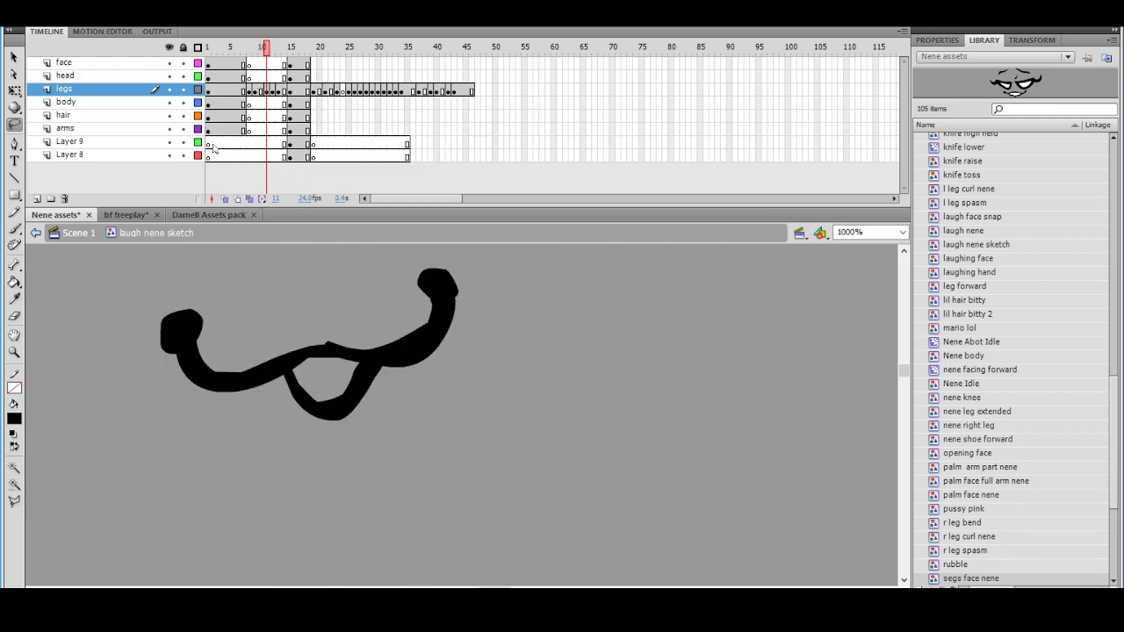
mouse_move(312, 326)
mouse_down()
mouse_move(284, 353)
mouse_move(354, 300)
mouse_move(369, 349)
mouse_up()
click(14, 56)
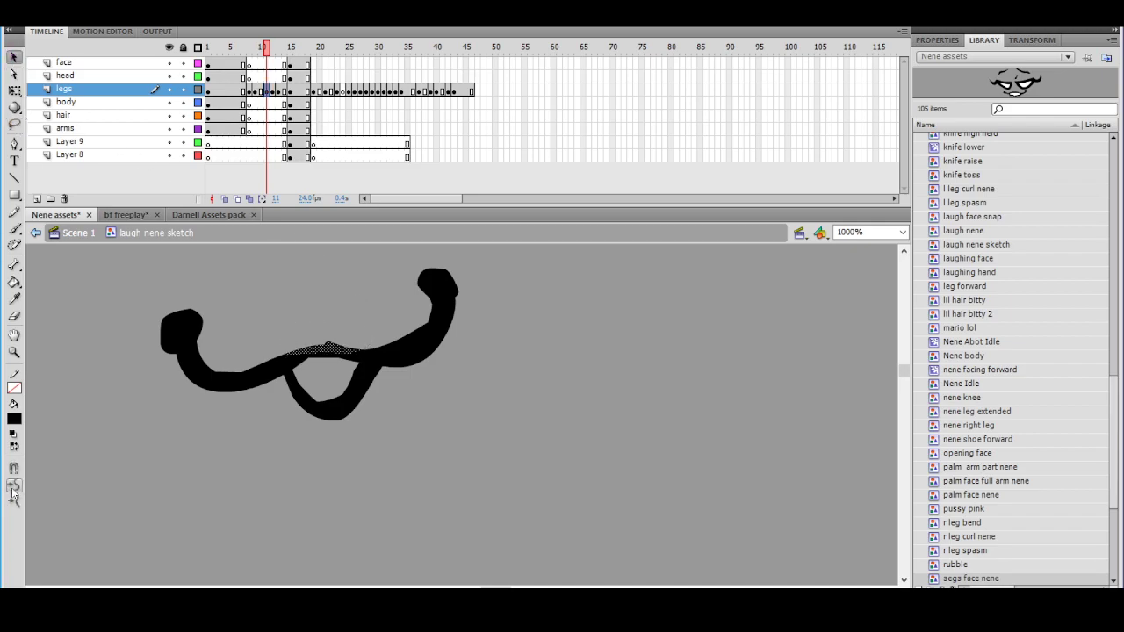
click(372, 332)
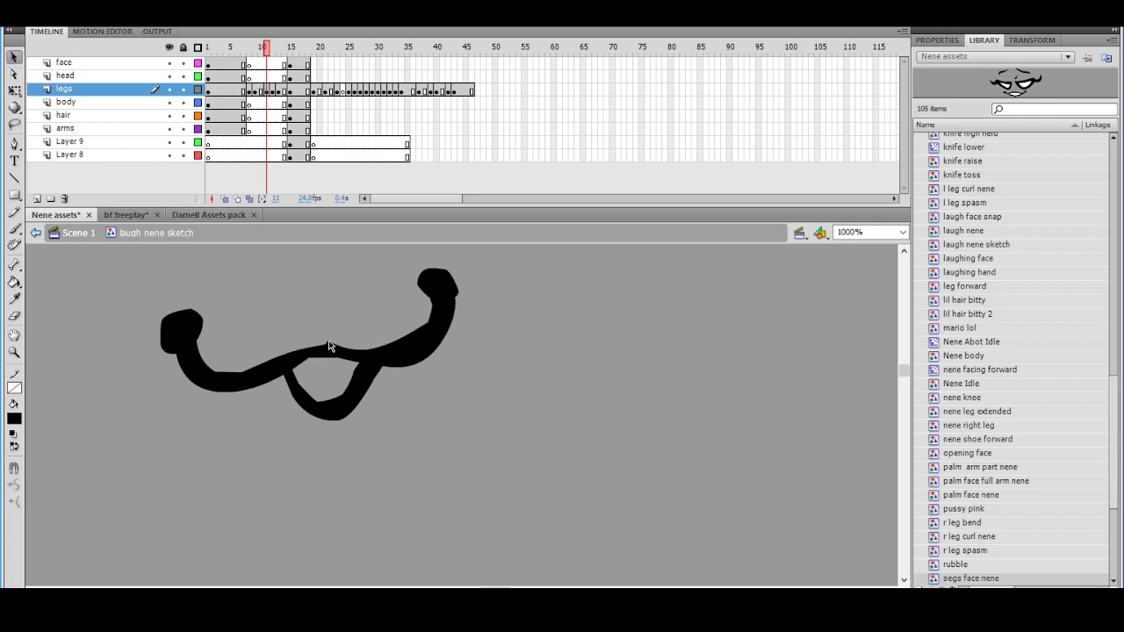
drag(327, 342, 356, 349)
ctrl+shift+click(445, 334)
ctrl+shift+click(479, 357)
ctrl+click(475, 428)
scroll(468, 439, up, 1)
drag(366, 394, 375, 395)
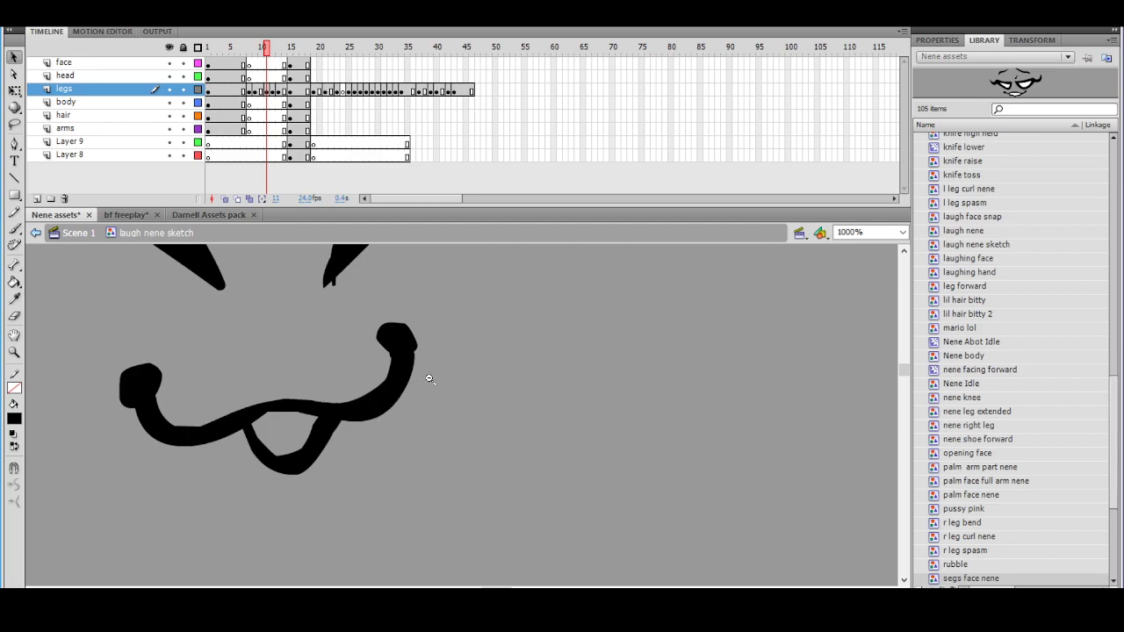
scroll(428, 379, down, 3)
scroll(456, 420, up, 1)
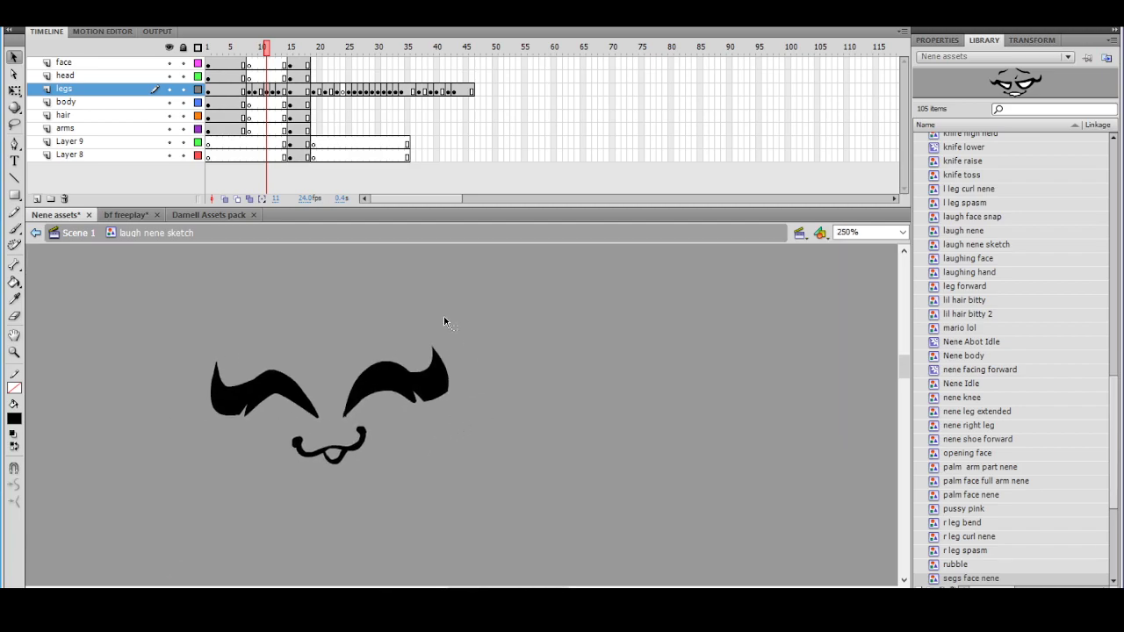
Compare the inked face on frame 11 with the drawings on the neighbouring frames
mouse_move(266, 49)
mouse_down()
mouse_move(255, 51)
mouse_move(272, 57)
mouse_up()
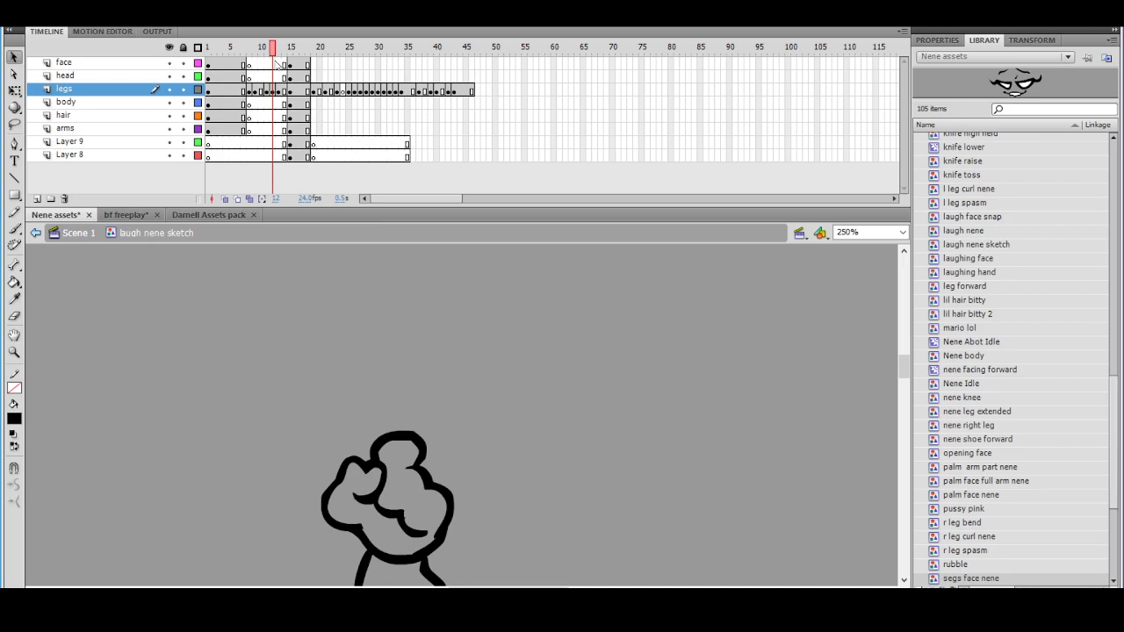
key(period)
key(comma)
mouse_move(282, 49)
mouse_down()
mouse_move(242, 66)
mouse_move(270, 65)
mouse_up()
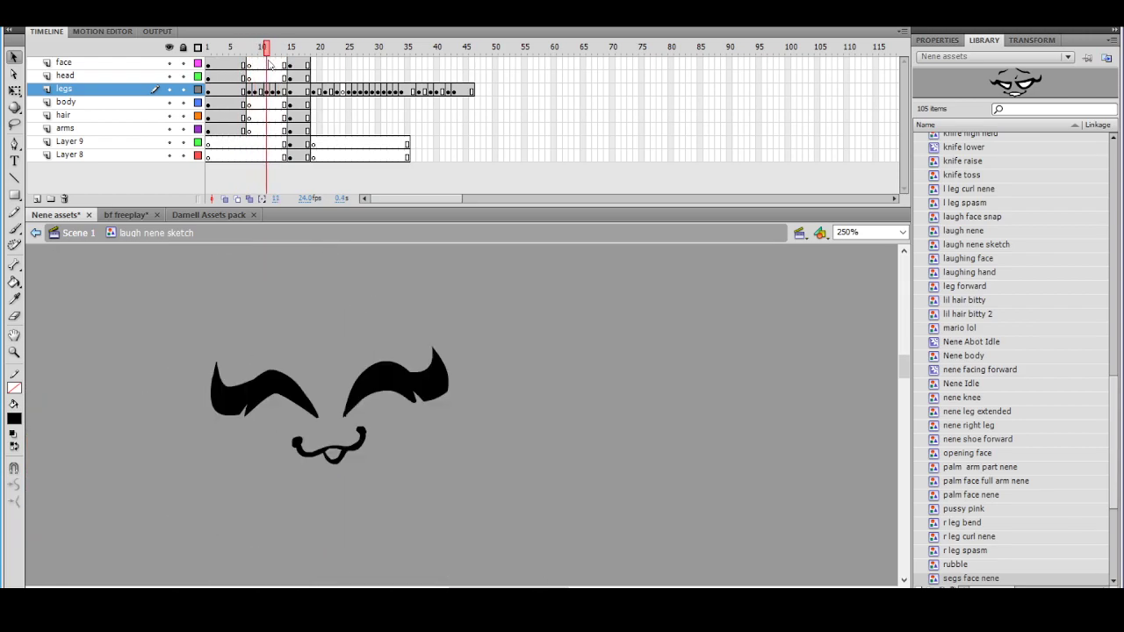
ctrl+shift+click(502, 421)
drag(471, 448, 430, 445)
ctrl+click(390, 415)
drag(389, 388, 377, 359)
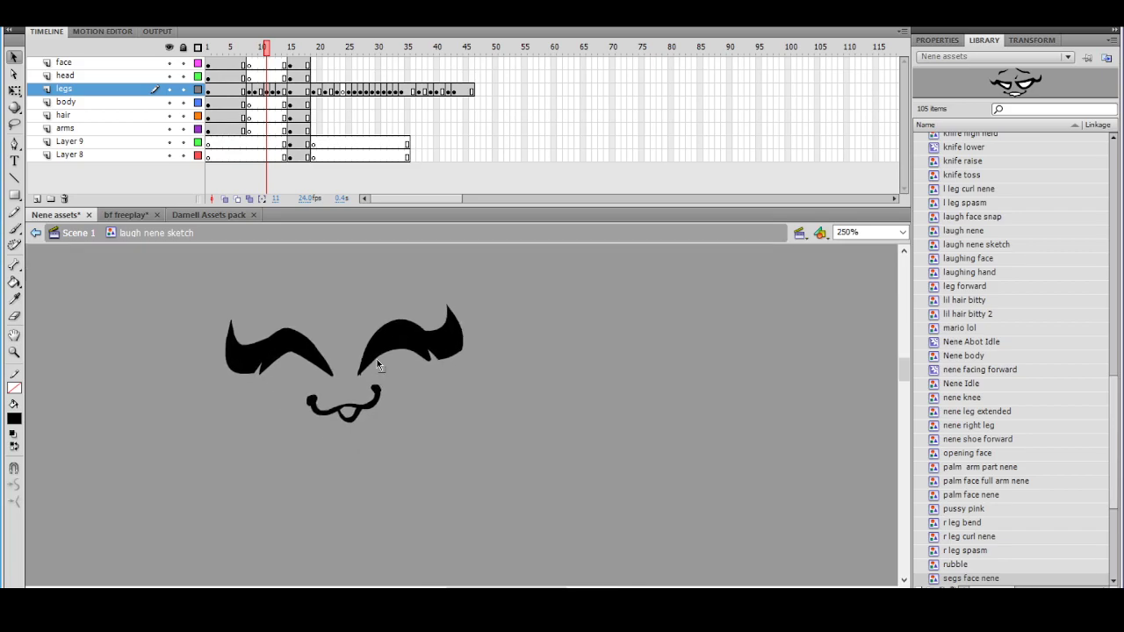
Sample the dark red mouth colour from the face on frame 42 and fill the tongue on frame 11 with it
drag(265, 47, 450, 81)
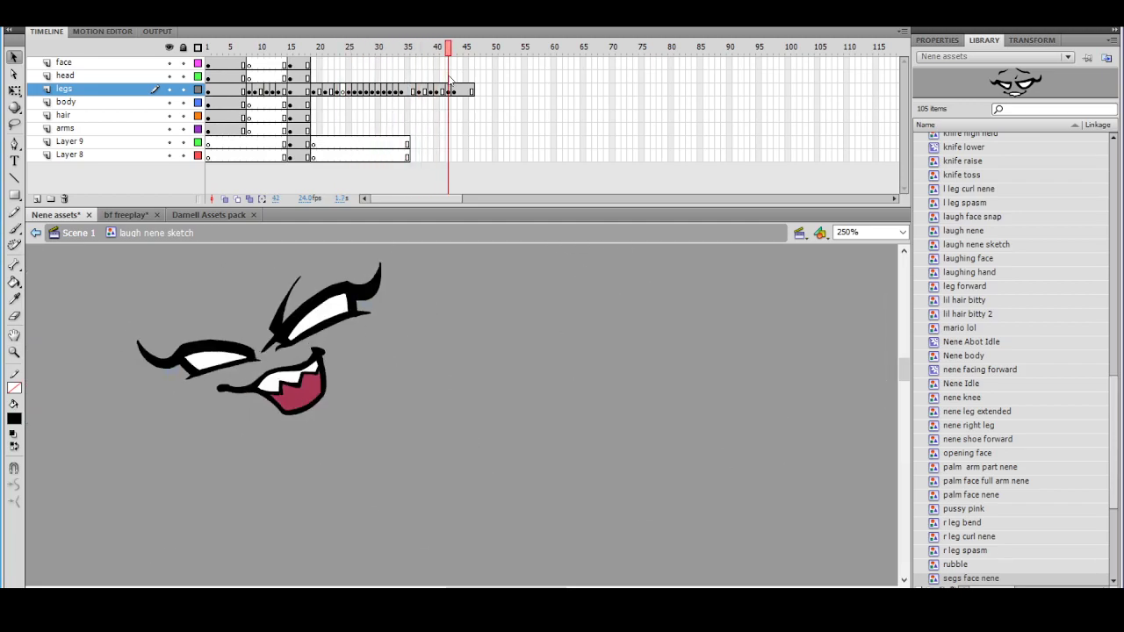
click(14, 299)
click(312, 395)
mouse_move(370, 58)
mouse_down()
mouse_move(260, 56)
mouse_move(269, 65)
mouse_up()
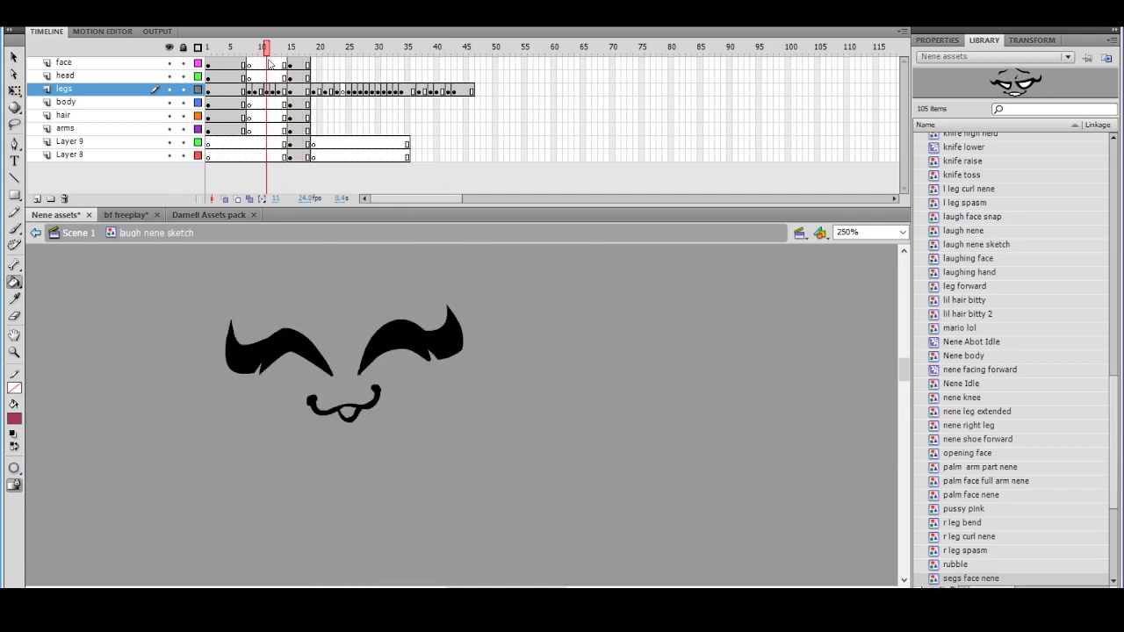
click(349, 414)
key(ctrl+minus)
drag(491, 359, 324, 294)
mouse_move(268, 51)
mouse_down()
mouse_move(252, 54)
mouse_move(269, 66)
mouse_up()
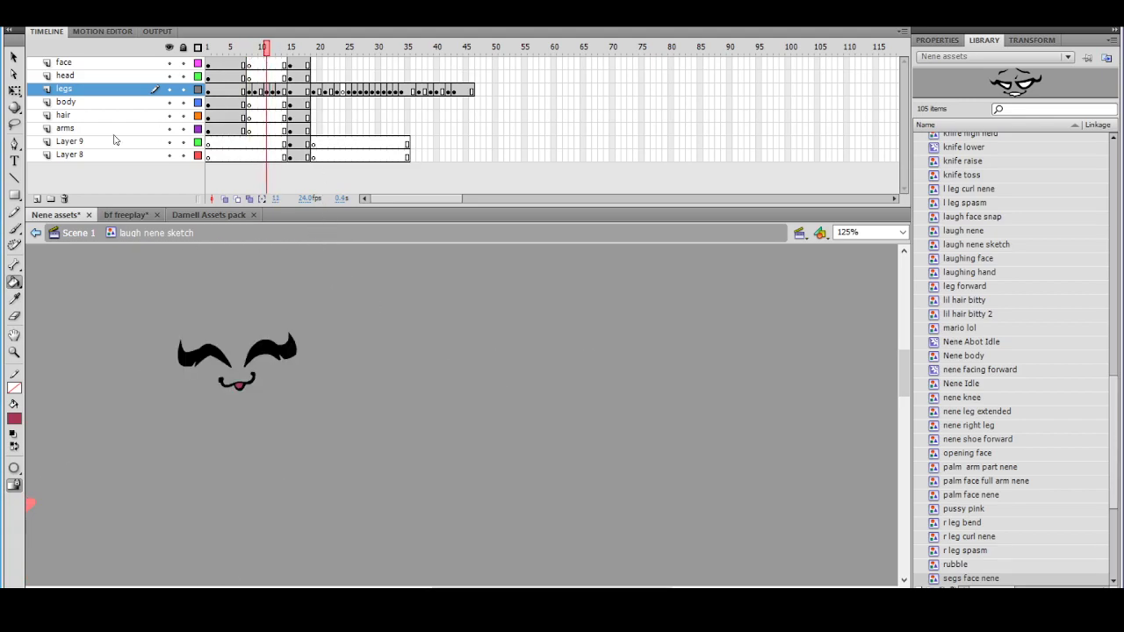
Select the mouth outline on frame 11 and apply a shape modification to it
click(14, 91)
ctrl+click(313, 361)
click(333, 458)
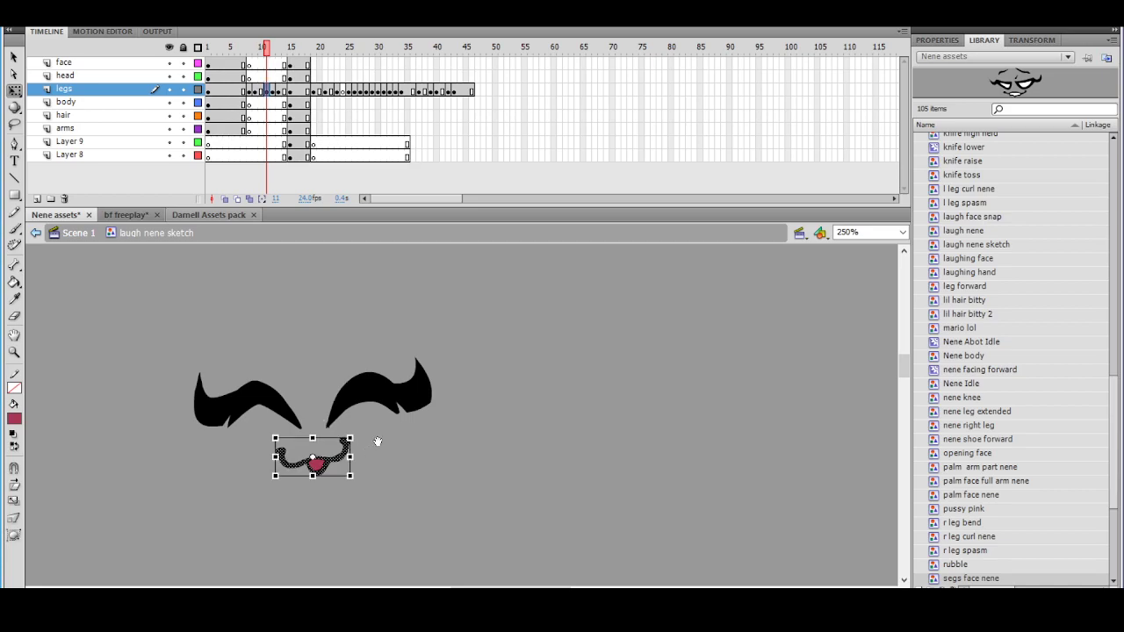
drag(373, 444, 359, 425)
click(174, 14)
mouse_move(117, 124)
click(254, 192)
click(608, 300)
click(545, 349)
ctrl+shift+click(498, 378)
drag(478, 396, 446, 378)
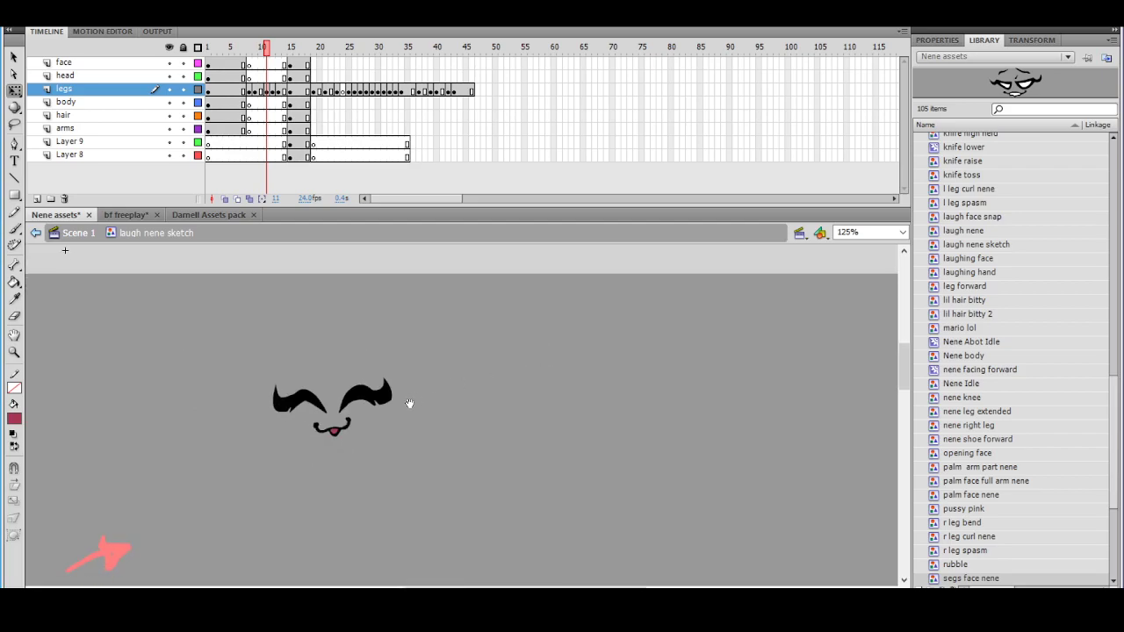
Copy the coloured open hand from frame 39 and paste it on frame 12
ctrl+click(406, 404)
mouse_move(267, 44)
mouse_down()
mouse_move(274, 60)
mouse_move(432, 73)
mouse_up()
click(351, 438)
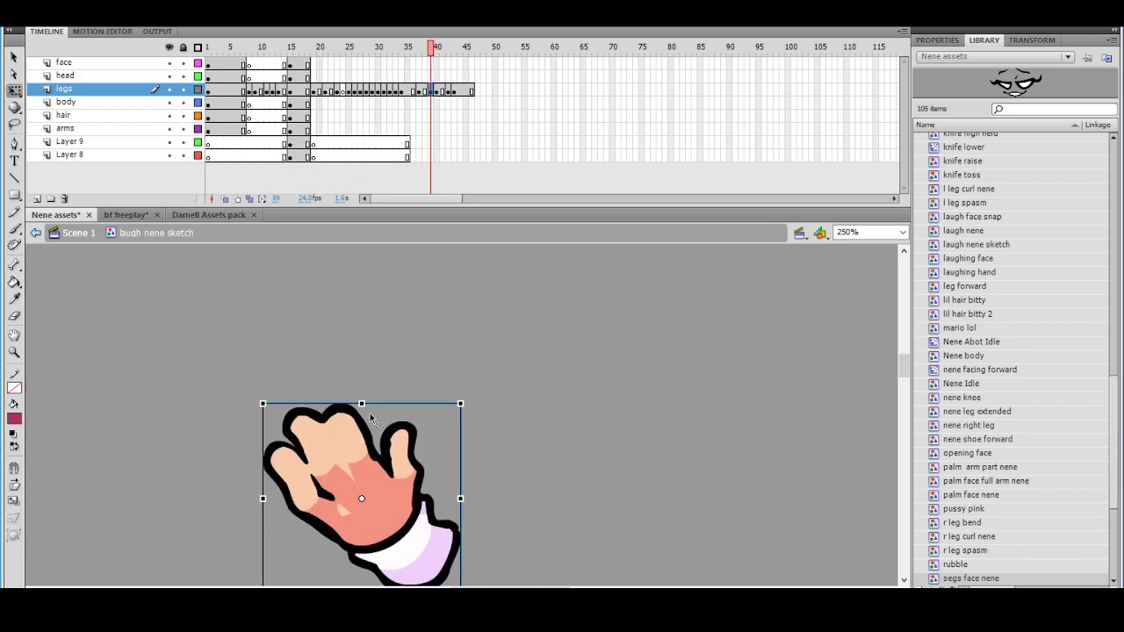
right_click(336, 452)
click(369, 176)
drag(258, 59, 274, 61)
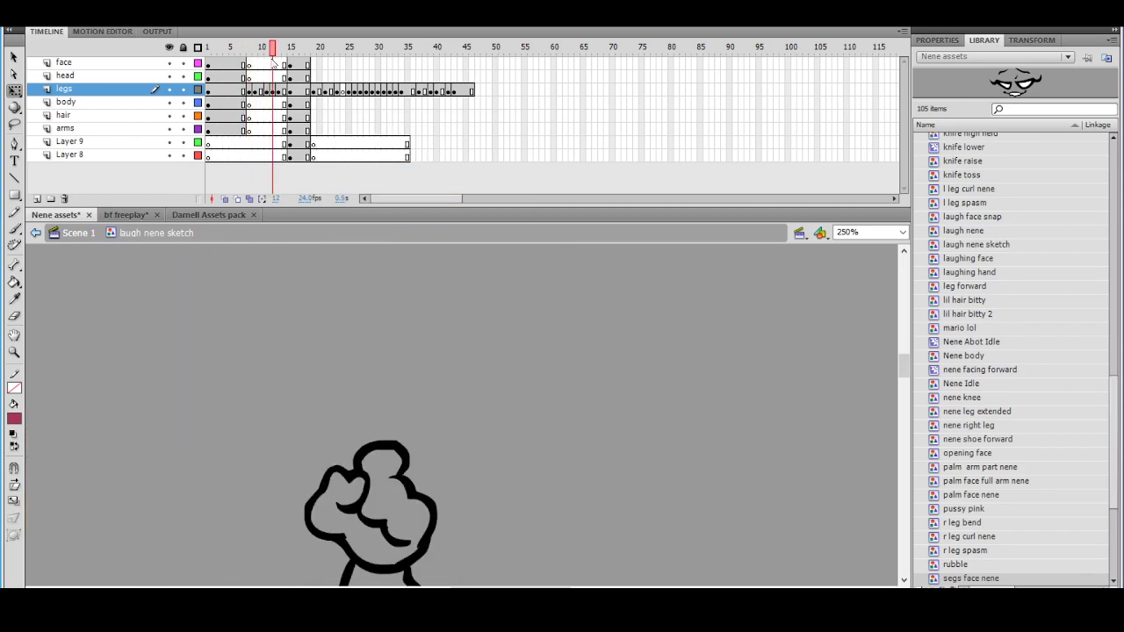
right_click(588, 353)
click(619, 394)
Move the pasted coloured hand beside the inked fist and break it apart
drag(488, 413, 613, 413)
right_click(612, 413)
click(659, 374)
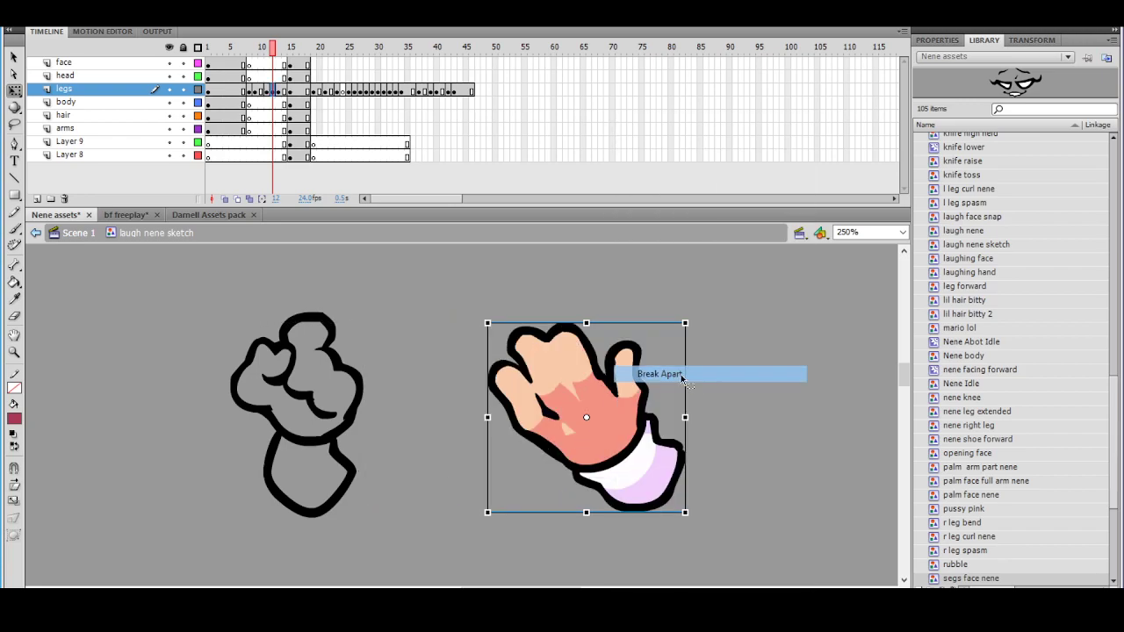
click(726, 385)
Fill the inked fist with the light skin tone and its cuff with white, both sampled from the coloured hand
key(i)
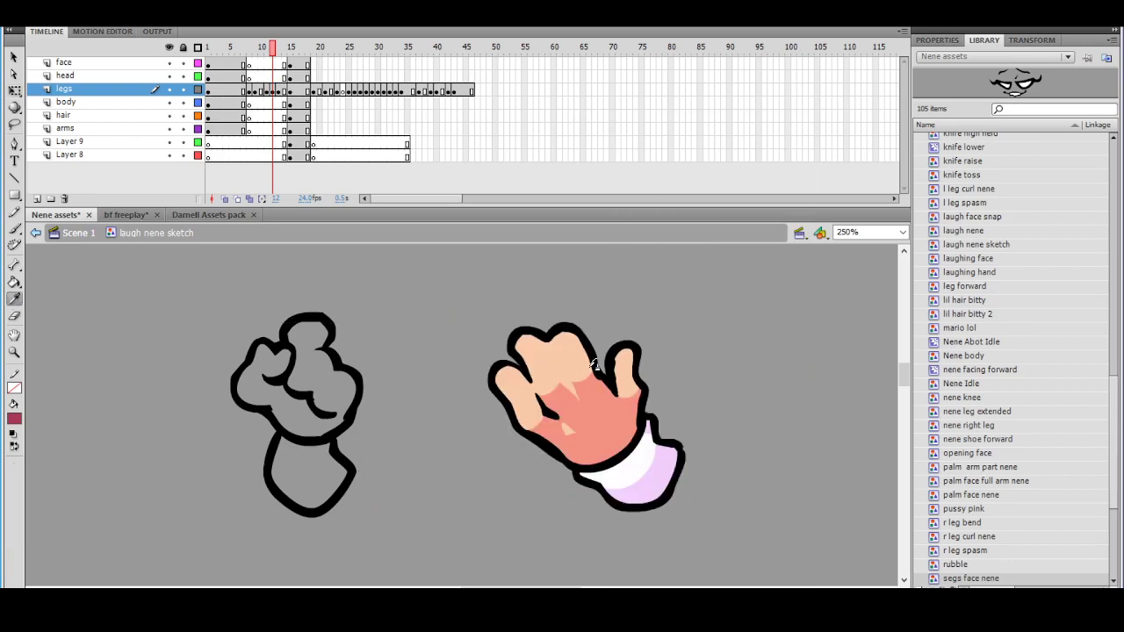
click(574, 369)
click(326, 372)
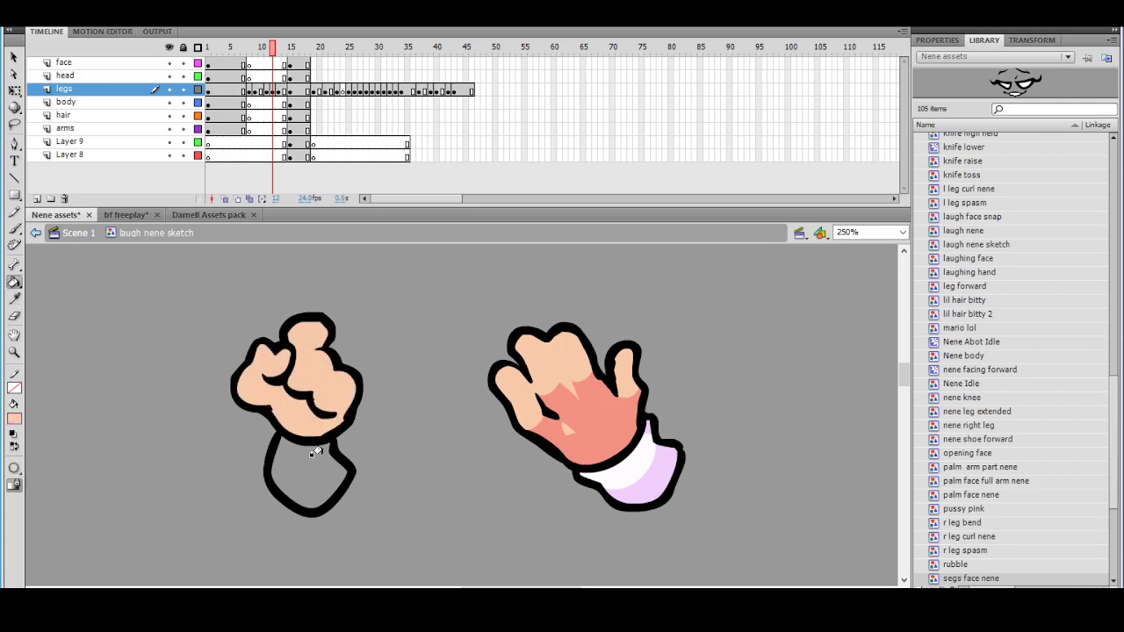
click(15, 299)
click(639, 468)
click(311, 472)
Draw a green shading boundary on the fist's cuff and fill the shaded side with the reference cuff's lavender
key(y)
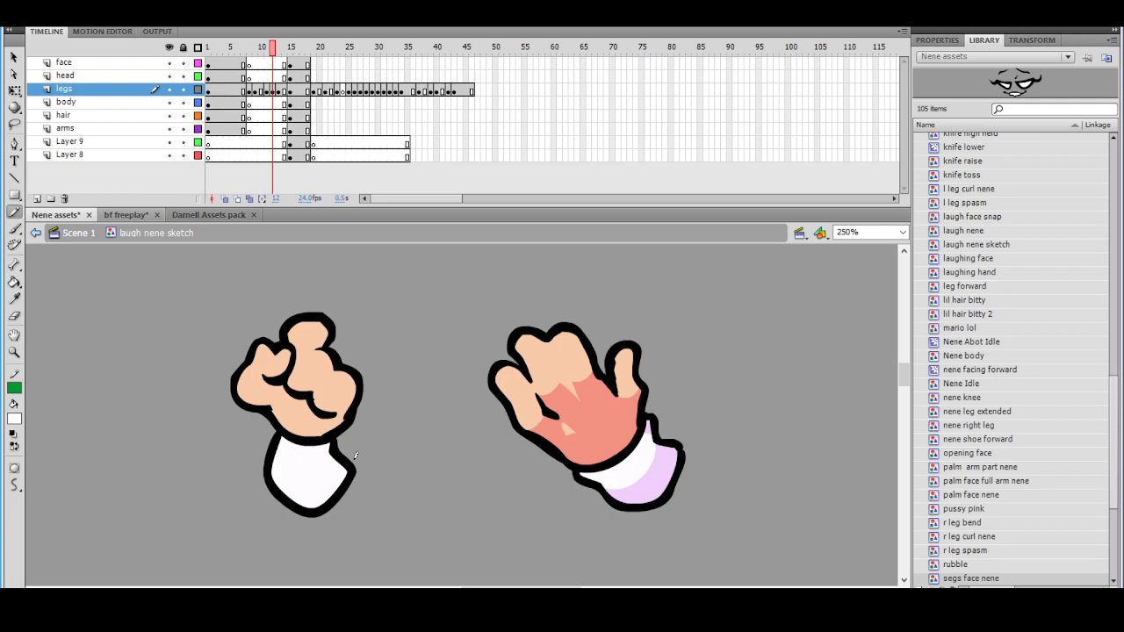
mouse_move(281, 433)
mouse_down()
mouse_move(326, 459)
mouse_move(294, 508)
mouse_move(279, 509)
mouse_up()
click(660, 481)
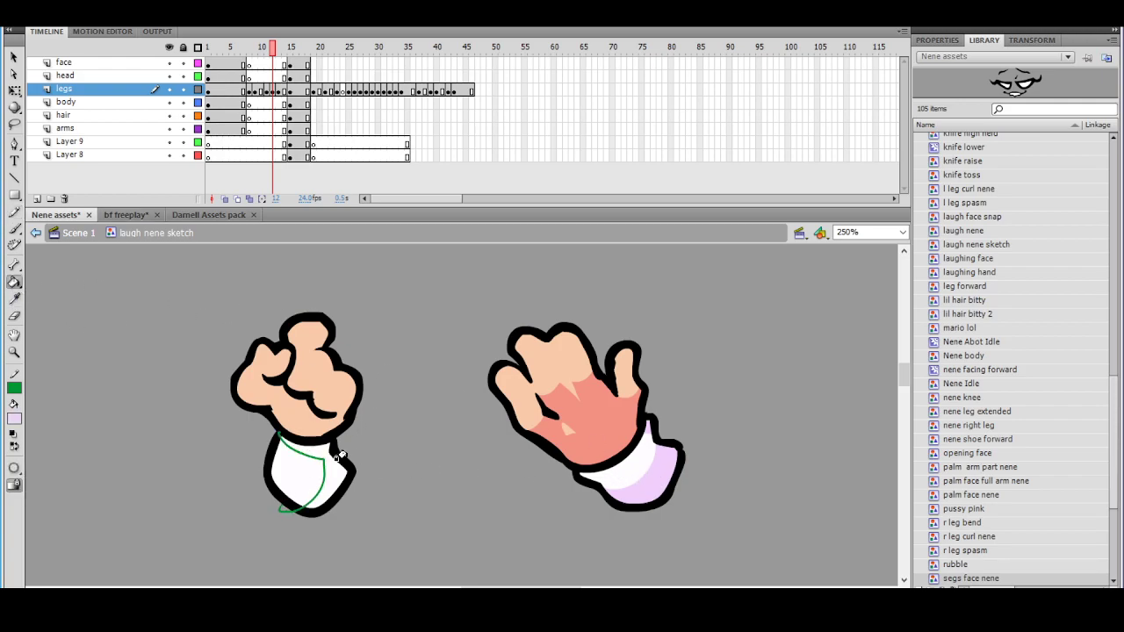
click(334, 457)
Draw green shading boundaries across the raised finger and the knuckles of the fist, redrawing the rejected strokes
key(y)
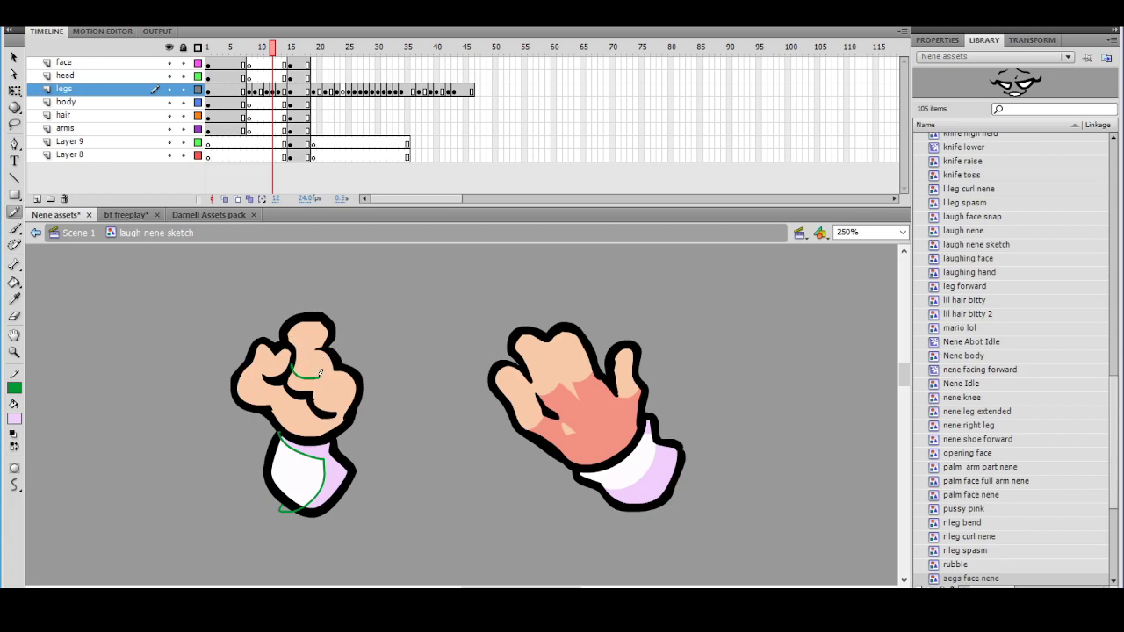
drag(320, 379, 322, 387)
key(ctrl+z)
key(ctrl+z)
drag(321, 383, 365, 398)
drag(371, 380, 387, 347)
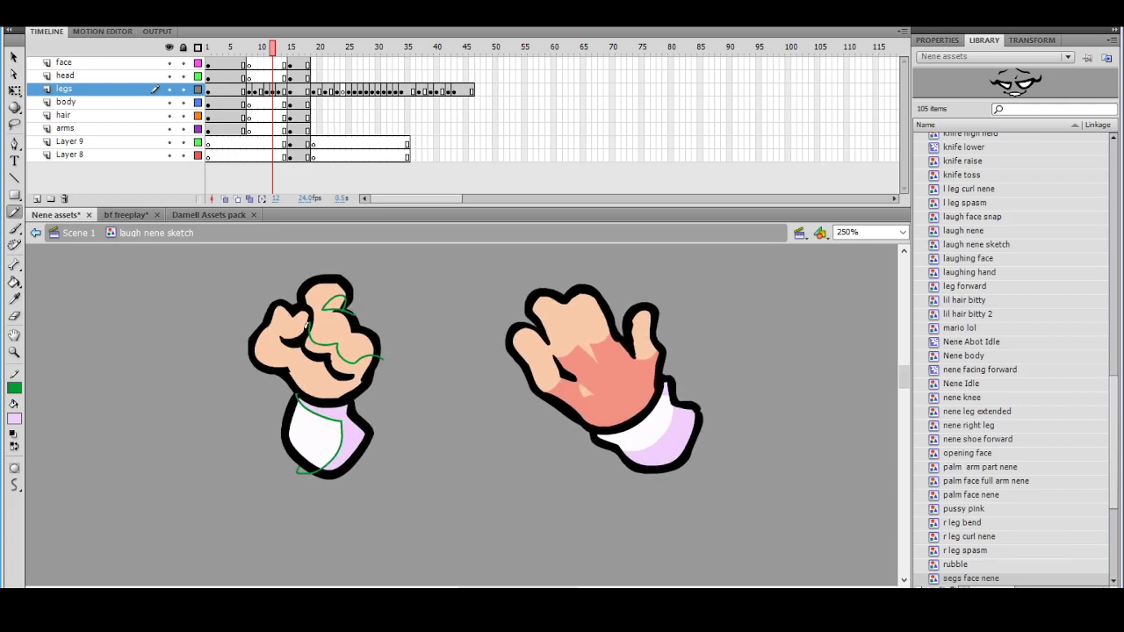
Draw a green shading boundary along the lower palm of the fist, undoing the strokes that miss
mouse_move(279, 346)
mouse_down()
mouse_move(282, 355)
mouse_move(305, 325)
mouse_move(281, 344)
mouse_up()
key(ctrl+z)
key(ctrl+z)
drag(427, 326, 331, 349)
Fill the bounded lower palm of the fist with the salmon shadow colour sampled from the coloured hand
click(14, 300)
click(542, 408)
click(240, 404)
drag(327, 358, 332, 402)
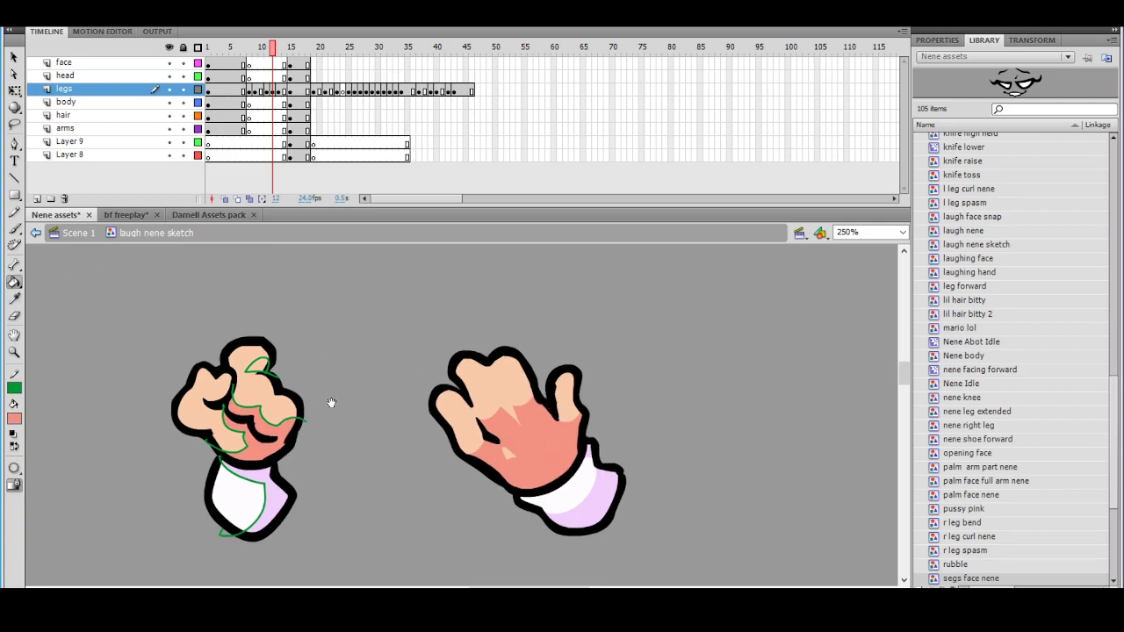
Fill the bounded patch on the raised finger with salmon and remove all green boundary strokes from the fist
click(250, 367)
ctrl+alt+click(360, 367)
key(ctrl+equal)
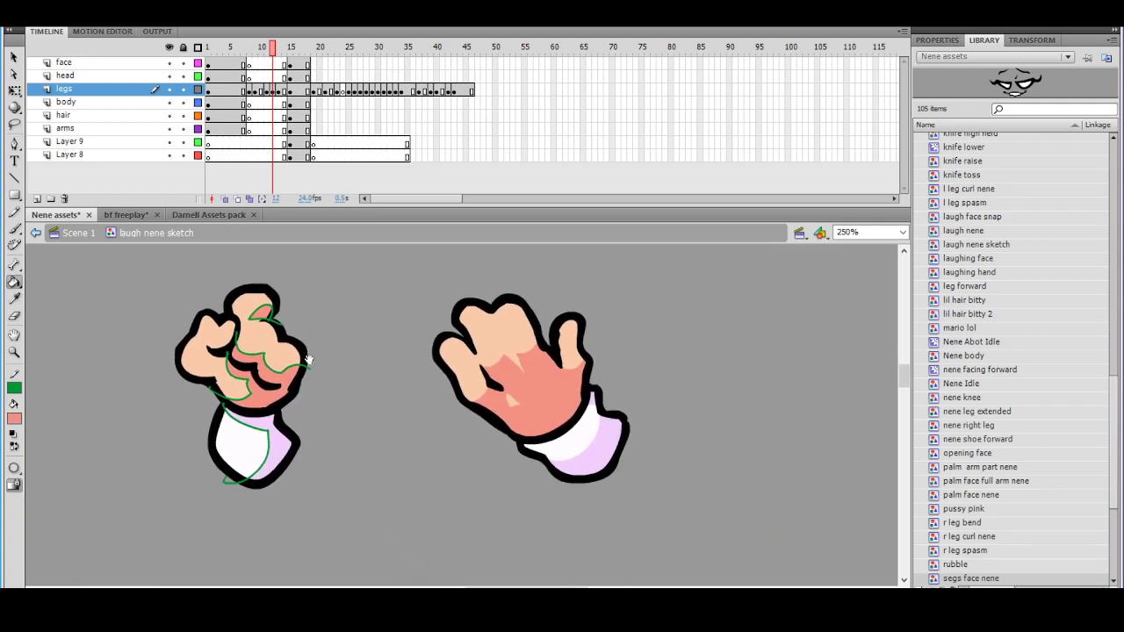
key(l)
mouse_move(334, 293)
mouse_down()
mouse_move(159, 314)
mouse_move(319, 487)
mouse_move(318, 272)
mouse_up()
click(14, 387)
click(230, 405)
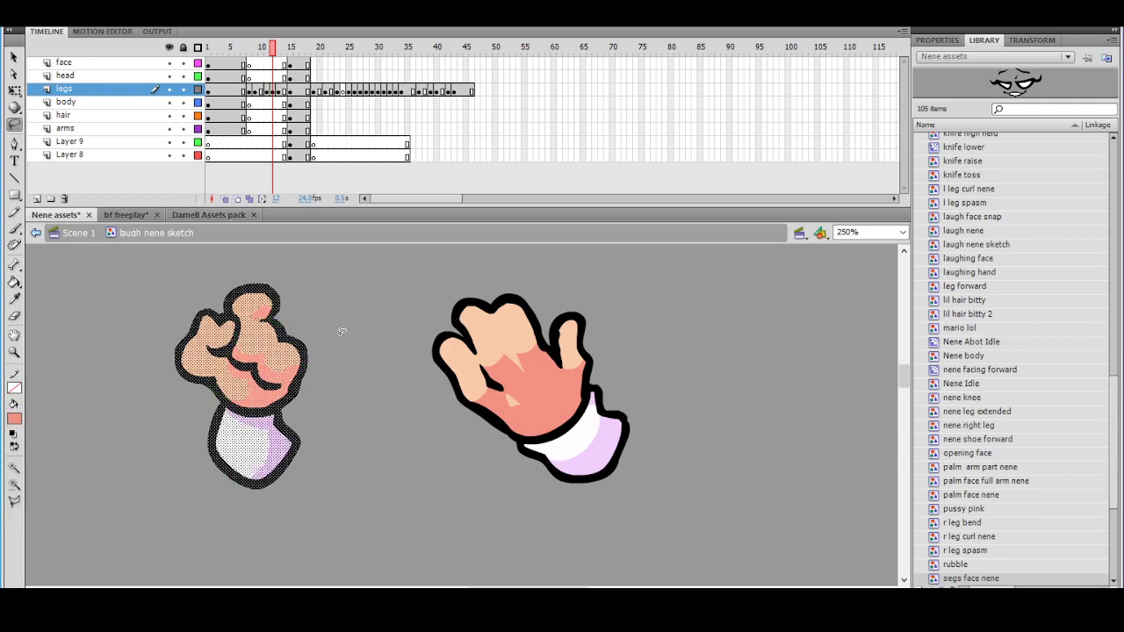
click(344, 330)
Delete the coloured reference hand beside the fist
ctrl+alt+click(396, 369)
ctrl+alt+click(412, 398)
ctrl+click(484, 440)
mouse_move(571, 336)
mouse_down()
mouse_move(546, 474)
mouse_move(614, 333)
mouse_up()
key(Delete)
ctrl+click(434, 366)
drag(477, 387, 359, 345)
Sample the fist's light skin colour and use it to cover the salmon patch on the raised finger
click(15, 299)
click(278, 367)
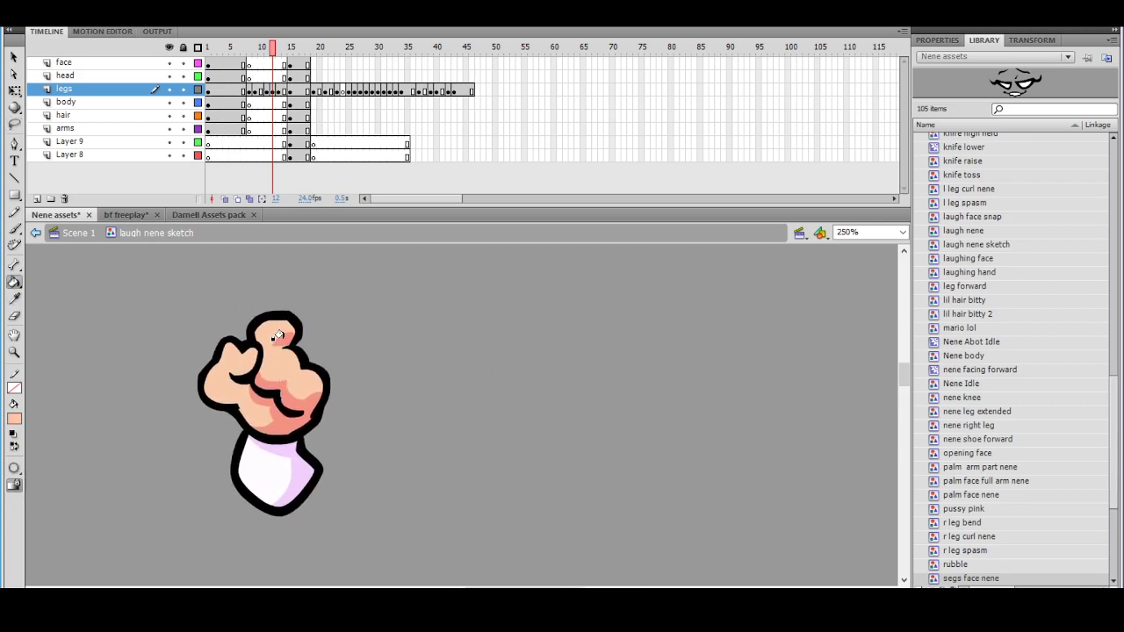
key(ctrl+minus)
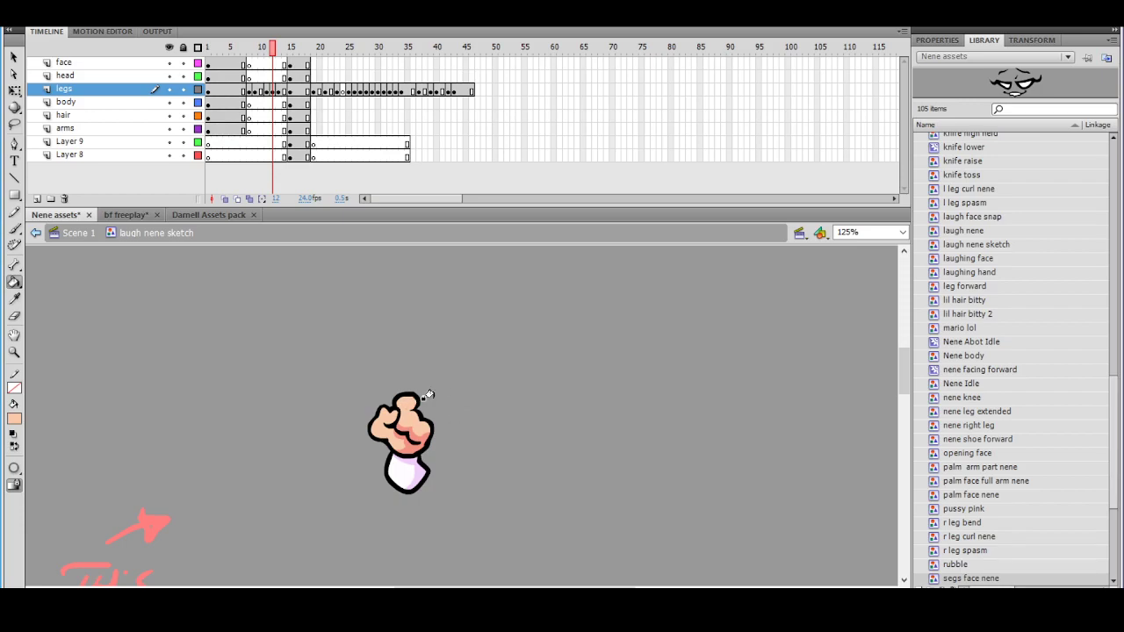
Convert the finished fist on the legs layer to a graphic symbol named "fist cute nene"
drag(468, 384, 437, 366)
mouse_move(271, 52)
mouse_down()
mouse_move(261, 54)
mouse_move(275, 60)
mouse_up()
mouse_move(374, 304)
mouse_down()
mouse_move(258, 287)
mouse_move(300, 306)
mouse_up()
key(l)
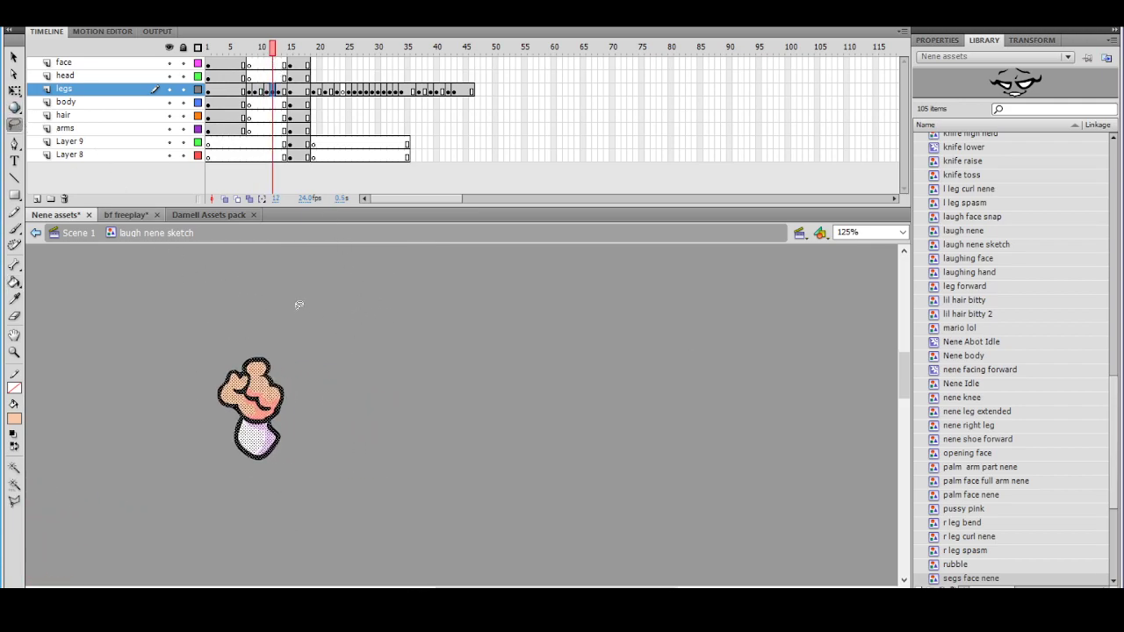
right_click(264, 386)
click(339, 375)
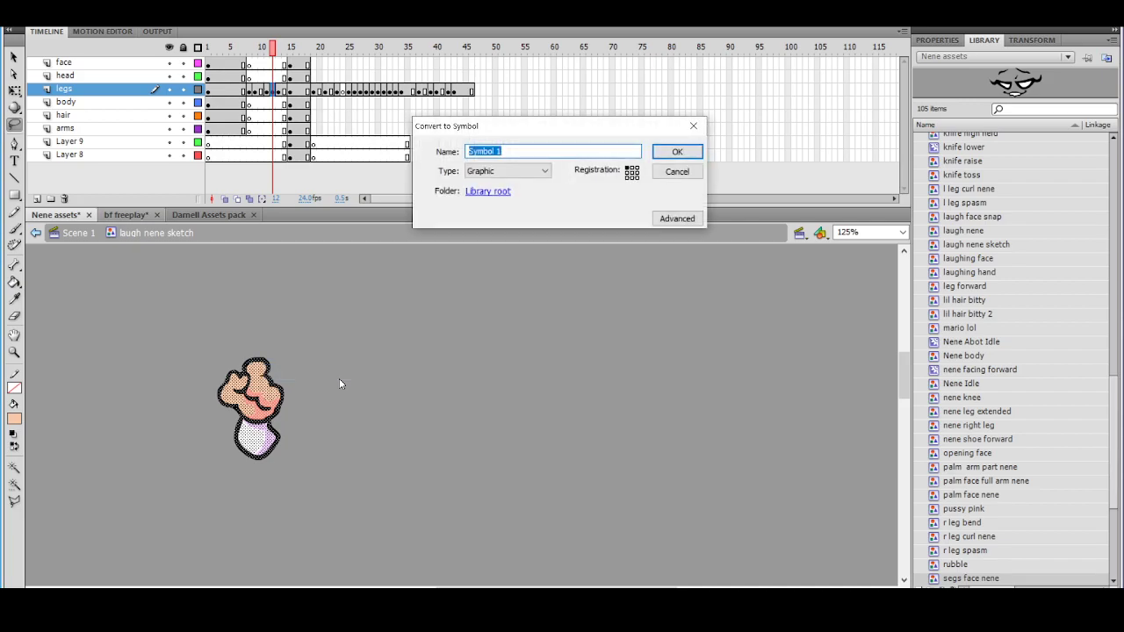
text(fist cute nene)
key(Return)
click(432, 368)
drag(383, 385, 493, 393)
Insert one extra frame at frame 10 on all layers of the laugh nene sketch symbol
drag(274, 51, 265, 78)
right_click(265, 83)
click(264, 83)
right_click(265, 83)
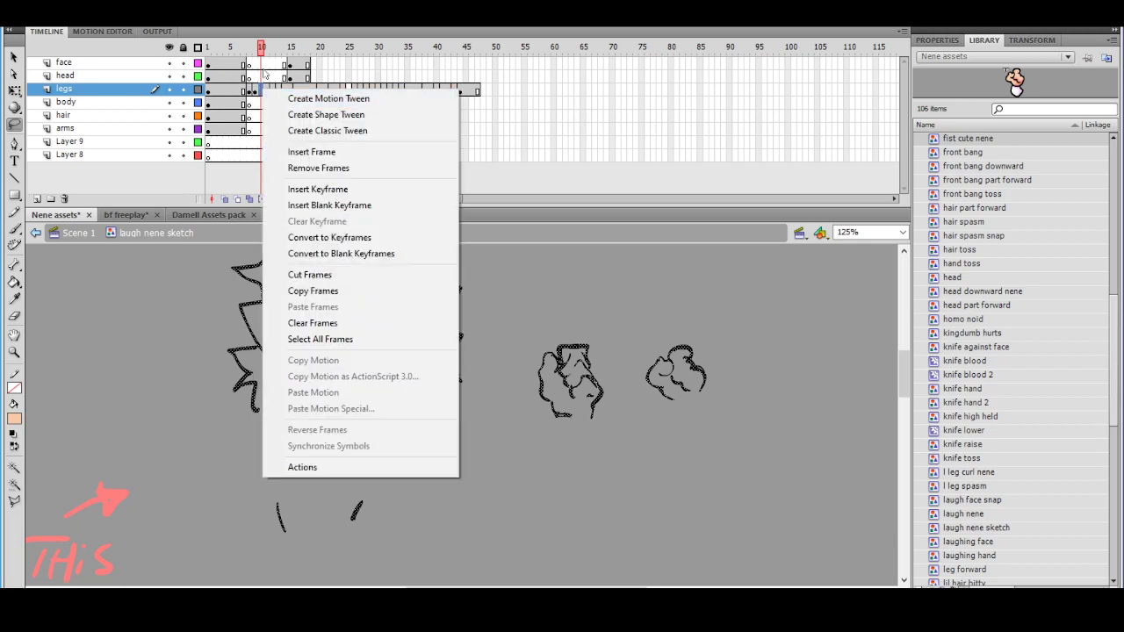
click(263, 75)
click(262, 87)
key(shift+F5)
drag(262, 78, 261, 156)
right_click(261, 136)
click(292, 188)
Add a blank keyframe at frame 11 of the legs layer and paste the full Nene pose from frame 6 in place there
right_click(266, 89)
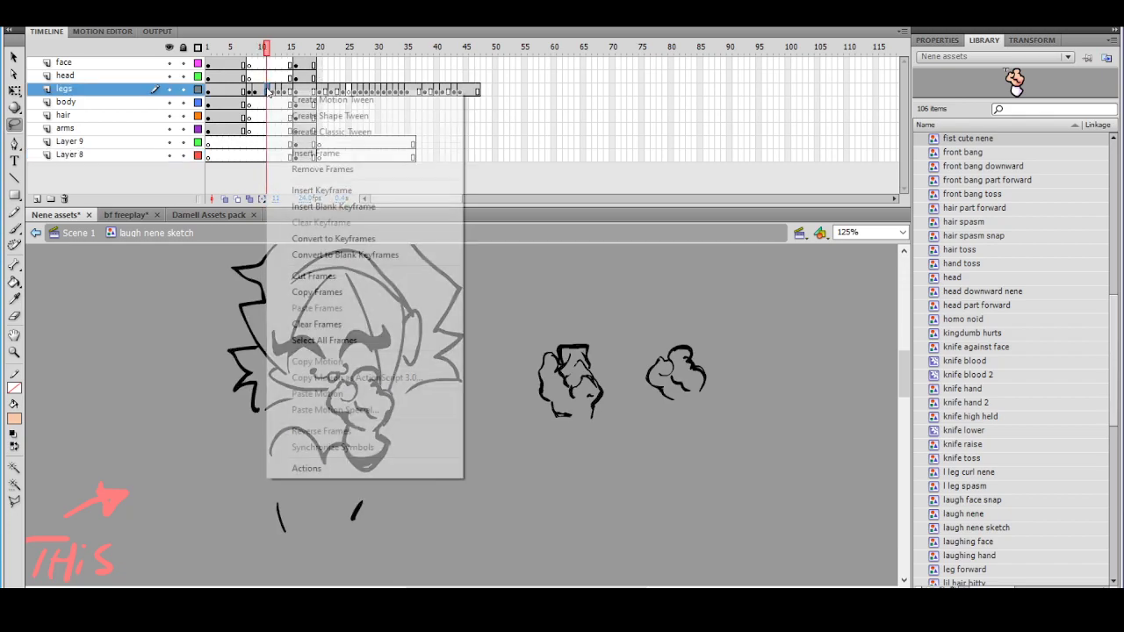
click(332, 185)
drag(269, 64, 239, 61)
key(q)
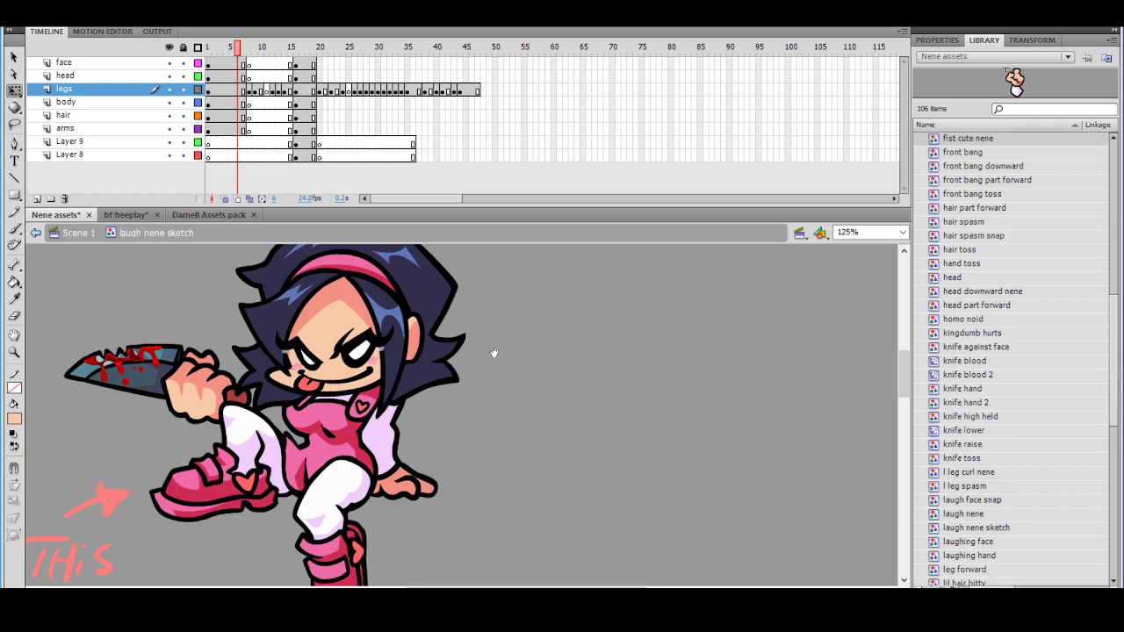
key(ctrl+minus)
drag(486, 326, 290, 570)
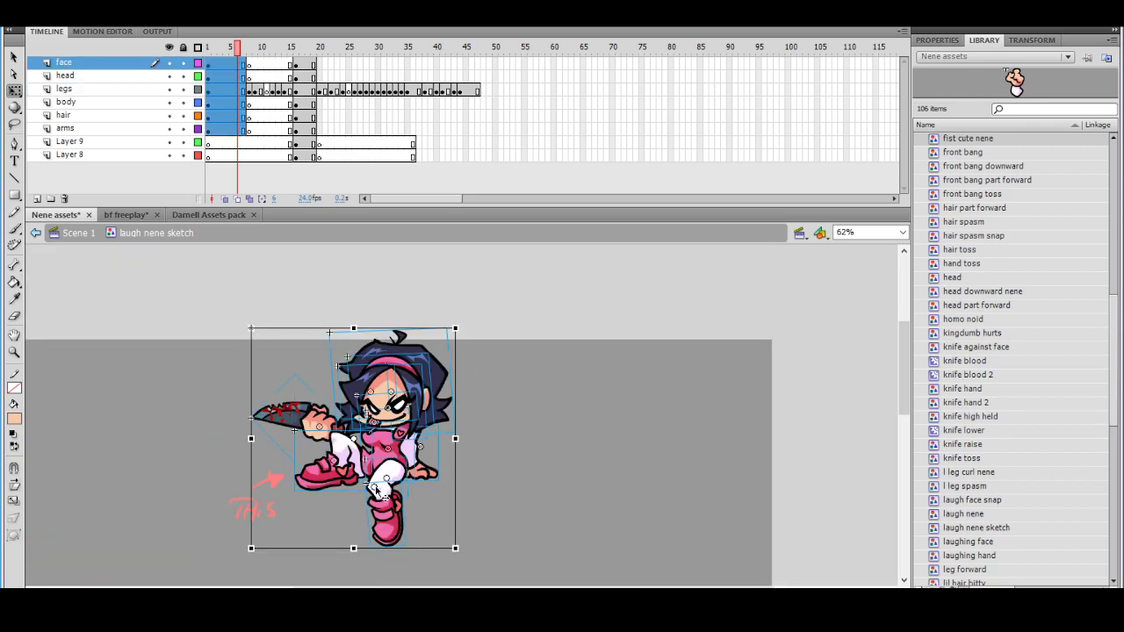
right_click(411, 369)
click(444, 119)
click(266, 91)
right_click(457, 302)
click(494, 344)
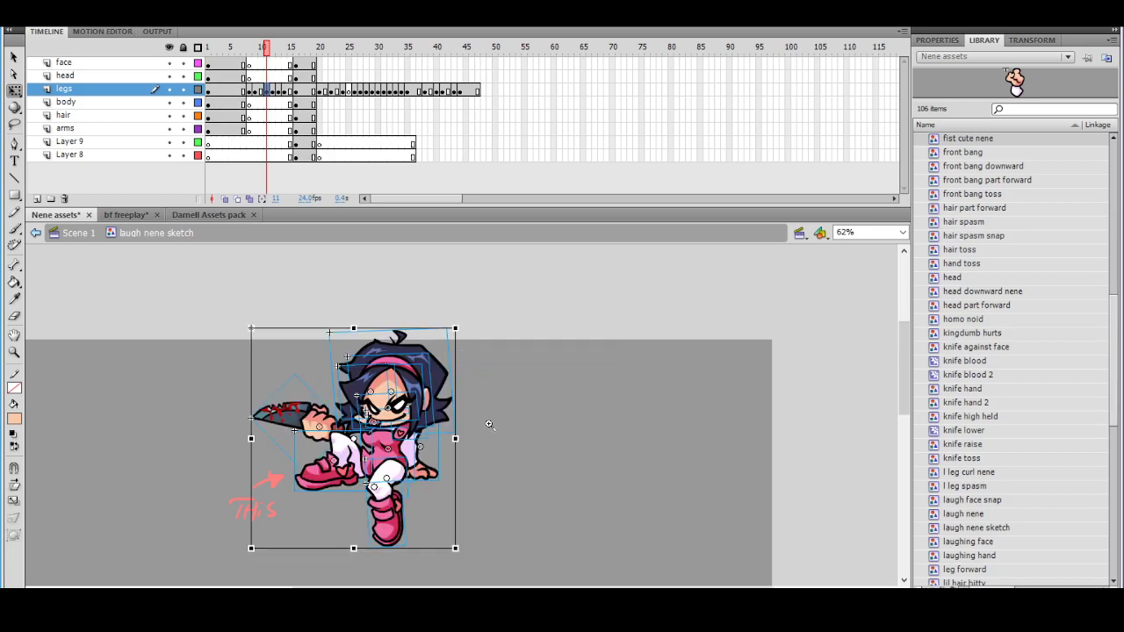
Turn on onion skinning and delete both legs and the resting arm from the pose at frame 11
key(ctrl+equal)
click(225, 199)
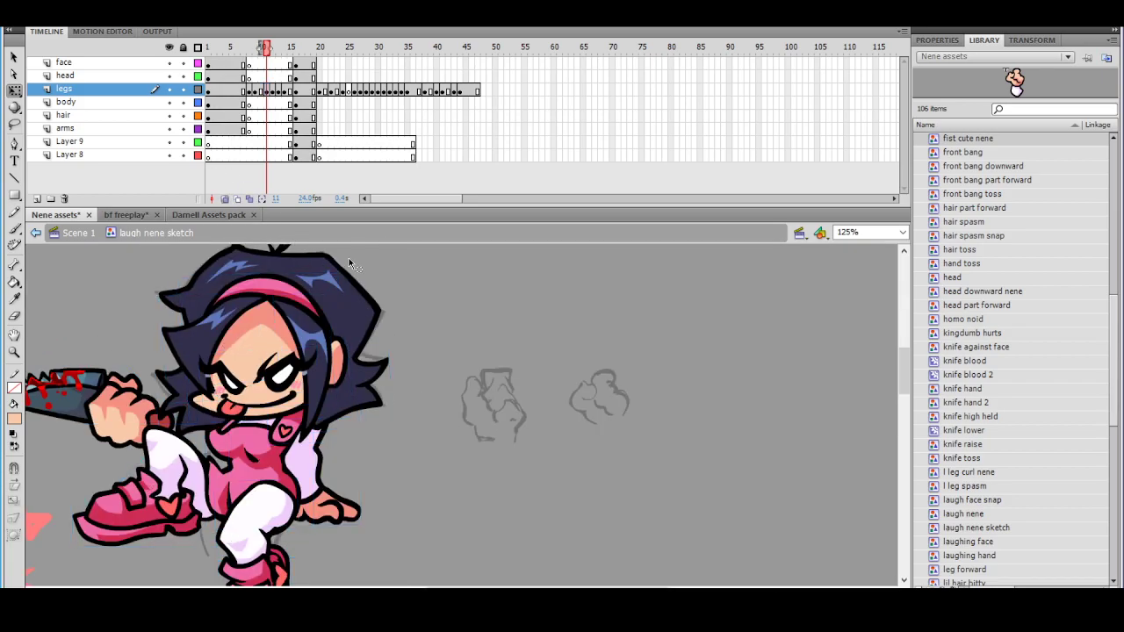
drag(419, 378, 482, 363)
click(183, 397)
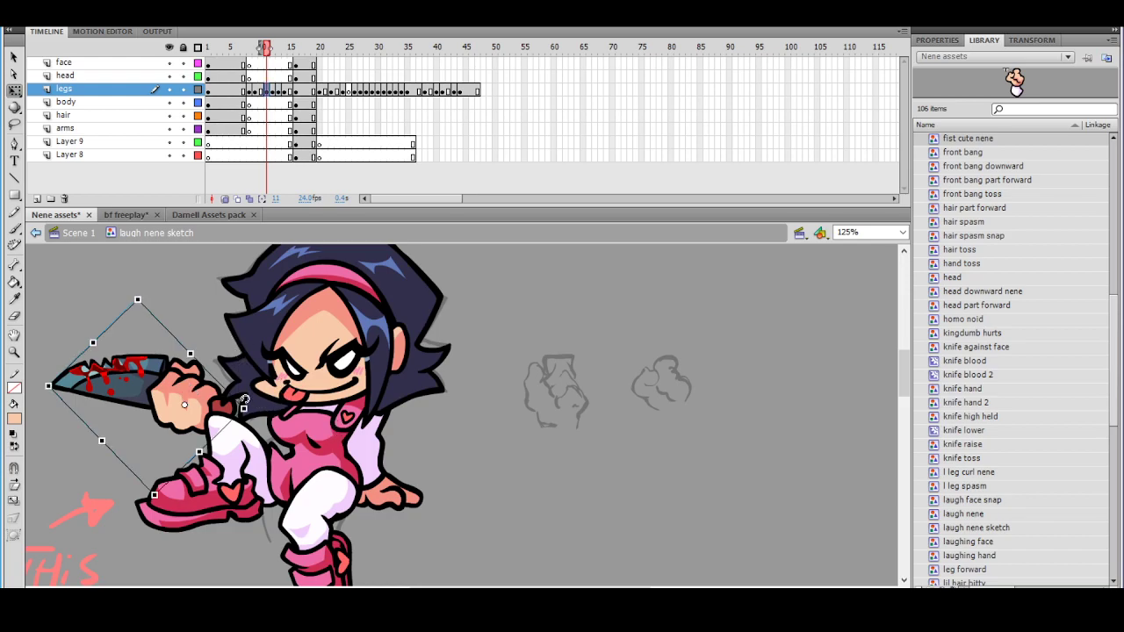
click(289, 472)
key(Delete)
click(330, 500)
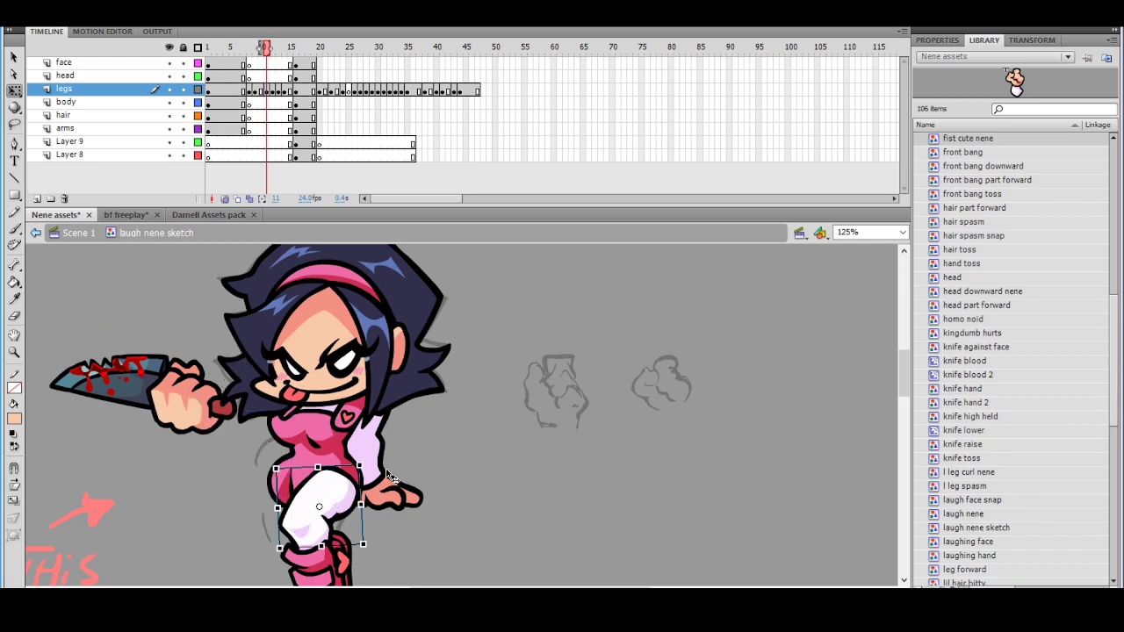
key(Delete)
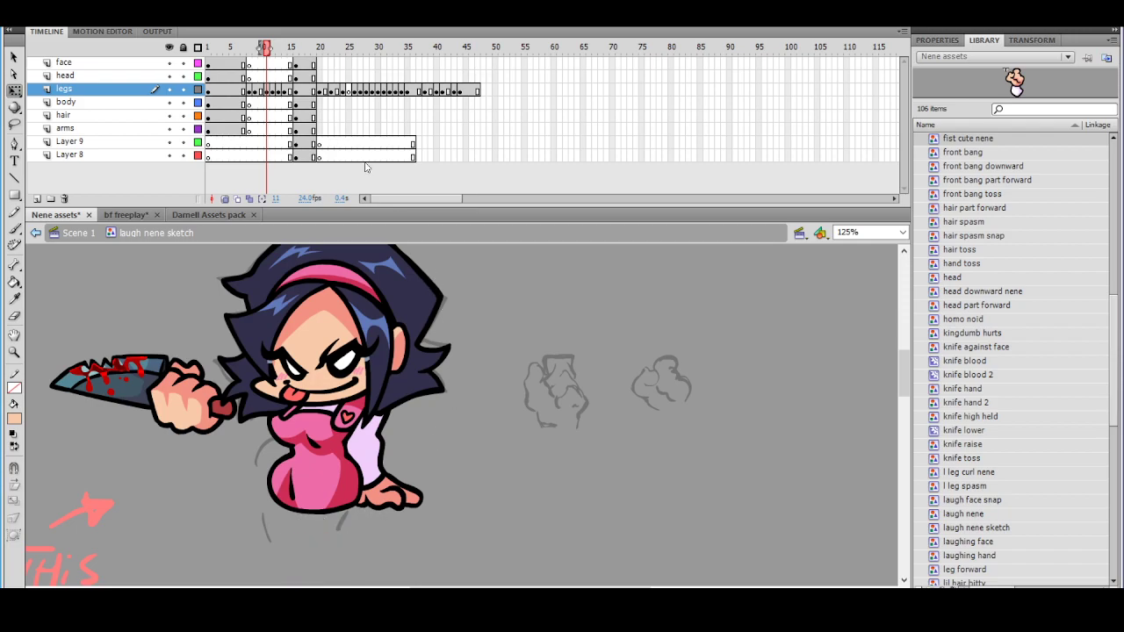
click(387, 446)
key(Delete)
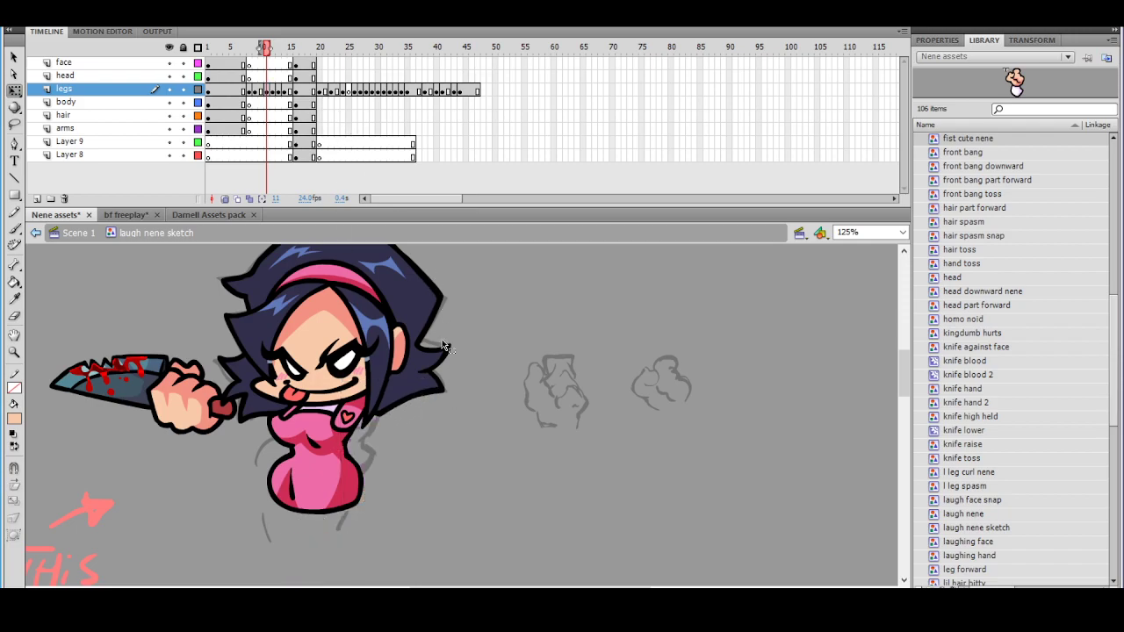
Copy the fist from frame 13 in place onto the pose at frame 11 and delete the pose's angry face
mouse_move(268, 52)
mouse_down()
mouse_move(395, 68)
mouse_move(334, 82)
mouse_move(431, 92)
mouse_move(280, 111)
mouse_up()
click(359, 412)
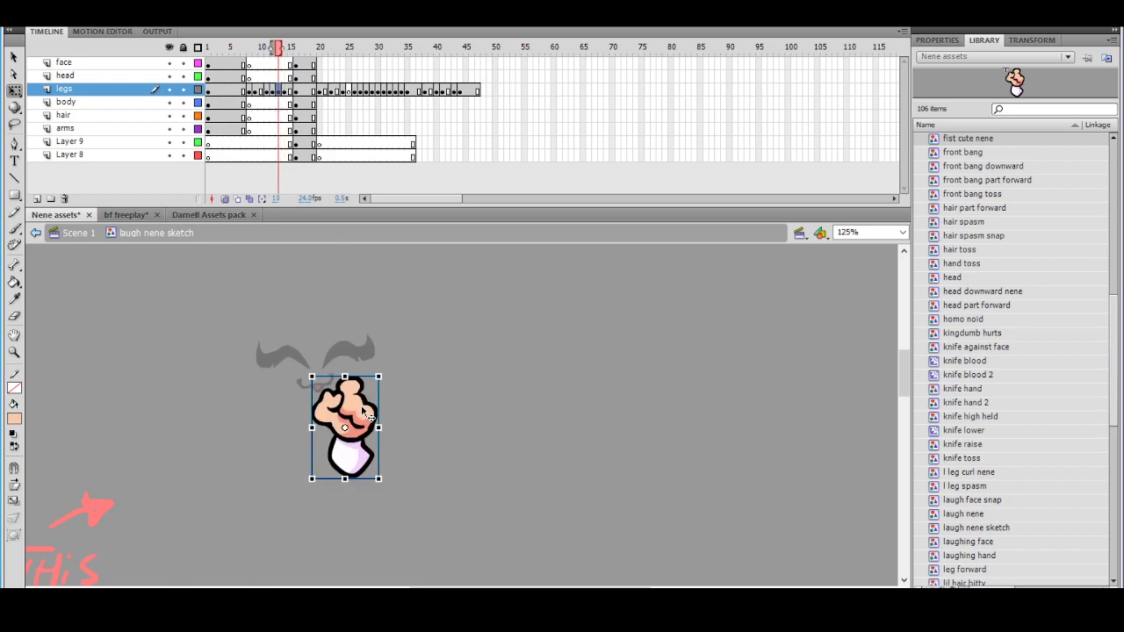
right_click(355, 413)
click(391, 177)
click(266, 91)
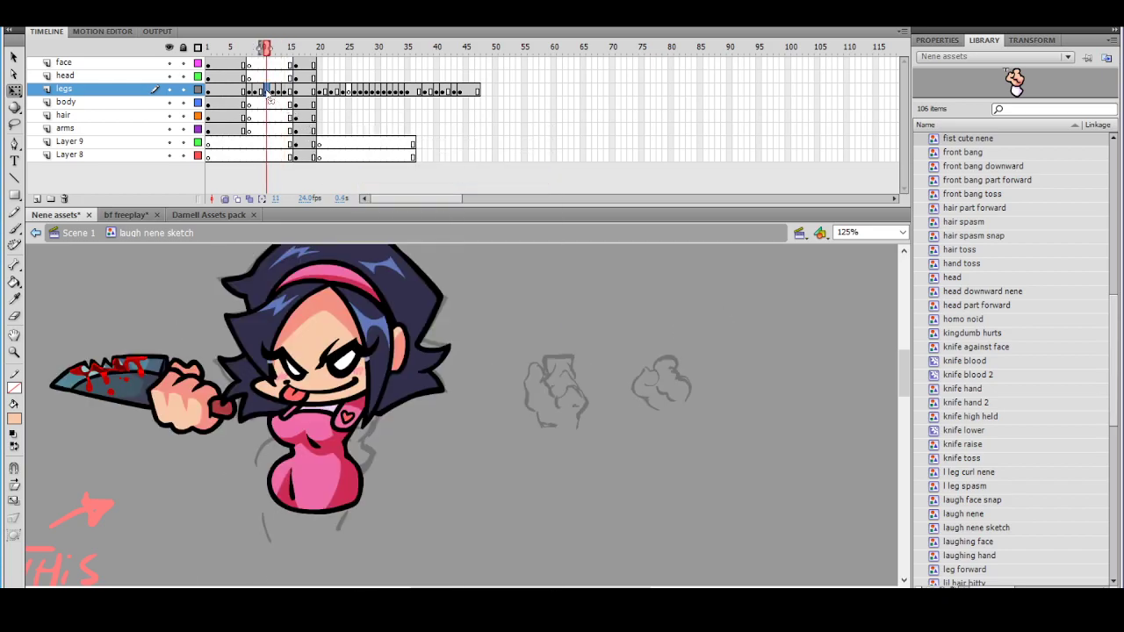
right_click(539, 327)
click(571, 389)
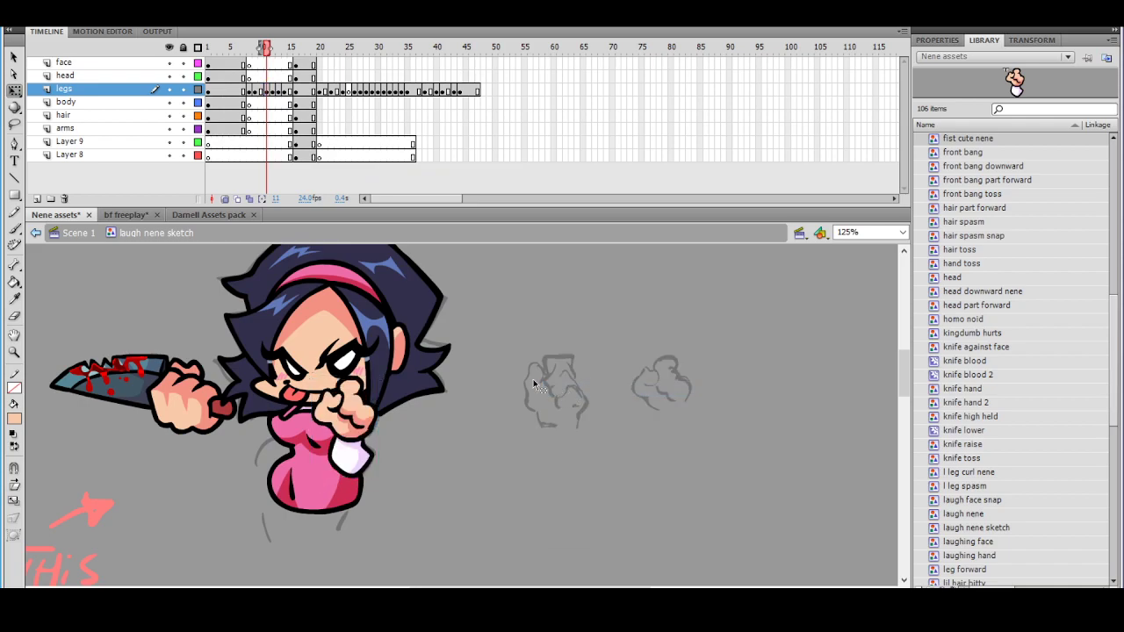
click(373, 358)
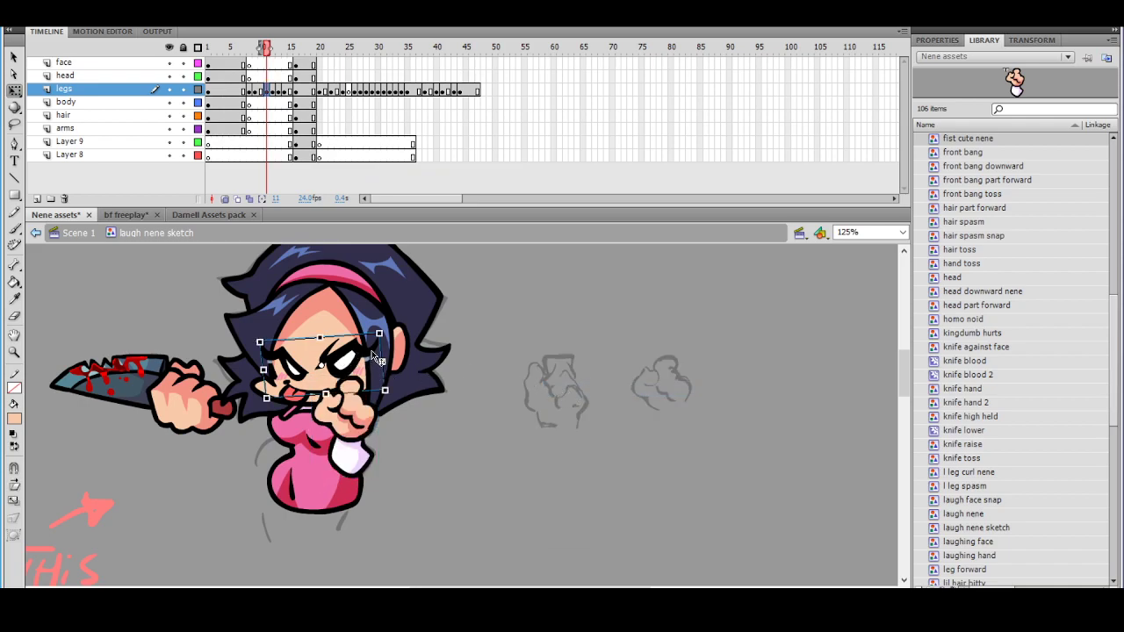
key(Delete)
Convert the closed-eye smiling face at frame 12 to a graphic symbol named "face cute nene"
click(280, 92)
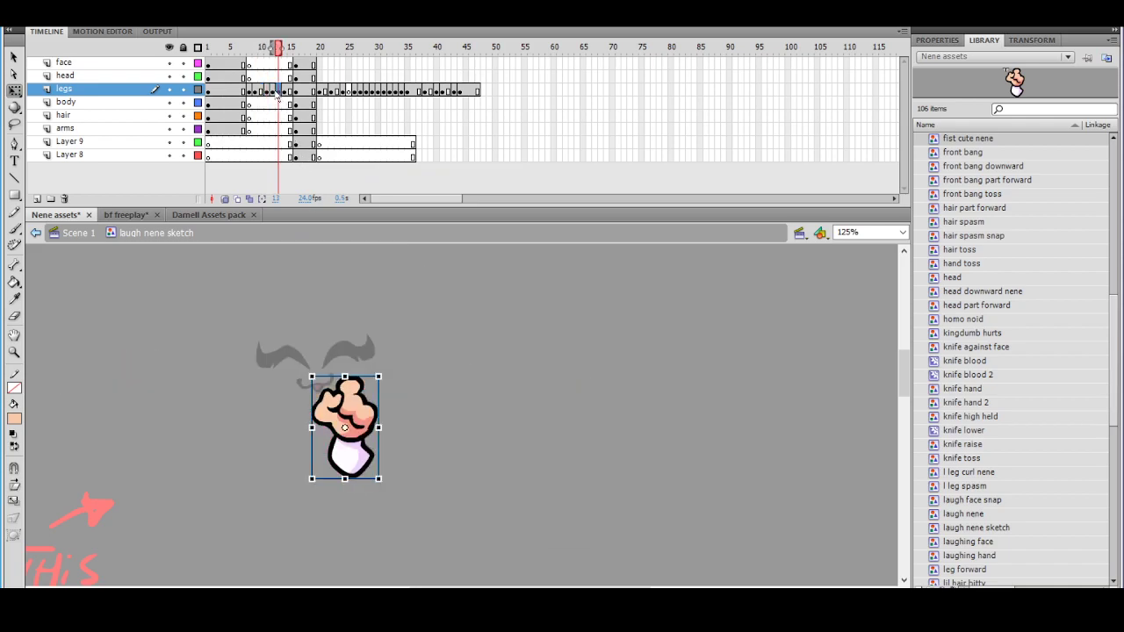
click(273, 91)
click(279, 92)
click(274, 93)
click(279, 92)
click(274, 93)
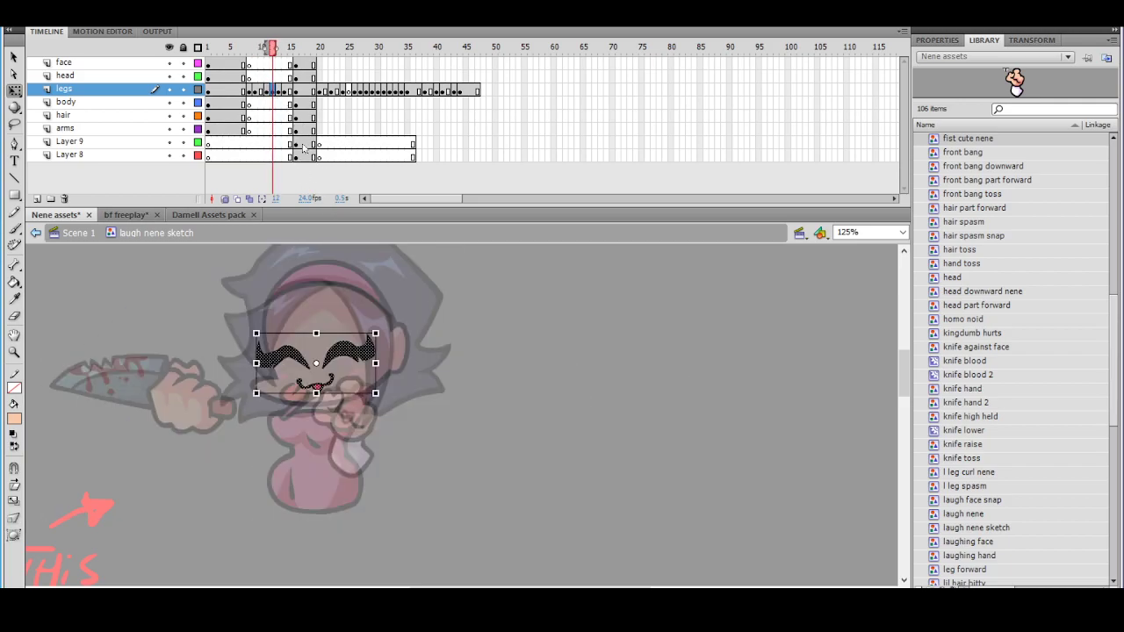
right_click(356, 356)
click(413, 348)
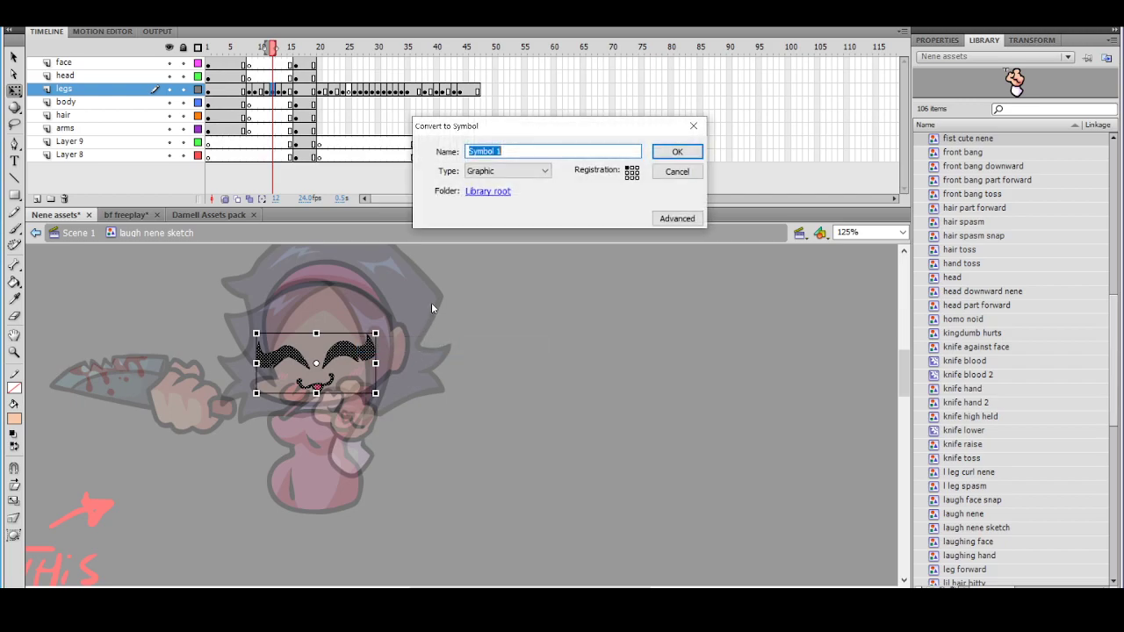
text(fac)
key(Return)
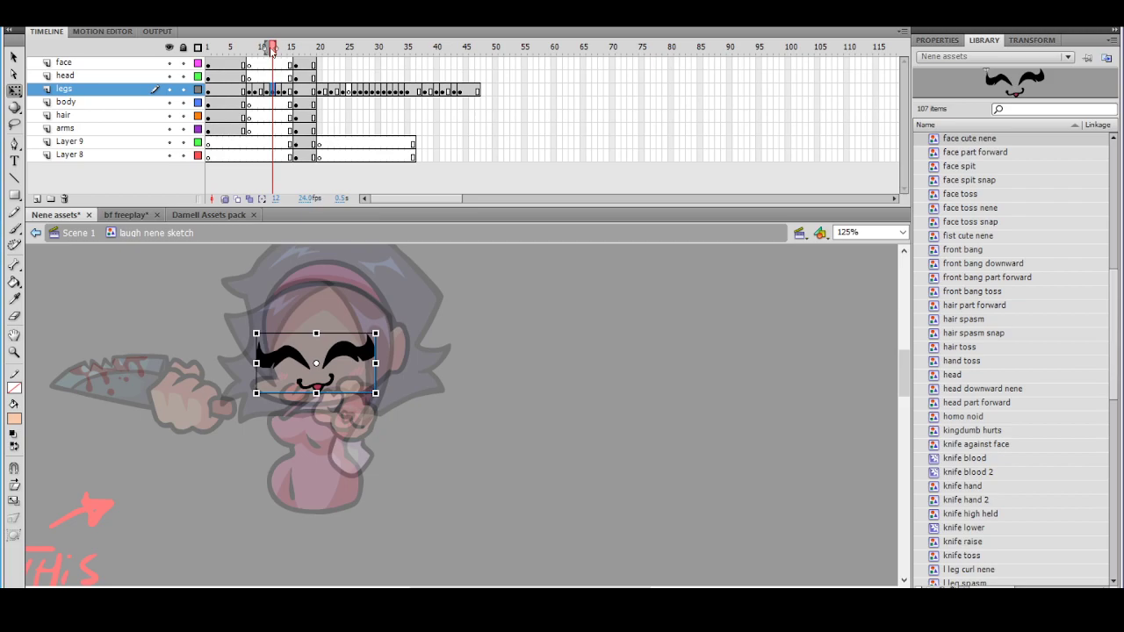
Sample the pink from inside the blush symbol at frame 11 as the fill colour and return to laugh nene sketch
drag(271, 50, 266, 51)
click(362, 372)
ctrl+click(431, 378)
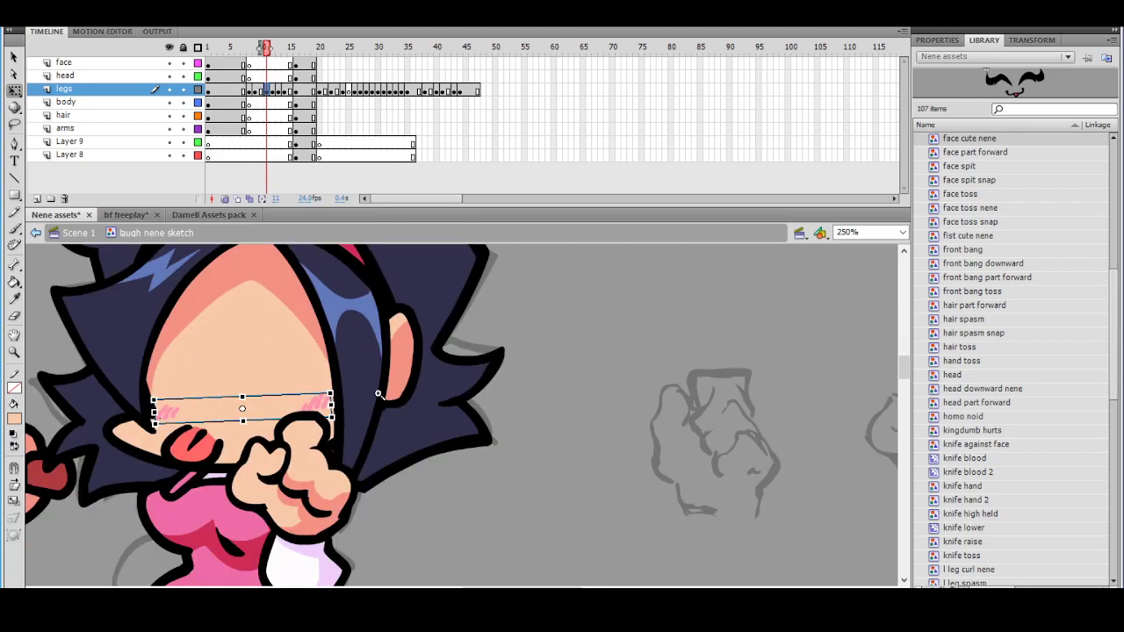
double_click(325, 407)
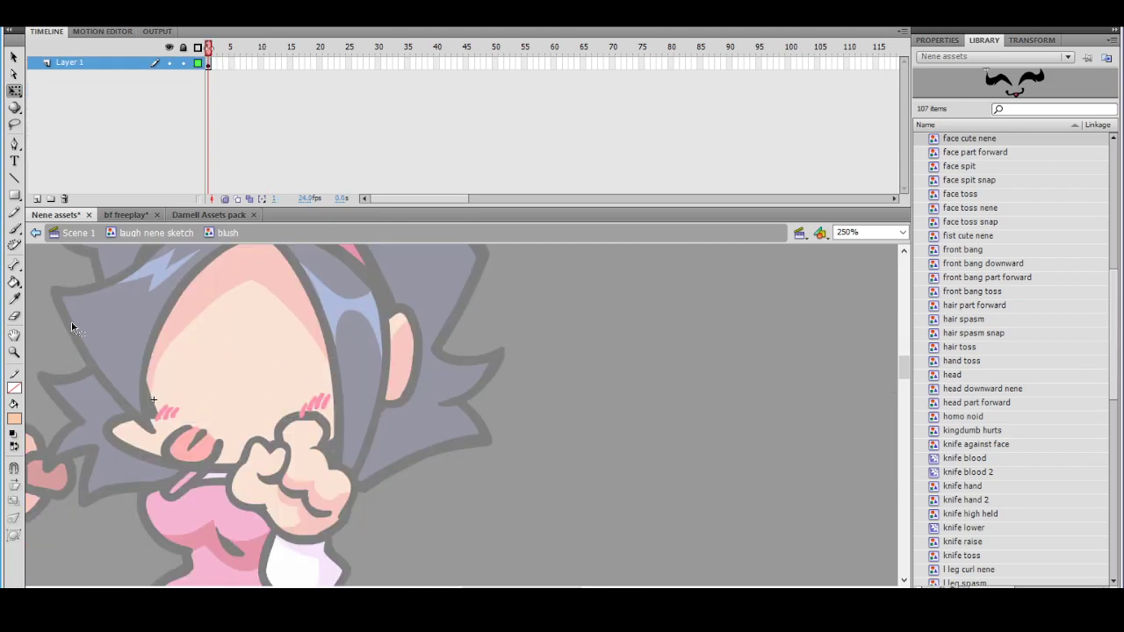
key(i)
click(177, 412)
click(36, 232)
Open the face cute nene symbol at frame 12 and draw a green zigzag blush outline under the left closed eye
click(273, 90)
click(280, 93)
drag(282, 99, 272, 95)
click(14, 57)
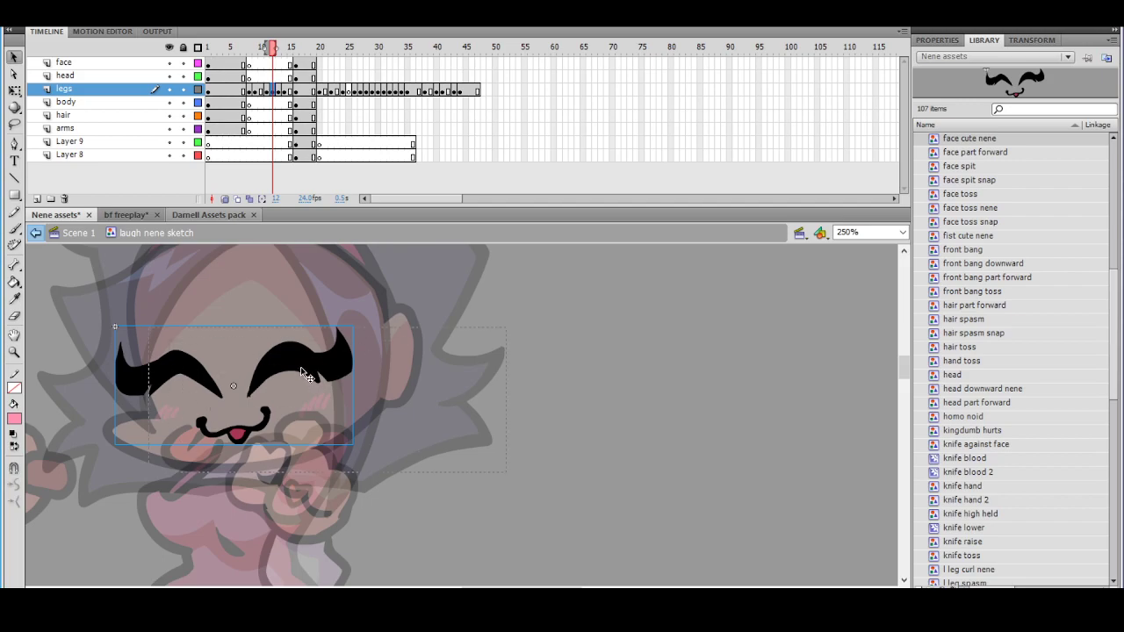
double_click(301, 374)
click(15, 213)
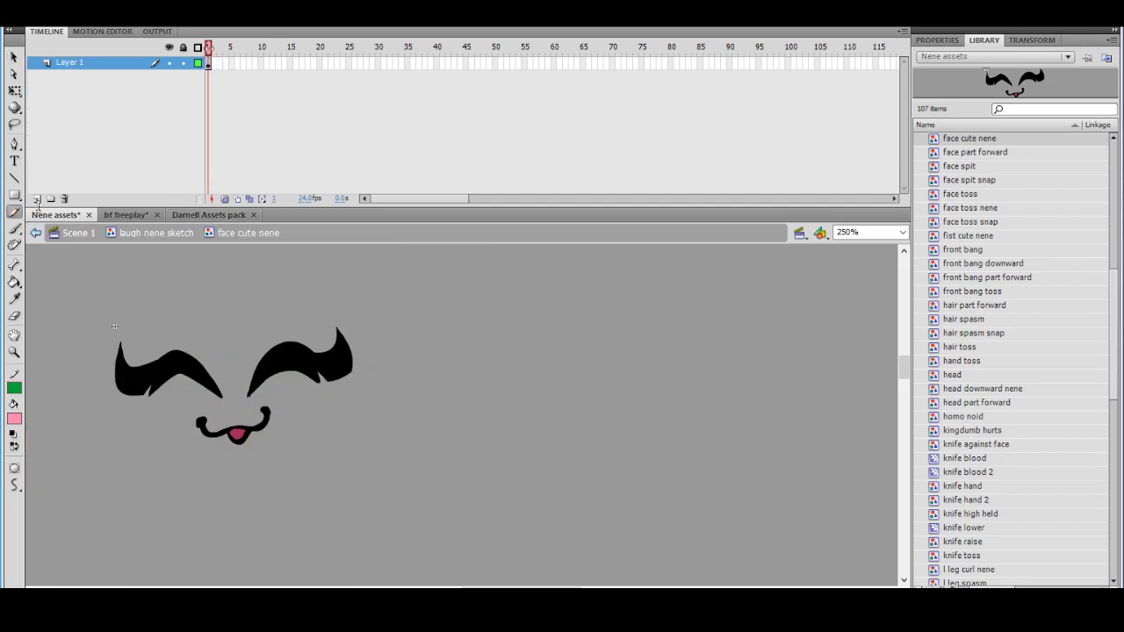
ctrl+click(276, 426)
drag(323, 449, 368, 447)
mouse_move(183, 413)
mouse_down()
mouse_move(267, 321)
mouse_move(266, 400)
mouse_move(333, 358)
mouse_move(318, 394)
mouse_move(400, 356)
mouse_up()
mouse_move(253, 314)
mouse_down()
mouse_move(279, 362)
mouse_move(341, 326)
mouse_up()
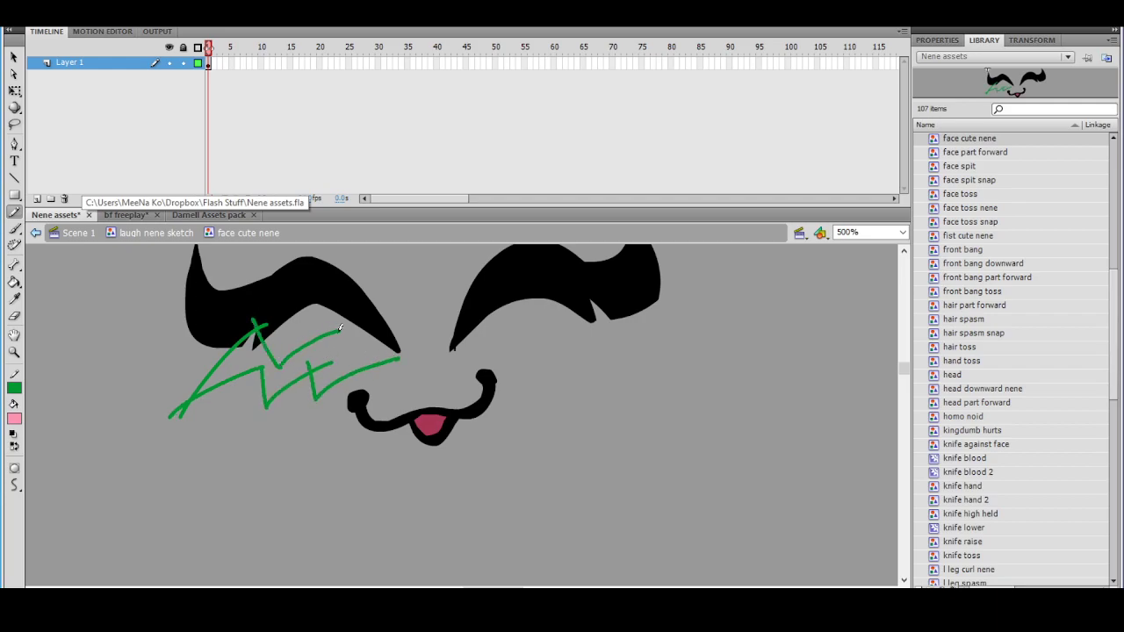
Draw a matching green zigzag blush outline under the right closed eye
drag(570, 311, 384, 355)
mouse_move(292, 418)
mouse_down()
mouse_move(351, 362)
mouse_move(353, 397)
mouse_move(451, 341)
mouse_up()
mouse_move(281, 418)
mouse_down()
mouse_move(330, 385)
mouse_move(335, 423)
mouse_move(408, 381)
mouse_move(416, 416)
mouse_move(487, 374)
mouse_up()
mouse_move(412, 342)
mouse_down()
mouse_move(423, 378)
mouse_move(495, 383)
mouse_move(459, 341)
mouse_move(568, 343)
mouse_up()
Fill both zigzag blush outlines with the sampled pink
click(16, 281)
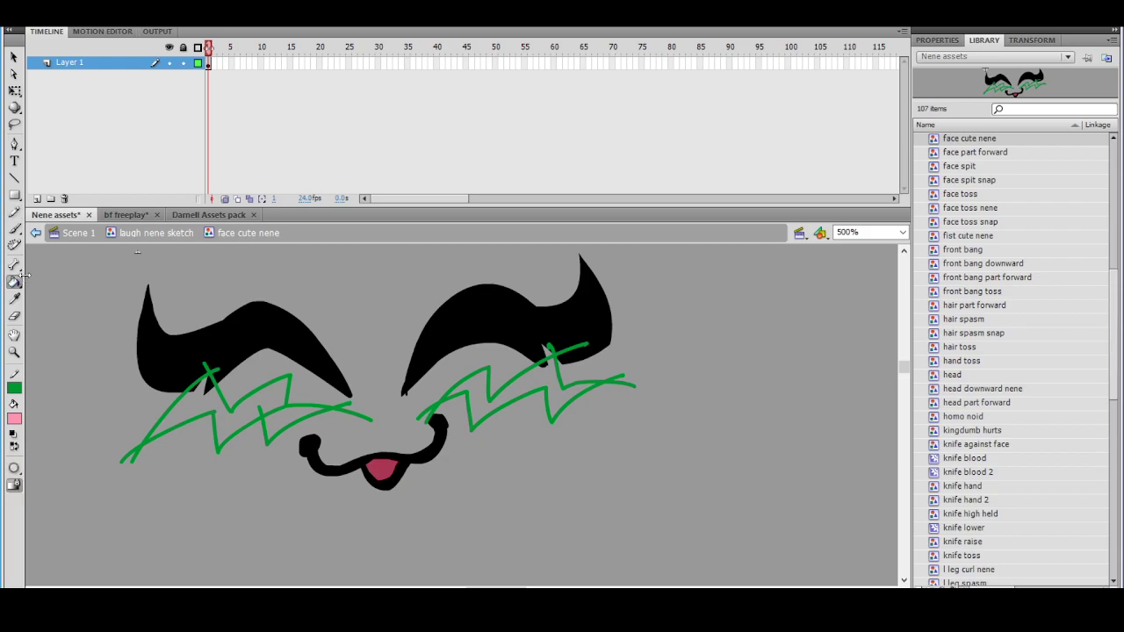
click(226, 421)
click(471, 391)
key(ctrl+minus)
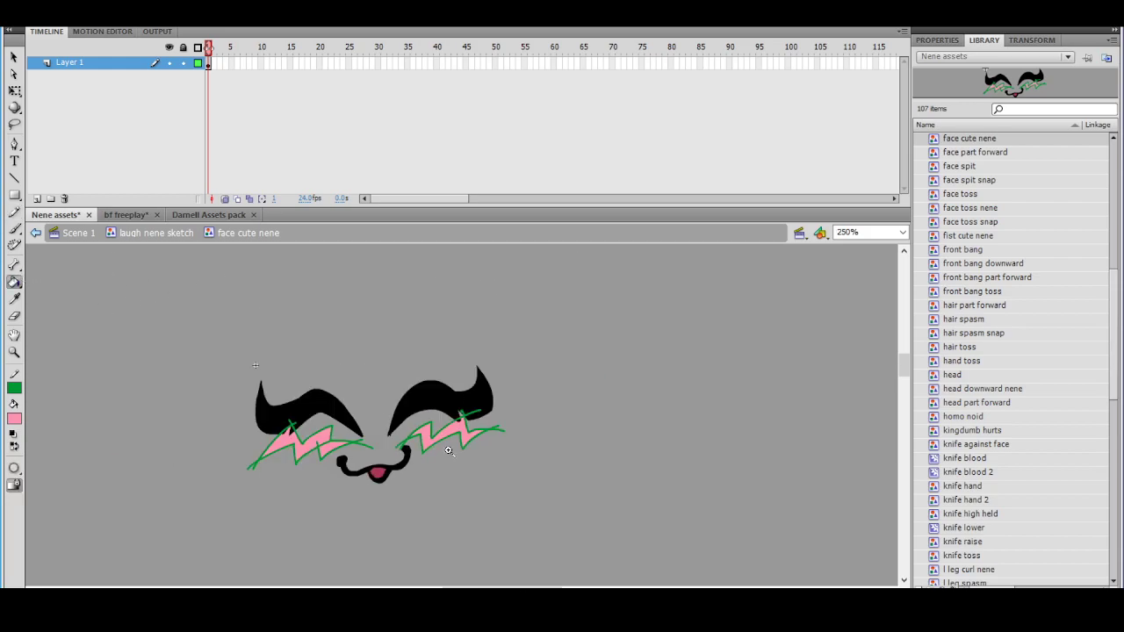
Remove the green strokes from both blush marks and return to the laugh nene sketch symbol
key(ctrl+equal)
click(14, 124)
mouse_move(350, 277)
mouse_down()
mouse_move(122, 341)
mouse_move(747, 309)
mouse_move(444, 334)
mouse_up()
click(14, 387)
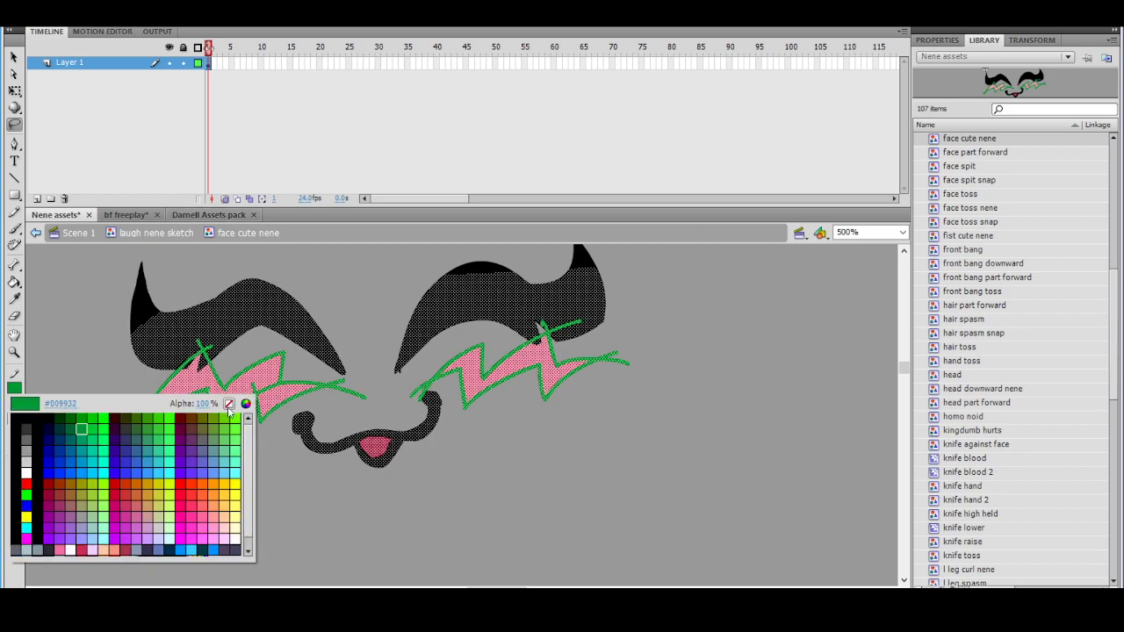
click(229, 405)
click(332, 296)
key(ctrl+minus)
drag(529, 319, 379, 272)
click(35, 232)
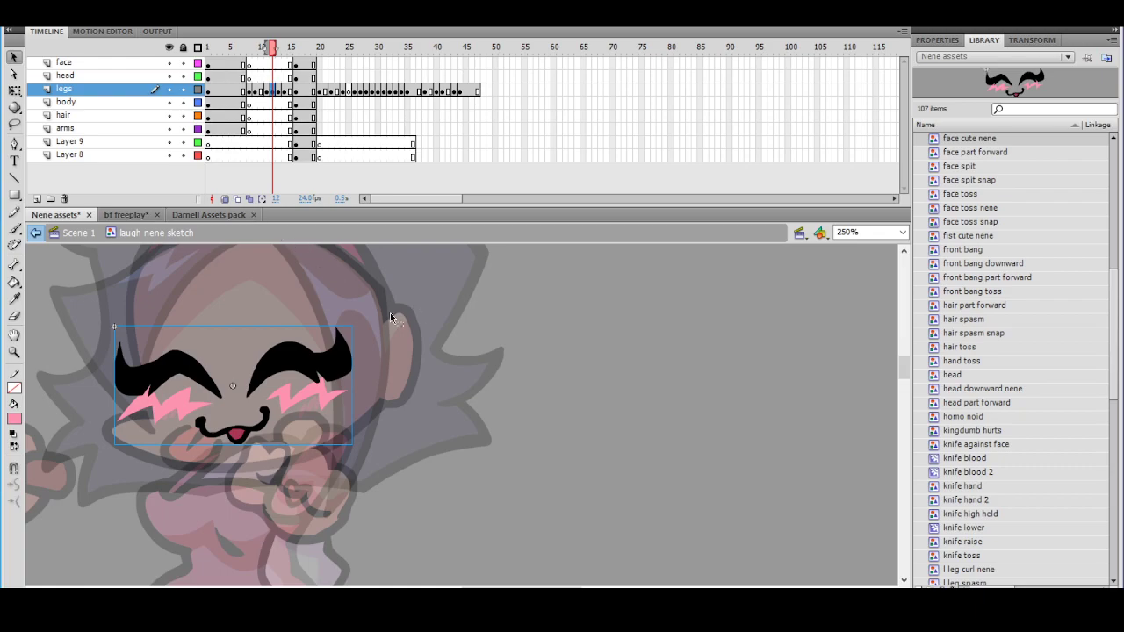
Replace the old face in frame 11 with a copy of the face cute nene symbol from frame 12
right_click(310, 362)
click(347, 177)
click(264, 91)
click(254, 91)
click(278, 91)
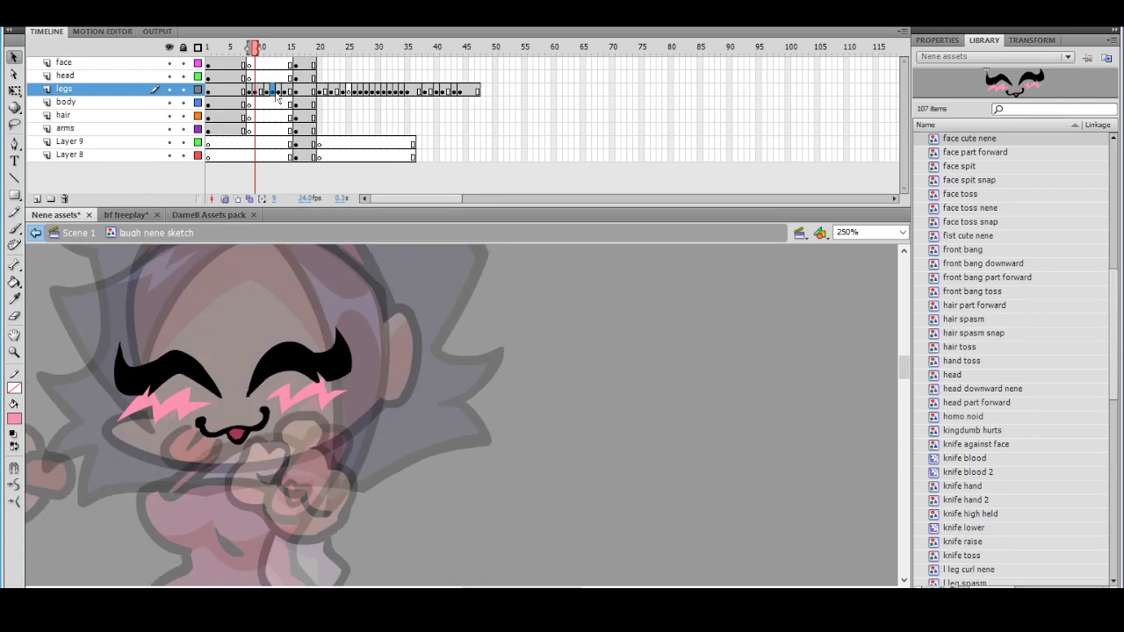
click(274, 92)
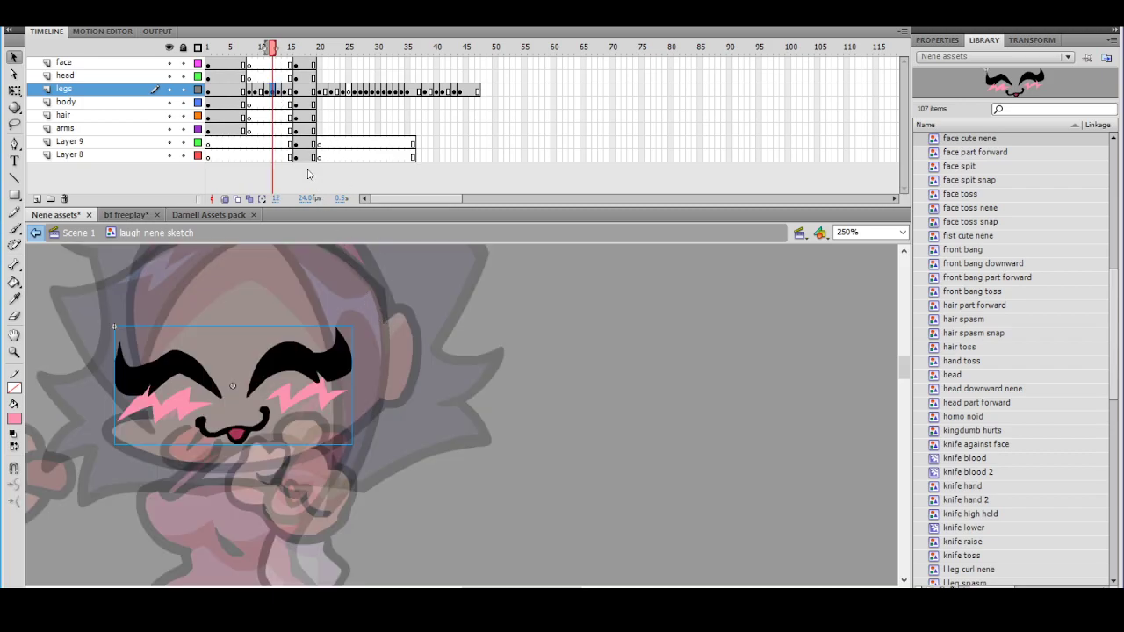
key(comma)
click(462, 330)
click(324, 397)
key(Delete)
right_click(573, 302)
click(615, 359)
ctrl+shift+click(451, 394)
drag(449, 419, 380, 390)
ctrl+click(410, 401)
click(367, 383)
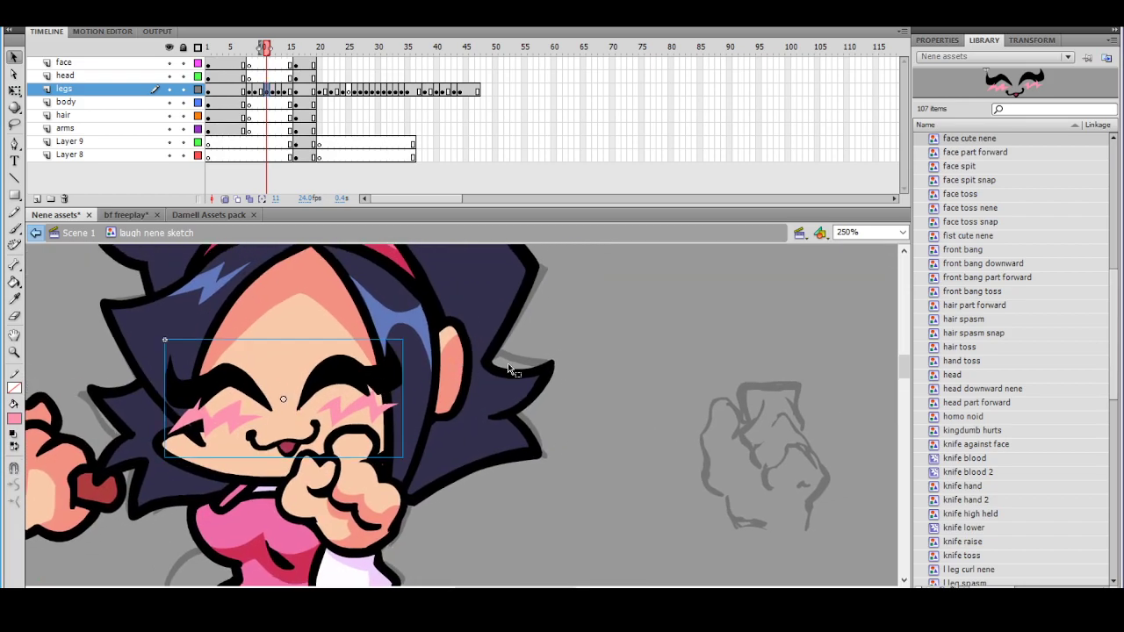
click(544, 338)
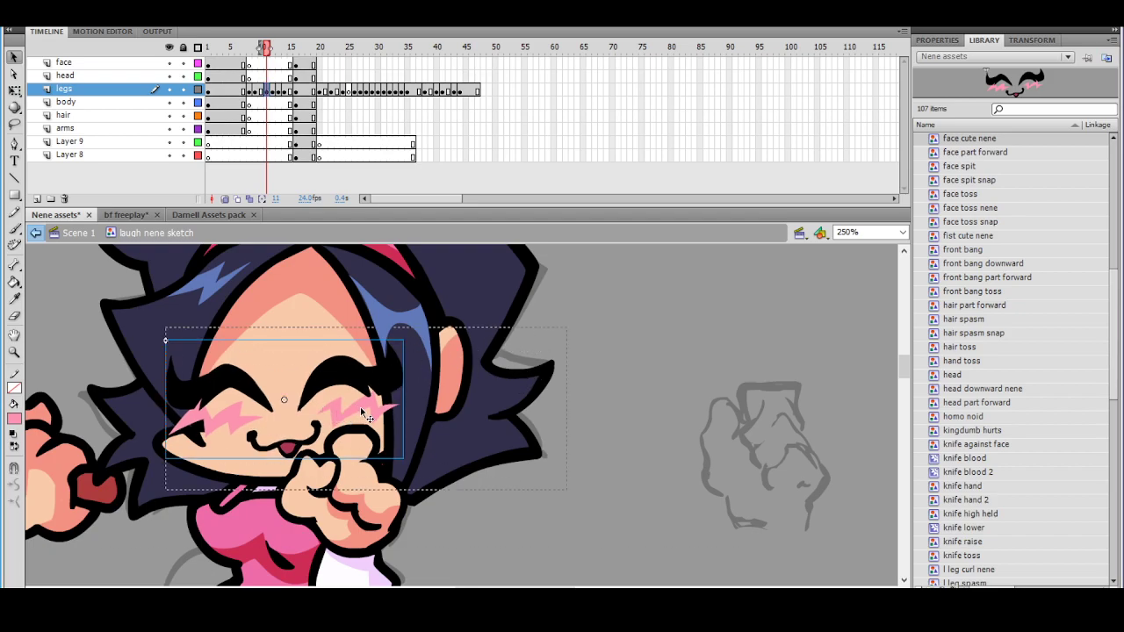
Open the face cute nene symbol, show its layer as outlines, and draw a green cut line along the face edge across the left blush
double_click(360, 406)
key(ctrl+=)
drag(363, 401, 272, 385)
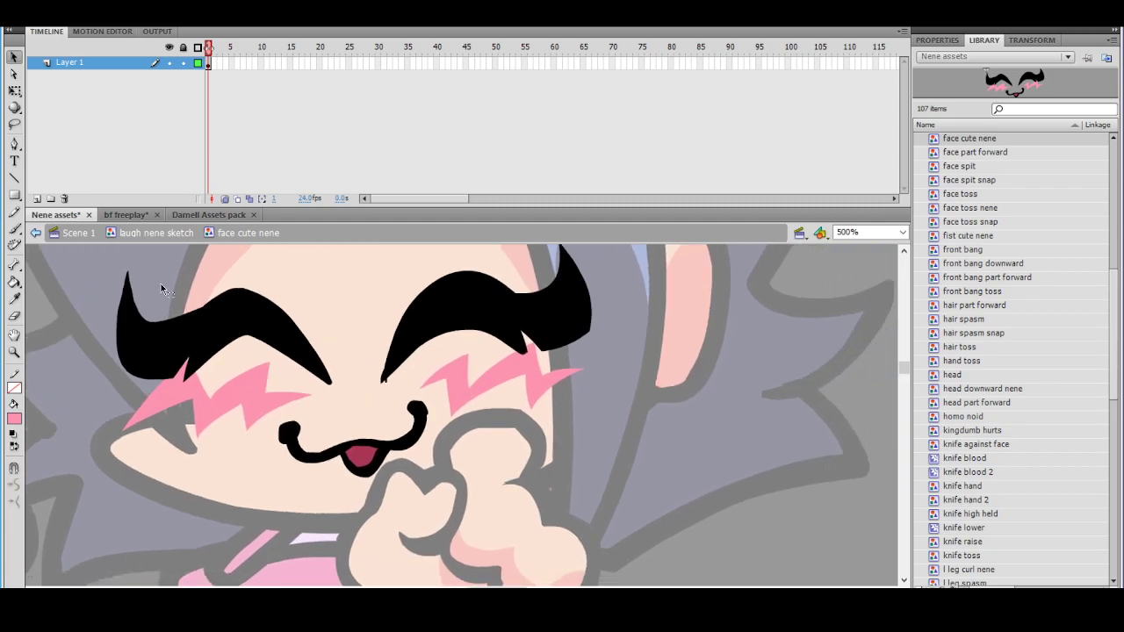
click(14, 212)
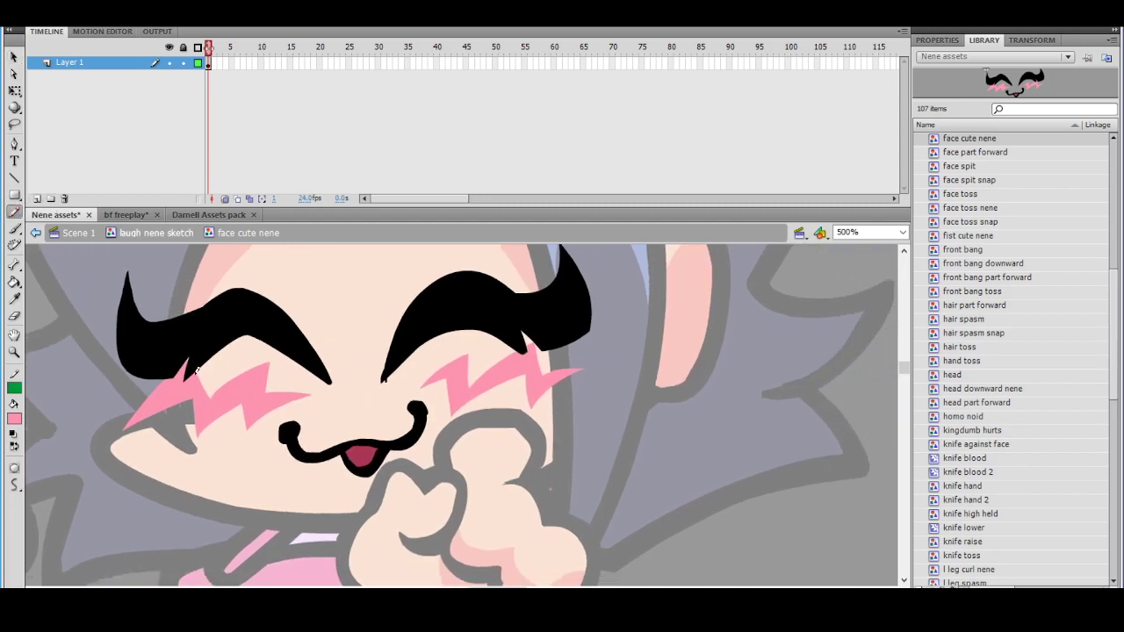
click(197, 62)
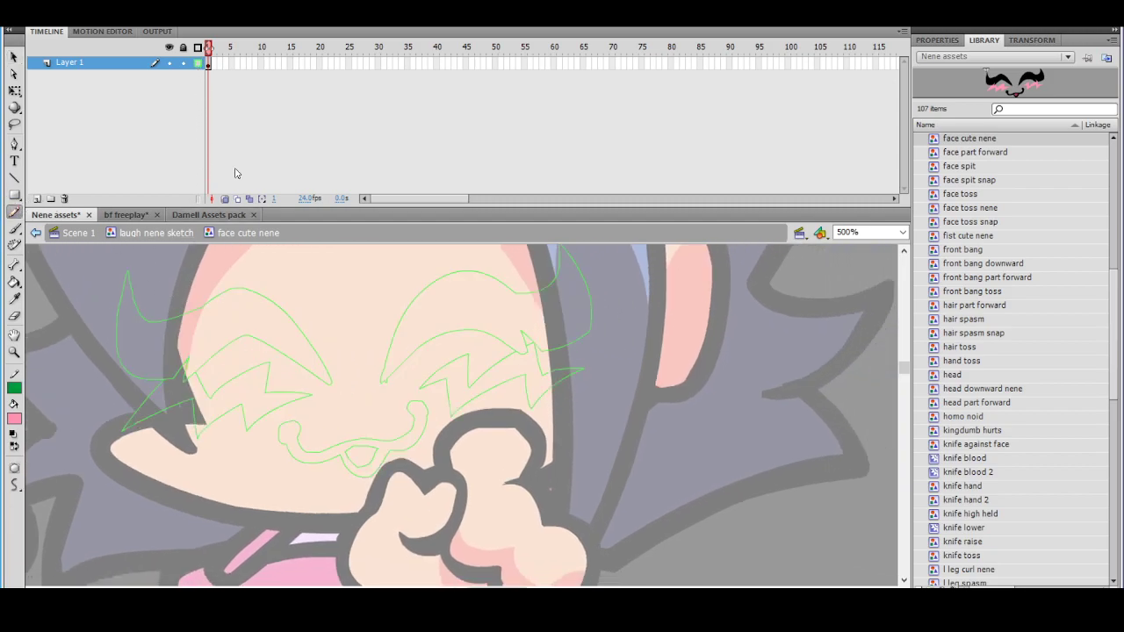
key(ctrl+=)
drag(127, 308, 189, 436)
key(ctrl+z)
drag(120, 291, 192, 452)
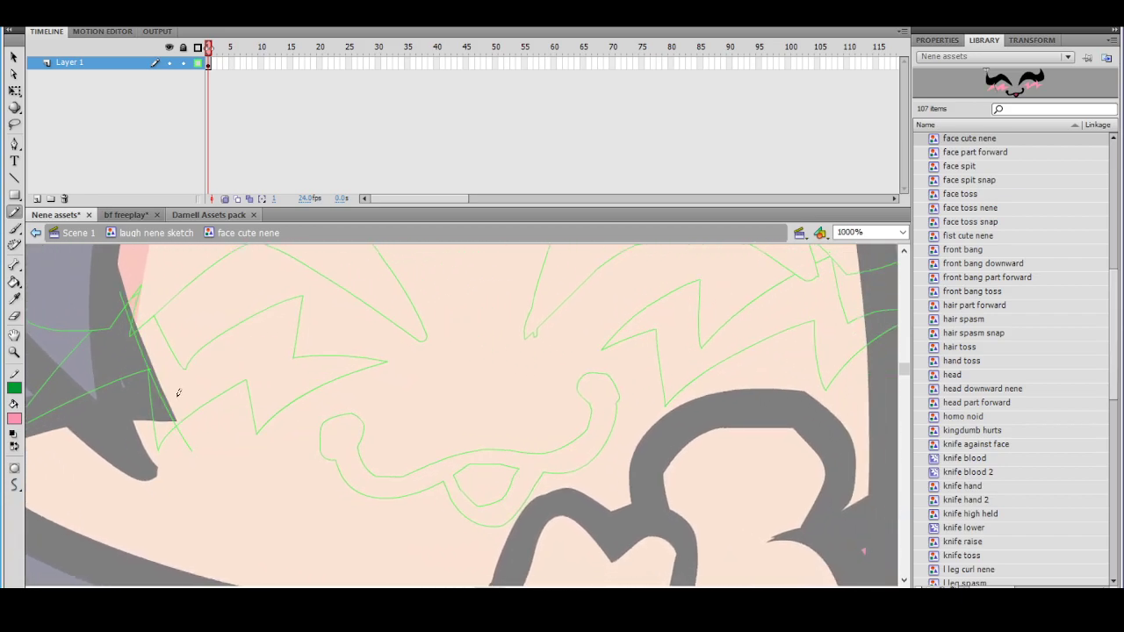
Draw a horizontal green cut line across the bottom tip of the left blush
drag(102, 418, 200, 430)
key(ctrl+z)
drag(81, 423, 213, 429)
key(ctrl+z)
drag(86, 421, 225, 419)
scroll(266, 372, up, 2)
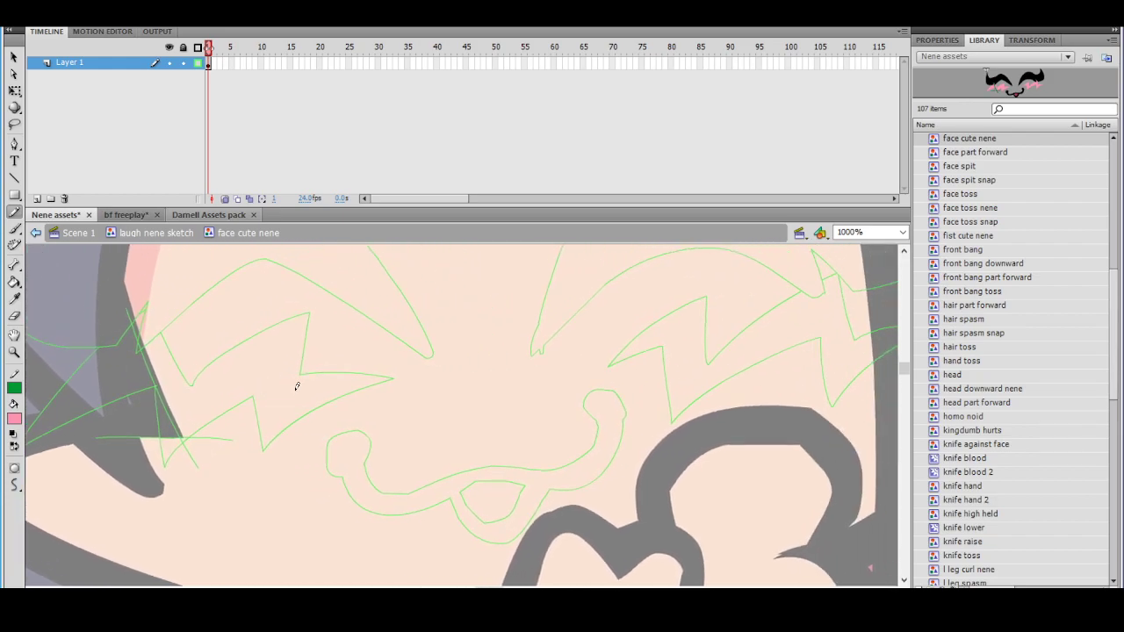
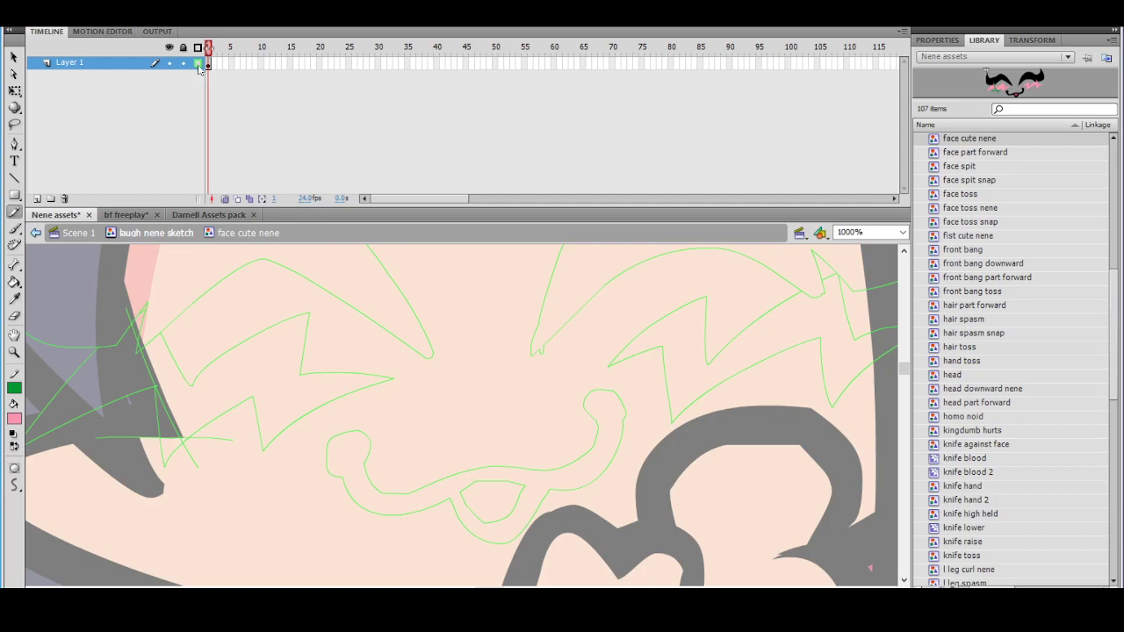
Restore the layer's full-colour display and delete the part of the left blush lying outside the face edge
click(198, 63)
click(14, 57)
click(113, 364)
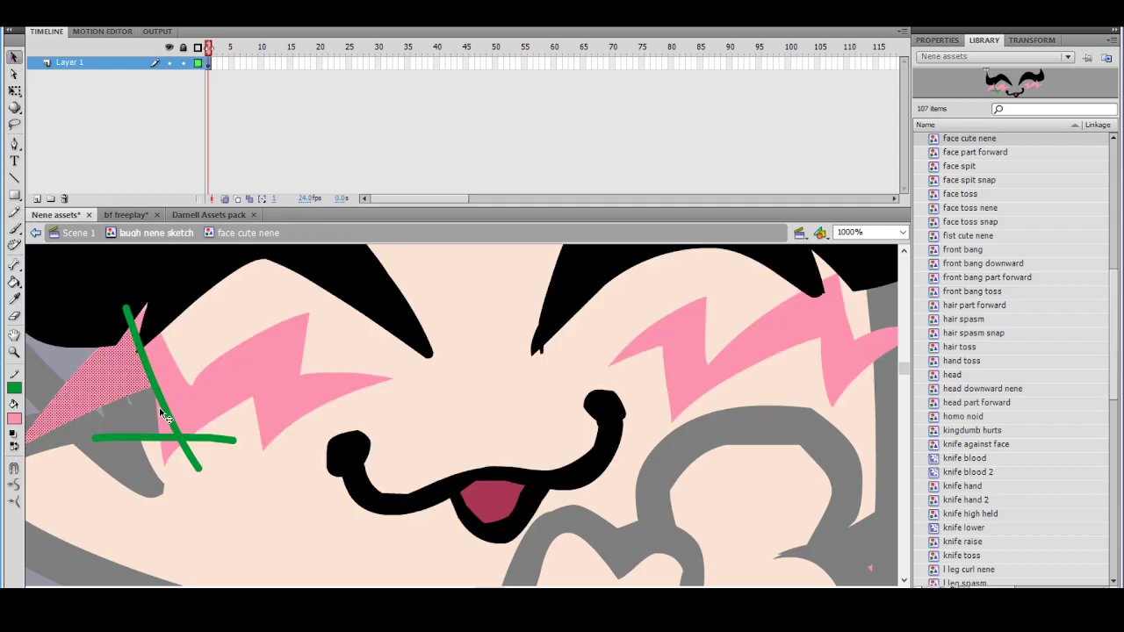
key(Delete)
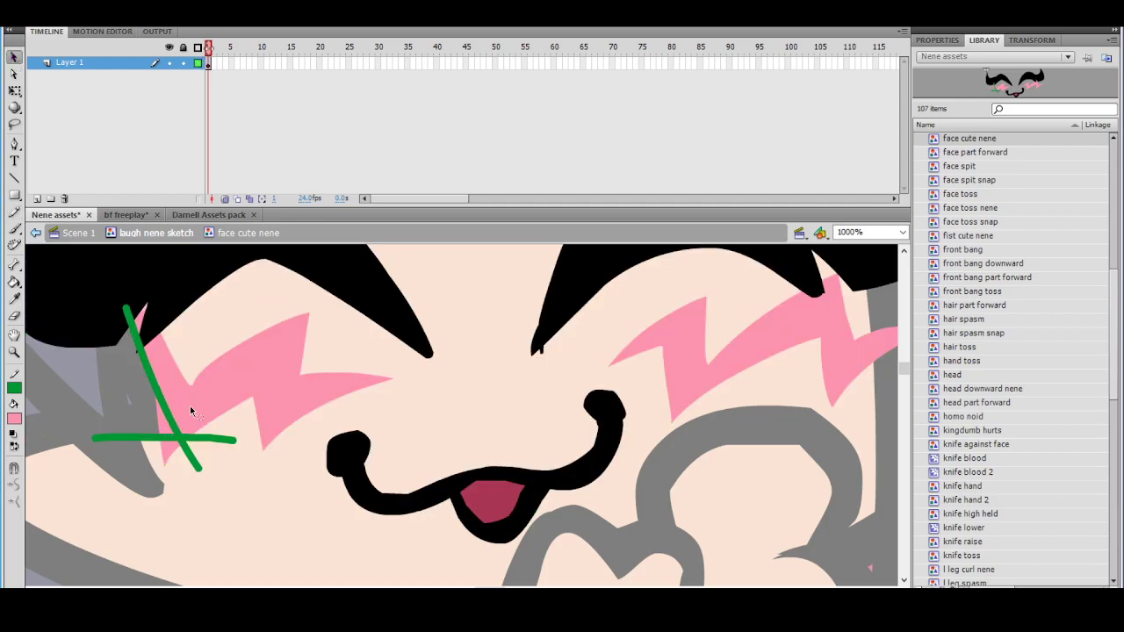
Draw a green cut line along the right face edge and delete the blush tip beyond it
ctrl+alt+click(432, 385)
drag(519, 353, 313, 356)
ctrl+click(504, 403)
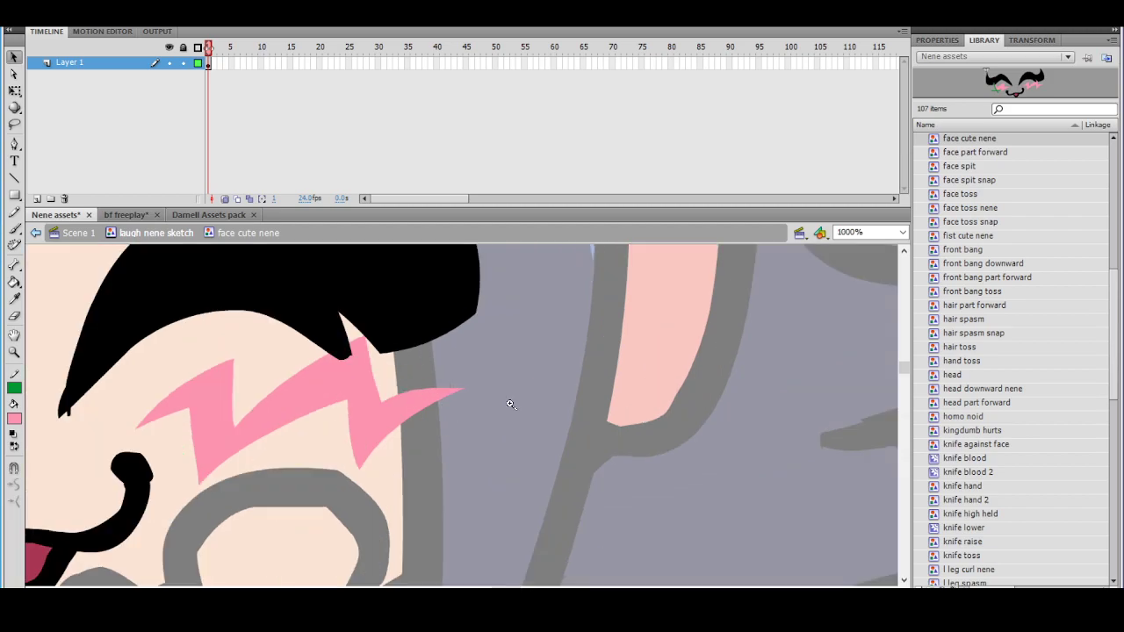
drag(509, 404, 417, 390)
click(14, 212)
drag(304, 342, 316, 472)
key(v)
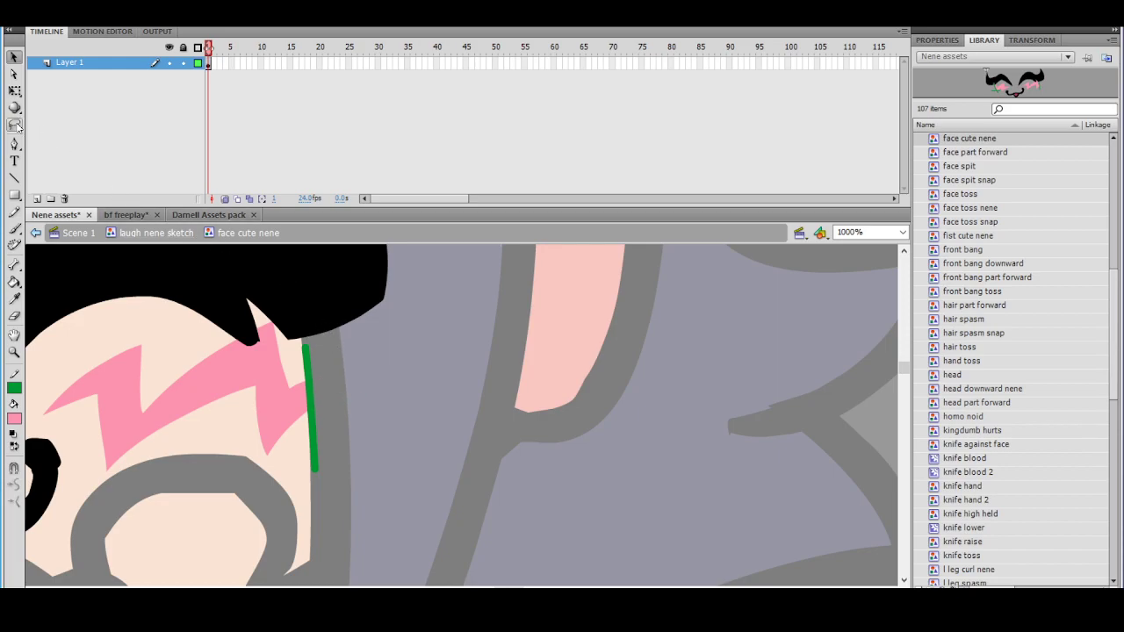
Remove the green cut strokes from both blush marks and return to the laugh nene sketch symbol
click(15, 125)
mouse_move(381, 384)
mouse_down()
mouse_move(419, 389)
mouse_move(386, 386)
mouse_up()
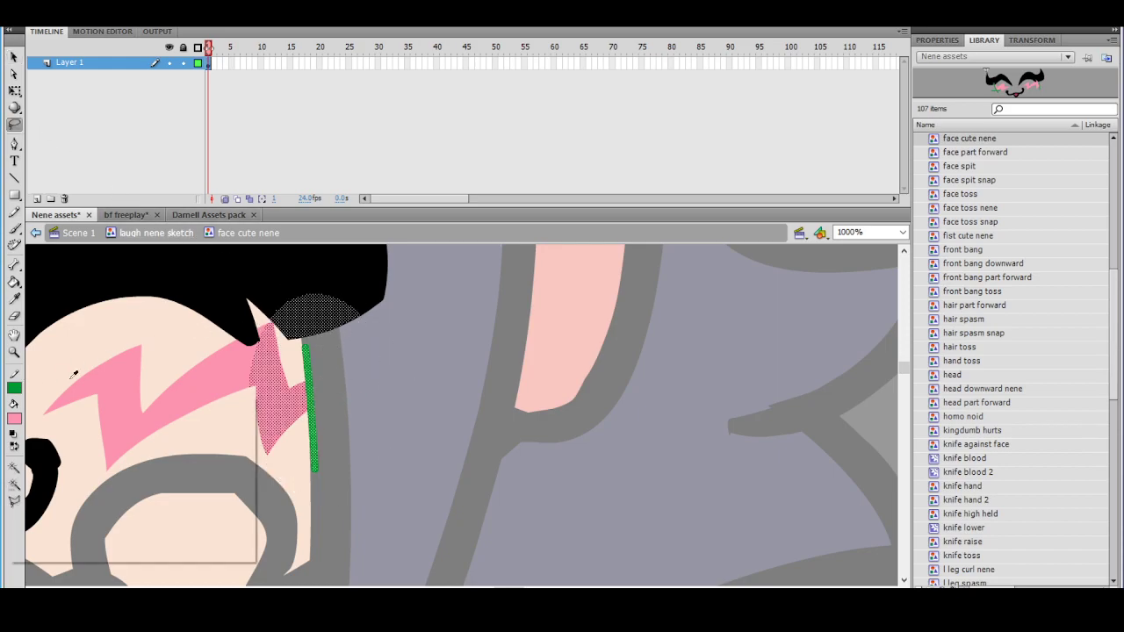
click(224, 404)
click(309, 364)
ctrl+shift+click(355, 385)
ctrl+shift+click(382, 401)
drag(412, 404, 348, 385)
mouse_move(267, 339)
mouse_down()
mouse_move(293, 376)
mouse_move(284, 350)
mouse_up()
click(15, 389)
click(224, 404)
click(267, 250)
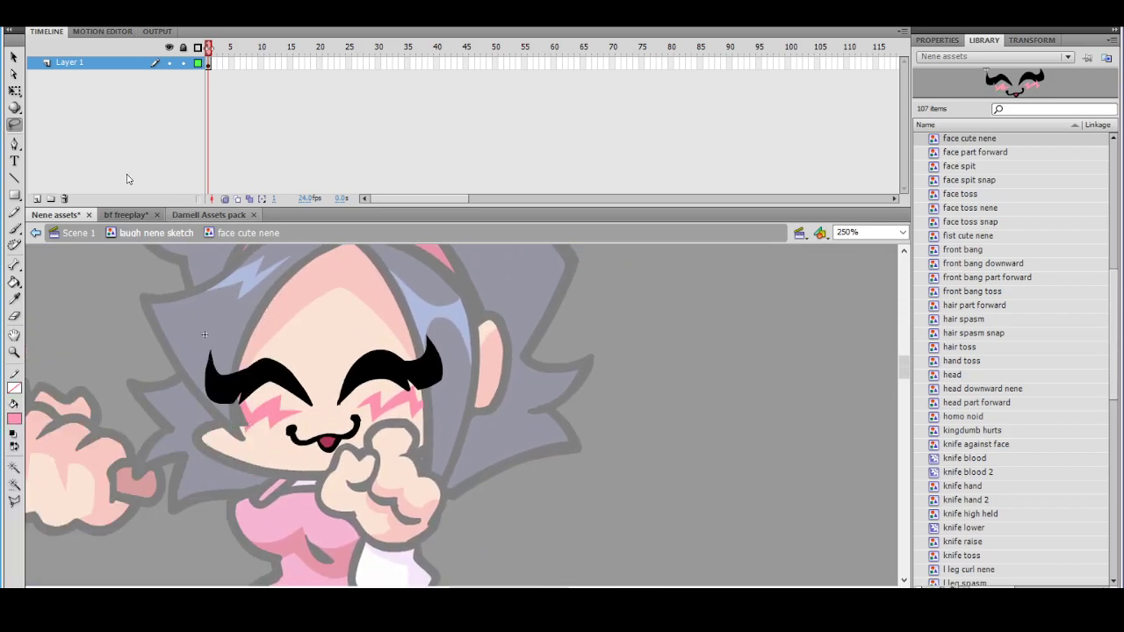
click(35, 232)
scroll(445, 440, up, 3)
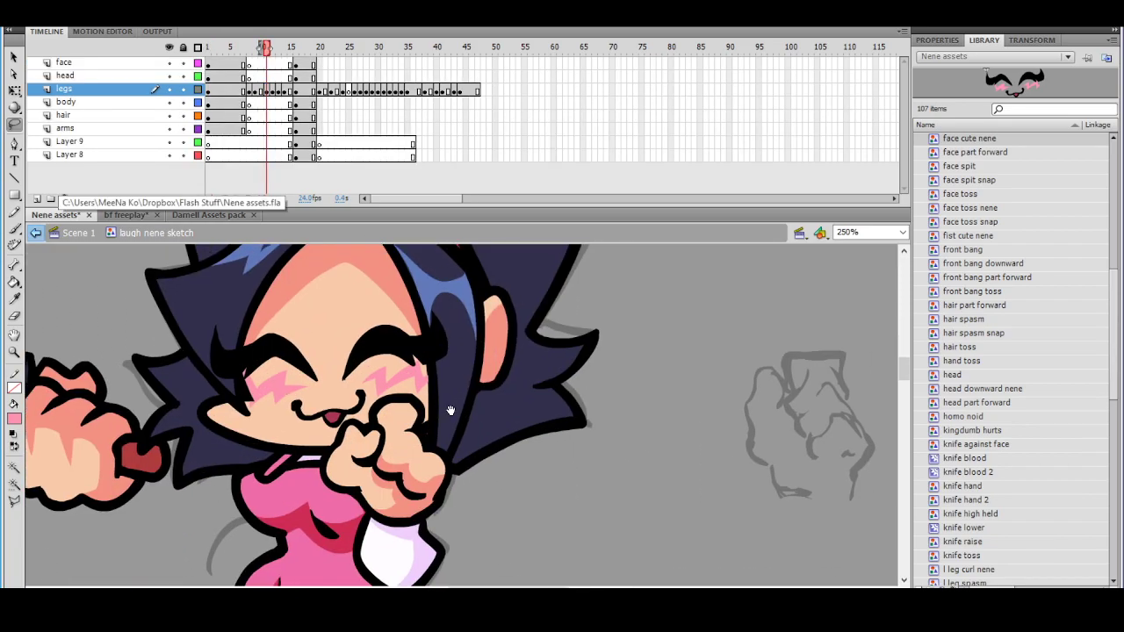
scroll(449, 410, down, 3)
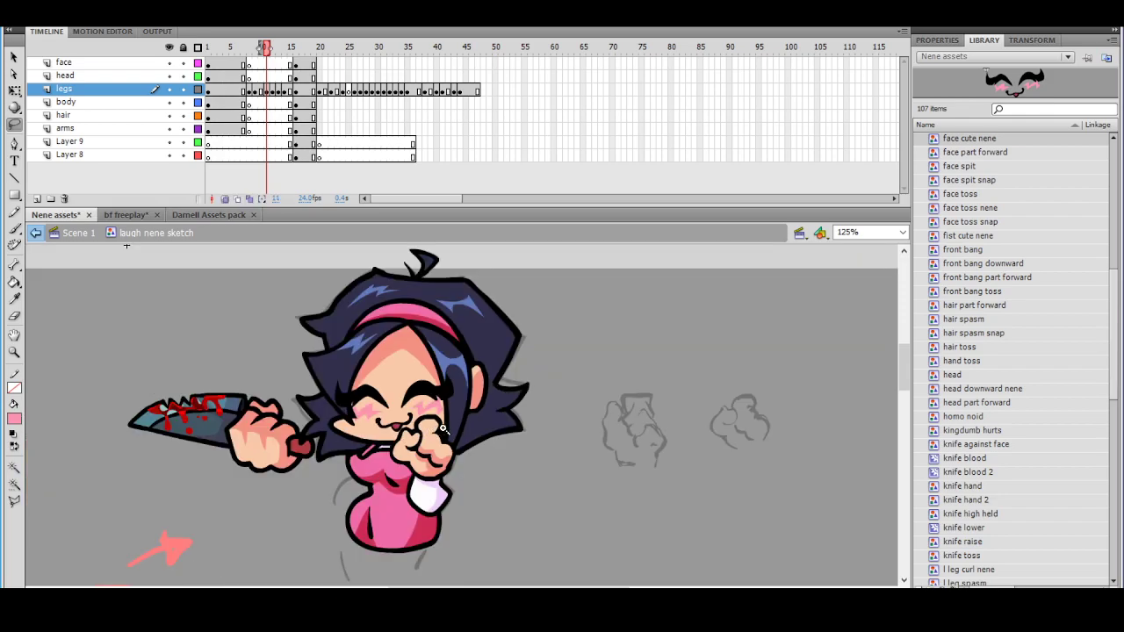
scroll(443, 428, up, 5)
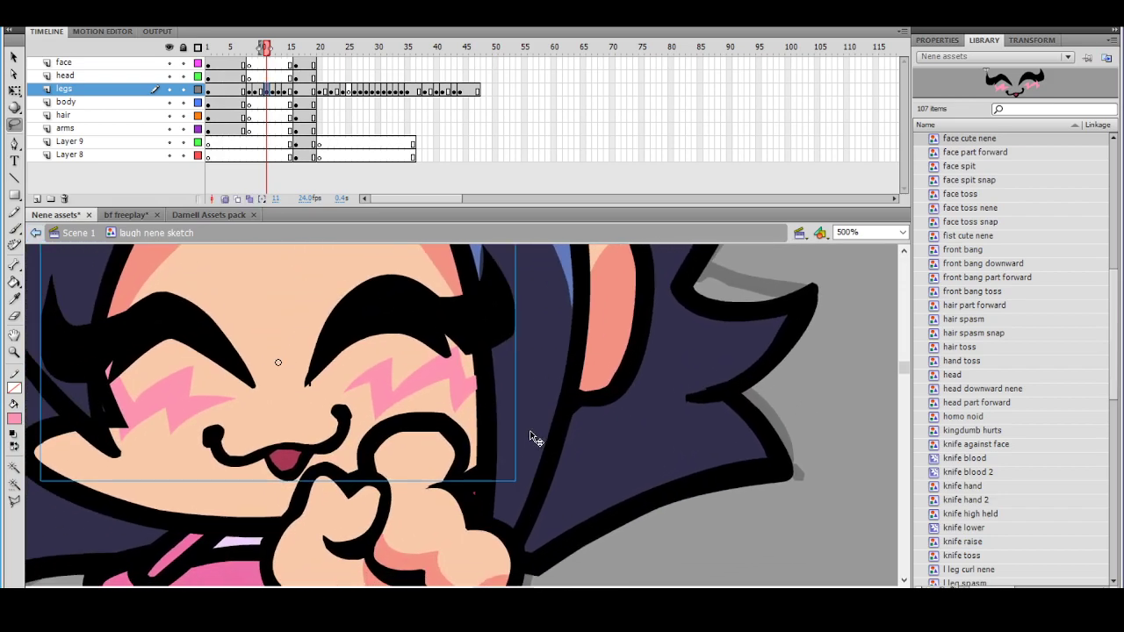
Undo the blush trimming, the face replacement in frame 11 and the earlier removal of the green blush strokes
key(ctrl+z)
key(ctrl+z)
key(ctrl+z)
key(ctrl+z)
key(ctrl+z)
key(ctrl+z)
key(ctrl+z)
key(ctrl+z)
key(ctrl+z)
key(ctrl+z)
key(ctrl+z)
key(ctrl+z)
key(ctrl+z)
key(ctrl+z)
key(ctrl+z)
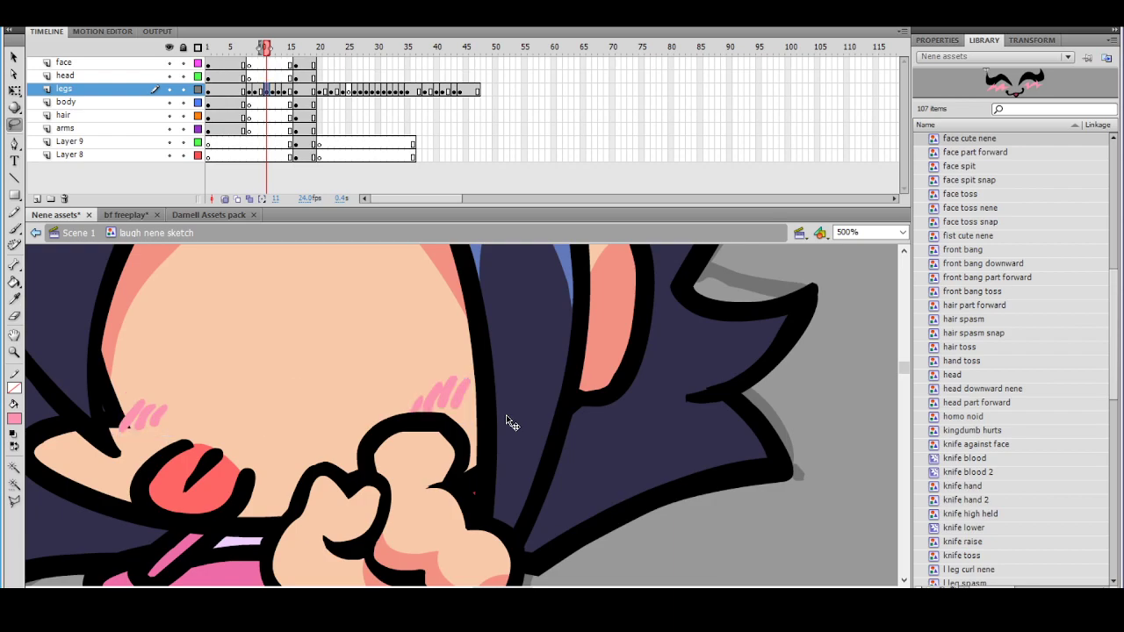
key(ctrl+z)
key(ctrl+z)
key(ctrl+z)
key(ctrl+z)
key(ctrl+z)
key(ctrl+z)
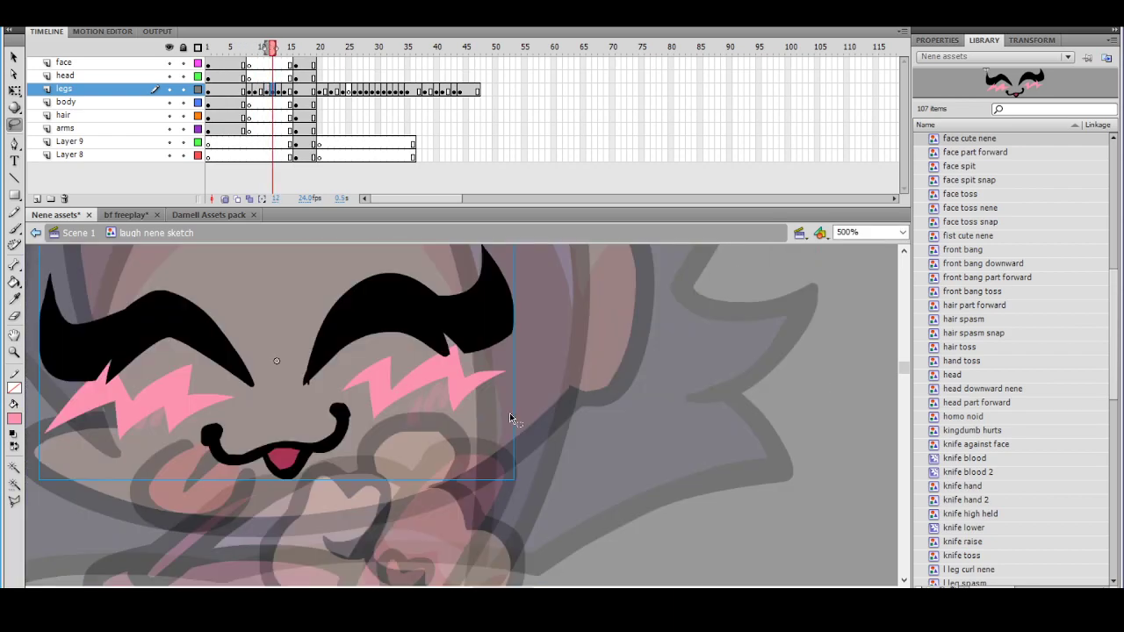
Copy all artwork inside the face cute nene symbol and add a new layer above Layer 1
double_click(510, 412)
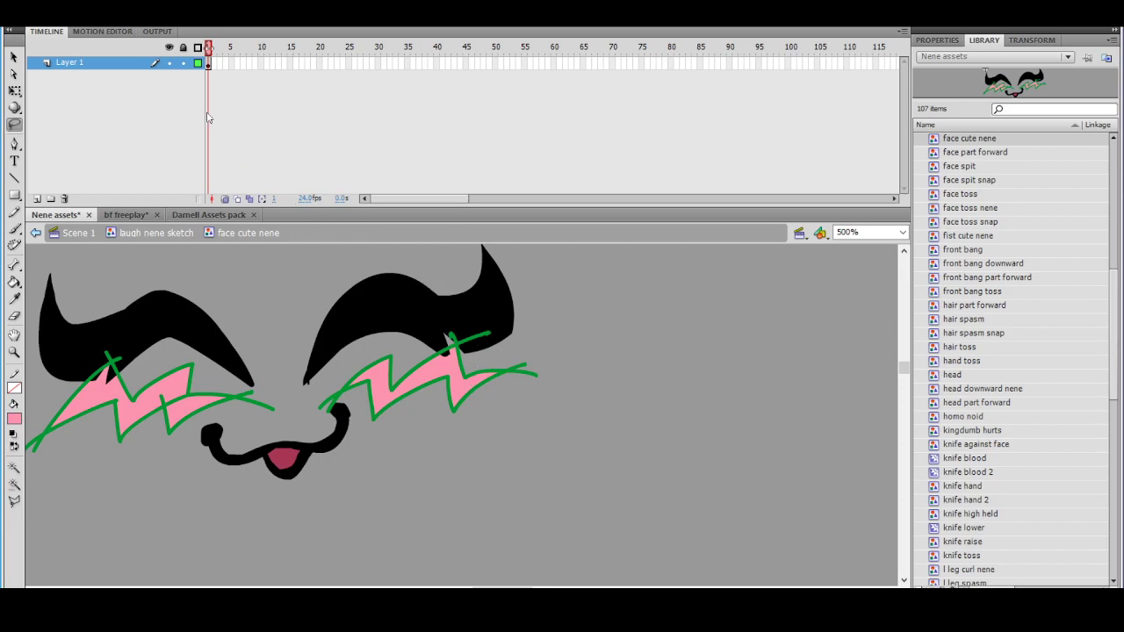
click(206, 63)
key(q)
right_click(152, 323)
click(199, 332)
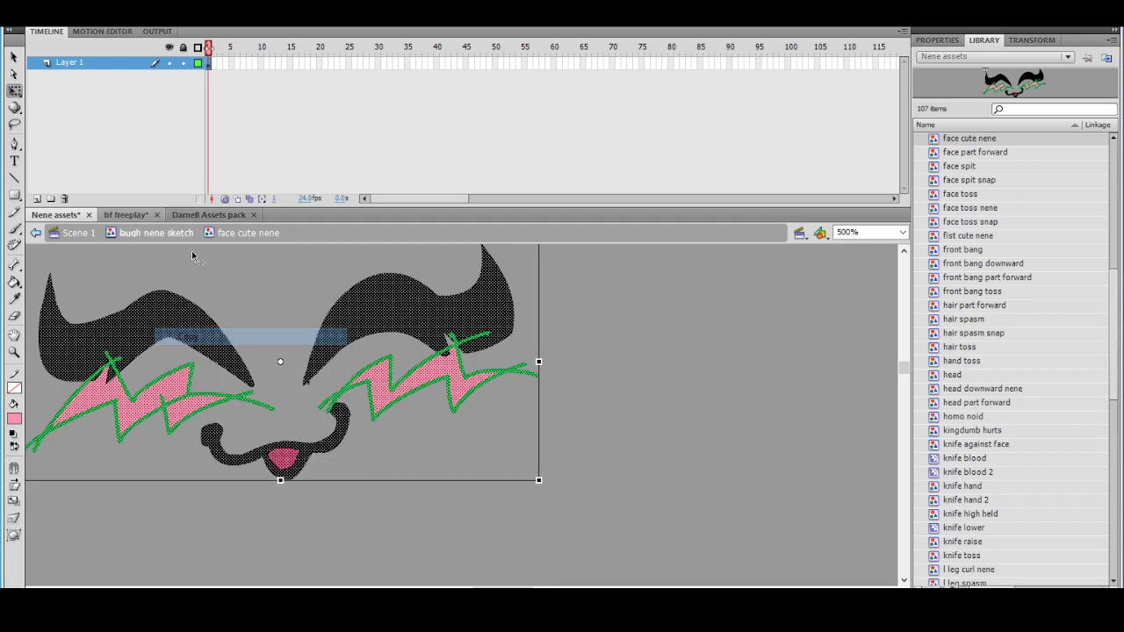
key(ctrl+shift+a)
click(37, 199)
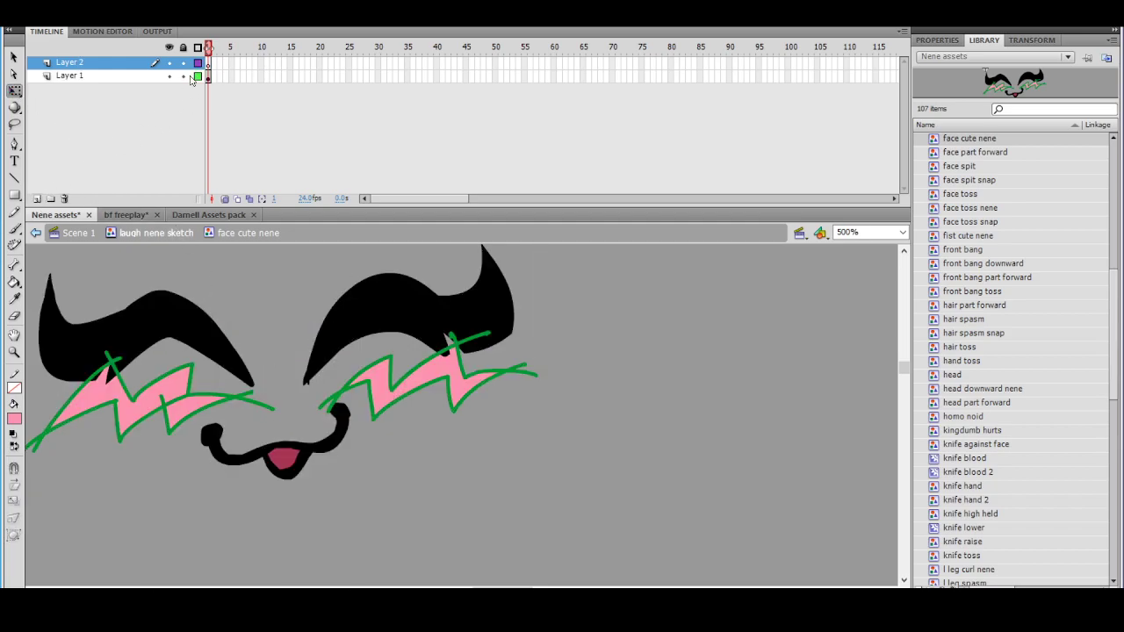
Paste the copied face in place on Layer 2, hide and lock that layer, and make Layer 1 active
right_click(665, 310)
click(735, 361)
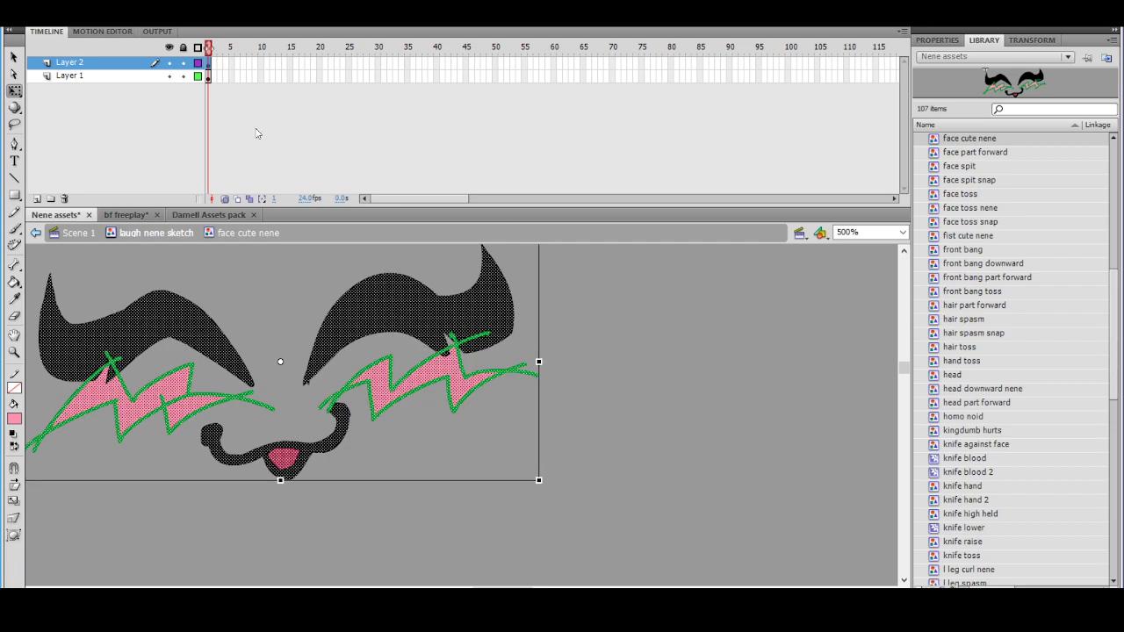
click(169, 64)
click(182, 64)
click(208, 76)
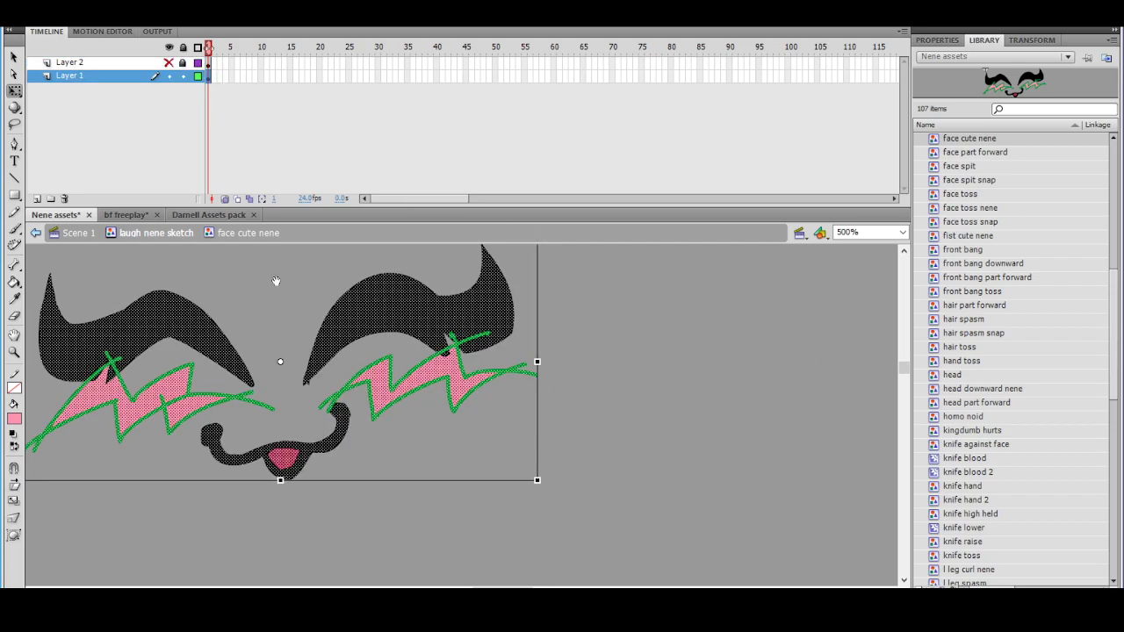
Try to remove the green strokes from all the artwork on Layer 1
drag(86, 347, 171, 364)
click(14, 388)
click(228, 404)
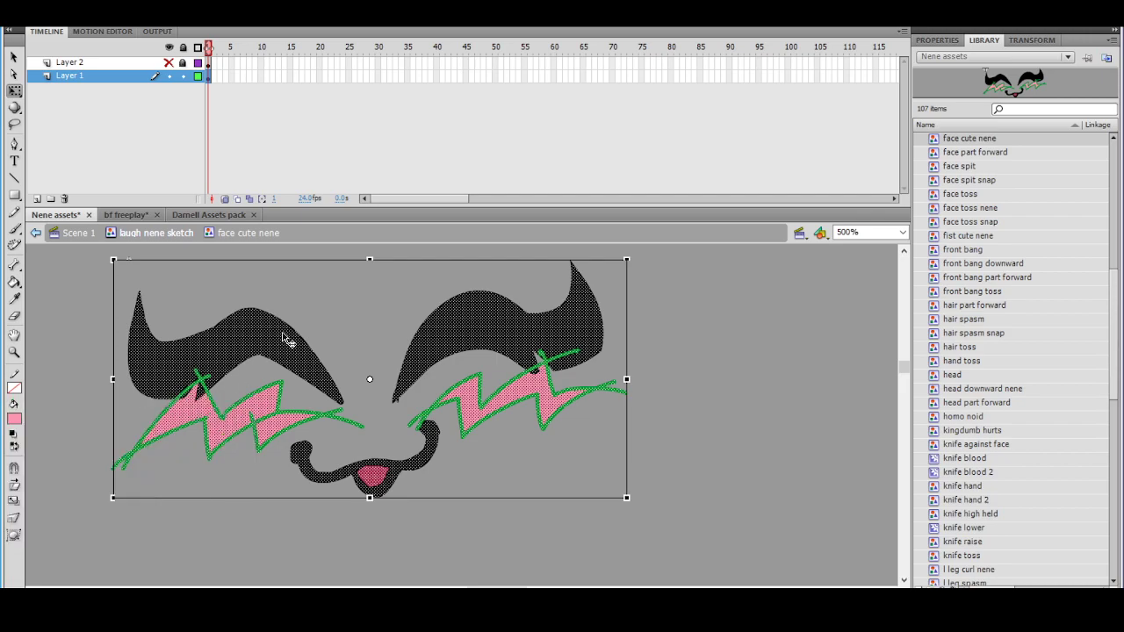
click(361, 331)
drag(361, 332, 311, 333)
key(ctrl+a)
click(280, 336)
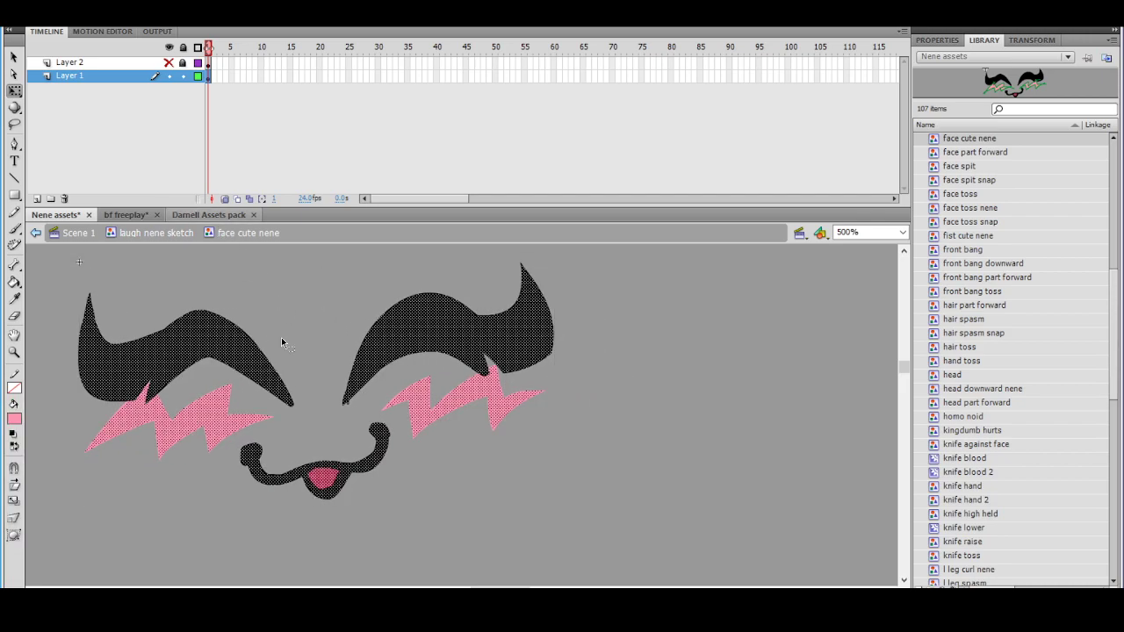
key(ctrl+z)
Fill the black gaps at the peaks of the blush outlines on Layer 1 with pink
click(26, 306)
click(15, 283)
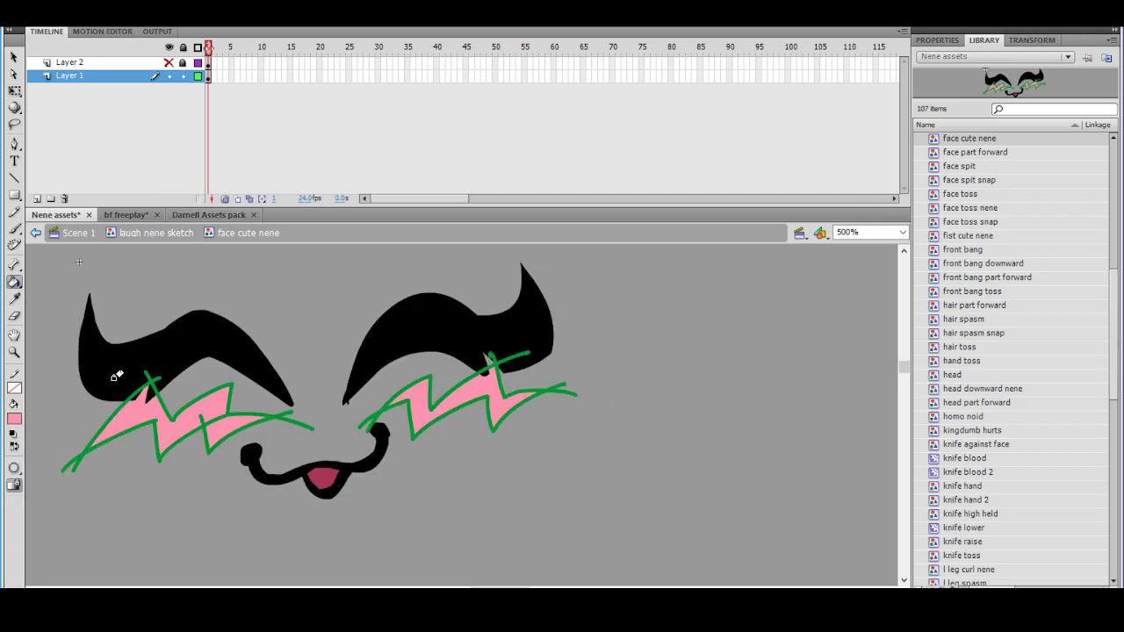
click(148, 395)
mouse_move(512, 325)
mouse_down()
mouse_move(487, 326)
mouse_move(510, 331)
mouse_up()
key(l)
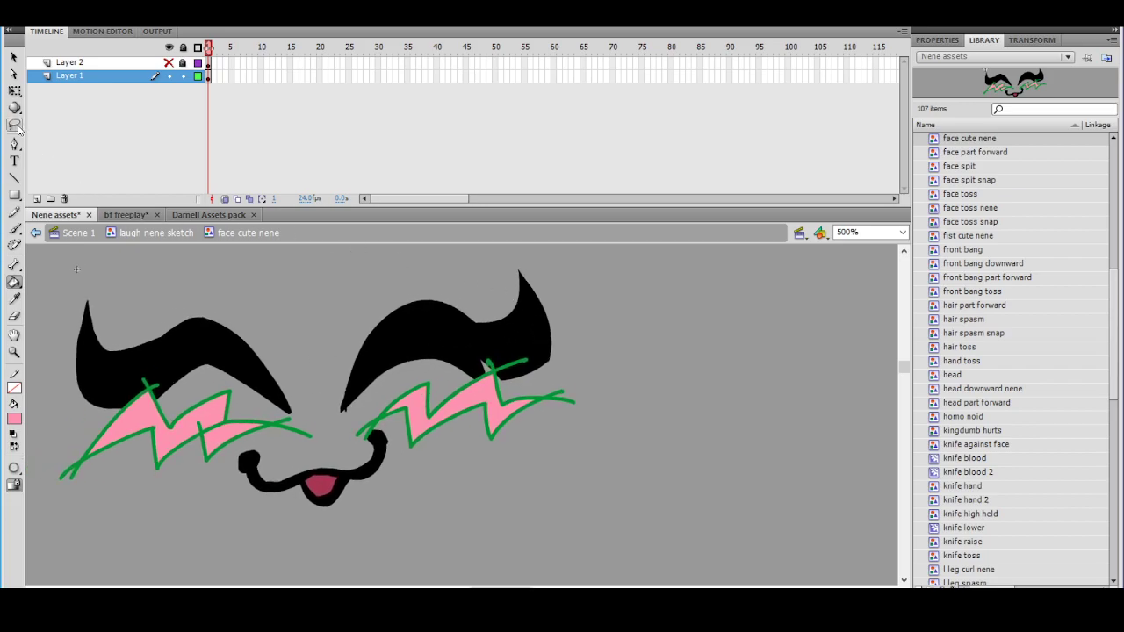
Select all the face artwork on Layer 1 and set its stroke colour to none
key(ctrl+minus)
mouse_move(541, 359)
mouse_down()
mouse_move(175, 427)
mouse_move(449, 305)
mouse_up()
click(17, 389)
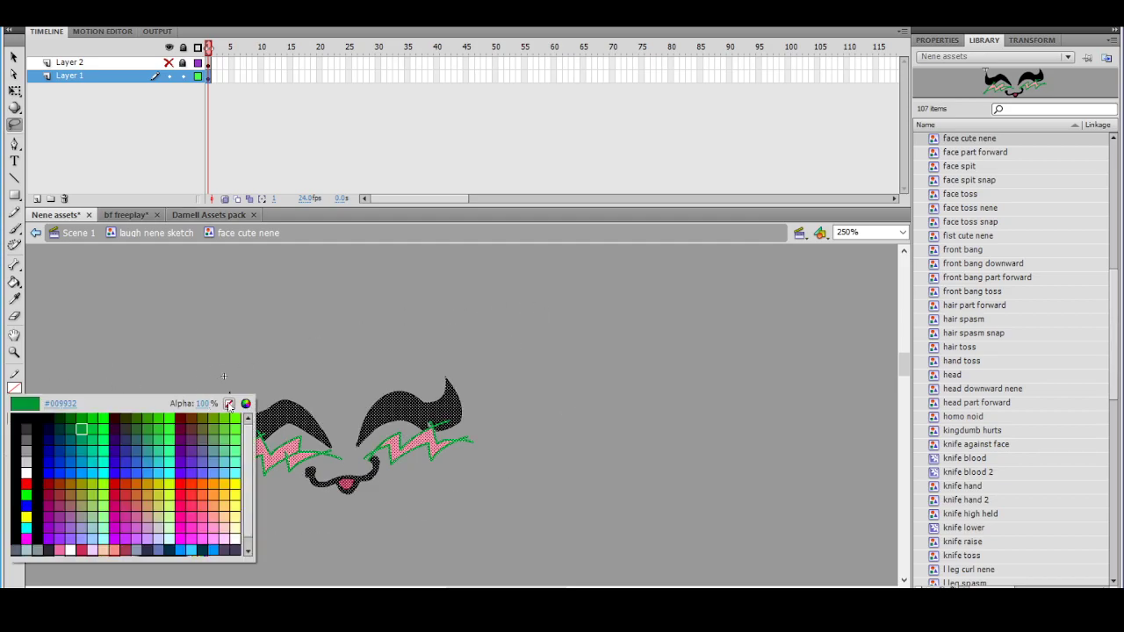
click(228, 404)
click(343, 382)
ctrl+click(402, 405)
drag(442, 417, 439, 361)
key(v)
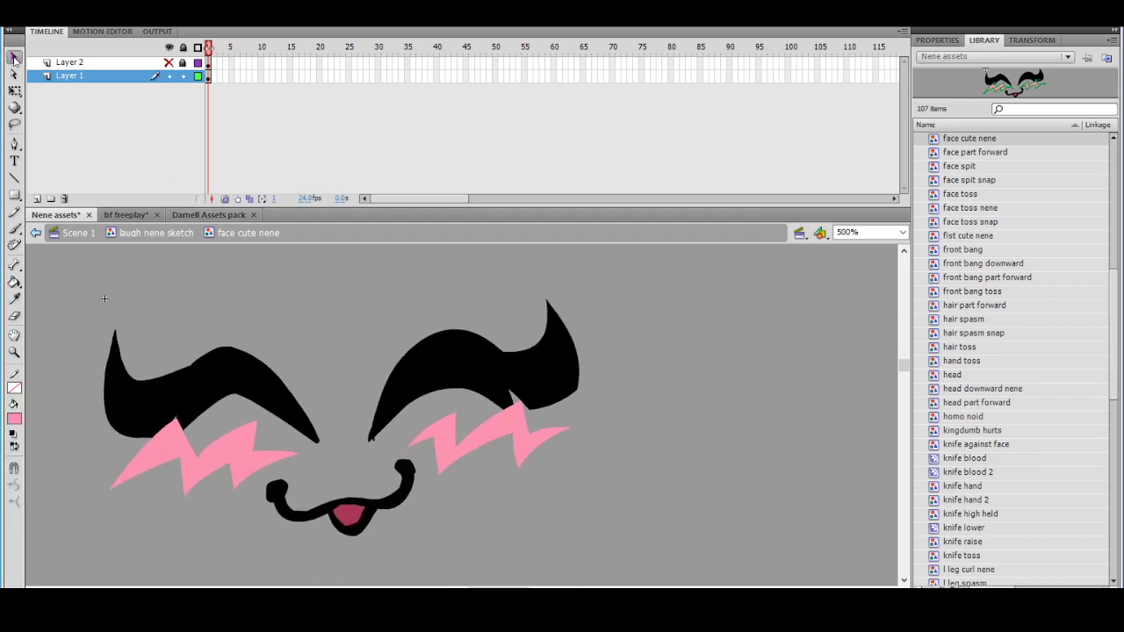
Delete both closed eyes and the mouth with its tongue from Layer 1, keeping only the blush marks
click(237, 391)
key(Delete)
click(464, 349)
key(Delete)
click(405, 501)
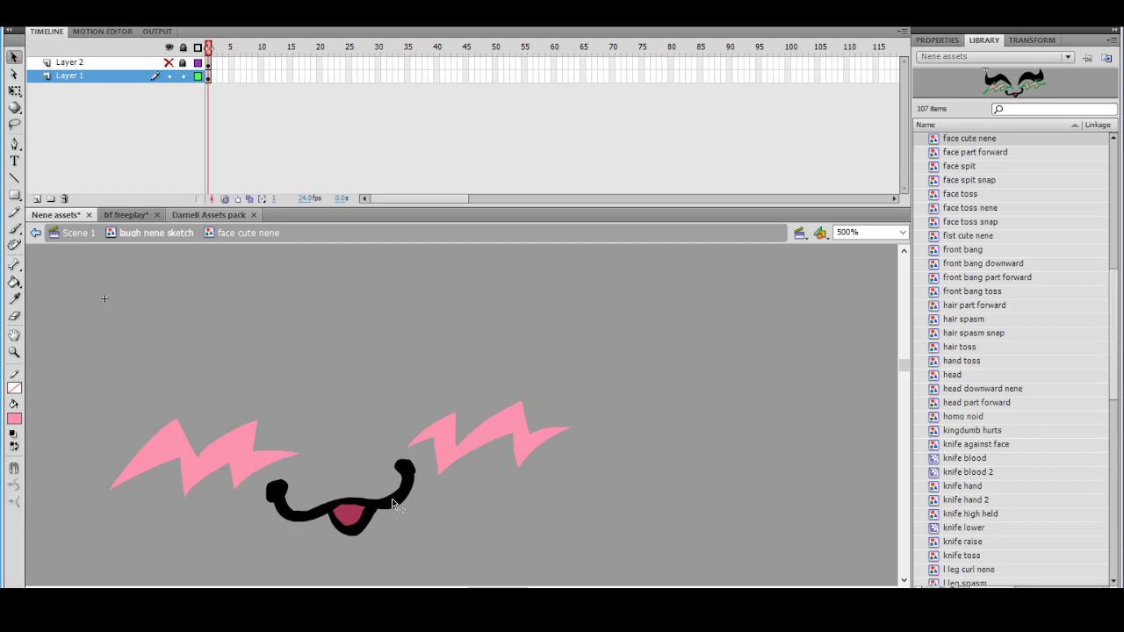
key(Delete)
click(364, 518)
key(Delete)
Show and unlock Layer 2 with its copy of the face, and hide Layer 1
click(169, 62)
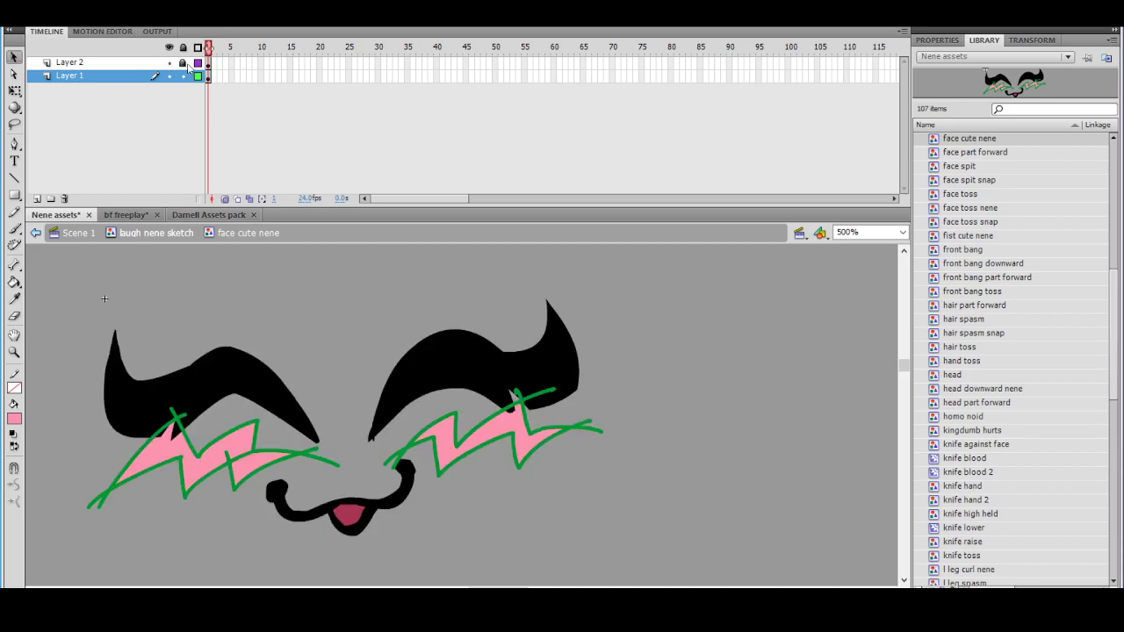
click(169, 77)
alt+click(358, 336)
mouse_move(360, 376)
mouse_down()
mouse_move(705, 586)
mouse_move(688, 533)
mouse_up()
click(14, 389)
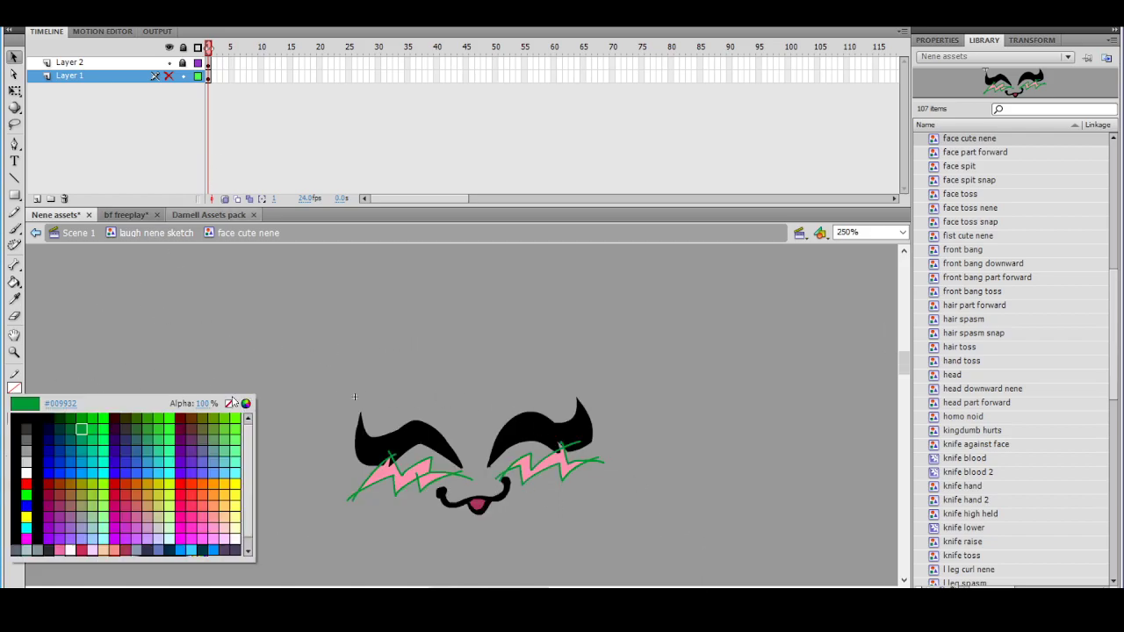
click(186, 63)
click(184, 63)
Try to clear the green strokes from all the face artwork on Layer 2
key(ctrl+a)
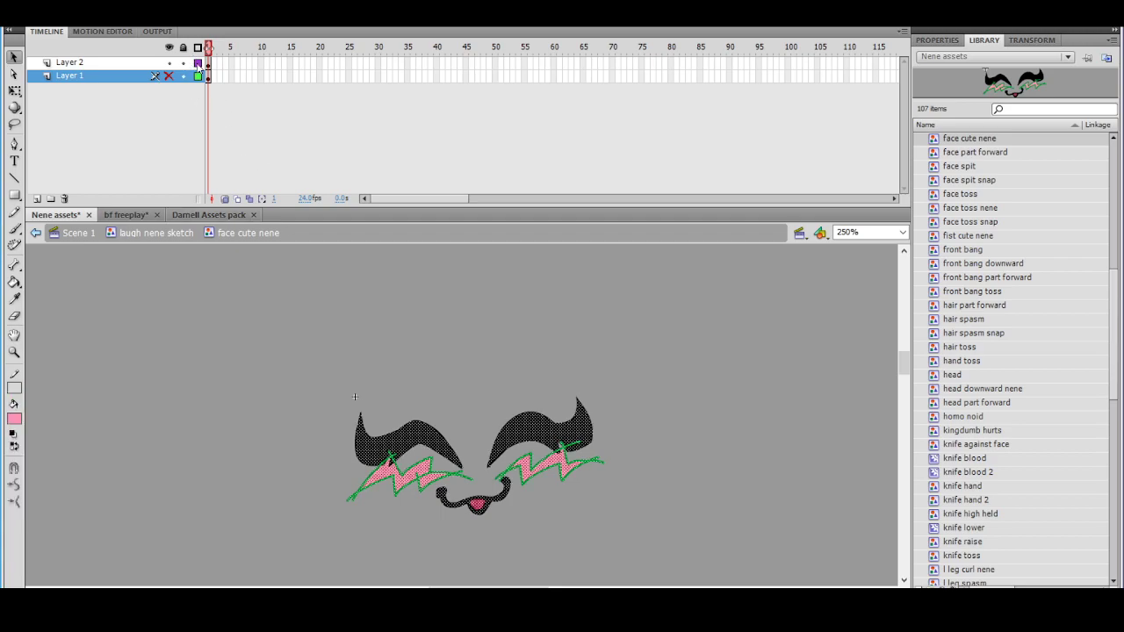
click(14, 92)
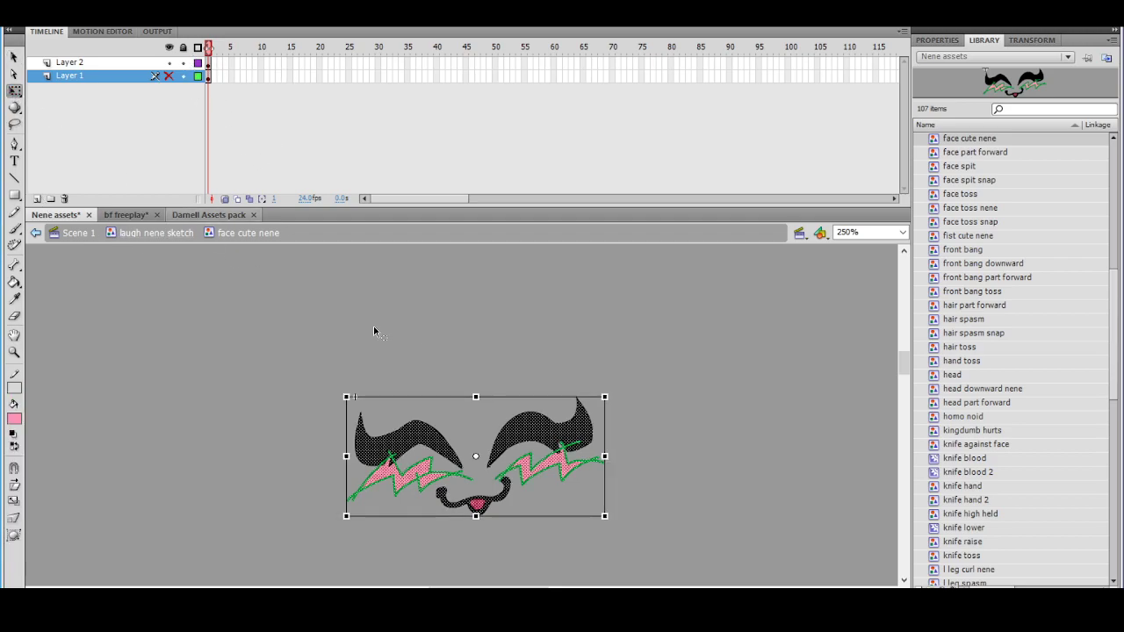
ctrl+click(442, 457)
ctrl+click(437, 461)
click(502, 358)
drag(503, 358, 464, 369)
ctrl+click(445, 378)
click(15, 387)
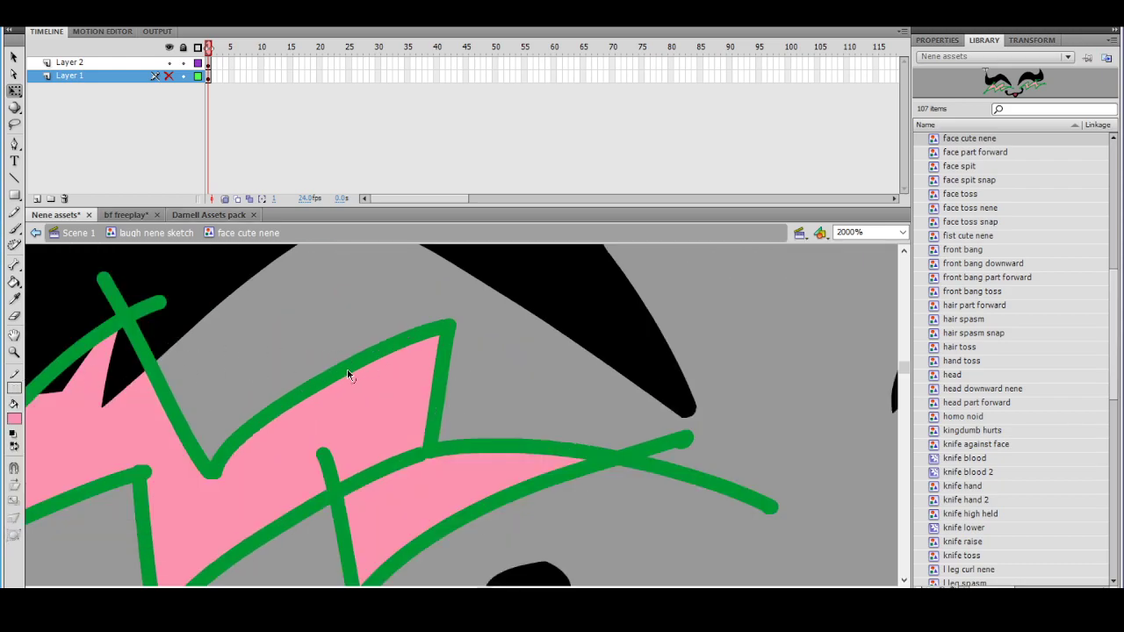
click(213, 62)
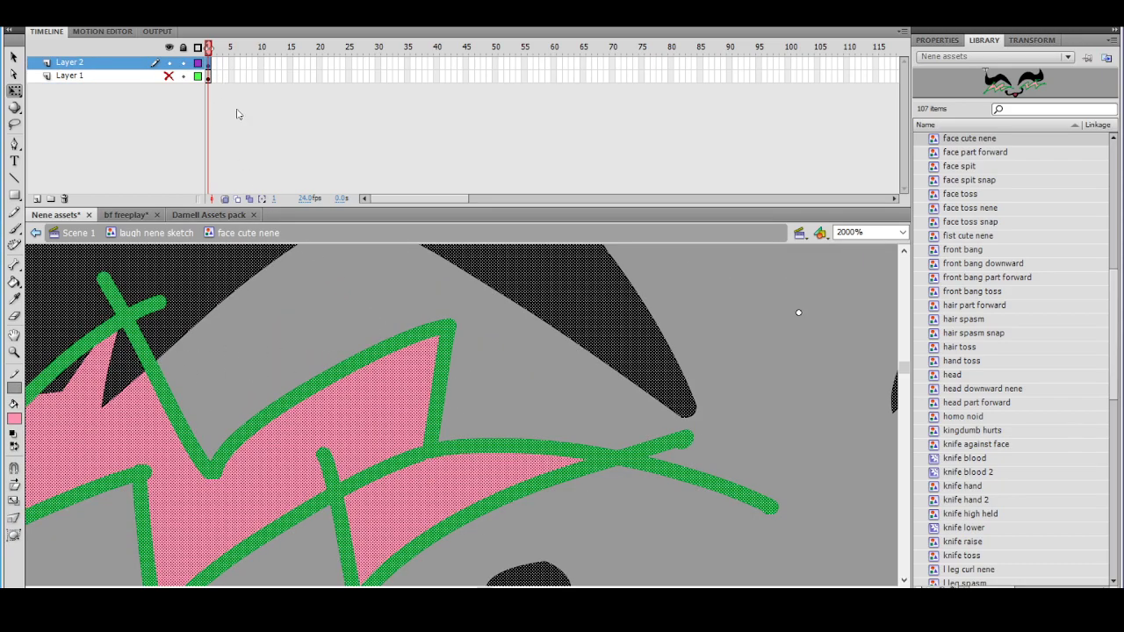
click(282, 318)
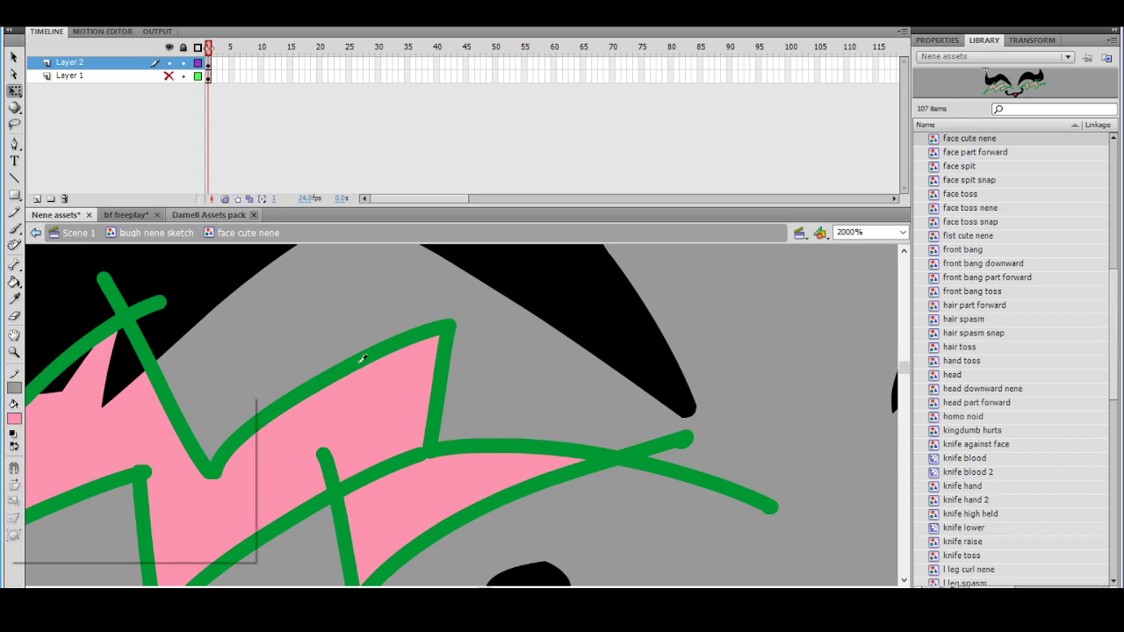
click(14, 387)
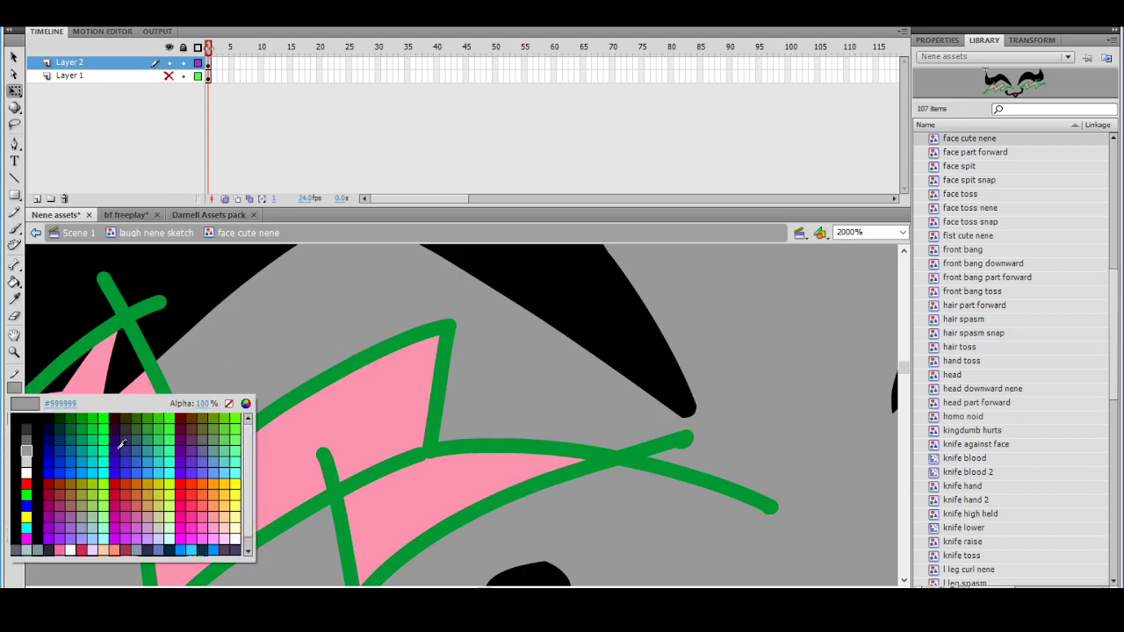
click(83, 443)
key(ctrl+minus)
key(ctrl+minus)
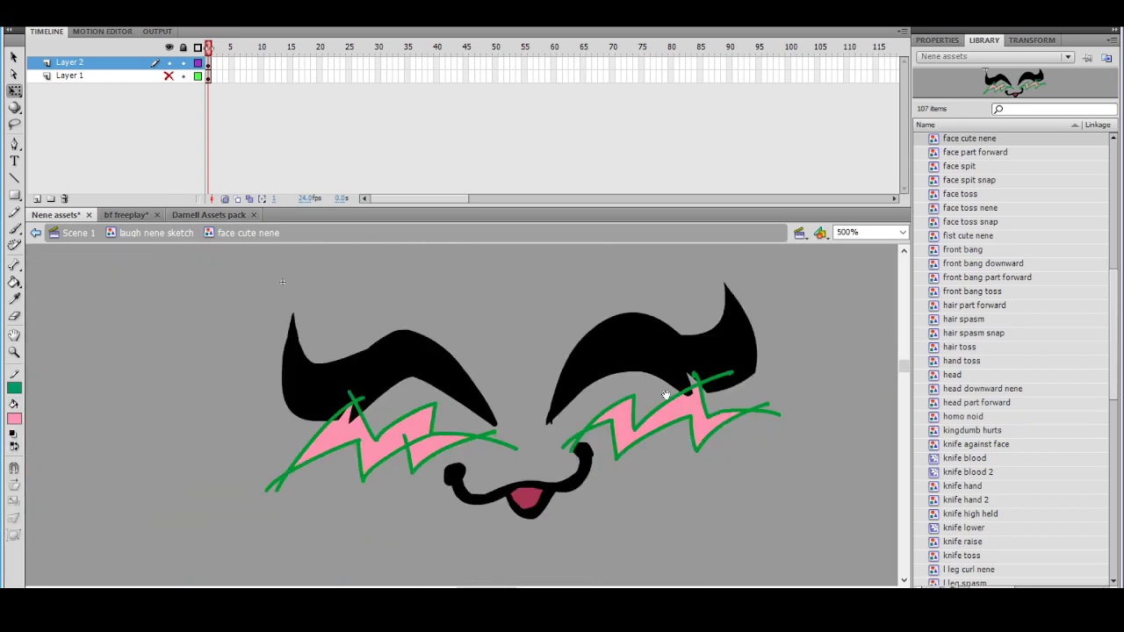
drag(665, 395, 516, 374)
Lasso the face artwork on Layer 2, including all the green outlines, and set its stroke colour to none
click(14, 124)
click(497, 341)
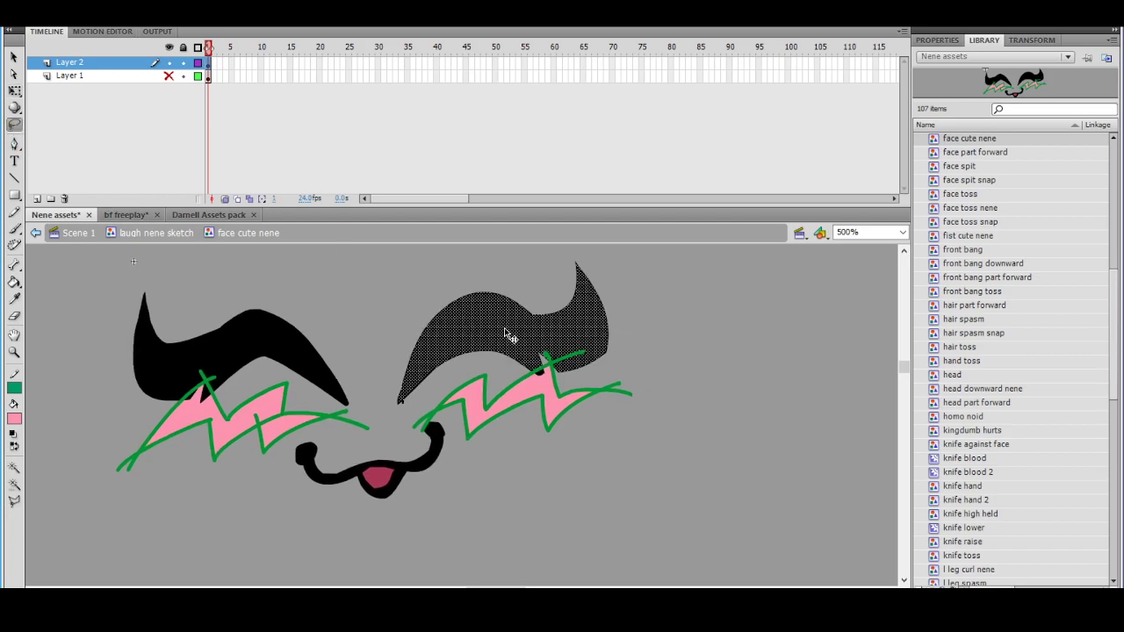
click(642, 313)
mouse_move(674, 323)
mouse_down()
mouse_move(137, 341)
mouse_move(243, 519)
mouse_move(738, 427)
mouse_up()
click(15, 392)
click(233, 404)
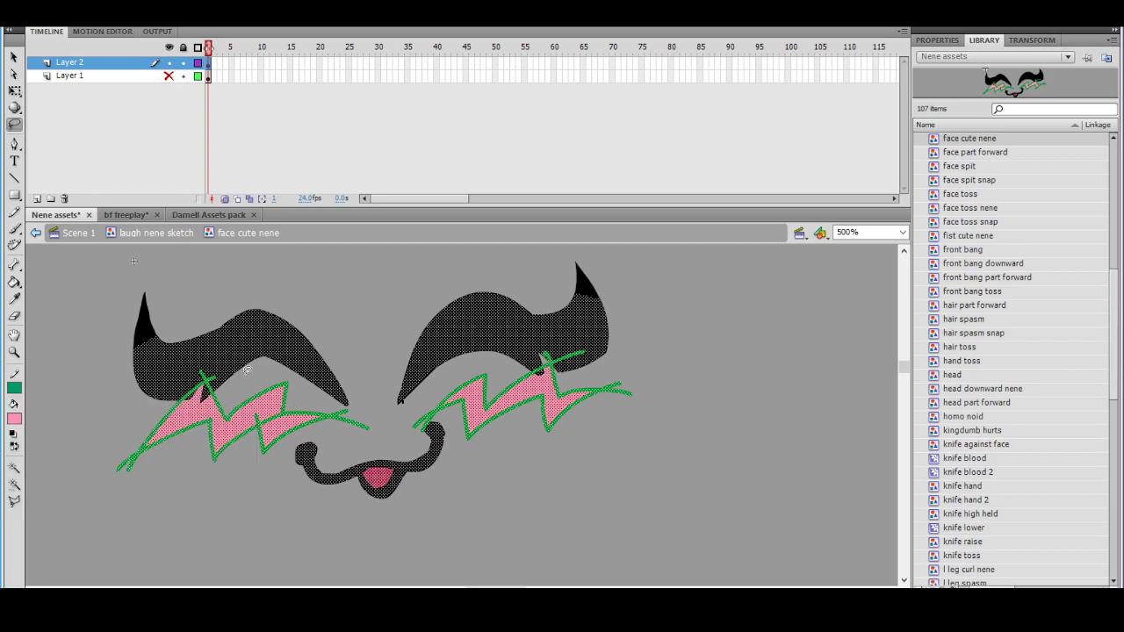
click(385, 320)
drag(413, 299, 364, 309)
Delete both pink blush marks and the stray speck at the right eye's inner corner from Layer 2
click(14, 57)
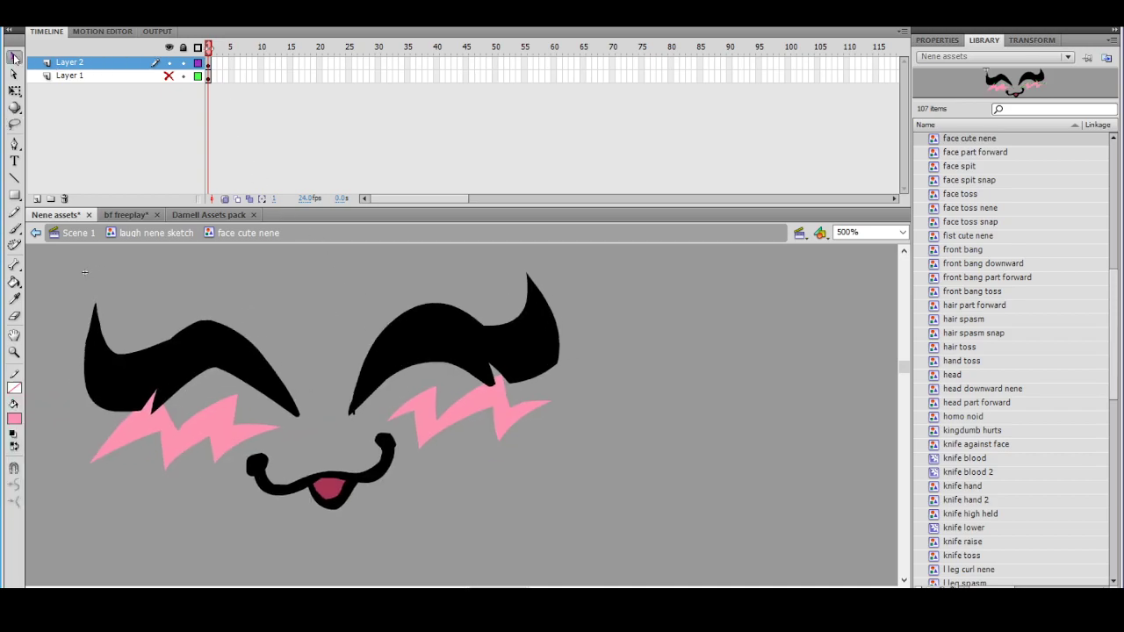
click(197, 426)
key(Delete)
click(463, 404)
key(Delete)
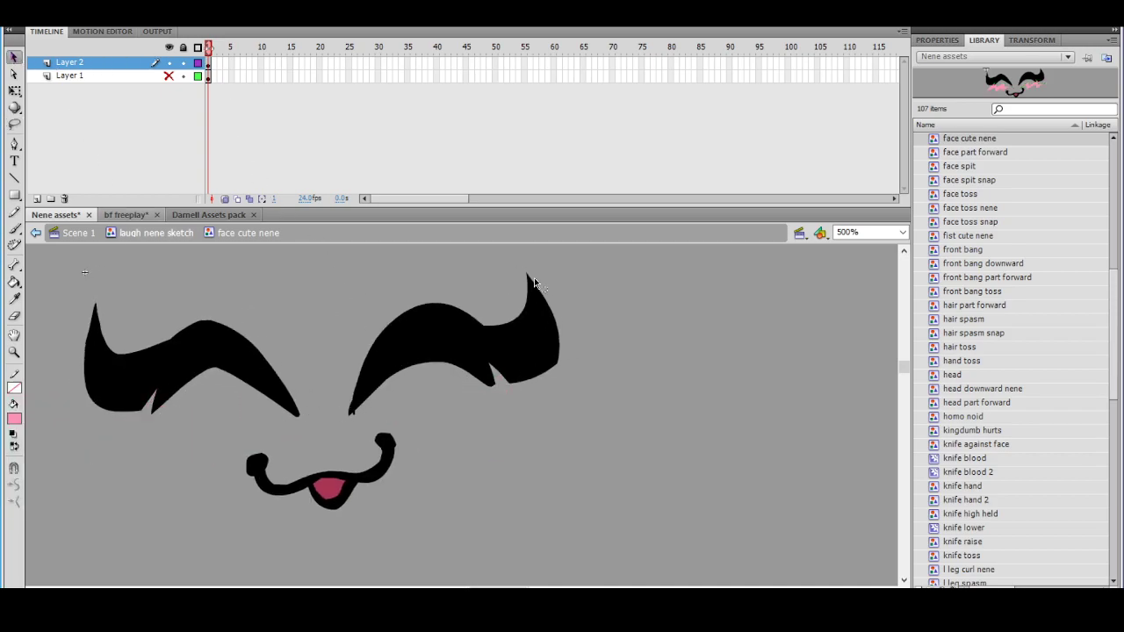
key(Delete)
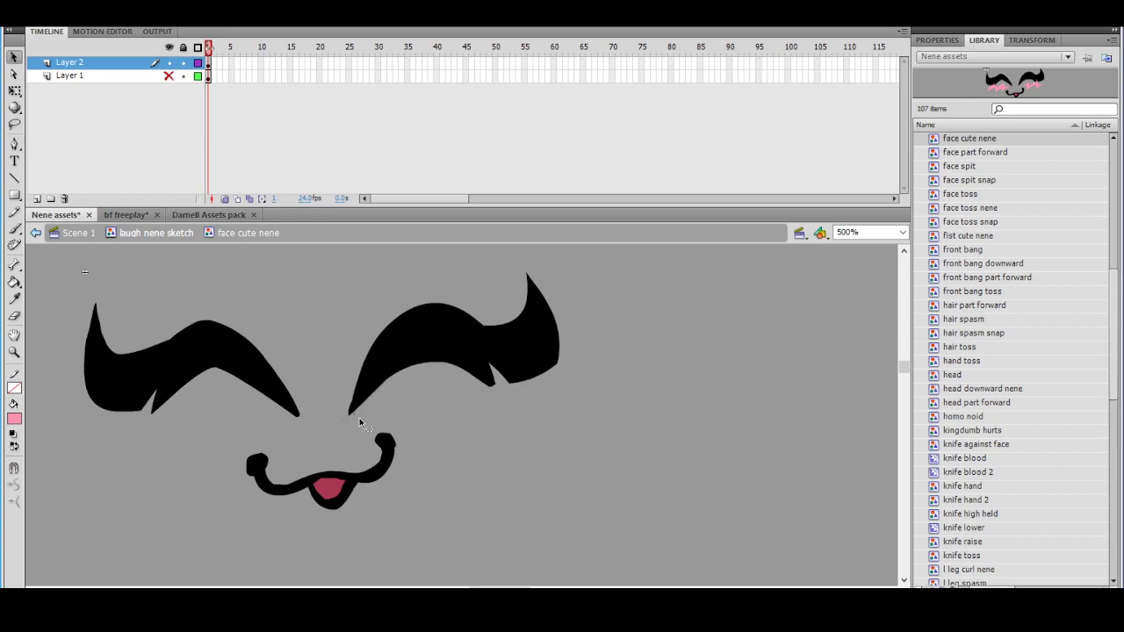
Show Layer 1 again and scale both blush marks down slightly with Free Transform, shrinking the left one twice
click(169, 76)
click(213, 76)
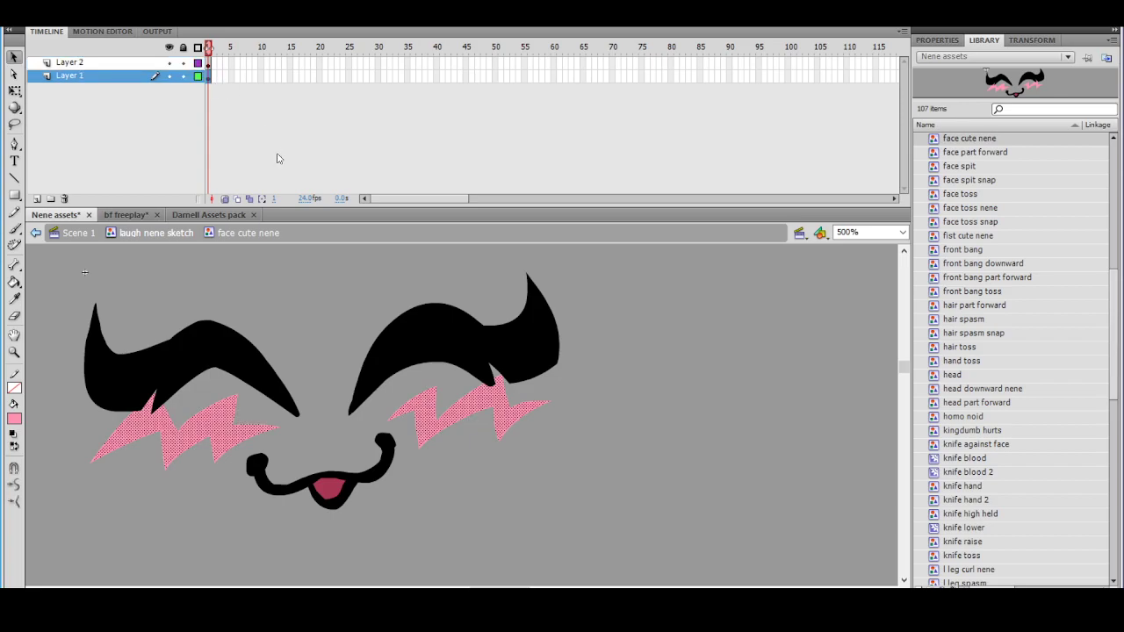
click(358, 303)
click(246, 435)
key(q)
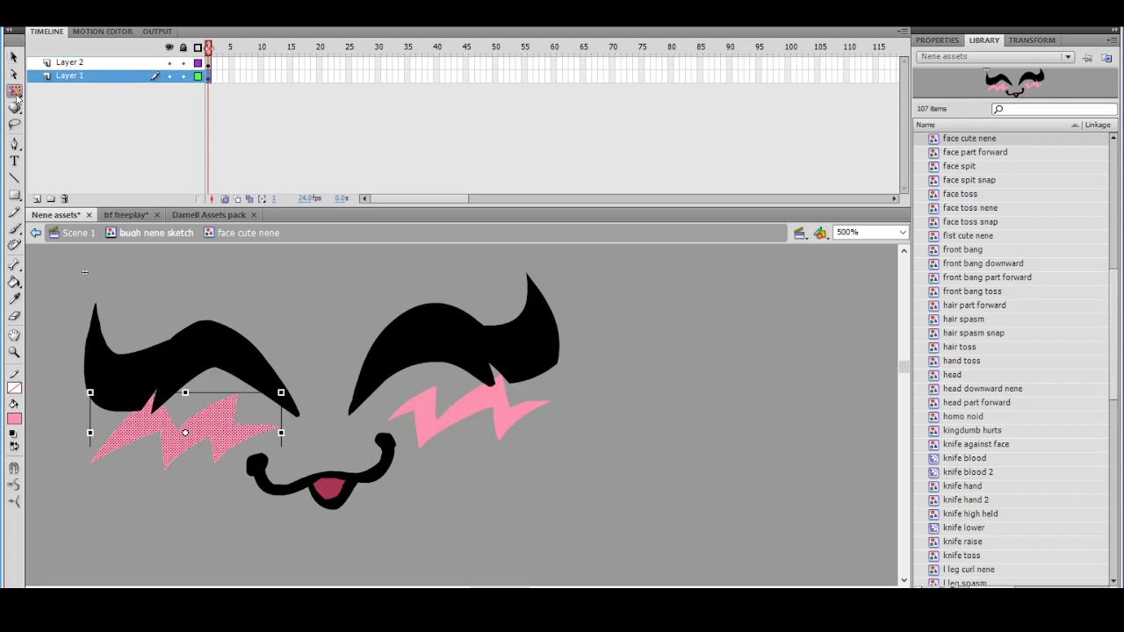
mouse_move(276, 399)
mouse_down()
mouse_move(303, 389)
mouse_move(272, 396)
mouse_up()
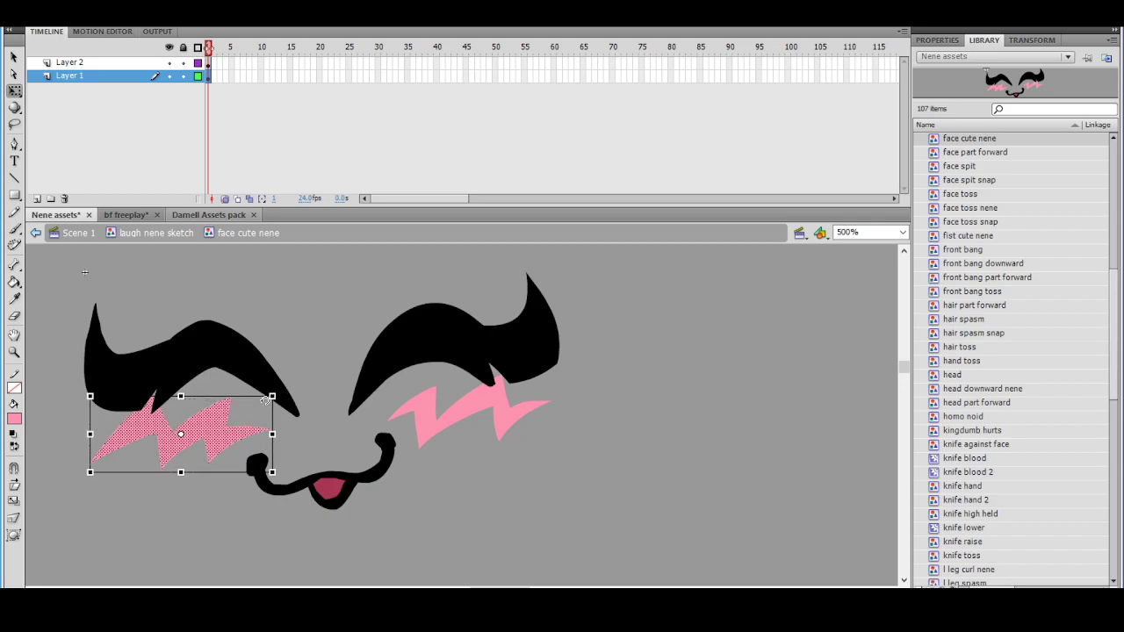
click(473, 409)
drag(553, 375, 546, 378)
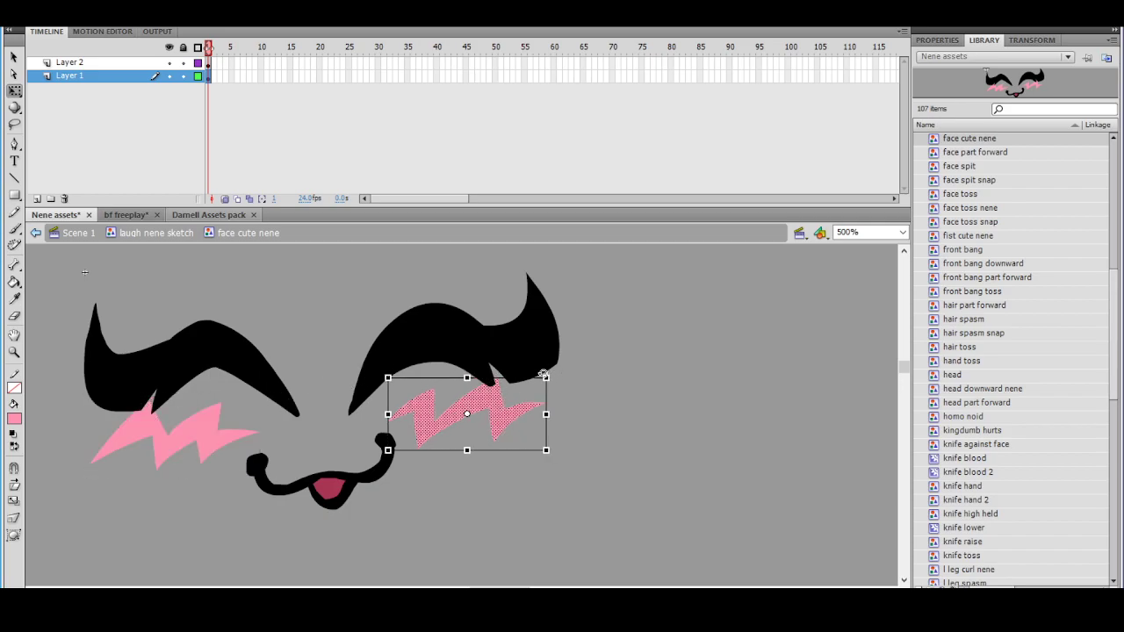
click(204, 429)
drag(259, 401, 251, 405)
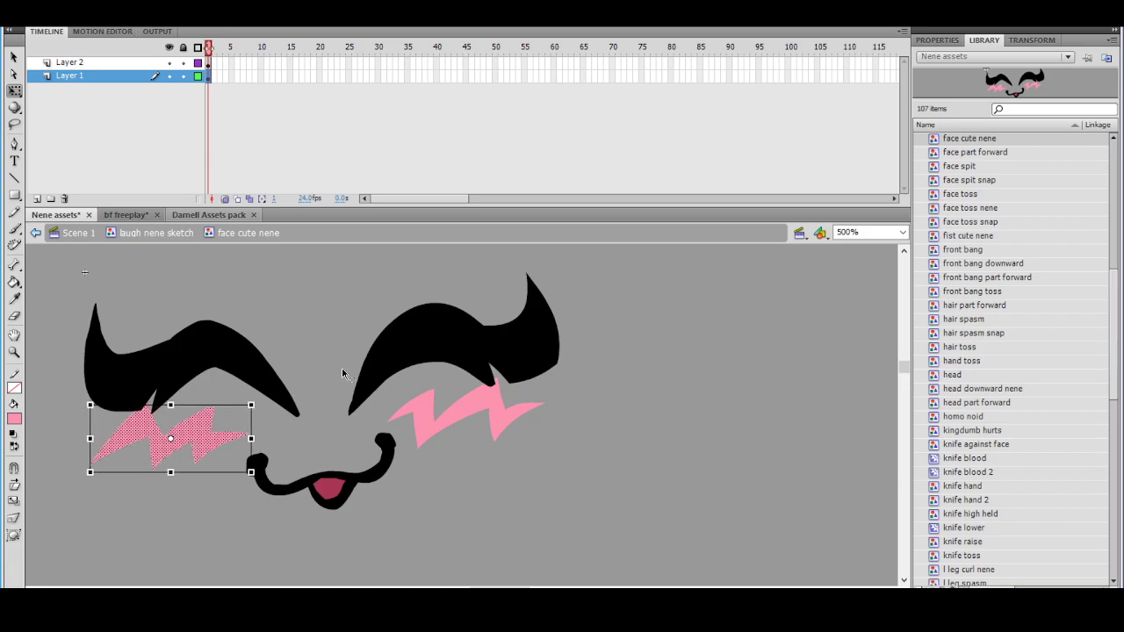
Nudge the left blush mark up and to the right, and the right blush mark slightly to the left
key(Up)
key(Up)
key(Up)
key(Right)
key(Right)
key(Right)
key(Right)
key(Right)
key(Right)
key(Right)
key(Up)
click(462, 412)
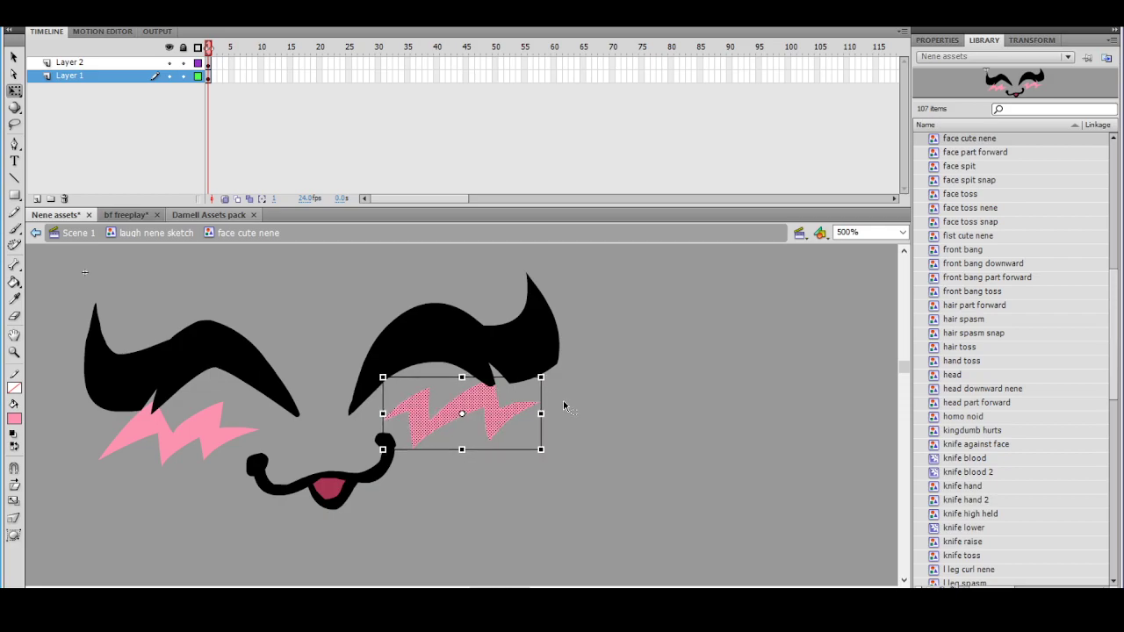
click(568, 355)
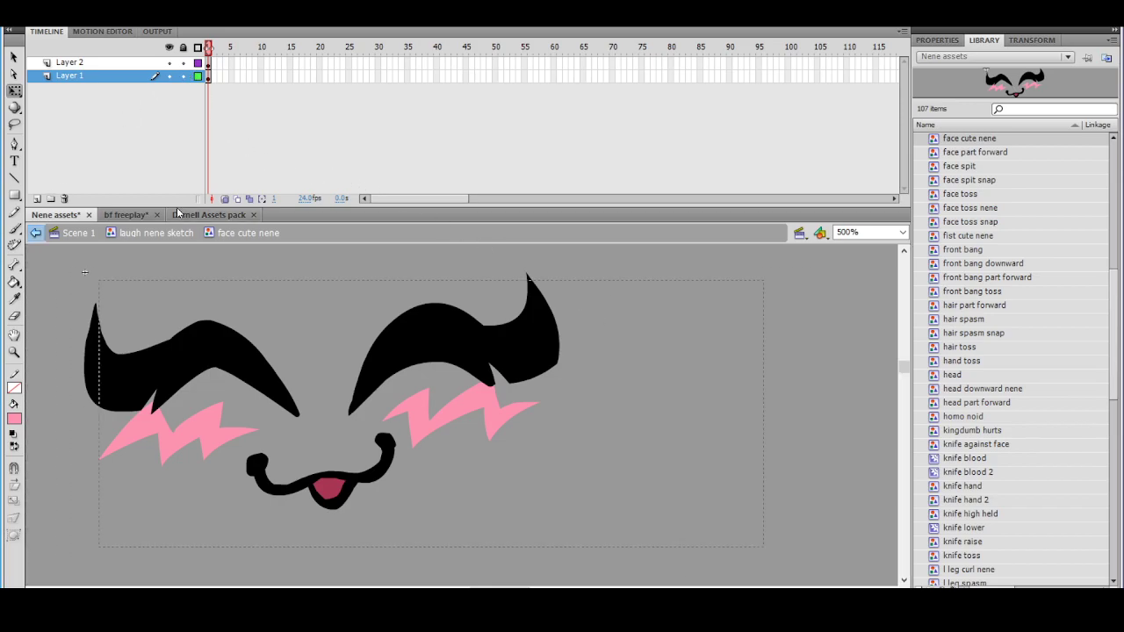
Return to the laugh nene sketch symbol and delete the old blush and tongue from frame 11 of the legs layer
click(35, 233)
scroll(481, 433, down, 2)
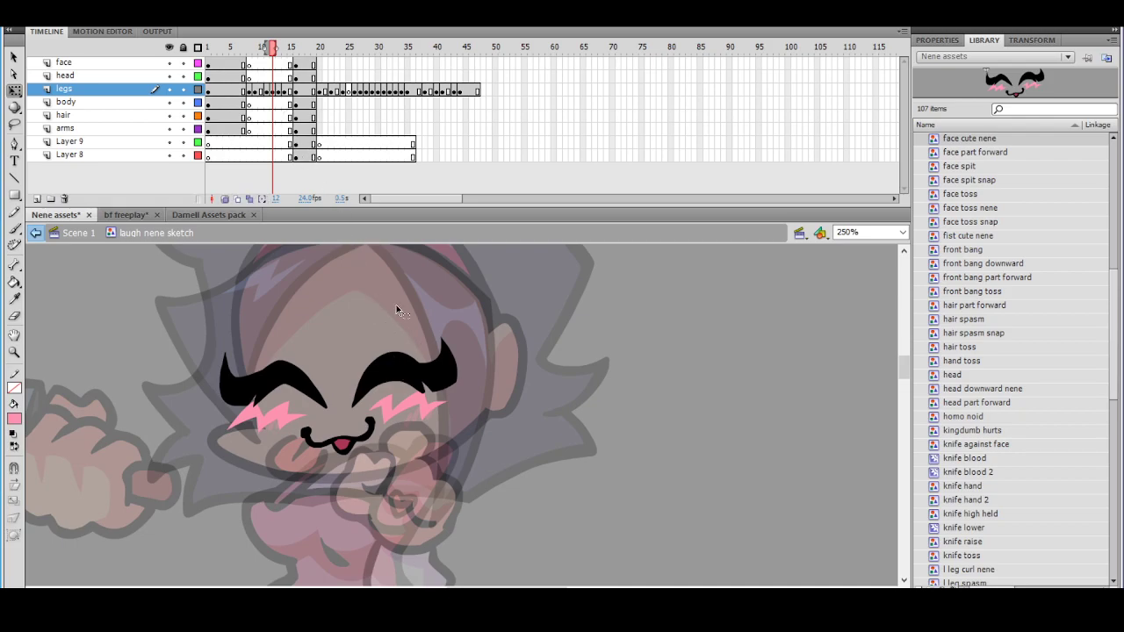
click(275, 91)
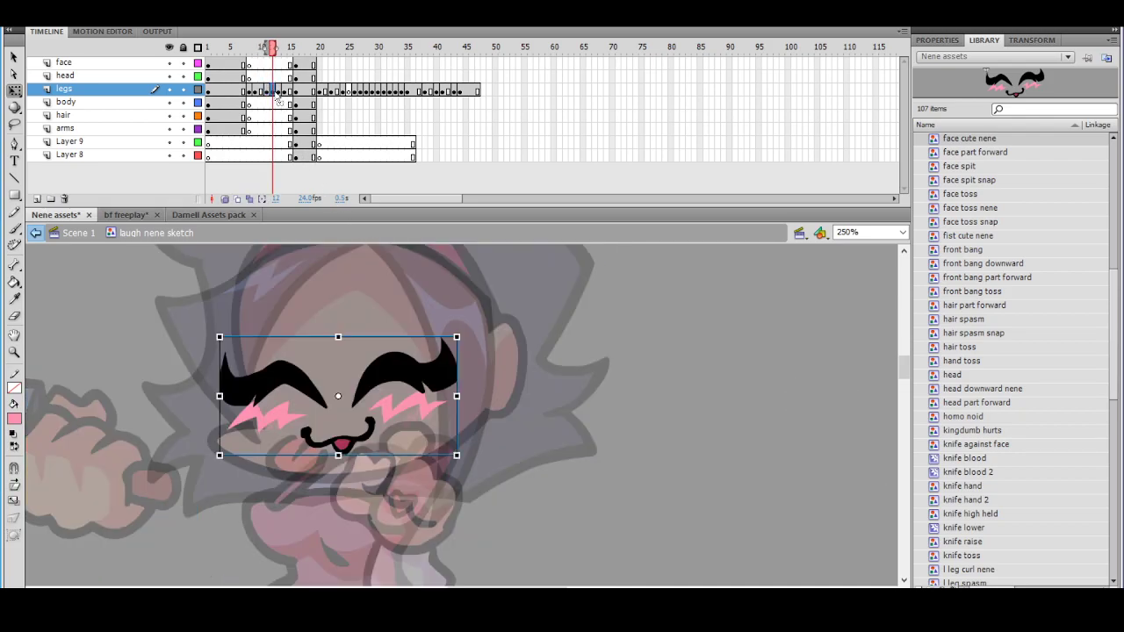
click(263, 92)
click(268, 91)
click(273, 92)
click(267, 92)
click(659, 296)
click(431, 416)
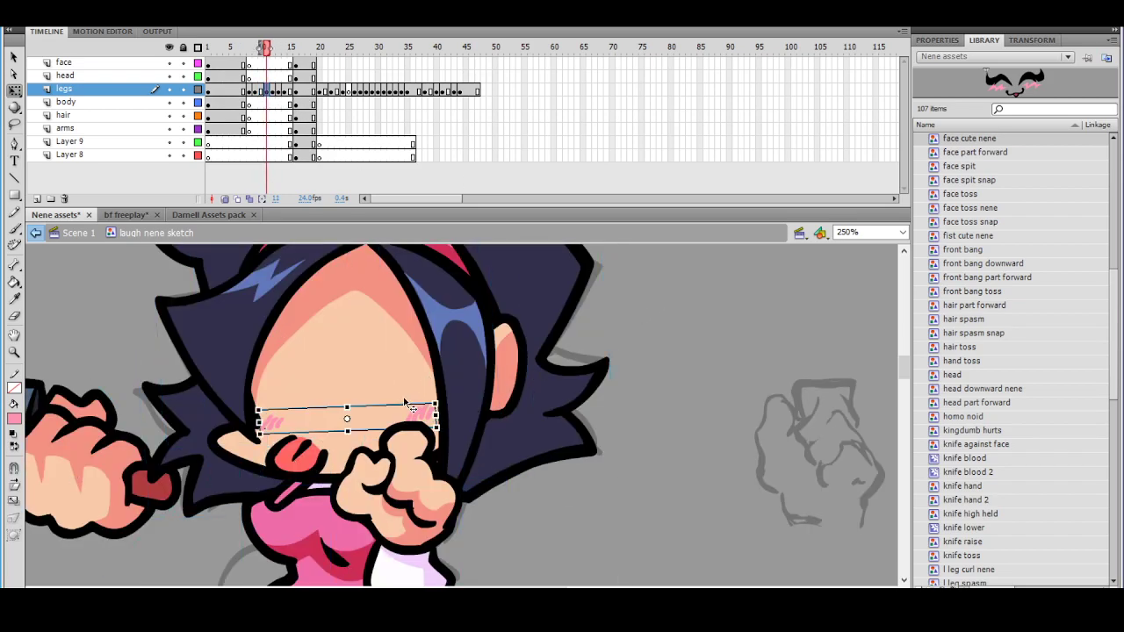
key(Delete)
Paste the new laughing face from frame 12 in place over the head on frame 11 of the legs layer
click(272, 91)
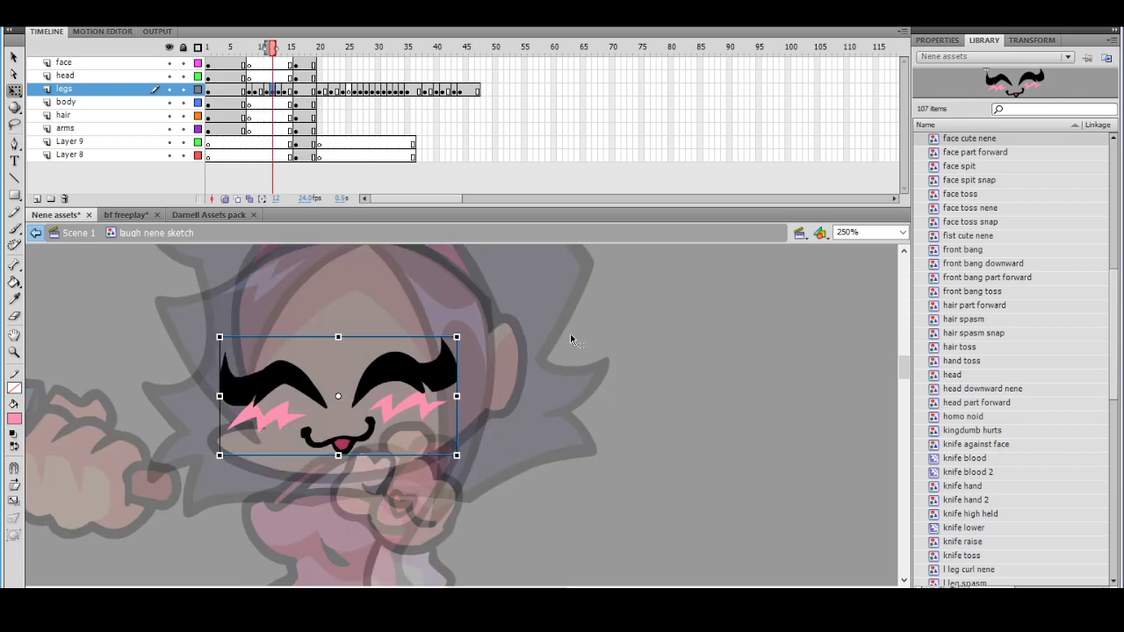
right_click(404, 376)
click(422, 179)
click(266, 92)
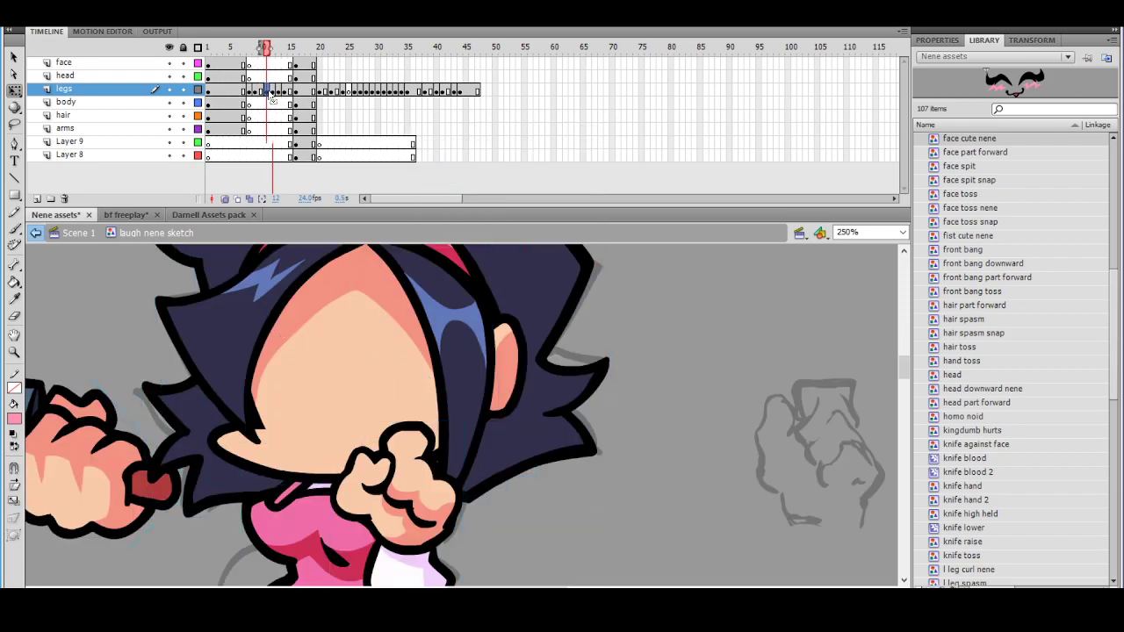
right_click(686, 314)
click(729, 375)
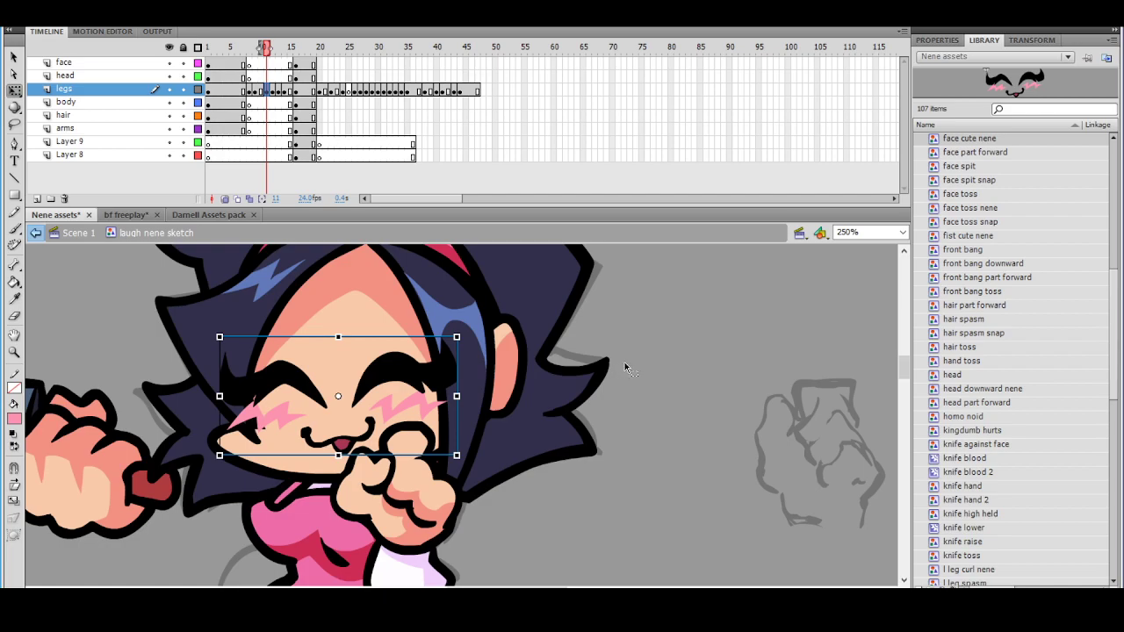
Nudge the pasted face down and to the right, rotate it slightly clockwise, and undo its trial reduction in size
key(Down)
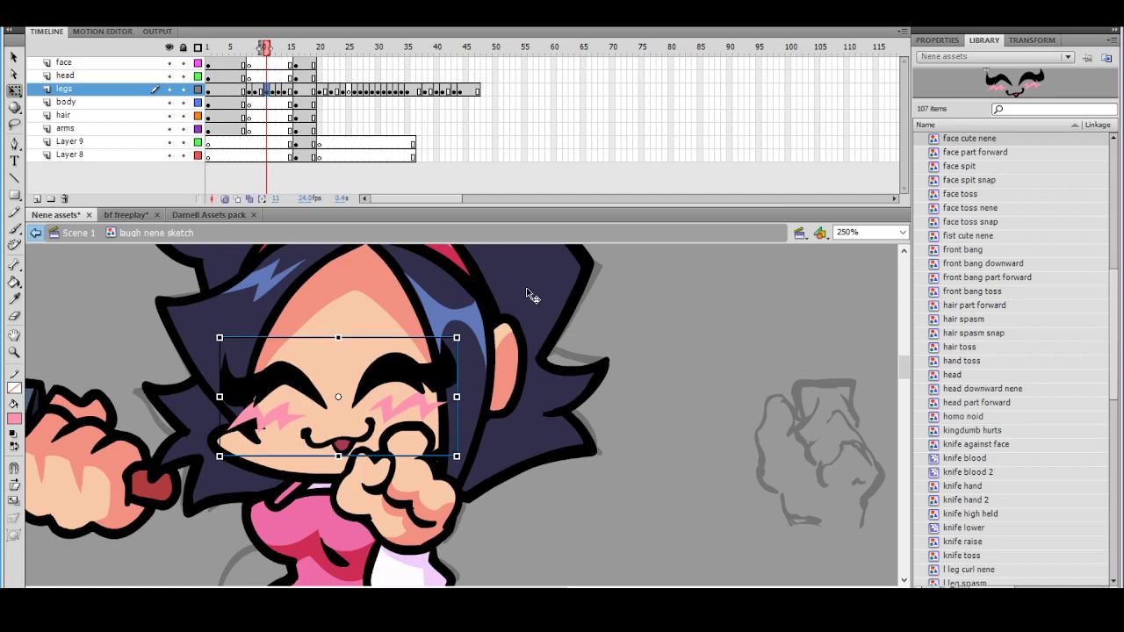
key(Right)
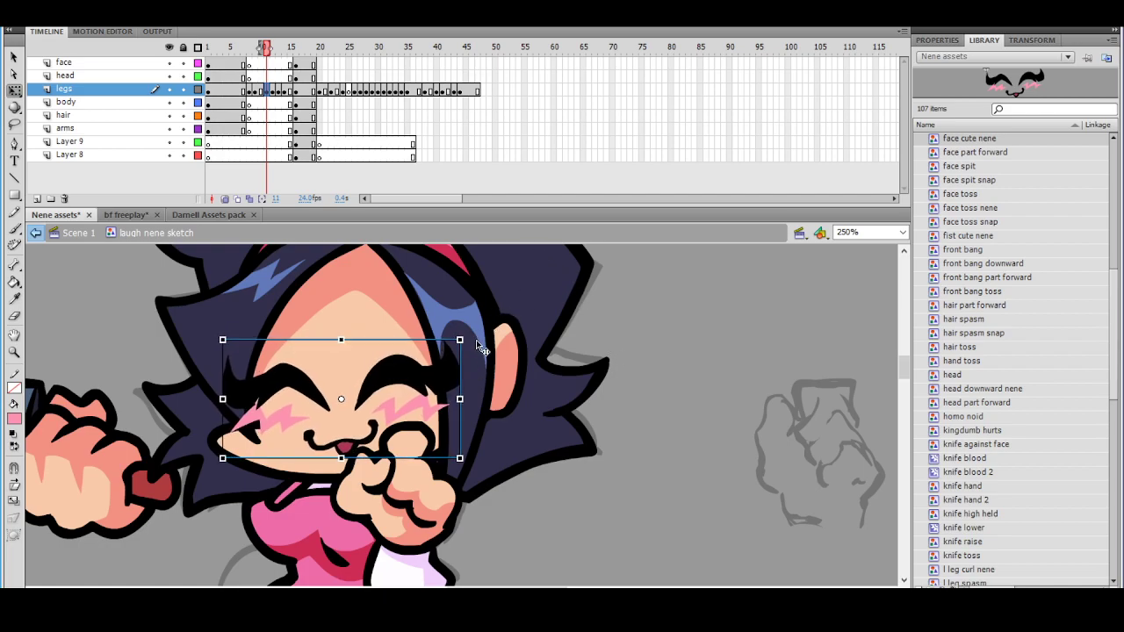
drag(469, 337, 447, 349)
ctrl+shift+click(471, 360)
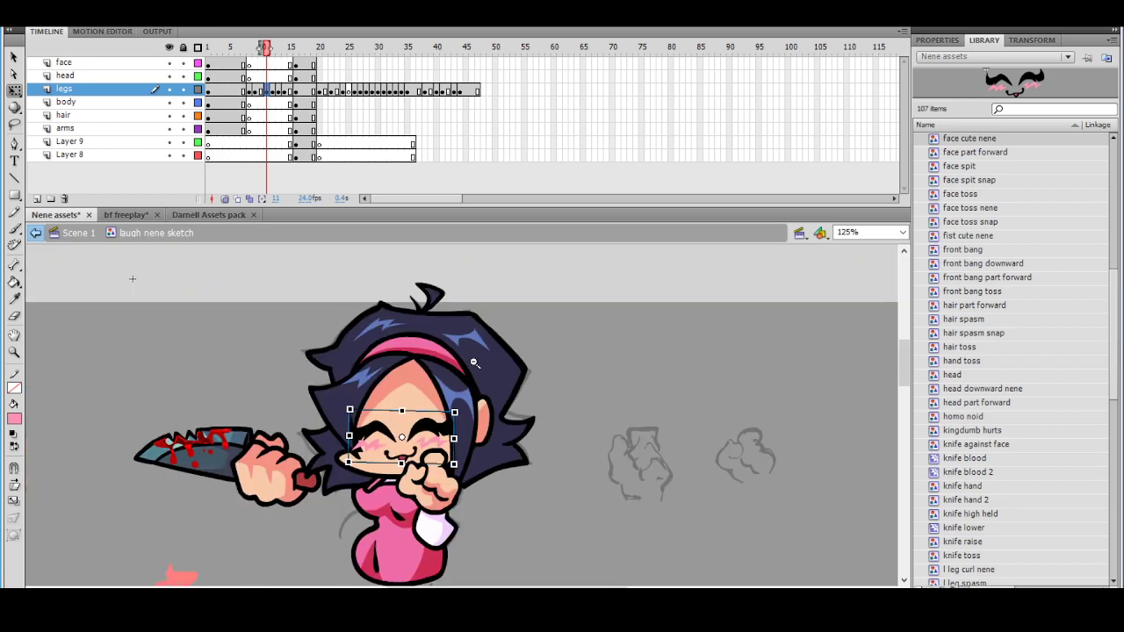
click(481, 418)
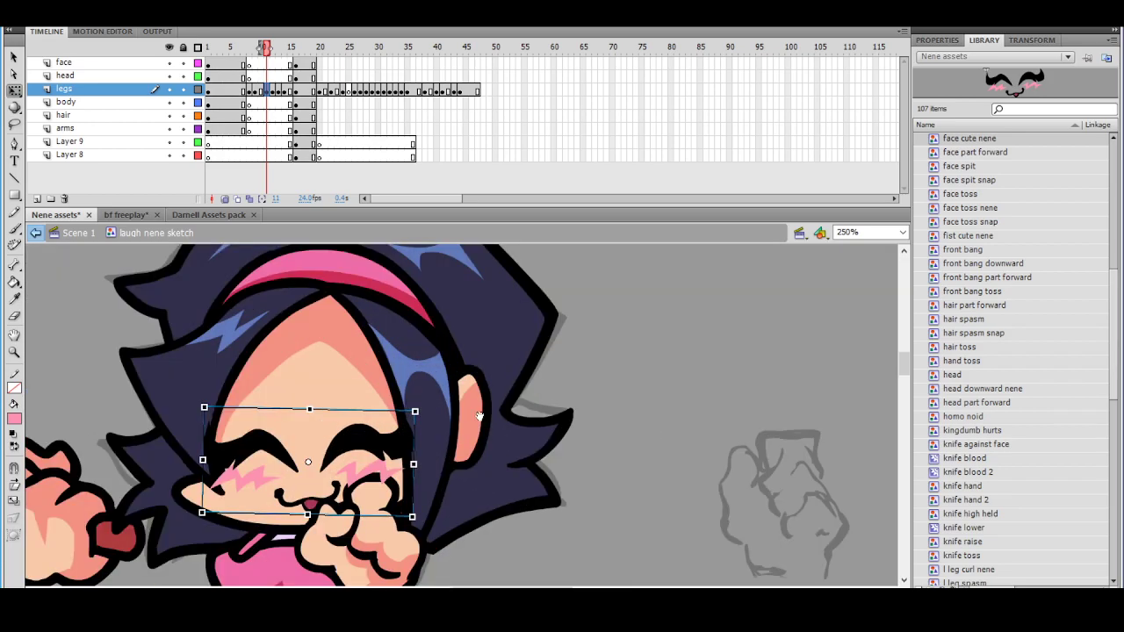
key(ctrl+z)
key(ctrl+z)
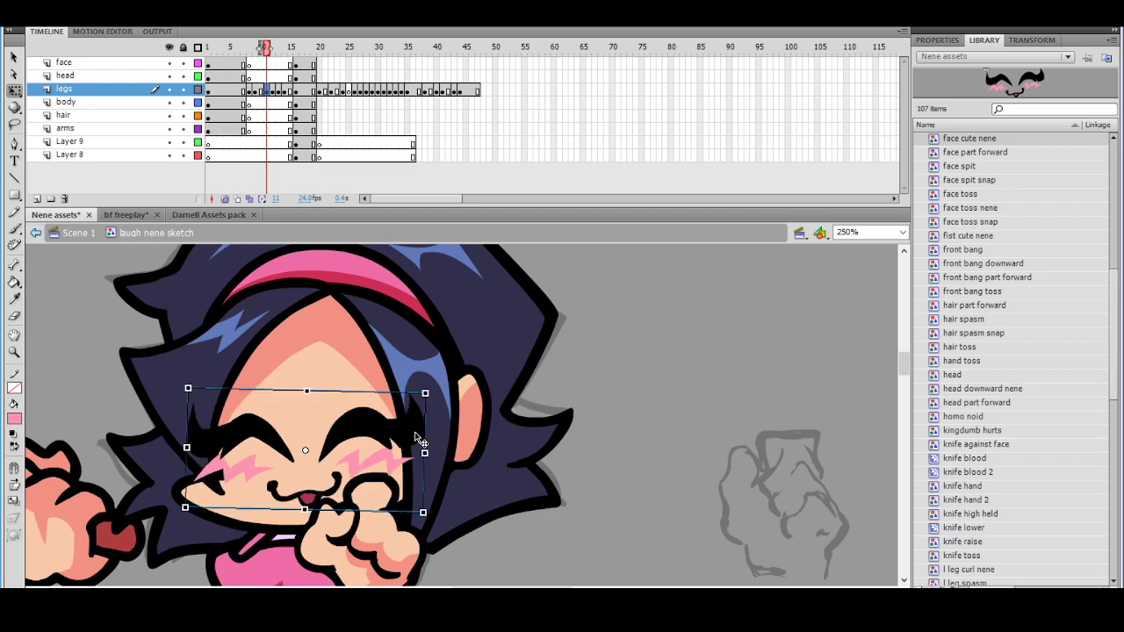
Fine-tune the face's height on the head, ending slightly higher, and deselect it
key(Down)
key(Down)
key(Down)
key(Up)
key(Up)
key(Up)
key(Up)
key(Up)
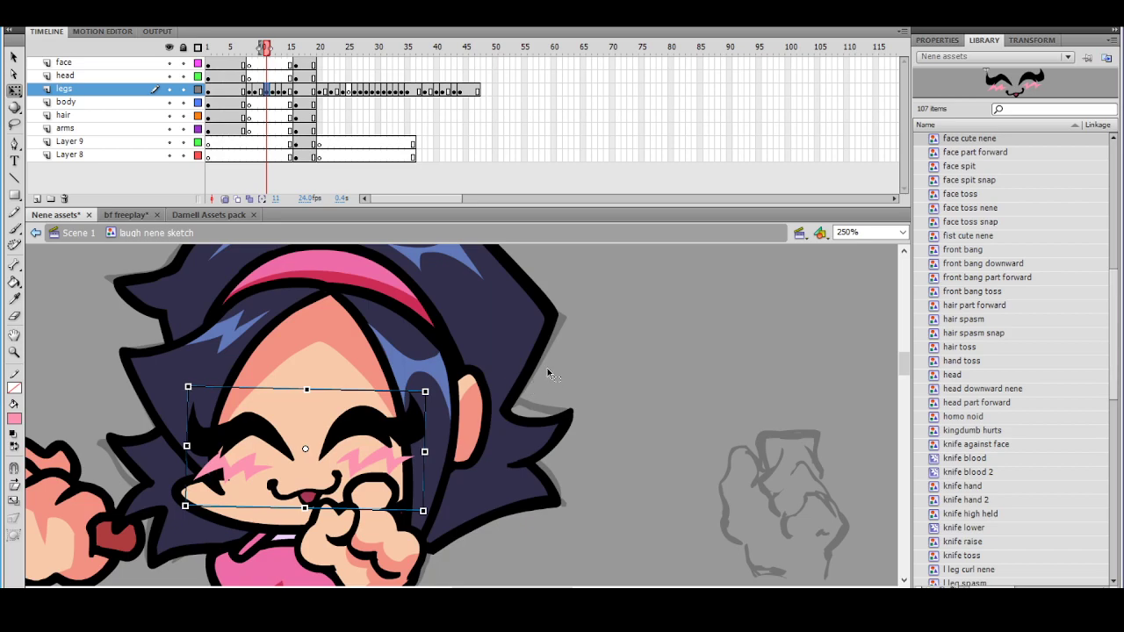
key(Up)
click(557, 382)
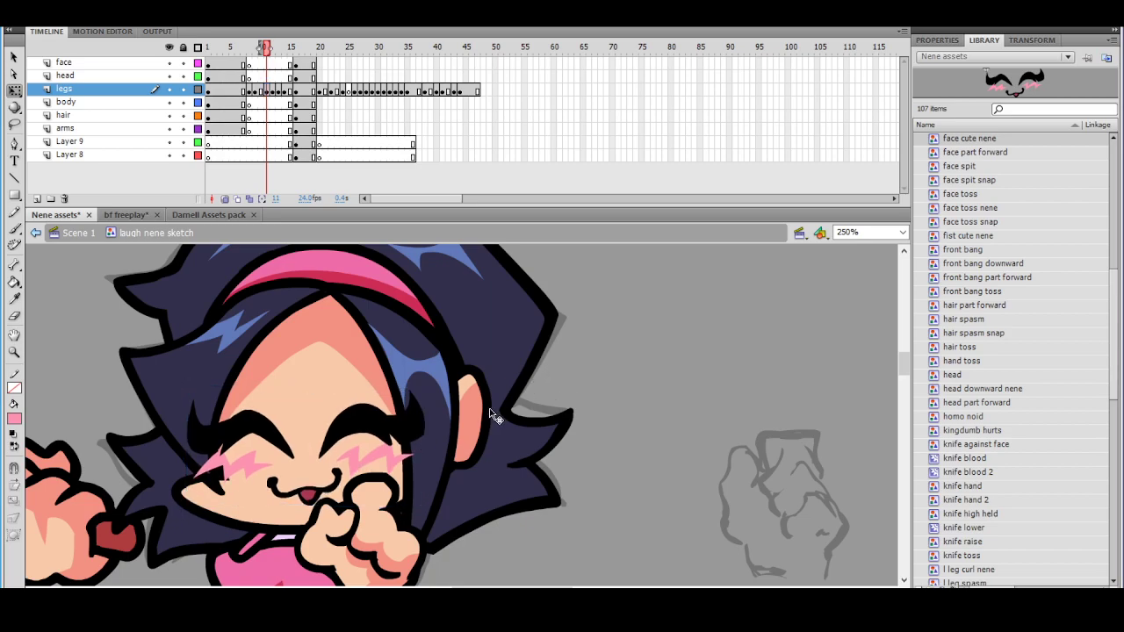
key(ctrl+minus)
drag(492, 415, 493, 382)
ctrl+click(423, 411)
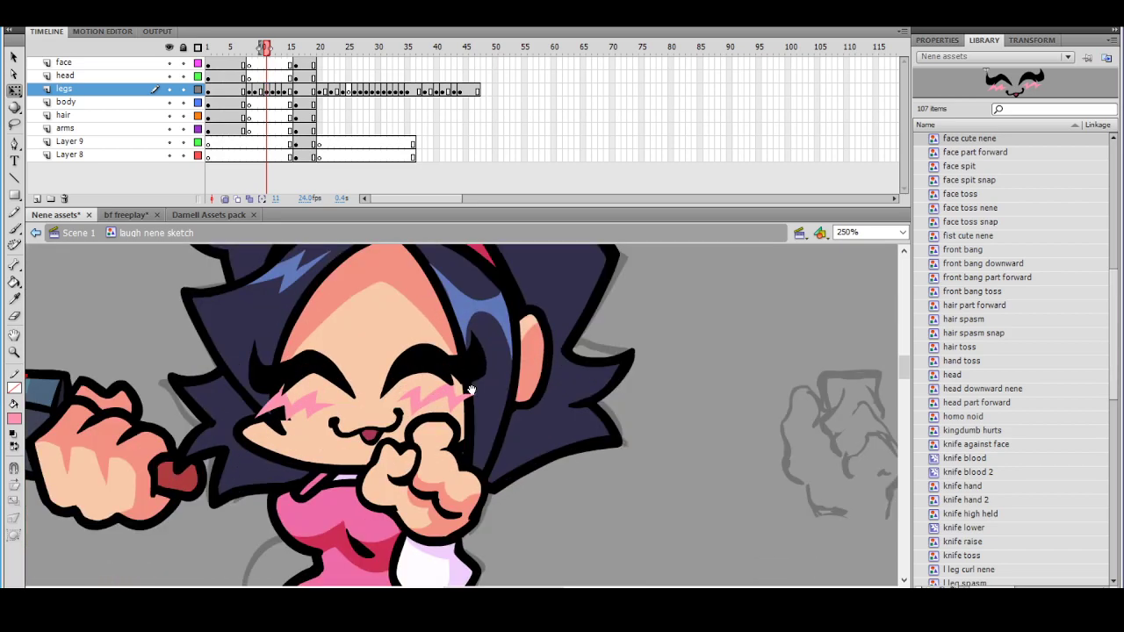
Open the face cute nene symbol and nudge both closed eyes slightly down
click(439, 369)
double_click(462, 360)
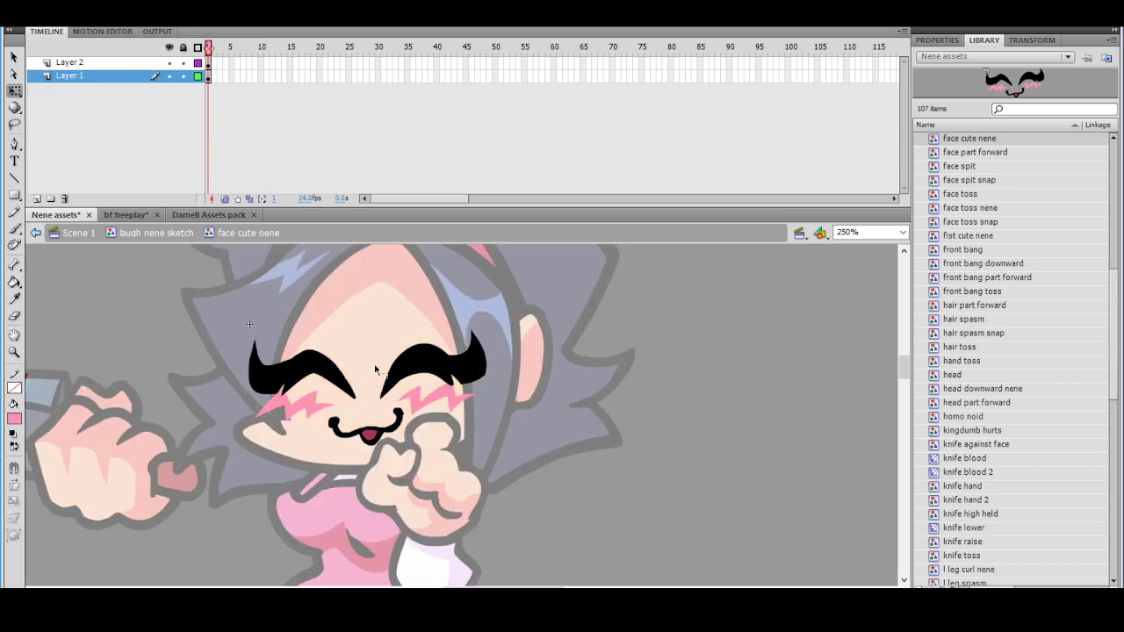
click(314, 368)
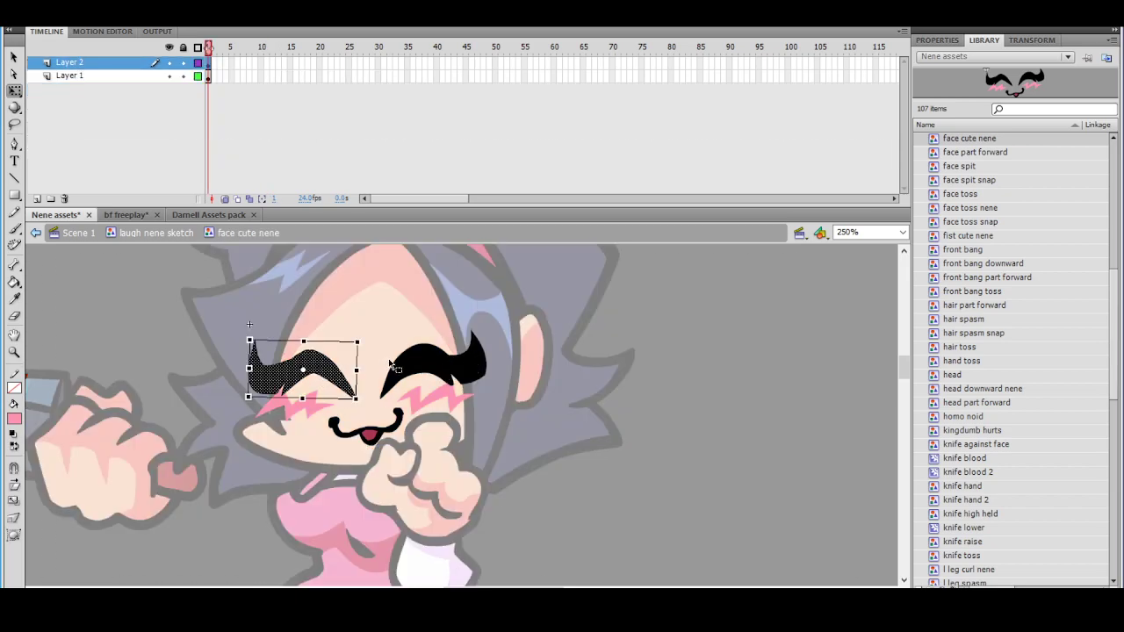
click(445, 372)
key(Down)
key(Down)
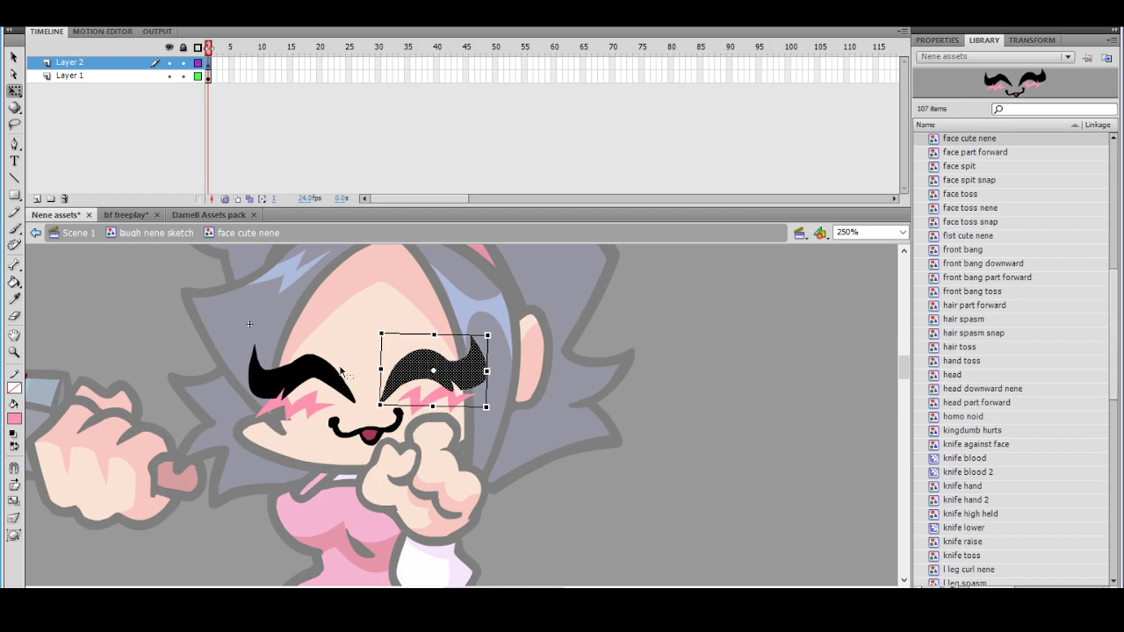
click(337, 373)
click(446, 376)
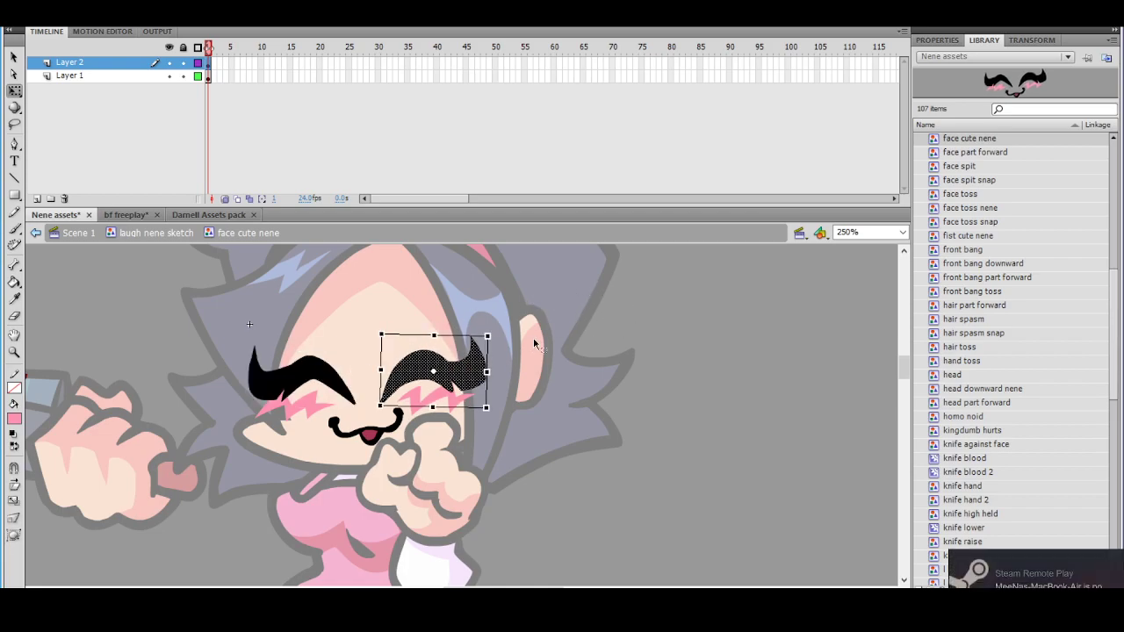
click(665, 321)
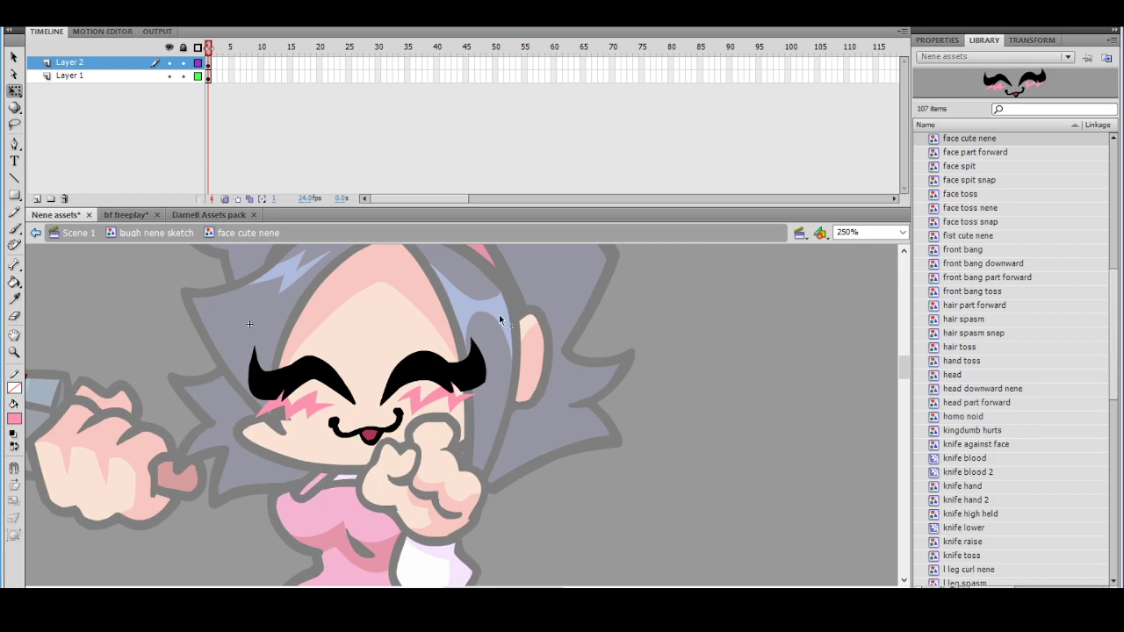
Lock Layer 1 of the face cute nene symbol and save the Nene assets file
ctrl+click(481, 383)
drag(459, 414, 497, 384)
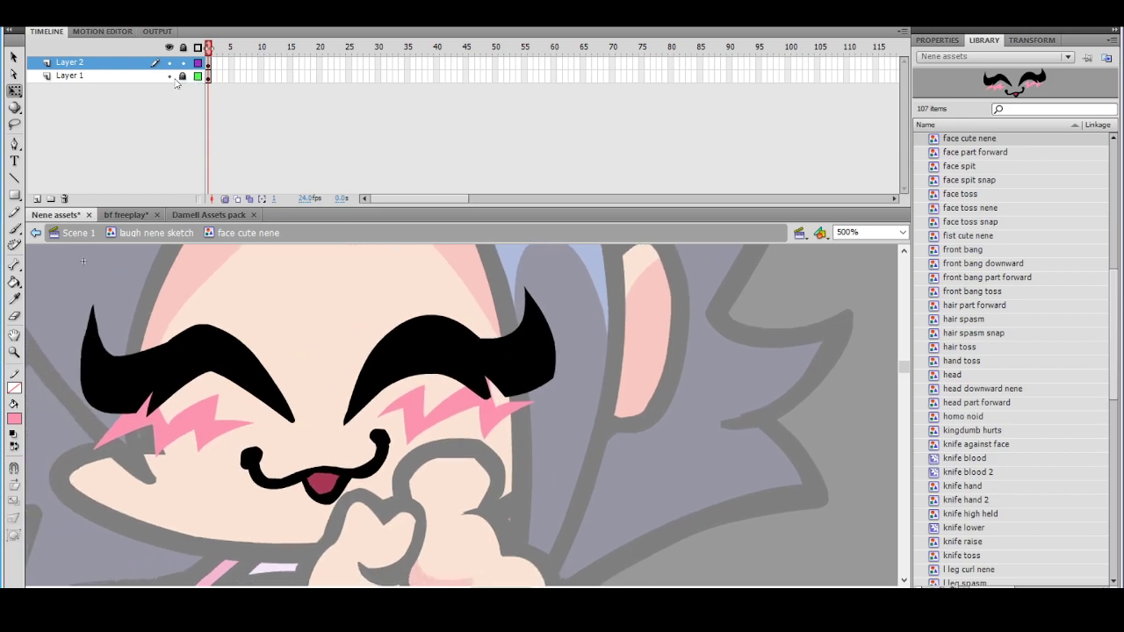
drag(482, 399, 566, 376)
ctrl+shift+click(541, 389)
ctrl+shift+click(496, 419)
ctrl+click(476, 405)
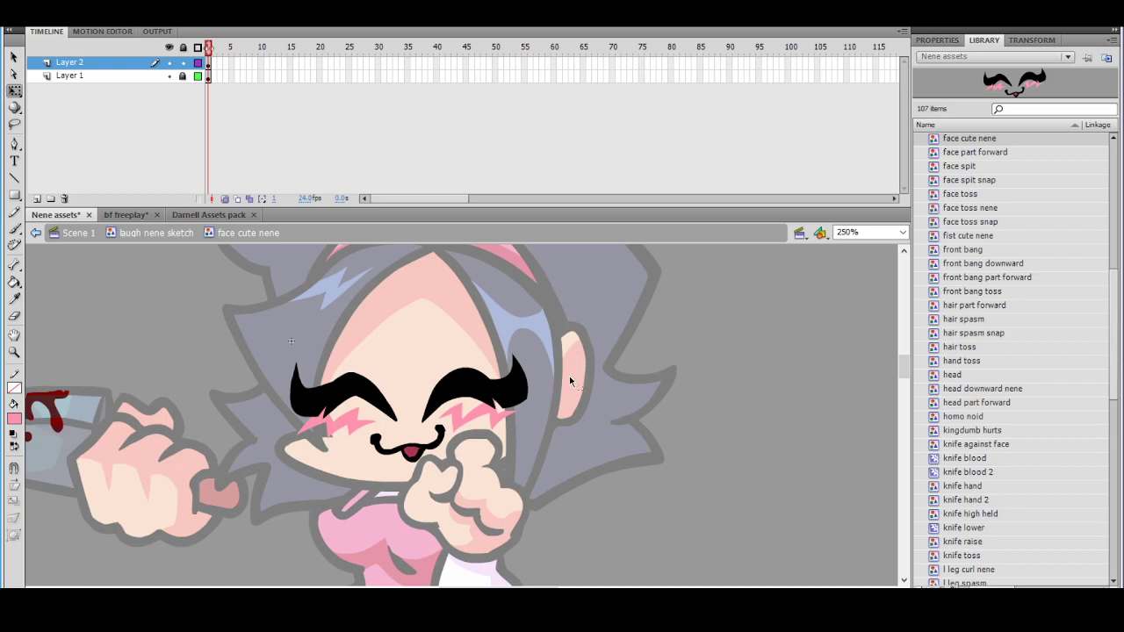
click(42, 28)
click(40, 131)
key(ctrl+minus)
drag(514, 391, 467, 391)
key(ctrl+equal)
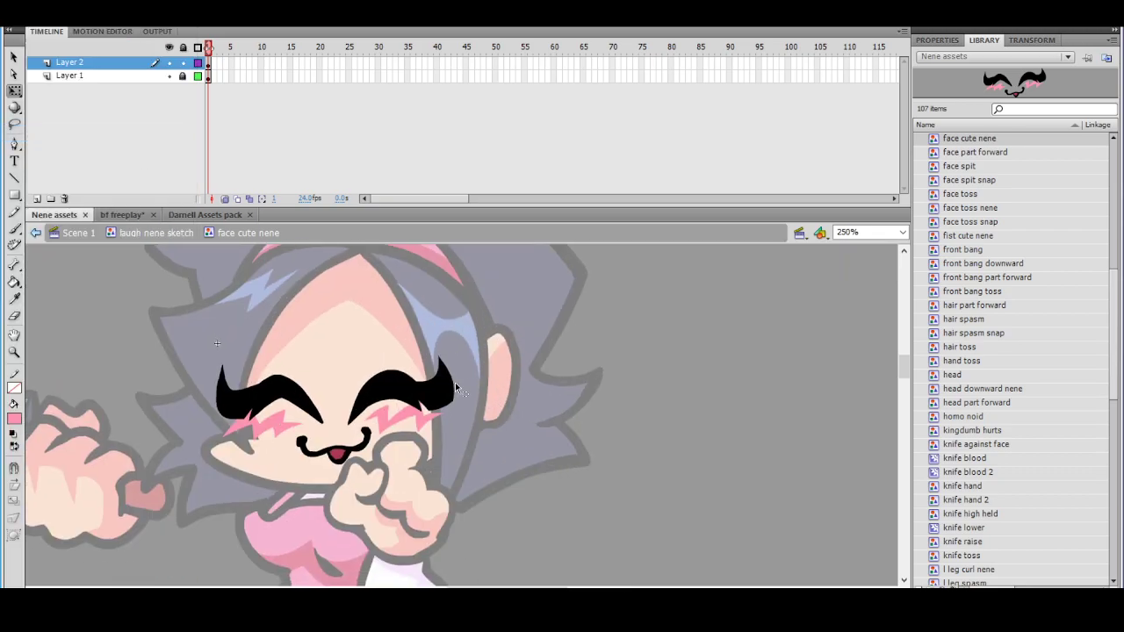
Check the placement of each closed eye in the symbol, and return to laugh nene sketch to review the face on the head
click(446, 393)
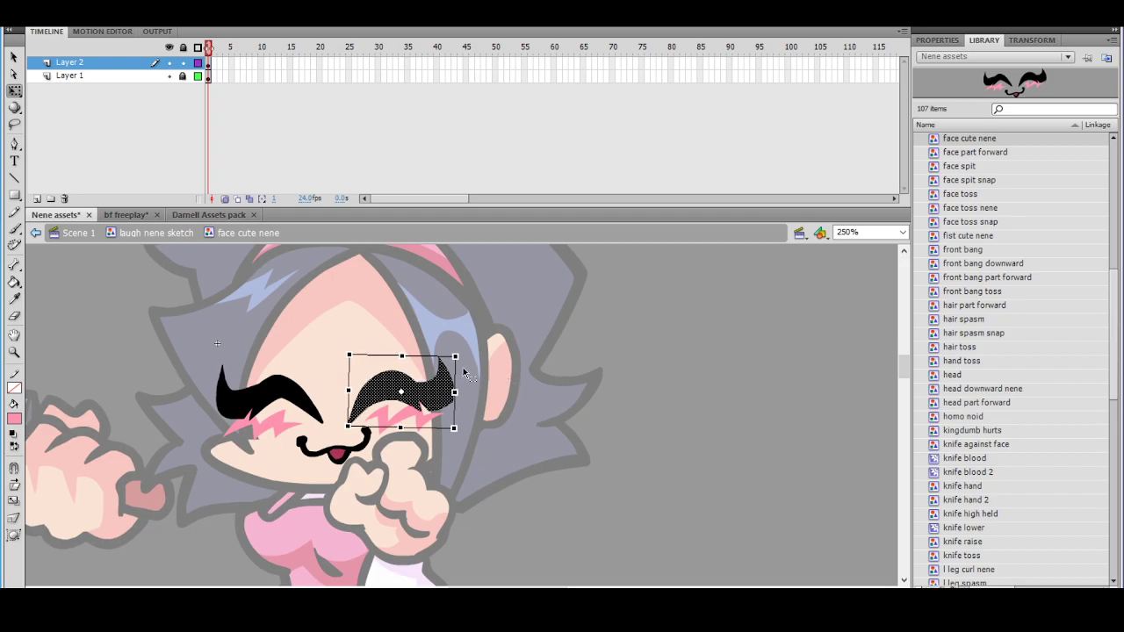
click(475, 373)
click(304, 397)
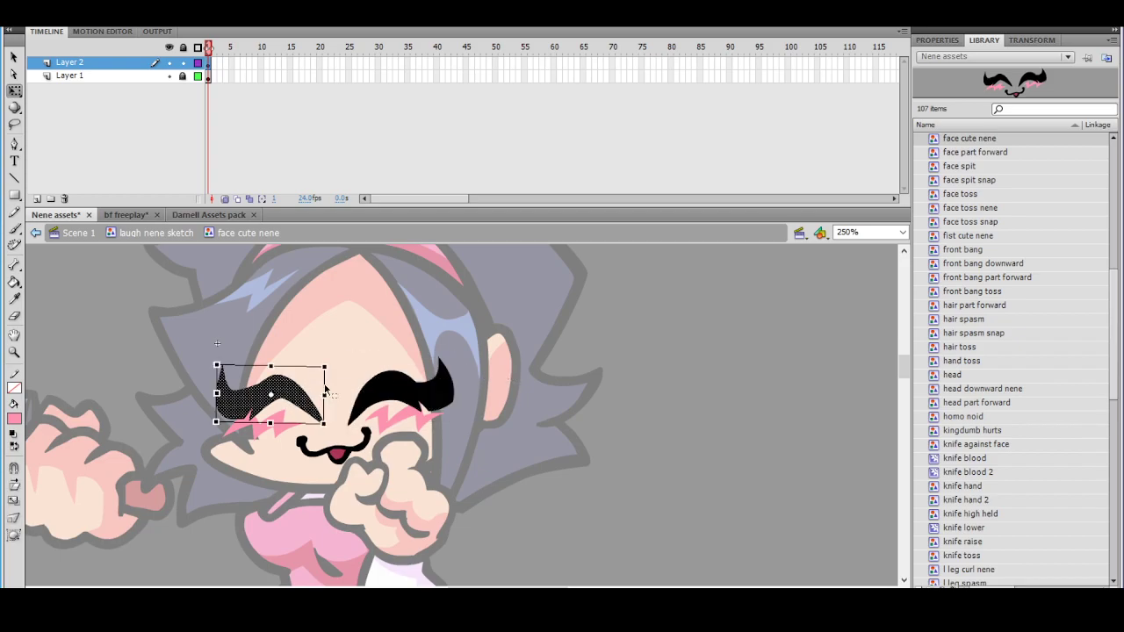
click(476, 336)
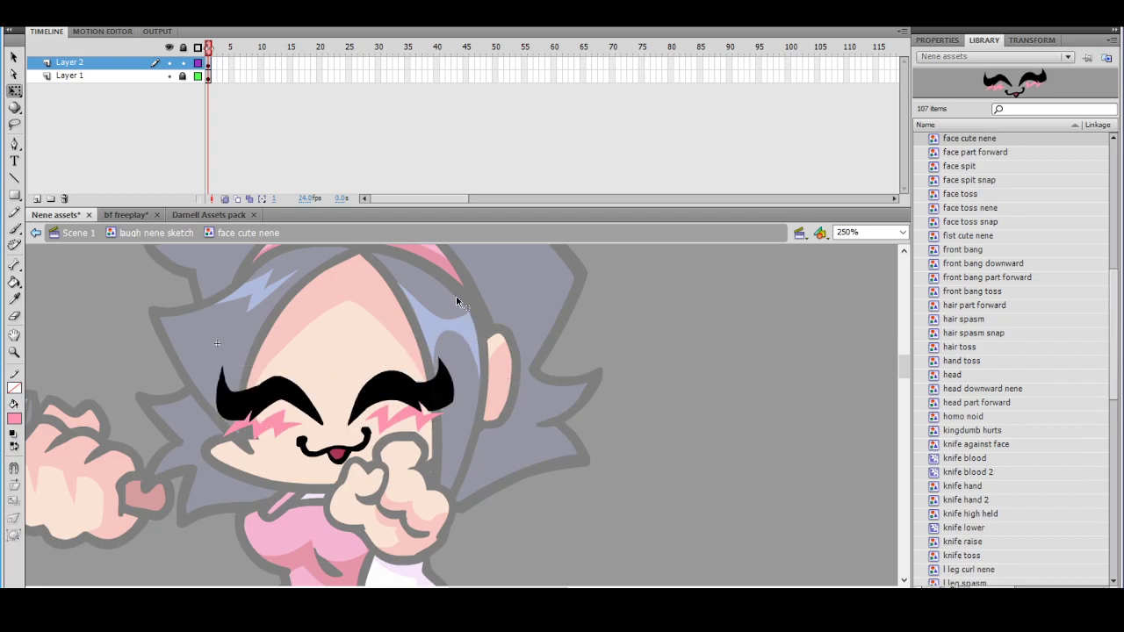
click(35, 232)
click(543, 384)
drag(460, 422, 497, 387)
click(428, 393)
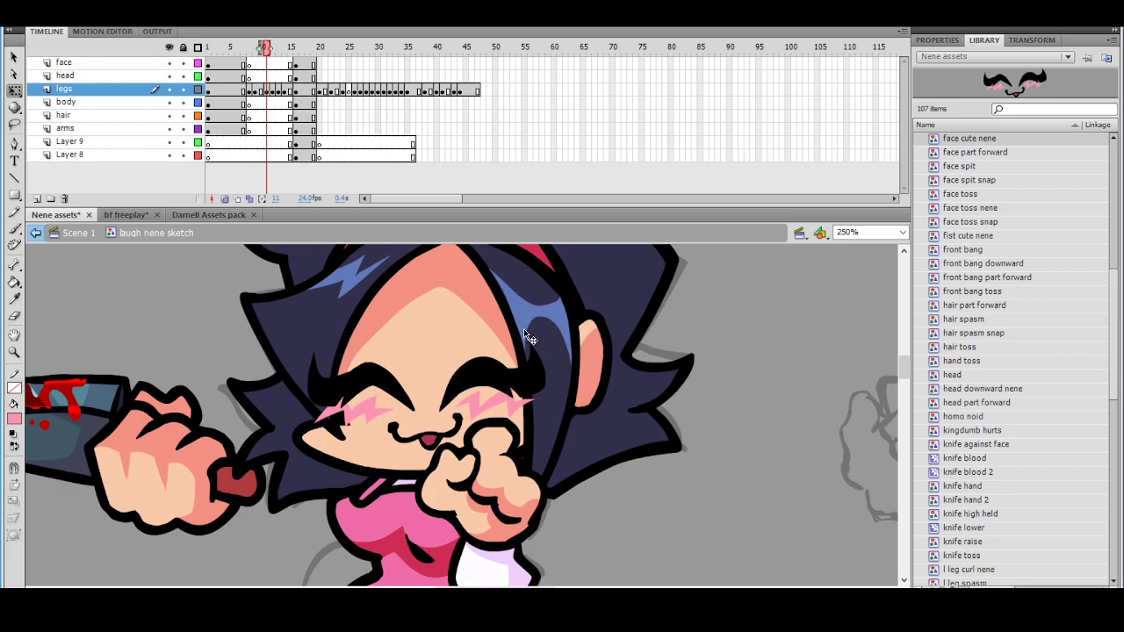
key(ctrl+minus)
key(ctrl+equal)
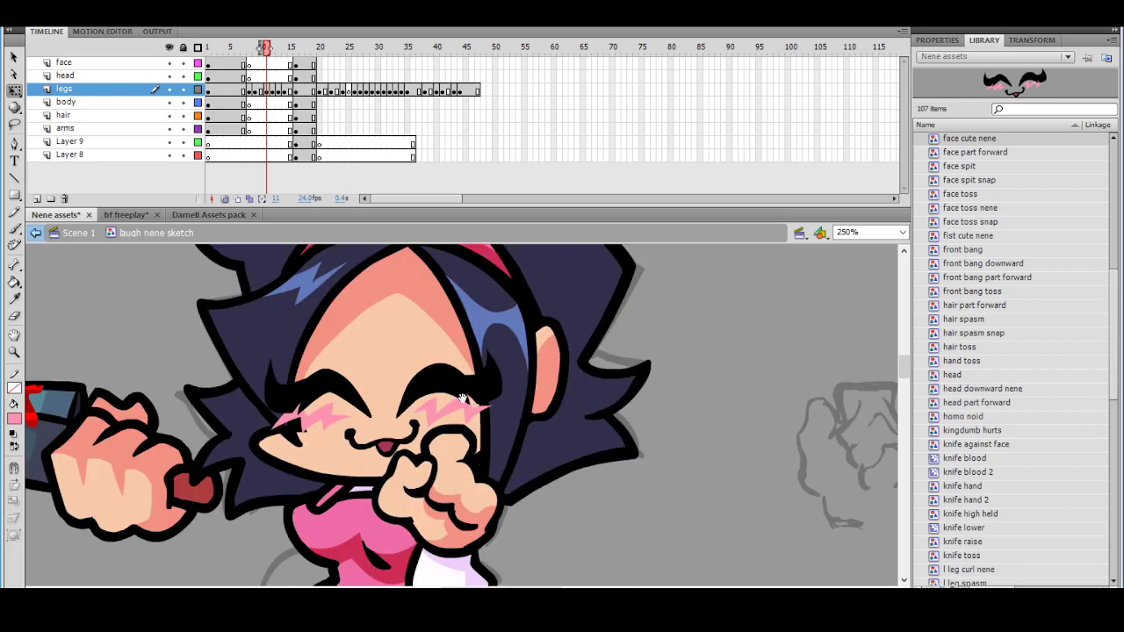
Reopen the face cute nene symbol, lock Layer 2, unlock Layer 1 and copy its blush
double_click(468, 389)
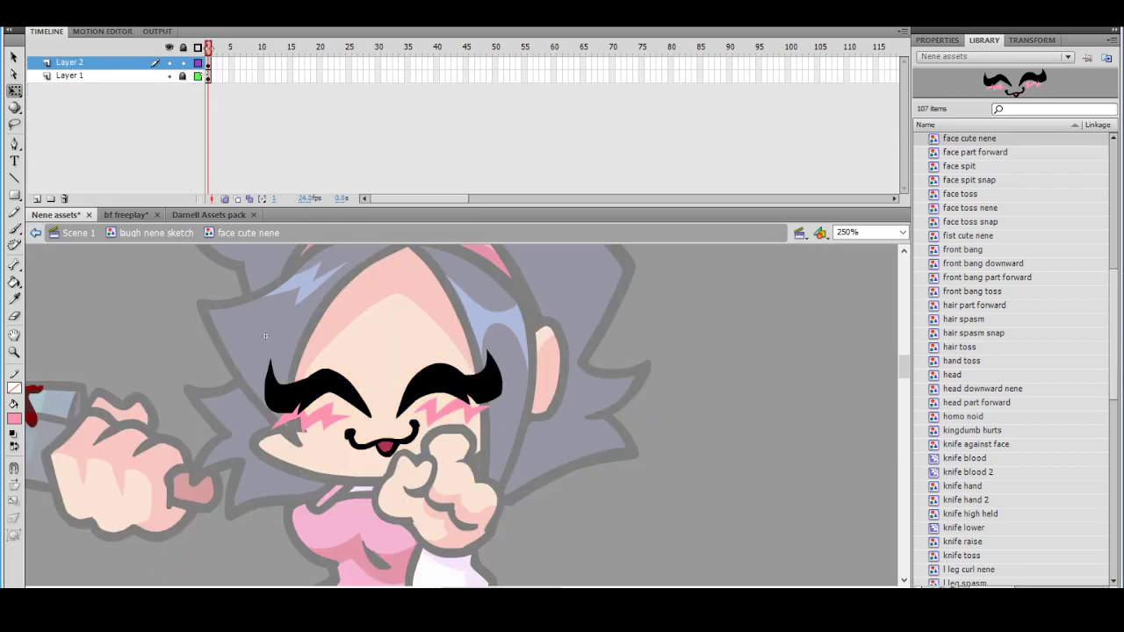
click(169, 62)
click(182, 63)
click(168, 76)
click(168, 77)
click(183, 77)
click(209, 77)
right_click(318, 414)
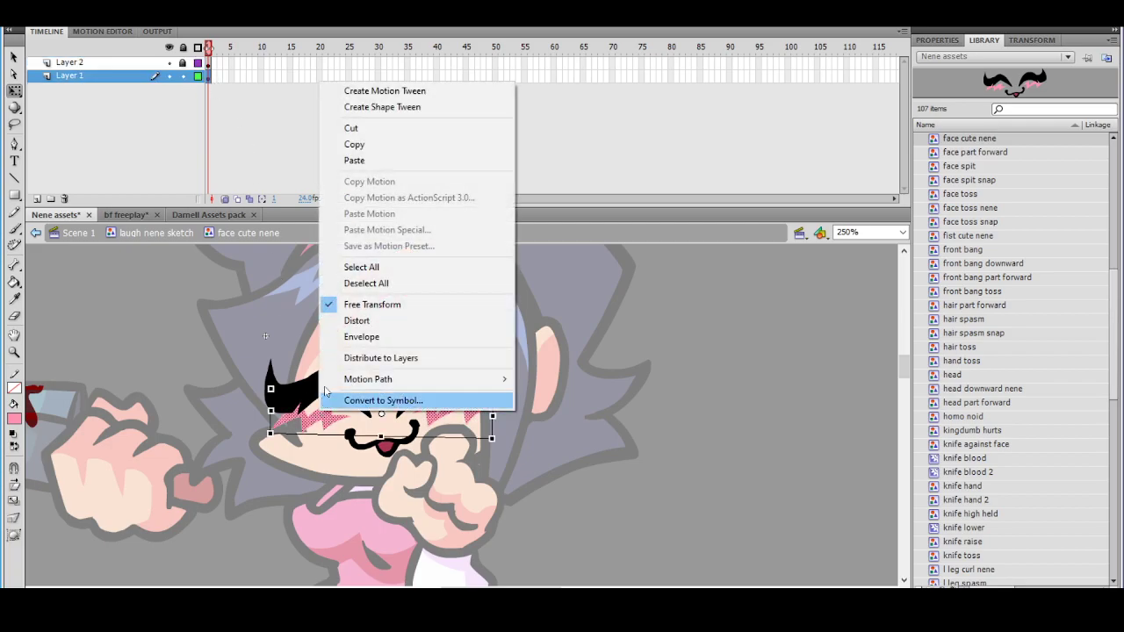
click(369, 145)
Paste the blush in place on a new layer above Layer 1, and lock and hide Layer 1
click(36, 199)
right_click(186, 314)
click(218, 374)
click(170, 89)
Show Layer 3 as outlines and draw Pencil cut lines along the face edge across the left-hand blush
ctrl+click(359, 429)
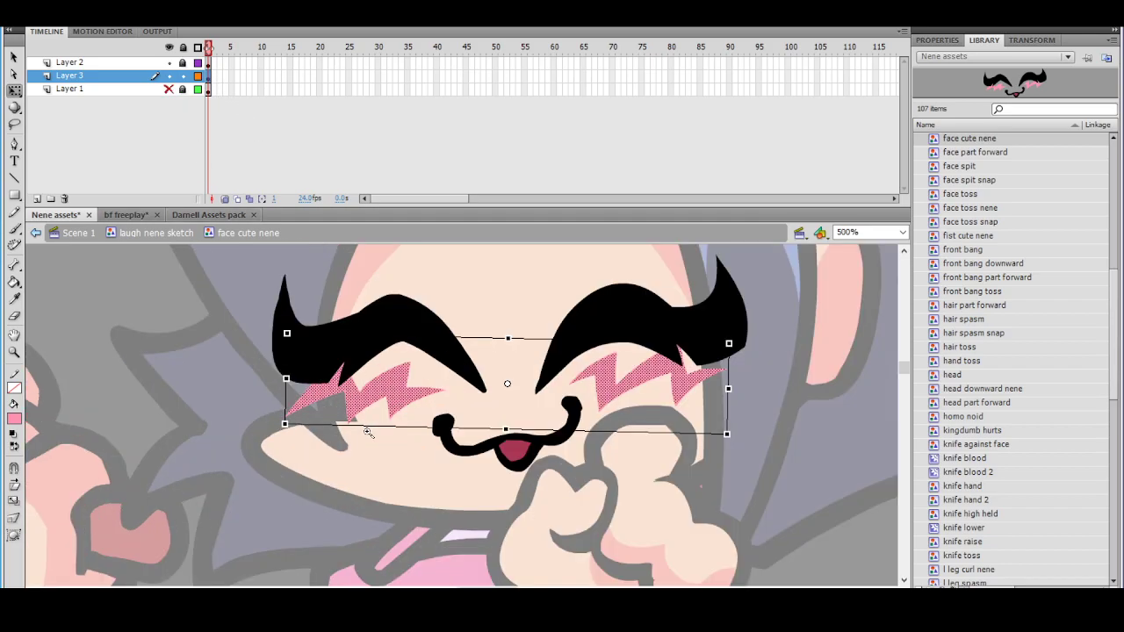
ctrl+click(406, 413)
drag(454, 389, 360, 418)
click(338, 317)
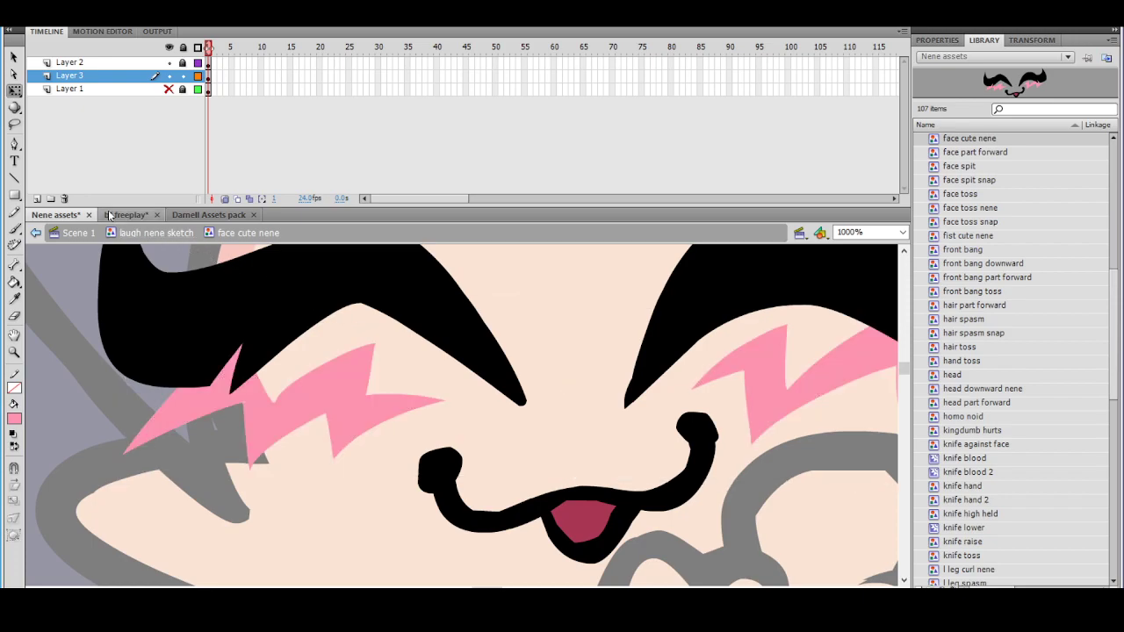
click(14, 212)
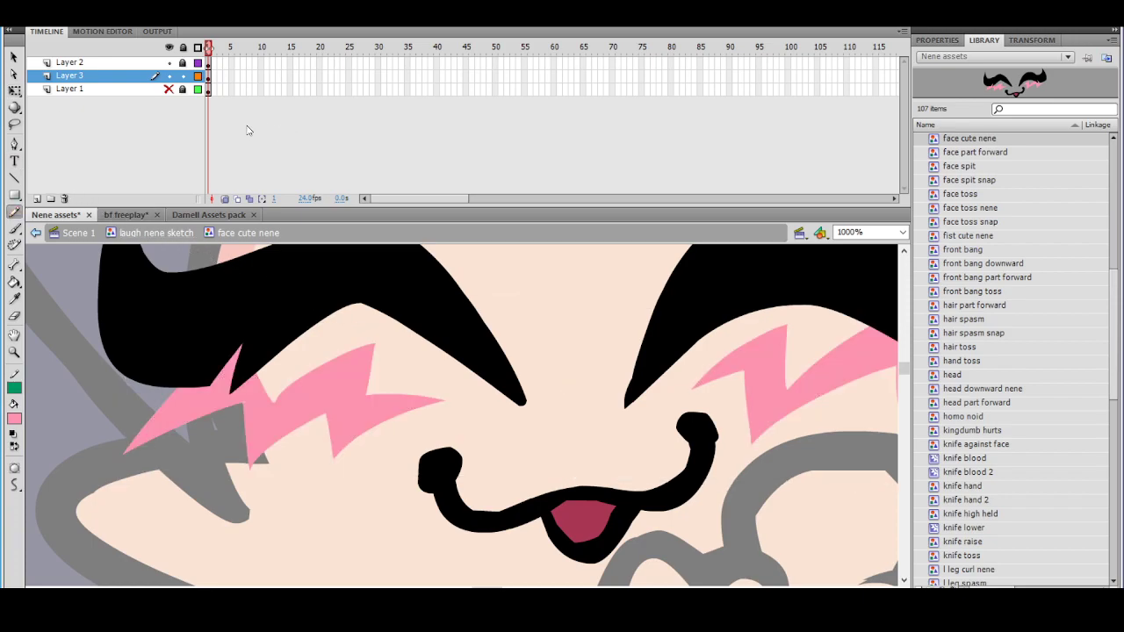
click(208, 77)
click(197, 76)
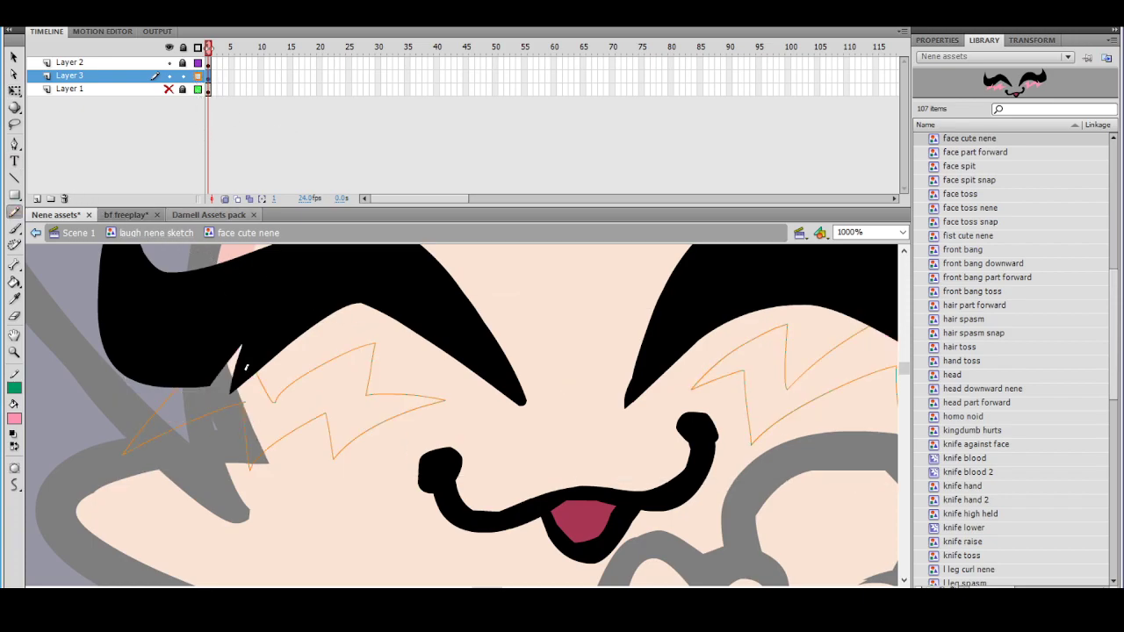
drag(214, 341, 286, 492)
drag(179, 460, 307, 470)
Draw a Pencil cut line along the face edge across the outer tip of the right-hand blush
ctrl+alt+click(663, 410)
drag(685, 407, 565, 409)
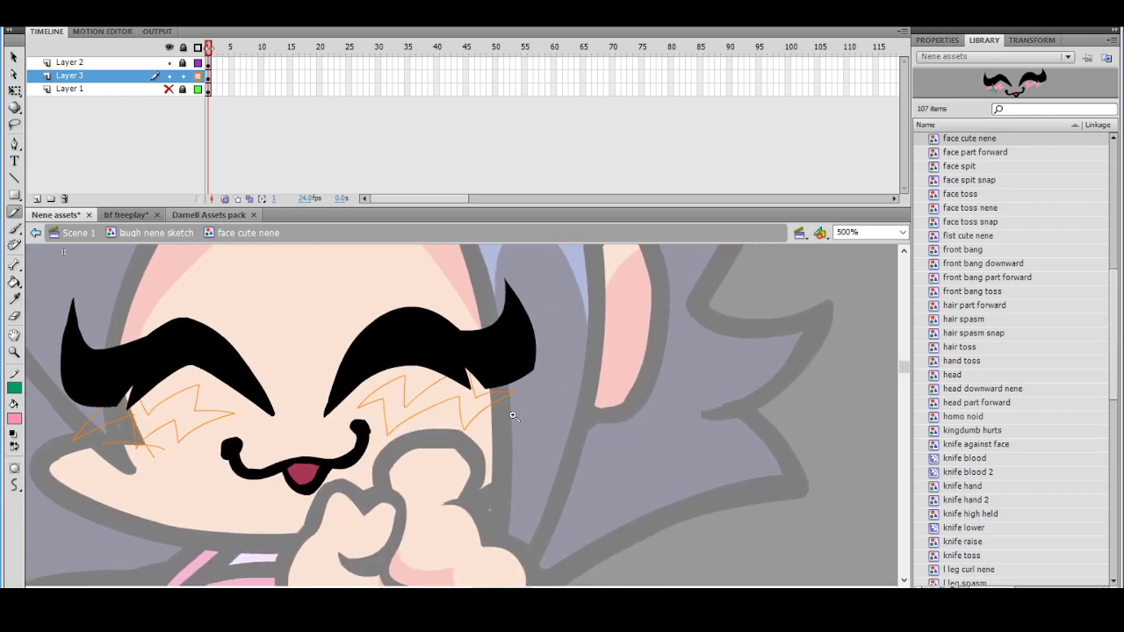
ctrl+click(513, 411)
drag(409, 351, 421, 450)
drag(402, 333, 420, 463)
scroll(388, 363, down, 2)
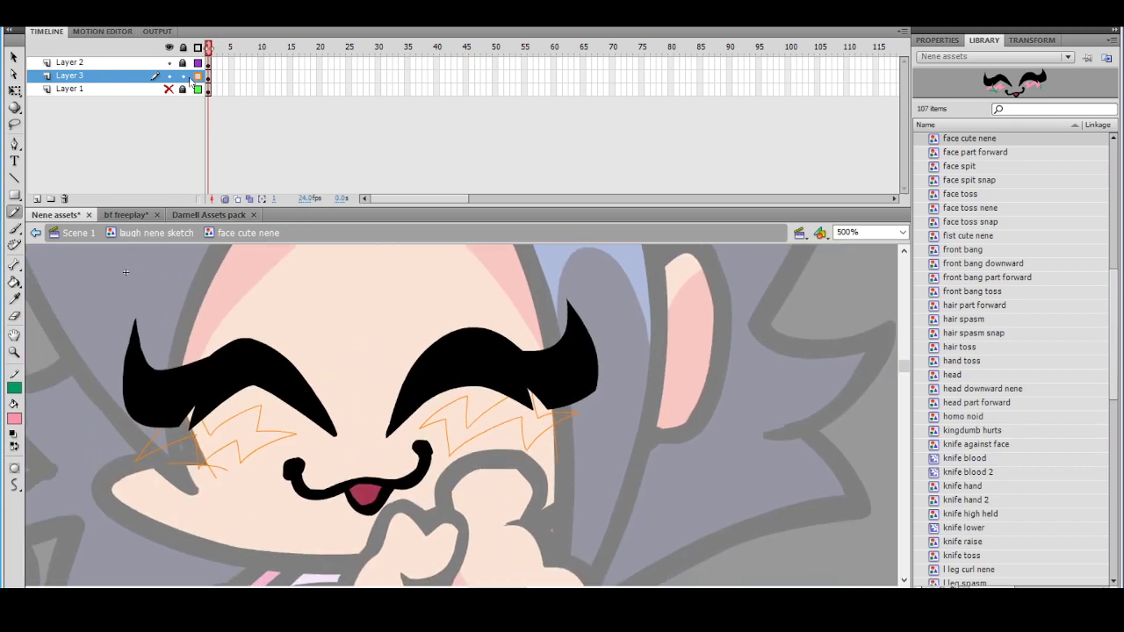
Restore Layer 3's filled display and delete the blush piece extending past the left-hand face edge
click(198, 76)
click(13, 56)
click(183, 441)
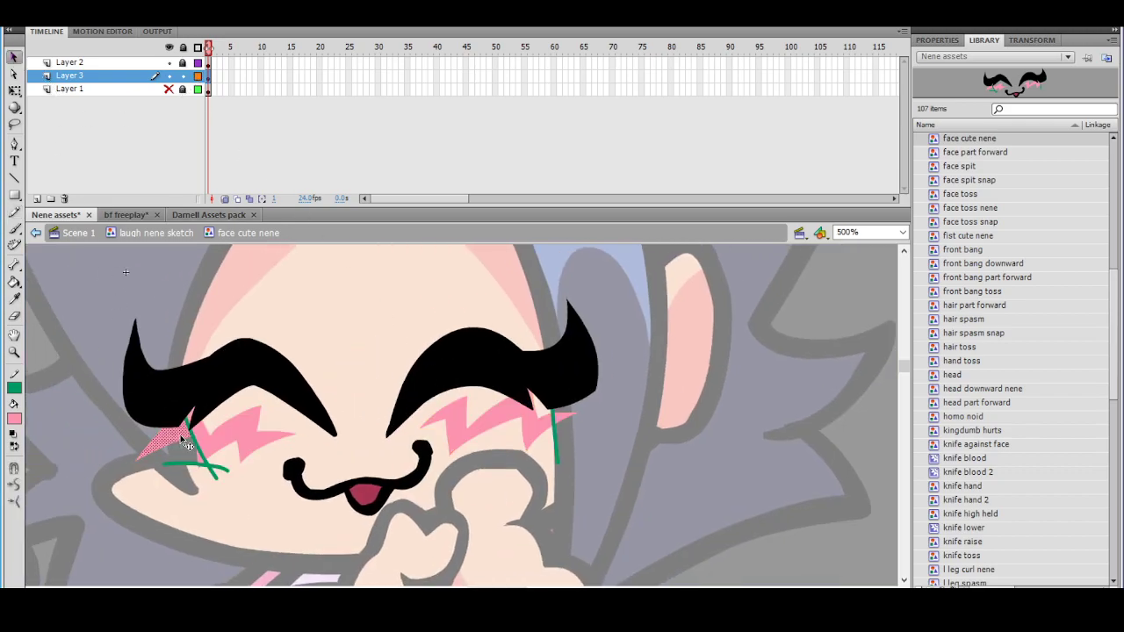
key(Delete)
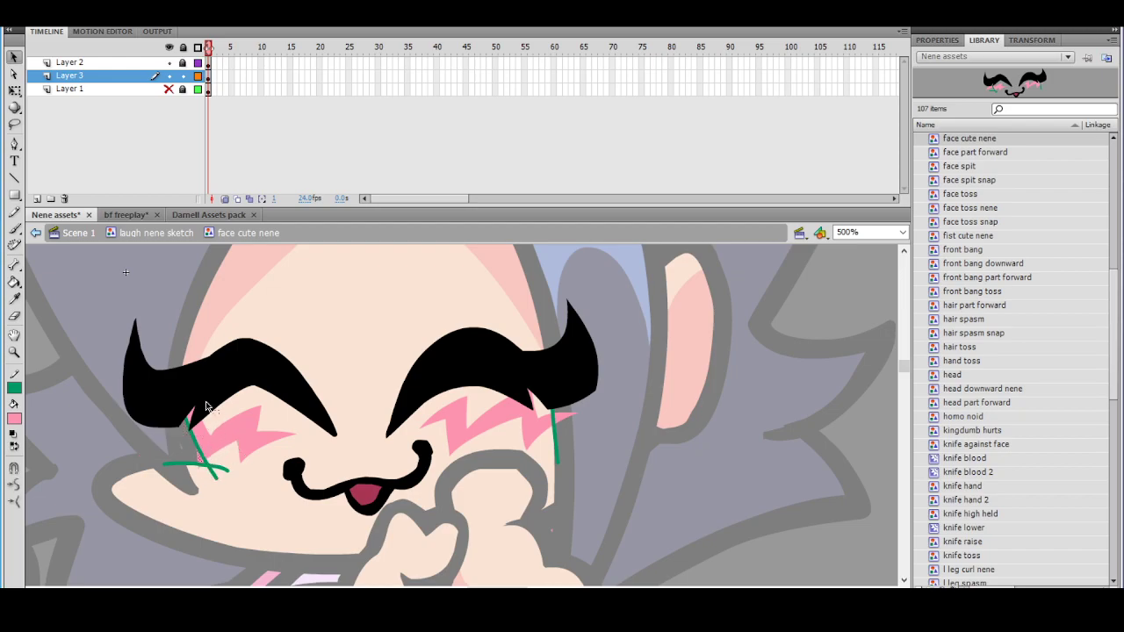
Select the remaining blush with its green cut lines and remove the lines by setting the stroke colour to none
click(14, 123)
mouse_move(275, 304)
mouse_down()
mouse_move(260, 549)
mouse_move(600, 271)
mouse_up()
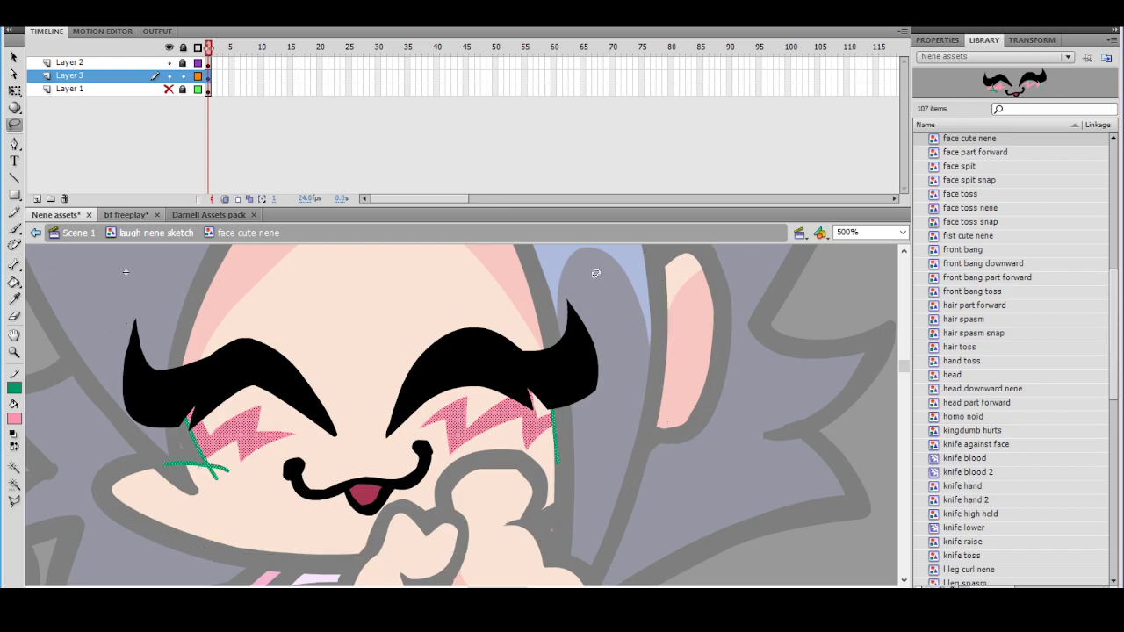
click(14, 387)
click(230, 402)
click(353, 320)
click(470, 336)
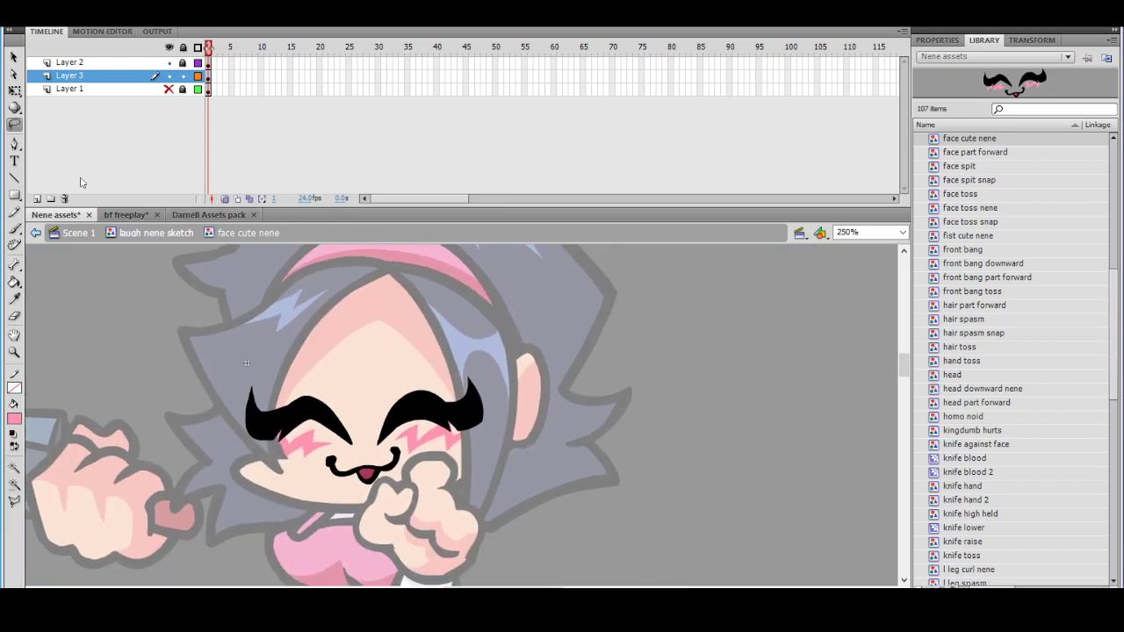
Return to laugh nene sketch and turn off including hidden layers in the Flash publish settings
click(36, 233)
key(v)
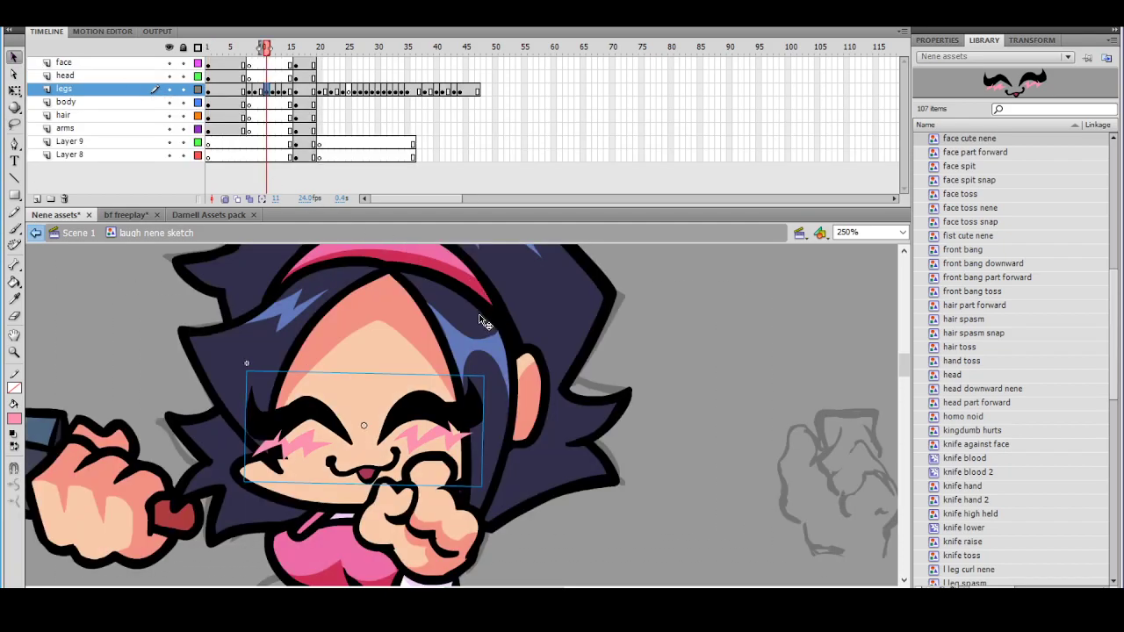
key(alt+f)
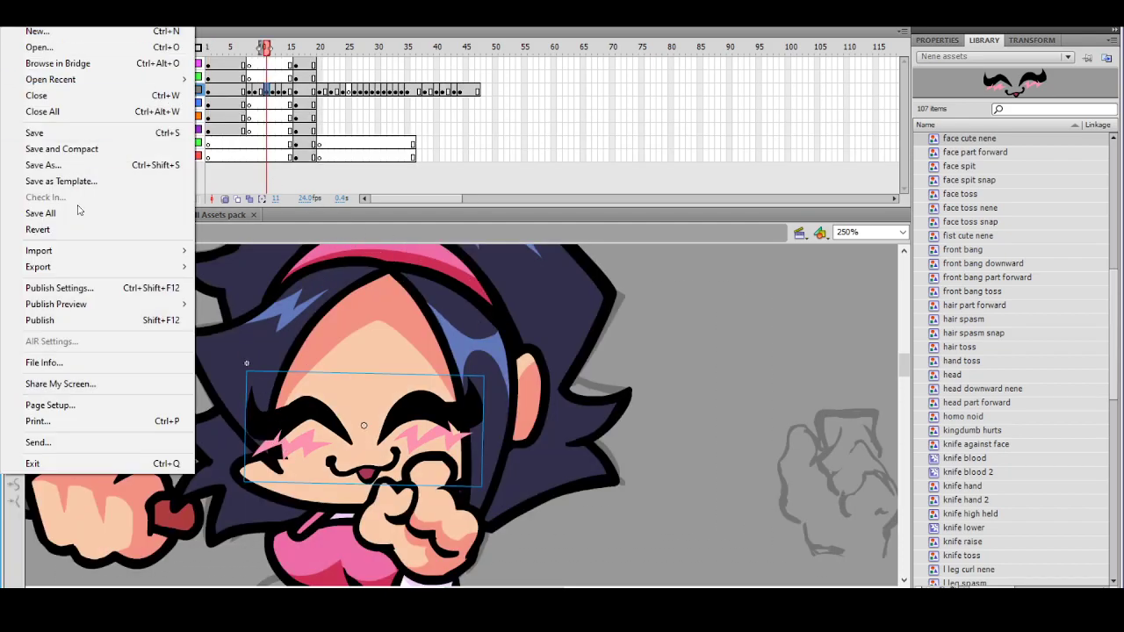
click(109, 292)
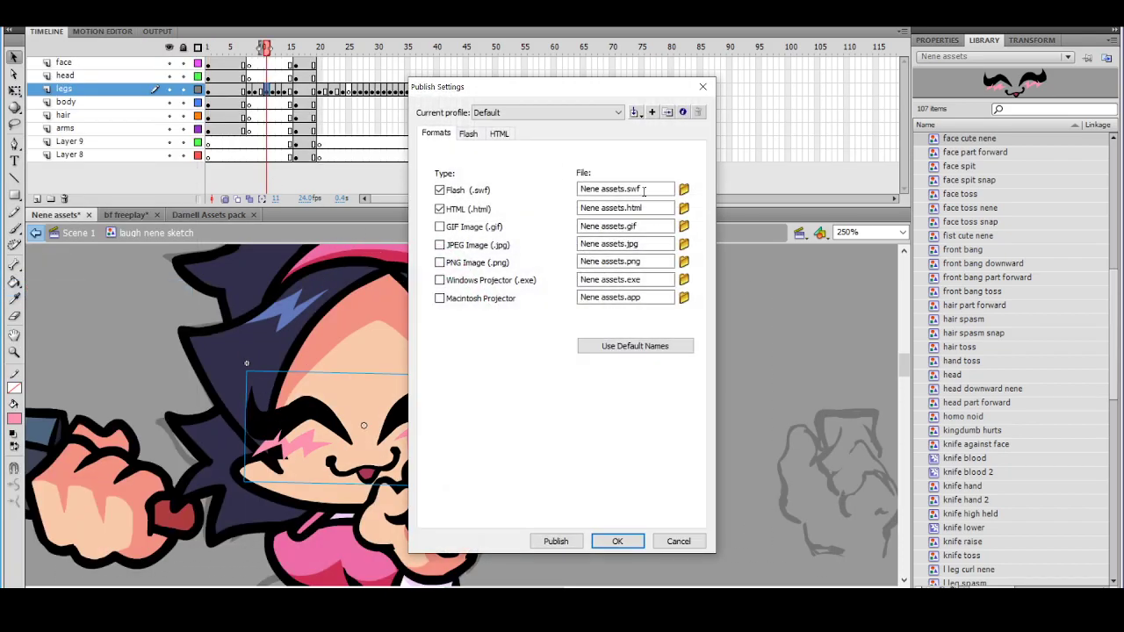
click(474, 136)
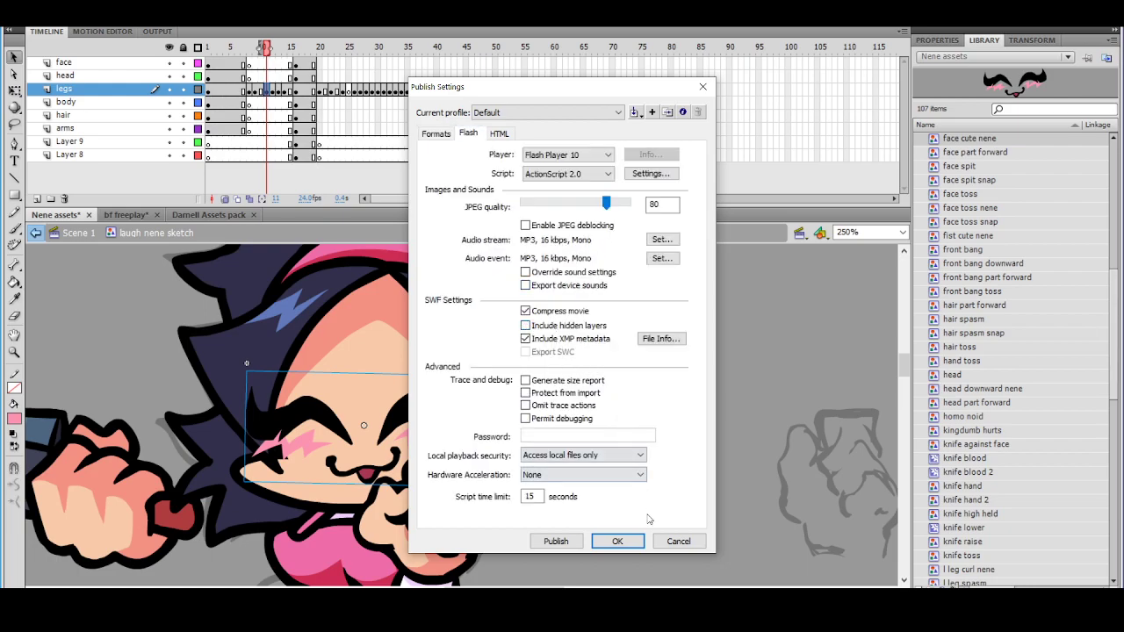
click(638, 543)
click(650, 505)
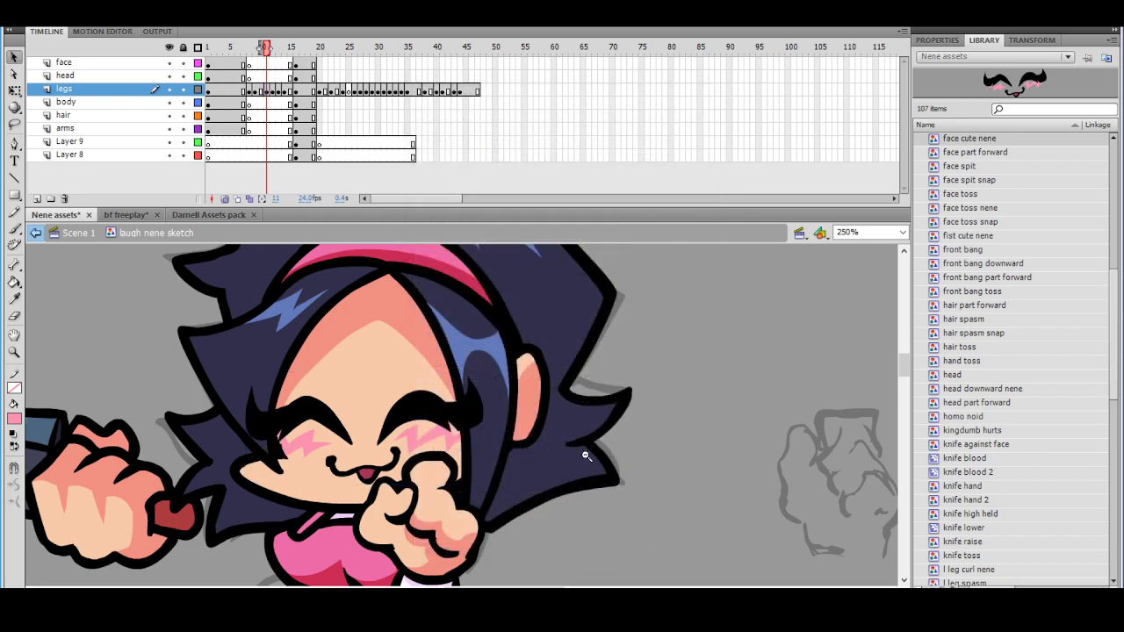
Open the shit eating face symbol from frame 6 and sample the blue-grey fill under its right-hand eyelash
key(ctrl+minus)
ctrl+click(433, 425)
drag(459, 425, 477, 422)
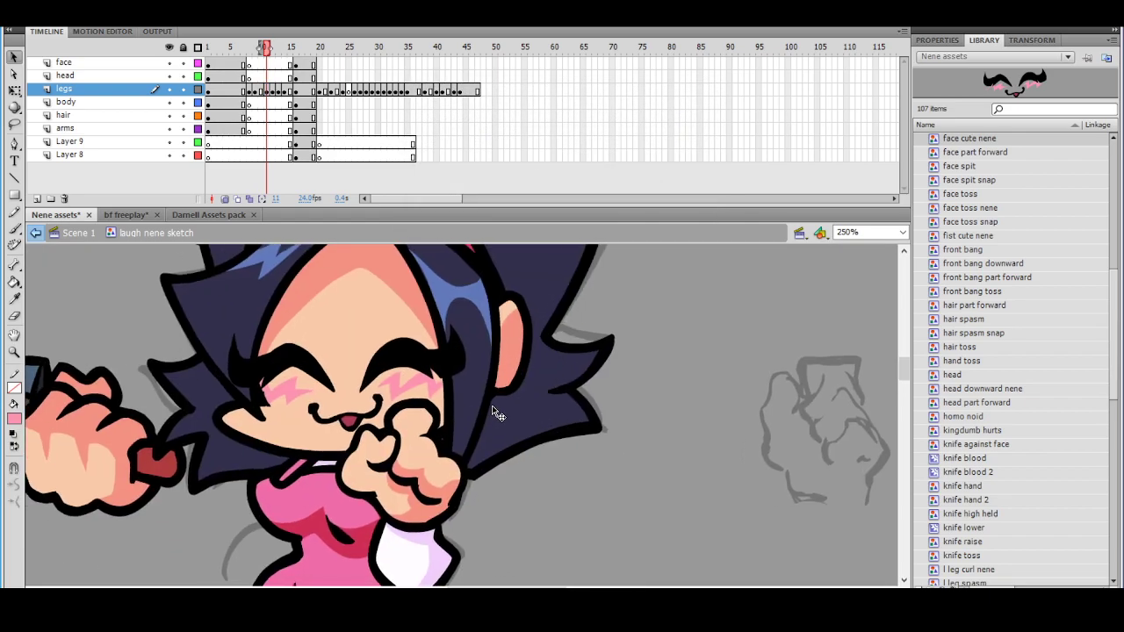
ctrl+shift+click(475, 415)
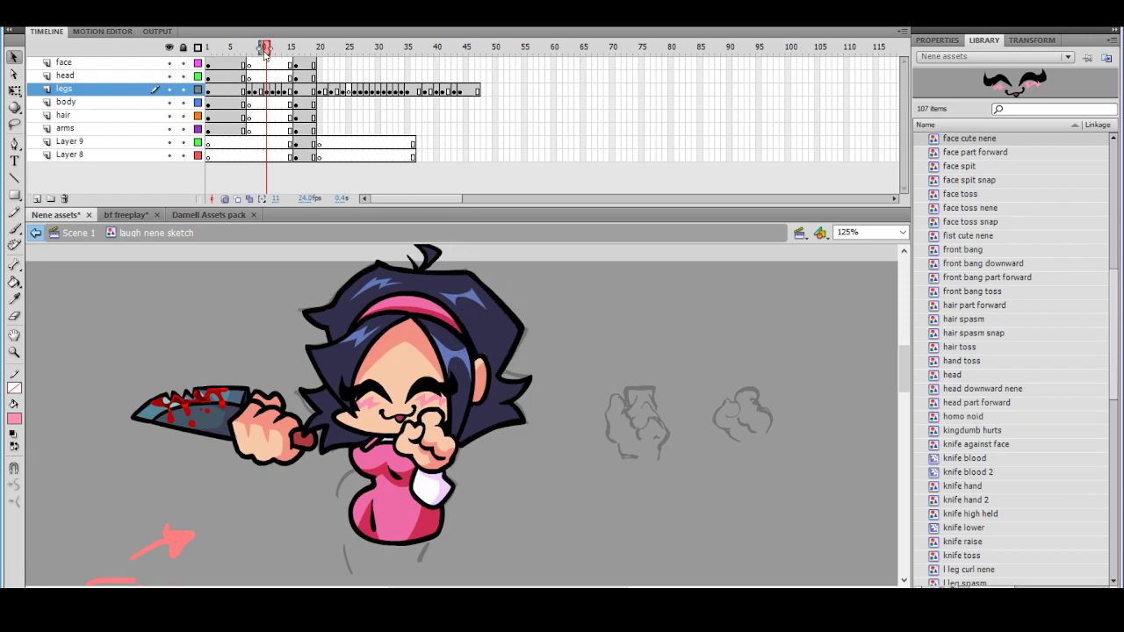
drag(266, 50, 238, 50)
click(469, 379)
click(444, 402)
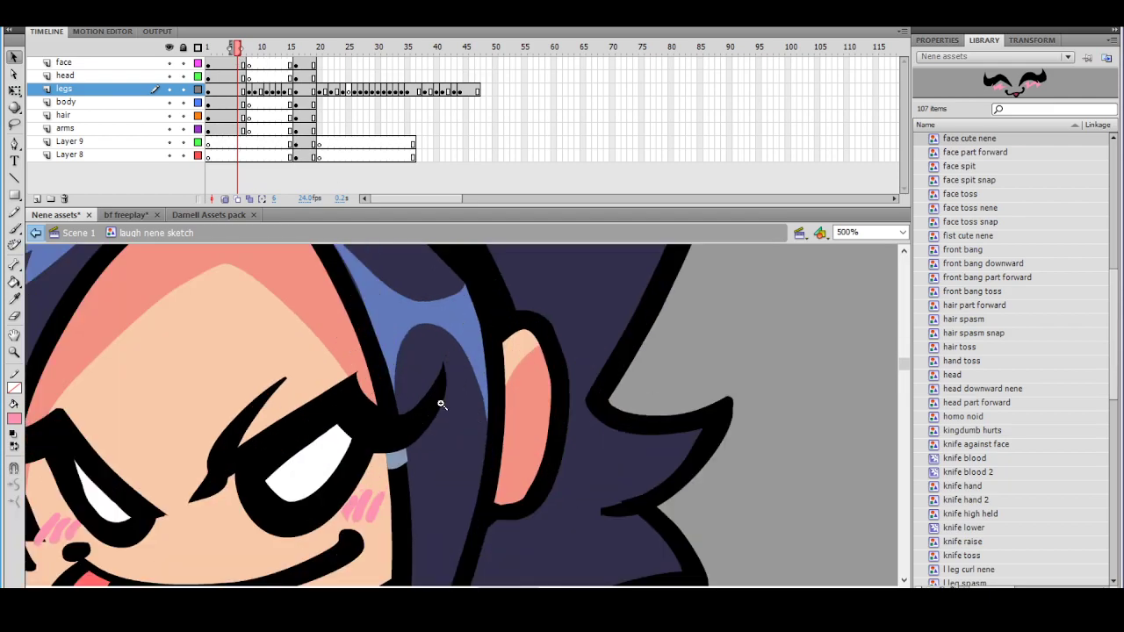
click(401, 465)
double_click(408, 463)
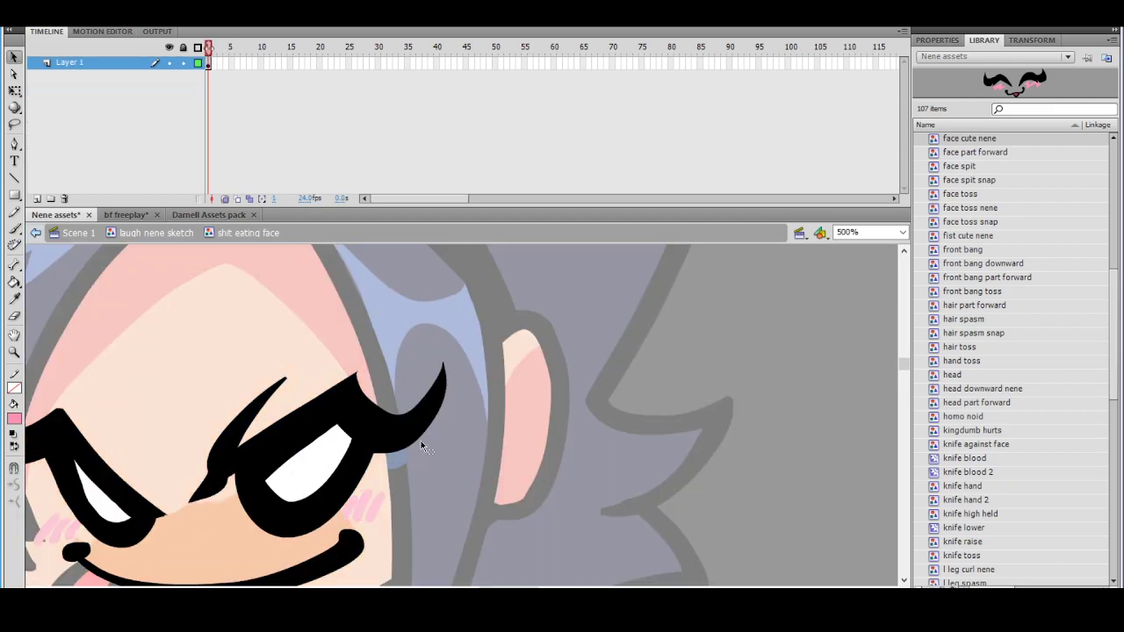
click(16, 299)
click(395, 459)
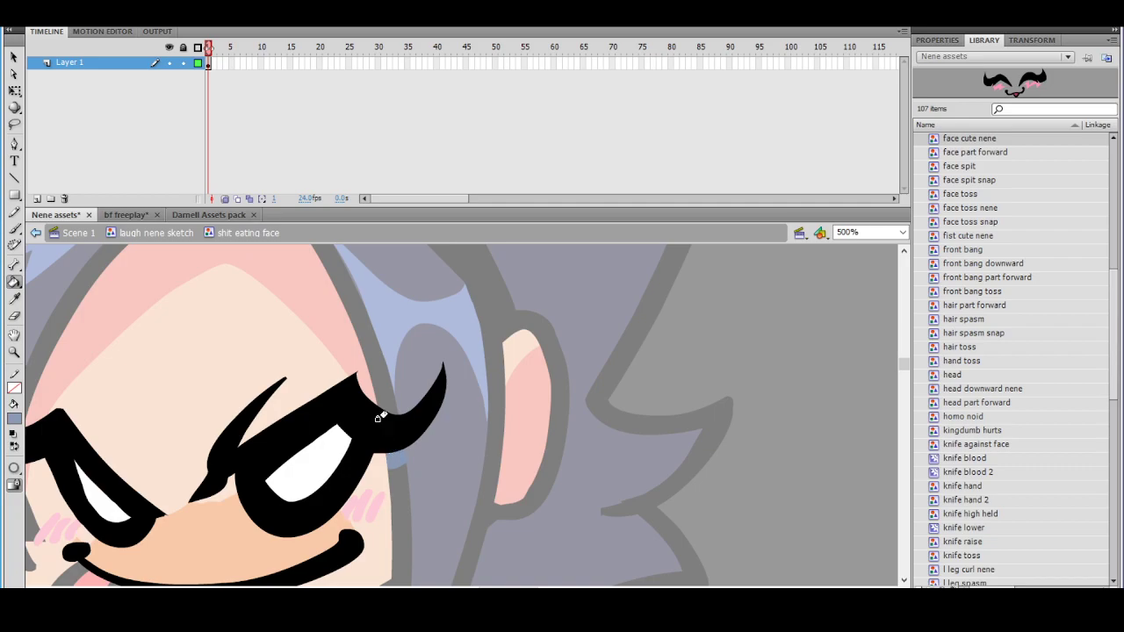
Return to laugh nene sketch and open the face cute nene symbol from frame 11 for editing
key(ctrl+e)
key(v)
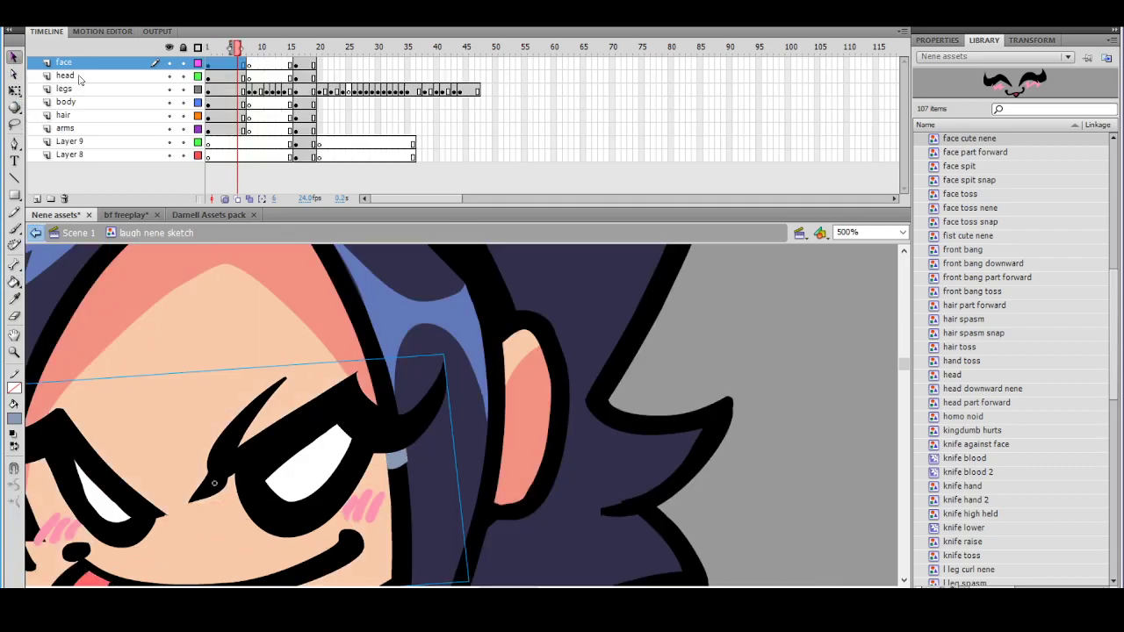
click(661, 342)
key(ctrl+minus)
click(227, 51)
mouse_move(227, 51)
mouse_down()
mouse_move(271, 53)
mouse_move(267, 64)
mouse_up()
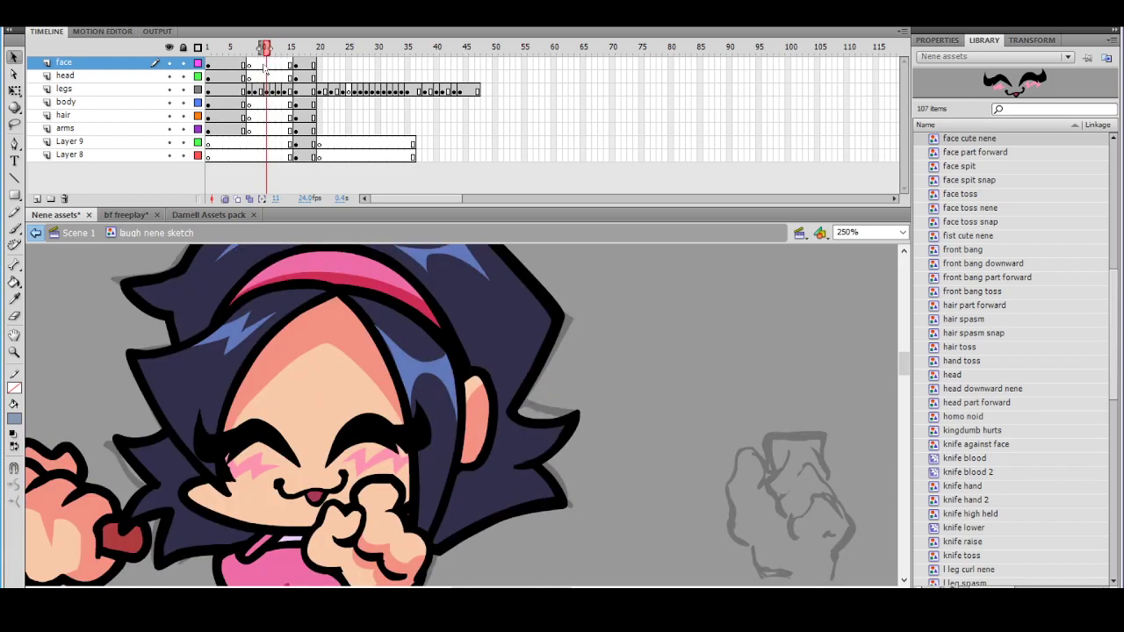
click(430, 437)
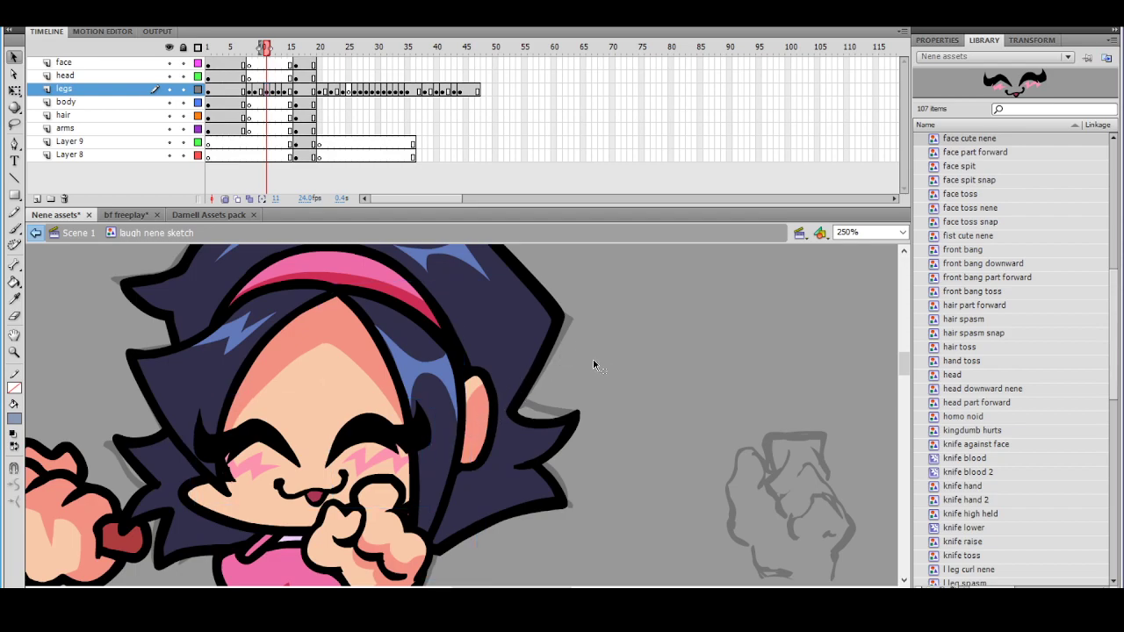
click(445, 441)
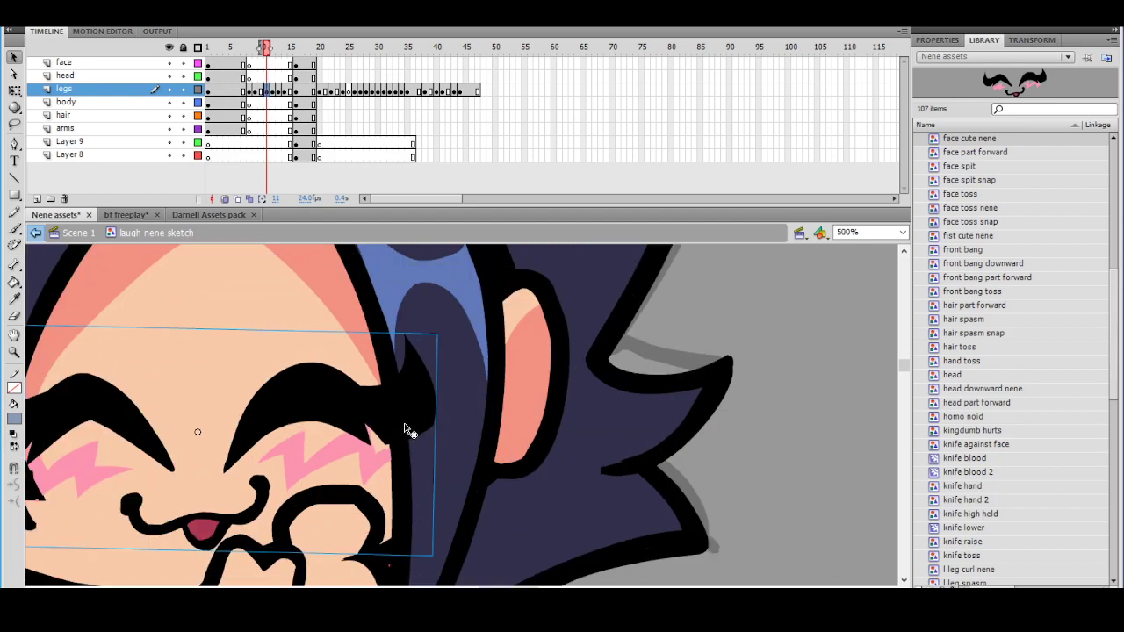
double_click(406, 431)
click(439, 443)
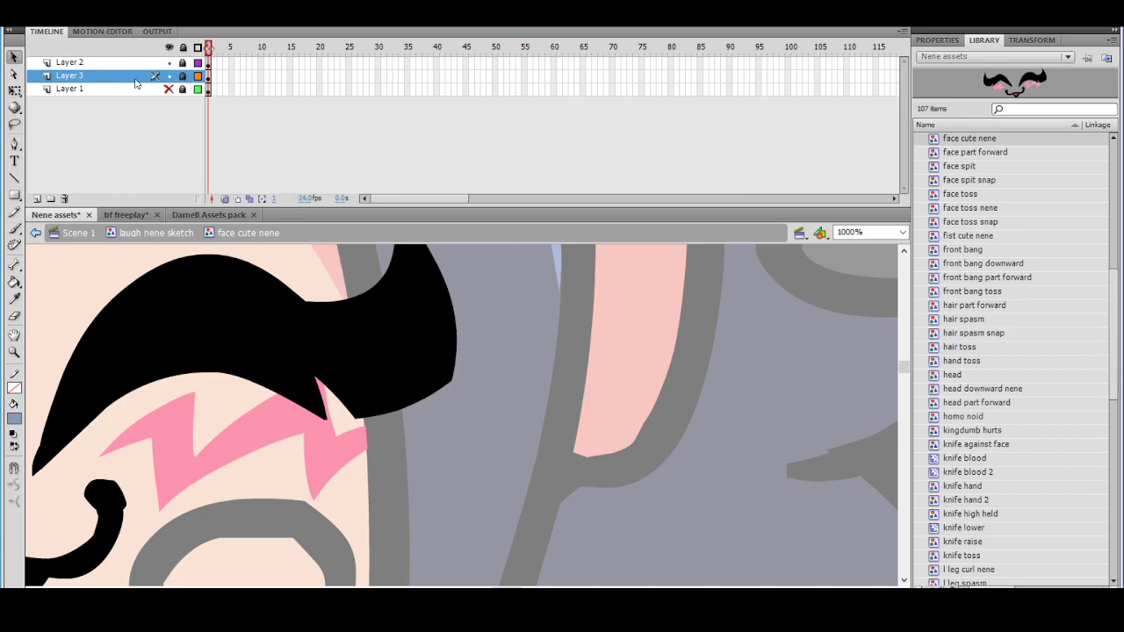
Add a layer above Layer 3, then outline a small patch with the Pencil under the right-hand eyelash and fill it blue-grey
click(37, 200)
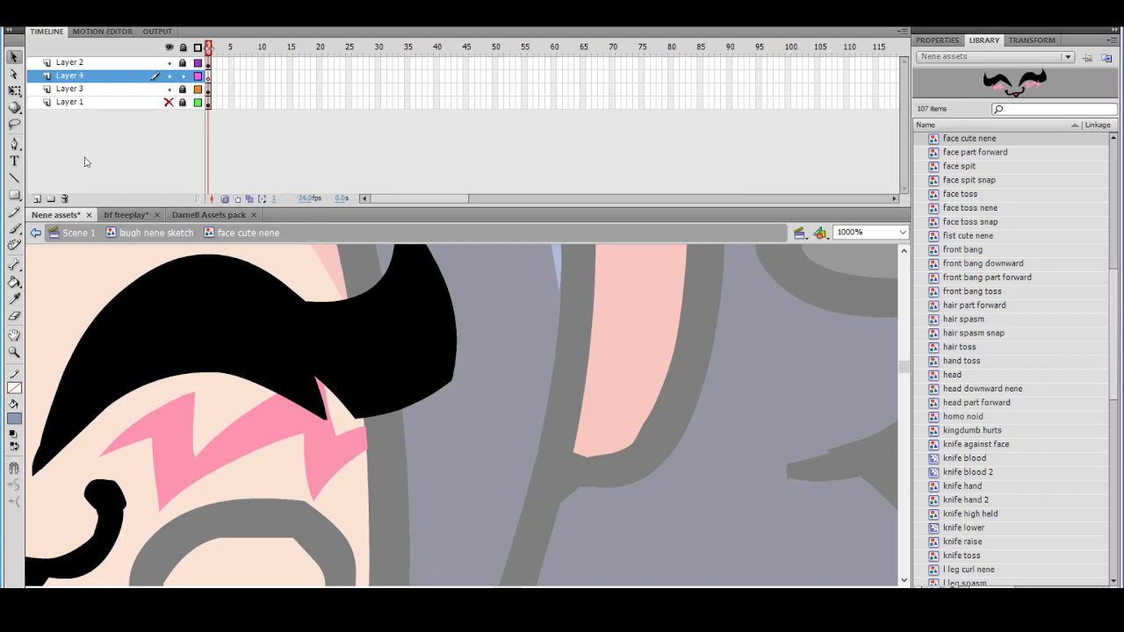
click(14, 212)
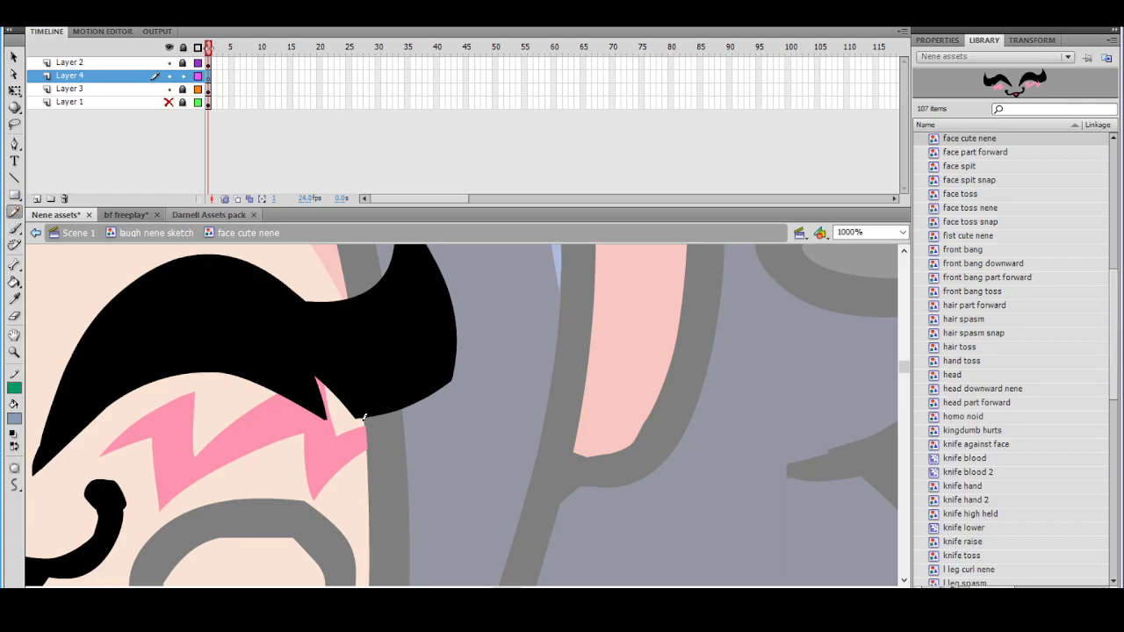
drag(360, 384, 363, 519)
key(ctrl+z)
drag(362, 383, 369, 524)
drag(357, 470, 424, 460)
drag(397, 376, 415, 520)
key(ctrl+z)
drag(400, 378, 411, 531)
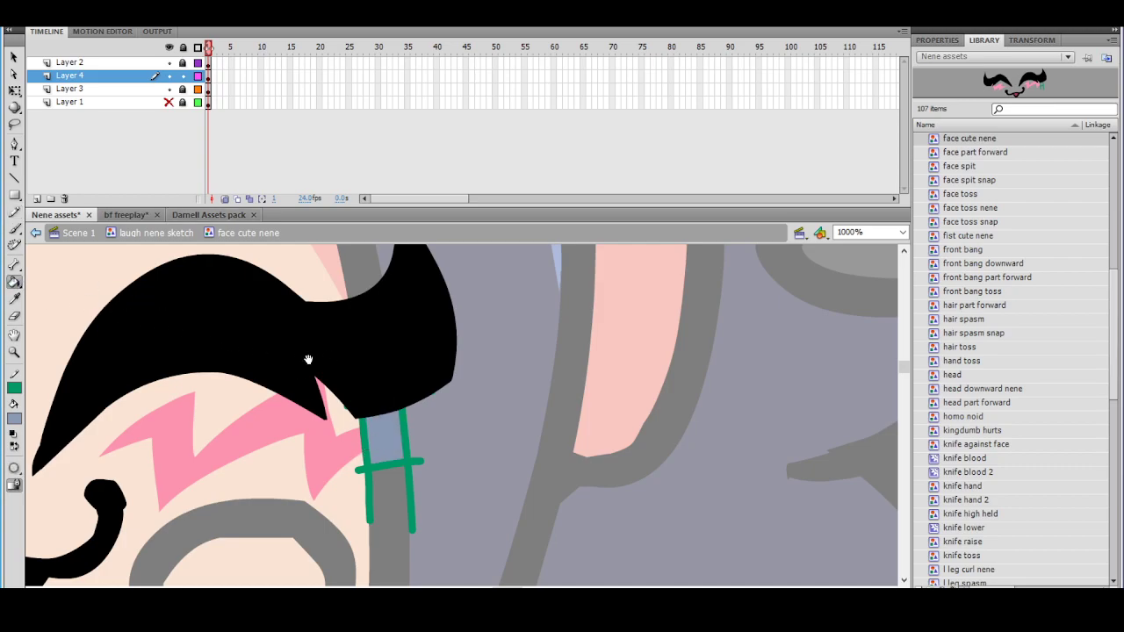
Outline a matching patch with the Pencil under the left-hand eyelash beside the blush and fill it blue-grey
drag(202, 367, 641, 338)
drag(304, 411, 548, 409)
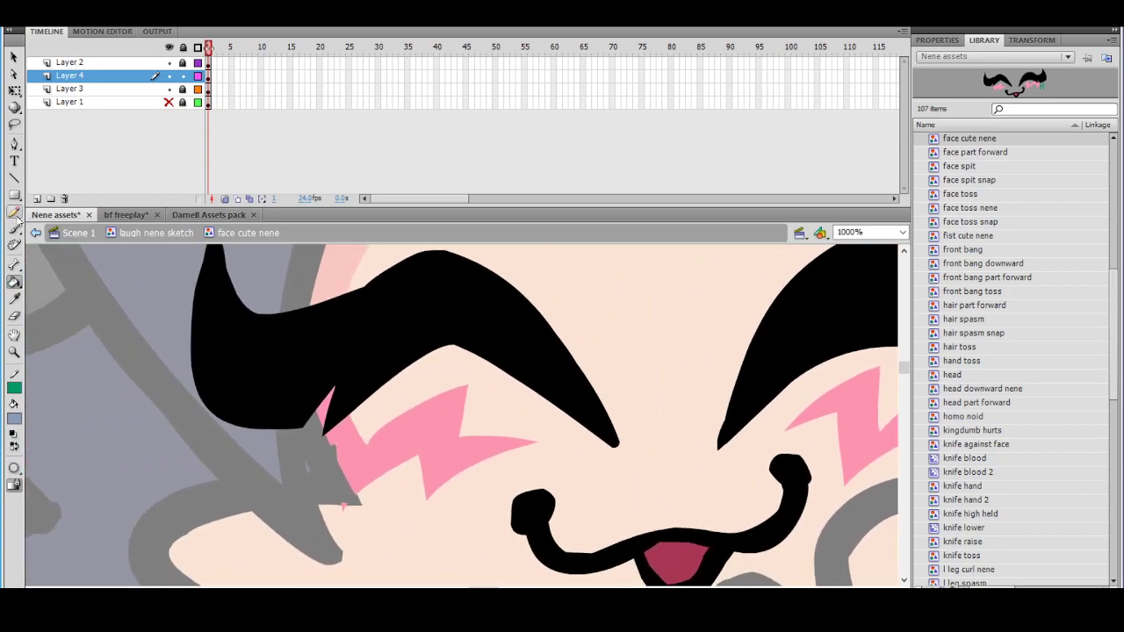
click(14, 211)
mouse_move(298, 419)
mouse_down()
mouse_move(318, 475)
mouse_move(305, 460)
mouse_move(347, 451)
mouse_move(312, 466)
mouse_move(352, 470)
mouse_up()
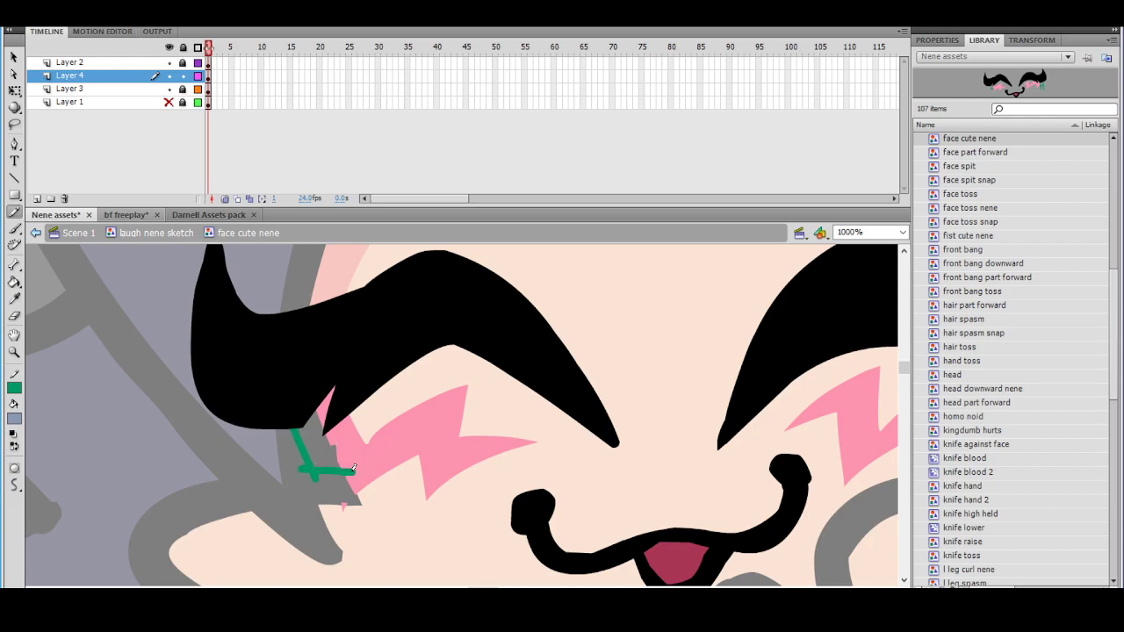
drag(323, 422, 365, 507)
drag(275, 421, 350, 383)
key(ctrl+z)
click(14, 281)
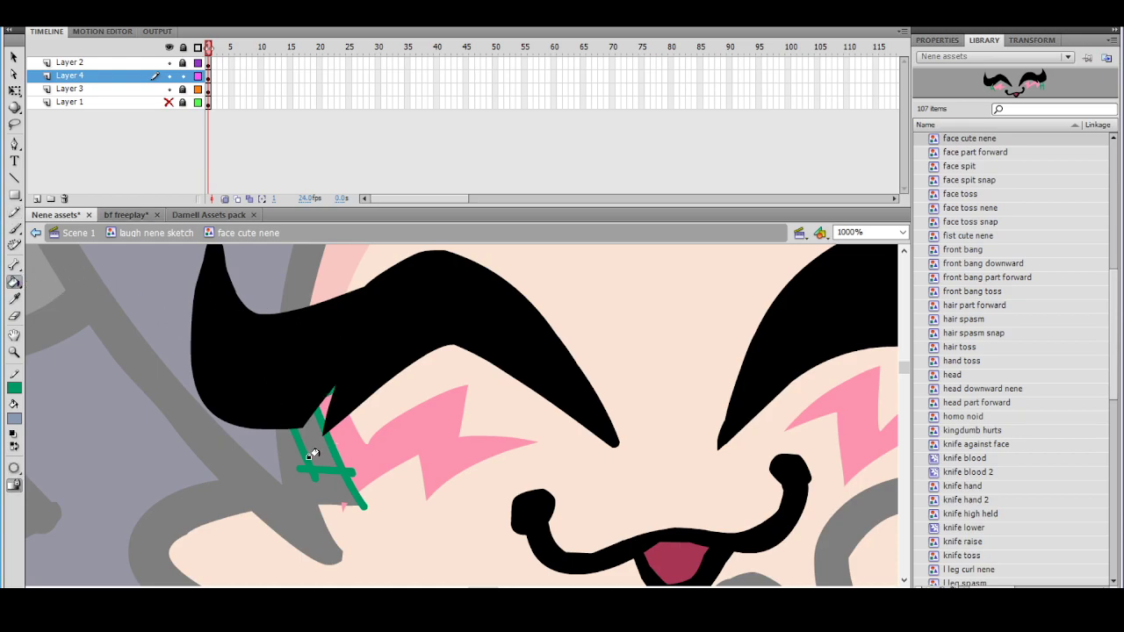
click(312, 449)
Lasso the patches, remove their green lines by setting the stroke colour to none, and return to laugh nene sketch
ctrl+shift+click(423, 410)
ctrl+alt+click(596, 391)
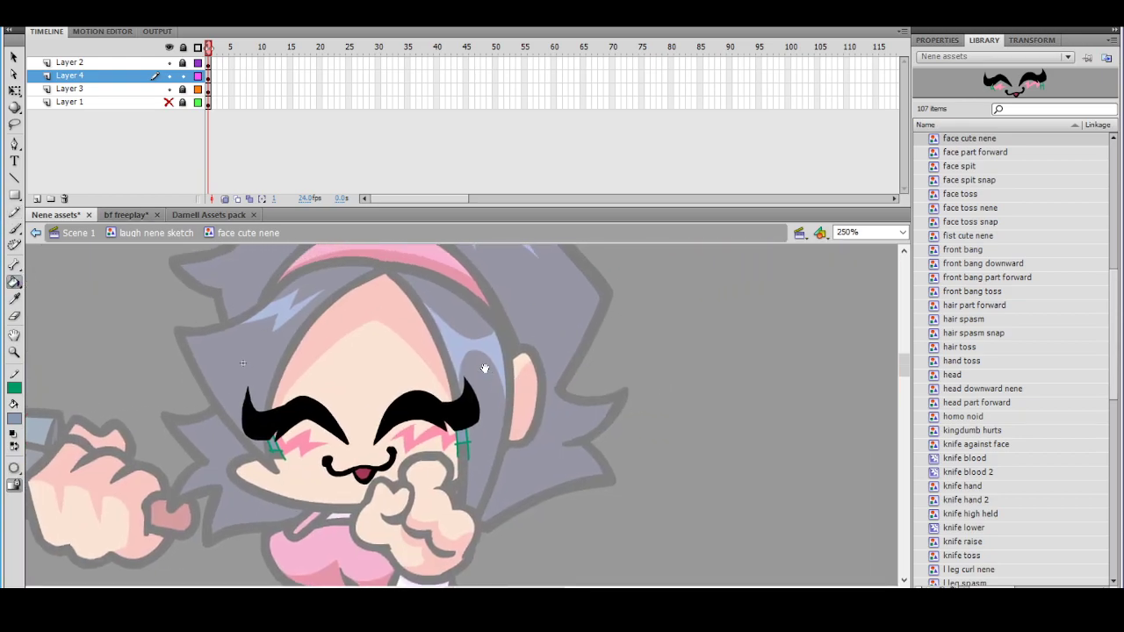
click(14, 123)
mouse_move(321, 322)
mouse_down()
mouse_move(467, 509)
mouse_move(369, 308)
mouse_up()
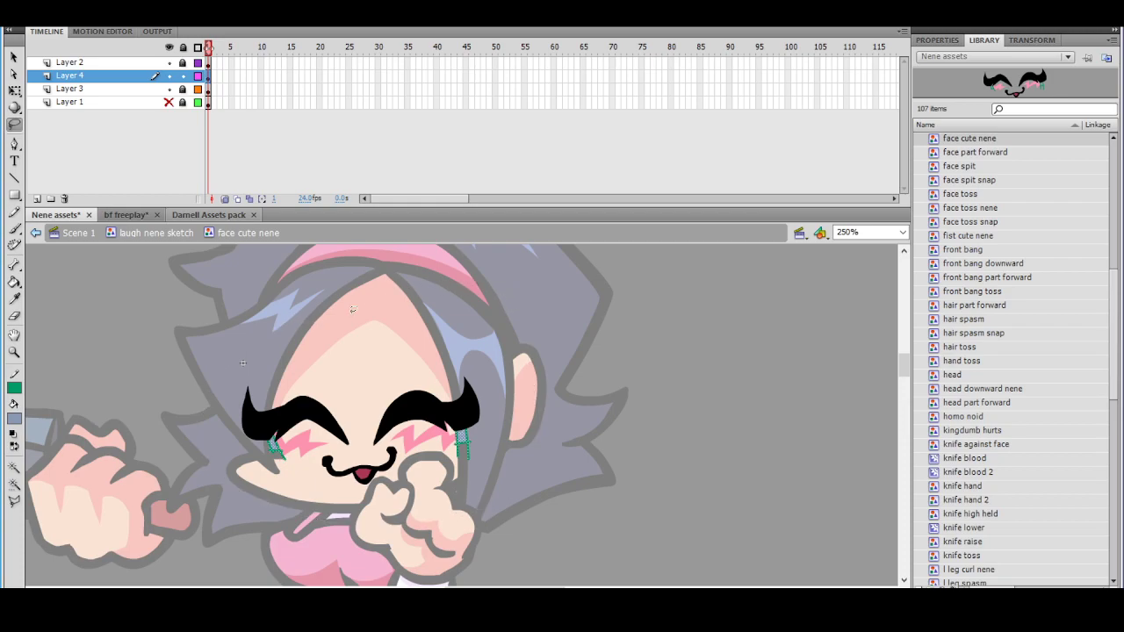
click(14, 388)
click(227, 405)
click(239, 371)
drag(429, 349, 352, 370)
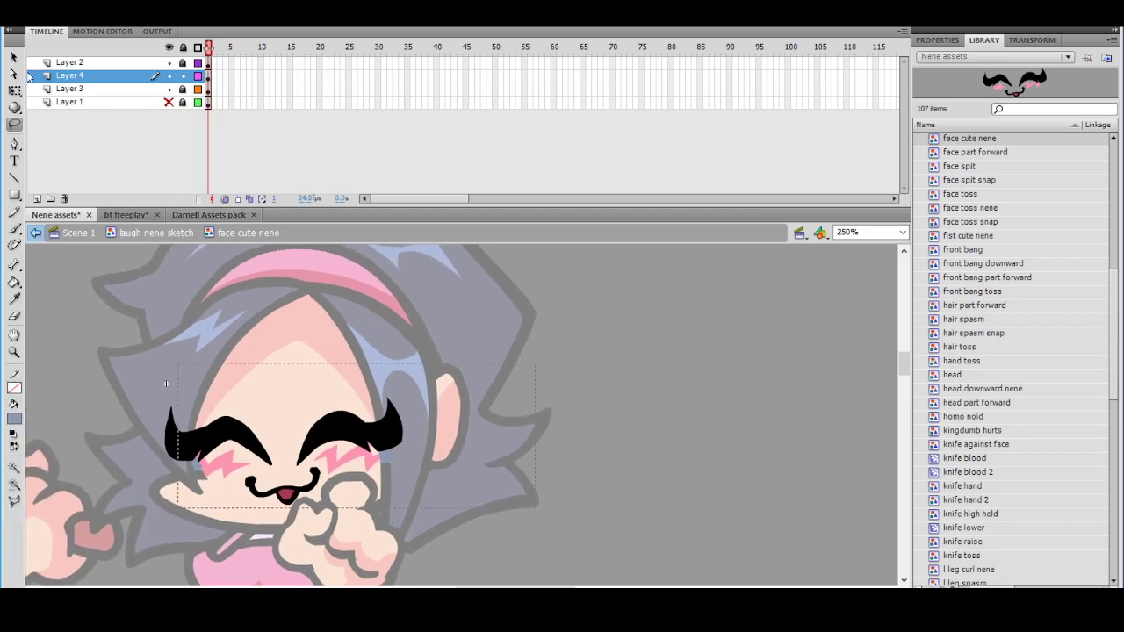
click(35, 232)
key(v)
Examine the blue-grey patches beside the eyes at different zoom levels and compare the frames around frame 11
click(480, 378)
drag(454, 432, 469, 405)
click(425, 420)
click(425, 422)
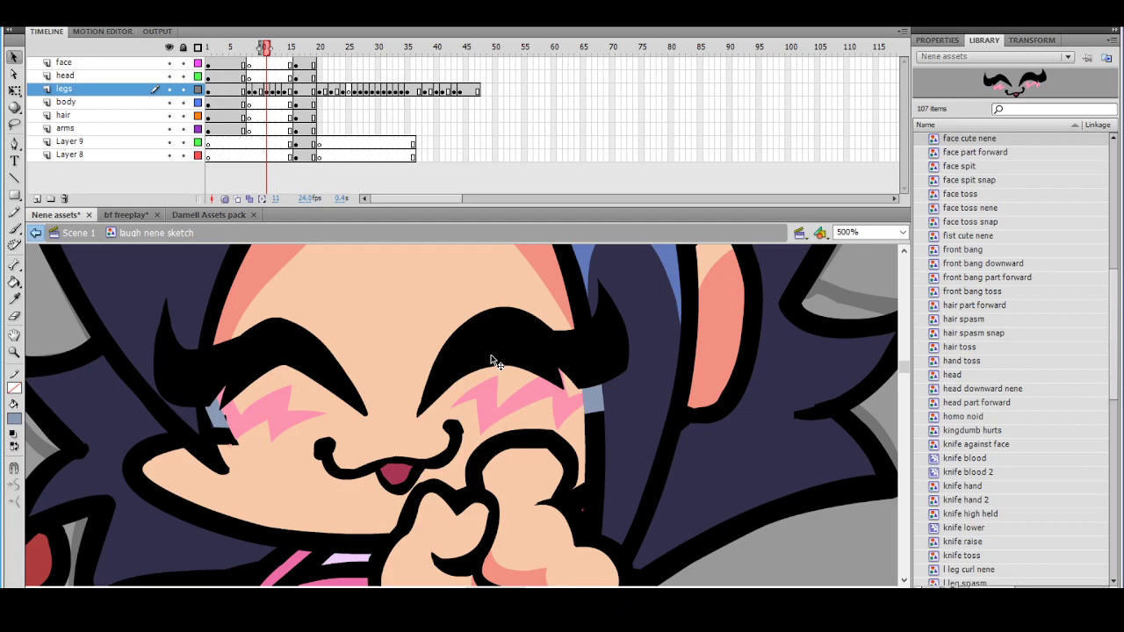
click(492, 399)
drag(503, 418, 467, 427)
click(478, 403)
click(453, 425)
click(481, 423)
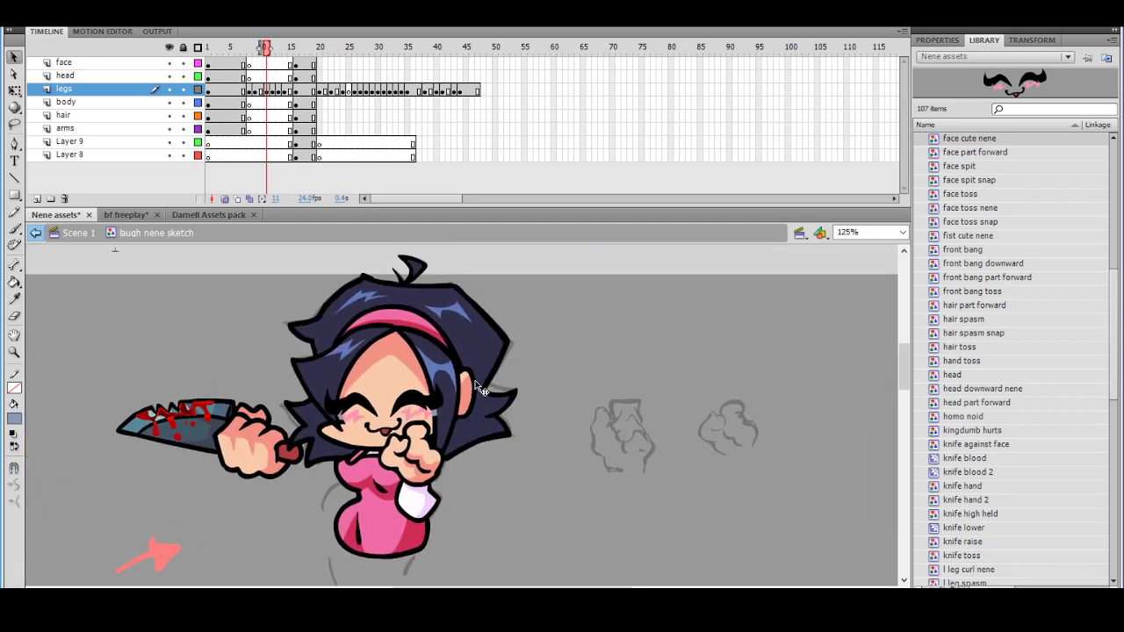
click(250, 48)
mouse_move(250, 52)
mouse_down()
mouse_move(237, 60)
mouse_move(270, 74)
mouse_up()
Reopen the face cute nene symbol from frame 11 at the left-hand blush
ctrl+click(428, 412)
ctrl+click(395, 421)
click(359, 397)
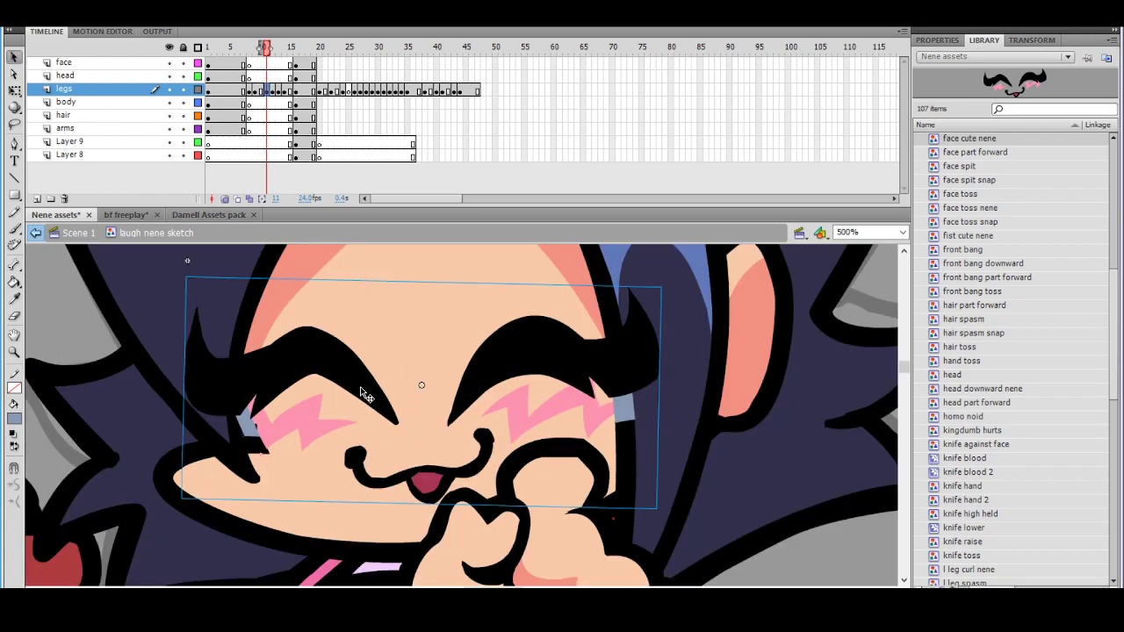
double_click(379, 405)
ctrl+click(355, 421)
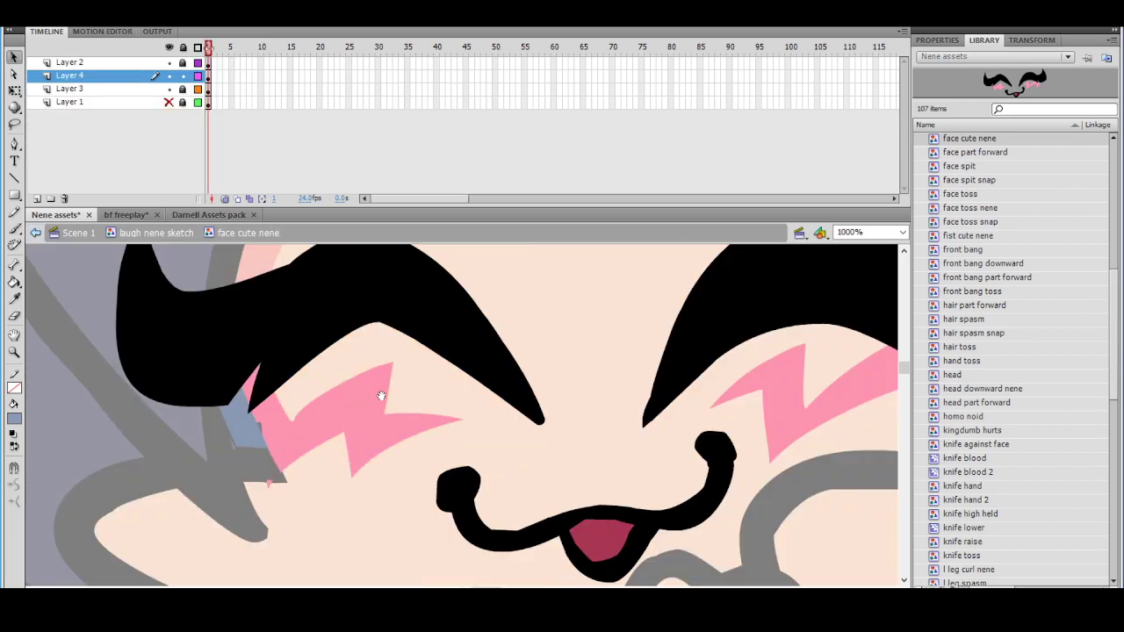
Try a Pencil line beyond the outer edge of the left-hand patch, then delete that blue-grey patch
key(y)
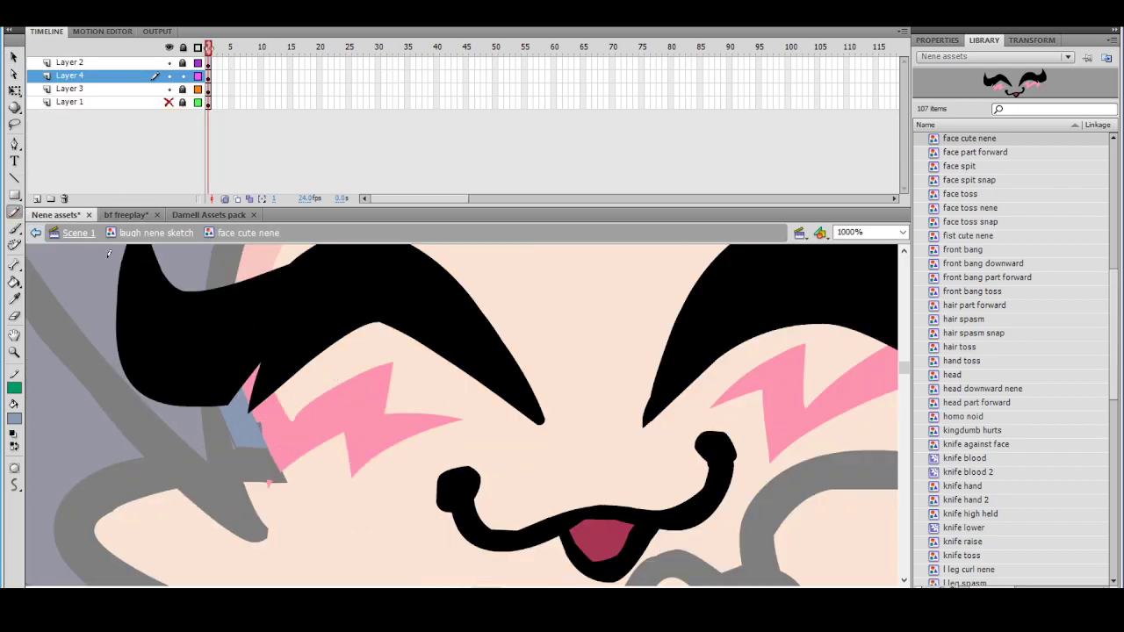
drag(203, 395, 202, 457)
key(ctrl+z)
drag(203, 395, 206, 453)
key(v)
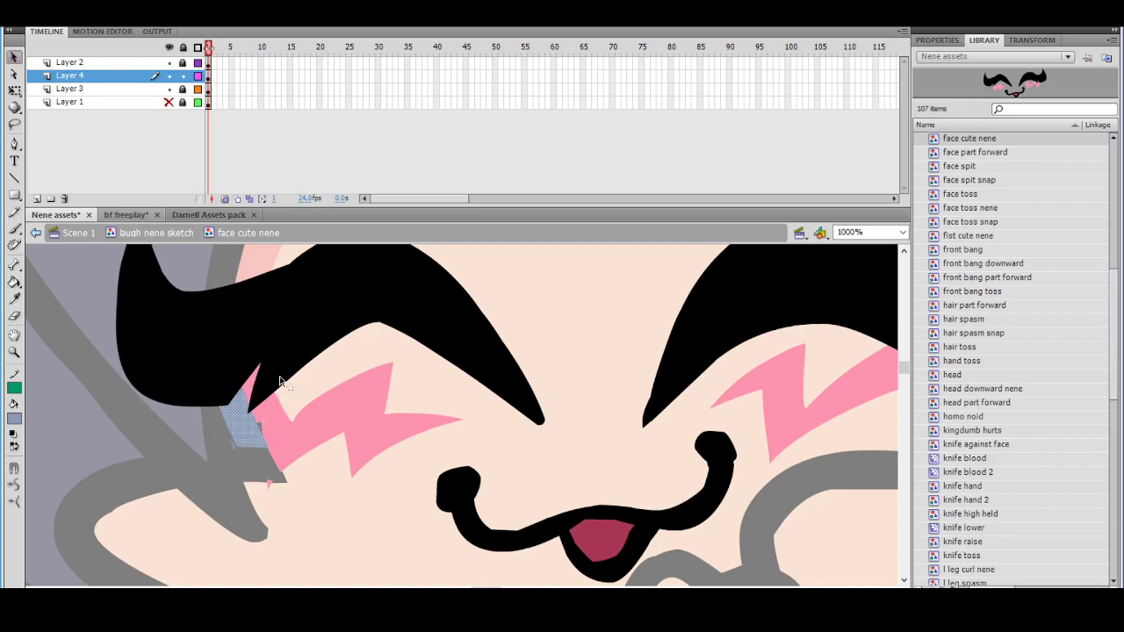
key(Delete)
Redraw the left-hand patch outline with the Pencil, starting farther out under the eyelash, and fill it blue-grey
click(14, 212)
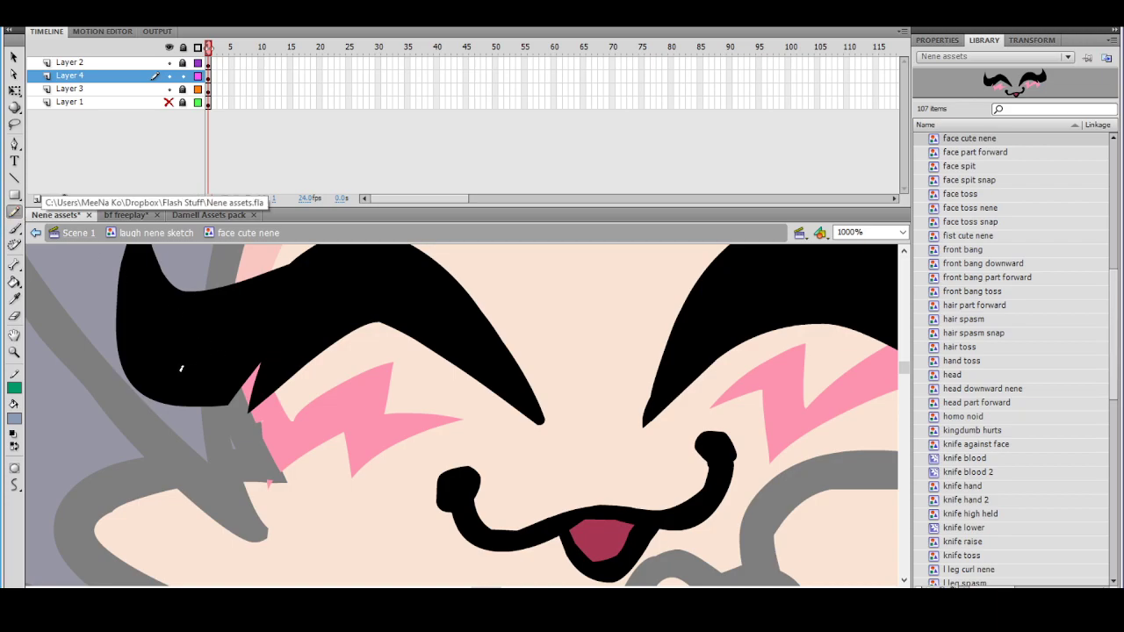
mouse_move(196, 368)
mouse_down()
mouse_move(271, 358)
mouse_move(234, 347)
mouse_move(282, 474)
mouse_up()
key(ctrl+z)
drag(230, 349, 270, 455)
mouse_move(198, 337)
mouse_down()
mouse_move(211, 453)
mouse_move(205, 430)
mouse_move(297, 436)
mouse_up()
click(14, 281)
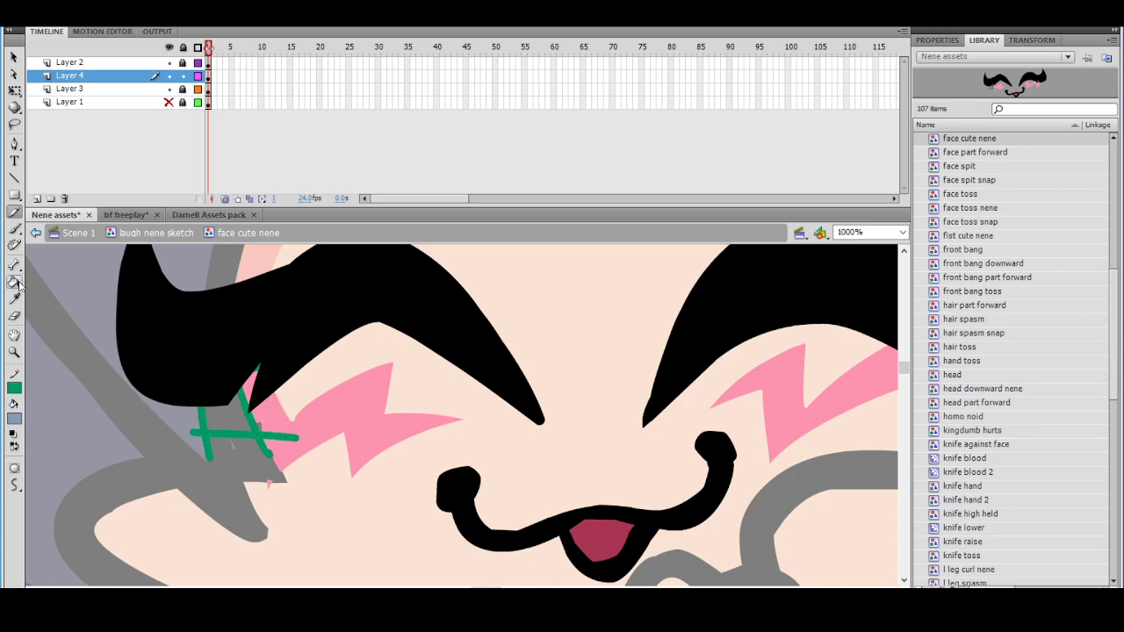
click(222, 411)
Lasso the redrawn left-hand patch, set its stroke colour to none, and return to laugh nene sketch
click(14, 124)
mouse_move(97, 292)
mouse_down()
mouse_move(237, 490)
mouse_move(188, 269)
mouse_up()
click(14, 388)
click(224, 404)
click(296, 311)
ctrl+alt+click(363, 346)
ctrl+alt+click(430, 378)
drag(559, 373, 368, 368)
click(36, 233)
click(14, 58)
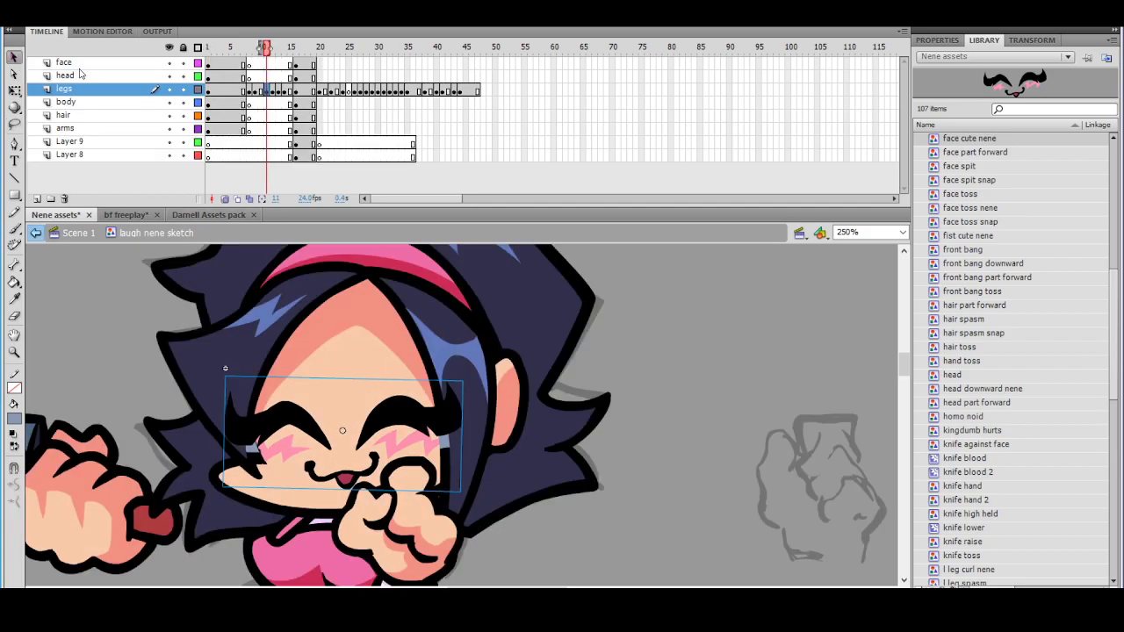
click(602, 334)
Reopen the face cute nene symbol and widen the left-hand blue-grey patch slightly towards the blush with Free Transform
ctrl+alt+click(546, 389)
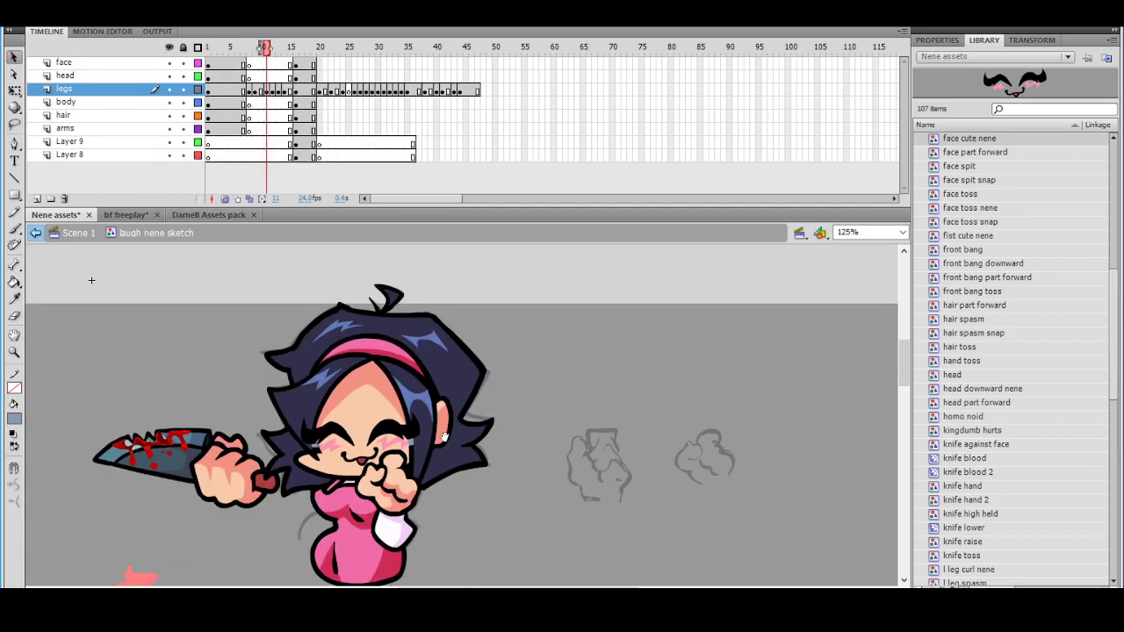
ctrl+click(387, 424)
ctrl+click(394, 435)
ctrl+click(393, 447)
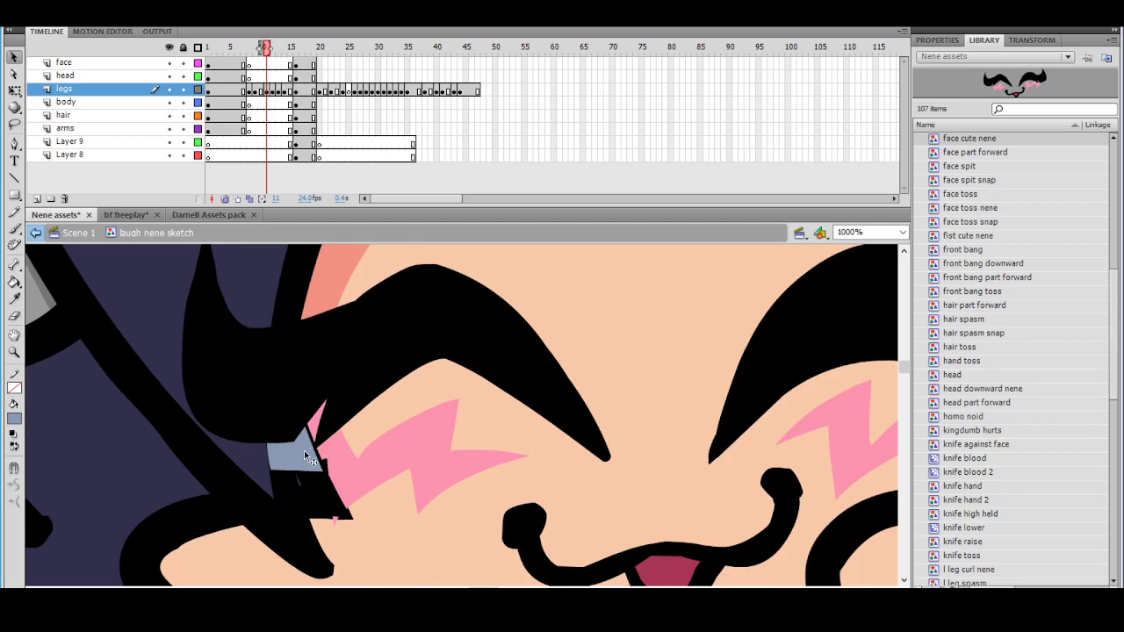
double_click(304, 451)
ctrl+click(339, 441)
click(350, 439)
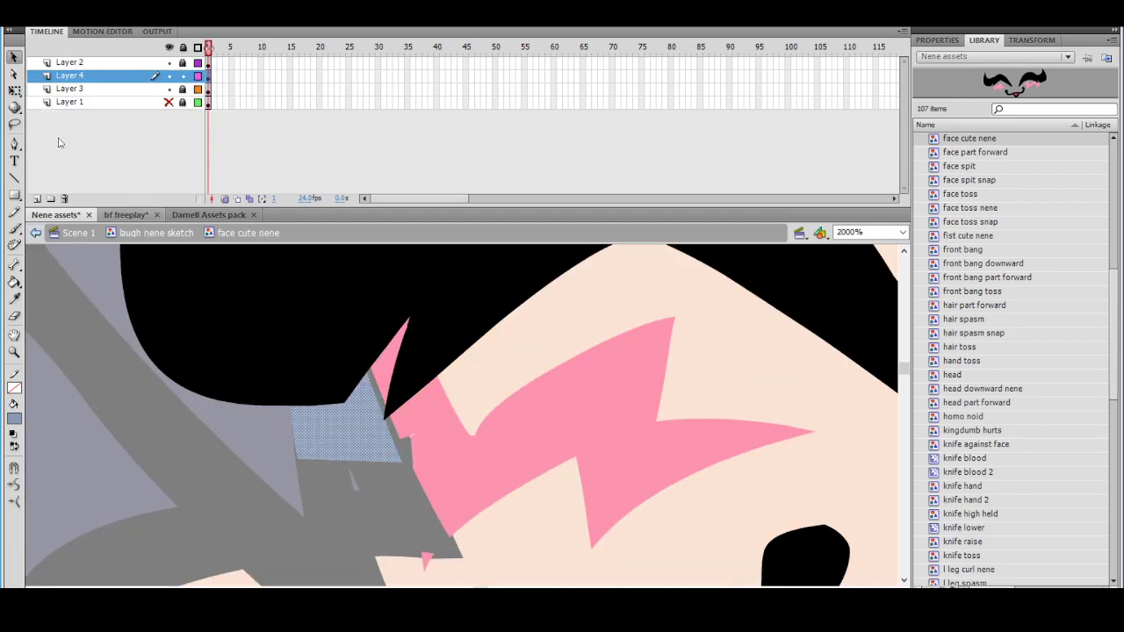
click(14, 90)
drag(404, 401, 416, 402)
click(472, 398)
Return to laugh nene sketch and check both blue-grey patches on the laughing face
ctrl+shift+click(509, 399)
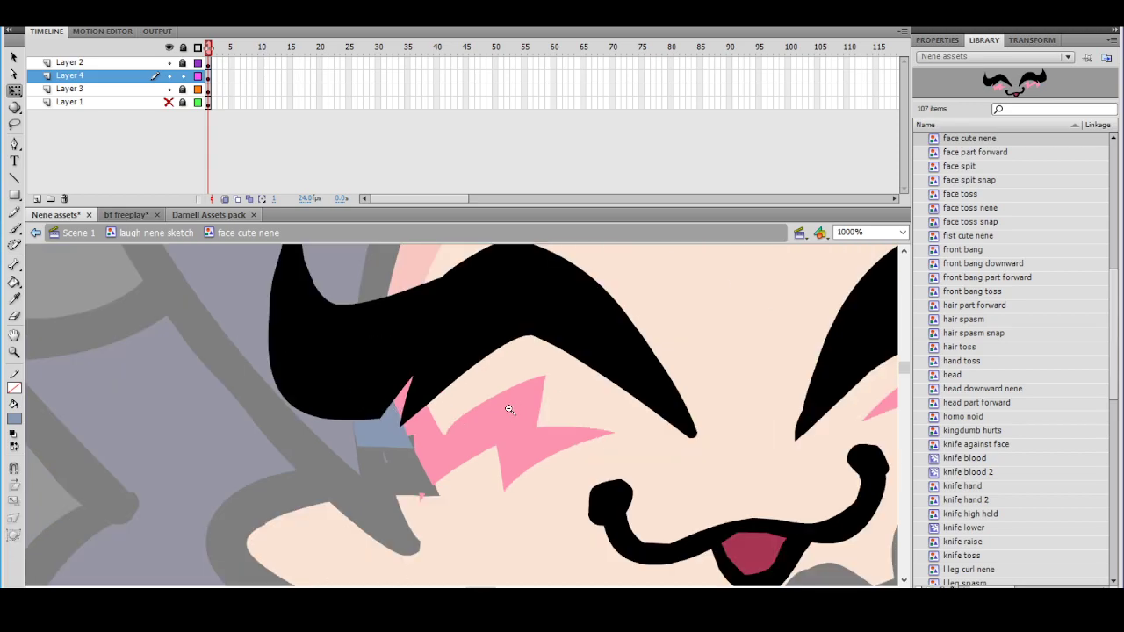
ctrl+shift+click(513, 406)
ctrl+shift+click(529, 398)
drag(562, 367, 440, 382)
click(37, 233)
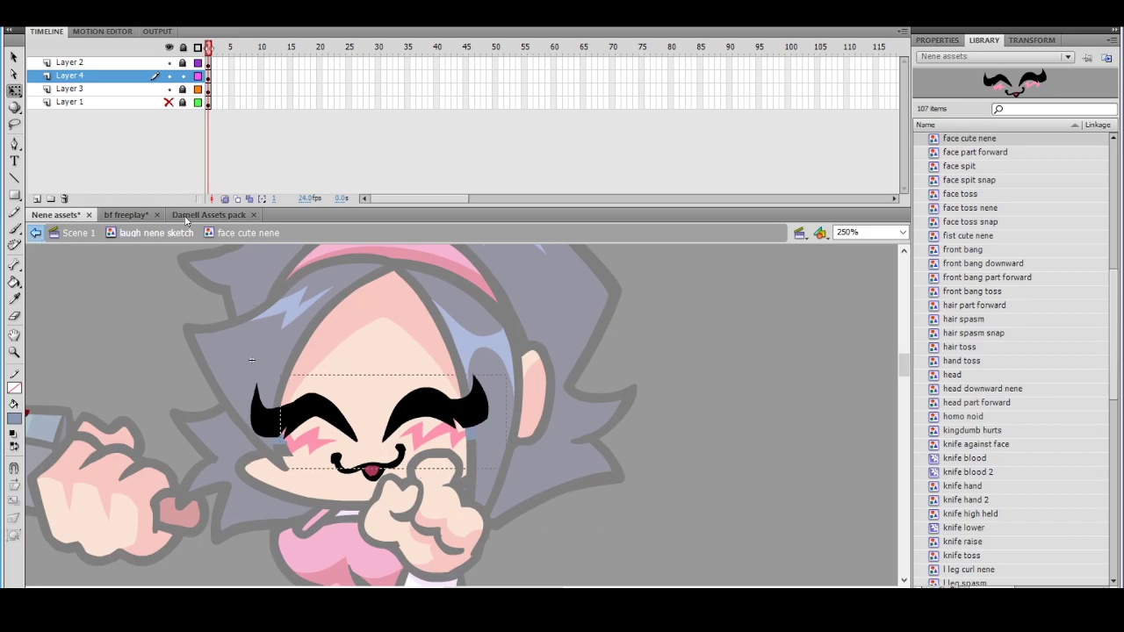
click(645, 341)
scroll(497, 393, down, 3)
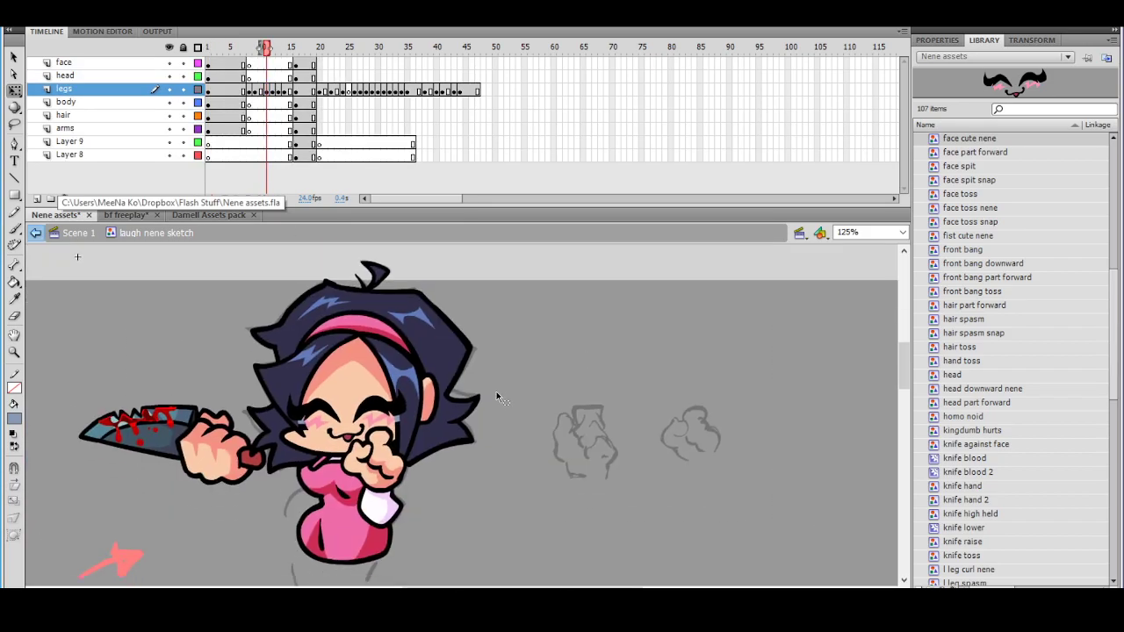
scroll(399, 400, up, 3)
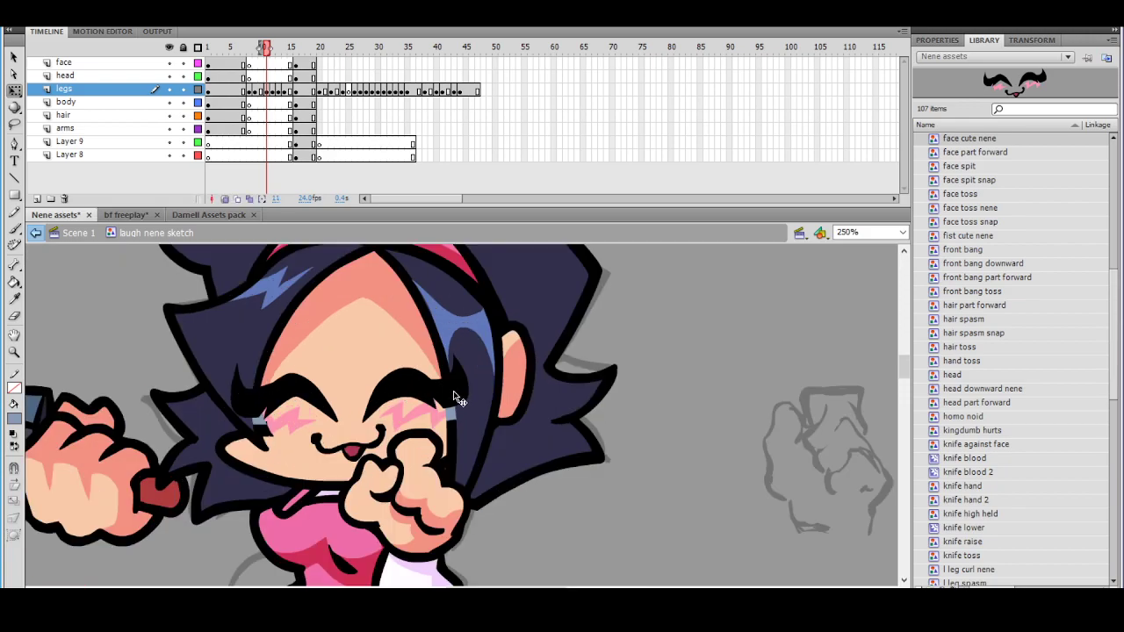
Reopen the face cute nene symbol, narrow the left-hand eyelash slightly with Free Transform, and return to laugh nene sketch
click(313, 395)
double_click(316, 397)
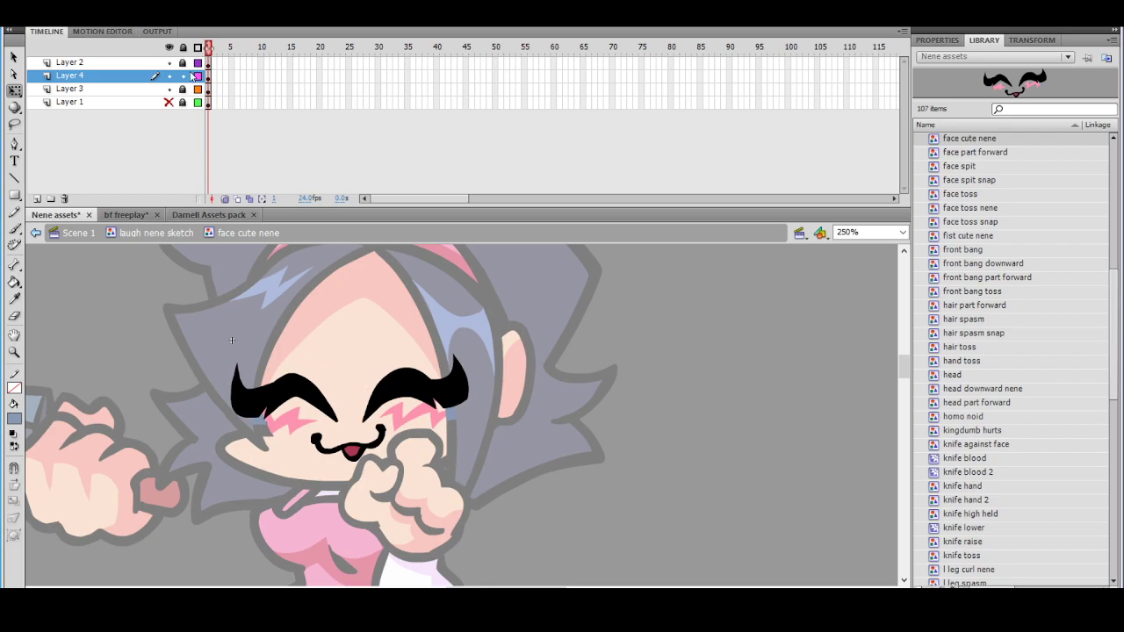
click(237, 406)
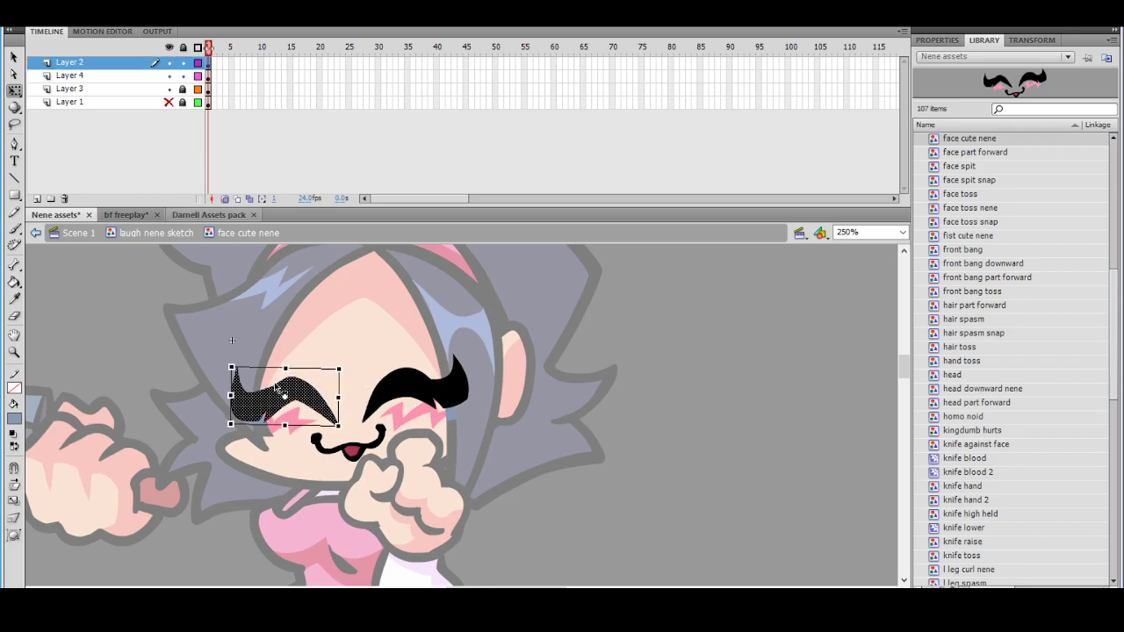
drag(229, 395, 232, 395)
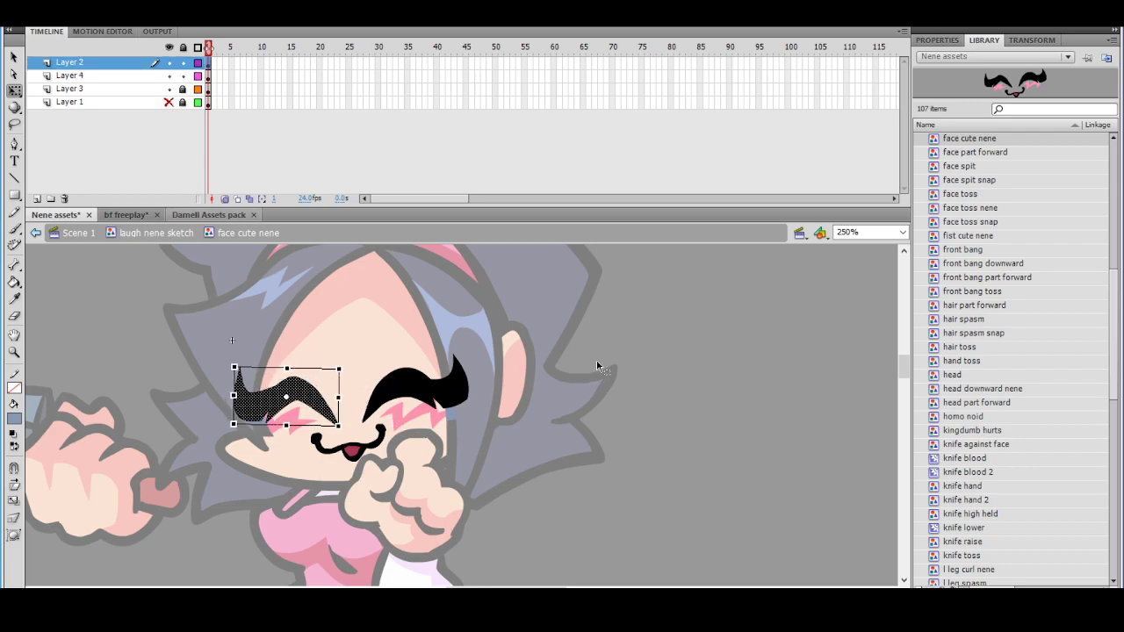
click(577, 337)
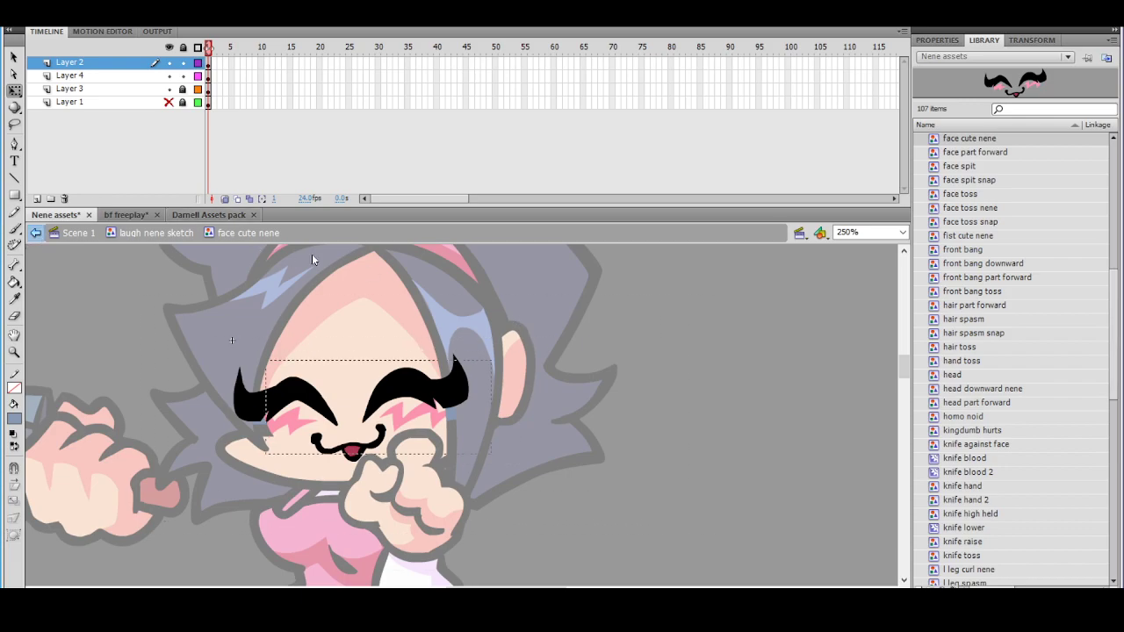
click(35, 233)
click(547, 380)
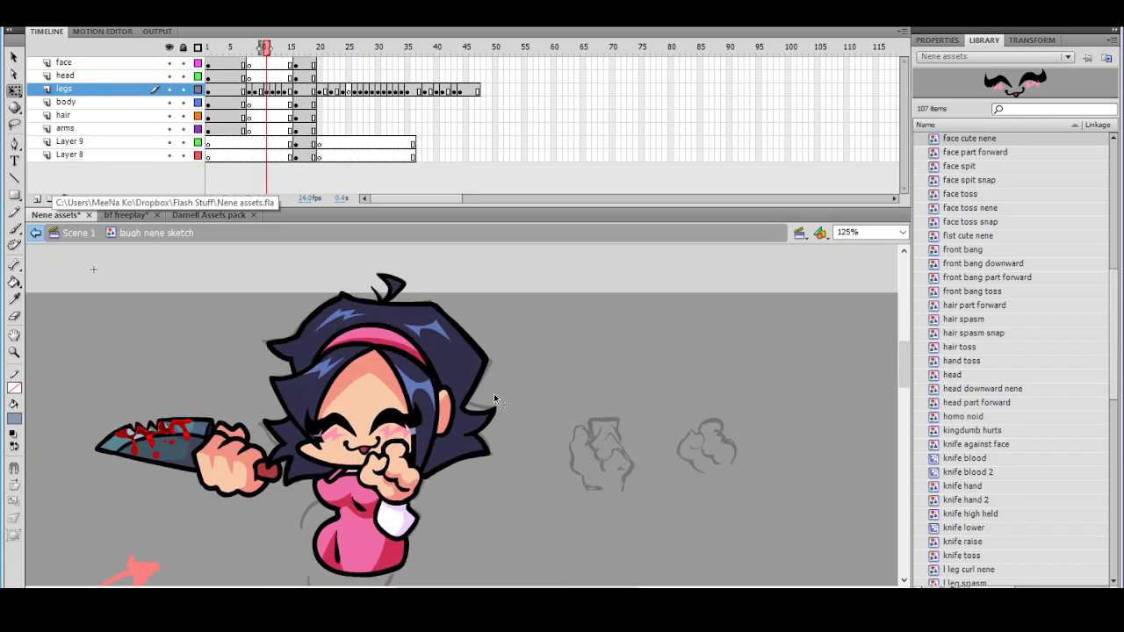
double_click(501, 386)
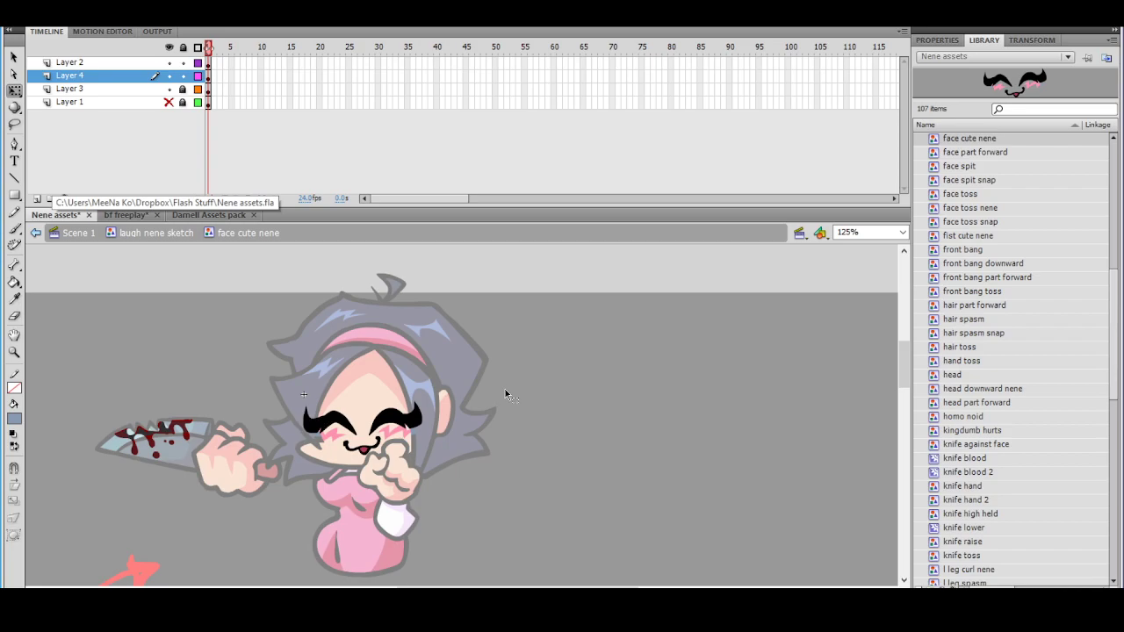
click(35, 233)
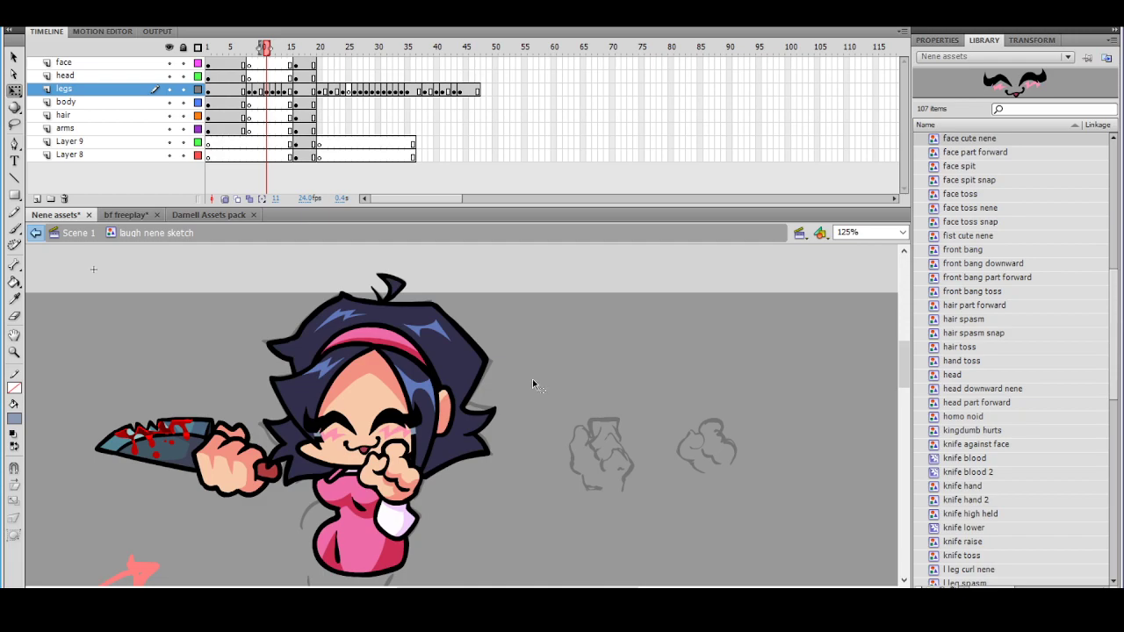
Set the fill to black and sketch spiky hair tufts with the Brush in the empty area above Nene
scroll(514, 389, up, 3)
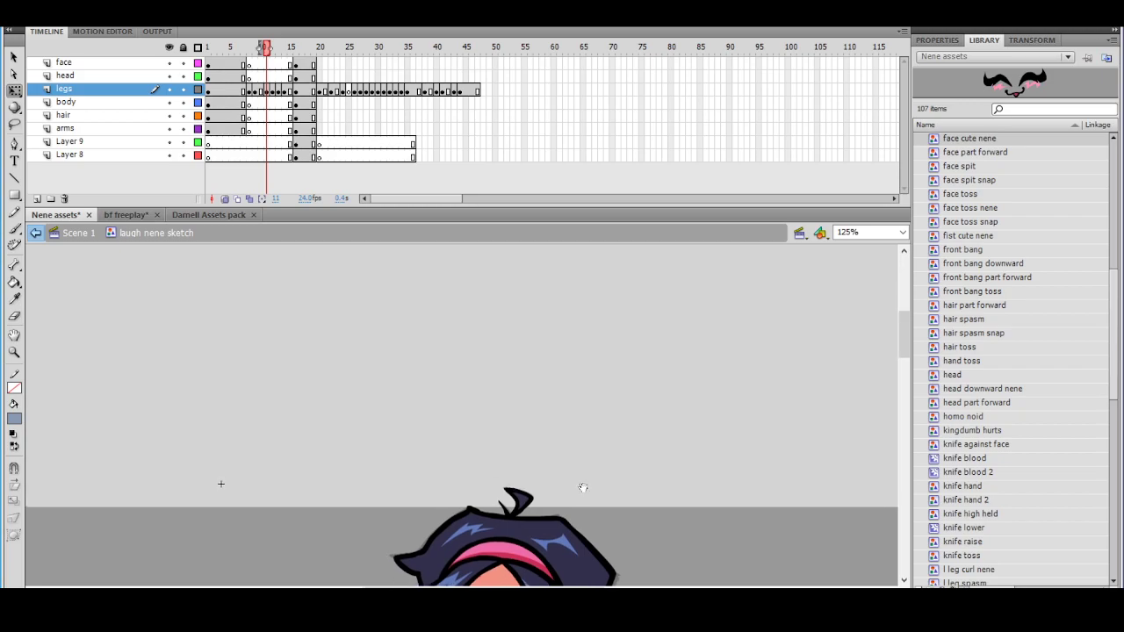
scroll(583, 483, up, 1)
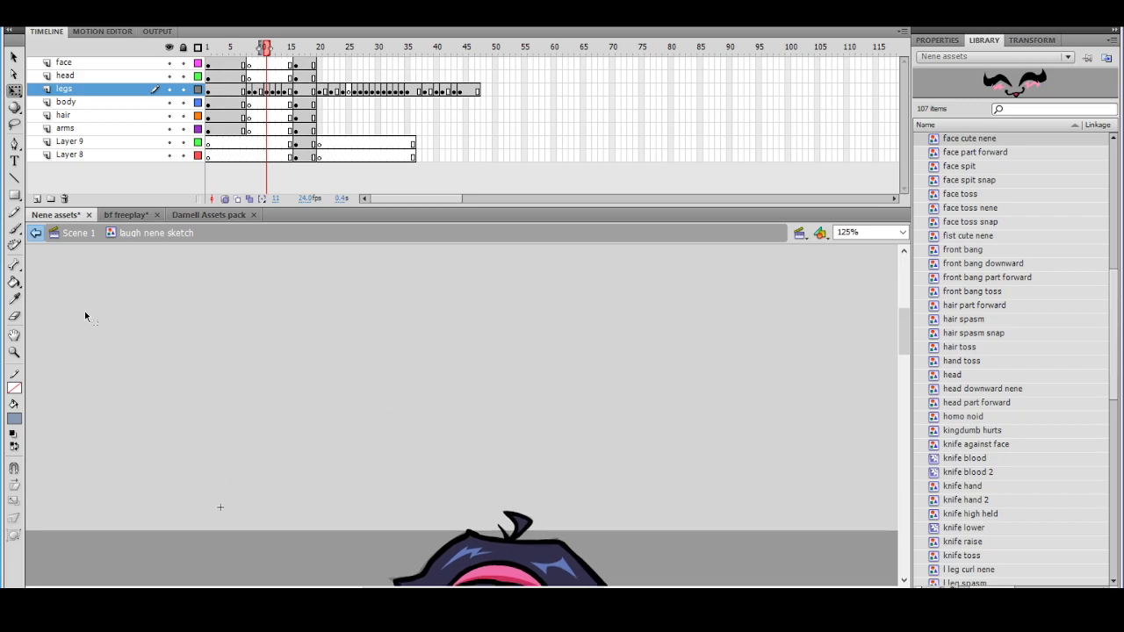
click(14, 423)
click(32, 449)
click(14, 227)
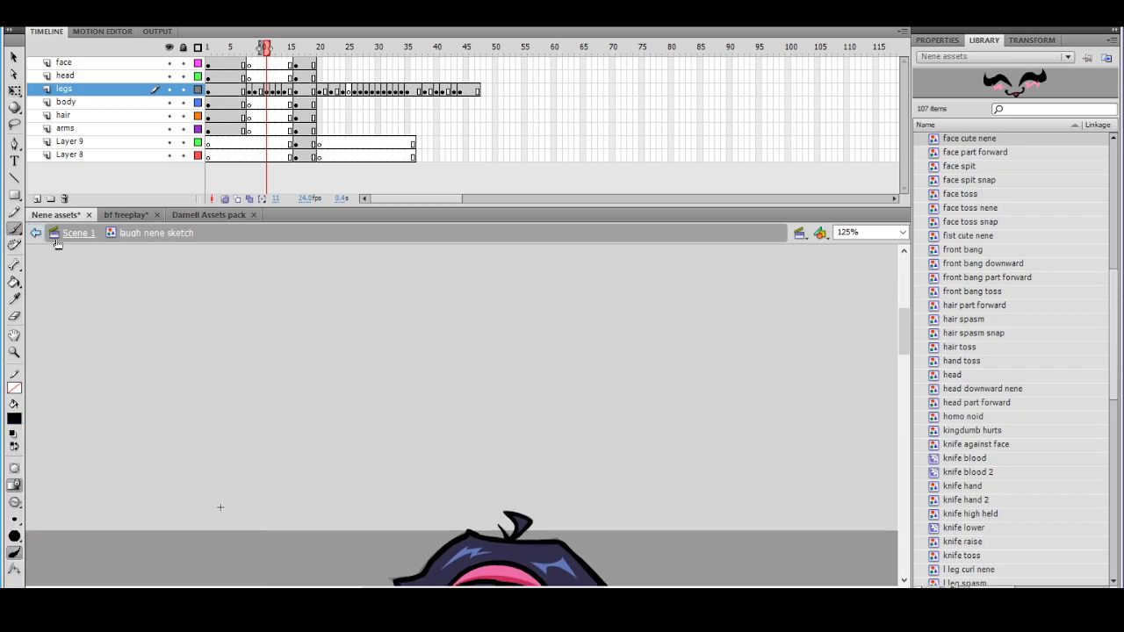
mouse_move(301, 371)
mouse_down()
mouse_move(341, 399)
mouse_move(353, 380)
mouse_up()
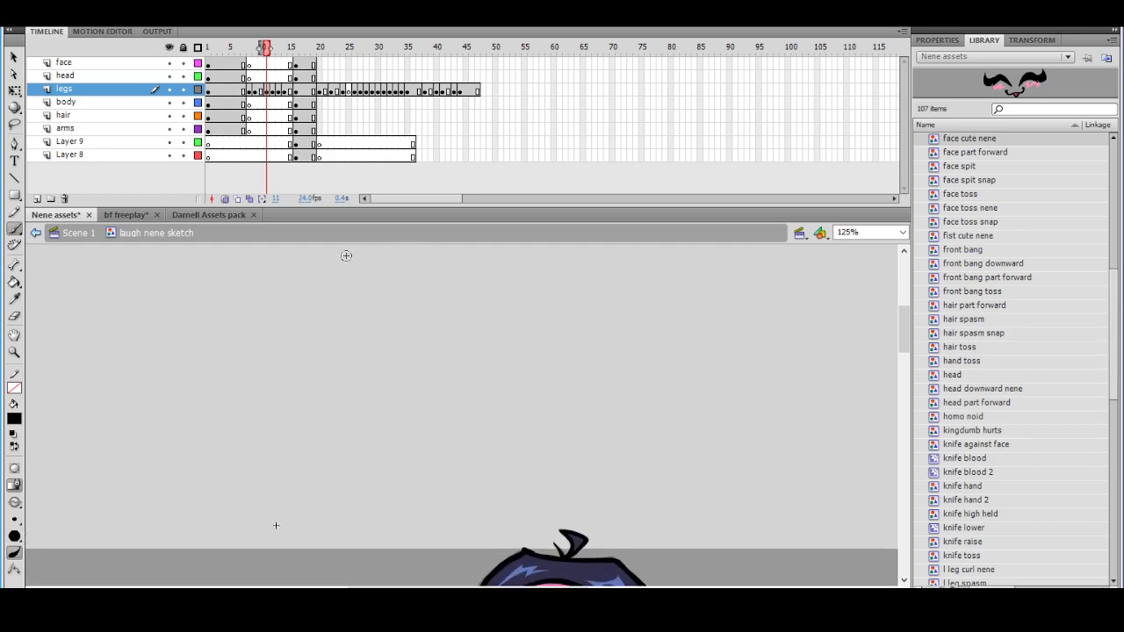
drag(226, 310, 258, 331)
mouse_move(180, 365)
mouse_down()
mouse_move(195, 401)
mouse_move(235, 378)
mouse_up()
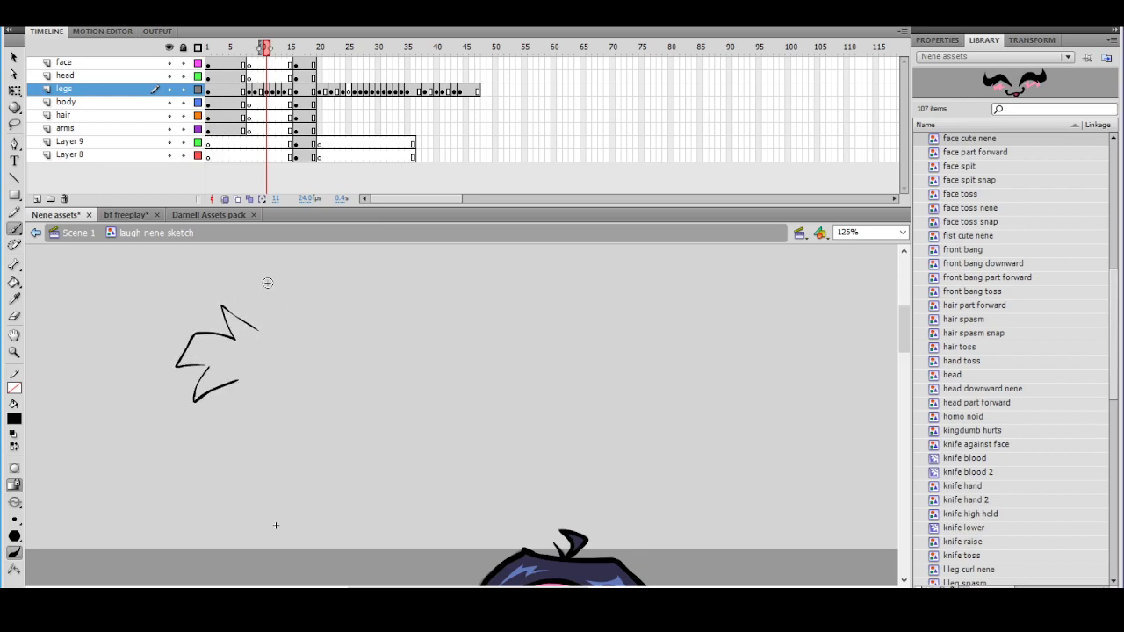
Brush a curved jaw, a slanted mouth line with dotted ends, and the first V-shaped eye stroke beside the hair tufts
key(ctrl+z)
mouse_move(218, 410)
mouse_down()
mouse_move(253, 433)
mouse_move(320, 412)
mouse_up()
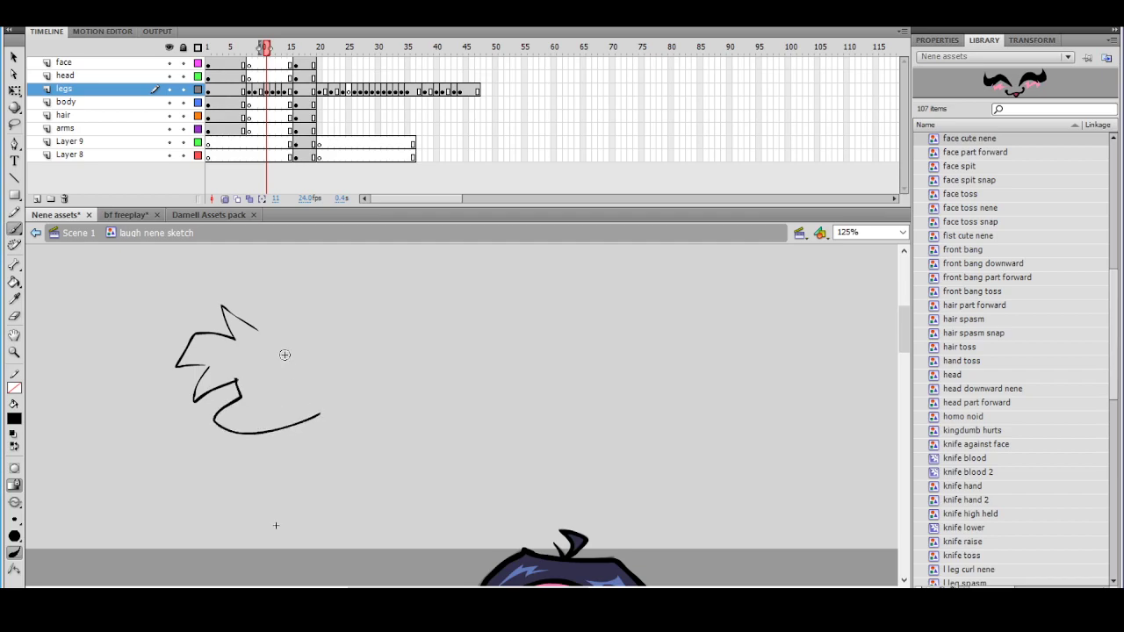
key(ctrl+z)
mouse_move(239, 425)
mouse_down()
mouse_move(266, 424)
mouse_move(310, 392)
mouse_up()
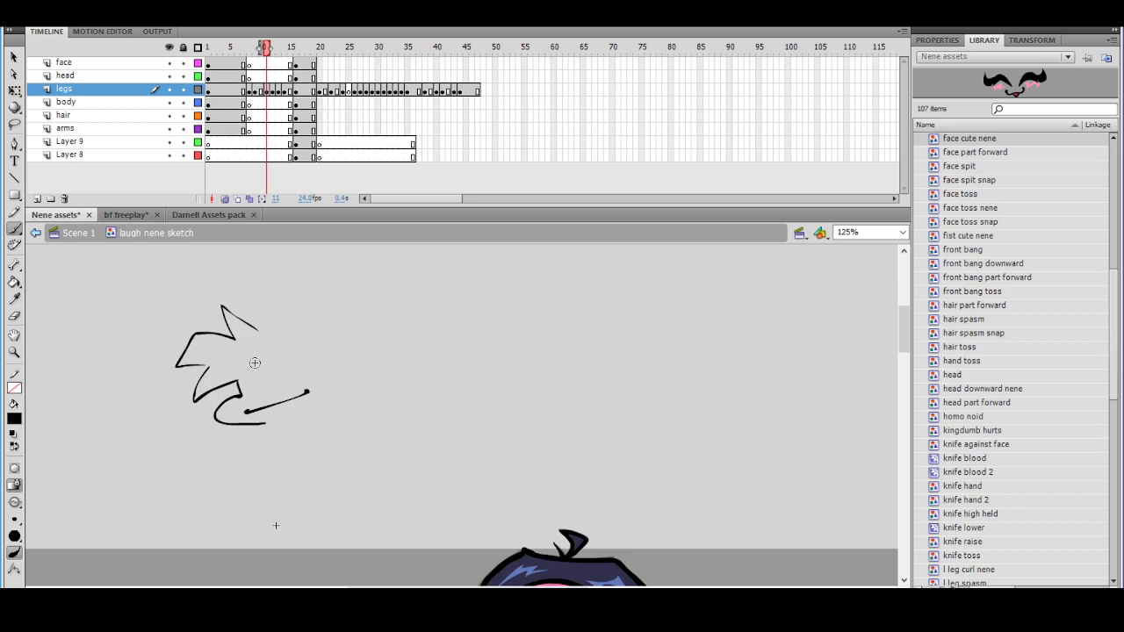
mouse_move(262, 367)
mouse_down()
mouse_move(297, 361)
mouse_move(325, 380)
mouse_move(348, 379)
mouse_move(344, 357)
mouse_move(374, 363)
mouse_up()
key(ctrl+z)
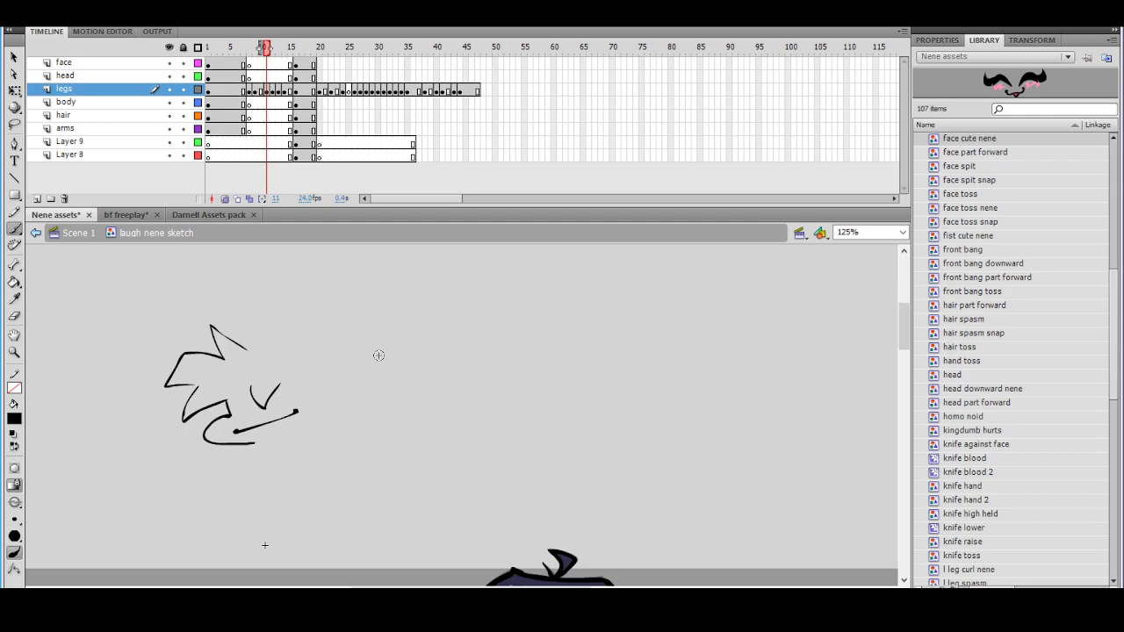
Brush a second face's mouth line, chin curve and hair spike, plus creases between the two faces, undoing unwanted strokes
mouse_move(326, 417)
mouse_down()
mouse_move(363, 439)
mouse_move(360, 416)
mouse_move(439, 424)
mouse_up()
mouse_move(415, 343)
mouse_down()
mouse_move(407, 321)
mouse_move(389, 338)
mouse_move(365, 318)
mouse_move(309, 355)
mouse_move(307, 387)
mouse_move(383, 344)
mouse_up()
key(ctrl+z)
key(ctrl+z)
key(ctrl+z)
key(ctrl+z)
mouse_move(302, 427)
mouse_down()
mouse_move(332, 416)
mouse_move(344, 385)
mouse_move(337, 402)
mouse_move(312, 390)
mouse_move(346, 384)
mouse_move(279, 384)
mouse_up()
key(ctrl+z)
key(ctrl+z)
key(ctrl+z)
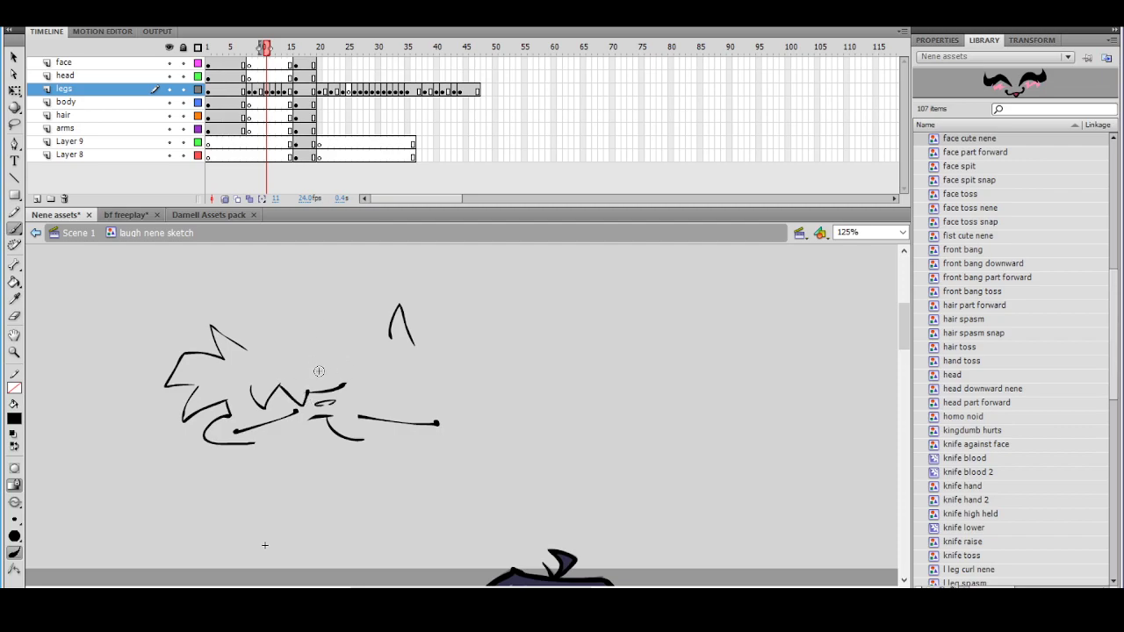
Lengthen the left-hand jaw, add a bent body line below it, and start the right-hand face's brow and lower jaw lines
drag(349, 364, 353, 363)
mouse_move(249, 443)
mouse_down()
mouse_move(303, 439)
mouse_move(203, 435)
mouse_move(268, 444)
mouse_up()
key(ctrl+z)
key(ctrl+z)
key(ctrl+z)
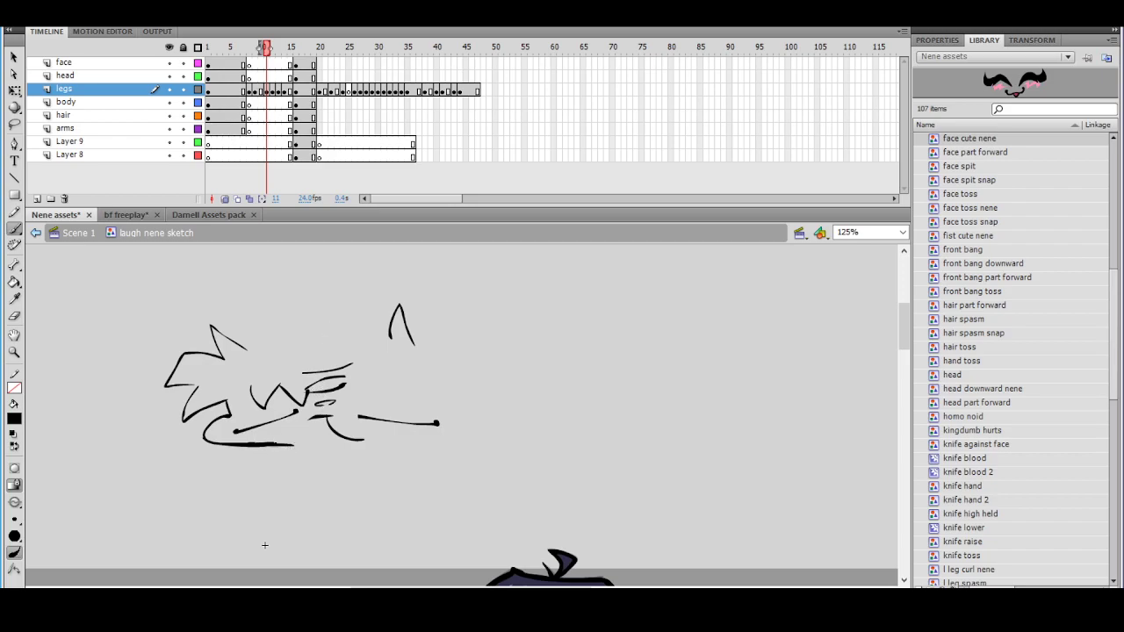
key(ctrl+z)
mouse_move(292, 446)
mouse_down()
mouse_move(255, 483)
mouse_move(268, 499)
mouse_up()
mouse_move(328, 430)
mouse_down()
mouse_move(409, 447)
mouse_move(448, 429)
mouse_up()
key(ctrl+z)
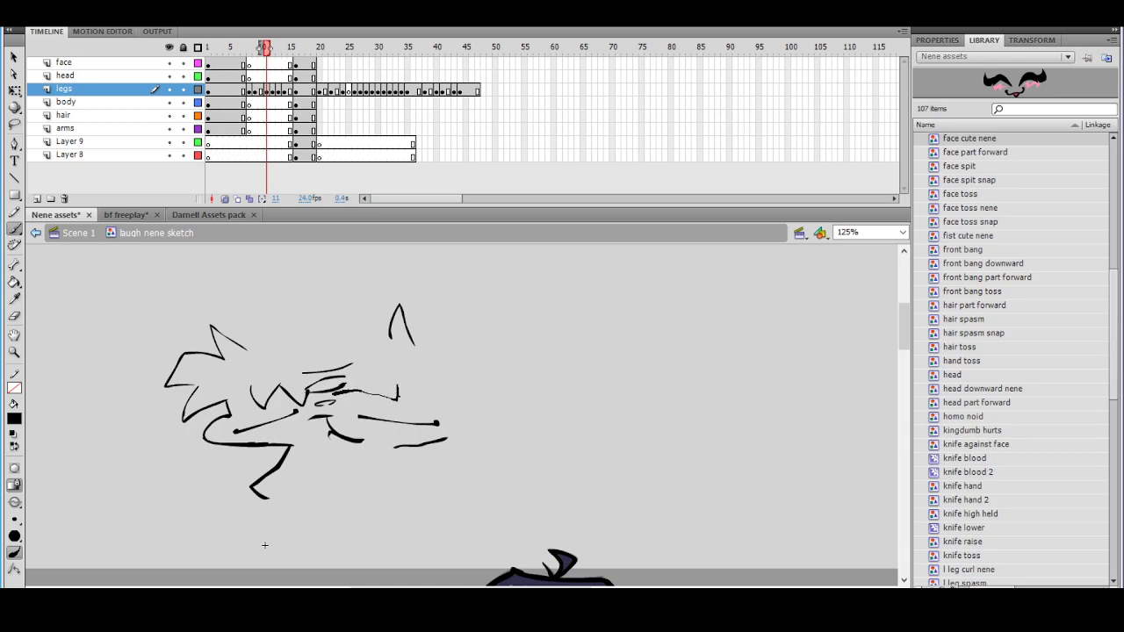
Brush zigzag strokes around the right-hand eye, fill the dark eye shapes on both faces, and close the right-hand jaw line
mouse_move(431, 391)
mouse_down()
mouse_move(448, 438)
mouse_move(472, 412)
mouse_move(451, 441)
mouse_up()
mouse_move(392, 384)
mouse_down()
mouse_move(380, 404)
mouse_move(422, 413)
mouse_move(386, 391)
mouse_move(365, 402)
mouse_up()
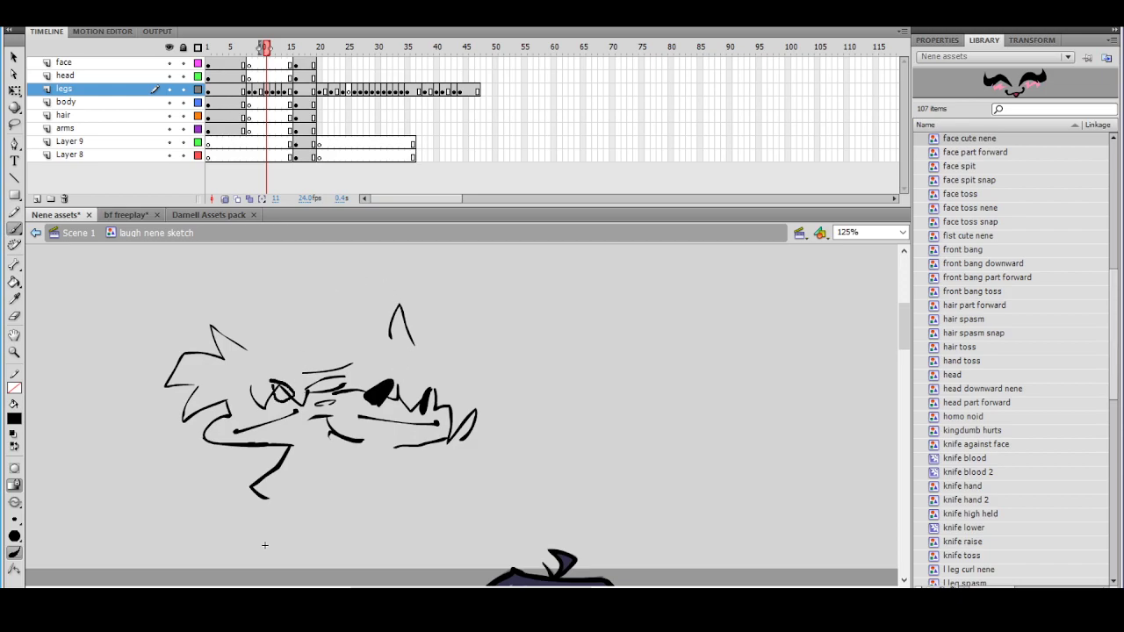
key(ctrl+z)
key(ctrl+z)
key(ctrl+z)
key(ctrl+z)
key(ctrl+z)
drag(249, 397, 261, 381)
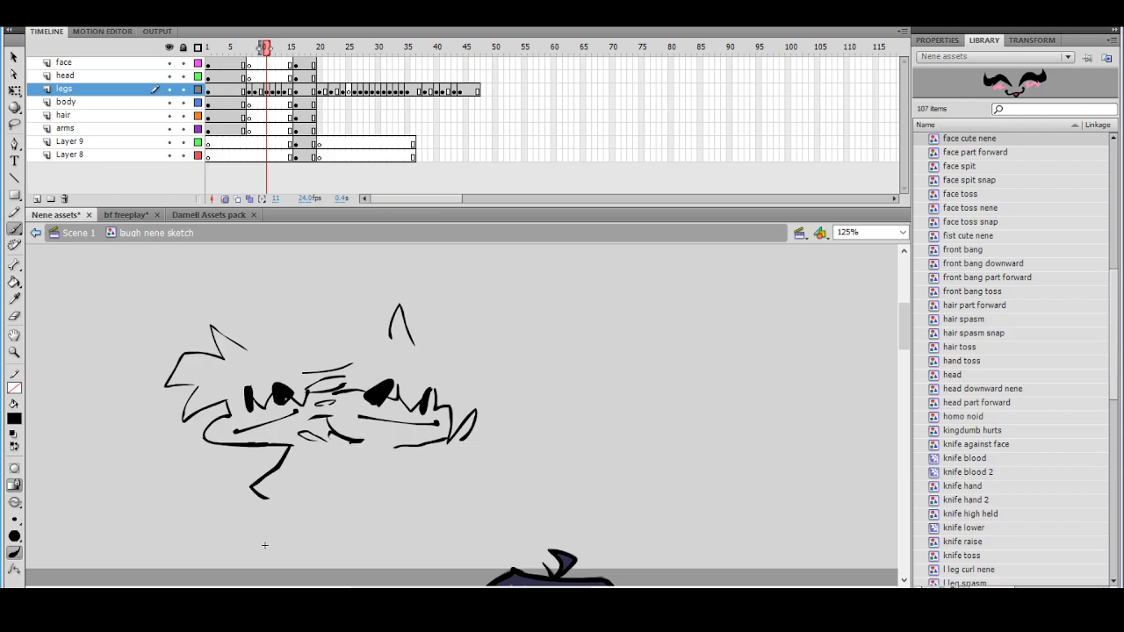
drag(396, 445, 399, 444)
drag(410, 325, 389, 335)
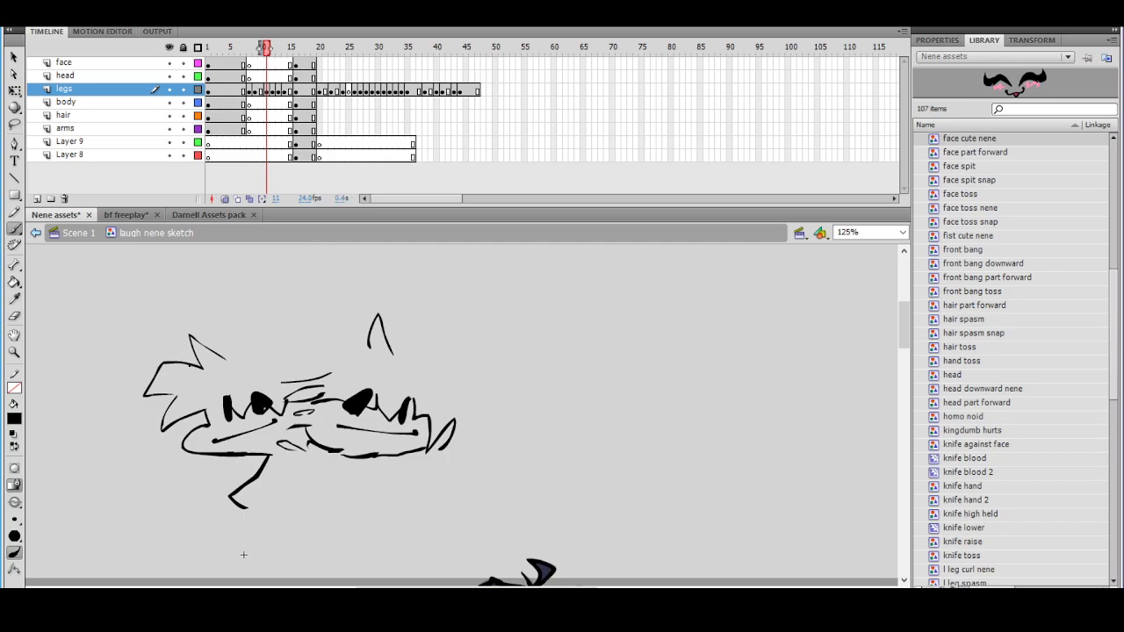
Brush the rounded head outlines over both faces, meeting in the middle, and a small pointed tuft beside the right-hand jaw
drag(175, 329, 248, 286)
key(ctrl+z)
drag(177, 337, 261, 300)
mouse_move(336, 349)
mouse_down()
mouse_move(373, 299)
mouse_move(422, 321)
mouse_move(474, 370)
mouse_move(347, 318)
mouse_move(432, 319)
mouse_move(472, 346)
mouse_up()
key(ctrl+z)
key(ctrl+z)
click(362, 348)
key(ctrl+z)
mouse_move(477, 392)
mouse_down()
mouse_move(455, 418)
mouse_move(471, 451)
mouse_up()
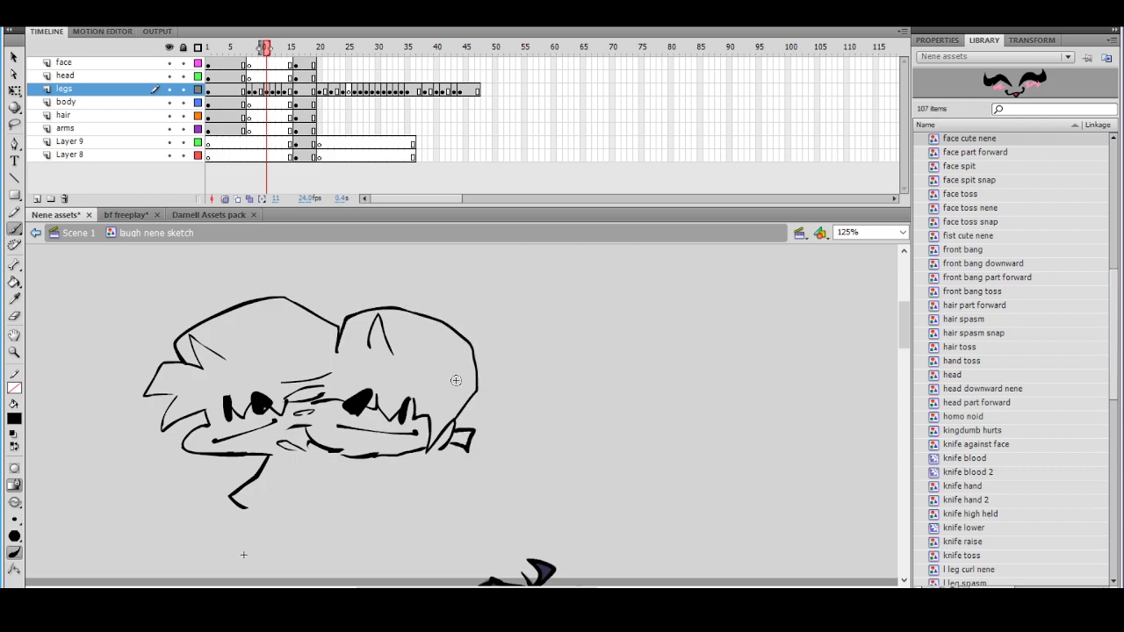
Add a hair spike inside the right-hand head outline and short crease marks across the forehead between the faces
drag(469, 381, 470, 361)
drag(444, 403, 443, 406)
mouse_move(370, 353)
mouse_down()
mouse_move(340, 350)
mouse_move(334, 374)
mouse_move(284, 357)
mouse_up()
key(ctrl+z)
drag(350, 367, 344, 365)
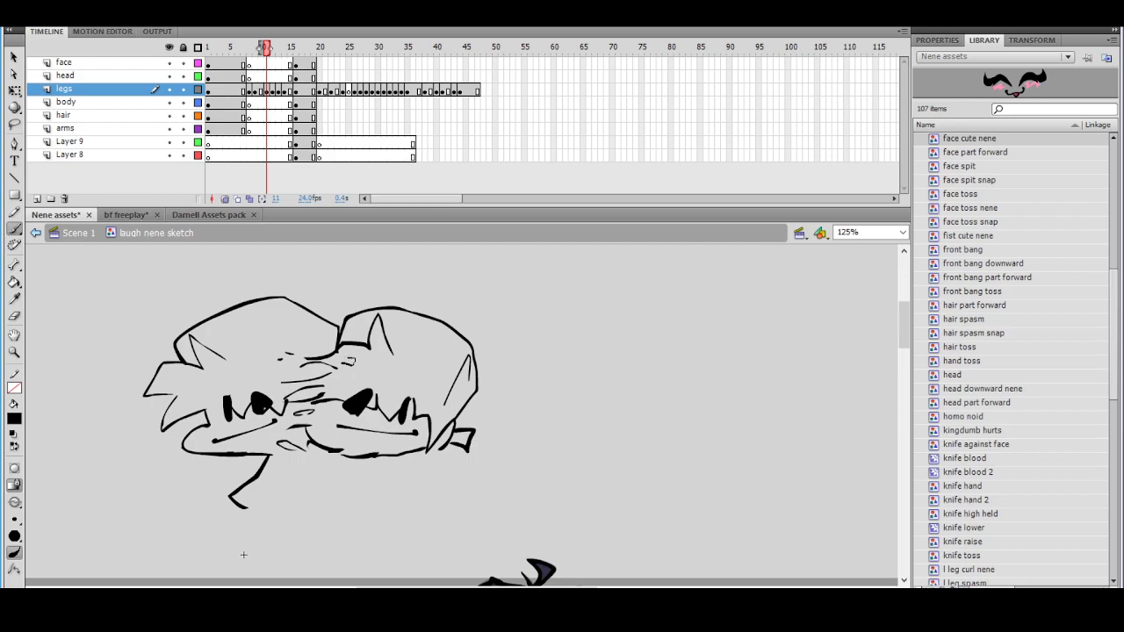
mouse_move(281, 368)
mouse_down()
mouse_move(263, 369)
mouse_move(268, 353)
mouse_up()
drag(412, 396, 420, 331)
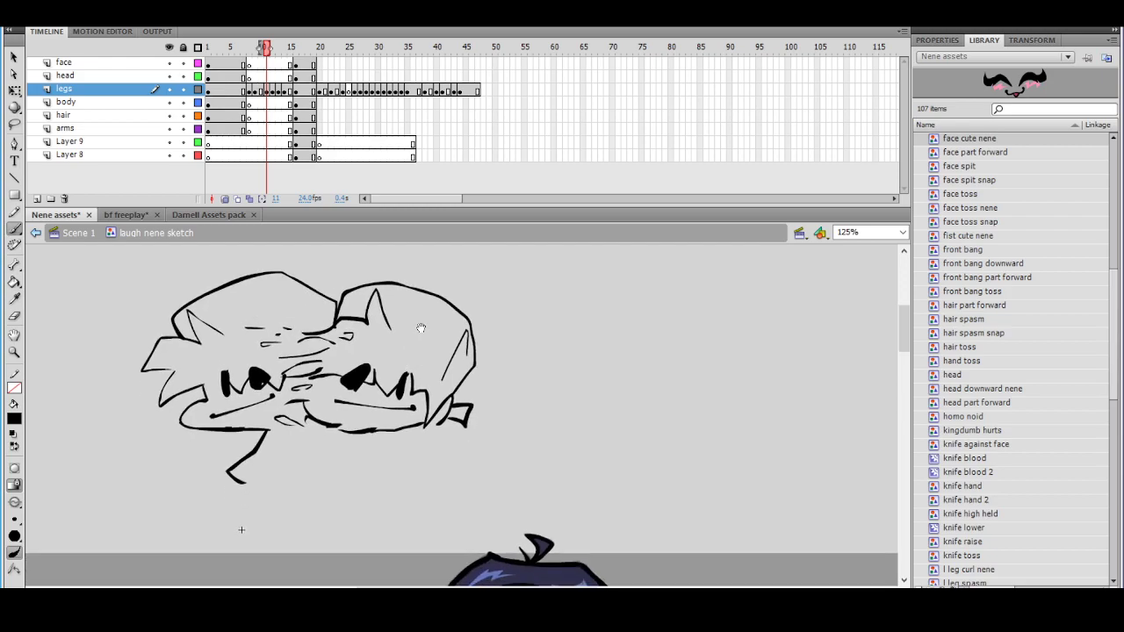
Brush the chin line joining both faces and the right-hand body line running down from it
click(371, 410)
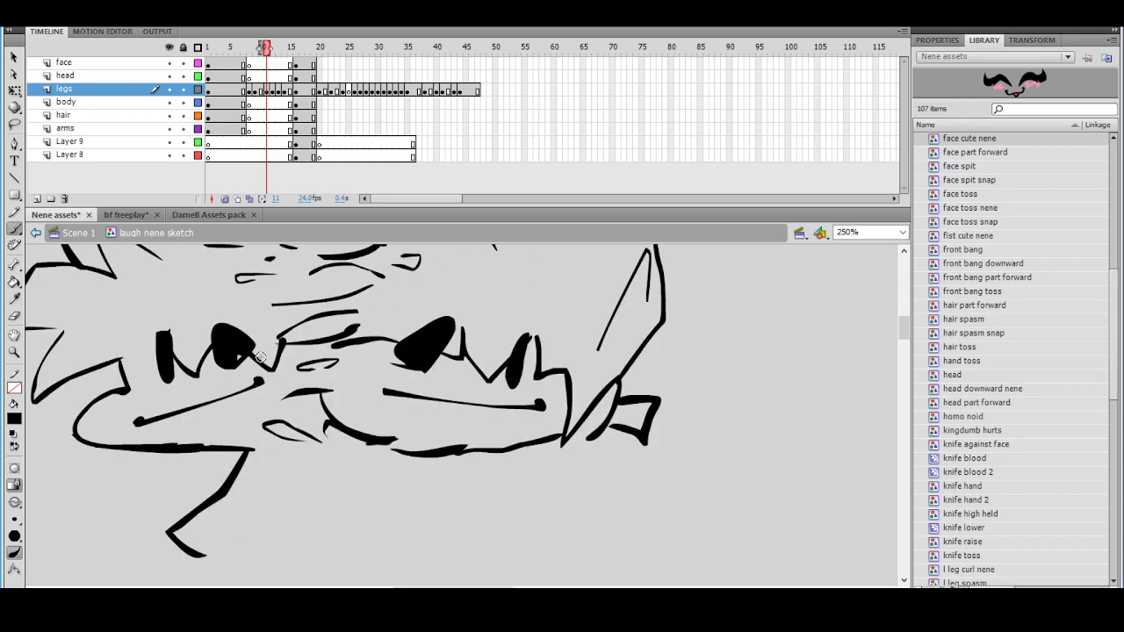
ctrl+shift+click(458, 359)
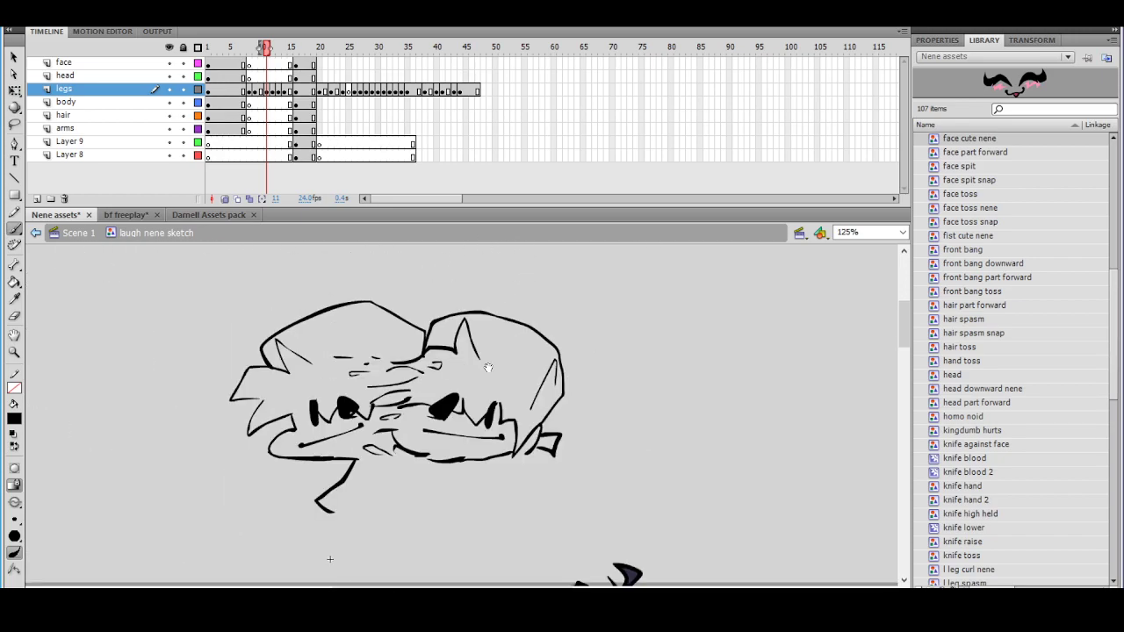
mouse_move(484, 412)
mouse_down()
mouse_move(402, 414)
mouse_move(412, 375)
mouse_up()
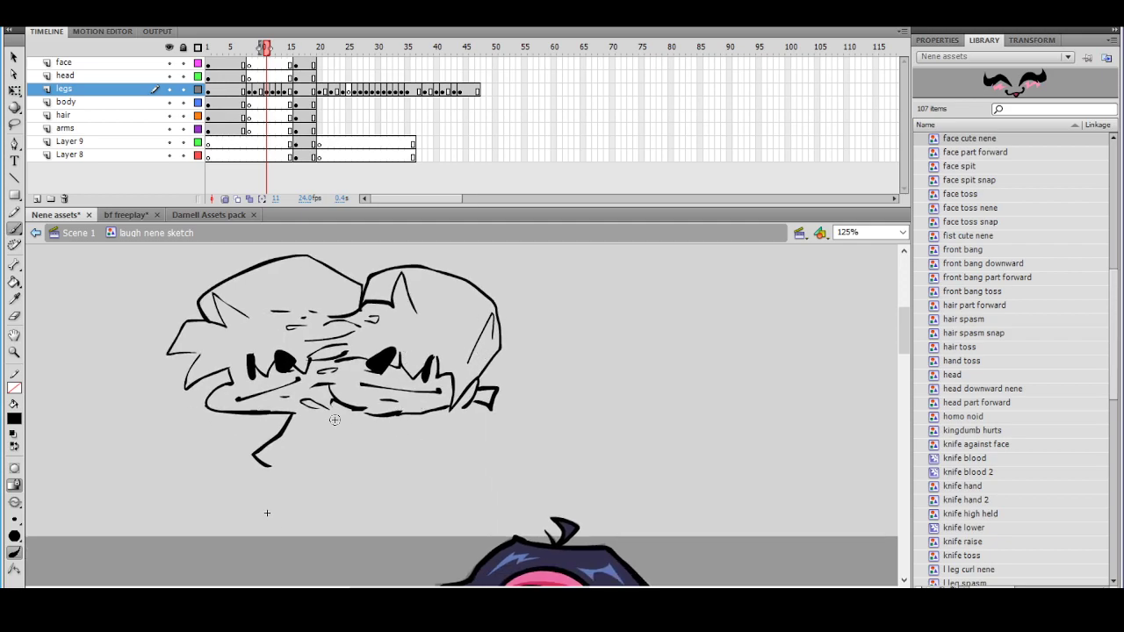
key(ctrl+z)
drag(395, 418, 421, 464)
key(ctrl+z)
drag(392, 419, 410, 464)
drag(256, 456, 294, 469)
key(ctrl+z)
Brush a fist holding a round, grid-patterned microphone beneath the left-hand face
mouse_move(190, 454)
mouse_down()
mouse_move(212, 500)
mouse_move(182, 459)
mouse_move(186, 483)
mouse_move(219, 500)
mouse_up()
key(ctrl+z)
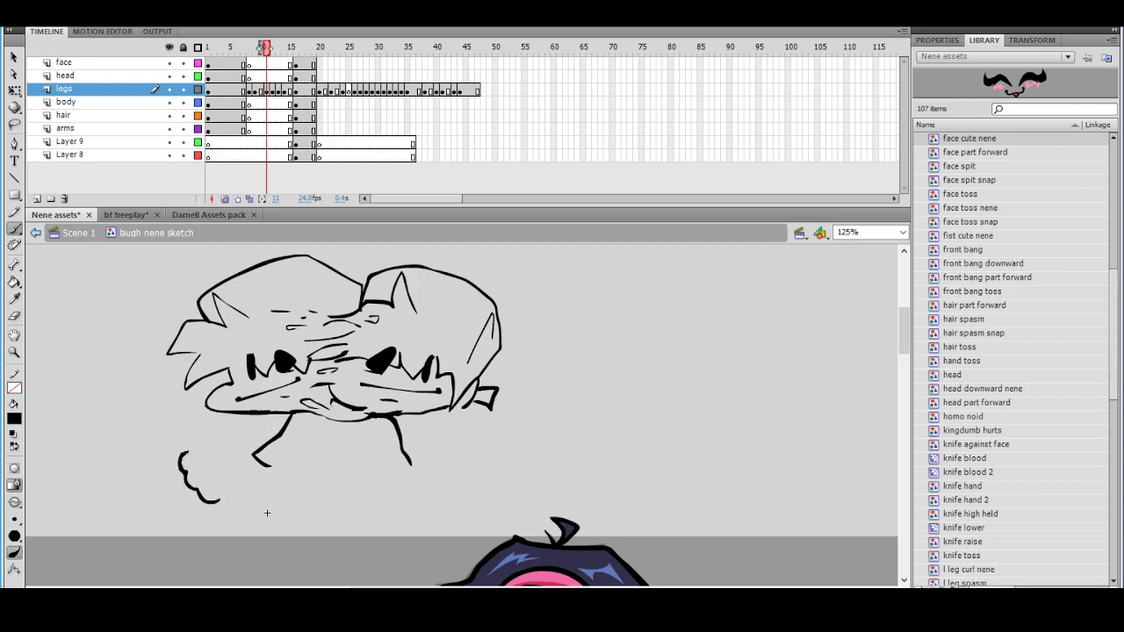
key(ctrl+z)
mouse_move(183, 454)
mouse_down()
mouse_move(212, 446)
mouse_move(227, 483)
mouse_move(222, 444)
mouse_move(230, 464)
mouse_move(165, 417)
mouse_move(186, 395)
mouse_move(204, 399)
mouse_move(213, 441)
mouse_move(171, 408)
mouse_move(193, 445)
mouse_move(176, 434)
mouse_move(186, 411)
mouse_move(192, 442)
mouse_up()
key(ctrl+z)
key(ctrl+z)
mouse_move(194, 407)
mouse_down()
mouse_move(197, 443)
mouse_move(173, 432)
mouse_move(212, 422)
mouse_up()
mouse_move(173, 414)
mouse_down()
mouse_move(202, 409)
mouse_move(227, 466)
mouse_move(213, 461)
mouse_move(213, 476)
mouse_up()
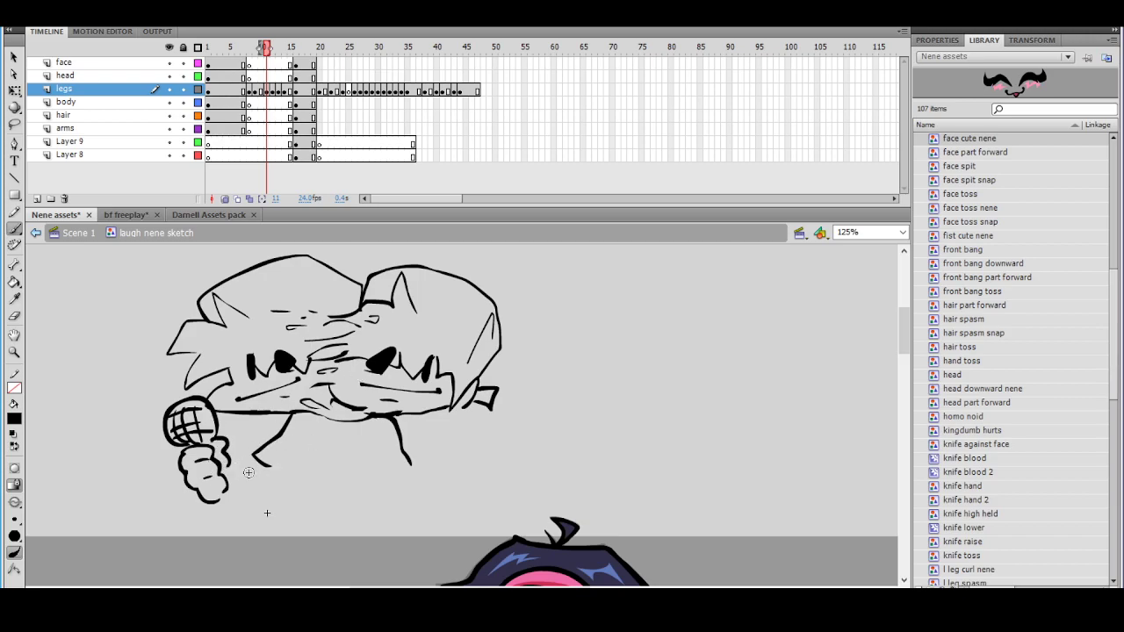
Brush a second fist and microphone beneath the right-hand face, and a circle with a diagonal slash between the body lines
mouse_move(432, 448)
mouse_down()
mouse_move(473, 430)
mouse_move(452, 461)
mouse_move(444, 451)
mouse_move(423, 460)
mouse_move(425, 492)
mouse_up()
drag(463, 459, 456, 497)
mouse_move(420, 455)
mouse_down()
mouse_move(405, 474)
mouse_move(422, 485)
mouse_up()
mouse_move(432, 420)
mouse_down()
mouse_move(433, 445)
mouse_move(447, 446)
mouse_up()
drag(456, 430, 462, 446)
mouse_move(432, 430)
mouse_down()
mouse_move(459, 435)
mouse_move(483, 406)
mouse_up()
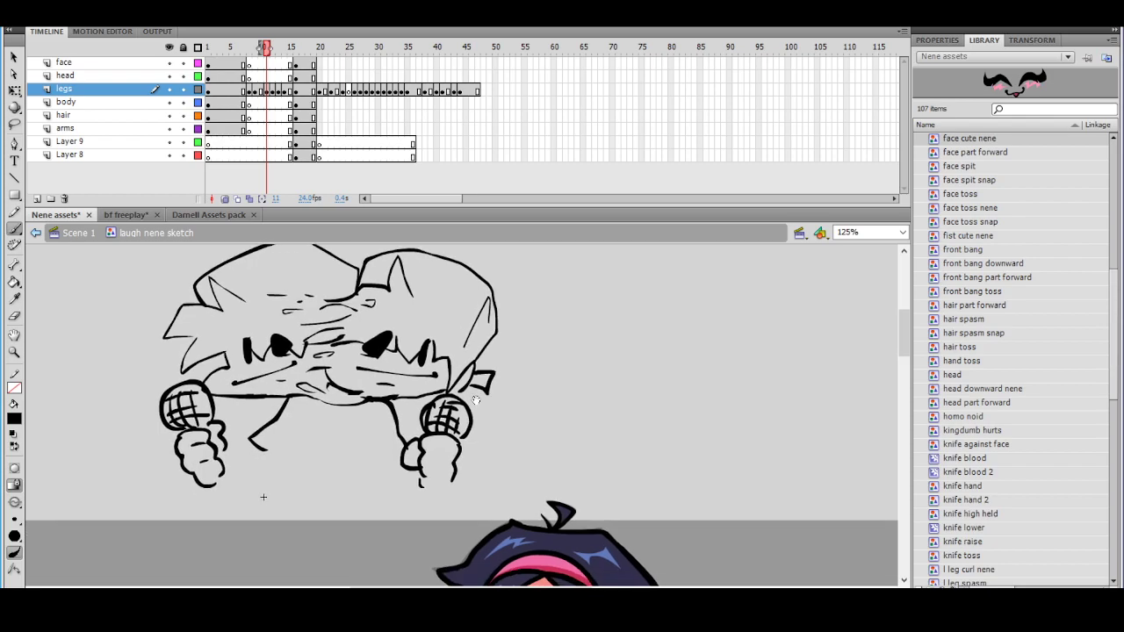
mouse_move(312, 450)
mouse_down()
mouse_move(352, 449)
mouse_move(326, 466)
mouse_up()
scroll(439, 419, up, 2)
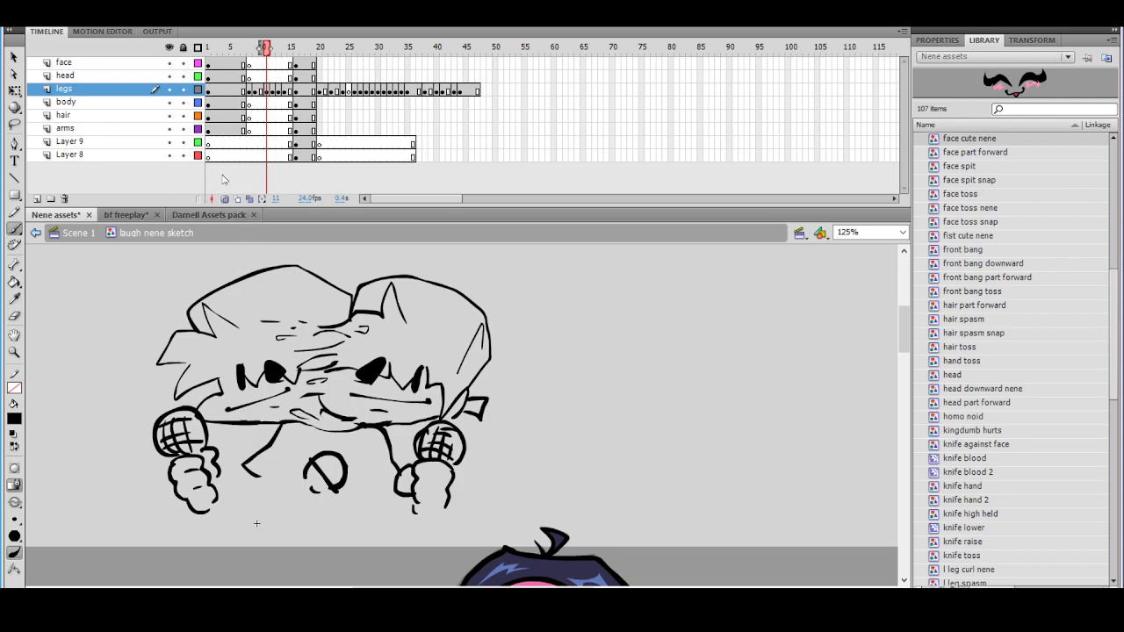
Lasso the left-hand microphone and fist and nudge them slightly right, towards the body
key(l)
mouse_move(208, 427)
mouse_down()
mouse_move(176, 397)
mouse_move(190, 512)
mouse_move(230, 494)
mouse_move(209, 422)
mouse_move(191, 523)
mouse_move(239, 480)
mouse_up()
key(Right)
key(Right)
key(Right)
key(Right)
key(Right)
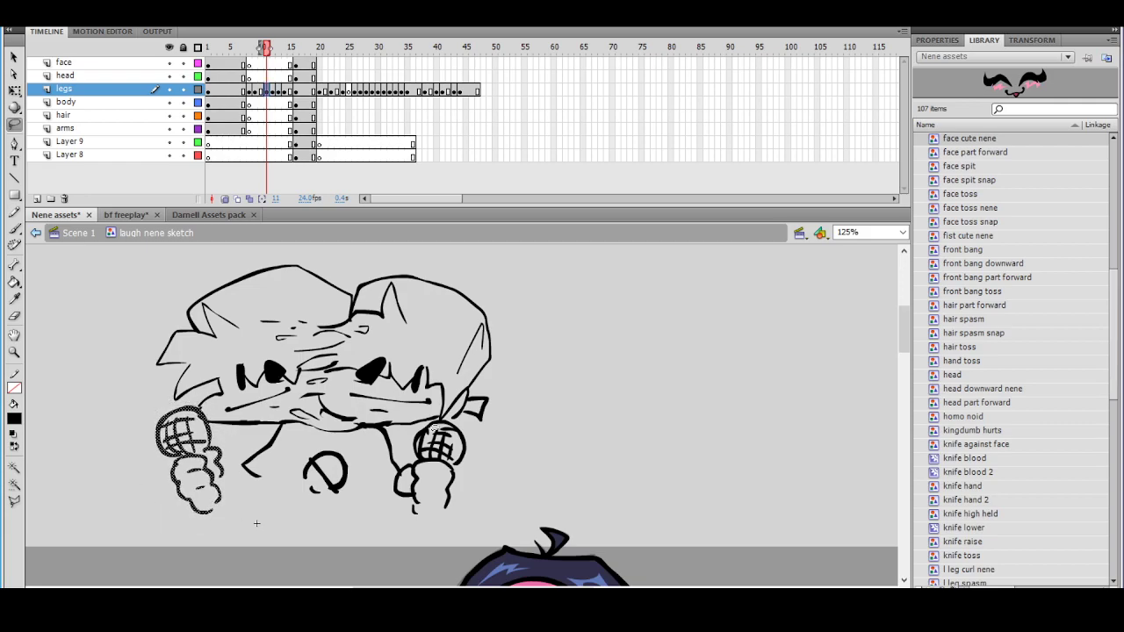
key(Right)
key(Right)
key(Right)
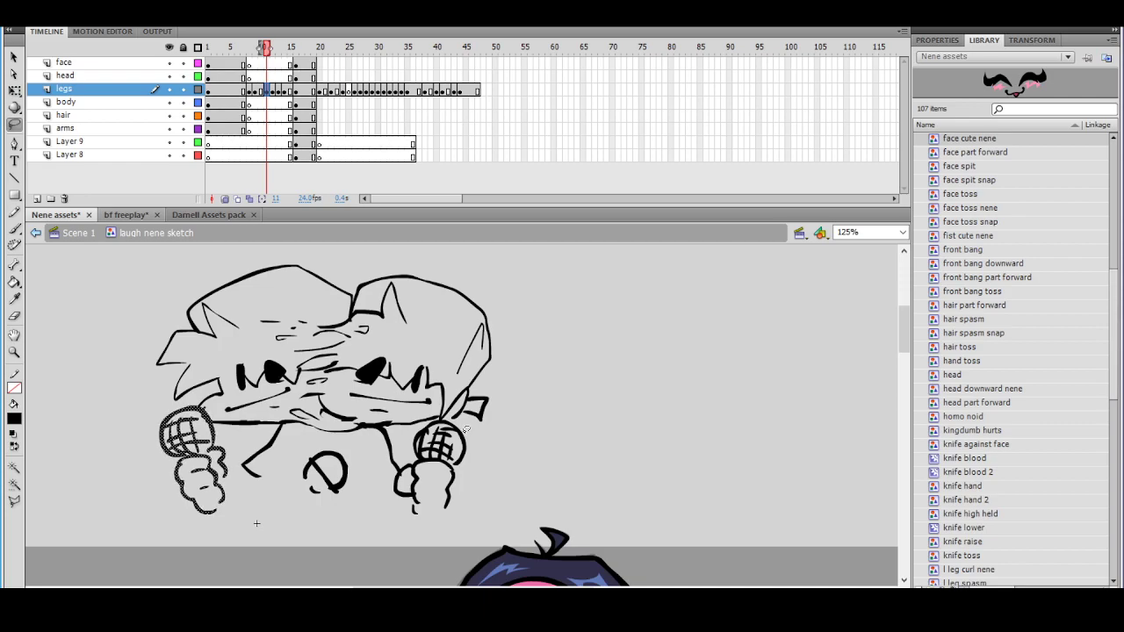
Lasso the right-hand microphone and fist, nudge them left towards the body, and delete the overlapping bit of line
mouse_move(391, 473)
mouse_down()
mouse_move(484, 483)
mouse_move(488, 423)
mouse_up()
key(Left)
key(Left)
key(Left)
key(Left)
key(Left)
key(Left)
key(Left)
key(Left)
key(Left)
key(Left)
key(Left)
key(Left)
key(Left)
key(Left)
click(384, 456)
key(Delete)
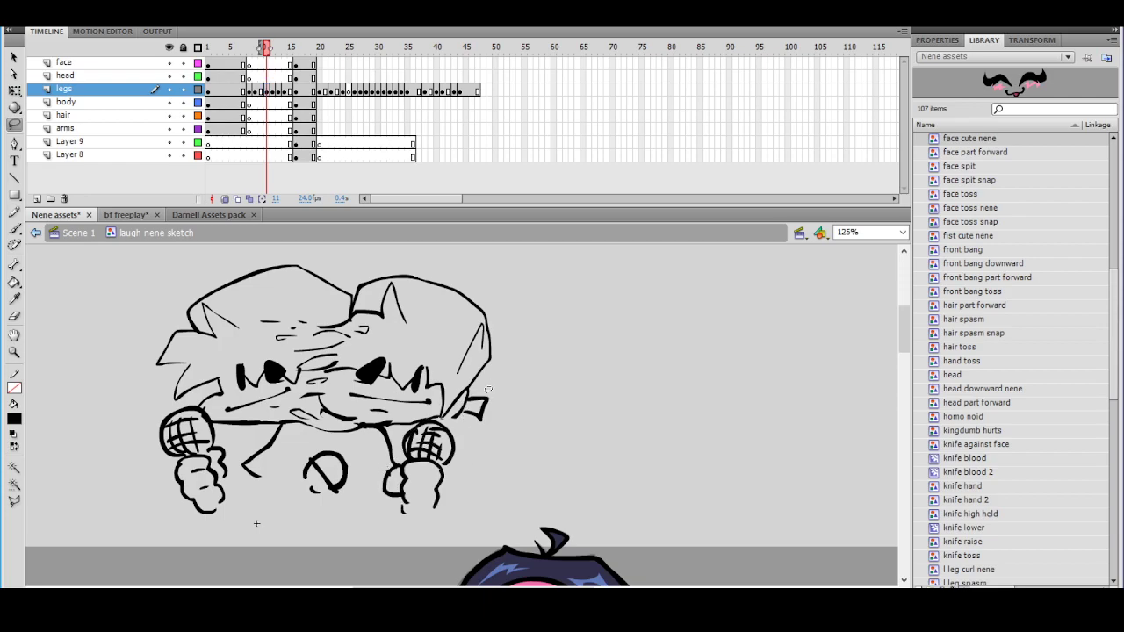
drag(482, 421, 518, 369)
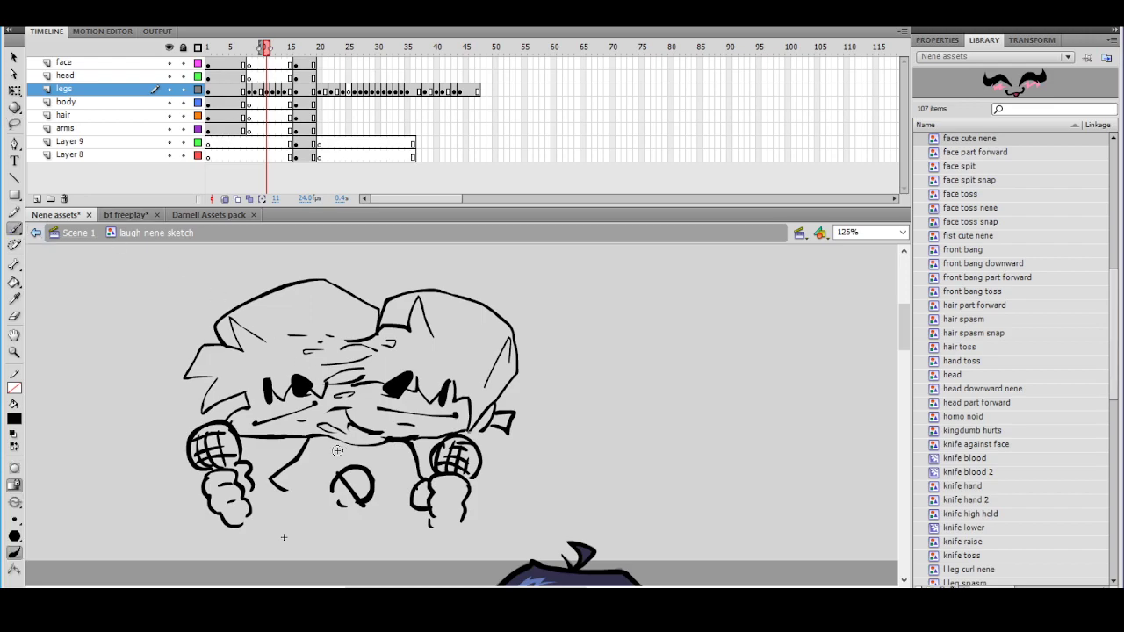
Brush short lines beneath the merged heads' chin and small filled tips at the lower ends of both microphones
mouse_move(330, 449)
mouse_down()
mouse_move(381, 454)
mouse_move(362, 457)
mouse_up()
drag(489, 403, 481, 396)
drag(505, 354, 508, 360)
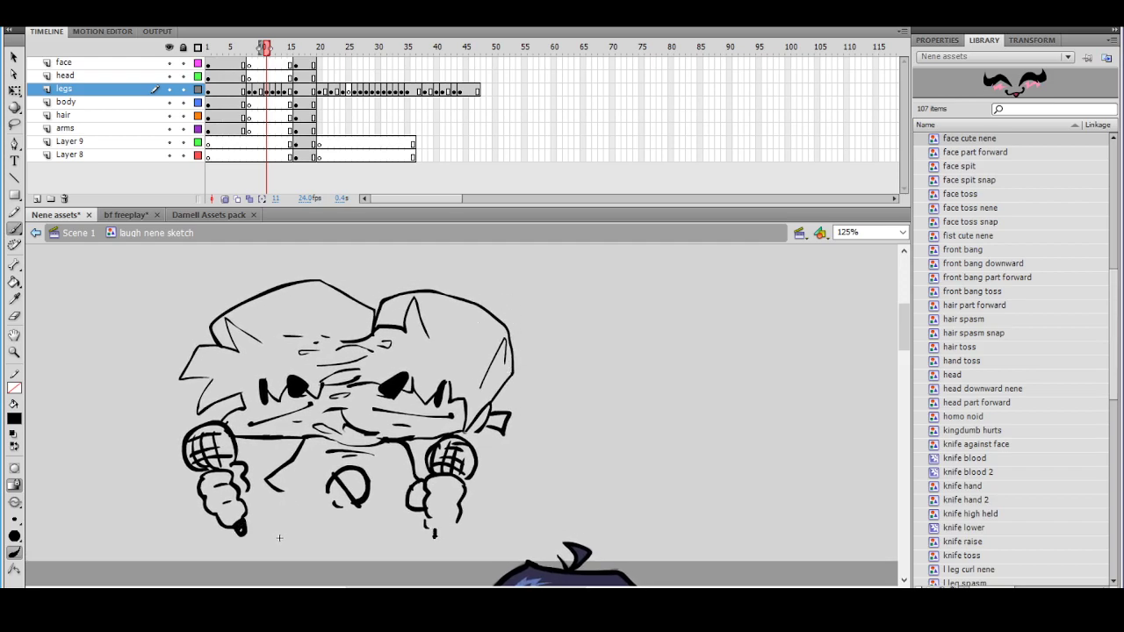
drag(439, 535, 442, 536)
drag(528, 448, 525, 430)
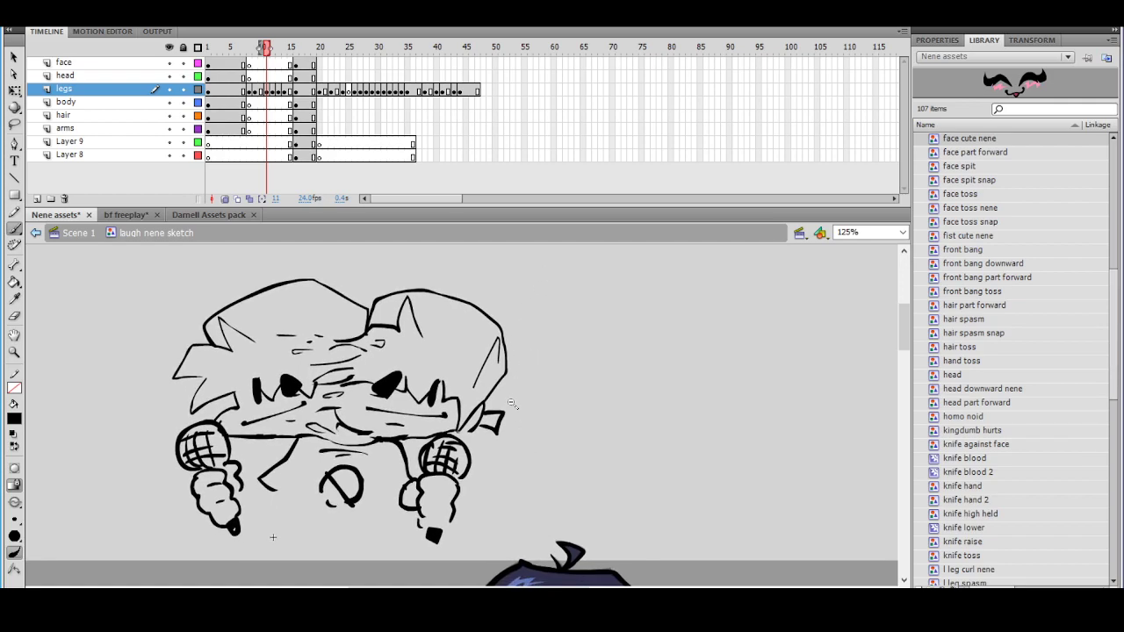
drag(470, 433, 486, 367)
Brush two merged skulls beside the two-headed sketch, with filled eye sockets, one winking eye and gritted teeth
drag(490, 320, 658, 380)
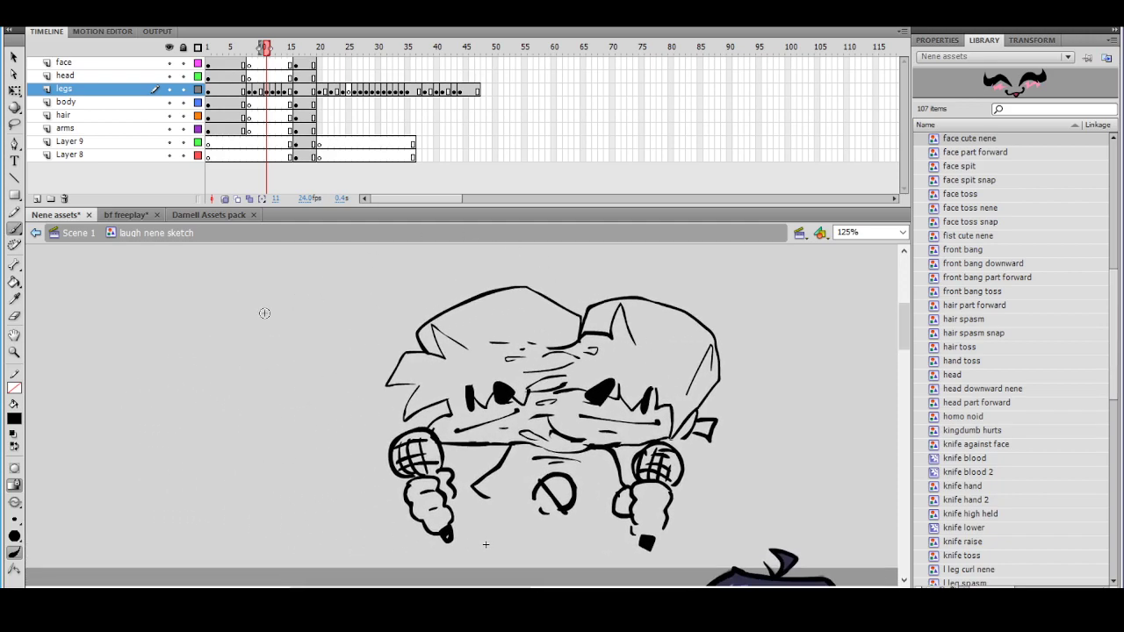
mouse_move(147, 377)
mouse_down()
mouse_move(134, 313)
mouse_move(175, 290)
mouse_move(226, 329)
mouse_up()
mouse_move(154, 324)
mouse_down()
mouse_move(155, 342)
mouse_move(156, 327)
mouse_move(175, 318)
mouse_up()
drag(159, 360, 191, 350)
mouse_move(161, 356)
mouse_down()
mouse_move(307, 303)
mouse_move(314, 341)
mouse_up()
mouse_move(230, 360)
mouse_down()
mouse_move(301, 374)
mouse_move(310, 348)
mouse_move(261, 319)
mouse_up()
mouse_move(289, 321)
mouse_down()
mouse_move(299, 335)
mouse_move(256, 358)
mouse_move(292, 364)
mouse_move(277, 355)
mouse_up()
key(ctrl+z)
key(ctrl+z)
key(ctrl+z)
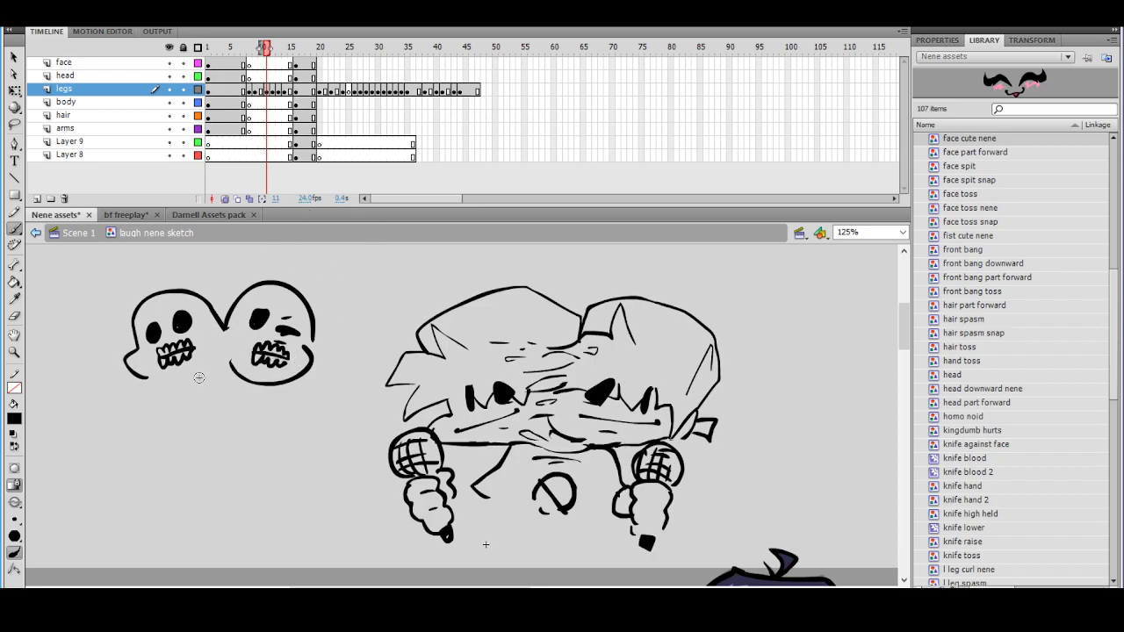
Erase the lower jaw curve of the right-hand skull and brush a shared ribcage beneath both skulls
click(14, 316)
mouse_move(230, 380)
mouse_down()
mouse_move(294, 396)
mouse_move(235, 380)
mouse_up()
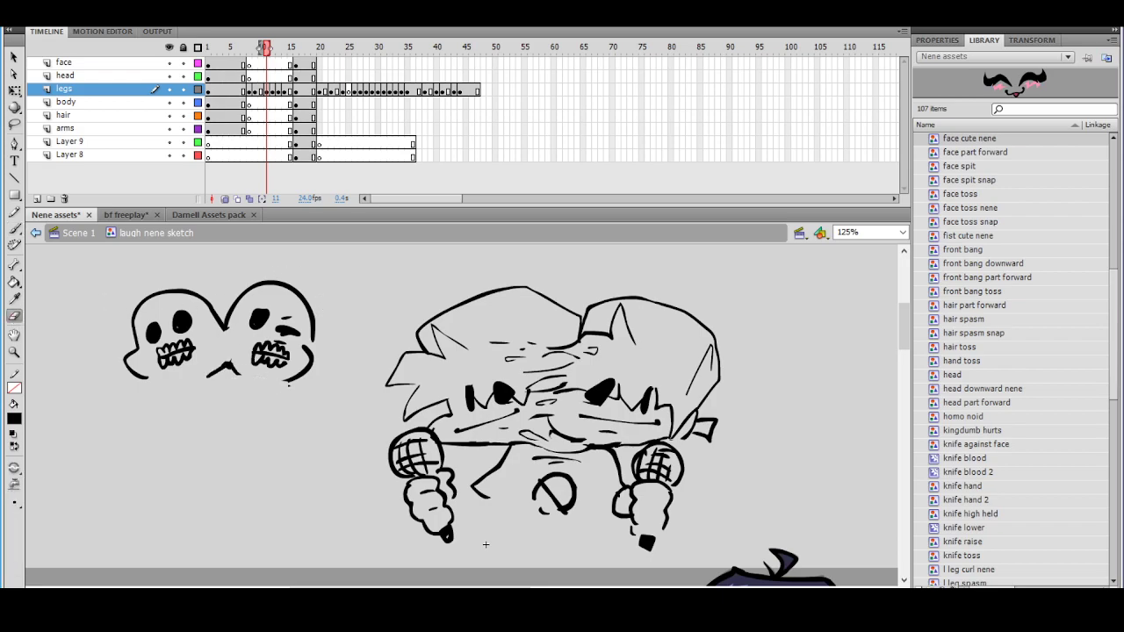
click(14, 229)
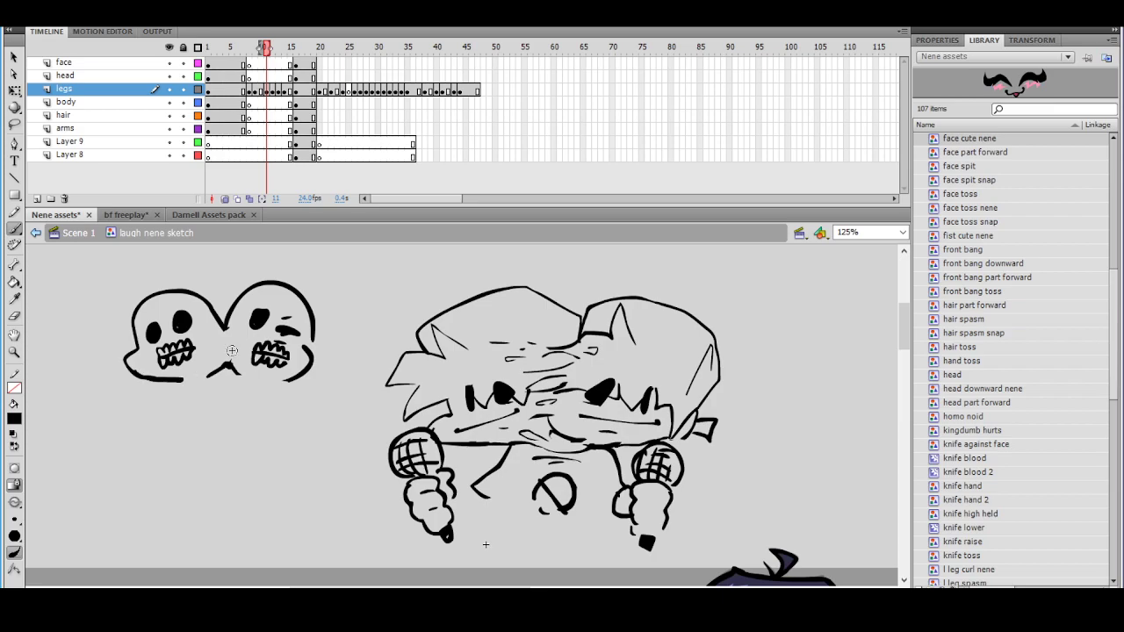
mouse_move(180, 380)
mouse_down()
mouse_move(181, 404)
mouse_move(212, 434)
mouse_move(281, 381)
mouse_move(218, 375)
mouse_move(239, 375)
mouse_move(209, 384)
mouse_move(209, 397)
mouse_up()
mouse_move(200, 400)
mouse_down()
mouse_move(218, 416)
mouse_move(239, 384)
mouse_move(249, 415)
mouse_move(266, 403)
mouse_move(265, 413)
mouse_up()
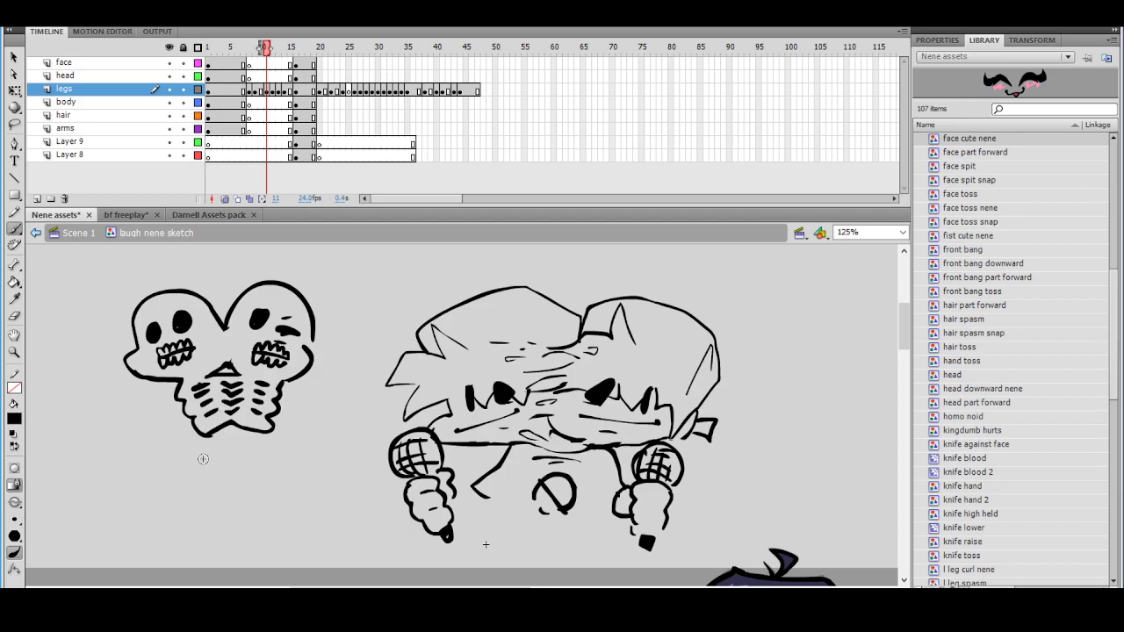
Brush two bony legs with large feet beneath the ribcage, undoing stray strokes
mouse_move(194, 478)
mouse_down()
mouse_move(216, 454)
mouse_move(180, 486)
mouse_move(195, 510)
mouse_move(209, 505)
mouse_move(181, 480)
mouse_up()
mouse_move(180, 525)
mouse_down()
mouse_move(200, 537)
mouse_move(188, 524)
mouse_move(160, 537)
mouse_move(140, 528)
mouse_move(158, 516)
mouse_up()
key(ctrl+z)
mouse_move(256, 447)
mouse_down()
mouse_move(281, 471)
mouse_move(266, 504)
mouse_move(305, 527)
mouse_move(276, 511)
mouse_move(278, 525)
mouse_move(313, 528)
mouse_move(262, 534)
mouse_up()
key(ctrl+z)
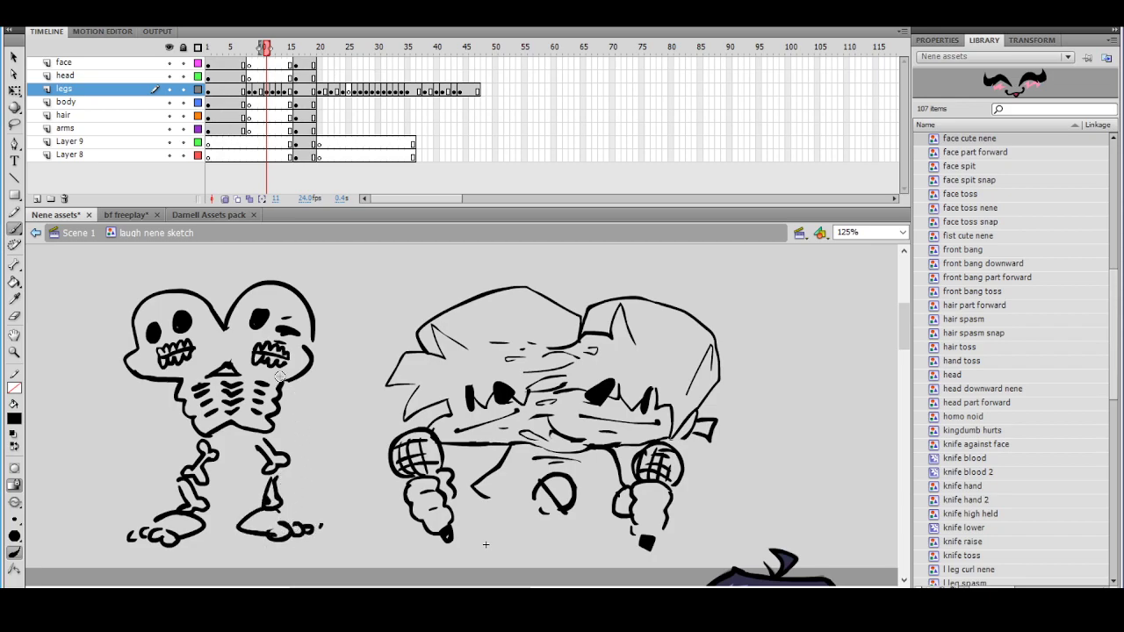
Brush a raised thumbs-up hand on the skeleton's right-hand side and a drooping hand on its left-hand side
mouse_move(321, 407)
mouse_down()
mouse_move(348, 364)
mouse_move(338, 374)
mouse_move(367, 382)
mouse_move(360, 418)
mouse_up()
drag(360, 401, 347, 396)
mouse_move(142, 430)
mouse_down()
mouse_move(151, 455)
mouse_move(124, 404)
mouse_move(88, 394)
mouse_move(65, 428)
mouse_move(81, 450)
mouse_move(100, 432)
mouse_up()
key(ctrl+z)
key(ctrl+z)
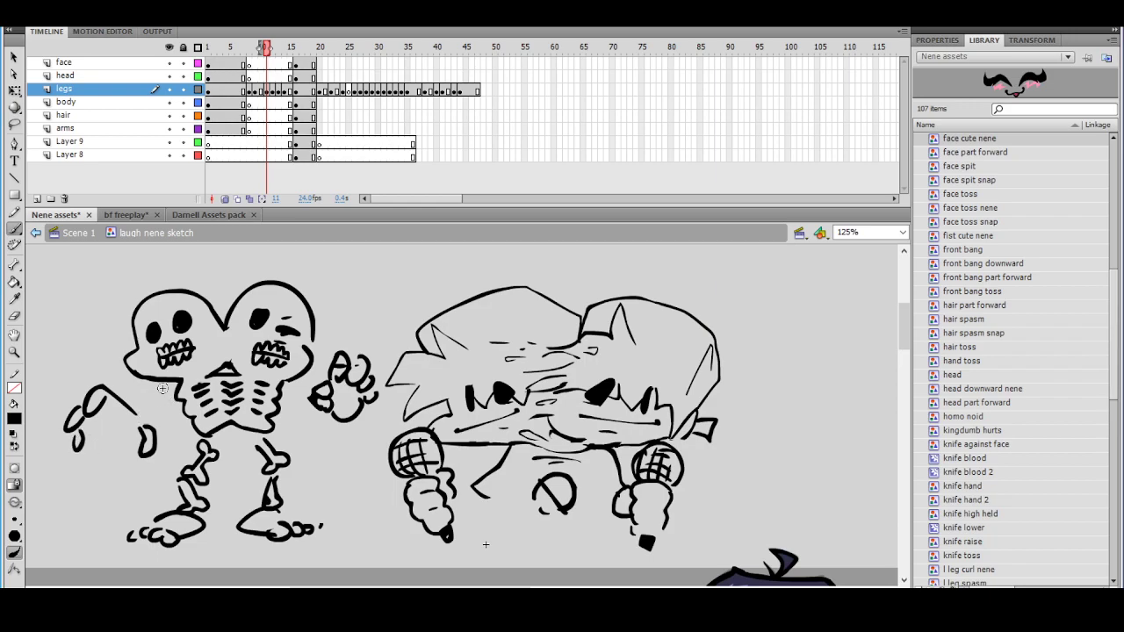
click(14, 316)
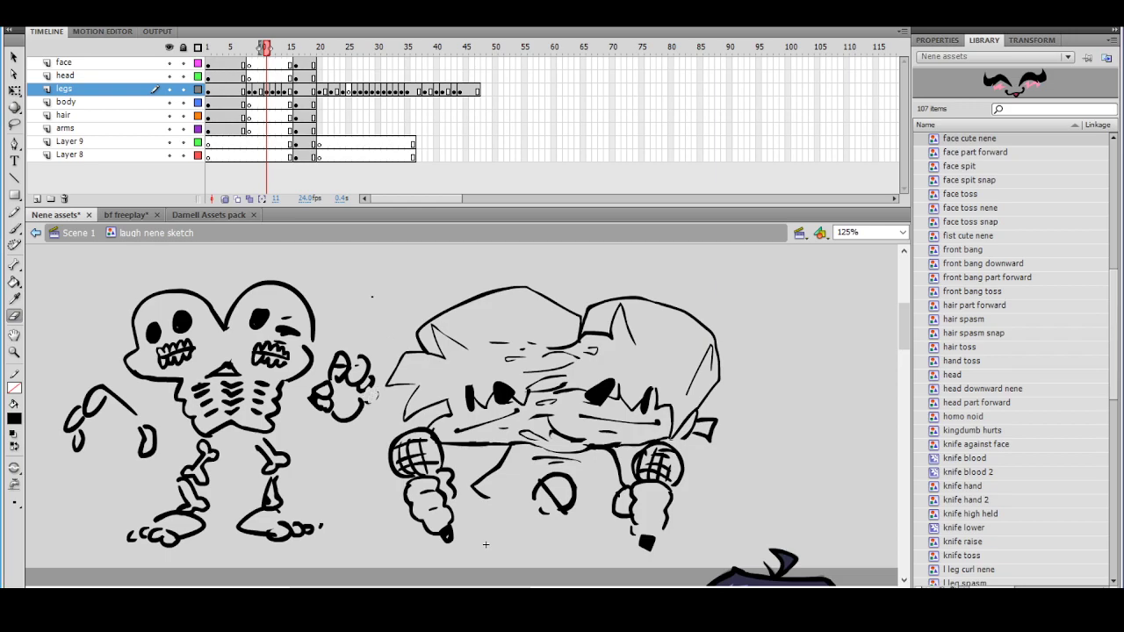
click(14, 227)
drag(84, 439, 144, 429)
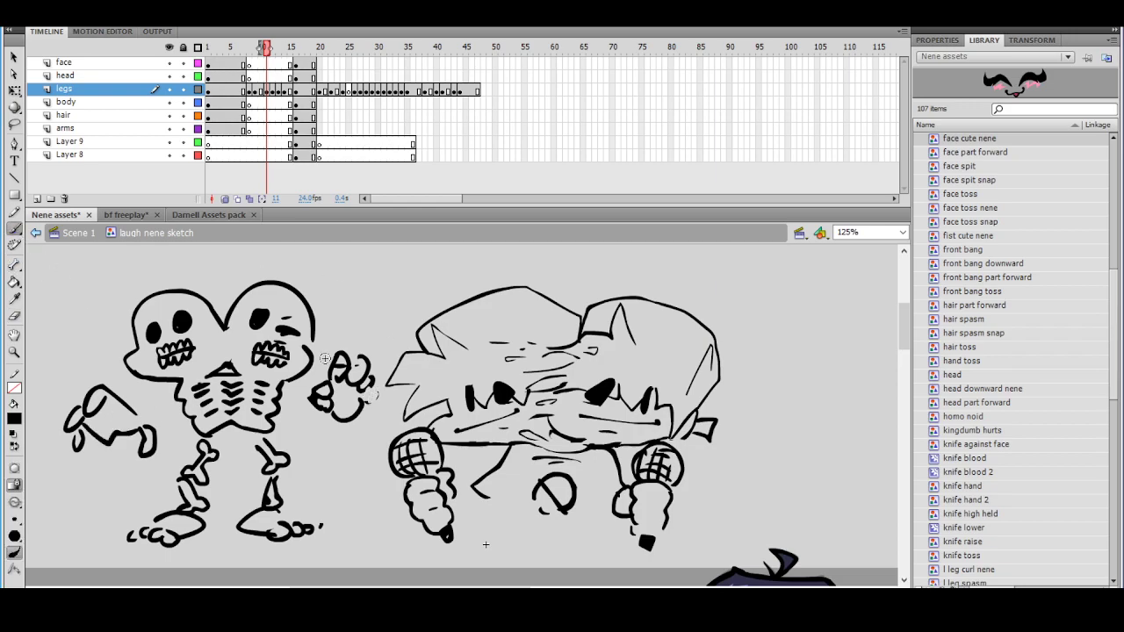
drag(374, 392, 370, 369)
Brush arm bones joining both hands to the ribcage and outline a pair of briefs above the legs
mouse_move(155, 432)
mouse_down()
mouse_move(179, 408)
mouse_move(146, 418)
mouse_move(182, 398)
mouse_up()
mouse_move(285, 397)
mouse_down()
mouse_move(318, 408)
mouse_move(311, 396)
mouse_up()
ctrl+click(308, 436)
drag(362, 431, 325, 400)
drag(265, 375, 320, 388)
mouse_move(229, 387)
mouse_down()
mouse_move(281, 426)
mouse_move(326, 389)
mouse_up()
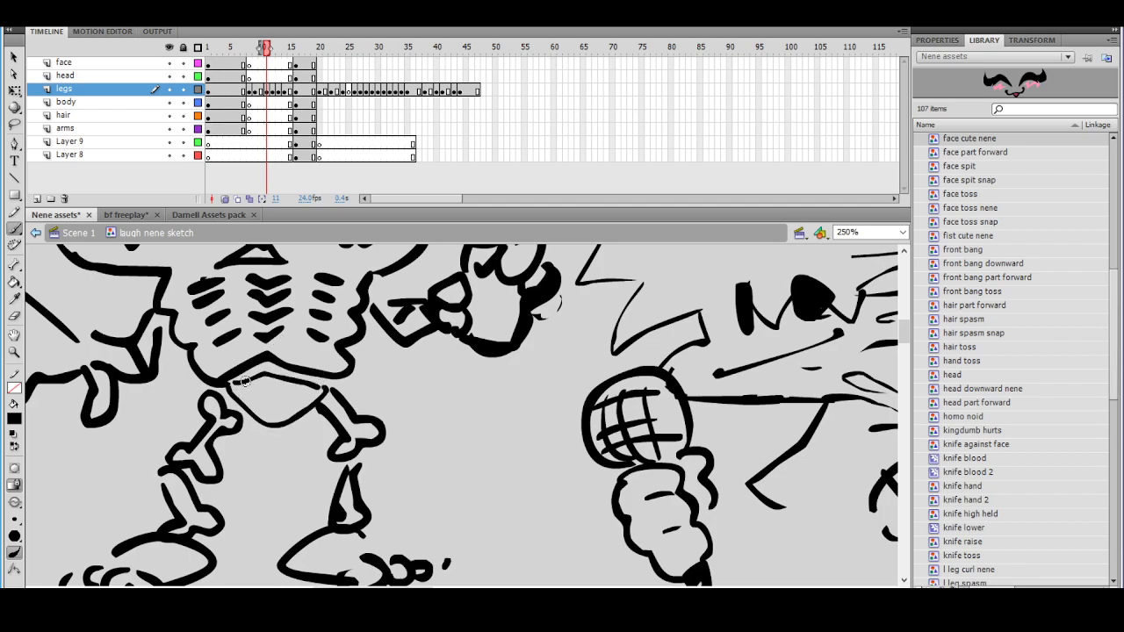
Choose a light blue fill colour and brush a row of dots across the skeleton's briefs
click(14, 418)
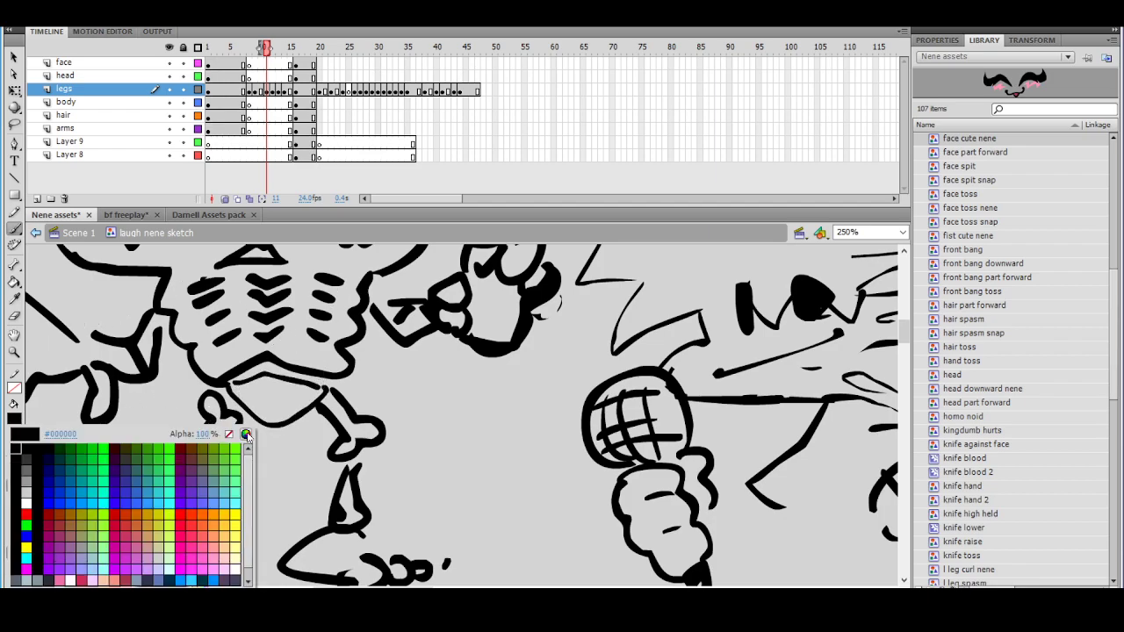
click(248, 436)
drag(657, 233, 643, 216)
drag(714, 277, 713, 257)
click(426, 408)
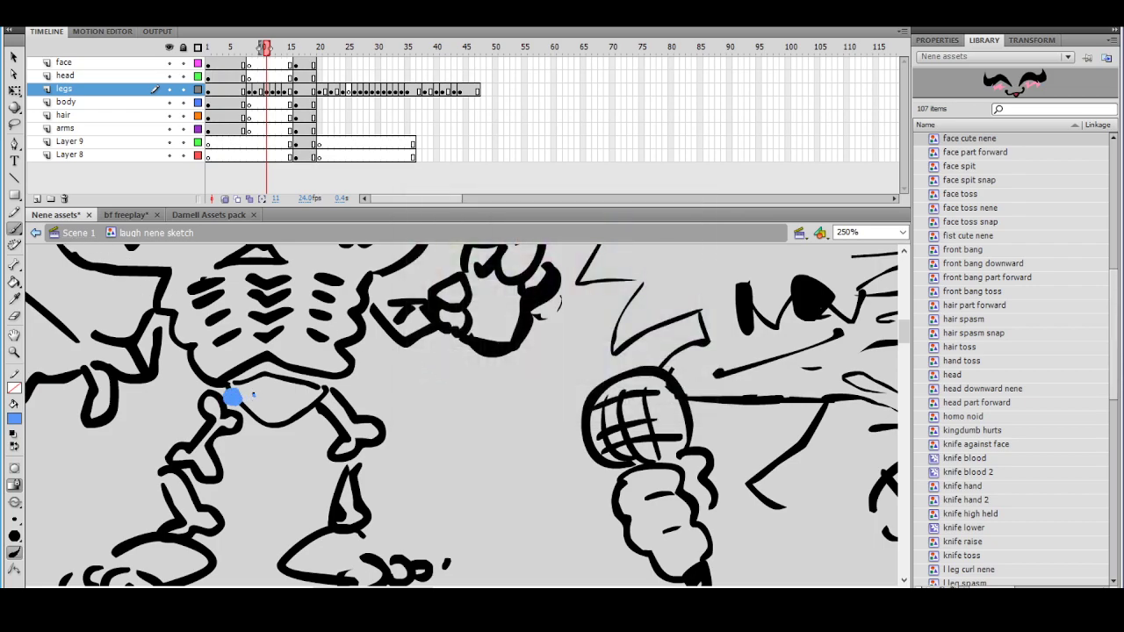
click(277, 396)
click(304, 396)
click(311, 392)
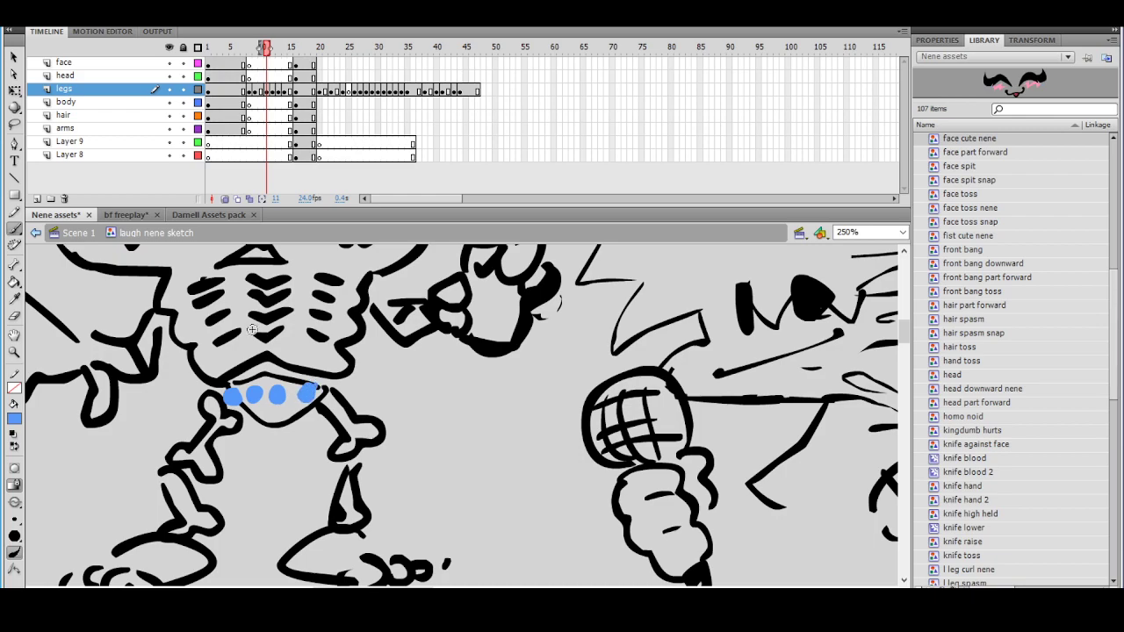
Switch the fill colour to white and add highlights to the blue dots on the briefs
click(13, 420)
click(23, 500)
click(307, 393)
key(ctrl+minus)
key(ctrl+minus)
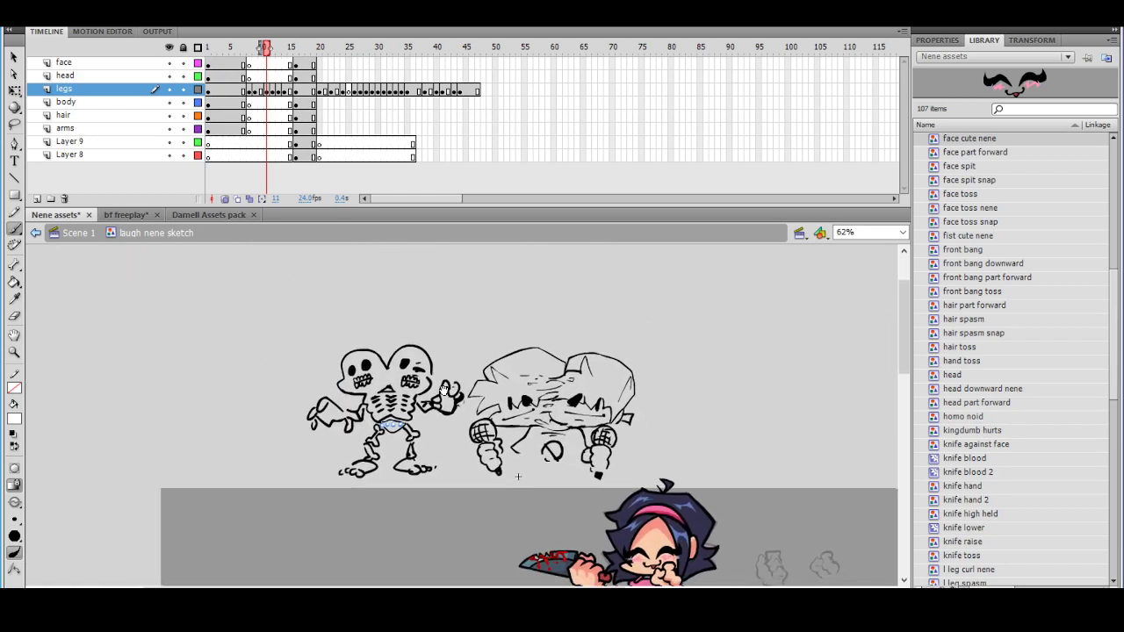
key(ctrl+equal)
drag(513, 429, 484, 413)
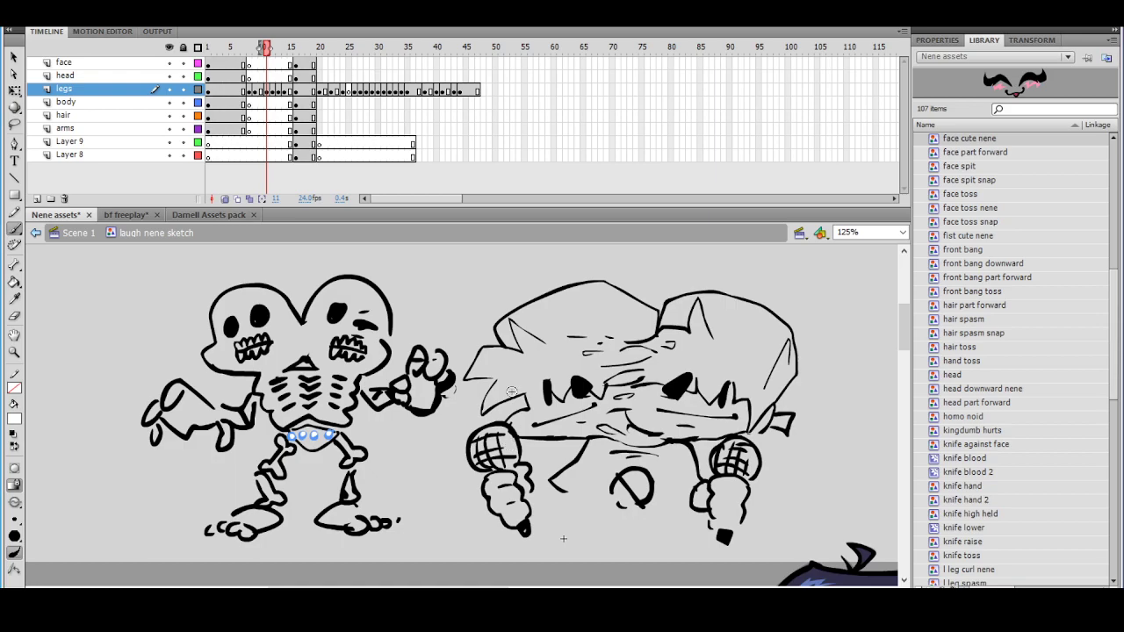
mouse_move(738, 435)
mouse_down()
mouse_move(678, 424)
mouse_move(638, 433)
mouse_up()
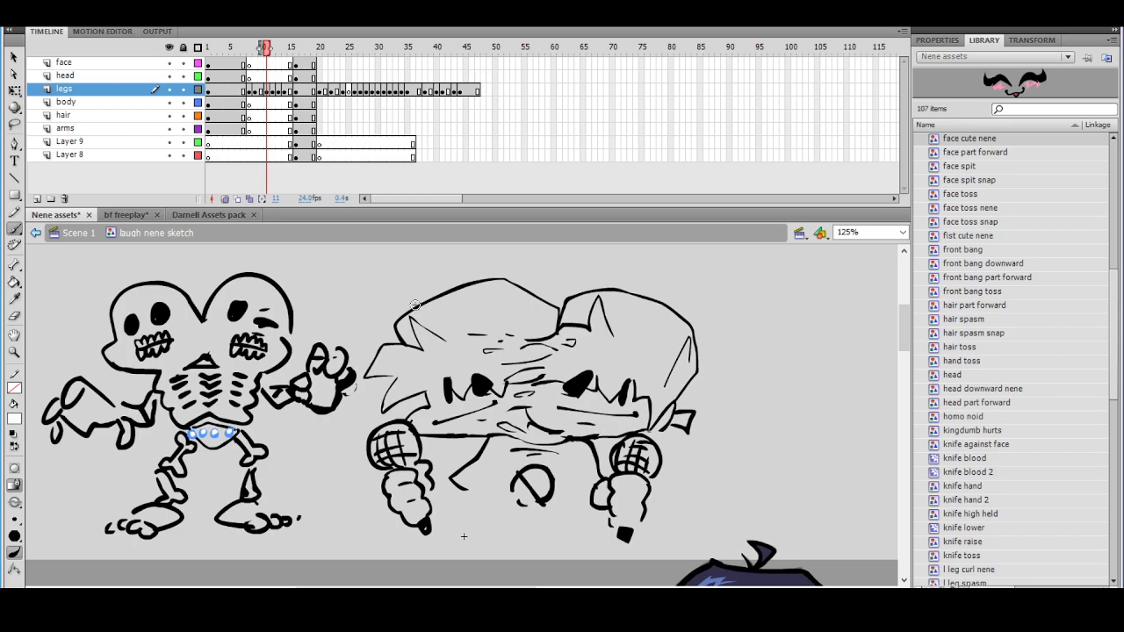
Lasso both two-headed sketches, convert them to a graphic symbol named "2 headed bf for that obsessed guy", and delete the instance from the stage
click(14, 123)
key(ctrl+minus)
mouse_move(455, 342)
mouse_down()
mouse_move(150, 346)
mouse_move(329, 532)
mouse_move(442, 505)
mouse_move(474, 344)
mouse_up()
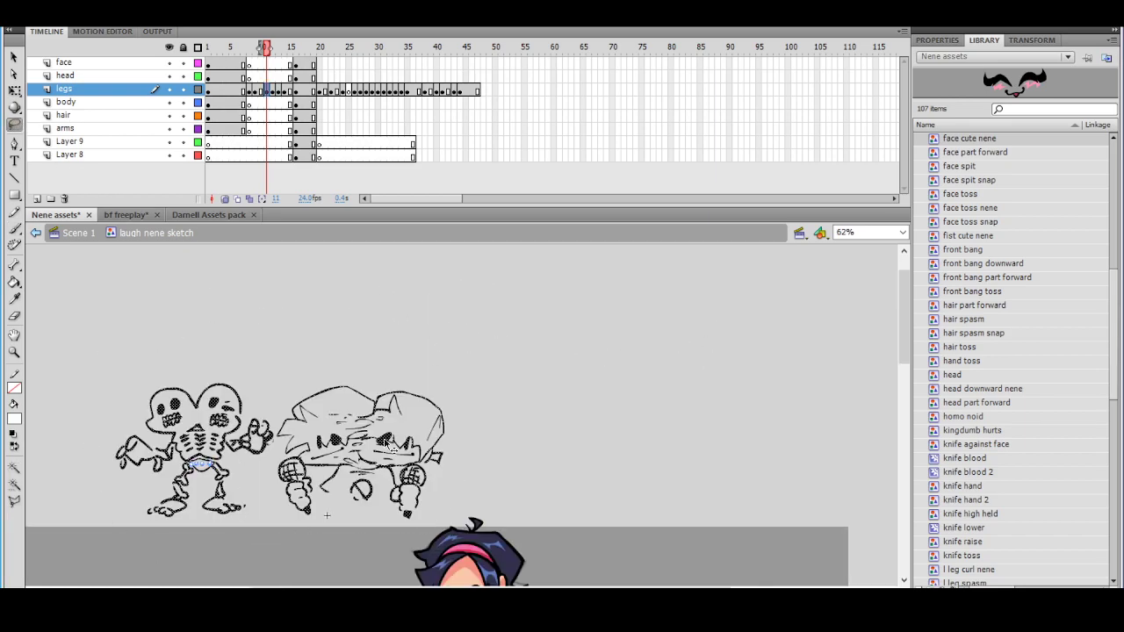
mouse_move(396, 360)
mouse_down()
mouse_move(264, 326)
mouse_move(219, 551)
mouse_move(392, 532)
mouse_move(469, 366)
mouse_move(429, 332)
mouse_up()
key(ctrl+equal)
right_click(372, 401)
click(439, 383)
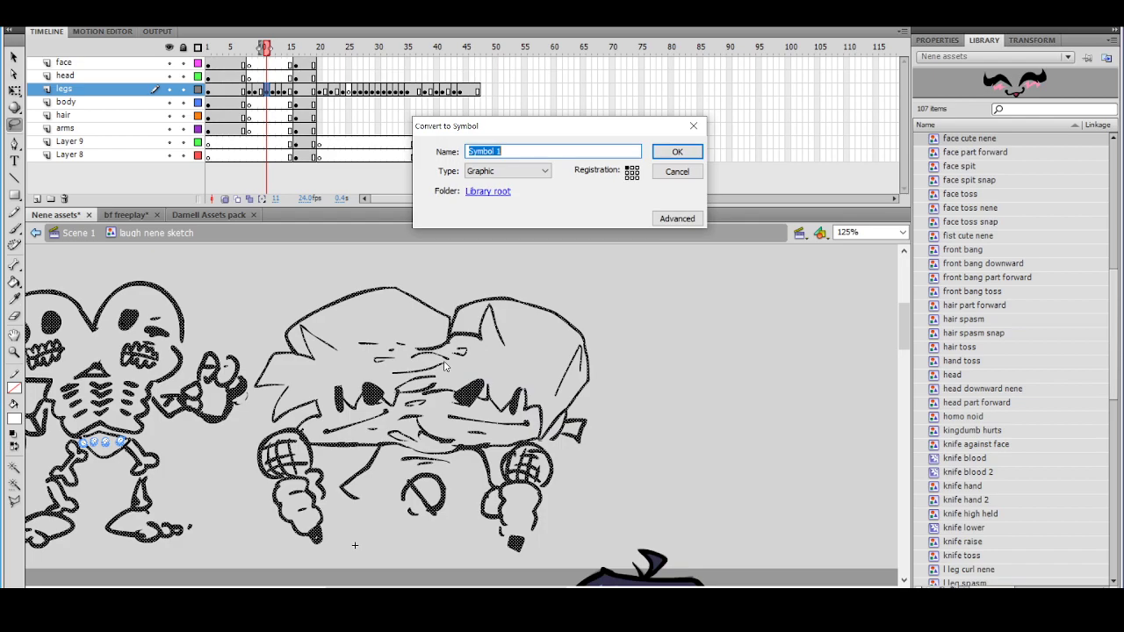
text(2 headed bf for that obsessed g)
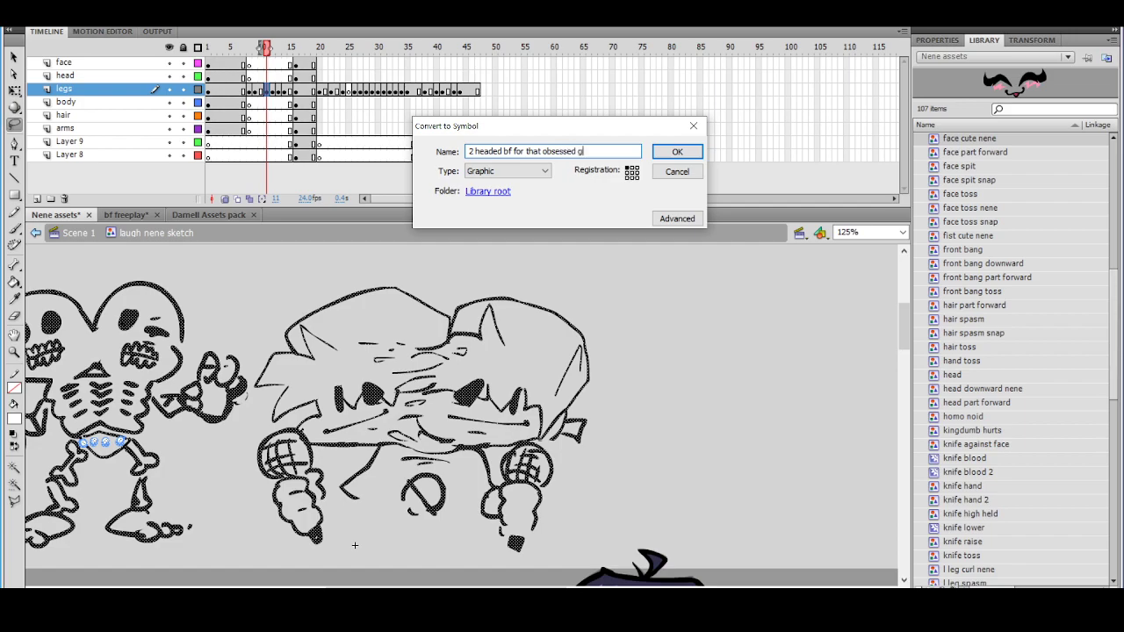
key(Return)
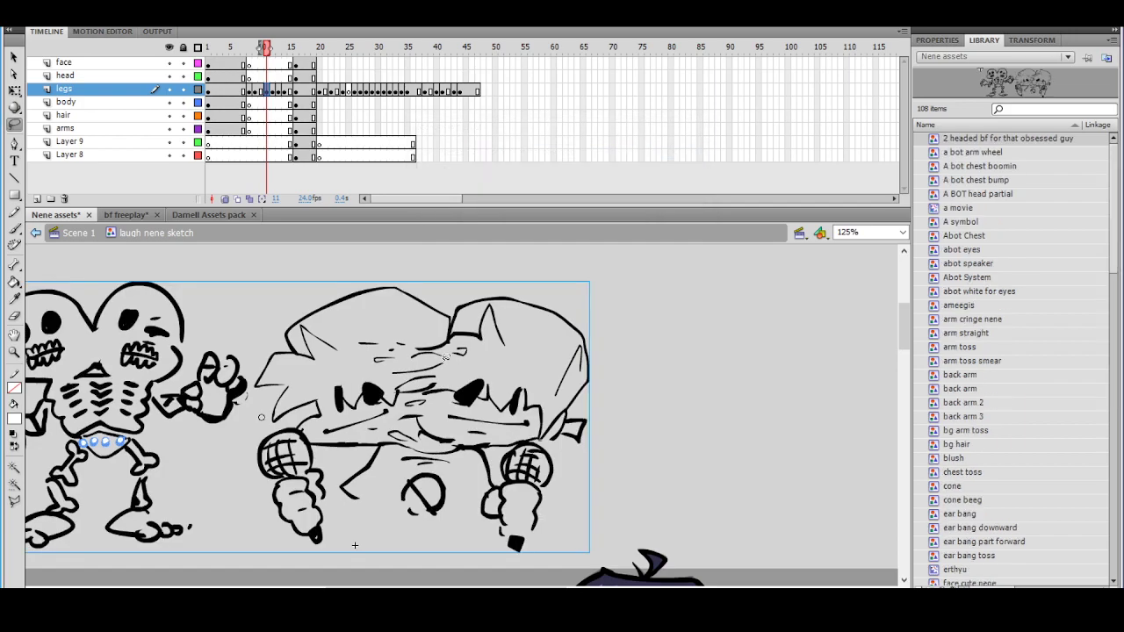
key(Delete)
Move Nene's fist at her mouth slightly right and down in frame 11
scroll(623, 424, down, 5)
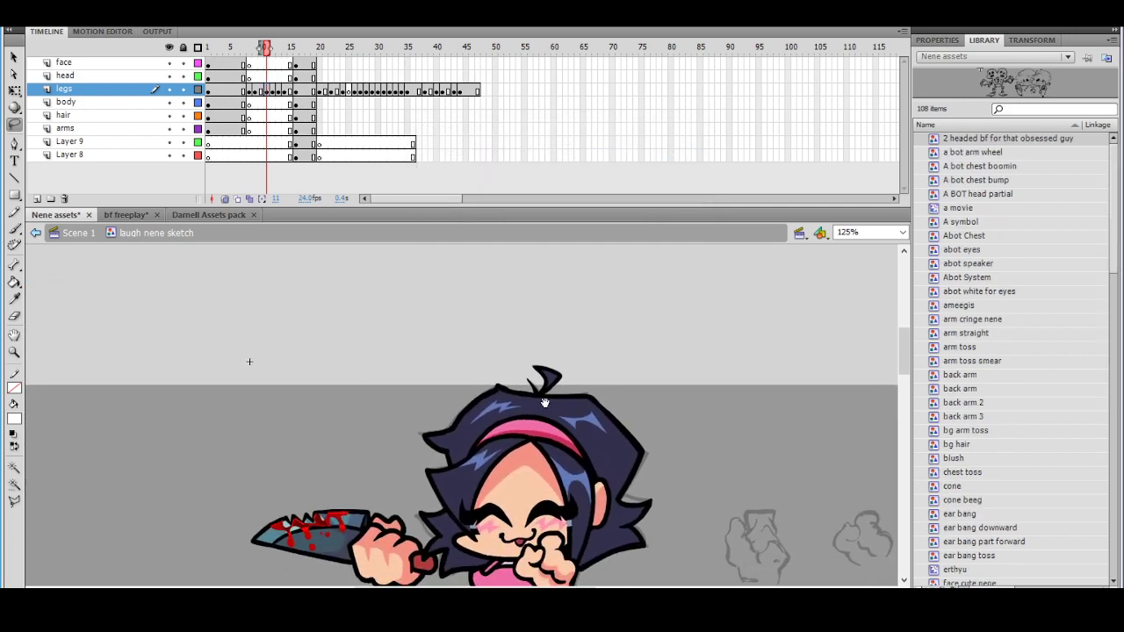
drag(547, 463, 529, 374)
mouse_move(541, 428)
mouse_down()
mouse_move(527, 368)
mouse_move(482, 360)
mouse_move(415, 365)
mouse_move(441, 413)
mouse_up()
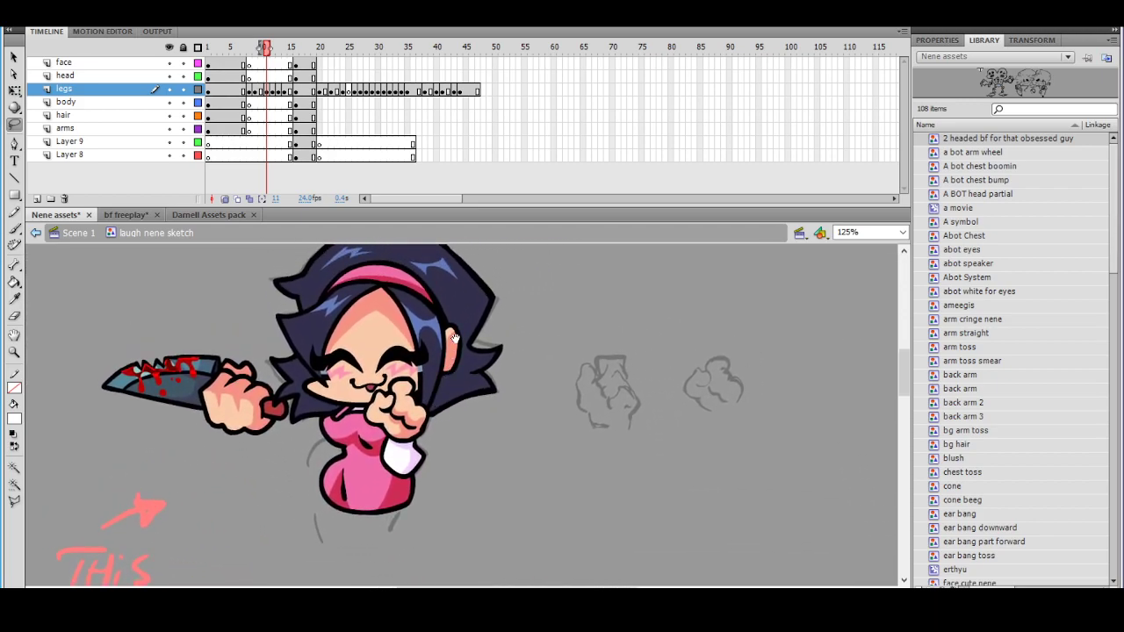
click(14, 91)
click(404, 409)
drag(431, 378, 437, 375)
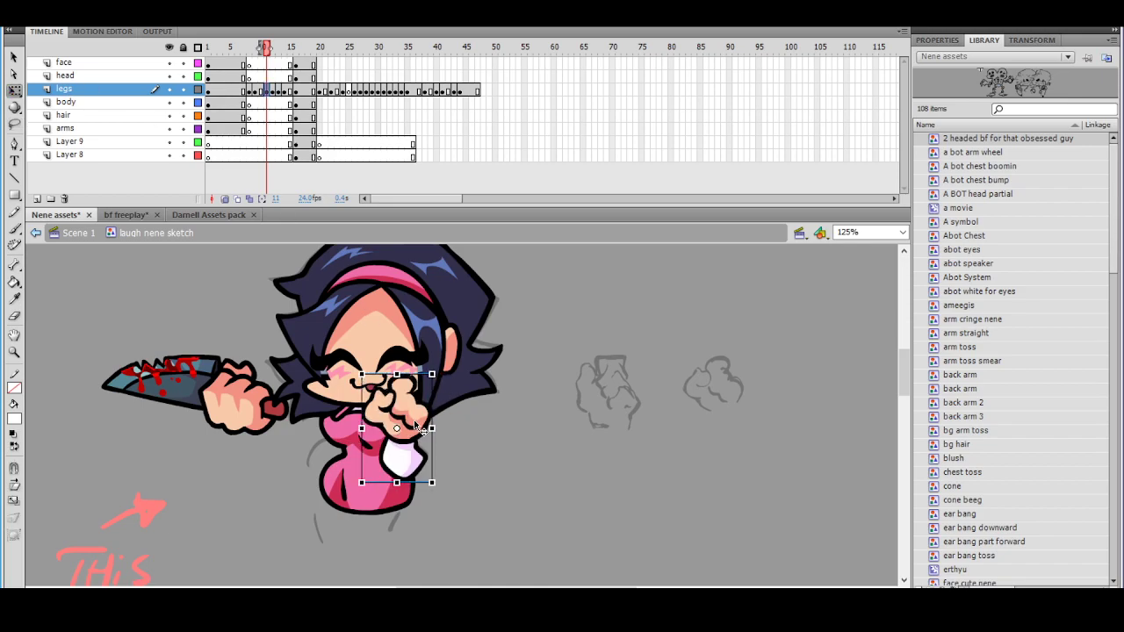
drag(421, 425, 425, 428)
click(507, 404)
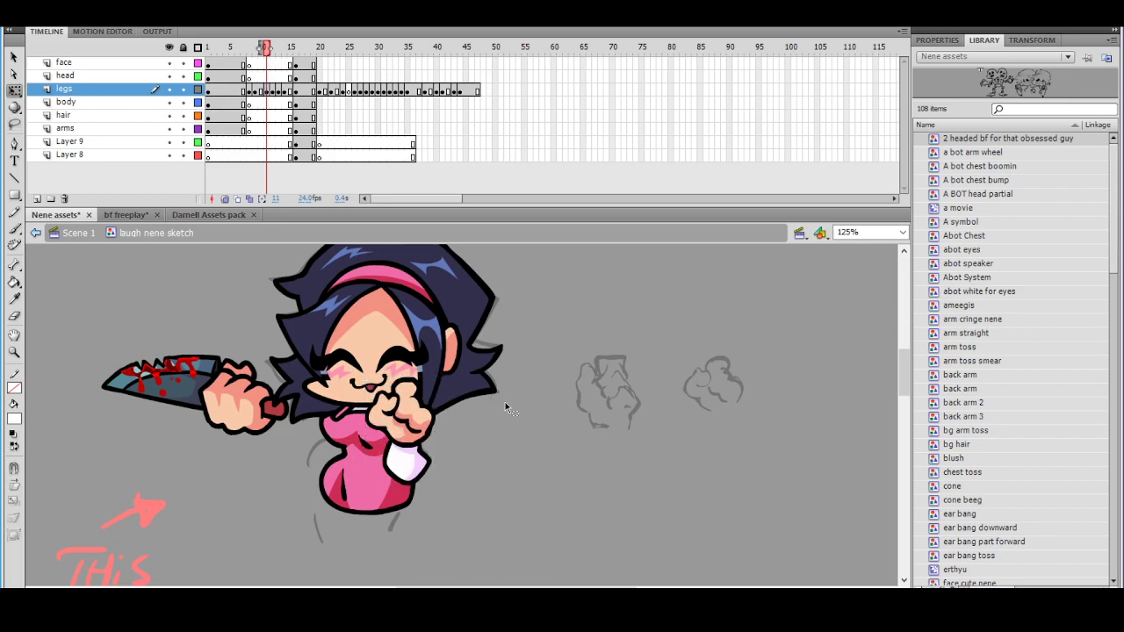
drag(501, 387, 502, 439)
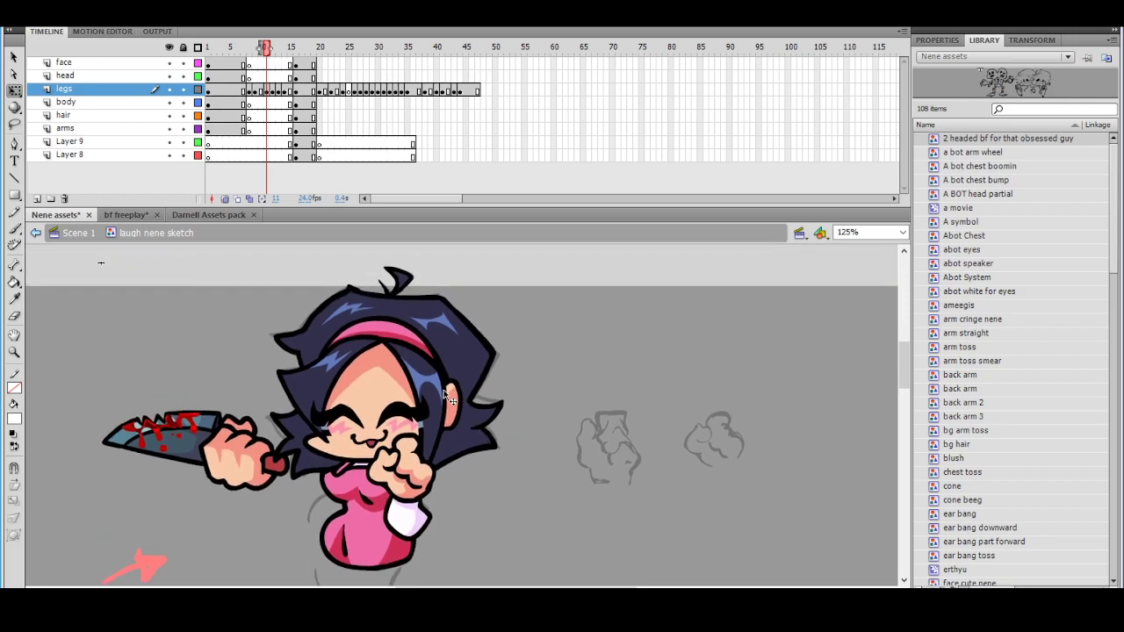
click(384, 417)
shift+click(351, 364)
shift+click(480, 311)
click(475, 255)
Select both of Nene's curled legs in the angry pose at frame 18 and copy them
mouse_move(281, 53)
mouse_down()
mouse_move(381, 60)
mouse_move(308, 54)
mouse_up()
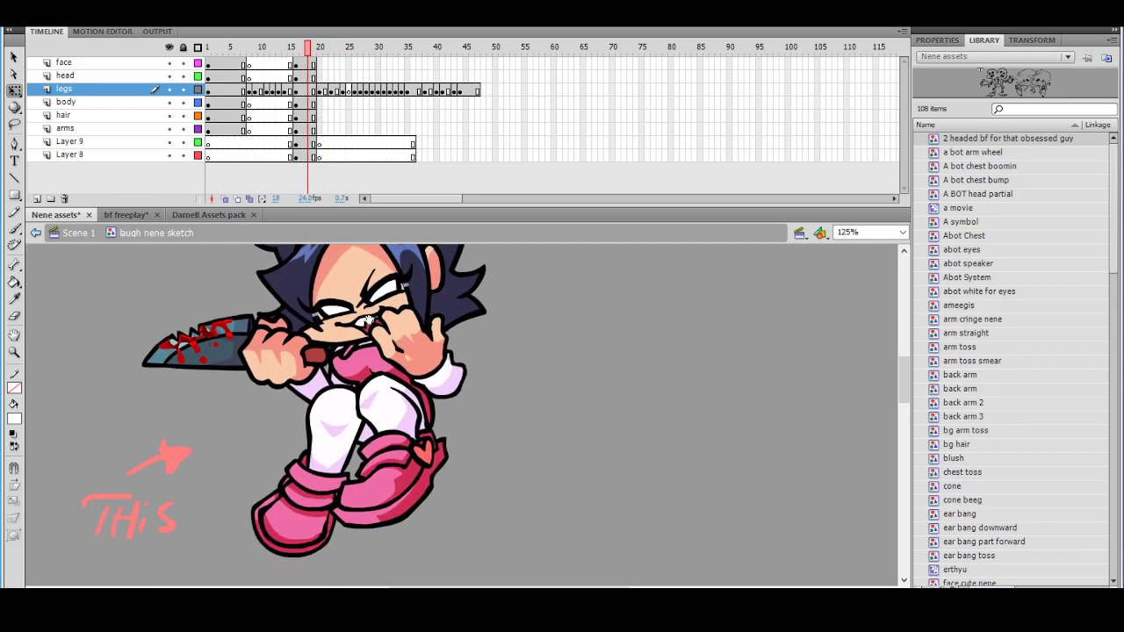
click(352, 408)
shift+click(390, 407)
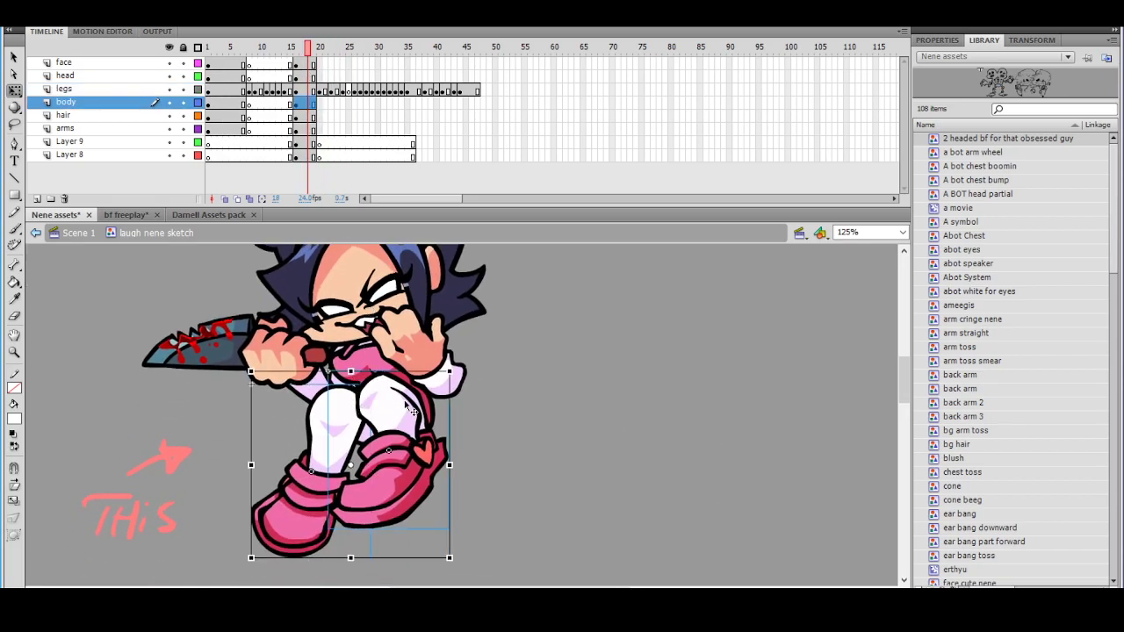
shift+click(367, 437)
click(480, 429)
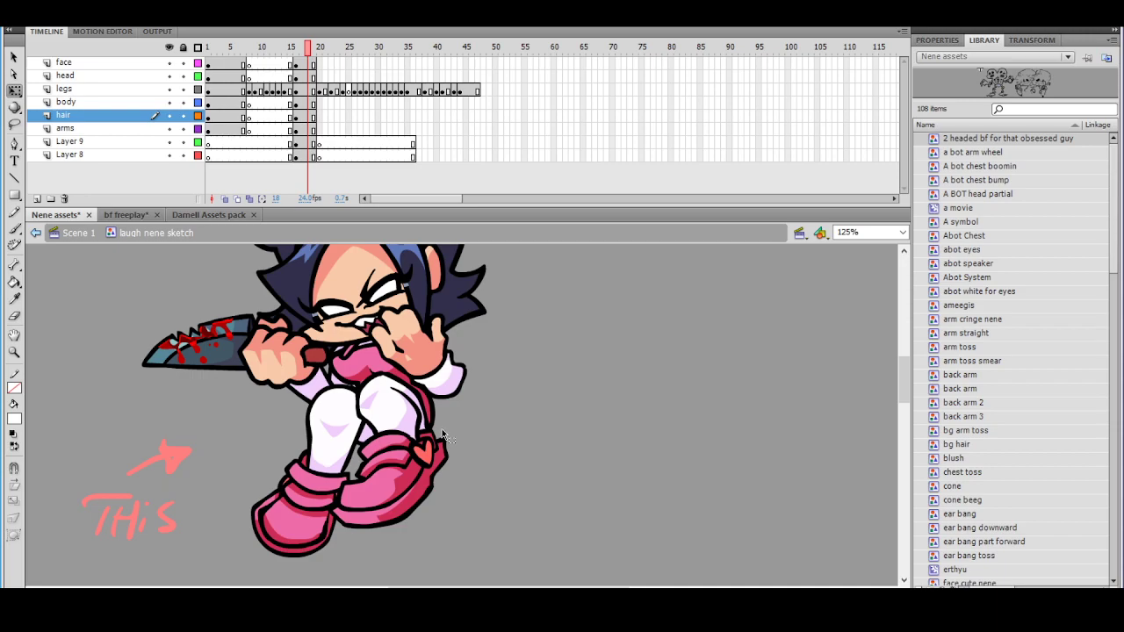
click(353, 415)
shift+click(402, 402)
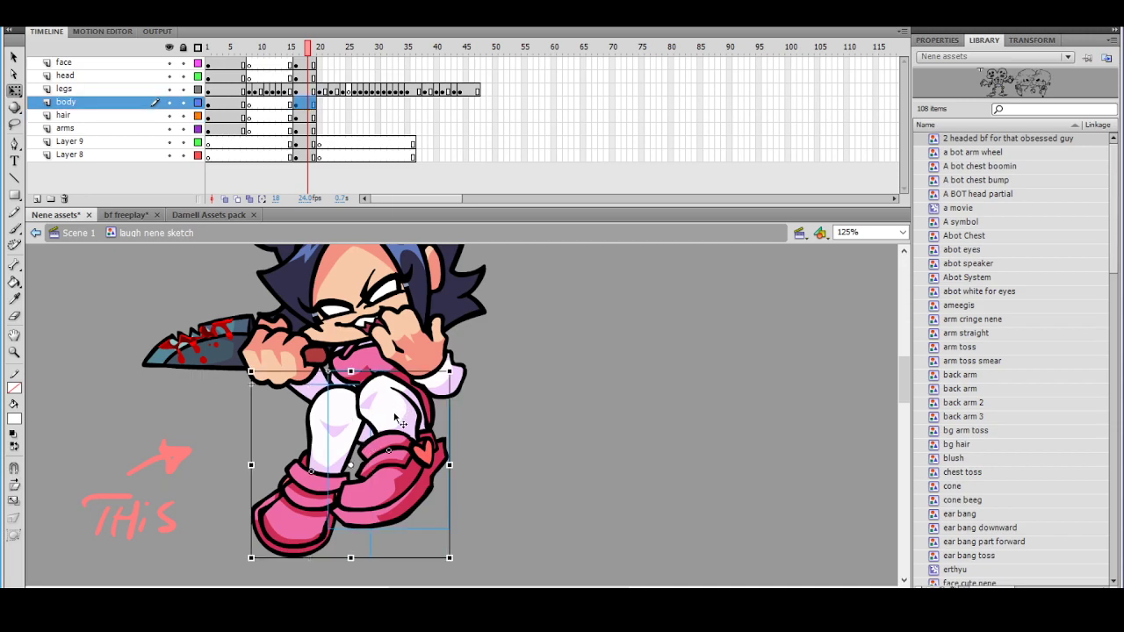
right_click(401, 402)
click(443, 165)
Paste the copied legs in place on the legs layer at frame 11 and nudge them slightly right and down under the body
click(267, 91)
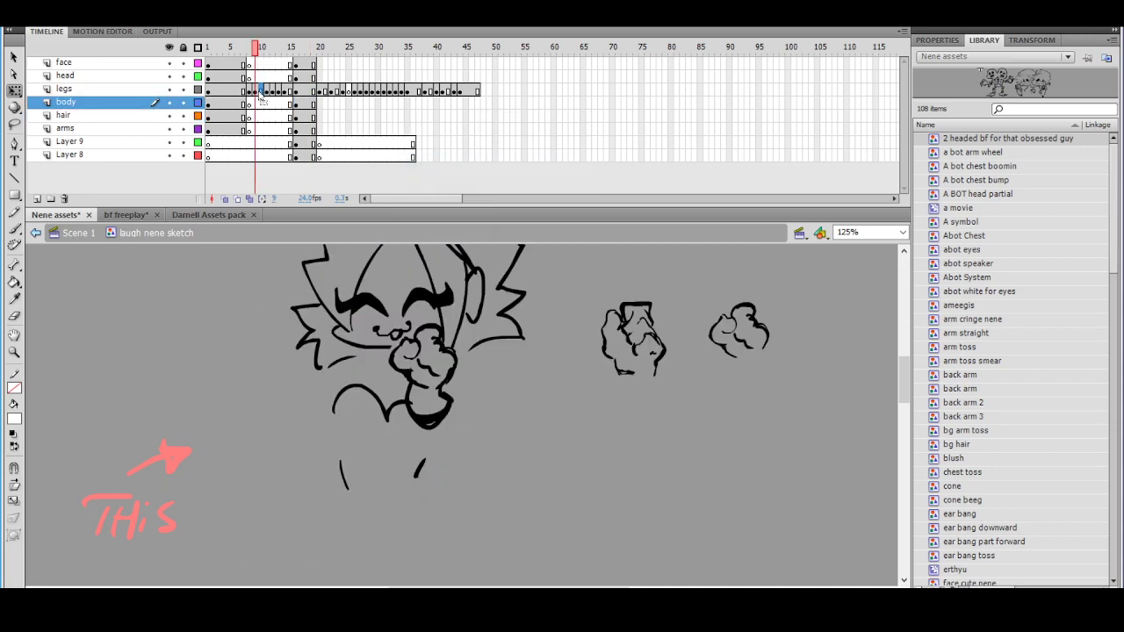
right_click(604, 332)
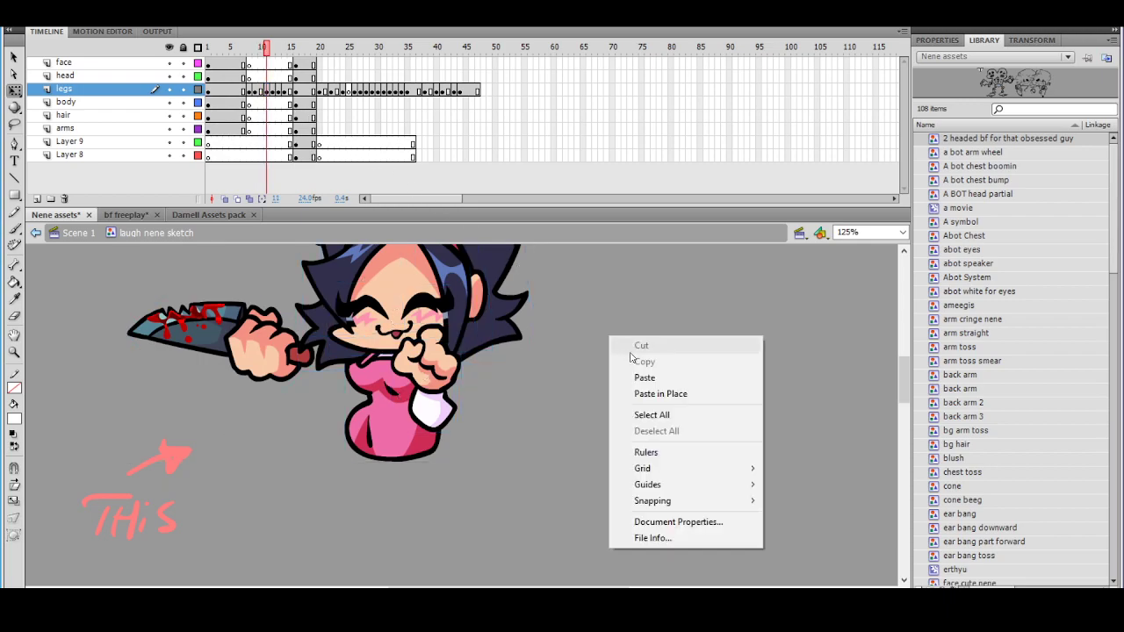
click(654, 393)
drag(404, 462, 413, 467)
click(518, 417)
Place the pale lilac shading shape from the library on the legs layer at frame 11, positioned between Nene's curled legs
drag(539, 406, 474, 439)
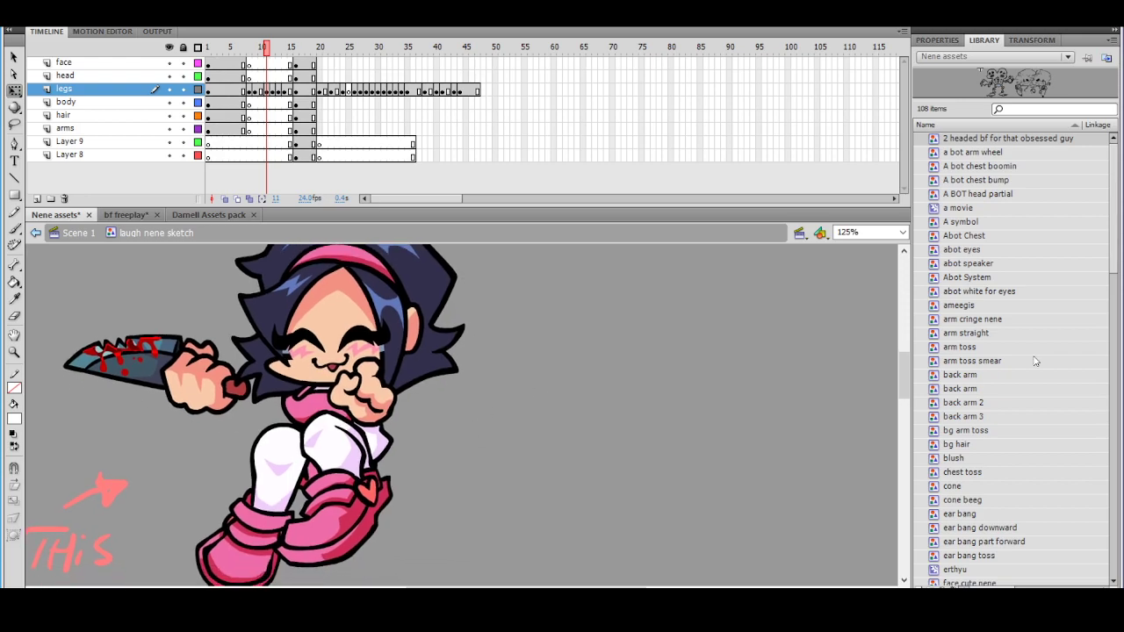
drag(1114, 258, 1118, 576)
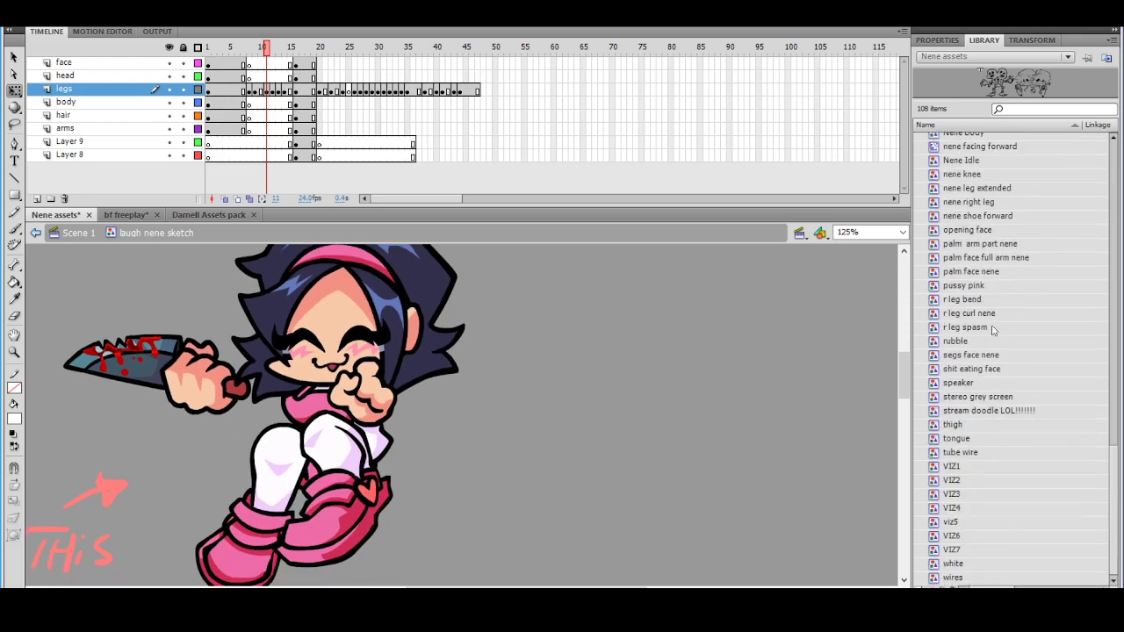
click(977, 287)
drag(961, 288, 653, 404)
drag(323, 482, 321, 469)
Send the pale lilac shape backward two levels in the stacking order so it sits behind both legs
right_click(324, 467)
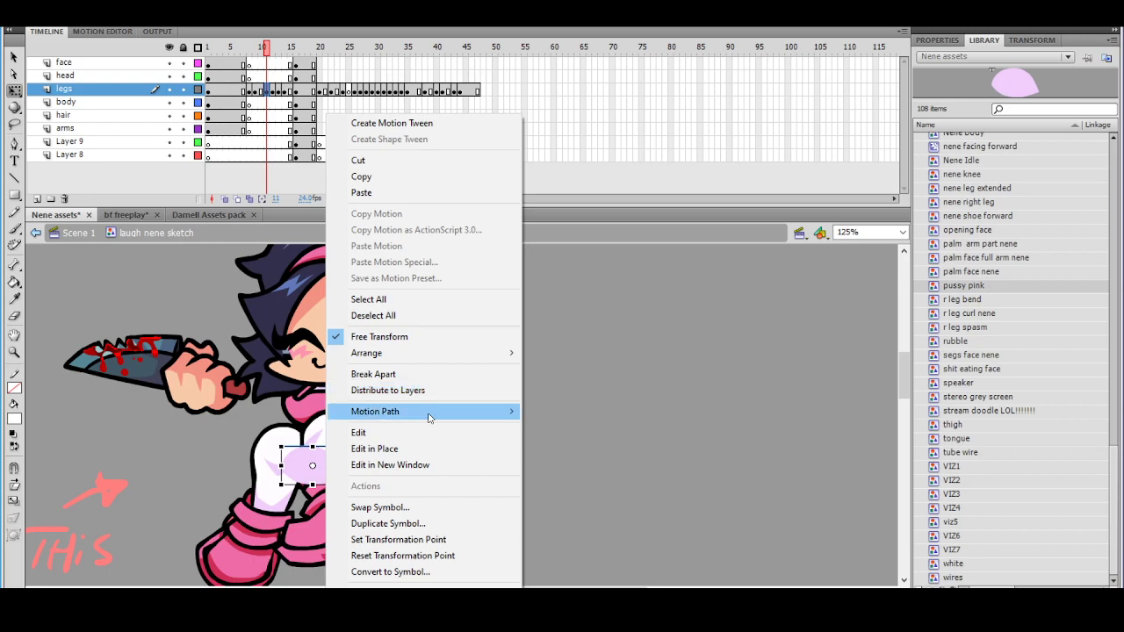
mouse_move(466, 354)
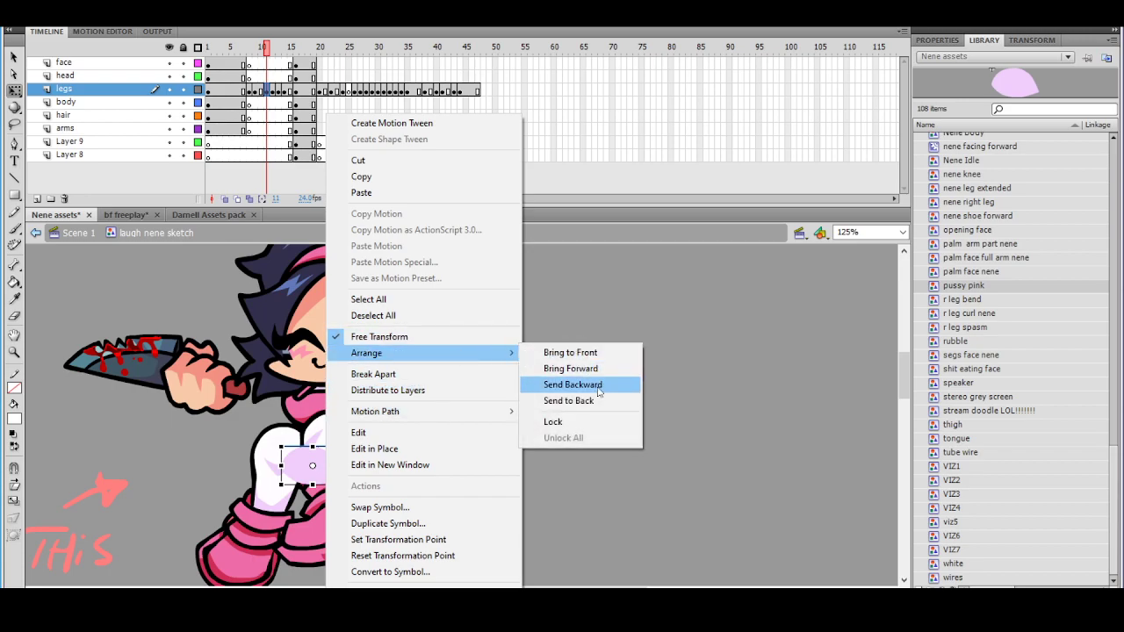
click(597, 391)
right_click(307, 467)
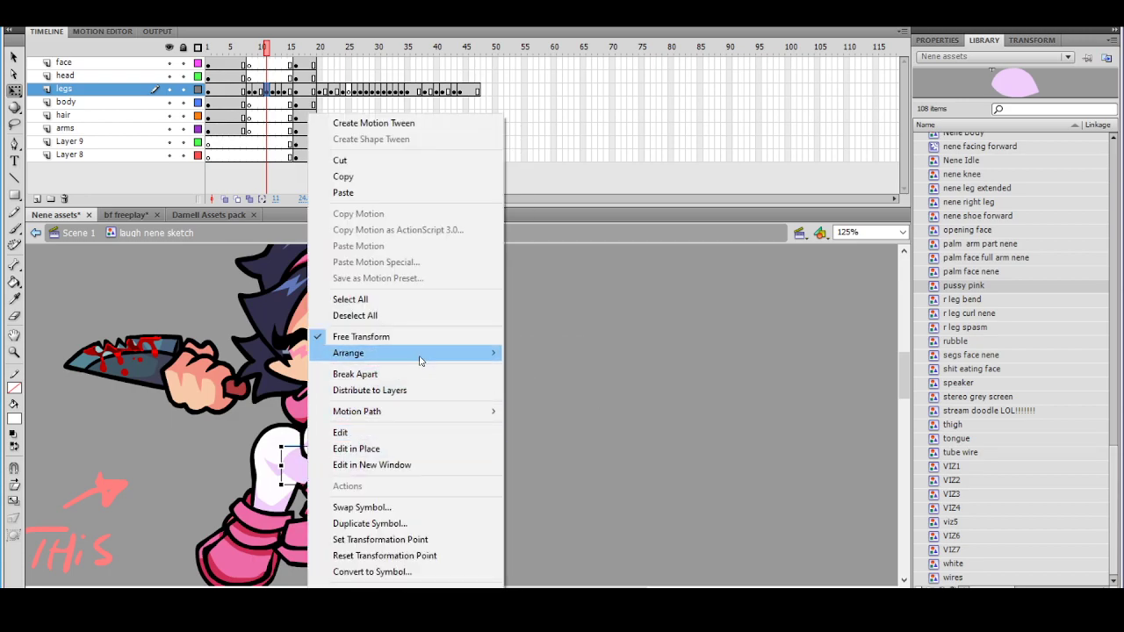
click(554, 384)
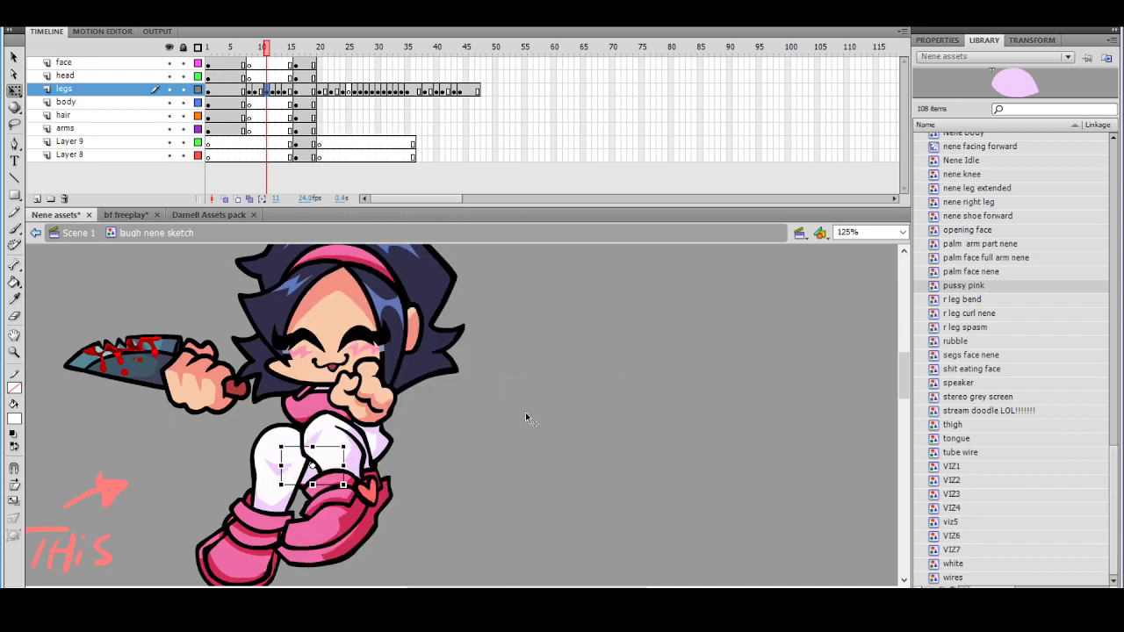
click(504, 432)
Move Nene's curled leg on the knife side slightly right and up, closer to the other leg
click(349, 455)
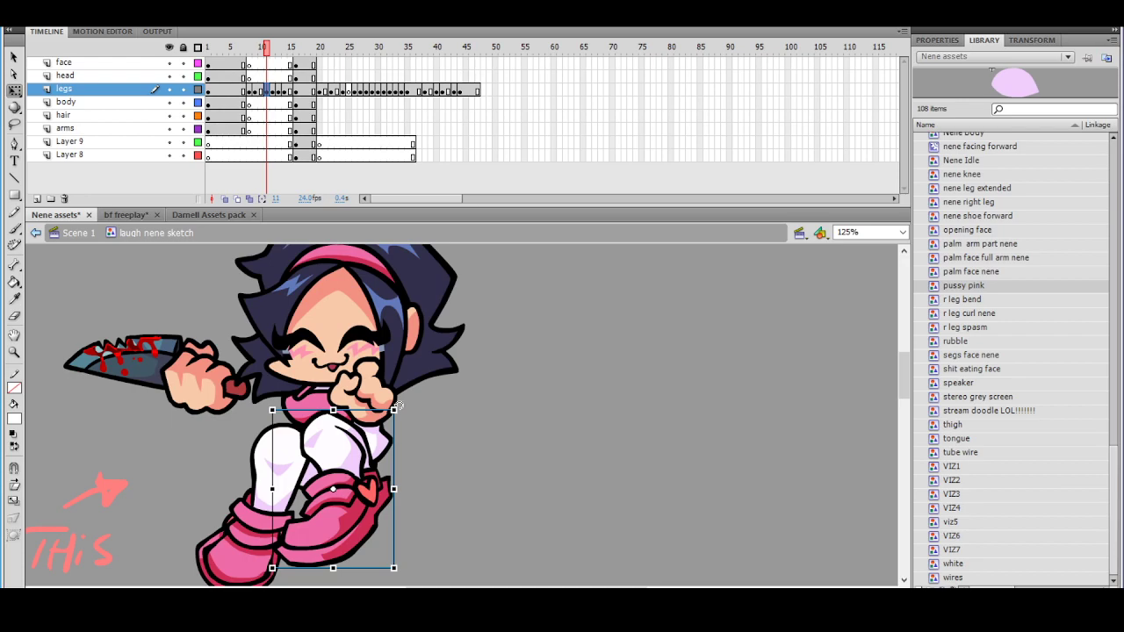
click(292, 449)
drag(322, 421, 316, 416)
key(Right)
key(Right)
key(Up)
key(Up)
key(Up)
key(Right)
key(Right)
key(Up)
key(Up)
key(Up)
key(Right)
key(Up)
key(Up)
key(Up)
key(Right)
key(Up)
click(417, 433)
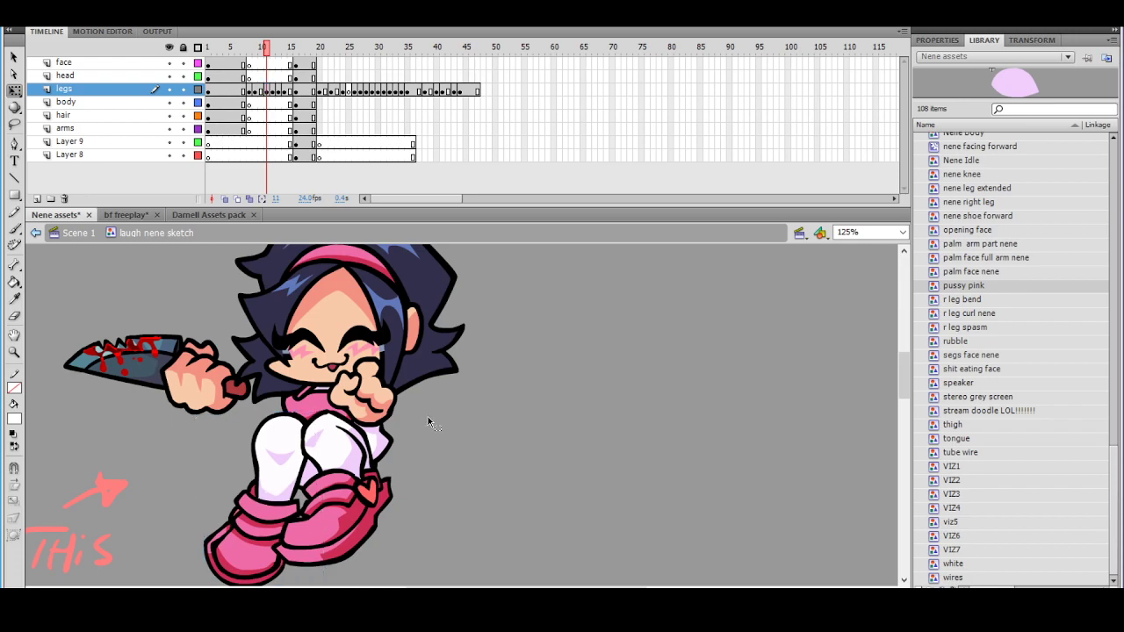
Rotate the curled leg with the heart shoe slightly and shift the knife-side leg a little down
key(ctrl+minus)
ctrl+click(457, 425)
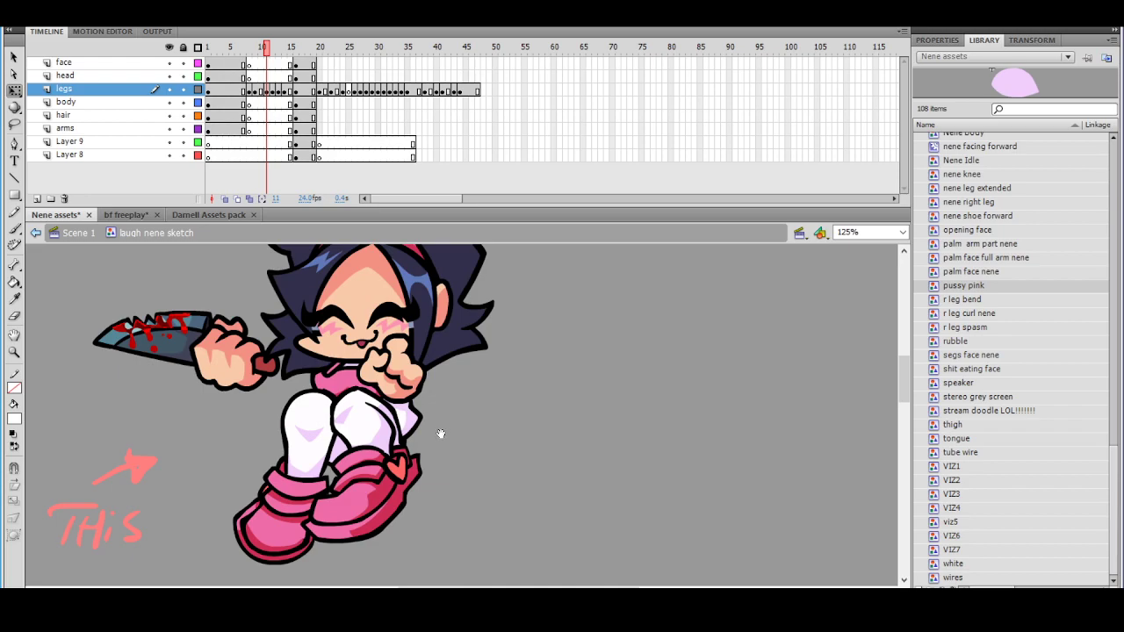
click(389, 446)
drag(374, 454, 378, 461)
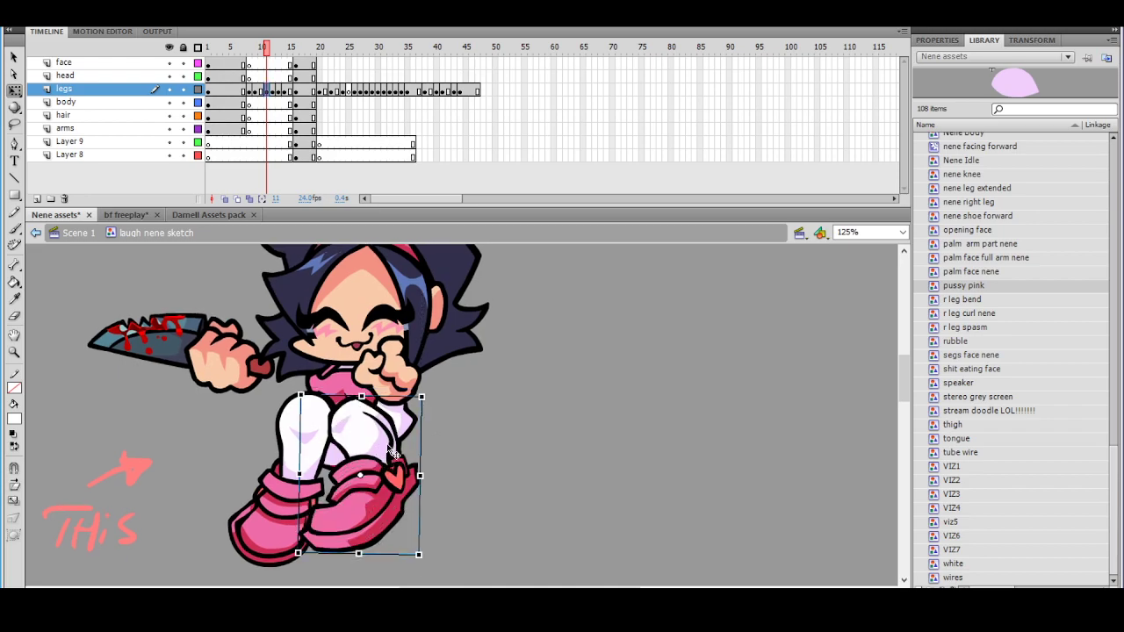
drag(316, 435, 318, 441)
click(430, 412)
click(431, 413)
click(436, 408)
scroll(431, 439, up, 3)
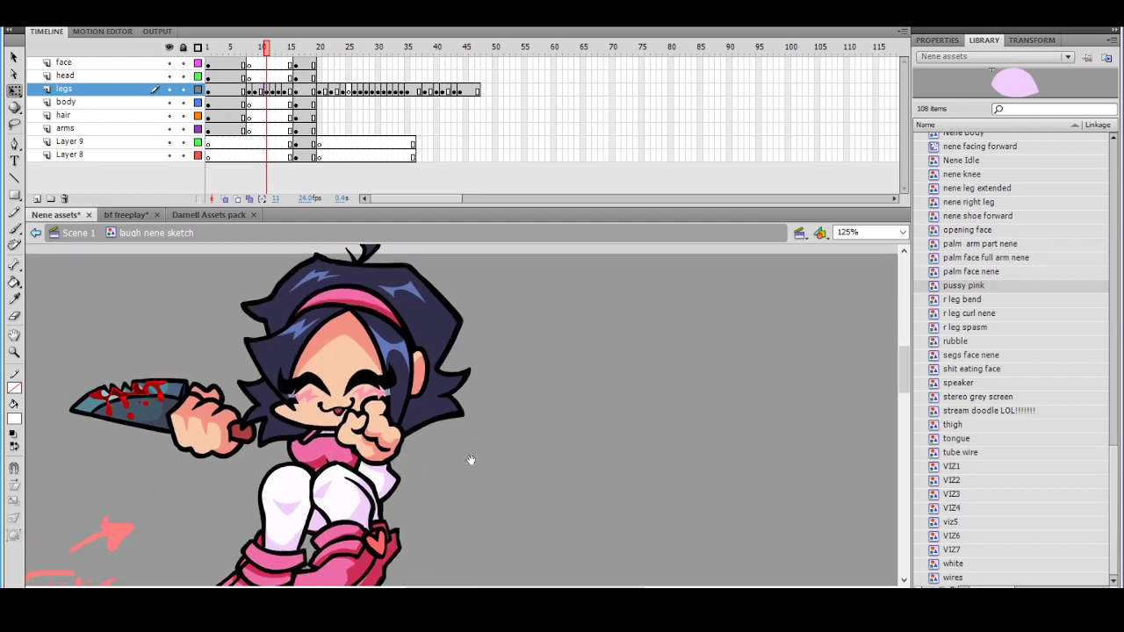
Bring Nene's arm with the fist at her mouth forward one level in the stacking order
right_click(378, 413)
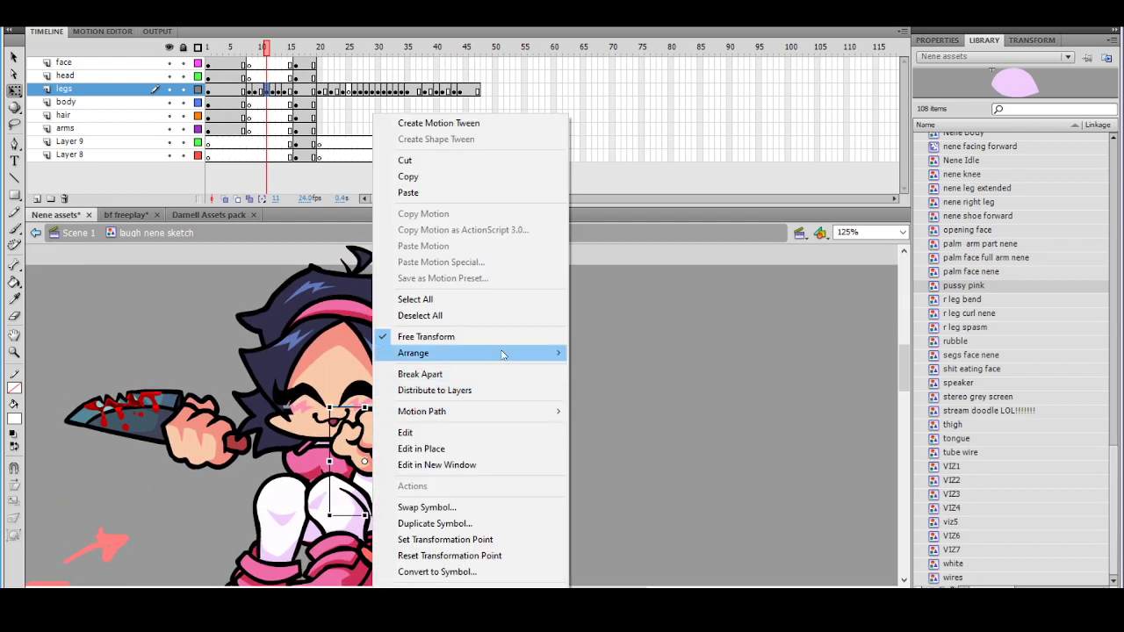
mouse_move(497, 353)
click(643, 370)
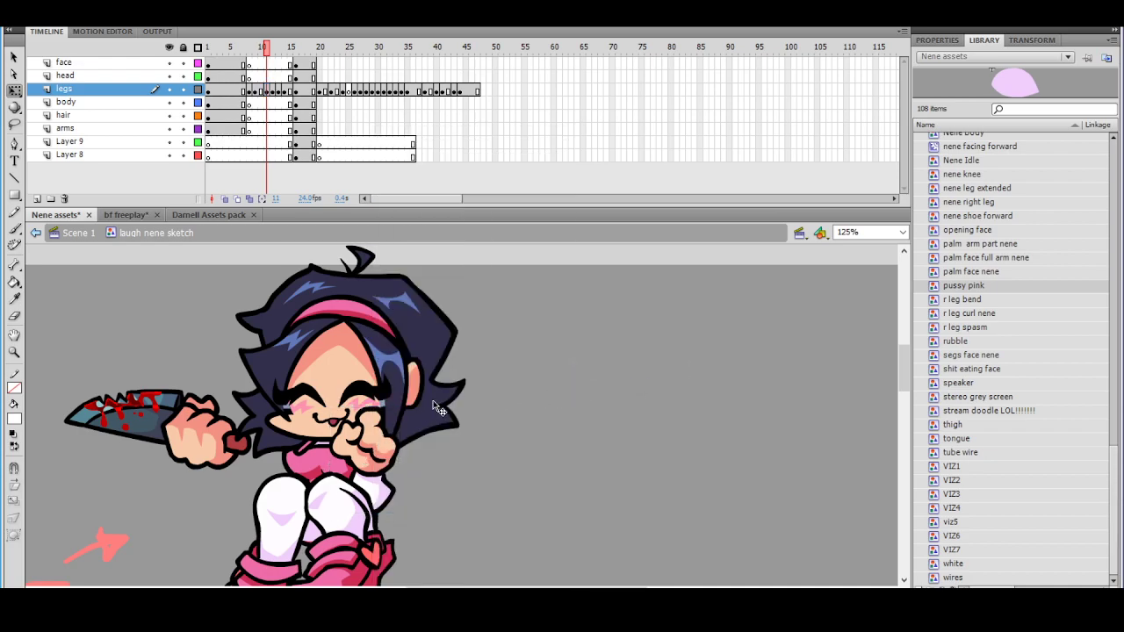
click(376, 397)
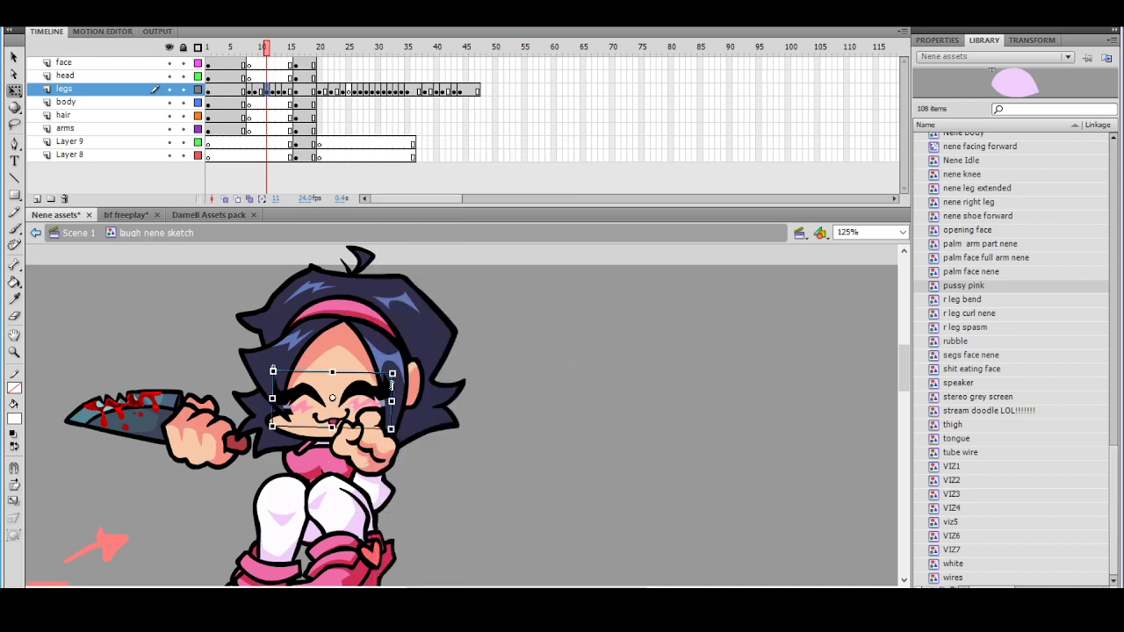
click(486, 380)
ctrl+shift+click(451, 390)
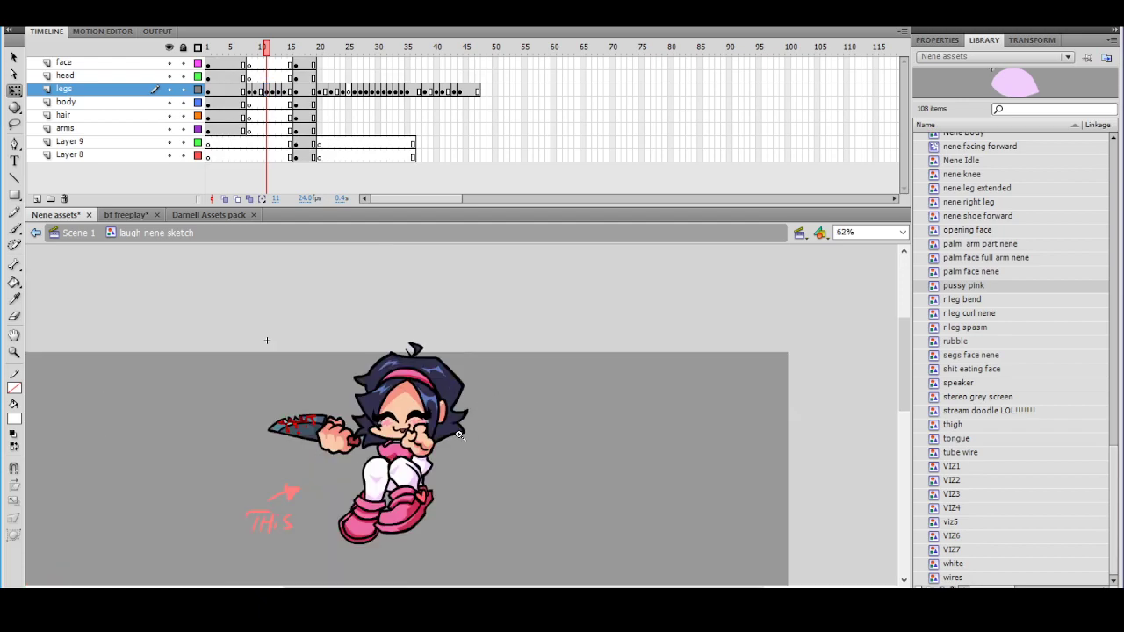
ctrl+click(449, 433)
key(ctrl+z)
key(ctrl+z)
click(518, 379)
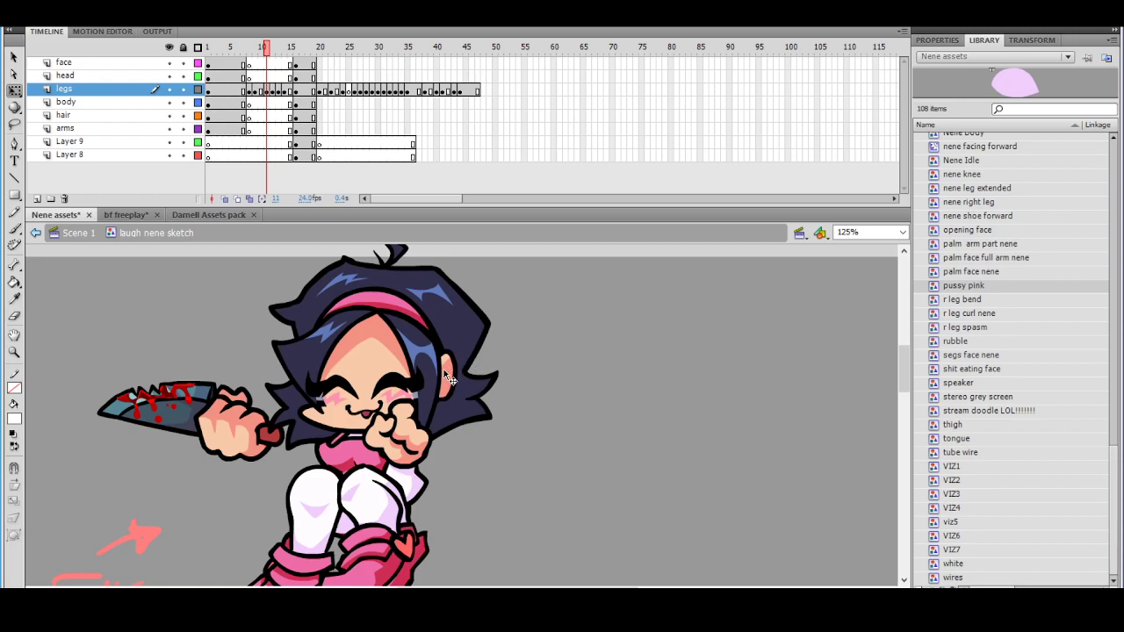
Bring Nene's knife-holding hand to the front of the stacking order
drag(444, 414, 448, 419)
right_click(246, 420)
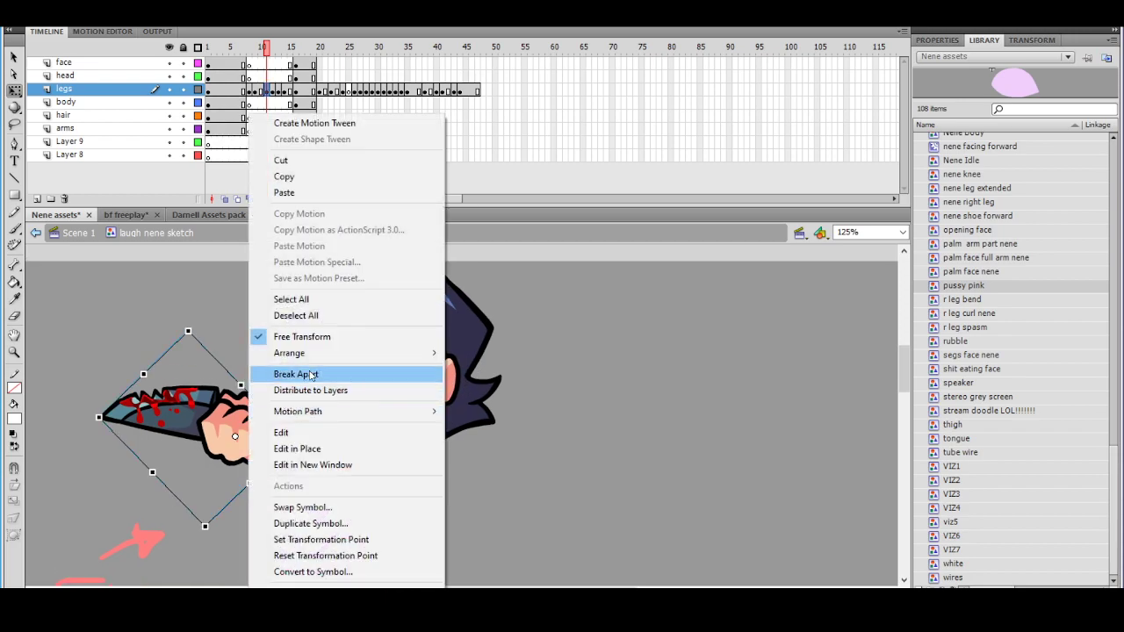
mouse_move(332, 355)
click(481, 354)
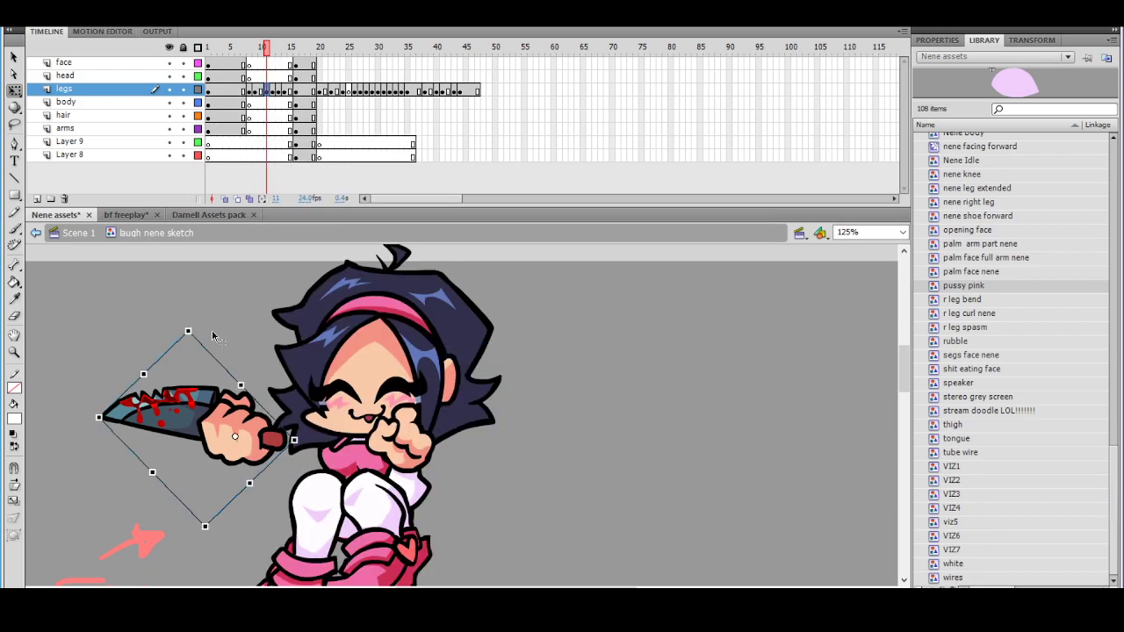
Rotate the knife hand on frame 11 of the legs layer so the blade points diagonally upward, and move it closer to the face
drag(197, 327, 149, 339)
drag(242, 419, 268, 414)
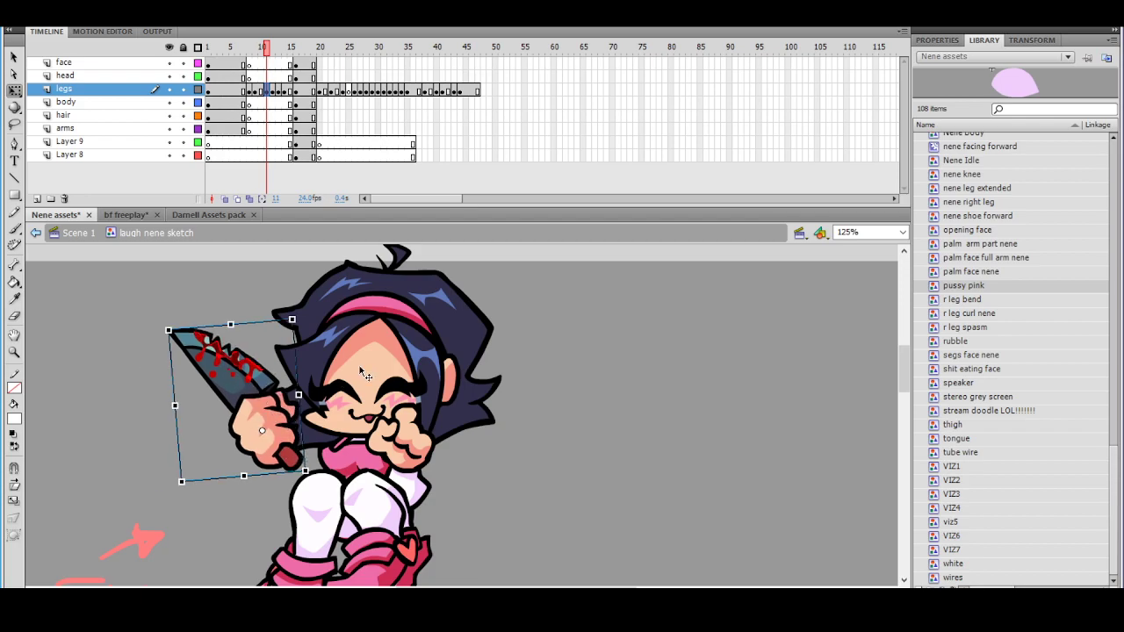
ctrl+shift+click(458, 461)
ctrl+click(474, 436)
drag(453, 390, 455, 439)
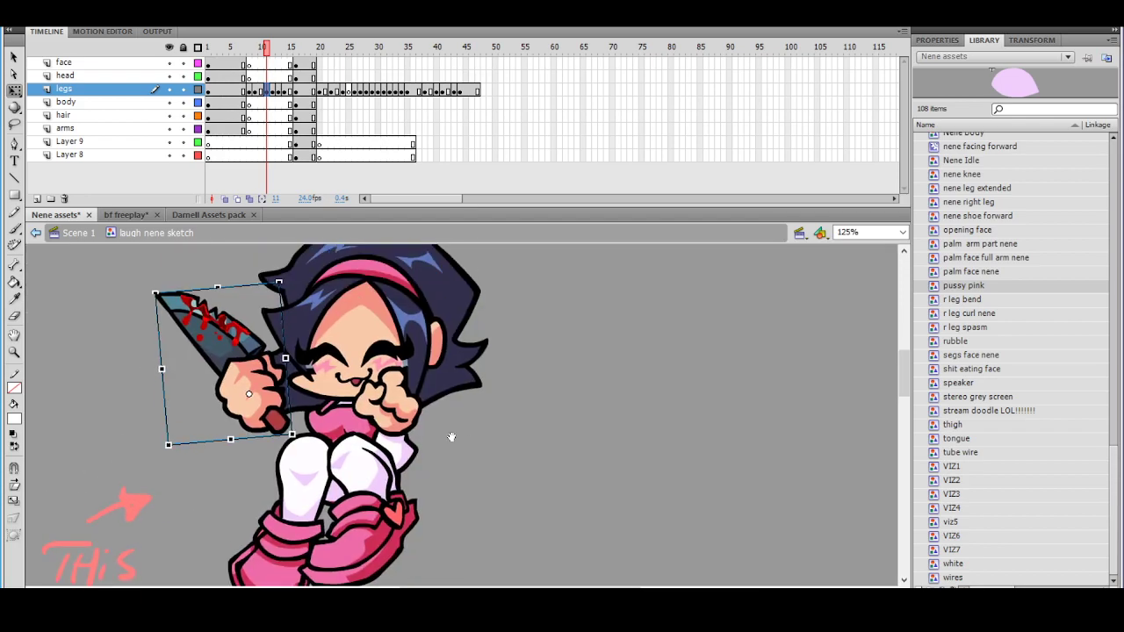
Slightly adjust the rotation and position of the hand covering the character's mouth on frame 11
click(415, 402)
drag(423, 366, 433, 360)
drag(413, 413, 448, 425)
click(445, 408)
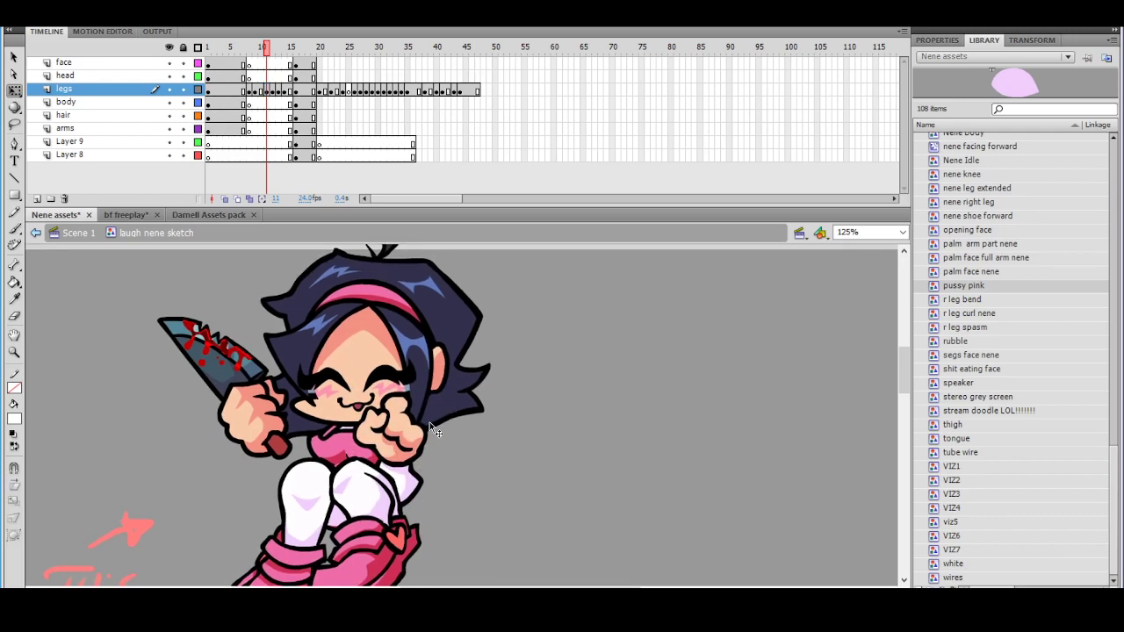
click(422, 427)
click(457, 434)
ctrl+shift+click(472, 434)
ctrl+click(459, 430)
drag(470, 397, 463, 428)
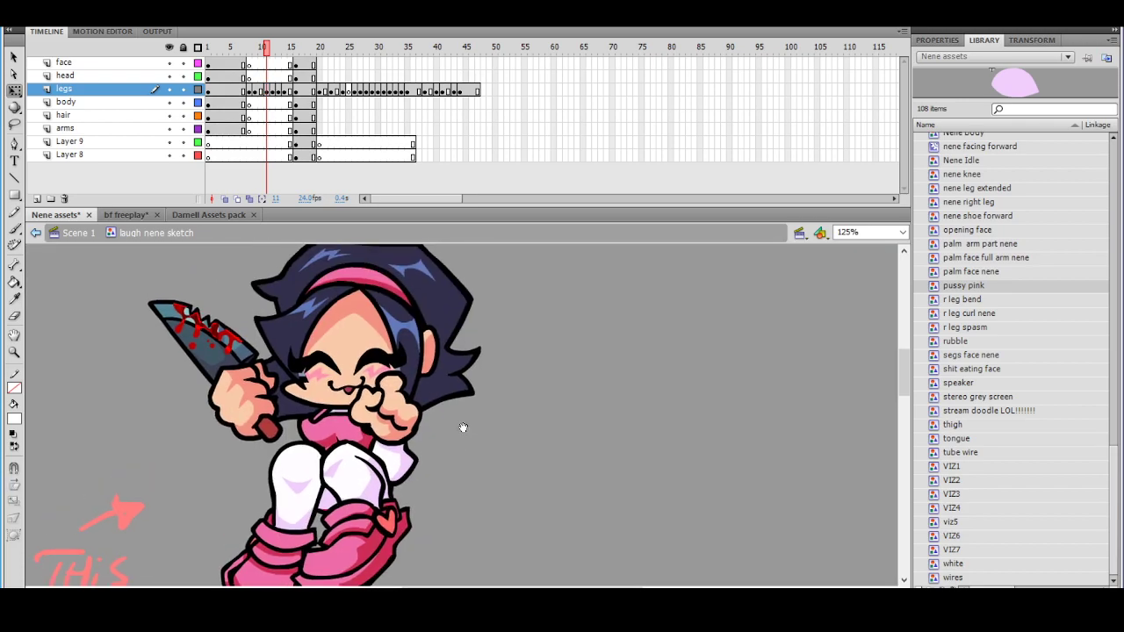
Rotate the knife hand slightly further clockwise on frame 11 and nudge it toward the head
click(277, 369)
drag(273, 290, 285, 298)
key(ctrl+minus)
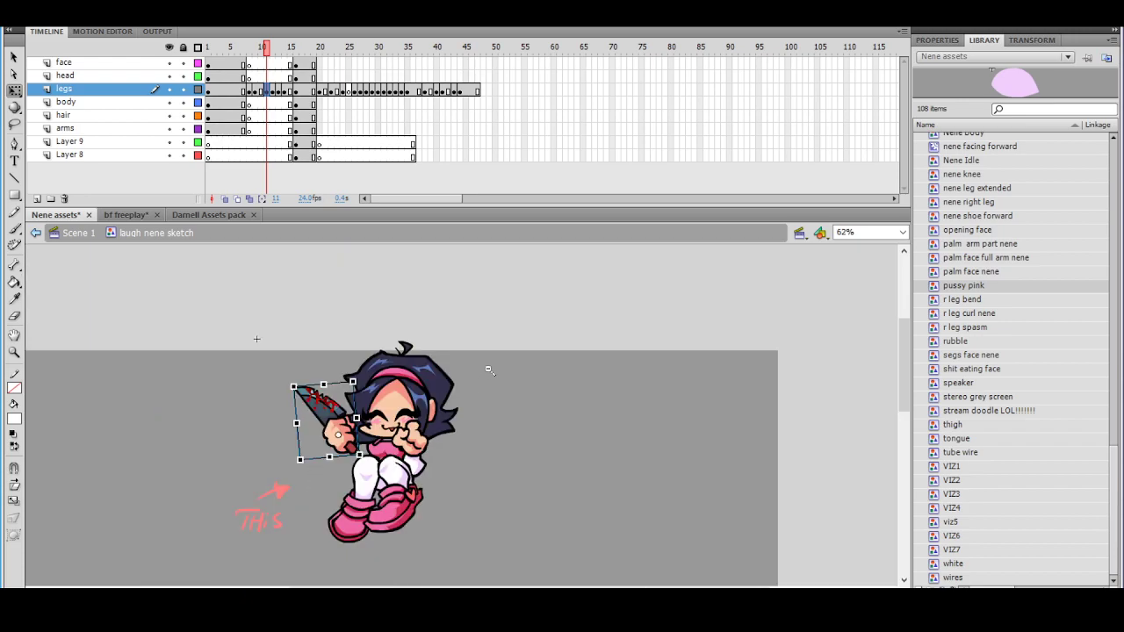
key(ctrl+equal)
drag(443, 450, 453, 447)
click(452, 449)
click(288, 442)
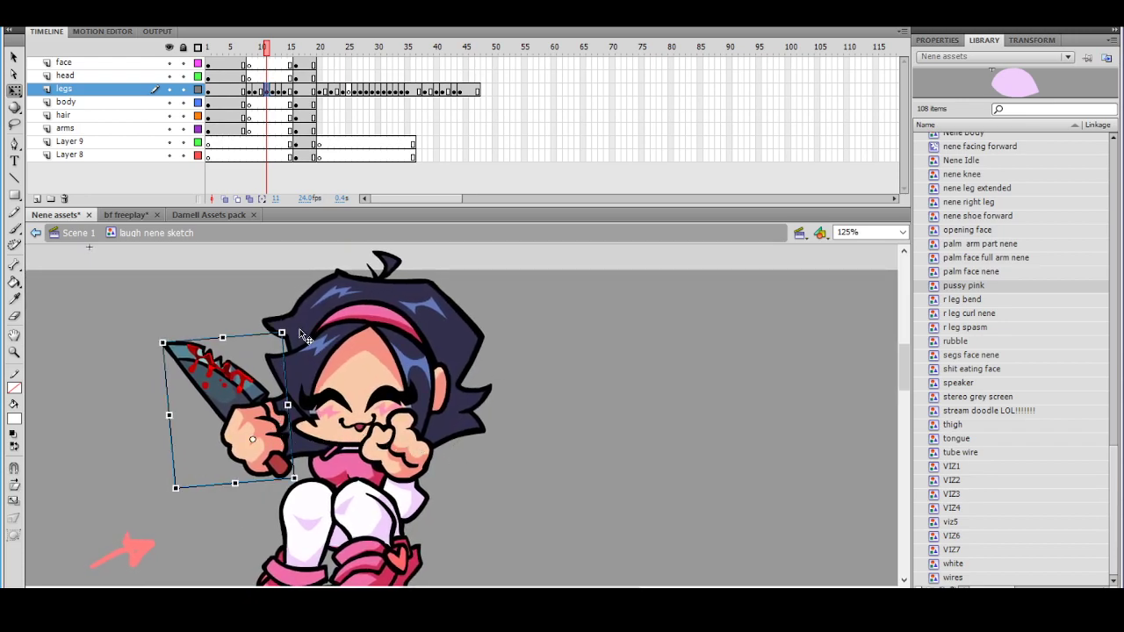
drag(291, 331, 312, 340)
drag(271, 420, 280, 413)
click(467, 435)
ctrl+alt+click(473, 436)
ctrl+click(446, 434)
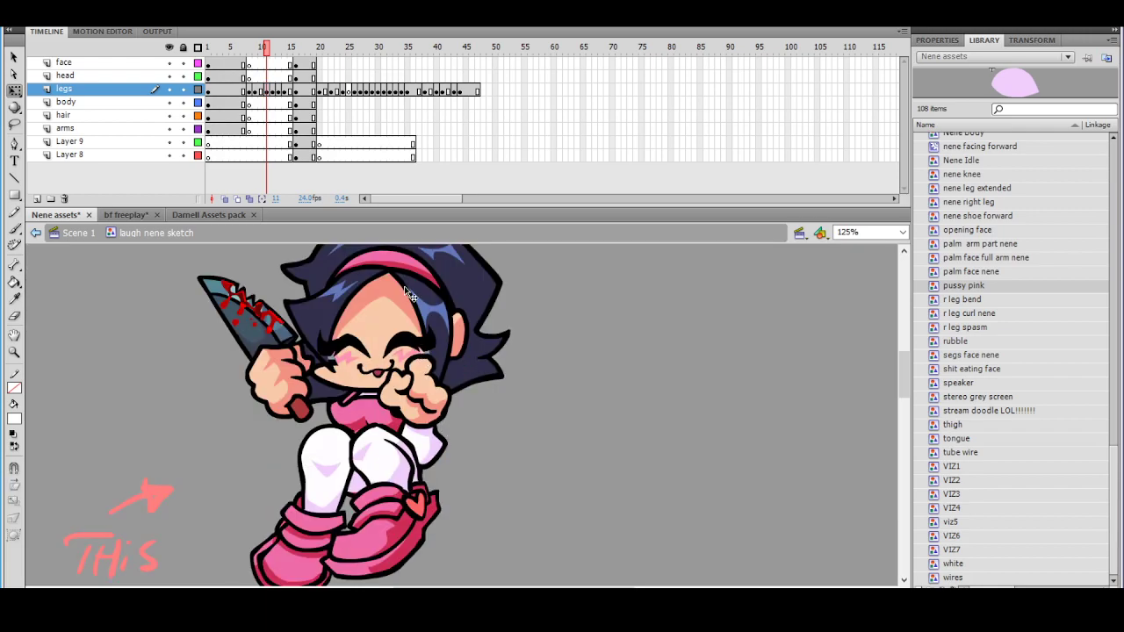
Copy the sleeve piece from frame 27 and paste it in place on frame 11 of the legs layer
drag(267, 53, 361, 78)
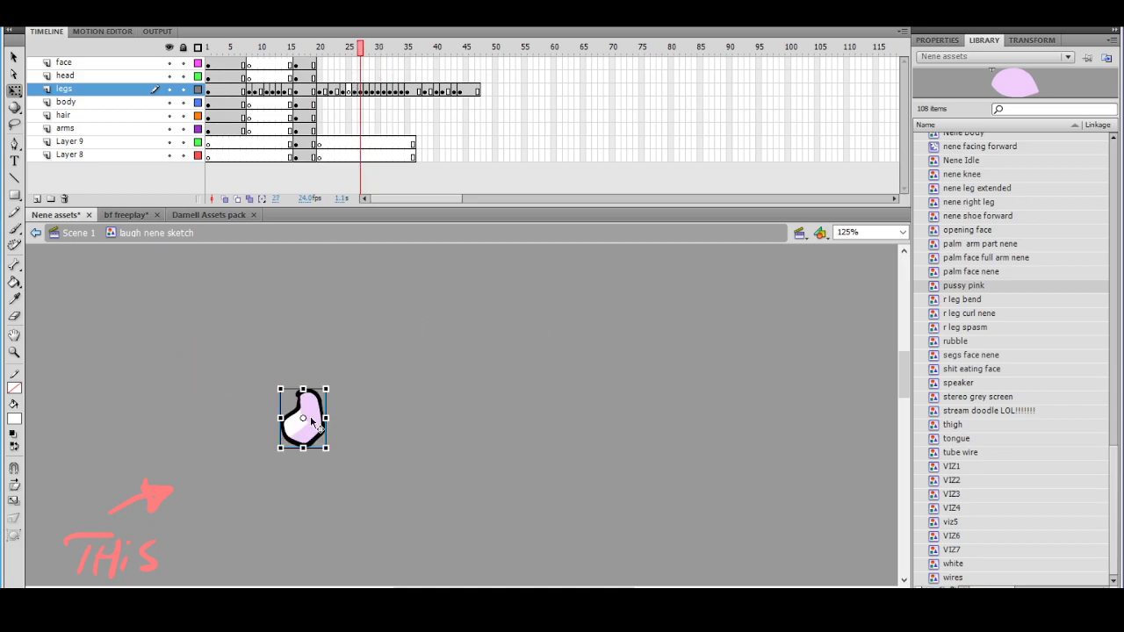
right_click(314, 423)
click(354, 177)
click(260, 94)
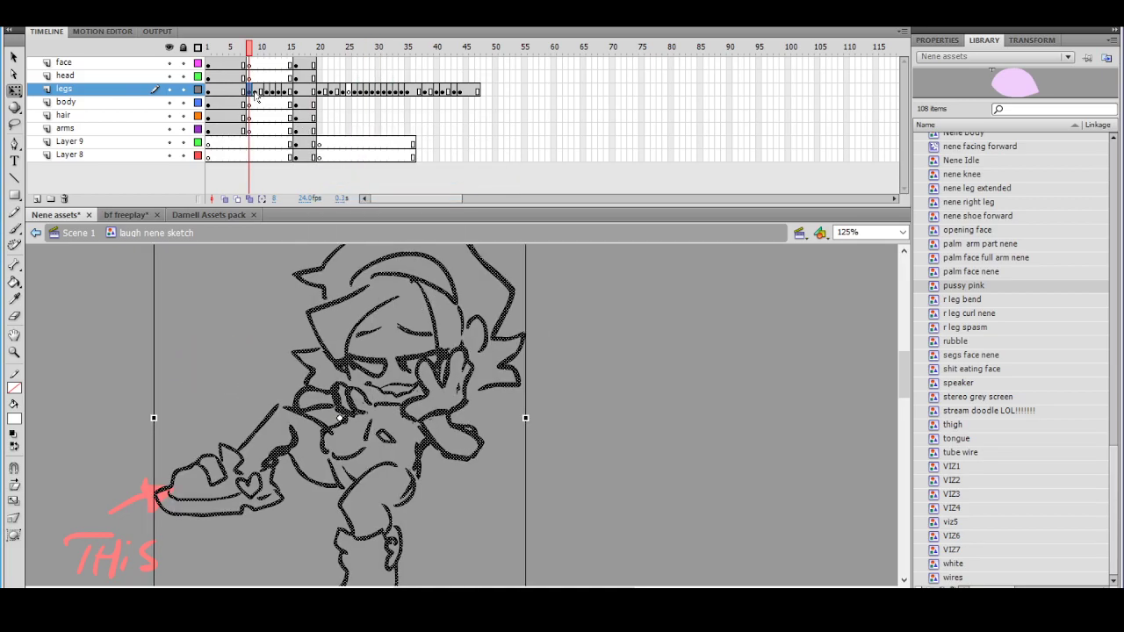
click(268, 93)
right_click(210, 350)
click(250, 409)
Try rotating the pasted sleeve toward the knife hand and sending it backward behind the hand
mouse_move(309, 414)
mouse_down()
mouse_move(318, 386)
mouse_move(302, 376)
mouse_move(324, 402)
mouse_up()
right_click(316, 416)
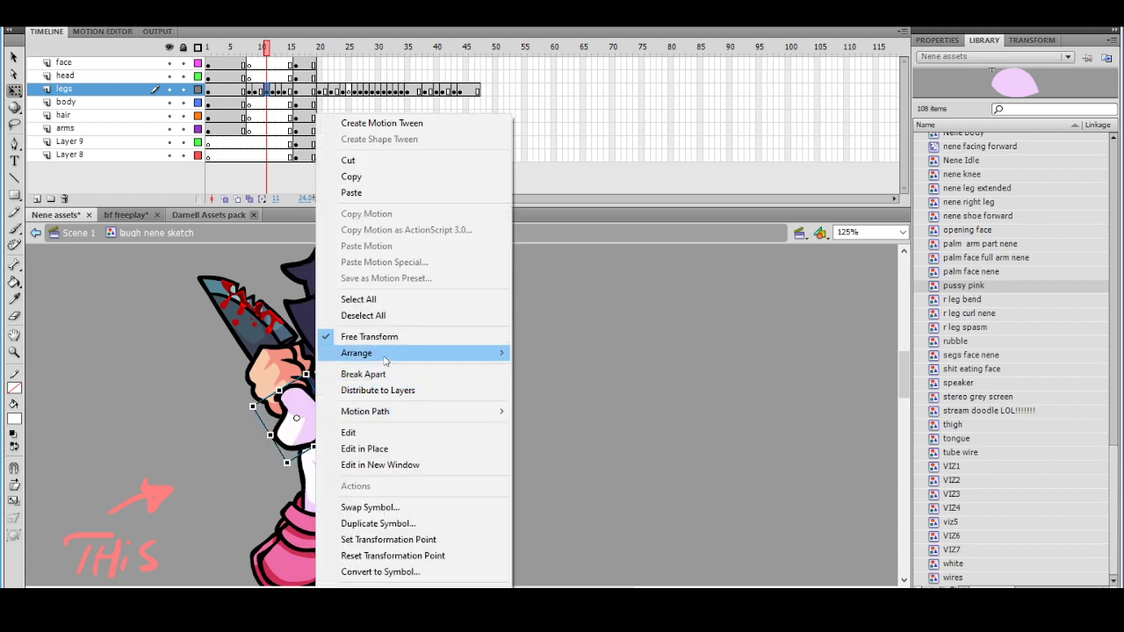
mouse_move(384, 360)
click(562, 382)
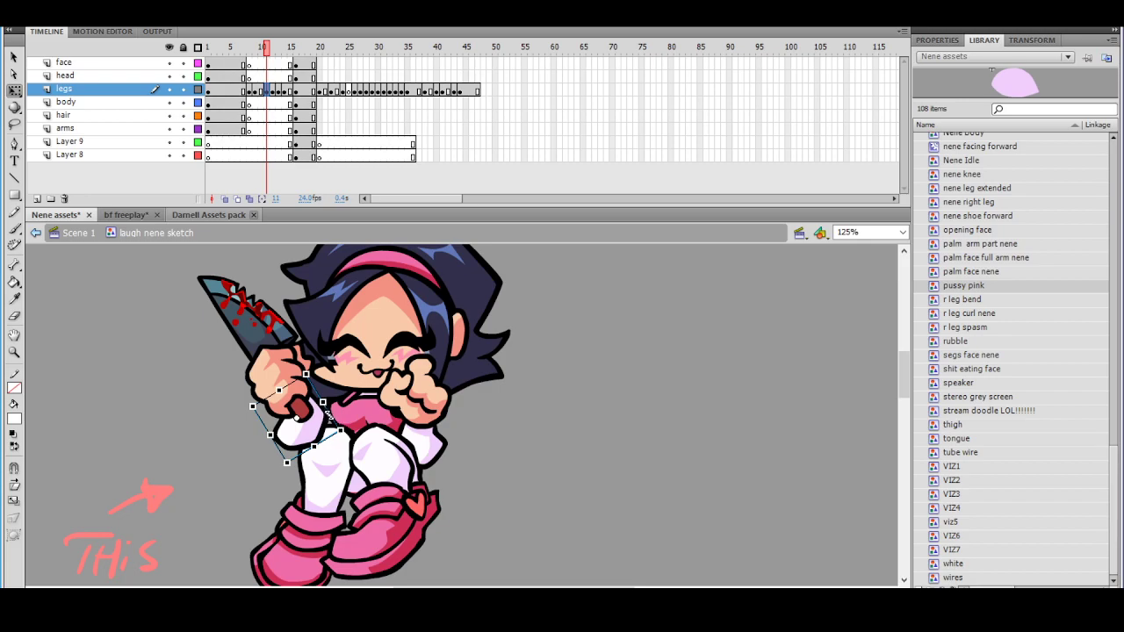
Undo the sleeve's latest adjustments and delete the pasted sleeve piece from frame 11
key(ctrl+z)
key(ctrl+z)
key(ctrl+z)
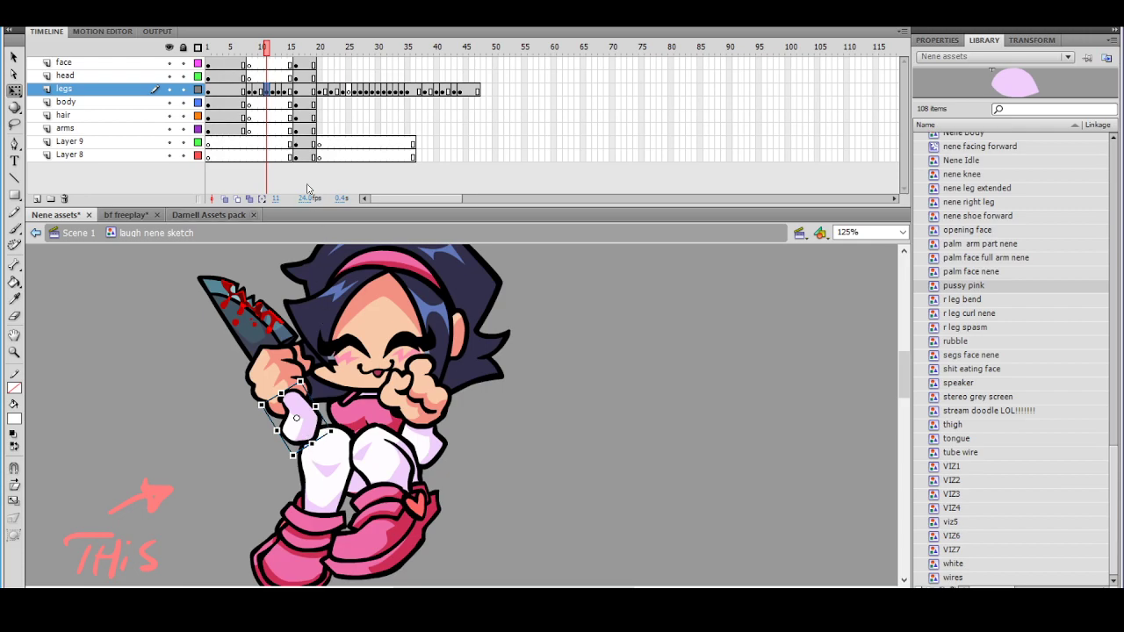
mouse_move(267, 50)
mouse_down()
mouse_move(238, 69)
mouse_move(297, 73)
mouse_move(251, 79)
mouse_move(268, 81)
mouse_up()
key(Delete)
Copy the knife arm's sleeve artwork from frame 16 of Layer 9 and paste it in place in that layer at frame 11
drag(267, 56, 297, 62)
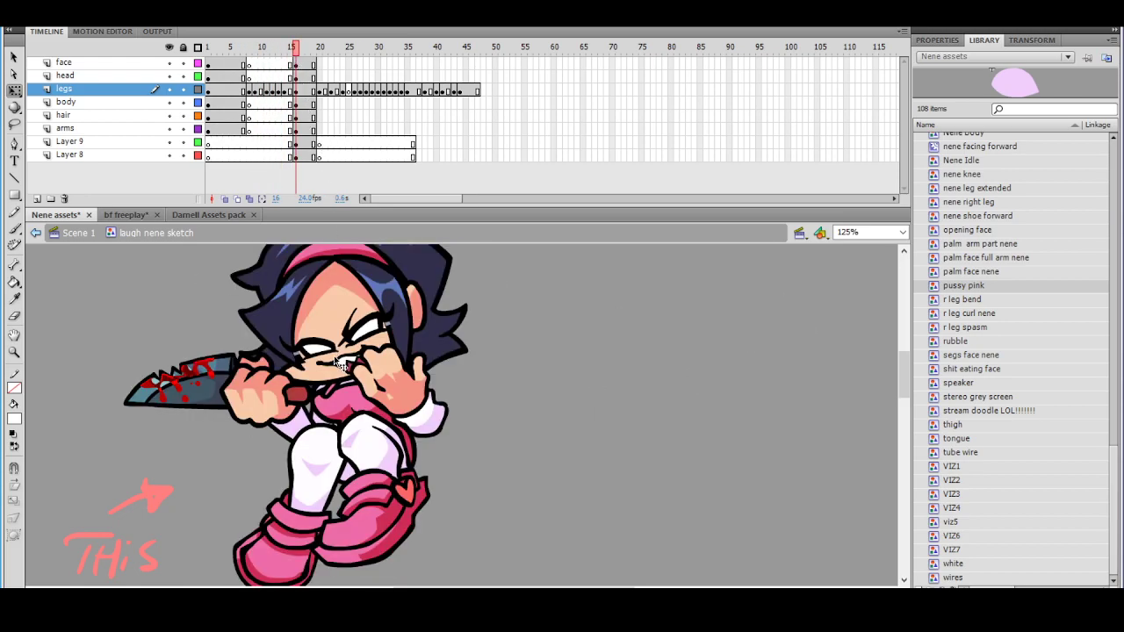
click(319, 405)
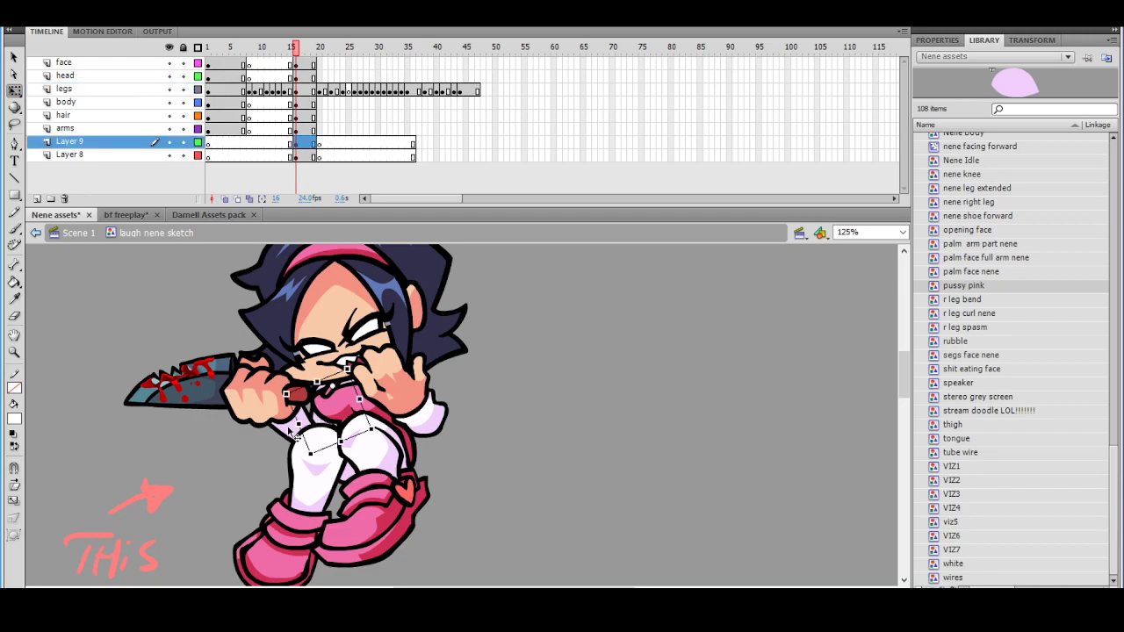
right_click(314, 419)
click(351, 168)
mouse_move(295, 49)
mouse_down()
mouse_move(252, 66)
mouse_move(267, 67)
mouse_up()
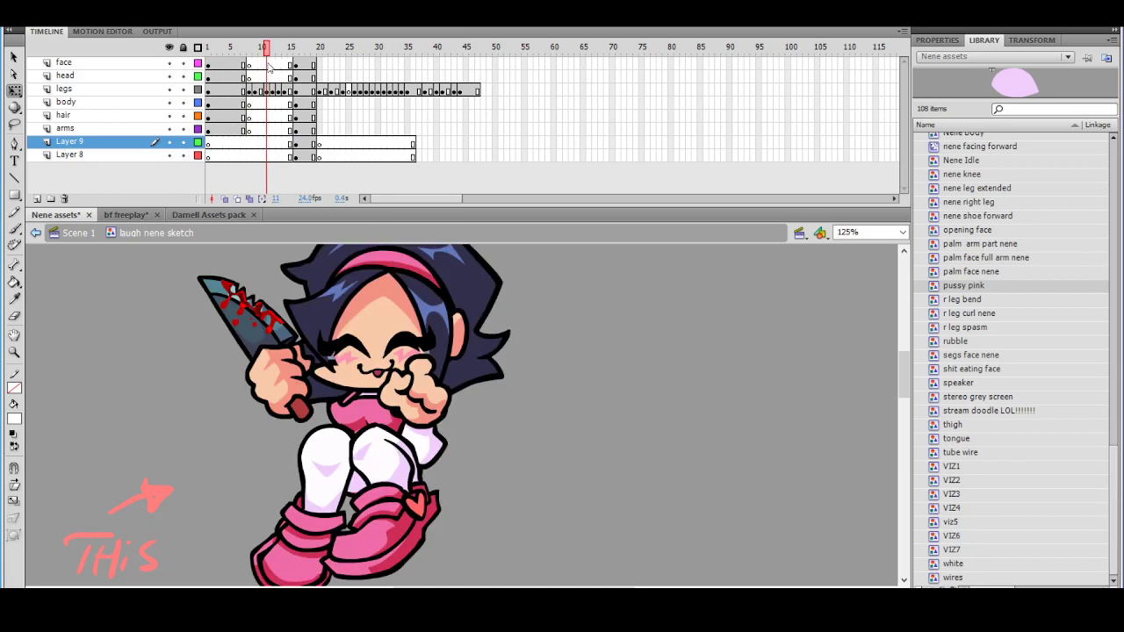
right_click(227, 420)
click(281, 266)
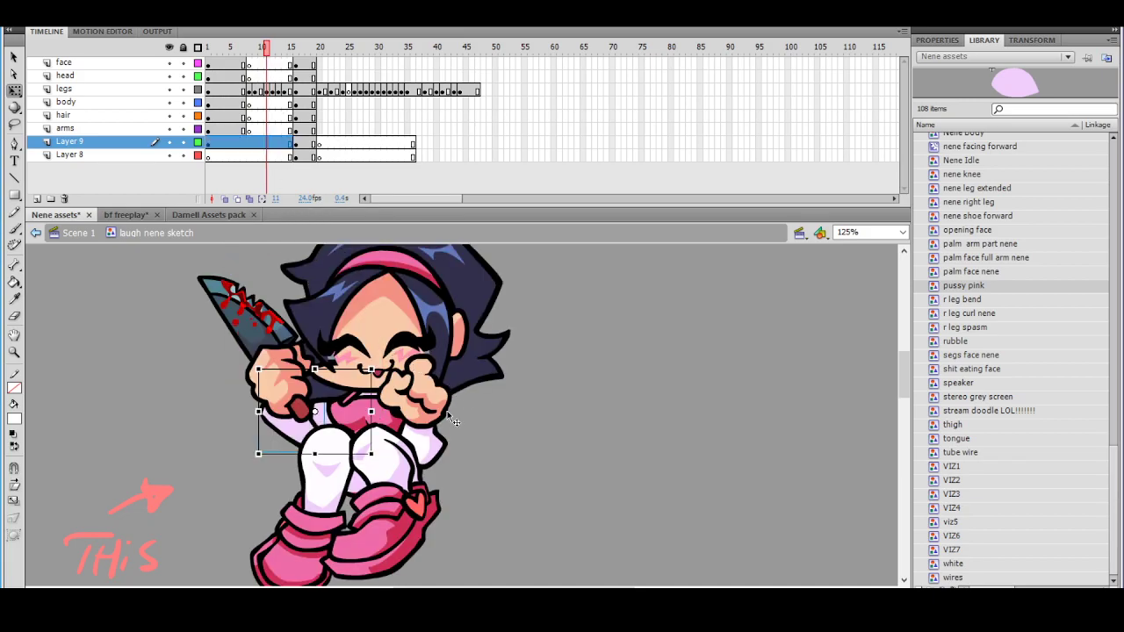
Move the pasted arm pieces under the knife hand, and rotate the forearm sleeve clockwise to meet the wrist
drag(305, 433, 316, 431)
key(Up)
key(Left)
key(Left)
click(511, 392)
click(299, 426)
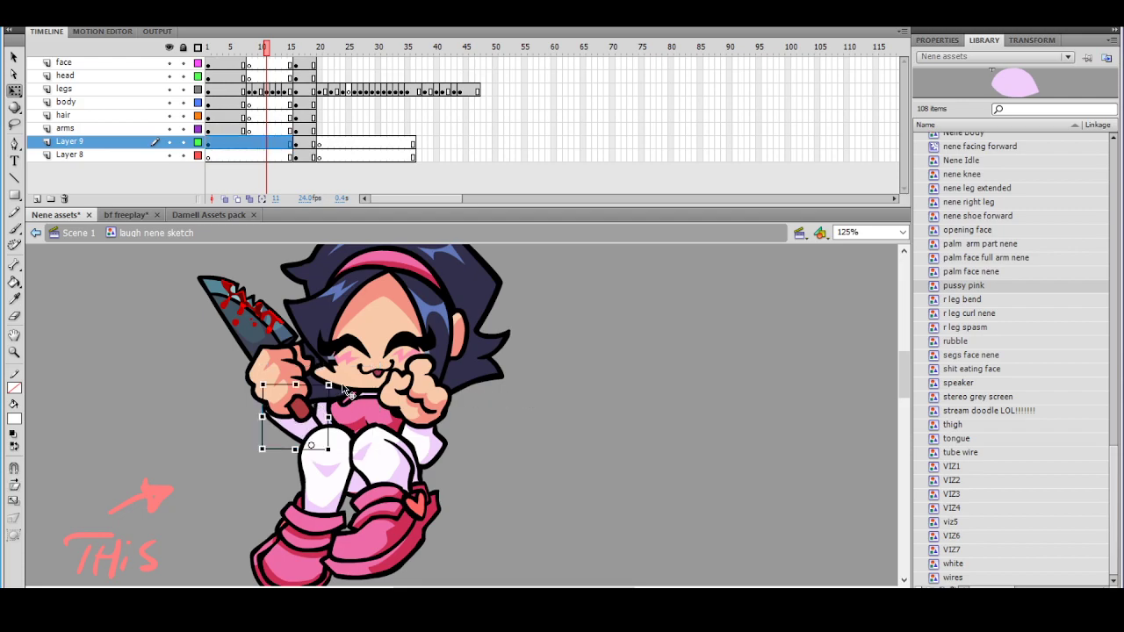
drag(337, 382, 367, 381)
key(Up)
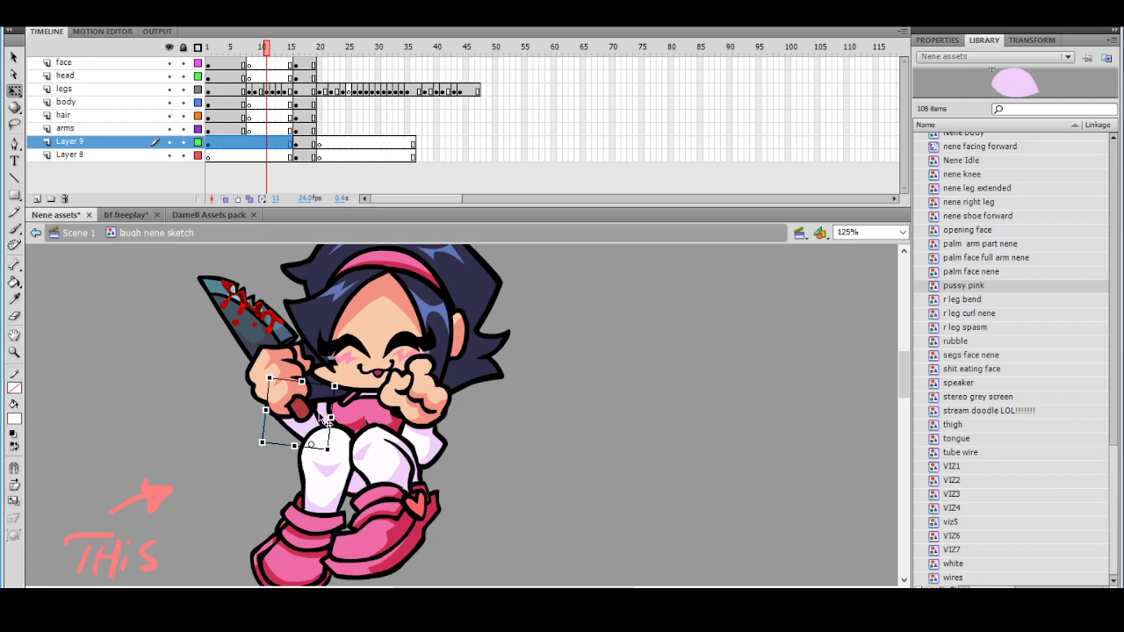
drag(342, 384, 367, 394)
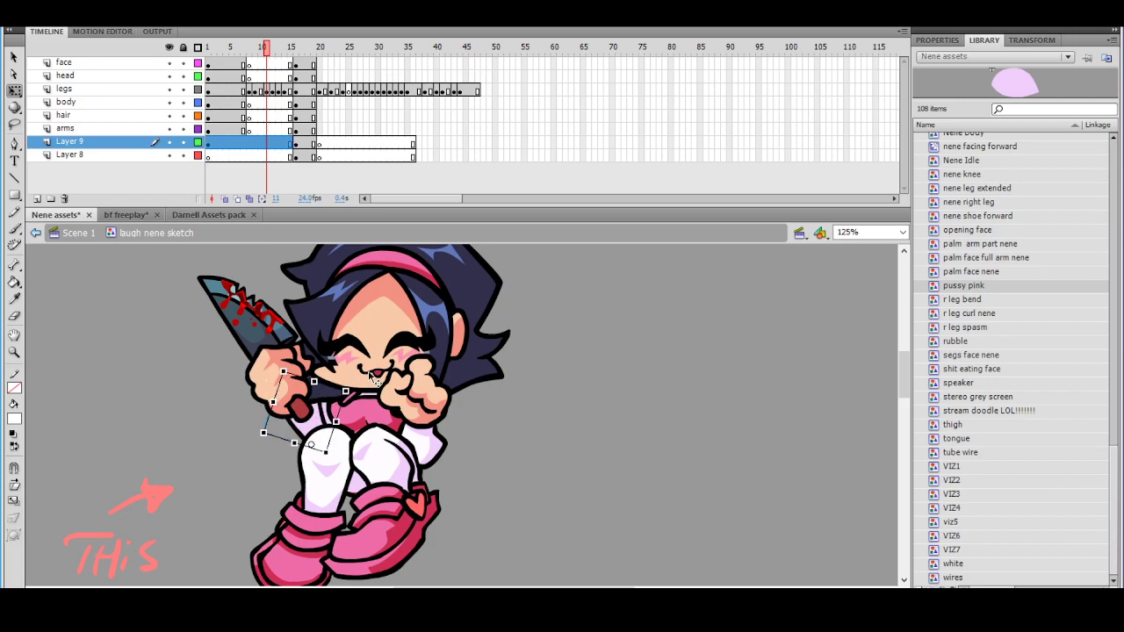
Try restacking the forearm sleeve within Layer 9 using Bring Forward and Send Backward
right_click(324, 424)
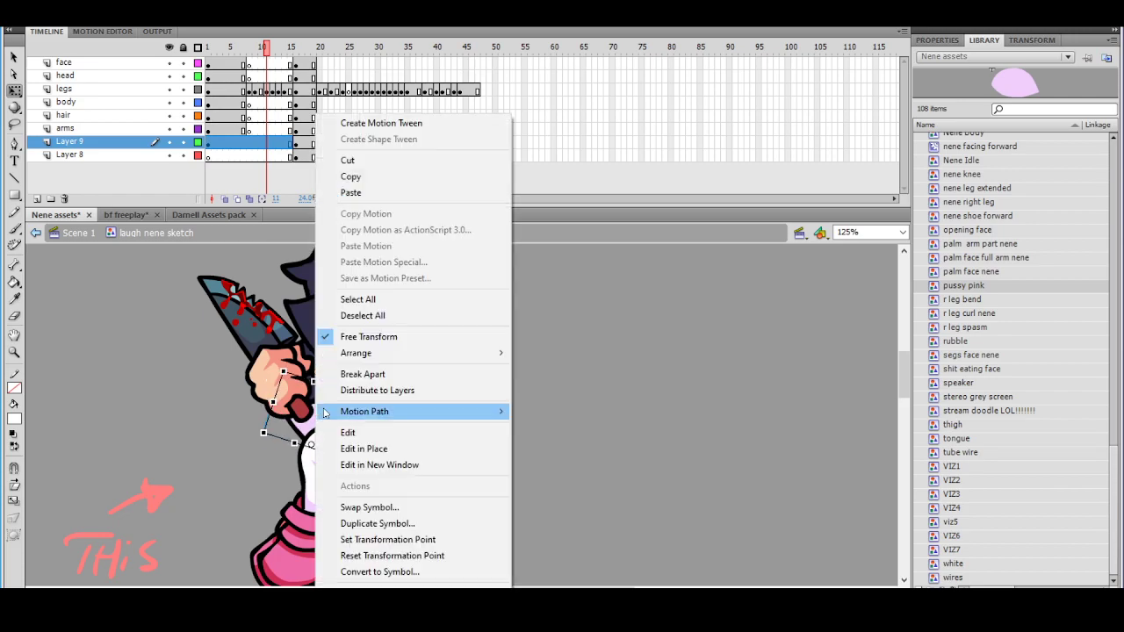
mouse_move(386, 353)
click(580, 372)
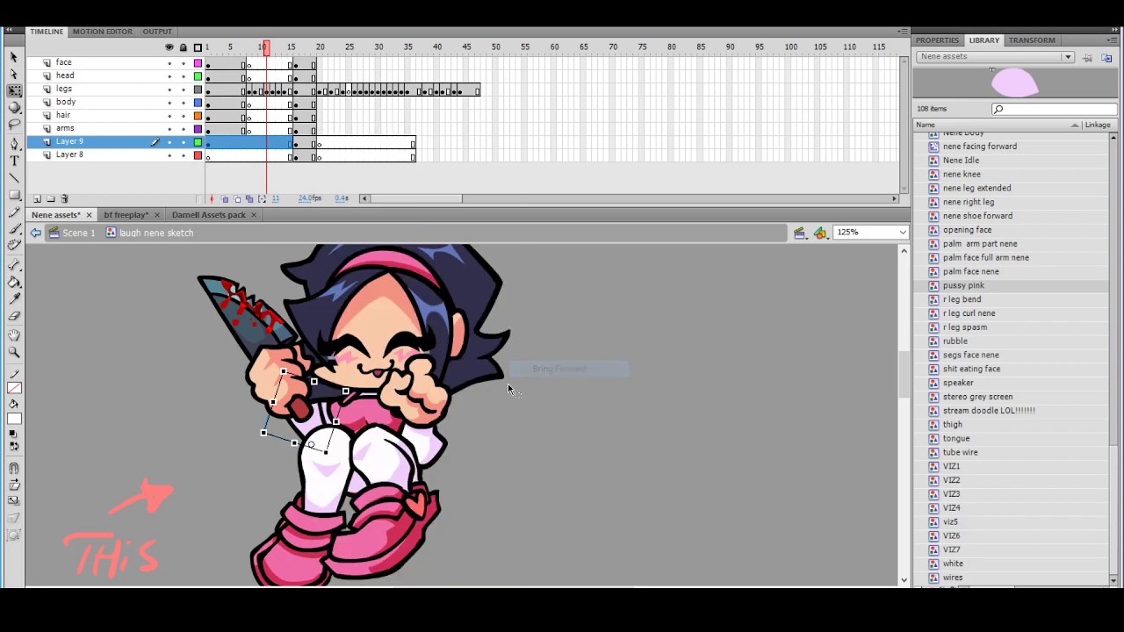
right_click(313, 418)
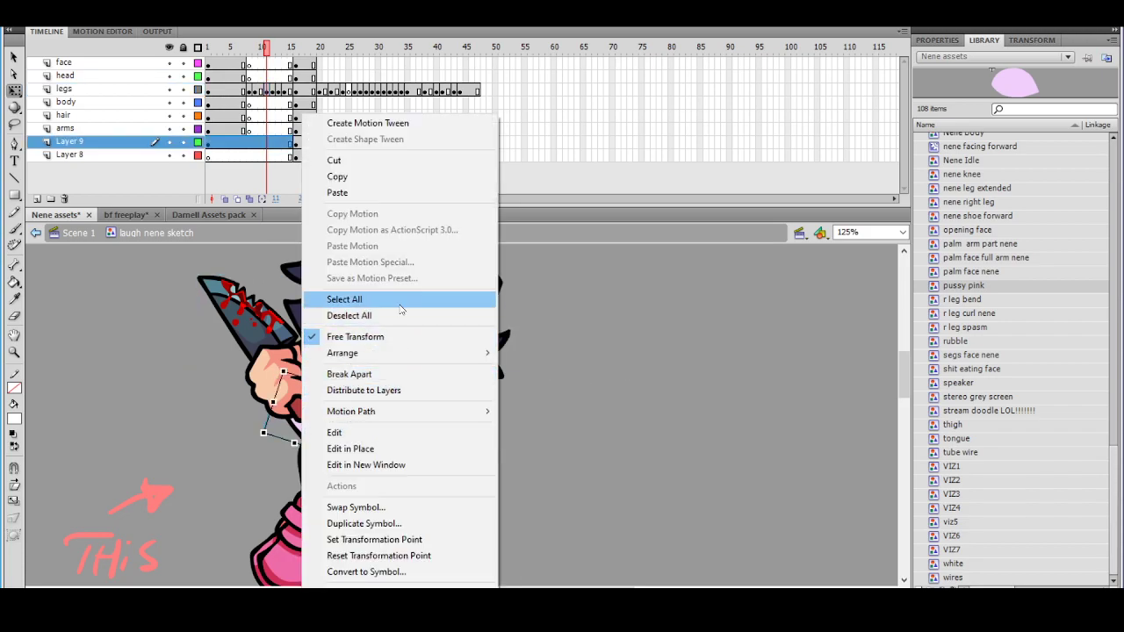
mouse_move(405, 352)
click(544, 383)
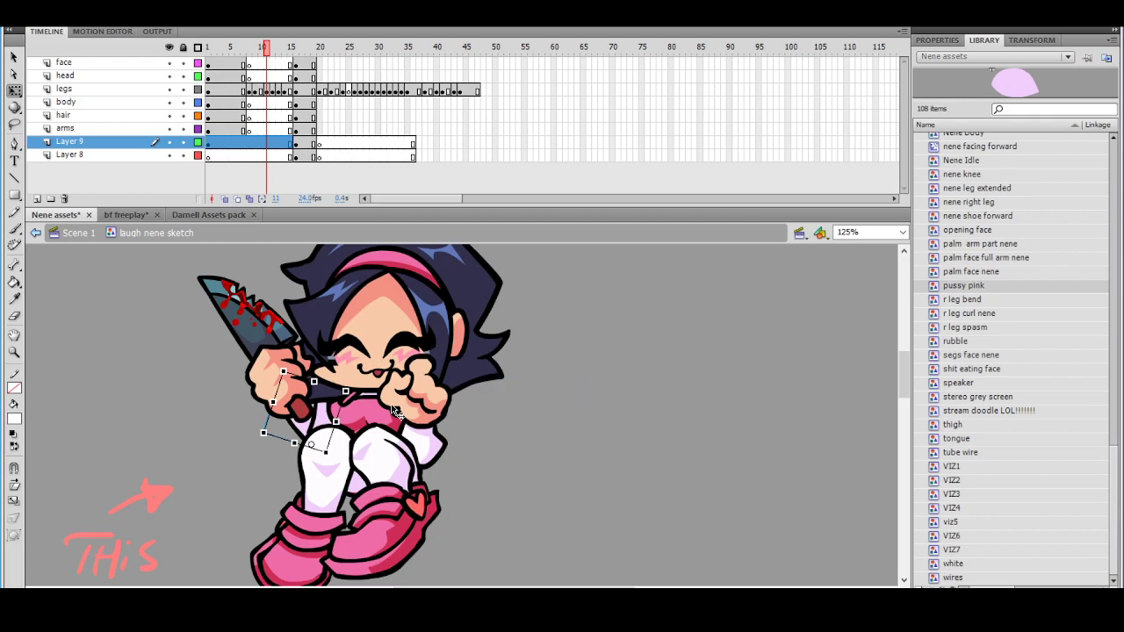
right_click(320, 432)
mouse_move(404, 354)
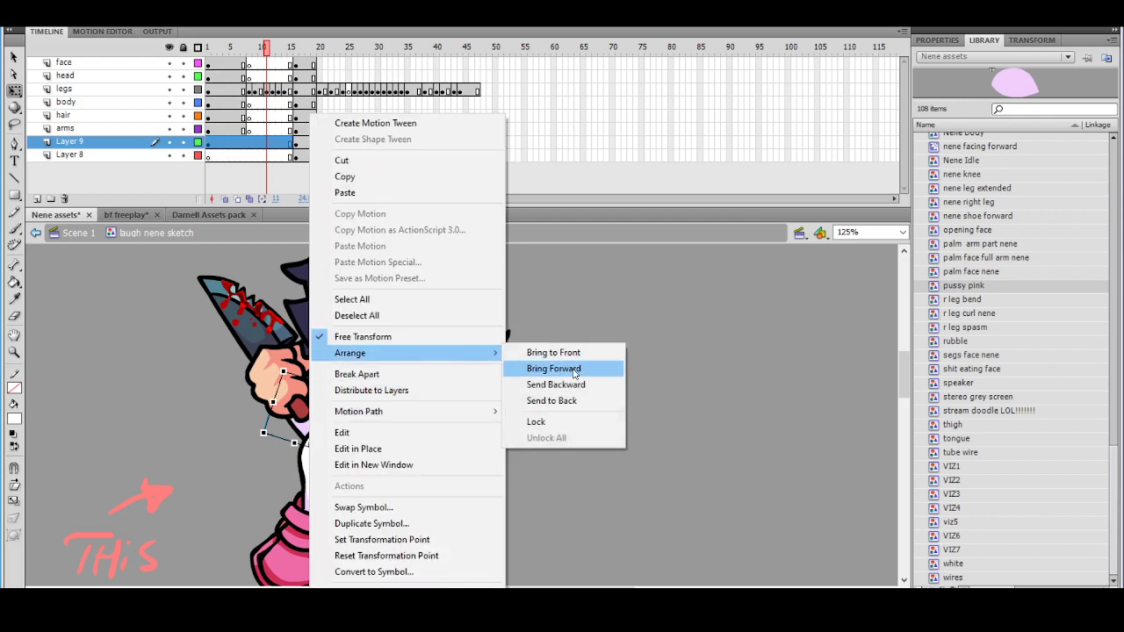
click(578, 372)
right_click(321, 425)
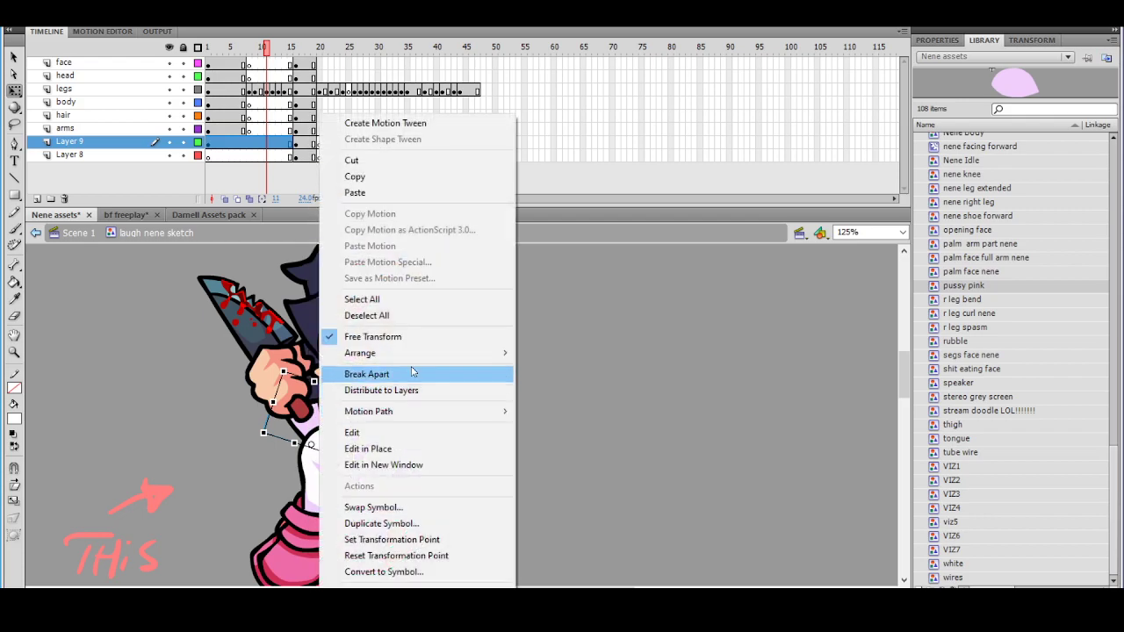
mouse_move(404, 352)
click(562, 369)
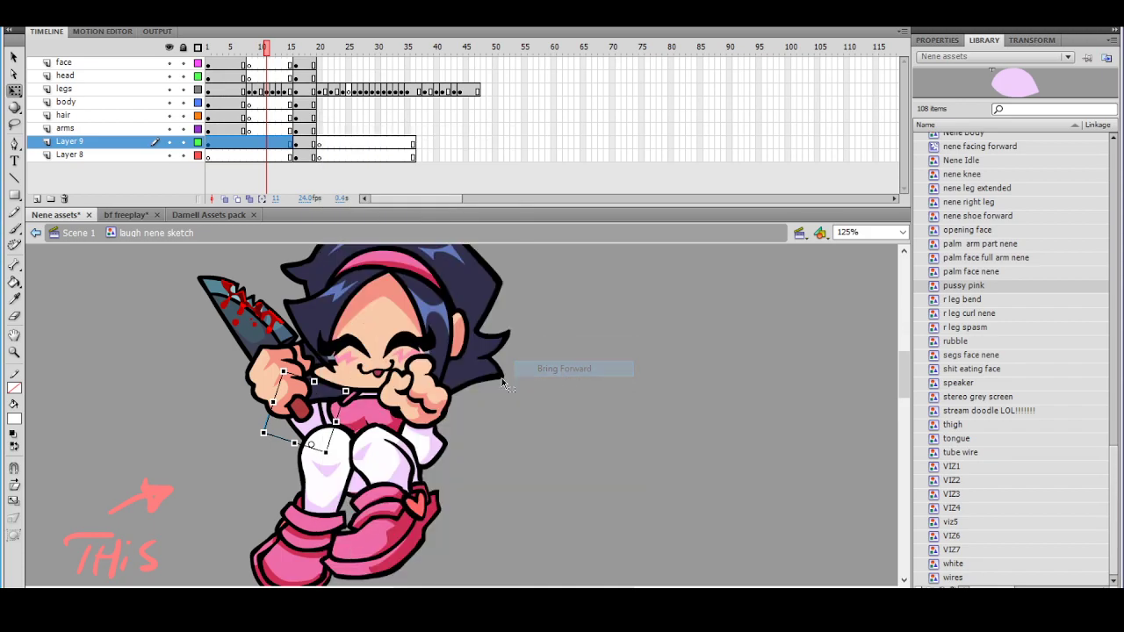
right_click(320, 422)
click(597, 311)
Try cutting the forearm sleeve from Layer 9 for the legs layer, and undo the latest changes
right_click(322, 427)
click(367, 162)
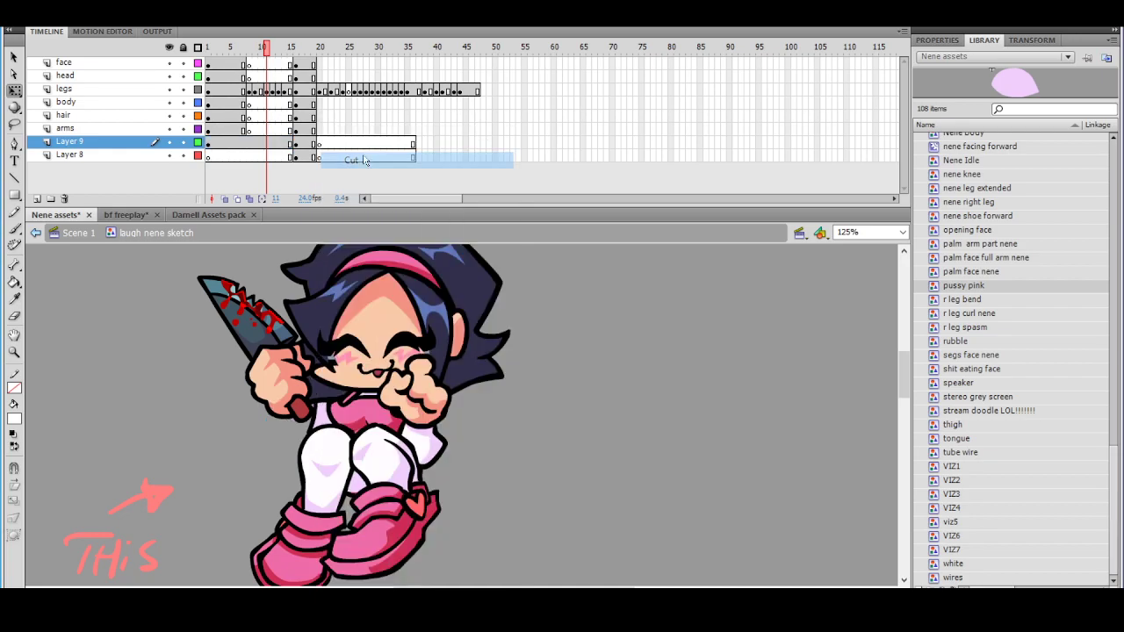
click(267, 90)
click(587, 341)
key(ctrl+z)
key(ctrl+z)
key(ctrl+z)
key(ctrl+z)
key(ctrl+z)
key(ctrl+z)
Cut all arm pieces from Layer 9 and paste them in place on frame 11 of the legs layer
click(268, 141)
right_click(307, 434)
click(334, 158)
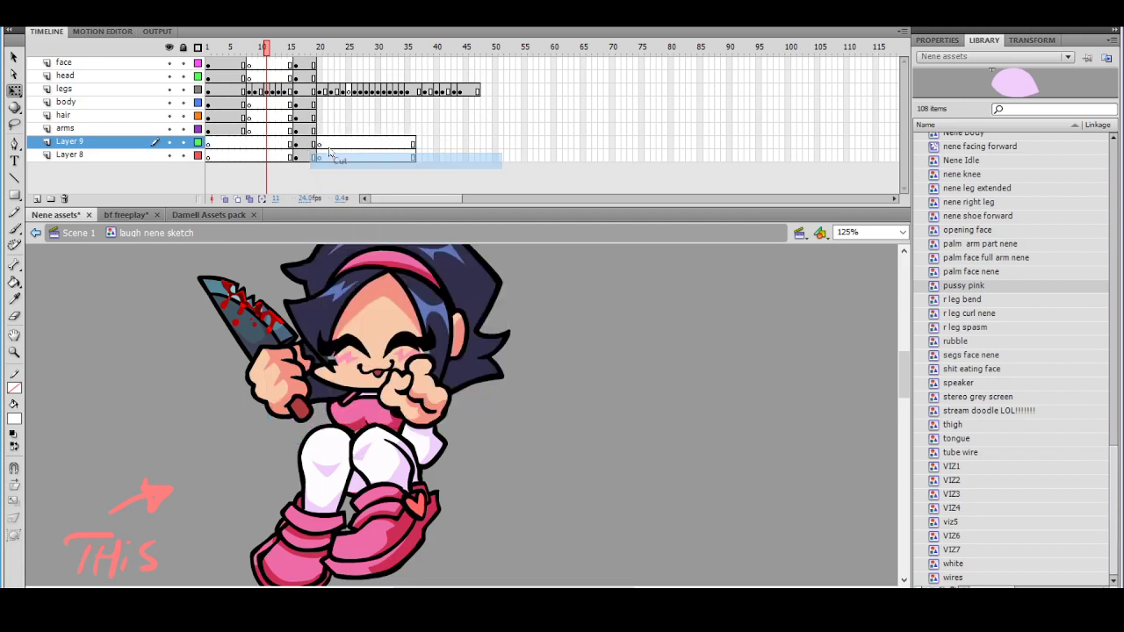
click(267, 93)
right_click(638, 351)
click(676, 406)
Try sending the pasted arm pieces to the back of the legs layer, and undo it
right_click(333, 410)
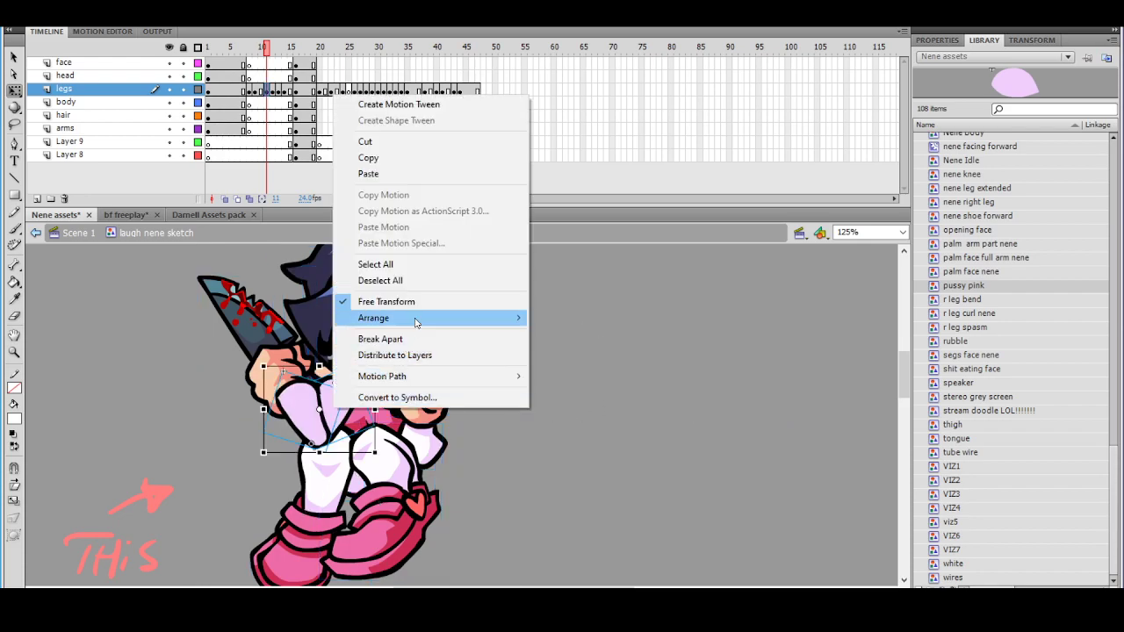
click(556, 366)
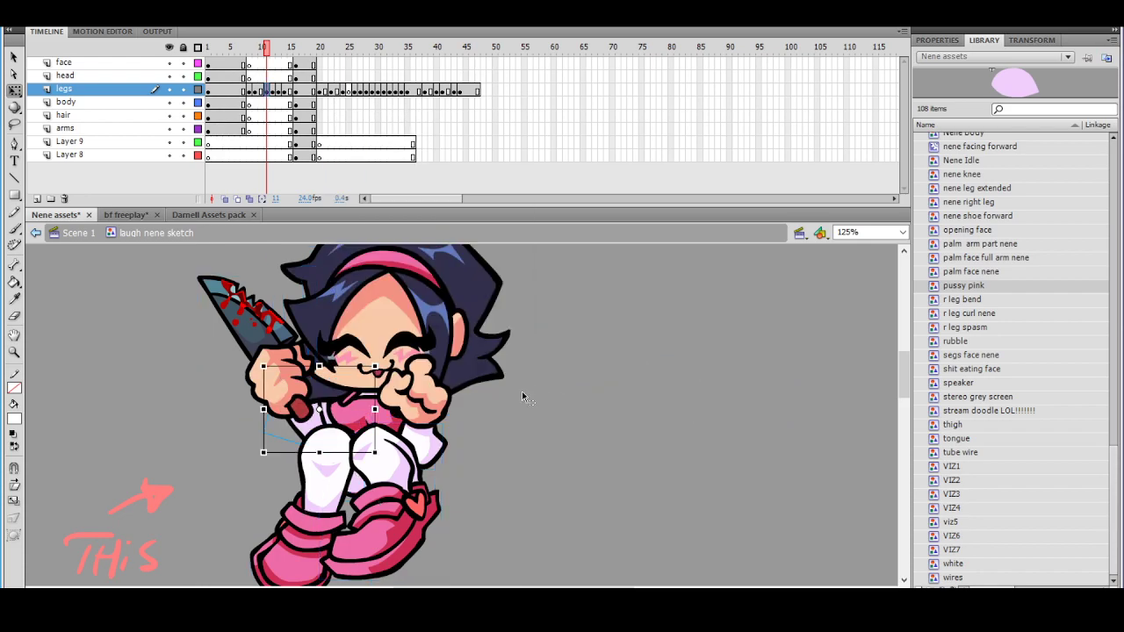
key(ctrl+z)
Send the pasted sleeve pieces backward repeatedly on frame 11 of the legs layer until they sit behind the legs and torso
right_click(336, 404)
mouse_move(472, 311)
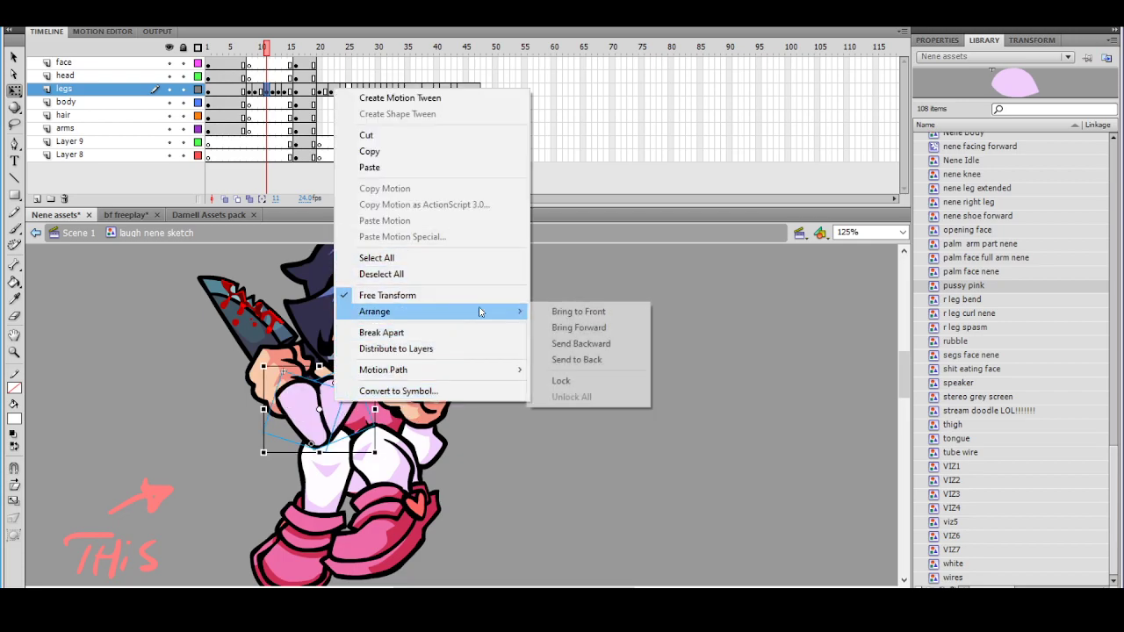
click(580, 344)
right_click(335, 404)
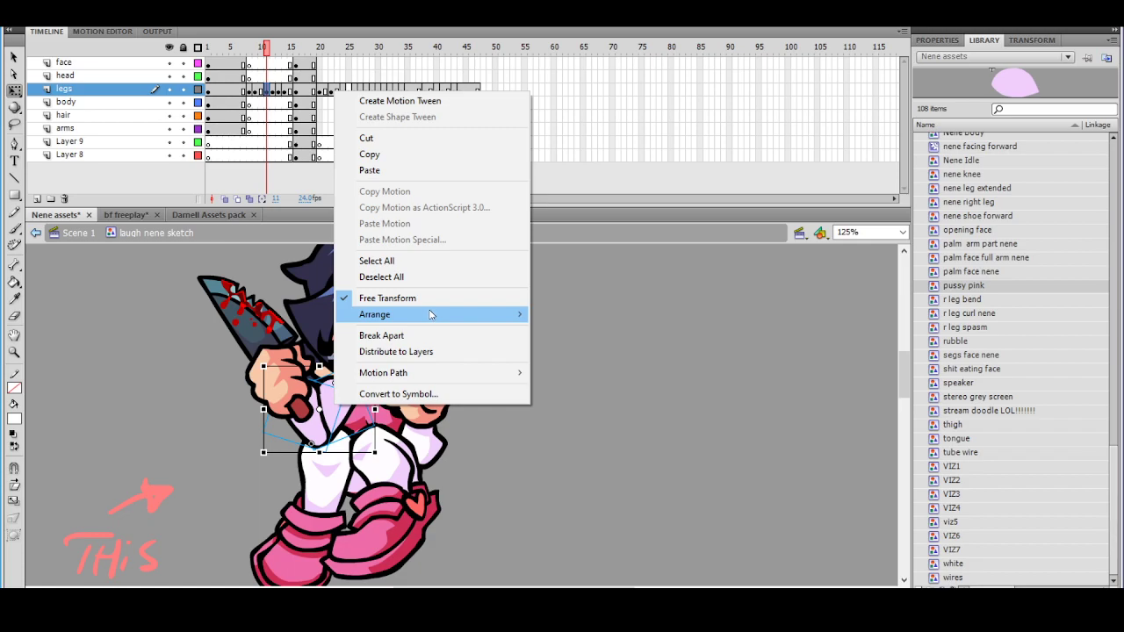
mouse_move(430, 315)
click(584, 345)
right_click(343, 406)
mouse_move(413, 313)
click(582, 347)
right_click(342, 407)
mouse_move(492, 312)
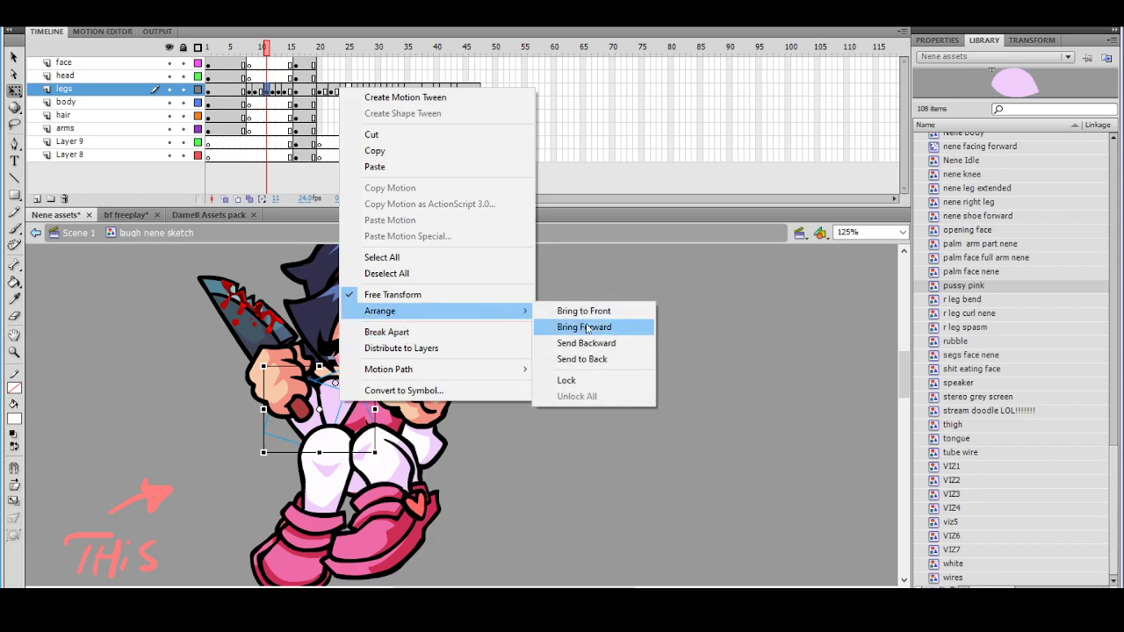
click(585, 344)
right_click(343, 409)
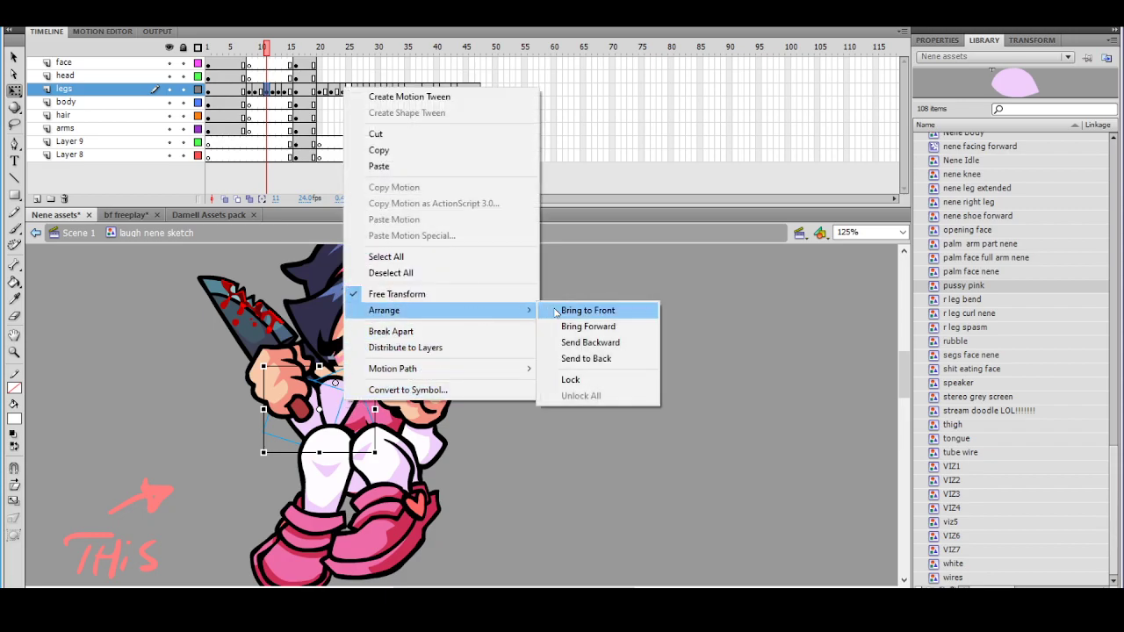
click(584, 342)
right_click(342, 407)
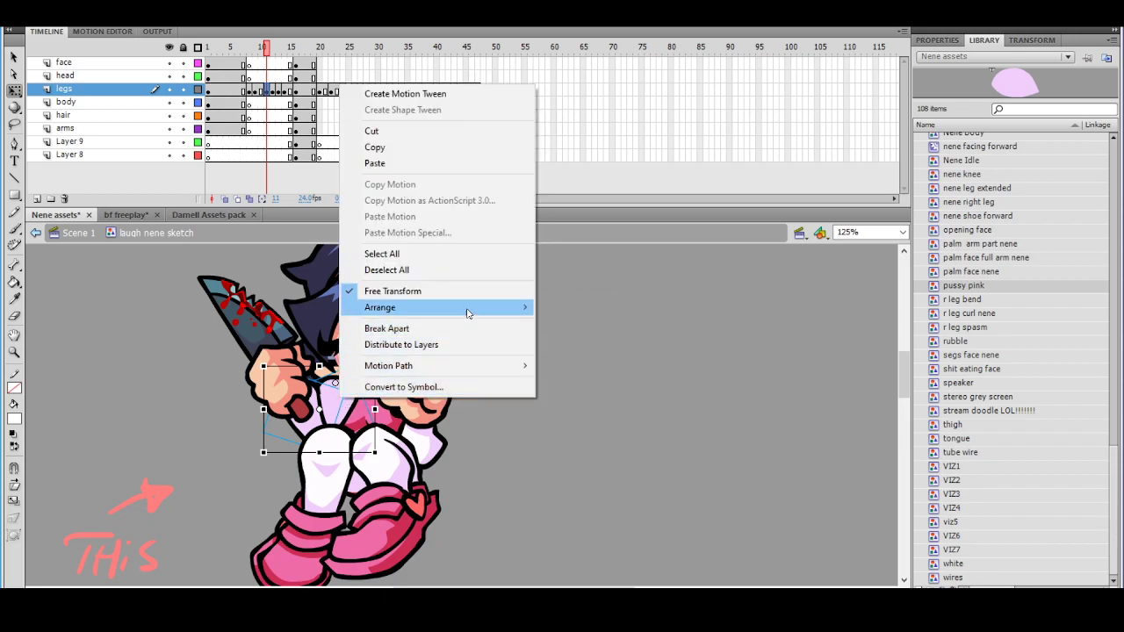
click(586, 342)
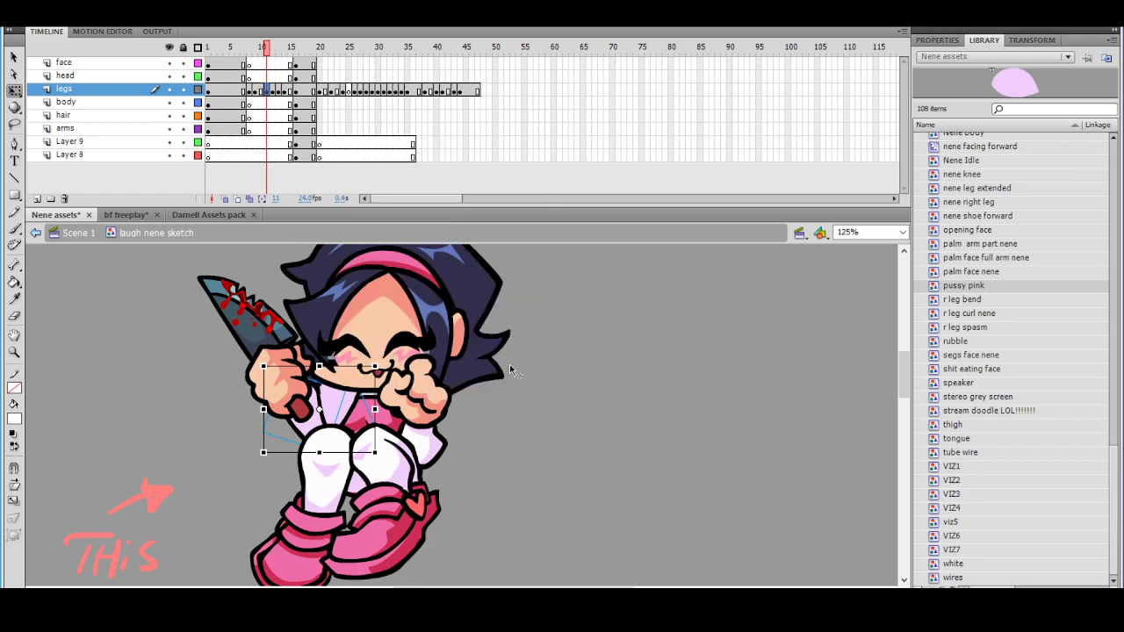
right_click(344, 406)
mouse_move(465, 304)
click(605, 341)
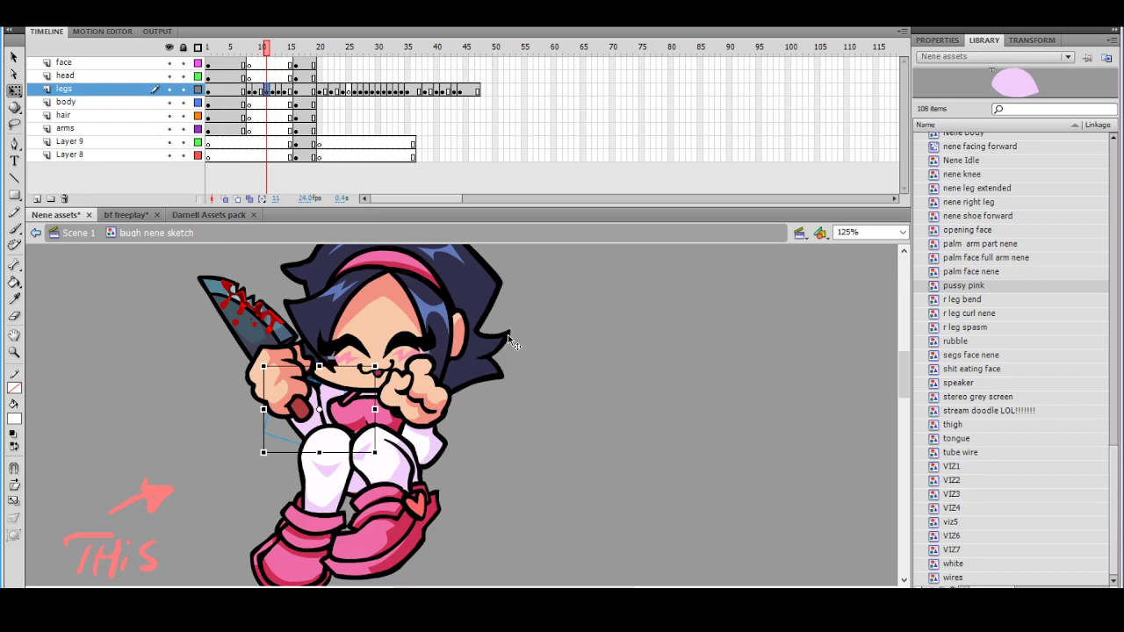
click(537, 342)
Nudge the upper sleeve piece right and down, with a slight correction left, to fit it against the torso on frame 11
drag(271, 53, 265, 79)
click(267, 90)
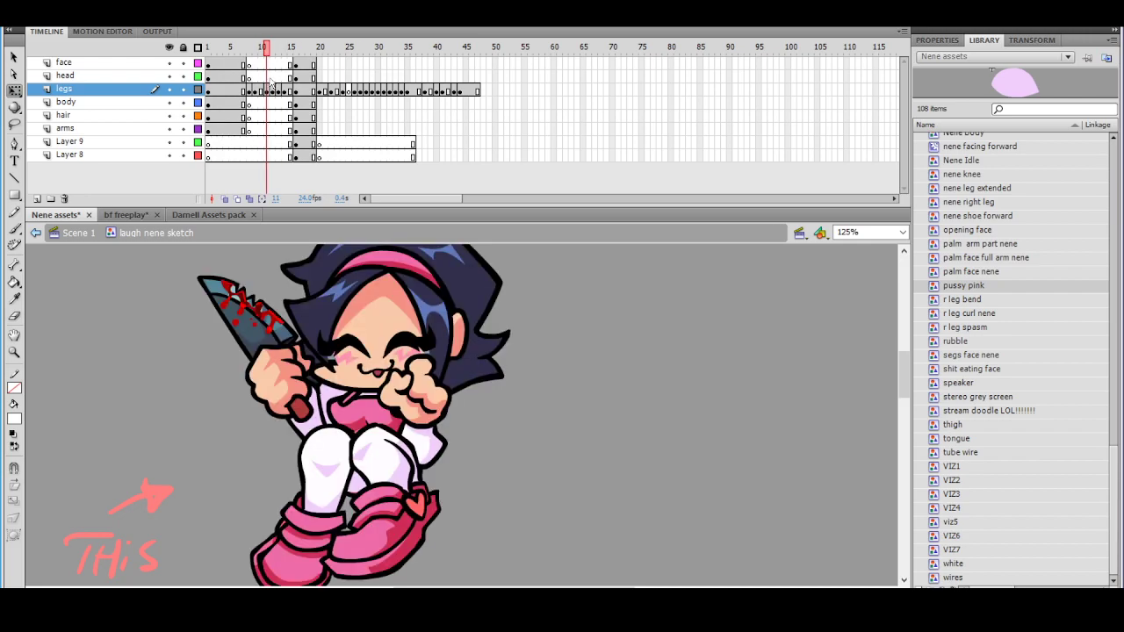
key(Right)
key(Right)
key(Right)
key(Right)
key(Right)
key(Right)
key(Right)
key(Down)
key(Down)
key(Down)
key(Down)
key(Down)
key(Down)
key(Down)
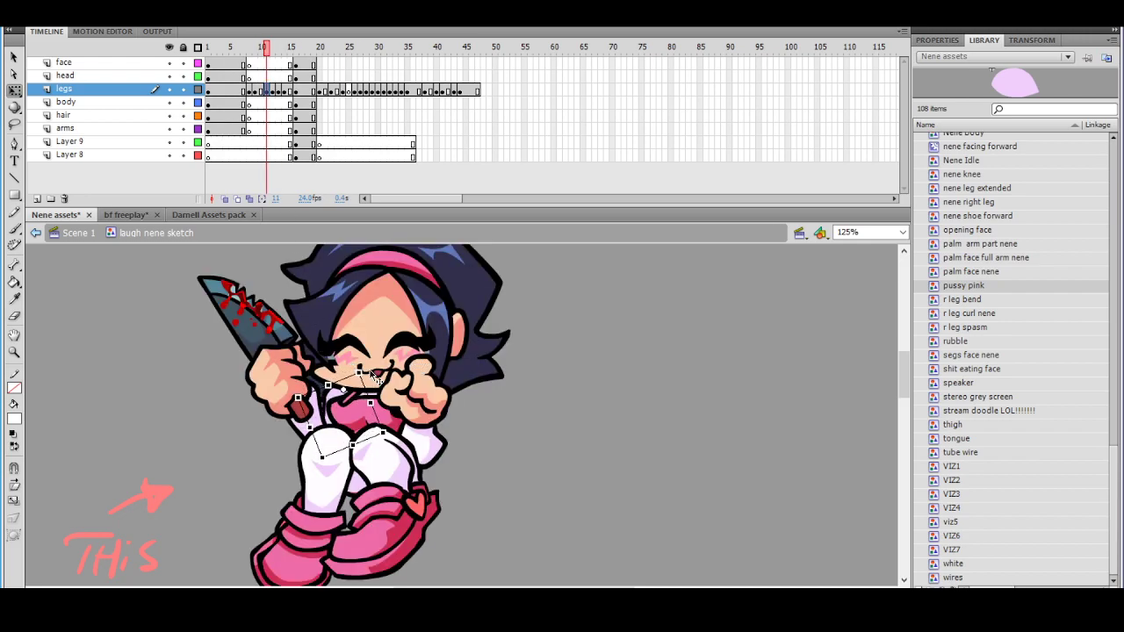
key(Left)
key(Left)
click(509, 413)
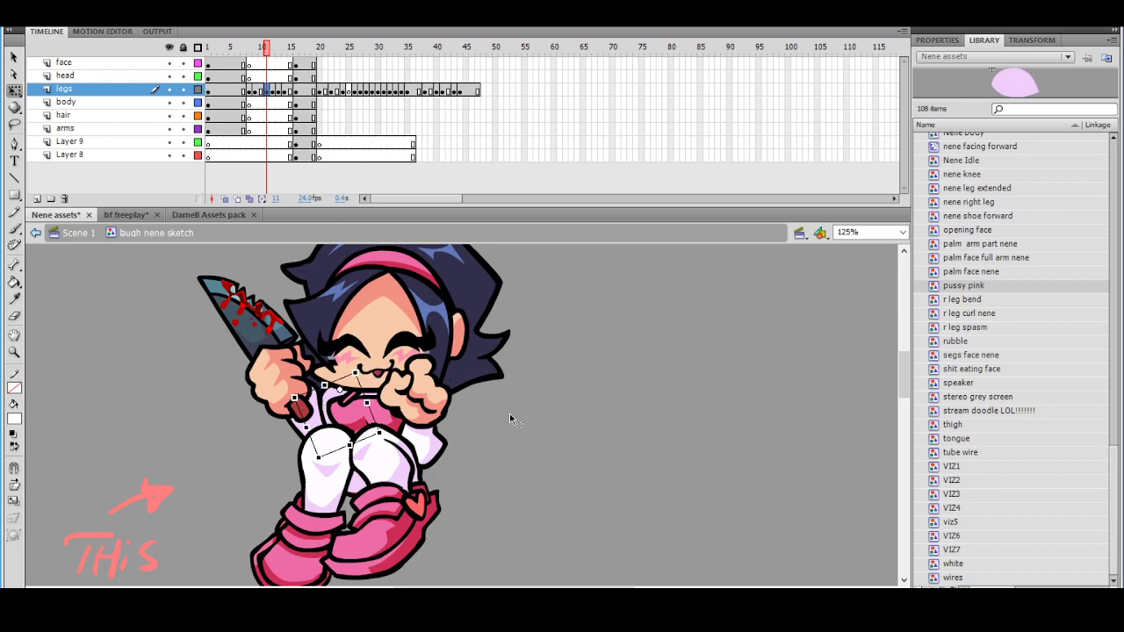
Adjust the sleeve behind the knife hand with a slight transform, and nudge it one step right and down
click(319, 405)
mouse_move(353, 386)
mouse_down()
mouse_move(338, 388)
mouse_move(395, 349)
mouse_move(404, 370)
mouse_move(348, 390)
mouse_up()
click(521, 405)
click(319, 413)
key(Right)
key(Down)
click(511, 321)
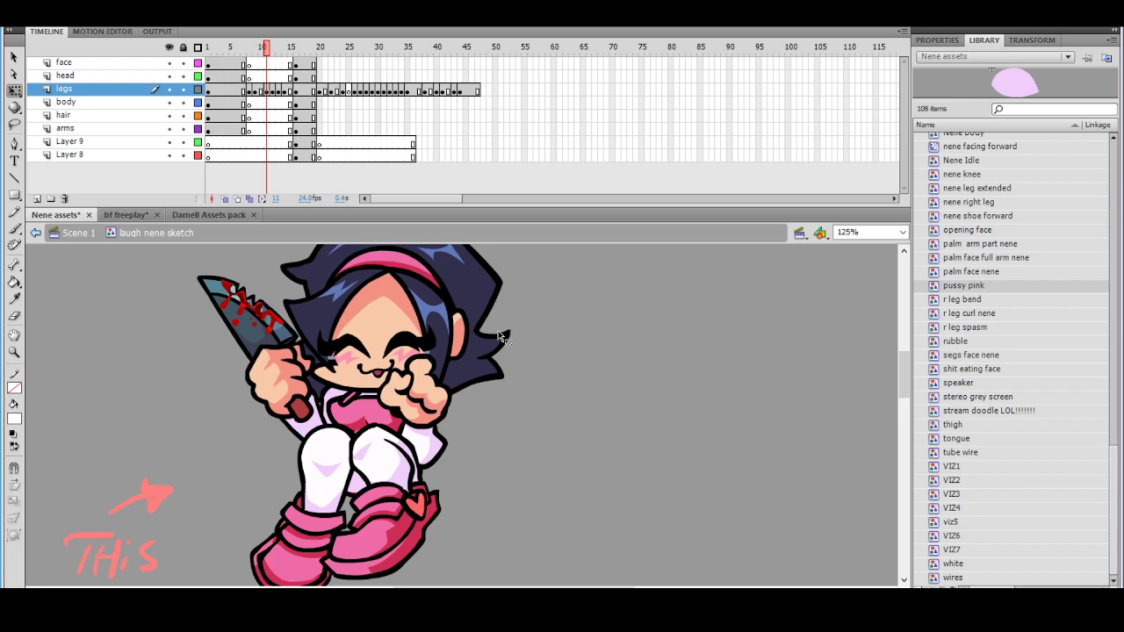
Rotate the knife hand slightly clockwise and shift it a little right, closer to the face
key(ctrl+minus)
drag(462, 370, 457, 407)
key(ctrl+equal)
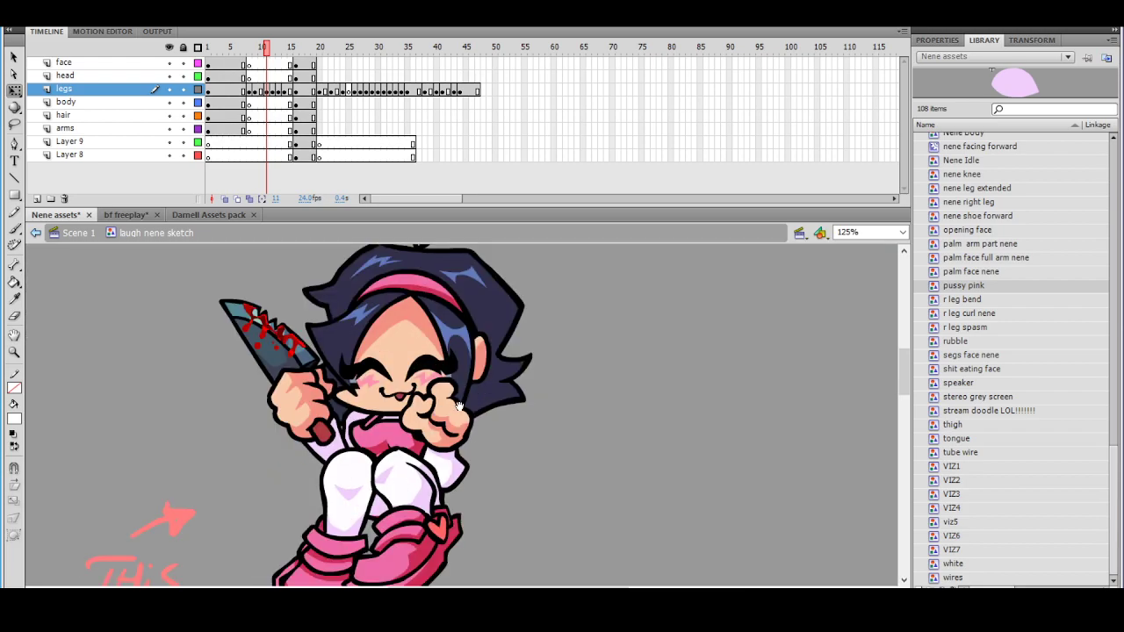
click(331, 397)
drag(345, 296, 355, 312)
drag(310, 383, 319, 381)
click(521, 342)
ctrl+shift+click(521, 344)
drag(477, 385, 465, 335)
ctrl+click(435, 379)
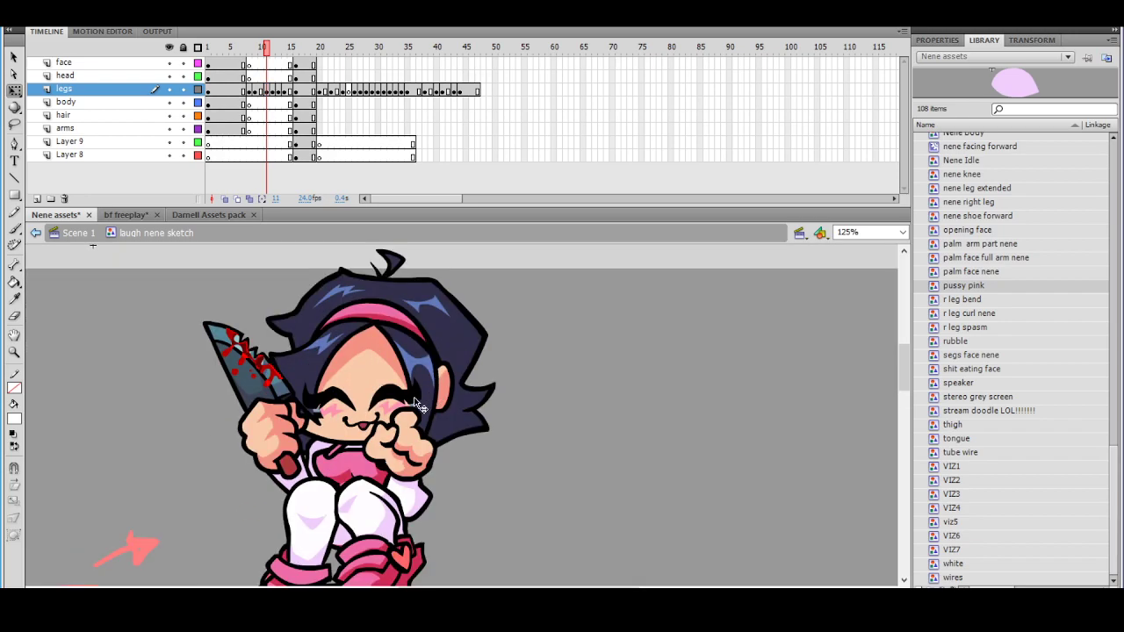
Nudge the knife hand five steps left, undoing an extra larger shift to the right
click(293, 440)
key(Left)
key(Left)
key(Left)
key(Left)
key(Left)
key(shift+Right)
key(ctrl+z)
click(516, 356)
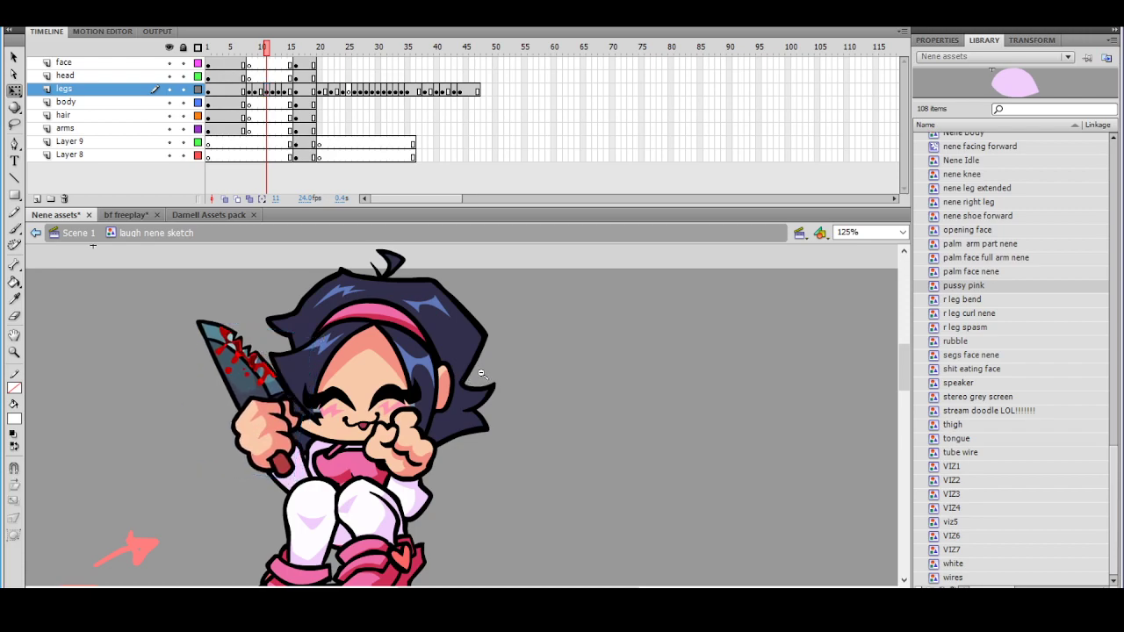
Rotate the knife hand slightly counterclockwise
key(ctrl+minus)
click(450, 430)
click(276, 439)
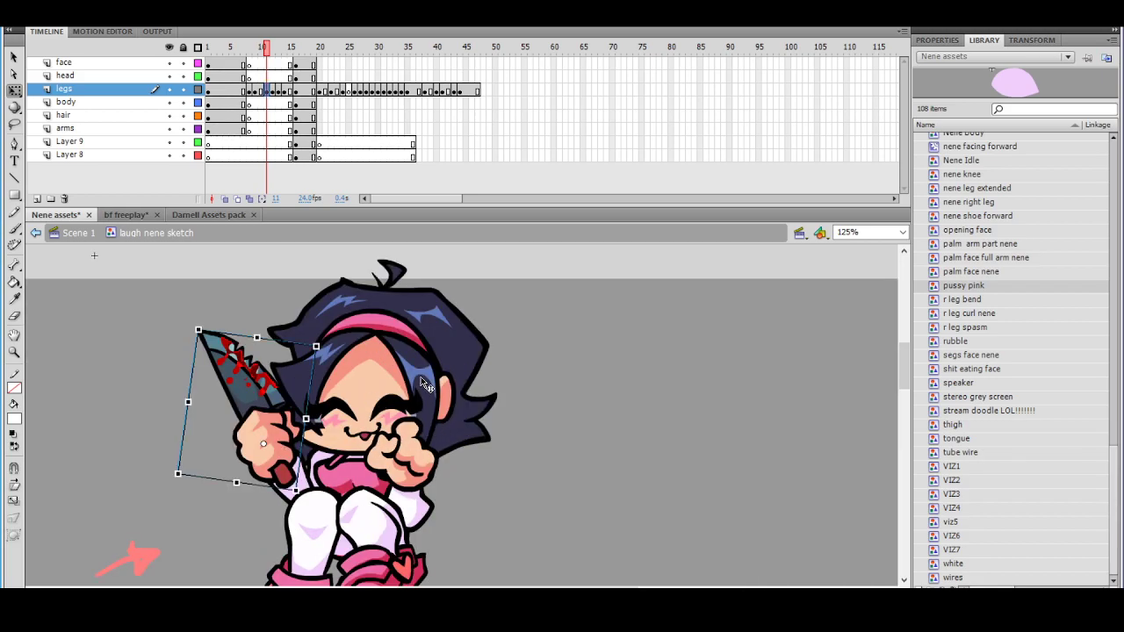
click(526, 330)
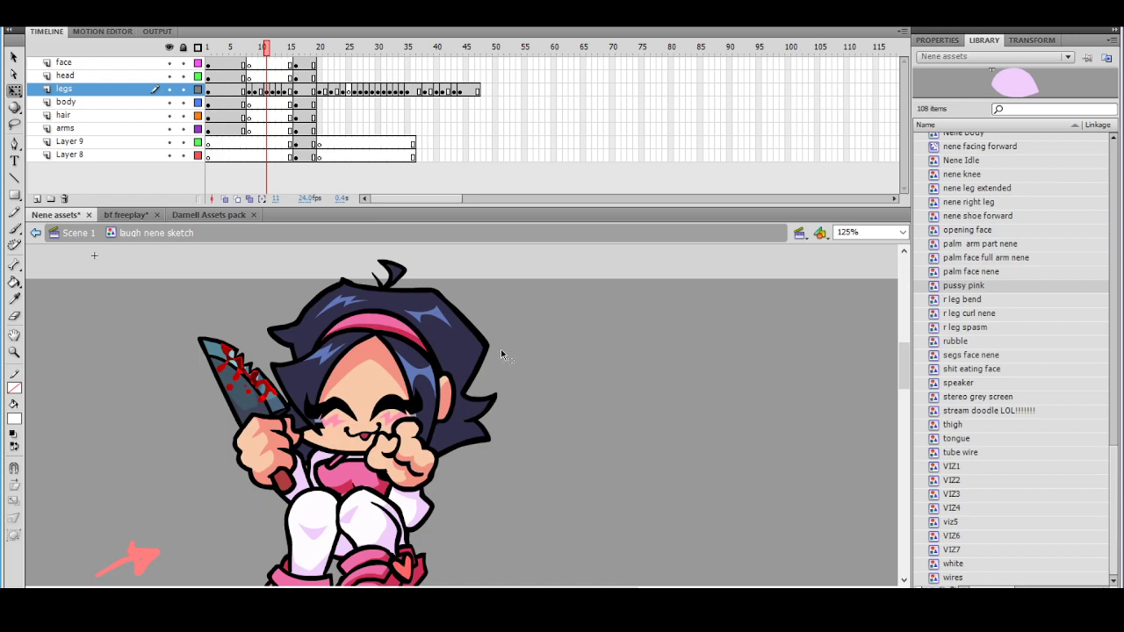
Nudge the knife hand five steps up relative to the rest of the figure
ctrl+alt+click(504, 355)
drag(432, 443, 450, 422)
click(331, 394)
key(Up)
key(Up)
key(Up)
key(Up)
key(Up)
click(469, 401)
click(453, 410)
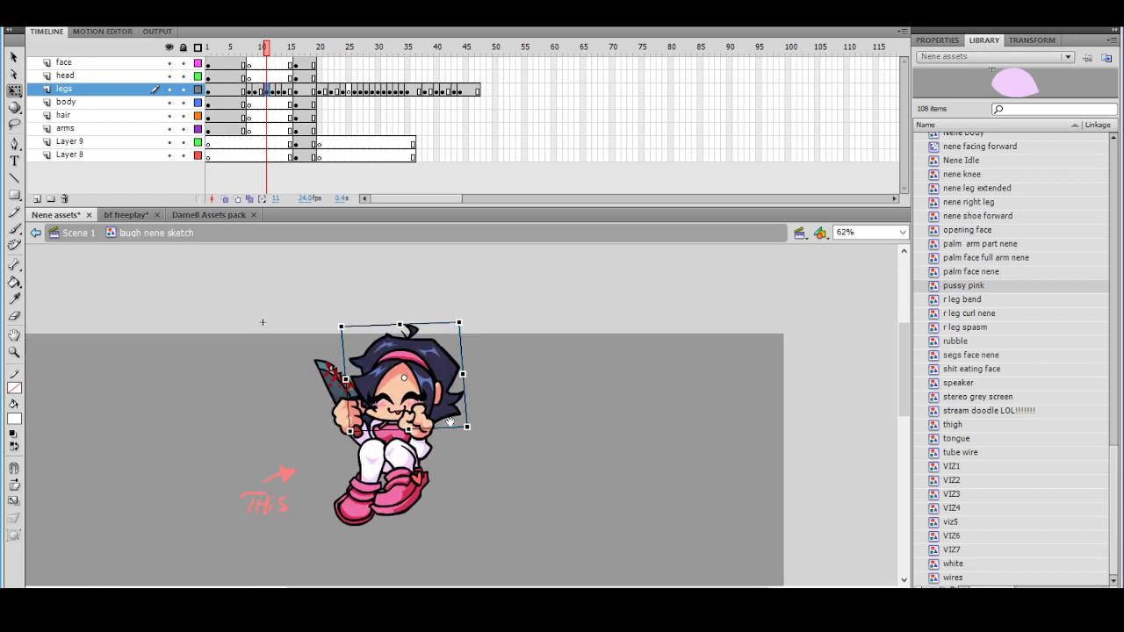
click(490, 407)
ctrl+click(444, 424)
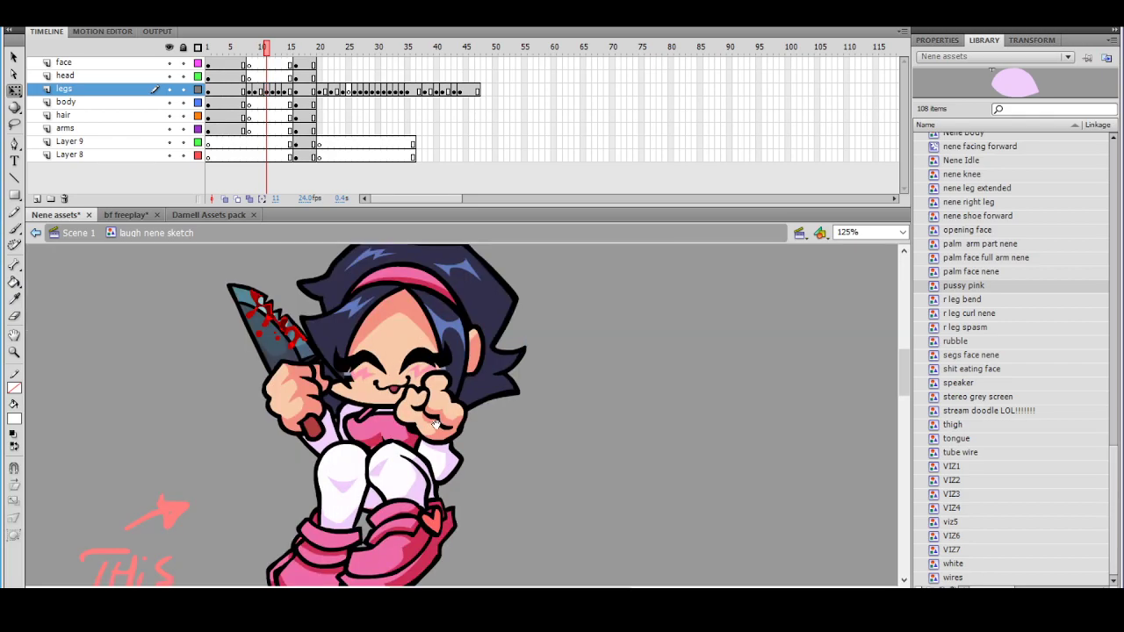
click(501, 389)
Select the face, head and hair pieces together, rotate them slightly clockwise, and nudge them six steps up
scroll(501, 389, up, 2)
click(369, 458)
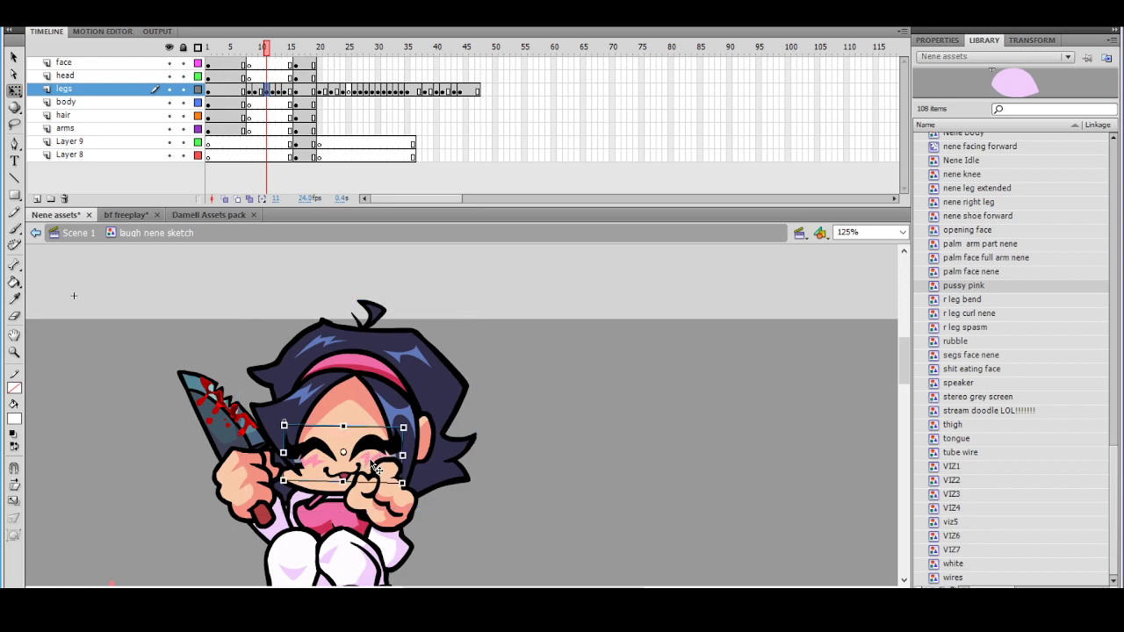
shift+click(388, 401)
shift+click(361, 398)
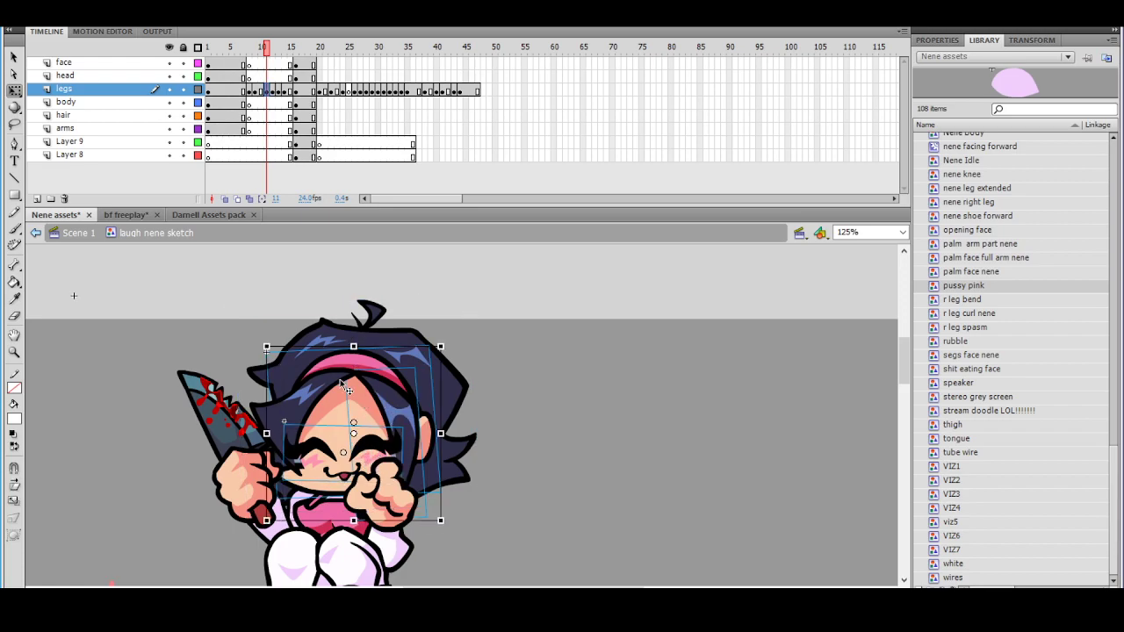
click(458, 377)
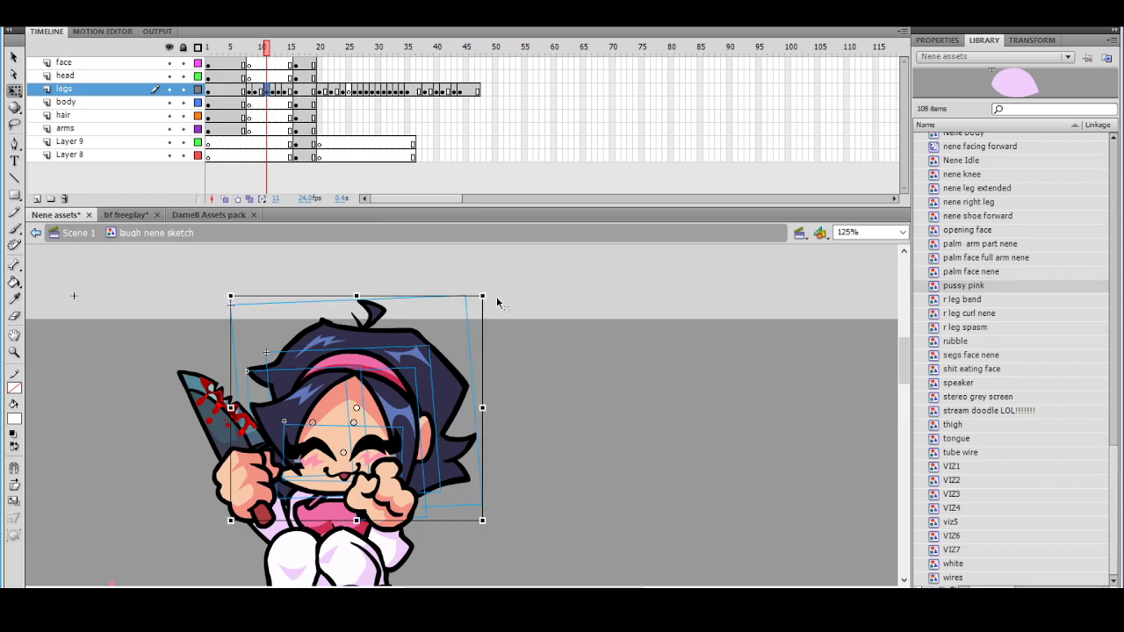
drag(491, 295, 497, 303)
key(Up)
key(Up)
key(Up)
key(Up)
key(Up)
key(Up)
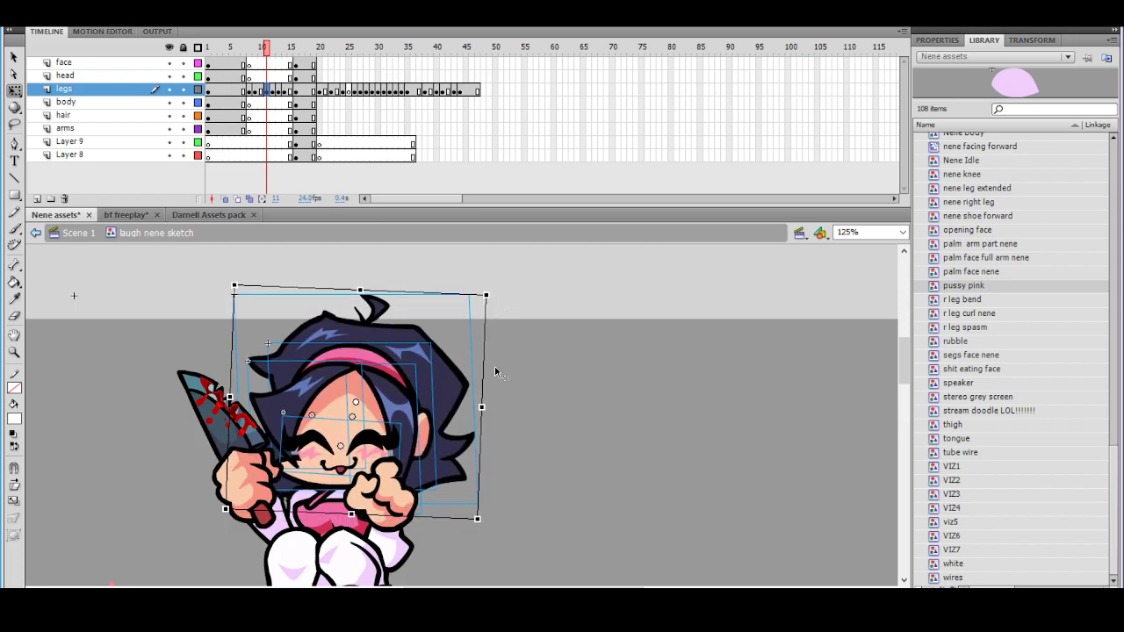
click(501, 372)
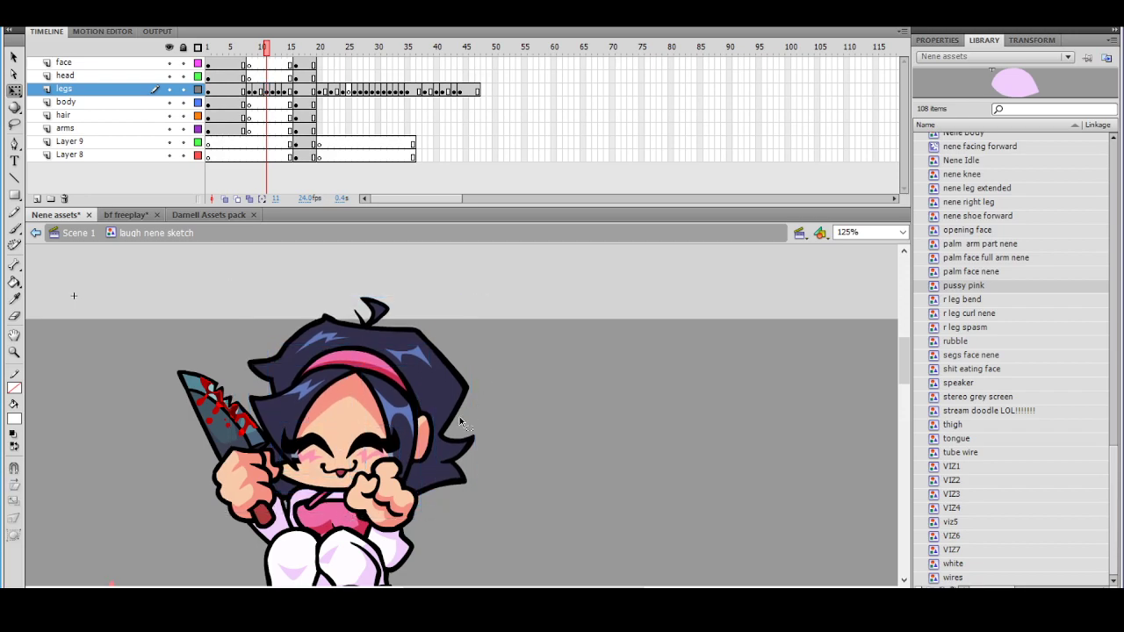
Check the overall pose on frame 11 and compare it with the pose on frame 6
key(ctrl+minus)
drag(432, 447, 448, 419)
key(ctrl+equal)
key(ctrl+minus)
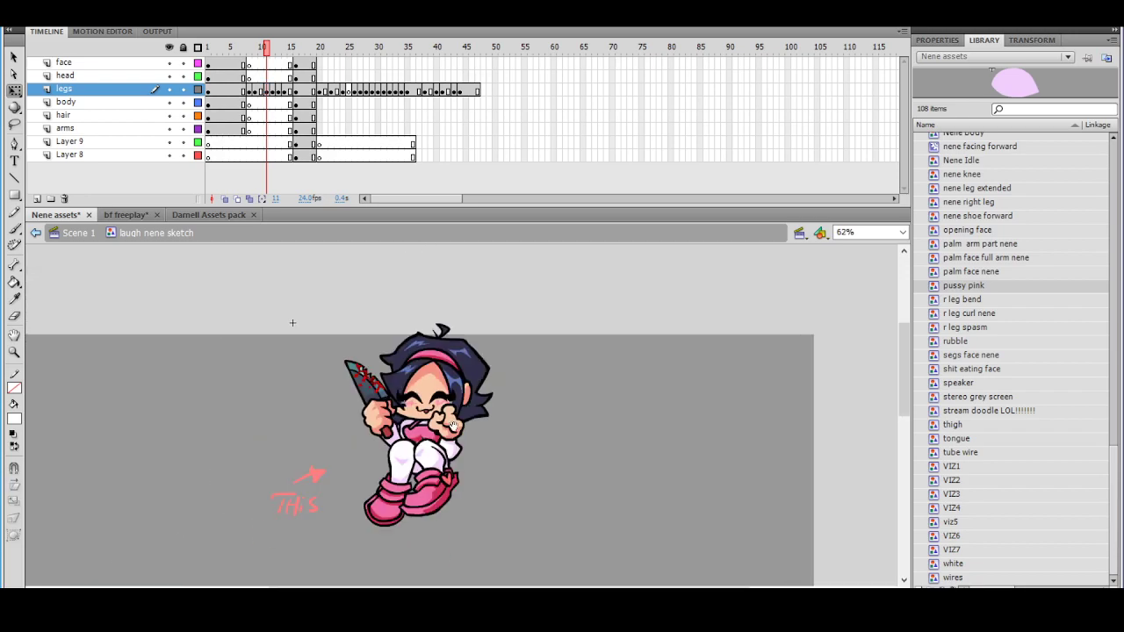
key(ctrl+equal)
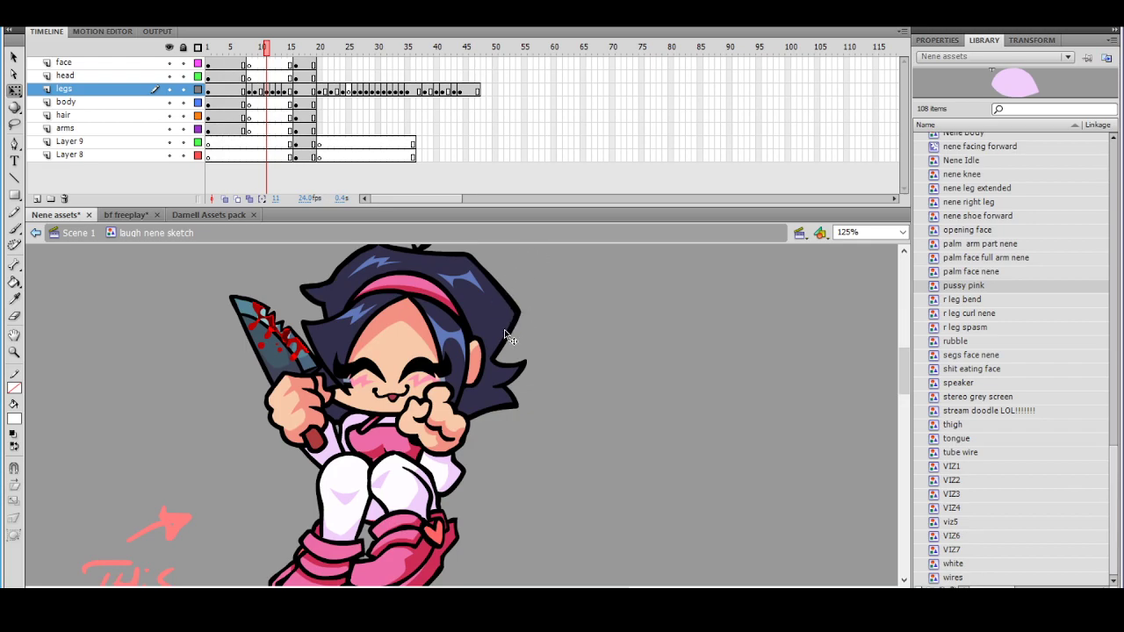
click(237, 49)
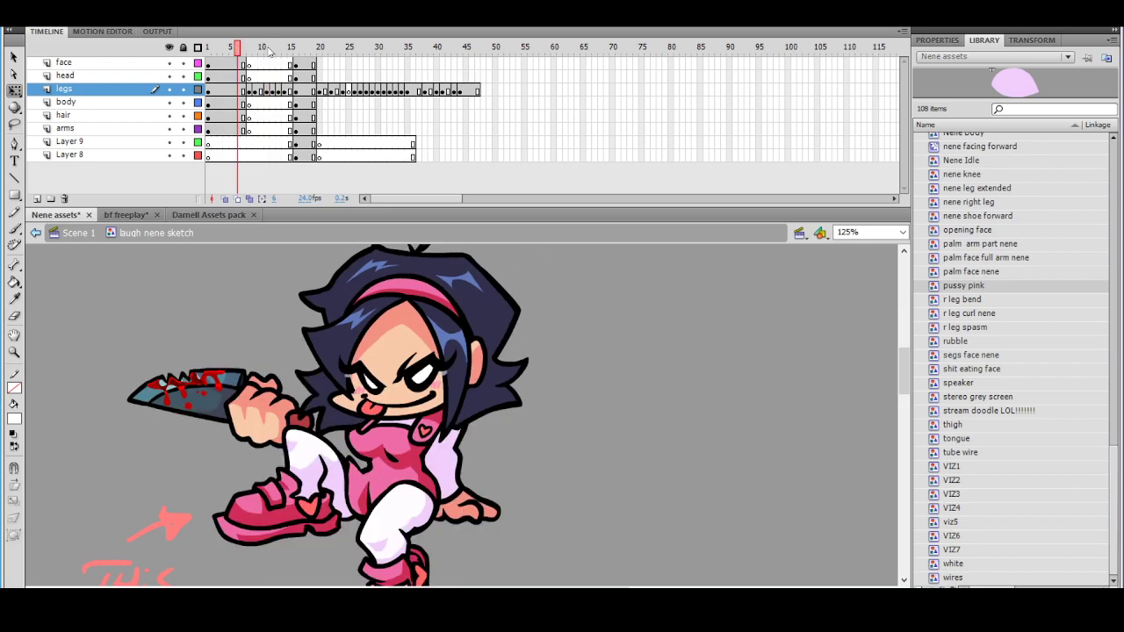
click(267, 48)
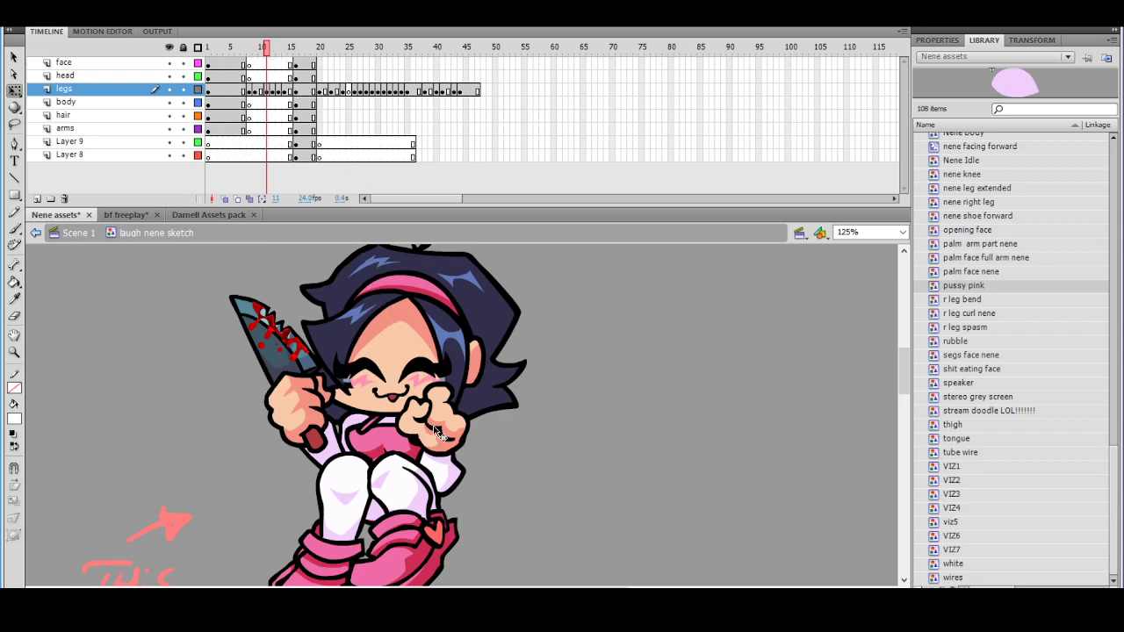
Nudge both legs up two steps on frame 11, and shift the torso slightly up as well
key(ctrl+minus)
click(471, 462)
click(372, 378)
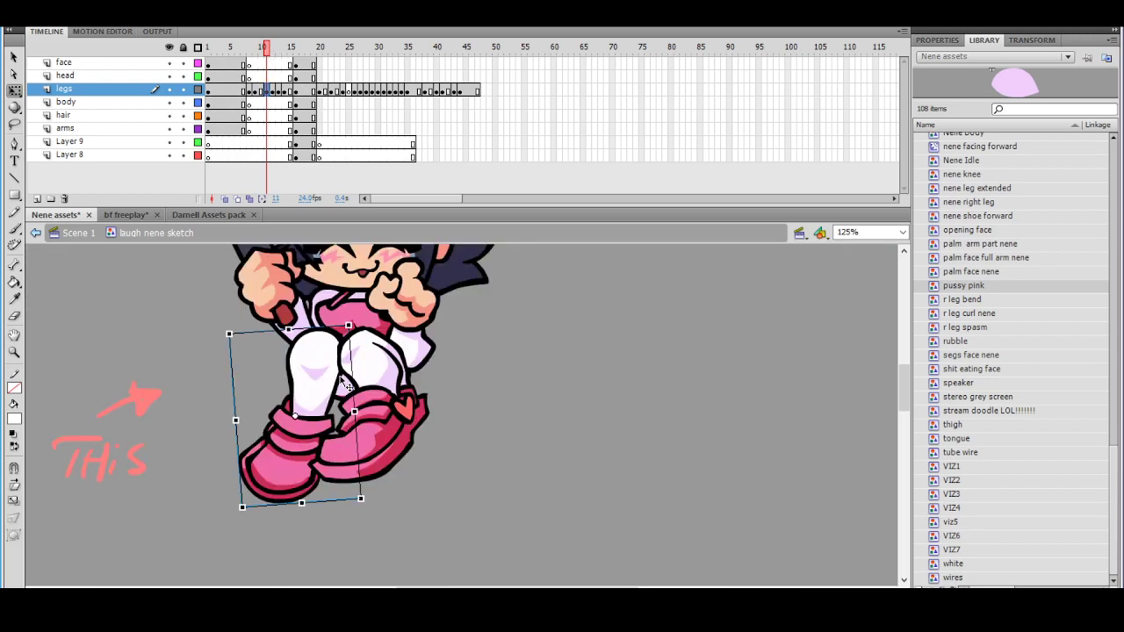
drag(372, 377, 462, 369)
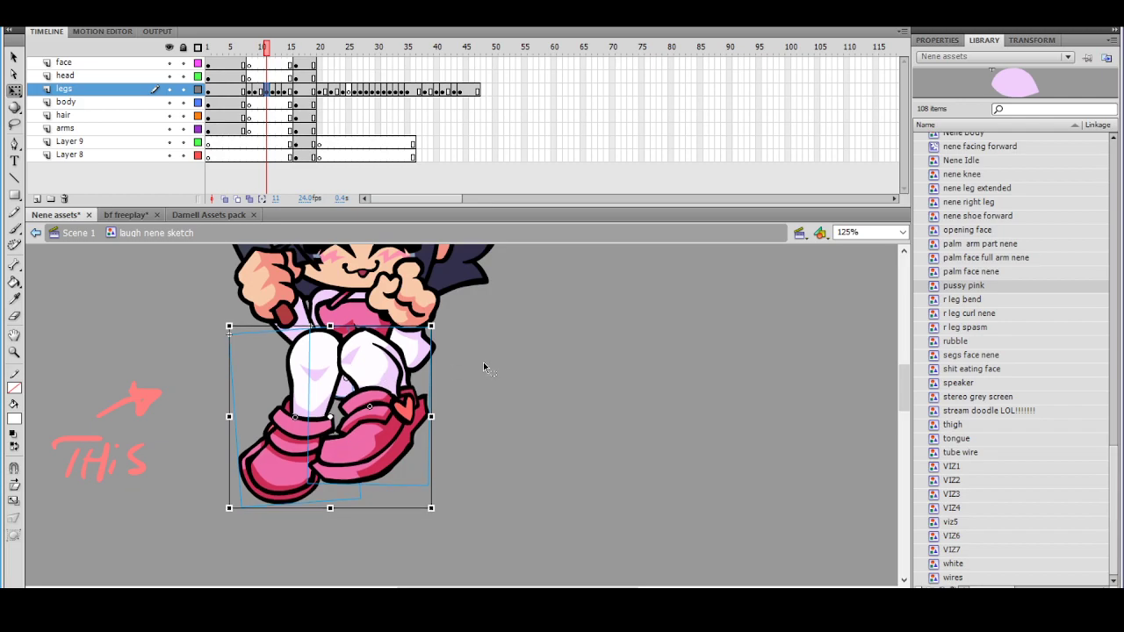
key(Up)
key(Up)
click(477, 371)
click(353, 312)
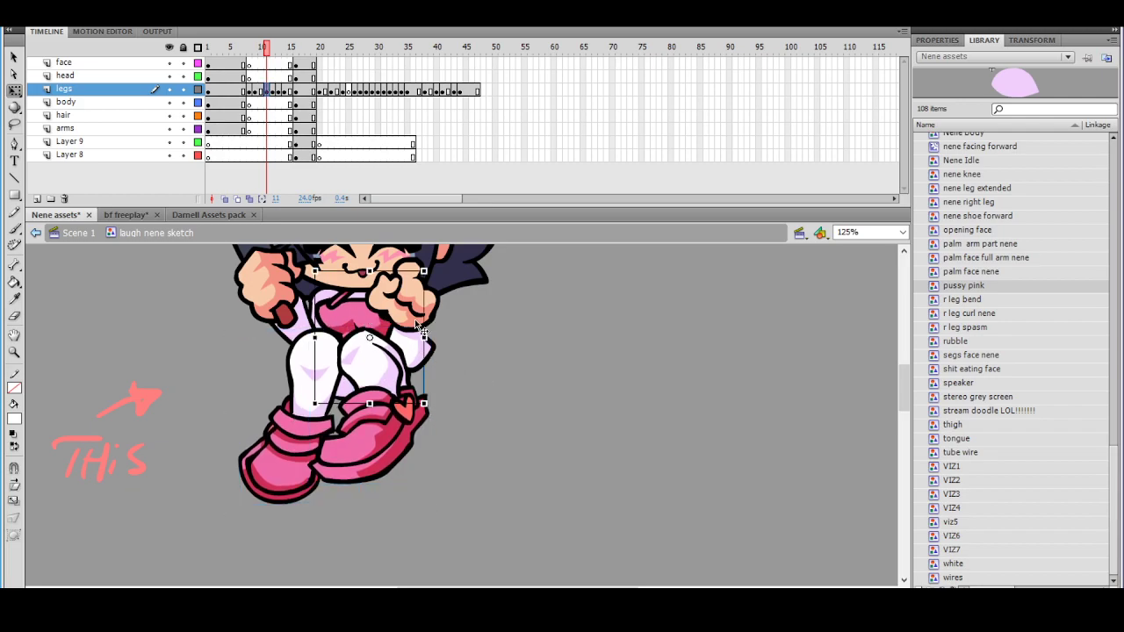
click(464, 332)
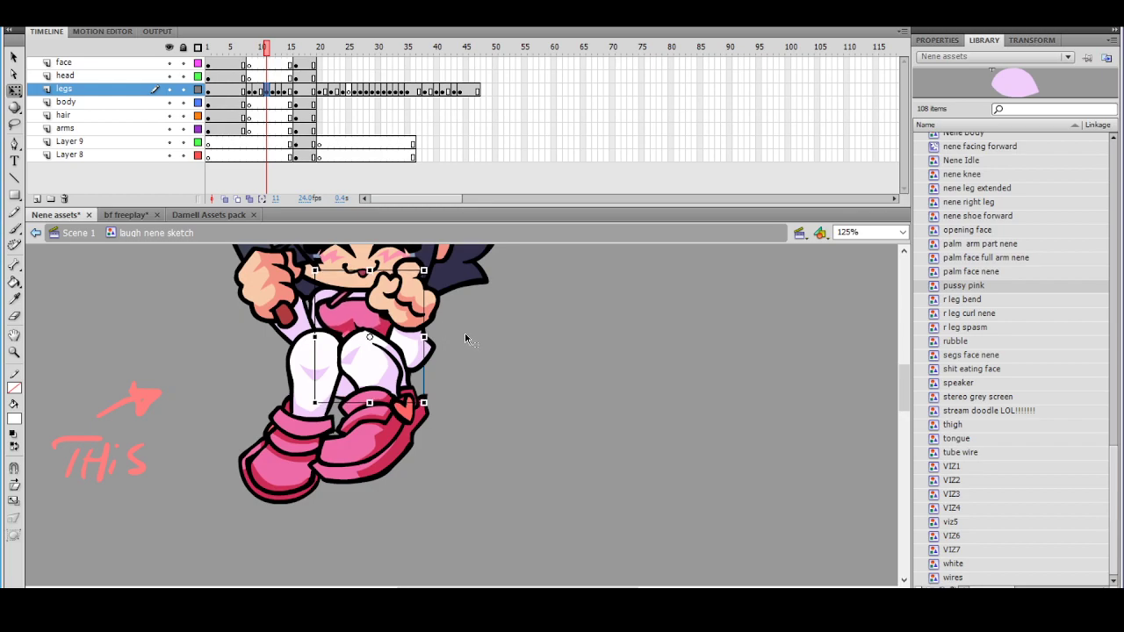
Select everything on frame 11 of the legs layer and nudge the whole figure three steps down
click(249, 90)
click(266, 91)
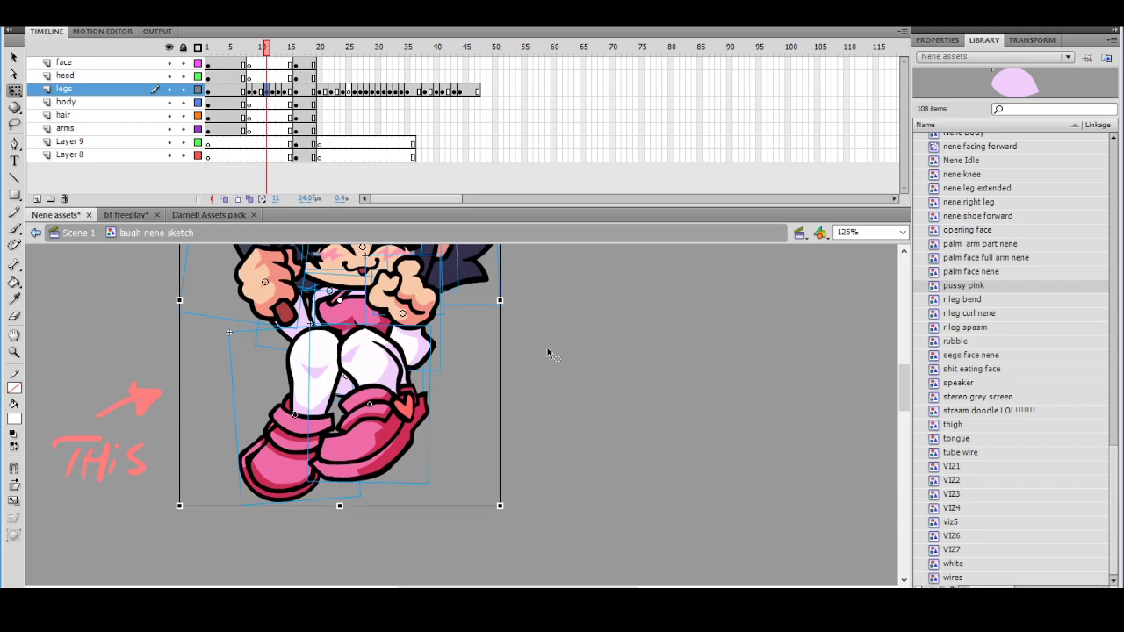
key(Down)
key(Down)
key(Down)
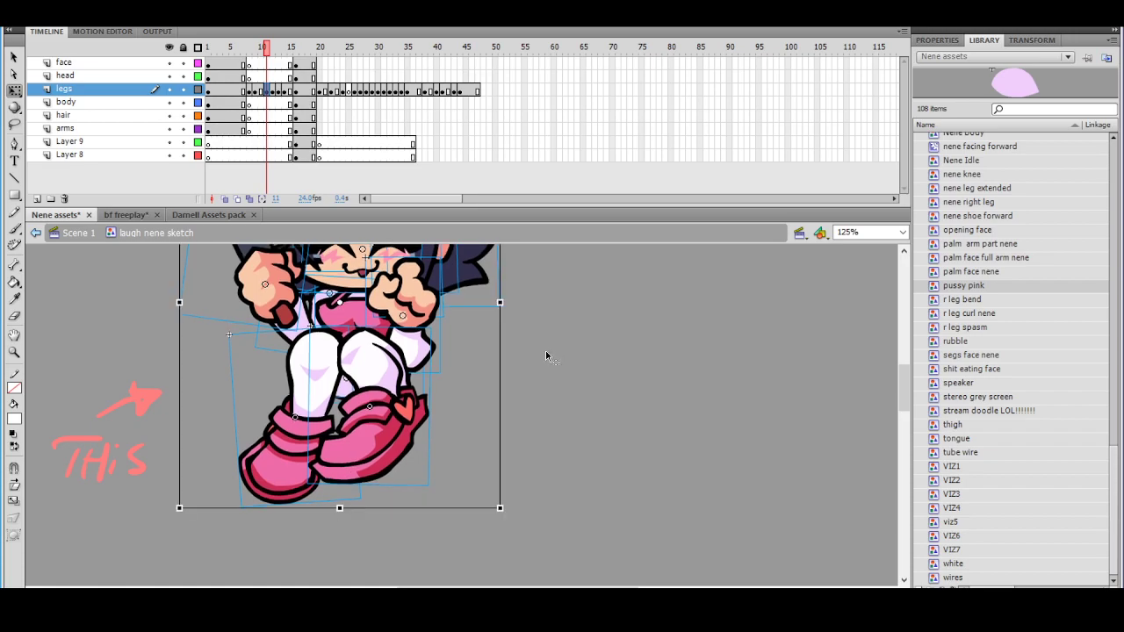
click(546, 360)
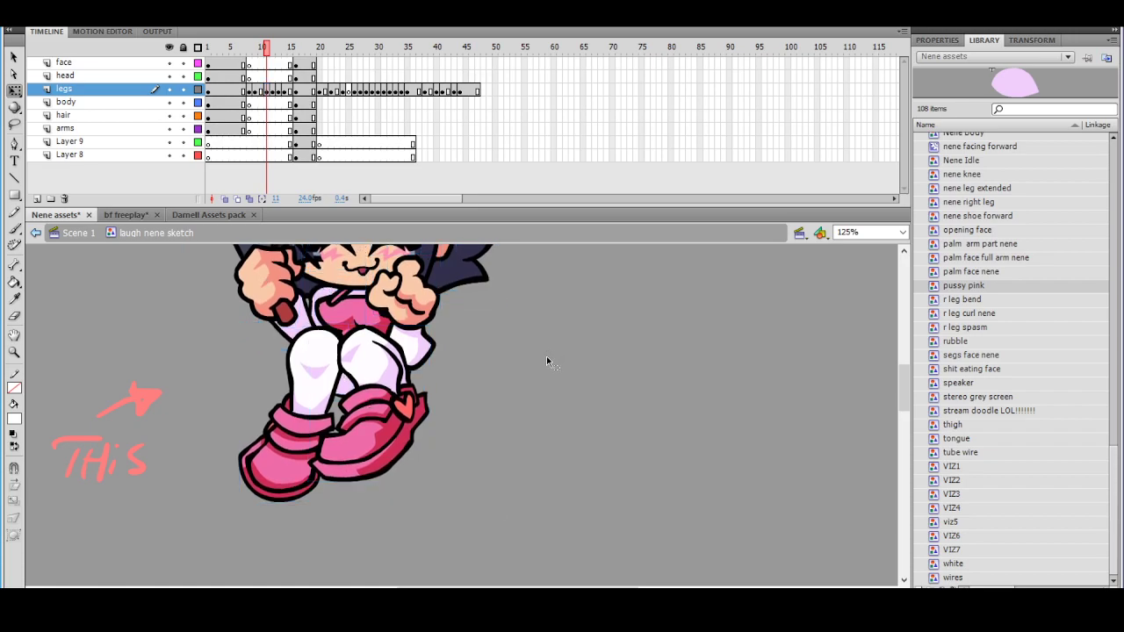
ctrl+shift+click(513, 372)
ctrl+click(474, 372)
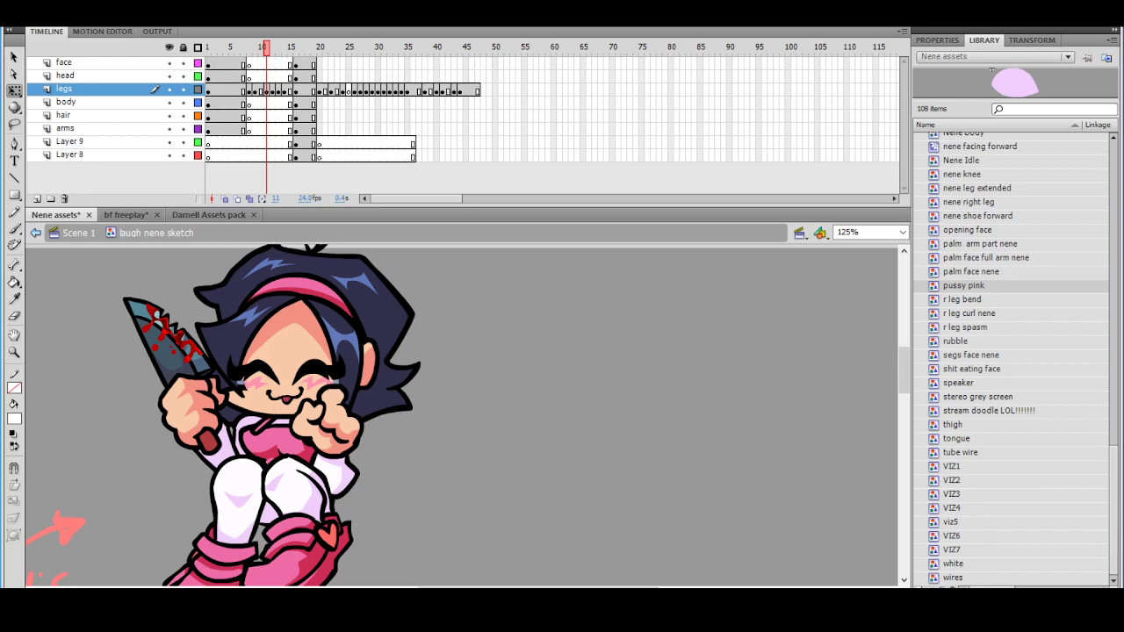
mouse_move(266, 53)
mouse_down()
mouse_move(249, 55)
mouse_move(315, 66)
mouse_move(265, 71)
mouse_move(386, 77)
mouse_move(256, 91)
mouse_move(372, 104)
mouse_move(245, 95)
mouse_move(261, 100)
mouse_move(251, 103)
mouse_up()
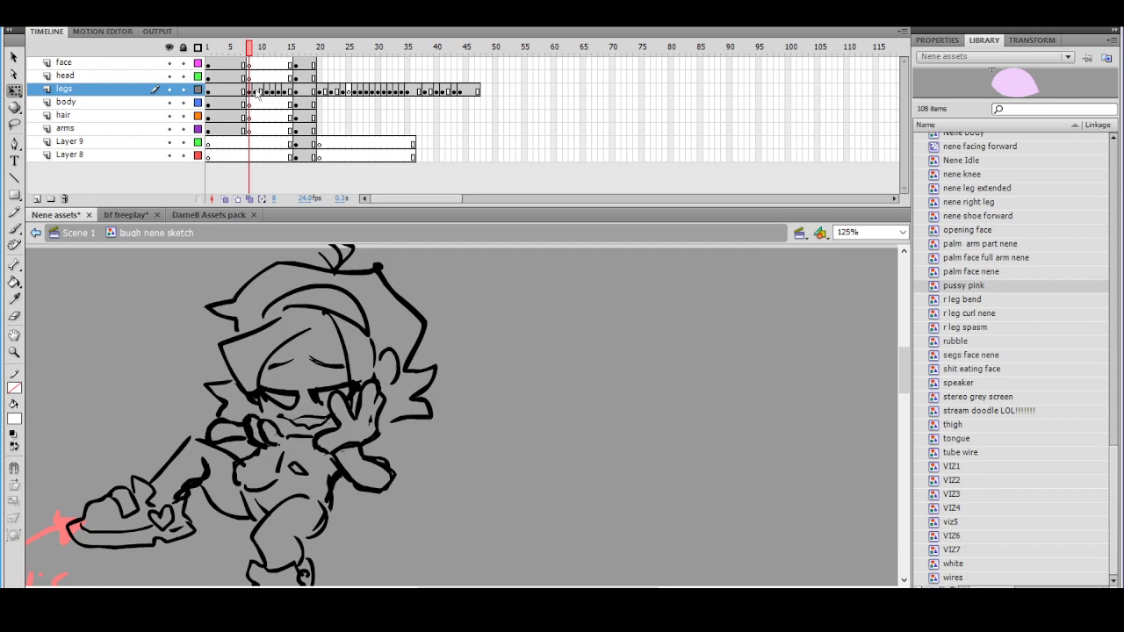
right_click(250, 97)
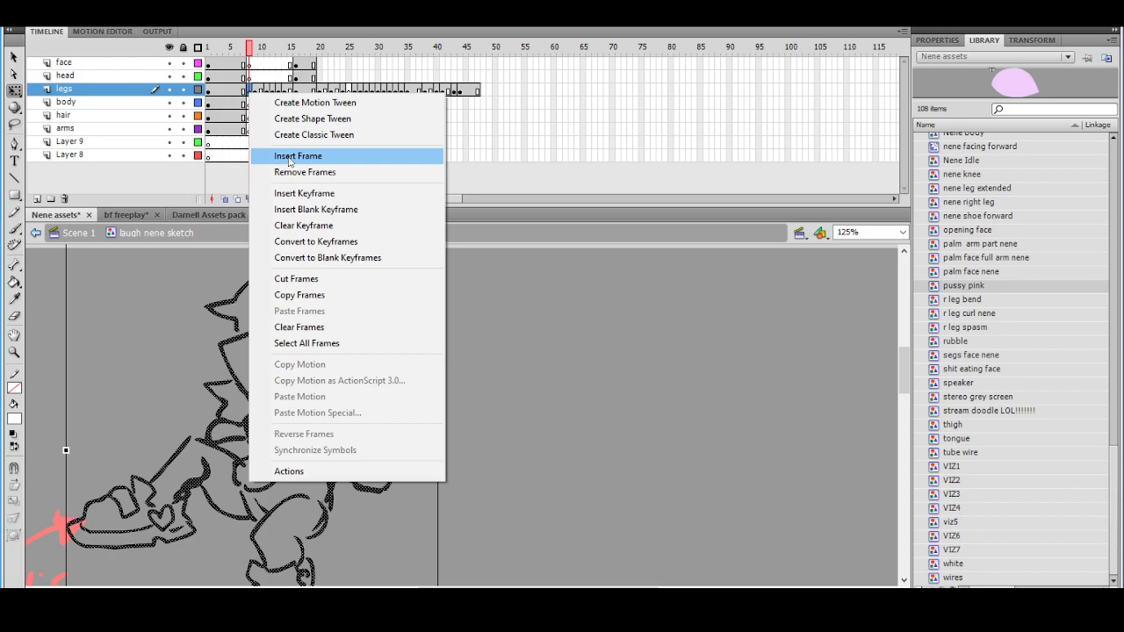
click(295, 158)
right_click(252, 94)
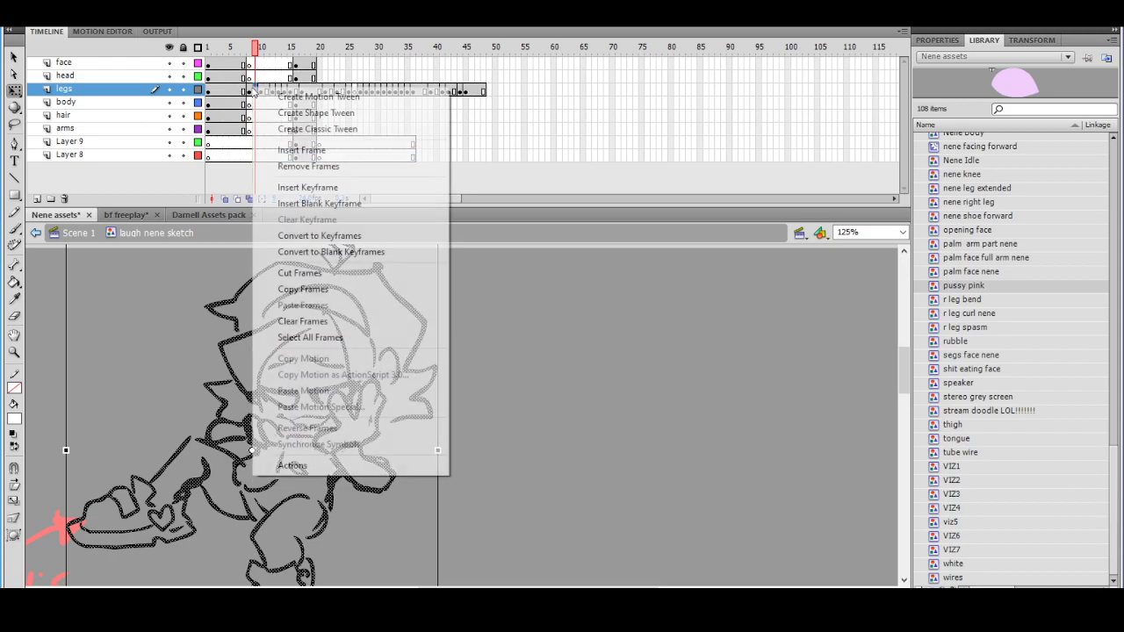
click(269, 58)
click(250, 90)
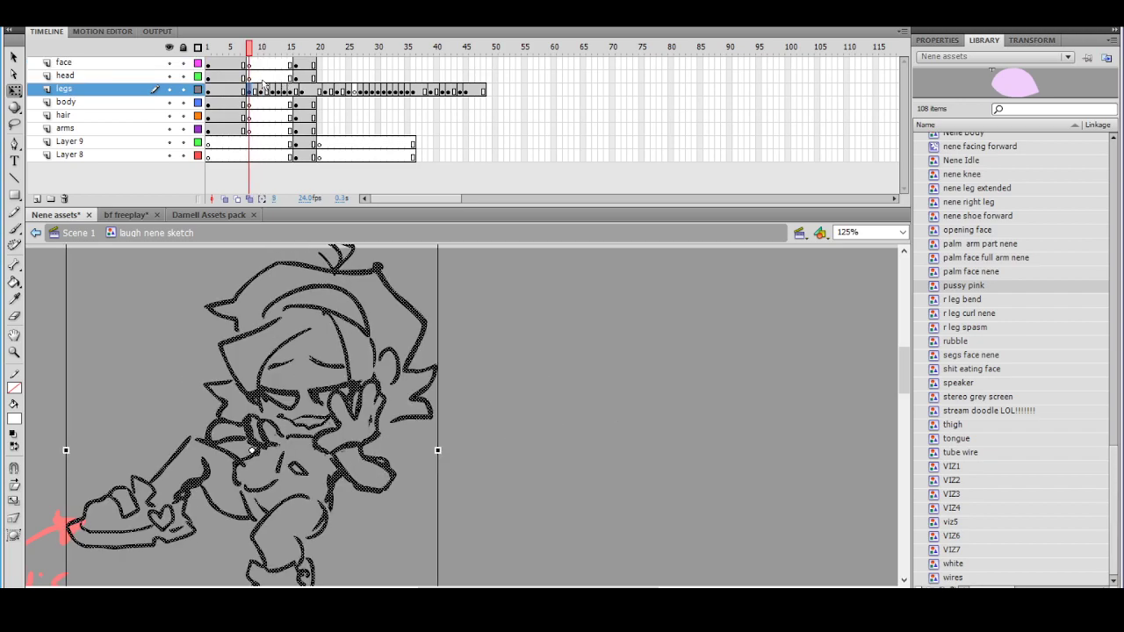
drag(251, 67, 253, 161)
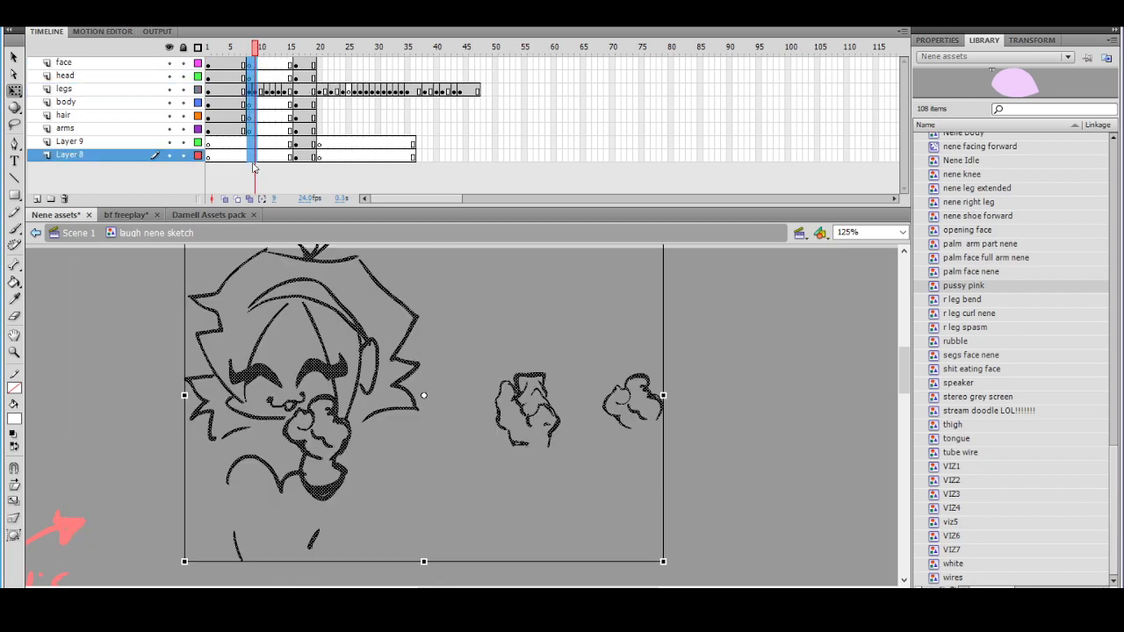
click(264, 143)
Insert four extra frames after frame 8 across all layers to extend the sketch pose
drag(251, 67, 251, 158)
right_click(249, 125)
click(274, 185)
drag(251, 77, 252, 155)
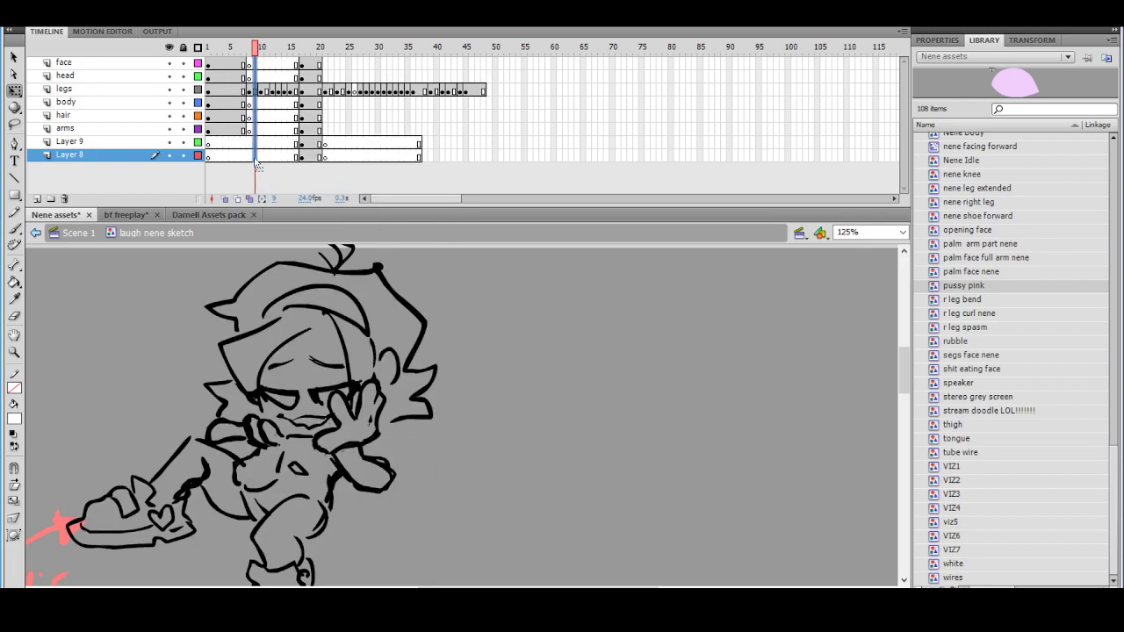
right_click(252, 133)
click(290, 196)
drag(261, 63, 259, 155)
right_click(257, 138)
click(290, 197)
drag(258, 51, 363, 83)
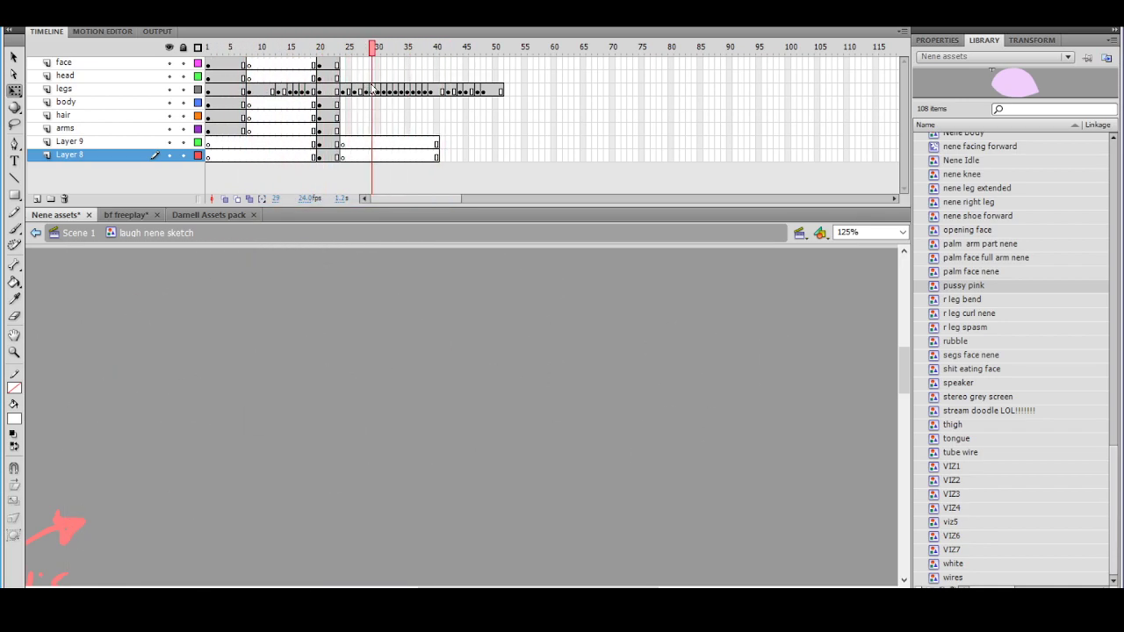
drag(404, 89, 263, 88)
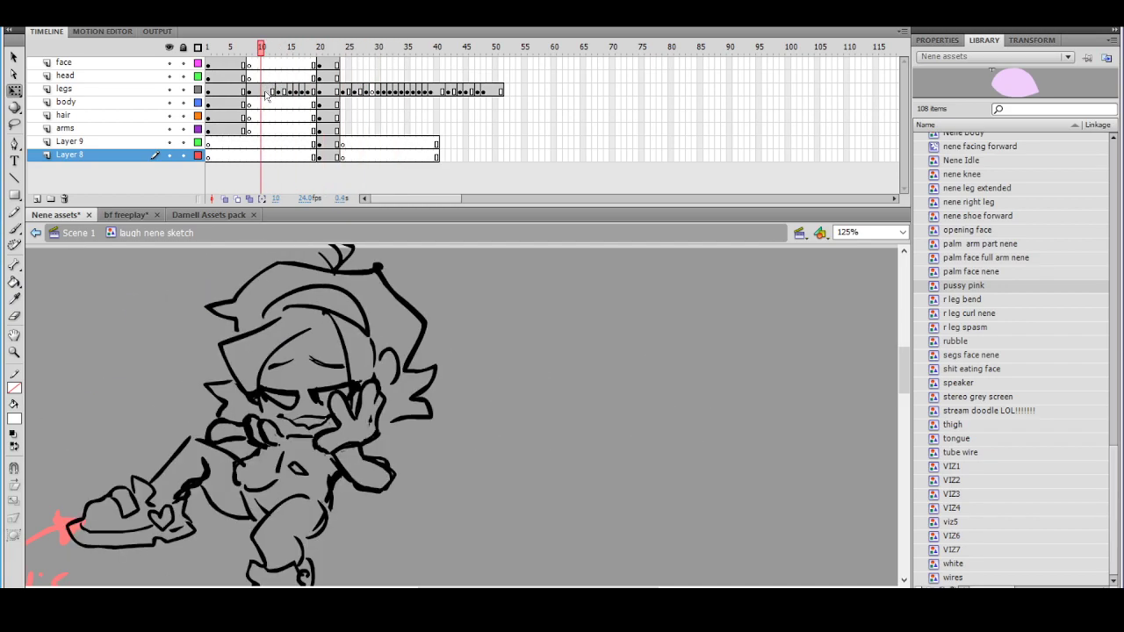
Insert blank keyframes on frames 11 and 10 of the legs layer
right_click(267, 93)
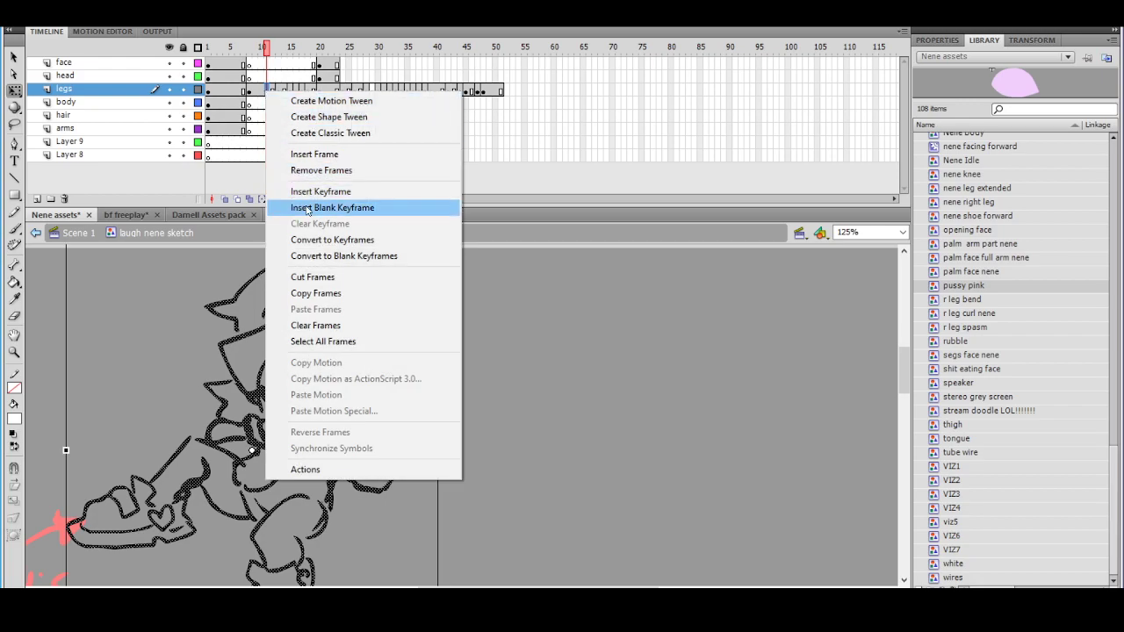
click(303, 208)
click(238, 92)
mouse_move(376, 267)
mouse_down()
mouse_move(407, 306)
mouse_move(386, 251)
mouse_up()
click(264, 91)
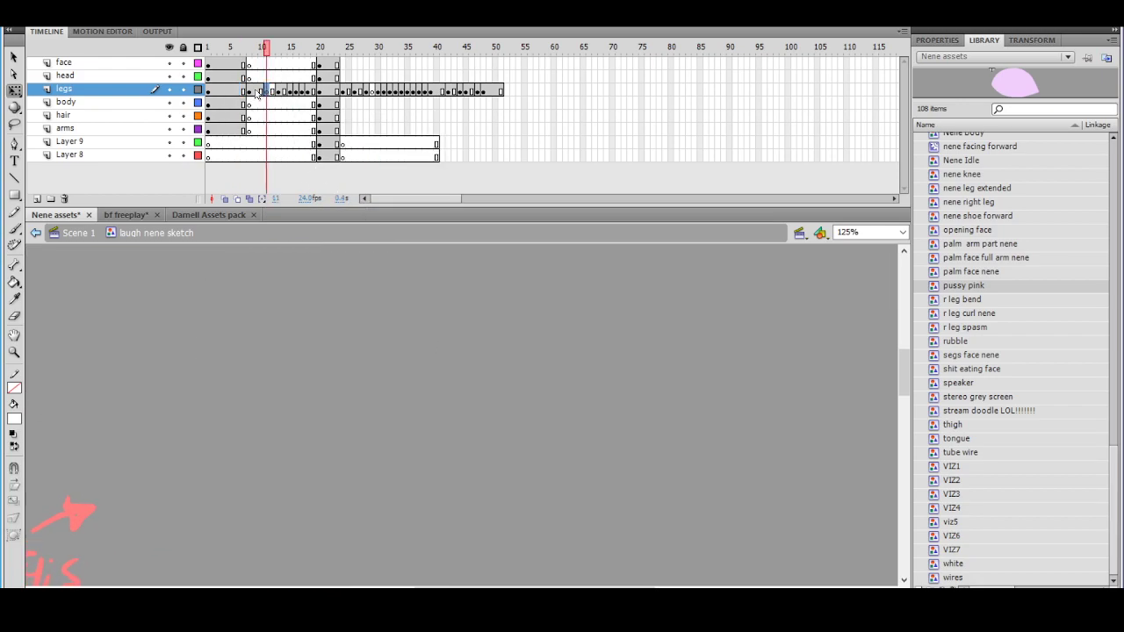
right_click(260, 91)
click(307, 191)
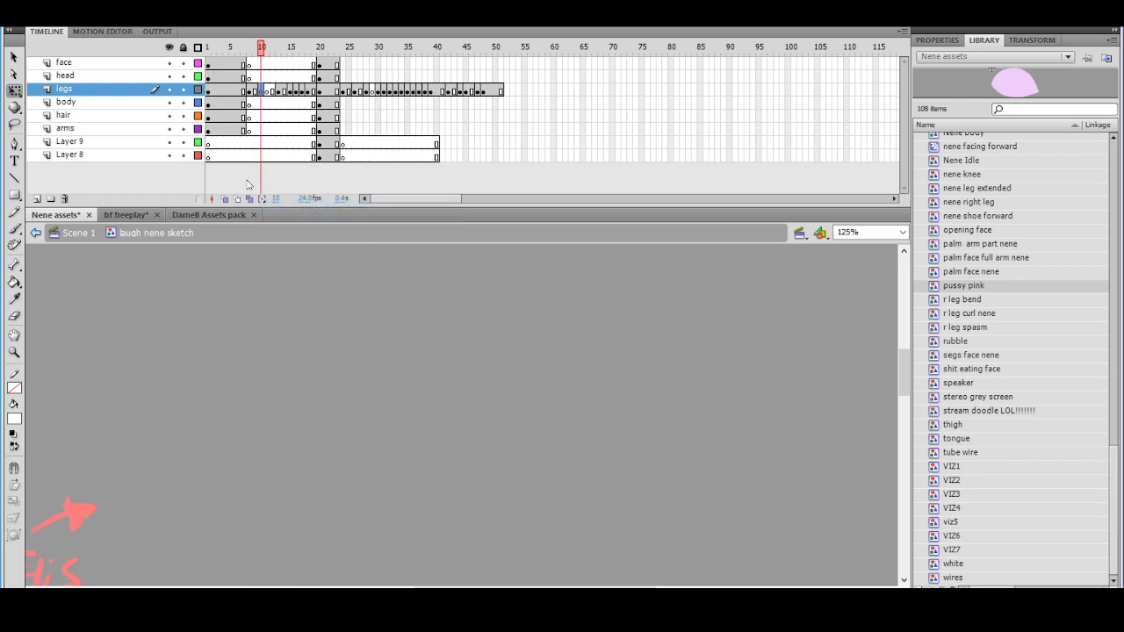
Copy the bent leg with its shoe from frame 7 of the legs layer
click(242, 91)
right_click(209, 457)
click(244, 177)
click(261, 91)
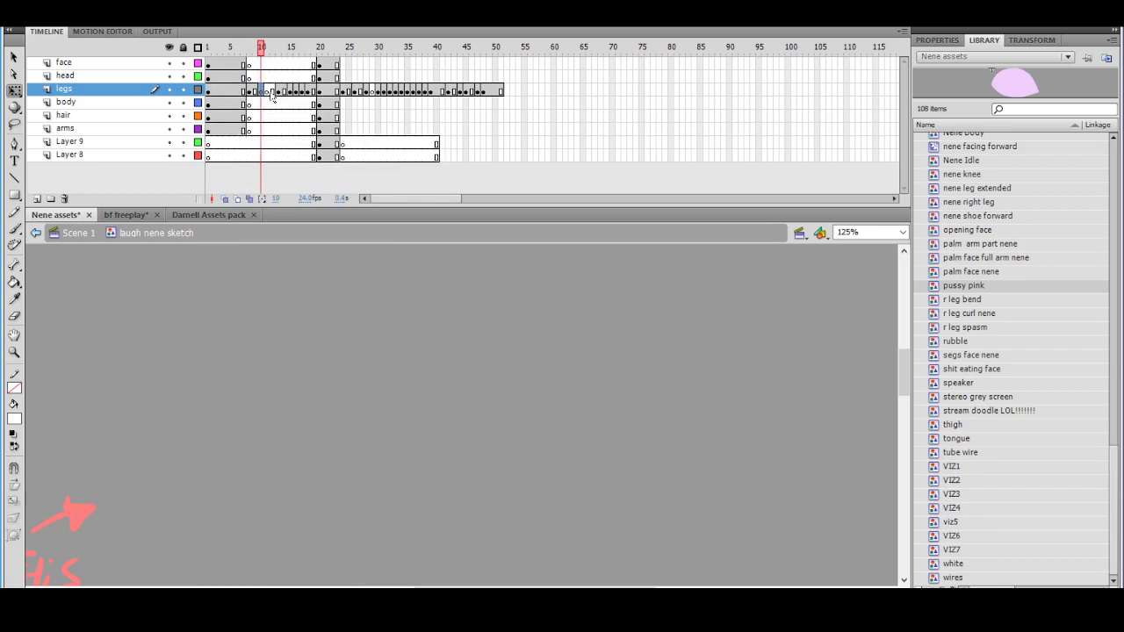
Turn on onion skinning and insert a blank keyframe on frame 9 of the legs layer
click(225, 198)
right_click(254, 91)
click(322, 209)
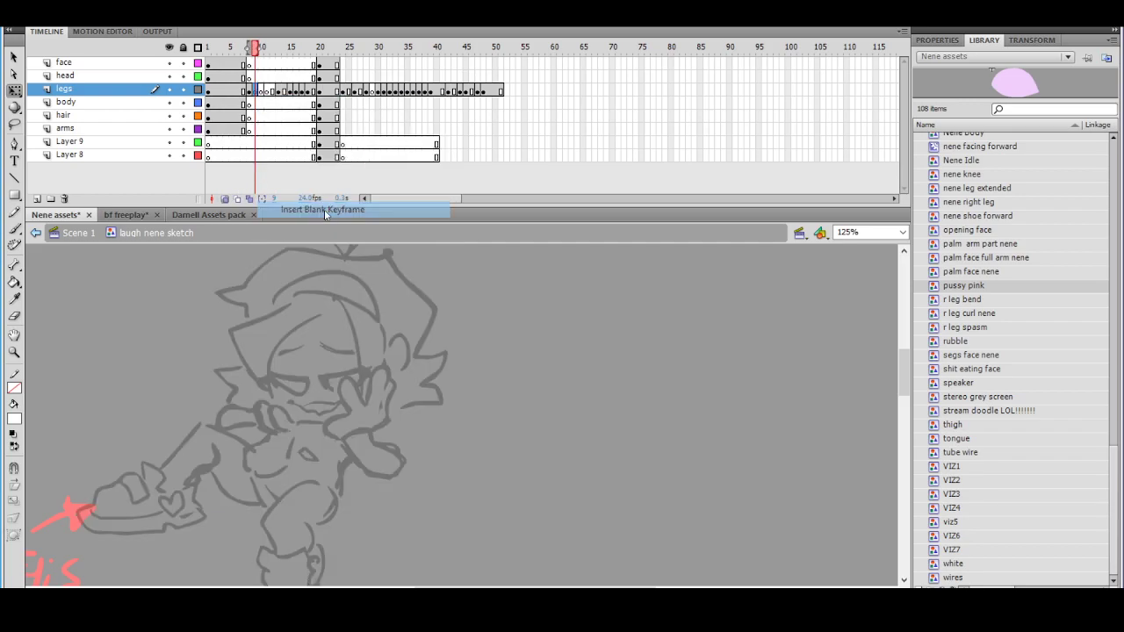
Paste the copied leg in place on frame 9 and break it apart into editable shapes
right_click(495, 343)
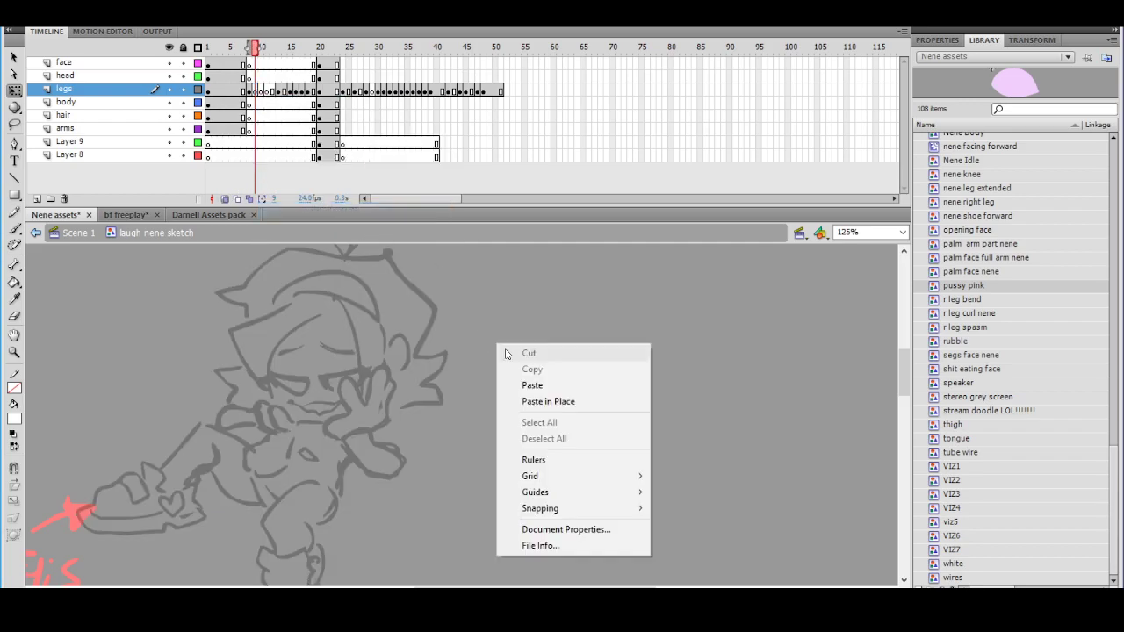
click(571, 401)
scroll(264, 422, left, 2)
right_click(326, 456)
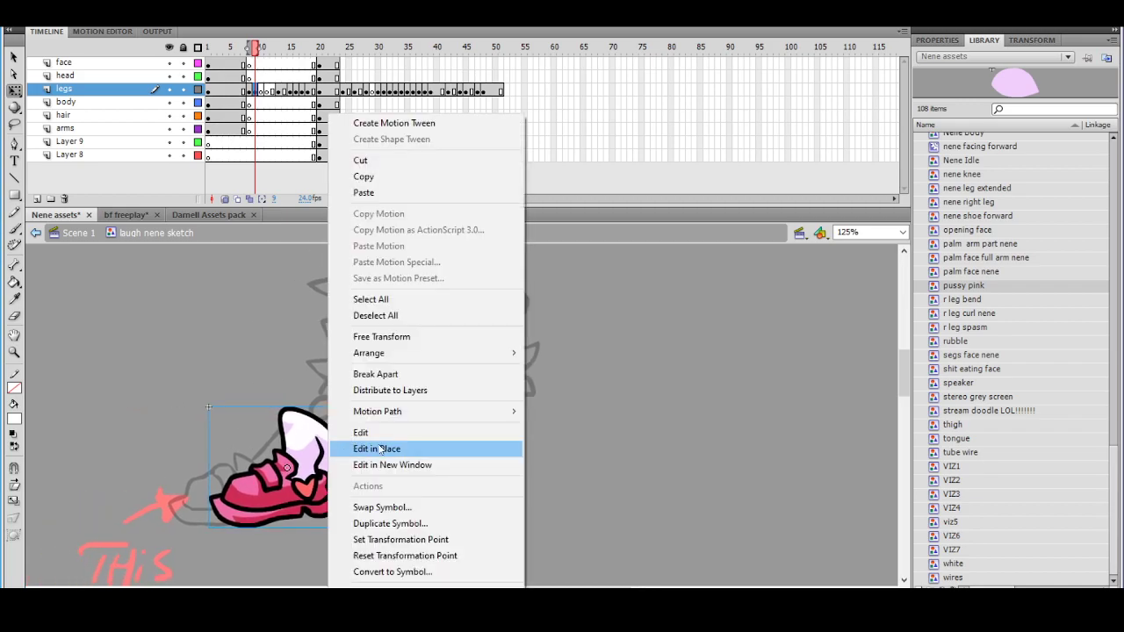
click(418, 375)
click(406, 441)
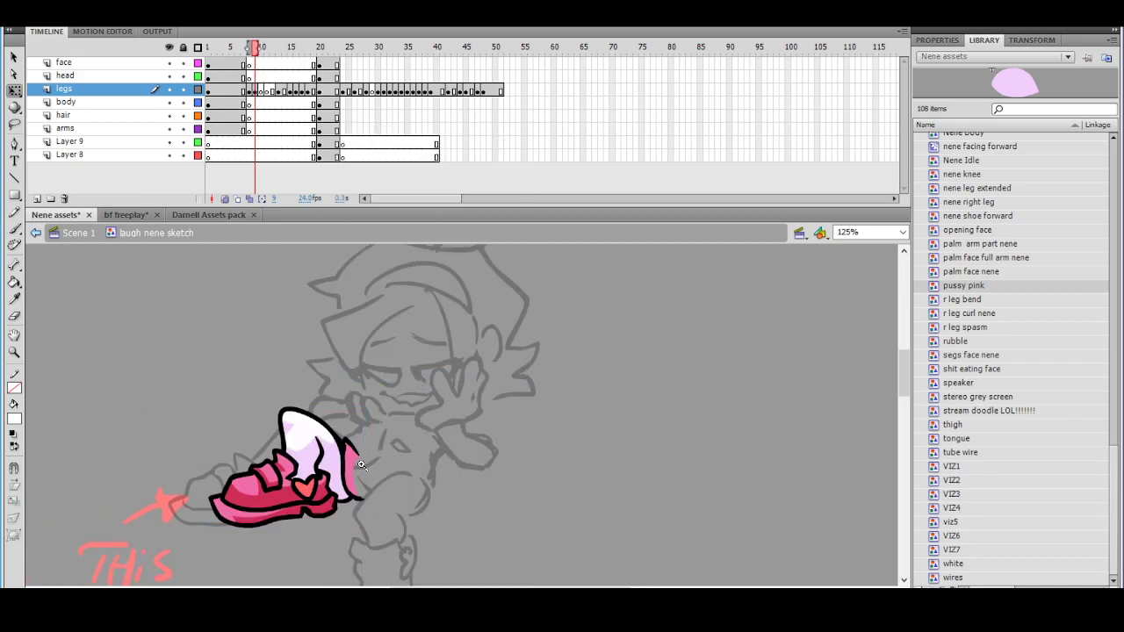
Delete the pink fragment beside the leg and the leg's white and lilac fills, keeping the shoe
click(359, 464)
click(437, 406)
key(Delete)
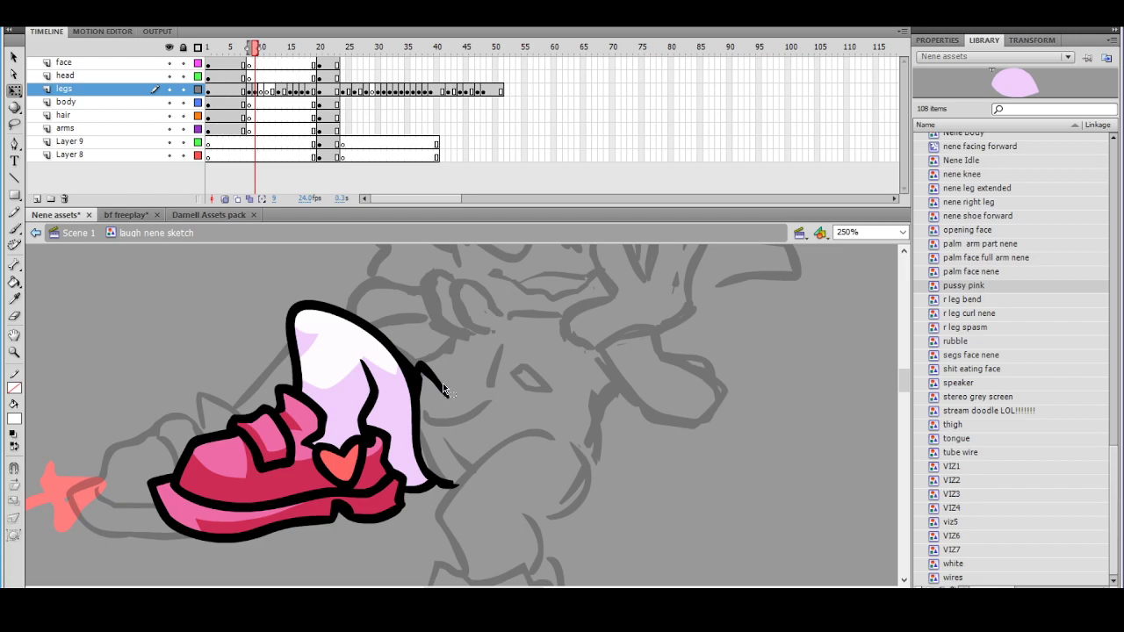
click(322, 359)
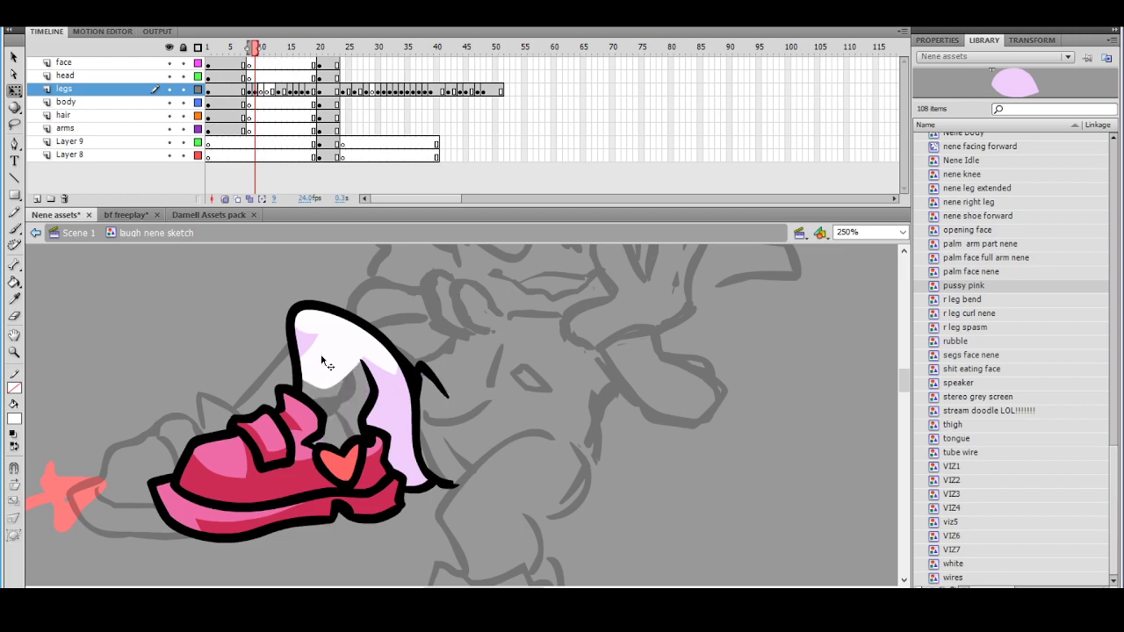
key(Delete)
click(370, 428)
key(Delete)
click(296, 386)
key(Delete)
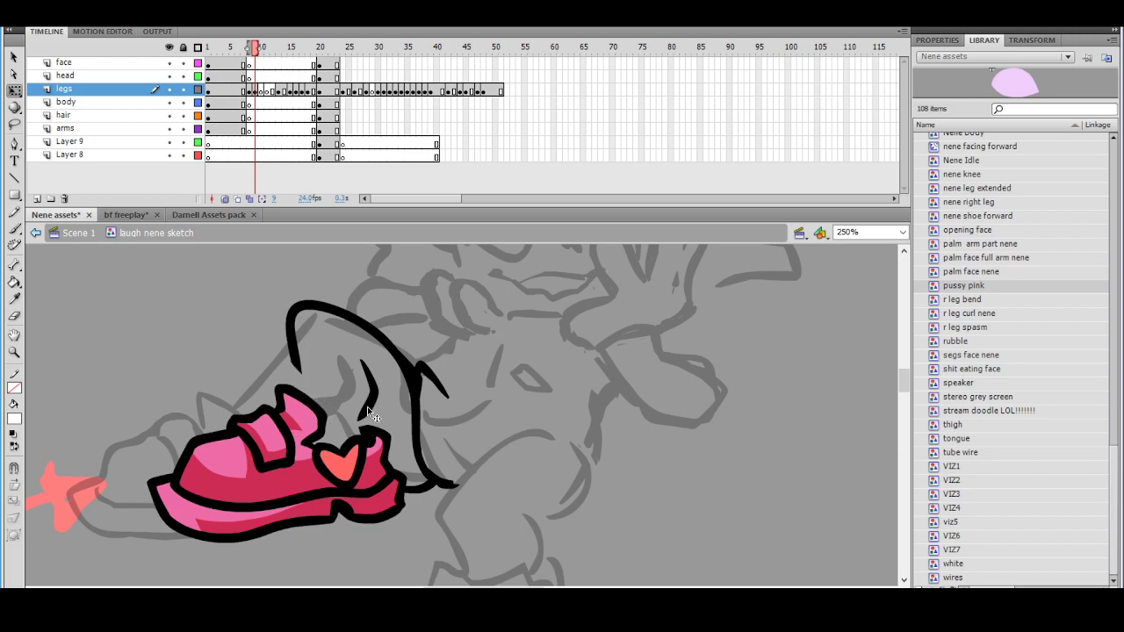
Delete the leg's inner crease and black outline on frame 9, leaving only the outlined shoe
click(368, 406)
key(Delete)
click(373, 328)
key(Delete)
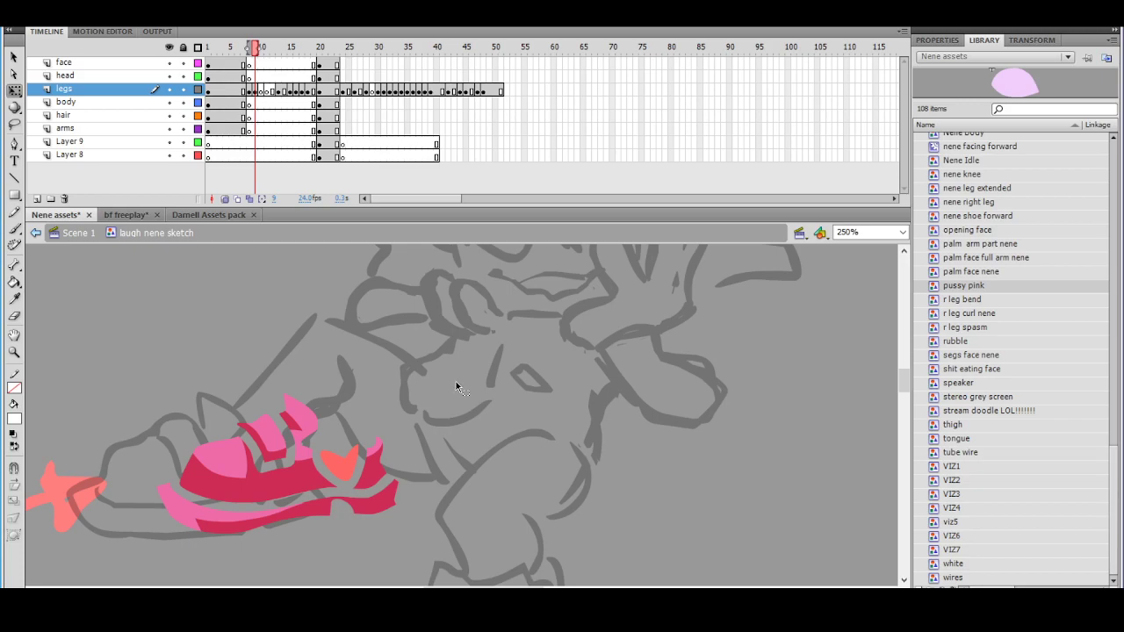
key(ctrl+z)
click(406, 495)
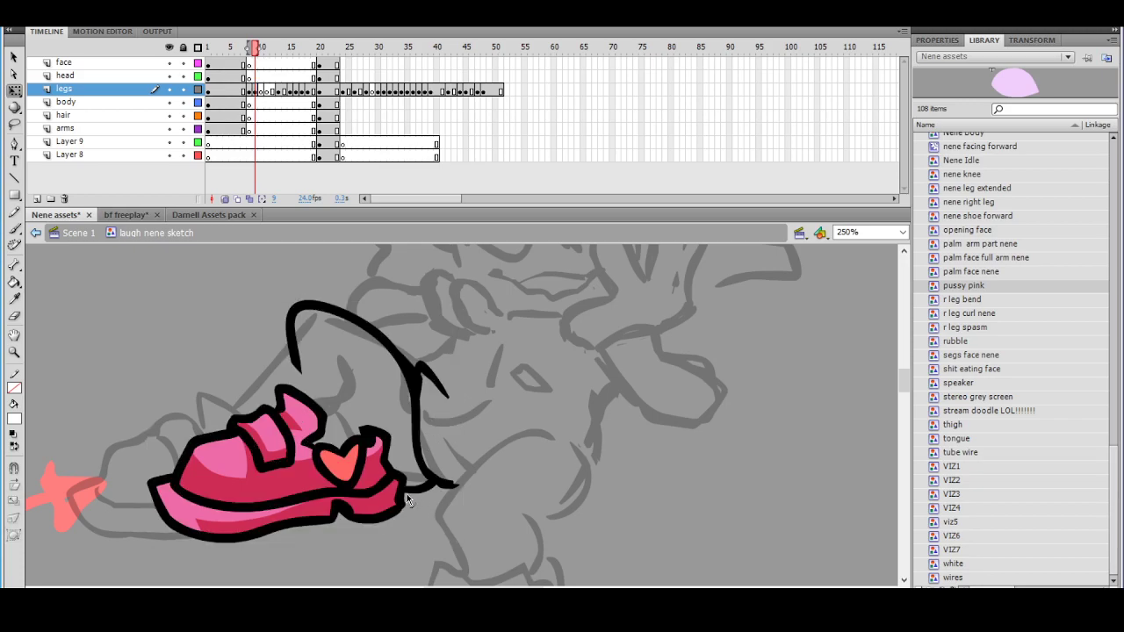
click(433, 482)
key(Delete)
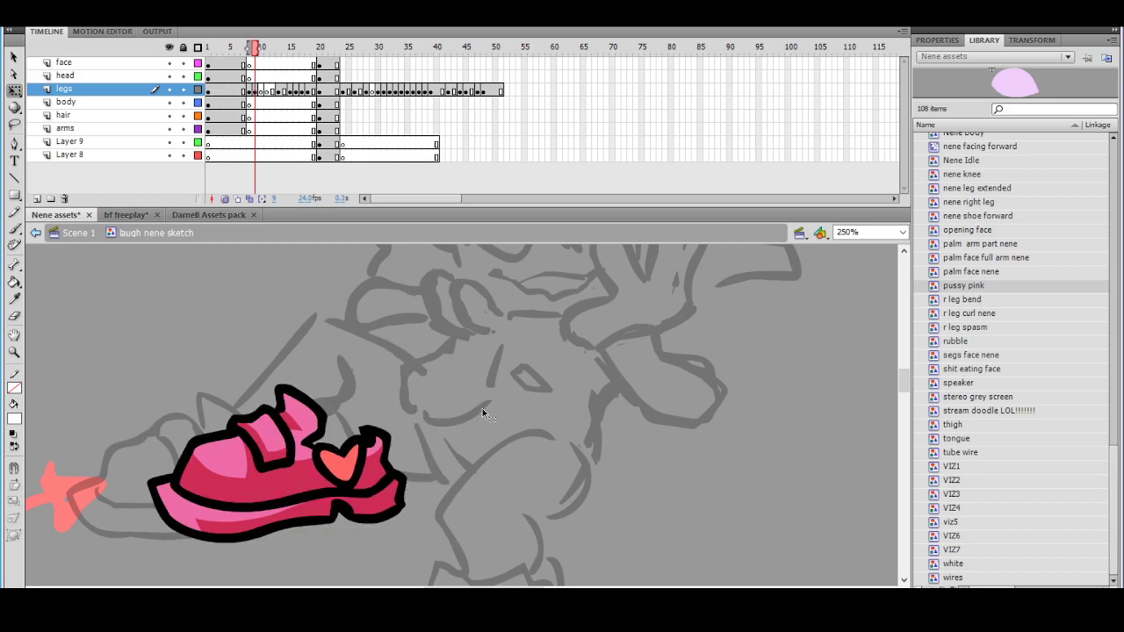
Select the whole shoe and nudge it left until it lines up with the sketched shoe
key(ctrl+minus)
drag(249, 373, 467, 532)
key(shift+Left)
key(shift+Left)
key(shift+Left)
key(shift+Left)
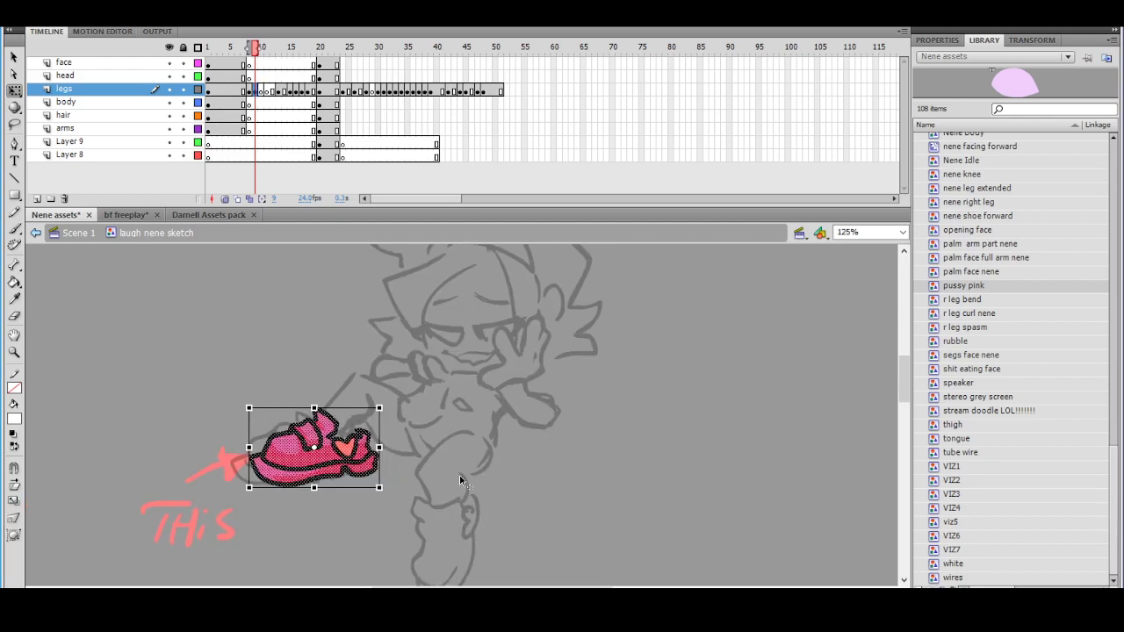
key(Right)
key(Right)
key(Right)
key(Right)
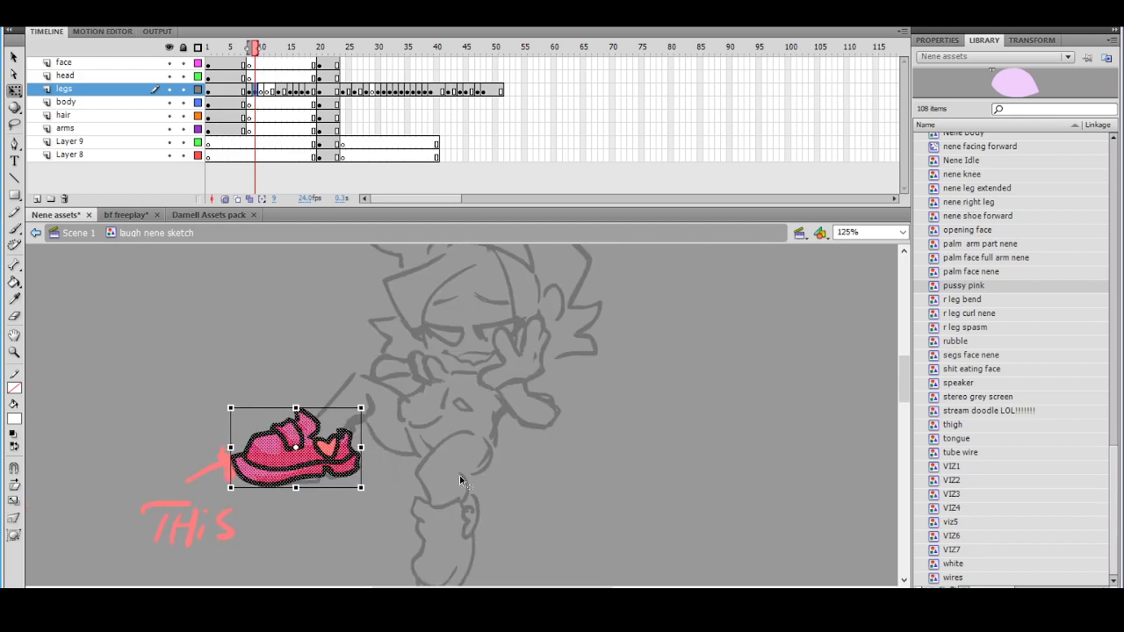
key(Right)
key(Right)
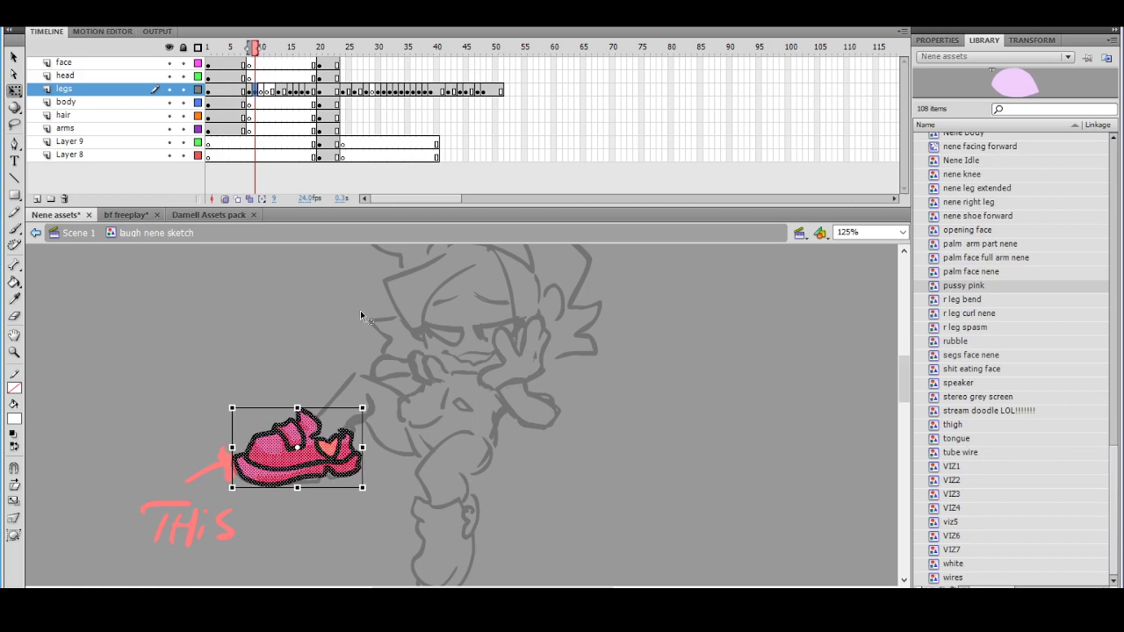
click(409, 336)
Go to frame 10 of the legs layer and extend the onion skin range back to frame 8
mouse_move(256, 51)
mouse_down()
mouse_move(241, 56)
mouse_move(249, 62)
mouse_up()
click(261, 92)
drag(254, 50, 248, 51)
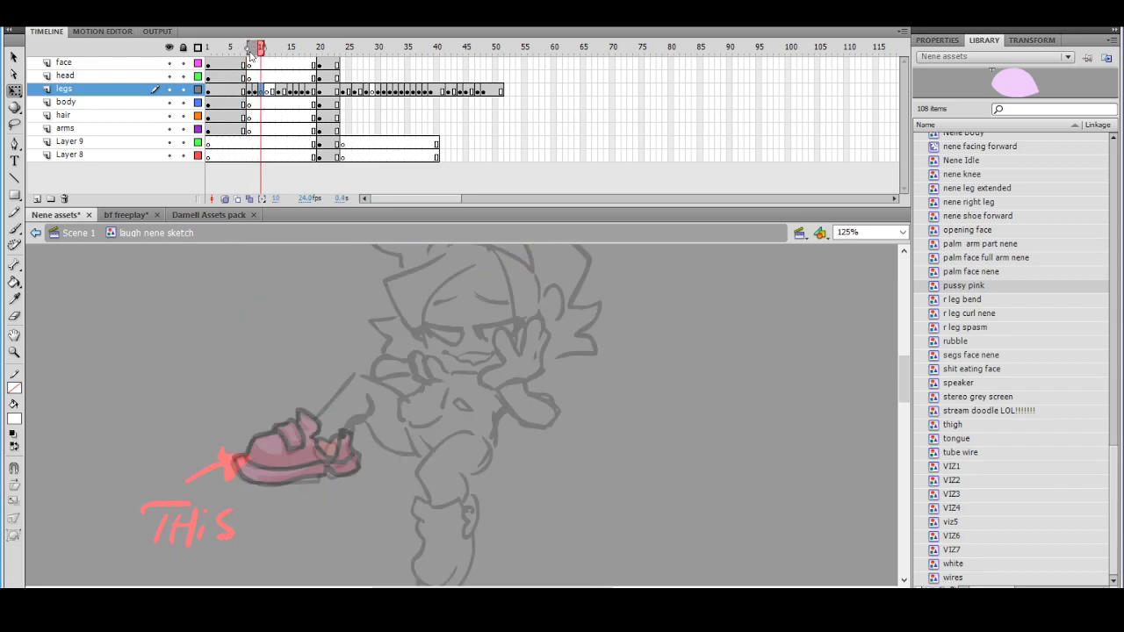
Trace the sketched shin, knee and calf on frame 10 with the Brush tool in black
drag(392, 261, 351, 252)
click(14, 418)
click(28, 444)
click(14, 228)
mouse_move(257, 401)
mouse_down()
mouse_move(278, 424)
mouse_move(264, 410)
mouse_move(309, 365)
mouse_move(362, 391)
mouse_move(302, 425)
mouse_move(328, 393)
mouse_move(293, 430)
mouse_up()
key(ctrl+z)
key(ctrl+z)
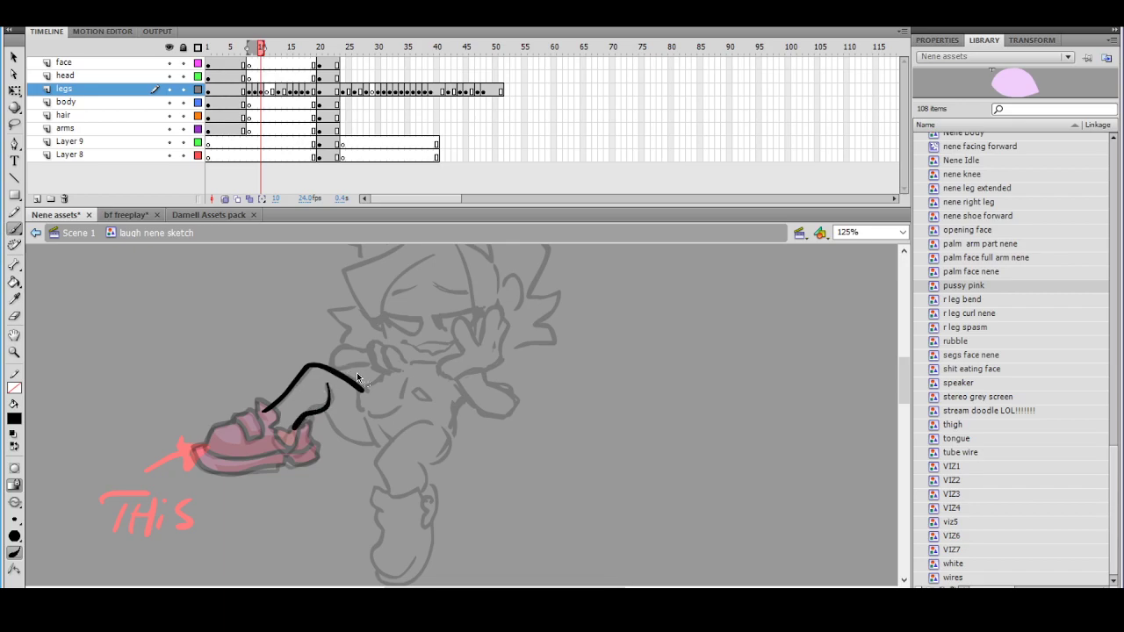
key(ctrl+equal)
key(ctrl+z)
mouse_move(462, 384)
mouse_down()
mouse_move(419, 378)
mouse_move(424, 419)
mouse_move(397, 439)
mouse_move(425, 406)
mouse_move(397, 444)
mouse_up()
Compare the leg with the earlier frames, then brush a curve inside the shoe to close the ankle on frame 10
key(ctrl+minus)
key(comma)
key(comma)
key(comma)
key(comma)
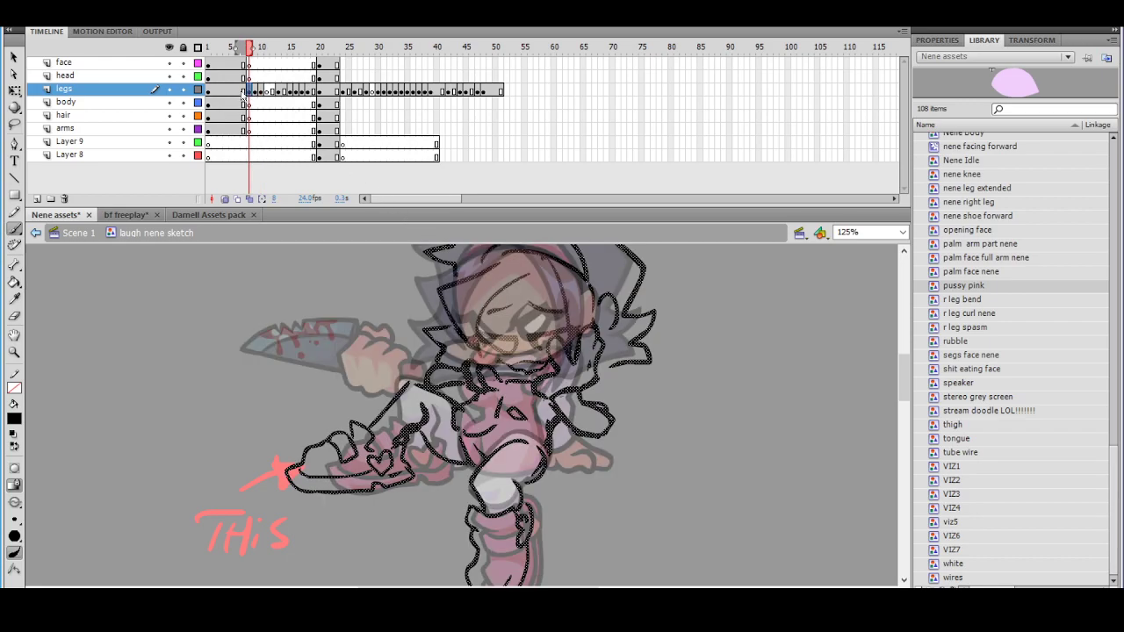
click(262, 91)
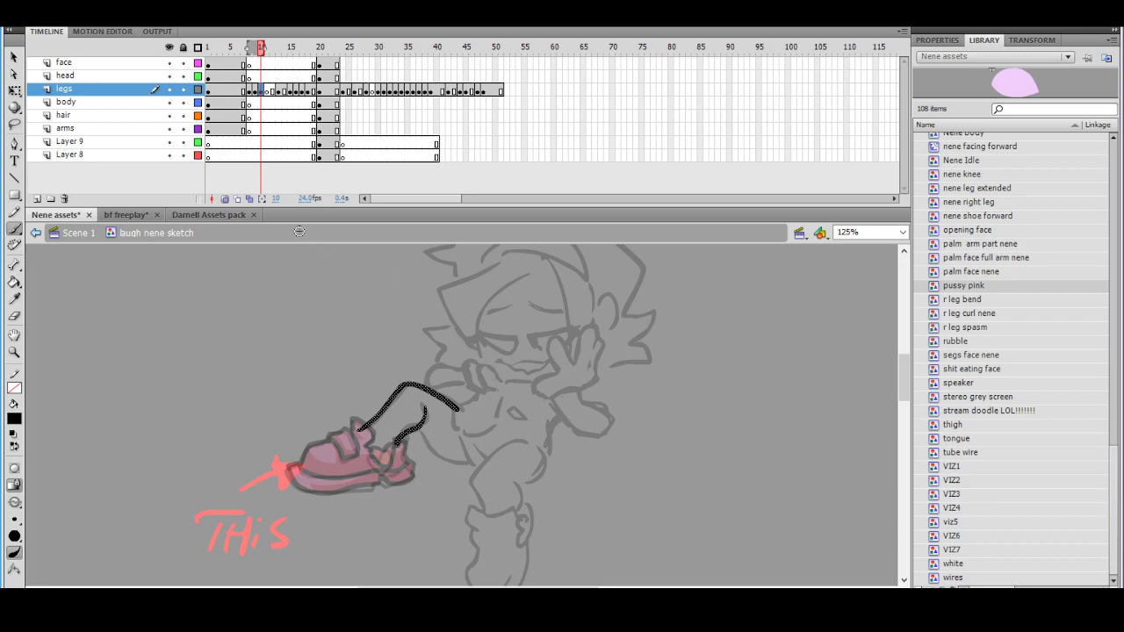
key(ctrl+equal)
key(ctrl+minus)
drag(522, 411, 496, 400)
mouse_move(334, 414)
mouse_down()
mouse_move(330, 427)
mouse_move(356, 445)
mouse_move(379, 421)
mouse_up()
key(ctrl+equal)
drag(450, 415, 418, 424)
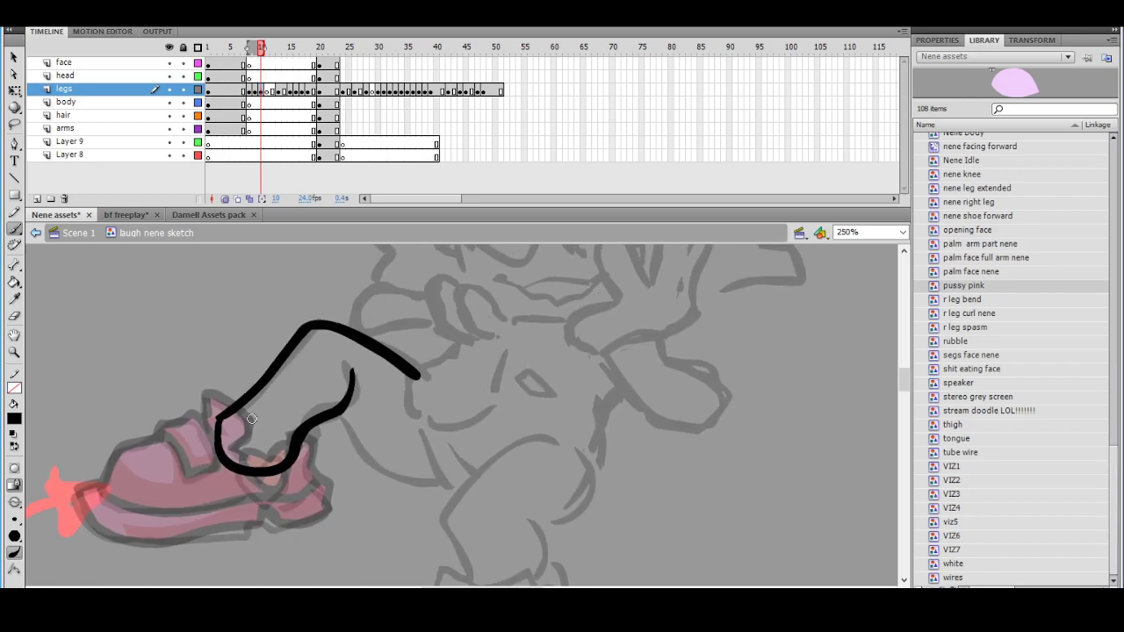
drag(411, 369, 349, 379)
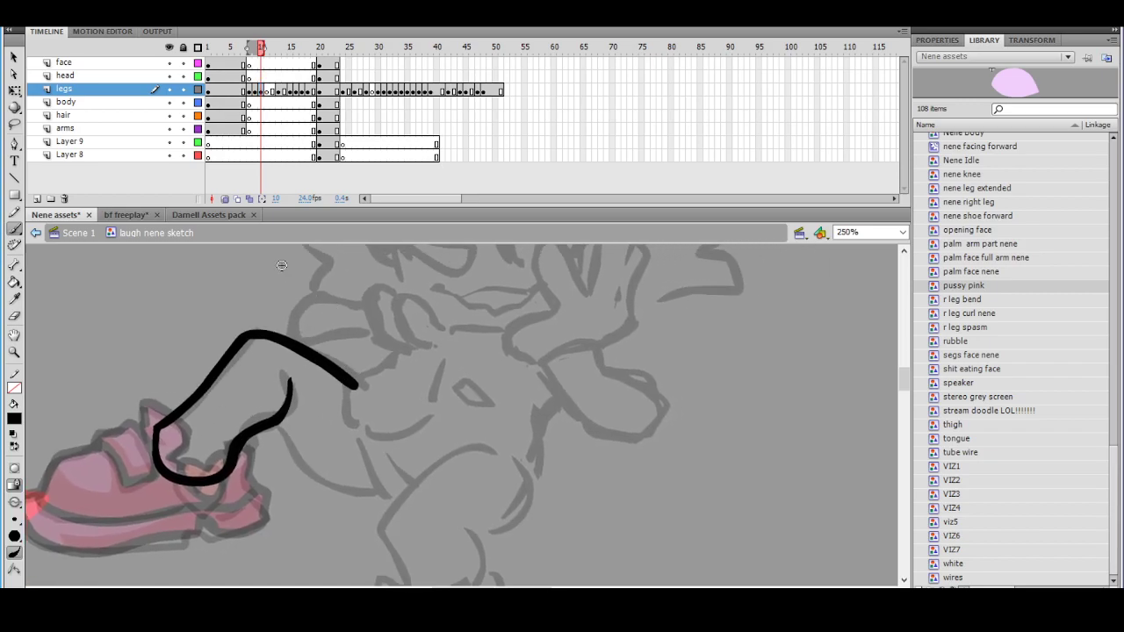
Delete the thigh part of the leg outline beyond the knee and refine the remaining line end
click(14, 56)
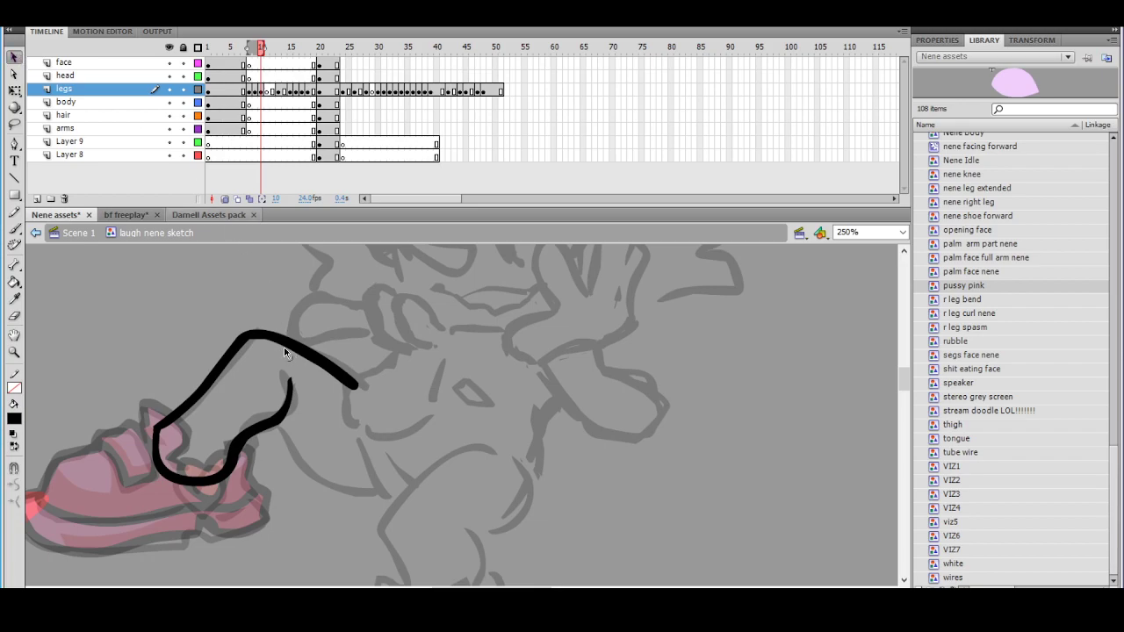
drag(314, 345, 362, 392)
key(Delete)
drag(294, 339, 297, 345)
alt+click(368, 343)
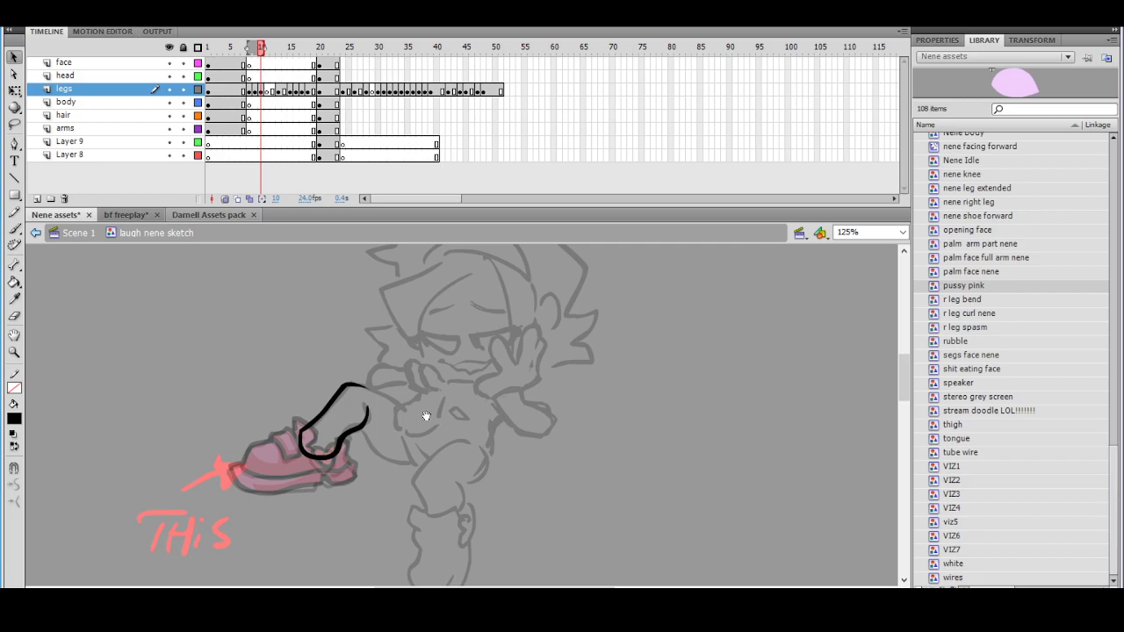
drag(422, 413, 323, 397)
Insert a blank keyframe on frame 11 of the legs layer and extend the onion skin range back to frame 7
right_click(272, 92)
click(325, 203)
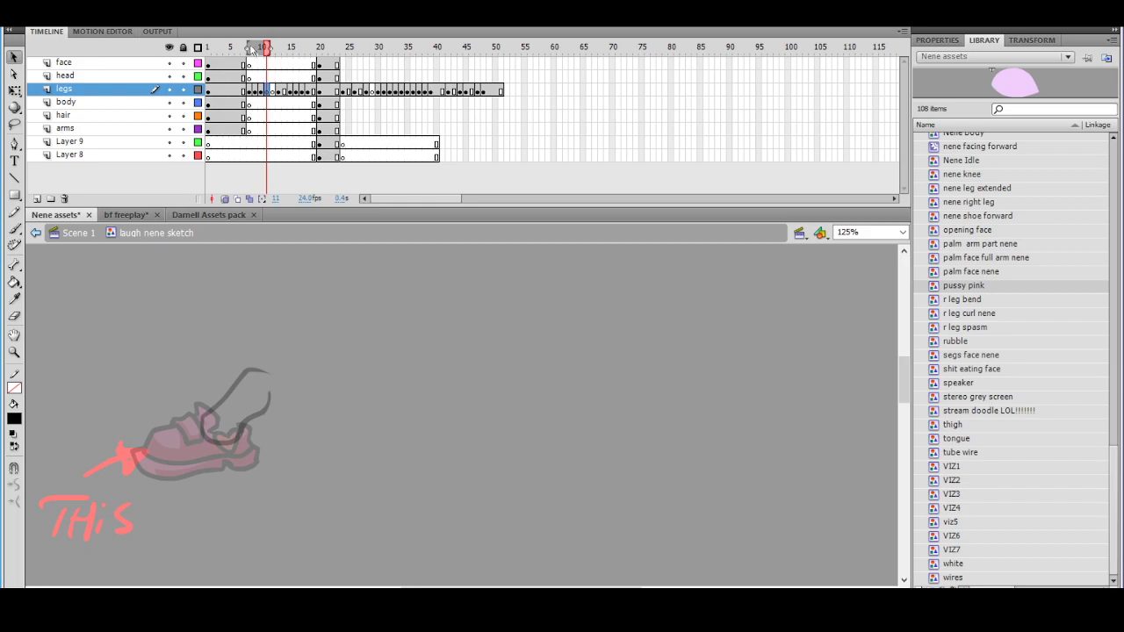
key(b)
drag(249, 372, 305, 392)
key(ctrl+z)
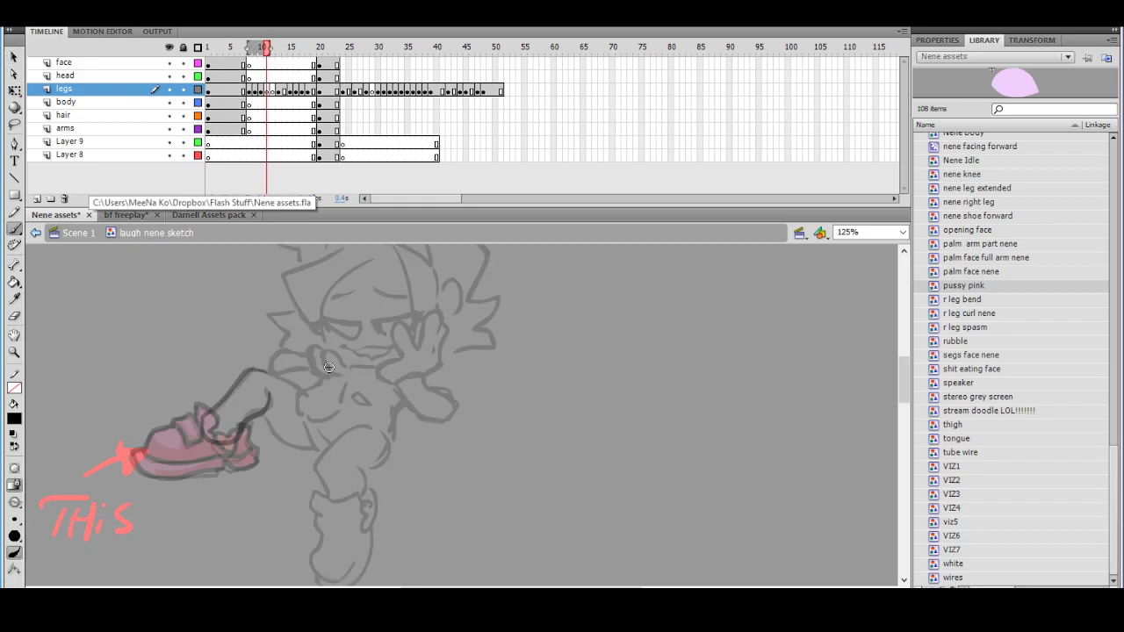
drag(246, 53, 244, 54)
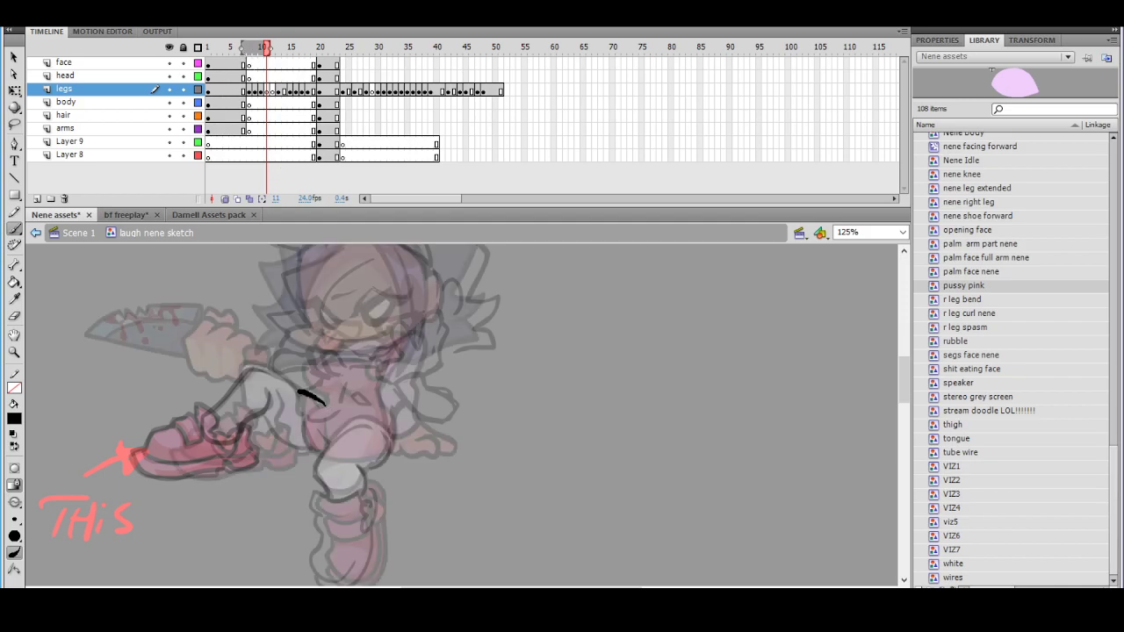
Brush the curved hem and inner fold line of the shorts at the hip in black on frame 11
drag(304, 397, 307, 440)
mouse_move(325, 427)
mouse_down()
mouse_move(313, 413)
mouse_move(324, 450)
mouse_up()
key(ctrl+z)
drag(330, 446, 330, 448)
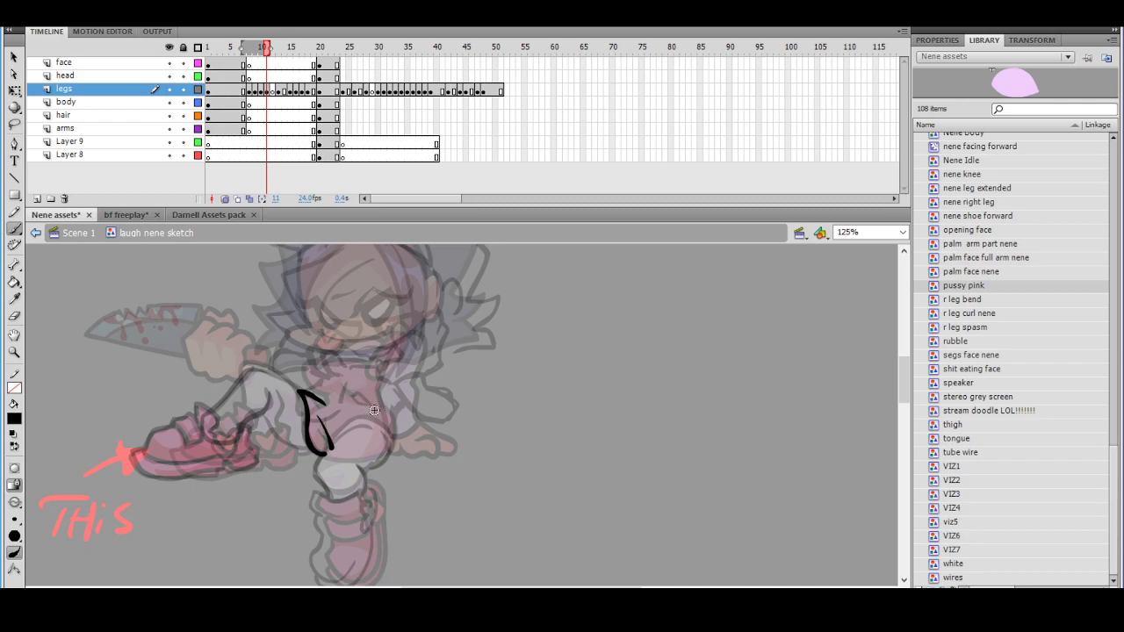
Select the upper hem stroke at the hip with the Lasso tool and smooth it
ctrl+click(367, 418)
drag(404, 401, 380, 406)
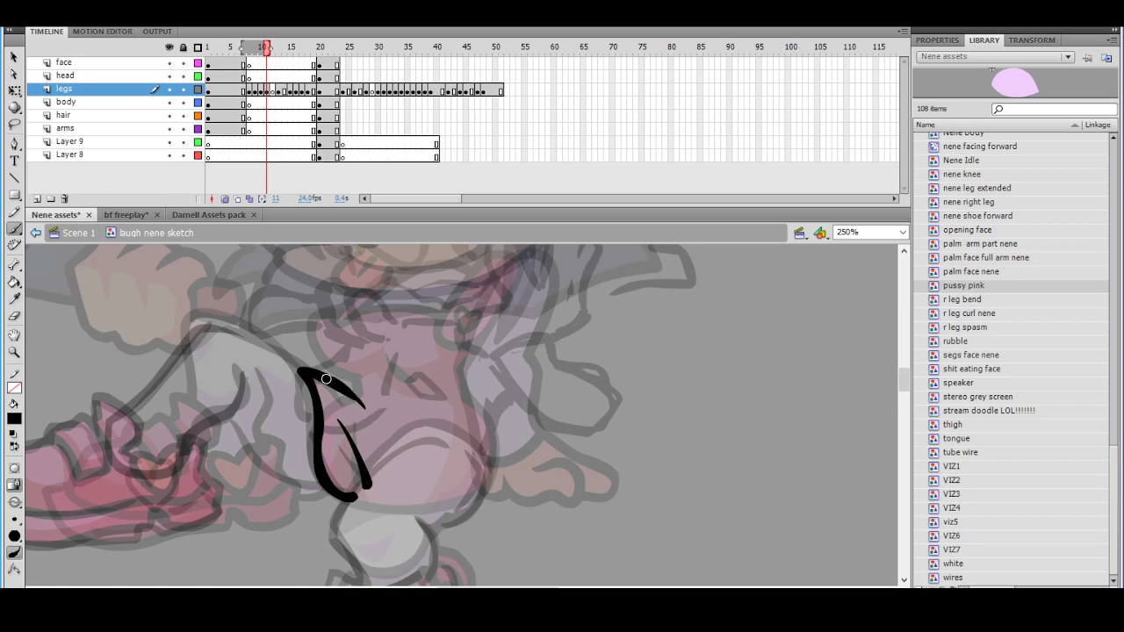
key(l)
mouse_move(353, 384)
mouse_down()
mouse_move(323, 357)
mouse_move(307, 391)
mouse_up()
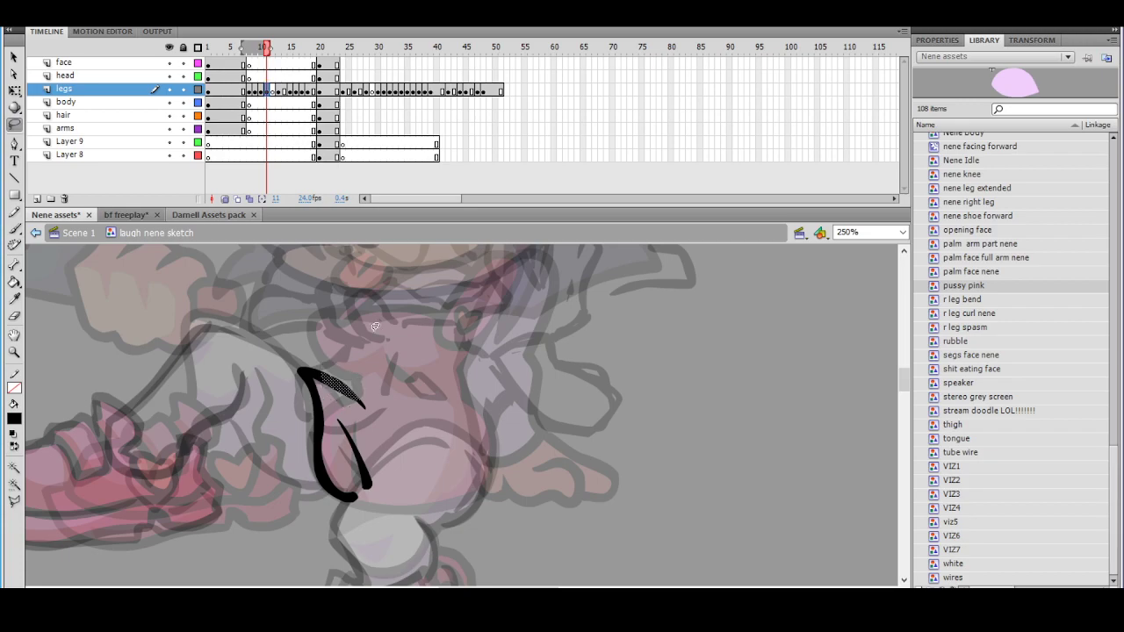
click(14, 57)
click(13, 489)
click(392, 364)
ctrl+alt+click(426, 393)
ctrl+click(465, 416)
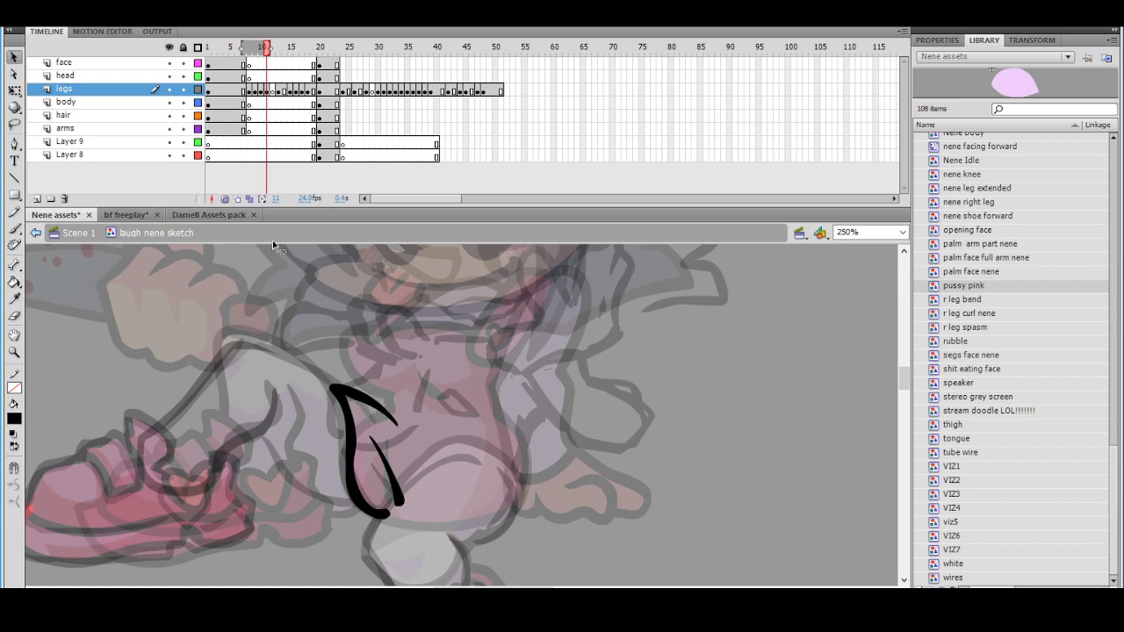
Shorten the onion skin range to start at frame 8, and brush the top and underside of the thigh over the sketch
key(ctrl+minus)
drag(460, 408, 359, 409)
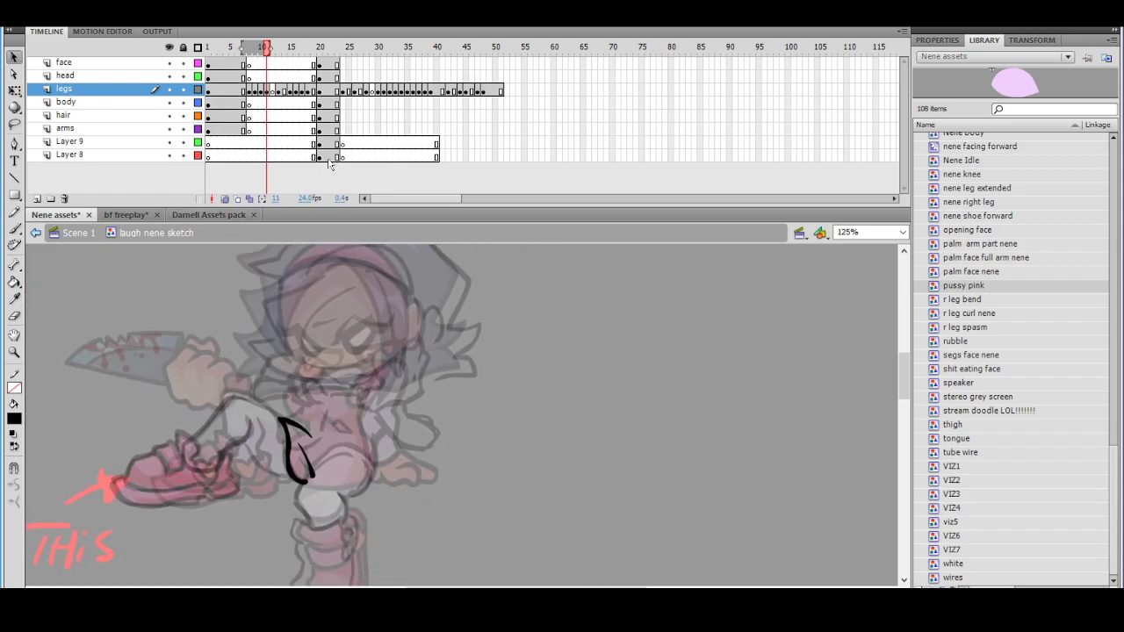
drag(243, 49, 249, 48)
click(14, 227)
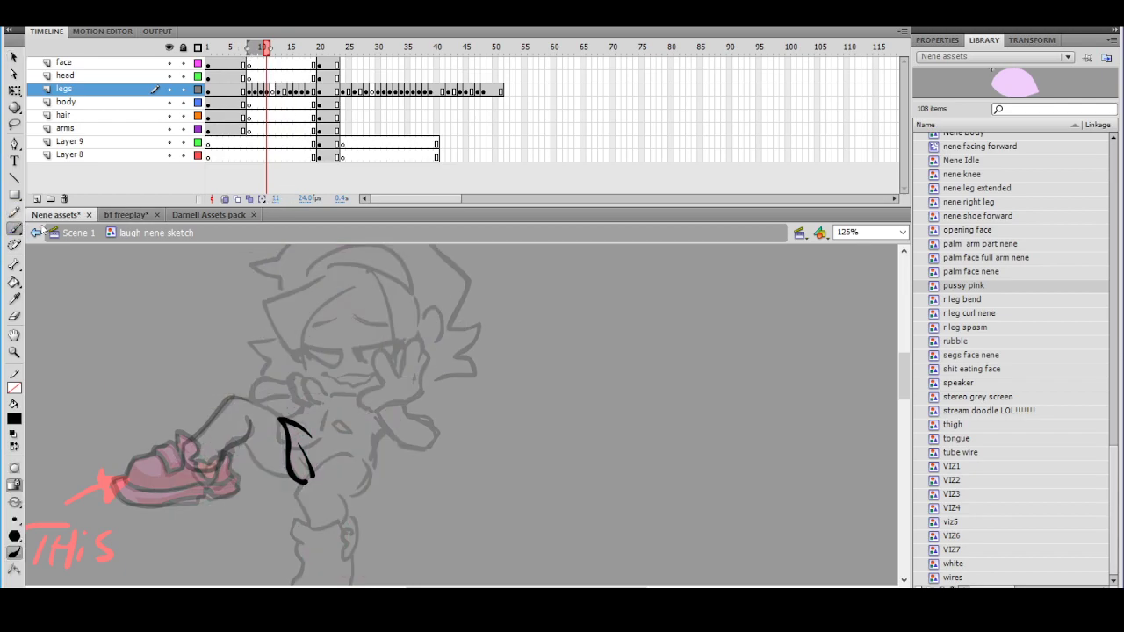
mouse_move(228, 400)
mouse_down()
mouse_move(310, 436)
mouse_move(243, 438)
mouse_move(254, 463)
mouse_up()
mouse_move(231, 425)
mouse_down()
mouse_move(255, 464)
mouse_move(288, 484)
mouse_up()
key(ctrl+z)
mouse_move(231, 426)
mouse_down()
mouse_move(262, 467)
mouse_move(290, 479)
mouse_up()
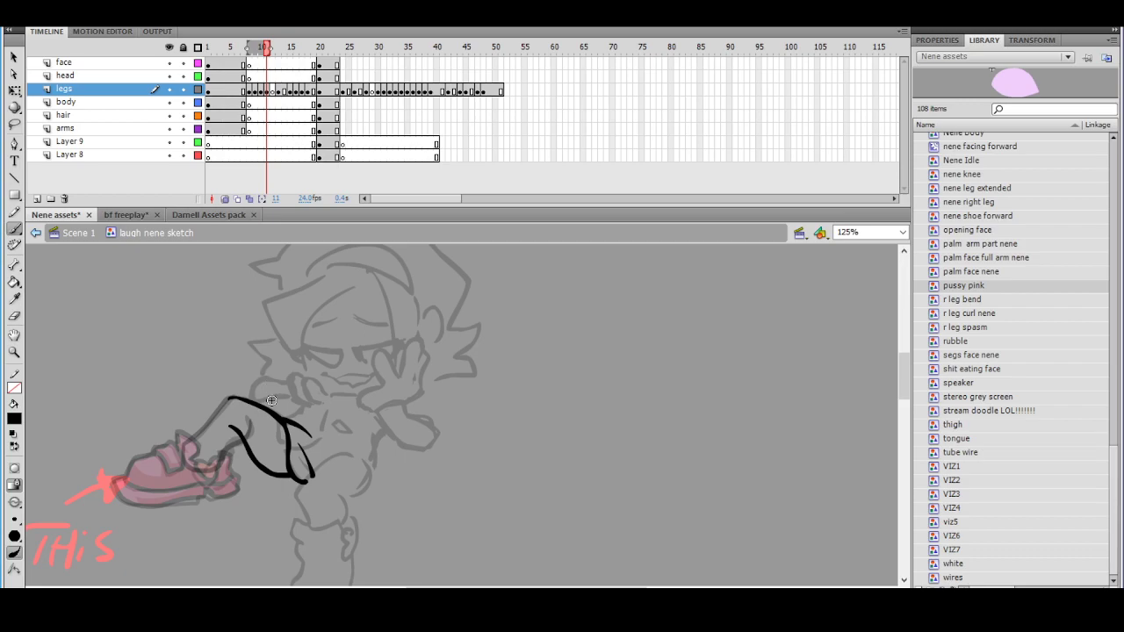
Lasso the lower part of the thigh's underside line near the hem and smooth it
key(ctrl+=)
key(l)
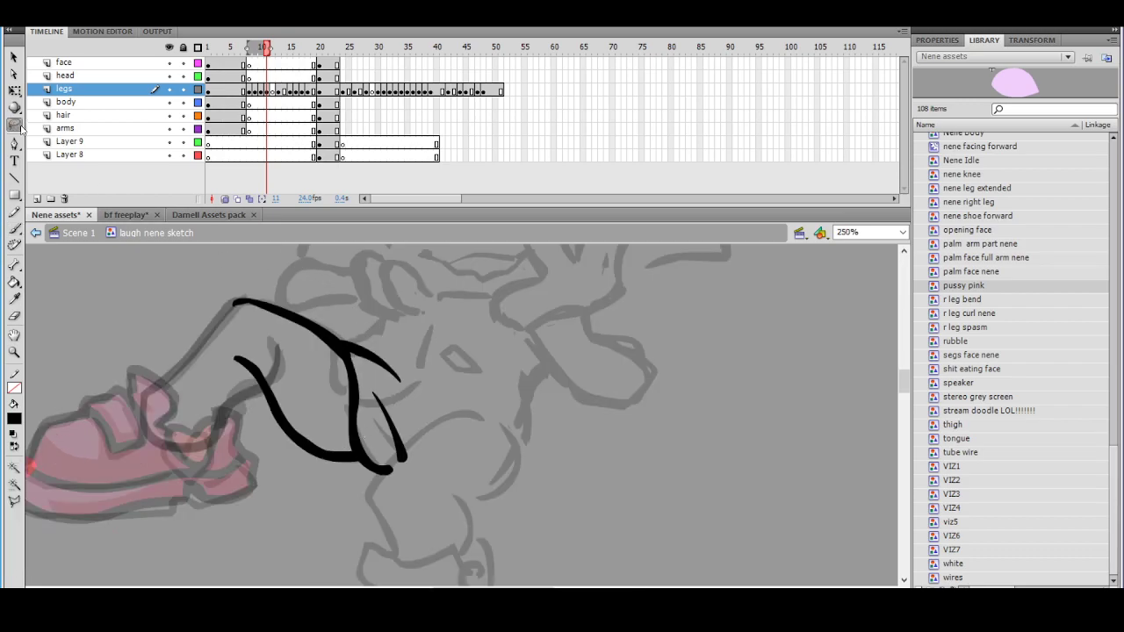
drag(314, 420, 307, 427)
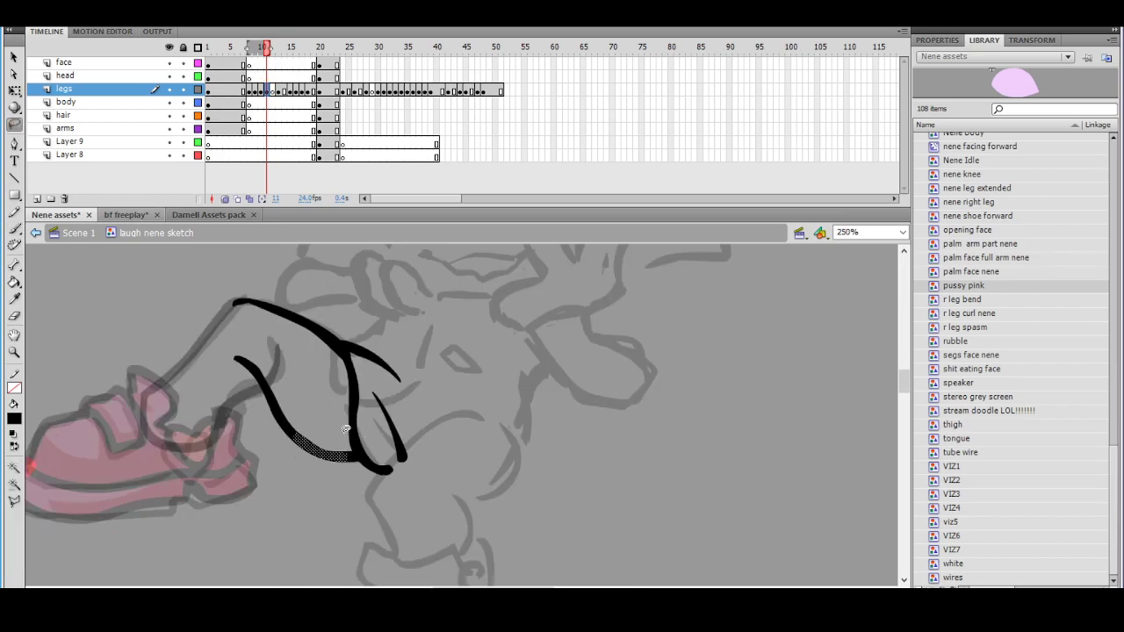
click(14, 57)
click(14, 484)
click(196, 317)
key(ctrl+minus)
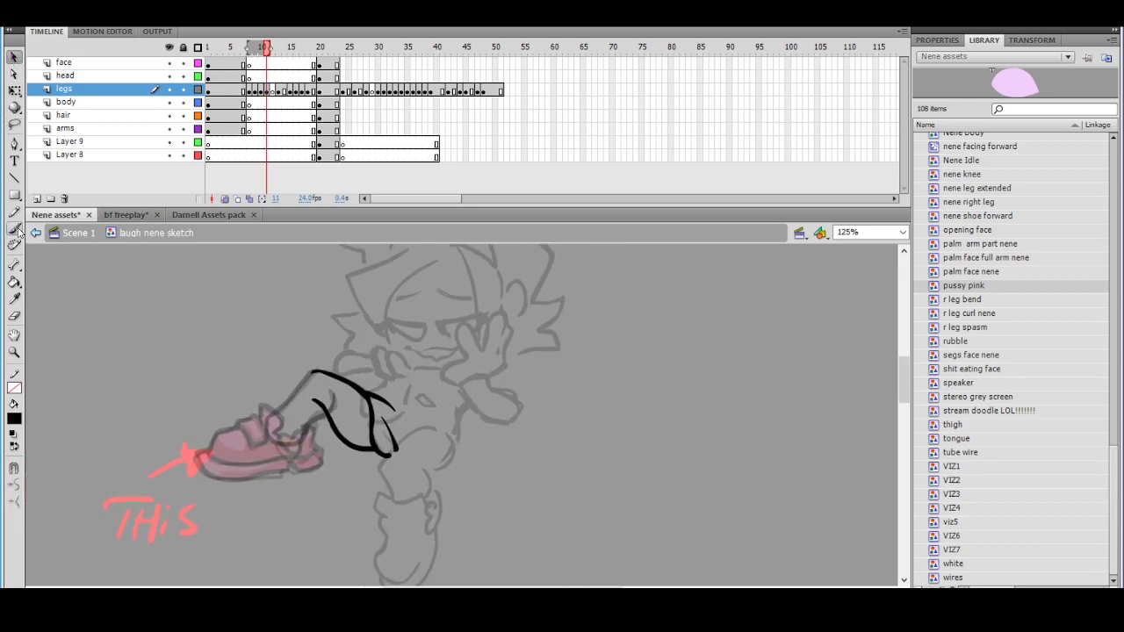
Brush a rounded curve at the knee to join the thigh's top and underside lines
click(14, 229)
ctrl+click(363, 399)
ctrl+shift+click(416, 389)
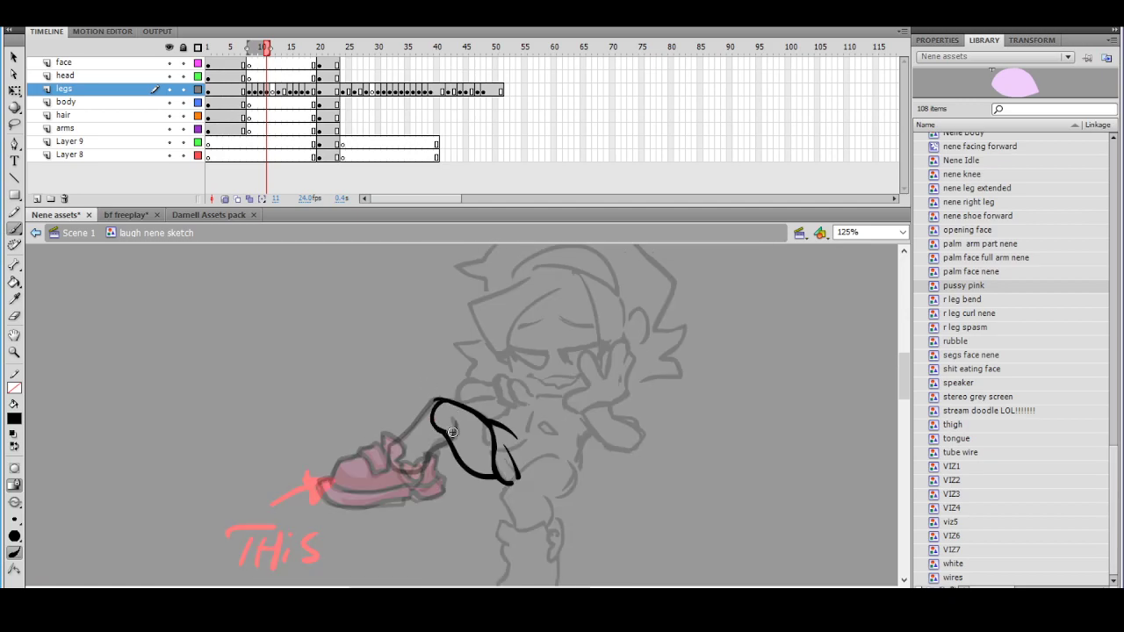
Erase the overshooting line end at the top of the knee and tidy the inside of the knee curve
key(ctrl+equal)
drag(447, 397, 376, 379)
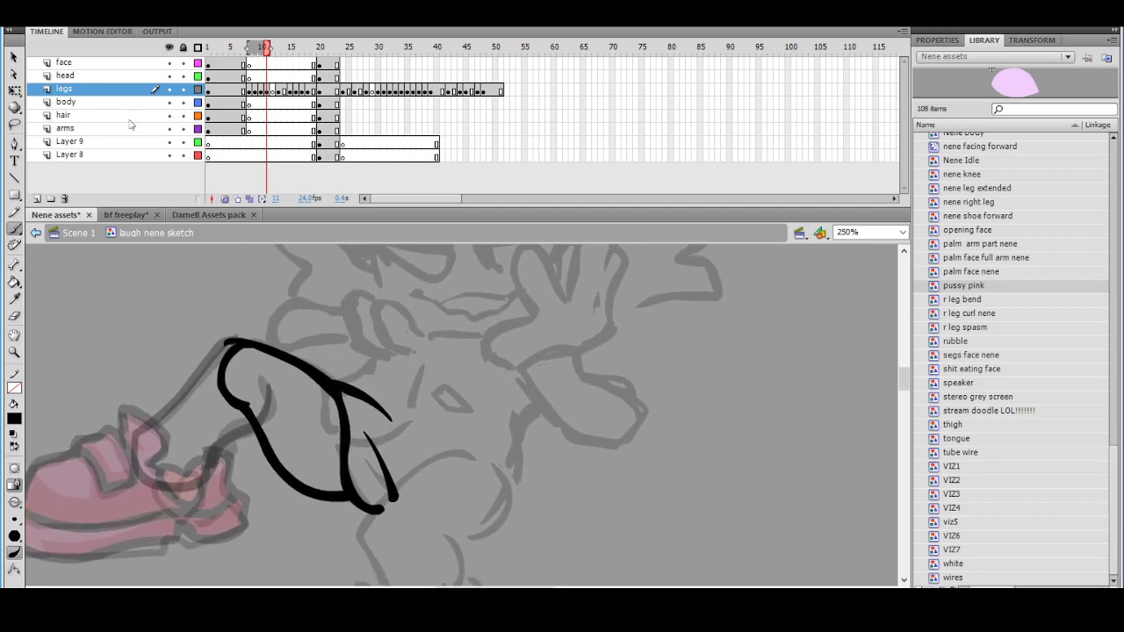
key(v)
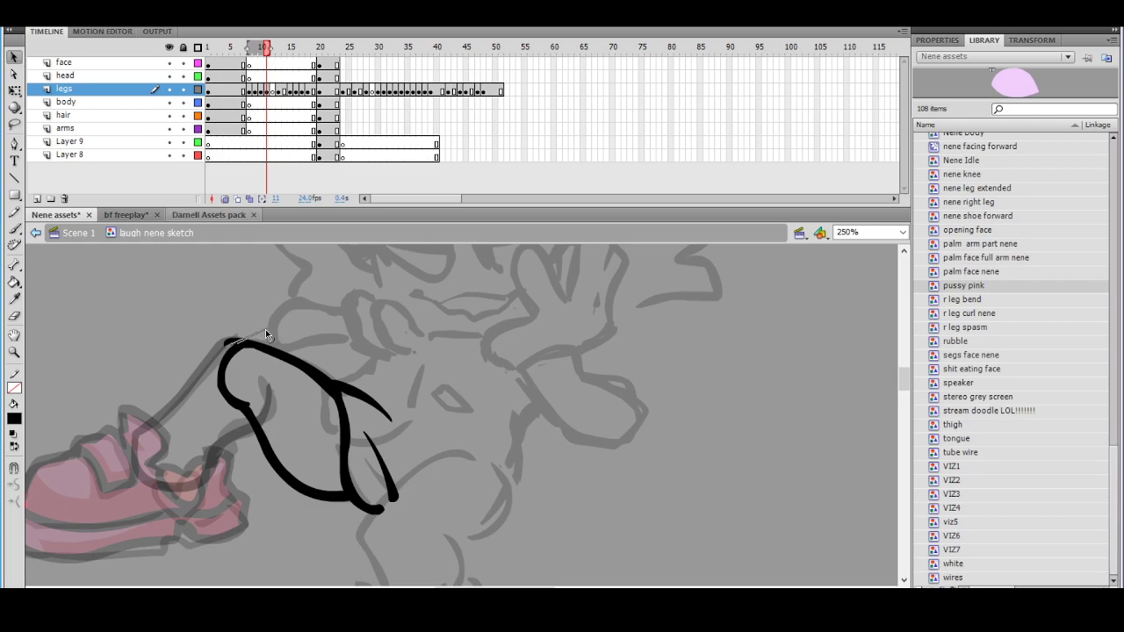
click(230, 344)
click(267, 316)
key(e)
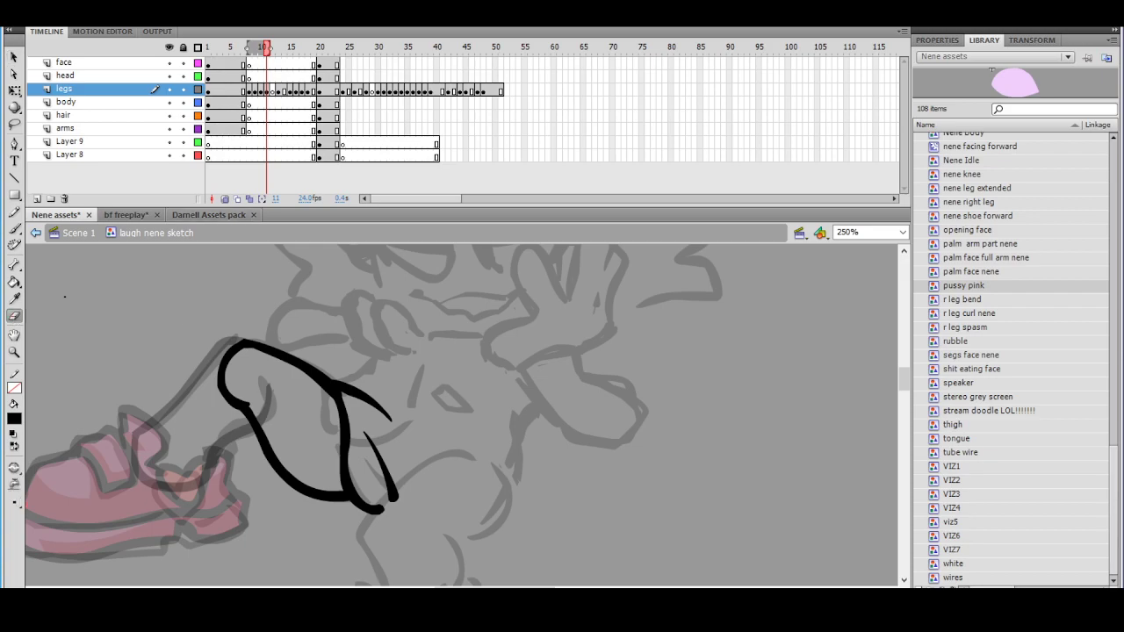
drag(248, 393, 259, 411)
alt+click(414, 417)
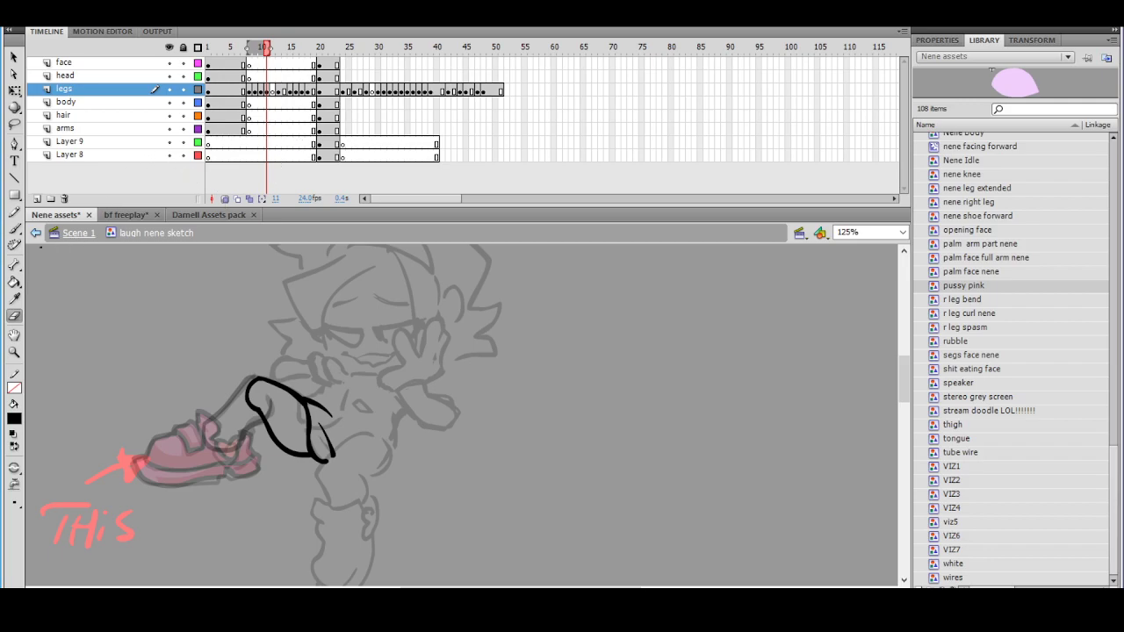
Lasso the inner fold line of the shorts and smooth it
click(14, 123)
ctrl+click(366, 432)
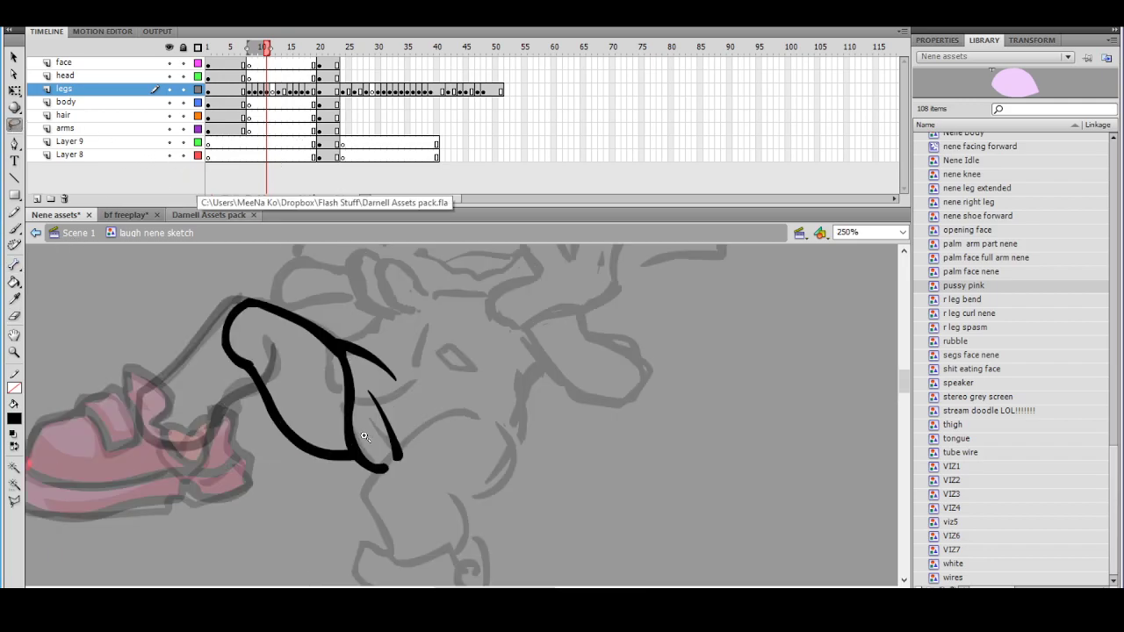
mouse_move(361, 398)
mouse_down()
mouse_move(333, 400)
mouse_move(374, 395)
mouse_up()
click(14, 57)
click(432, 331)
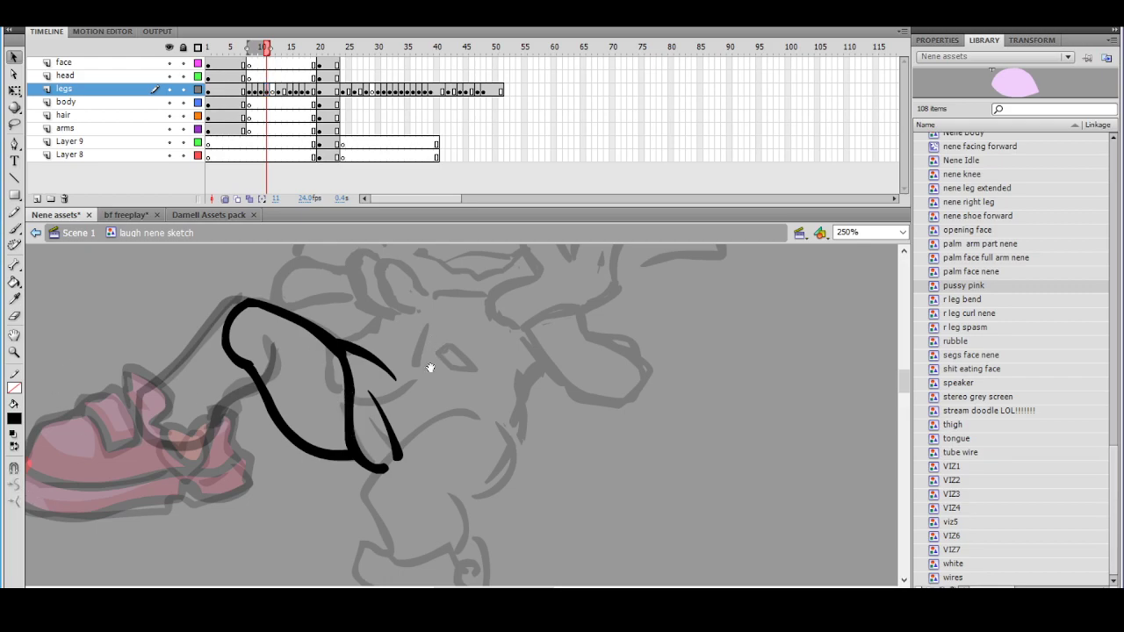
drag(430, 367, 409, 376)
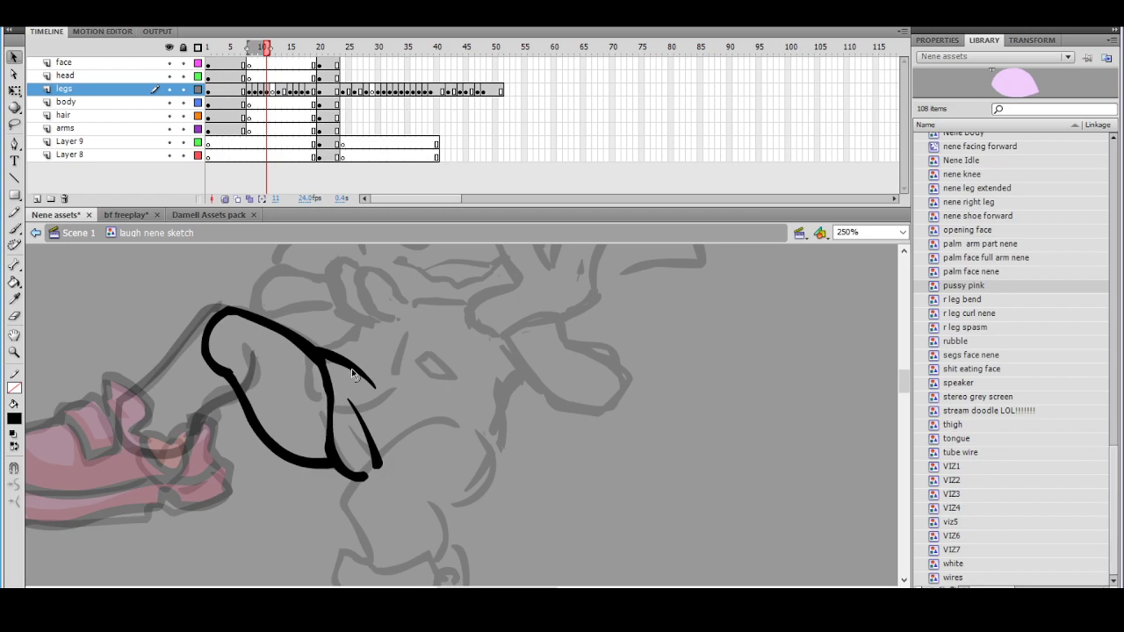
Smooth the upper hem stroke and the lower part of the hem line where the thigh meets the shorts
click(14, 124)
mouse_move(339, 369)
mouse_down()
mouse_move(319, 396)
mouse_move(334, 369)
mouse_up()
click(14, 56)
click(362, 334)
click(14, 124)
mouse_move(346, 420)
mouse_down()
mouse_move(319, 418)
mouse_move(357, 402)
mouse_up()
key(v)
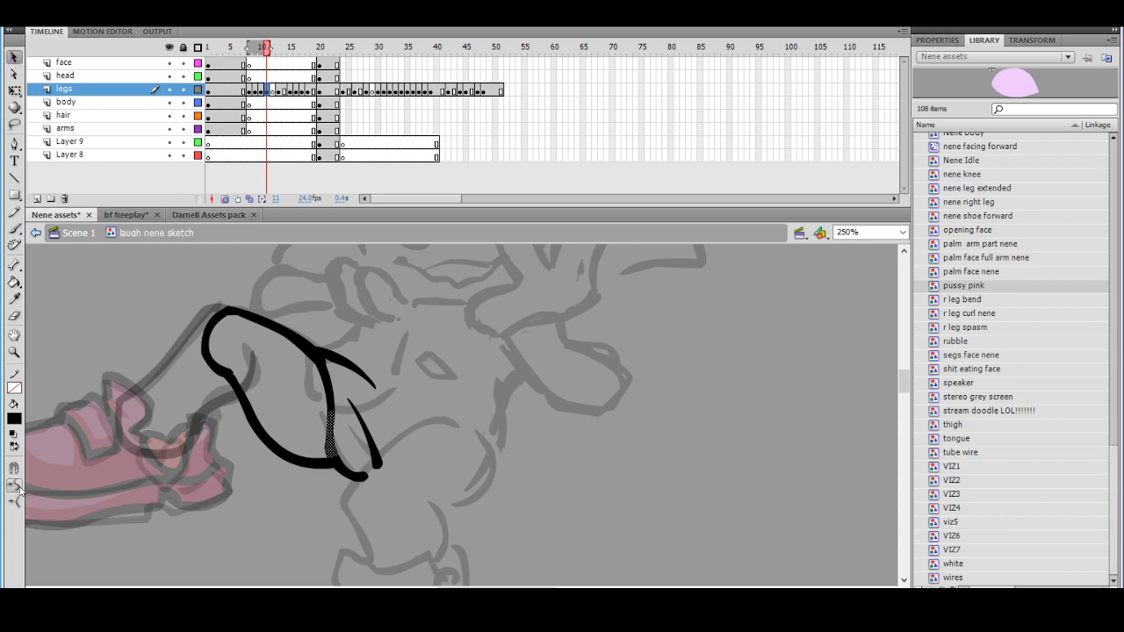
click(342, 344)
key(space)
key(ctrl+minus)
drag(482, 412, 418, 394)
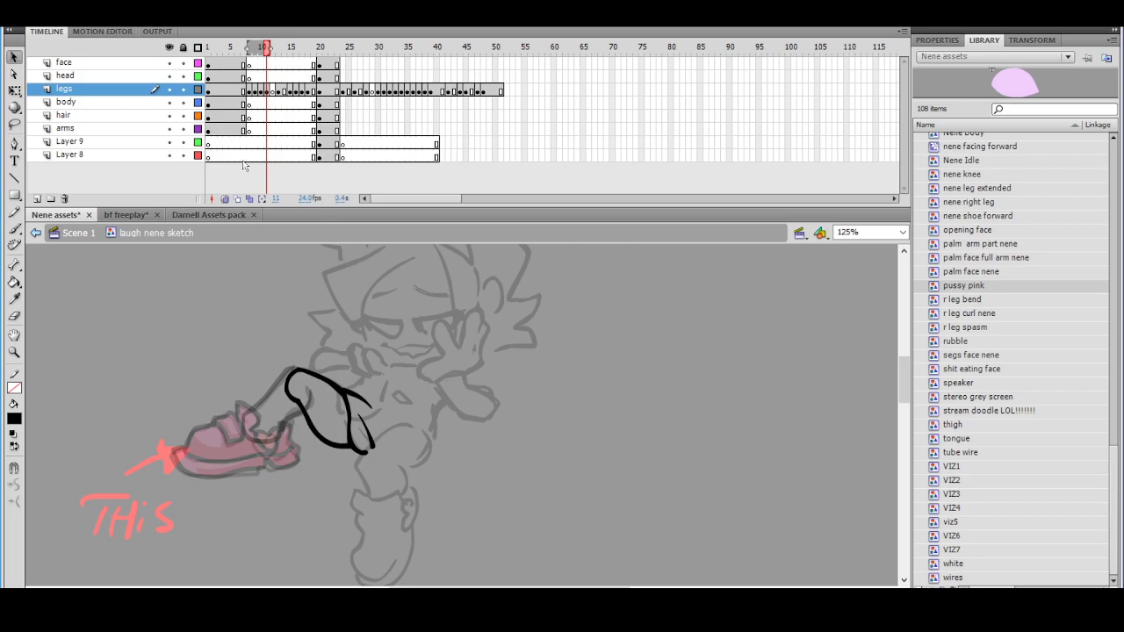
Turn off onion skinning and scrub between frames 7 and 15 to look over the finished coloured artwork
click(225, 200)
mouse_move(265, 81)
mouse_down()
mouse_move(239, 77)
mouse_move(291, 85)
mouse_up()
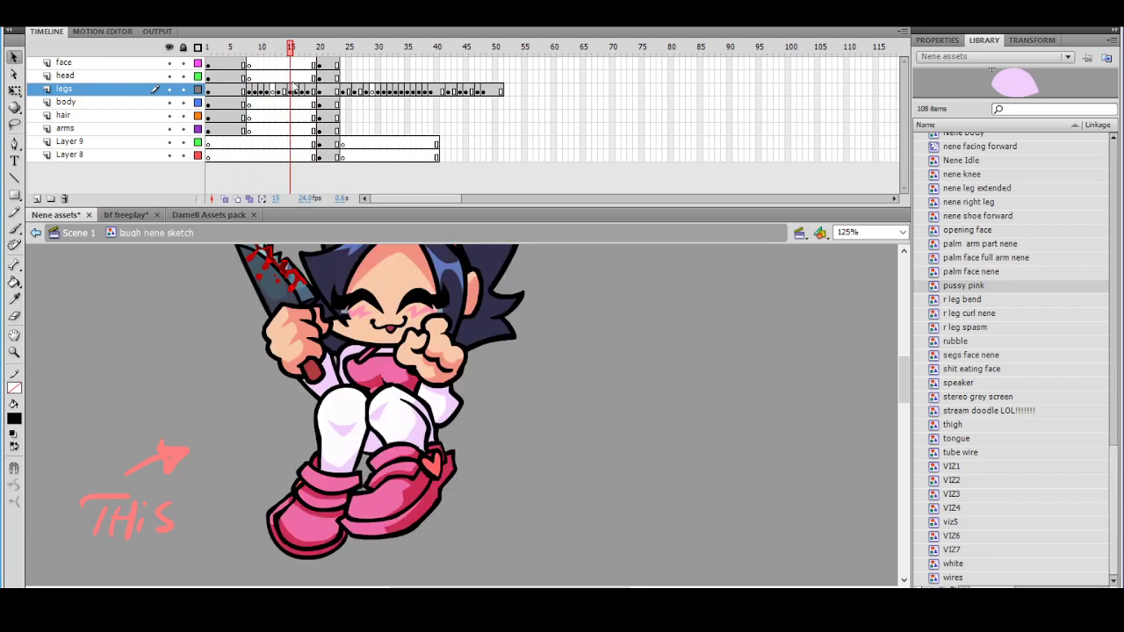
drag(506, 320, 486, 388)
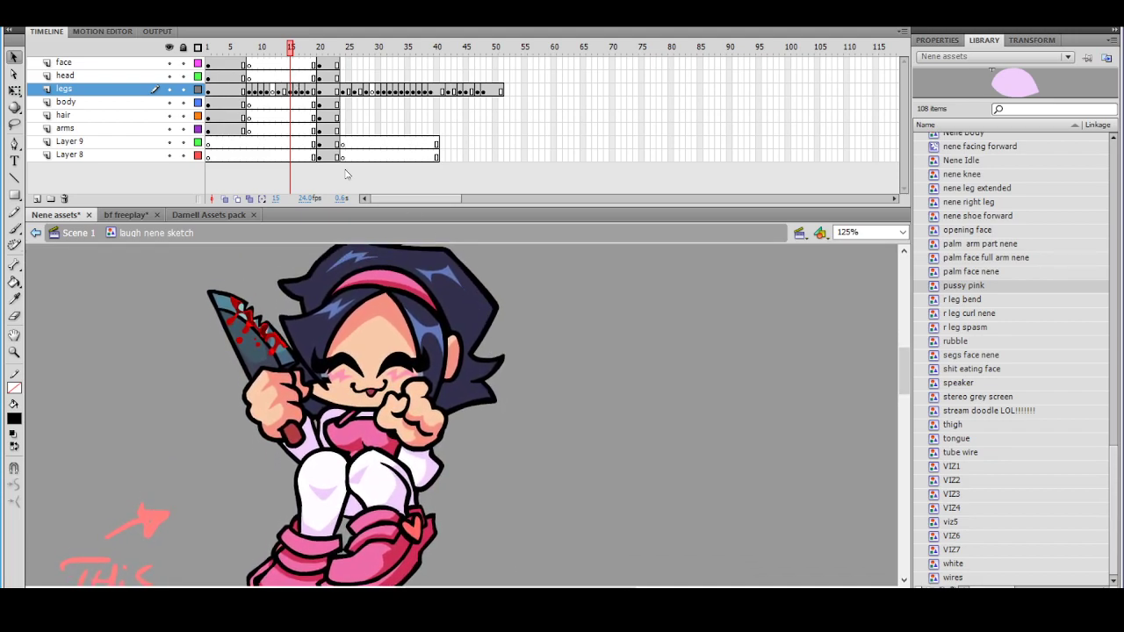
click(244, 55)
mouse_move(244, 56)
mouse_down()
mouse_move(283, 62)
mouse_move(289, 79)
mouse_up()
mouse_move(291, 46)
mouse_down()
mouse_move(255, 46)
mouse_move(284, 46)
mouse_move(254, 80)
mouse_up()
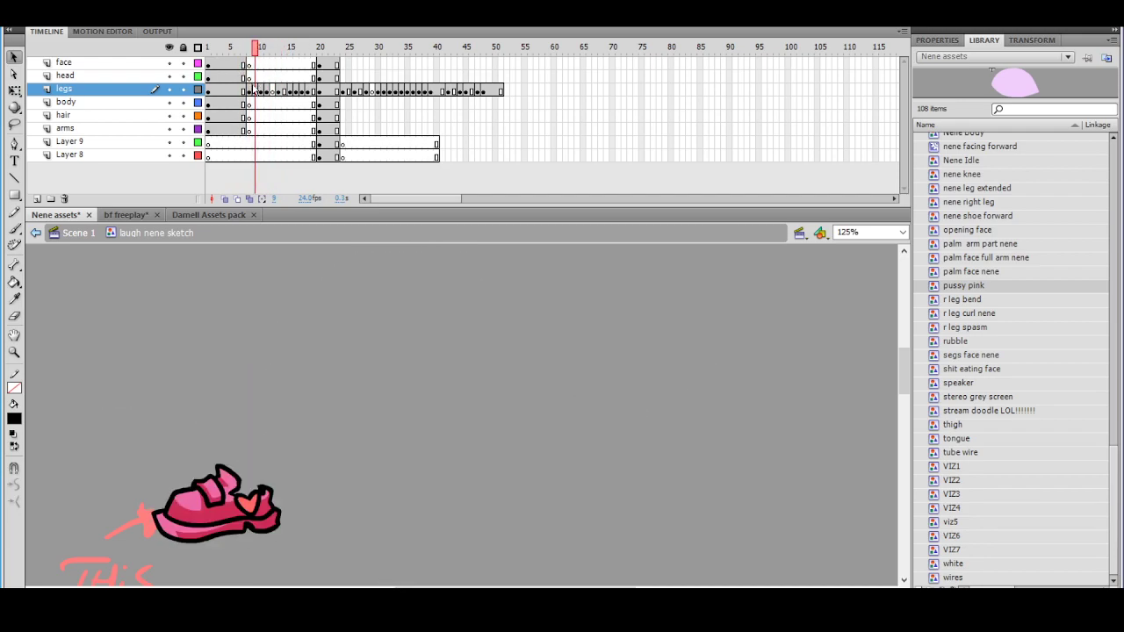
Go to frame 9 of the legs layer and erase the stray black bit above the shoe's heart
click(256, 91)
click(297, 464)
key(ctrl+equal)
click(14, 315)
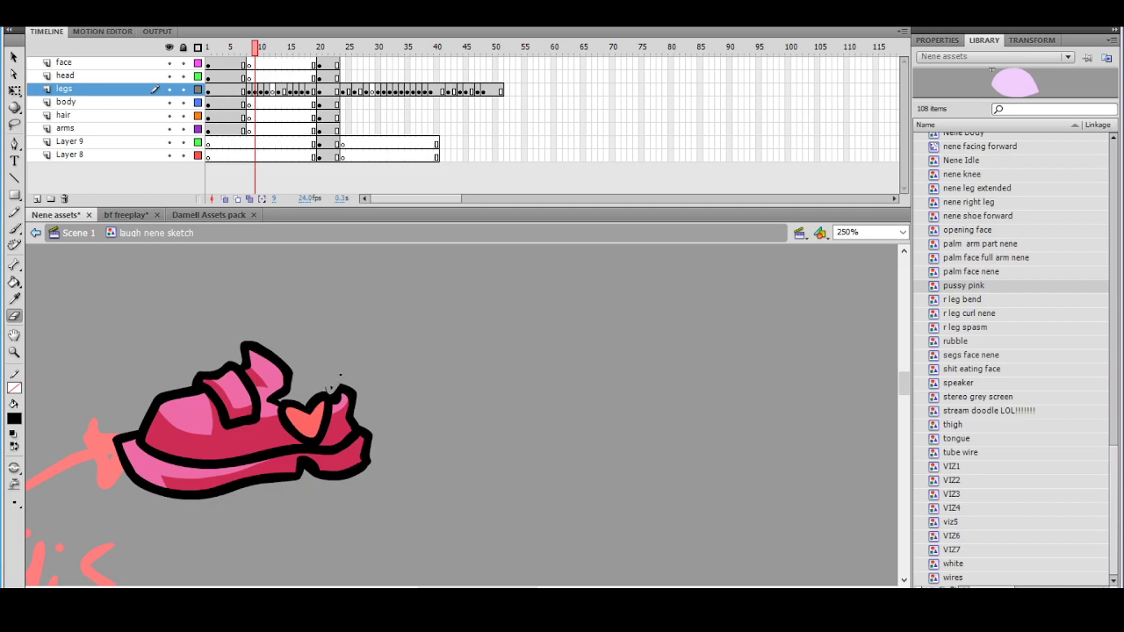
drag(325, 387, 342, 382)
Paste the coloured leg and shoe artwork beside the lower leg outline on frame 10 as a colour reference
key(ctrl+minus)
drag(474, 342, 330, 338)
drag(257, 45, 261, 49)
click(15, 91)
right_click(423, 313)
click(458, 353)
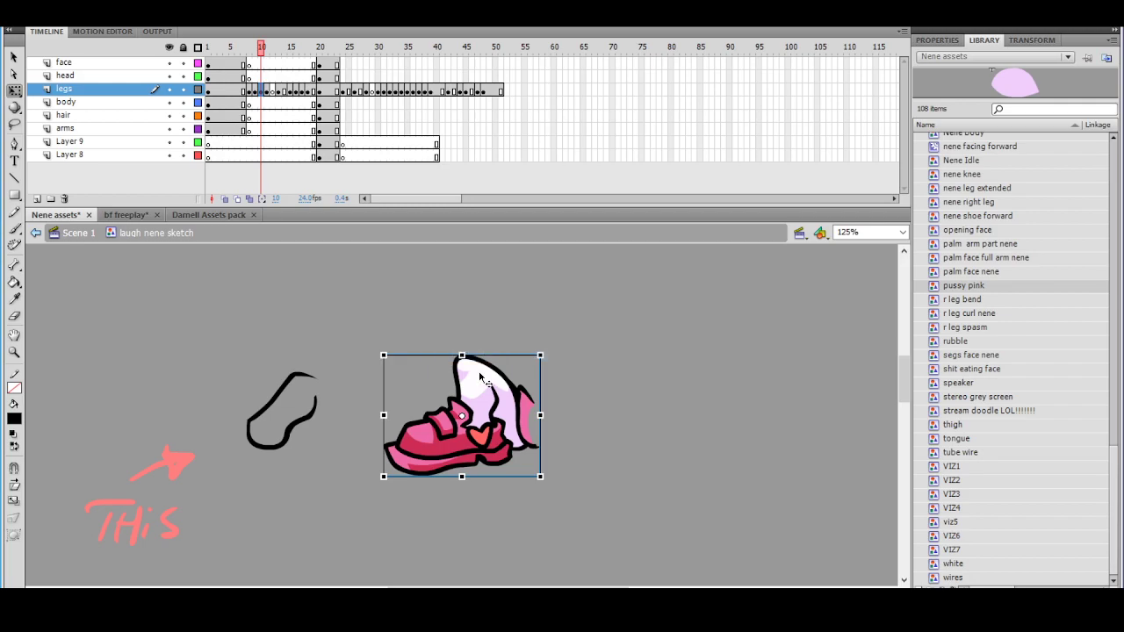
right_click(481, 376)
click(559, 376)
click(560, 387)
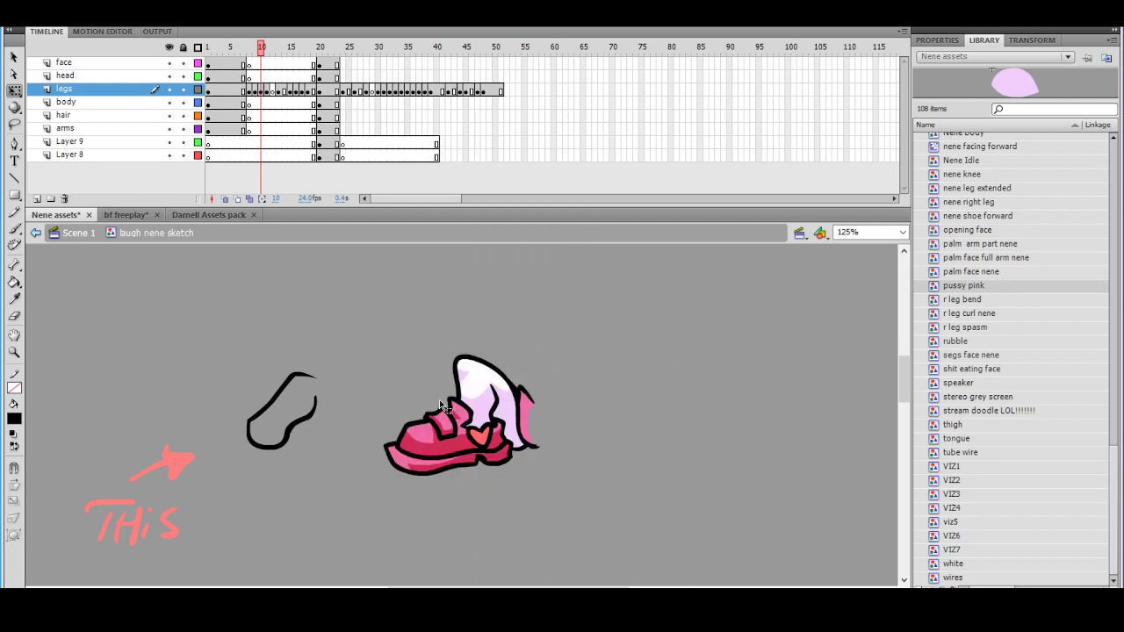
Draw a curved shadow boundary across the lower leg on frame 10 with the Pencil tool in green
key(ctrl+equal)
drag(446, 393, 424, 371)
mouse_move(262, 49)
mouse_down()
mouse_move(238, 68)
mouse_move(260, 67)
mouse_up()
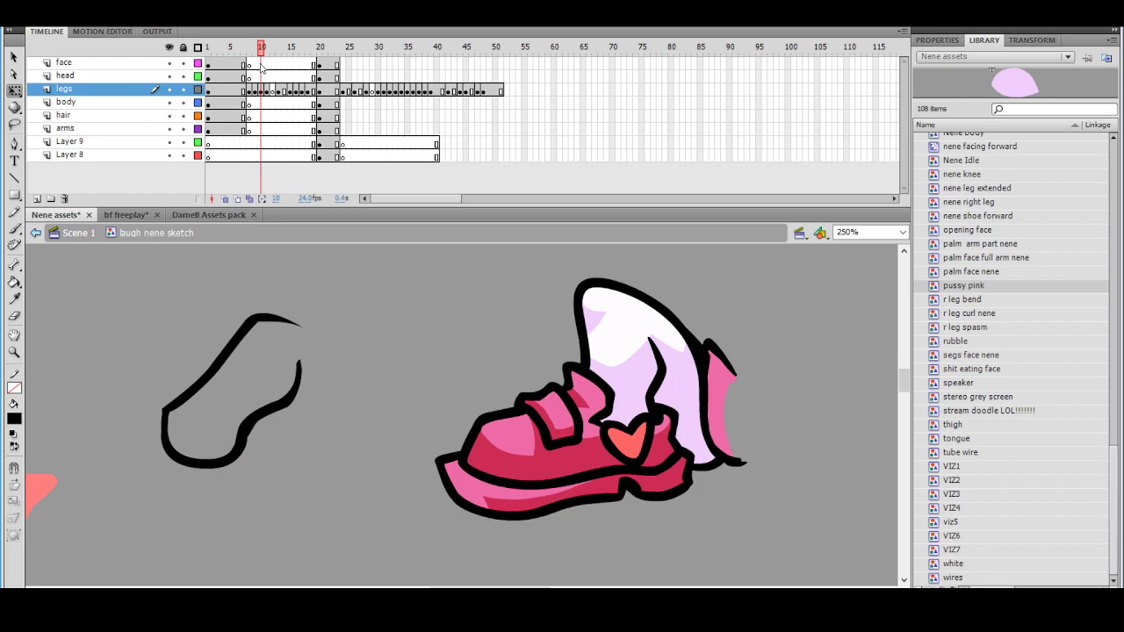
click(14, 211)
mouse_move(180, 395)
mouse_down()
mouse_move(226, 400)
mouse_move(300, 365)
mouse_up()
key(ctrl+z)
mouse_move(186, 390)
mouse_down()
mouse_move(252, 387)
mouse_move(301, 361)
mouse_up()
drag(252, 55, 267, 58)
click(262, 50)
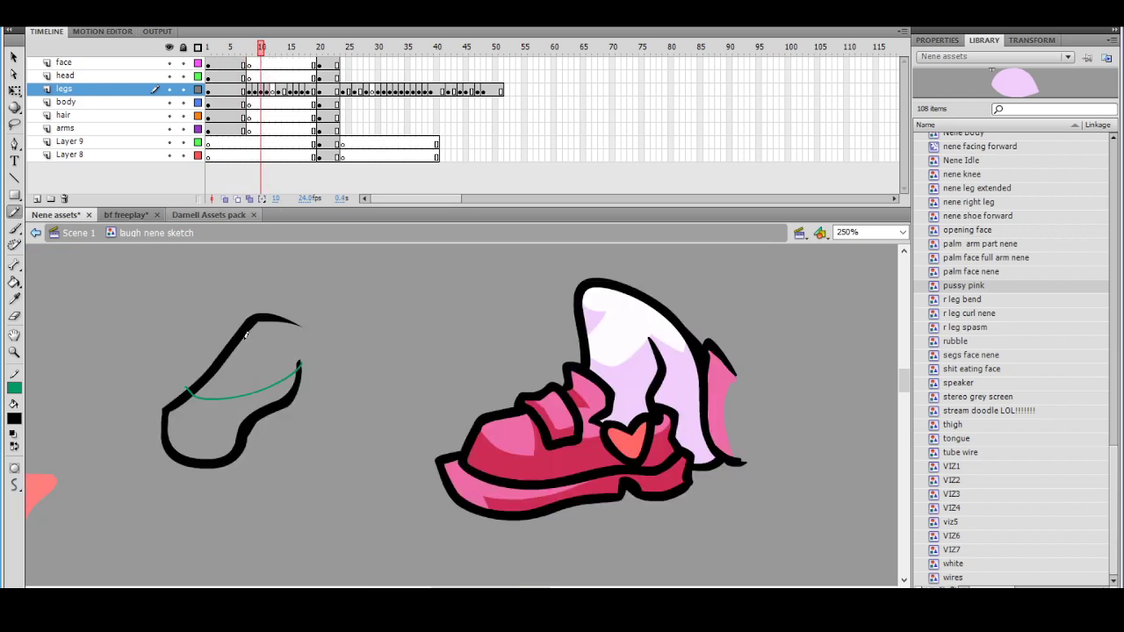
Outline a small shadow at the knee and fill both shadow areas with lilac sampled from the reference leg
mouse_move(243, 330)
mouse_down()
mouse_move(268, 336)
mouse_move(253, 316)
mouse_move(253, 338)
mouse_move(234, 311)
mouse_up()
key(ctrl+z)
key(i)
click(598, 318)
click(252, 331)
click(264, 370)
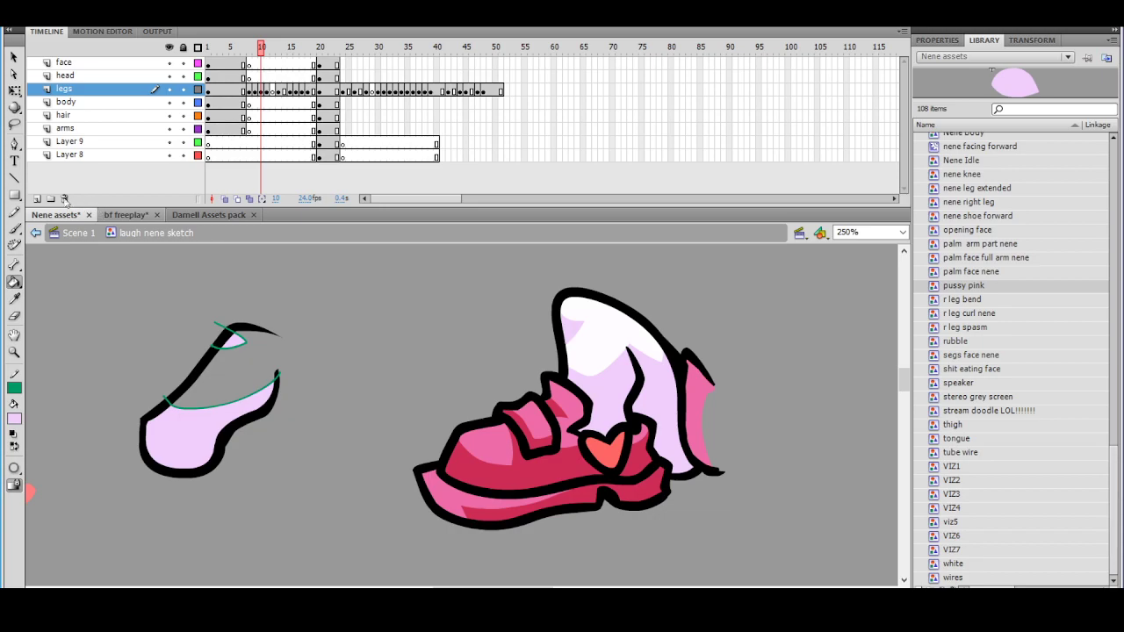
Select the whole lower leg and remove the green stroke lines by setting the stroke colour to none
click(14, 124)
mouse_move(263, 283)
mouse_down()
mouse_move(338, 387)
mouse_move(259, 281)
mouse_up()
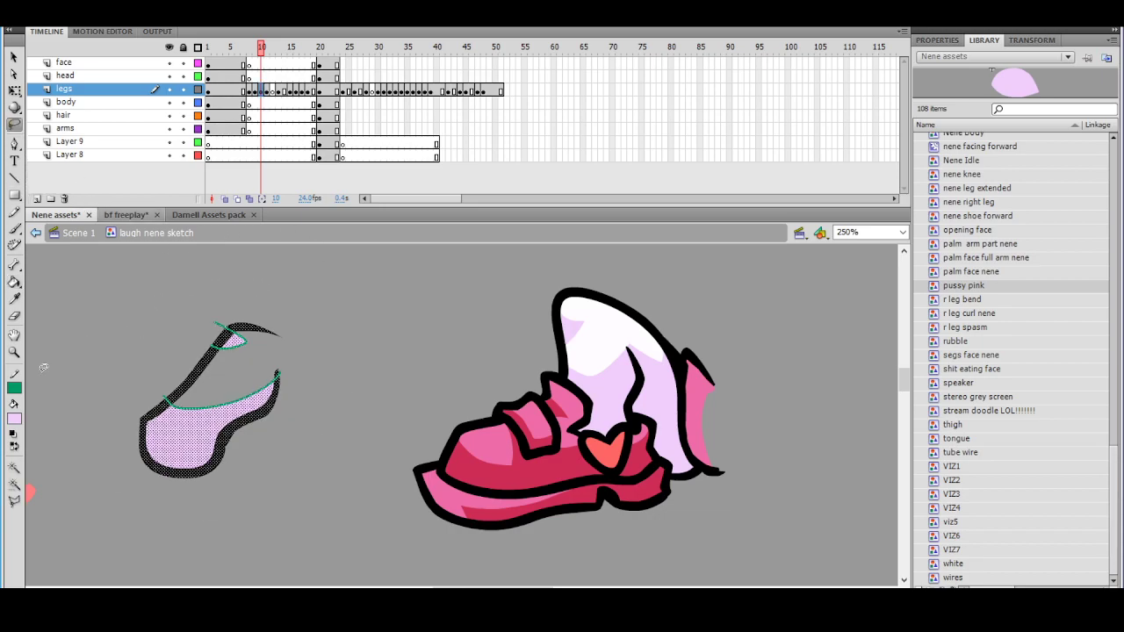
click(16, 391)
click(232, 405)
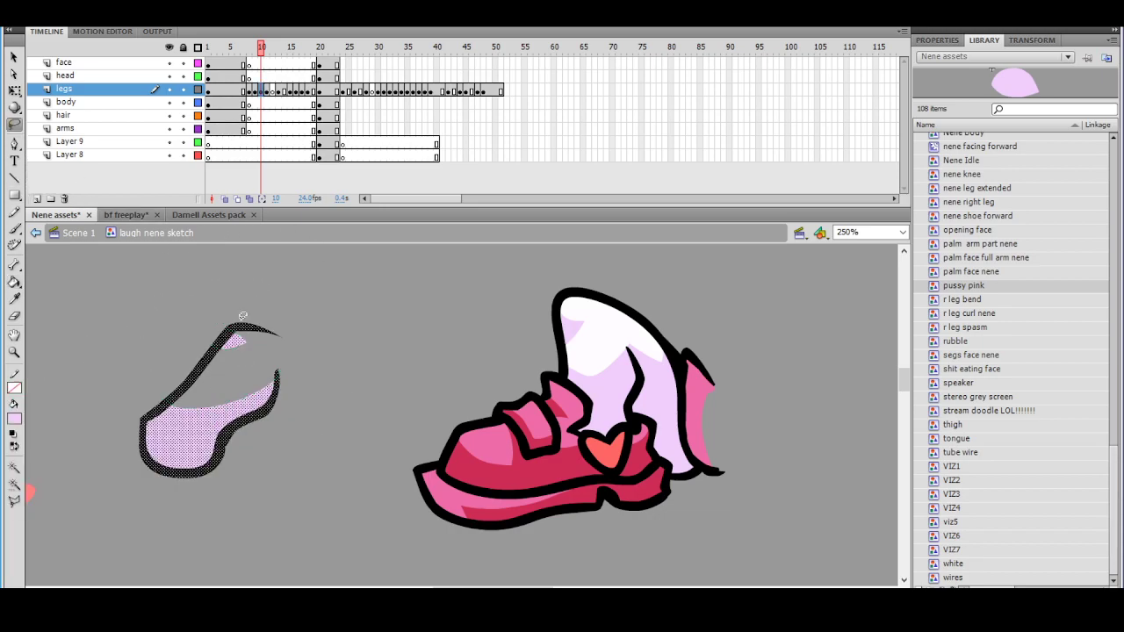
Fill the rest of the lower leg with white sampled from the reference, using a temporary pencil line to close its open end
click(258, 288)
key(y)
drag(278, 376, 255, 303)
click(15, 300)
click(614, 335)
click(238, 363)
key(l)
mouse_move(221, 274)
mouse_down()
mouse_move(313, 377)
mouse_move(218, 403)
mouse_up()
click(231, 405)
click(313, 307)
ctrl+shift+click(438, 329)
drag(486, 356, 368, 318)
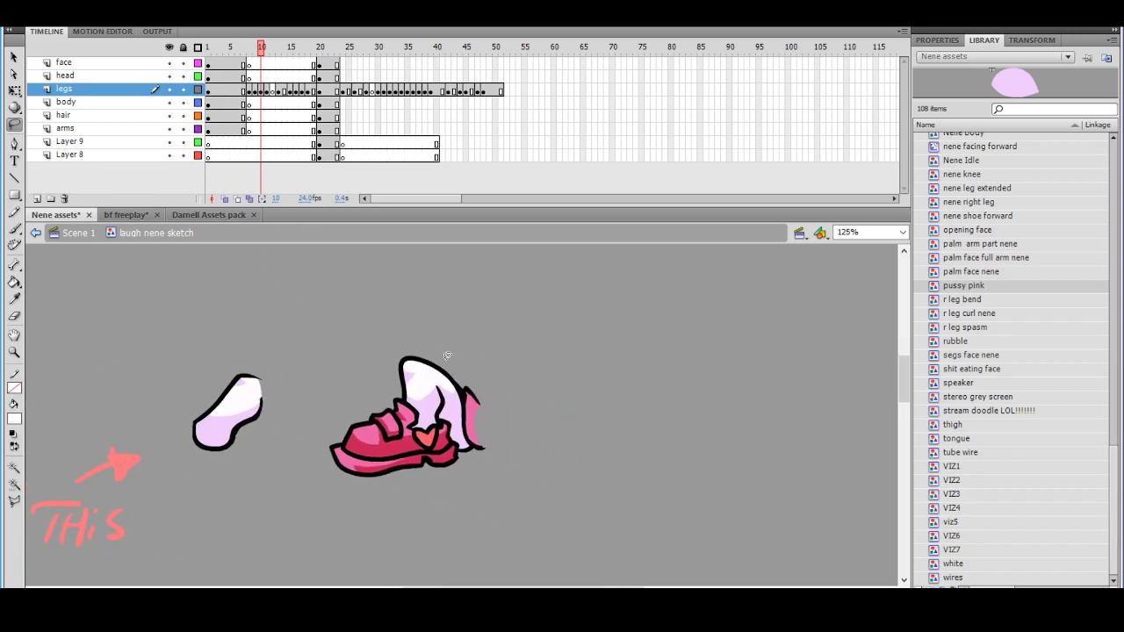
Sample the pink beside the leg on frame 10 and close the open end of frame 11's outline with green pencil lines
mouse_move(442, 349)
mouse_down()
mouse_move(353, 528)
mouse_move(527, 344)
mouse_up()
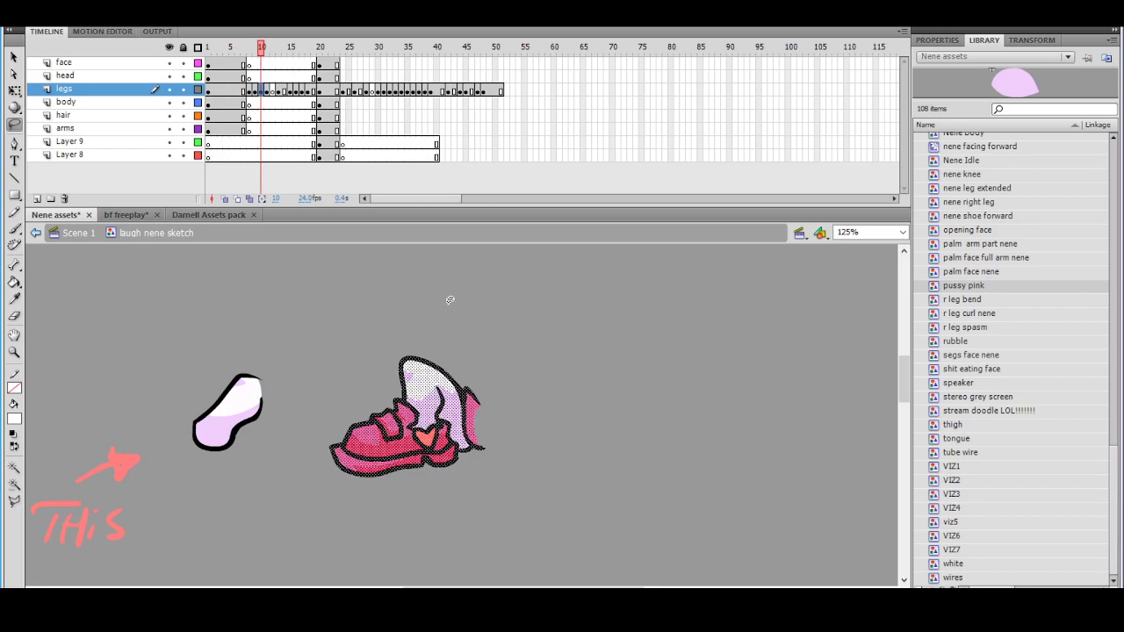
click(14, 299)
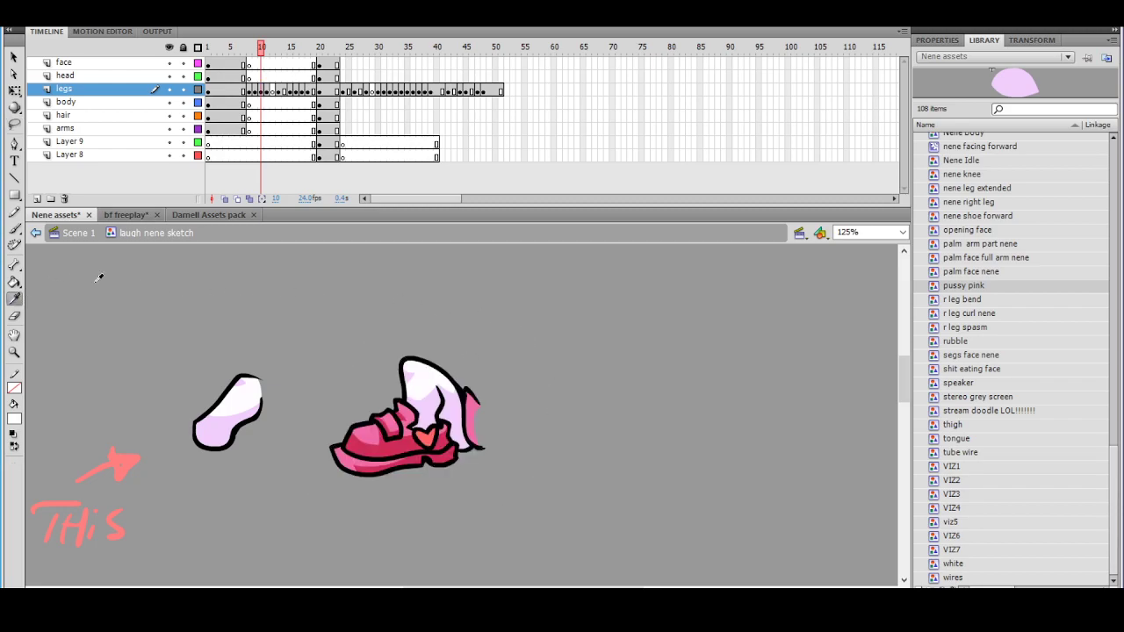
click(475, 402)
click(266, 49)
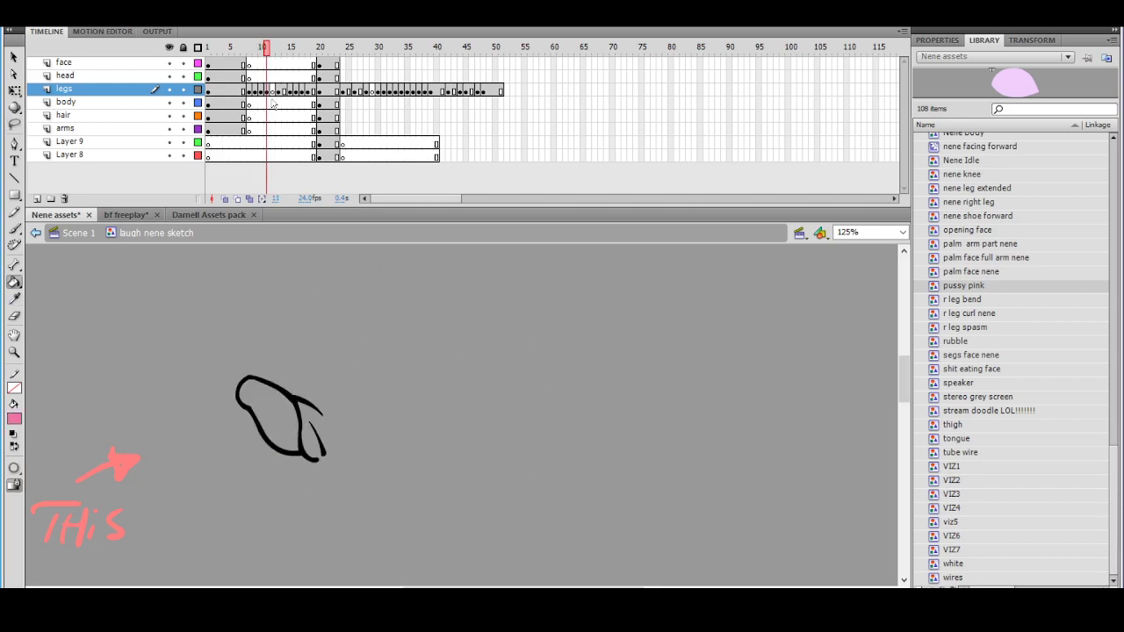
key(ctrl+=)
click(14, 212)
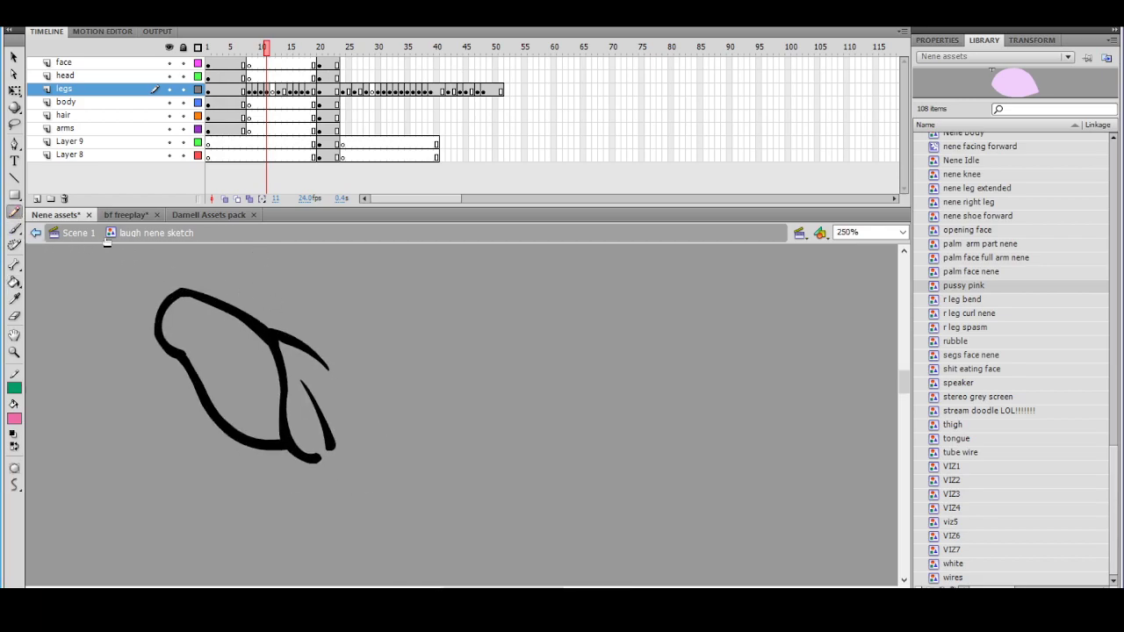
drag(313, 456, 355, 444)
drag(314, 351, 357, 457)
key(ctrl+z)
drag(305, 344, 341, 389)
key(ctrl+z)
mouse_move(300, 346)
mouse_down()
mouse_move(342, 394)
mouse_move(357, 464)
mouse_up()
Fill the newly closed end section on frame 11 with the sampled pink
click(14, 282)
click(320, 387)
click(303, 386)
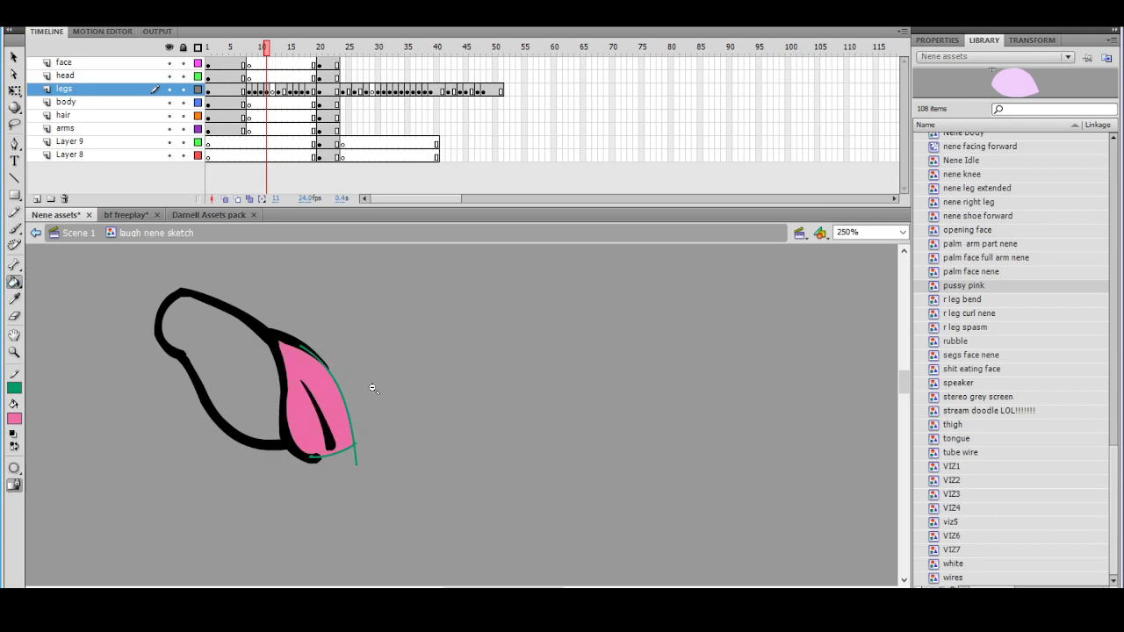
Sample white from the coloured leg on frame 10 and fill the main leg shape on frame 11 with it
ctrl+shift+click(398, 385)
drag(465, 384, 401, 366)
click(261, 47)
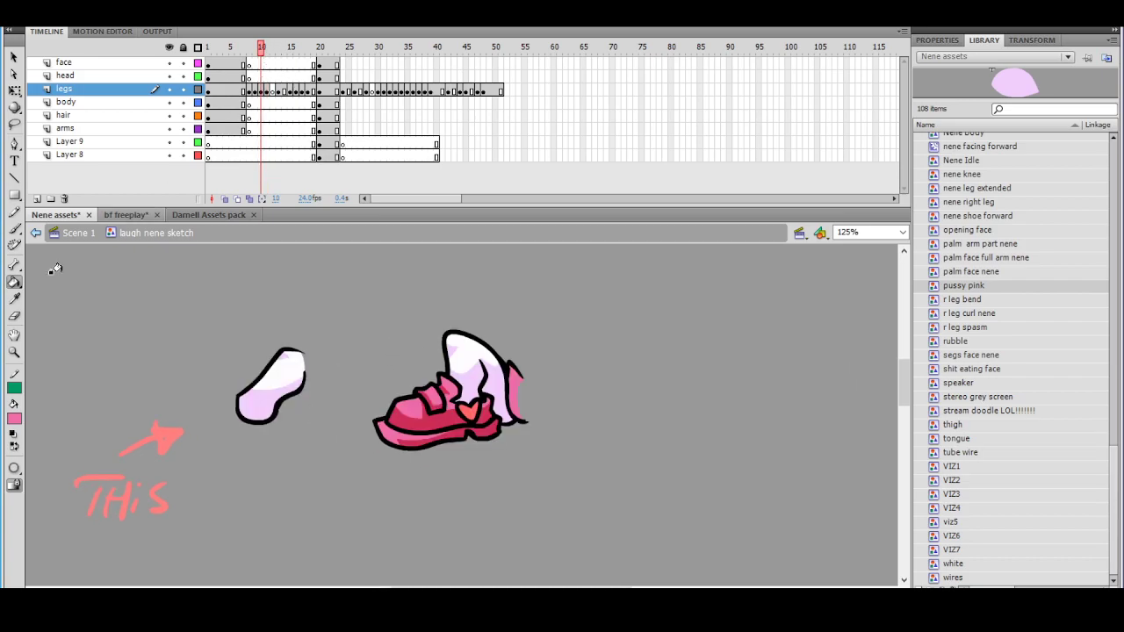
click(265, 53)
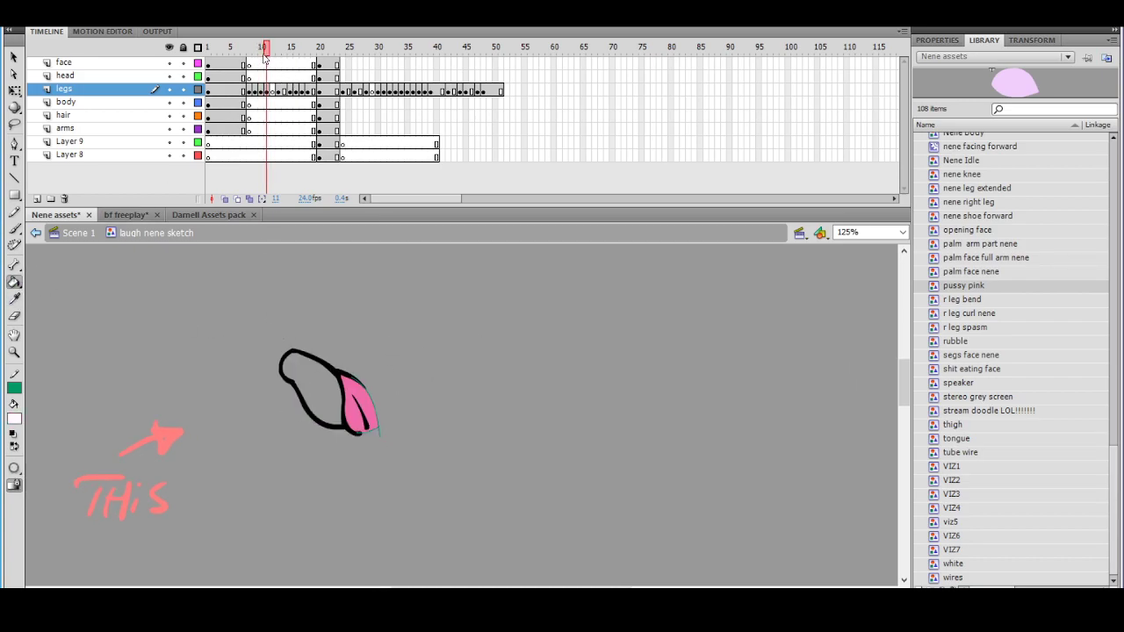
click(318, 384)
Draw a curved green shadow boundary across the white leg shape on frame 11 with the Pencil tool
key(ctrl+equal)
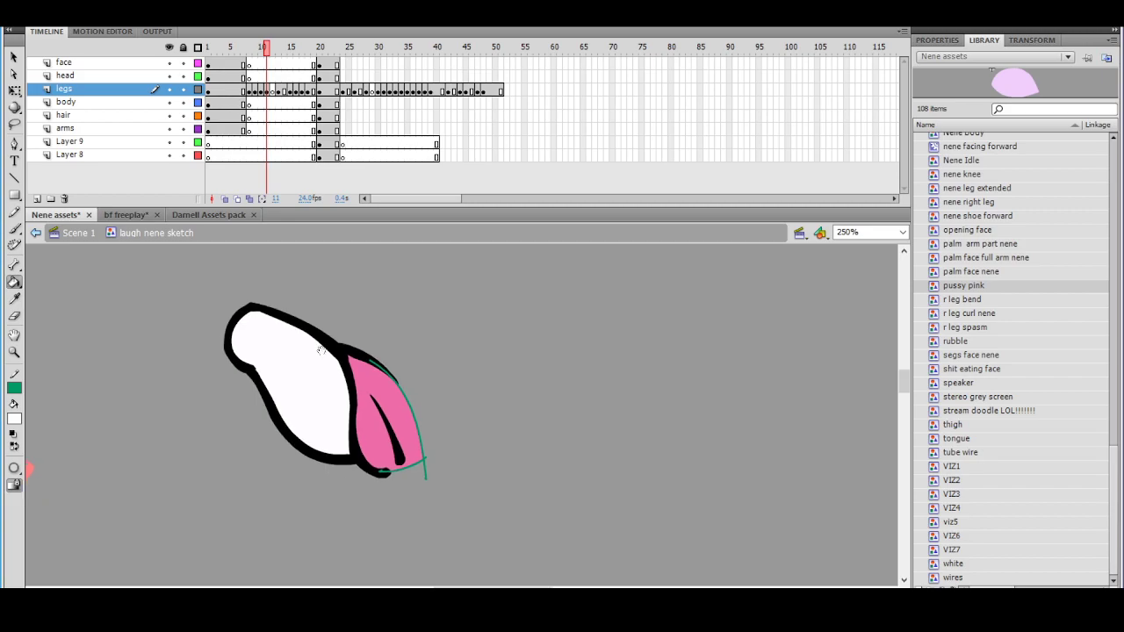
click(14, 212)
mouse_move(224, 339)
mouse_down()
mouse_move(261, 358)
mouse_move(349, 350)
mouse_move(353, 336)
mouse_move(278, 362)
mouse_move(319, 306)
mouse_up()
key(ctrl+z)
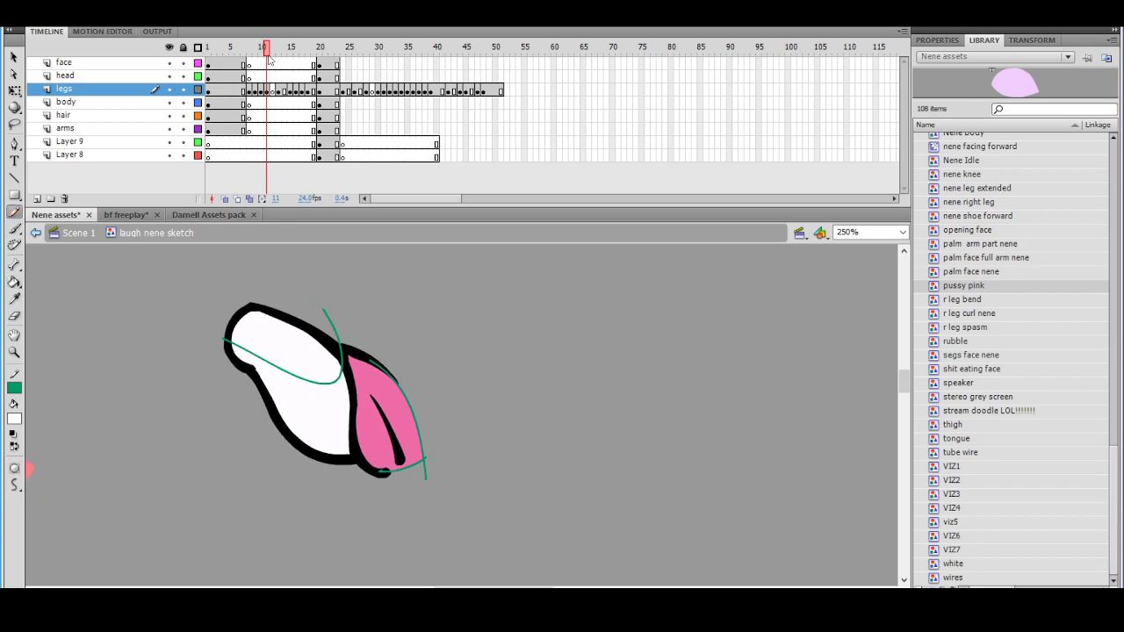
Sample the lilac shadow colour from the reference leg on frame 10 and fill the area below frame 11's shadow boundary
key(comma)
key(i)
click(163, 408)
key(period)
click(316, 410)
click(428, 374)
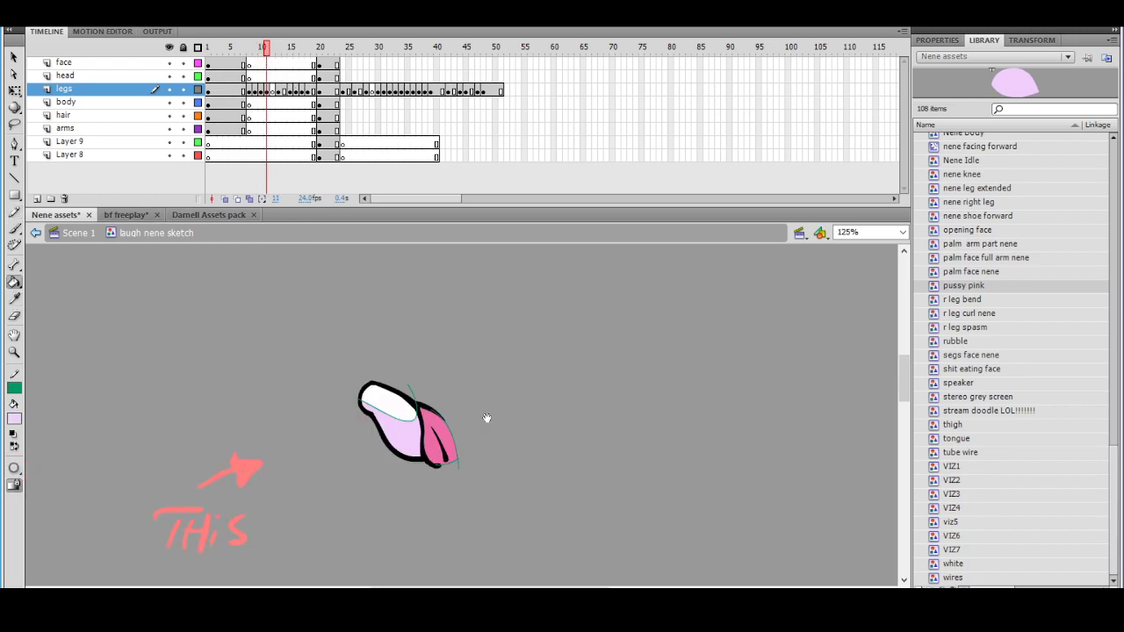
drag(489, 419, 457, 396)
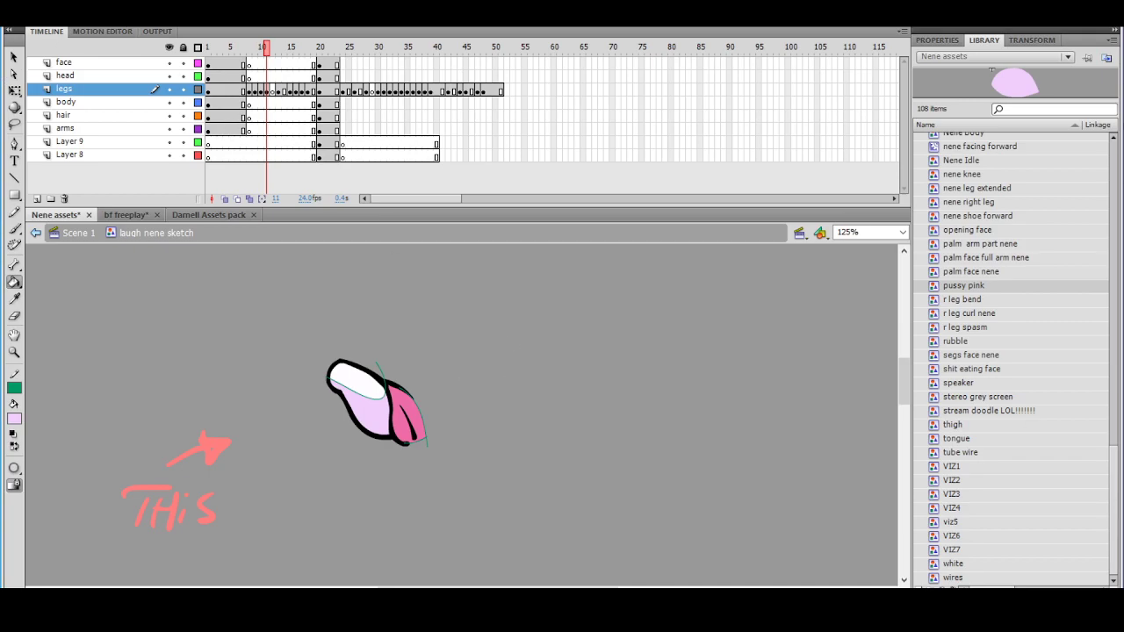
Return to an empty area of frame 10 and set up the Brush tool with a black fill
click(126, 216)
click(257, 49)
mouse_move(259, 57)
mouse_down()
mouse_move(287, 60)
mouse_move(260, 69)
mouse_up()
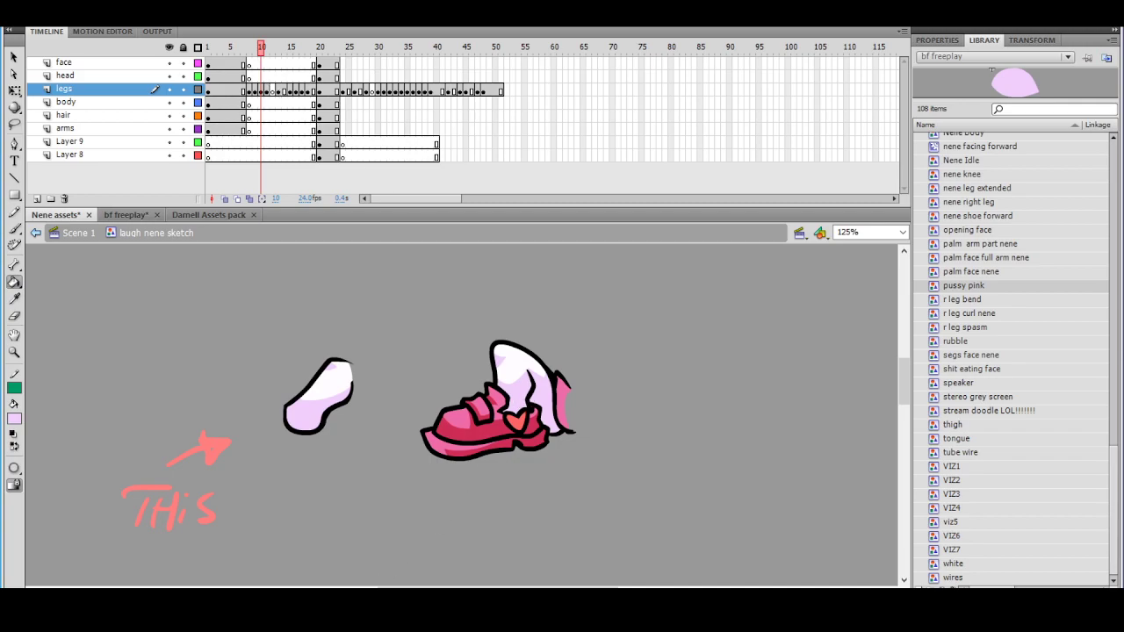
scroll(290, 469, up, 5)
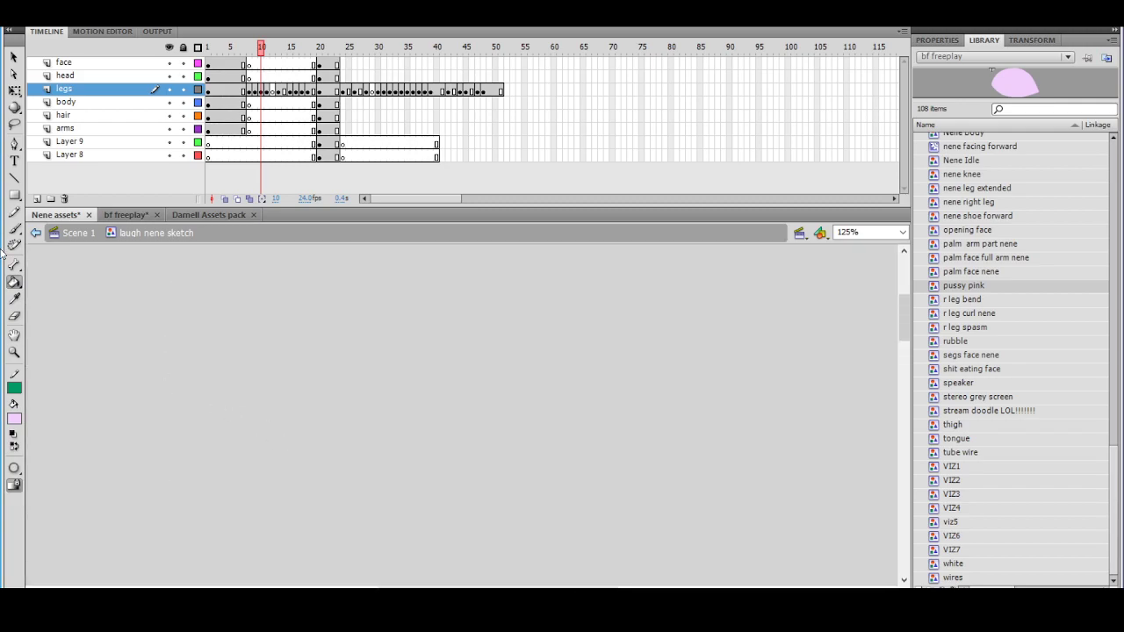
click(14, 420)
click(29, 448)
click(15, 226)
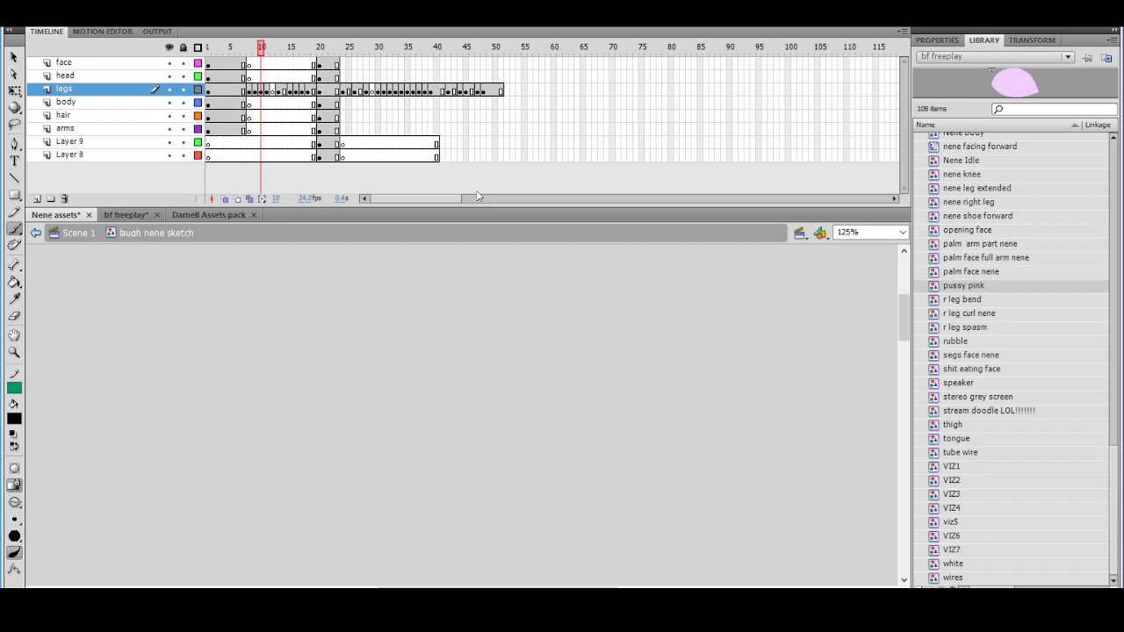
Sketch a clenched fist with finger lines and a black-shaded wrist in brush strokes
ctrl+click(378, 391)
mouse_move(383, 388)
mouse_down()
mouse_move(437, 339)
mouse_move(448, 311)
mouse_up()
drag(245, 373, 273, 429)
drag(285, 351, 352, 331)
mouse_move(274, 437)
mouse_down()
mouse_move(356, 402)
mouse_move(351, 430)
mouse_up()
mouse_move(323, 465)
mouse_down()
mouse_move(368, 430)
mouse_move(379, 376)
mouse_move(365, 333)
mouse_up()
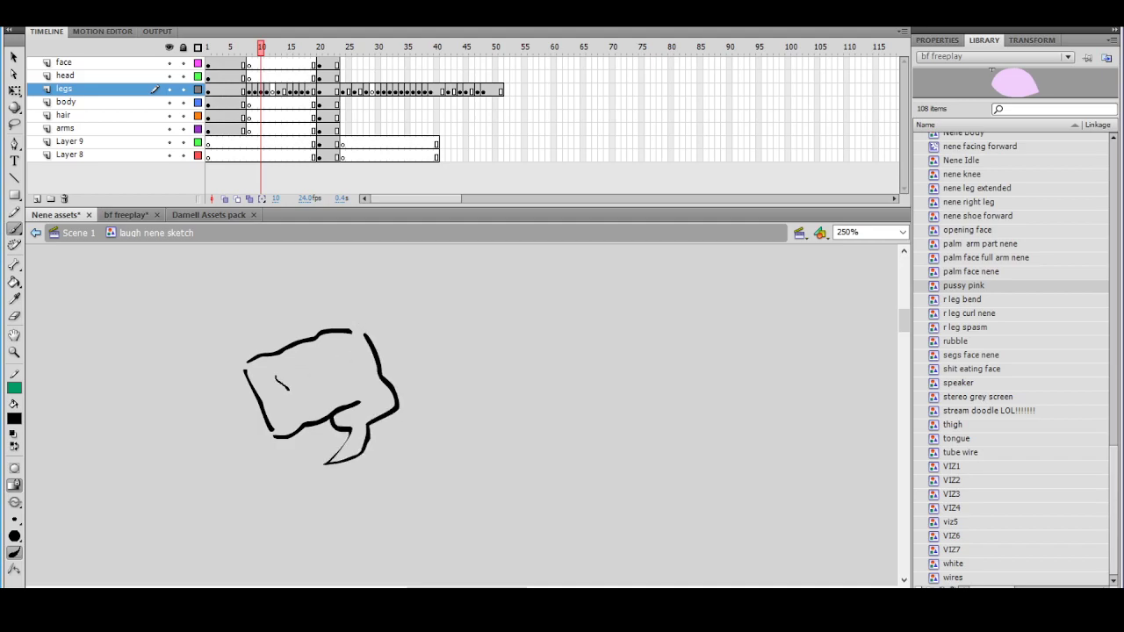
drag(311, 359, 327, 399)
drag(394, 351, 430, 341)
drag(391, 420, 369, 450)
drag(464, 363, 501, 421)
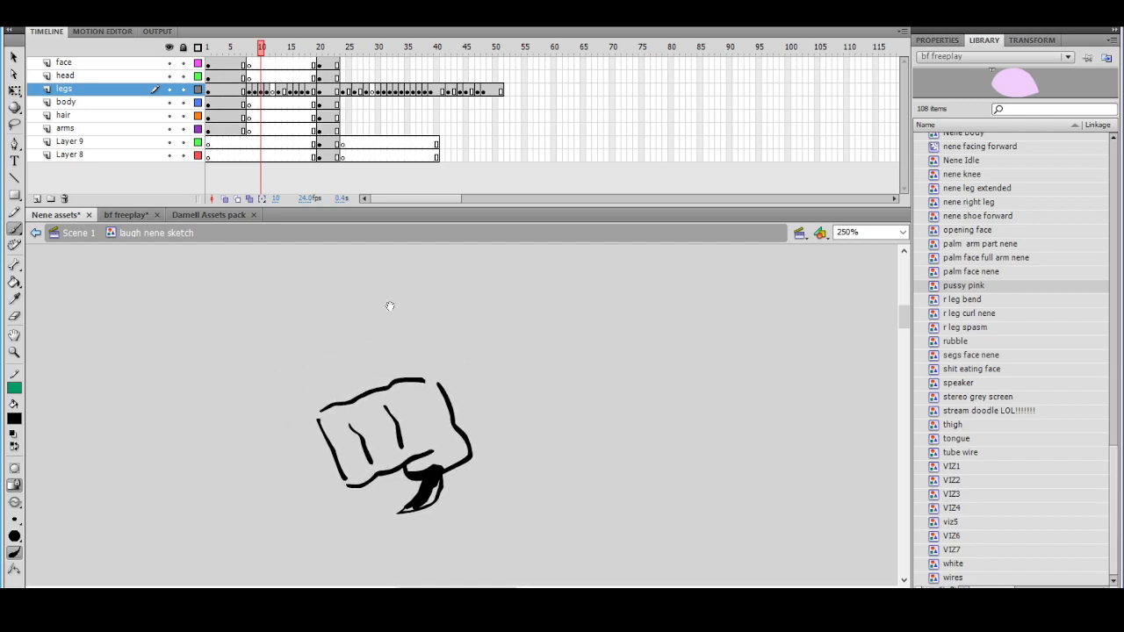
Brush the cheek and jaw line, open mouth and angular eye outline of a face beside the fist
mouse_move(180, 350)
mouse_down()
mouse_move(192, 395)
mouse_move(160, 391)
mouse_move(146, 428)
mouse_move(219, 472)
mouse_up()
mouse_move(199, 388)
mouse_down()
mouse_move(199, 405)
mouse_move(233, 422)
mouse_move(248, 405)
mouse_move(228, 403)
mouse_move(183, 432)
mouse_move(224, 452)
mouse_move(260, 438)
mouse_up()
key(ctrl+z)
mouse_move(315, 339)
mouse_down()
mouse_move(316, 377)
mouse_move(231, 412)
mouse_move(296, 414)
mouse_move(282, 361)
mouse_move(250, 411)
mouse_move(306, 415)
mouse_up()
key(ctrl+z)
key(ctrl+z)
click(272, 380)
key(ctrl+z)
key(ctrl+z)
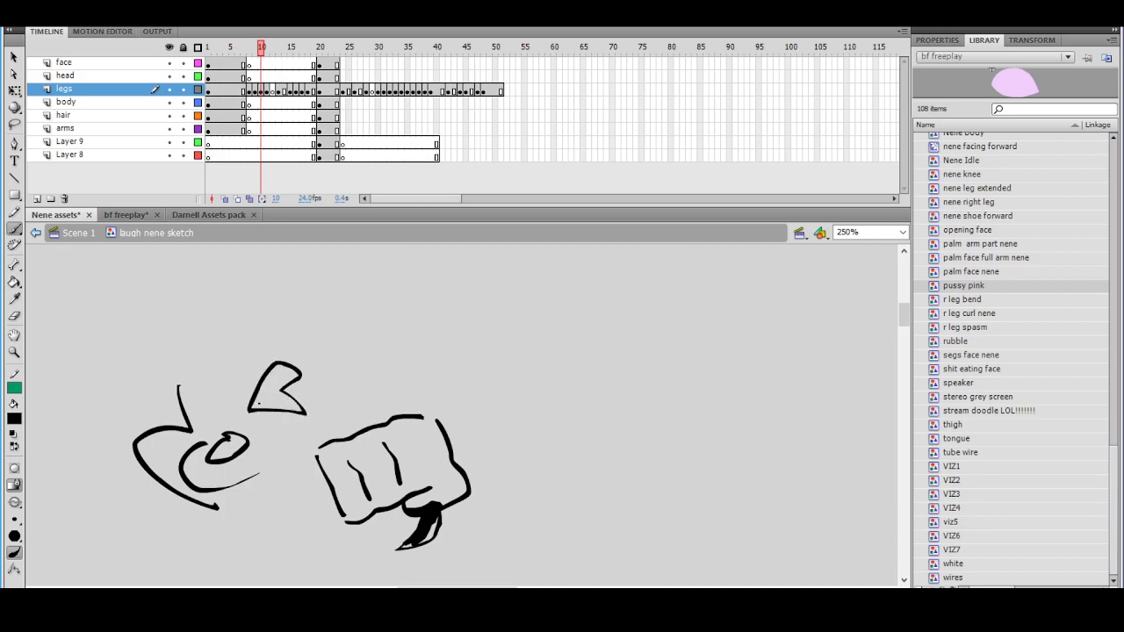
Fill the angular eye with black, then add an oval second eye and a curved line between face and fist
drag(260, 401, 282, 389)
click(14, 282)
click(272, 372)
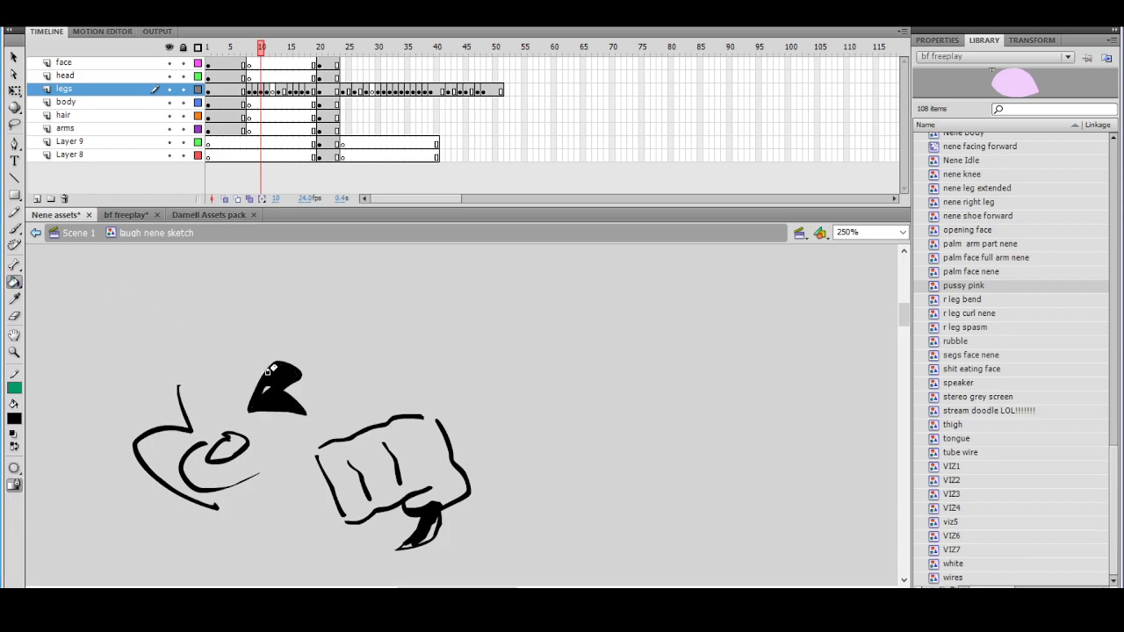
drag(245, 304, 212, 295)
click(14, 229)
mouse_move(180, 368)
mouse_down()
mouse_move(186, 400)
mouse_move(158, 331)
mouse_move(194, 397)
mouse_up()
key(ctrl+z)
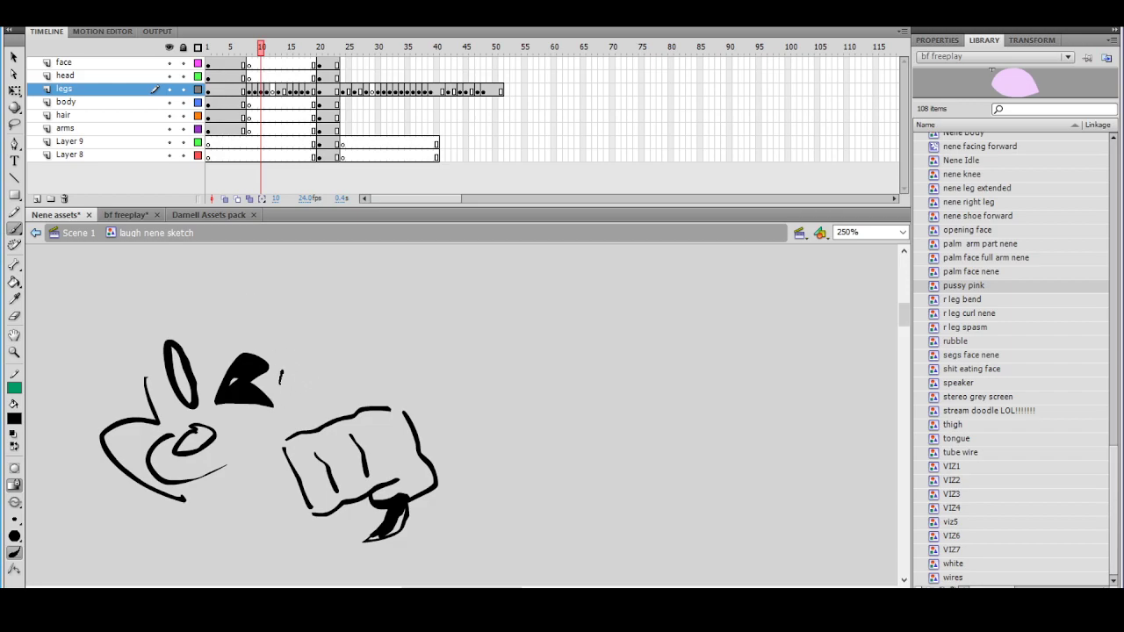
mouse_move(278, 411)
mouse_down()
mouse_move(241, 439)
mouse_move(233, 461)
mouse_move(281, 408)
mouse_move(235, 458)
mouse_move(298, 425)
mouse_move(287, 469)
mouse_up()
key(ctrl+z)
key(ctrl+z)
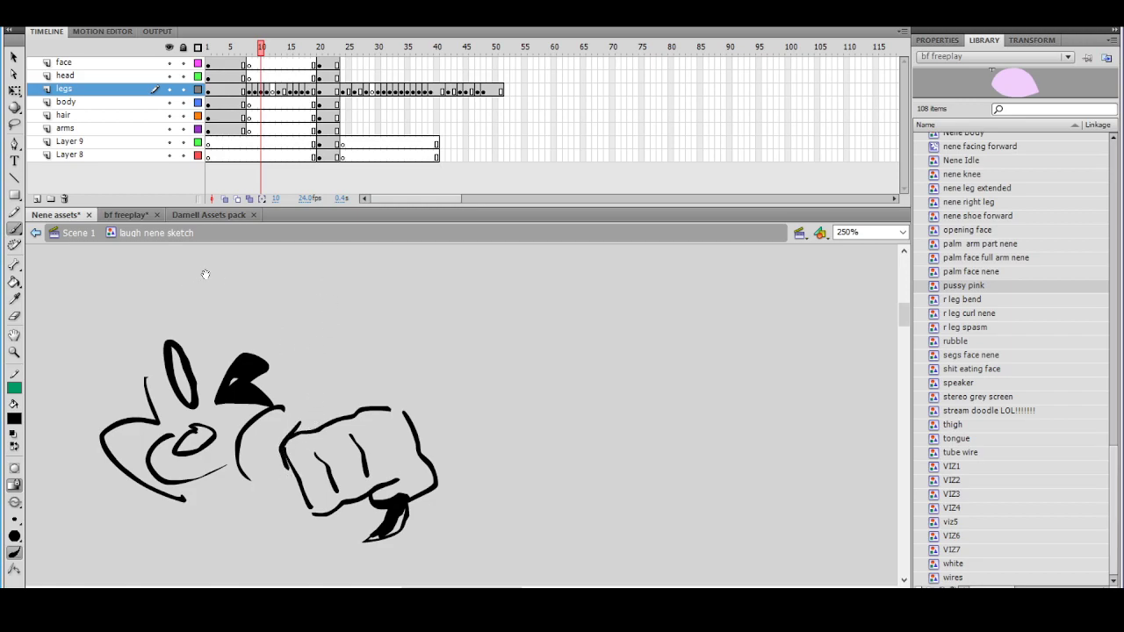
Brush the head's large hair outline, the pointed ear and the neck and shoulder lines
drag(201, 274, 239, 343)
drag(180, 450, 146, 397)
mouse_move(151, 339)
mouse_down()
mouse_move(112, 274)
mouse_move(171, 322)
mouse_up()
key(ctrl+z)
mouse_move(179, 453)
mouse_down()
mouse_move(158, 359)
mouse_move(231, 285)
mouse_move(262, 283)
mouse_up()
key(ctrl+z)
mouse_move(193, 479)
mouse_down()
mouse_move(173, 394)
mouse_move(243, 333)
mouse_move(273, 344)
mouse_move(300, 323)
mouse_move(360, 322)
mouse_move(363, 341)
mouse_move(416, 372)
mouse_move(407, 395)
mouse_move(443, 367)
mouse_move(457, 322)
mouse_up()
key(ctrl+z)
mouse_move(379, 413)
mouse_down()
mouse_move(392, 380)
mouse_move(402, 432)
mouse_up()
mouse_move(383, 338)
mouse_down()
mouse_move(390, 415)
mouse_move(371, 379)
mouse_move(174, 331)
mouse_move(177, 421)
mouse_move(207, 490)
mouse_up()
mouse_move(364, 416)
mouse_down()
mouse_move(358, 339)
mouse_move(333, 337)
mouse_move(410, 357)
mouse_up()
drag(274, 464, 211, 528)
drag(481, 350, 412, 412)
drag(205, 528, 230, 566)
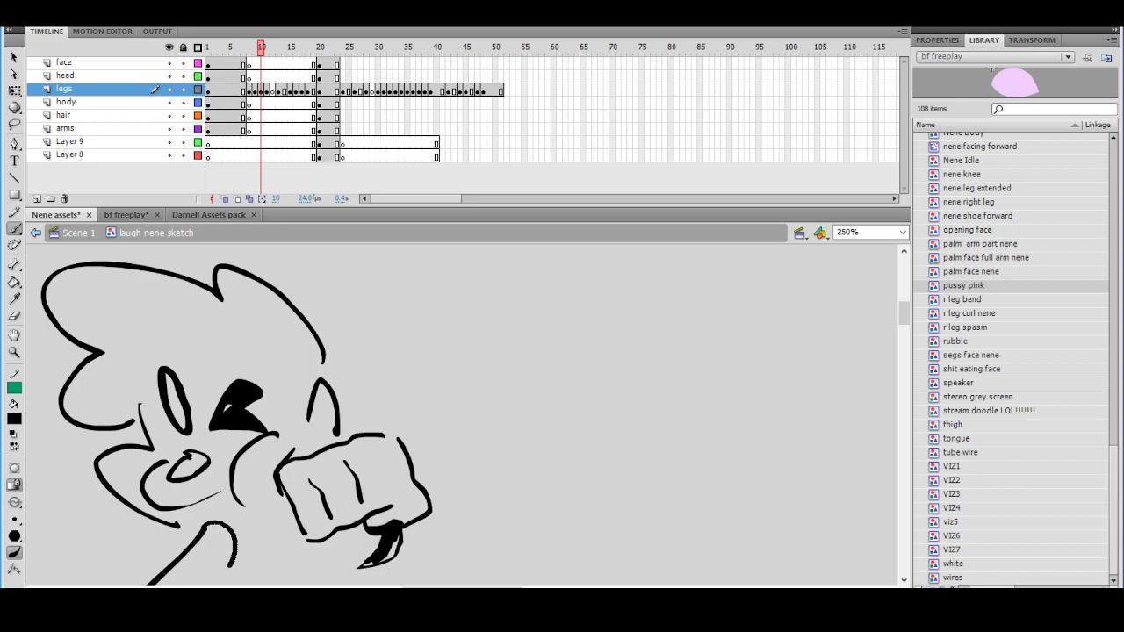
Add a small shape below the jaw and a hatched black curved shape above the fist
drag(235, 521, 293, 529)
mouse_move(435, 339)
mouse_down()
mouse_move(362, 413)
mouse_move(355, 443)
mouse_move(387, 411)
mouse_move(417, 344)
mouse_up()
key(ctrl+z)
mouse_move(348, 376)
mouse_down()
mouse_move(404, 368)
mouse_move(415, 423)
mouse_up()
drag(443, 319, 414, 386)
mouse_move(330, 433)
mouse_down()
mouse_move(321, 455)
mouse_move(344, 430)
mouse_move(360, 435)
mouse_move(386, 487)
mouse_up()
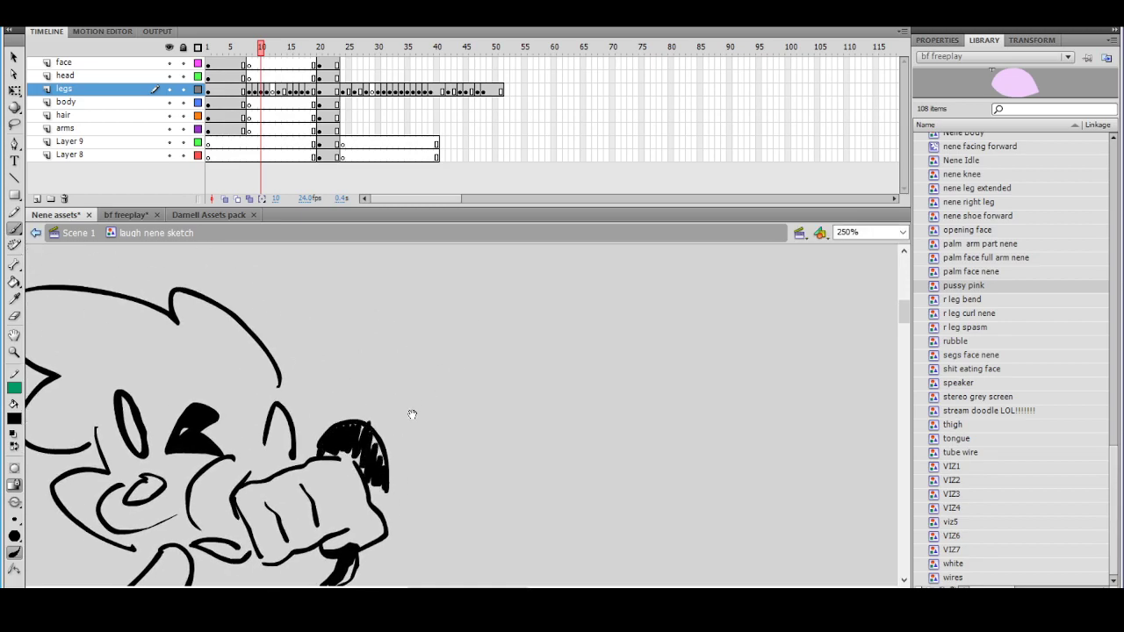
Sketch a smaller second face above the fist with jagged bangs, a jaw, a toothy grin and slanted black eyebrow
drag(405, 261, 381, 299)
mouse_move(393, 346)
mouse_down()
mouse_move(354, 335)
mouse_move(340, 382)
mouse_up()
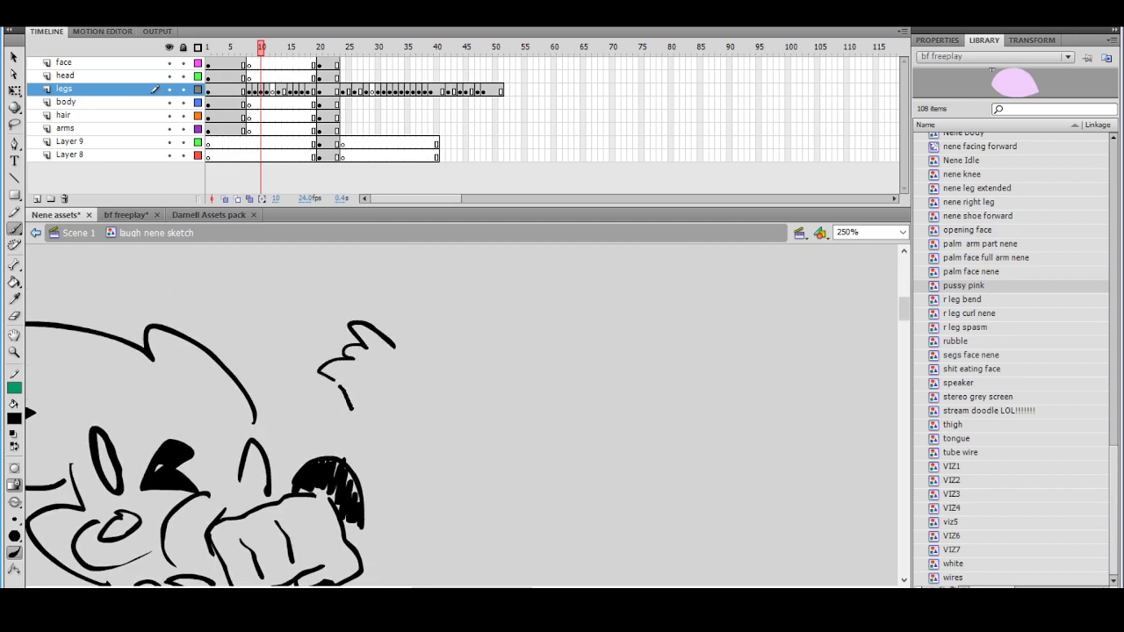
key(ctrl+z)
mouse_move(354, 412)
mouse_down()
mouse_move(370, 441)
mouse_move(399, 442)
mouse_move(444, 402)
mouse_up()
drag(417, 391, 416, 393)
click(409, 389)
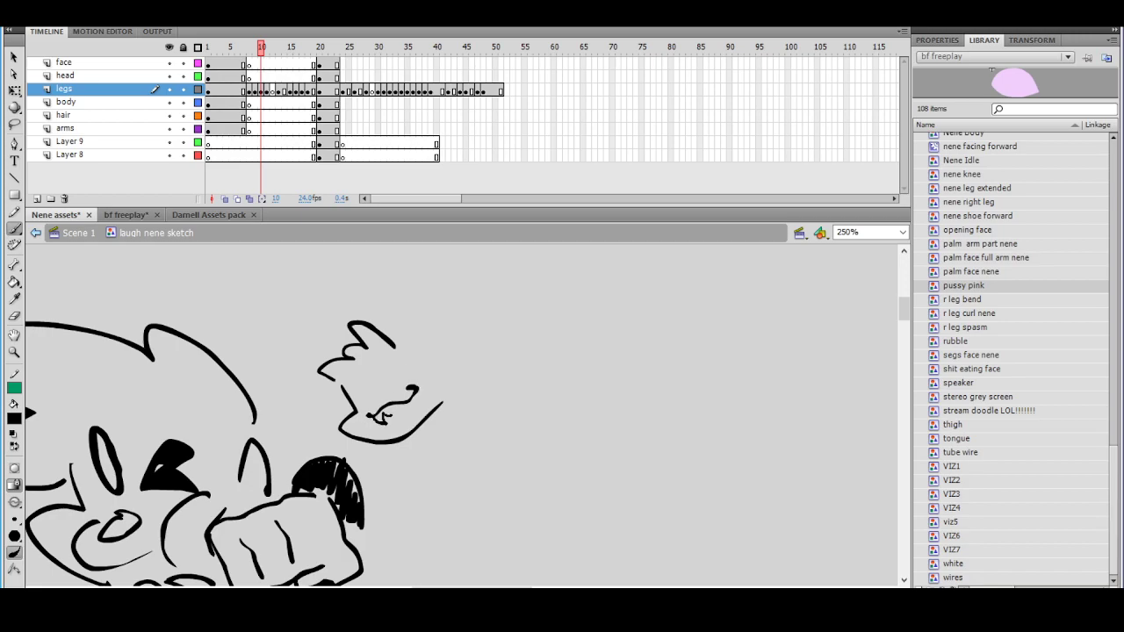
drag(404, 403, 411, 407)
mouse_move(414, 412)
mouse_down()
mouse_move(376, 406)
mouse_move(404, 398)
mouse_move(398, 436)
mouse_move(397, 378)
mouse_move(420, 360)
mouse_up()
key(ctrl+z)
key(ctrl+z)
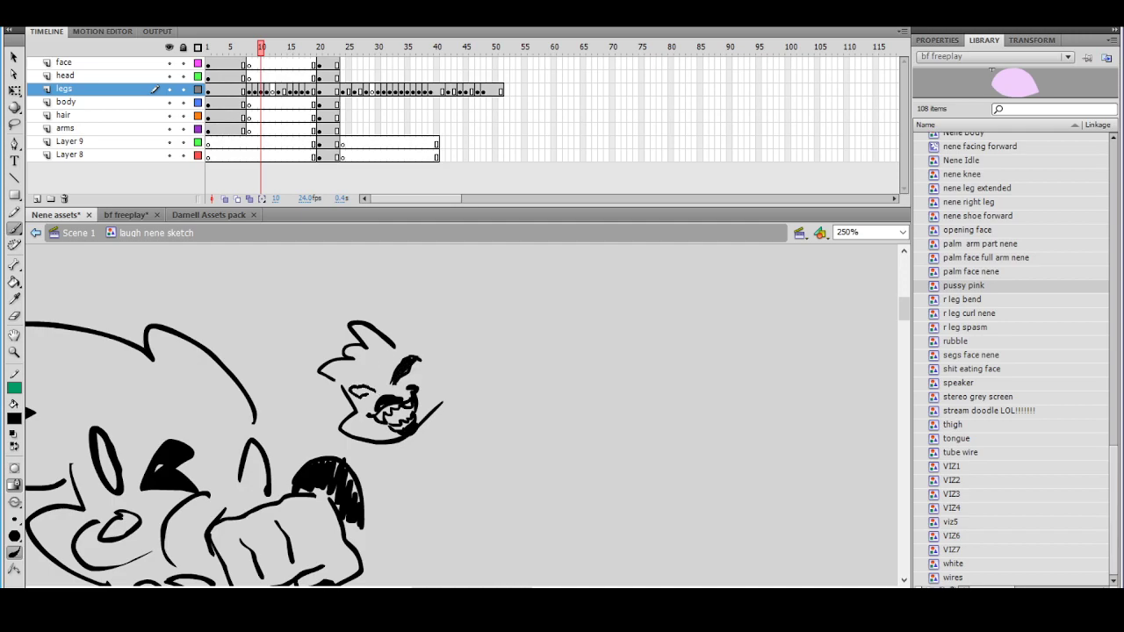
Surround the second face with a spiky hair outline, an ear, side strands and a tuft on top
mouse_move(355, 390)
mouse_down()
mouse_move(387, 390)
mouse_move(389, 367)
mouse_move(388, 384)
mouse_move(477, 364)
mouse_move(479, 381)
mouse_up()
mouse_move(431, 294)
mouse_down()
mouse_move(318, 322)
mouse_move(343, 353)
mouse_move(316, 310)
mouse_move(341, 406)
mouse_move(322, 455)
mouse_move(330, 457)
mouse_up()
key(ctrl+z)
mouse_move(463, 295)
mouse_down()
mouse_move(466, 337)
mouse_move(416, 318)
mouse_move(411, 281)
mouse_move(453, 312)
mouse_move(442, 344)
mouse_up()
mouse_move(479, 369)
mouse_down()
mouse_move(472, 315)
mouse_move(519, 350)
mouse_move(525, 388)
mouse_move(474, 352)
mouse_move(479, 397)
mouse_move(458, 430)
mouse_move(490, 465)
mouse_up()
mouse_move(494, 411)
mouse_down()
mouse_move(480, 358)
mouse_move(502, 331)
mouse_move(490, 379)
mouse_up()
mouse_move(491, 323)
mouse_down()
mouse_move(481, 377)
mouse_move(541, 383)
mouse_move(605, 300)
mouse_move(574, 347)
mouse_up()
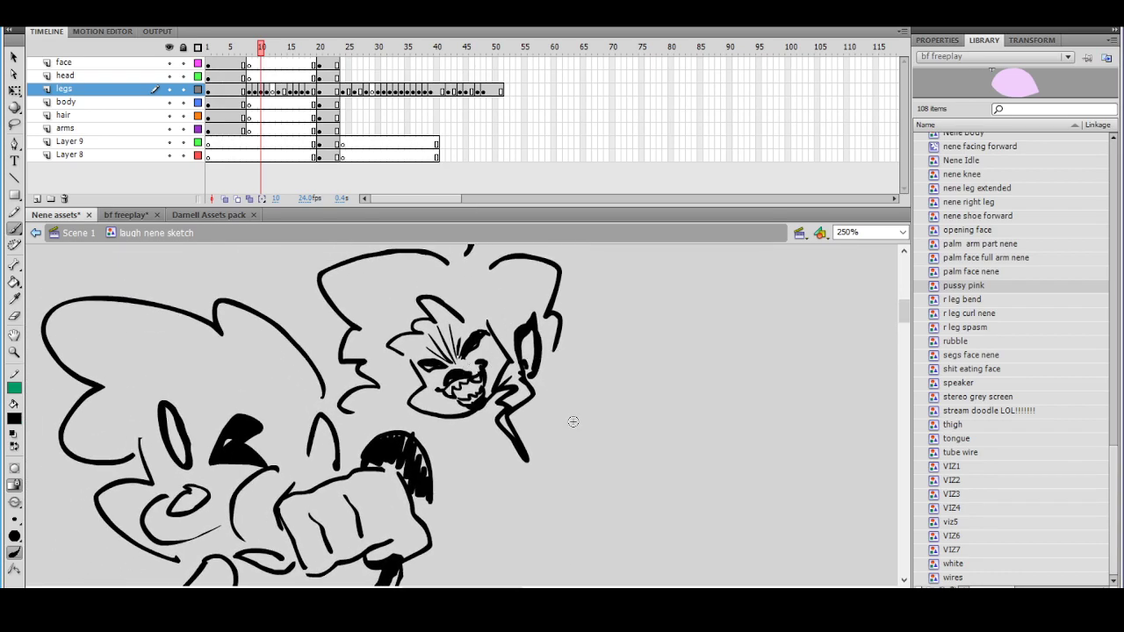
mouse_move(569, 413)
mouse_down()
mouse_move(479, 385)
mouse_move(578, 422)
mouse_move(589, 401)
mouse_move(532, 383)
mouse_up()
Select the entire two-character doodle with the Lasso tool and delete it
key(ctrl+minus)
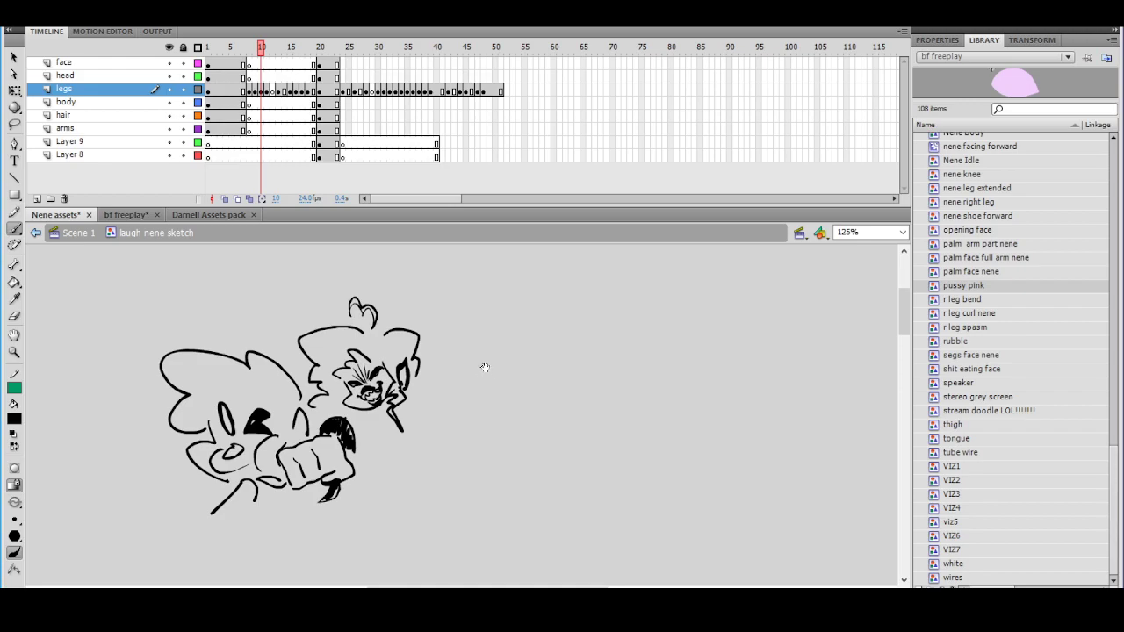
click(14, 123)
mouse_move(436, 304)
mouse_down()
mouse_move(341, 248)
mouse_move(319, 551)
mouse_move(484, 300)
mouse_up()
key(Delete)
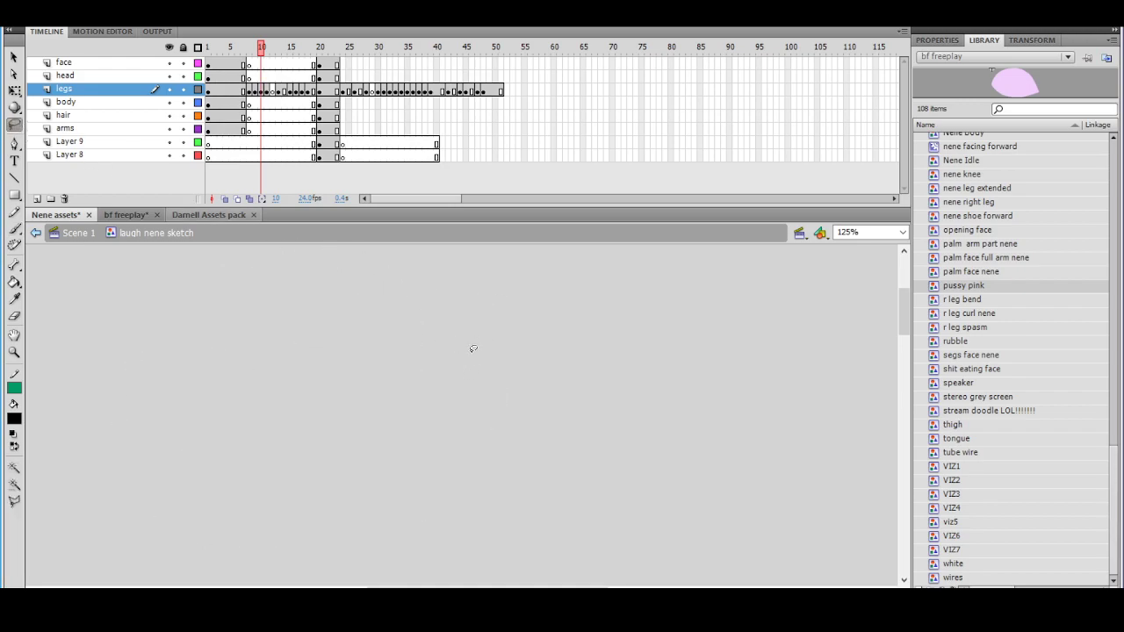
Brush a cartoon gloved hand with three rounded fingers, a thumb and a palm crease on the empty area
ctrl+click(399, 395)
click(14, 227)
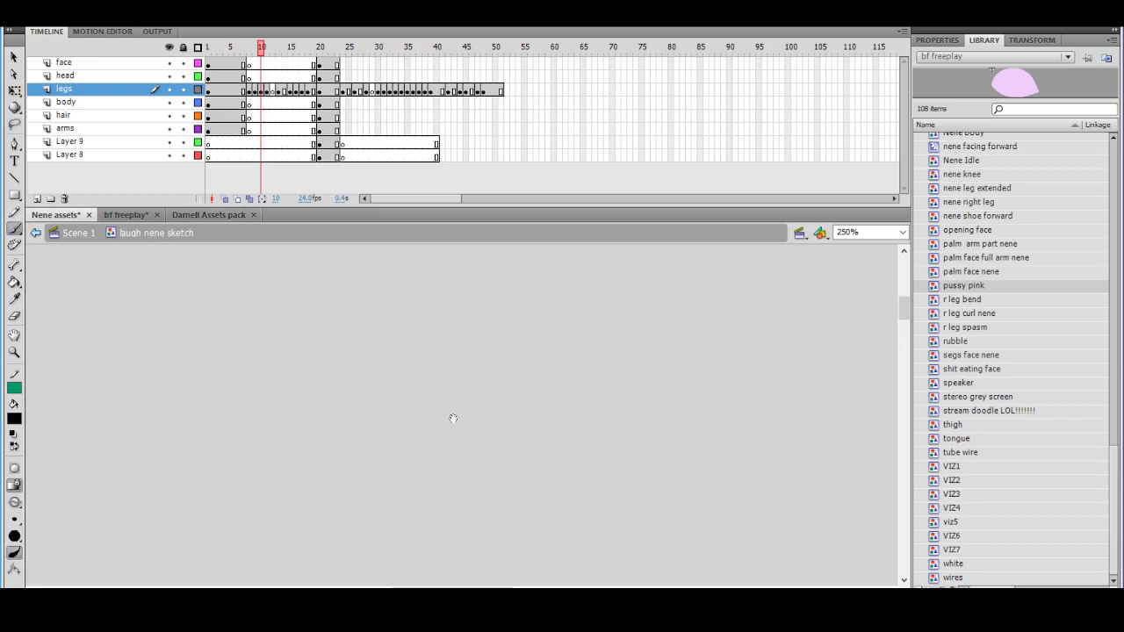
mouse_move(401, 358)
mouse_down()
mouse_move(412, 368)
mouse_move(460, 364)
mouse_move(472, 327)
mouse_move(467, 352)
mouse_move(411, 338)
mouse_move(406, 397)
mouse_move(480, 392)
mouse_move(478, 411)
mouse_move(490, 378)
mouse_move(481, 353)
mouse_up()
key(ctrl+z)
key(ctrl+z)
drag(443, 388, 445, 366)
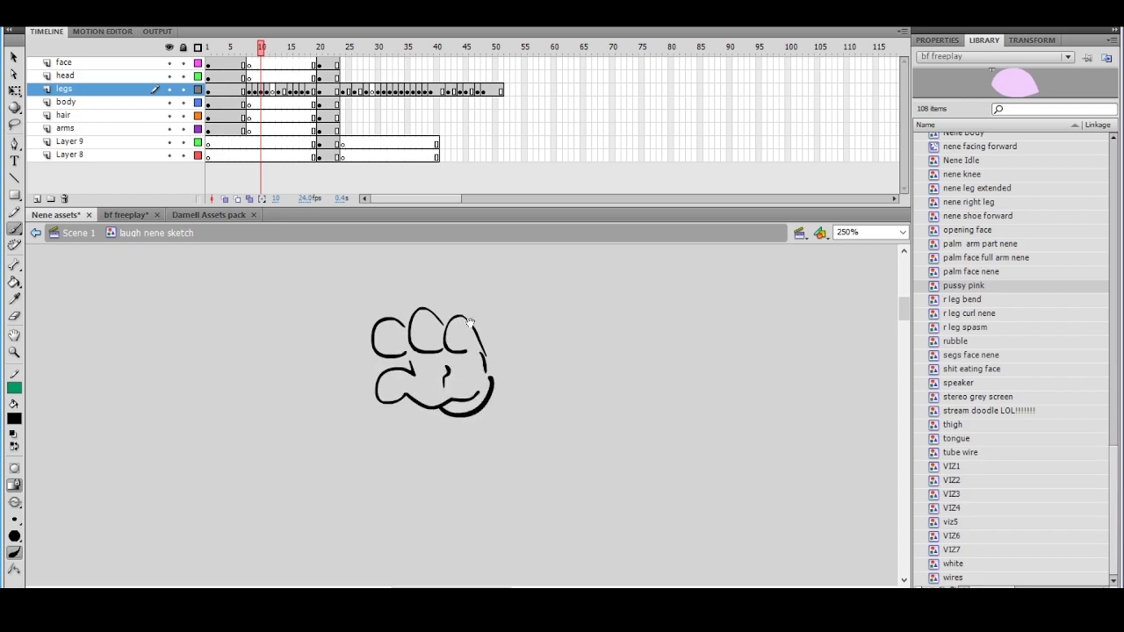
Sketch a cap with a curved brim and a puffy rounded back above the hand
drag(489, 330, 597, 394)
mouse_move(432, 351)
mouse_down()
mouse_move(312, 360)
mouse_move(406, 354)
mouse_move(423, 338)
mouse_move(285, 345)
mouse_move(294, 364)
mouse_up()
key(ctrl+z)
drag(298, 365, 437, 354)
key(ctrl+z)
key(ctrl+z)
mouse_move(511, 366)
mouse_down()
mouse_move(492, 347)
mouse_move(384, 352)
mouse_move(513, 366)
mouse_up()
mouse_move(427, 334)
mouse_down()
mouse_move(425, 315)
mouse_move(475, 276)
mouse_move(518, 319)
mouse_move(432, 327)
mouse_move(502, 290)
mouse_move(590, 351)
mouse_move(573, 378)
mouse_up()
key(ctrl+z)
drag(534, 320, 553, 332)
key(space)
drag(551, 321, 571, 278)
Draw a large oval nose below the cap brim, with a wavy moustache and a lower jaw curve beneath it
mouse_move(479, 343)
mouse_down()
mouse_move(457, 331)
mouse_move(389, 360)
mouse_move(454, 379)
mouse_up()
key(ctrl+z)
mouse_move(476, 343)
mouse_down()
mouse_move(388, 351)
mouse_move(448, 387)
mouse_move(478, 380)
mouse_up()
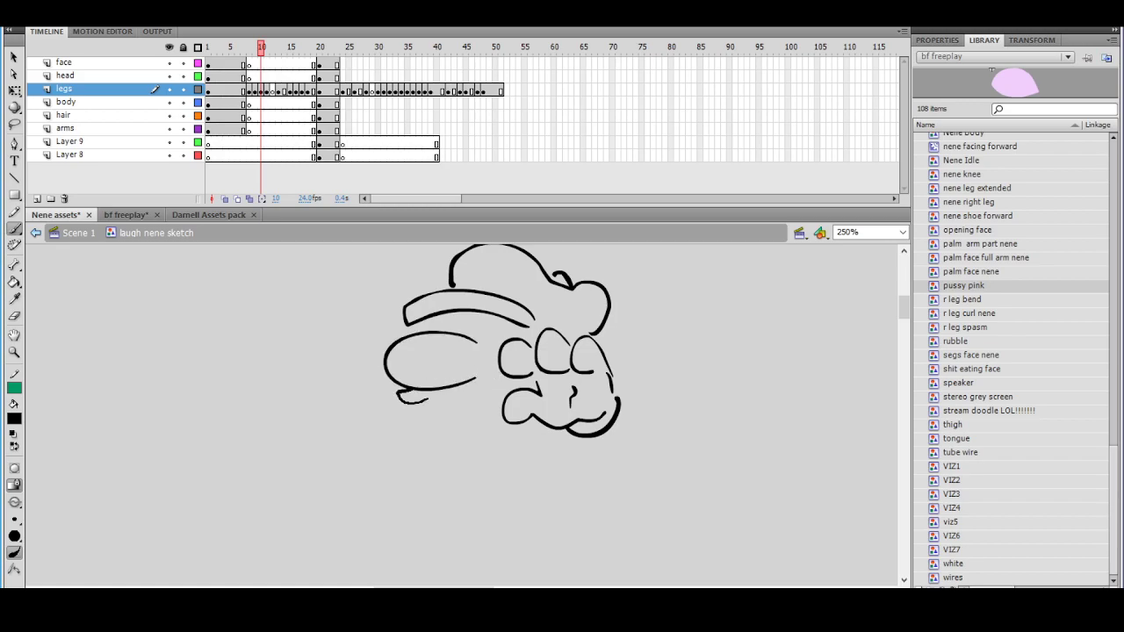
drag(515, 378, 519, 375)
mouse_move(472, 379)
mouse_down()
mouse_move(500, 354)
mouse_move(509, 379)
mouse_up()
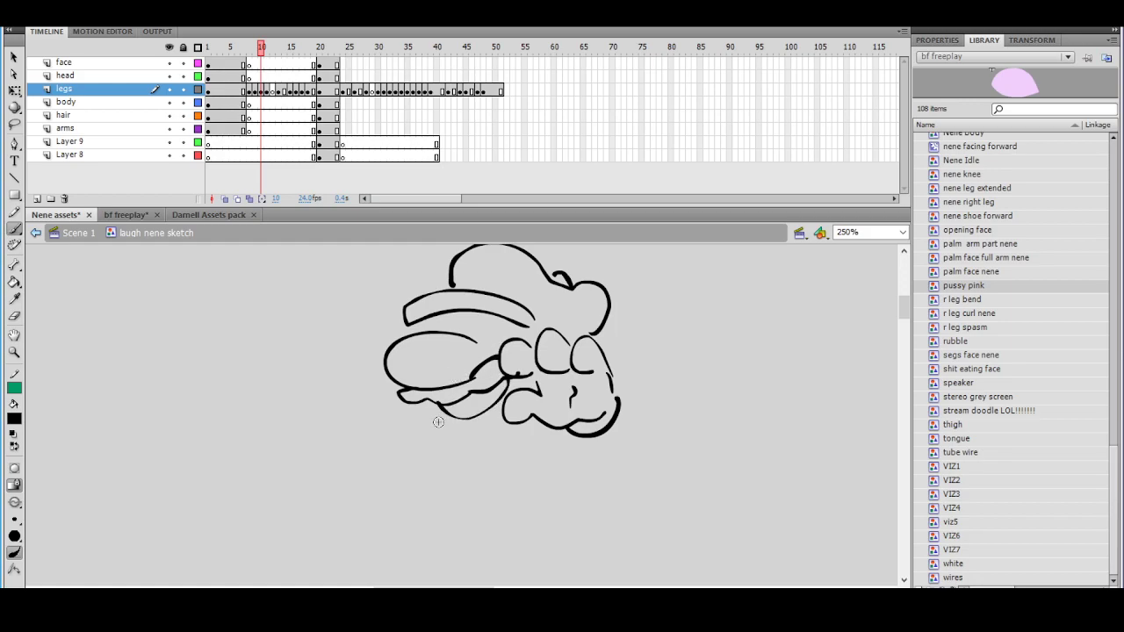
drag(434, 409, 486, 423)
Outline the two eyes under the cap brim and fill them with black
mouse_move(502, 314)
mouse_down()
mouse_move(480, 350)
mouse_move(522, 327)
mouse_move(509, 339)
mouse_up()
mouse_move(441, 322)
mouse_down()
mouse_move(478, 318)
mouse_move(428, 332)
mouse_up()
key(ctrl+z)
mouse_move(549, 292)
mouse_down()
mouse_move(411, 326)
mouse_move(474, 299)
mouse_up()
click(15, 281)
click(300, 363)
click(363, 368)
Brush a round badge with the letter M on the cap front and add detail lines inside the mouth
click(14, 230)
drag(530, 355, 567, 381)
drag(425, 296, 445, 341)
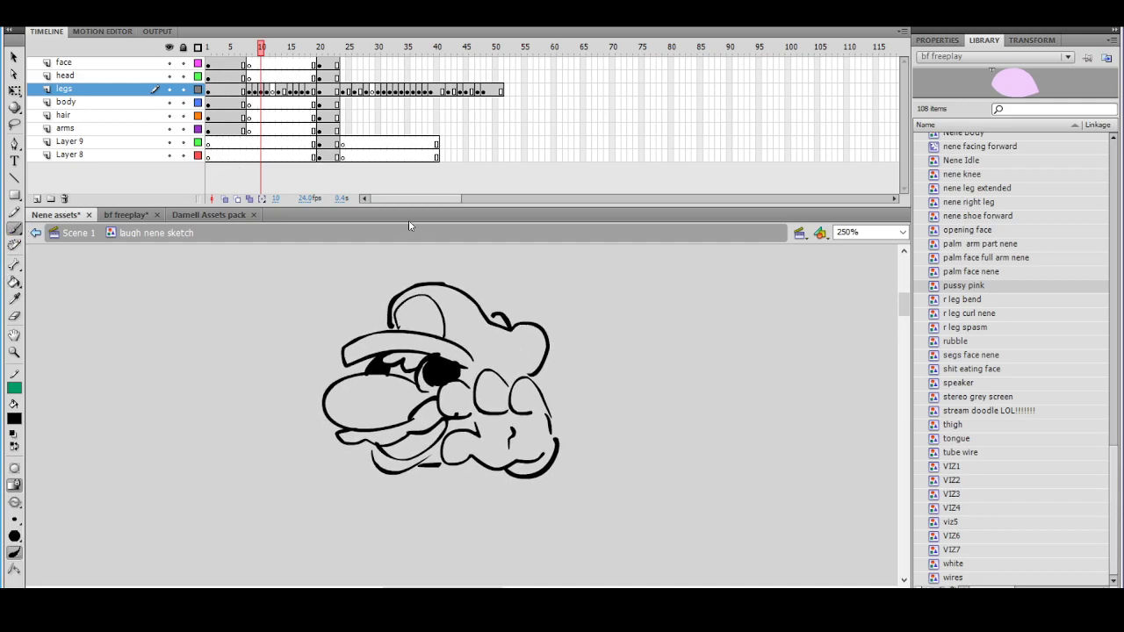
drag(412, 308, 407, 305)
mouse_move(464, 327)
mouse_down()
mouse_move(538, 275)
mouse_move(449, 278)
mouse_up()
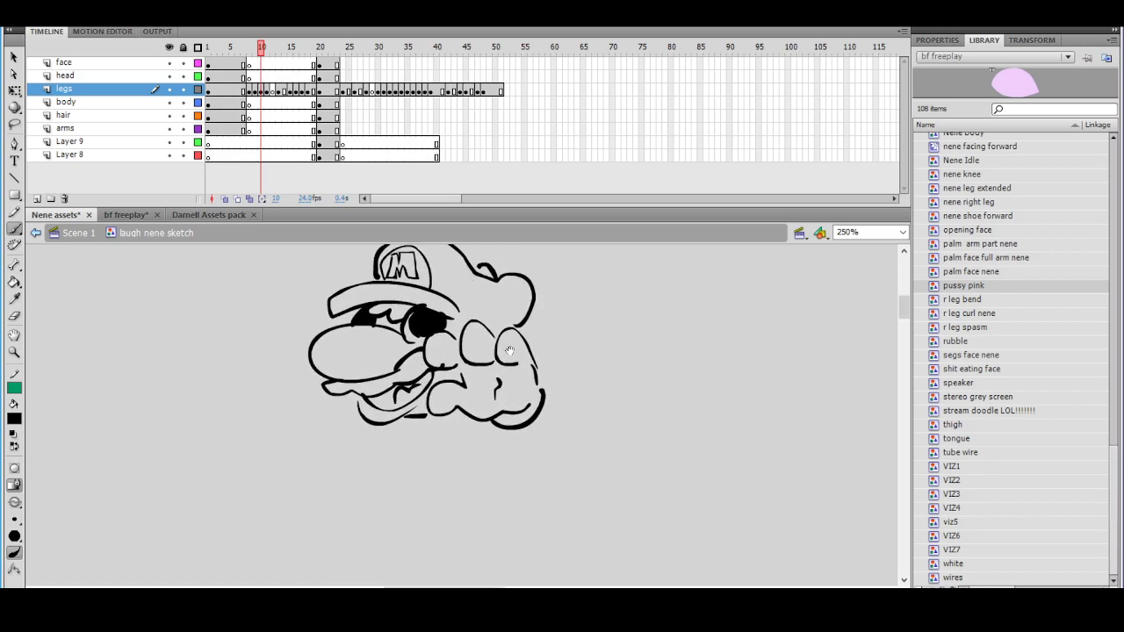
Draw a rounded wrist cuff curve behind the heel of the gloved hand
drag(404, 395, 504, 418)
mouse_move(617, 344)
mouse_down()
mouse_move(663, 325)
mouse_move(717, 442)
mouse_up()
key(ctrl+z)
mouse_move(649, 446)
mouse_down()
mouse_move(719, 433)
mouse_move(690, 396)
mouse_move(690, 452)
mouse_move(688, 399)
mouse_up()
key(ctrl+z)
key(ctrl+z)
mouse_move(662, 440)
mouse_down()
mouse_move(698, 443)
mouse_move(702, 396)
mouse_move(650, 370)
mouse_up()
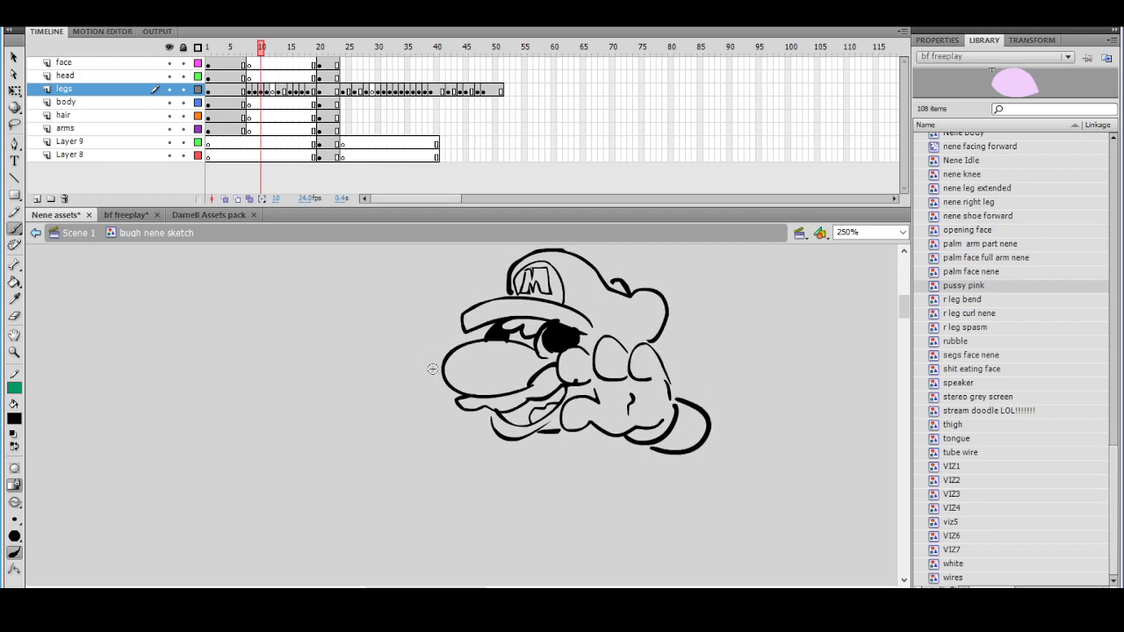
Brush an open hand with spread, rounded fingers beside the outer end of the large oval nose
mouse_move(436, 372)
mouse_down()
mouse_move(400, 386)
mouse_move(439, 402)
mouse_up()
mouse_move(443, 349)
mouse_down()
mouse_move(408, 300)
mouse_move(369, 358)
mouse_move(380, 385)
mouse_move(418, 400)
mouse_up()
drag(546, 345, 473, 294)
mouse_move(354, 358)
mouse_down()
mouse_move(452, 355)
mouse_move(483, 384)
mouse_move(580, 396)
mouse_move(623, 373)
mouse_move(493, 399)
mouse_up()
key(ctrl+z)
key(ctrl+z)
Draw the arm curve below the glove cuff and the shoulder lines beneath the jaw
drag(674, 376, 684, 421)
drag(569, 381, 456, 386)
mouse_move(610, 417)
mouse_down()
mouse_move(543, 392)
mouse_move(482, 417)
mouse_up()
key(ctrl+z)
drag(637, 395, 584, 396)
drag(650, 391, 564, 405)
Draw a large foreshortened shoe below the shoulder lines, with a sole band, small heel and trouser-leg line
mouse_move(703, 371)
mouse_down()
mouse_move(627, 469)
mouse_move(729, 347)
mouse_up()
mouse_move(586, 383)
mouse_down()
mouse_move(497, 373)
mouse_move(471, 433)
mouse_move(527, 423)
mouse_move(601, 449)
mouse_up()
mouse_move(475, 435)
mouse_down()
mouse_move(563, 466)
mouse_move(601, 470)
mouse_up()
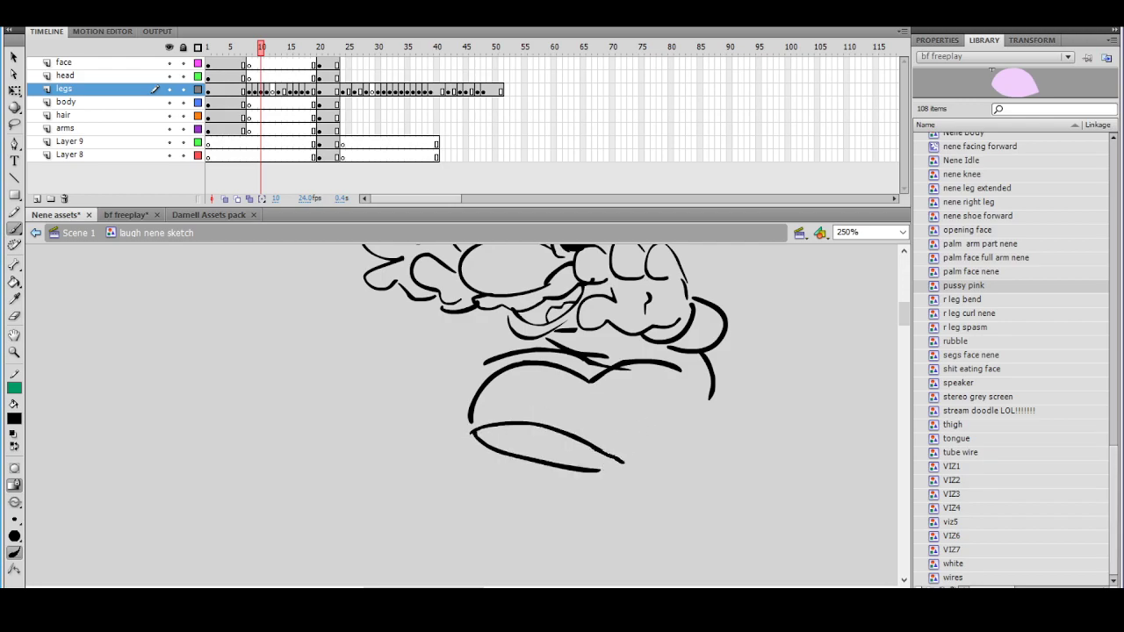
mouse_move(598, 384)
mouse_down()
mouse_move(690, 452)
mouse_move(672, 474)
mouse_up()
mouse_move(471, 420)
mouse_down()
mouse_move(537, 412)
mouse_move(676, 479)
mouse_up()
mouse_move(596, 472)
mouse_down()
mouse_move(634, 482)
mouse_move(672, 489)
mouse_up()
drag(702, 378, 669, 433)
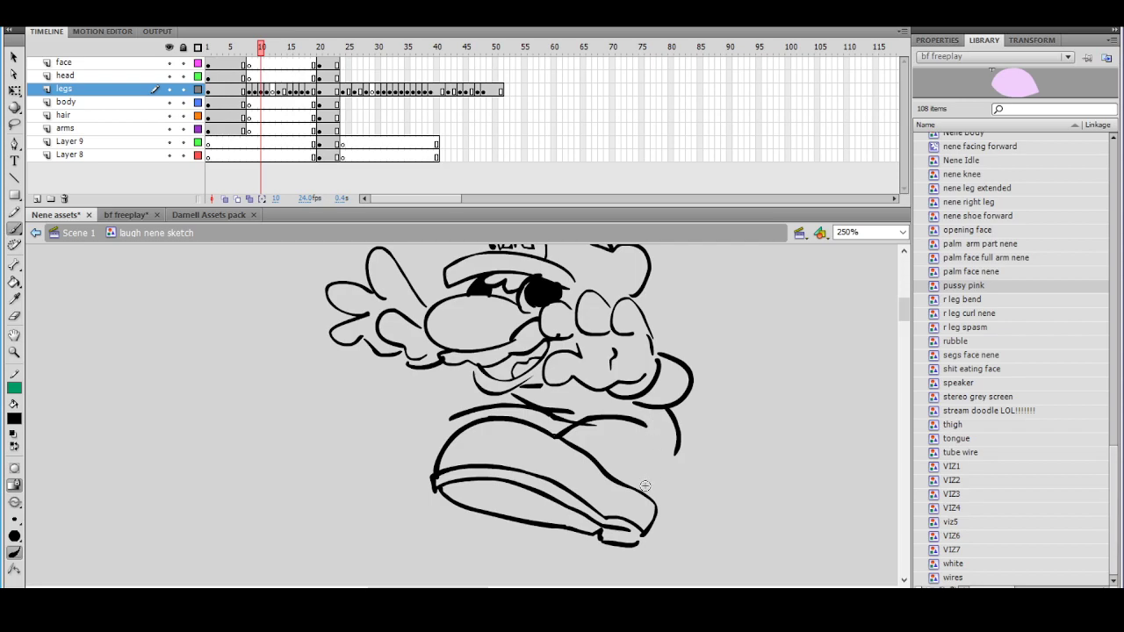
drag(650, 483, 668, 469)
Close the outline of the front shoe's heel and fill the sole and heel with black
key(l)
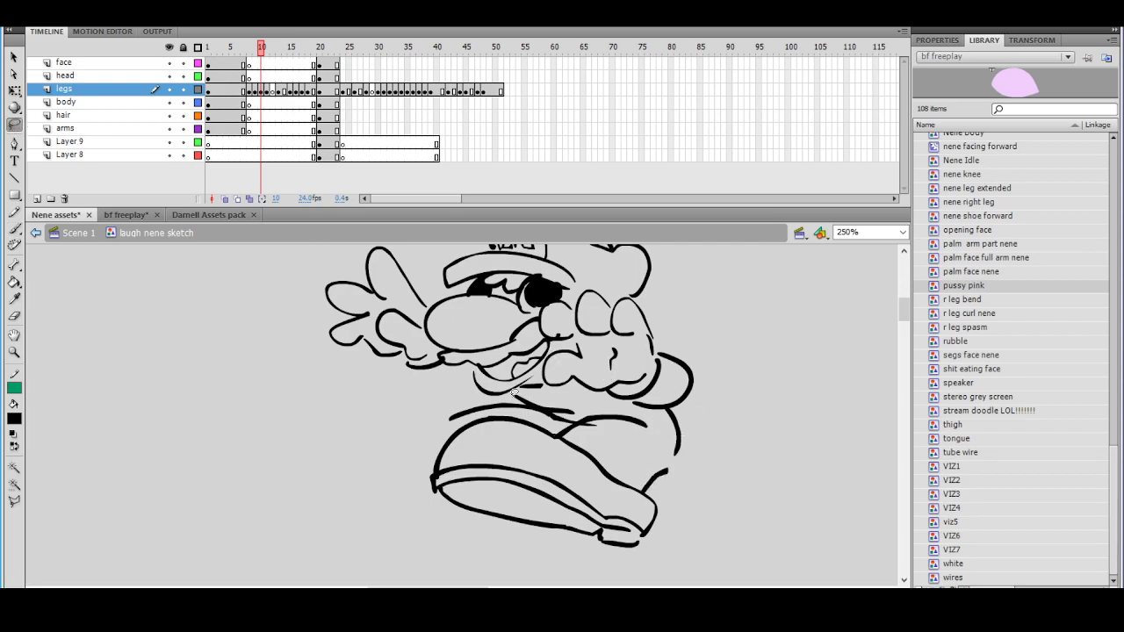
mouse_move(535, 408)
mouse_down()
mouse_move(466, 415)
mouse_move(488, 393)
mouse_move(522, 401)
mouse_up()
click(566, 385)
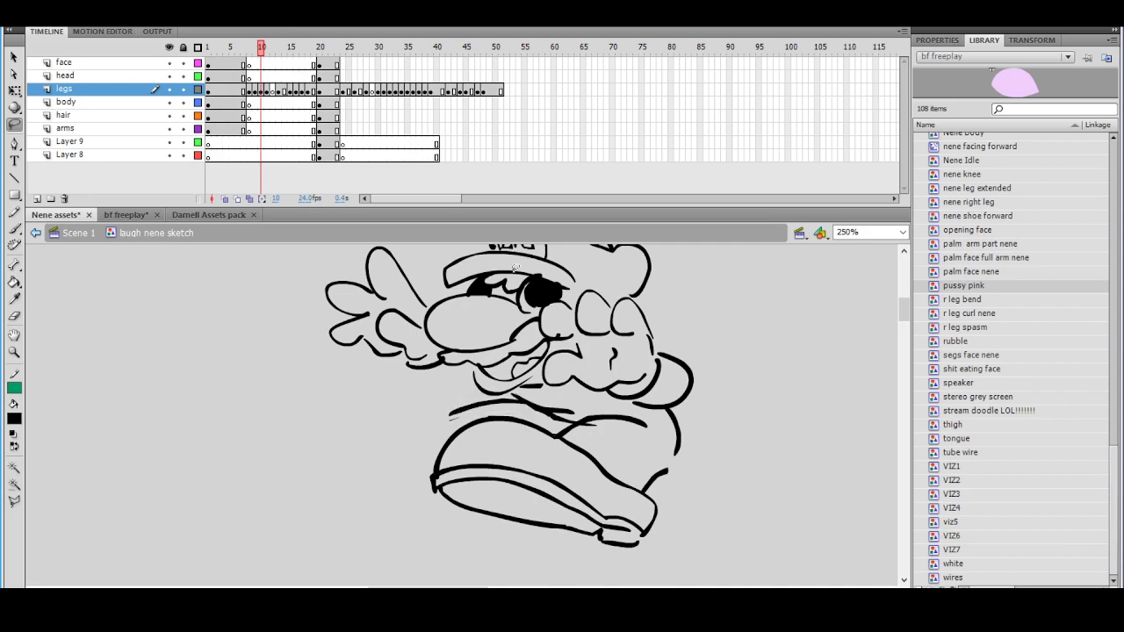
click(16, 227)
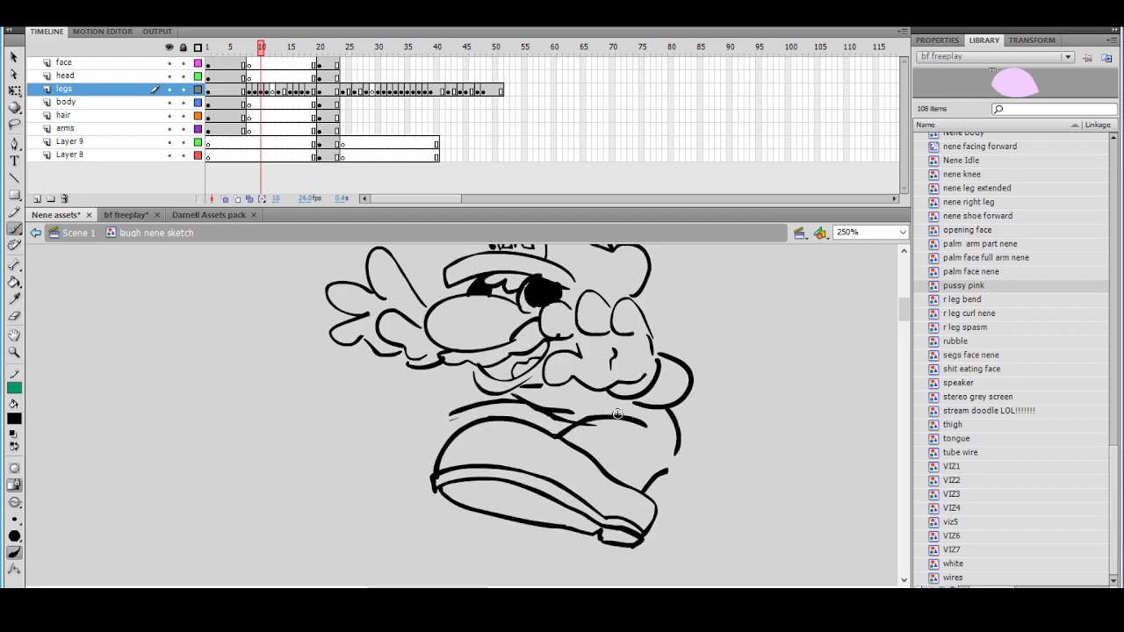
click(14, 282)
click(569, 512)
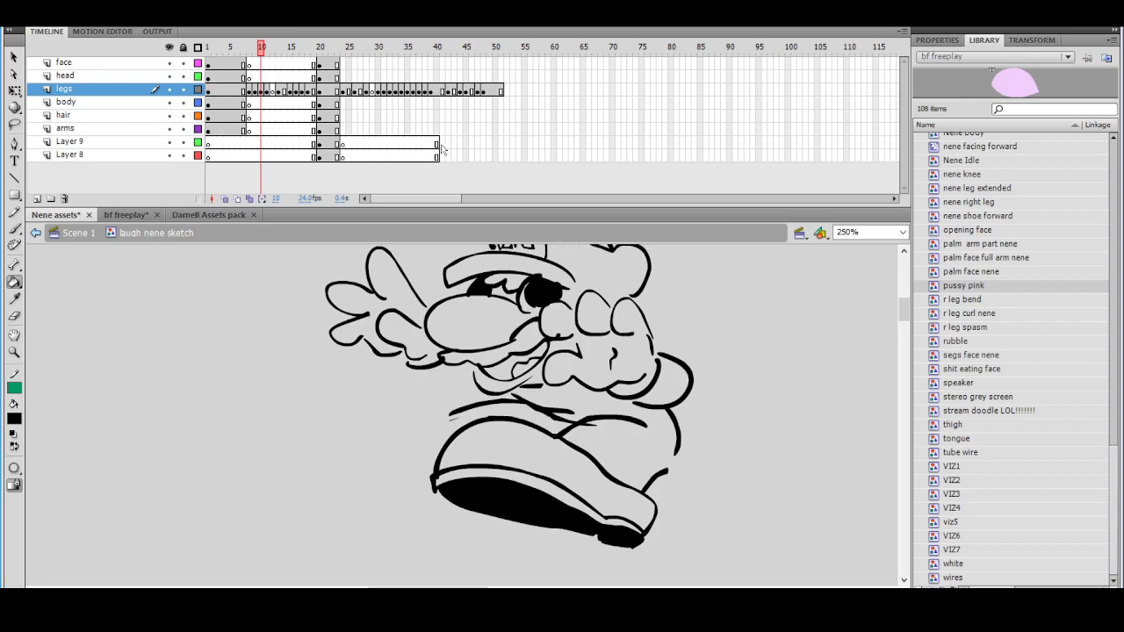
Draw a second shoe with a thin sole behind the black-soled front shoe
key(b)
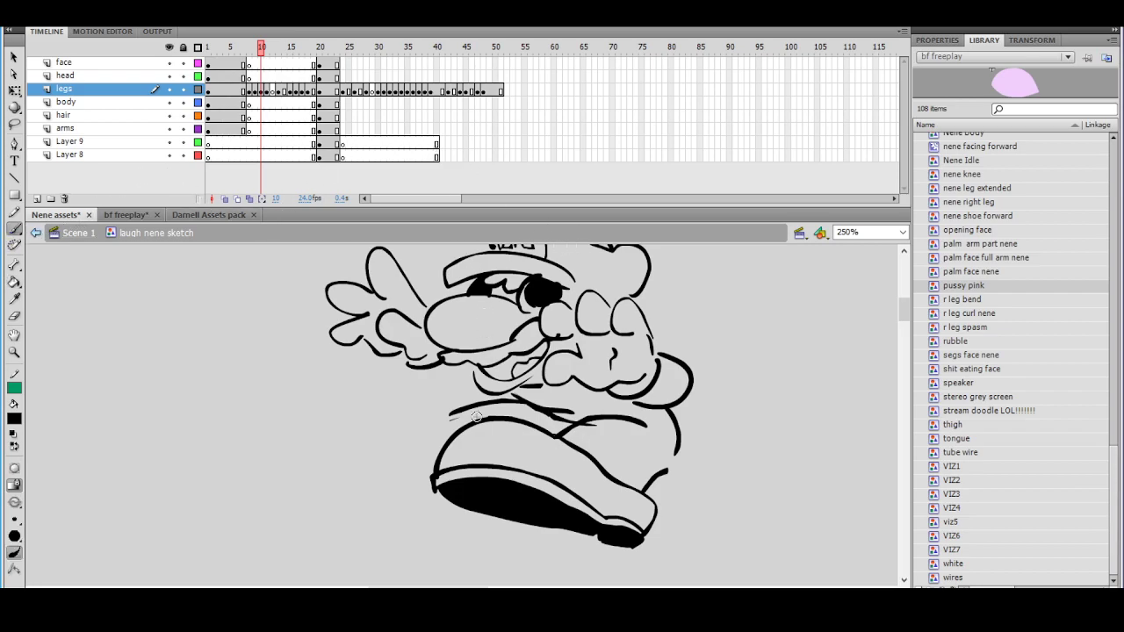
mouse_move(419, 409)
mouse_down()
mouse_move(297, 439)
mouse_move(295, 452)
mouse_move(431, 456)
mouse_up()
mouse_move(286, 448)
mouse_down()
mouse_move(293, 458)
mouse_move(425, 472)
mouse_up()
drag(699, 355, 573, 394)
key(ctrl+minus)
key(ctrl+equal)
mouse_move(424, 505)
mouse_down()
mouse_move(439, 448)
mouse_move(494, 433)
mouse_up()
Lasso both shoes and scale them down slightly with Free Transform, keeping them beneath the body
click(14, 124)
mouse_move(244, 358)
mouse_down()
mouse_move(275, 525)
mouse_move(537, 464)
mouse_move(483, 420)
mouse_move(259, 356)
mouse_up()
key(q)
drag(159, 526, 200, 510)
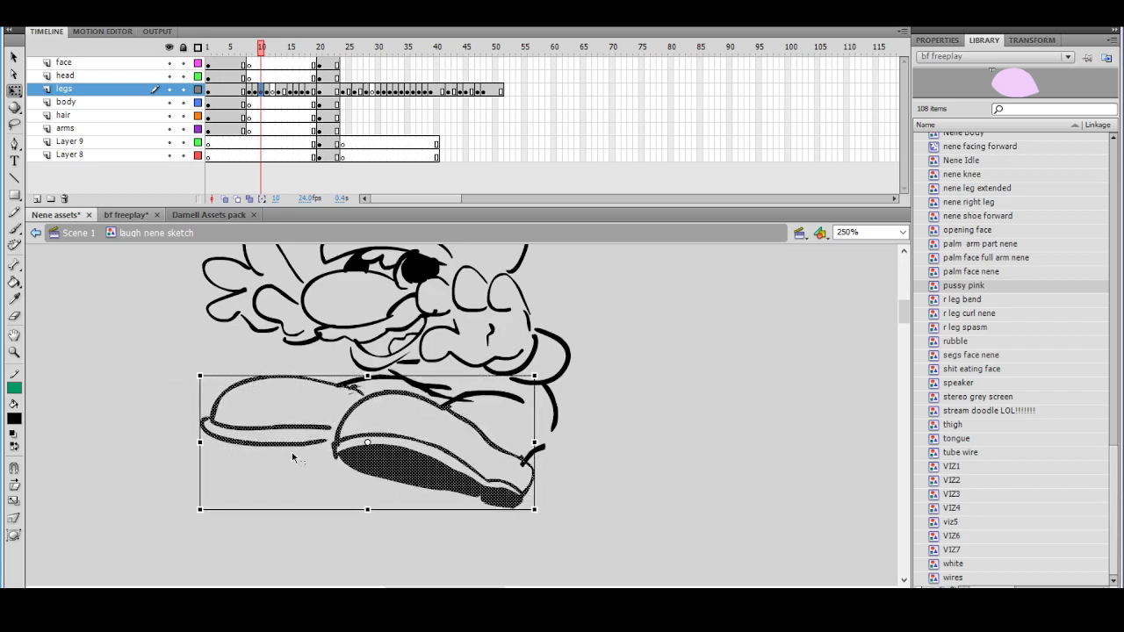
drag(534, 376, 520, 381)
drag(489, 454, 500, 451)
ctrl+alt+click(576, 361)
ctrl+click(472, 375)
drag(457, 378, 516, 309)
drag(461, 433, 441, 440)
drag(409, 500, 417, 493)
click(527, 420)
drag(536, 398, 459, 418)
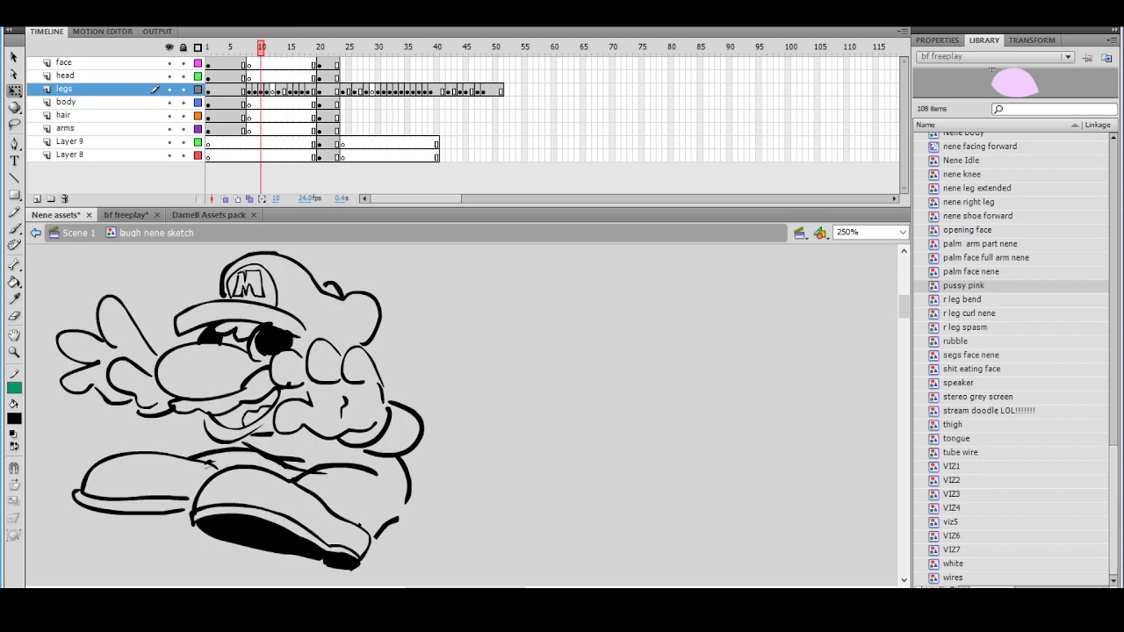
Brush a large faceted round nose on the empty stage area beside the finished figure
click(15, 229)
drag(542, 390, 366, 334)
mouse_move(550, 354)
mouse_down()
mouse_move(503, 384)
mouse_move(500, 330)
mouse_move(489, 370)
mouse_move(528, 404)
mouse_up()
key(ctrl+z)
mouse_move(502, 323)
mouse_down()
mouse_move(528, 309)
mouse_move(582, 317)
mouse_up()
key(ctrl+z)
drag(534, 407, 579, 396)
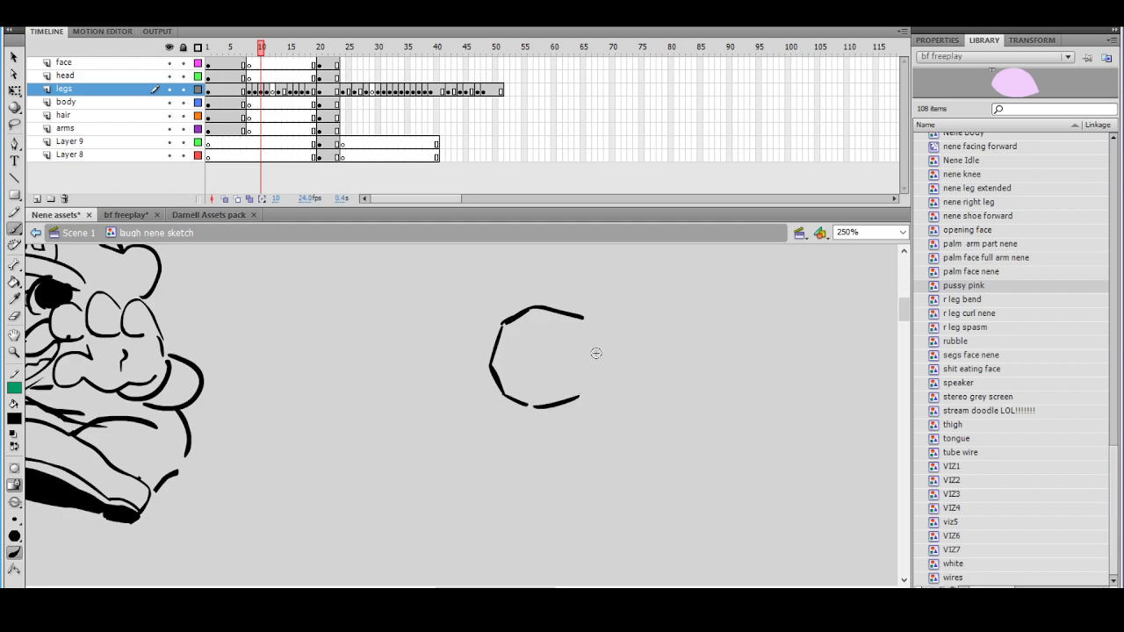
drag(585, 319, 597, 350)
drag(579, 397, 590, 347)
Draw a scalloped moustache half on the side of the faceted nose, fill it black and clean its edge
drag(597, 353, 644, 337)
mouse_move(577, 404)
mouse_down()
mouse_move(614, 399)
mouse_move(651, 373)
mouse_move(660, 330)
mouse_move(593, 353)
mouse_up()
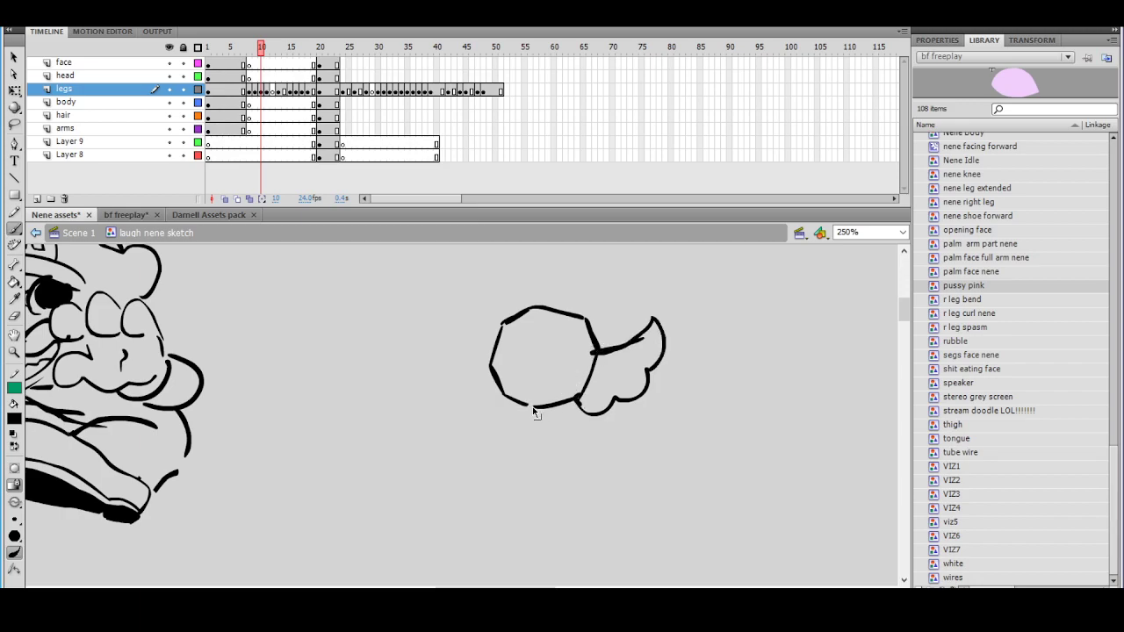
drag(619, 304, 517, 324)
click(14, 281)
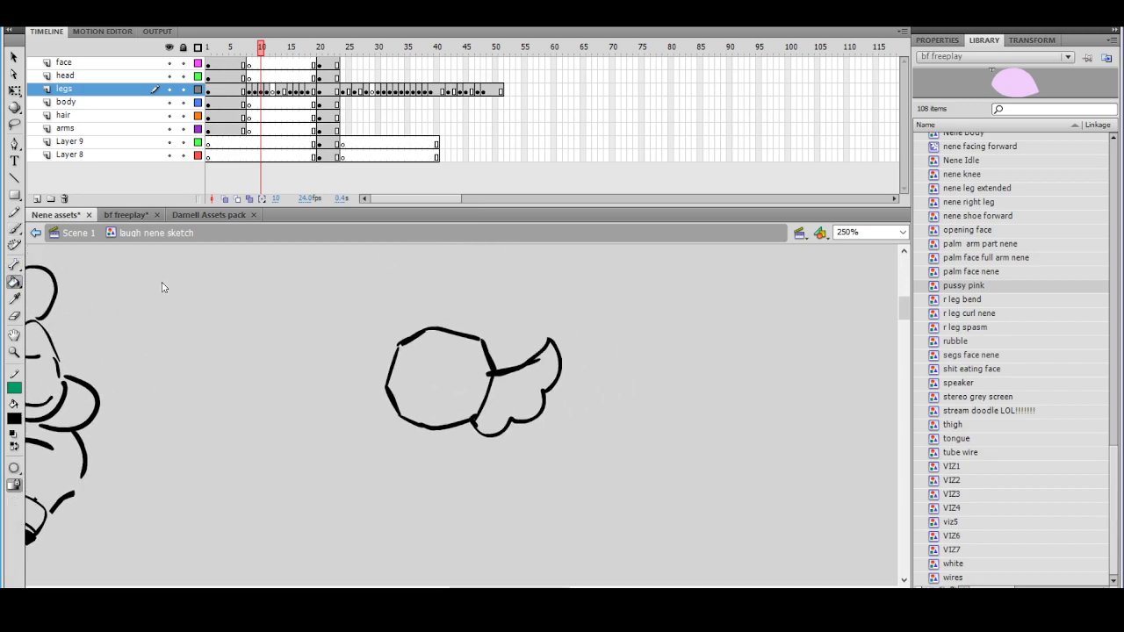
click(497, 391)
click(15, 315)
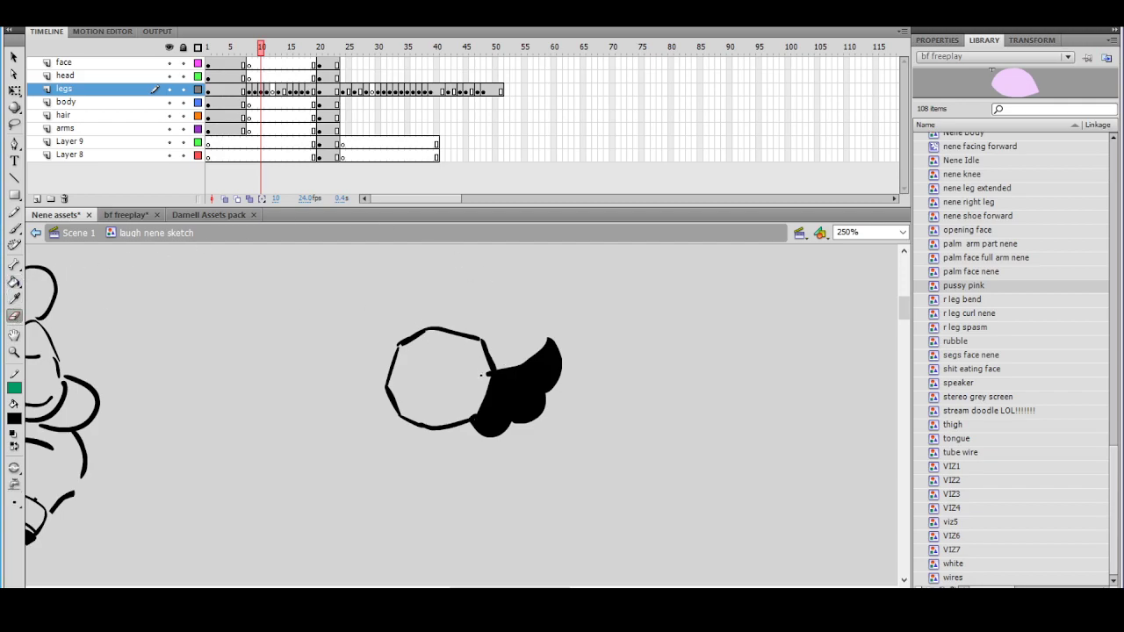
drag(562, 311, 456, 341)
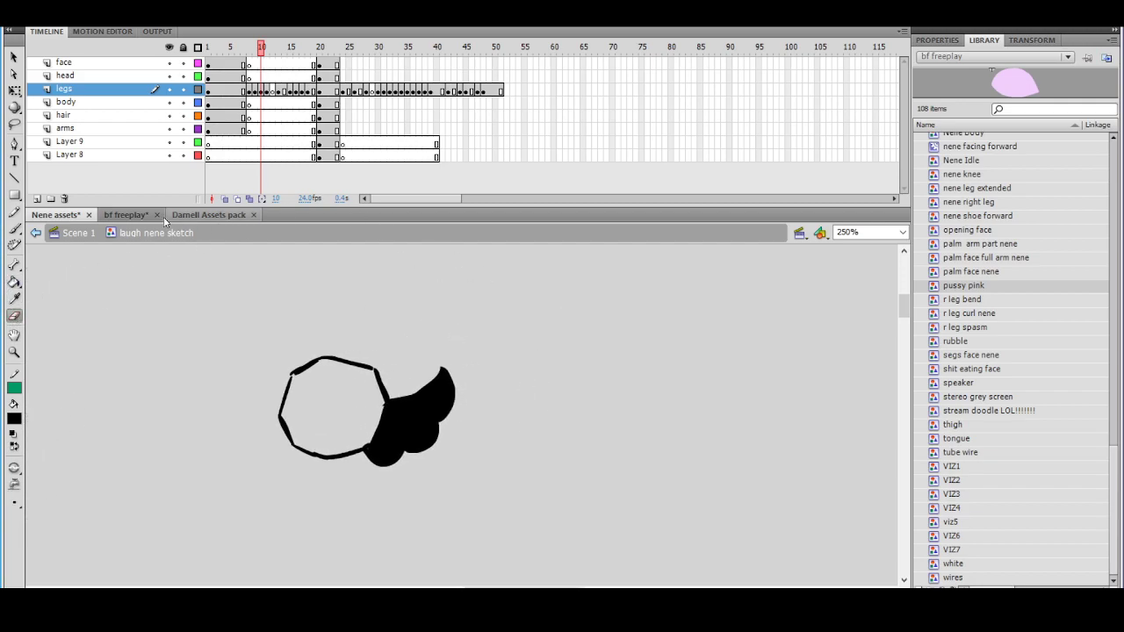
Draw two tall oval eyes above the faceted nose with inner rings and fill the pupils with black
click(14, 228)
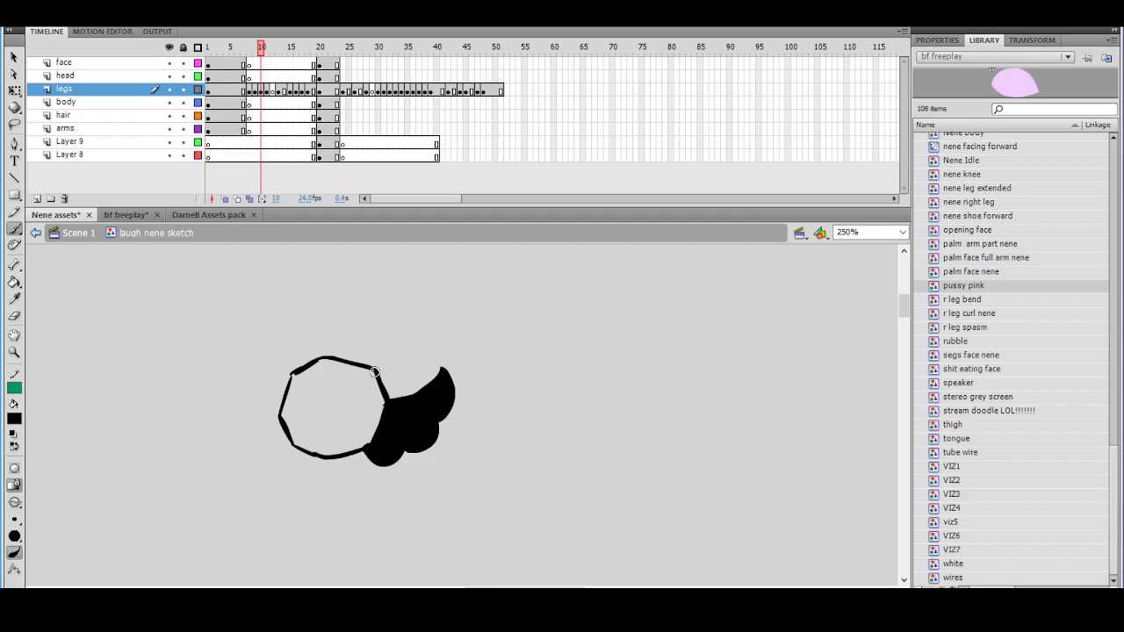
mouse_move(366, 364)
mouse_down()
mouse_move(387, 303)
mouse_move(410, 369)
mouse_move(390, 385)
mouse_move(373, 295)
mouse_move(406, 364)
mouse_move(378, 376)
mouse_move(394, 292)
mouse_move(415, 355)
mouse_move(381, 377)
mouse_move(307, 295)
mouse_move(297, 366)
mouse_up()
key(ctrl+z)
key(ctrl+z)
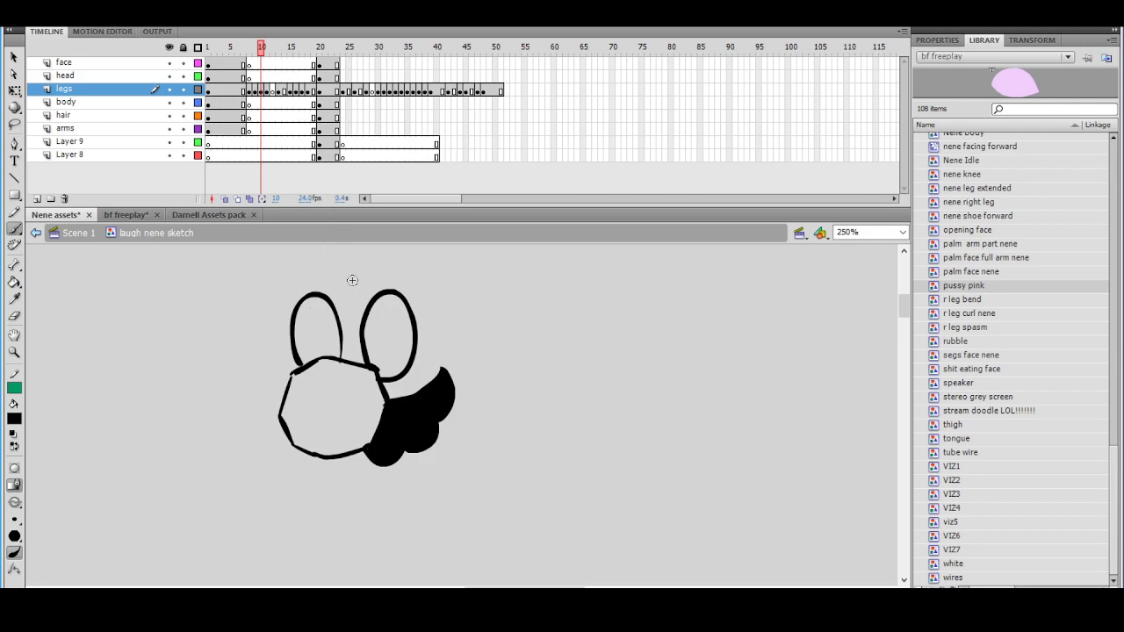
mouse_move(339, 331)
mouse_down()
mouse_move(337, 314)
mouse_move(315, 346)
mouse_move(320, 360)
mouse_up()
mouse_move(390, 369)
mouse_down()
mouse_move(372, 335)
mouse_move(378, 368)
mouse_up()
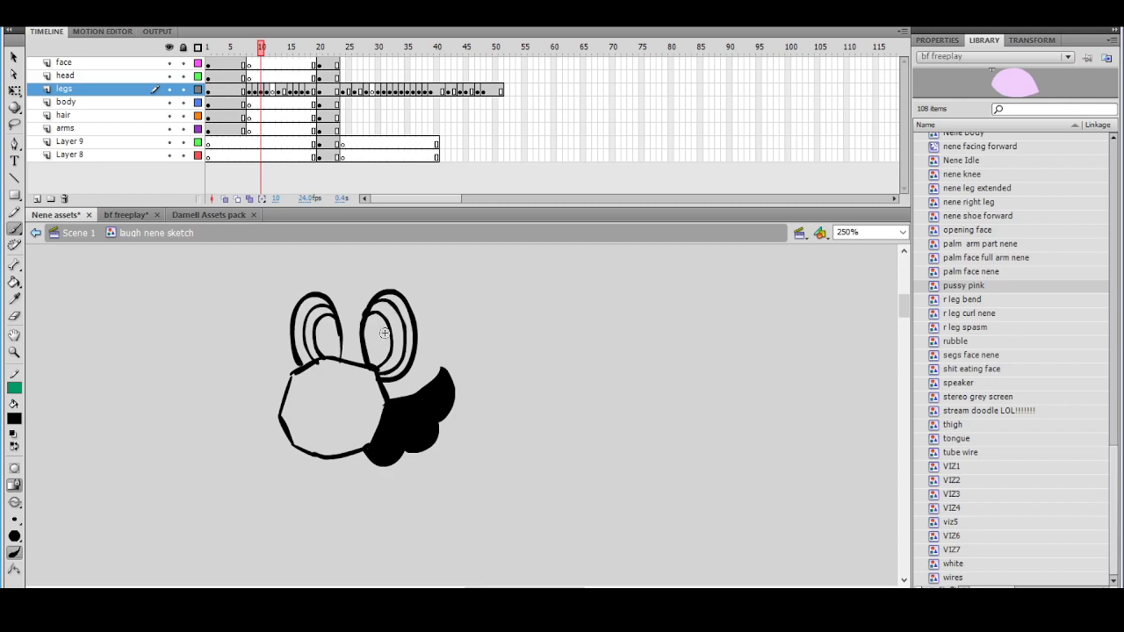
key(k)
click(327, 338)
click(377, 336)
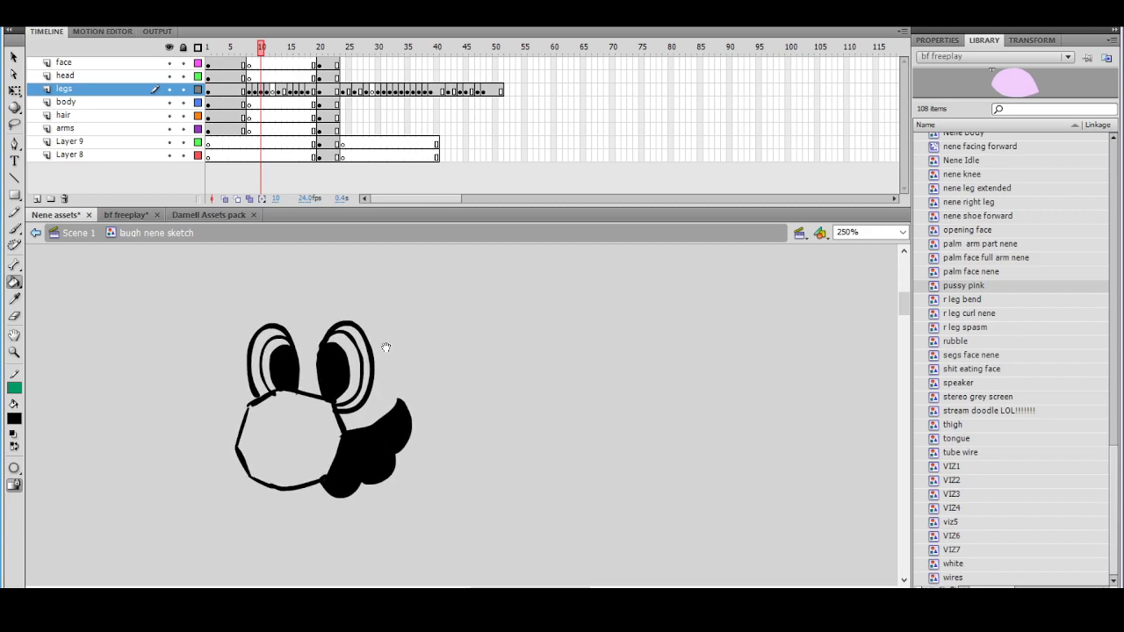
Add the far moustache edge along the nose and draw an open mouth with a tongue beneath the moustache
key(b)
scroll(399, 293, down, 3)
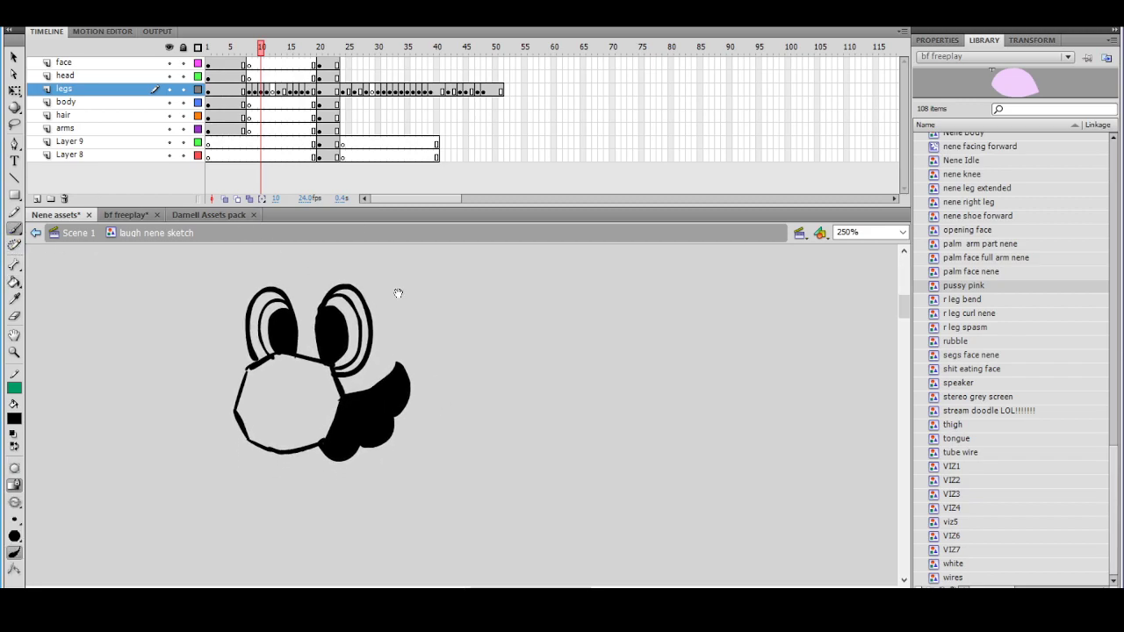
drag(233, 418, 255, 437)
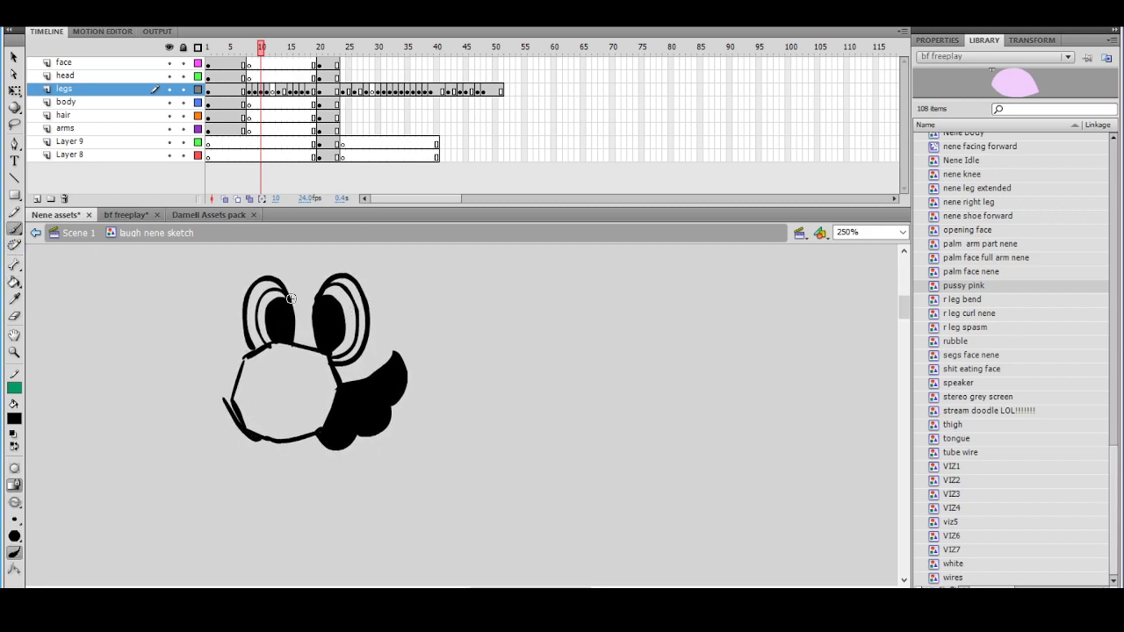
scroll(425, 321, down, 3)
drag(425, 338, 395, 393)
mouse_move(296, 398)
mouse_down()
mouse_move(364, 429)
mouse_move(421, 367)
mouse_move(411, 351)
mouse_up()
key(ctrl+z)
mouse_move(307, 399)
mouse_down()
mouse_move(407, 427)
mouse_move(407, 377)
mouse_move(427, 437)
mouse_up()
key(ctrl+z)
mouse_move(299, 479)
mouse_down()
mouse_move(368, 534)
mouse_move(383, 470)
mouse_move(334, 454)
mouse_move(334, 486)
mouse_move(381, 443)
mouse_up()
key(ctrl+z)
drag(352, 487, 361, 449)
mouse_move(463, 366)
mouse_down()
mouse_move(476, 388)
mouse_move(485, 376)
mouse_move(467, 413)
mouse_up()
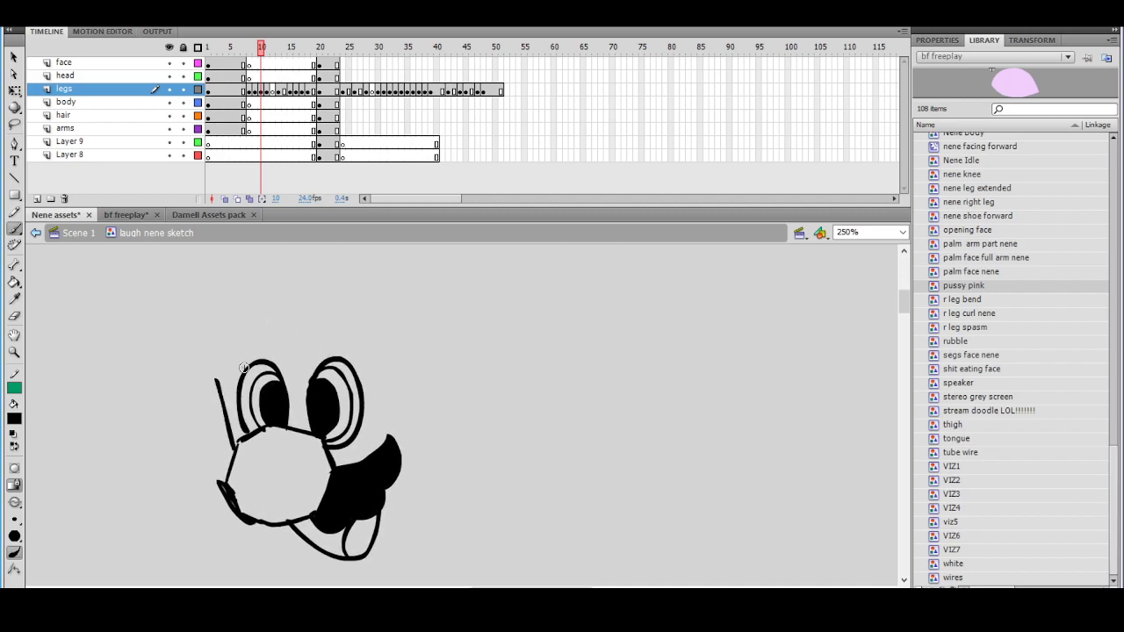
Draw the side of the face, arched eyebrows and the angular cap brim around the eyes
drag(222, 392, 235, 446)
mouse_move(310, 350)
mouse_down()
mouse_move(347, 337)
mouse_move(355, 348)
mouse_up()
mouse_move(234, 356)
mouse_down()
mouse_move(259, 332)
mouse_move(276, 349)
mouse_move(221, 385)
mouse_up()
mouse_move(275, 341)
mouse_down()
mouse_move(313, 335)
mouse_move(391, 370)
mouse_up()
mouse_move(222, 384)
mouse_down()
mouse_move(191, 383)
mouse_move(207, 322)
mouse_move(282, 302)
mouse_move(383, 332)
mouse_up()
drag(370, 448, 376, 370)
Draw the lower lip and angular jaw outline around the open mouth
mouse_move(256, 446)
mouse_down()
mouse_move(348, 488)
mouse_move(396, 447)
mouse_up()
key(ctrl+z)
mouse_move(294, 461)
mouse_down()
mouse_move(365, 490)
mouse_move(396, 429)
mouse_up()
drag(419, 372, 418, 409)
drag(394, 468, 411, 441)
drag(263, 484, 287, 484)
Brush a solid black sideburn at the side of the face behind the eyes
mouse_move(395, 330)
mouse_down()
mouse_move(397, 365)
mouse_move(384, 379)
mouse_move(413, 358)
mouse_move(393, 320)
mouse_move(417, 337)
mouse_up()
click(15, 282)
click(15, 228)
mouse_move(390, 397)
mouse_down()
mouse_move(390, 348)
mouse_move(401, 401)
mouse_up()
drag(438, 317, 447, 361)
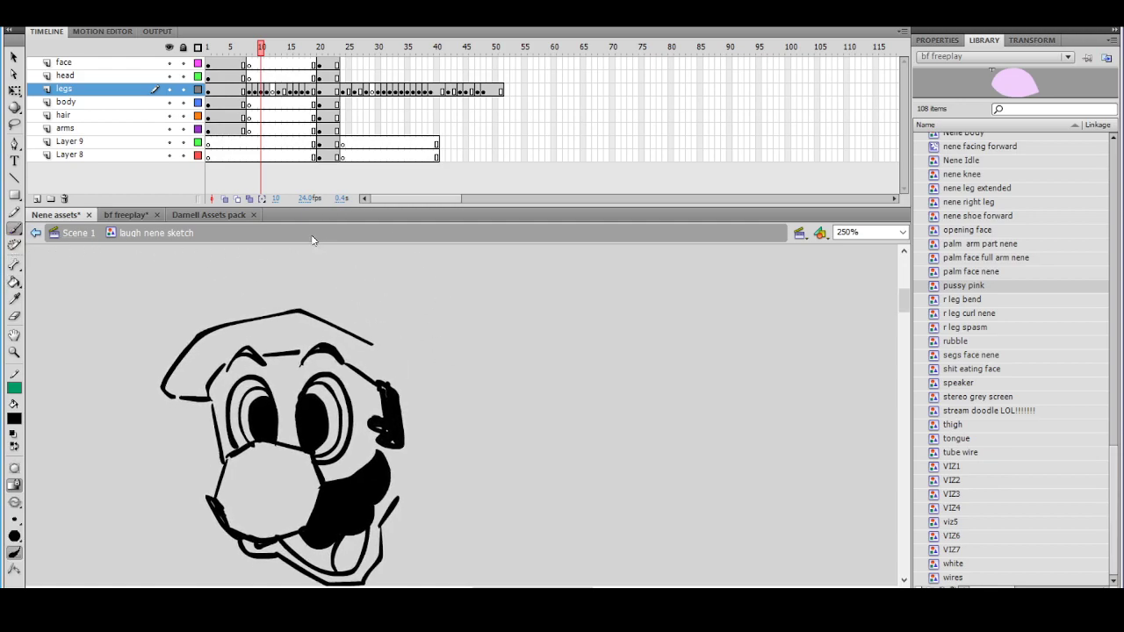
Draw the angular cap crown above the brim and a blocky ear behind the sideburn
drag(207, 271, 203, 328)
drag(346, 278, 332, 321)
drag(191, 322, 249, 278)
mouse_move(260, 279)
mouse_down()
mouse_move(370, 300)
mouse_move(469, 414)
mouse_move(479, 334)
mouse_move(459, 347)
mouse_move(454, 387)
mouse_up()
key(ctrl+z)
mouse_move(466, 322)
mouse_down()
mouse_move(459, 352)
mouse_move(422, 370)
mouse_move(399, 366)
mouse_move(437, 387)
mouse_move(441, 427)
mouse_move(402, 450)
mouse_up()
drag(479, 378, 503, 411)
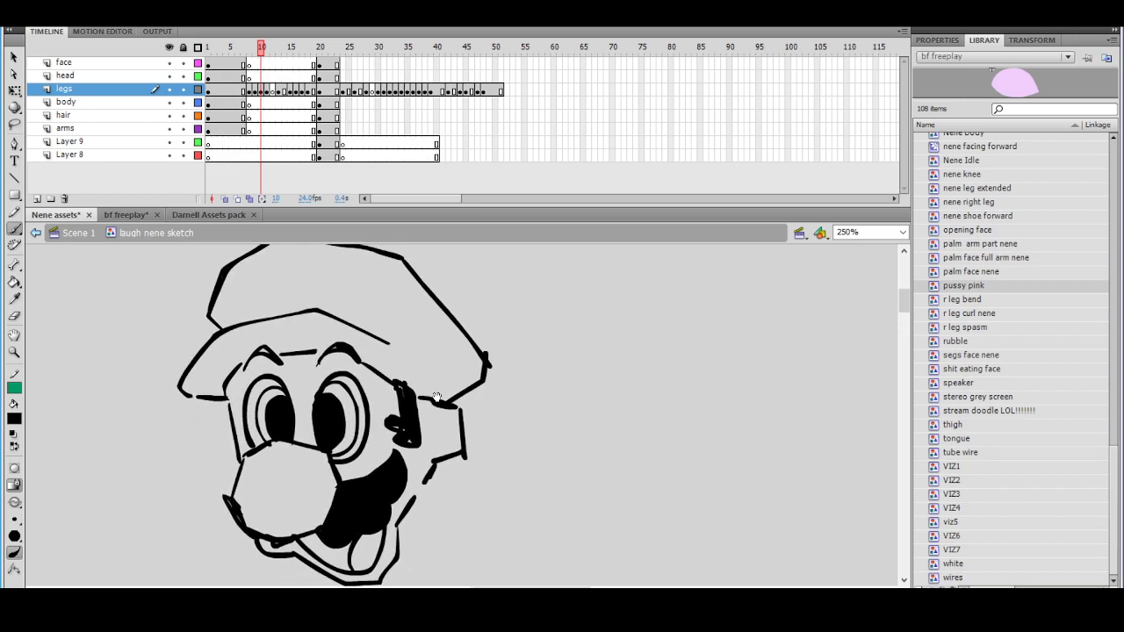
Add the far ear edge beside the face and an inner line along the underside of the cap brim
drag(237, 442, 237, 475)
key(ctrl+z)
drag(233, 434, 237, 473)
mouse_move(201, 393)
mouse_down()
mouse_move(231, 347)
mouse_move(357, 343)
mouse_move(430, 366)
mouse_up()
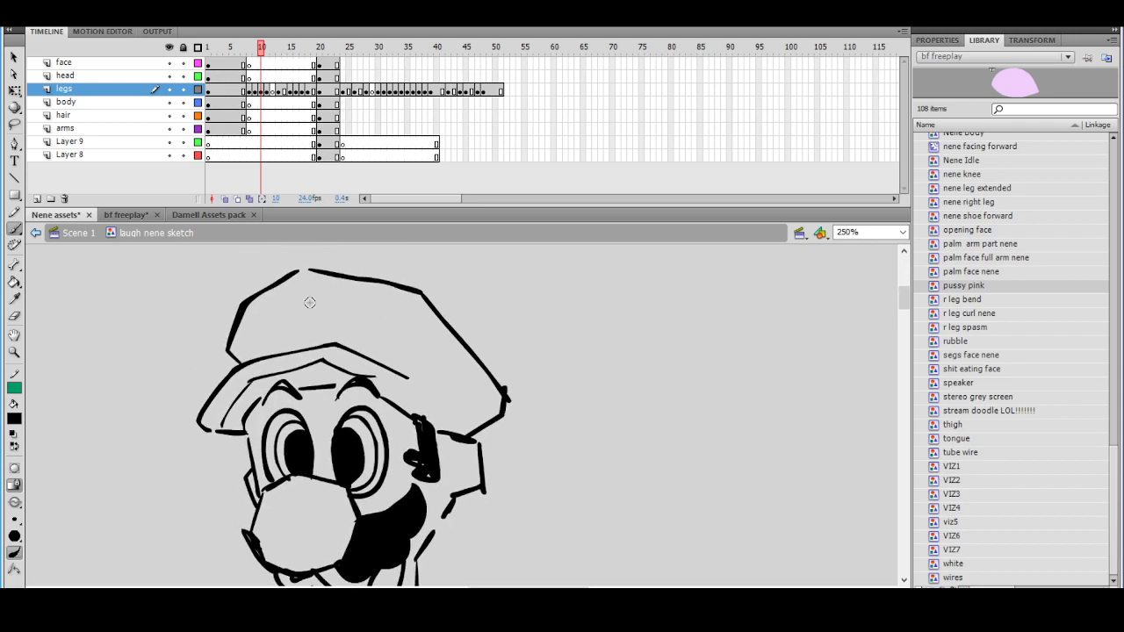
Brush a round badge containing the letter M on the front of the angular cap
mouse_move(265, 350)
mouse_down()
mouse_move(296, 296)
mouse_move(347, 303)
mouse_move(351, 342)
mouse_up()
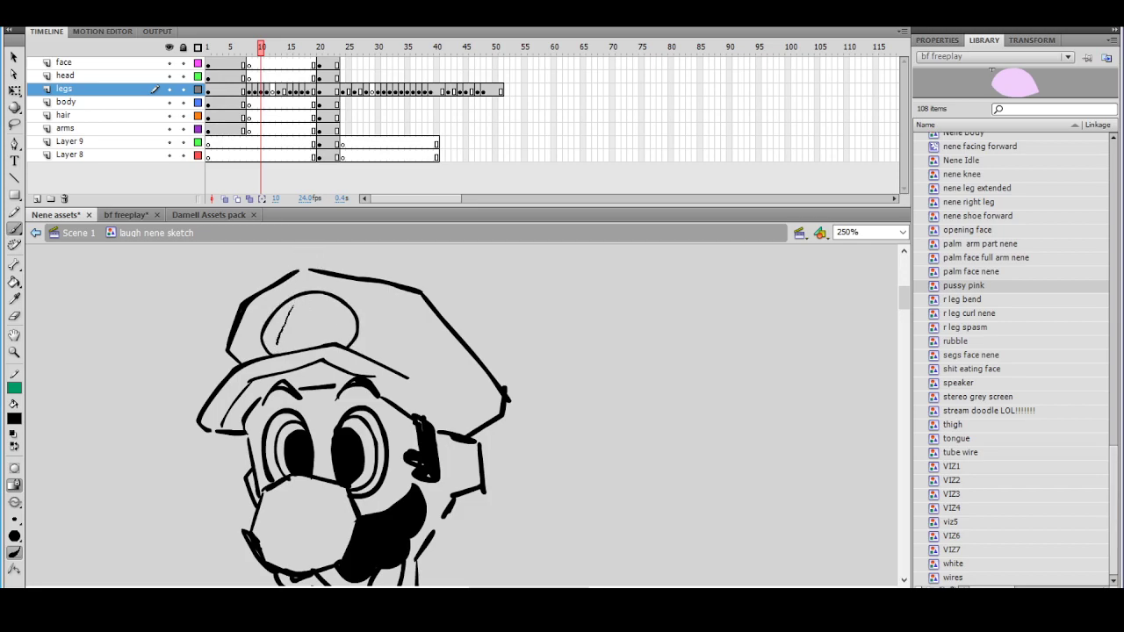
mouse_move(331, 340)
mouse_down()
mouse_move(300, 304)
mouse_move(331, 302)
mouse_up()
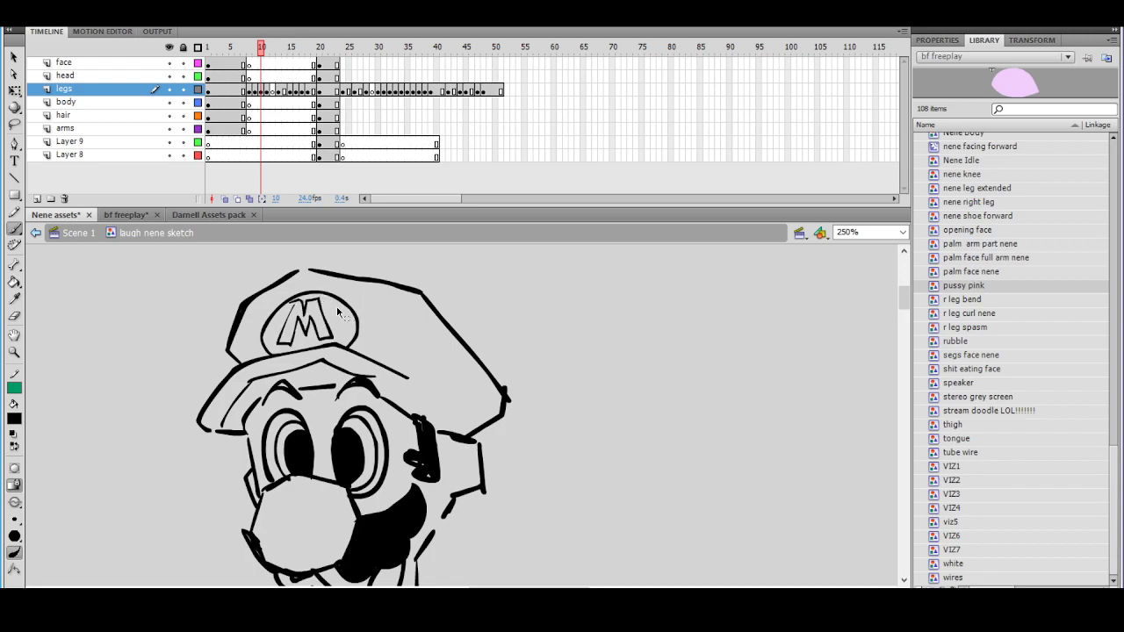
key(ctrl+z)
key(ctrl+z)
key(ctrl+z)
key(ctrl+y)
key(ctrl+y)
drag(305, 314, 320, 296)
Draw a large faceted fist in front of the face, with a curved cuff and two arm lines behind it
drag(458, 358, 463, 277)
mouse_move(508, 356)
mouse_down()
mouse_move(508, 323)
mouse_move(506, 364)
mouse_move(500, 326)
mouse_move(529, 374)
mouse_up()
mouse_move(140, 338)
mouse_down()
mouse_move(77, 375)
mouse_move(72, 456)
mouse_move(133, 491)
mouse_move(179, 479)
mouse_move(218, 432)
mouse_move(203, 369)
mouse_move(143, 335)
mouse_up()
drag(356, 304, 384, 218)
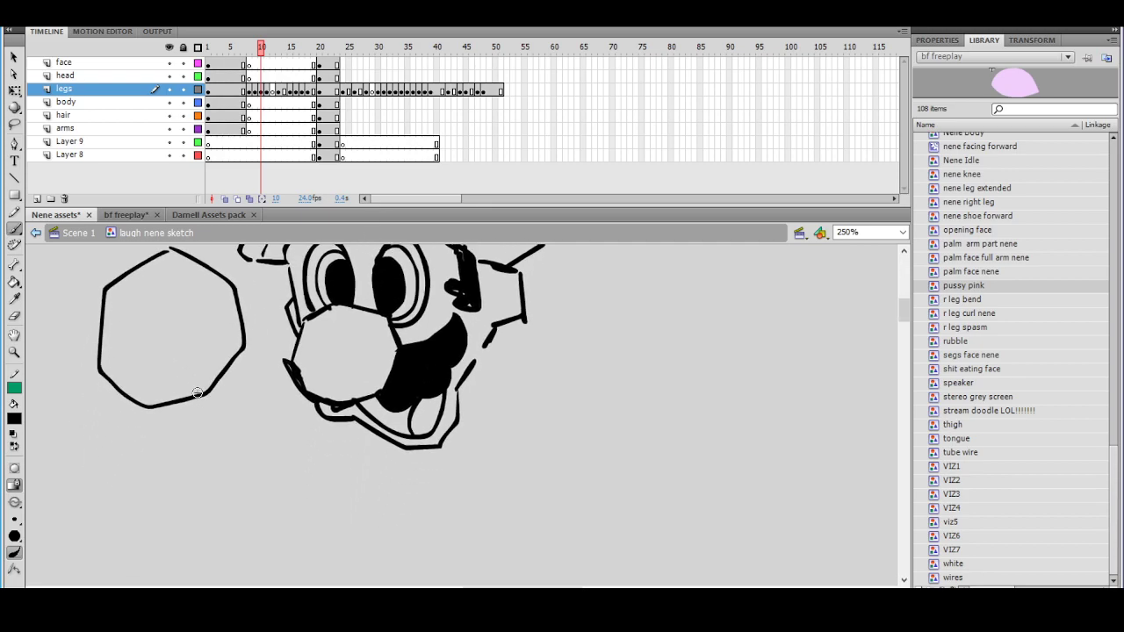
mouse_move(193, 397)
mouse_down()
mouse_move(253, 412)
mouse_move(275, 356)
mouse_move(260, 330)
mouse_move(218, 385)
mouse_move(246, 366)
mouse_up()
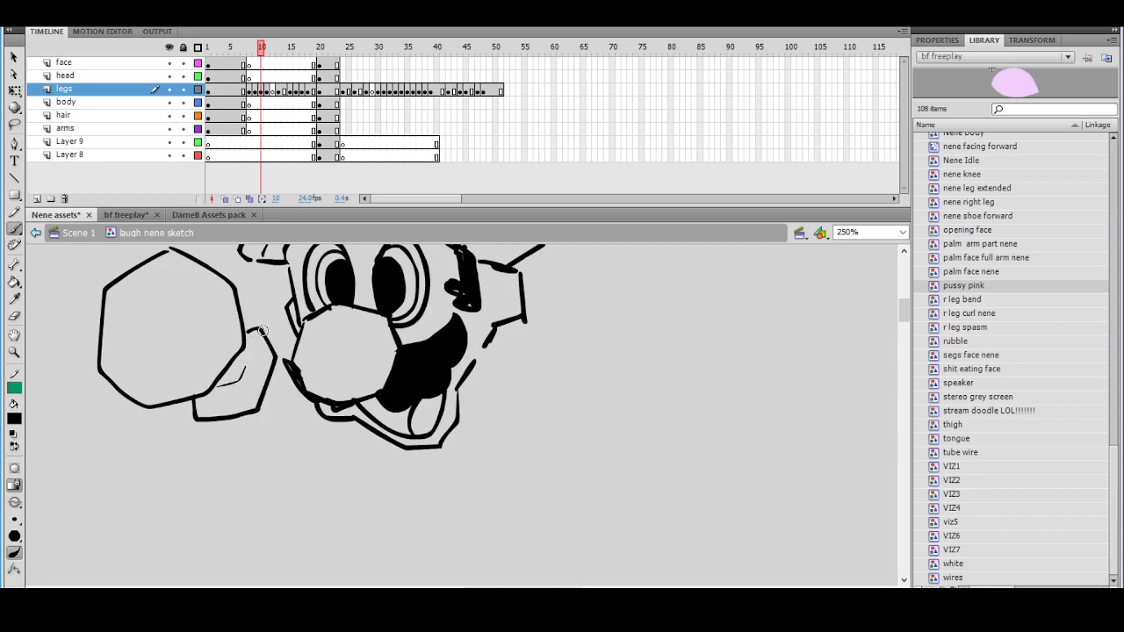
drag(426, 249, 421, 318)
key(ctrl+z)
key(ctrl+z)
mouse_move(180, 479)
mouse_down()
mouse_move(211, 468)
mouse_move(255, 405)
mouse_move(246, 362)
mouse_move(284, 406)
mouse_up()
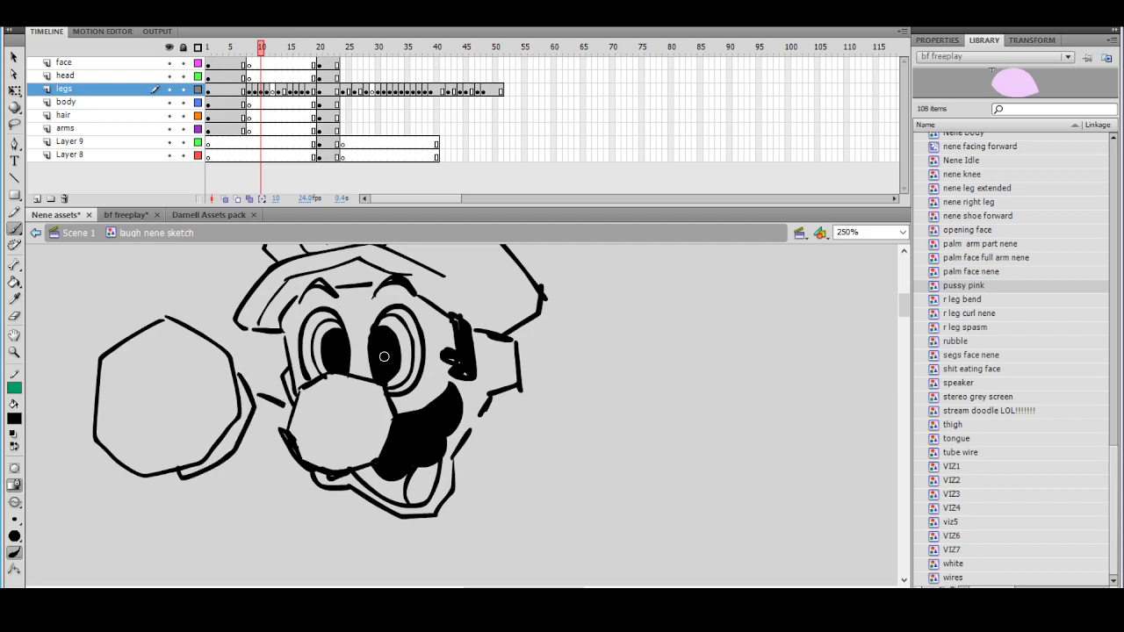
drag(221, 457, 272, 458)
Draw the rear arm extending away from the jaw, with a sleeve, cuff and faceted gloved hand
mouse_move(512, 385)
mouse_down()
mouse_move(535, 327)
mouse_move(506, 360)
mouse_up()
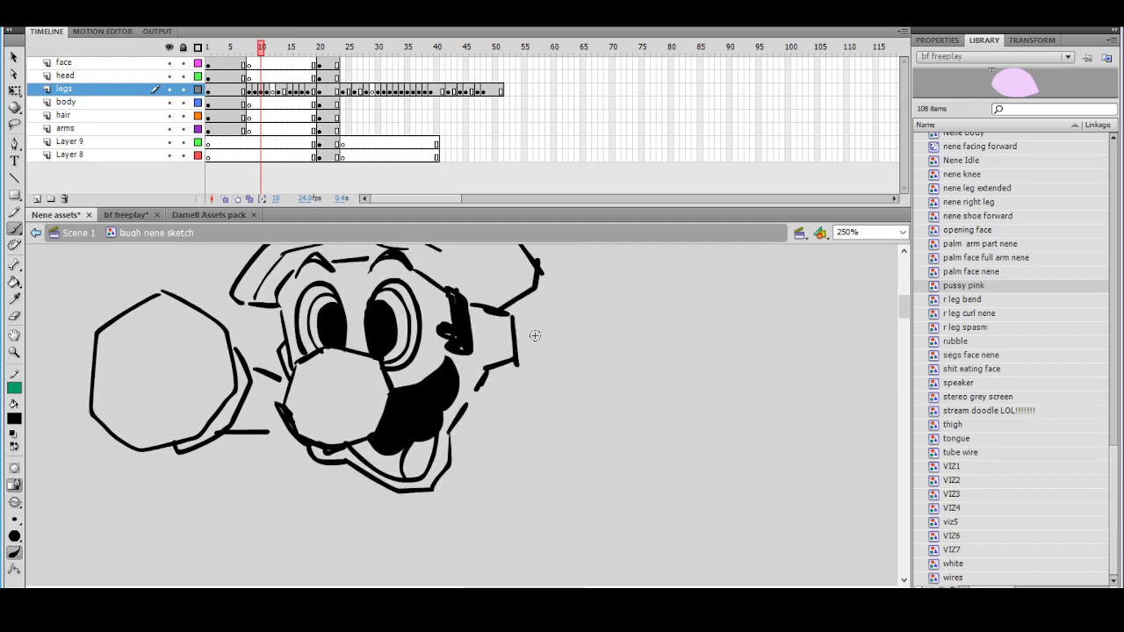
drag(460, 420, 487, 451)
key(ctrl+z)
key(ctrl+z)
drag(485, 382, 557, 388)
mouse_move(477, 443)
mouse_down()
mouse_move(549, 439)
mouse_move(558, 387)
mouse_up()
drag(531, 446, 592, 448)
mouse_move(564, 391)
mouse_down()
mouse_move(605, 406)
mouse_move(594, 452)
mouse_move(617, 434)
mouse_move(614, 397)
mouse_move(635, 398)
mouse_move(654, 425)
mouse_up()
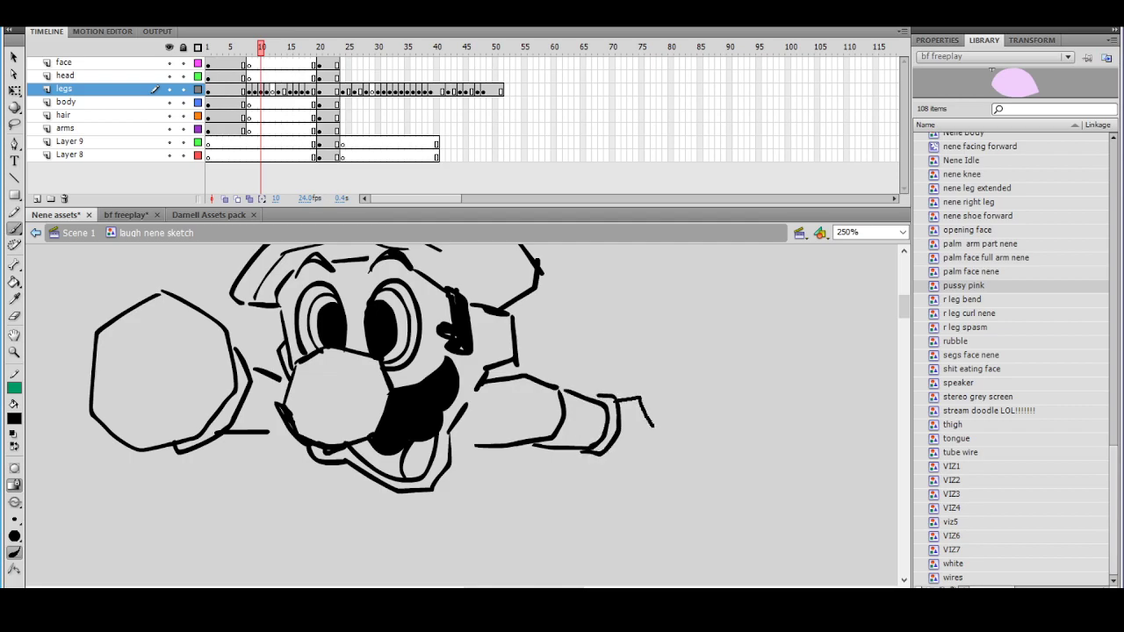
drag(662, 380, 685, 321)
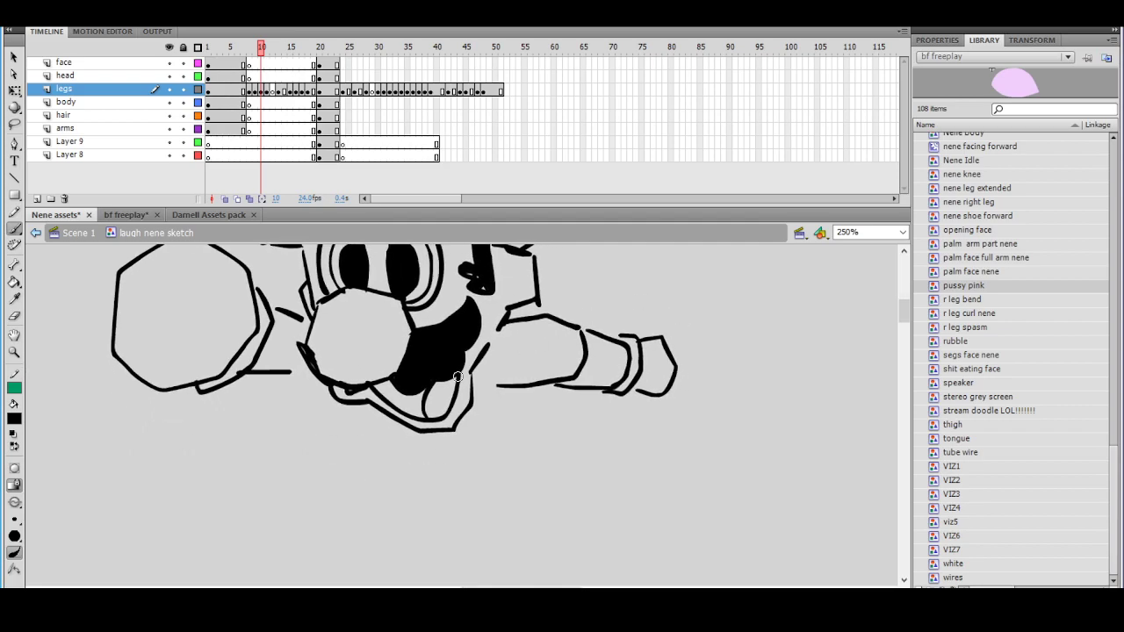
Draw the rounded torso outline beneath the jaw with a collar shape inside it
mouse_move(384, 411)
mouse_down()
mouse_move(393, 449)
mouse_move(431, 477)
mouse_move(509, 480)
mouse_move(561, 424)
mouse_move(527, 386)
mouse_up()
key(ctrl+z)
mouse_move(430, 437)
mouse_down()
mouse_move(455, 450)
mouse_move(497, 429)
mouse_move(429, 448)
mouse_up()
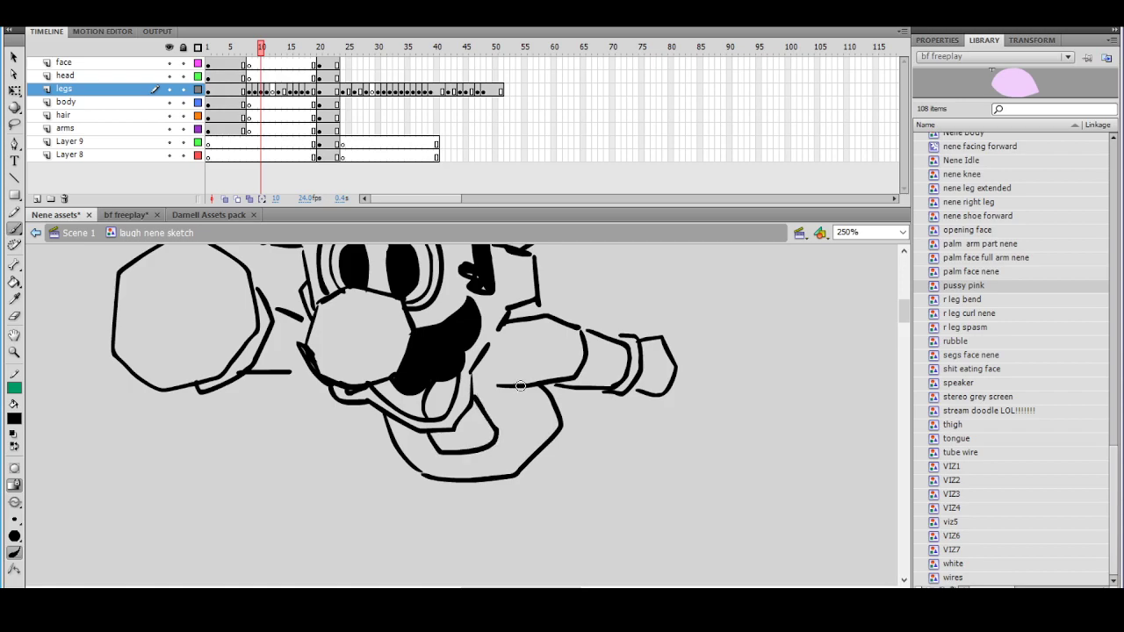
Add two round overall buttons, a shoulder strap and lower body lines to the torso
mouse_move(487, 350)
mouse_down()
mouse_move(488, 397)
mouse_move(516, 409)
mouse_move(503, 396)
mouse_move(540, 398)
mouse_move(520, 420)
mouse_move(534, 428)
mouse_up()
key(ctrl+z)
drag(421, 454, 446, 464)
mouse_move(582, 377)
mouse_down()
mouse_move(579, 472)
mouse_move(558, 331)
mouse_up()
mouse_move(394, 430)
mouse_down()
mouse_move(408, 456)
mouse_move(471, 459)
mouse_move(519, 429)
mouse_move(405, 455)
mouse_move(473, 466)
mouse_move(538, 432)
mouse_up()
key(ctrl+z)
drag(541, 386, 540, 398)
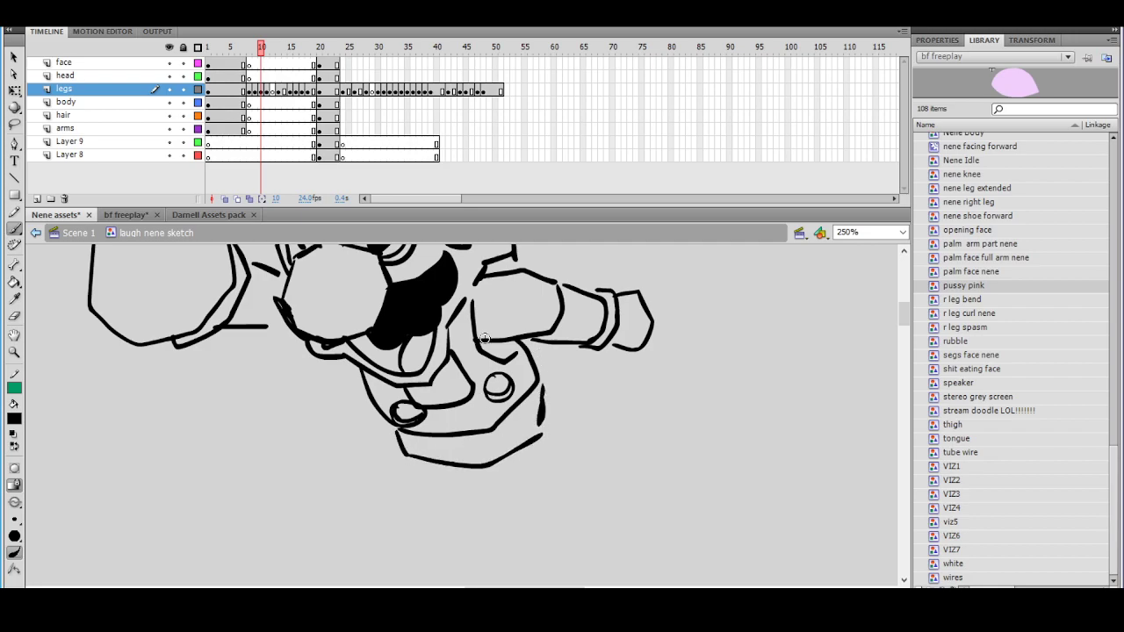
Draw a narrow curved waist edge along the underside of the torso and up its rear side
drag(484, 344, 461, 408)
mouse_move(395, 508)
mouse_down()
mouse_move(480, 501)
mouse_move(526, 455)
mouse_move(513, 424)
mouse_up()
mouse_move(569, 384)
mouse_down()
mouse_move(583, 459)
mouse_move(582, 381)
mouse_up()
drag(523, 409, 535, 442)
mouse_move(582, 380)
mouse_down()
mouse_move(577, 402)
mouse_move(560, 321)
mouse_move(566, 468)
mouse_move(578, 364)
mouse_up()
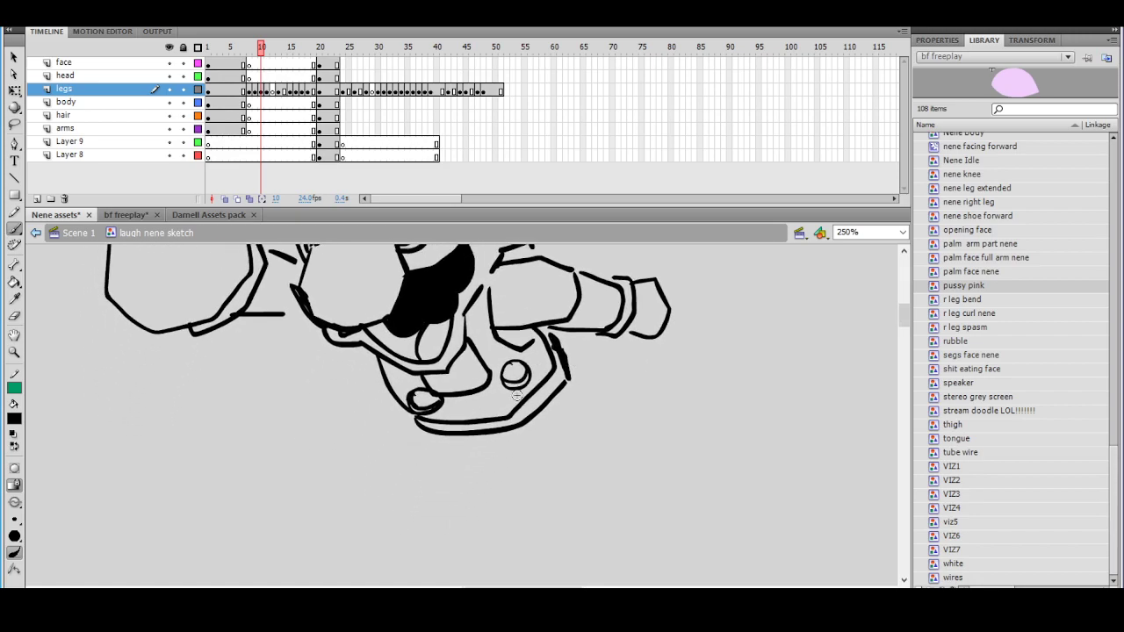
Draw the extended leg beneath the torso with a bent thigh, trouser cuff and large faceted shoe
drag(521, 429, 503, 468)
mouse_move(586, 373)
mouse_down()
mouse_move(565, 477)
mouse_move(599, 405)
mouse_up()
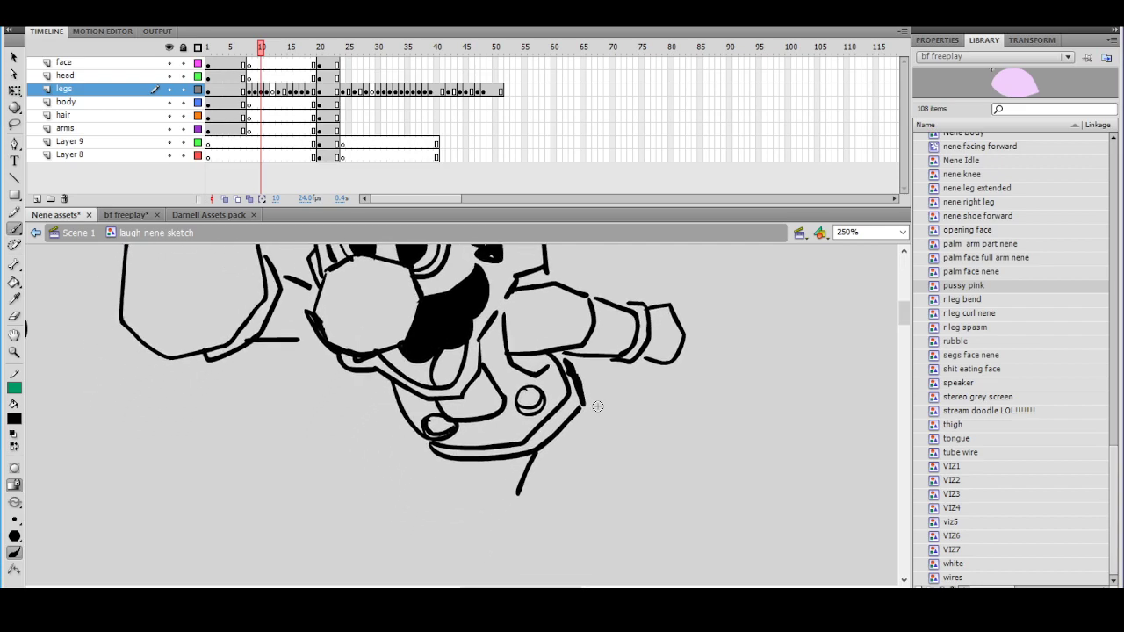
mouse_move(516, 500)
mouse_down()
mouse_move(577, 466)
mouse_move(598, 481)
mouse_up()
mouse_move(595, 406)
mouse_down()
mouse_move(599, 455)
mouse_move(558, 359)
mouse_up()
mouse_move(552, 410)
mouse_down()
mouse_move(582, 339)
mouse_move(464, 458)
mouse_move(527, 514)
mouse_move(595, 520)
mouse_move(641, 479)
mouse_move(623, 521)
mouse_up()
mouse_move(468, 483)
mouse_down()
mouse_move(534, 454)
mouse_move(626, 500)
mouse_move(624, 517)
mouse_up()
drag(662, 409, 638, 490)
drag(606, 417, 607, 541)
Add curved waist folds under the torso and scribble solid black shading behind its rear side
mouse_move(529, 433)
mouse_down()
mouse_move(545, 419)
mouse_move(611, 425)
mouse_up()
drag(643, 361, 643, 418)
mouse_move(445, 450)
mouse_down()
mouse_move(515, 459)
mouse_move(514, 473)
mouse_up()
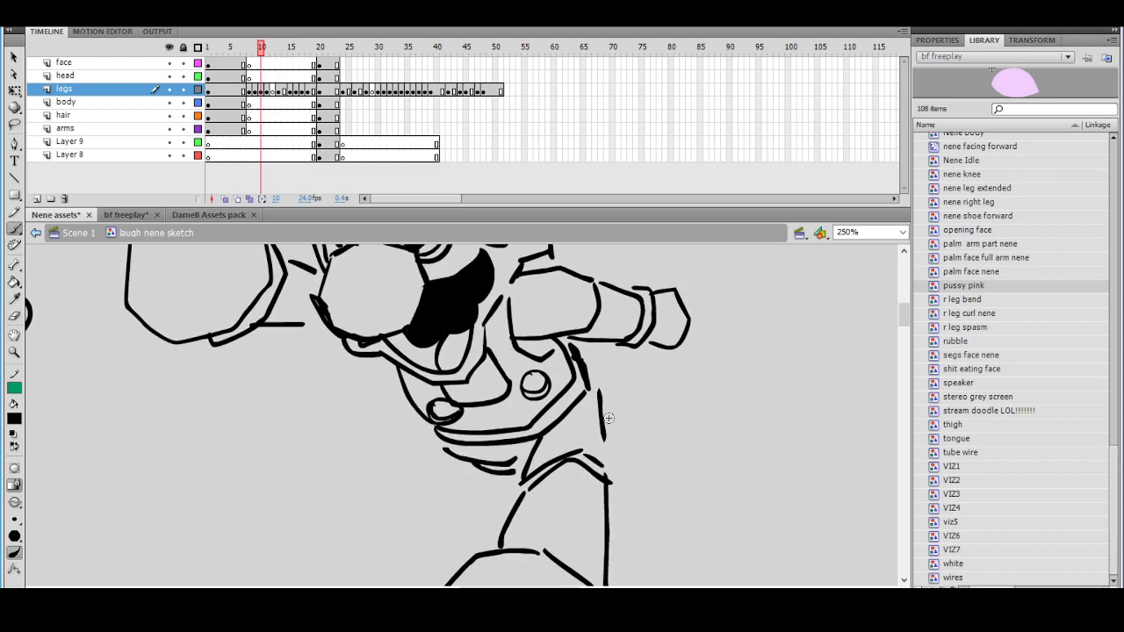
mouse_move(597, 360)
mouse_down()
mouse_move(618, 409)
mouse_move(593, 381)
mouse_move(618, 406)
mouse_up()
key(ctrl+minus)
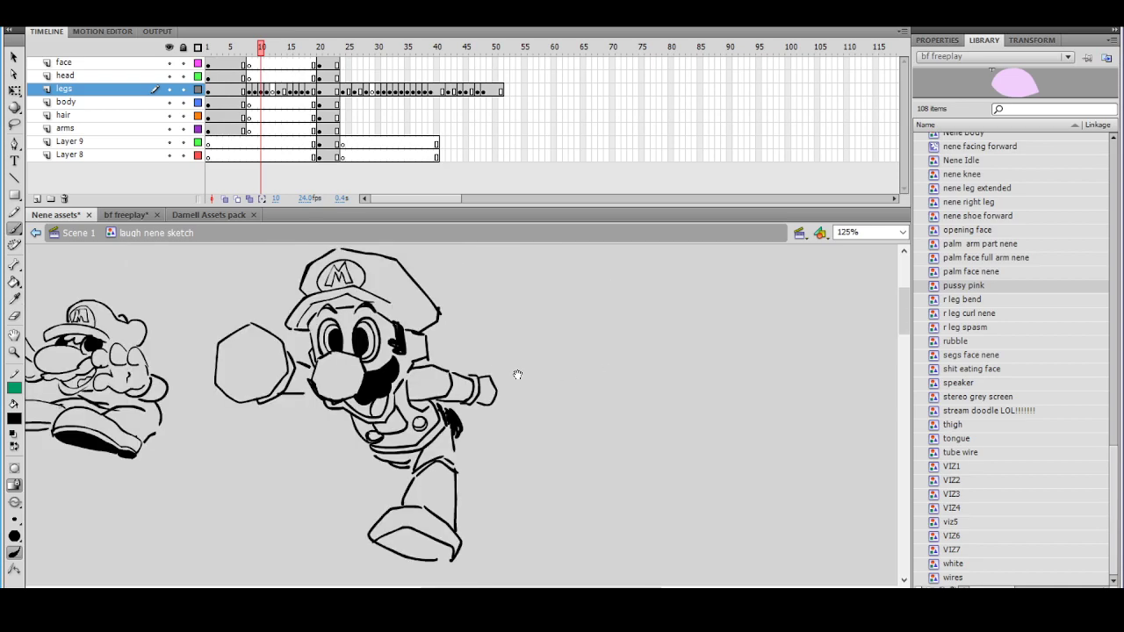
drag(489, 376, 564, 383)
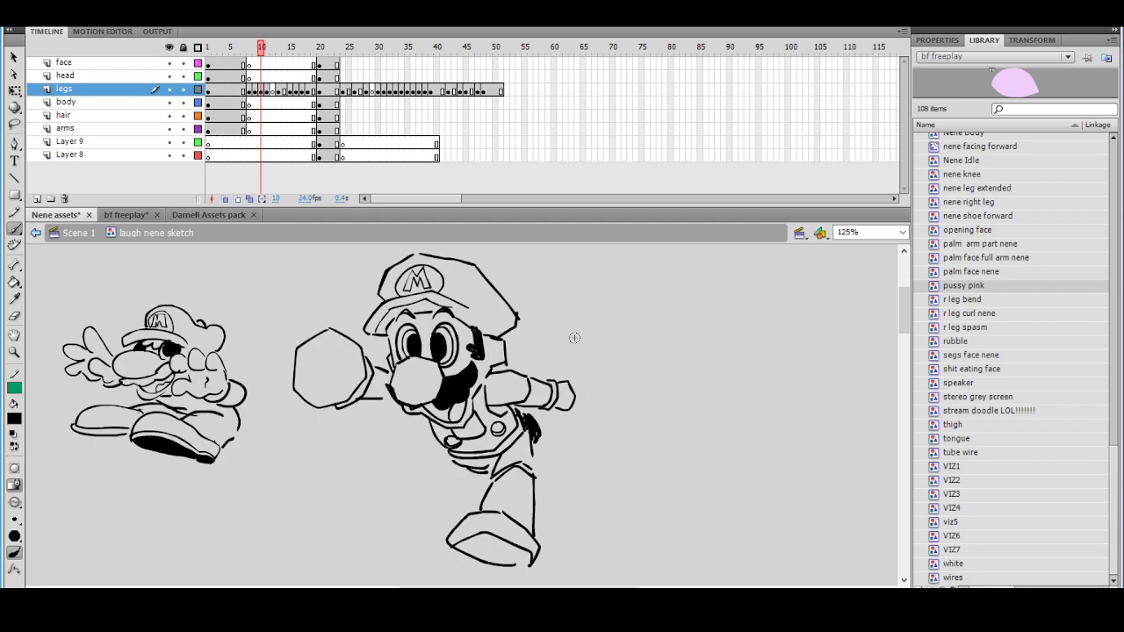
Draw a large rounded nose in the empty space beside the figure, with a scalloped, upswept moustache outline on each side
mouse_move(632, 382)
mouse_down()
mouse_move(586, 376)
mouse_move(616, 369)
mouse_up()
ctrl+click(642, 377)
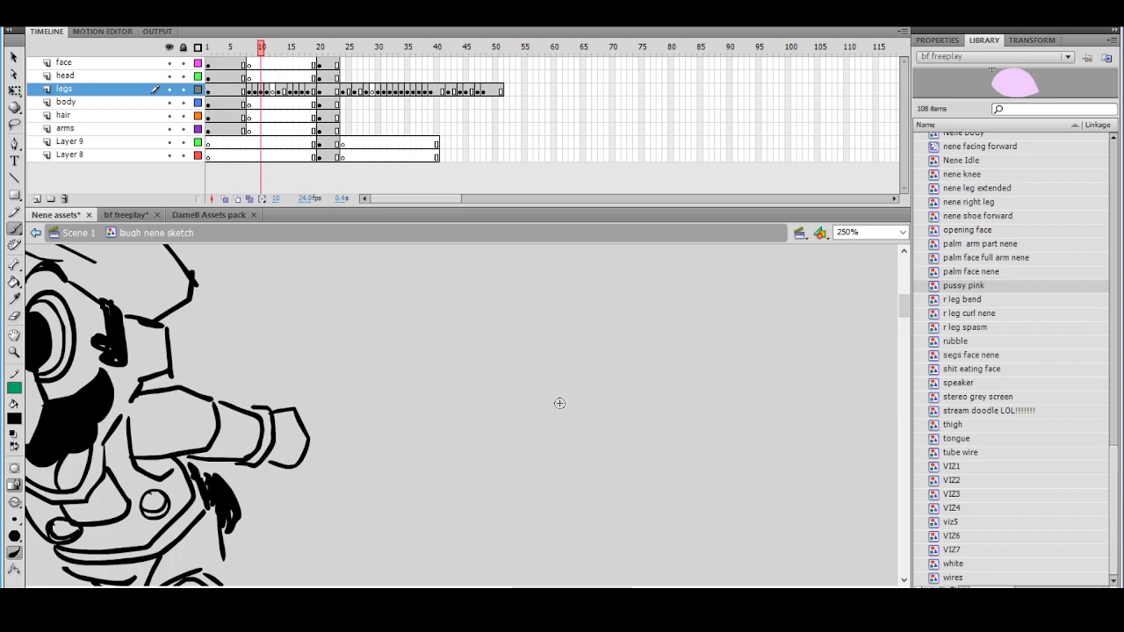
mouse_move(579, 380)
mouse_down()
mouse_move(497, 430)
mouse_move(575, 372)
mouse_move(507, 425)
mouse_move(577, 345)
mouse_move(556, 305)
mouse_up()
key(ctrl+z)
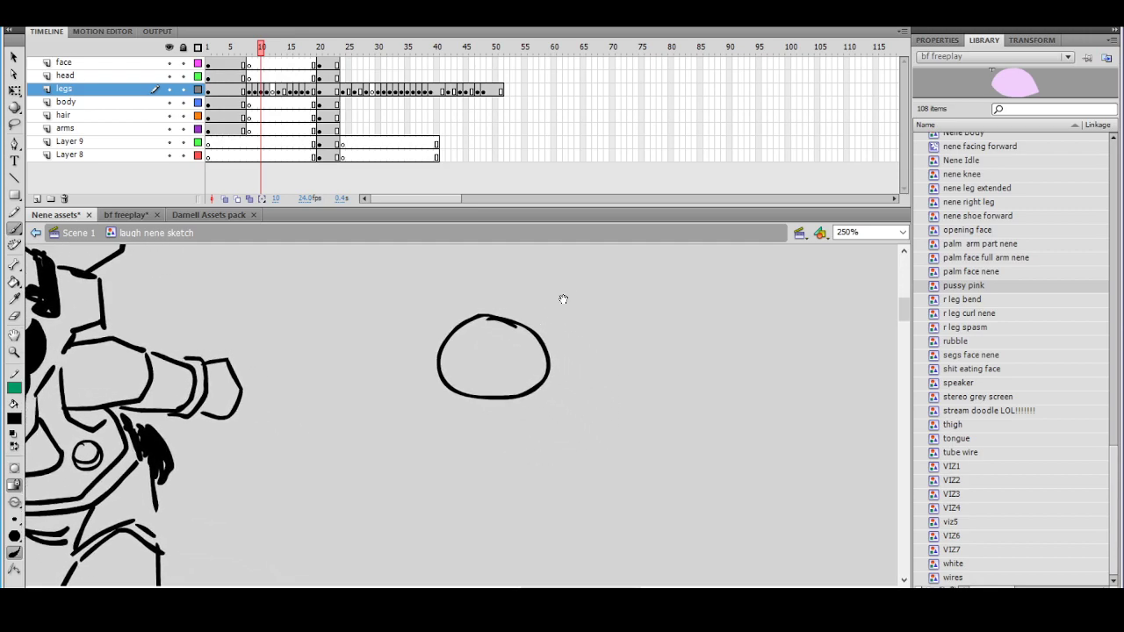
mouse_move(546, 360)
mouse_down()
mouse_move(661, 303)
mouse_move(549, 388)
mouse_up()
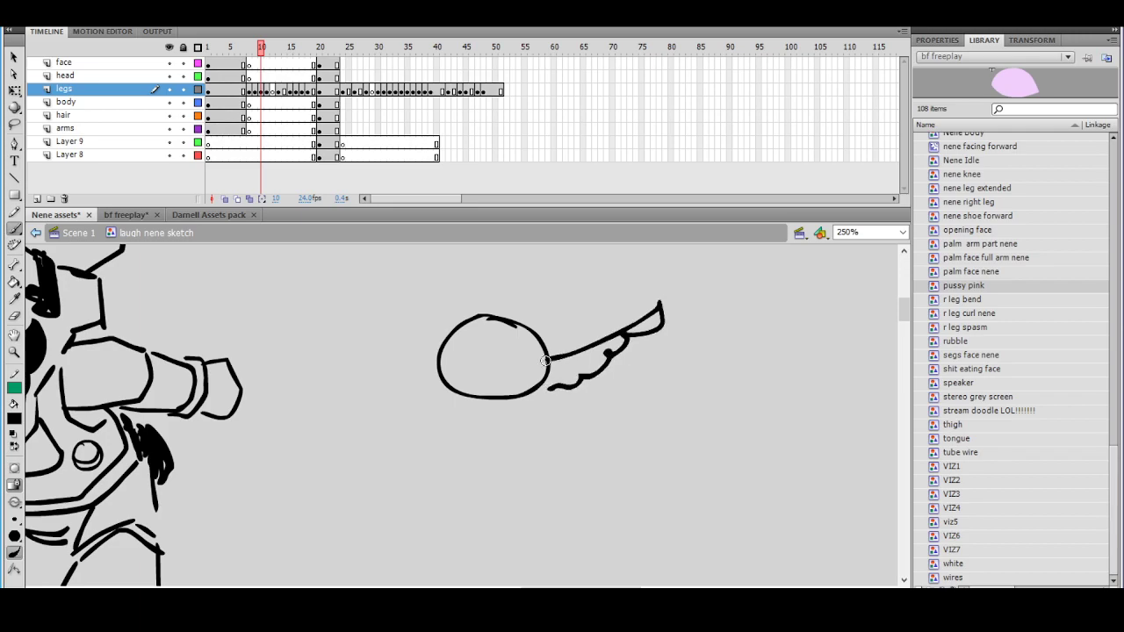
mouse_move(434, 351)
mouse_down()
mouse_move(307, 313)
mouse_move(387, 376)
mouse_move(439, 378)
mouse_move(437, 349)
mouse_up()
drag(559, 380, 537, 390)
Fill both halves of the new moustache with black
click(15, 281)
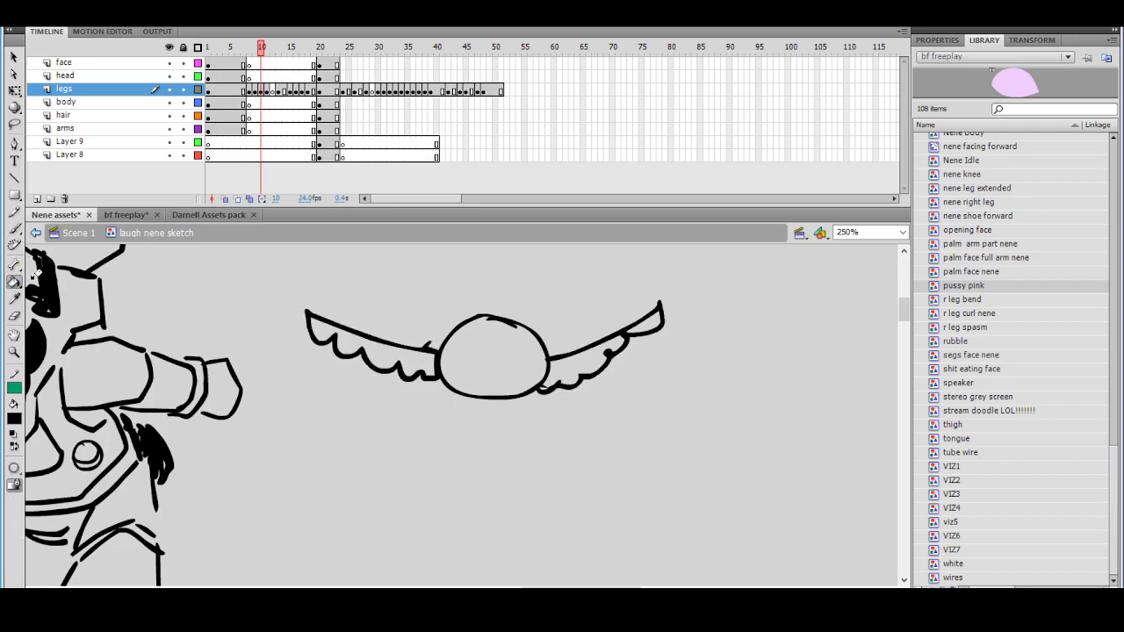
click(429, 359)
click(578, 353)
click(647, 320)
Draw the grinning mouth corners with jagged teeth under the moustache and curved cheek folds around them
click(14, 230)
mouse_move(376, 376)
mouse_down()
mouse_move(388, 418)
mouse_move(439, 388)
mouse_up()
mouse_move(549, 386)
mouse_down()
mouse_move(597, 415)
mouse_move(619, 367)
mouse_up()
drag(374, 395, 420, 379)
drag(567, 383, 619, 381)
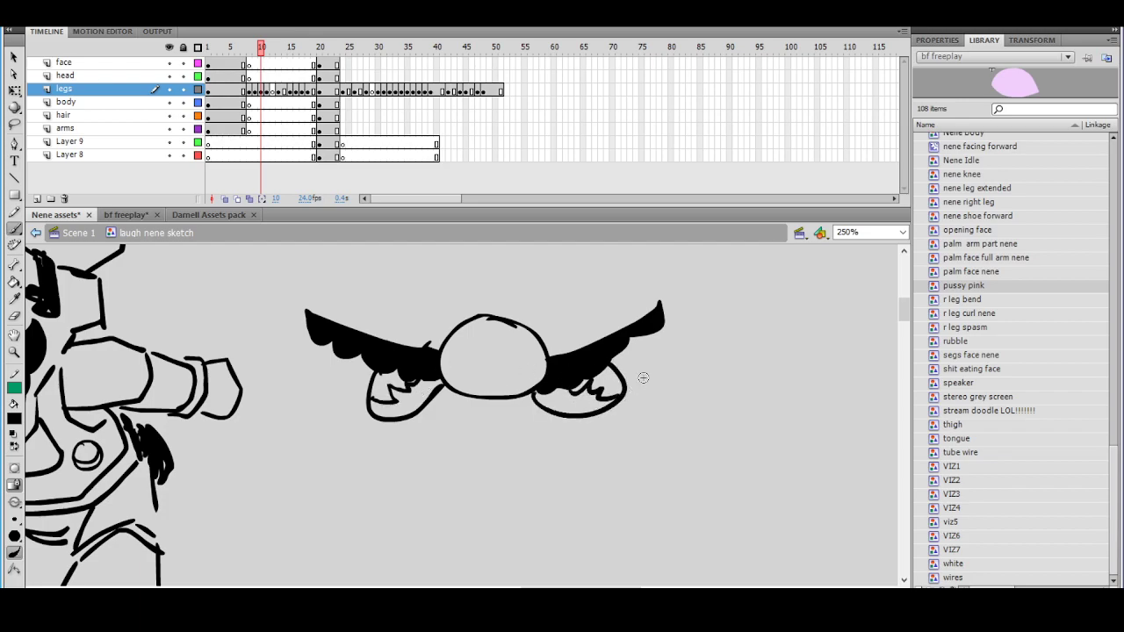
mouse_move(350, 397)
mouse_down()
mouse_move(431, 415)
mouse_move(640, 376)
mouse_move(576, 434)
mouse_up()
drag(345, 409, 402, 428)
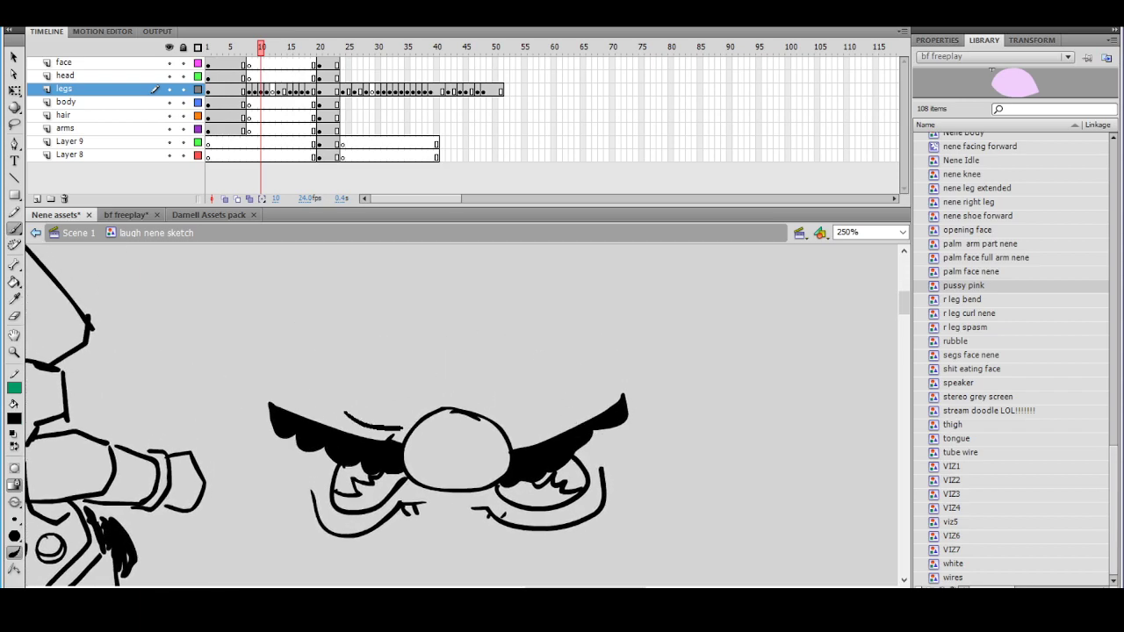
Draw two narrowed eyes with small pupils and lower-lid lines above the moustache
drag(327, 404, 419, 404)
drag(321, 411, 413, 434)
mouse_move(506, 438)
mouse_down()
mouse_move(570, 423)
mouse_move(547, 424)
mouse_move(565, 381)
mouse_move(533, 425)
mouse_up()
drag(390, 403, 402, 401)
mouse_move(518, 405)
mouse_down()
mouse_move(538, 397)
mouse_move(525, 402)
mouse_up()
Outline two high arched eyebrows and add frown wrinkles above the nose
mouse_move(342, 328)
mouse_down()
mouse_move(415, 327)
mouse_move(427, 407)
mouse_move(421, 341)
mouse_up()
mouse_move(481, 409)
mouse_down()
mouse_move(537, 319)
mouse_move(482, 407)
mouse_move(559, 336)
mouse_move(527, 319)
mouse_up()
drag(449, 347, 446, 406)
mouse_move(461, 382)
mouse_down()
mouse_move(453, 403)
mouse_move(471, 408)
mouse_up()
drag(570, 361, 568, 347)
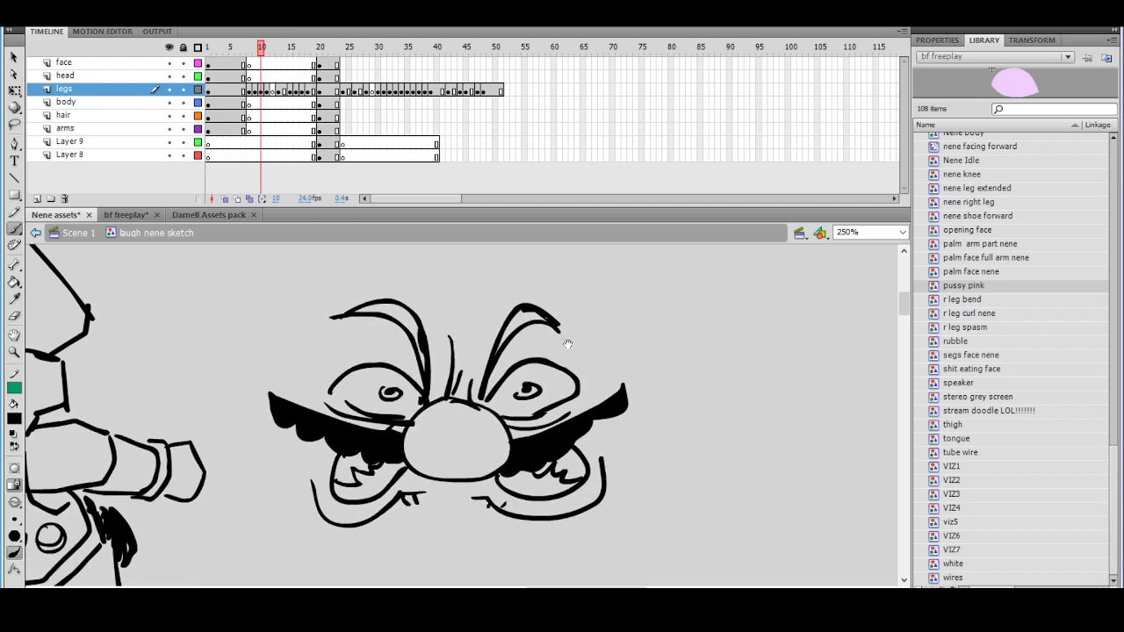
Draw the chin curve joining the two cheek folds beneath the nose
mouse_move(394, 513)
mouse_down()
mouse_move(491, 529)
mouse_move(511, 511)
mouse_move(461, 531)
mouse_move(504, 513)
mouse_up()
key(ctrl+z)
key(ctrl+z)
drag(631, 386, 619, 441)
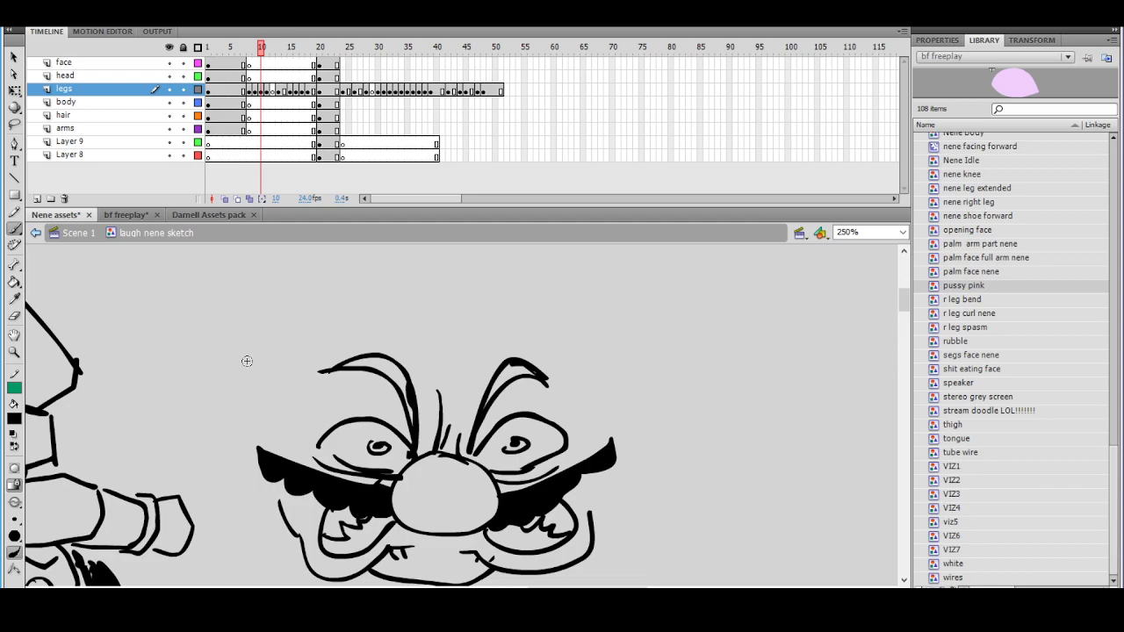
Draw large ears with inner folds and jagged sideburns on both sides of the face
mouse_move(266, 508)
mouse_down()
mouse_move(215, 397)
mouse_move(257, 408)
mouse_move(268, 437)
mouse_move(277, 421)
mouse_up()
mouse_move(595, 381)
mouse_down()
mouse_move(596, 434)
mouse_move(624, 401)
mouse_up()
mouse_move(595, 482)
mouse_down()
mouse_move(589, 505)
mouse_move(638, 385)
mouse_move(627, 401)
mouse_up()
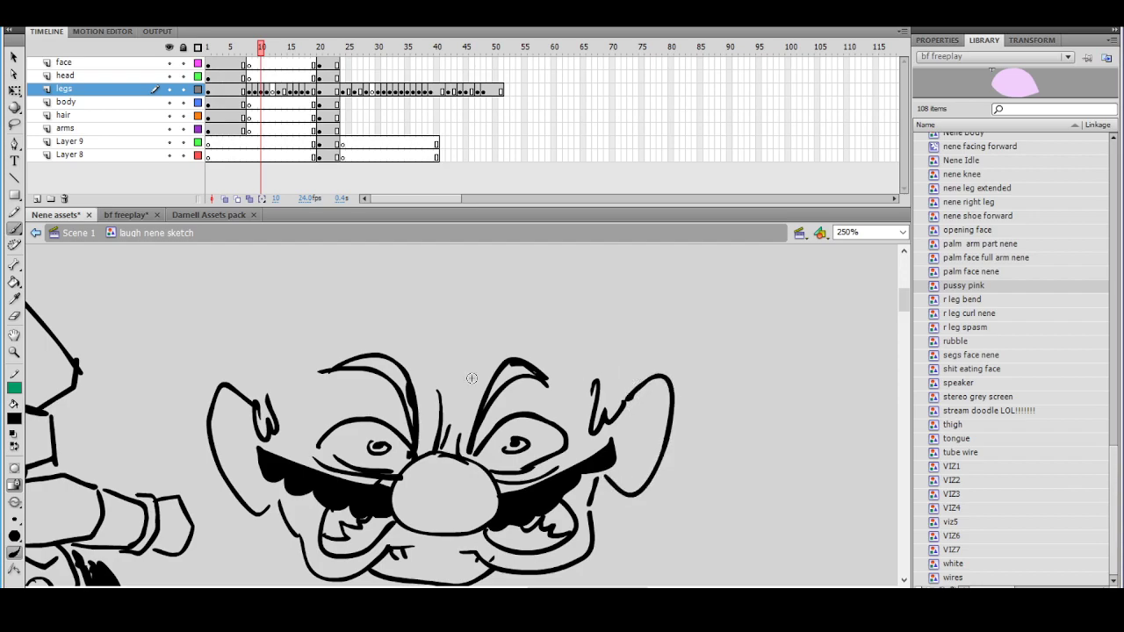
mouse_move(224, 449)
mouse_down()
mouse_move(255, 441)
mouse_move(251, 452)
mouse_up()
drag(249, 478, 263, 483)
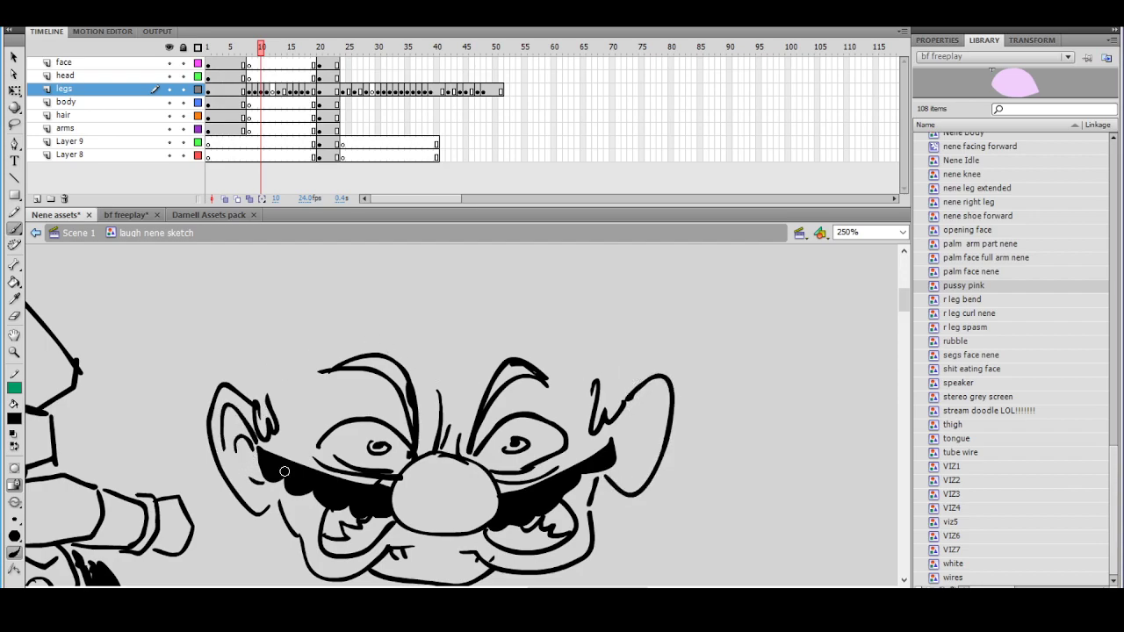
Draw the cap above the face with a curved brim, a wide rounded crown and an oval badge
drag(680, 346, 653, 390)
mouse_move(227, 436)
mouse_down()
mouse_move(458, 373)
mouse_move(611, 425)
mouse_move(396, 334)
mouse_move(206, 433)
mouse_up()
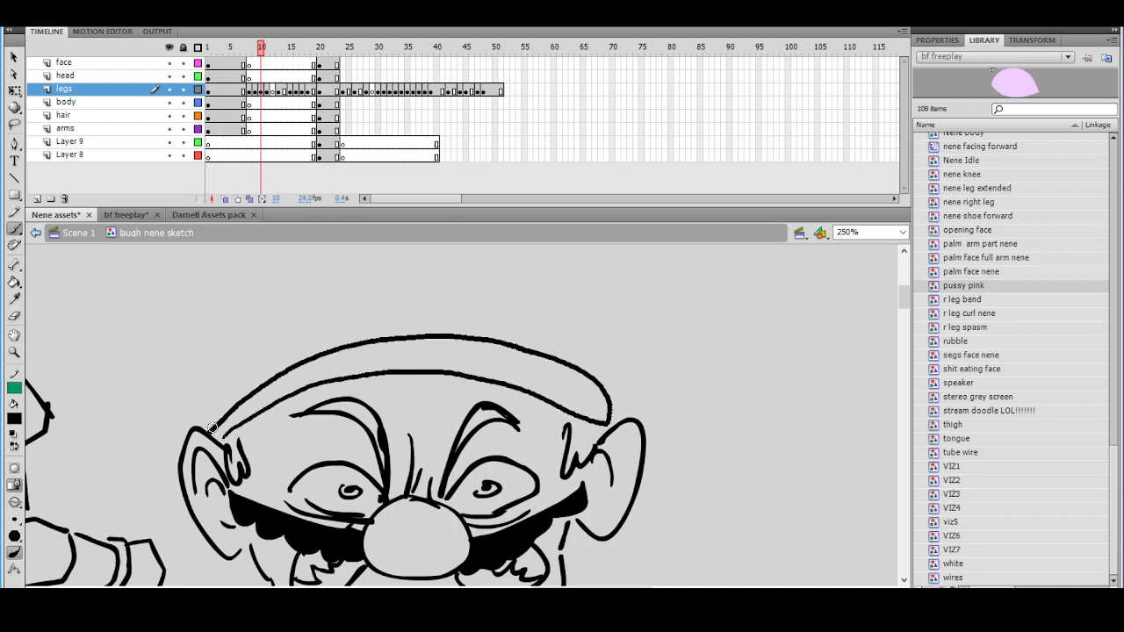
drag(315, 340, 298, 417)
mouse_move(180, 498)
mouse_down()
mouse_move(151, 452)
mouse_move(363, 301)
mouse_move(640, 427)
mouse_move(594, 474)
mouse_up()
mouse_move(333, 416)
mouse_down()
mouse_move(409, 320)
mouse_move(465, 410)
mouse_up()
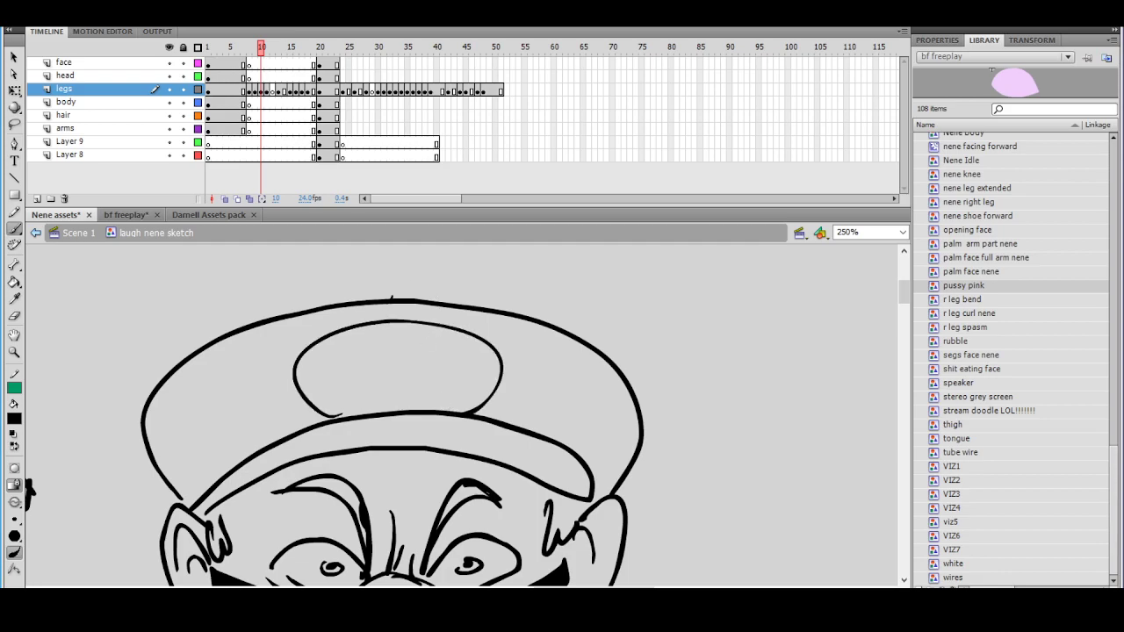
Add a small button on top of the cap and the letter R inside the oval badge
drag(372, 301, 418, 297)
mouse_move(363, 341)
mouse_down()
mouse_move(364, 395)
mouse_move(402, 397)
mouse_move(432, 349)
mouse_move(364, 339)
mouse_up()
drag(379, 344, 378, 360)
drag(498, 426, 488, 360)
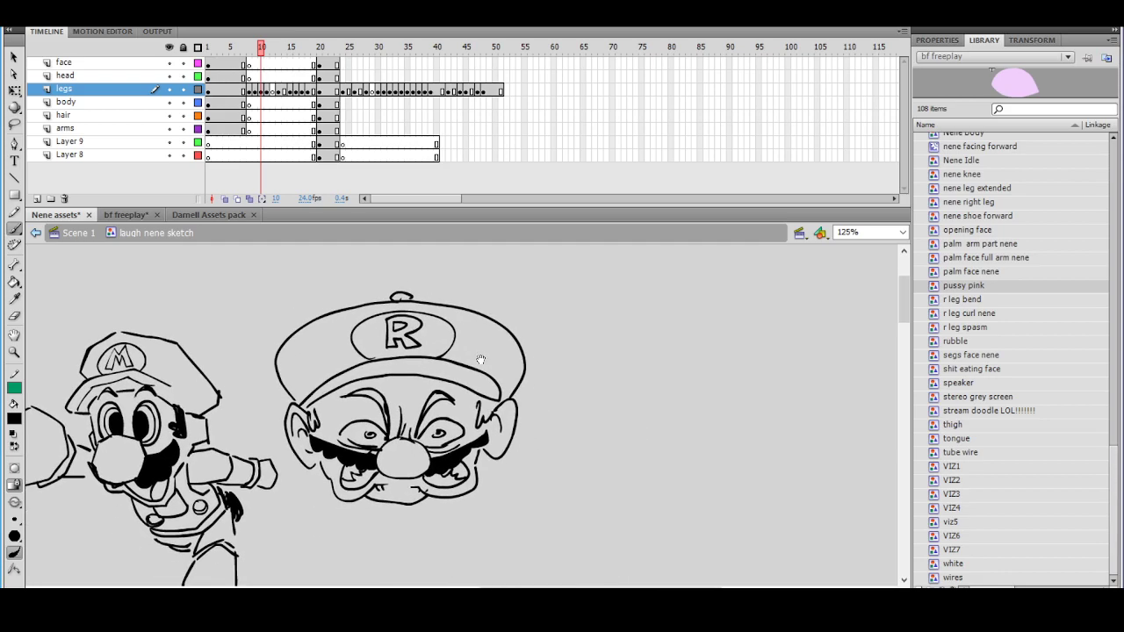
Fill both arched eyebrows of the R-capped face with black
click(441, 424)
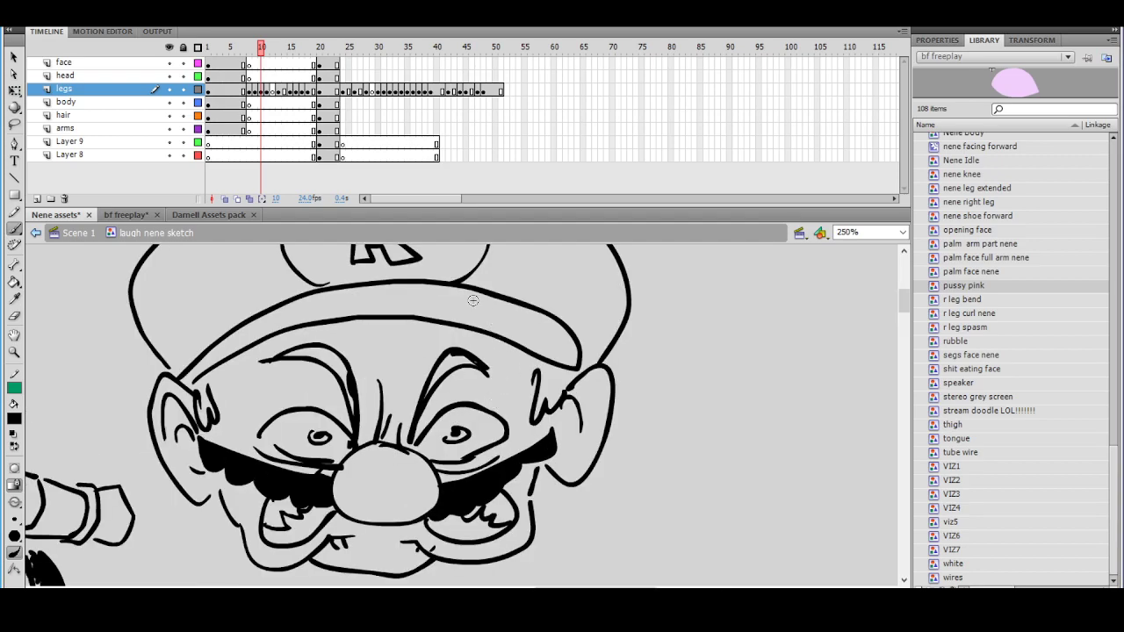
click(14, 281)
click(321, 355)
click(453, 360)
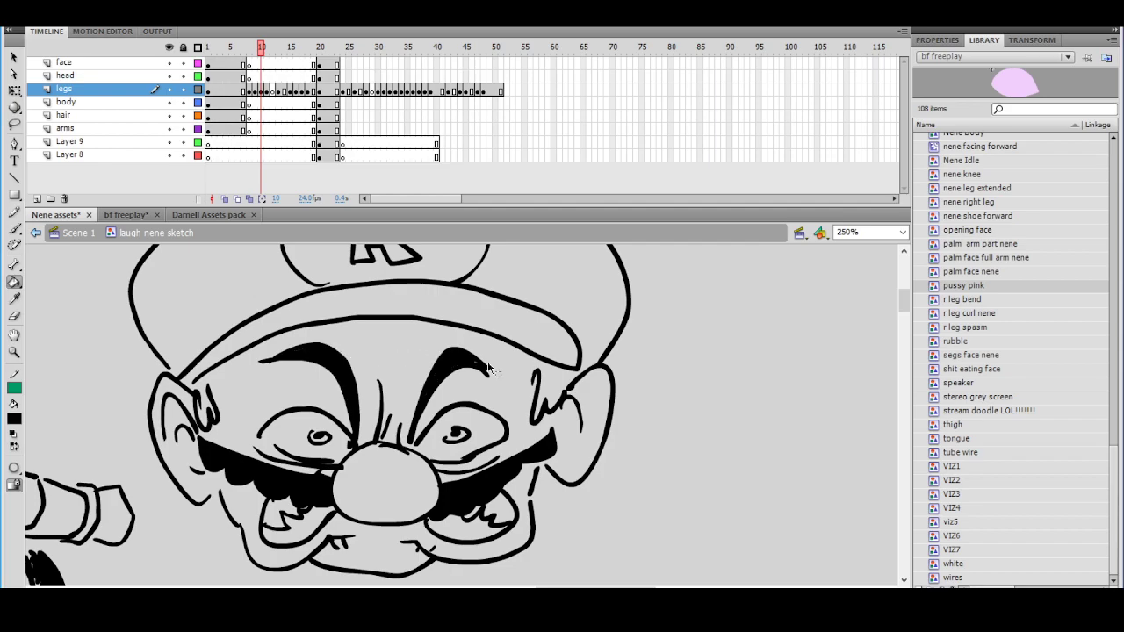
key(ctrl+minus)
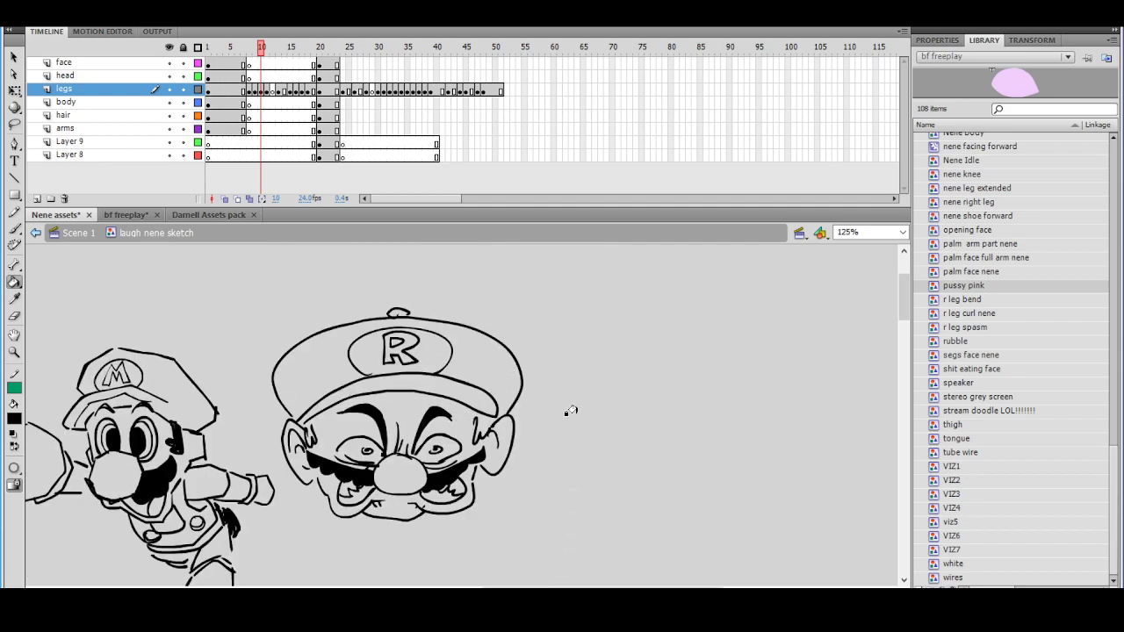
Draw a pair of rounded eyeglass frames joined by a bridge in the empty space beside the R-capped head
drag(549, 410, 422, 324)
key(ctrl+equal)
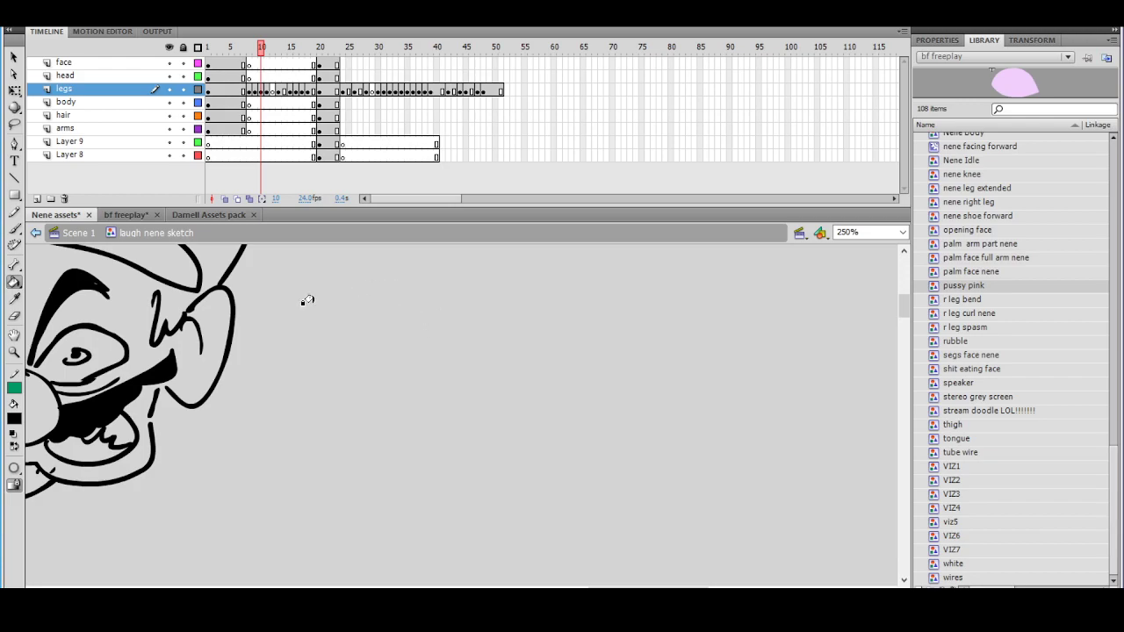
click(14, 228)
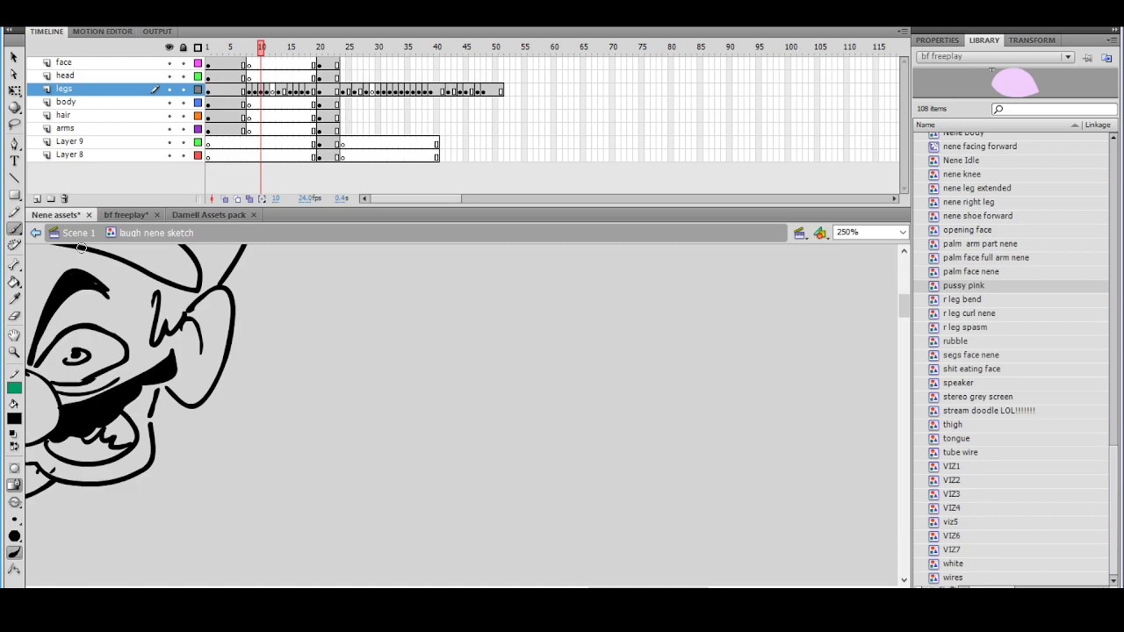
drag(485, 372, 489, 451)
key(ctrl+z)
drag(498, 371, 446, 374)
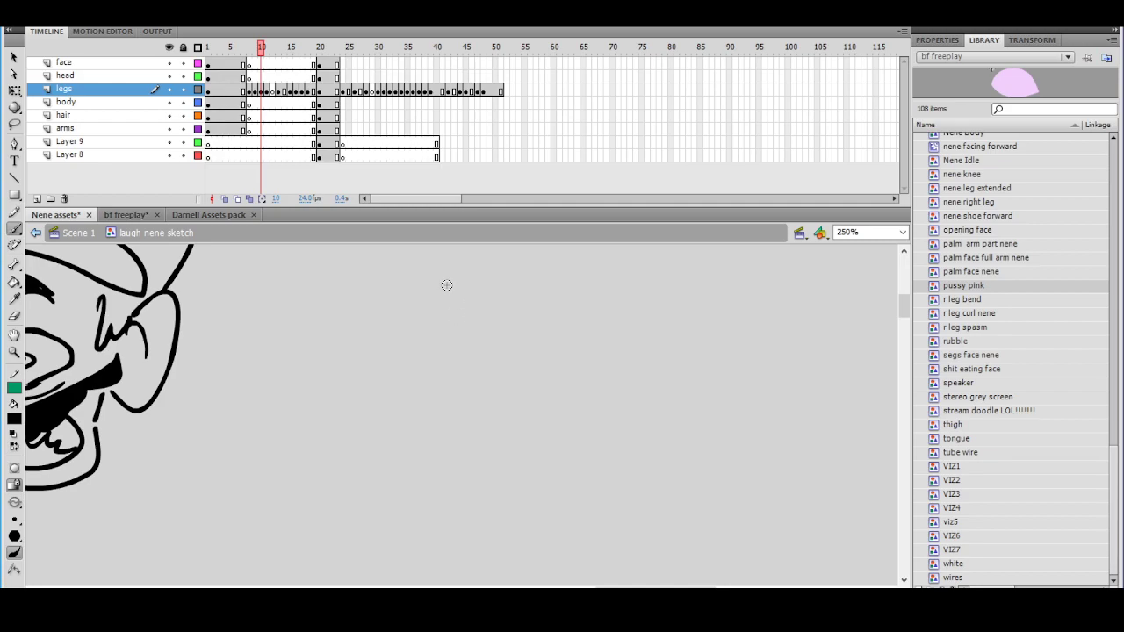
drag(454, 316, 447, 346)
mouse_move(350, 344)
mouse_down()
mouse_move(390, 397)
mouse_move(380, 333)
mouse_move(410, 398)
mouse_move(368, 333)
mouse_move(446, 355)
mouse_move(473, 395)
mouse_move(518, 345)
mouse_move(444, 376)
mouse_up()
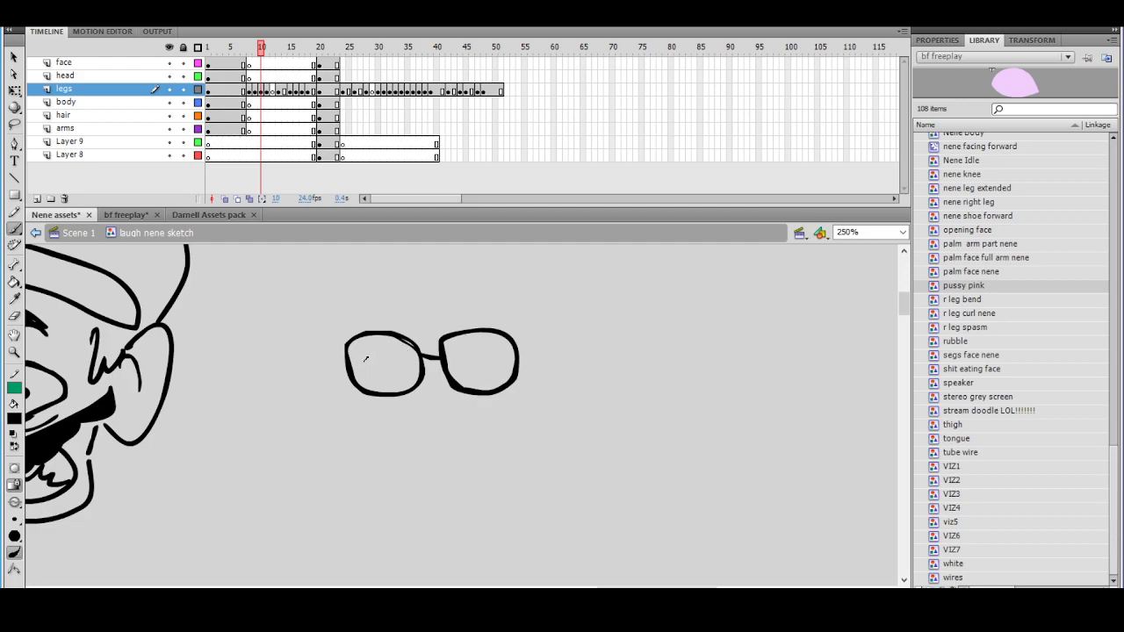
Draw a half-closed eye with a heavy lid inside each lens of the glasses
drag(404, 354, 412, 363)
key(ctrl+z)
mouse_move(370, 355)
mouse_down()
mouse_move(505, 359)
mouse_move(483, 353)
mouse_up()
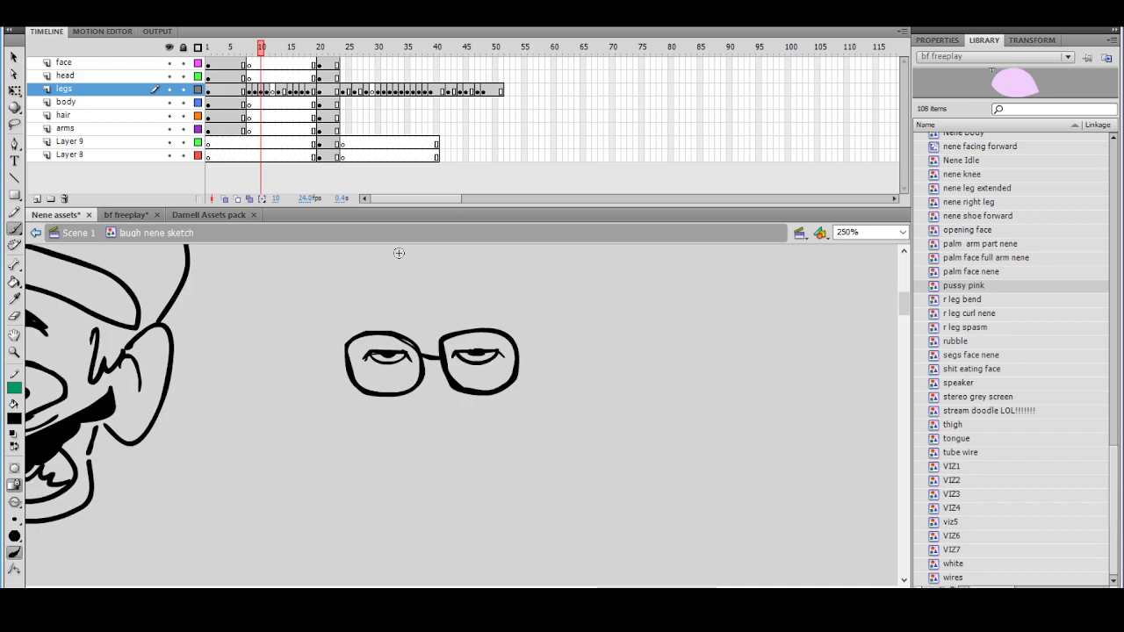
Draw thick, angled black eyebrows over the glasses and a small nose tip below the bridge
mouse_move(351, 326)
mouse_down()
mouse_move(381, 316)
mouse_move(412, 345)
mouse_move(390, 330)
mouse_up()
mouse_move(462, 336)
mouse_down()
mouse_move(510, 326)
mouse_move(478, 314)
mouse_move(465, 334)
mouse_move(472, 321)
mouse_move(506, 324)
mouse_move(487, 332)
mouse_move(462, 299)
mouse_up()
key(ctrl+z)
drag(399, 372, 423, 368)
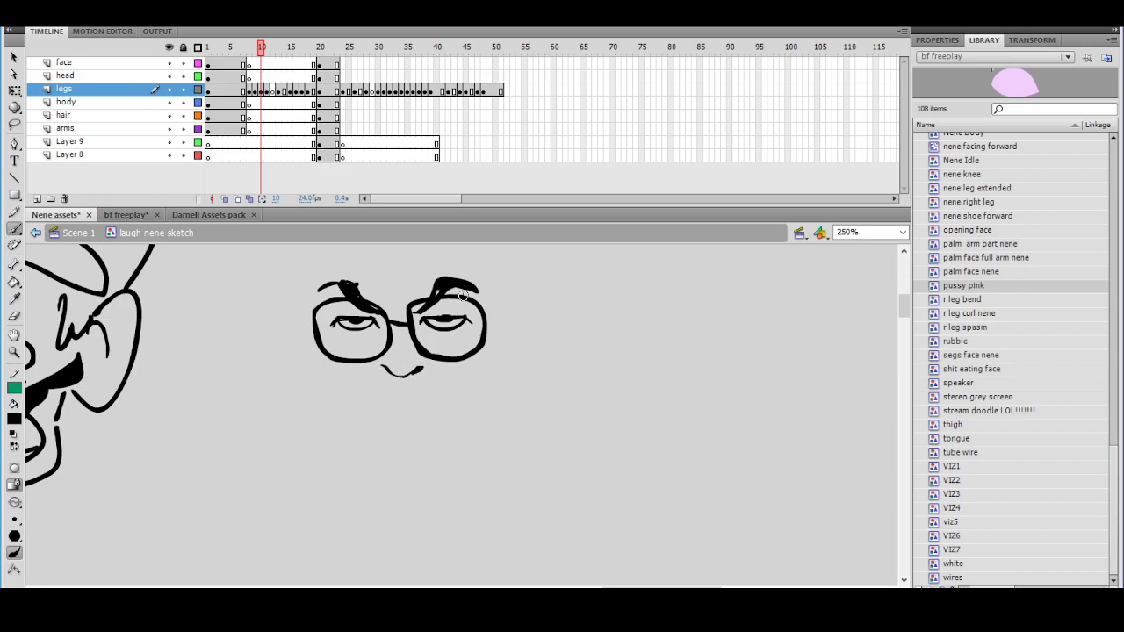
drag(450, 286, 474, 287)
key(ctrl+z)
Draw a straight mouth with a lower-lip line, and add bags under the eyes and creases beside the nose
mouse_move(362, 389)
mouse_down()
mouse_move(446, 388)
mouse_move(379, 409)
mouse_up()
mouse_move(340, 329)
mouse_down()
mouse_move(466, 336)
mouse_move(445, 375)
mouse_up()
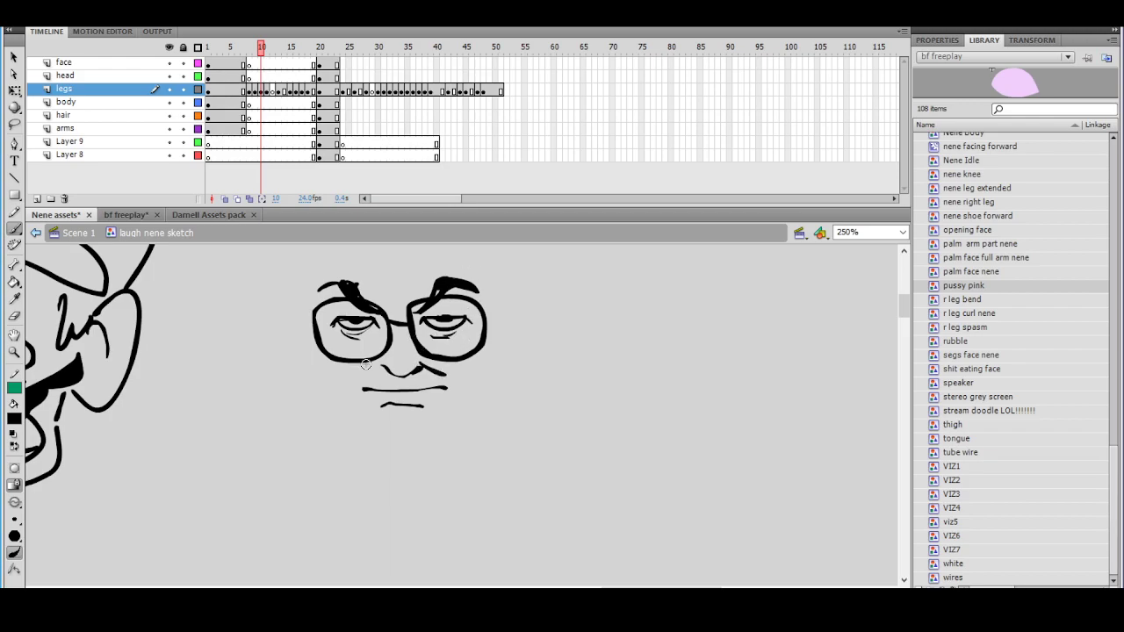
drag(362, 376, 377, 371)
Lasso the mouth line and nudge it slightly downward
click(14, 124)
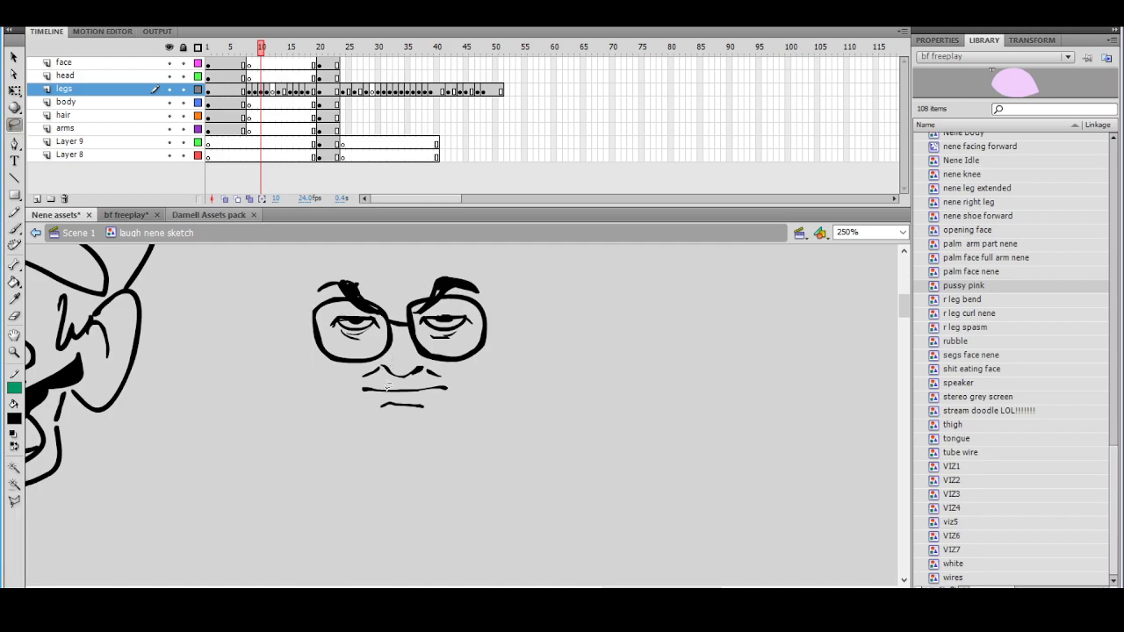
mouse_move(351, 384)
mouse_down()
mouse_move(468, 400)
mouse_move(449, 375)
mouse_up()
key(Down)
click(468, 365)
Extend the lower-lip line, start a tuft of hair under it, and draw a bristly black moustache above the mouth
click(14, 229)
mouse_move(378, 405)
mouse_down()
mouse_move(429, 406)
mouse_move(385, 427)
mouse_up()
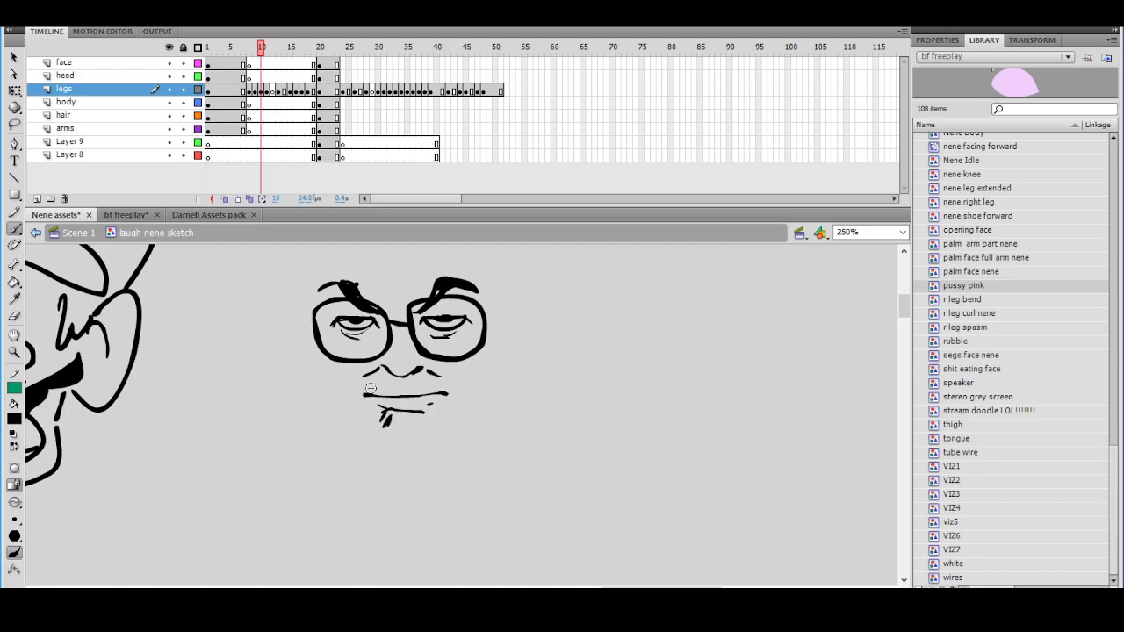
mouse_move(370, 379)
mouse_down()
mouse_move(354, 395)
mouse_move(453, 377)
mouse_up()
drag(363, 388, 451, 381)
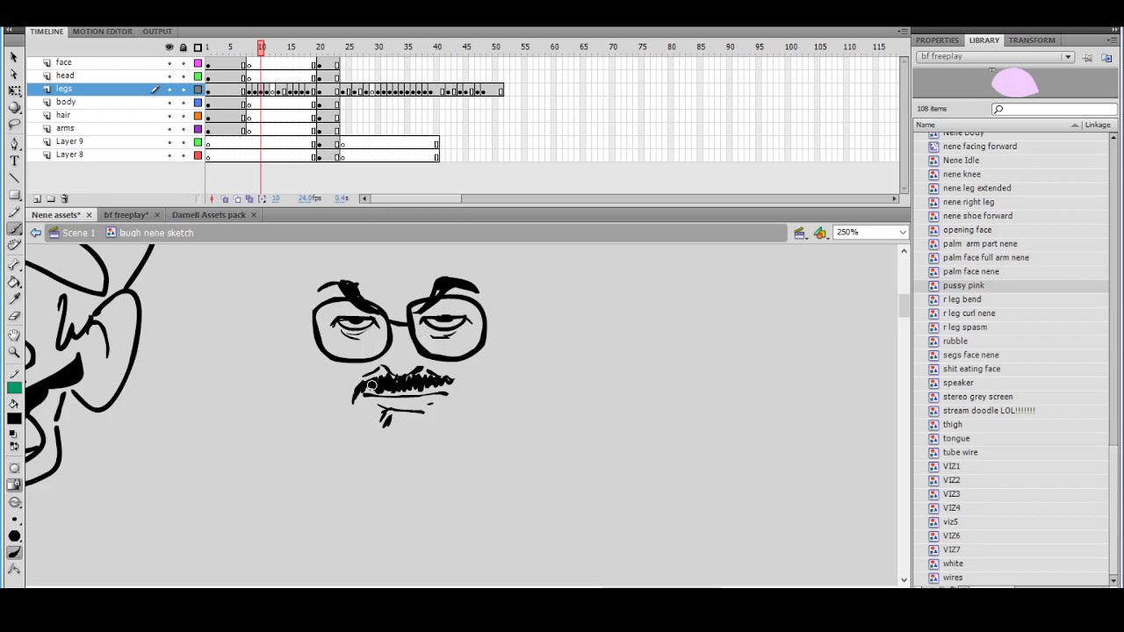
Draw a dense, spiky beard around the mouth and chin, with crease lines on both cheeks
mouse_move(357, 396)
mouse_down()
mouse_move(354, 428)
mouse_move(419, 422)
mouse_move(405, 430)
mouse_move(427, 438)
mouse_up()
mouse_move(359, 418)
mouse_down()
mouse_move(347, 450)
mouse_move(374, 455)
mouse_move(451, 447)
mouse_move(458, 387)
mouse_move(448, 439)
mouse_move(472, 420)
mouse_move(474, 446)
mouse_move(485, 423)
mouse_up()
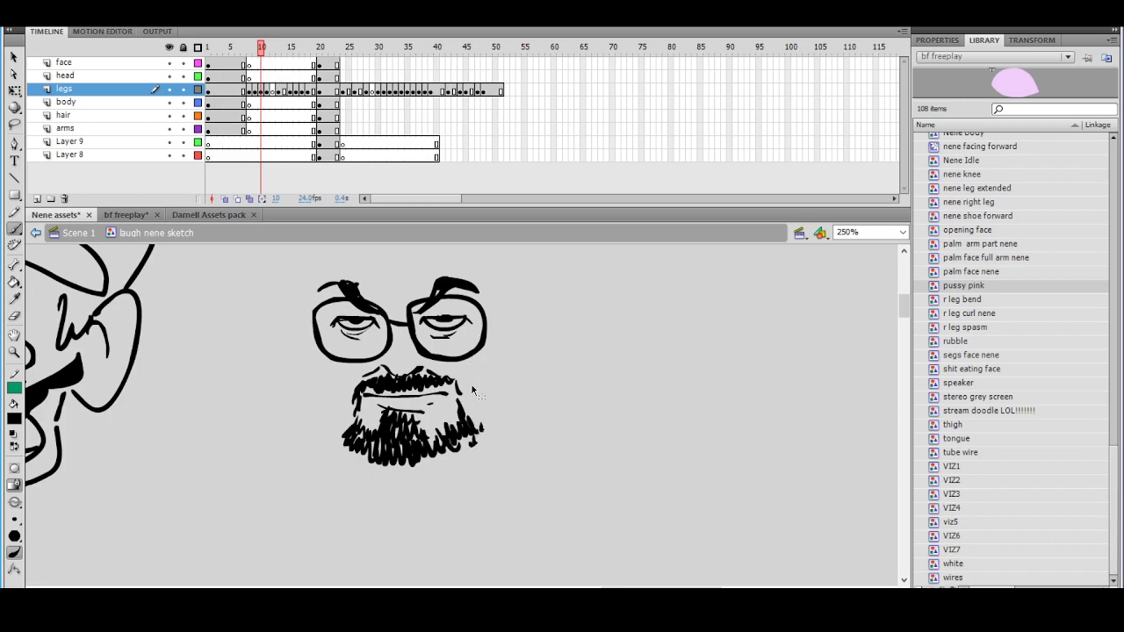
drag(473, 400, 475, 420)
drag(339, 375, 348, 417)
drag(521, 315, 490, 382)
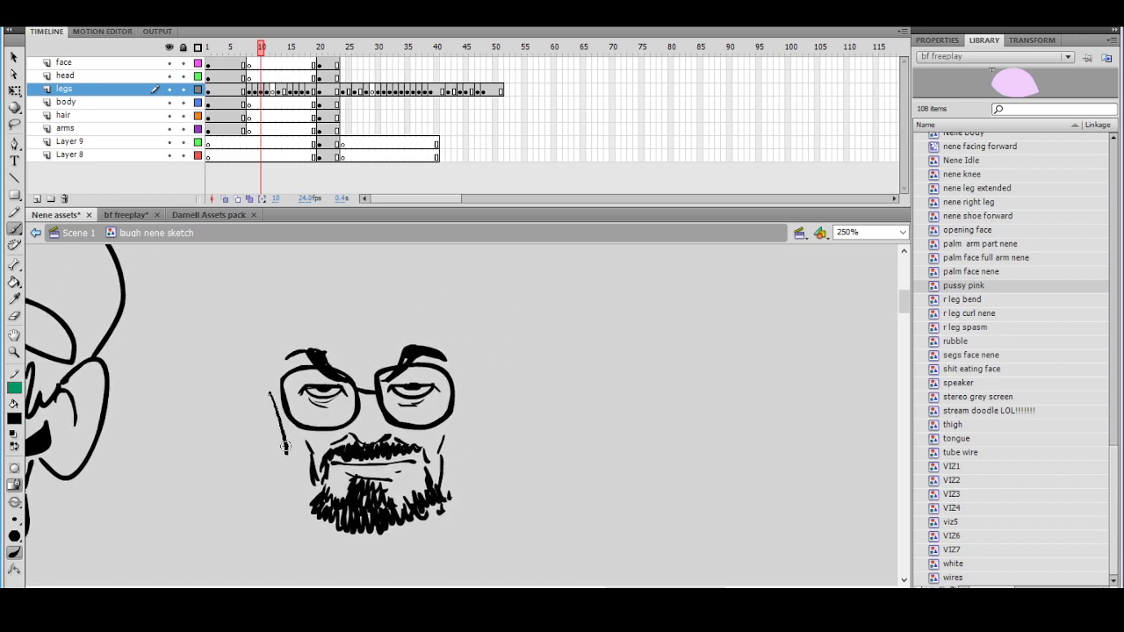
Draw the sides of the face running from the glasses down to the beard
drag(291, 420, 313, 486)
drag(455, 473, 439, 488)
drag(452, 471, 442, 489)
Draw the ears beside the glasses, redoing the face-side line until it fits
drag(465, 428, 464, 472)
key(ctrl+z)
drag(467, 393, 460, 469)
key(ctrl+z)
key(ctrl+z)
drag(465, 406, 460, 470)
mouse_move(467, 422)
mouse_down()
mouse_move(475, 428)
mouse_move(492, 368)
mouse_up()
key(ctrl+z)
mouse_move(271, 356)
mouse_down()
mouse_move(291, 430)
mouse_move(283, 351)
mouse_up()
mouse_move(427, 318)
mouse_down()
mouse_move(454, 328)
mouse_move(446, 337)
mouse_up()
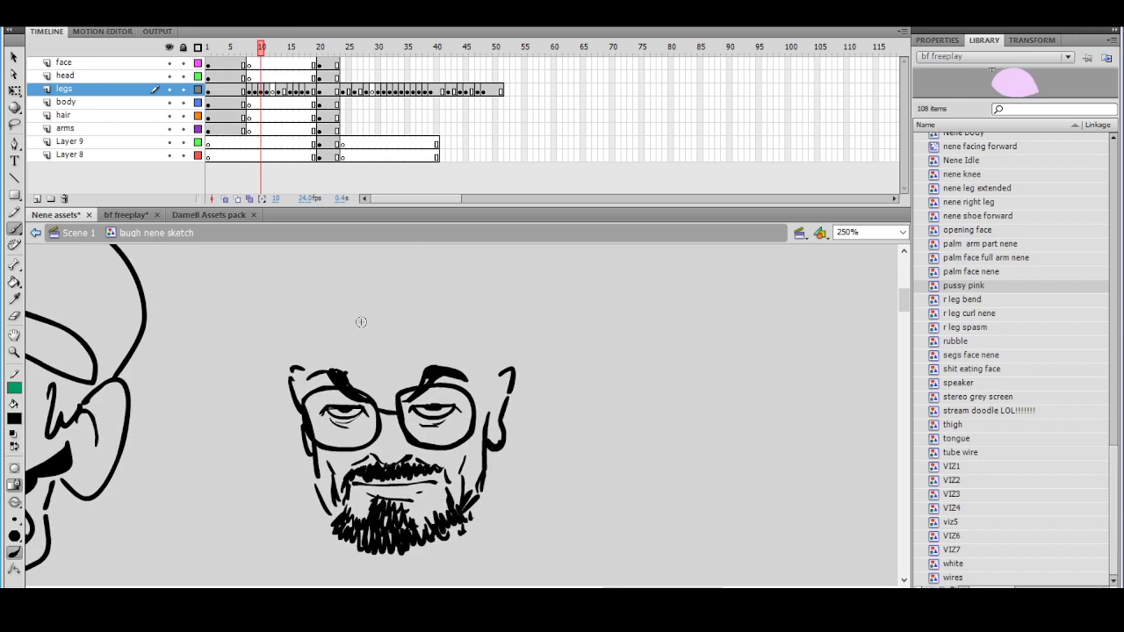
Draw a curved hat brim edge across the forehead and add forehead wrinkles and temple lines beneath it
mouse_move(275, 355)
mouse_down()
mouse_move(370, 365)
mouse_move(521, 343)
mouse_up()
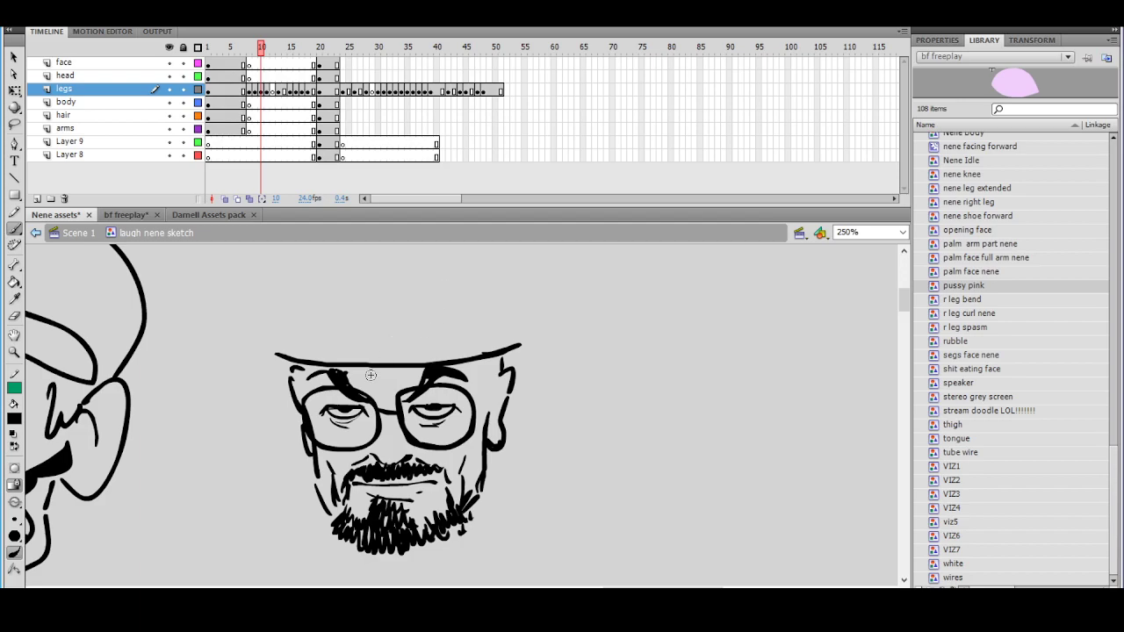
drag(378, 383, 405, 375)
drag(482, 376, 488, 385)
drag(302, 392, 302, 367)
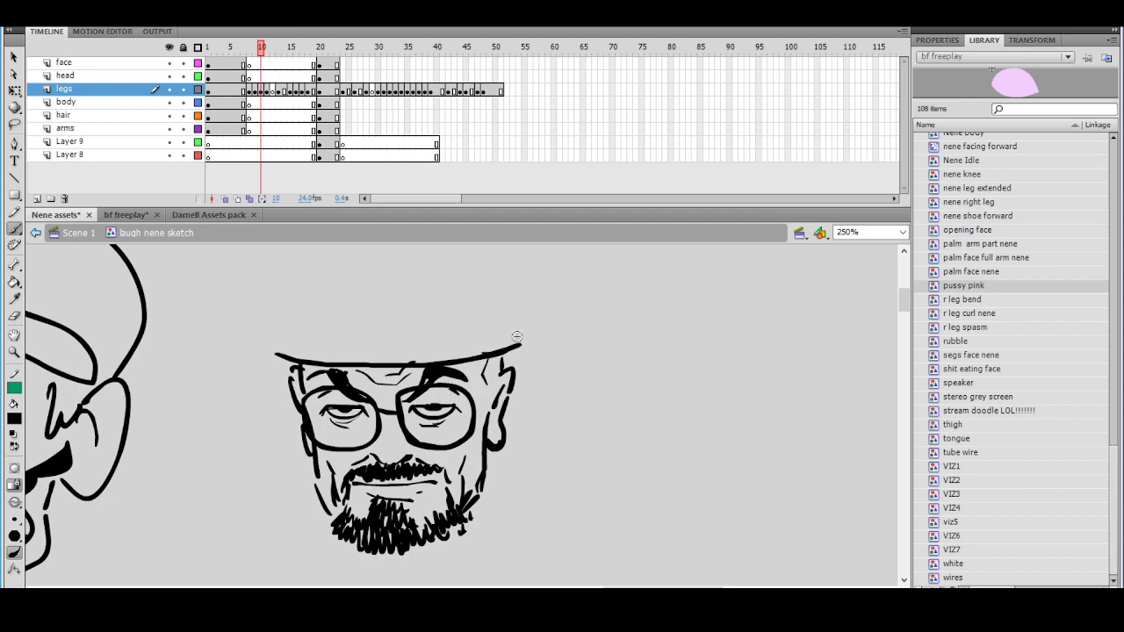
Draw the hat's curled brim ends and a tall flat-topped crown above the bespectacled bearded face, redoing the crown outline
scroll(510, 356, up, 2)
drag(281, 400, 308, 379)
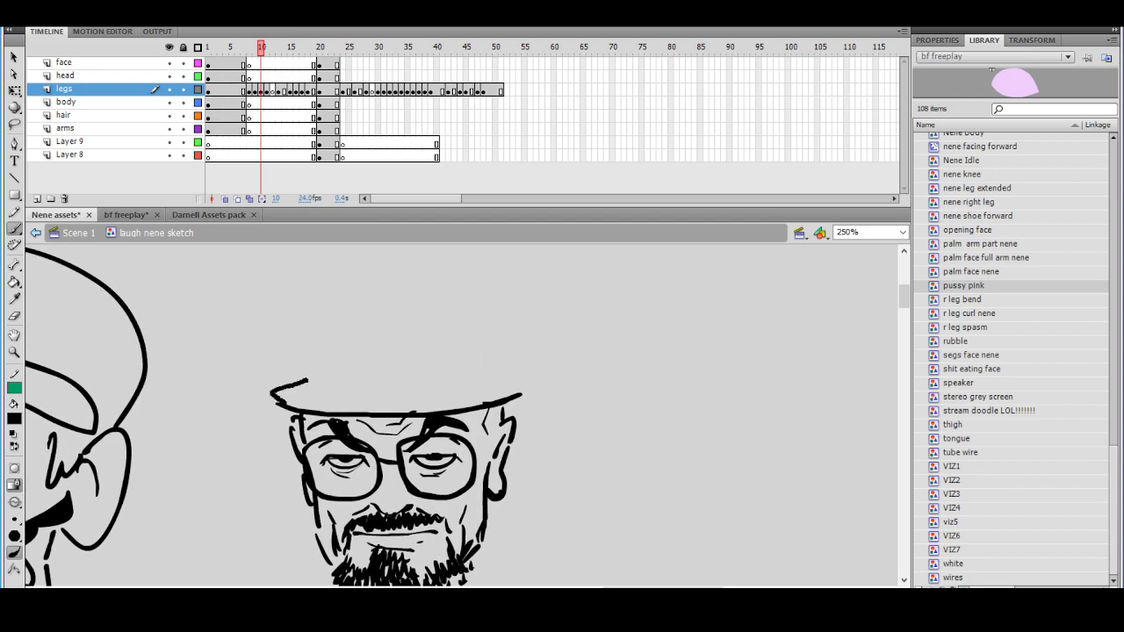
drag(299, 324, 302, 381)
mouse_move(303, 318)
mouse_down()
mouse_move(500, 317)
mouse_move(300, 316)
mouse_move(484, 308)
mouse_move(503, 314)
mouse_move(515, 376)
mouse_up()
key(ctrl+z)
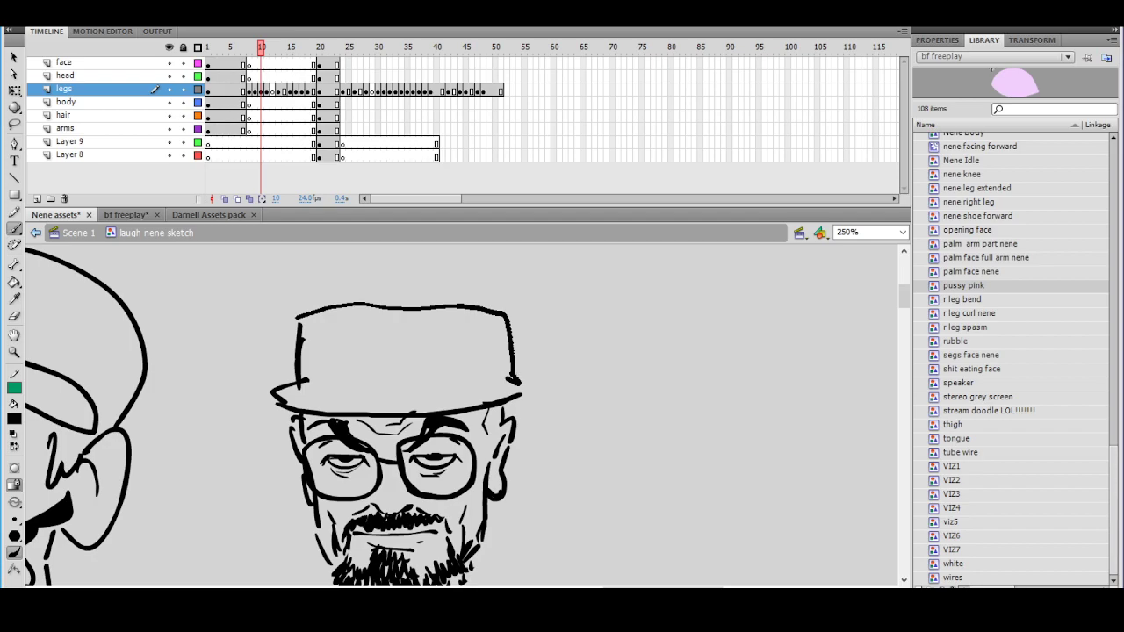
key(ctrl+z)
mouse_move(301, 325)
mouse_down()
mouse_move(478, 310)
mouse_move(502, 328)
mouse_move(502, 374)
mouse_move(527, 389)
mouse_up()
drag(527, 390, 506, 369)
drag(478, 308, 499, 318)
drag(302, 330, 314, 304)
Fill the hat's crown and brim with solid black
drag(418, 289, 385, 238)
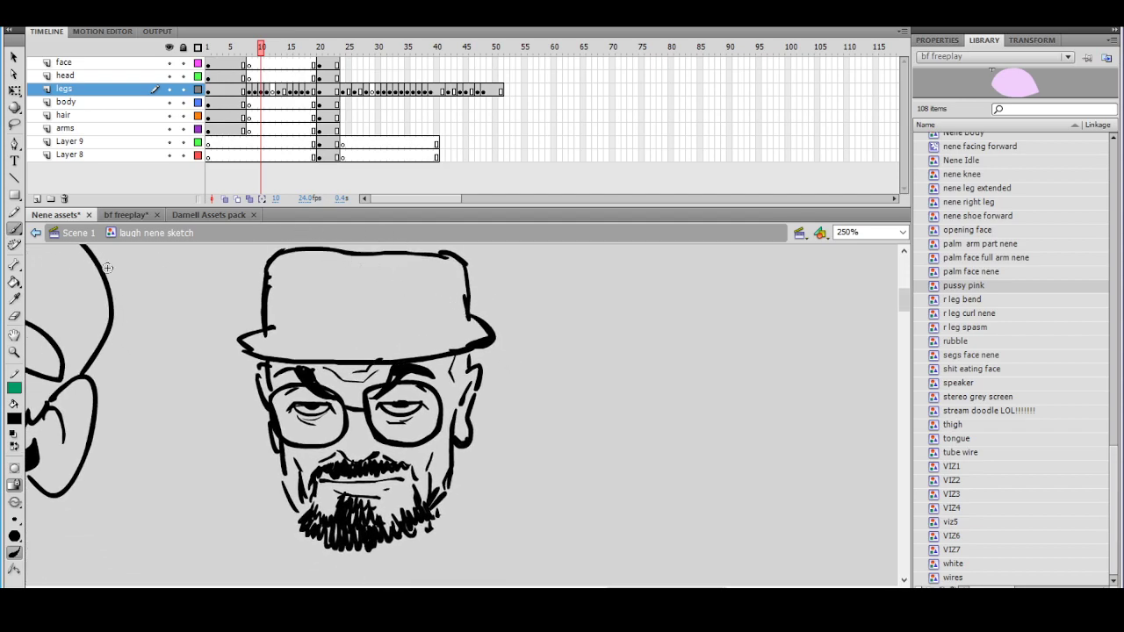
click(14, 282)
click(332, 288)
mouse_move(432, 326)
mouse_down()
mouse_move(399, 310)
mouse_move(193, 311)
mouse_up()
Start a new face beside the hatted one with two rounded glasses lenses, wide sideways-looking pupils and a small nose
click(14, 229)
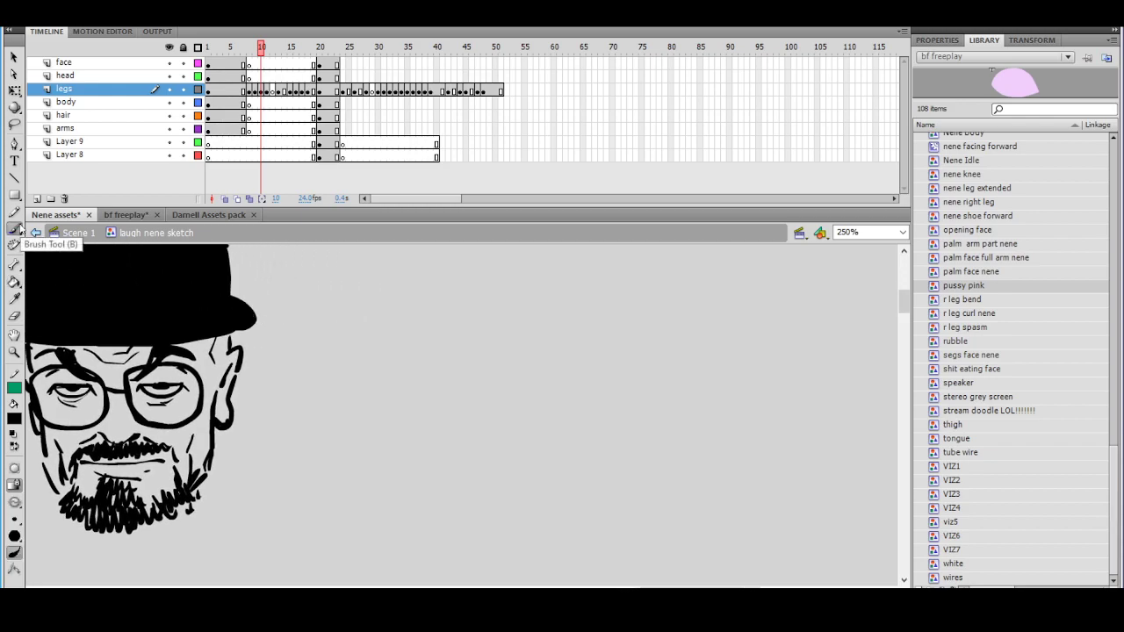
mouse_move(418, 336)
mouse_down()
mouse_move(455, 384)
mouse_move(443, 327)
mouse_move(490, 381)
mouse_move(500, 326)
mouse_move(500, 364)
mouse_up()
key(ctrl+z)
key(ctrl+z)
drag(484, 330, 484, 350)
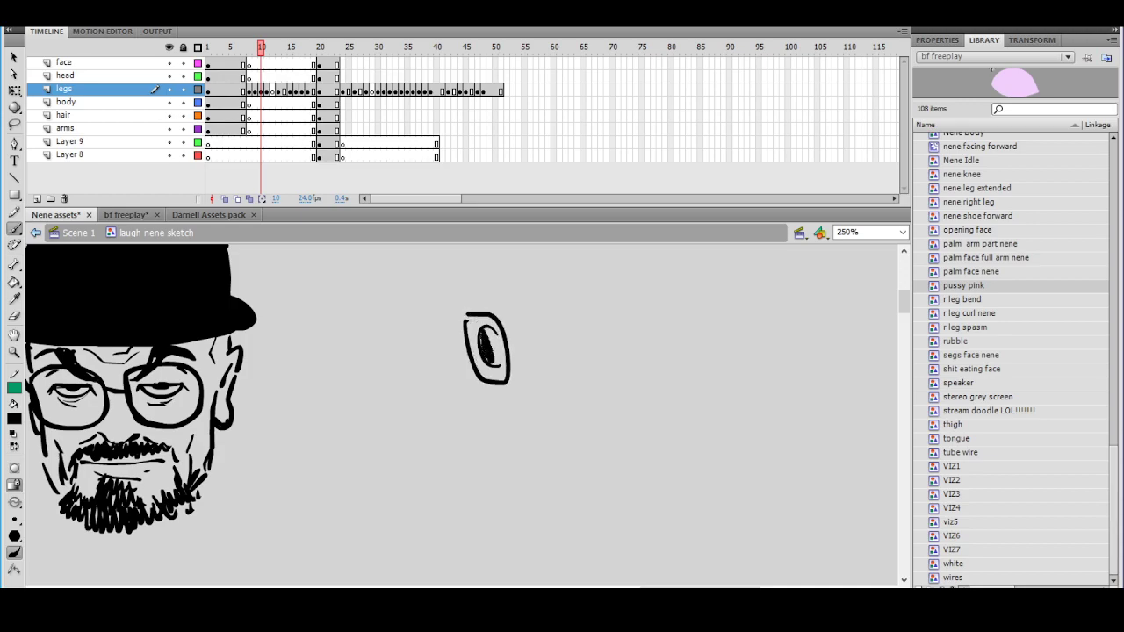
mouse_move(555, 320)
mouse_down()
mouse_move(521, 370)
mouse_move(564, 376)
mouse_move(560, 322)
mouse_move(521, 317)
mouse_move(552, 387)
mouse_move(566, 342)
mouse_move(541, 334)
mouse_move(547, 364)
mouse_move(525, 395)
mouse_up()
key(ctrl+z)
key(ctrl+z)
key(ctrl+z)
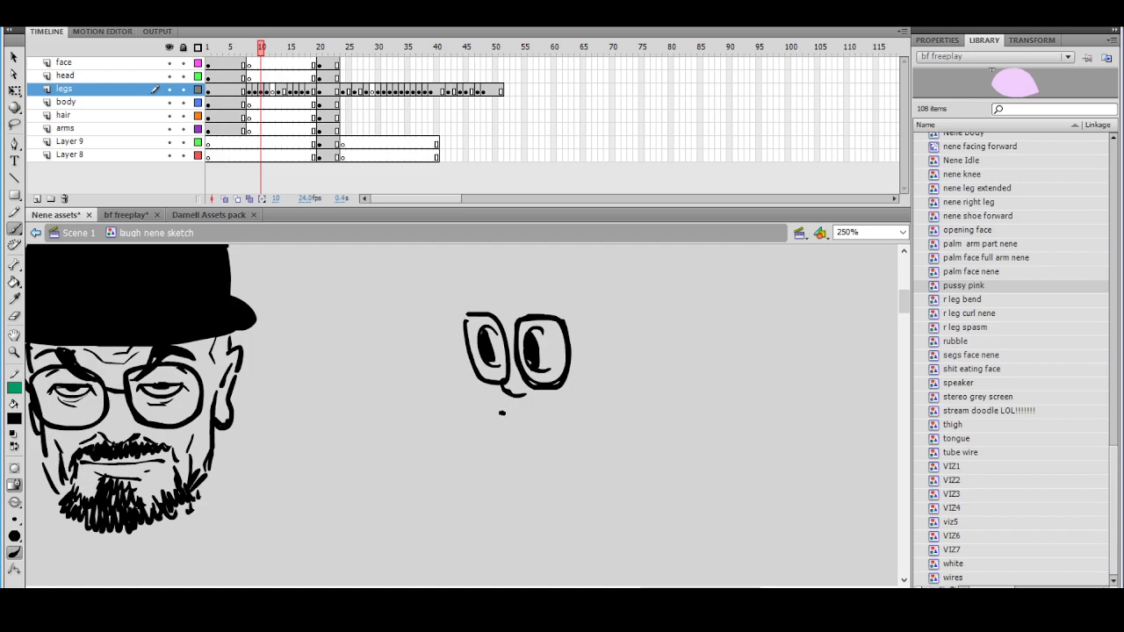
Draw a bushy moustache, an open mouth with a lower-lip line and a dark tuft of chin beard under the nose
key(ctrl+z)
mouse_move(540, 407)
mouse_down()
mouse_move(566, 457)
mouse_move(501, 404)
mouse_move(551, 415)
mouse_move(509, 410)
mouse_move(517, 435)
mouse_move(550, 429)
mouse_move(508, 443)
mouse_move(562, 442)
mouse_up()
key(ctrl+z)
drag(516, 401, 567, 406)
mouse_move(505, 460)
mouse_down()
mouse_move(532, 493)
mouse_move(544, 476)
mouse_up()
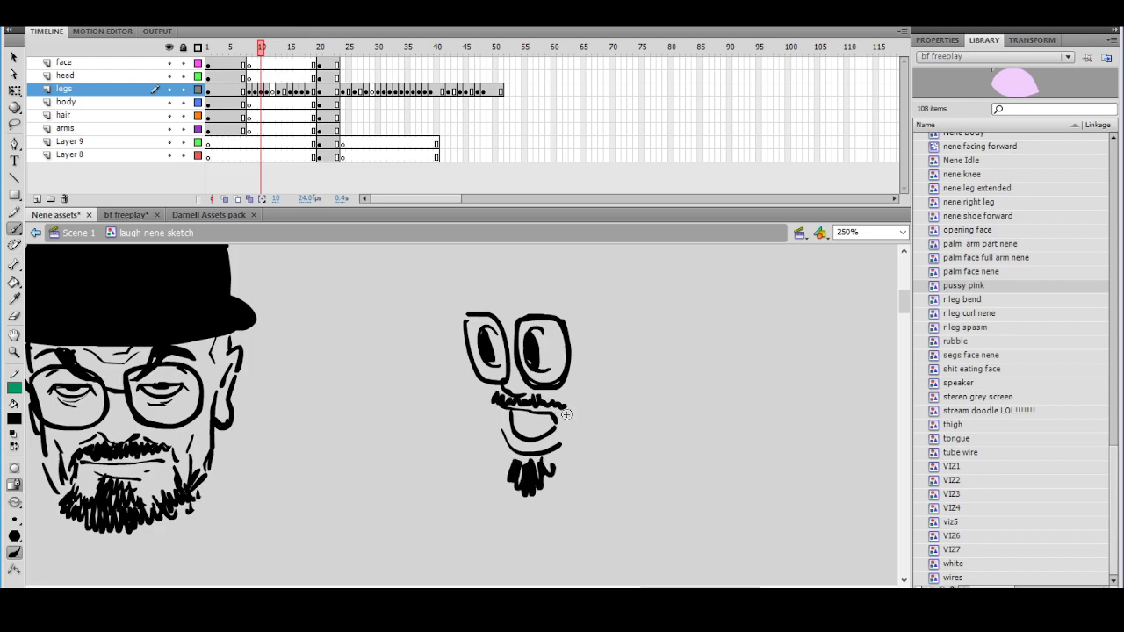
Extend the beard with spiky strokes from the chin up along the jaw toward the ear
drag(565, 410, 569, 462)
mouse_move(579, 441)
mouse_down()
mouse_move(571, 475)
mouse_move(555, 483)
mouse_up()
drag(569, 455, 561, 478)
mouse_move(580, 425)
mouse_down()
mouse_move(579, 443)
mouse_move(593, 428)
mouse_up()
drag(619, 367, 555, 429)
Draw a large bald skull outline around the glasses and begin the ear, redoing strokes that do not fit
drag(424, 358, 430, 316)
key(ctrl+z)
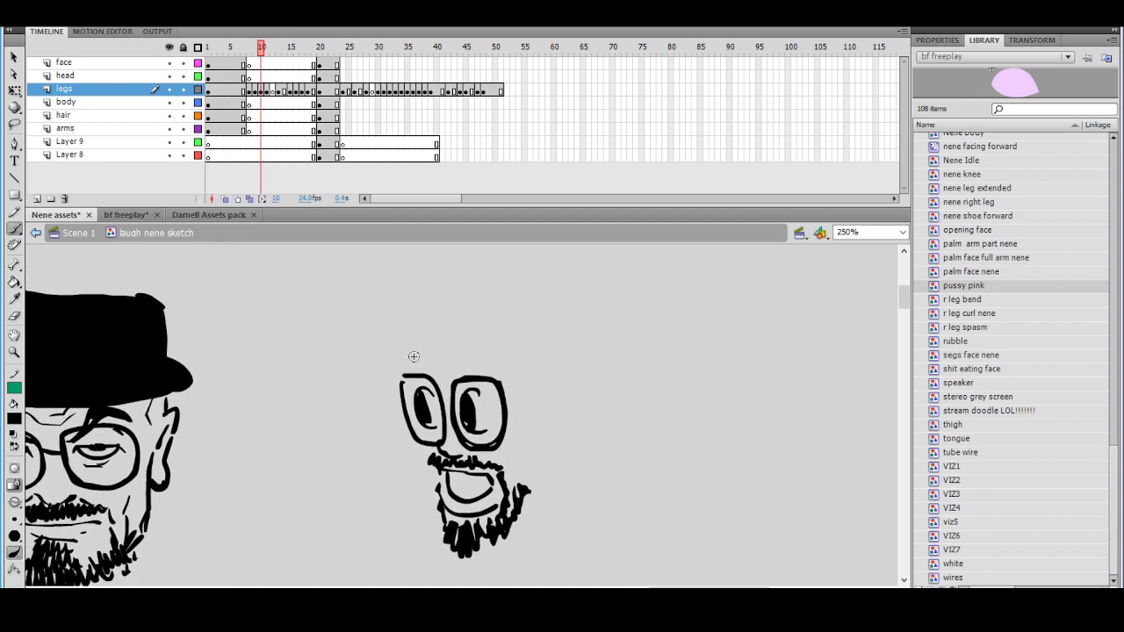
mouse_move(409, 360)
mouse_down()
mouse_move(417, 331)
mouse_move(436, 379)
mouse_move(488, 367)
mouse_move(417, 366)
mouse_move(451, 295)
mouse_move(415, 313)
mouse_move(527, 276)
mouse_move(597, 352)
mouse_move(601, 413)
mouse_up()
key(ctrl+z)
key(ctrl+z)
key(ctrl+z)
scroll(527, 434, down, 2)
mouse_move(534, 450)
mouse_down()
mouse_move(563, 432)
mouse_move(575, 391)
mouse_move(569, 333)
mouse_move(562, 404)
mouse_move(560, 361)
mouse_move(559, 401)
mouse_up()
key(ctrl+z)
drag(566, 352, 556, 378)
Finish the bald head with ear details, eyebrows, forehead wrinkles, temple and cheek lines and a jaw line
drag(537, 269, 533, 313)
mouse_move(438, 343)
mouse_down()
mouse_move(476, 346)
mouse_move(457, 333)
mouse_up()
drag(559, 348, 544, 336)
drag(518, 340, 518, 367)
drag(490, 439, 493, 472)
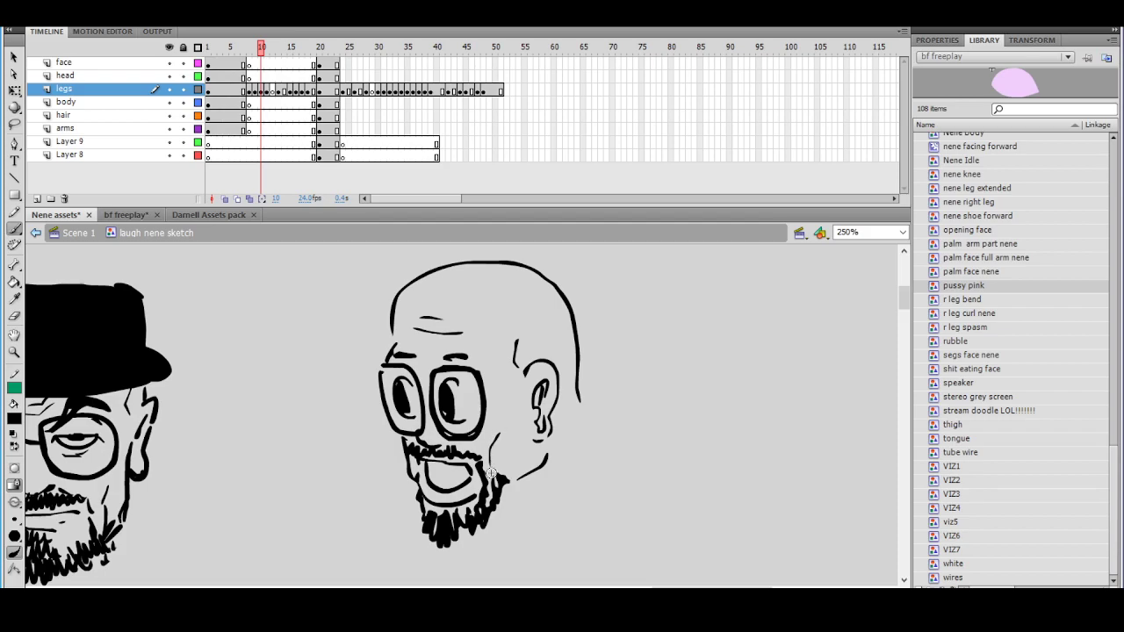
Outline a second man's head between the two doodles, with an angular jaw, spiky hair and a slanted hairline
scroll(552, 424, down, 2)
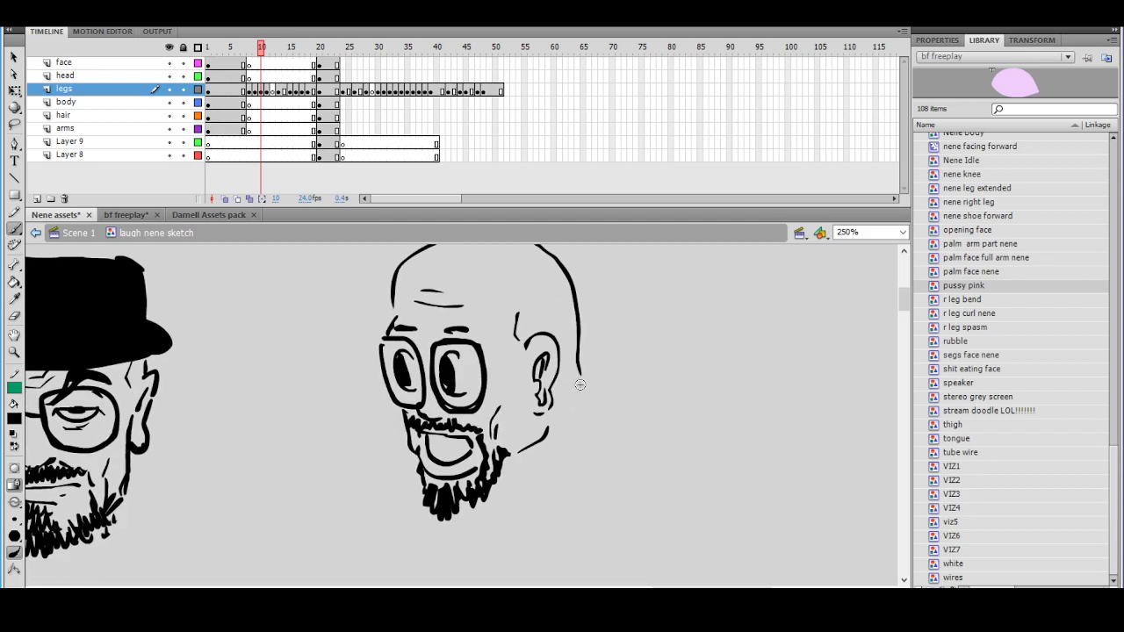
drag(594, 422, 653, 424)
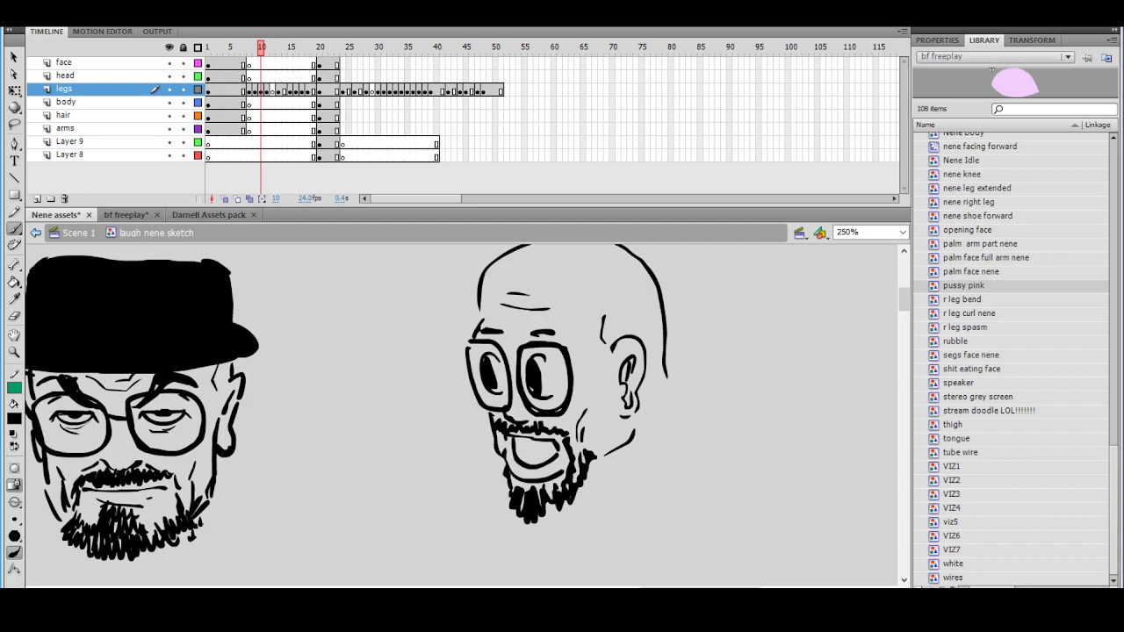
drag(624, 384, 561, 401)
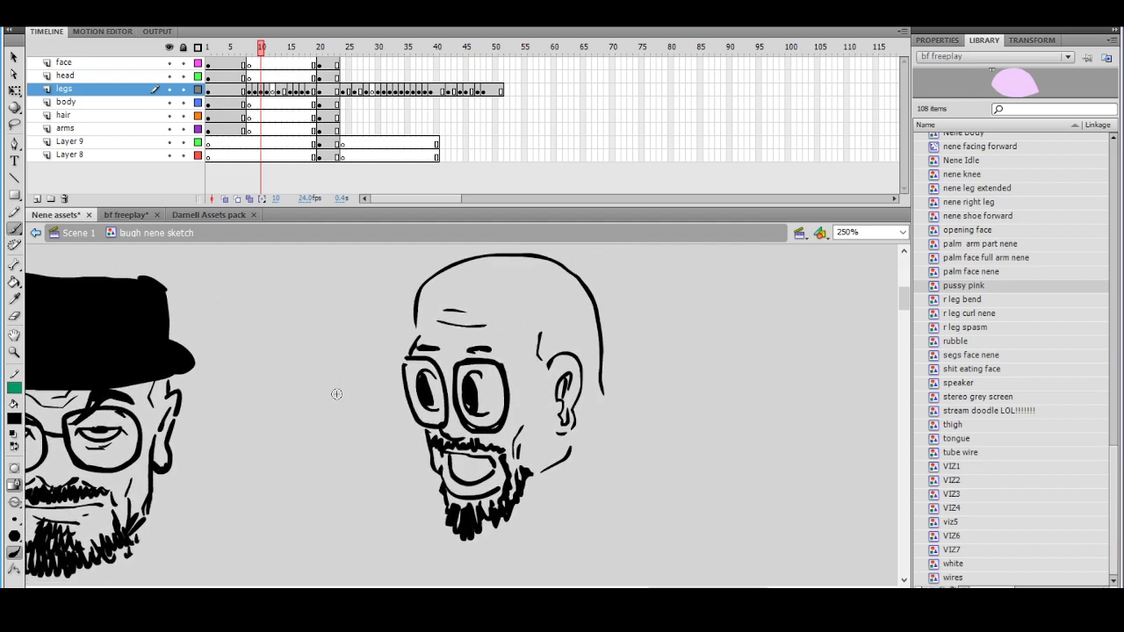
mouse_move(250, 478)
mouse_down()
mouse_move(261, 508)
mouse_move(308, 516)
mouse_up()
key(ctrl+z)
mouse_move(256, 473)
mouse_down()
mouse_move(306, 520)
mouse_move(353, 530)
mouse_move(375, 482)
mouse_move(374, 352)
mouse_move(372, 390)
mouse_move(313, 305)
mouse_move(270, 303)
mouse_move(219, 338)
mouse_move(202, 402)
mouse_move(221, 427)
mouse_up()
key(ctrl+z)
key(ctrl+z)
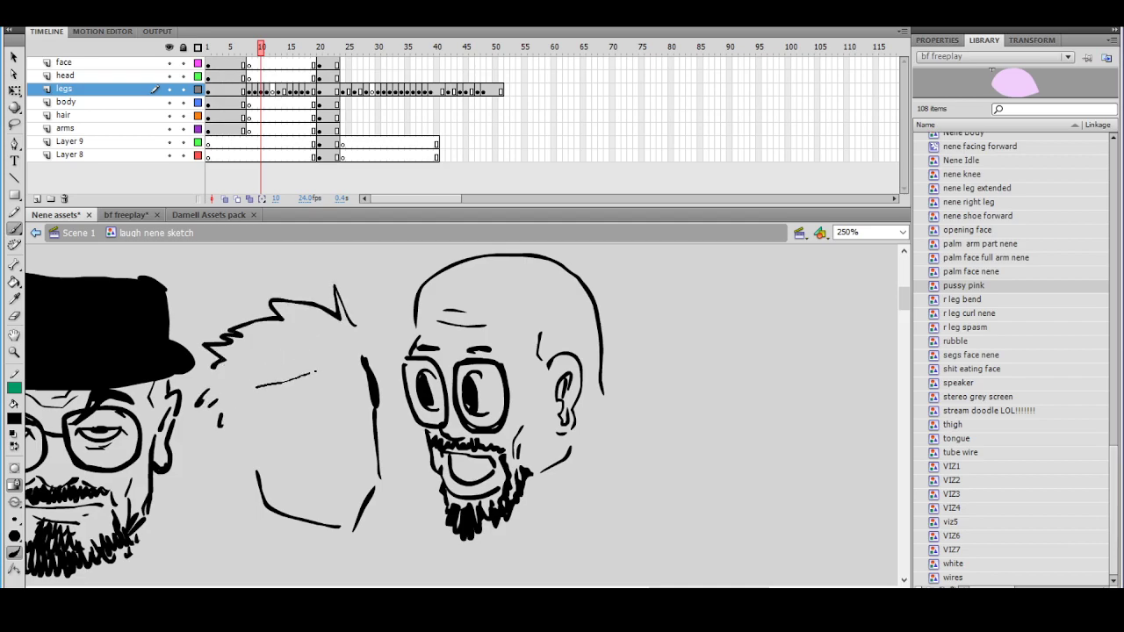
Draw the spiky-haired man's jagged sideburn and near ear and roughen his hairline, redoing misplaced strokes
mouse_move(275, 377)
mouse_down()
mouse_move(347, 360)
mouse_move(252, 406)
mouse_move(261, 473)
mouse_up()
drag(242, 404, 258, 474)
mouse_move(230, 432)
mouse_down()
mouse_move(251, 474)
mouse_move(317, 439)
mouse_move(324, 454)
mouse_move(309, 430)
mouse_move(312, 443)
mouse_up()
key(ctrl+z)
key(ctrl+z)
key(ctrl+z)
key(ctrl+z)
key(ctrl+z)
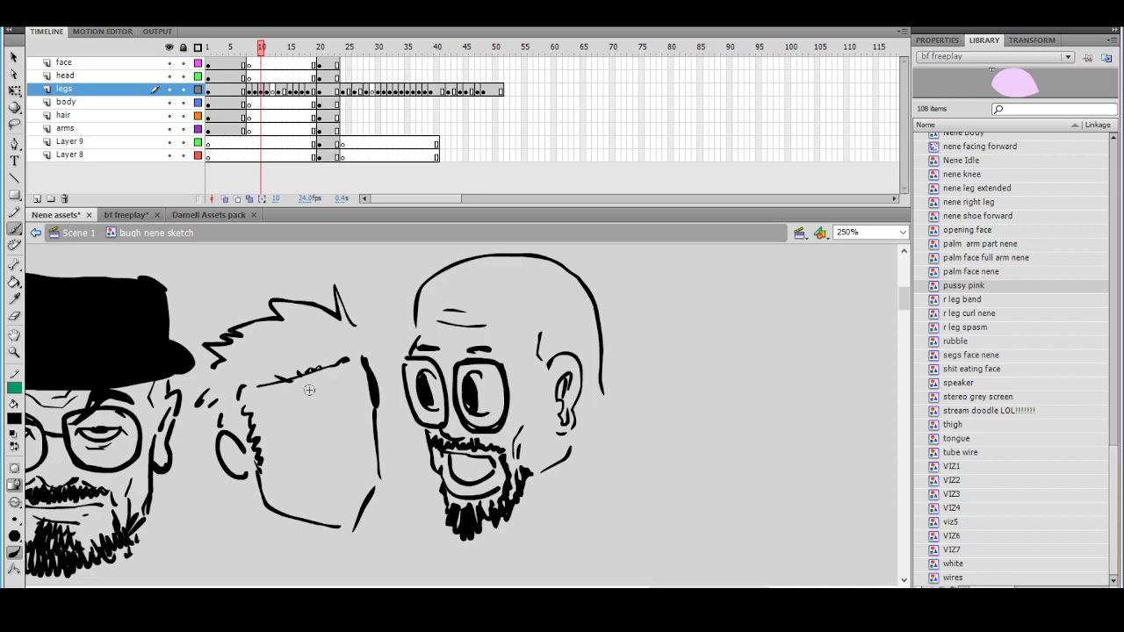
Draw an angry face on the spiky-haired man with furrowed eyebrows, glaring baggy eyes and a small mouth
drag(288, 448, 360, 407)
mouse_move(288, 439)
mouse_down()
mouse_move(316, 438)
mouse_move(322, 453)
mouse_move(355, 419)
mouse_move(356, 456)
mouse_up()
drag(325, 489, 335, 492)
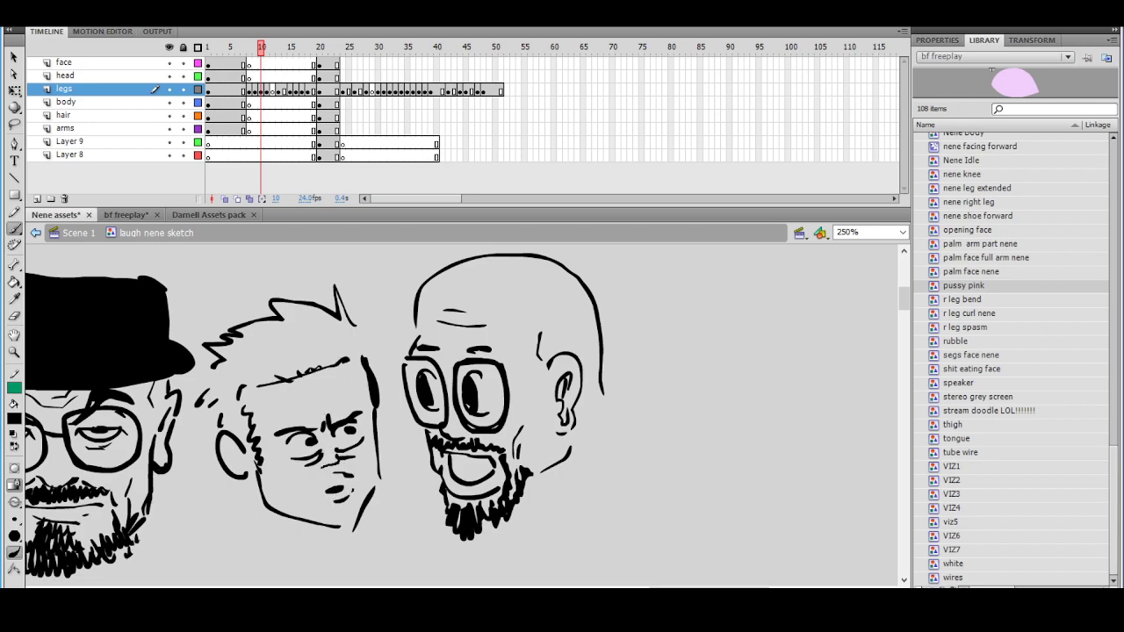
Redo the strokes around the mouth and add short stubble marks on the upper lip, chin and jawline
mouse_move(318, 472)
mouse_down()
mouse_move(339, 477)
mouse_move(303, 485)
mouse_up()
key(ctrl+z)
key(ctrl+z)
key(ctrl+z)
drag(311, 477, 314, 480)
drag(321, 474, 344, 504)
drag(276, 507, 343, 526)
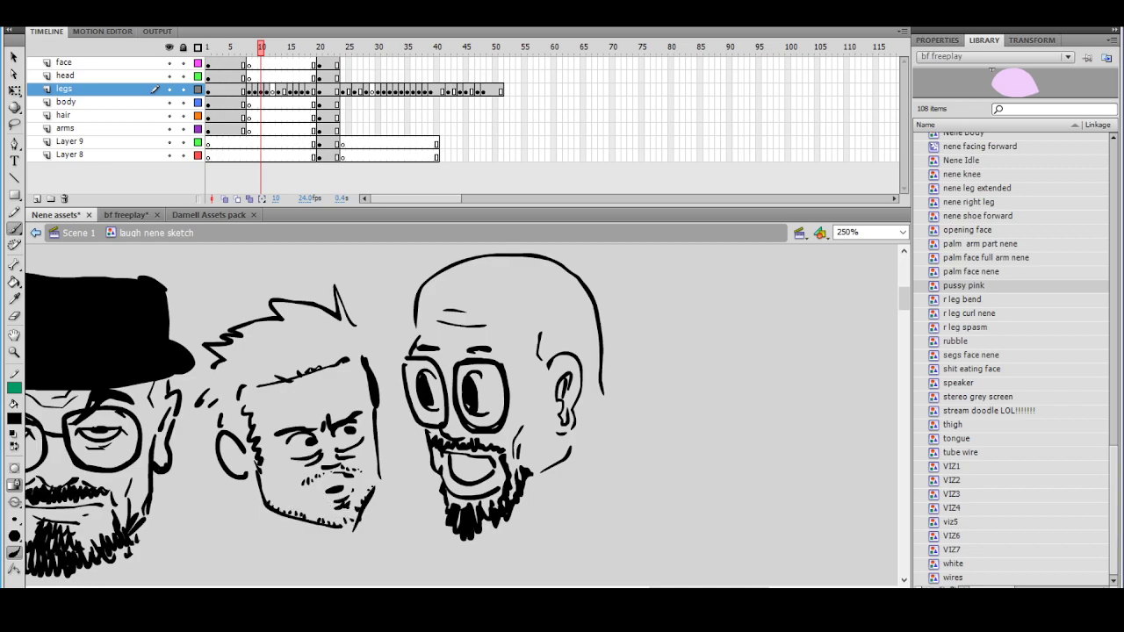
Add jagged hair strokes and the far ear on the side of the spiky-haired head facing the bald man
drag(427, 410, 415, 382)
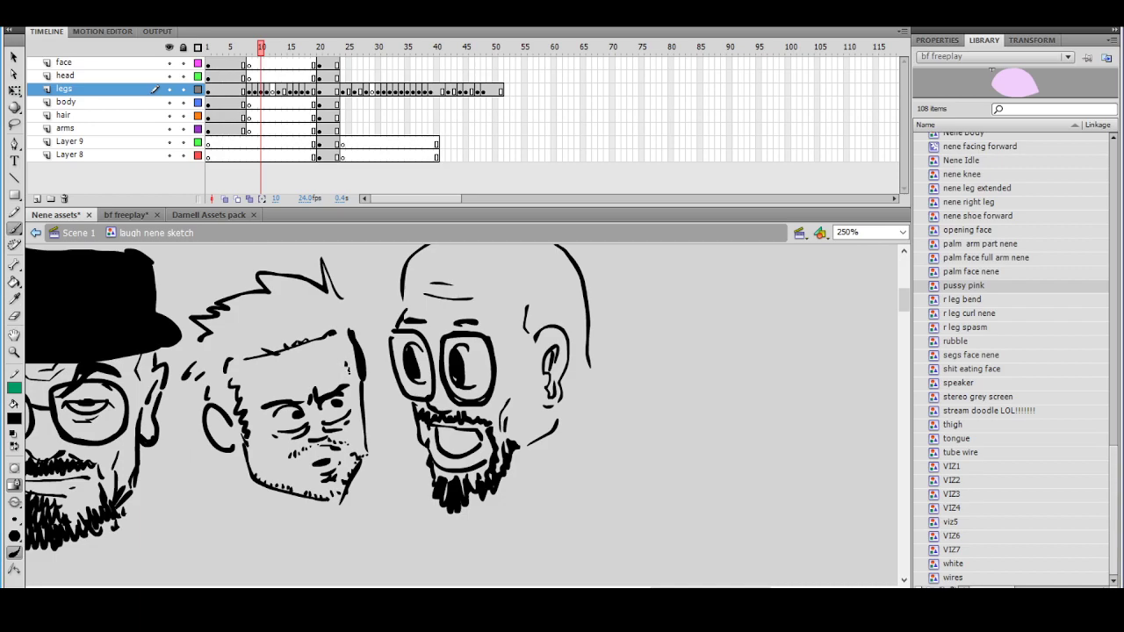
drag(344, 301, 362, 338)
drag(364, 386, 367, 425)
drag(412, 396, 429, 362)
Draw the spiky-haired man's collar and body line and the bald man's two raised hands
mouse_move(236, 475)
mouse_down()
mouse_move(256, 460)
mouse_move(343, 487)
mouse_move(290, 493)
mouse_move(352, 485)
mouse_up()
drag(372, 444, 411, 483)
drag(369, 493, 383, 539)
mouse_move(560, 375)
mouse_down()
mouse_move(433, 413)
mouse_move(467, 416)
mouse_up()
mouse_move(445, 513)
mouse_down()
mouse_move(445, 475)
mouse_move(391, 493)
mouse_move(367, 537)
mouse_move(395, 562)
mouse_up()
mouse_move(321, 459)
mouse_down()
mouse_move(294, 450)
mouse_move(279, 465)
mouse_up()
mouse_move(302, 507)
mouse_down()
mouse_move(291, 526)
mouse_move(323, 537)
mouse_up()
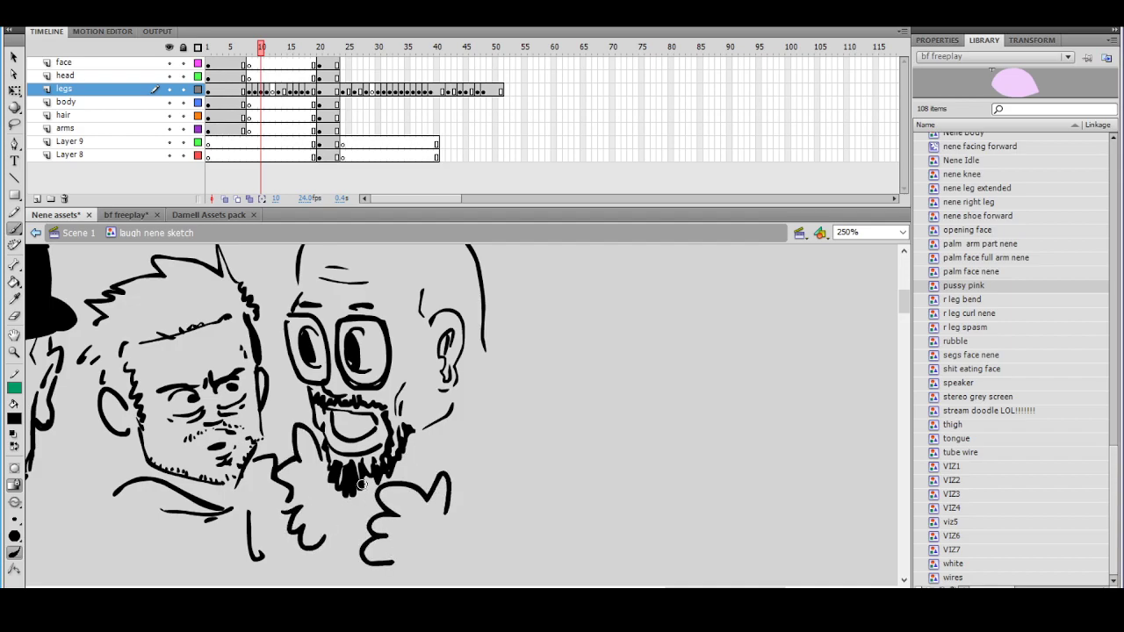
Draw the bald man's neck, jacket collar, shoulder and sleeve lines, with crease lines on the neck
drag(453, 392, 489, 450)
mouse_move(495, 507)
mouse_down()
mouse_move(531, 436)
mouse_move(520, 405)
mouse_up()
mouse_move(490, 513)
mouse_down()
mouse_move(555, 465)
mouse_move(526, 430)
mouse_up()
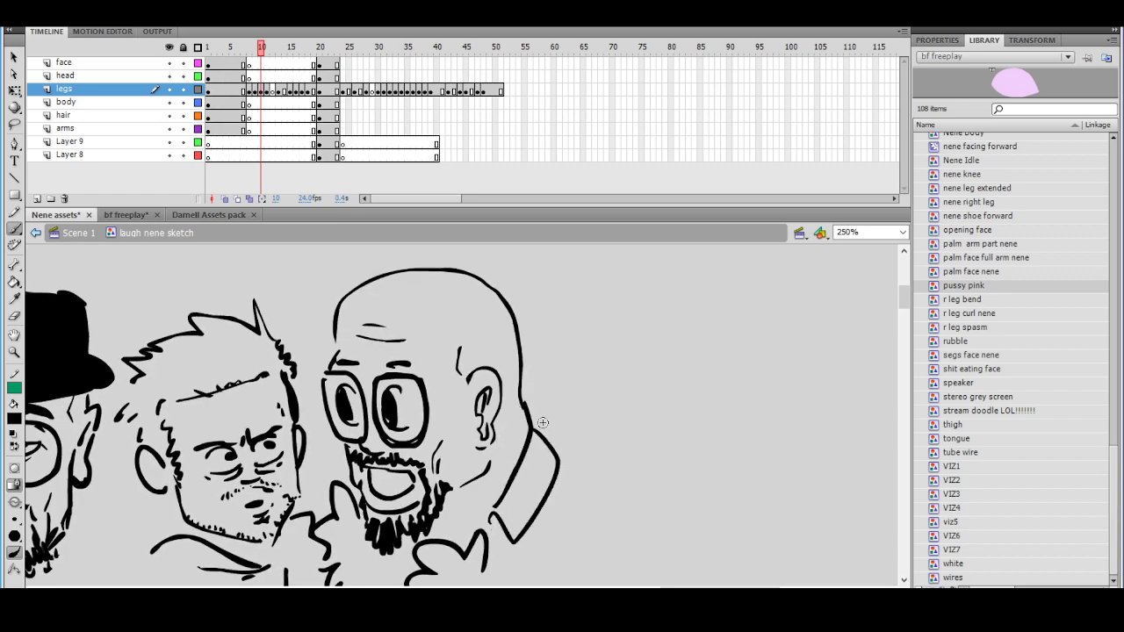
mouse_move(557, 465)
mouse_down()
mouse_move(615, 544)
mouse_move(622, 437)
mouse_up()
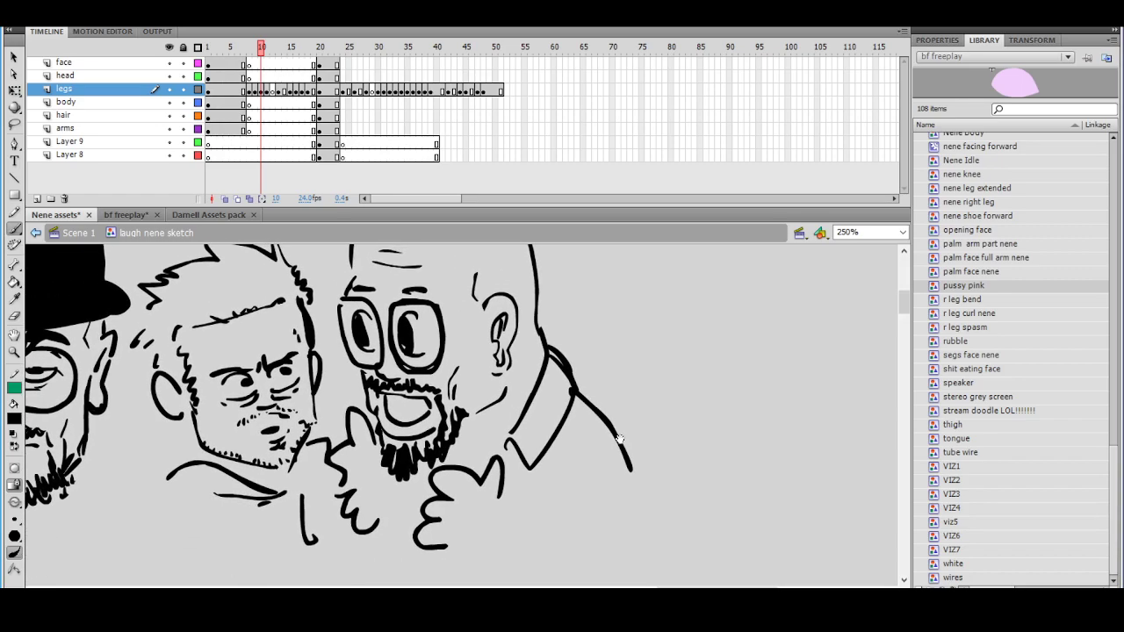
drag(514, 520, 582, 451)
drag(614, 397, 612, 454)
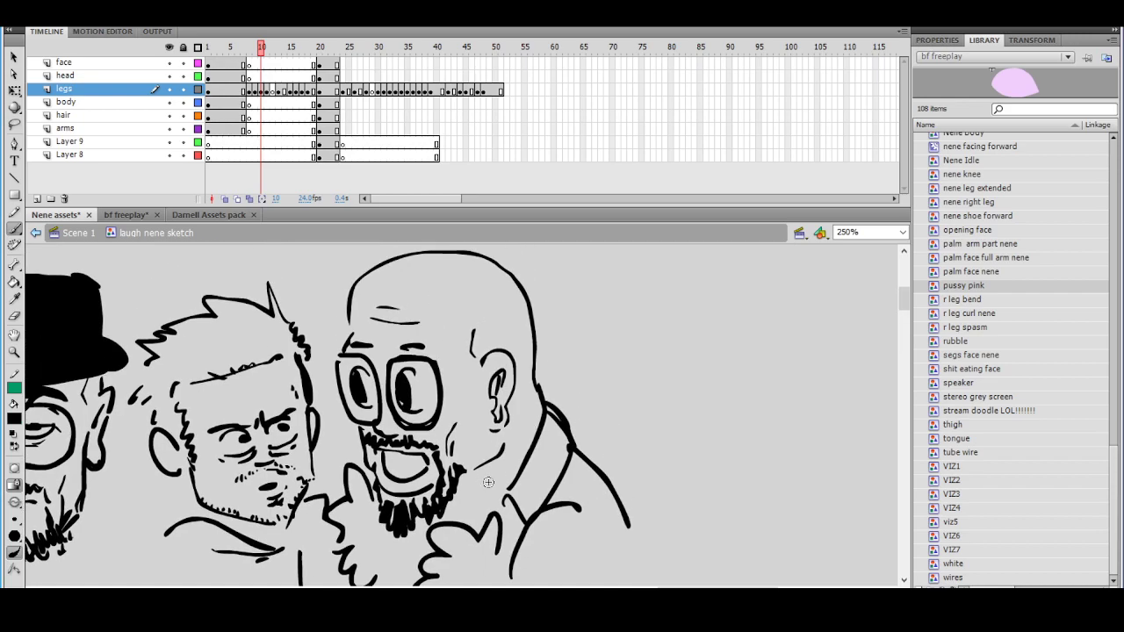
mouse_move(493, 446)
mouse_down()
mouse_move(522, 455)
mouse_move(515, 486)
mouse_up()
Letter "JESSie......" above the bald man's head and enclose it in a speech bubble pointing at him
mouse_move(358, 276)
mouse_down()
mouse_move(352, 332)
mouse_move(338, 299)
mouse_move(317, 321)
mouse_move(386, 321)
mouse_move(410, 305)
mouse_up()
click(389, 294)
click(430, 299)
mouse_move(476, 314)
mouse_down()
mouse_move(452, 268)
mouse_move(430, 297)
mouse_up()
mouse_move(308, 261)
mouse_down()
mouse_move(269, 283)
mouse_move(348, 343)
mouse_move(411, 315)
mouse_move(318, 261)
mouse_up()
drag(421, 370, 465, 318)
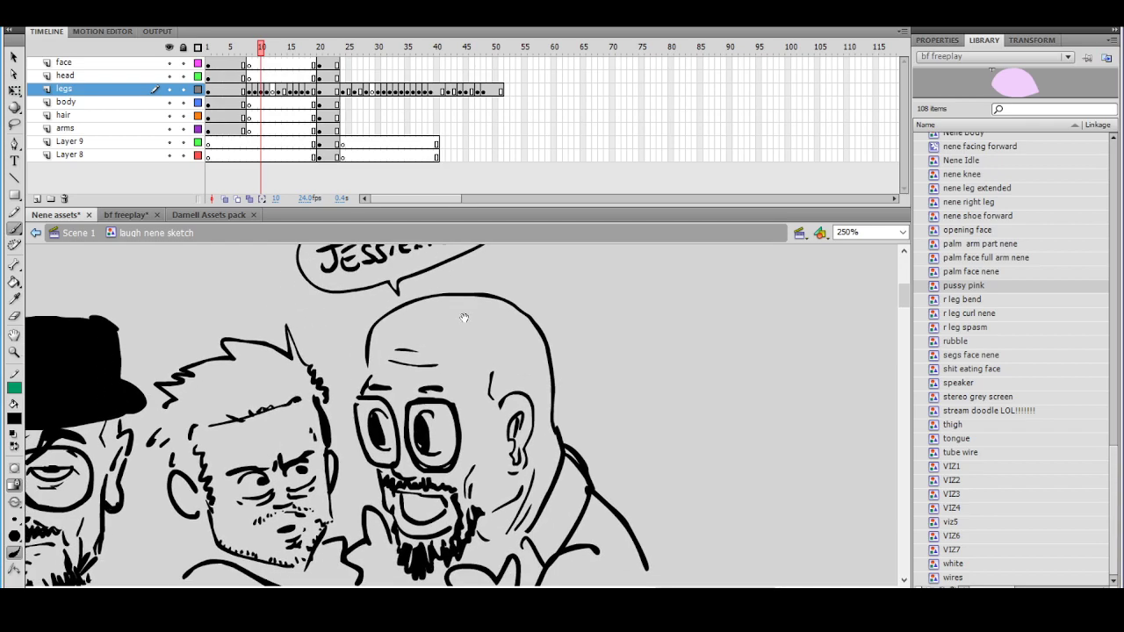
Collapse the timeline for more canvas room and letter "ITS Pride MONTH" beside the bald man's head
click(584, 32)
drag(527, 304, 551, 398)
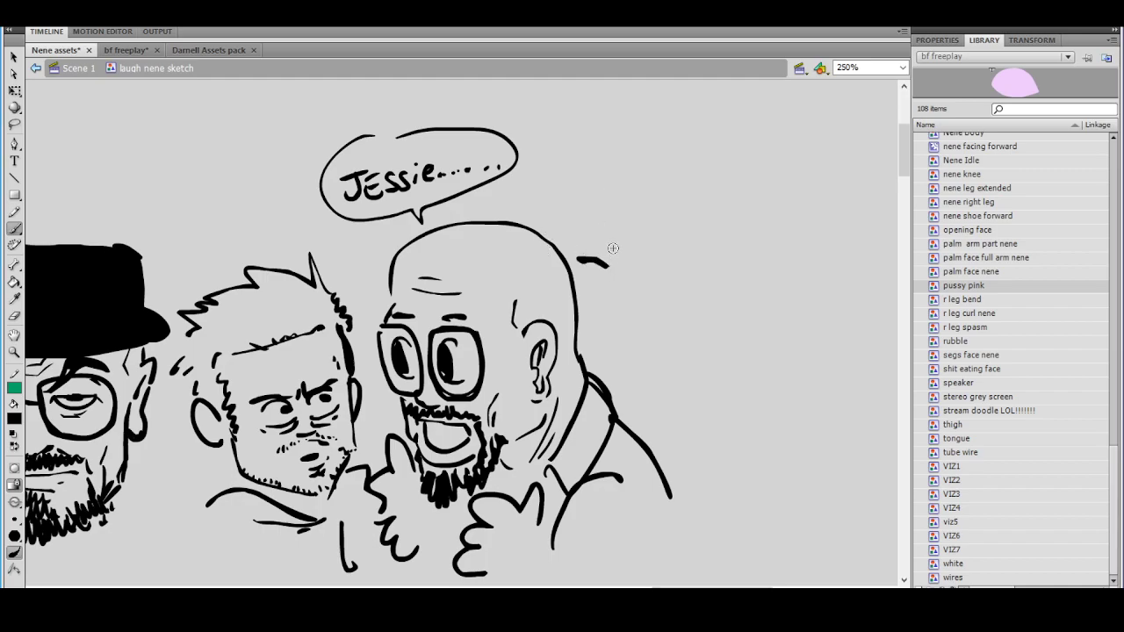
drag(605, 223, 604, 234)
drag(594, 235, 693, 225)
drag(695, 228, 704, 234)
drag(715, 217, 715, 230)
mouse_move(629, 263)
mouse_down()
mouse_move(658, 252)
mouse_move(667, 264)
mouse_move(680, 244)
mouse_move(696, 245)
mouse_up()
drag(689, 247, 699, 264)
mouse_move(711, 242)
mouse_down()
mouse_move(711, 263)
mouse_move(711, 252)
mouse_up()
Letter "Jessie..." beneath the new text and enclose all three lines in a second speech bubble with a tail
drag(625, 278, 639, 278)
mouse_move(633, 278)
mouse_down()
mouse_move(625, 291)
mouse_move(649, 282)
mouse_move(687, 295)
mouse_up()
mouse_move(687, 274)
mouse_down()
mouse_move(738, 291)
mouse_move(709, 288)
mouse_up()
click(744, 290)
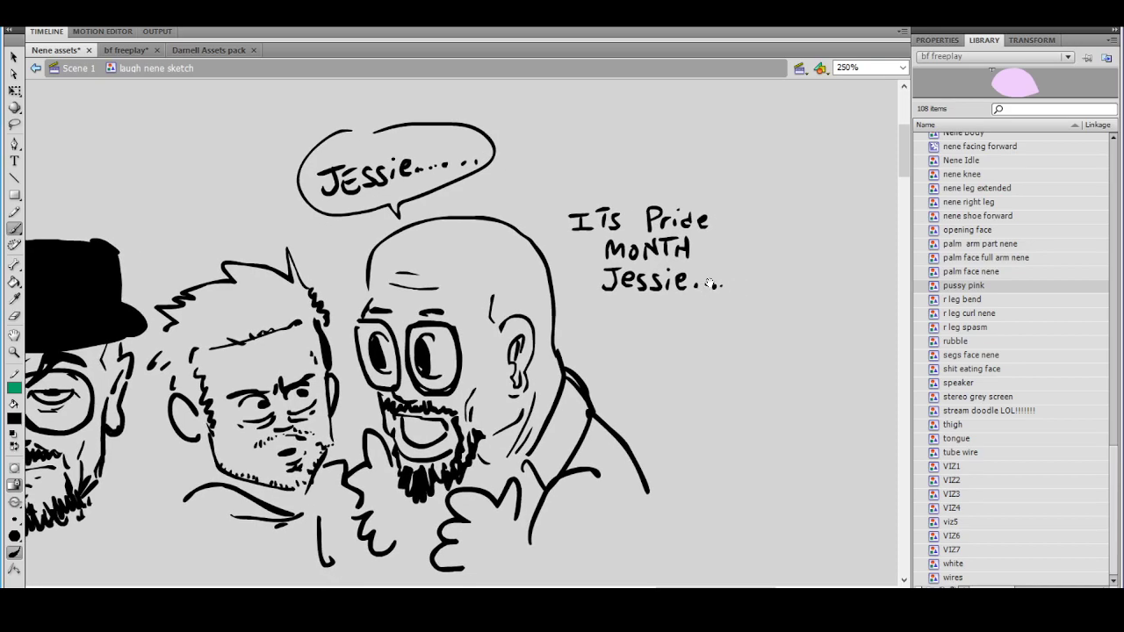
mouse_move(584, 320)
mouse_down()
mouse_move(577, 290)
mouse_move(555, 230)
mouse_move(606, 180)
mouse_move(724, 186)
mouse_move(752, 261)
mouse_move(694, 310)
mouse_move(590, 321)
mouse_move(653, 299)
mouse_up()
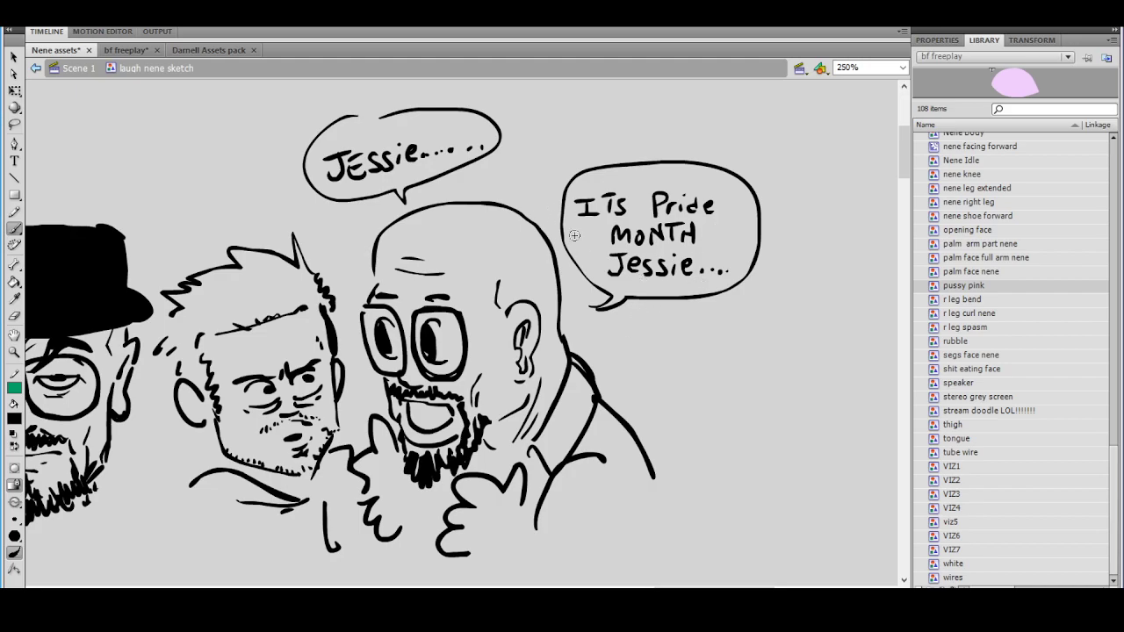
Letter "YOU KNOW WHAT THAT MEANS..." in three lines below the second speech bubble
drag(667, 354, 664, 352)
mouse_move(675, 353)
mouse_down()
mouse_move(759, 366)
mouse_move(782, 355)
mouse_up()
drag(650, 378, 683, 396)
mouse_move(688, 395)
mouse_down()
mouse_move(696, 376)
mouse_move(706, 395)
mouse_up()
drag(693, 388, 731, 378)
mouse_move(718, 378)
mouse_down()
mouse_move(718, 395)
mouse_move(757, 378)
mouse_up()
mouse_move(747, 378)
mouse_down()
mouse_move(747, 395)
mouse_move(758, 397)
mouse_up()
drag(759, 387, 769, 387)
mouse_move(769, 378)
mouse_down()
mouse_move(769, 397)
mouse_move(779, 378)
mouse_up()
drag(779, 378, 791, 400)
drag(786, 379, 800, 384)
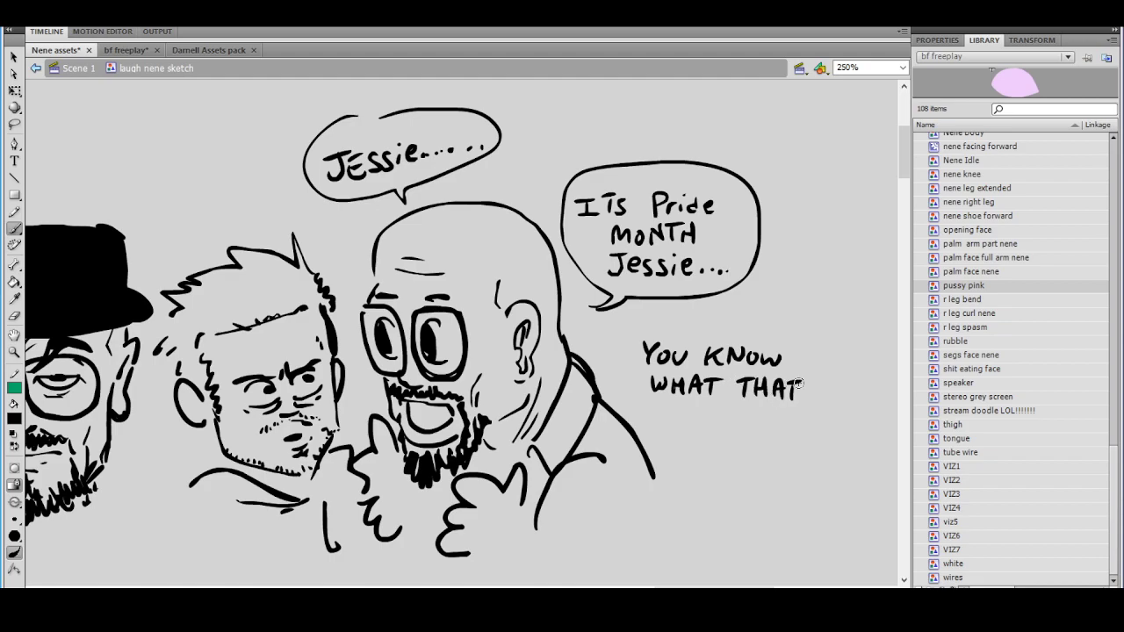
drag(693, 425, 743, 409)
mouse_move(733, 423)
mouse_down()
mouse_move(760, 410)
mouse_move(766, 430)
mouse_up()
click(781, 426)
click(793, 427)
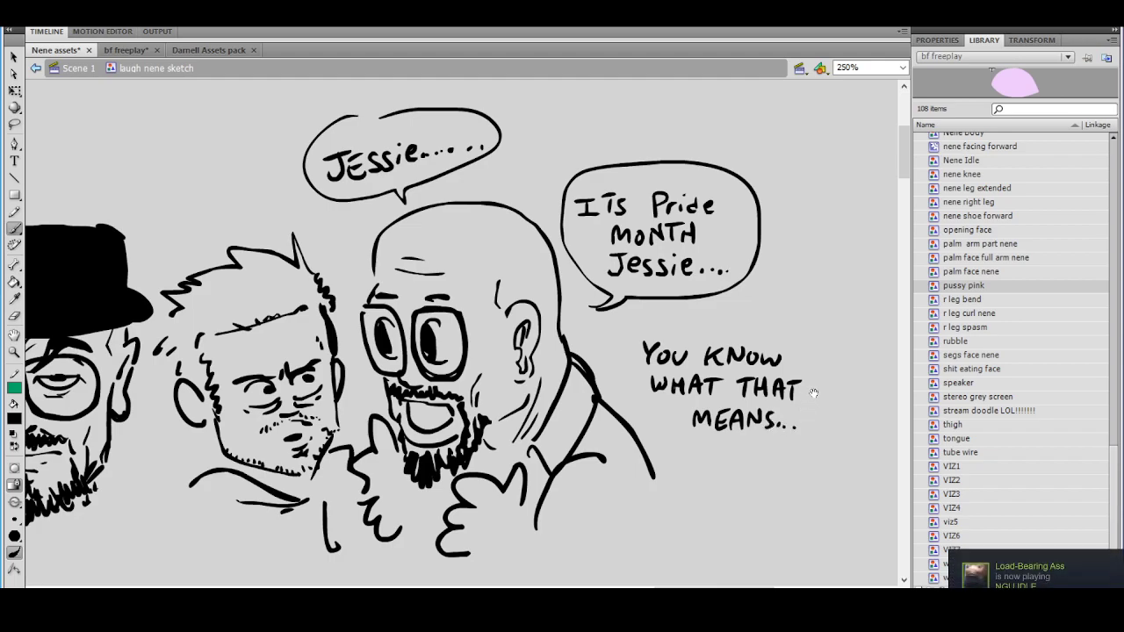
Lasso the "YOU KNOW WHAT THAT MEANS..." lettering, shrink it slightly and move it closer to the bubble above
drag(771, 357, 709, 356)
key(l)
mouse_move(634, 309)
mouse_down()
mouse_move(606, 438)
mouse_move(633, 313)
mouse_up()
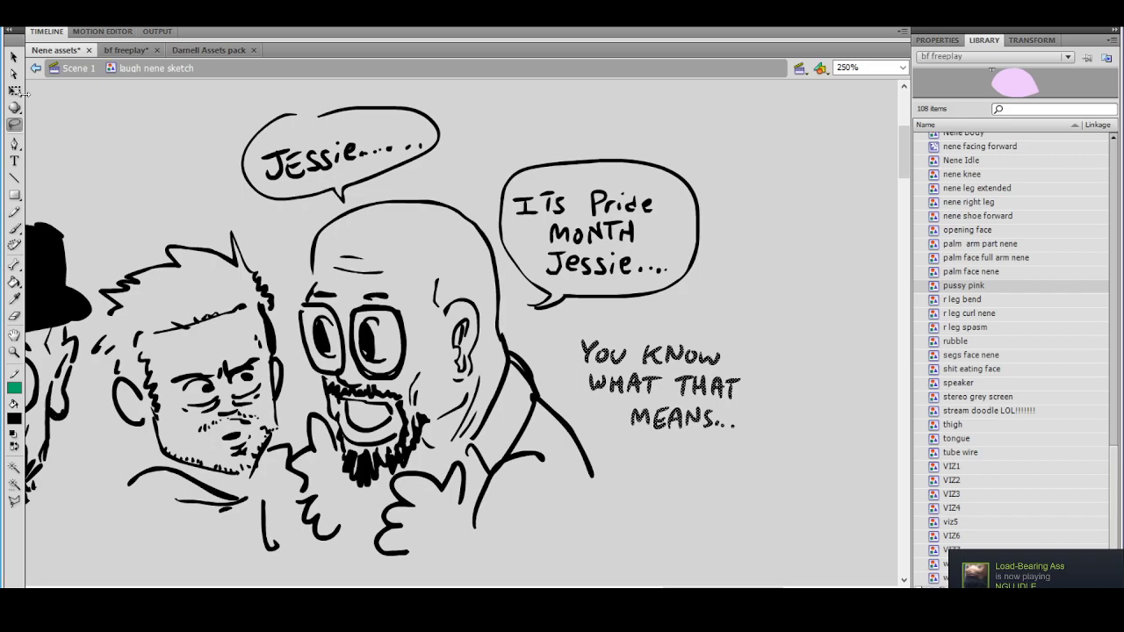
click(15, 90)
drag(739, 340, 692, 349)
click(714, 304)
Erase a gap in the second bubble's lower edge and draw a connected third bubble around the last lettering
key(e)
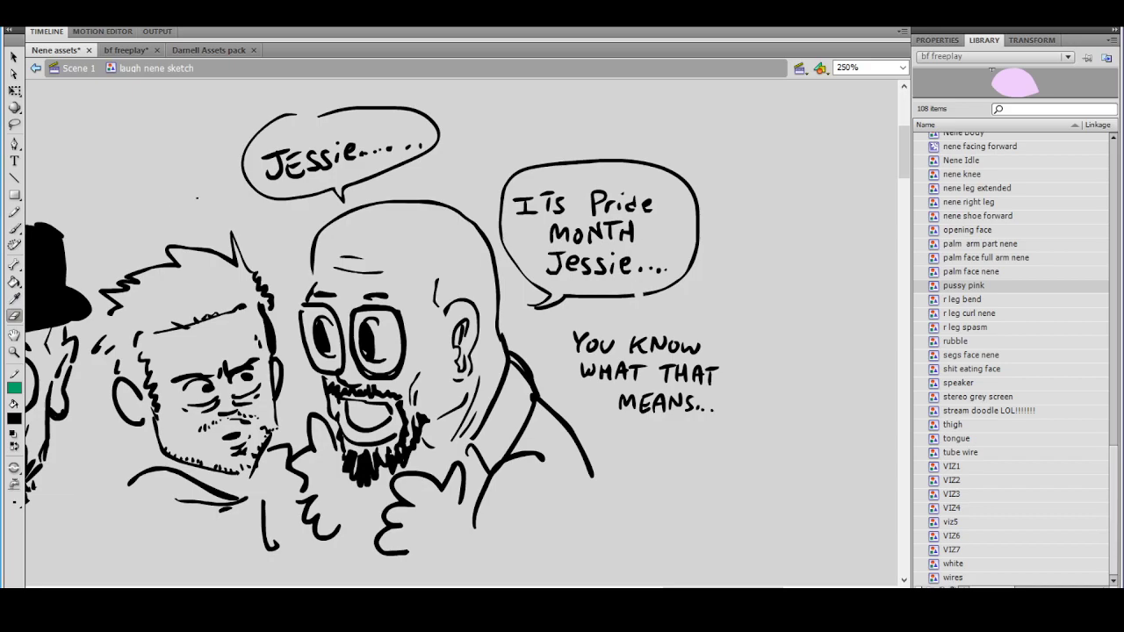
key(b)
mouse_move(640, 296)
mouse_down()
mouse_move(578, 320)
mouse_move(552, 372)
mouse_move(618, 428)
mouse_move(717, 427)
mouse_move(742, 373)
mouse_move(708, 339)
mouse_move(647, 318)
mouse_up()
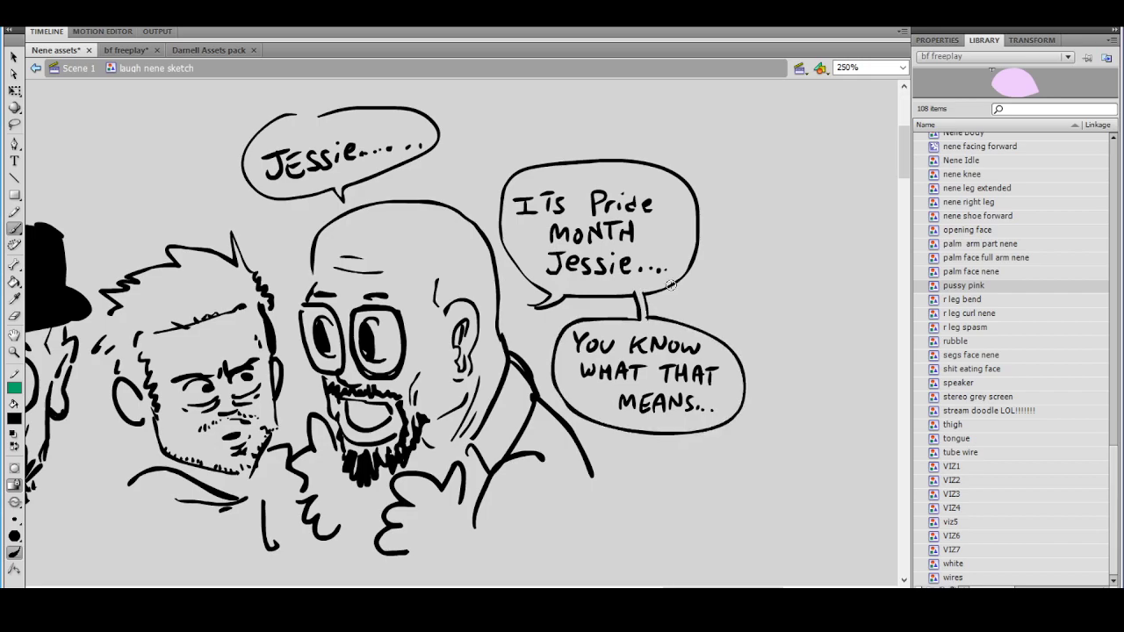
Lasso the black-hatted head and move it away from the two-man doodle to widen the gap between them
key(ctrl+minus)
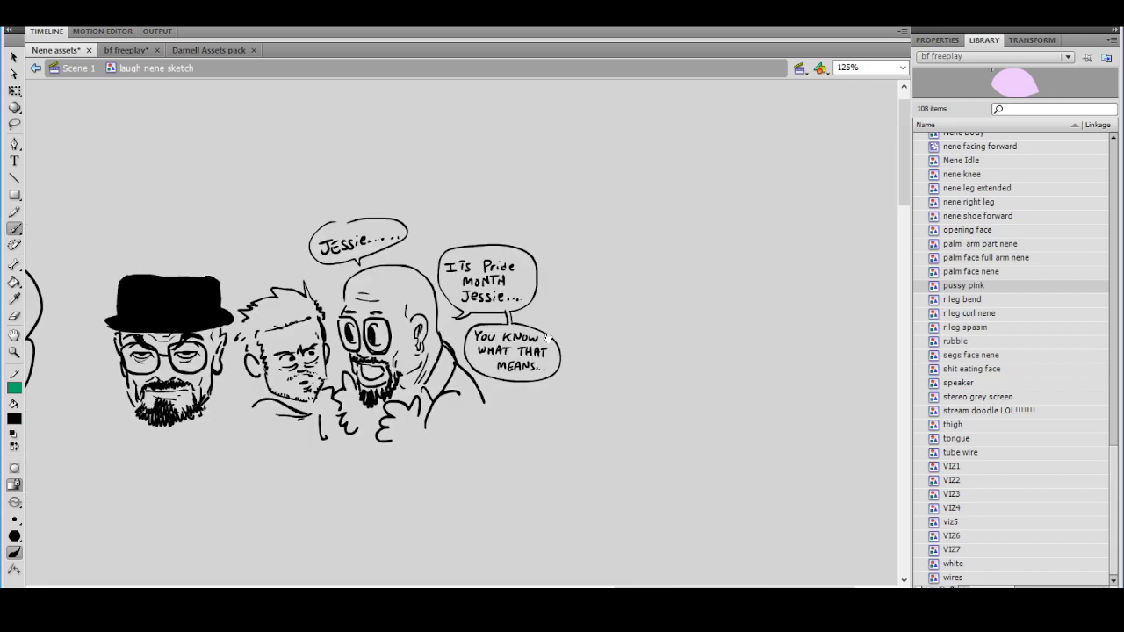
key(ctrl+equal)
drag(475, 352, 544, 346)
key(ctrl+minus)
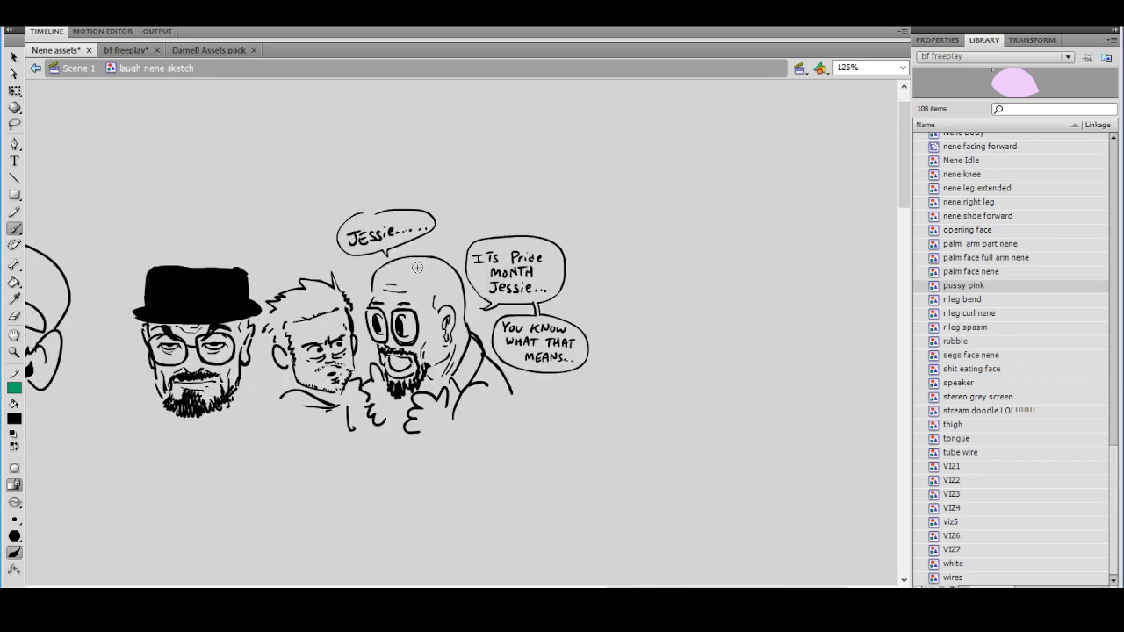
click(15, 124)
mouse_move(265, 307)
mouse_down()
mouse_move(217, 445)
mouse_move(205, 202)
mouse_move(279, 215)
mouse_up()
drag(219, 311, 176, 309)
click(397, 196)
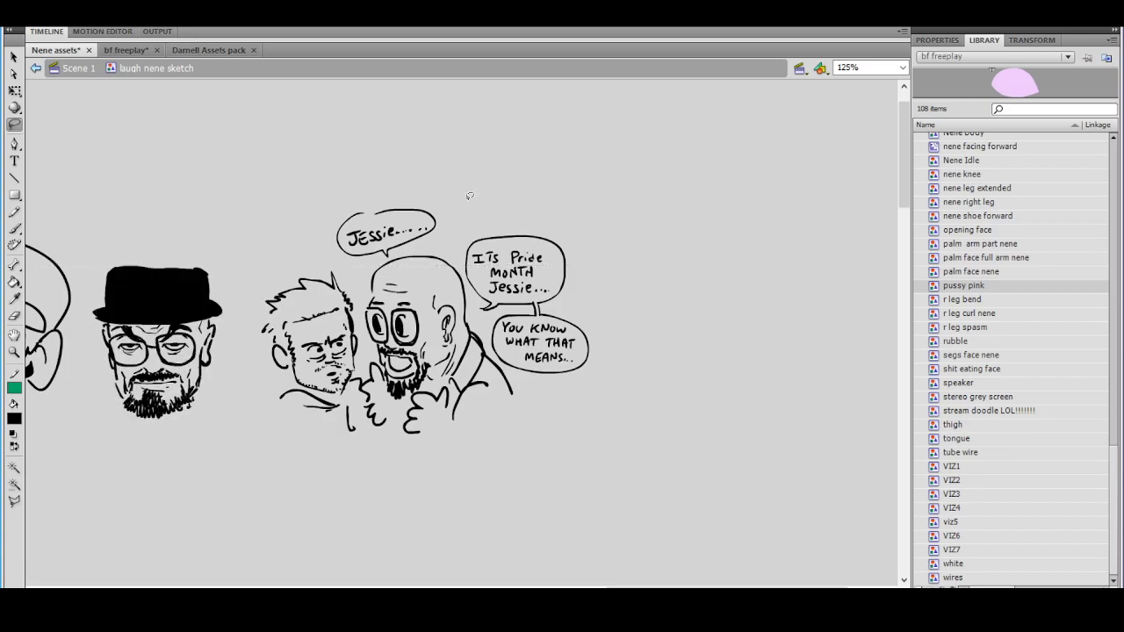
mouse_move(431, 178)
mouse_down()
mouse_move(367, 174)
mouse_move(285, 220)
mouse_up()
click(14, 228)
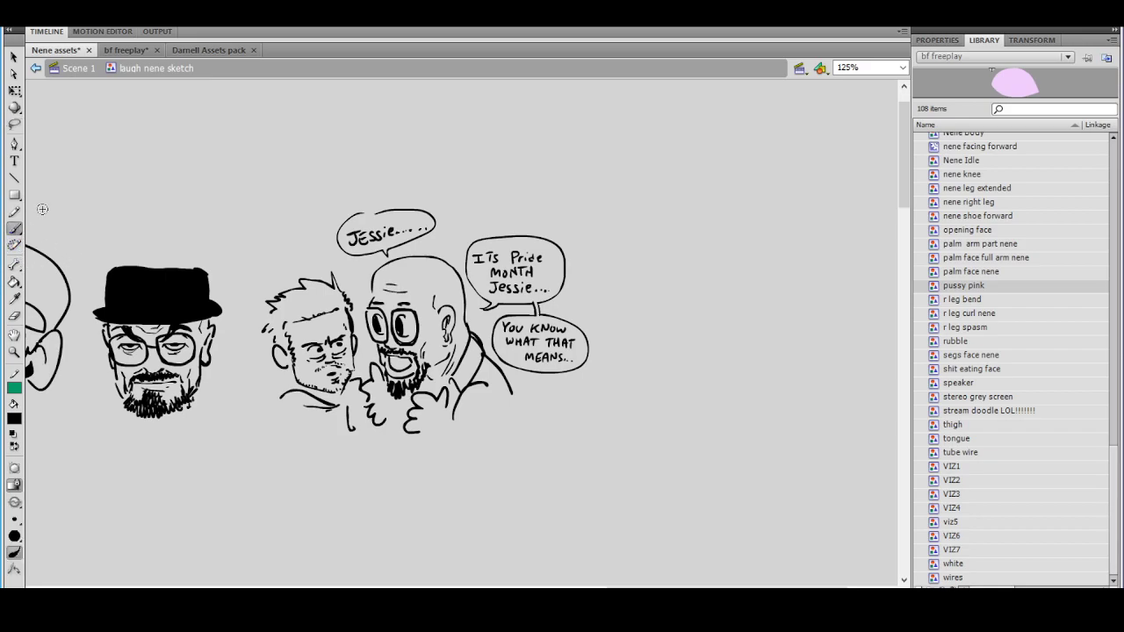
drag(254, 225, 255, 415)
key(ctrl+z)
drag(609, 330, 489, 321)
drag(380, 308, 665, 310)
key(ctrl+minus)
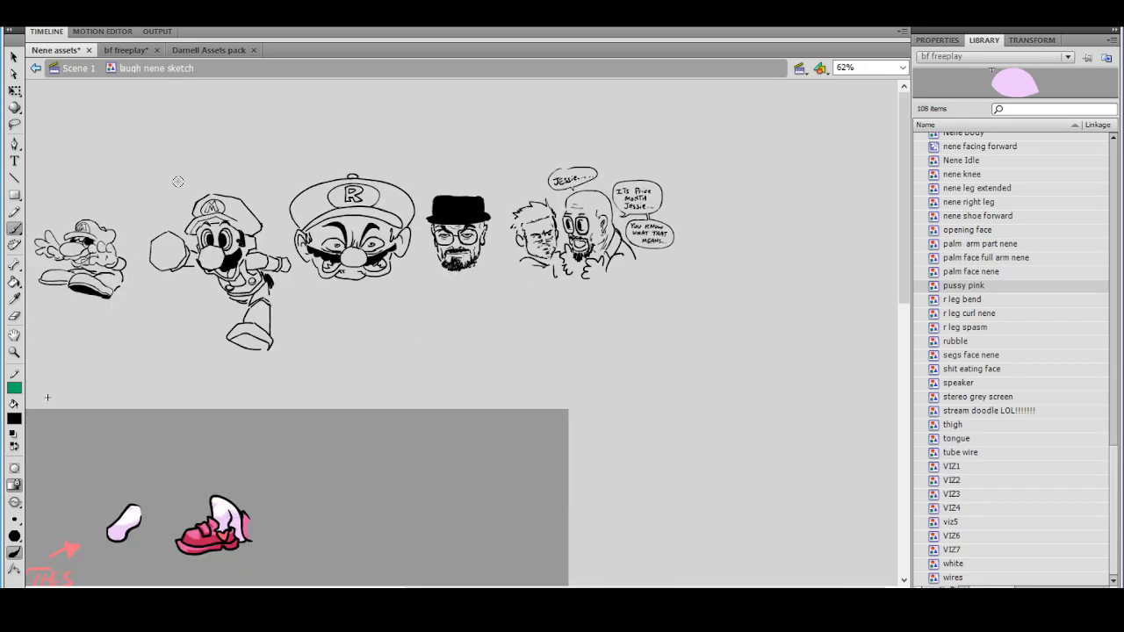
Save the Nene assets document
drag(82, 135, 174, 137)
key(q)
mouse_move(79, 105)
mouse_down()
mouse_move(589, 342)
mouse_move(808, 406)
mouse_up()
drag(680, 259, 266, 260)
click(397, 220)
ctrl+click(403, 241)
mouse_move(428, 261)
mouse_down()
mouse_move(371, 276)
mouse_move(420, 269)
mouse_up()
click(16, 17)
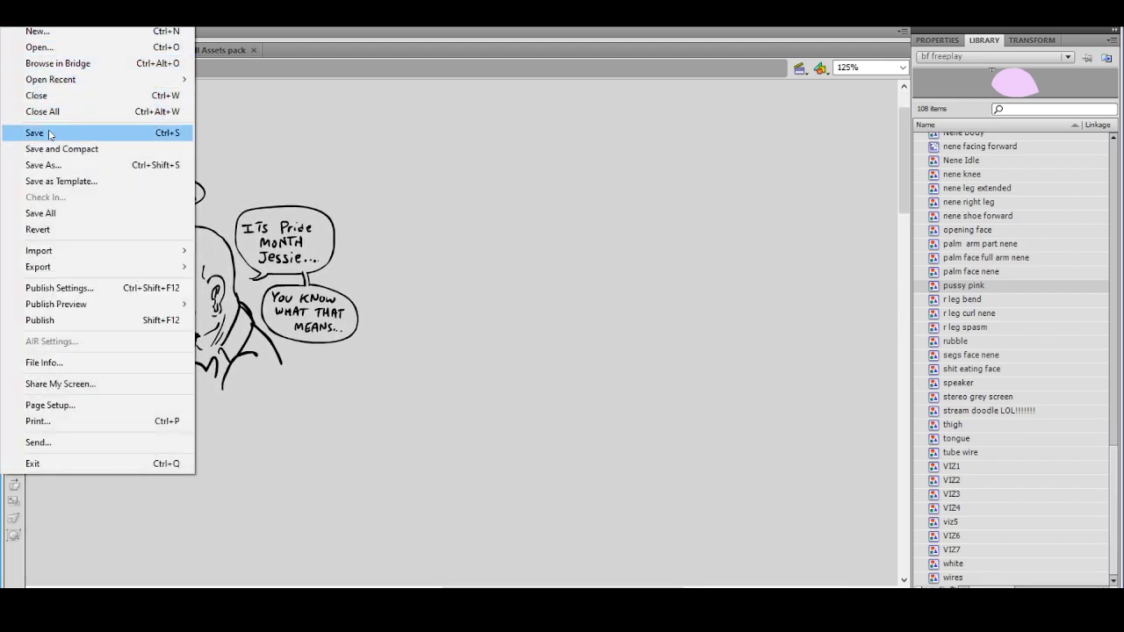
click(50, 133)
Brush the narrowed eyes and curved temple lines of a new face in the empty space beyond the "YOU KNOW WHAT THAT MEANS..." bubble
ctrl+click(346, 300)
mouse_move(344, 304)
mouse_down()
mouse_move(697, 333)
mouse_move(203, 238)
mouse_up()
key(b)
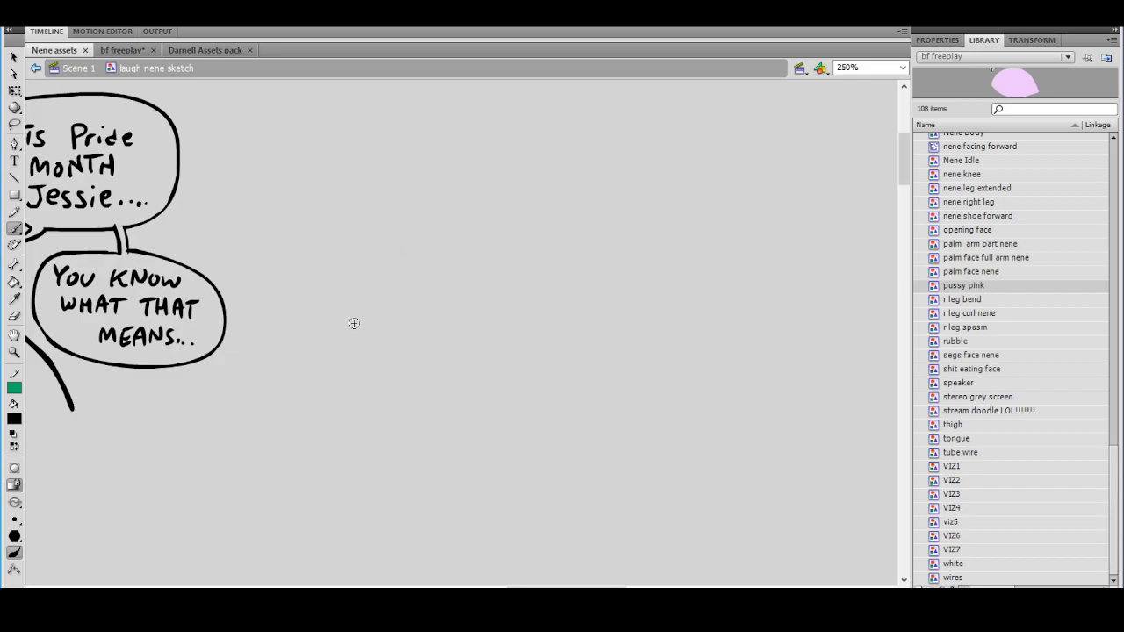
drag(436, 321, 407, 328)
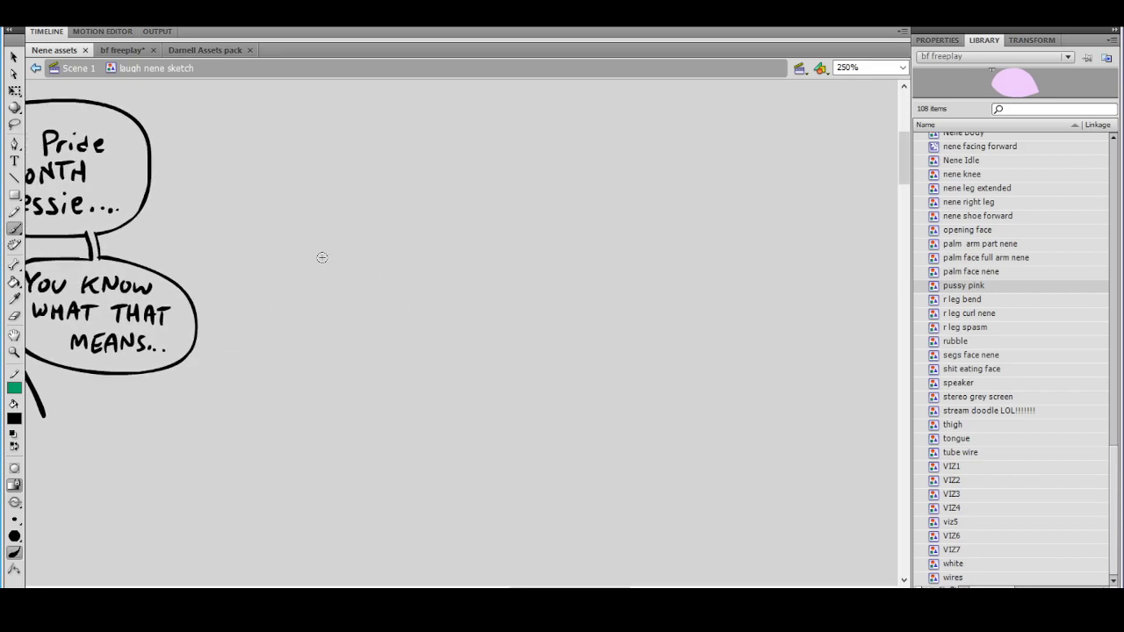
drag(285, 299, 293, 357)
key(ctrl+z)
mouse_move(288, 268)
mouse_down()
mouse_move(305, 351)
mouse_move(377, 377)
mouse_up()
key(ctrl+z)
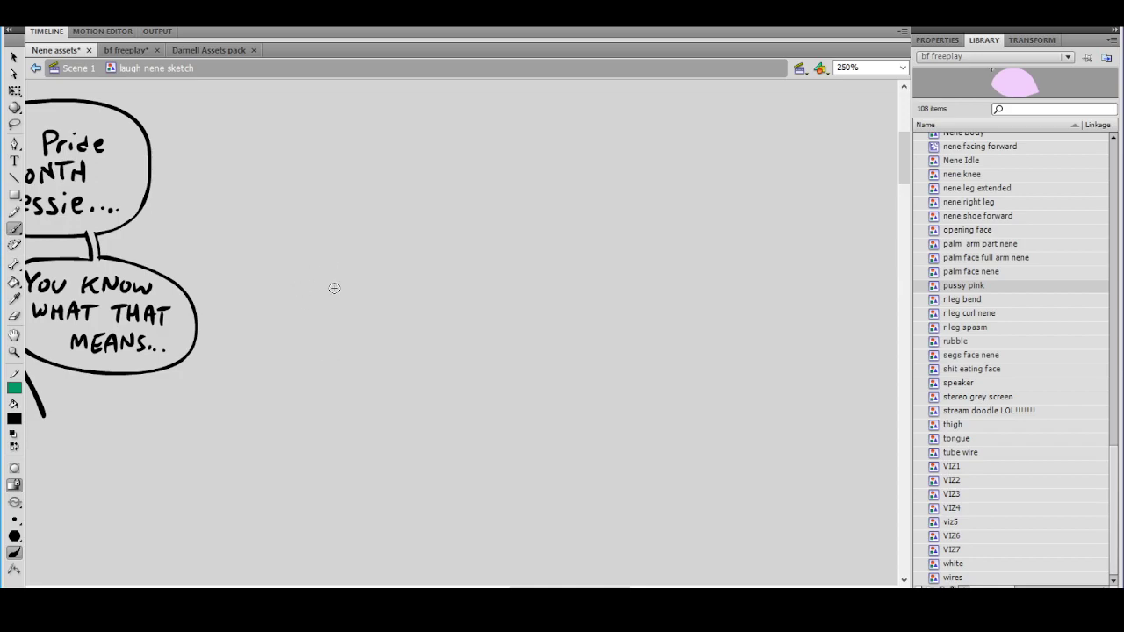
mouse_move(267, 260)
mouse_down()
mouse_move(289, 309)
mouse_move(345, 319)
mouse_move(307, 298)
mouse_move(319, 323)
mouse_move(437, 300)
mouse_up()
mouse_move(378, 318)
mouse_down()
mouse_move(432, 303)
mouse_move(415, 305)
mouse_move(459, 257)
mouse_up()
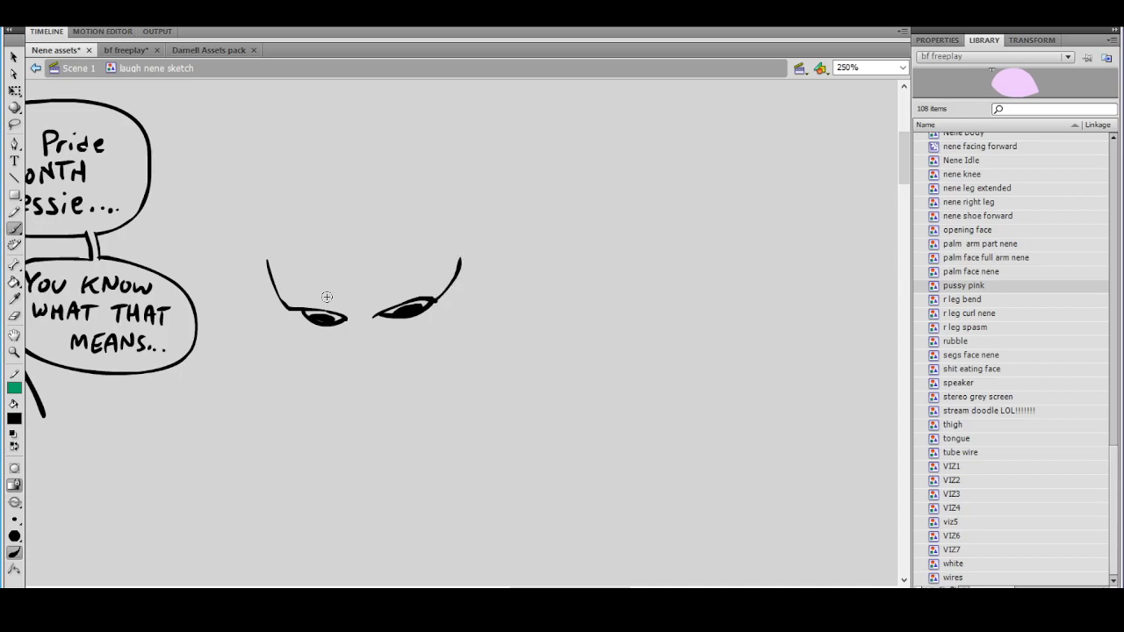
Draw furrowed brows above the narrowed eyes and a pointed nose between them
drag(324, 298, 362, 294)
mouse_move(364, 292)
mouse_down()
mouse_move(438, 291)
mouse_move(417, 300)
mouse_up()
key(ctrl+z)
mouse_move(339, 334)
mouse_down()
mouse_move(346, 344)
mouse_move(384, 328)
mouse_move(359, 355)
mouse_move(385, 328)
mouse_move(358, 346)
mouse_up()
key(ctrl+z)
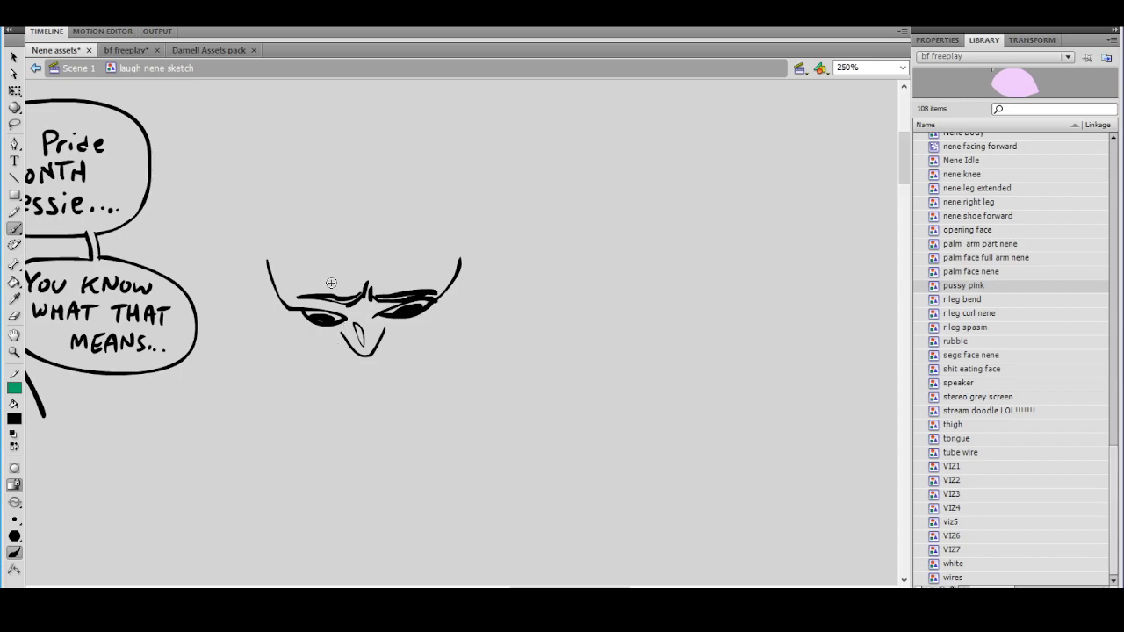
Draw curved cheek lines down to the nose tip and add short stubble strokes along them
key(ctrl+z)
key(ctrl+z)
mouse_move(297, 322)
mouse_down()
mouse_move(345, 349)
mouse_move(433, 318)
mouse_move(431, 306)
mouse_up()
key(ctrl+z)
mouse_move(389, 350)
mouse_down()
mouse_move(426, 327)
mouse_move(429, 310)
mouse_up()
drag(344, 350, 394, 345)
Draw both ears, the sideburns and a dotted hairline across the forehead of the narrow-eyed face
drag(456, 288, 442, 347)
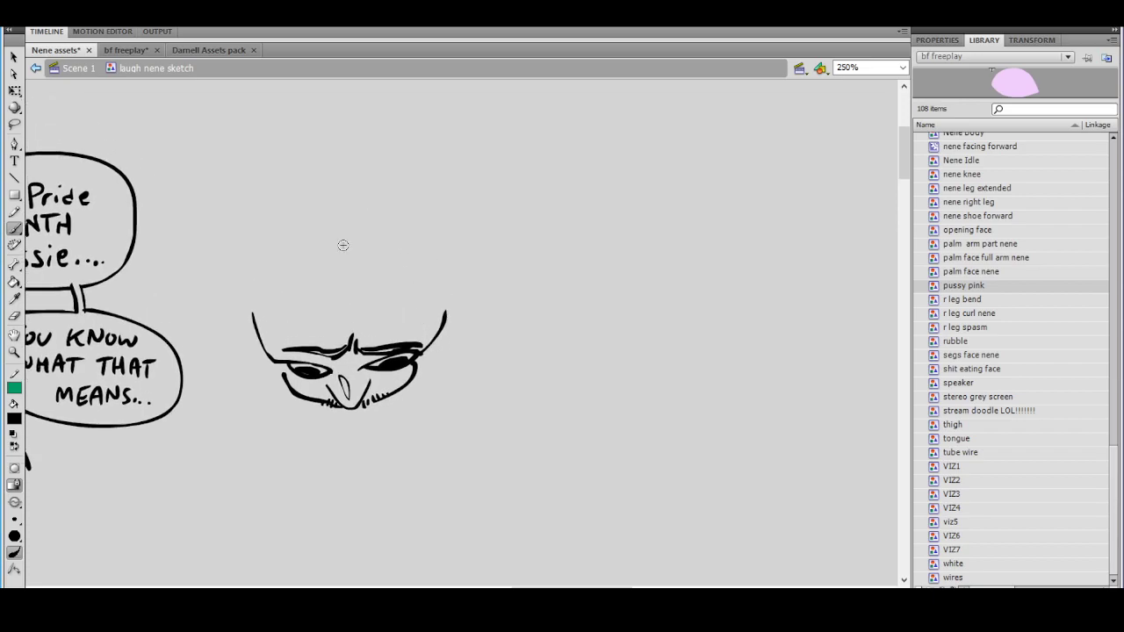
drag(256, 297, 327, 293)
mouse_move(339, 290)
mouse_down()
mouse_move(381, 294)
mouse_move(423, 363)
mouse_up()
drag(255, 327, 275, 373)
drag(257, 313, 255, 349)
drag(258, 308, 284, 295)
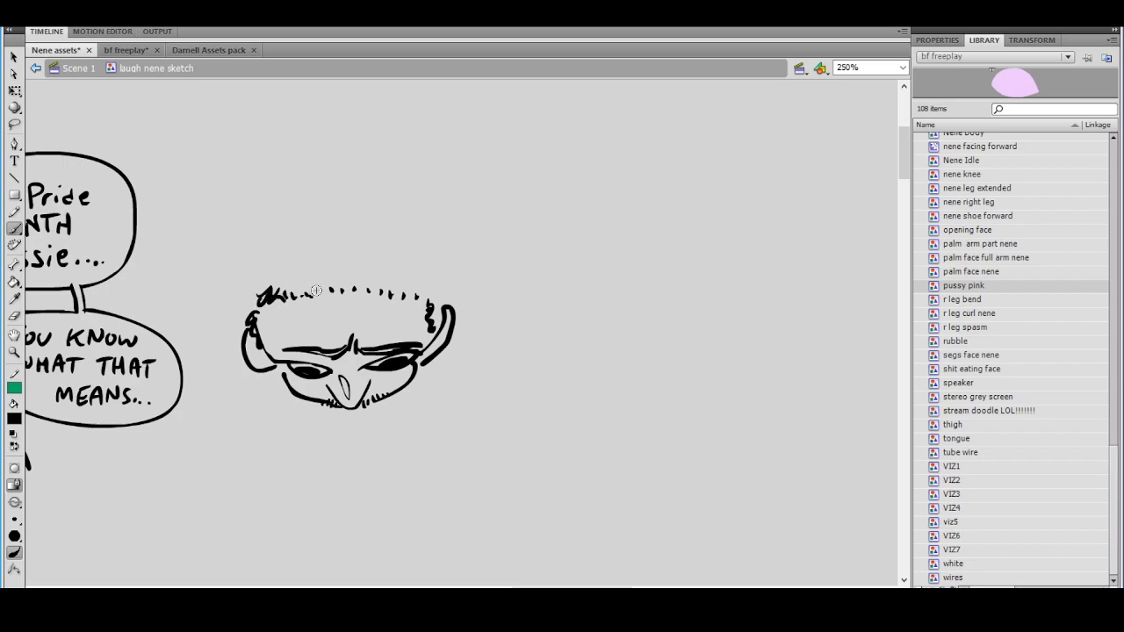
Draw a spiky hair outline above the hairline, with short broken marks down both sides
mouse_move(374, 194)
mouse_down()
mouse_move(293, 186)
mouse_move(212, 245)
mouse_move(233, 250)
mouse_up()
click(224, 267)
click(223, 289)
drag(231, 291, 241, 295)
drag(381, 190, 397, 191)
drag(423, 186, 430, 230)
drag(432, 236, 442, 251)
Draw two sets of zigzag fingertips below the narrow-eyed face
mouse_move(394, 451)
mouse_down()
mouse_move(398, 423)
mouse_move(449, 450)
mouse_move(400, 454)
mouse_move(444, 456)
mouse_up()
key(ctrl+z)
click(394, 433)
drag(280, 428, 332, 459)
Letter "NO... MR. WHITE..." in two lines beside the spiky-haired head
drag(461, 321, 386, 342)
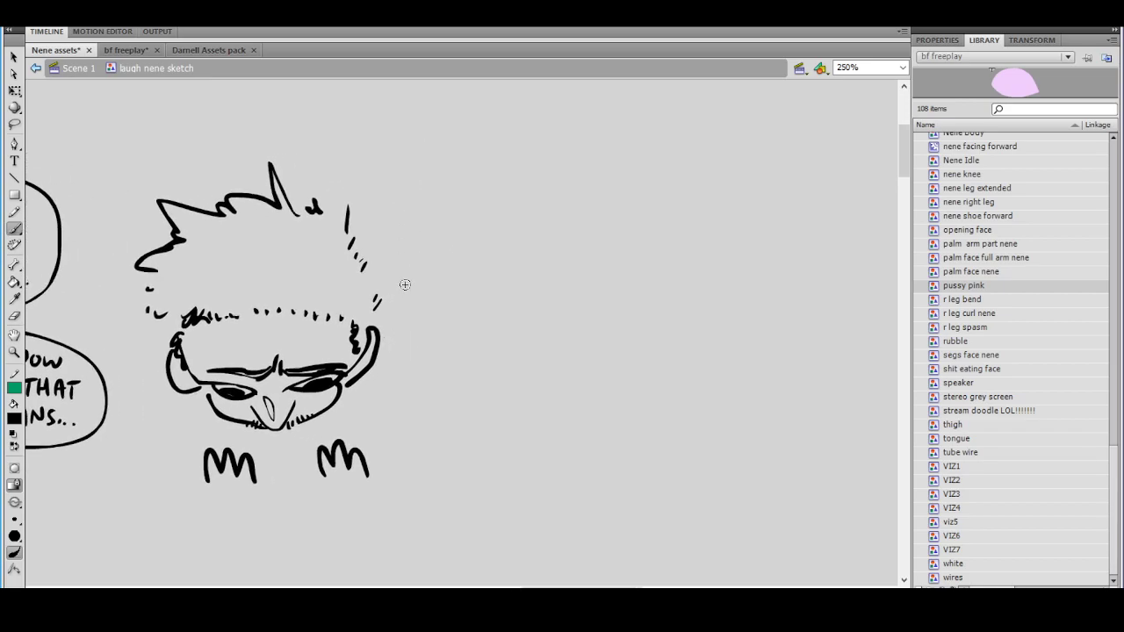
mouse_move(409, 269)
mouse_down()
mouse_move(423, 249)
mouse_move(444, 258)
mouse_up()
click(448, 261)
click(454, 261)
mouse_move(409, 303)
mouse_down()
mouse_move(443, 303)
mouse_move(465, 283)
mouse_move(482, 298)
mouse_up()
click(450, 298)
drag(473, 291, 482, 290)
mouse_move(491, 282)
mouse_down()
mouse_move(501, 297)
mouse_move(510, 274)
mouse_up()
click(490, 275)
mouse_move(512, 282)
mouse_down()
mouse_move(521, 300)
mouse_move(524, 278)
mouse_up()
drag(512, 290, 524, 289)
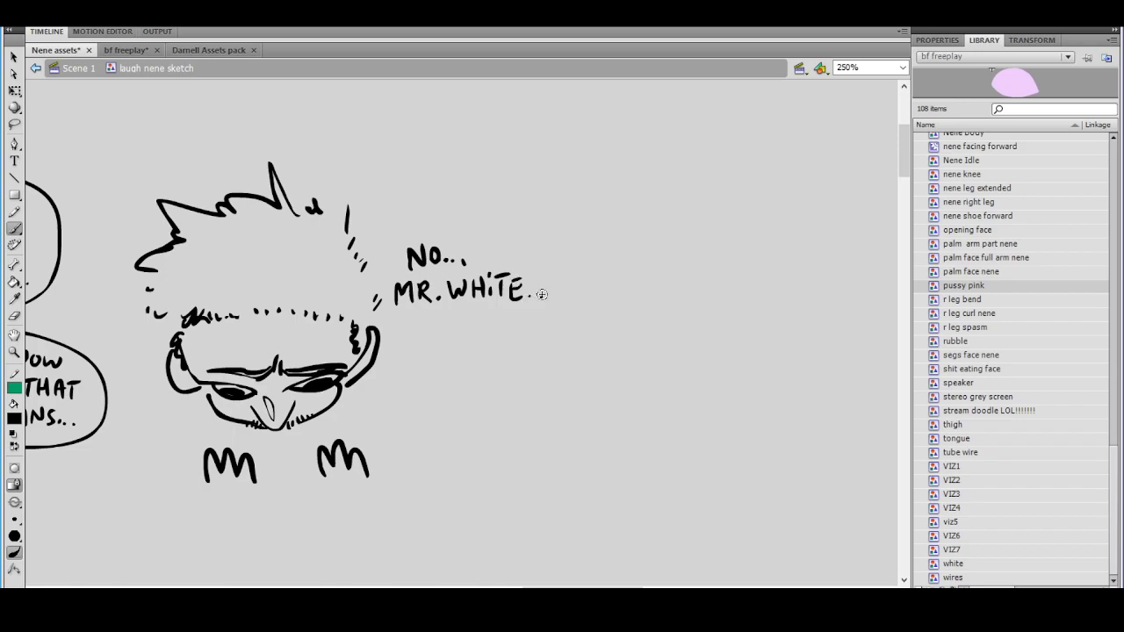
Letter "YOU CAN'T..." below "MR. WHITE..." and enclose all three lines in a two-lobed speech bubble with a tail
mouse_move(397, 332)
mouse_down()
mouse_move(405, 351)
mouse_move(435, 334)
mouse_move(469, 349)
mouse_up()
drag(456, 343, 474, 348)
key(ctrl+z)
drag(474, 333, 501, 348)
drag(492, 329, 510, 328)
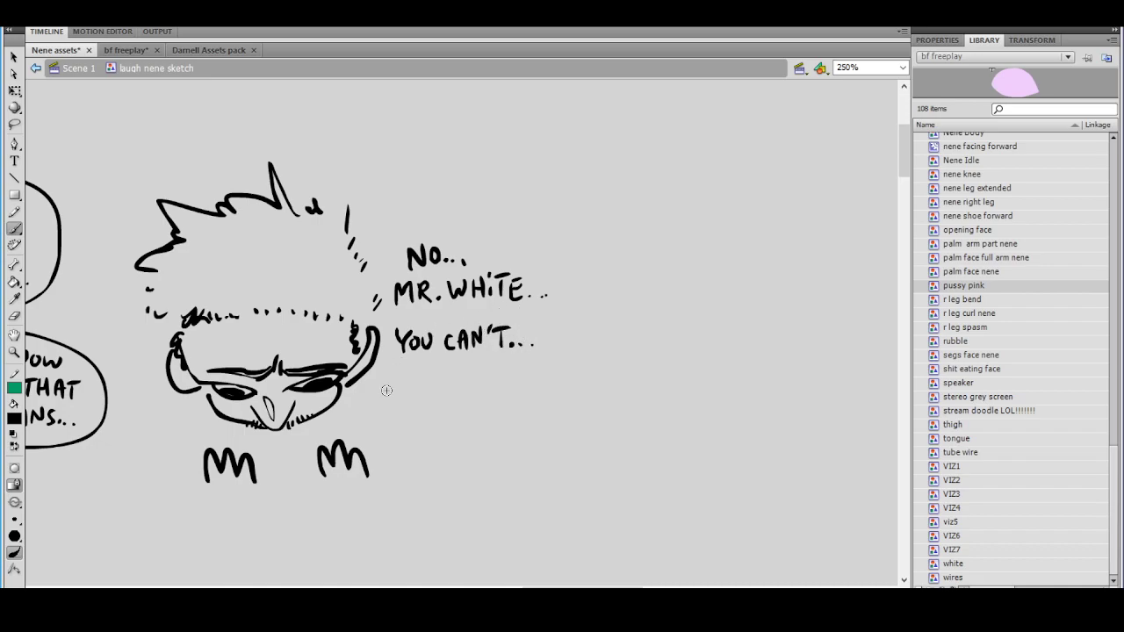
mouse_move(413, 380)
mouse_down()
mouse_move(389, 403)
mouse_move(387, 325)
mouse_move(423, 220)
mouse_move(553, 254)
mouse_move(490, 378)
mouse_move(416, 379)
mouse_up()
Draw the angular jaw outline and both half-lidded eyes of another face beyond the "YOU CAN'T..." bubble
drag(569, 327, 245, 323)
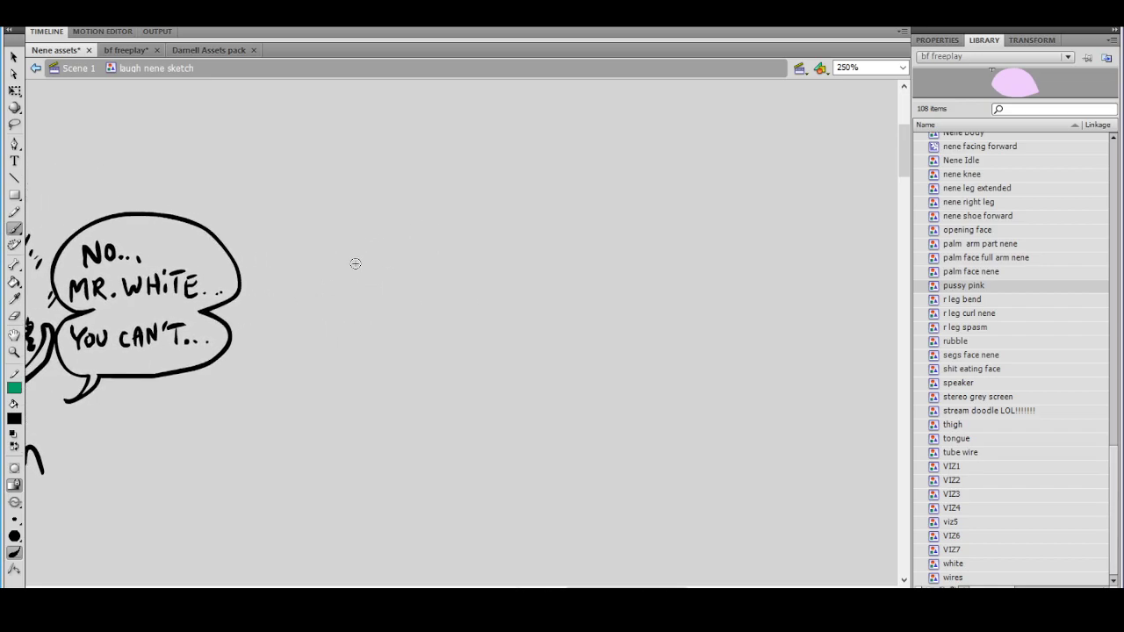
drag(302, 278, 309, 345)
drag(387, 414, 444, 359)
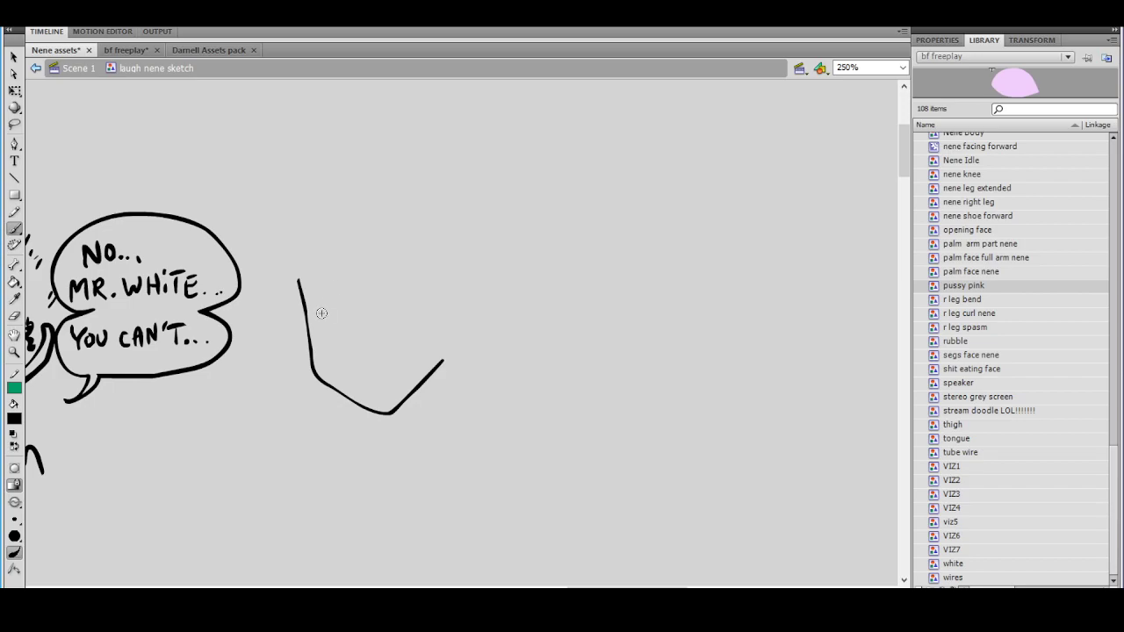
mouse_move(355, 312)
mouse_down()
mouse_move(362, 318)
mouse_move(334, 316)
mouse_move(350, 307)
mouse_move(353, 333)
mouse_move(362, 324)
mouse_up()
key(ctrl+z)
key(ctrl+z)
key(ctrl+z)
mouse_move(422, 296)
mouse_down()
mouse_move(436, 311)
mouse_move(403, 314)
mouse_move(432, 318)
mouse_up()
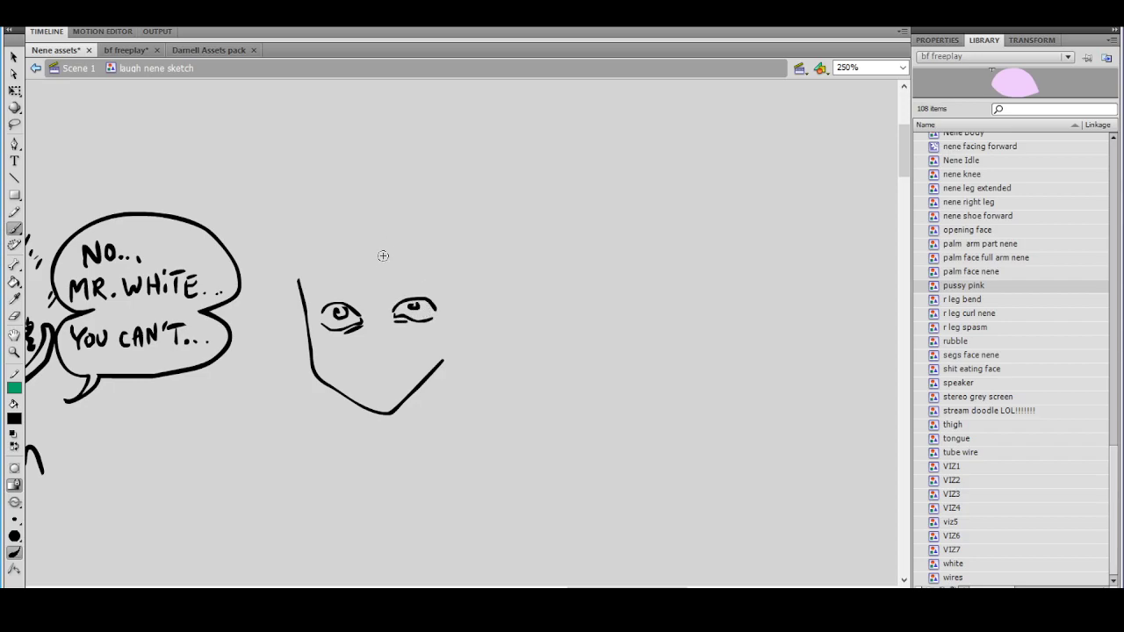
Add thick brows, a nose, a mouth, a thin moustache and chin stubble to the half-lidded face
drag(395, 347, 360, 295)
key(ctrl+z)
key(ctrl+z)
drag(316, 300, 441, 294)
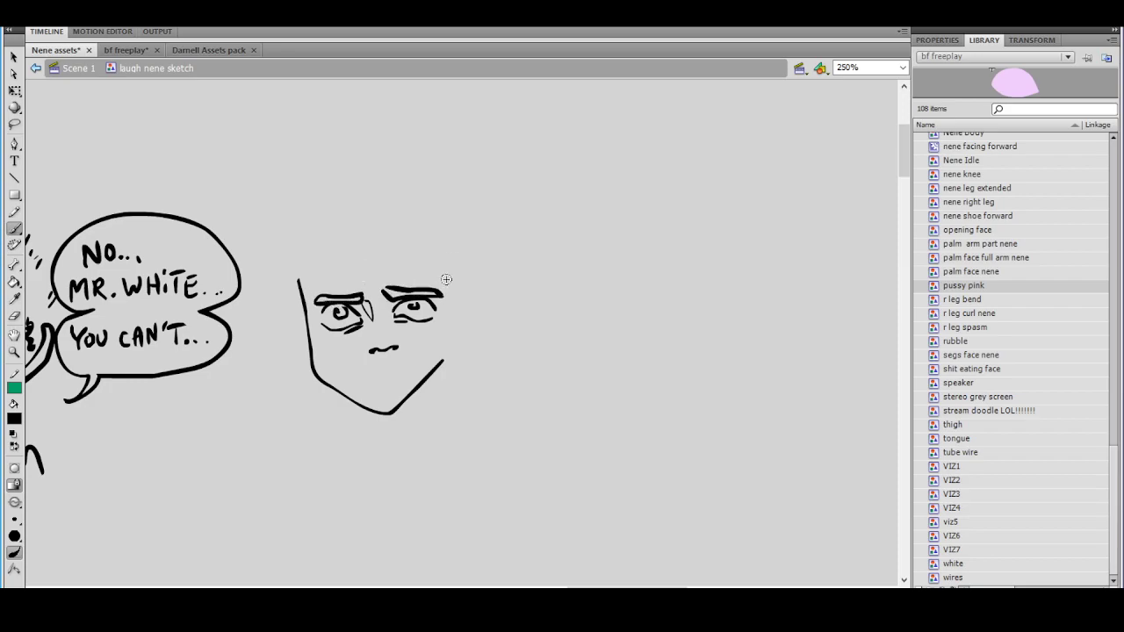
mouse_move(360, 378)
mouse_down()
mouse_move(407, 371)
mouse_move(391, 373)
mouse_up()
drag(350, 370, 366, 368)
drag(348, 393, 378, 411)
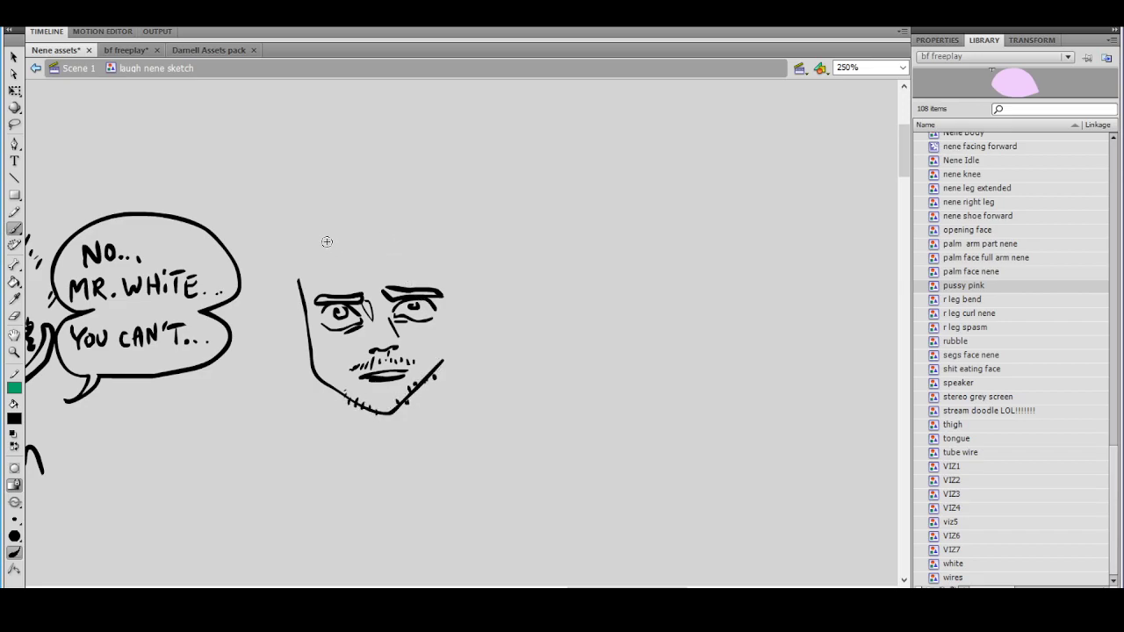
Draw both ears of the half-lidded face and crease lines across its forehead
mouse_move(292, 302)
mouse_down()
mouse_move(290, 344)
mouse_move(309, 355)
mouse_up()
mouse_move(456, 292)
mouse_down()
mouse_move(464, 326)
mouse_move(451, 353)
mouse_up()
mouse_move(289, 252)
mouse_down()
mouse_move(328, 263)
mouse_move(421, 239)
mouse_up()
key(ctrl+z)
click(434, 249)
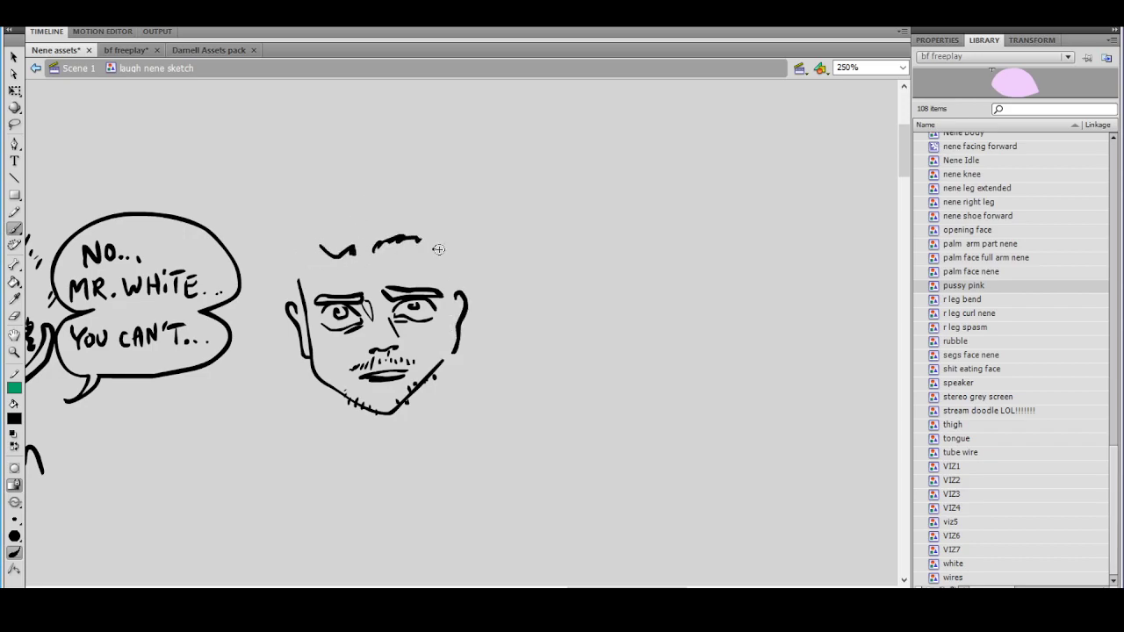
Draw the spiky hair outline on top of the half-lidded face and jagged hair down both sides
mouse_move(420, 187)
mouse_down()
mouse_move(348, 198)
mouse_move(305, 185)
mouse_move(279, 219)
mouse_up()
drag(433, 207, 453, 221)
drag(467, 244, 463, 264)
mouse_move(297, 250)
mouse_down()
mouse_move(288, 286)
mouse_move(299, 309)
mouse_up()
click(466, 278)
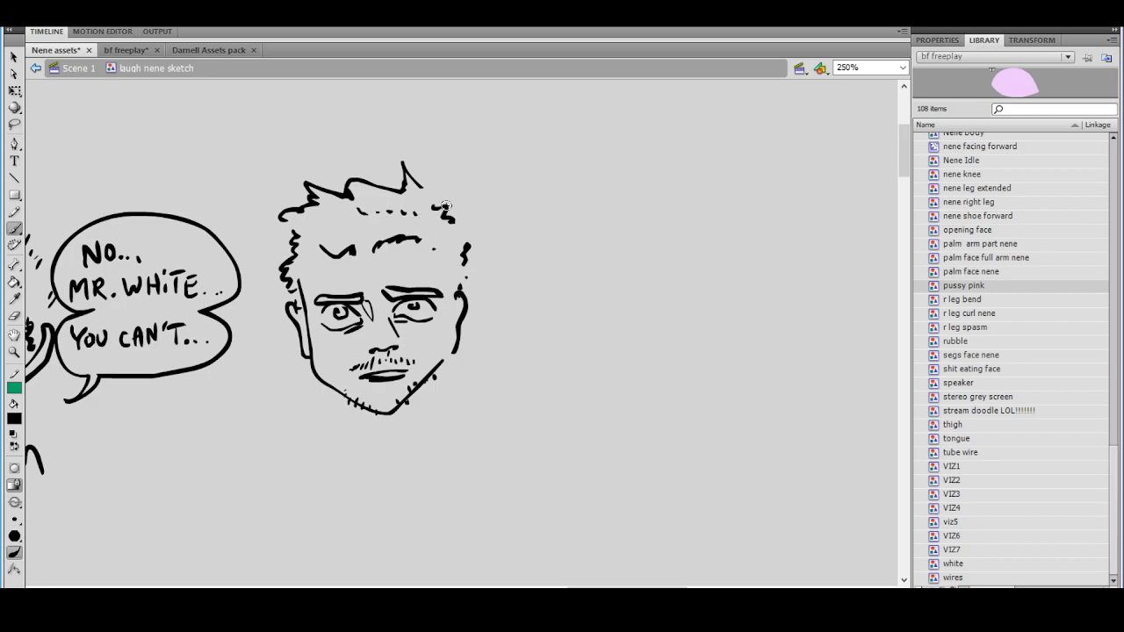
Draw the neck, hoodie collar and shoulders beneath the half-lidded face
drag(459, 316, 490, 321)
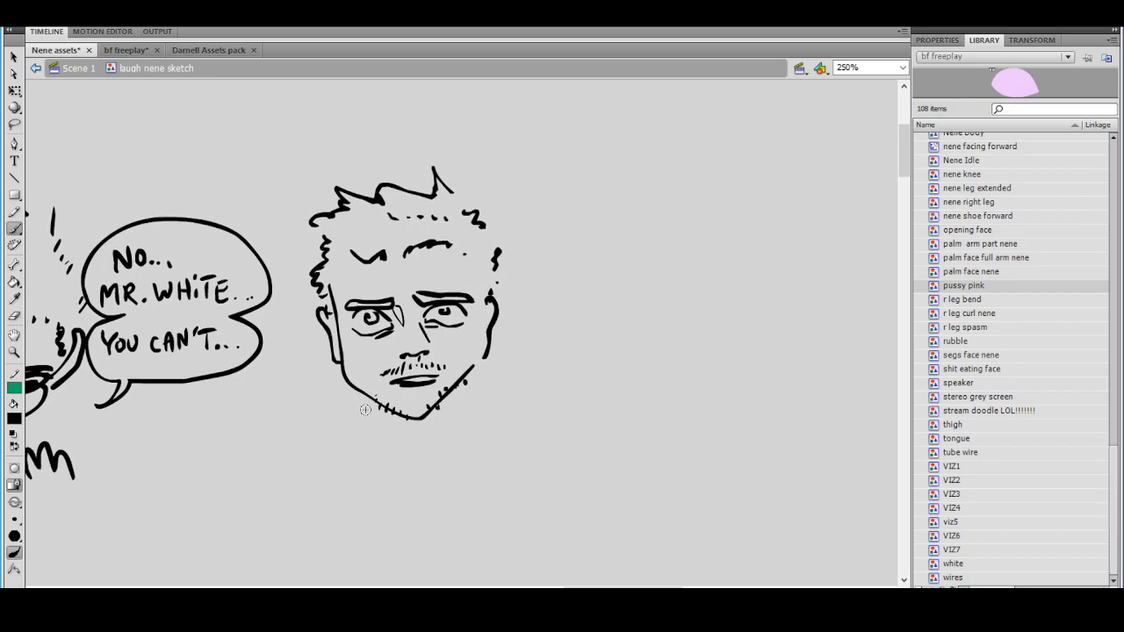
drag(342, 418, 374, 411)
mouse_move(377, 418)
mouse_down()
mouse_move(423, 453)
mouse_move(525, 400)
mouse_move(458, 409)
mouse_move(441, 430)
mouse_up()
mouse_move(463, 391)
mouse_down()
mouse_move(456, 411)
mouse_move(520, 419)
mouse_move(513, 439)
mouse_up()
drag(526, 399, 544, 455)
mouse_move(346, 420)
mouse_down()
mouse_move(352, 439)
mouse_move(338, 459)
mouse_up()
Letter "YOU DON'T MEAN...." in three lines beside the hooded man and enclose it in a speech bubble with a tail
mouse_move(536, 309)
mouse_down()
mouse_move(478, 311)
mouse_move(492, 250)
mouse_move(482, 264)
mouse_up()
drag(491, 262, 497, 273)
mouse_move(507, 255)
mouse_down()
mouse_move(513, 271)
mouse_move(518, 254)
mouse_up()
drag(460, 290, 465, 307)
drag(488, 292, 542, 282)
mouse_move(454, 325)
mouse_down()
mouse_move(453, 343)
mouse_move(474, 321)
mouse_move(474, 343)
mouse_up()
mouse_move(484, 322)
mouse_down()
mouse_move(483, 342)
mouse_move(497, 319)
mouse_up()
drag(483, 330, 495, 331)
mouse_move(483, 342)
mouse_down()
mouse_move(497, 341)
mouse_move(512, 313)
mouse_move(520, 340)
mouse_up()
drag(507, 332, 526, 314)
drag(526, 314, 564, 321)
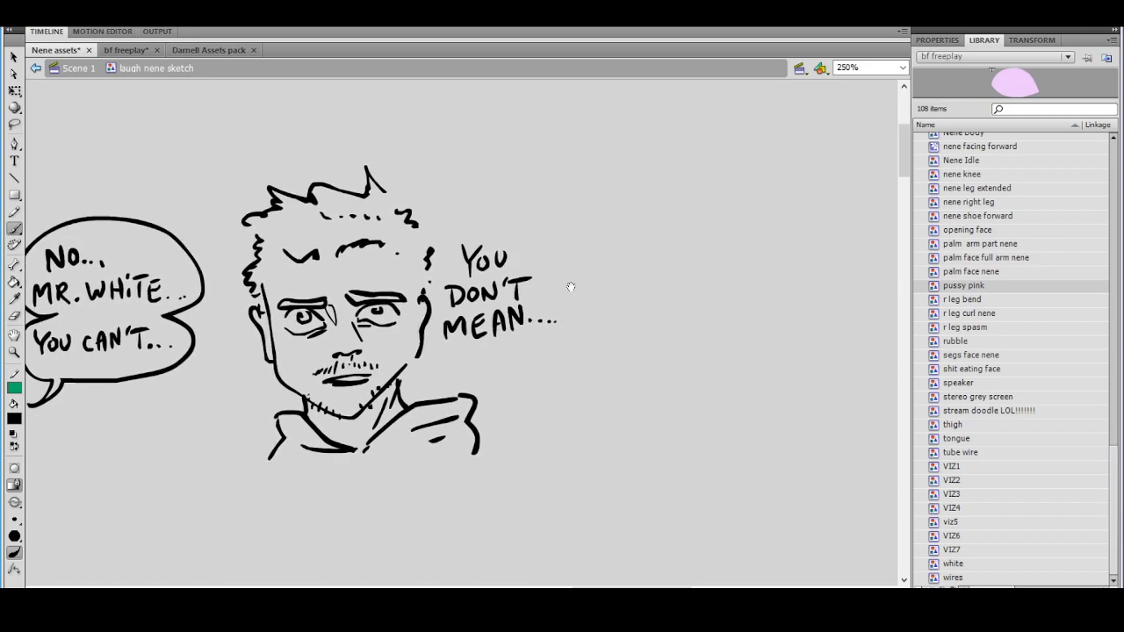
mouse_move(424, 345)
mouse_down()
mouse_move(463, 351)
mouse_move(468, 367)
mouse_move(574, 316)
mouse_move(569, 266)
mouse_move(515, 226)
mouse_move(450, 244)
mouse_up()
Lasso the black-hatted head and copy it
key(ctrl+minus)
drag(313, 327, 570, 324)
scroll(569, 323, left, 5)
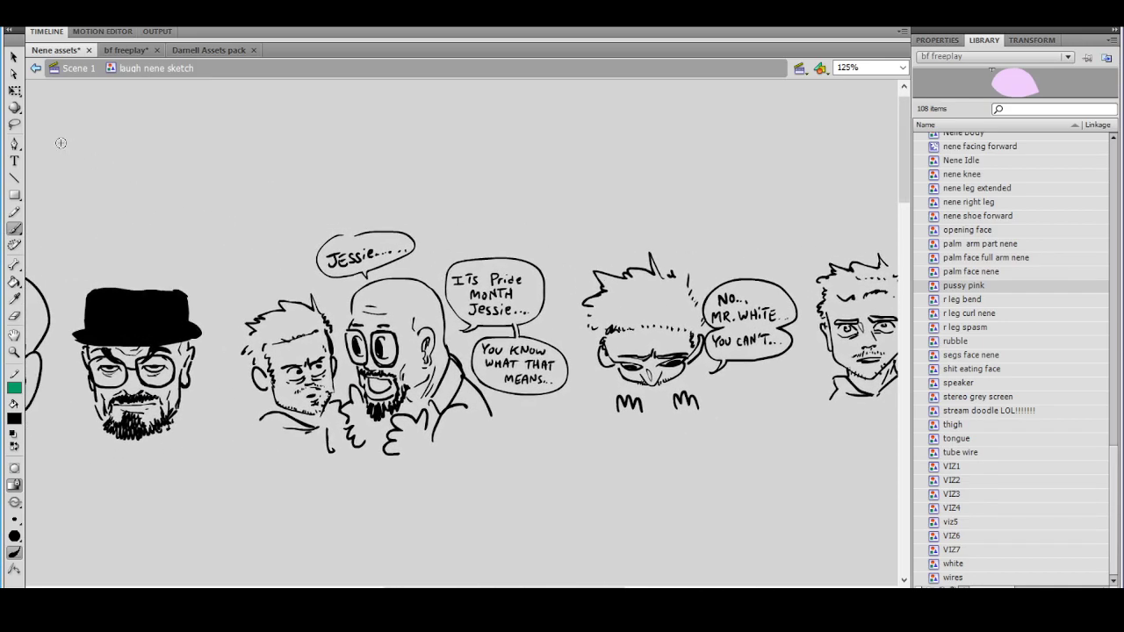
key(l)
mouse_move(147, 253)
mouse_down()
mouse_move(67, 290)
mouse_move(230, 331)
mouse_move(149, 257)
mouse_up()
right_click(155, 273)
click(189, 337)
Paste the black-hatted head beyond the "YOU DON'T MEAN...." bubble and shift it slightly closer to the bubble
scroll(509, 226, right, 10)
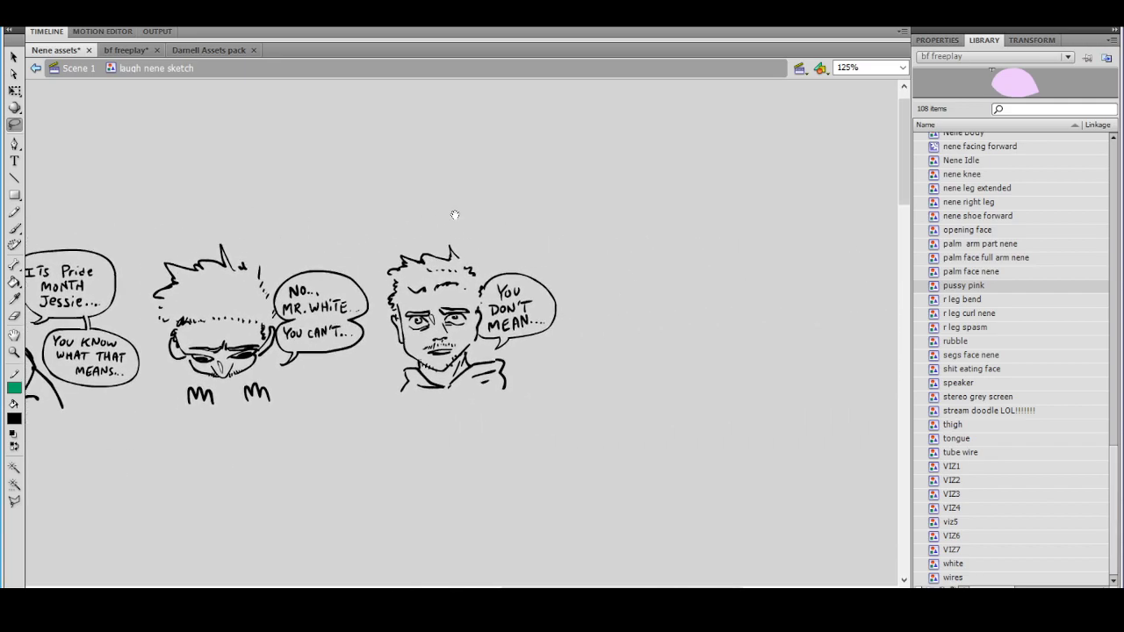
right_click(497, 286)
click(538, 345)
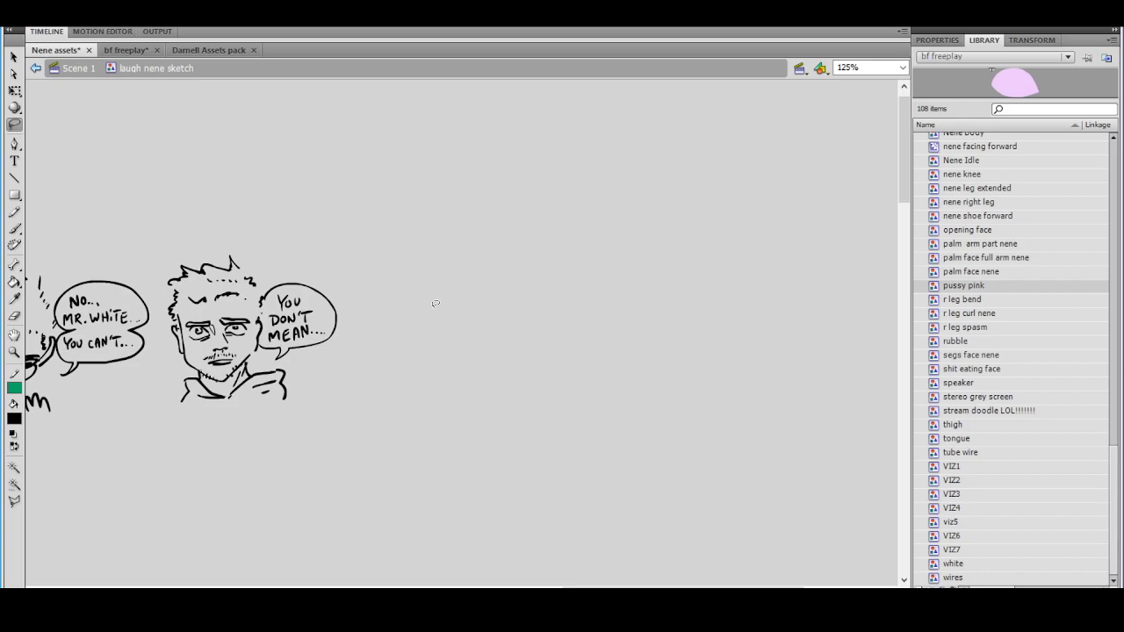
right_click(446, 303)
click(465, 351)
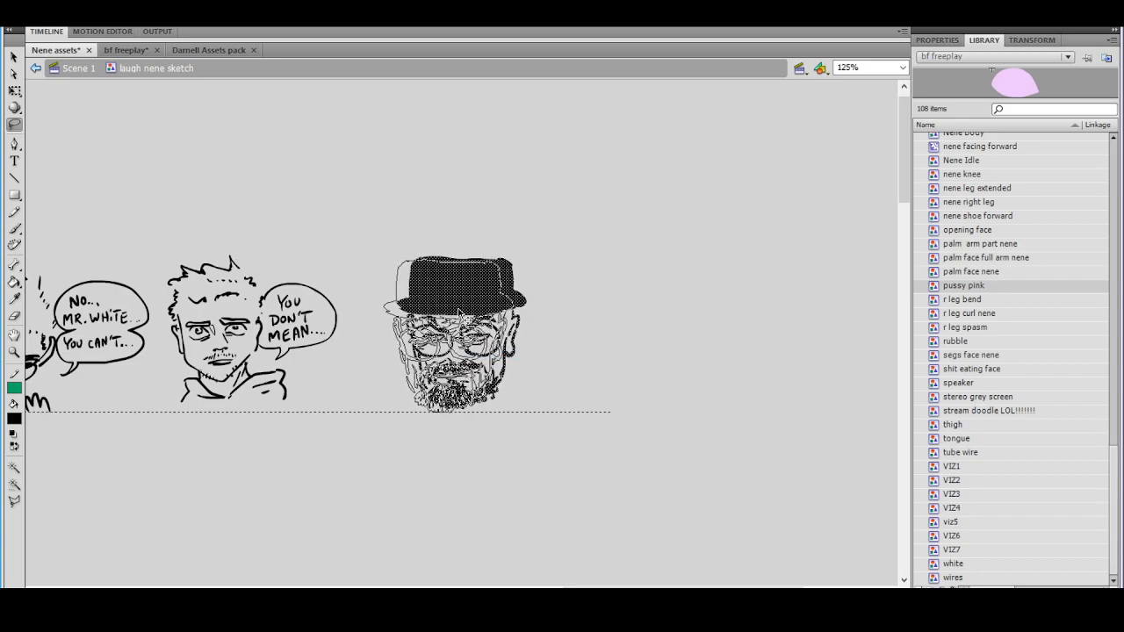
drag(446, 314, 420, 317)
click(519, 316)
Letter "Yes Jessie." with the brush beside the pasted black-hatted head
key(ctrl+=)
mouse_move(541, 316)
mouse_down()
mouse_move(428, 325)
mouse_move(464, 273)
mouse_move(453, 285)
mouse_up()
click(15, 229)
drag(462, 293, 474, 299)
mouse_move(488, 285)
mouse_down()
mouse_move(480, 301)
mouse_move(541, 275)
mouse_up()
mouse_move(532, 276)
mouse_down()
mouse_move(519, 296)
mouse_move(563, 291)
mouse_move(560, 302)
mouse_move(577, 301)
mouse_up()
mouse_move(593, 290)
mouse_down()
mouse_move(594, 301)
mouse_move(613, 300)
mouse_up()
click(620, 300)
Letter "You KNOW what i mean." in two lines below "Yes Jessie."
mouse_move(434, 329)
mouse_down()
mouse_move(444, 355)
mouse_move(444, 342)
mouse_up()
mouse_move(462, 343)
mouse_down()
mouse_move(451, 351)
mouse_move(462, 344)
mouse_up()
drag(467, 339, 519, 352)
mouse_move(526, 353)
mouse_down()
mouse_move(526, 321)
mouse_move(541, 352)
mouse_up()
mouse_move(541, 351)
mouse_down()
mouse_move(541, 320)
mouse_move(590, 317)
mouse_up()
drag(439, 385, 600, 386)
click(606, 384)
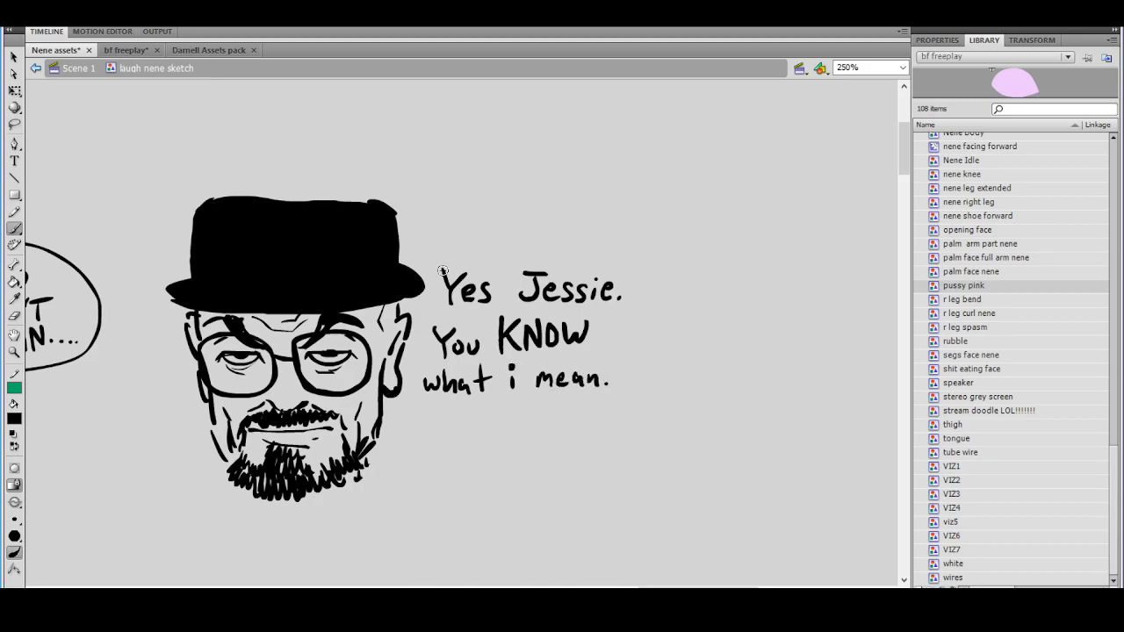
Draw a speech bubble with a tail around the "Yes Jessie. You KNOW what i mean." lettering
mouse_move(426, 271)
mouse_down()
mouse_move(560, 229)
mouse_move(626, 258)
mouse_move(648, 350)
mouse_move(519, 427)
mouse_up()
mouse_move(425, 410)
mouse_down()
mouse_move(511, 422)
mouse_move(486, 438)
mouse_move(530, 424)
mouse_up()
key(space)
drag(577, 362, 545, 356)
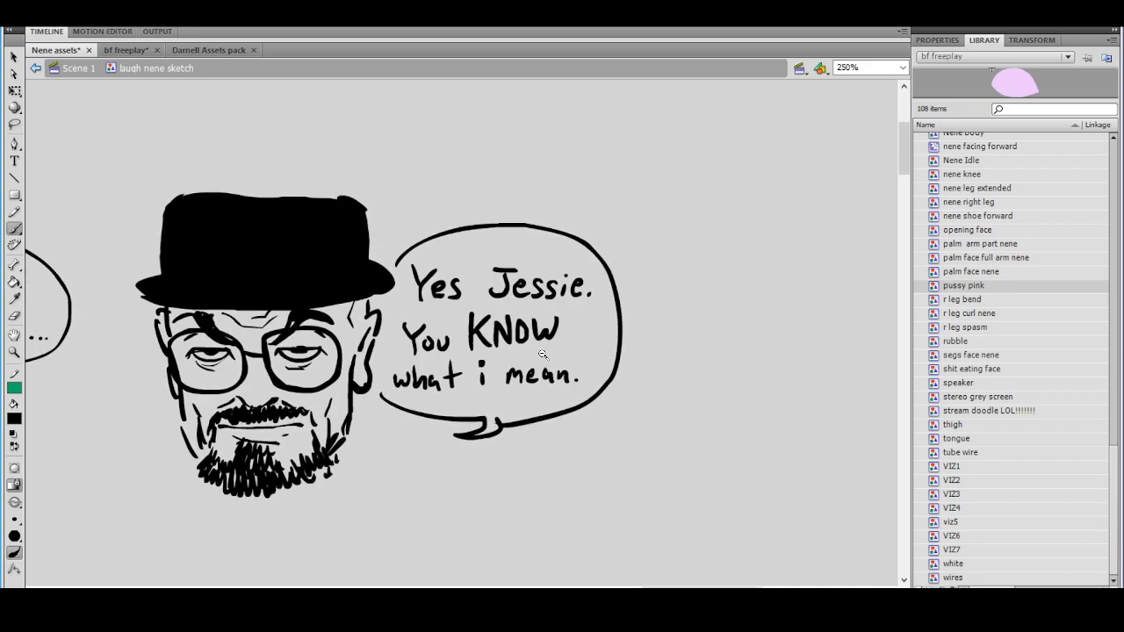
Lasso the two-man doodle without its speech bubbles and copy it
ctrl+shift+click(545, 357)
mouse_move(375, 351)
mouse_down()
mouse_move(697, 369)
mouse_move(594, 360)
mouse_up()
scroll(594, 360, left, 5)
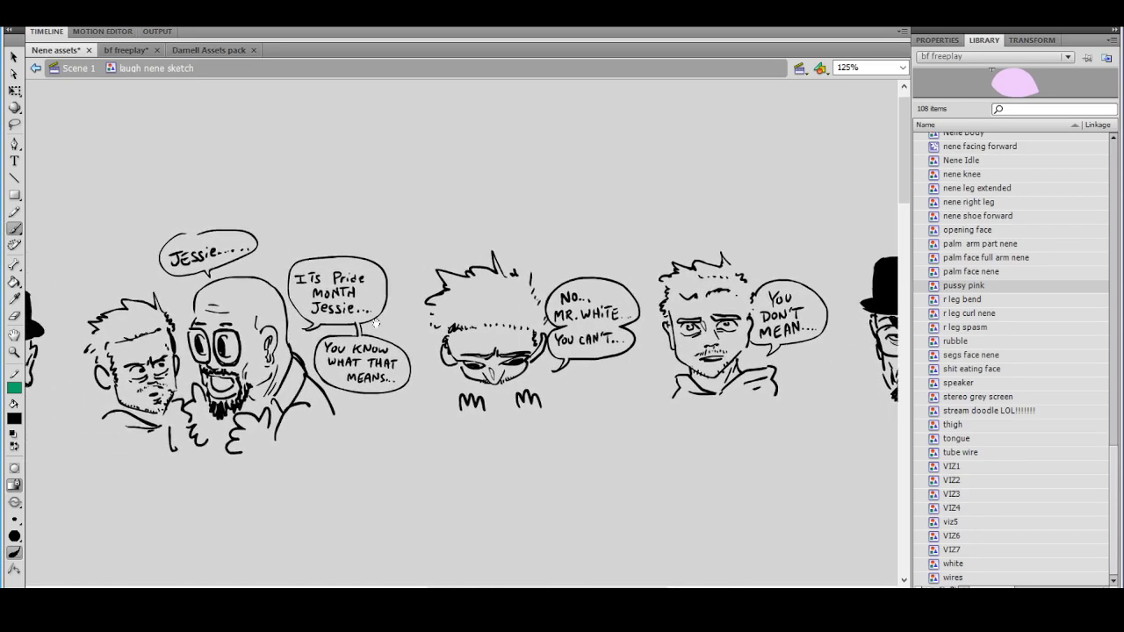
click(15, 125)
mouse_move(157, 261)
mouse_down()
mouse_move(101, 358)
mouse_move(387, 432)
mouse_up()
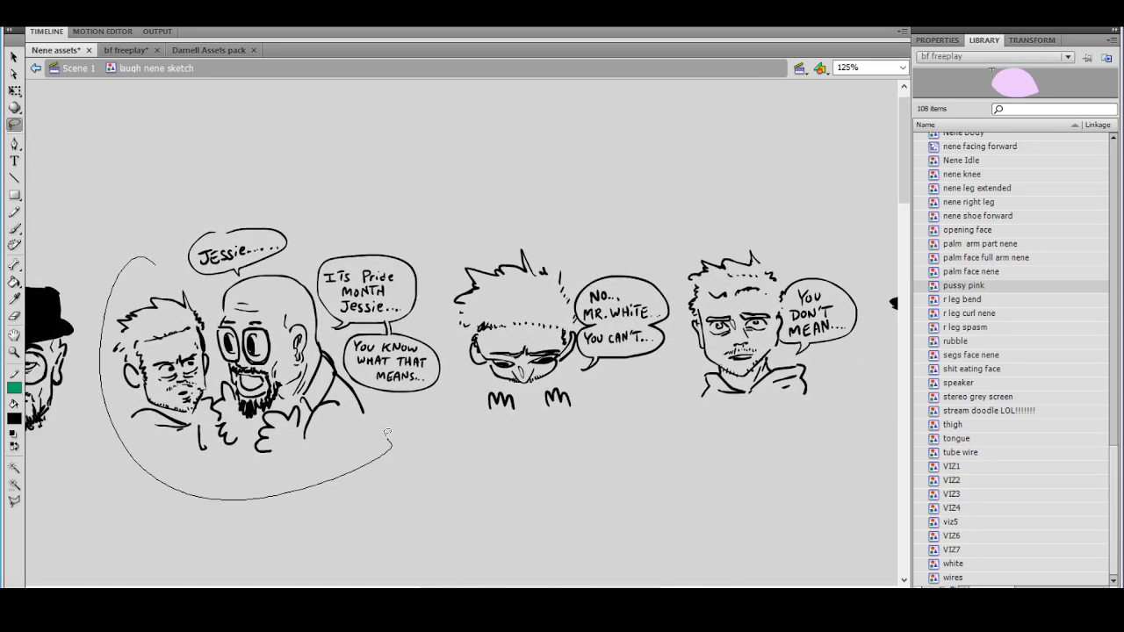
drag(355, 377, 323, 323)
drag(296, 263, 162, 263)
right_click(227, 347)
click(282, 81)
Paste the two-man doodle beyond the "Yes Jessie" bubble and position it in line with the hatted head
drag(530, 214, 161, 213)
drag(678, 259, 237, 291)
right_click(489, 316)
click(544, 375)
right_click(446, 313)
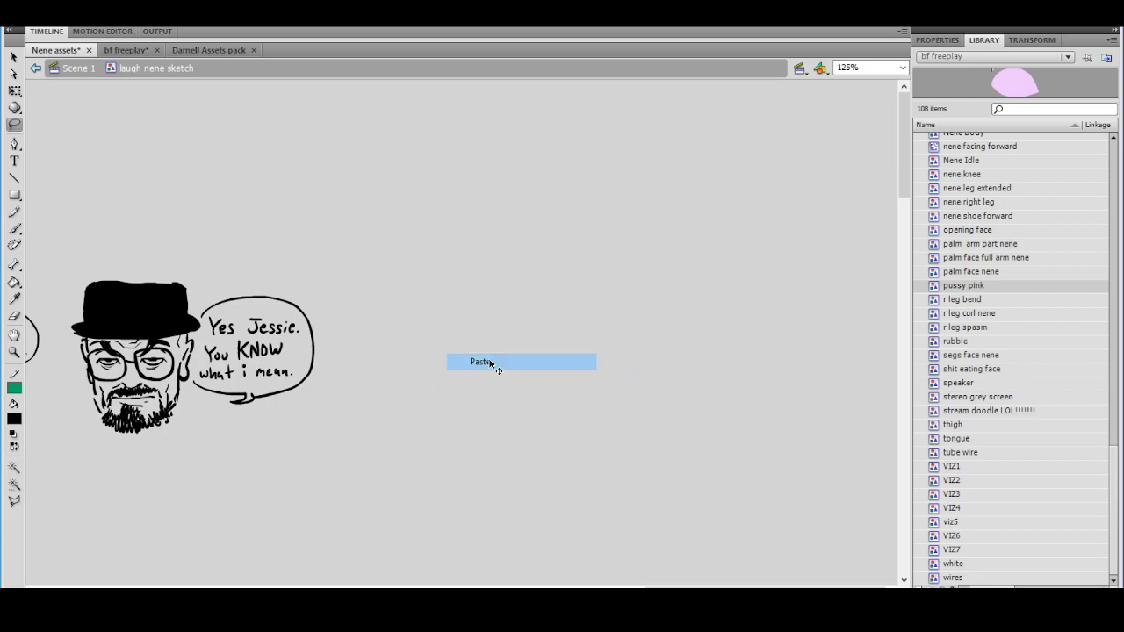
click(474, 361)
drag(484, 351, 506, 348)
click(584, 319)
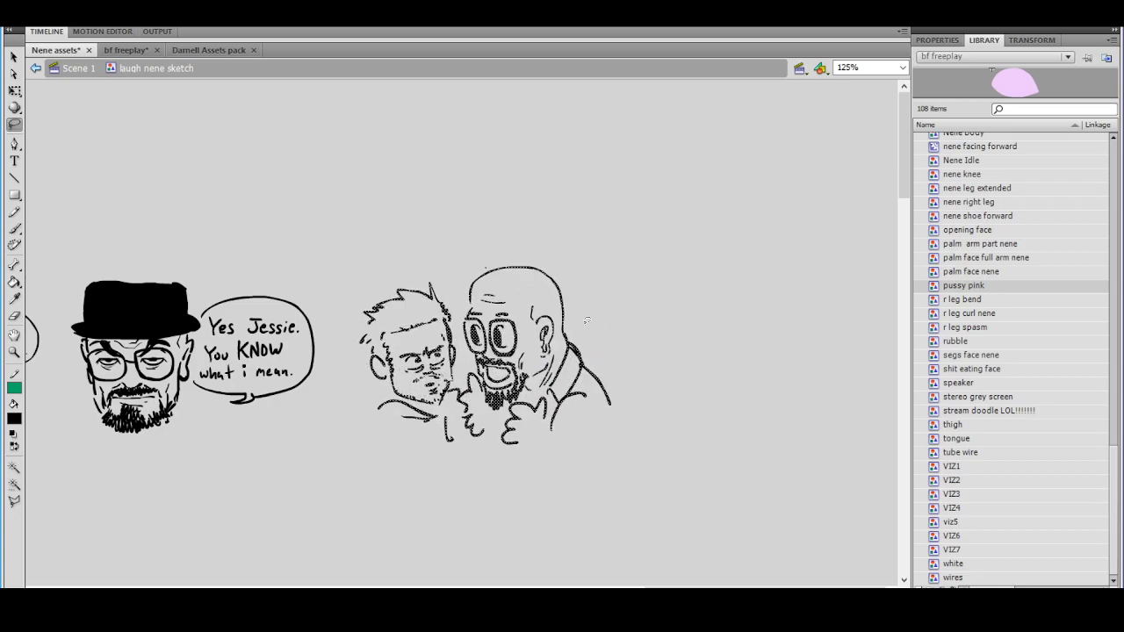
Lasso and delete the raised hands and the bald man's open-mouth lines from the pasted two-man doodle
key(ctrl+equal)
drag(586, 406, 452, 360)
mouse_move(445, 413)
mouse_down()
mouse_move(506, 485)
mouse_move(504, 389)
mouse_up()
key(Delete)
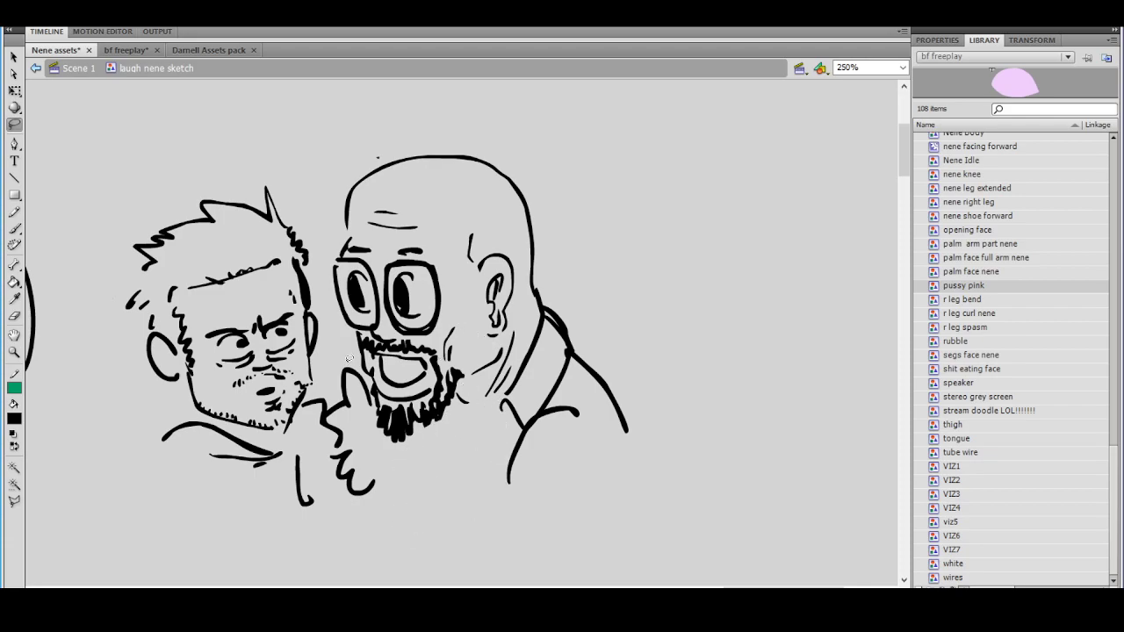
drag(332, 448, 388, 422)
key(Delete)
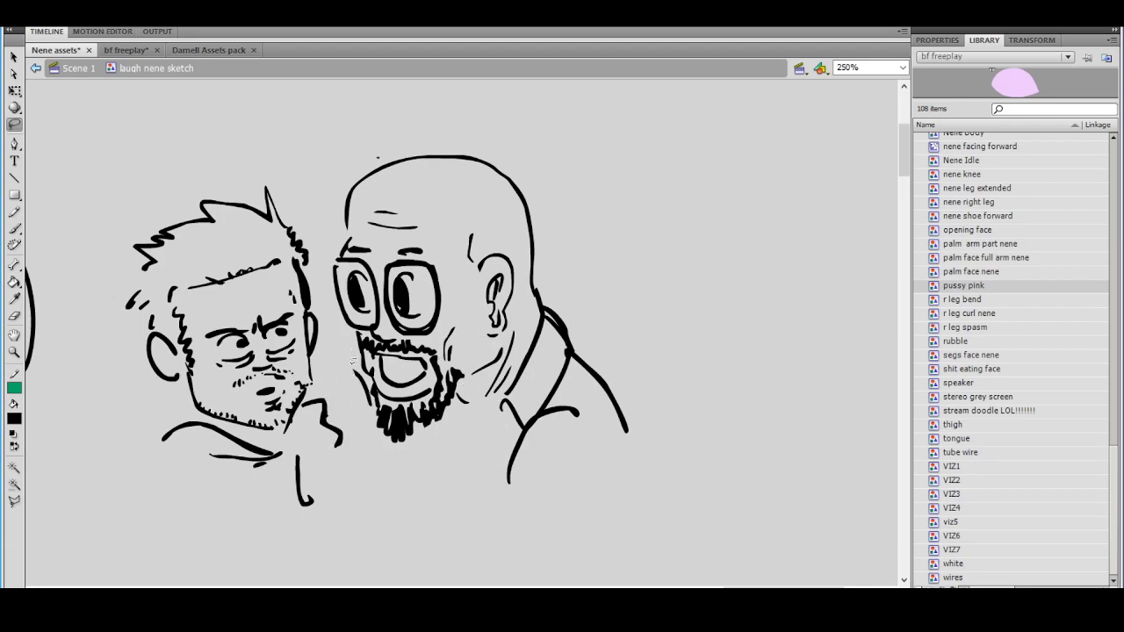
mouse_move(377, 349)
mouse_down()
mouse_move(408, 392)
mouse_move(377, 352)
mouse_up()
key(Delete)
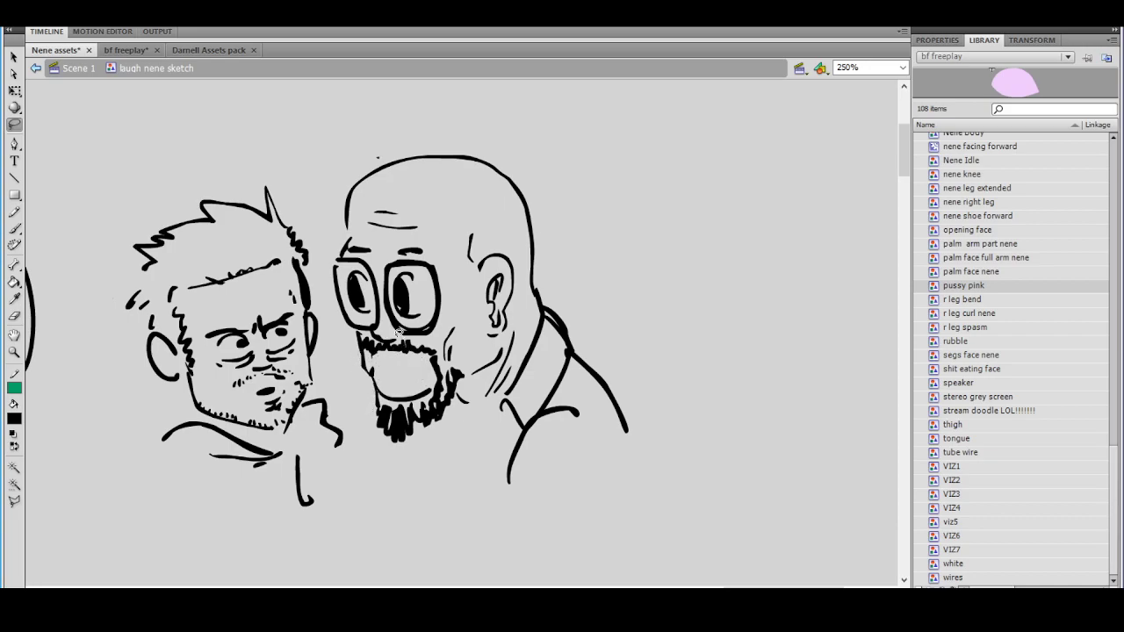
Remove the spiky-haired man's mouth and angry eyebrows from the pasted doodle
mouse_move(271, 375)
mouse_down()
mouse_move(273, 395)
mouse_move(280, 379)
mouse_up()
key(Delete)
key(Delete)
mouse_move(244, 334)
mouse_down()
mouse_move(295, 323)
mouse_move(228, 321)
mouse_move(293, 318)
mouse_up()
key(Delete)
key(Delete)
Brush flat eyebrows, larger pupils and a closed mouth on the spiky-haired man, and a closed mouth line on the bald man
click(14, 229)
drag(208, 314, 282, 303)
drag(242, 341, 286, 337)
key(ctrl+z)
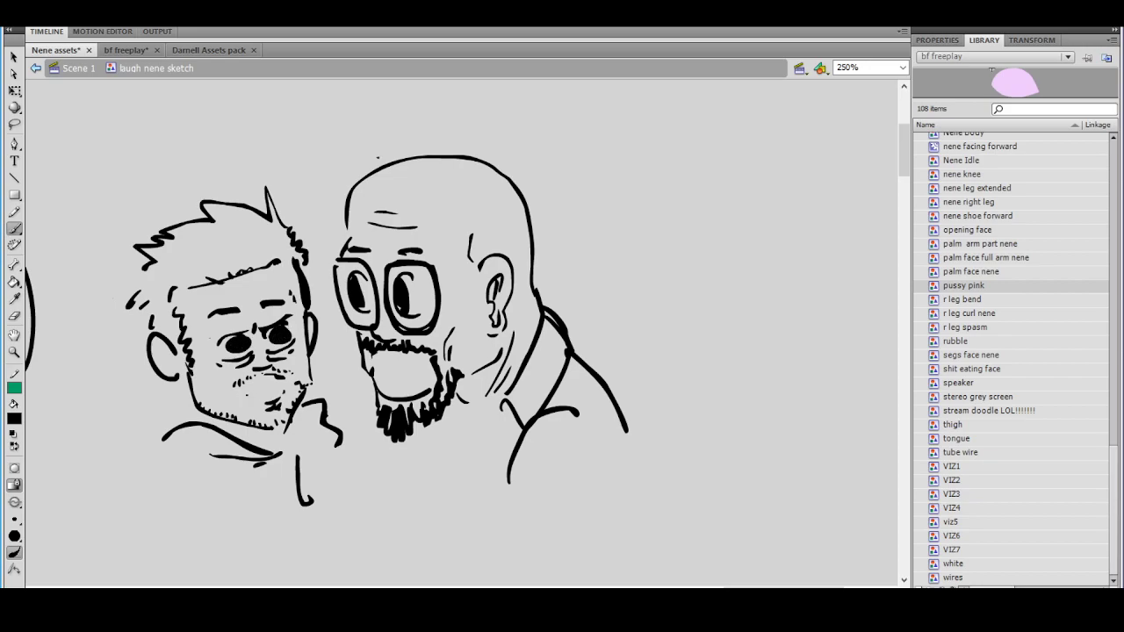
key(ctrl+z)
drag(246, 395, 297, 386)
key(ctrl+z)
key(ctrl+z)
mouse_move(381, 369)
mouse_down()
mouse_move(447, 363)
mouse_move(475, 346)
mouse_up()
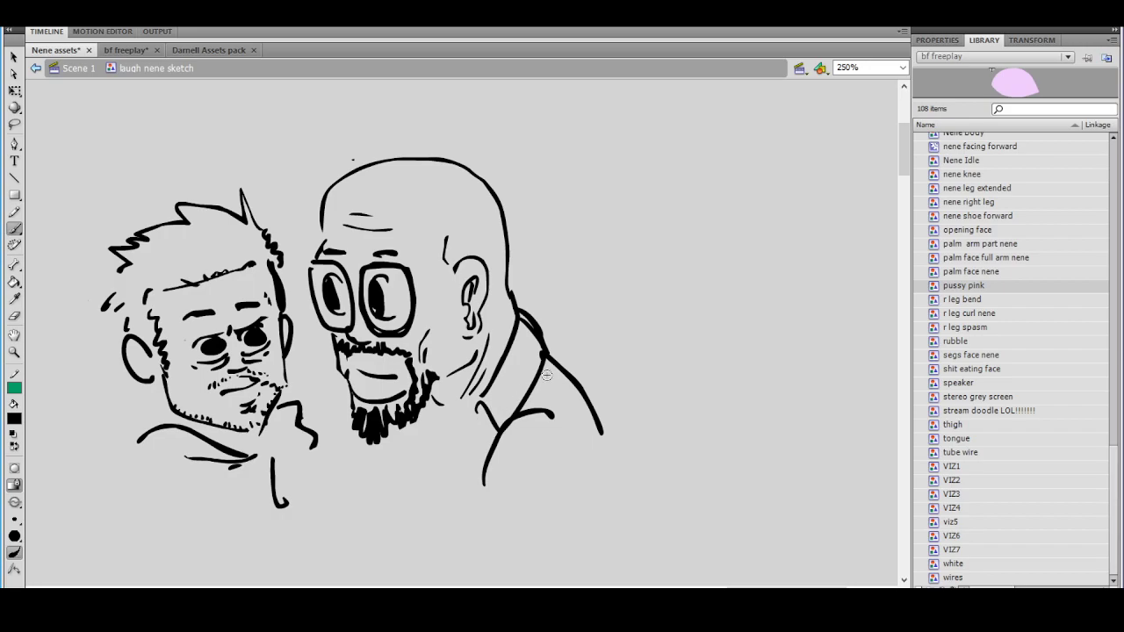
Brush in the missing collar, shoulder and jacket lines below the two men where the hands were removed
drag(492, 486, 435, 530)
key(ctrl+z)
drag(500, 479, 461, 510)
mouse_move(425, 415)
mouse_down()
mouse_move(450, 420)
mouse_move(434, 399)
mouse_move(473, 476)
mouse_move(385, 443)
mouse_move(351, 492)
mouse_up()
key(ctrl+z)
drag(368, 442, 336, 503)
key(ctrl+z)
mouse_move(379, 437)
mouse_down()
mouse_move(336, 506)
mouse_move(301, 509)
mouse_up()
drag(267, 462, 293, 497)
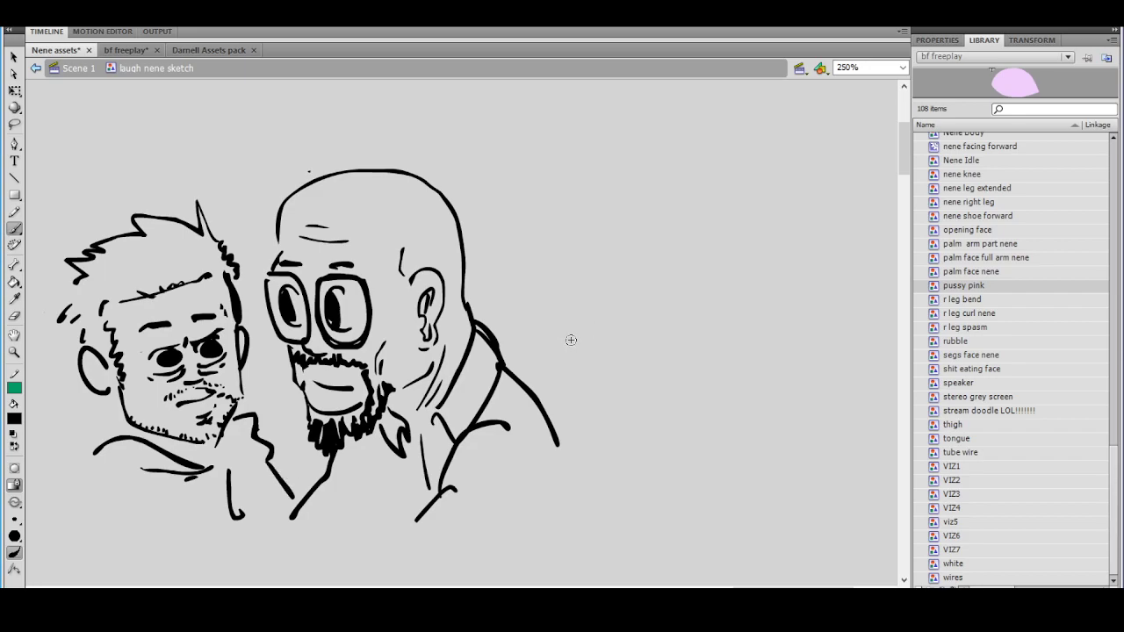
Draw the side outline of a camper van with two wheels in the empty area beyond the bald man
mouse_move(531, 378)
mouse_down()
mouse_move(563, 381)
mouse_move(307, 365)
mouse_up()
drag(527, 351, 513, 357)
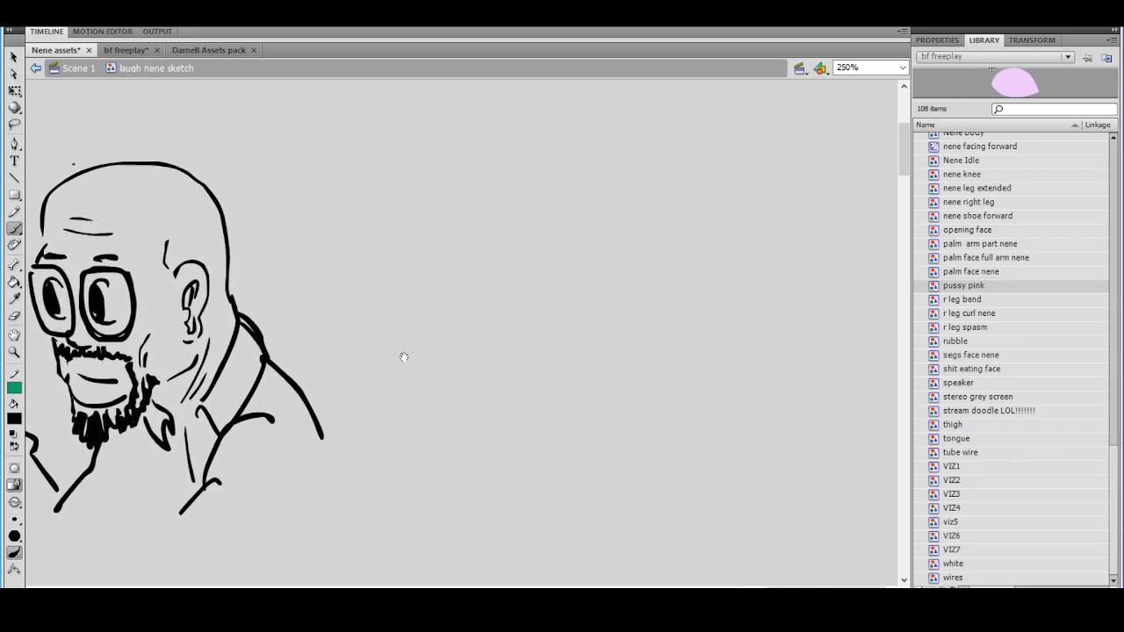
mouse_move(425, 228)
mouse_down()
mouse_move(403, 299)
mouse_move(446, 405)
mouse_up()
mouse_move(426, 220)
mouse_down()
mouse_move(408, 268)
mouse_move(430, 219)
mouse_move(858, 195)
mouse_up()
mouse_move(448, 409)
mouse_down()
mouse_move(601, 414)
mouse_move(610, 396)
mouse_move(578, 360)
mouse_up()
mouse_move(527, 415)
mouse_down()
mouse_move(601, 400)
mouse_move(558, 400)
mouse_move(580, 414)
mouse_move(546, 406)
mouse_move(528, 424)
mouse_up()
key(ctrl+z)
mouse_move(604, 414)
mouse_down()
mouse_move(795, 416)
mouse_move(829, 370)
mouse_move(868, 402)
mouse_up()
mouse_move(797, 420)
mouse_down()
mouse_move(876, 388)
mouse_move(880, 414)
mouse_up()
drag(868, 411, 909, 412)
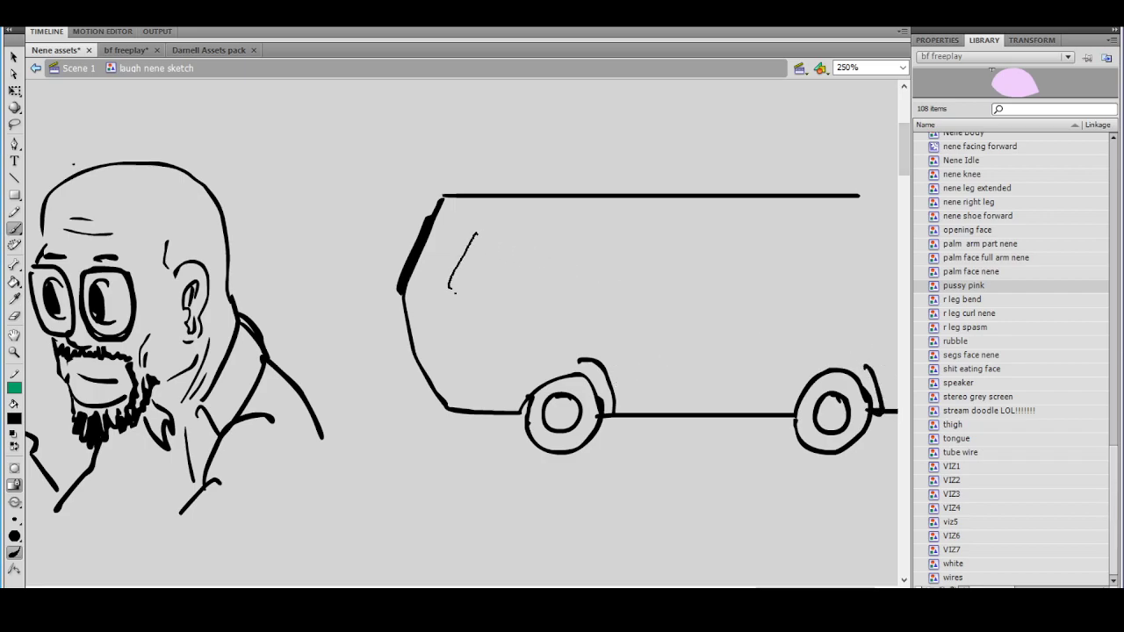
Draw the camper van's side windows and three horizontal stripes beneath them
drag(483, 314, 640, 314)
mouse_move(476, 229)
mouse_down()
mouse_move(631, 228)
mouse_move(468, 236)
mouse_up()
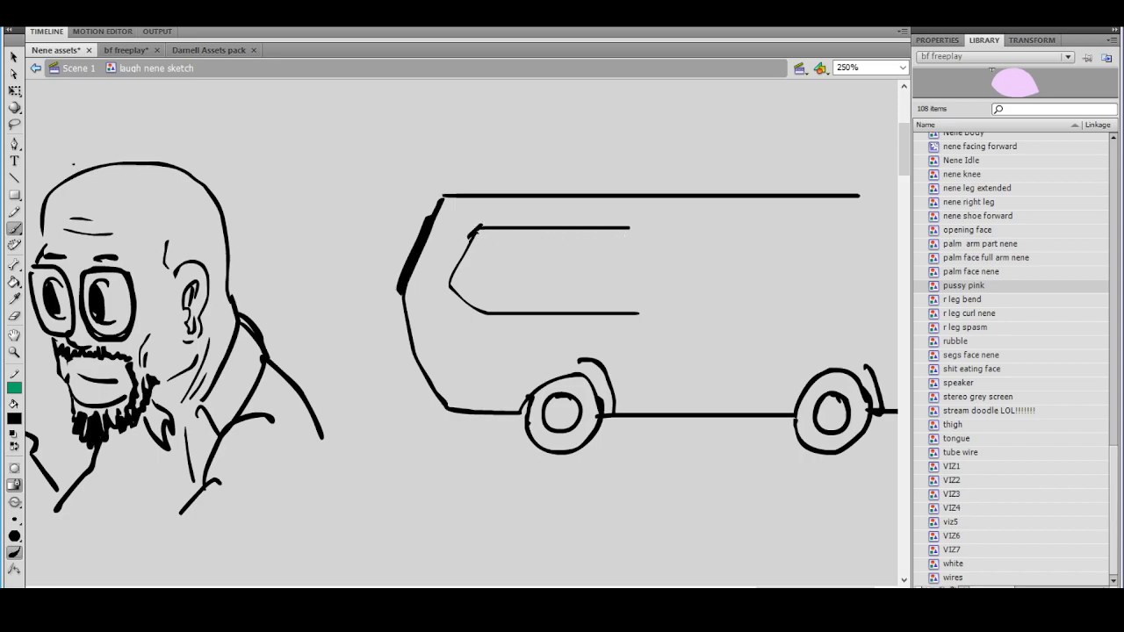
drag(641, 234, 642, 311)
mouse_move(659, 231)
mouse_down()
mouse_move(659, 309)
mouse_move(845, 309)
mouse_up()
drag(657, 230, 850, 228)
mouse_move(857, 304)
mouse_down()
mouse_move(849, 229)
mouse_move(870, 239)
mouse_move(893, 309)
mouse_up()
mouse_move(427, 334)
mouse_down()
mouse_move(862, 333)
mouse_move(447, 343)
mouse_move(852, 343)
mouse_up()
drag(443, 355, 848, 356)
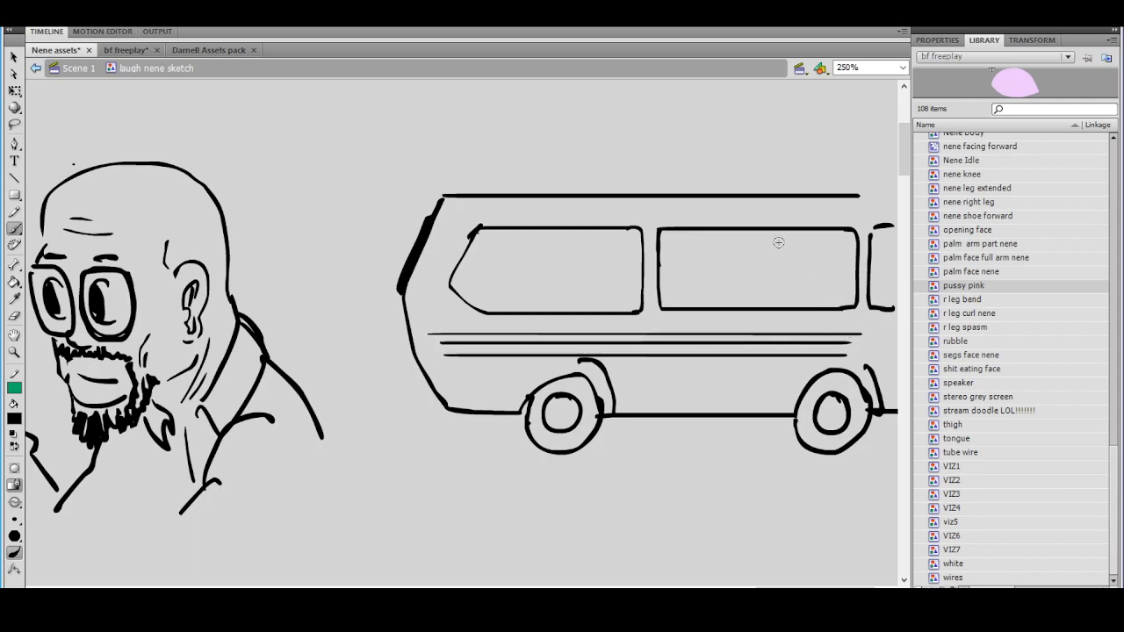
Outline a simple round-headed figure on all fours inside the van window with the slanted edge
ctrl+click(632, 318)
drag(501, 323, 611, 405)
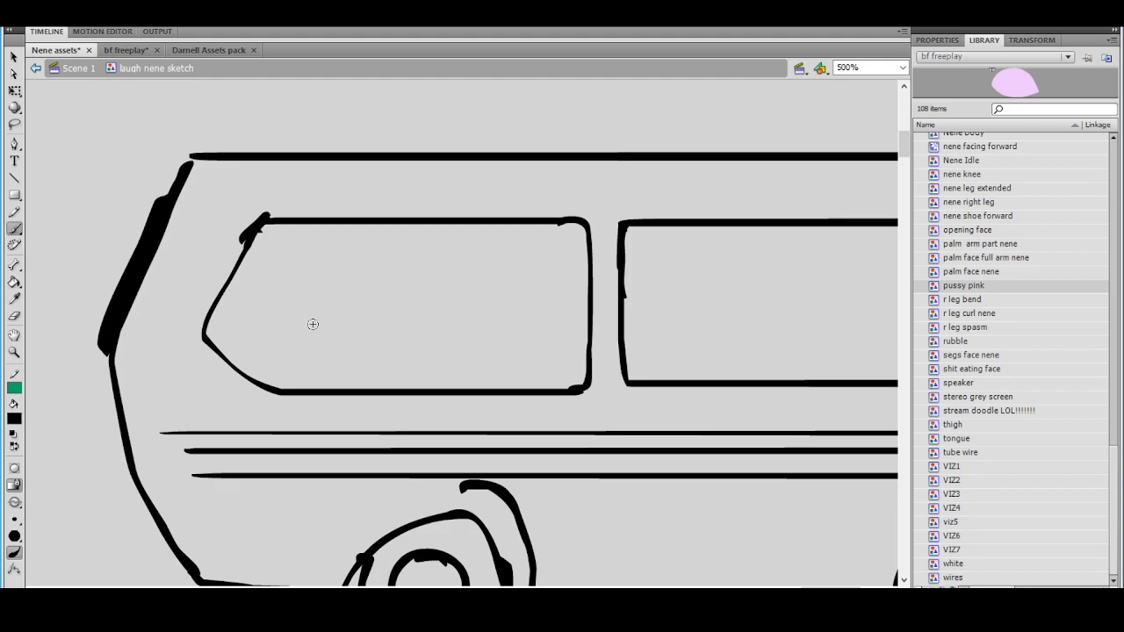
mouse_move(307, 322)
mouse_down()
mouse_move(283, 338)
mouse_move(295, 323)
mouse_move(439, 331)
mouse_up()
drag(321, 368, 320, 389)
mouse_move(341, 389)
mouse_down()
mouse_move(406, 358)
mouse_move(423, 389)
mouse_up()
Outline a second round-headed figure kneeling upright with bent arms behind the figure on all fours
drag(495, 240, 481, 281)
key(ctrl+z)
mouse_move(508, 240)
mouse_down()
mouse_move(473, 286)
mouse_move(504, 240)
mouse_up()
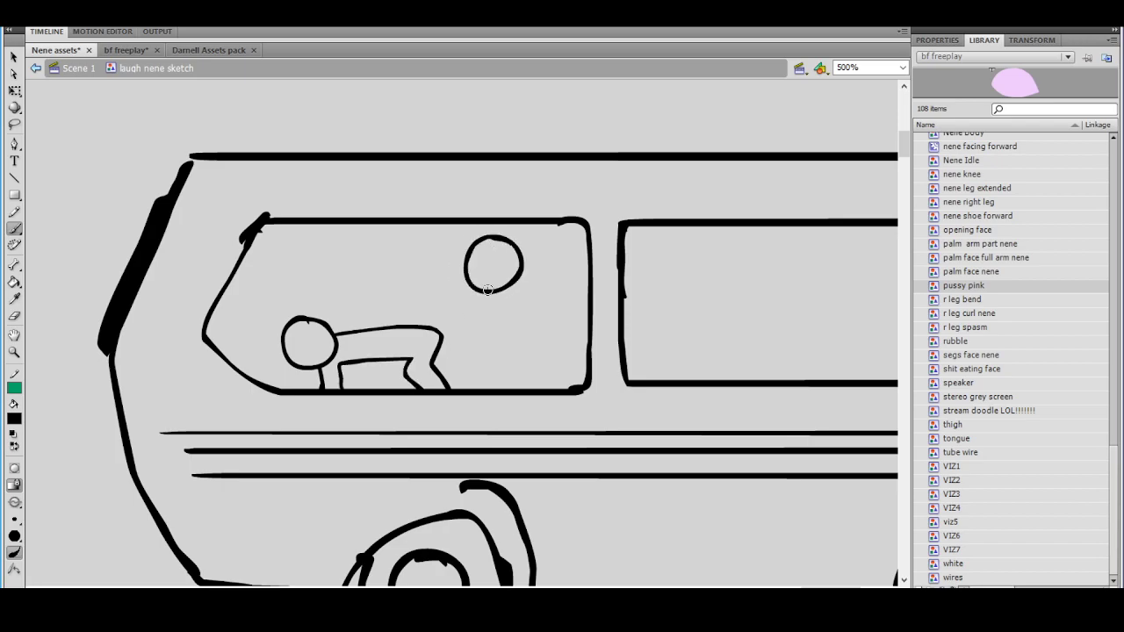
mouse_move(476, 290)
mouse_down()
mouse_move(443, 361)
mouse_move(479, 389)
mouse_up()
mouse_move(479, 313)
mouse_down()
mouse_move(486, 357)
mouse_move(514, 388)
mouse_up()
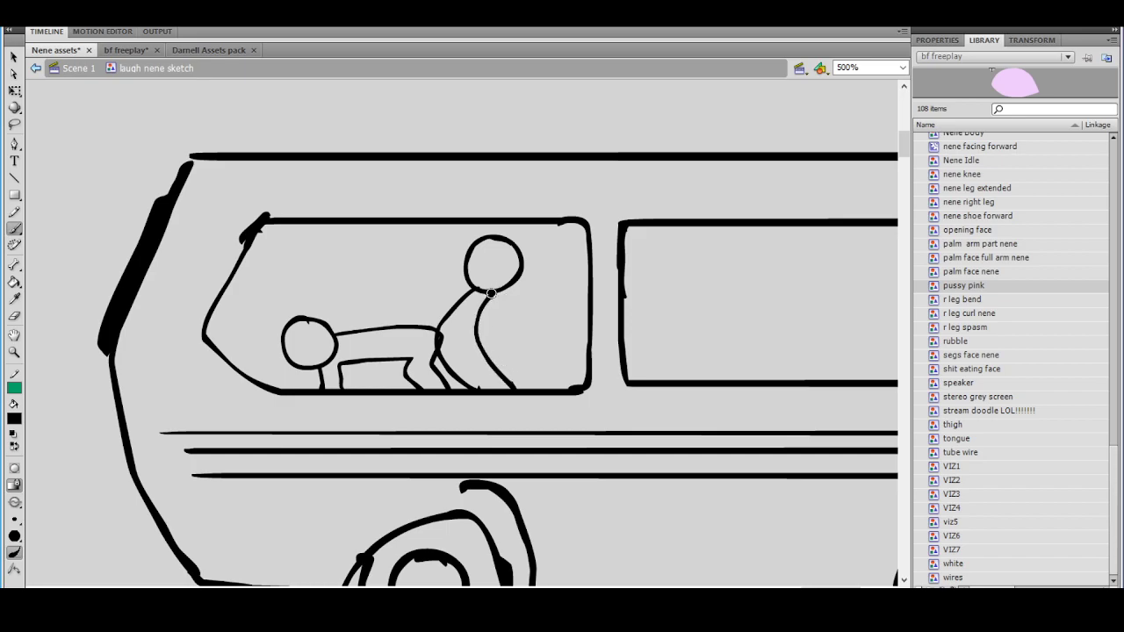
mouse_move(513, 302)
mouse_down()
mouse_move(538, 319)
mouse_move(500, 329)
mouse_move(523, 336)
mouse_move(517, 296)
mouse_move(410, 308)
mouse_move(469, 291)
mouse_up()
key(ctrl+z)
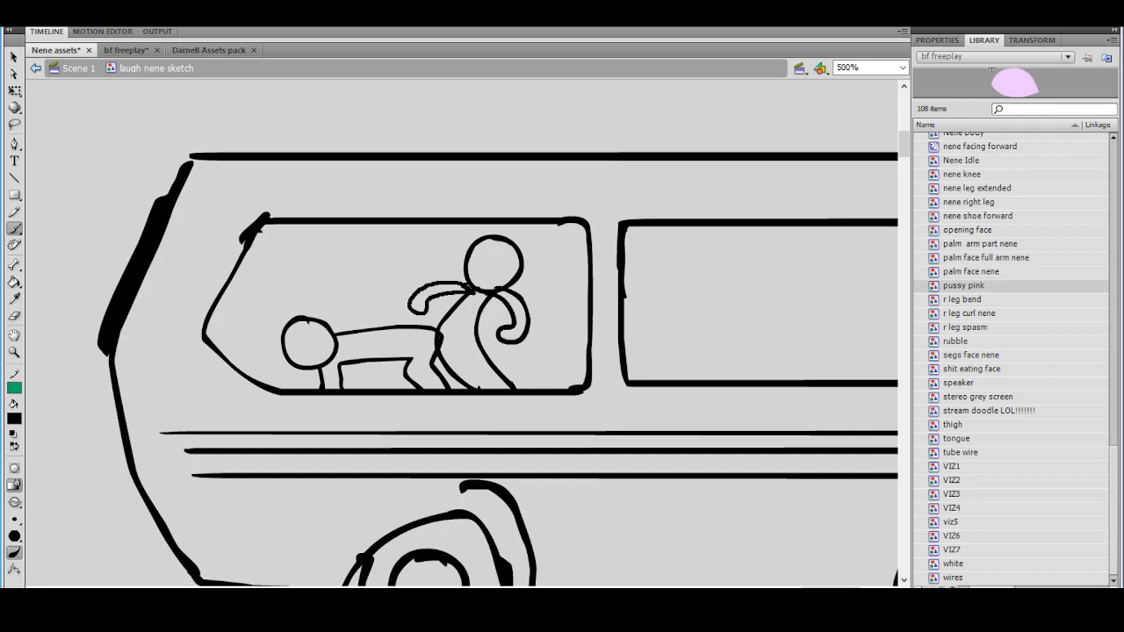
Fill both figures in the van window with solid black using the Paint Bucket tool
click(14, 282)
click(308, 338)
click(378, 347)
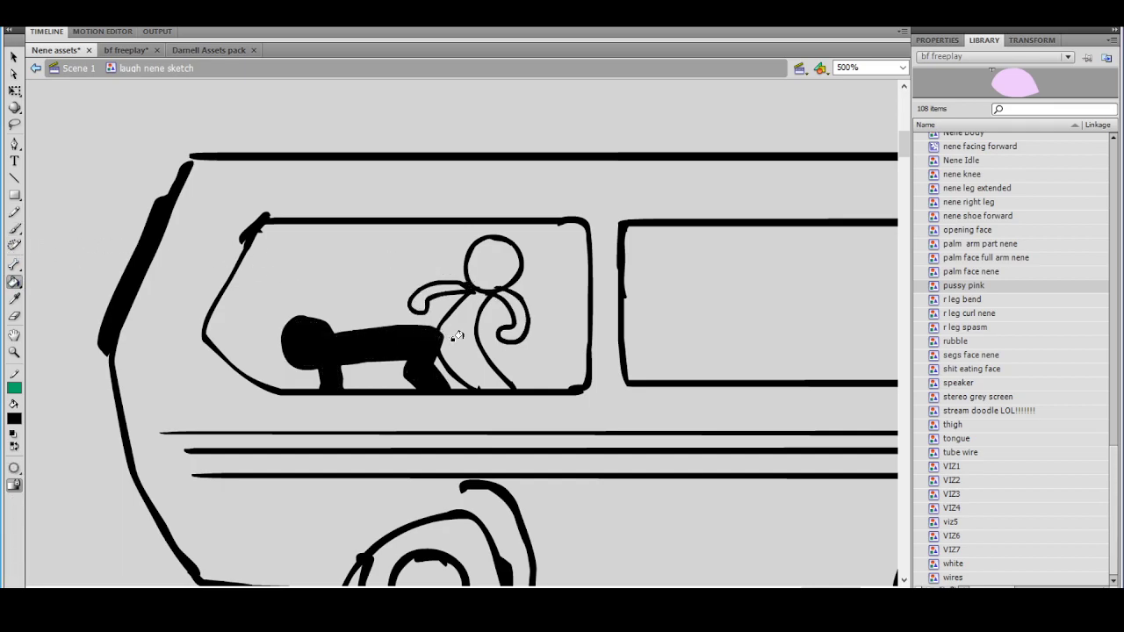
click(455, 336)
click(492, 261)
click(429, 292)
click(499, 295)
key(ctrl+minus)
key(ctrl+minus)
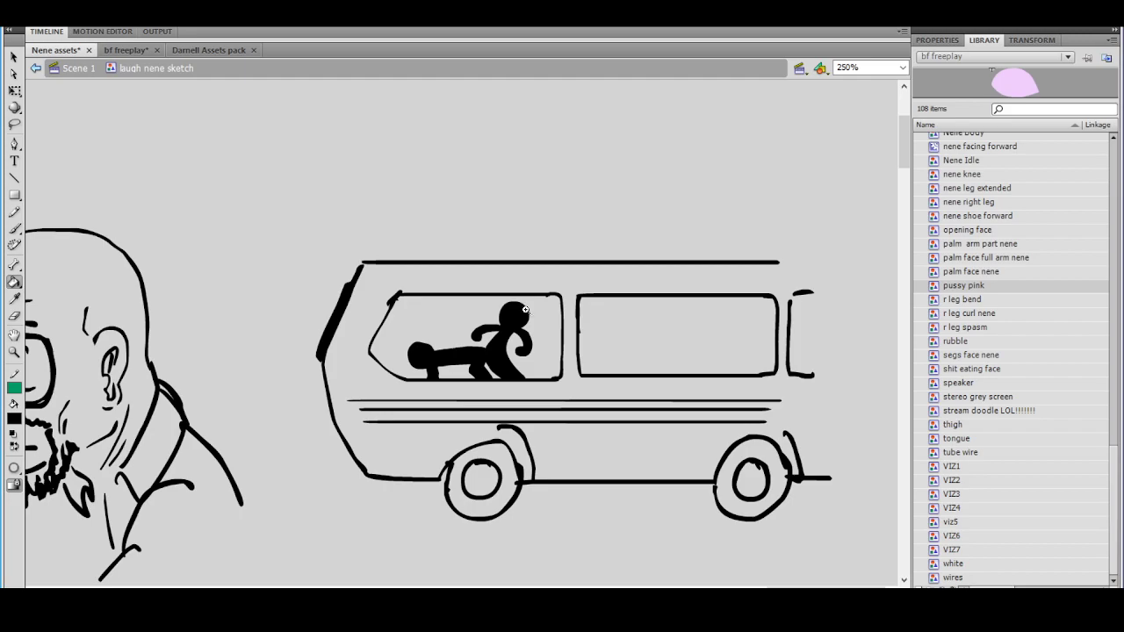
key(ctrl+equal)
drag(662, 324, 718, 339)
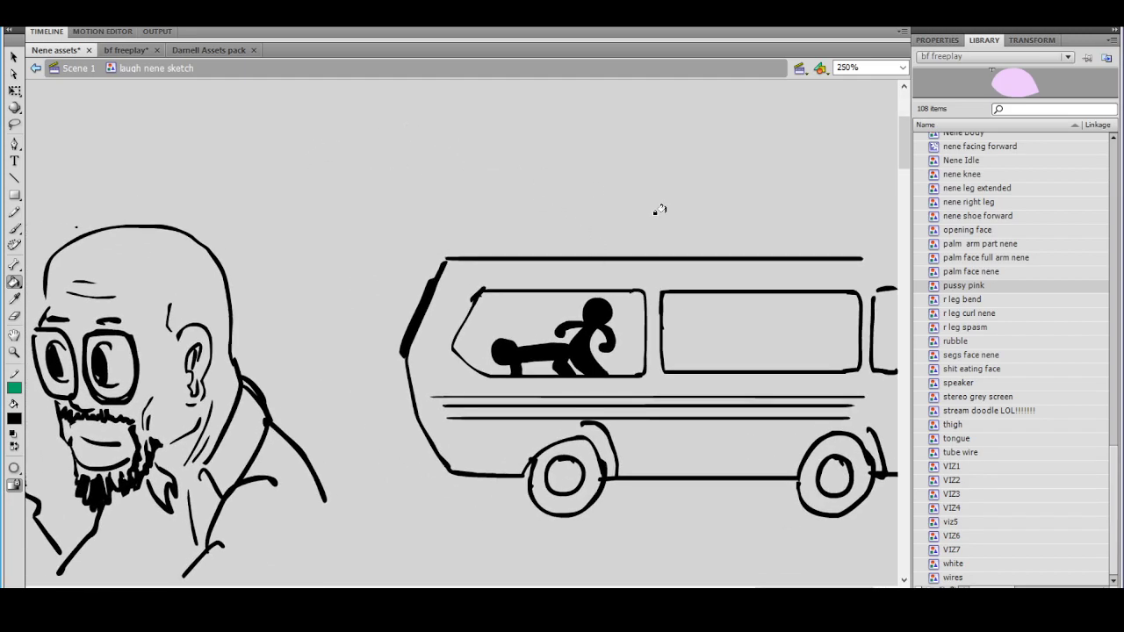
key(ctrl+minus)
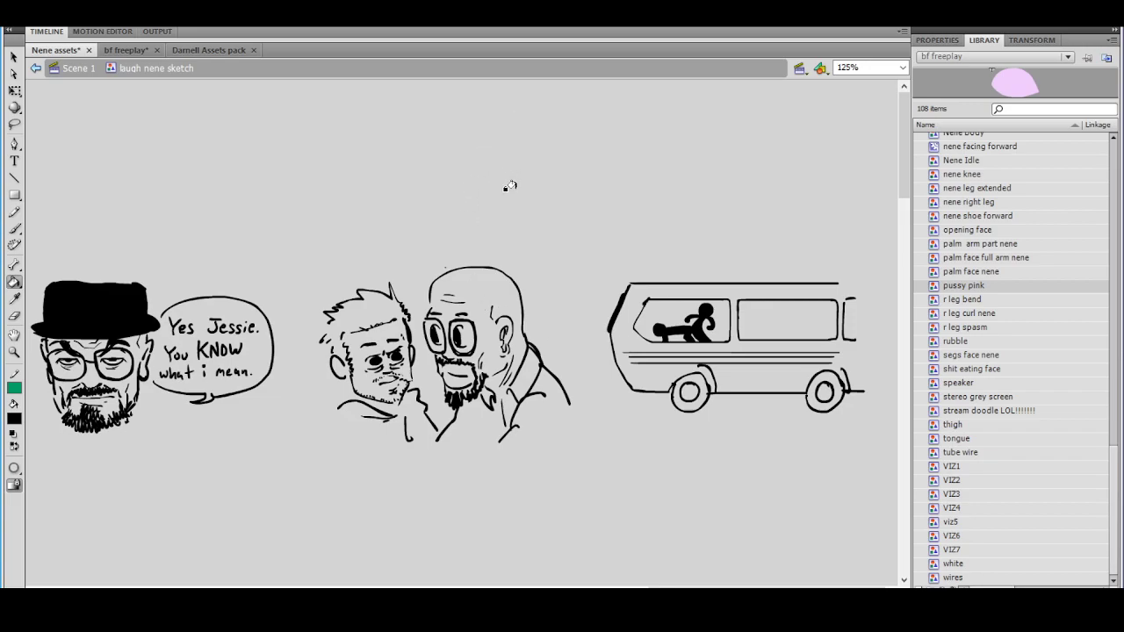